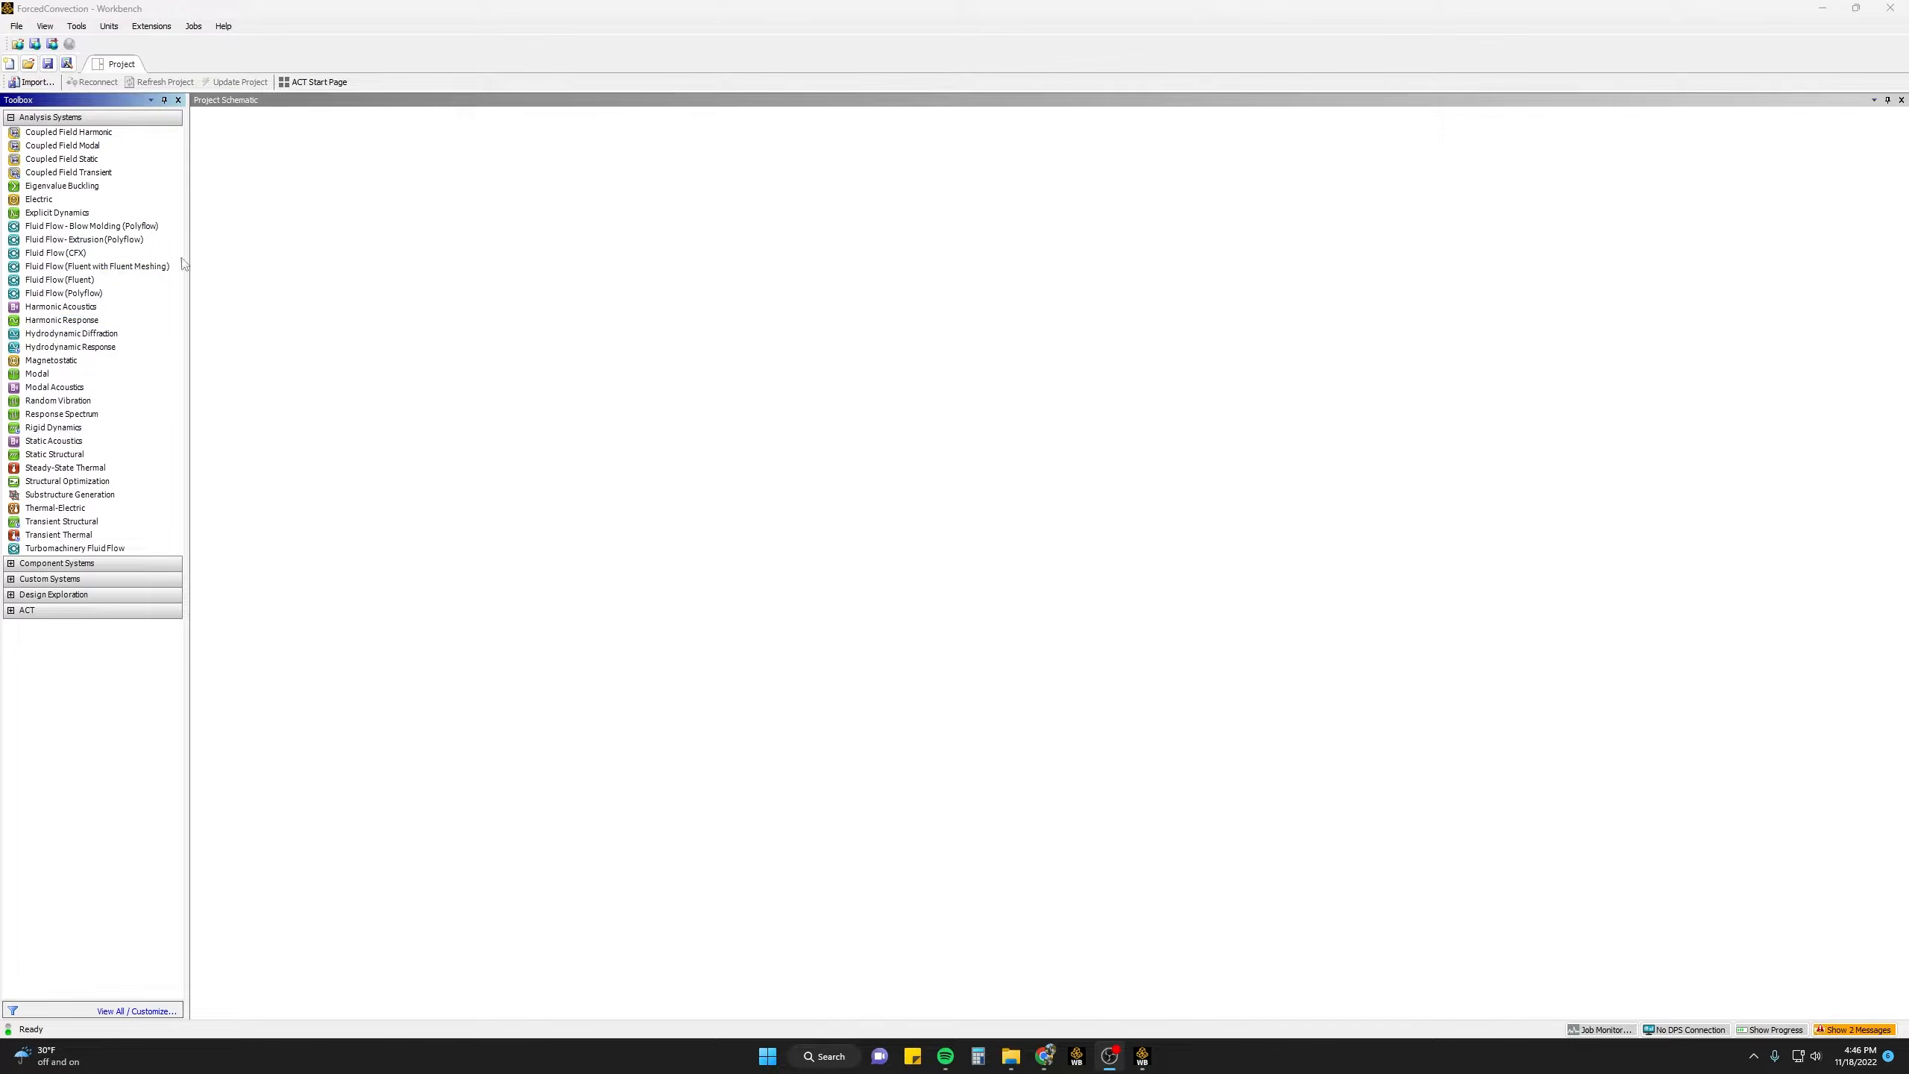
- Save the project, add a Fluid Flow (Fluent) system to the schematic and open a new SpaceClaim geometry for it
{"action": "left_click", "coordinate": [48, 64]}
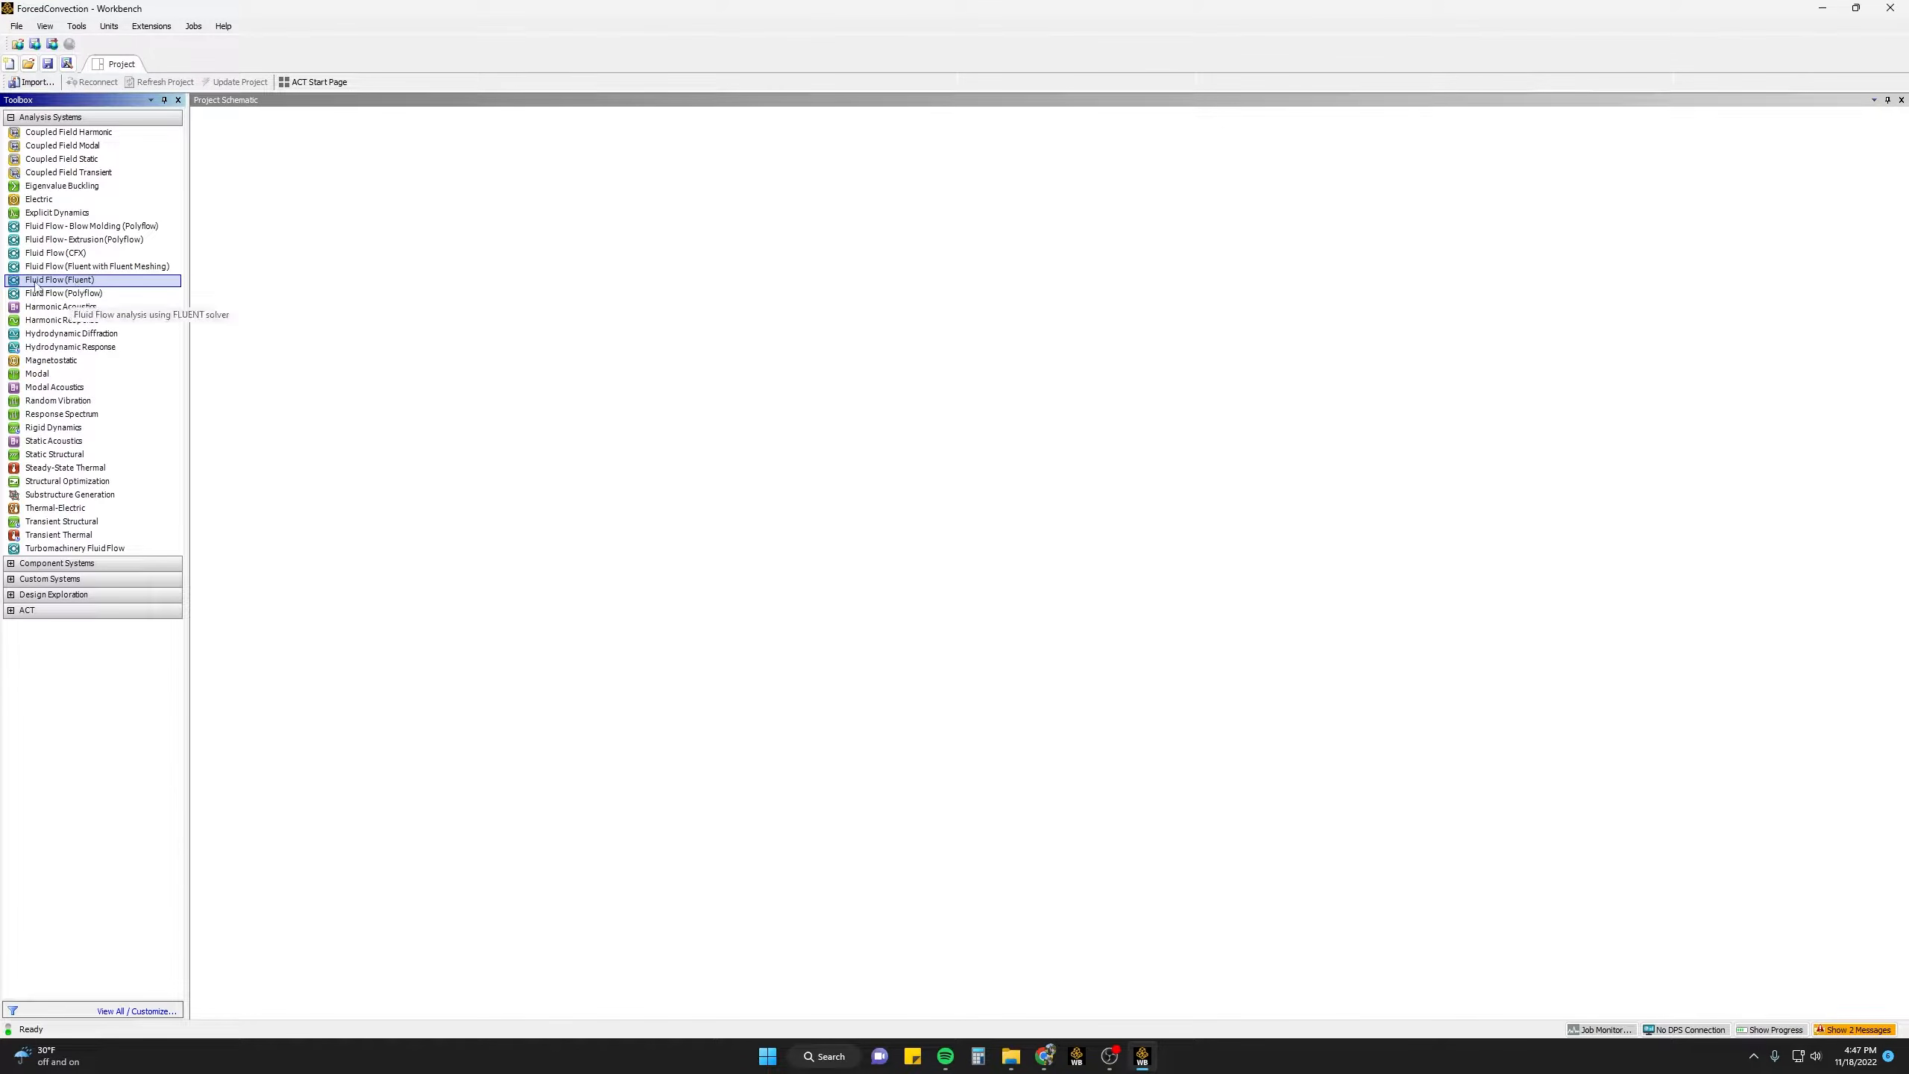
{"action": "left_click_drag", "start_coordinate": [72, 283], "coordinate": [268, 196]}
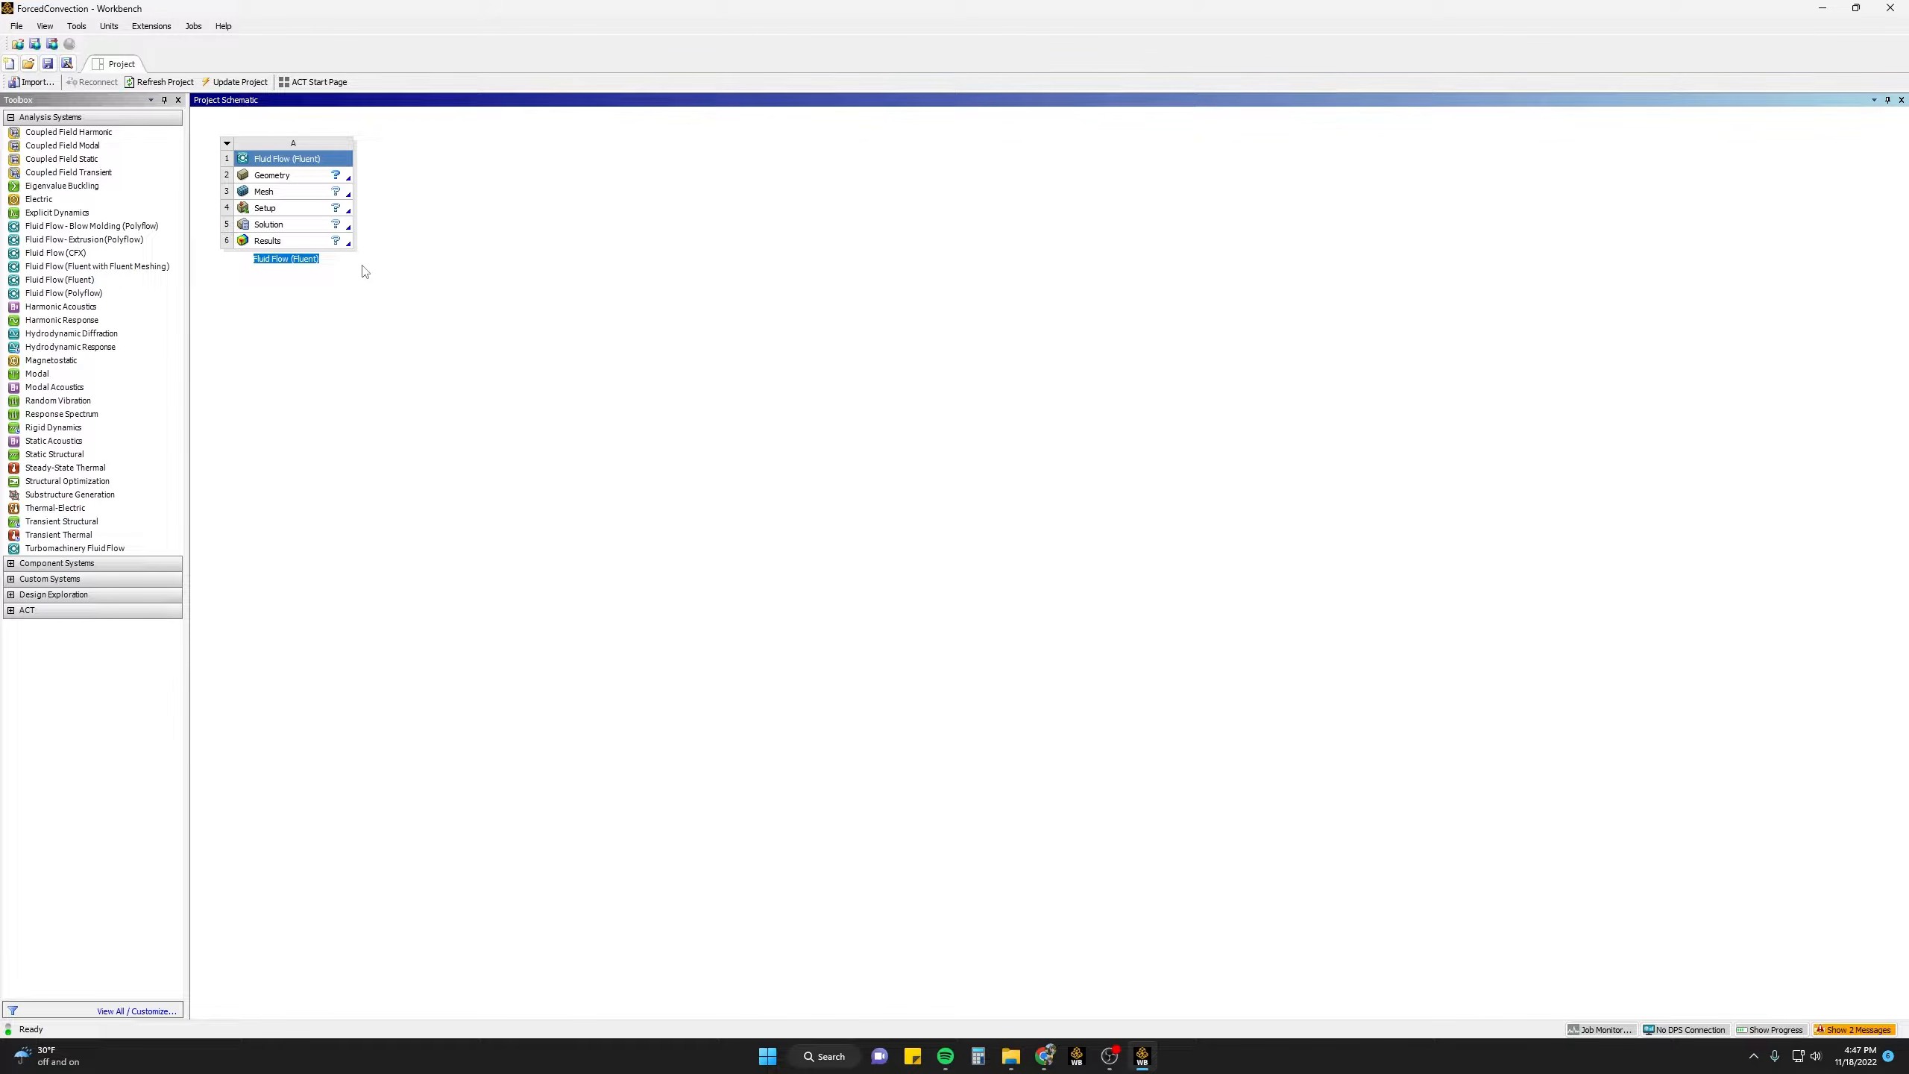
{"action": "right_click", "coordinate": [323, 181]}
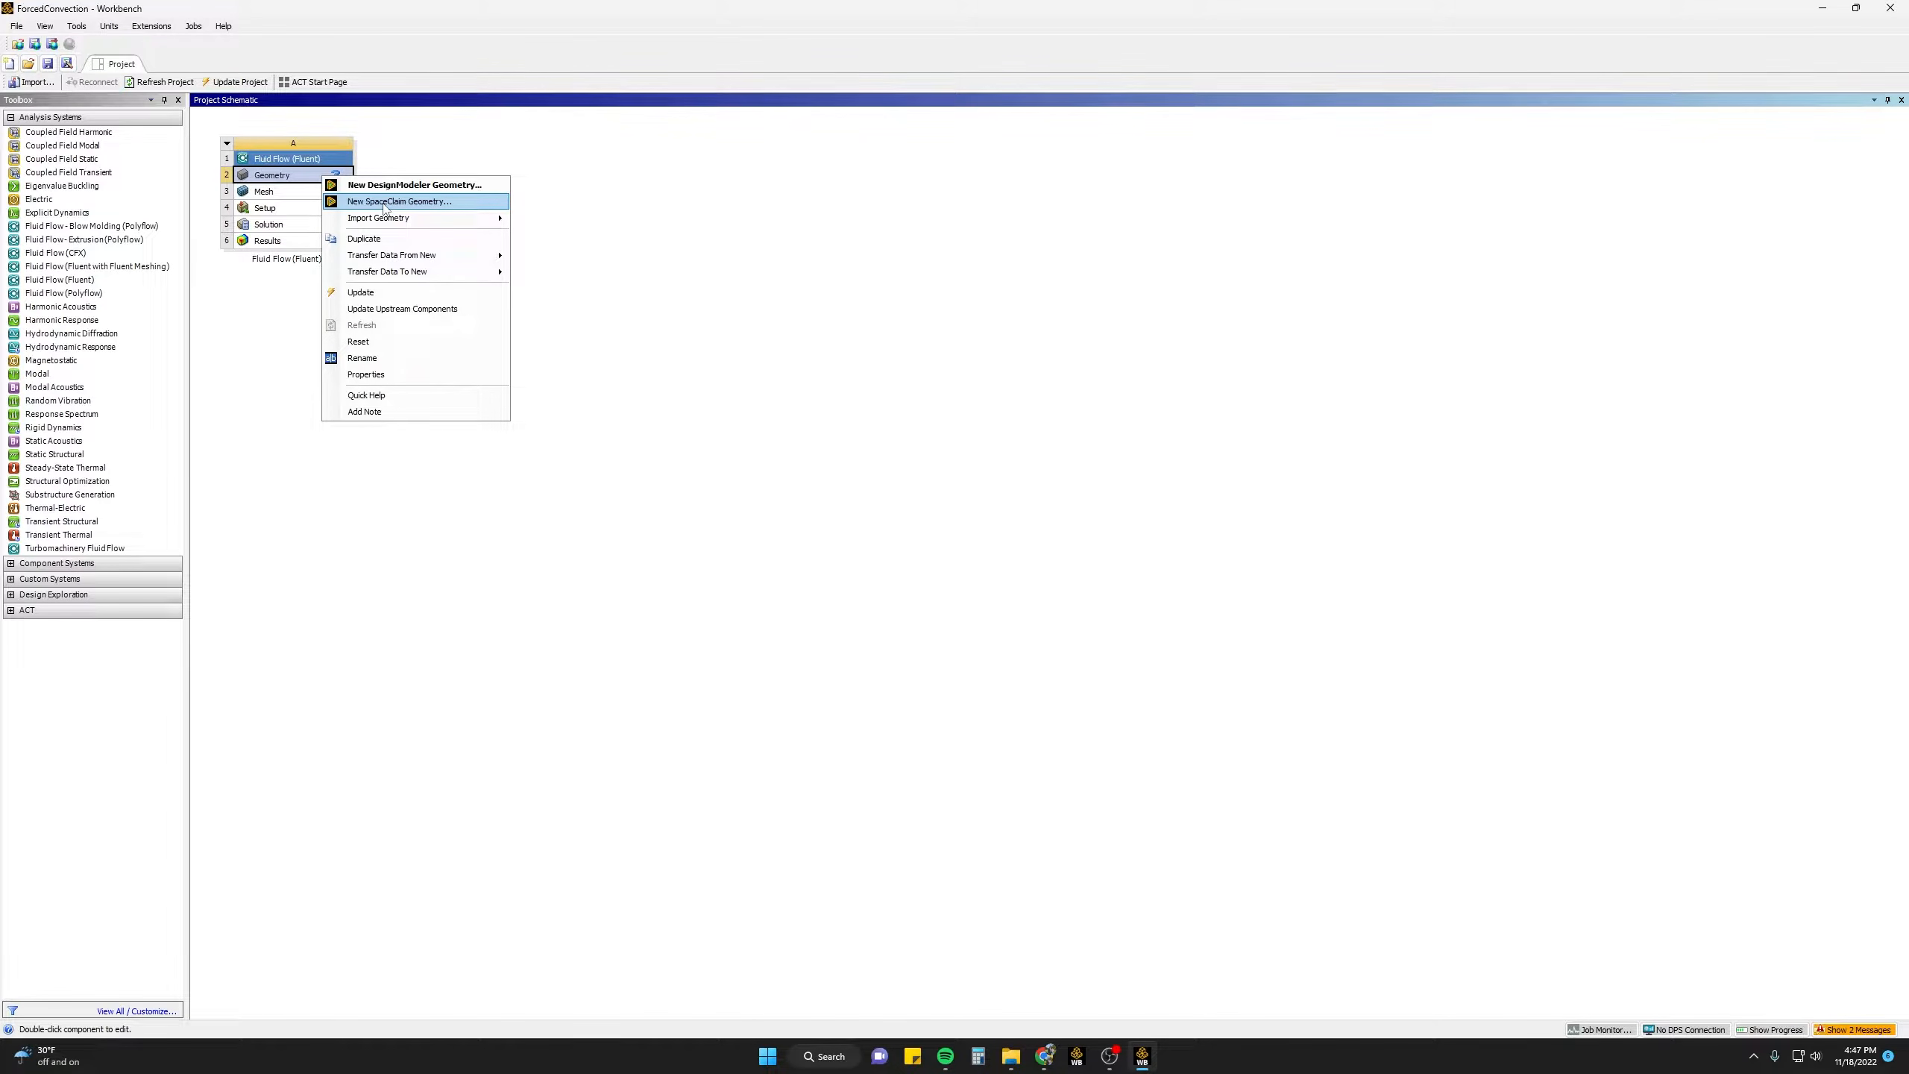
{"action": "left_click", "coordinate": [384, 202]}
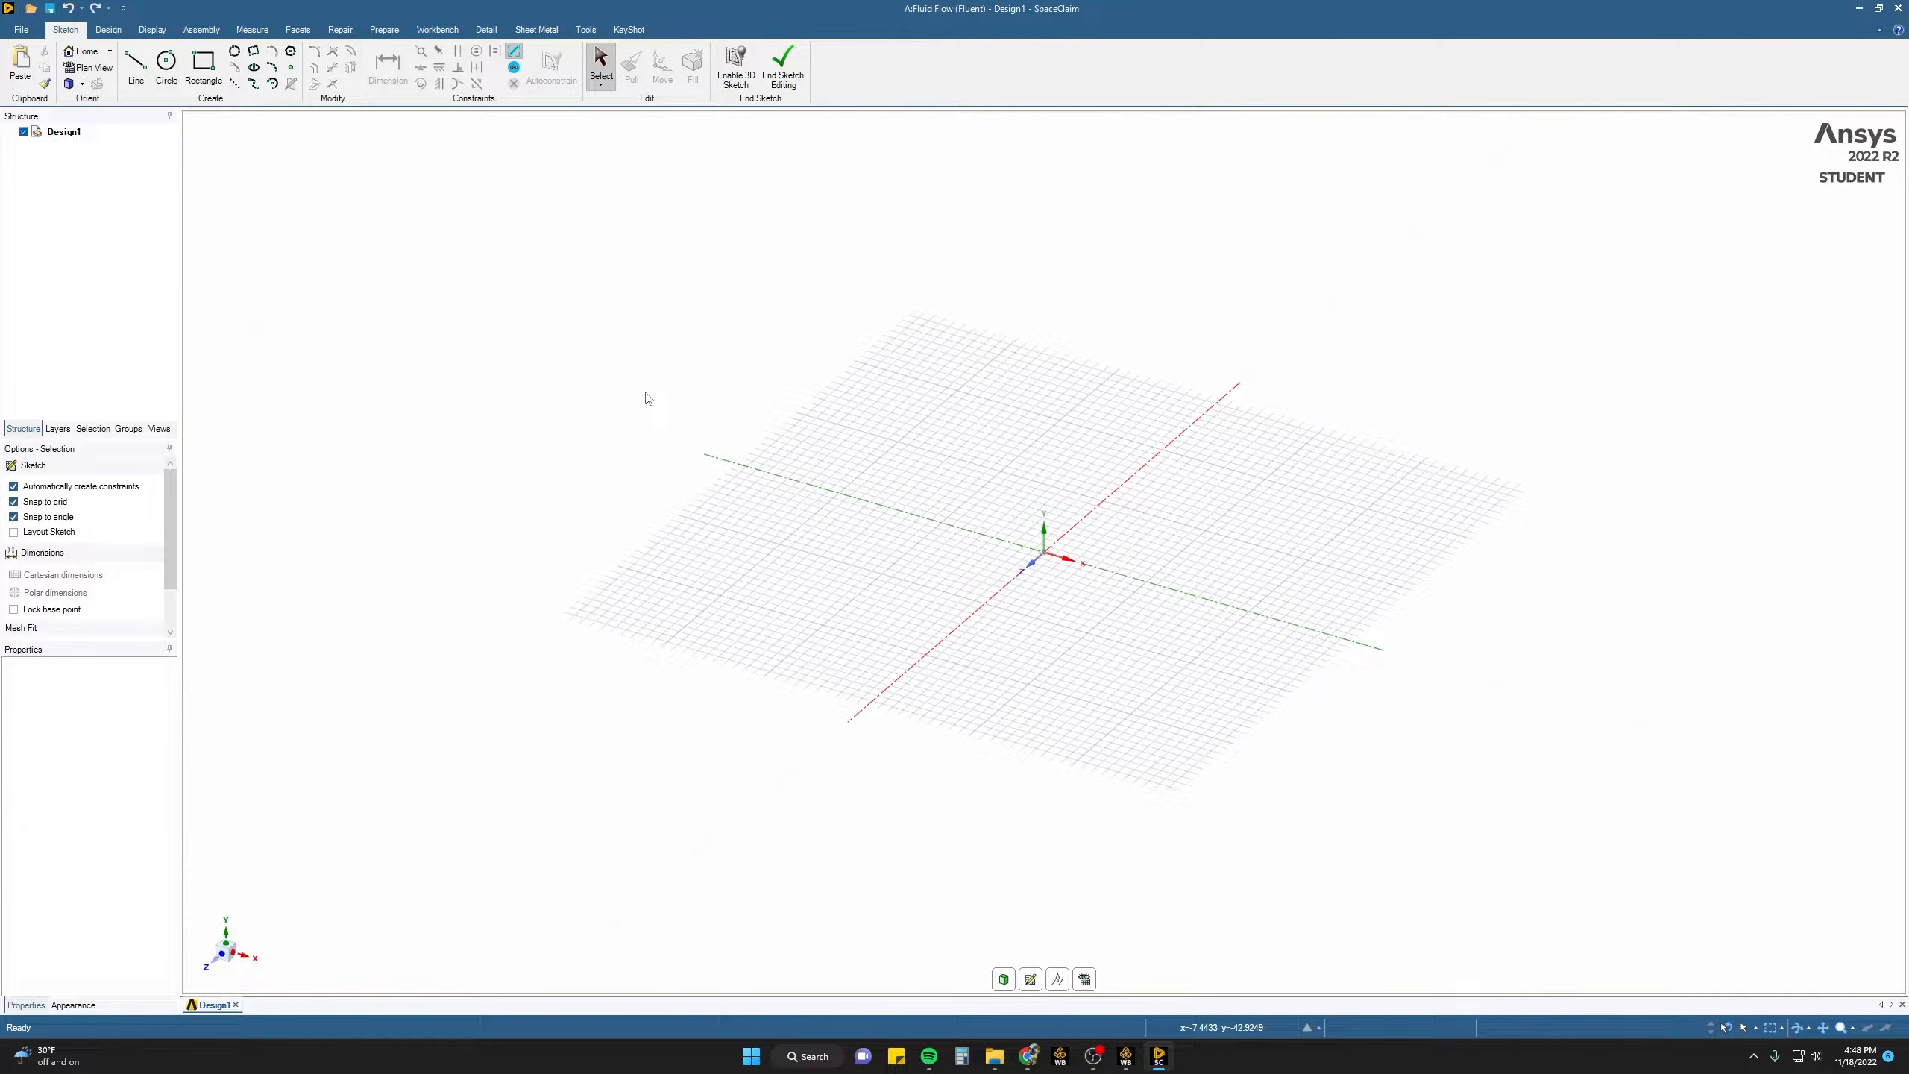
- Sketch a 10 mm by 10 mm square on the ground plane with one corner at the origin
{"action": "left_click", "coordinate": [208, 68]}
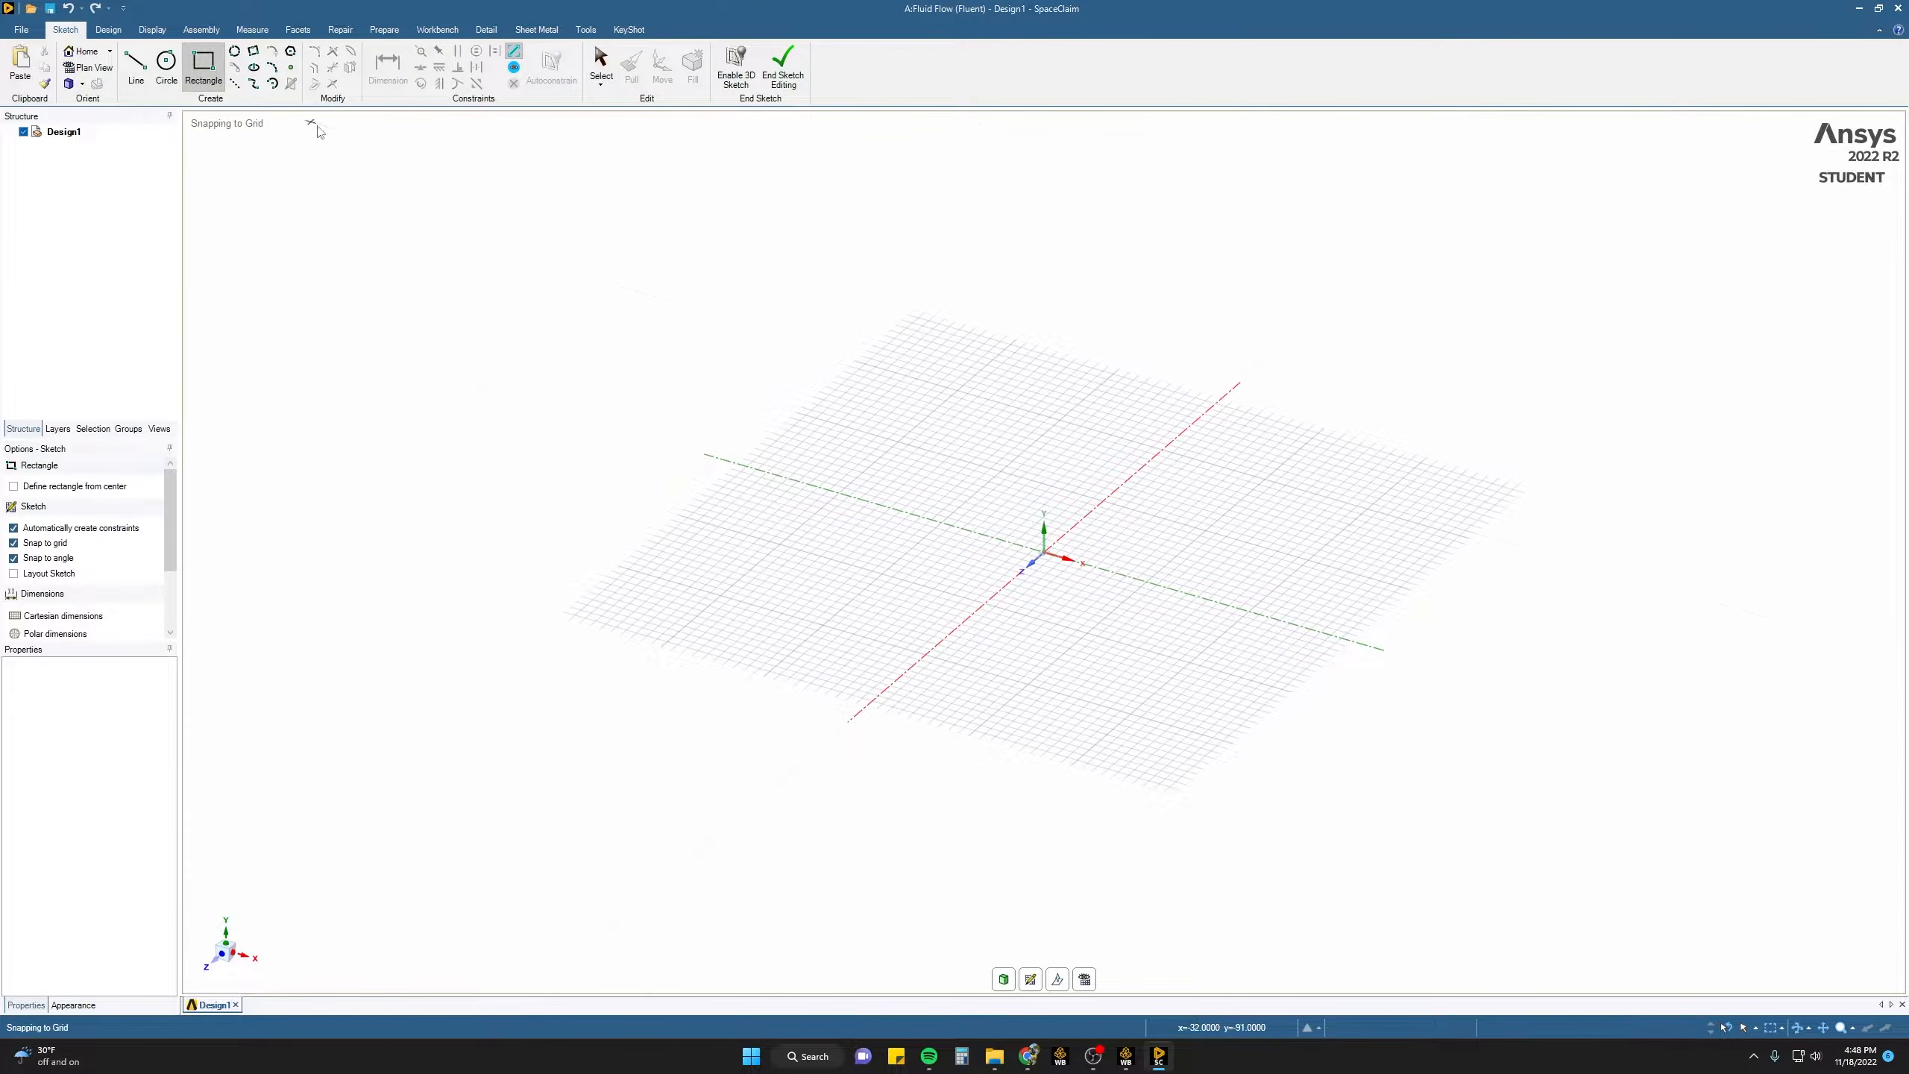
{"action": "left_click", "coordinate": [1045, 554]}
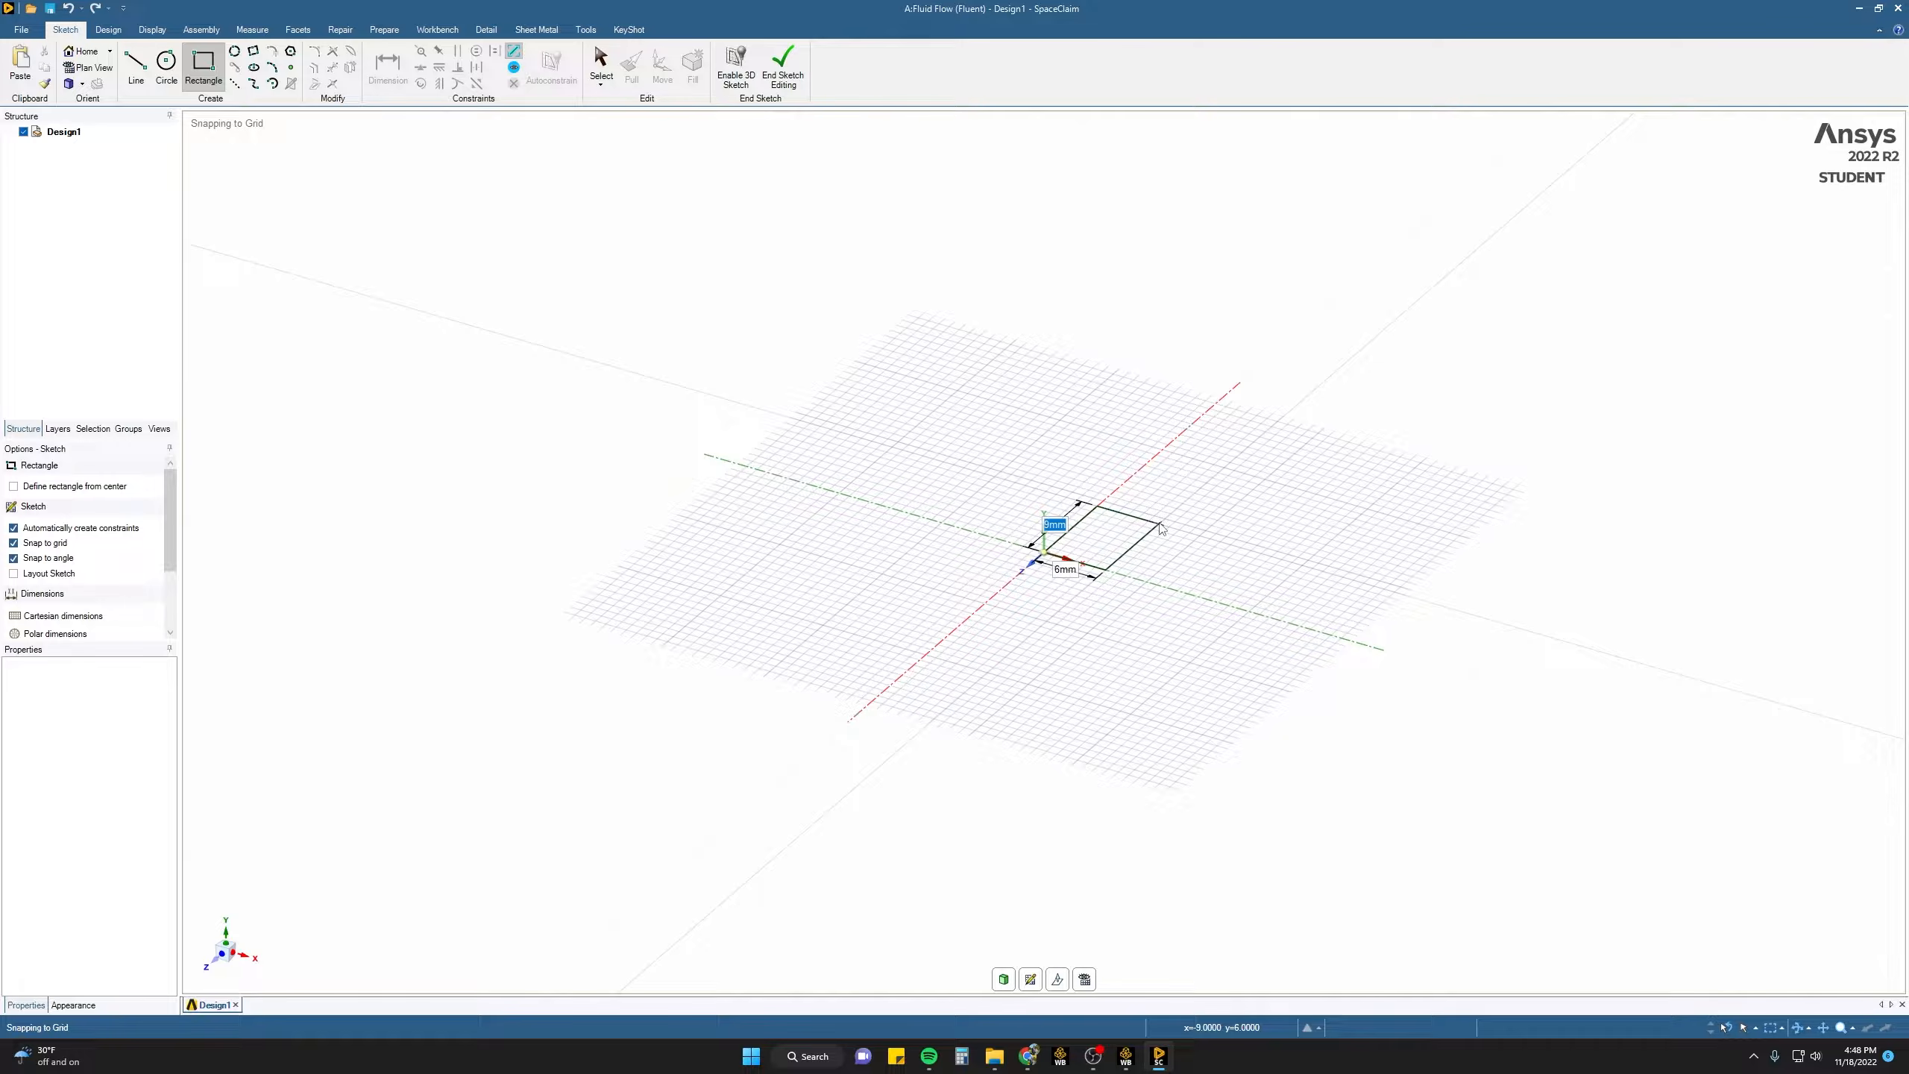
{"action": "key", "text": "Tab"}
{"action": "type", "text": "10"}
{"action": "key", "text": "Return"}
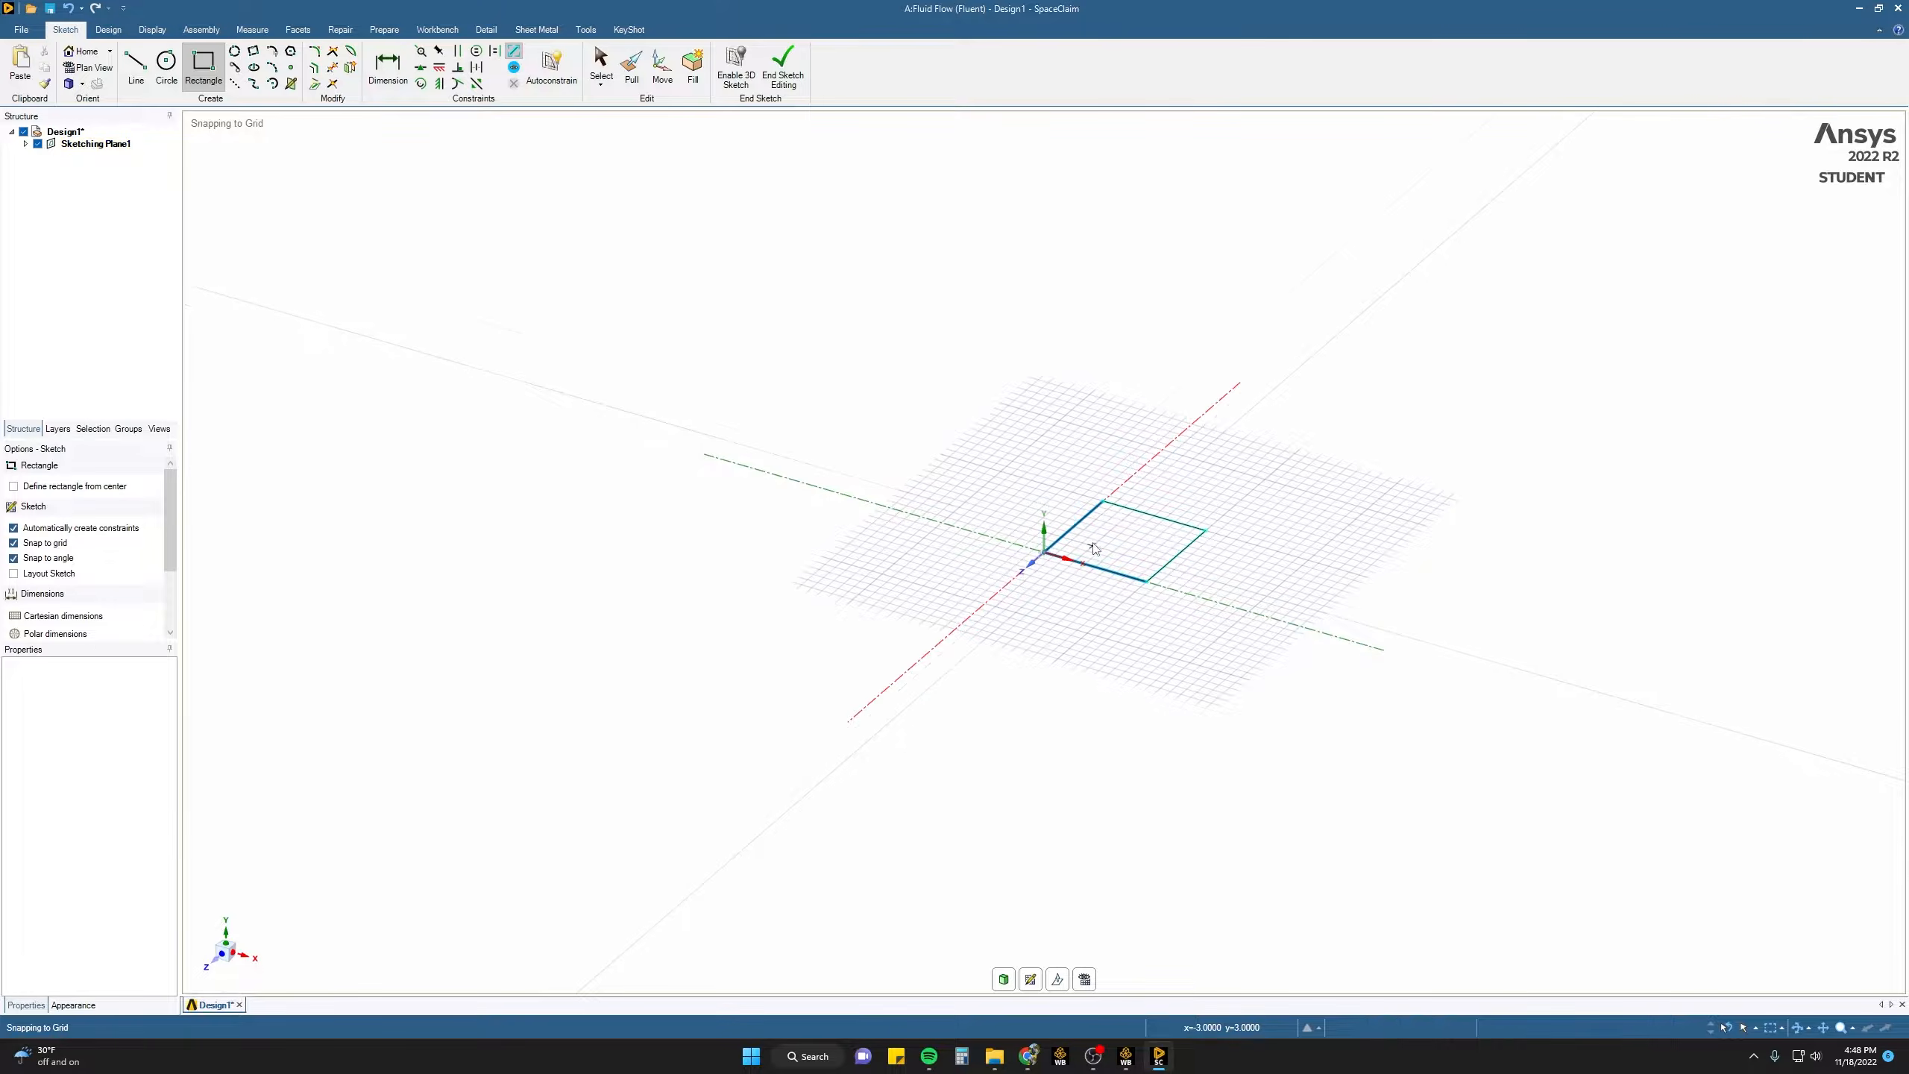
- Pull the square face up 1 mm to form a solid base plate
{"action": "left_click", "coordinate": [632, 64]}
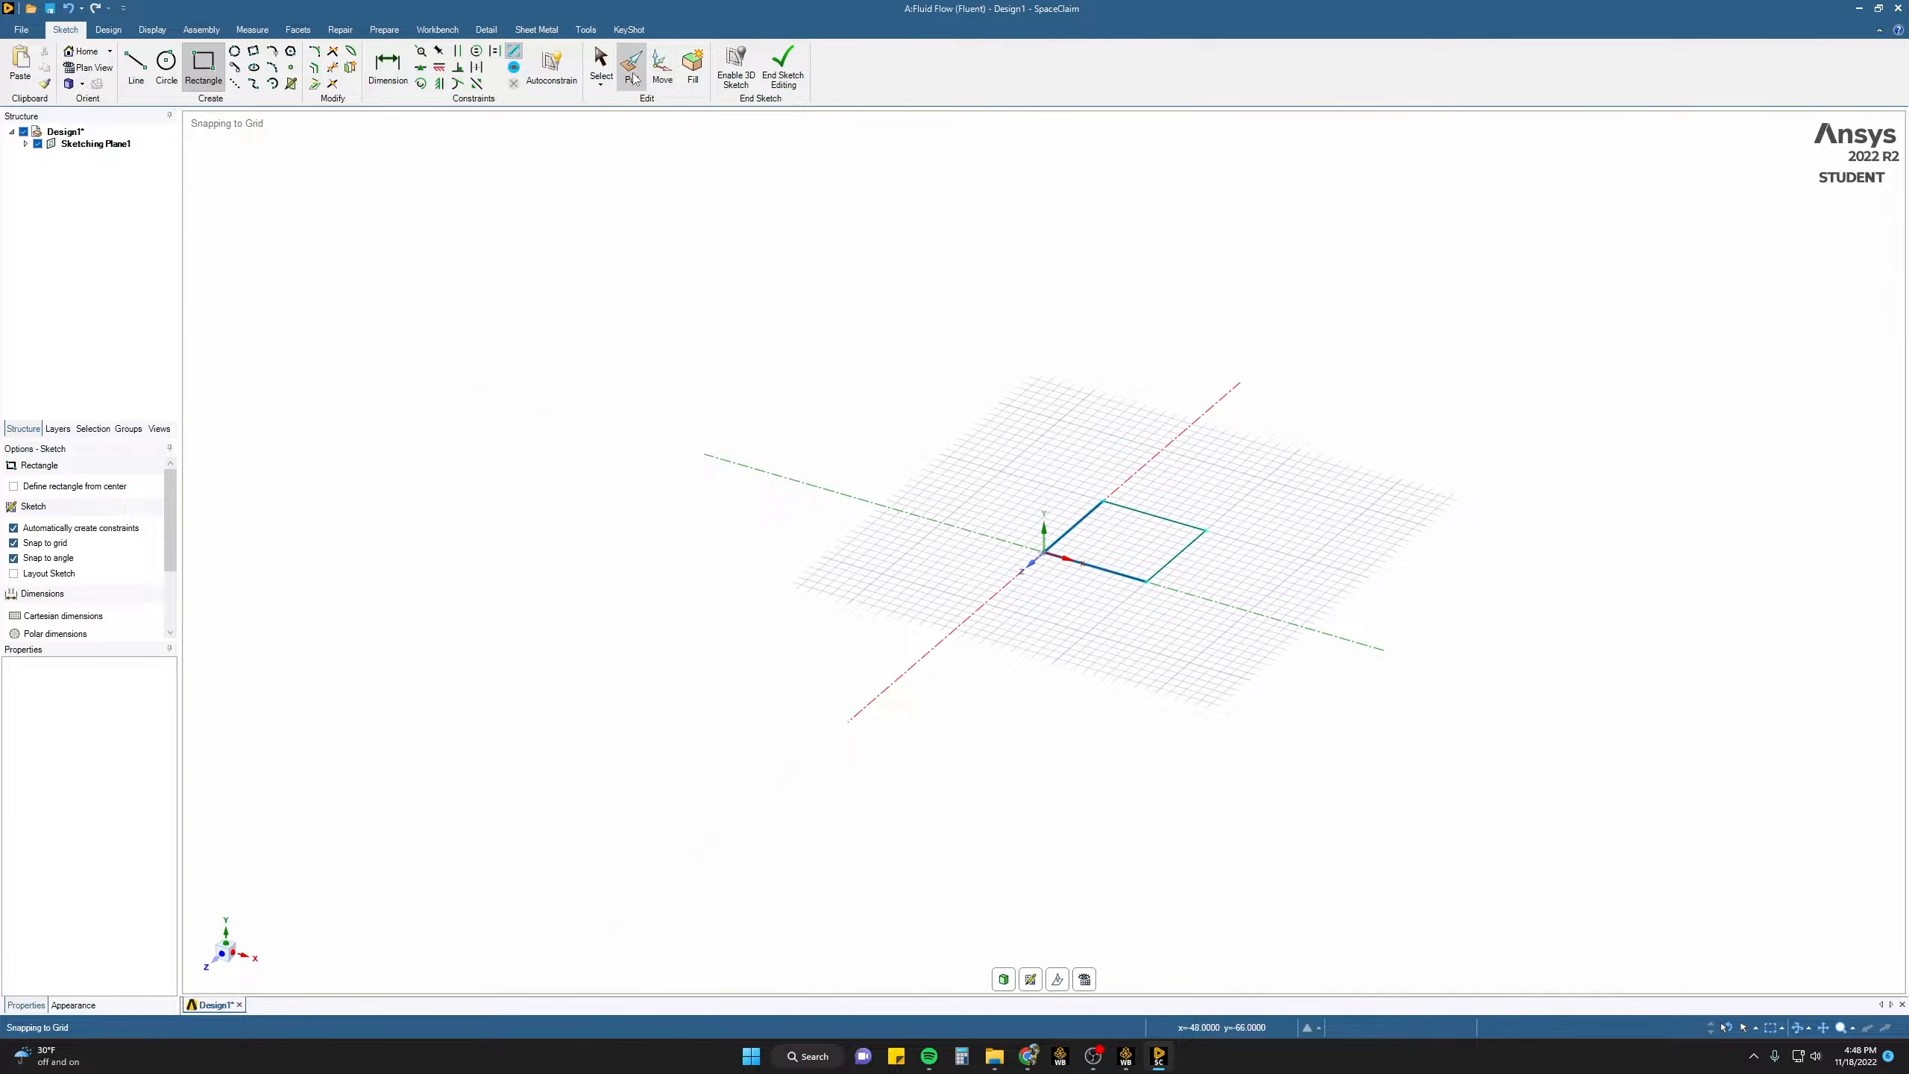
{"action": "left_click", "coordinate": [1115, 541]}
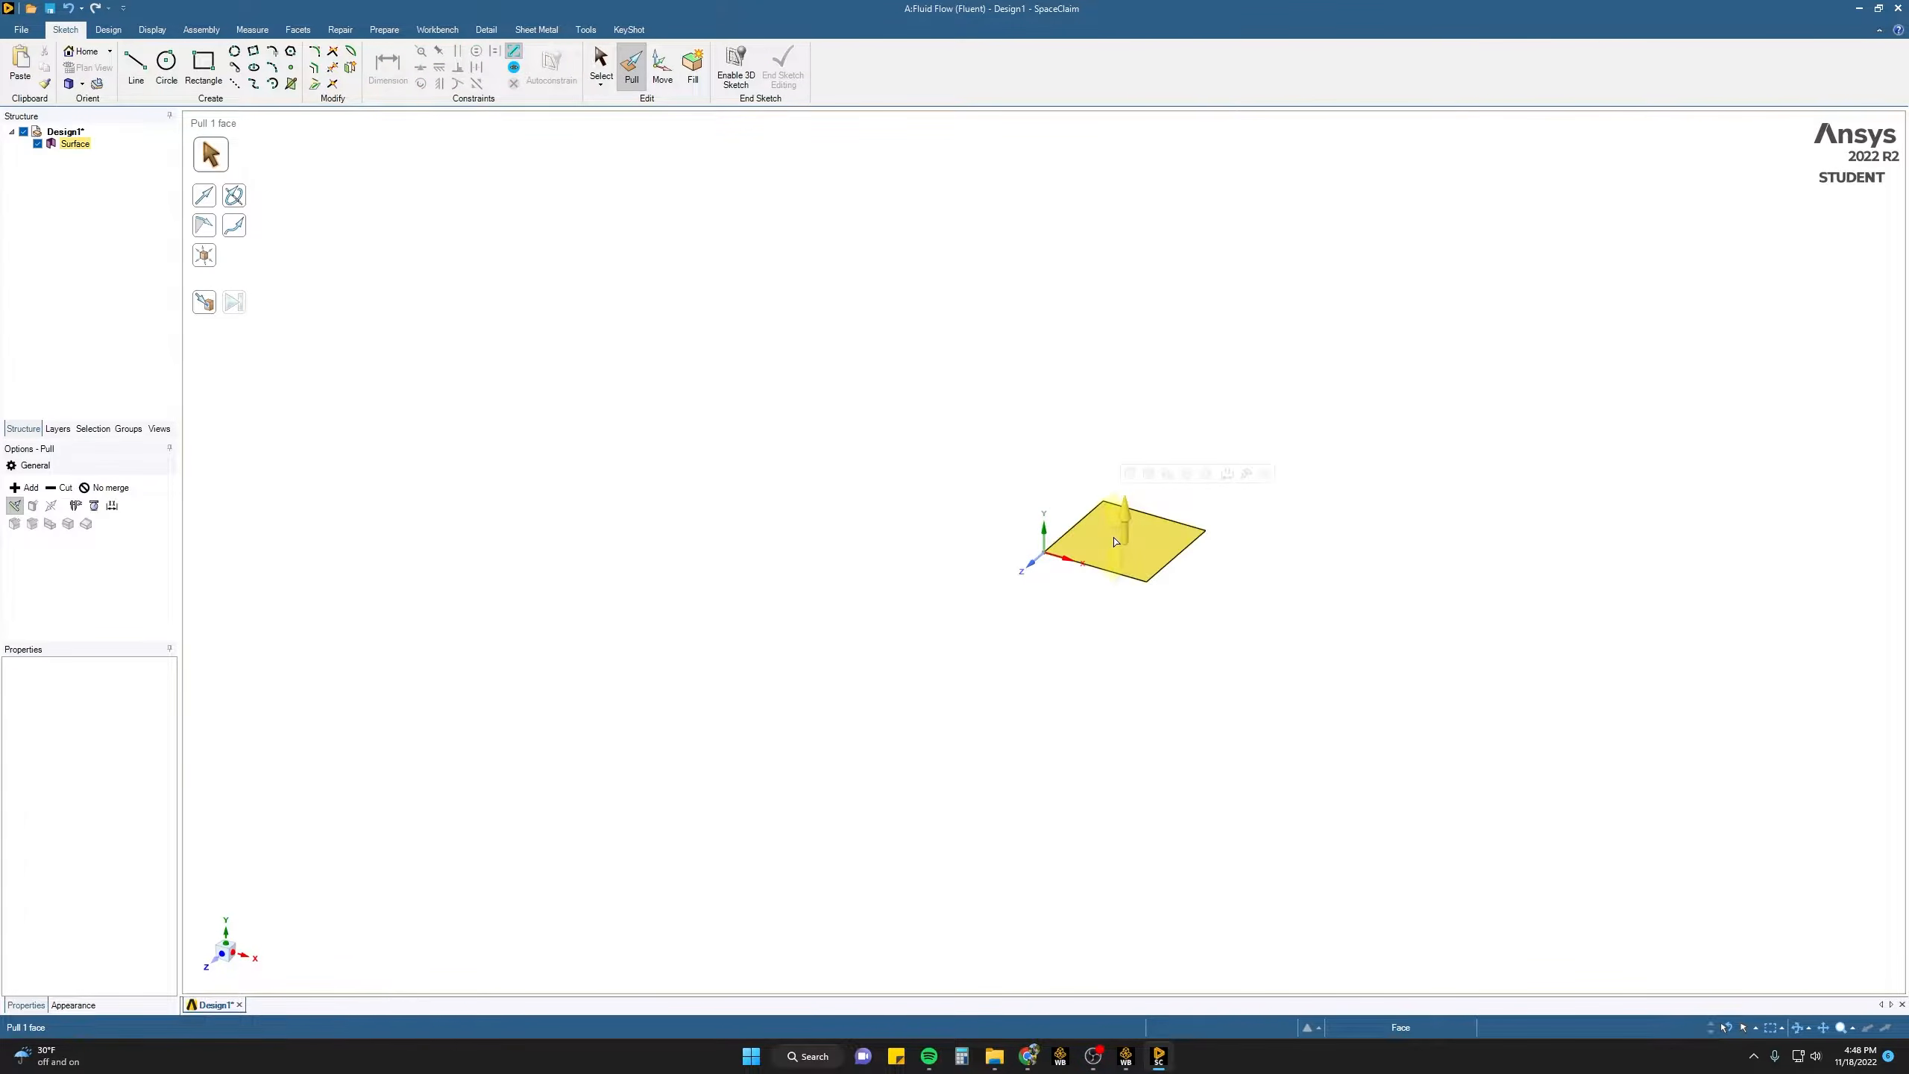
{"action": "left_click", "coordinate": [1115, 541]}
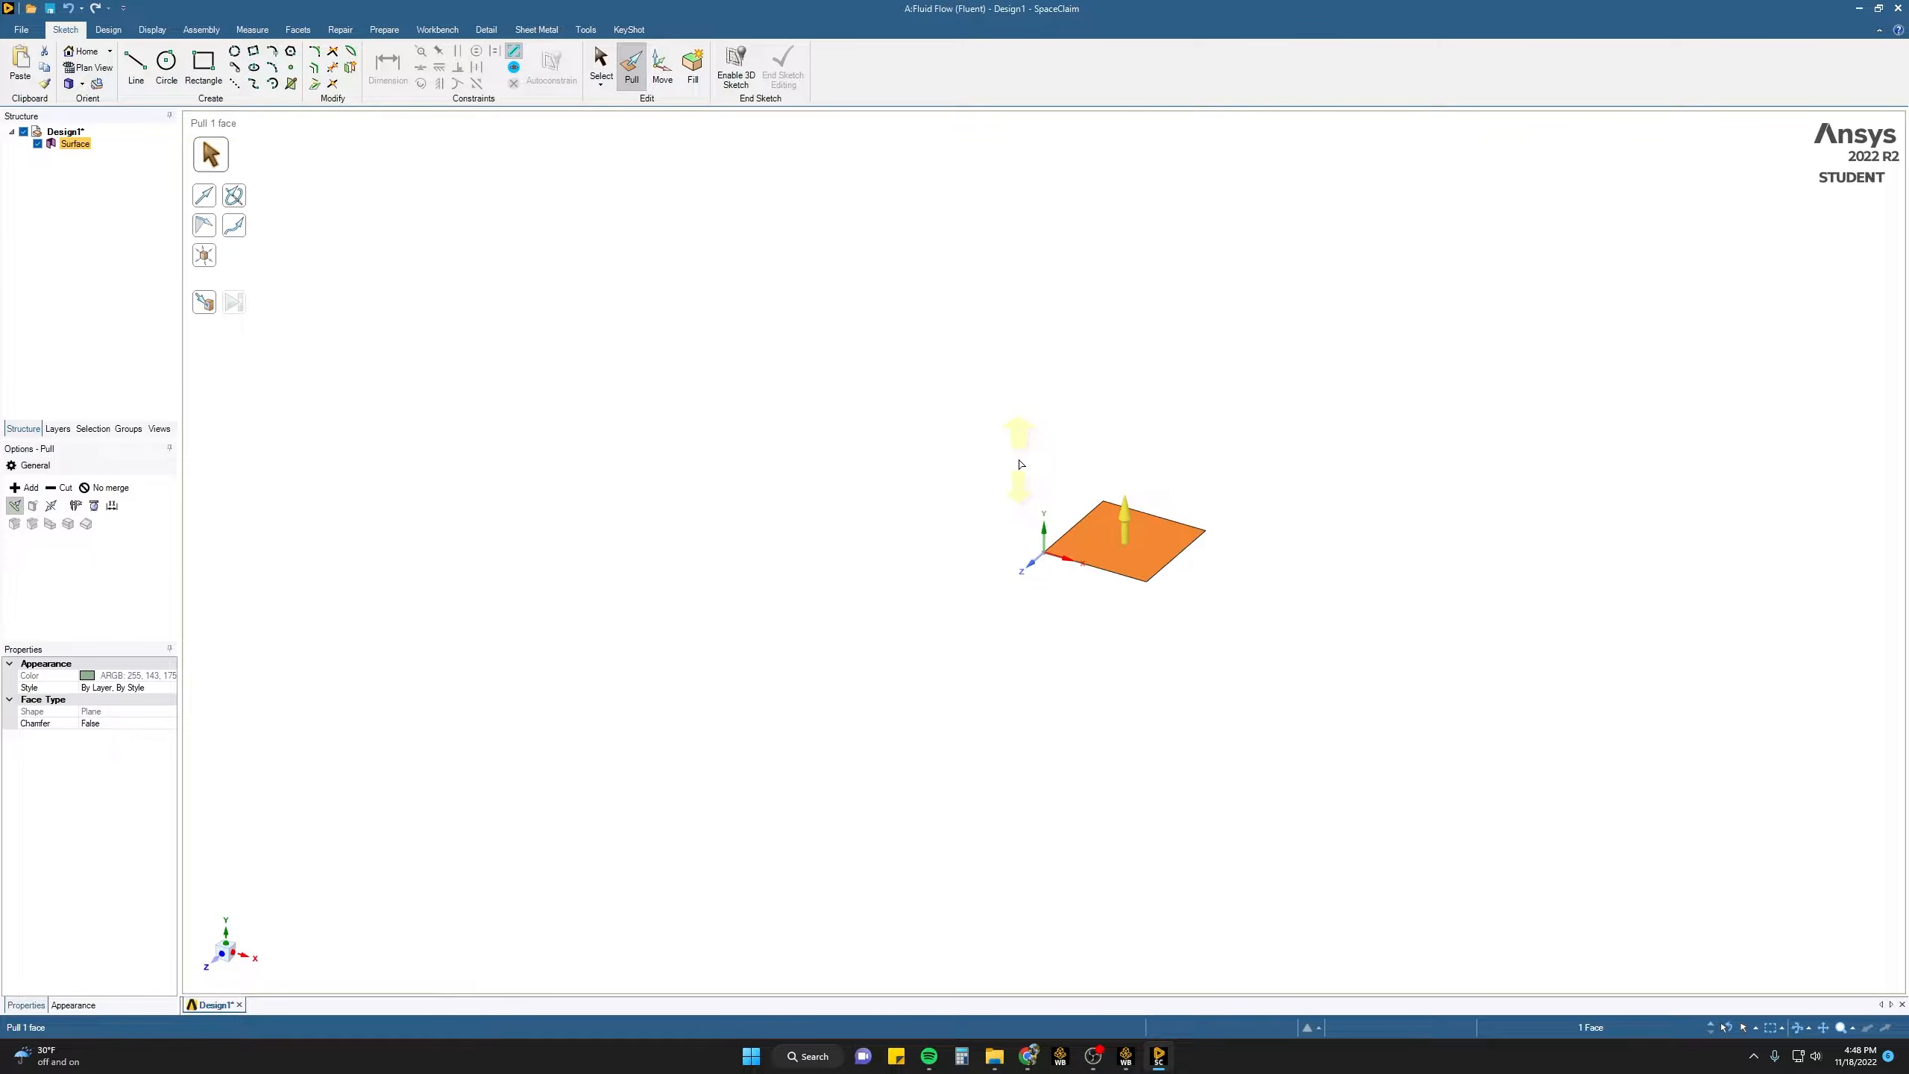
{"action": "type", "text": "1"}
{"action": "key", "text": "Return"}
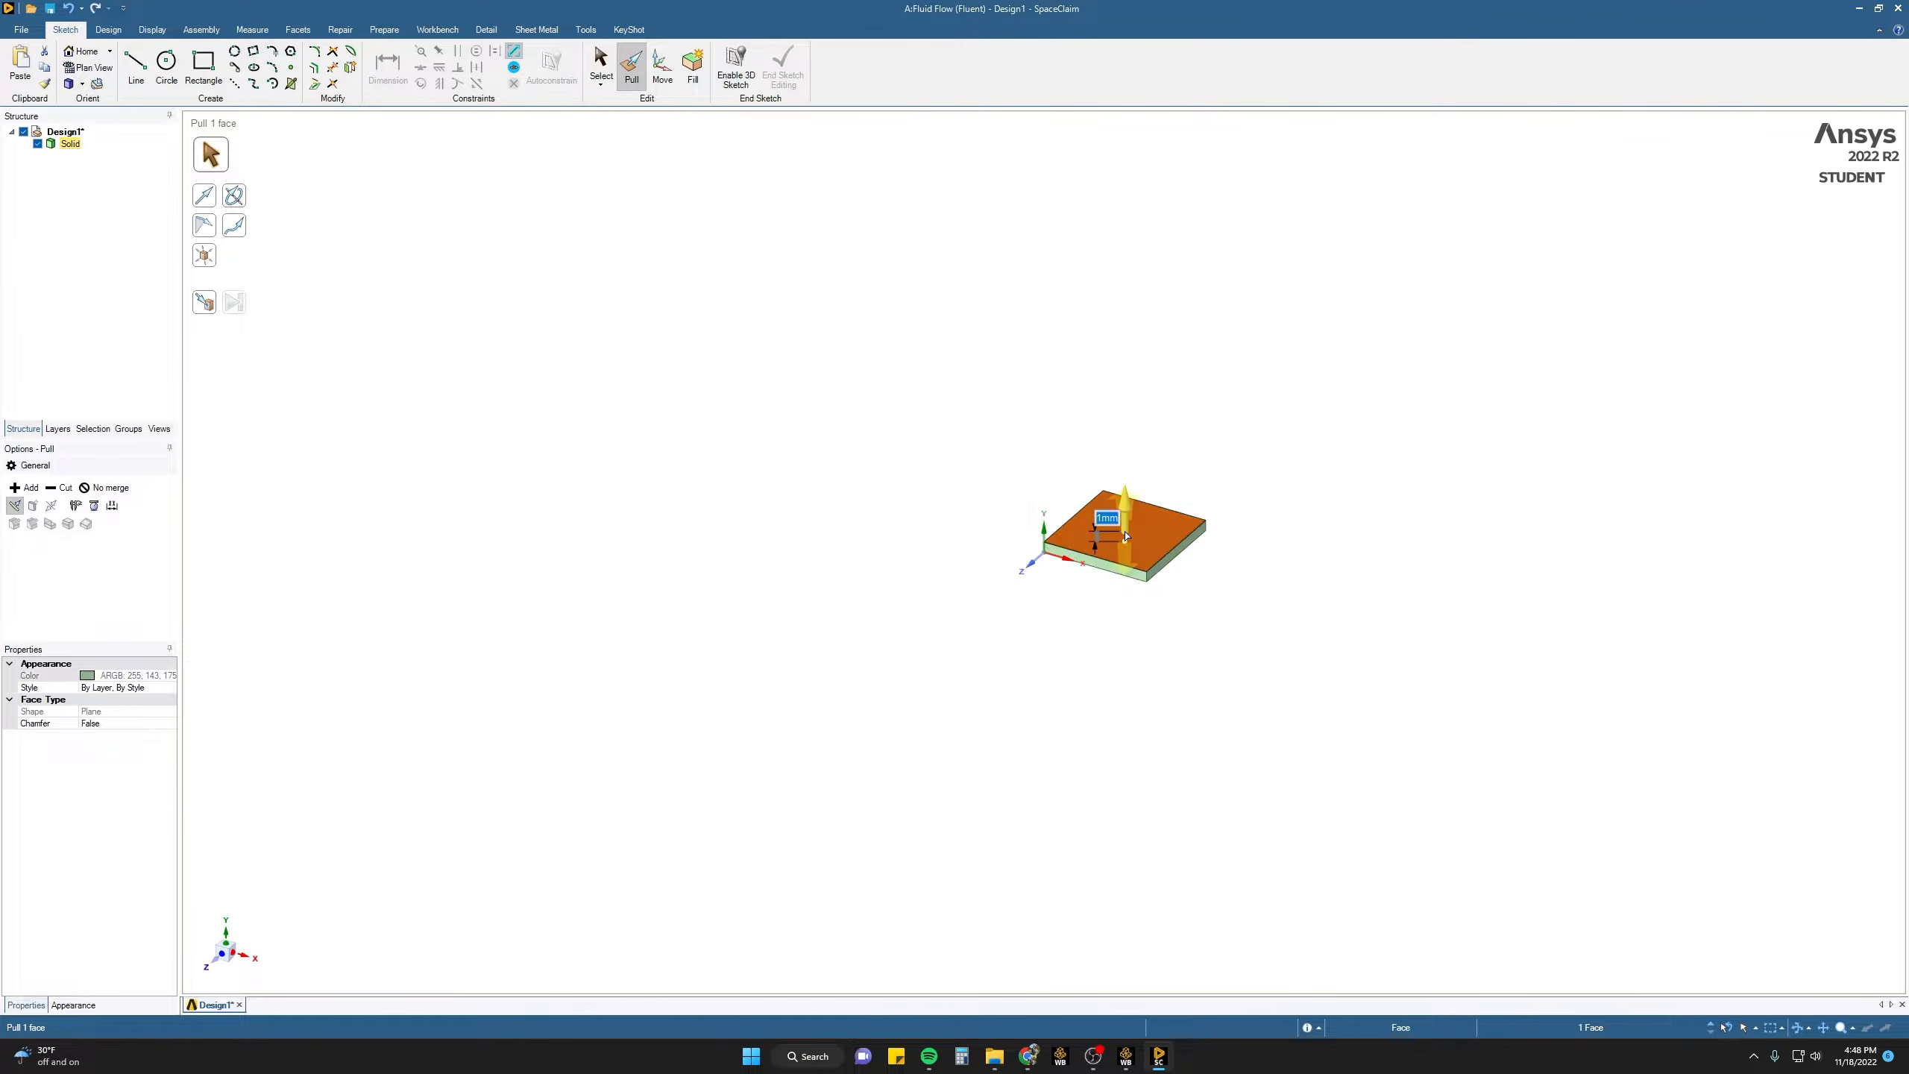
{"action": "key", "text": "Escape"}
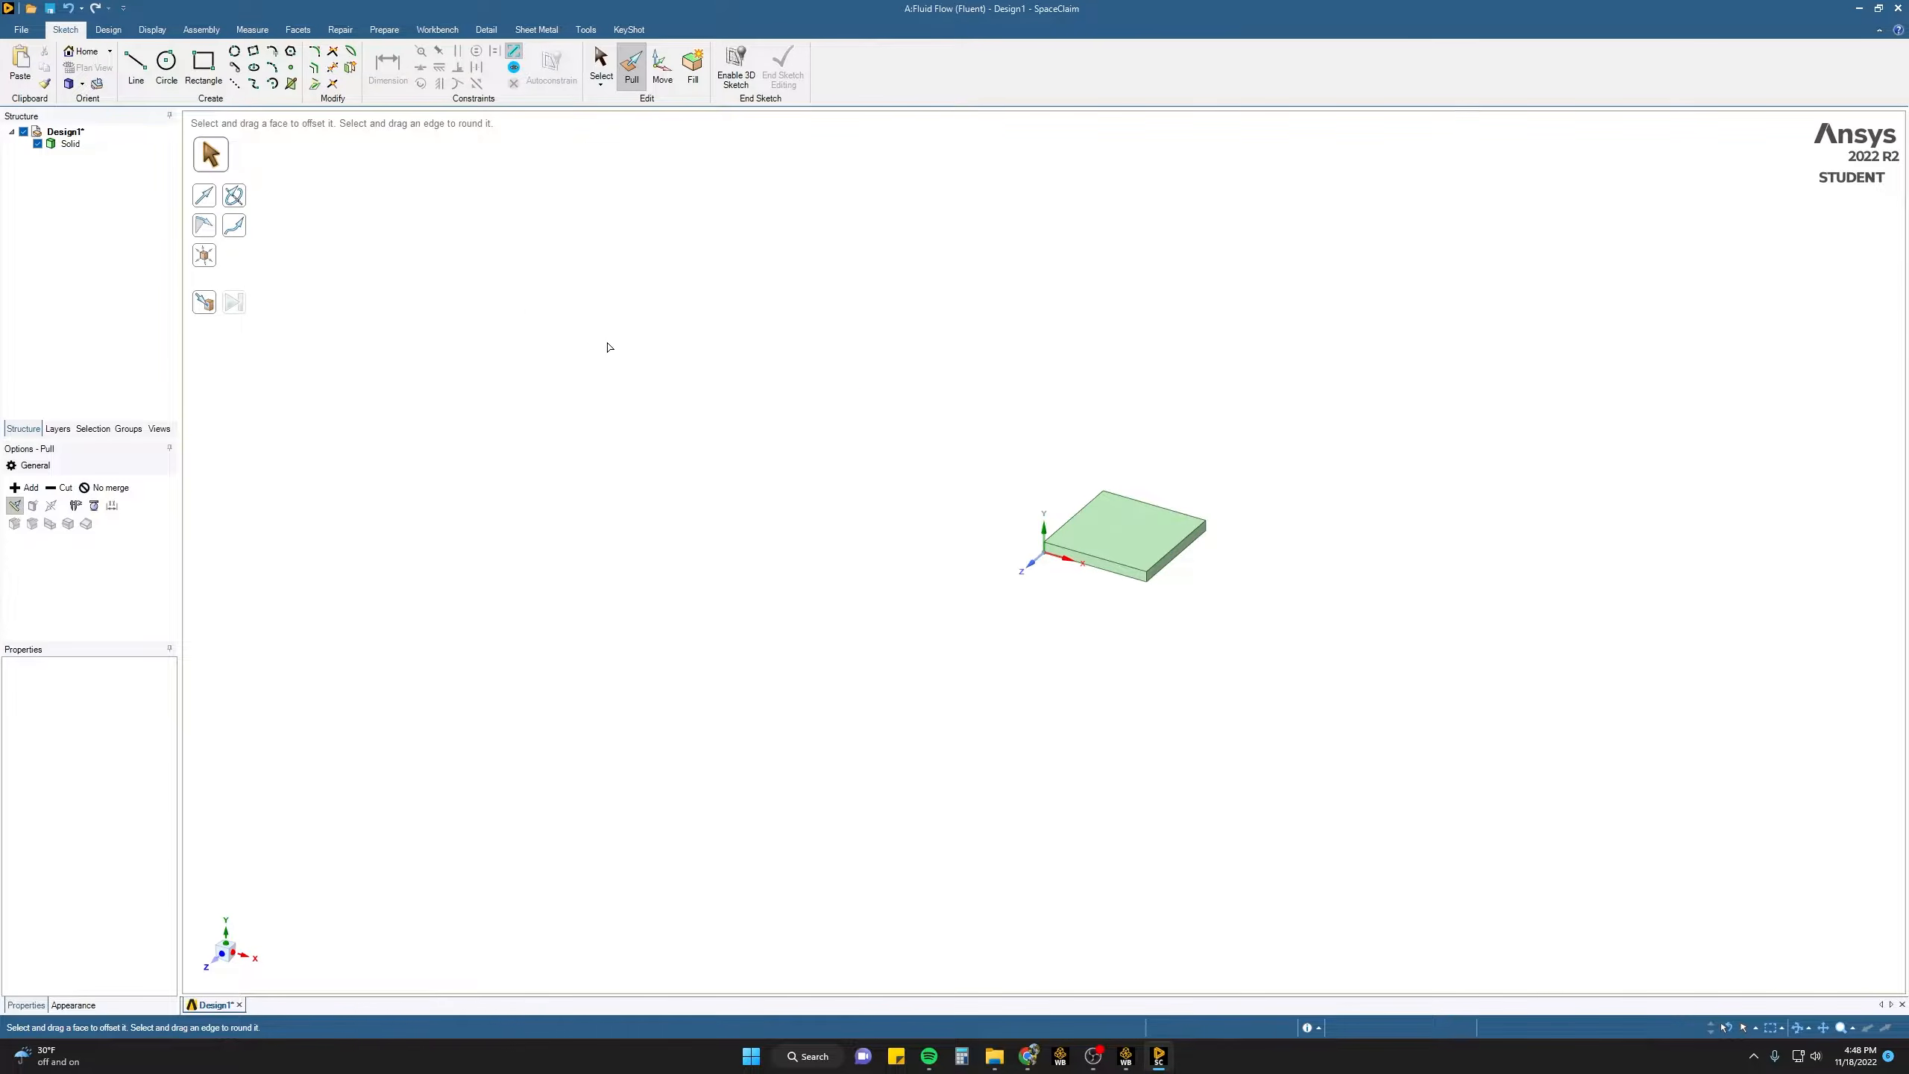
- Sketch a 10 mm square on the plate's top face, corner to corner over its full outline
{"action": "left_click", "coordinate": [106, 30]}
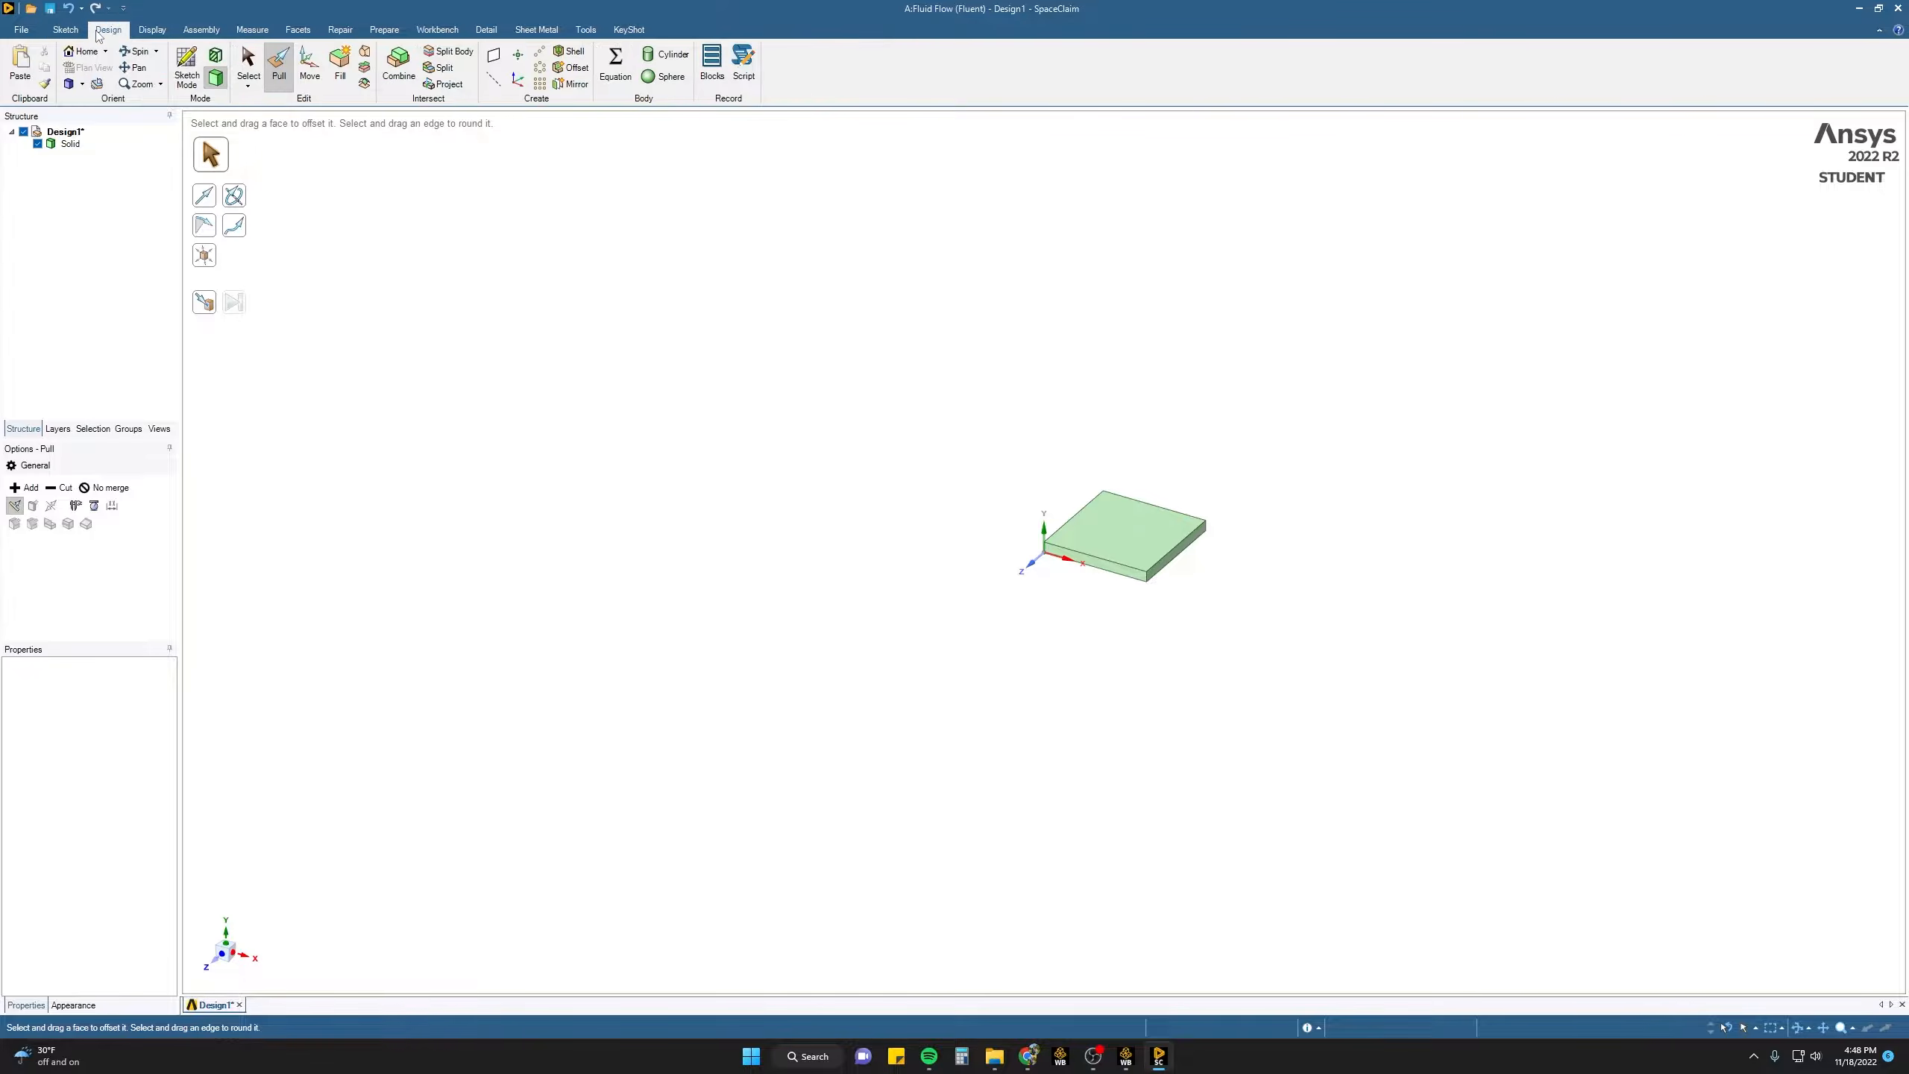
{"action": "left_click", "coordinate": [186, 66]}
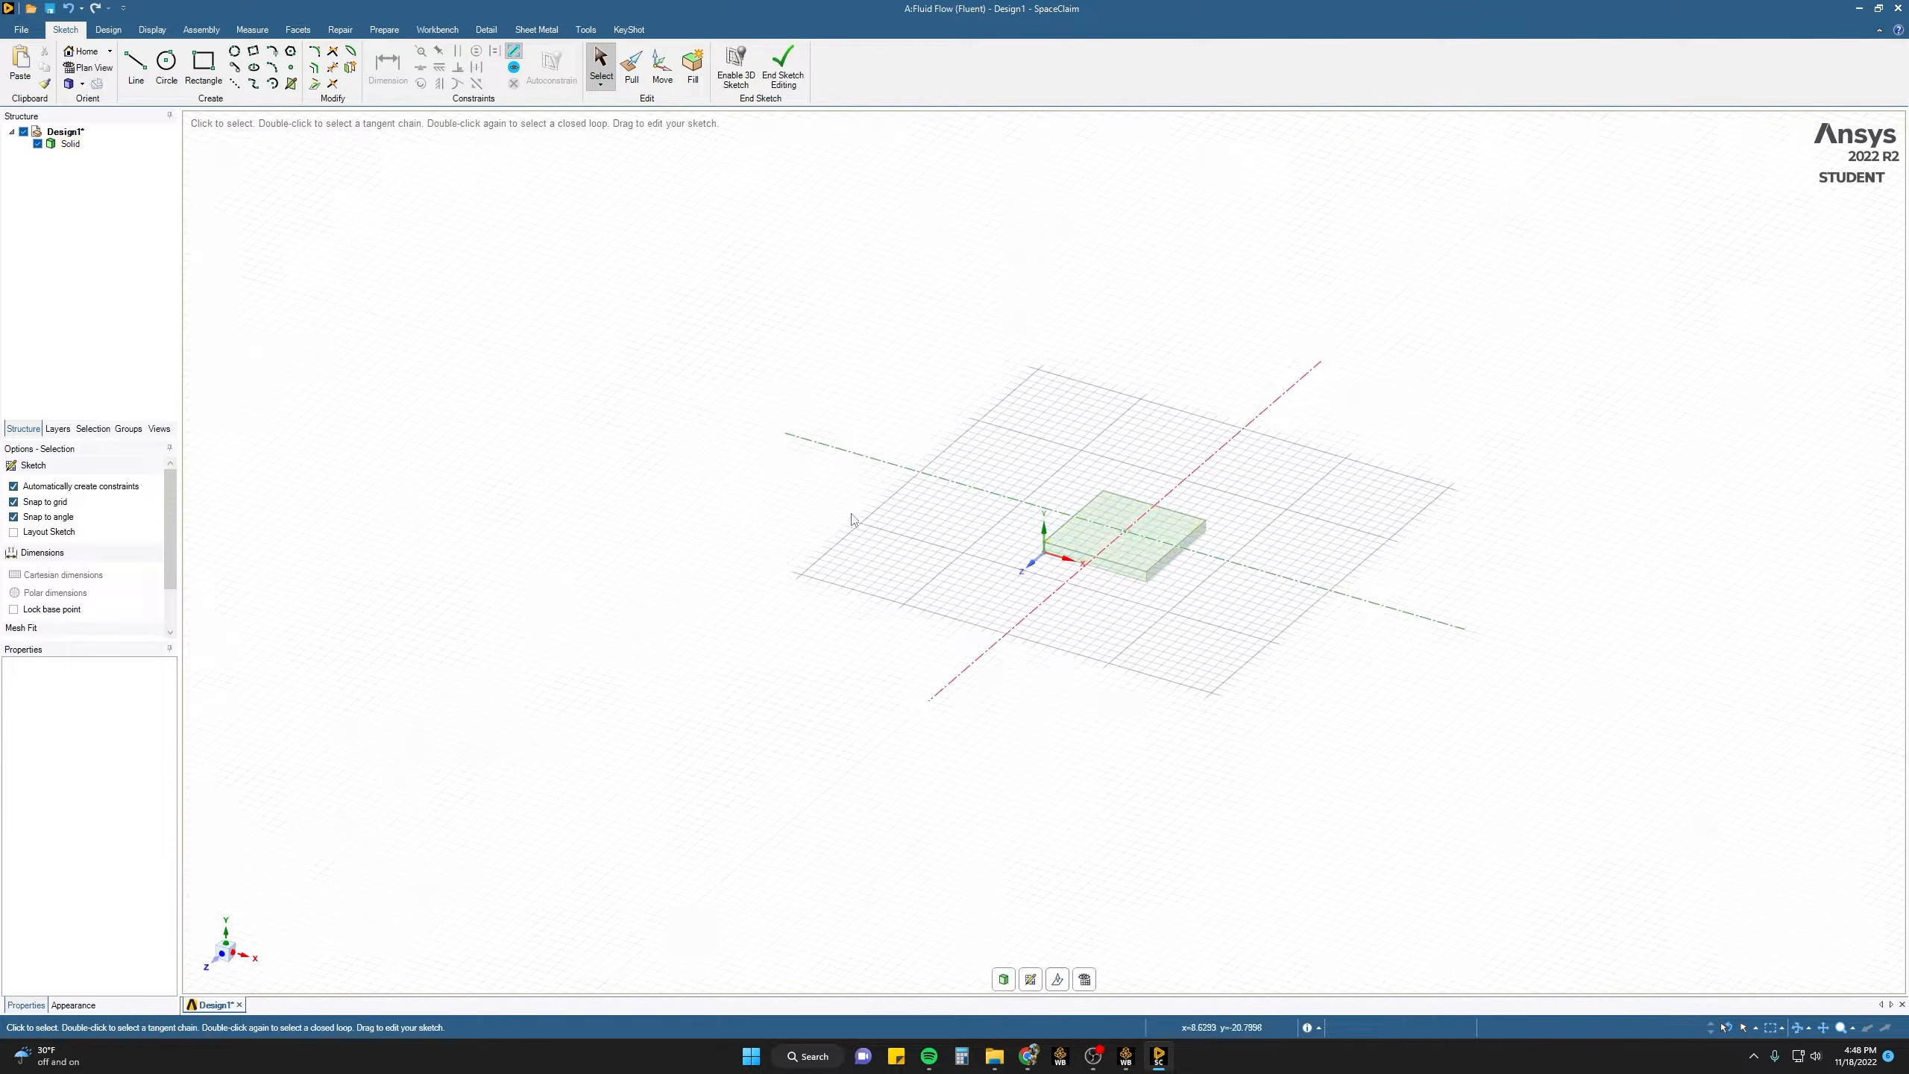
{"action": "left_click", "coordinate": [228, 938]}
{"action": "scroll", "coordinate": [1146, 542], "scroll_direction": "down", "scroll_amount": 1}
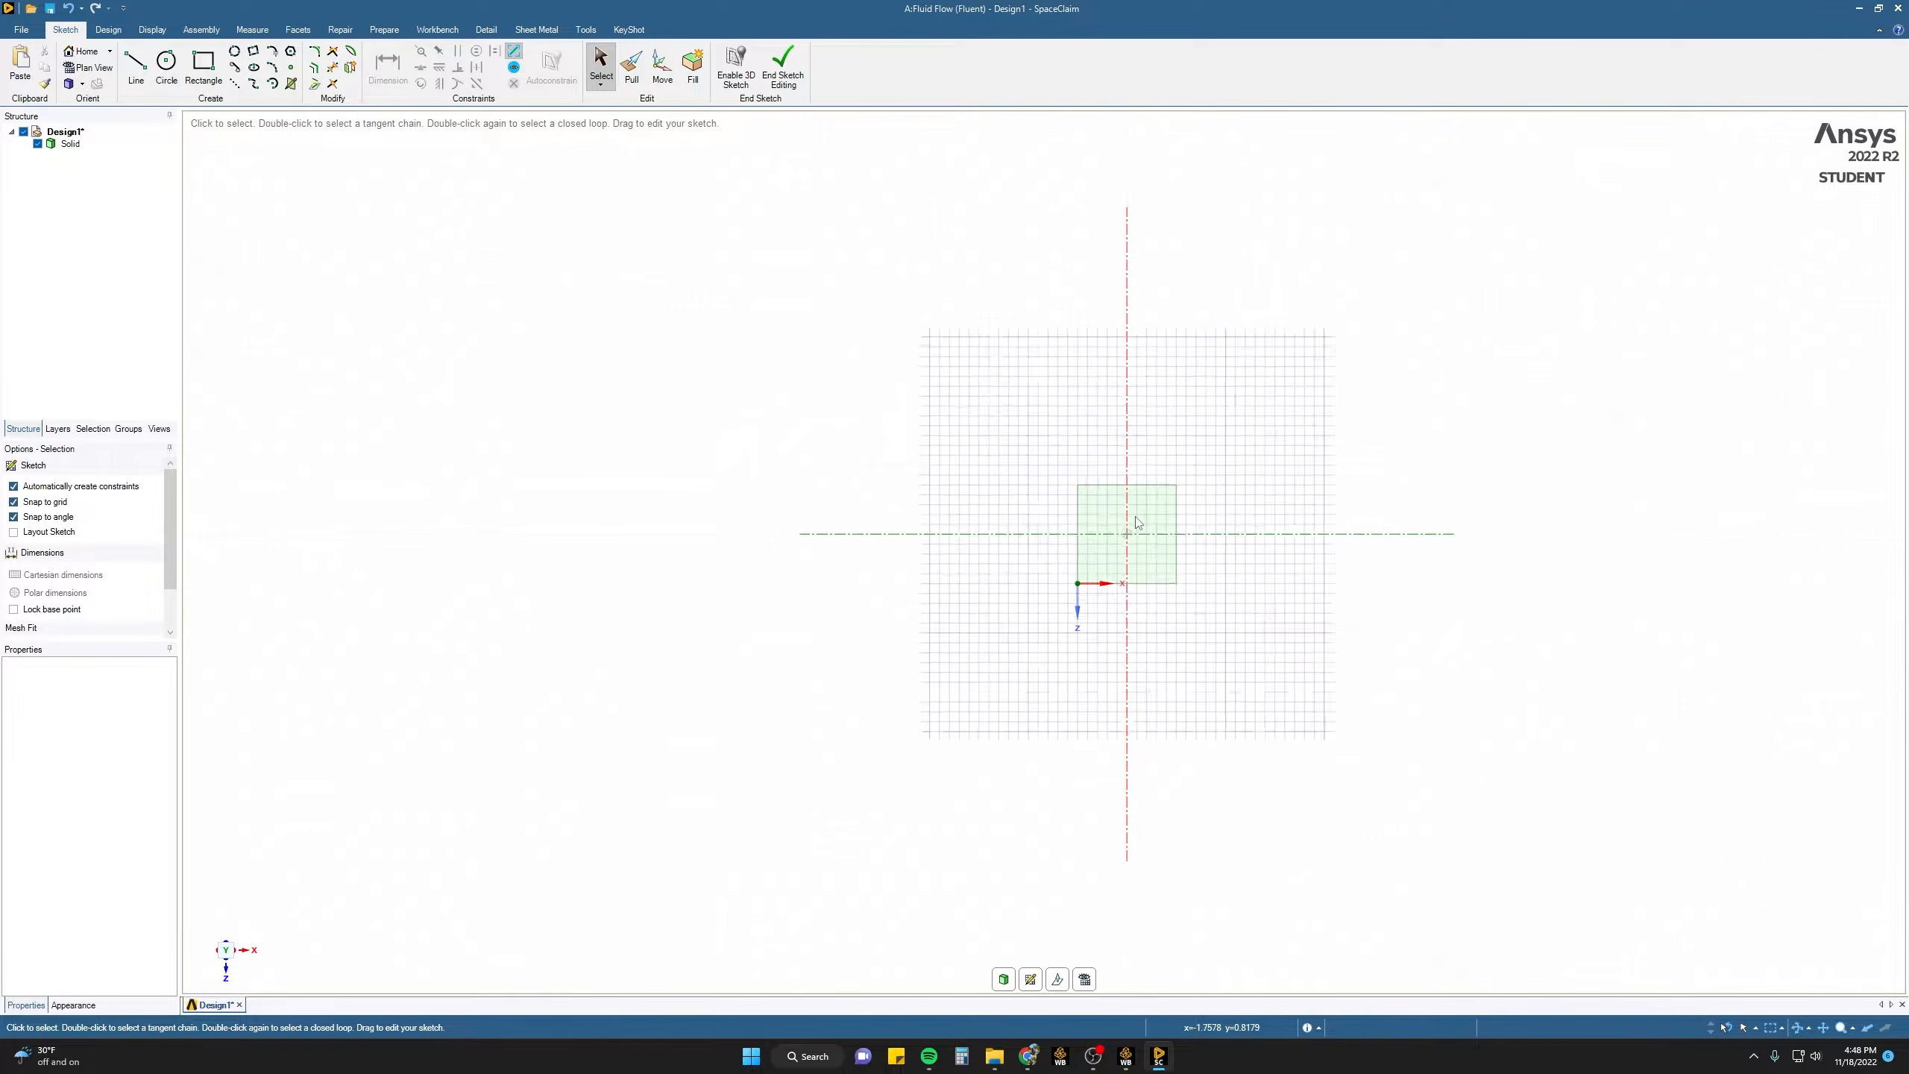
{"action": "scroll", "coordinate": [1136, 522], "scroll_direction": "up", "scroll_amount": 10}
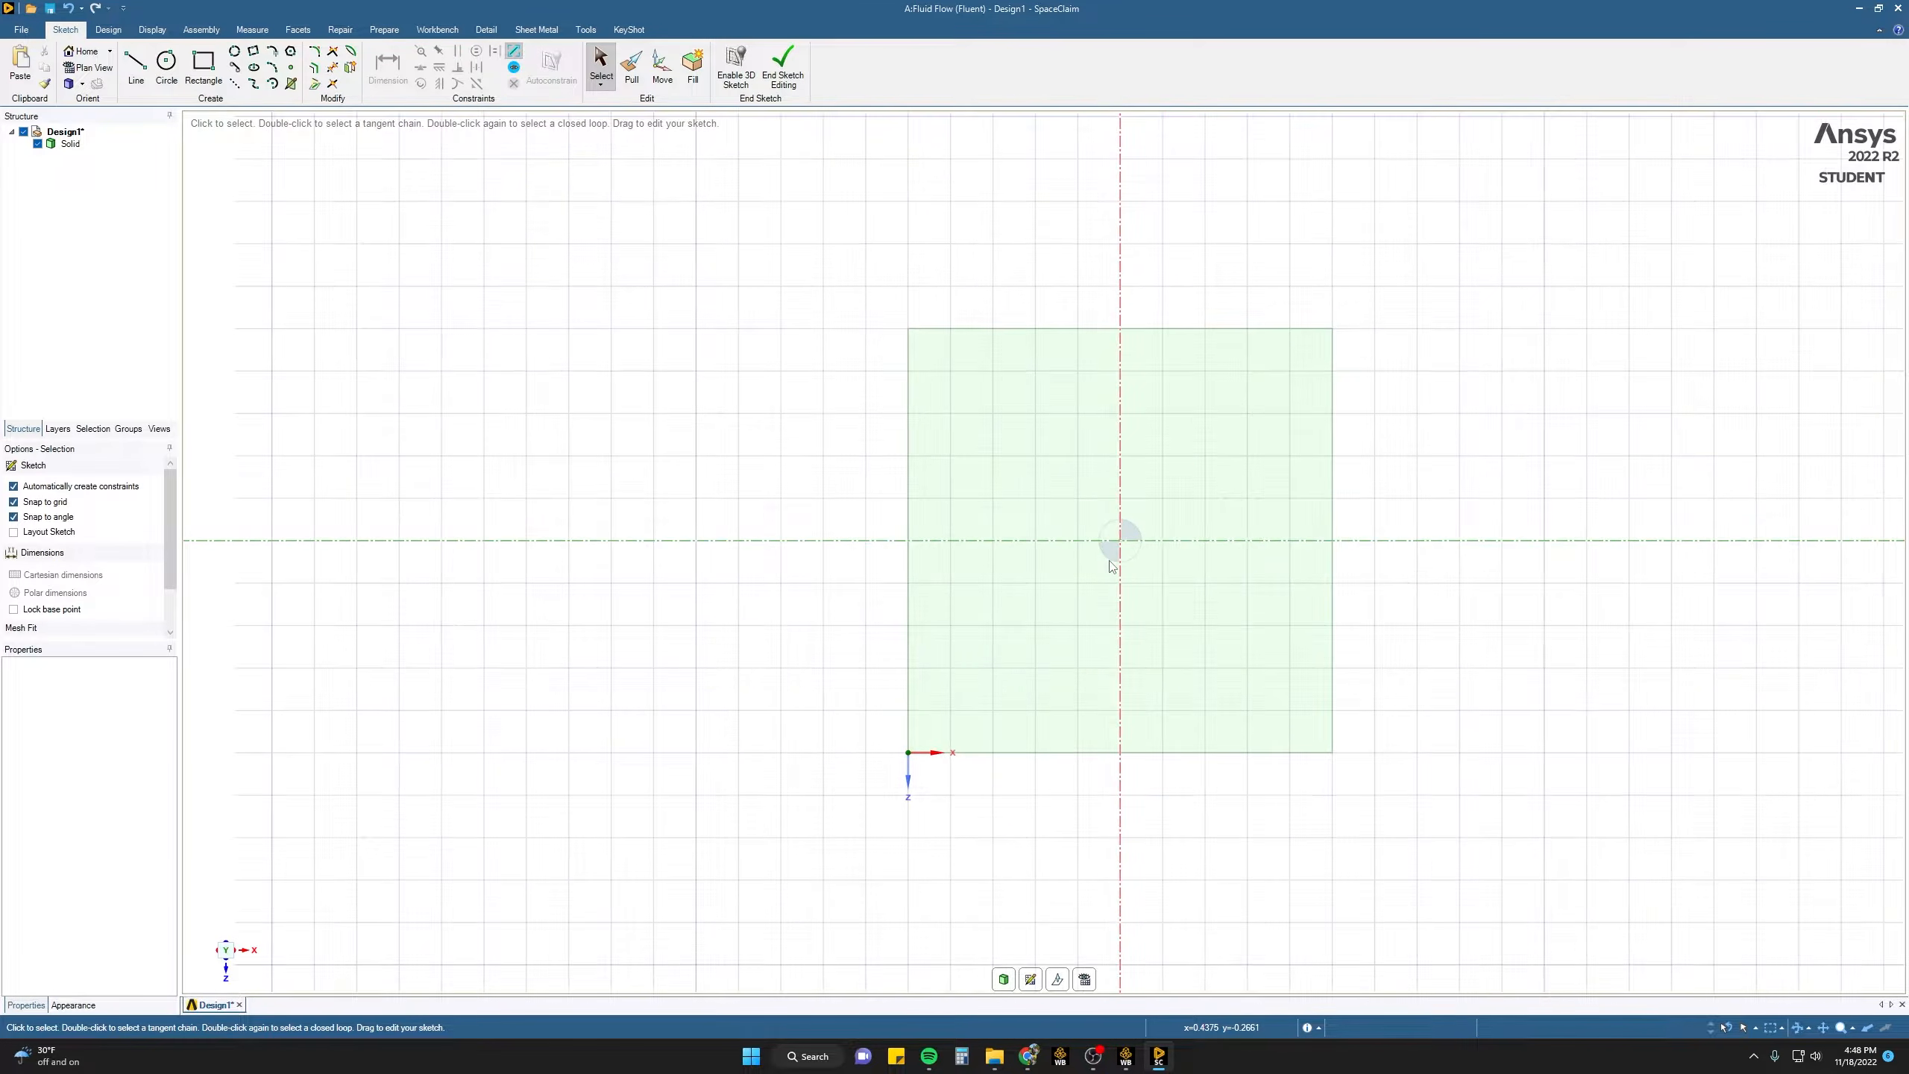
{"action": "left_click", "coordinate": [213, 71]}
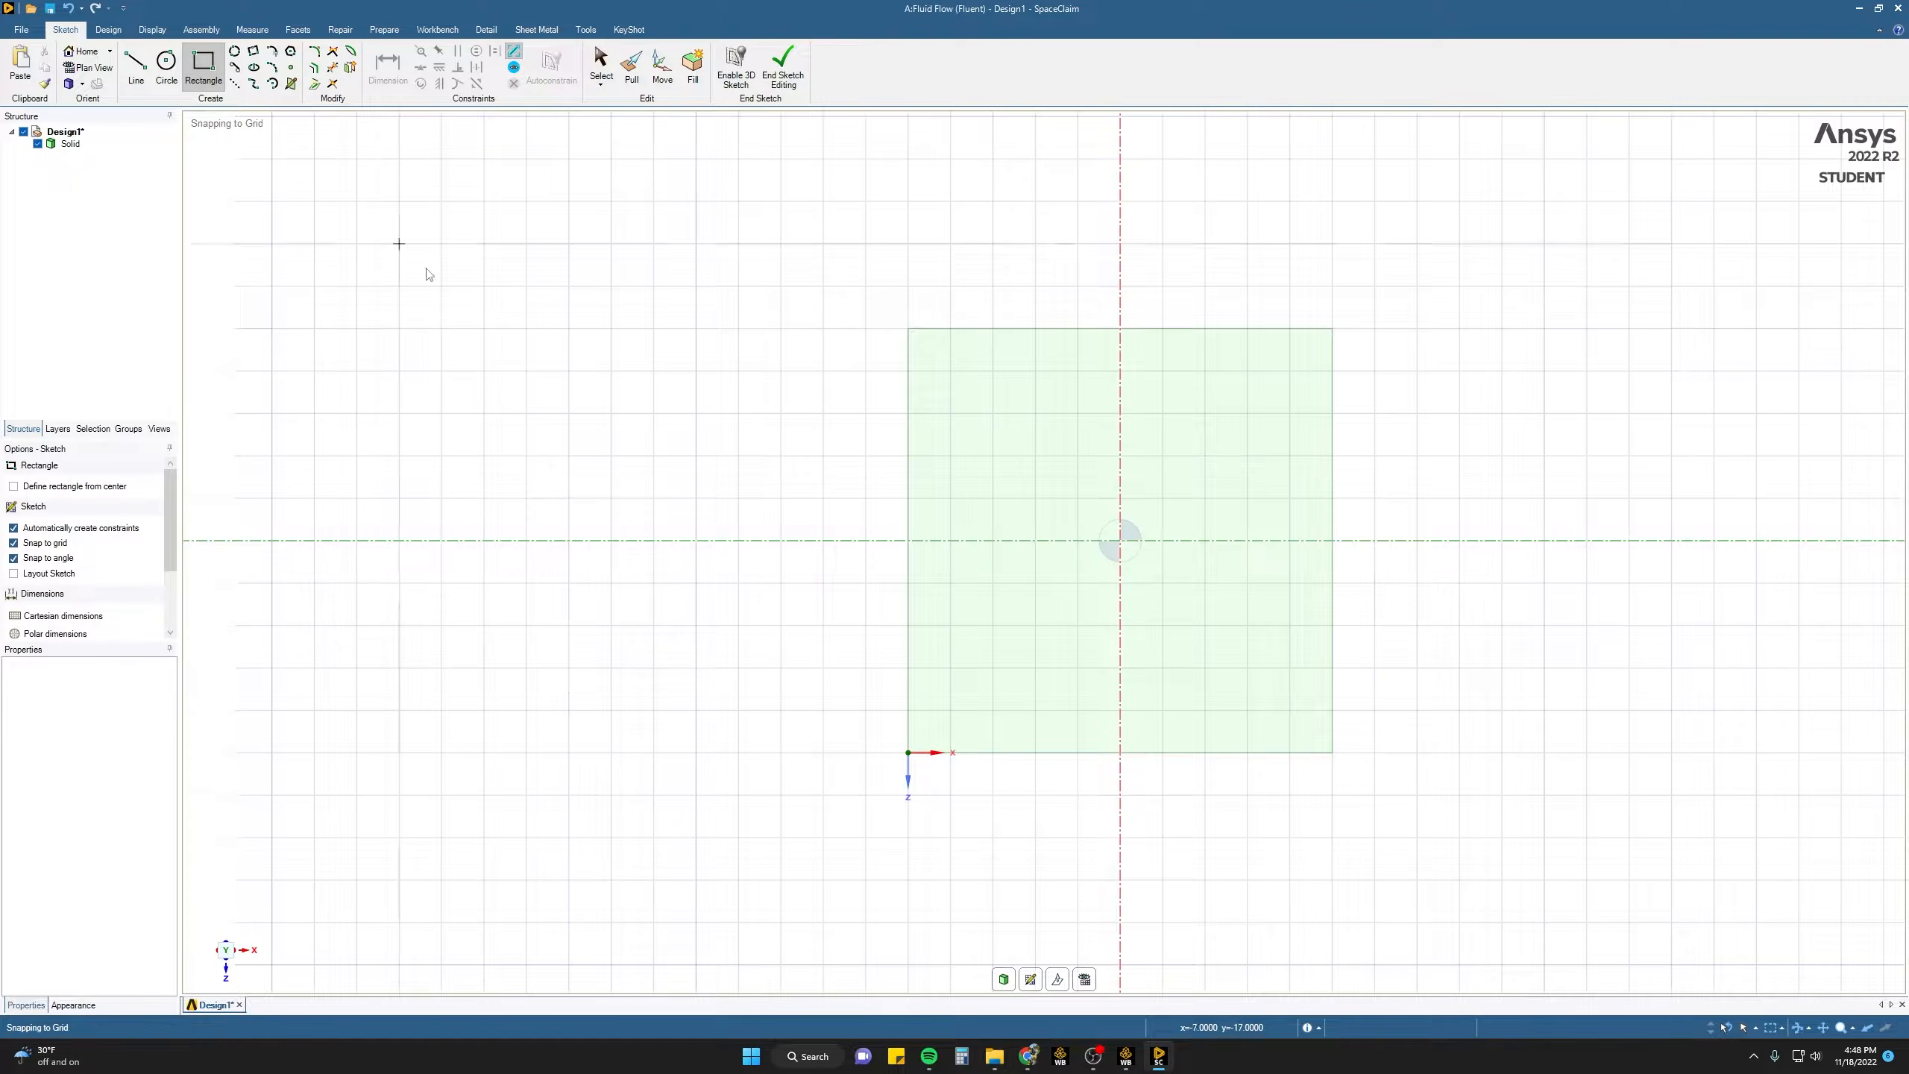
{"action": "left_click", "coordinate": [908, 753]}
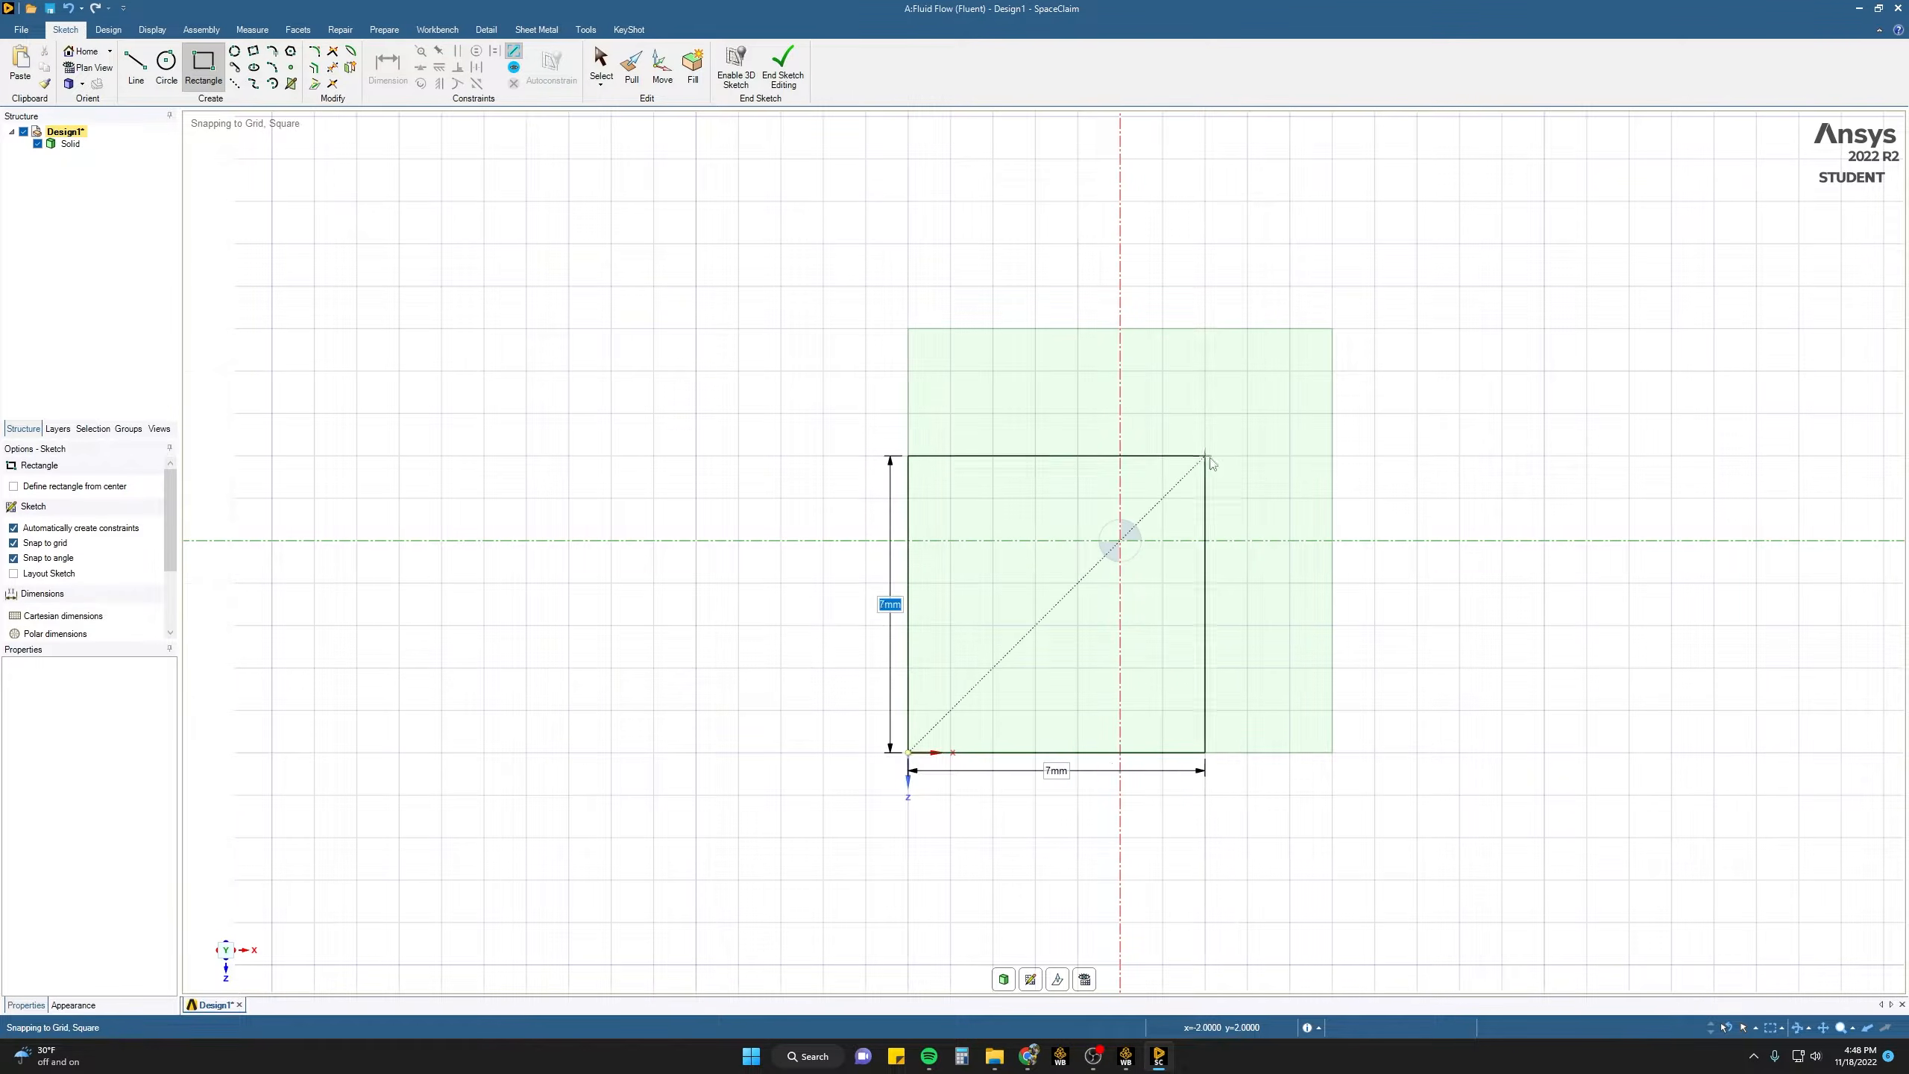
{"action": "left_click", "coordinate": [1325, 337]}
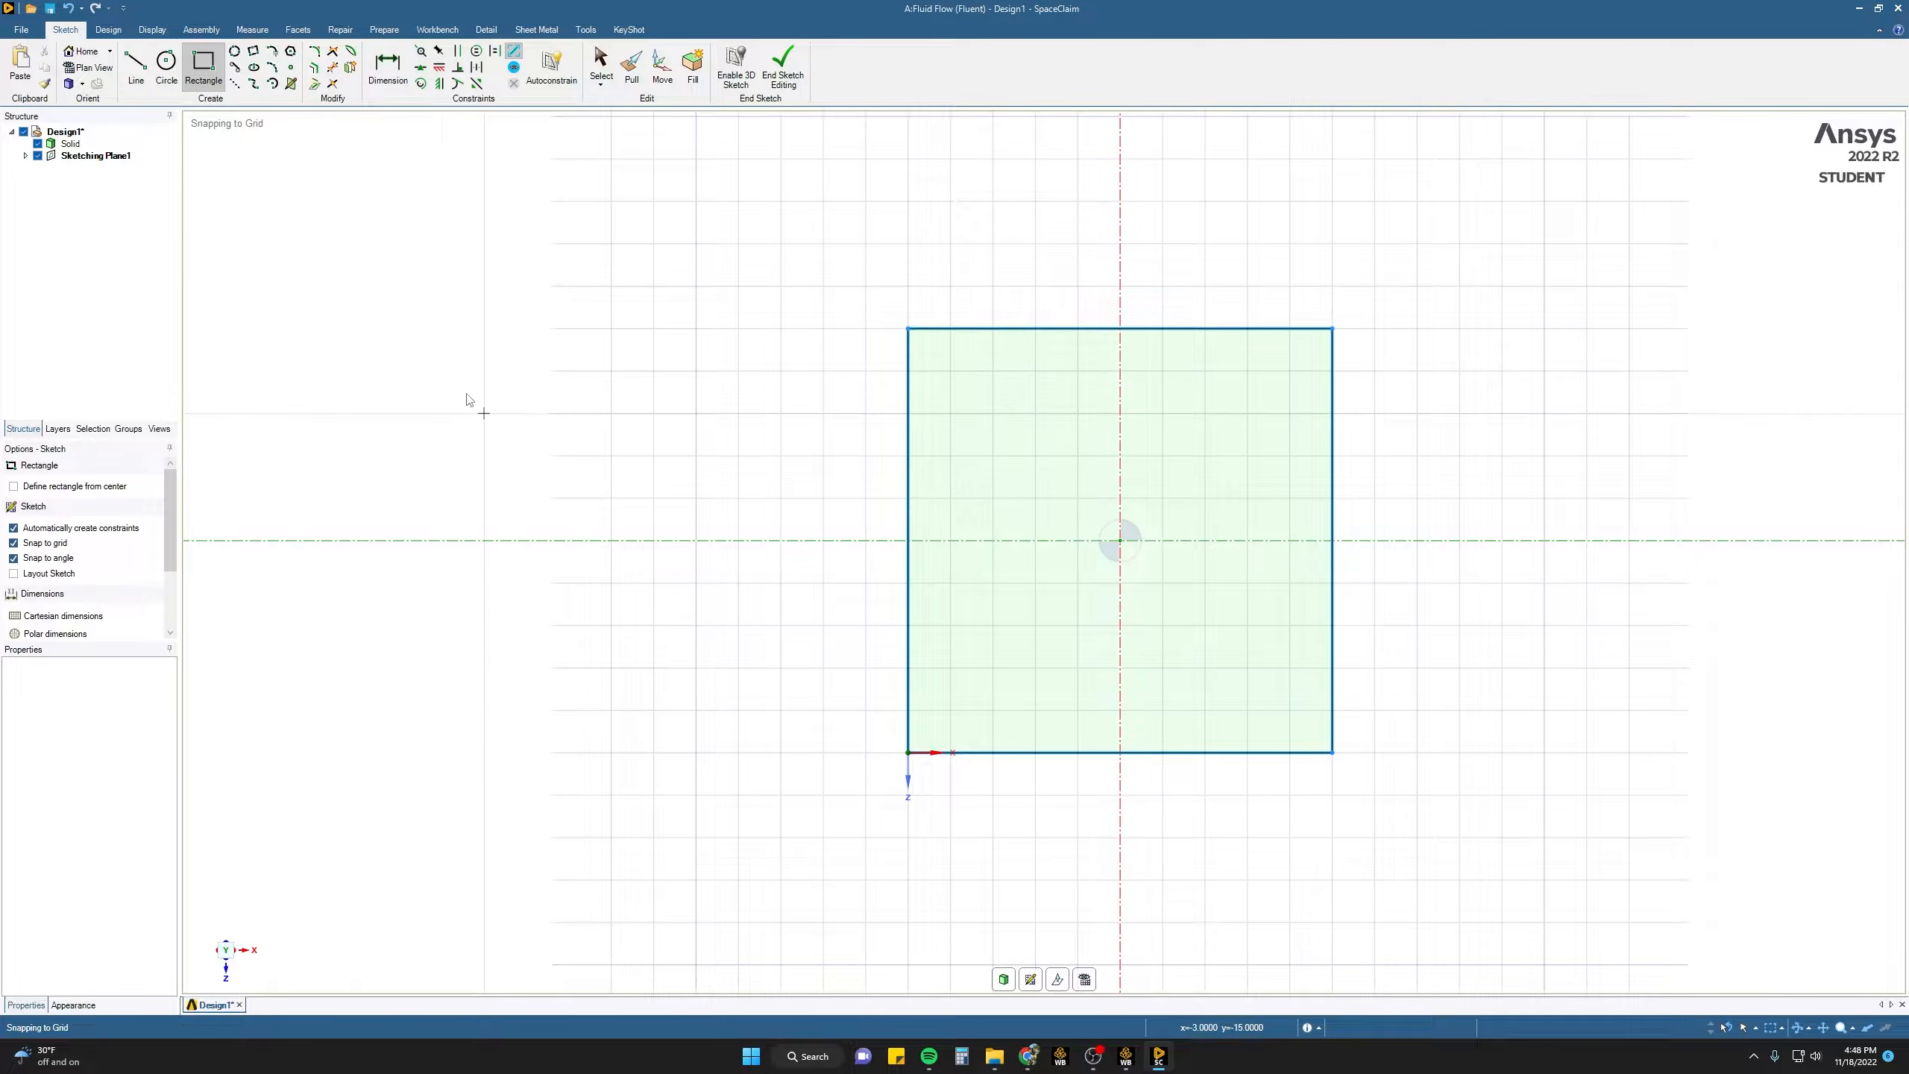
- Hide the base plate and pull the new square up 1 mm into a separate solid
{"action": "left_click", "coordinate": [37, 144]}
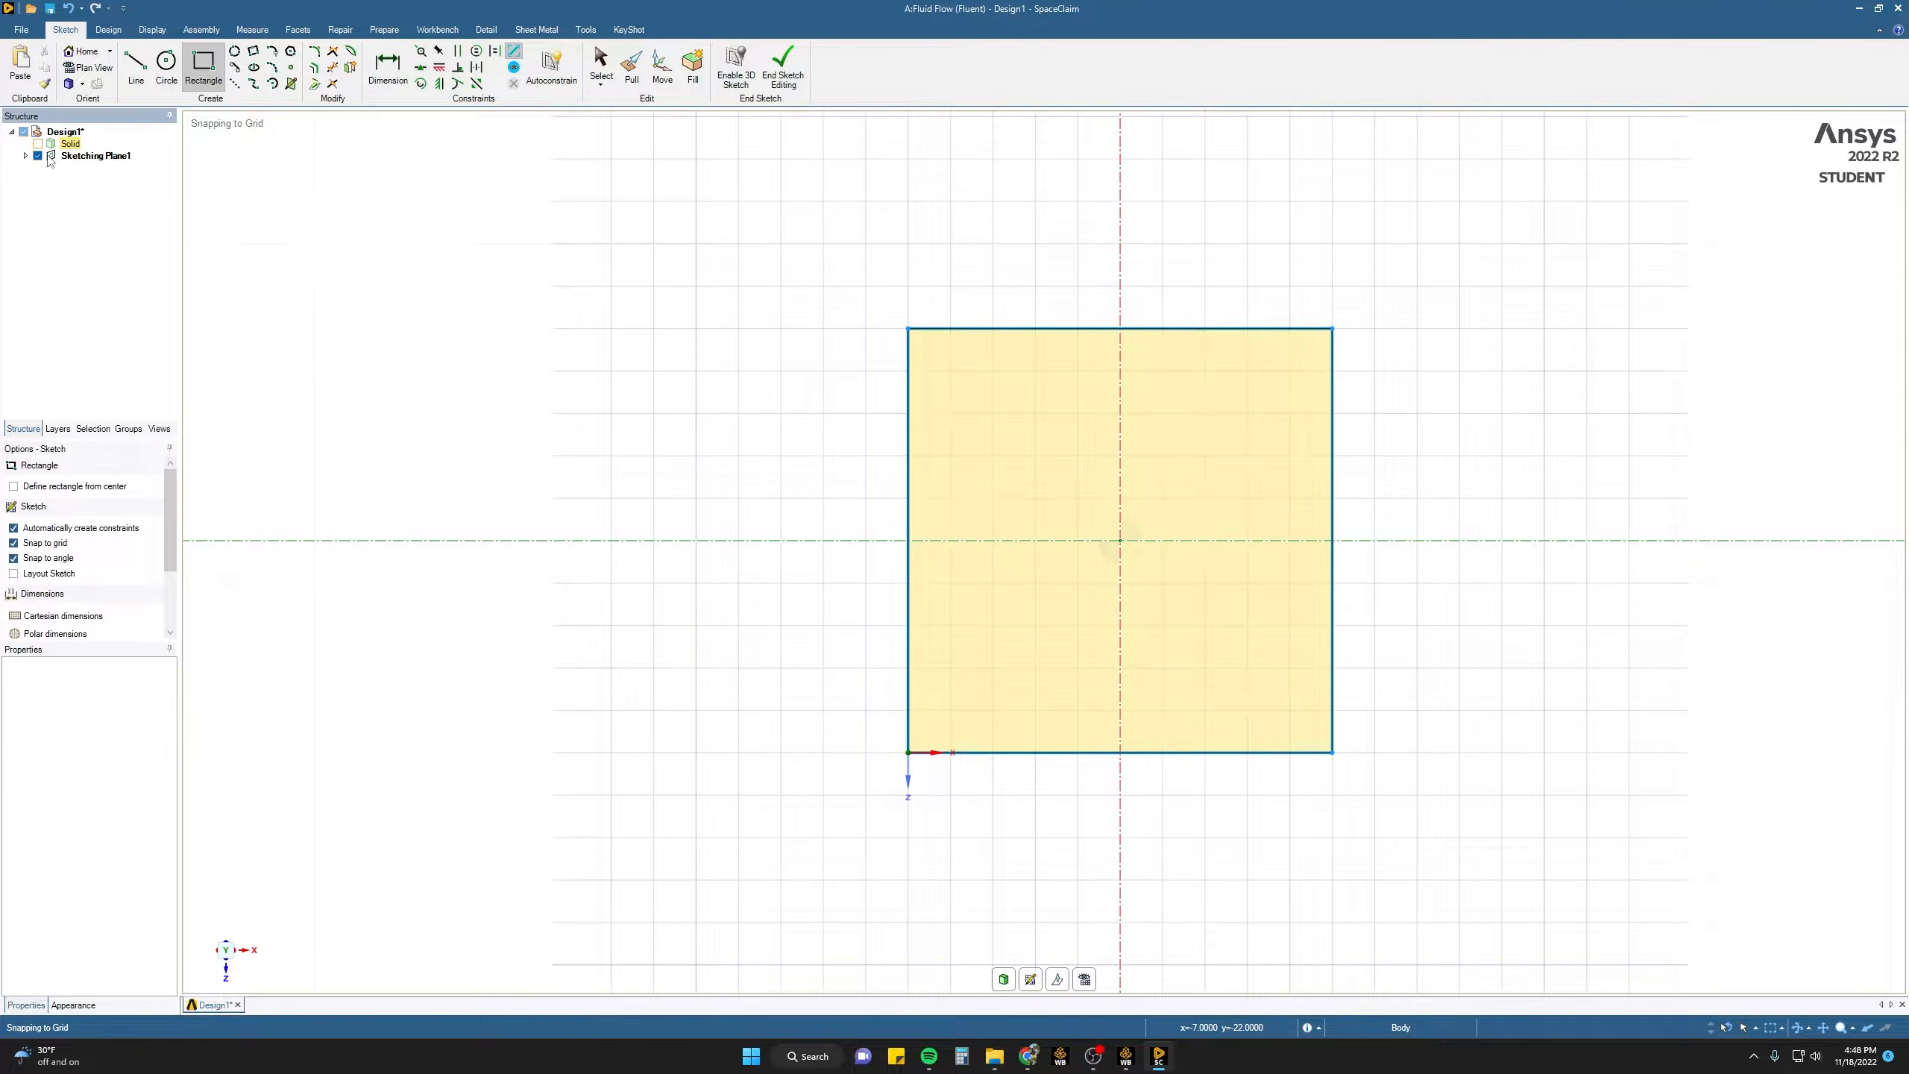
{"action": "middle_click_drag", "start_coordinate": [781, 446], "coordinate": [677, 162]}
{"action": "left_click", "coordinate": [630, 68]}
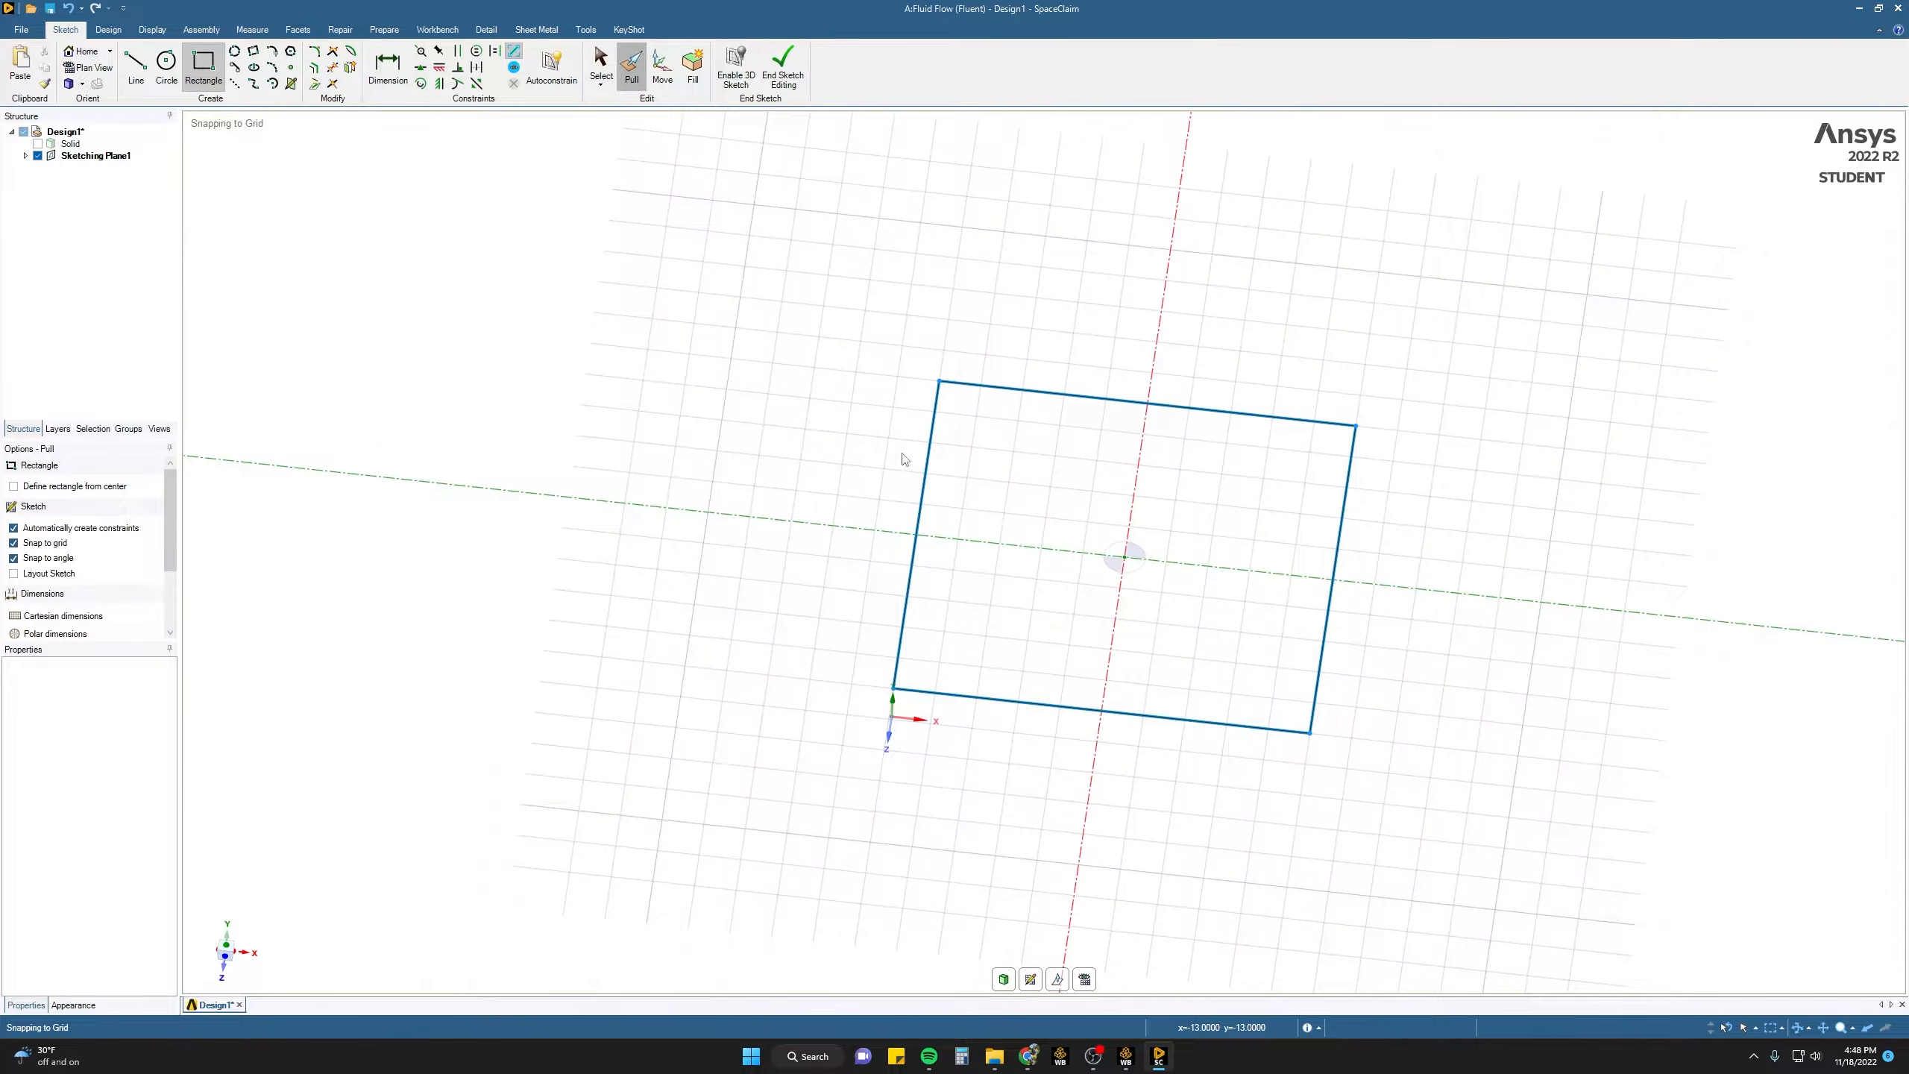
{"action": "left_click", "coordinate": [973, 521]}
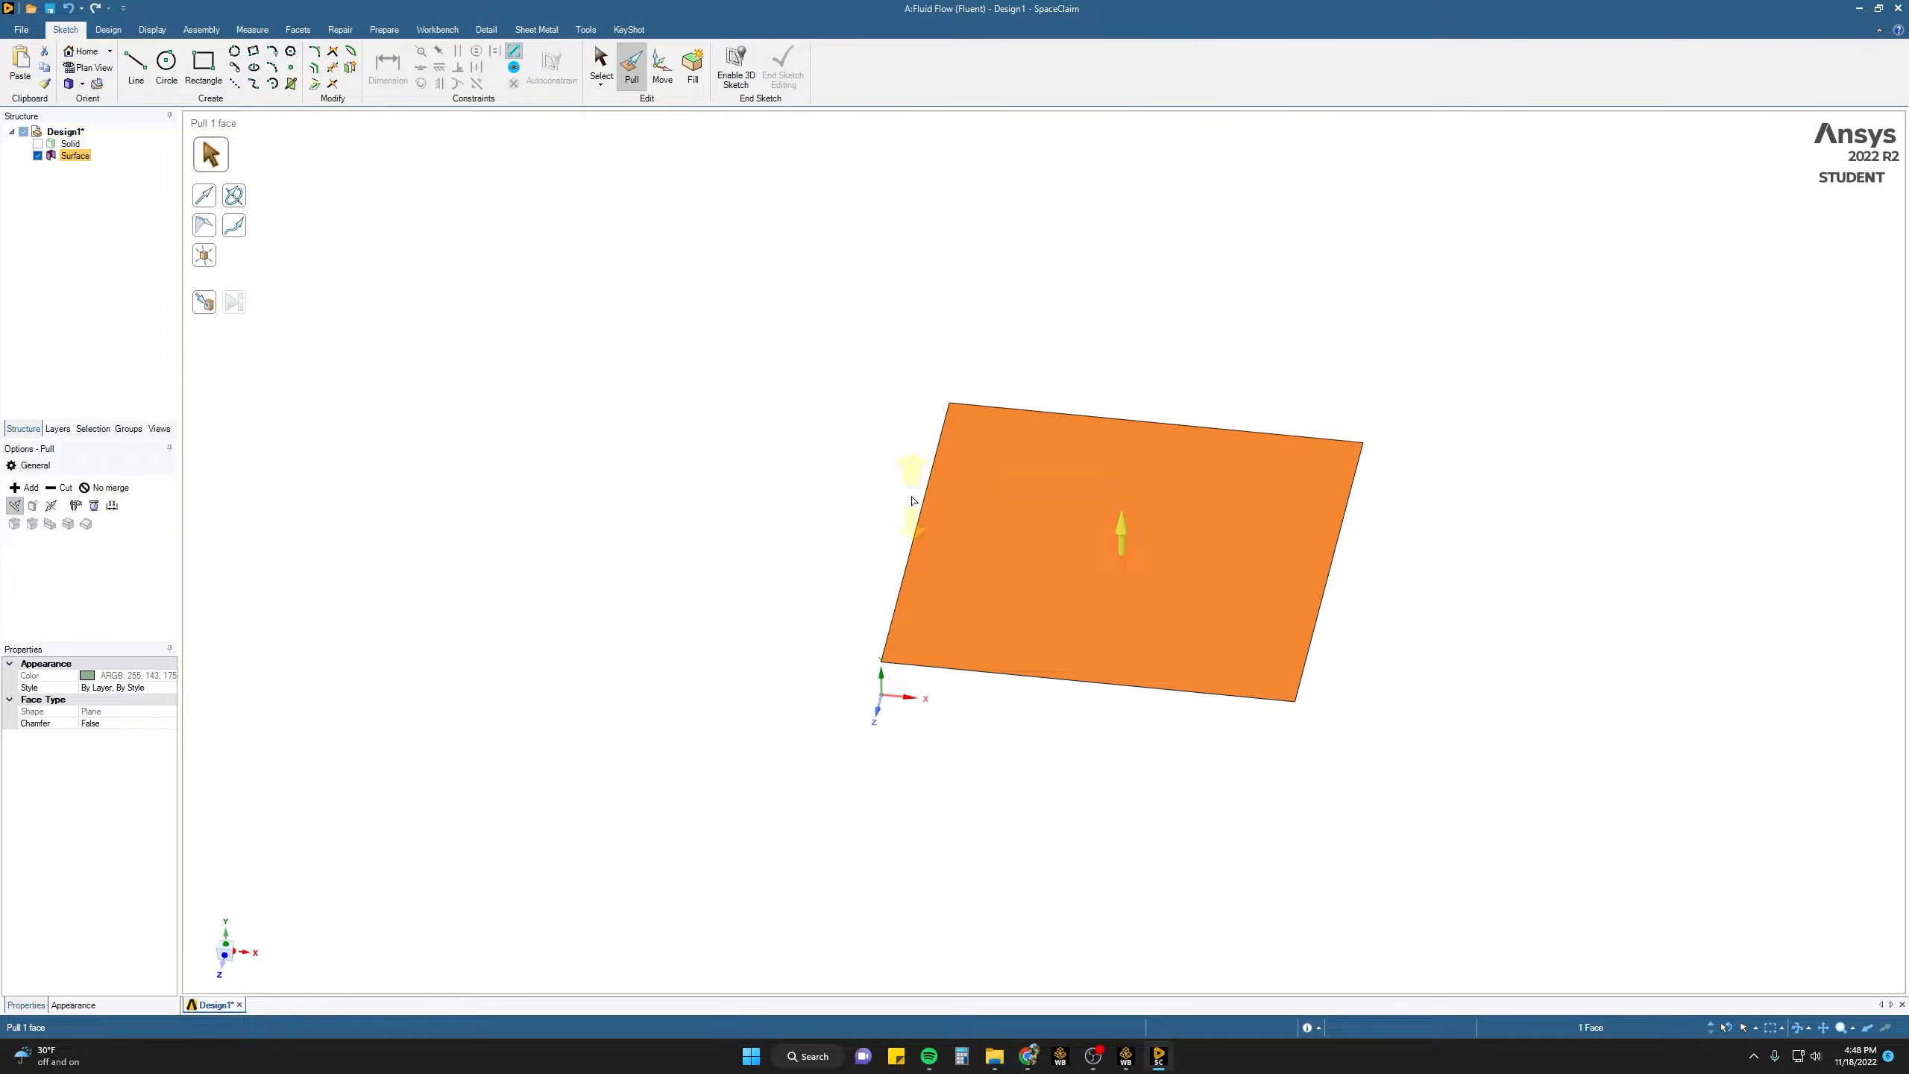
{"action": "type", "text": "1"}
{"action": "key", "text": "Return"}
{"action": "left_click", "coordinate": [508, 361]}
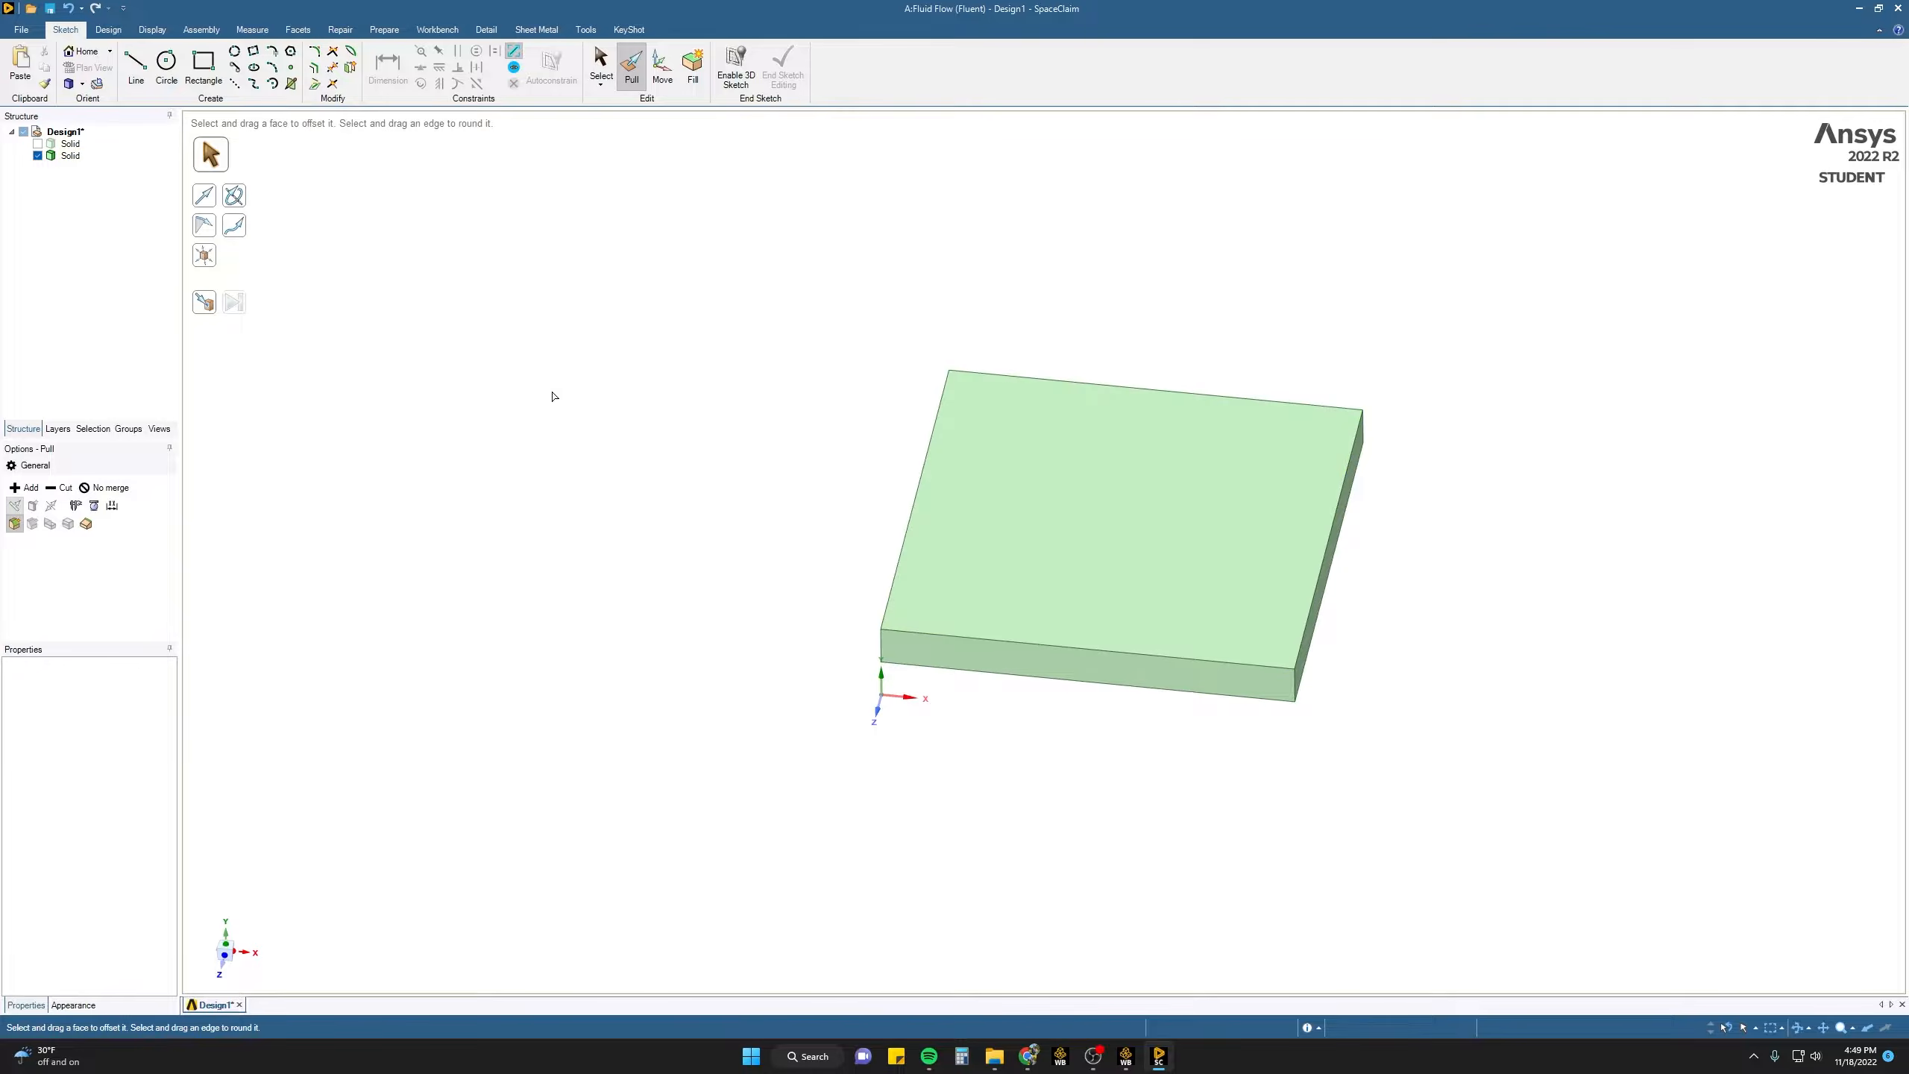
- Sketch a 1 mm by 10 mm rectangle on the second plate's top face along its left edge
{"action": "left_click", "coordinate": [117, 33]}
{"action": "left_click", "coordinate": [185, 66]}
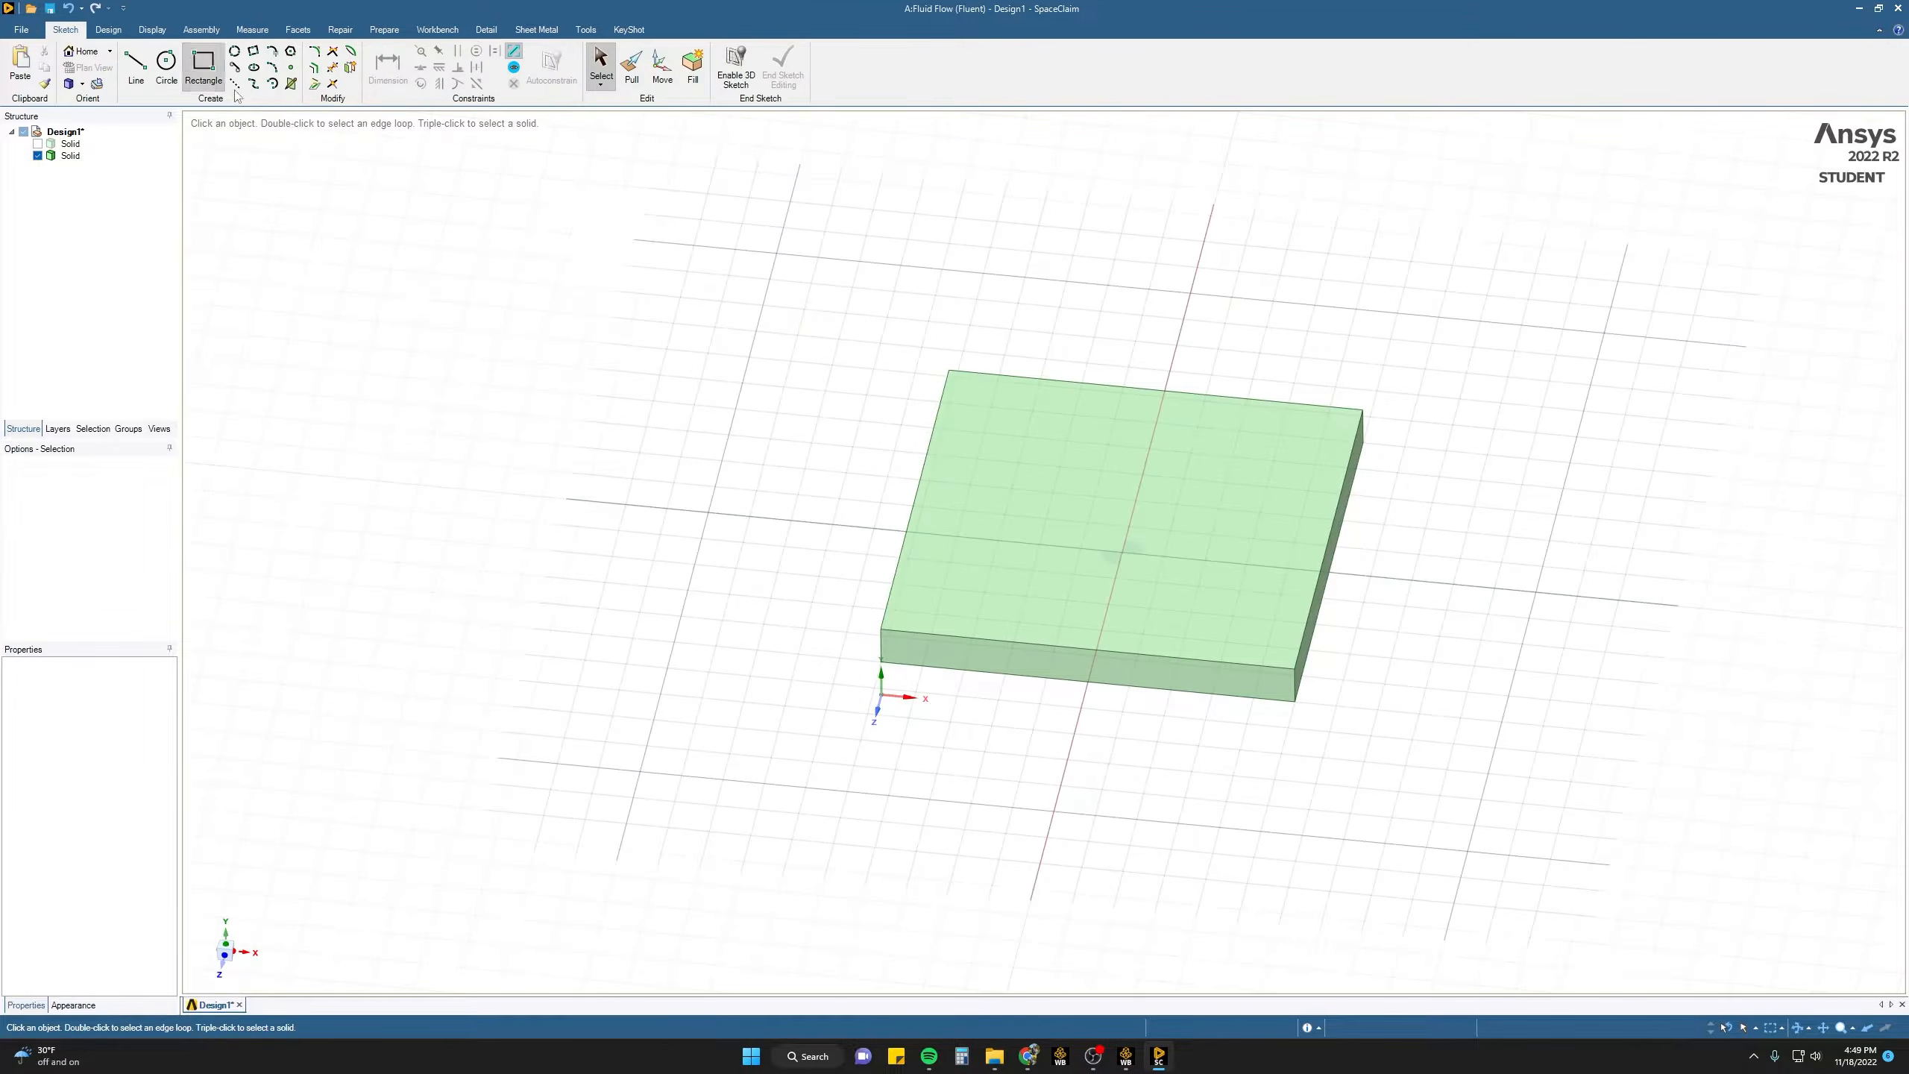
{"action": "left_click", "coordinate": [999, 501]}
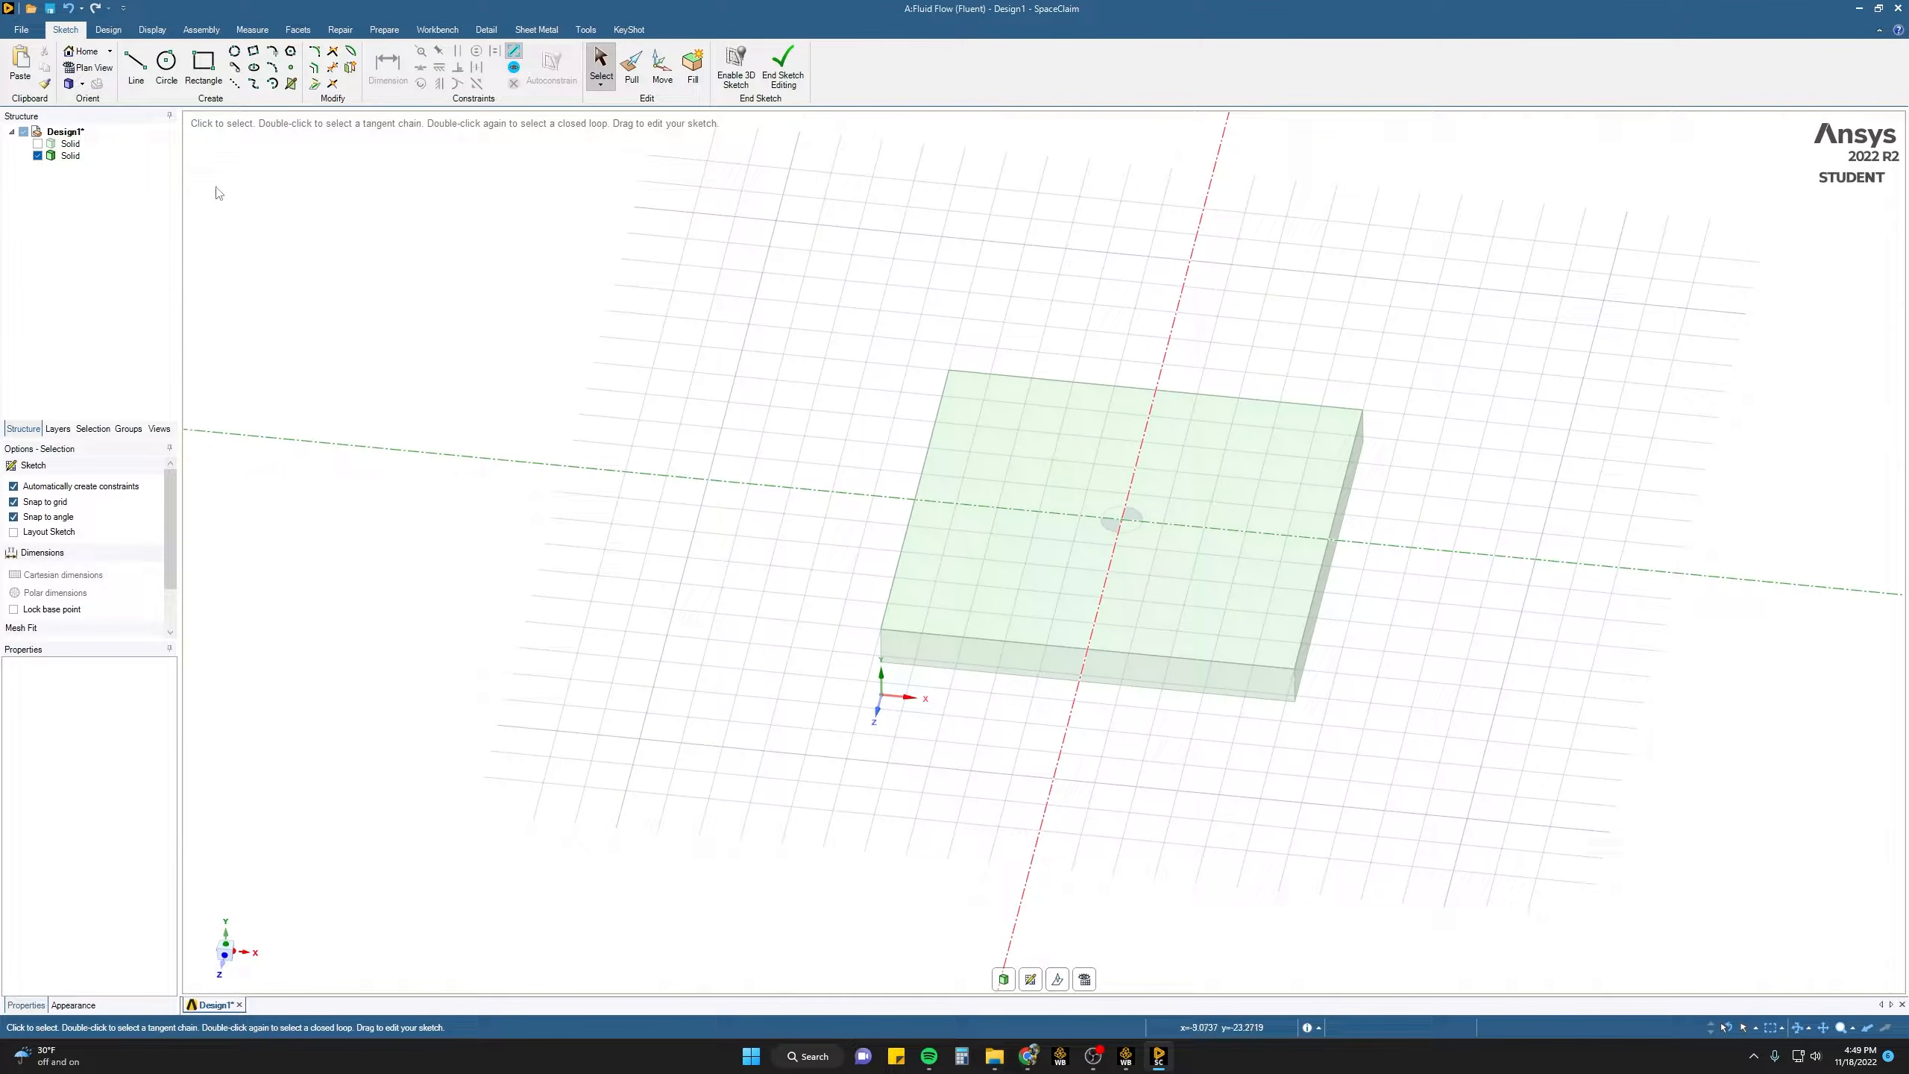
{"action": "left_click", "coordinate": [197, 67]}
{"action": "left_click", "coordinate": [196, 67]}
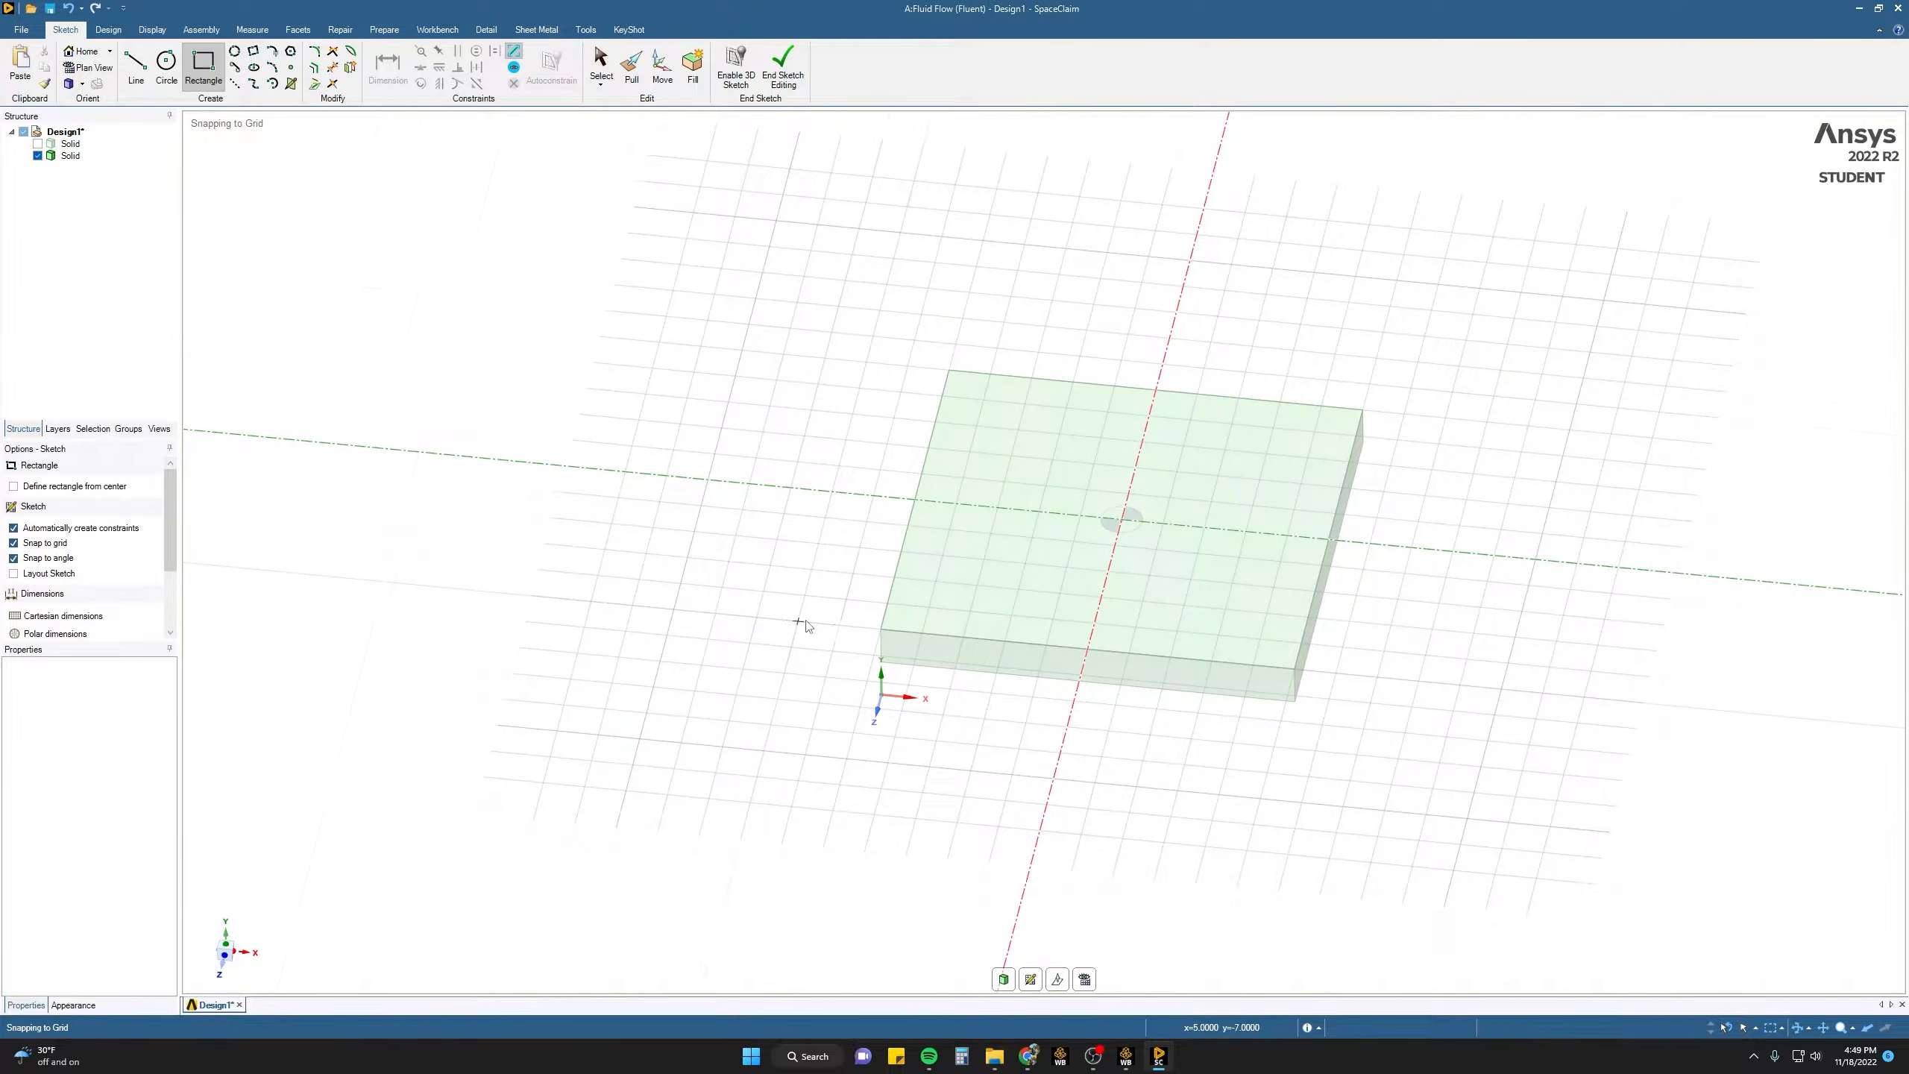
{"action": "left_click", "coordinate": [880, 631]}
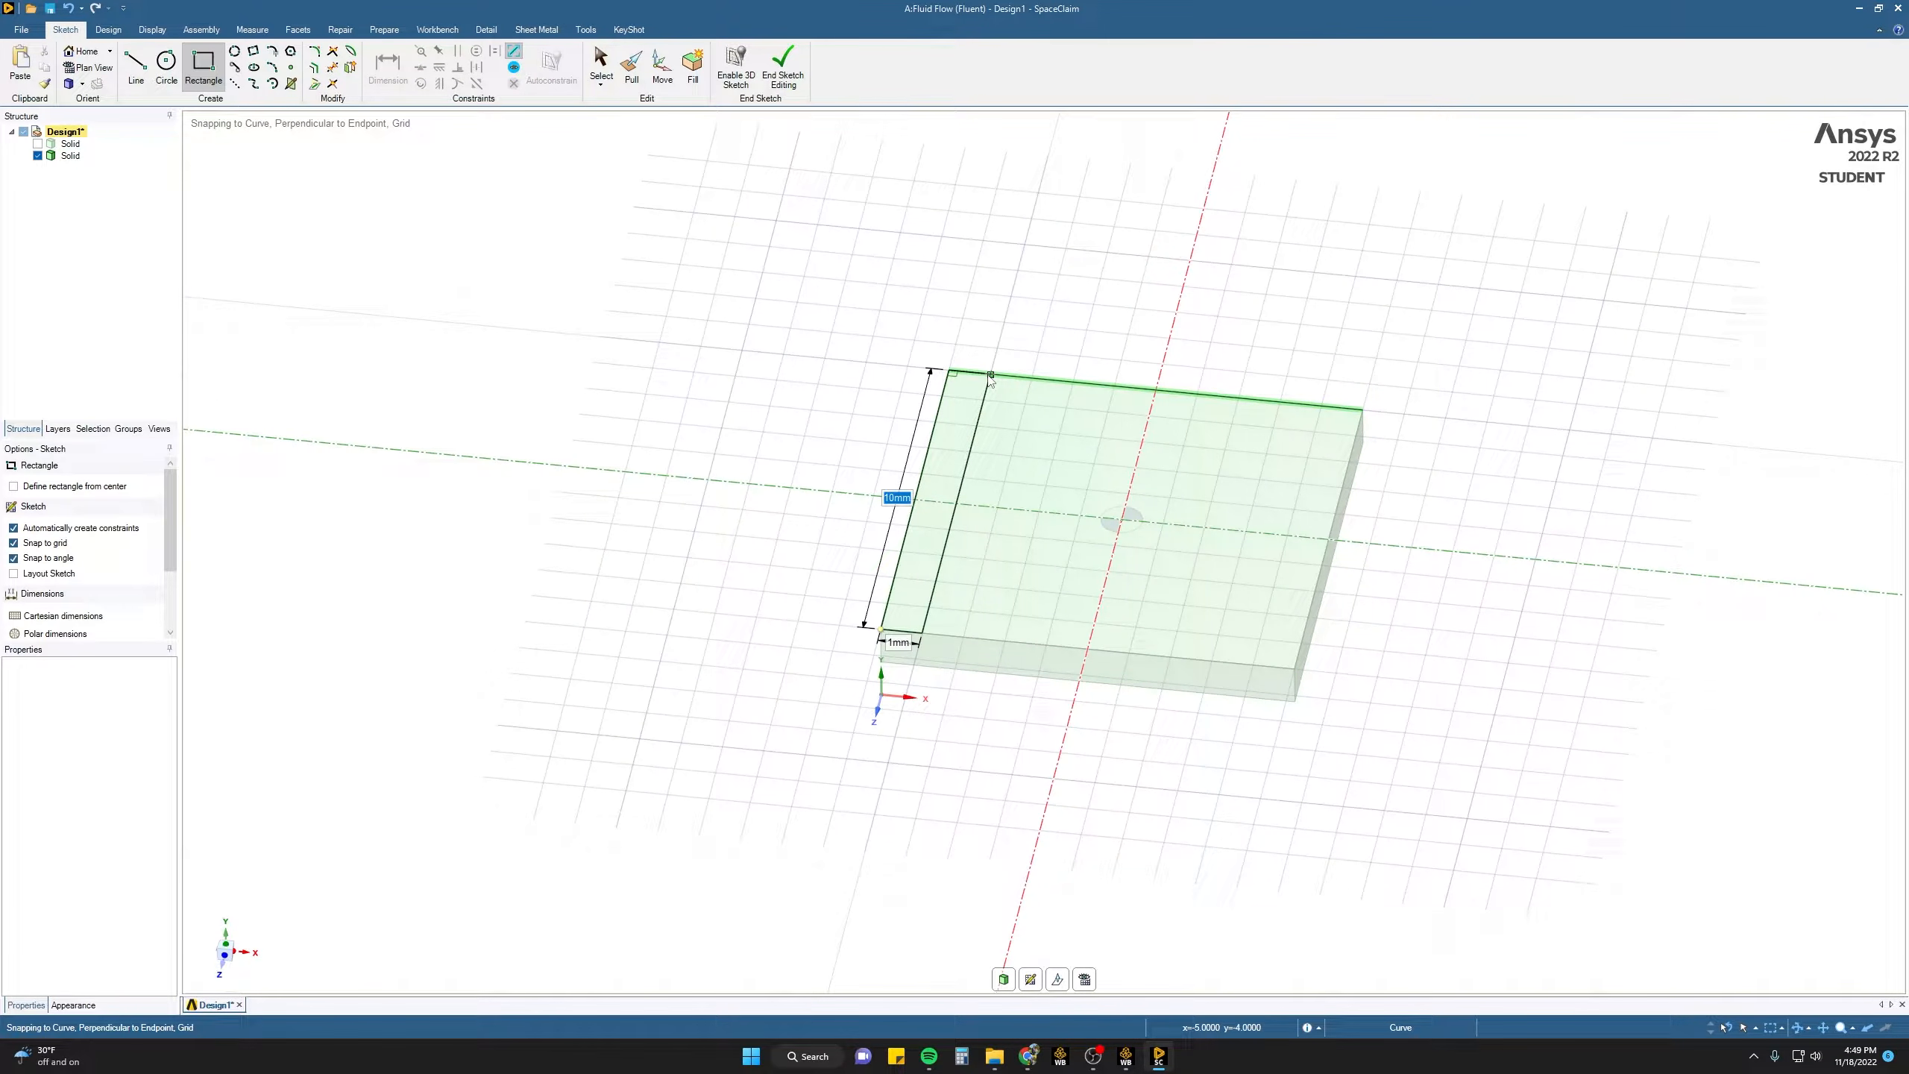
{"action": "left_click", "coordinate": [989, 375]}
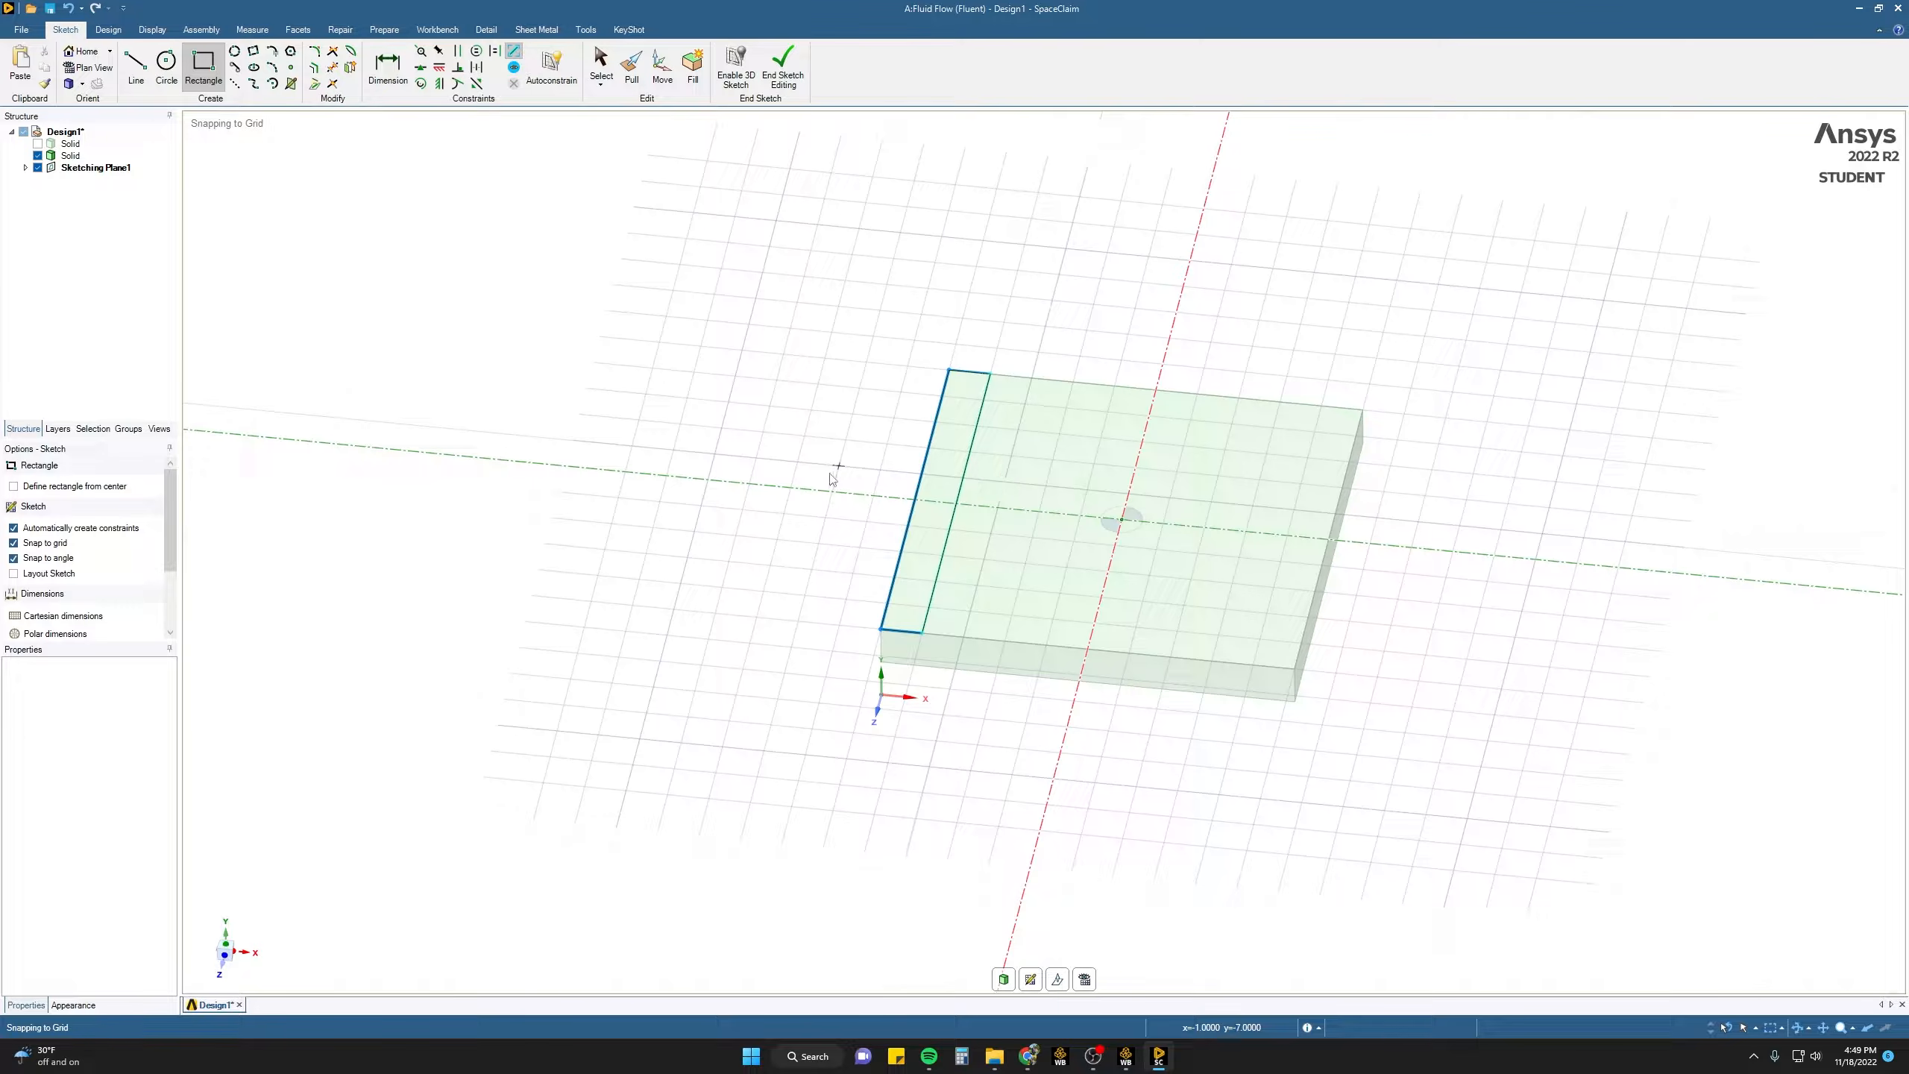
- Pull the 1 mm wide strip up 10 mm to form a vertical wall on the second plate
{"action": "middle_click_drag", "start_coordinate": [806, 470], "coordinate": [806, 470]}
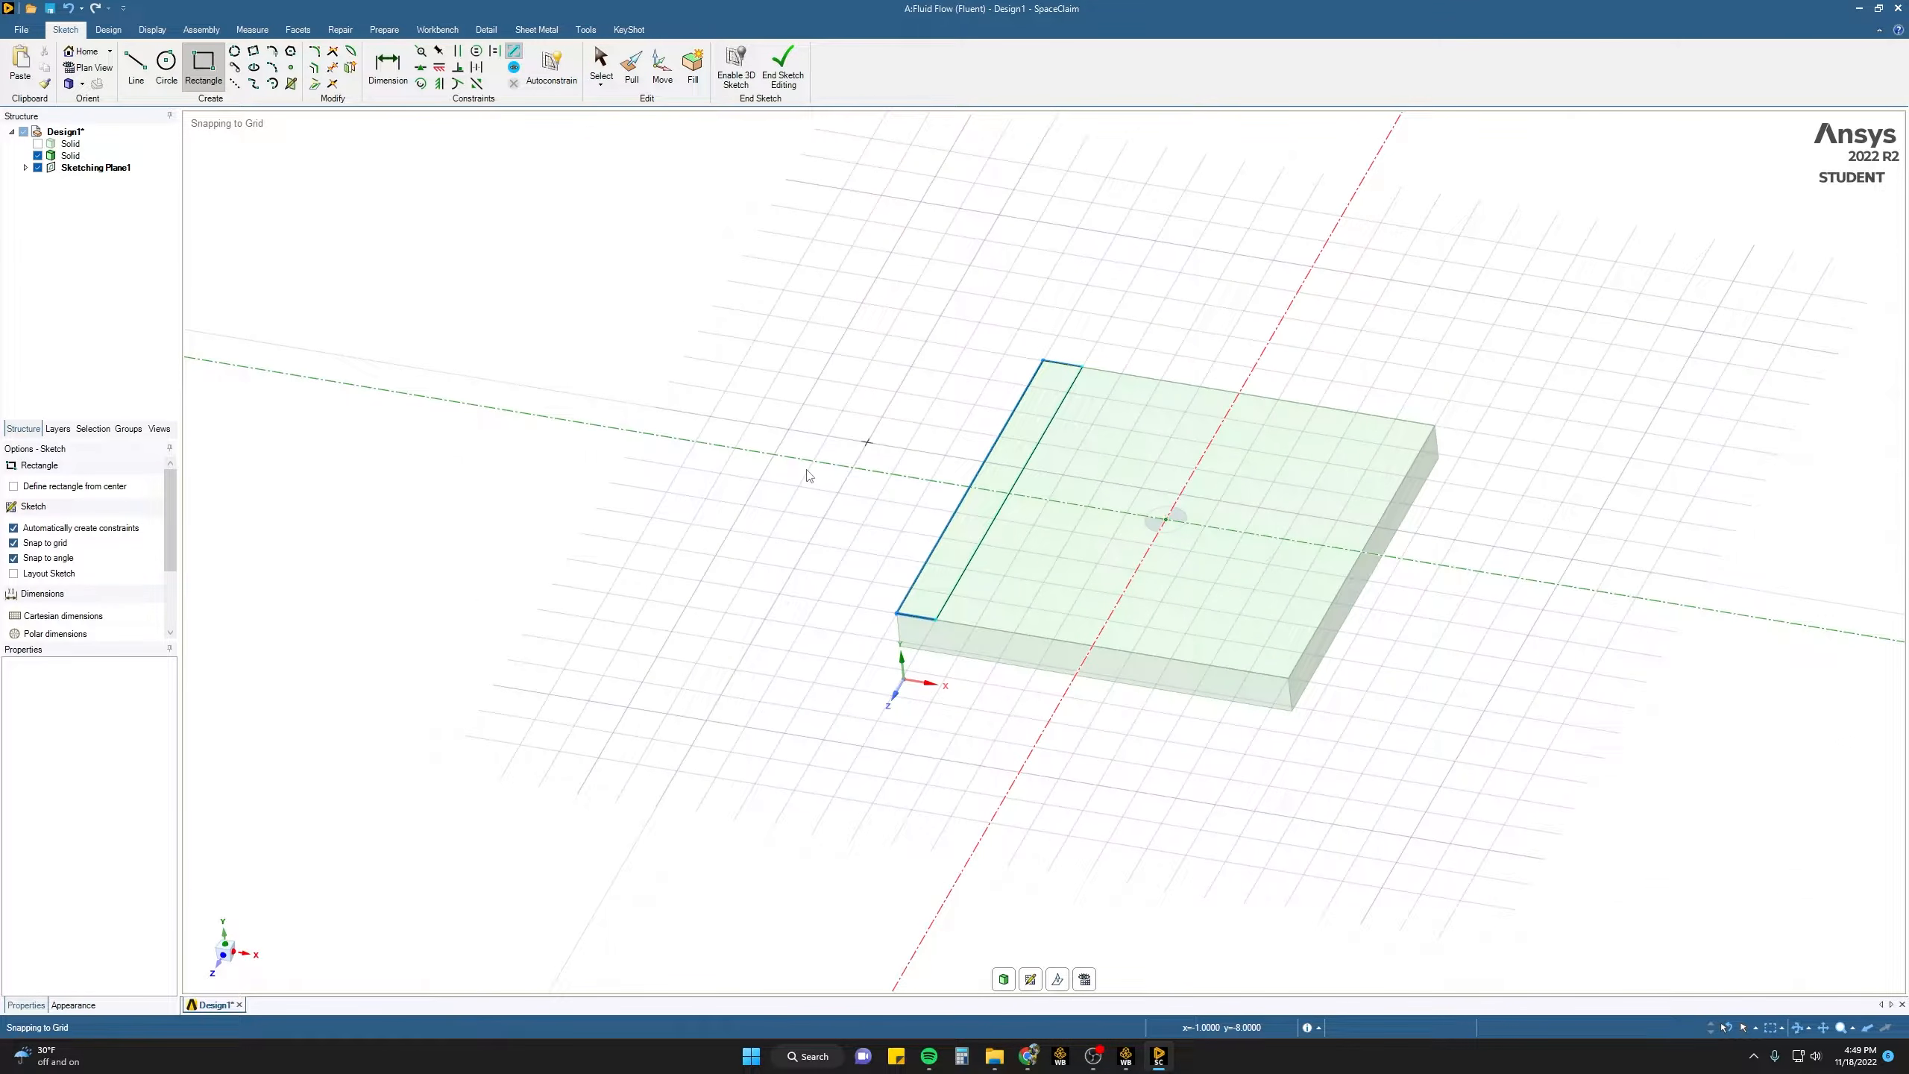
{"action": "key", "text": "p"}
{"action": "left_click", "coordinate": [1009, 472]}
{"action": "left_click", "coordinate": [1008, 469]}
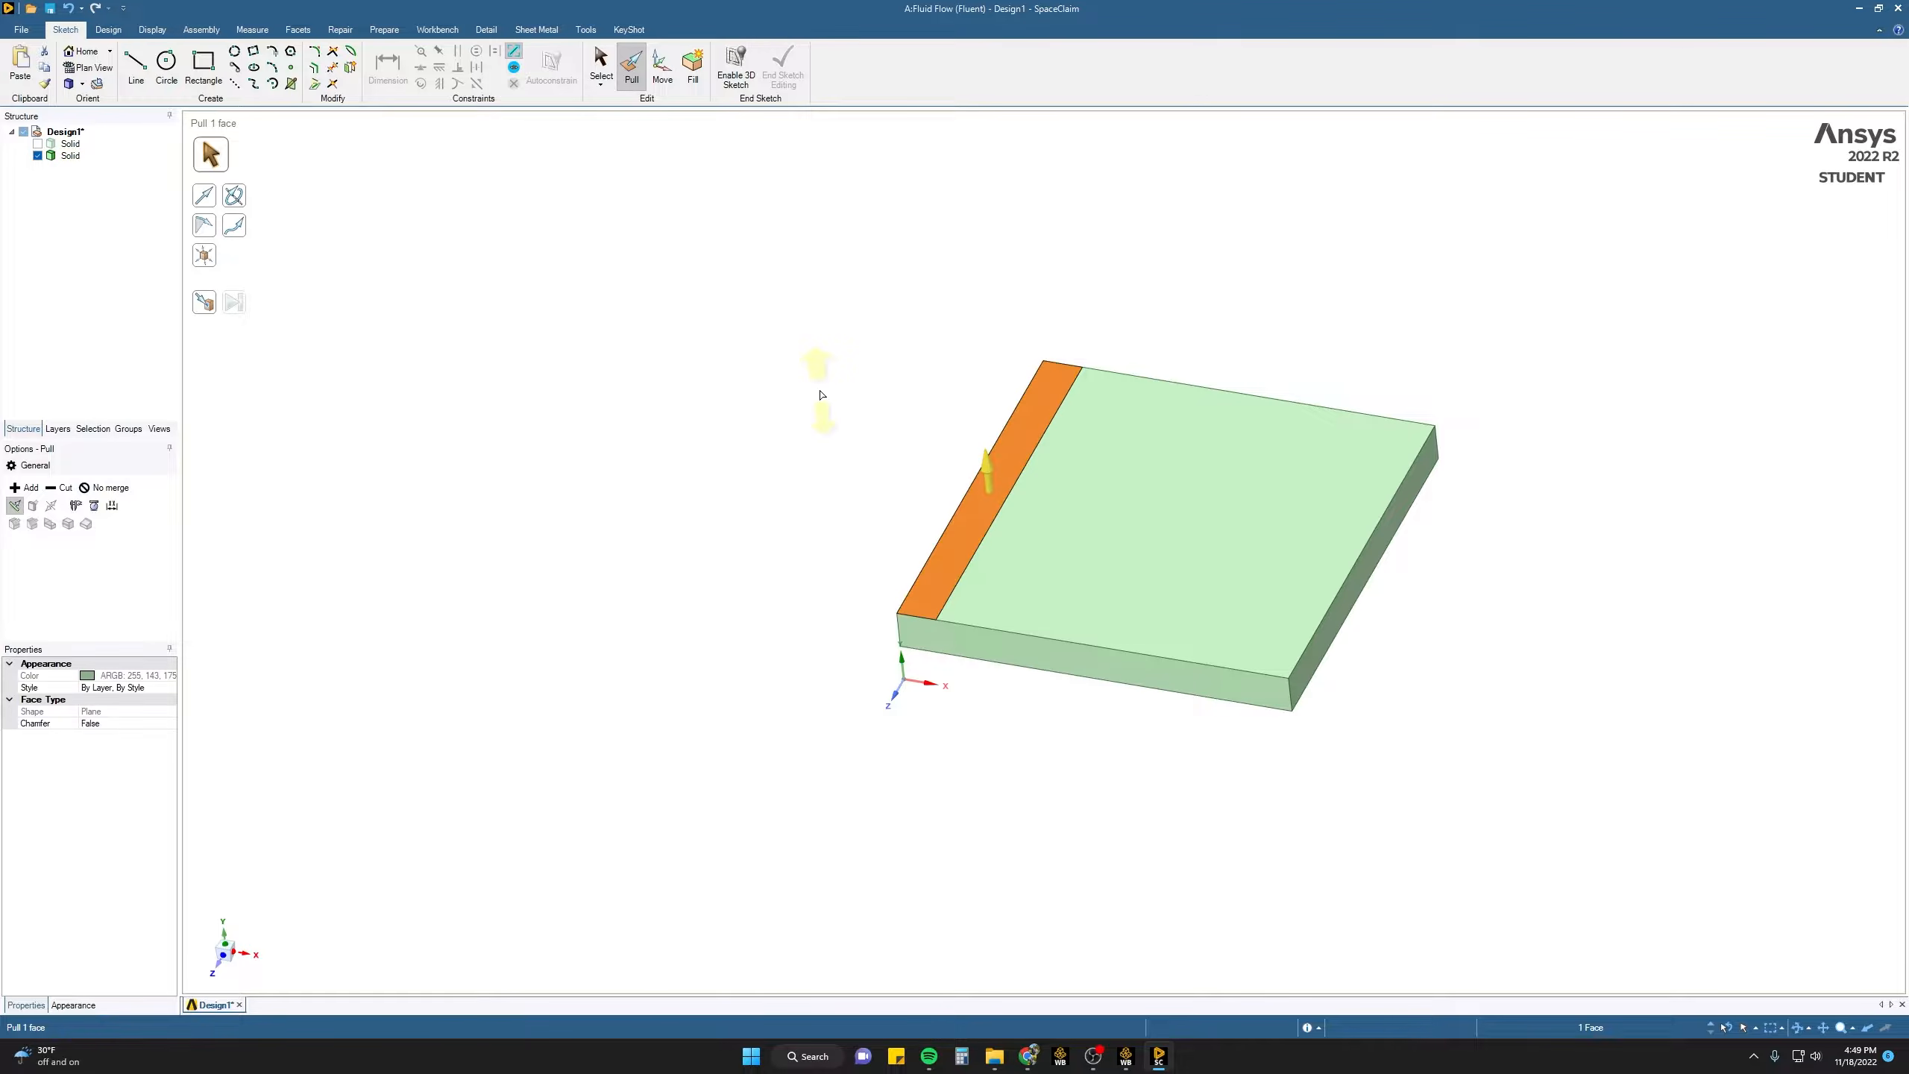
{"action": "type", "text": "10"}
{"action": "key", "text": "Return"}
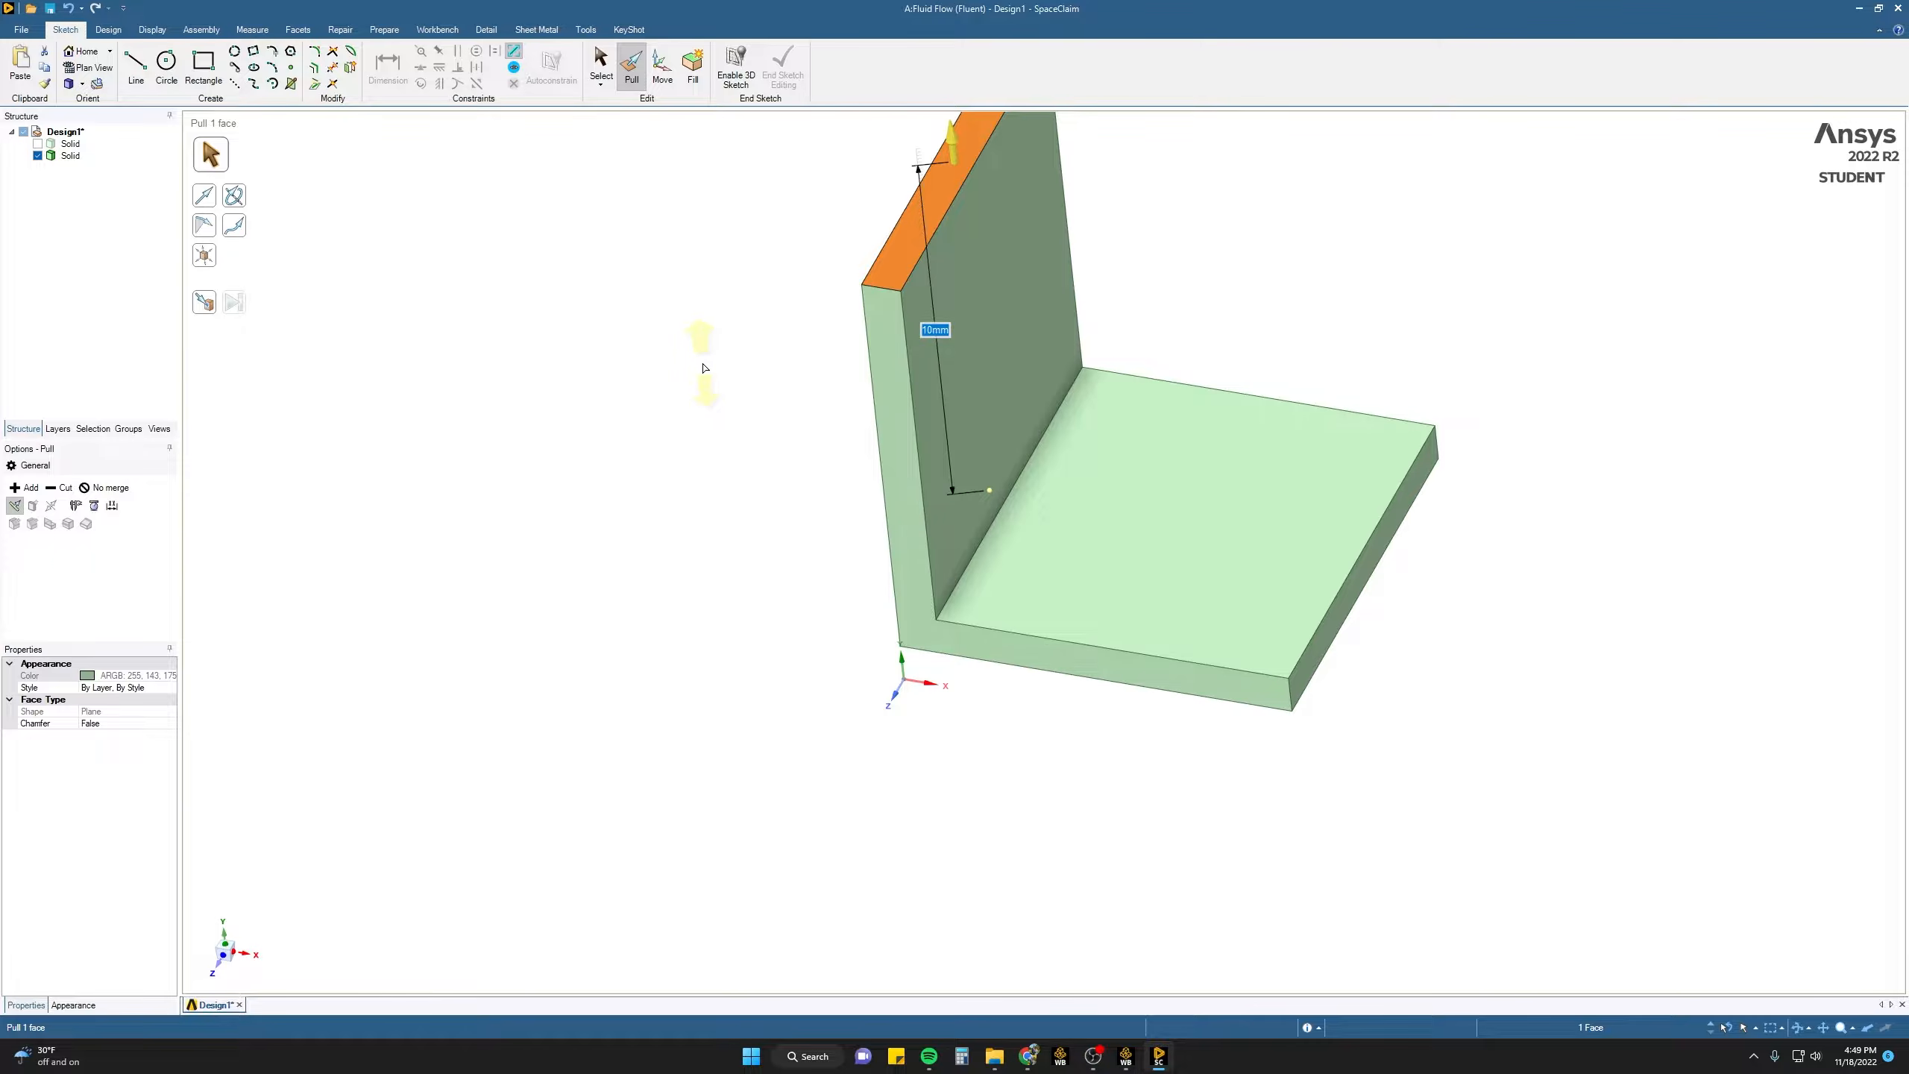
{"action": "left_click", "coordinate": [704, 367]}
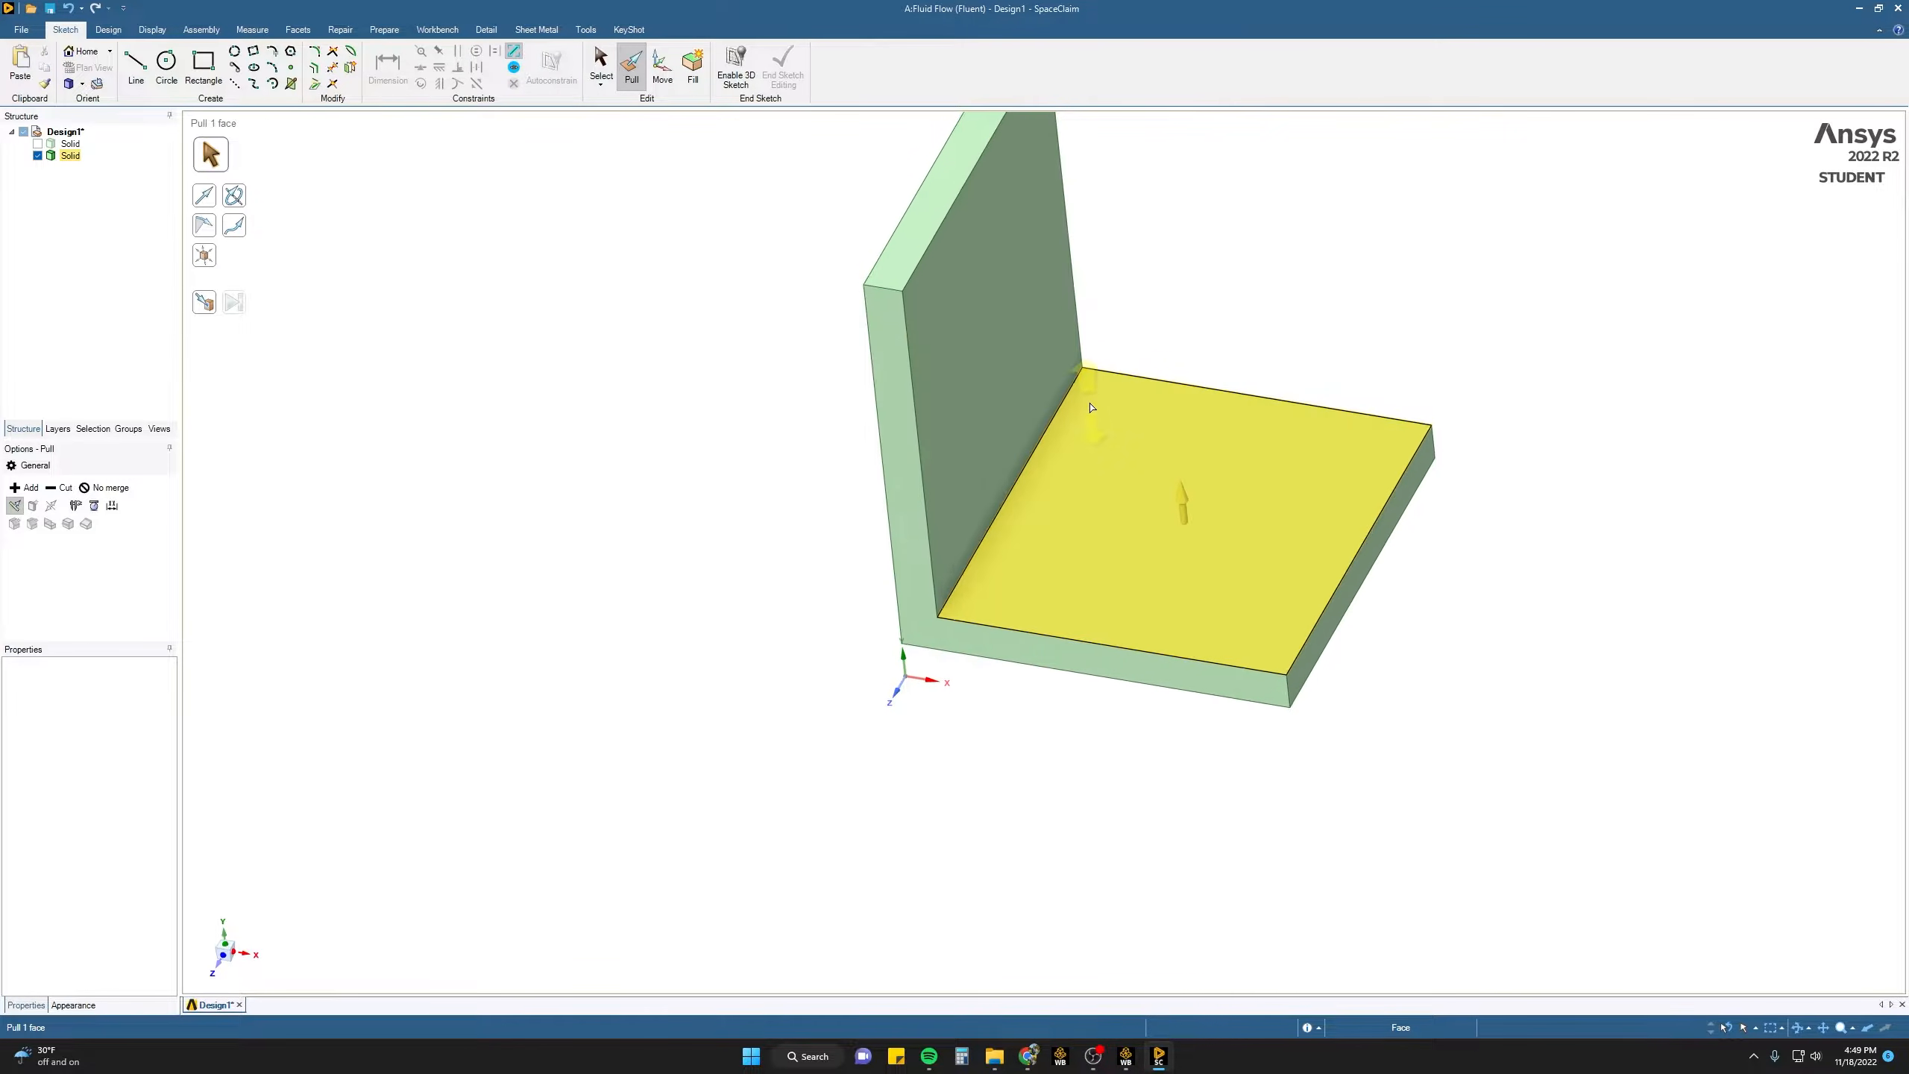
{"action": "middle_click_drag", "start_coordinate": [1091, 408], "coordinate": [1050, 559]}
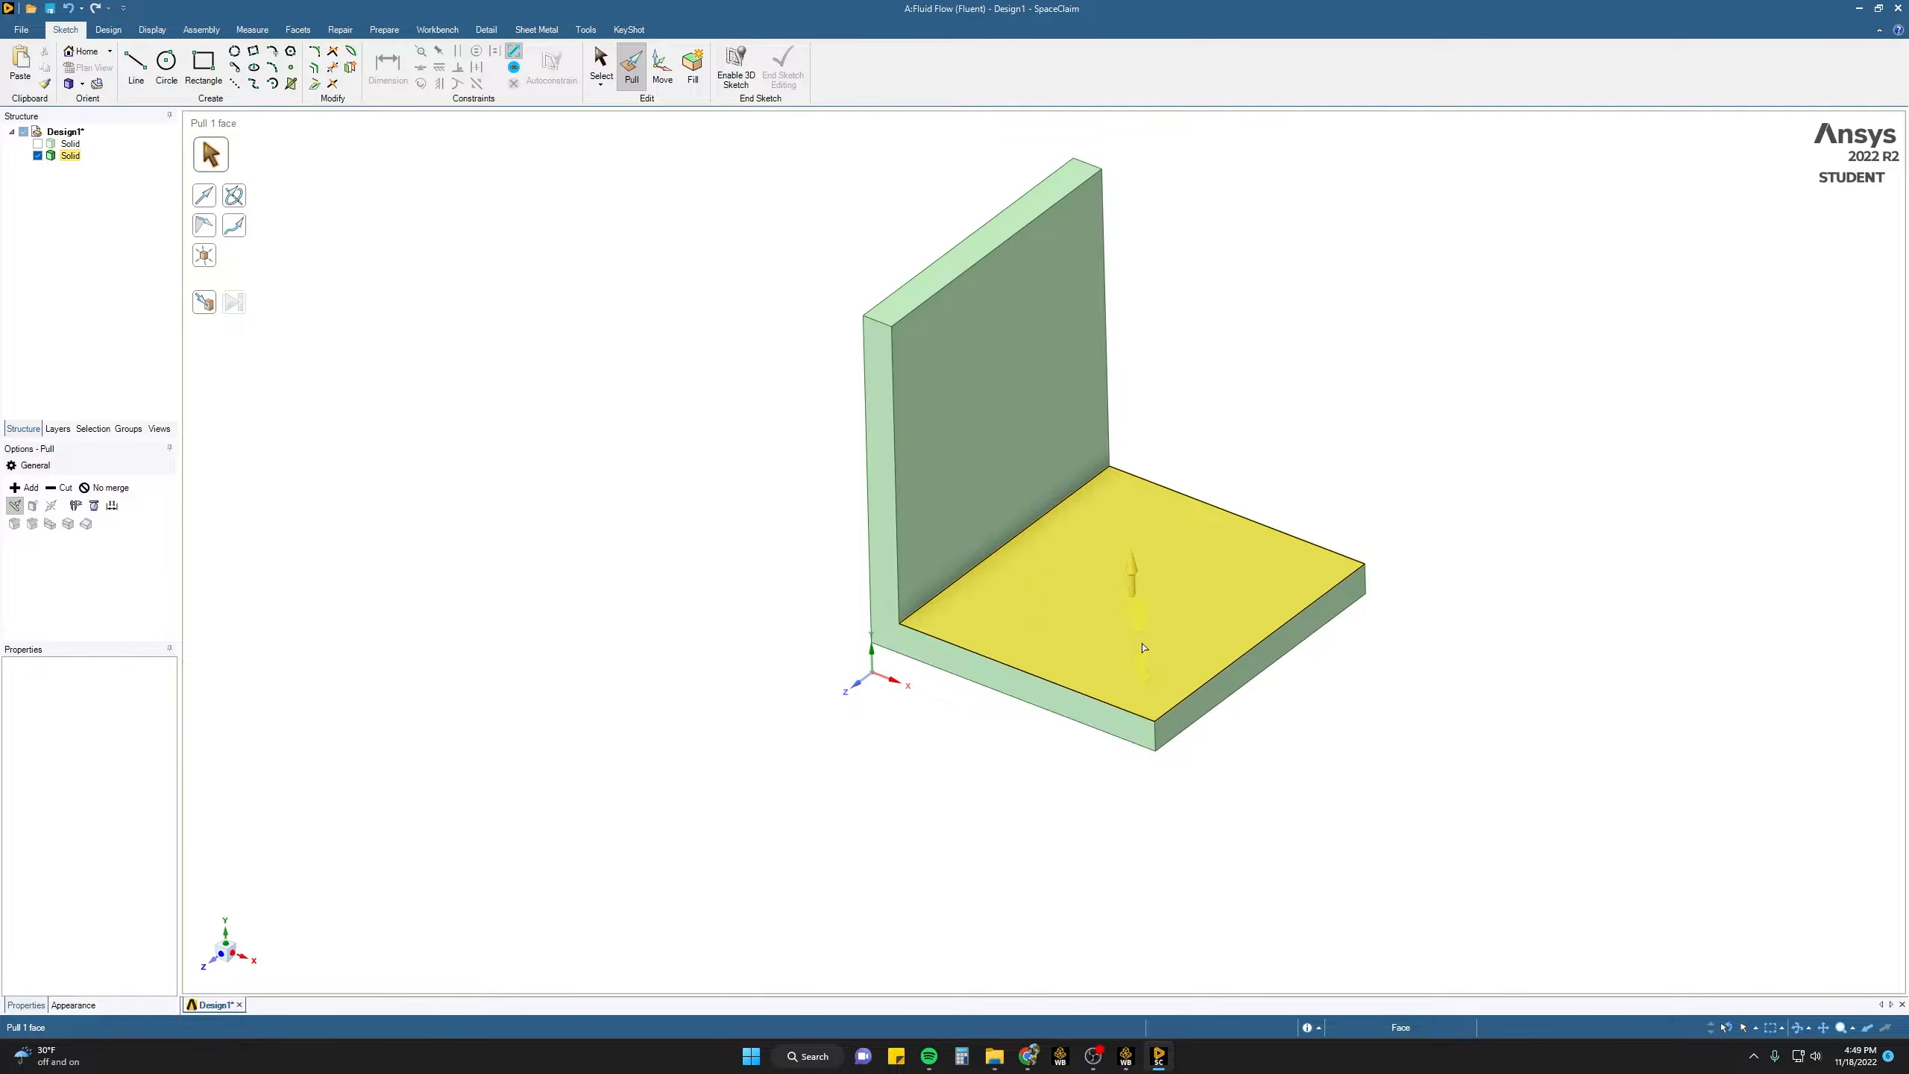
{"action": "middle_click_drag", "start_coordinate": [1142, 647], "coordinate": [1170, 640]}
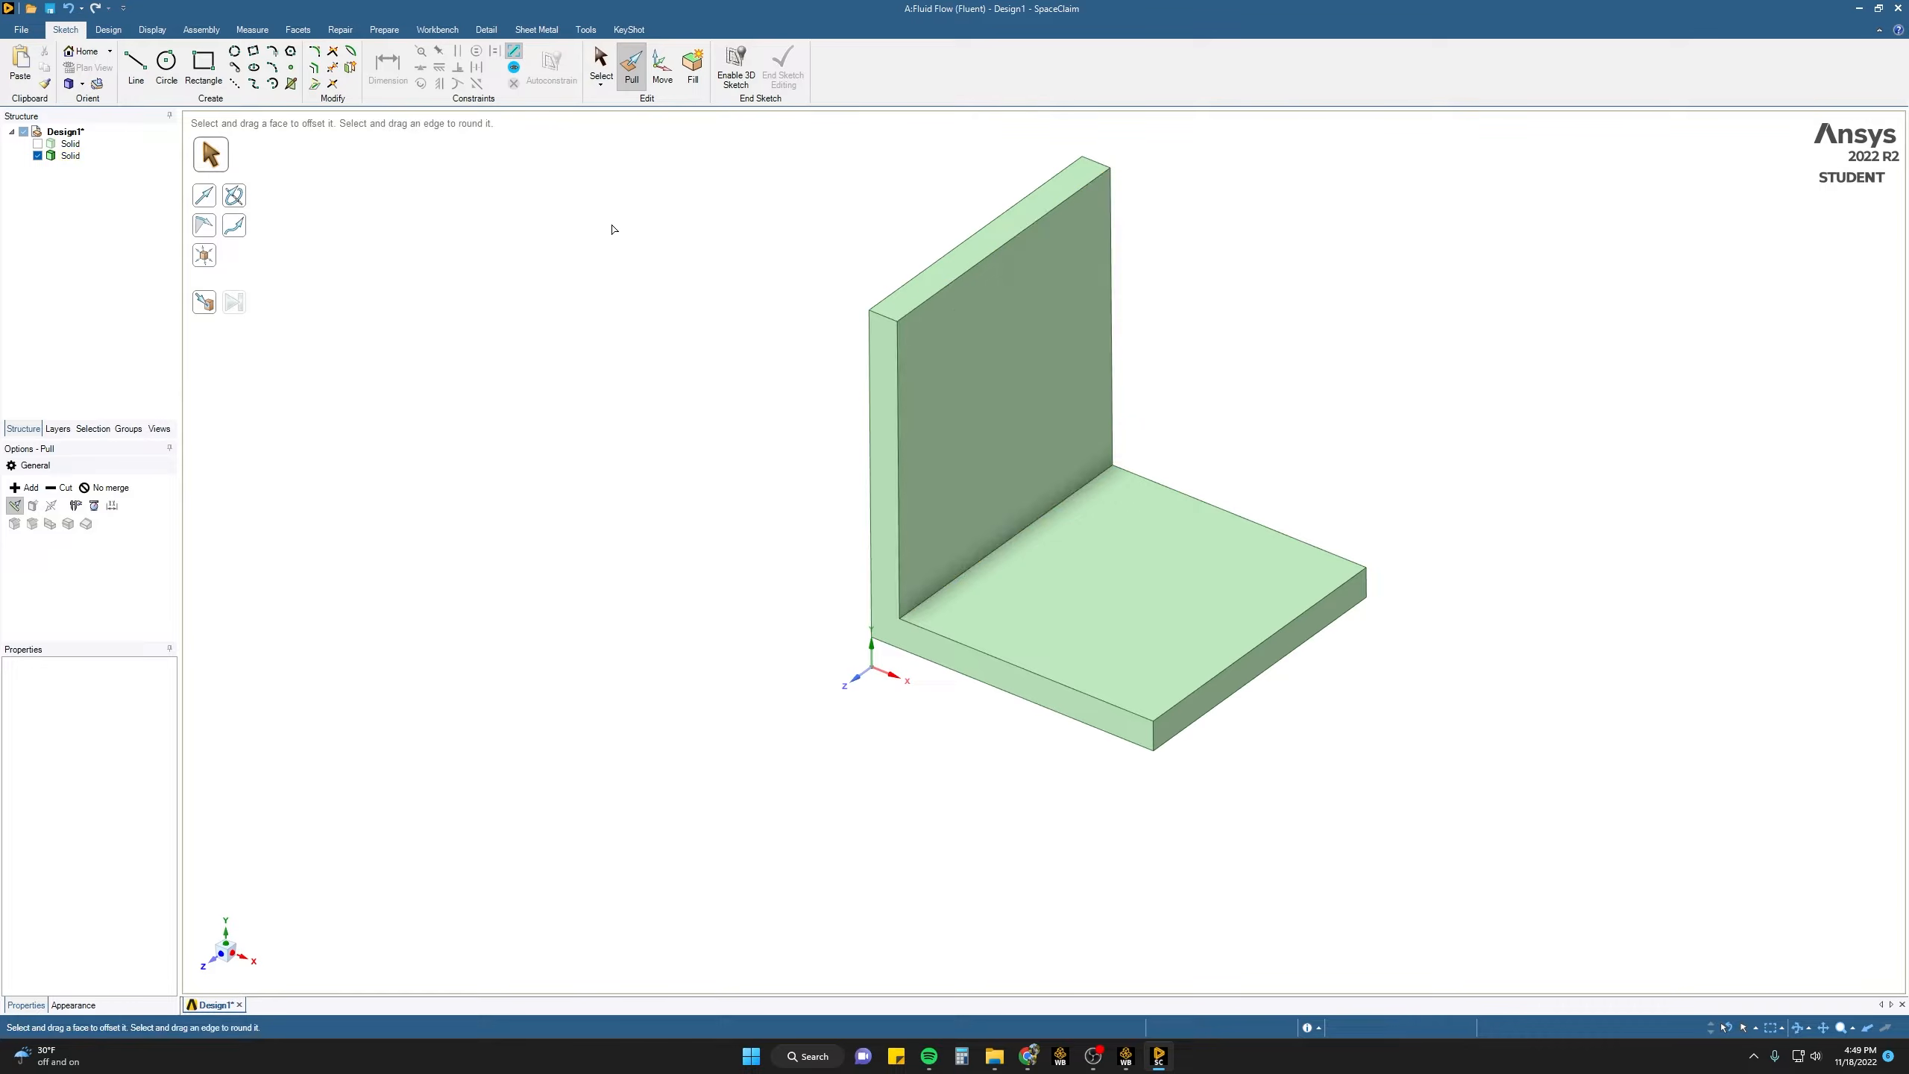
{"action": "key", "text": "h"}
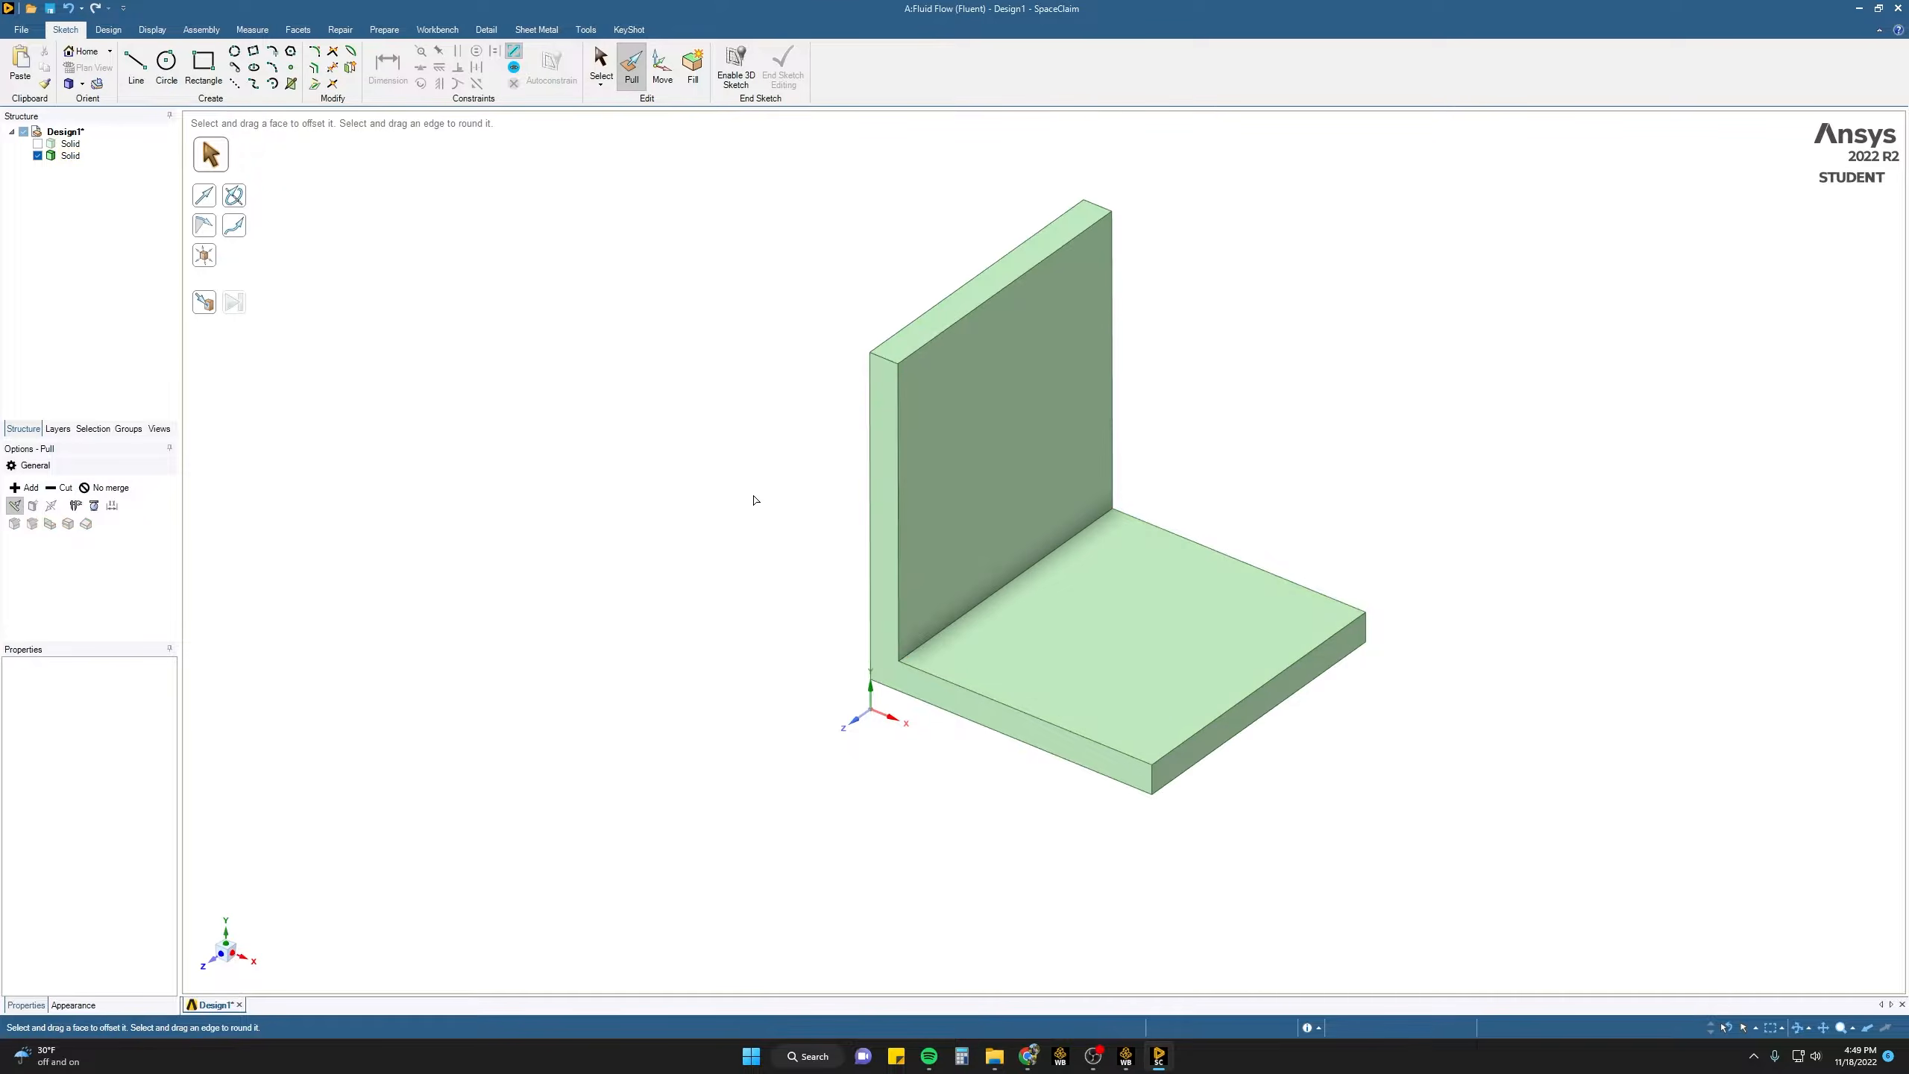
- Split the vertical wall off the second plate into its own solid, using the plate's top face as the cutter
{"action": "key", "text": "s"}
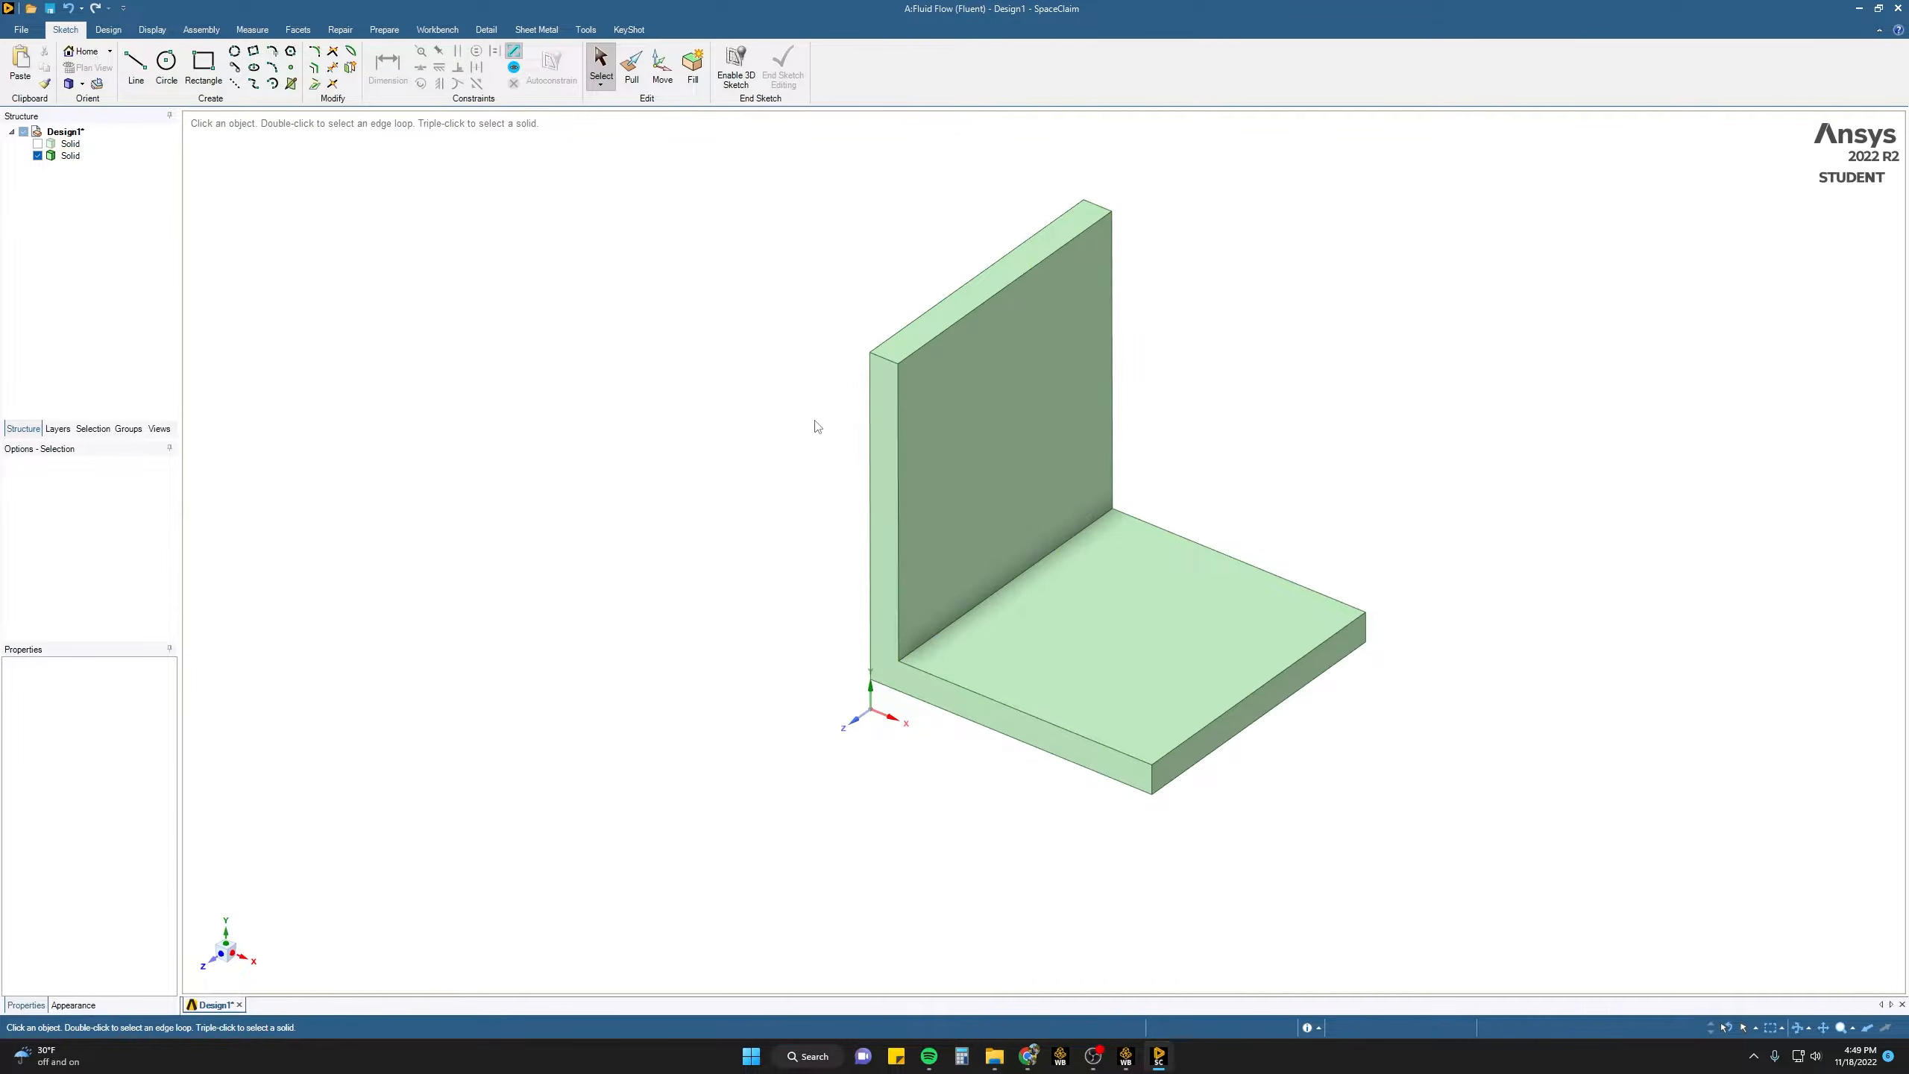
{"action": "left_click", "coordinate": [108, 32]}
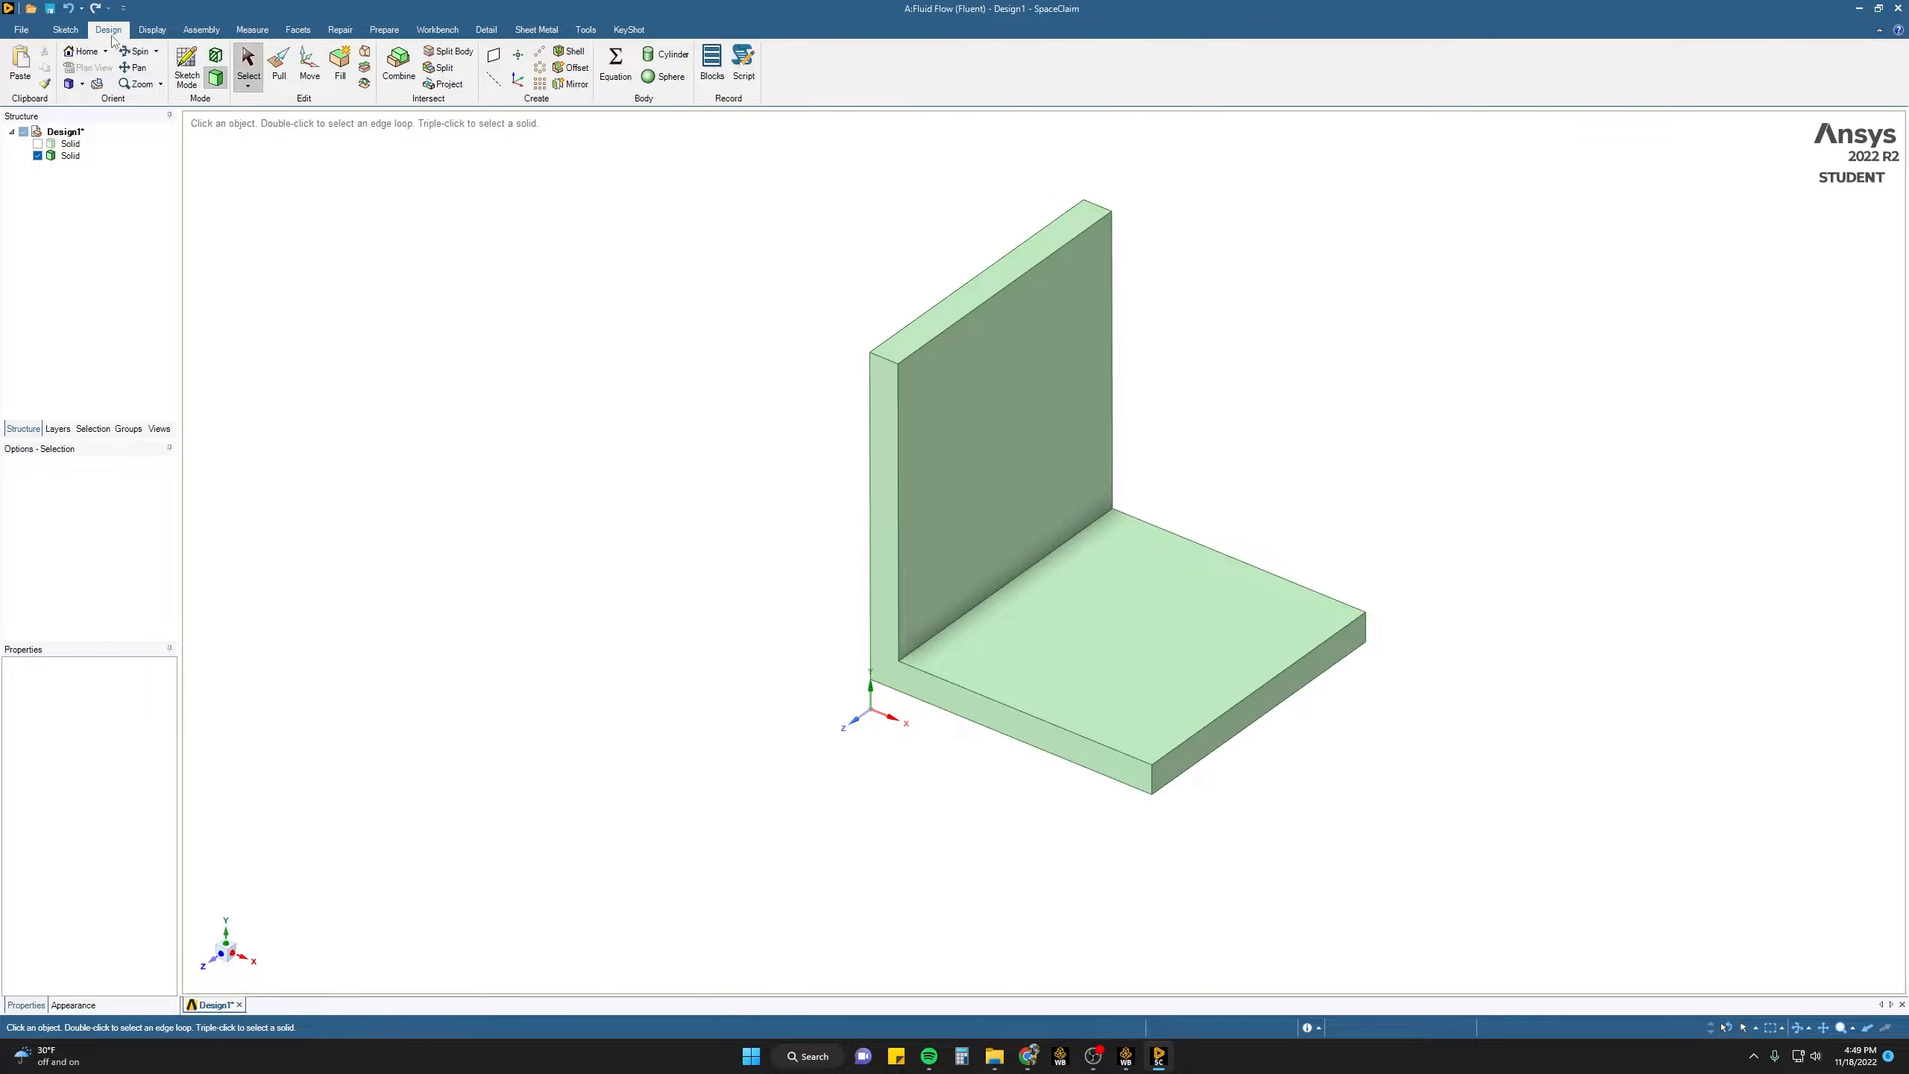
{"action": "left_click", "coordinate": [464, 54]}
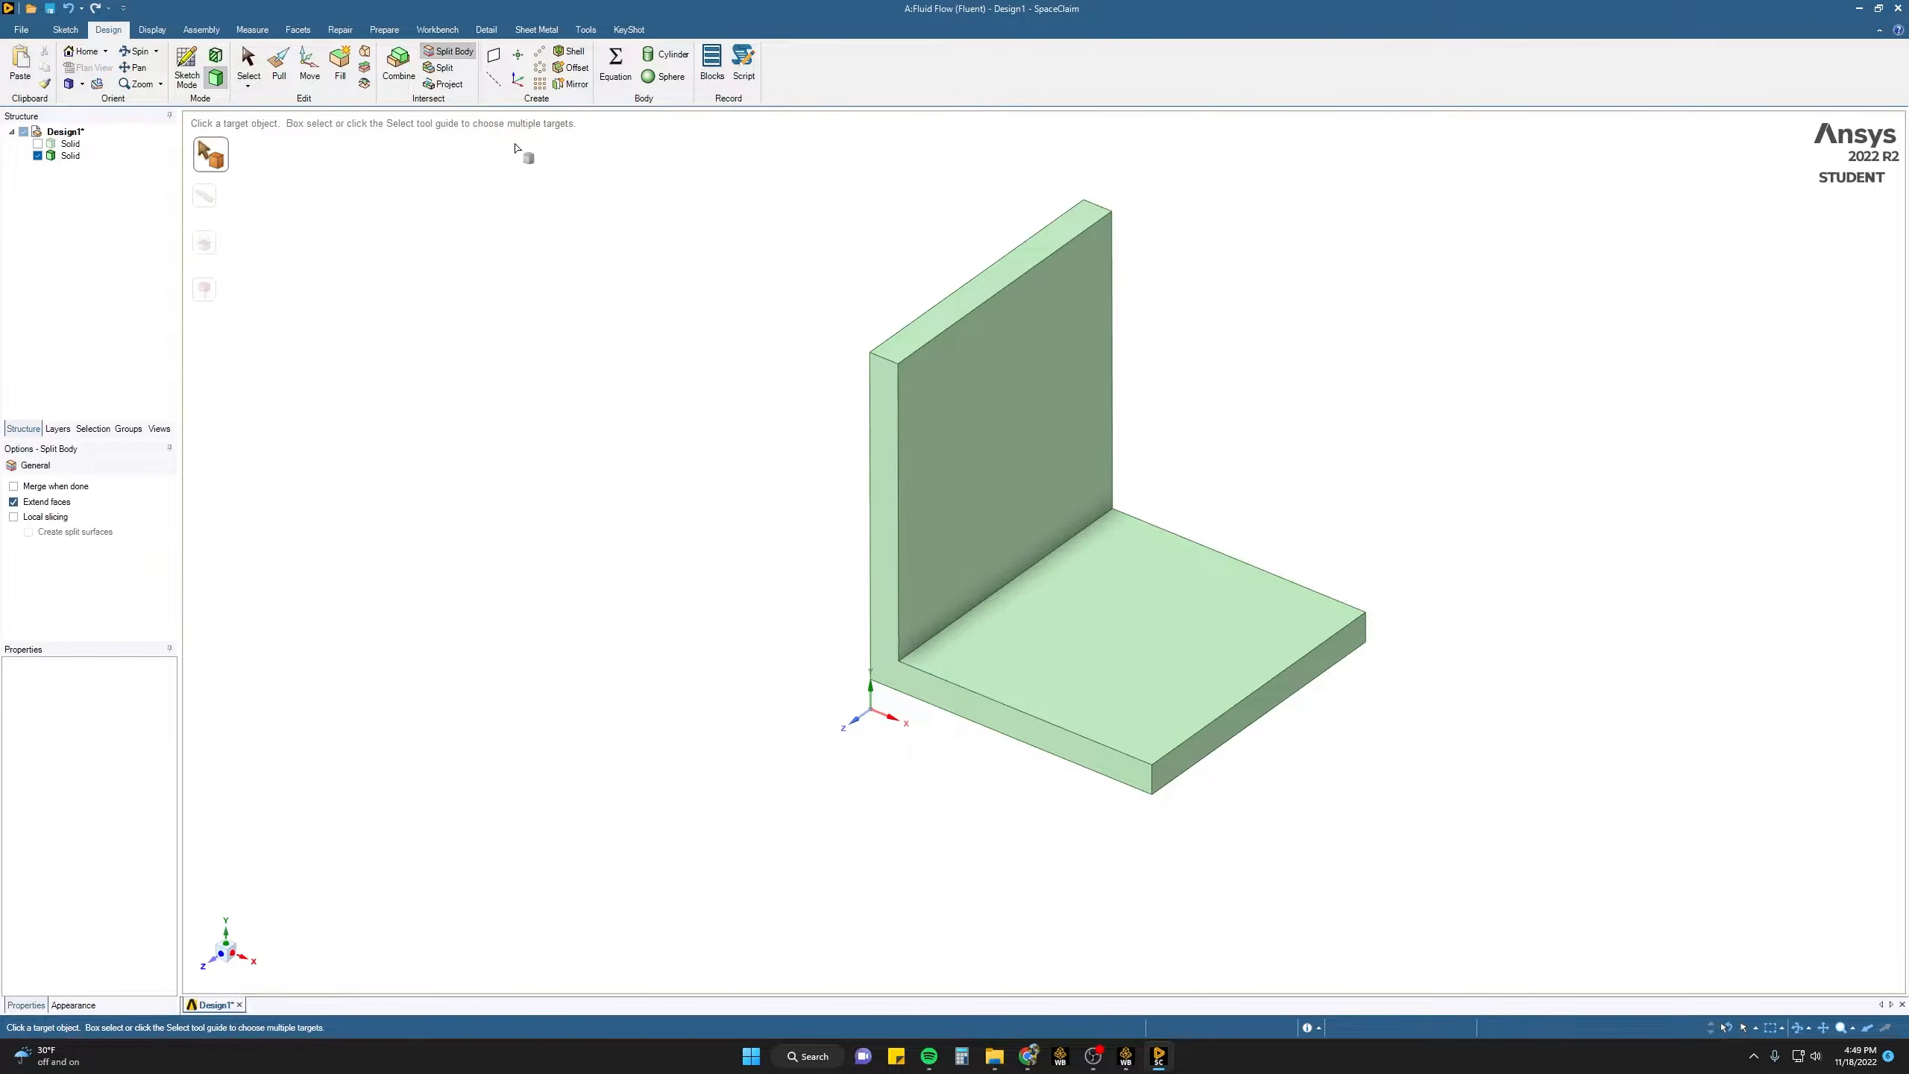
{"action": "left_click", "coordinate": [1031, 639]}
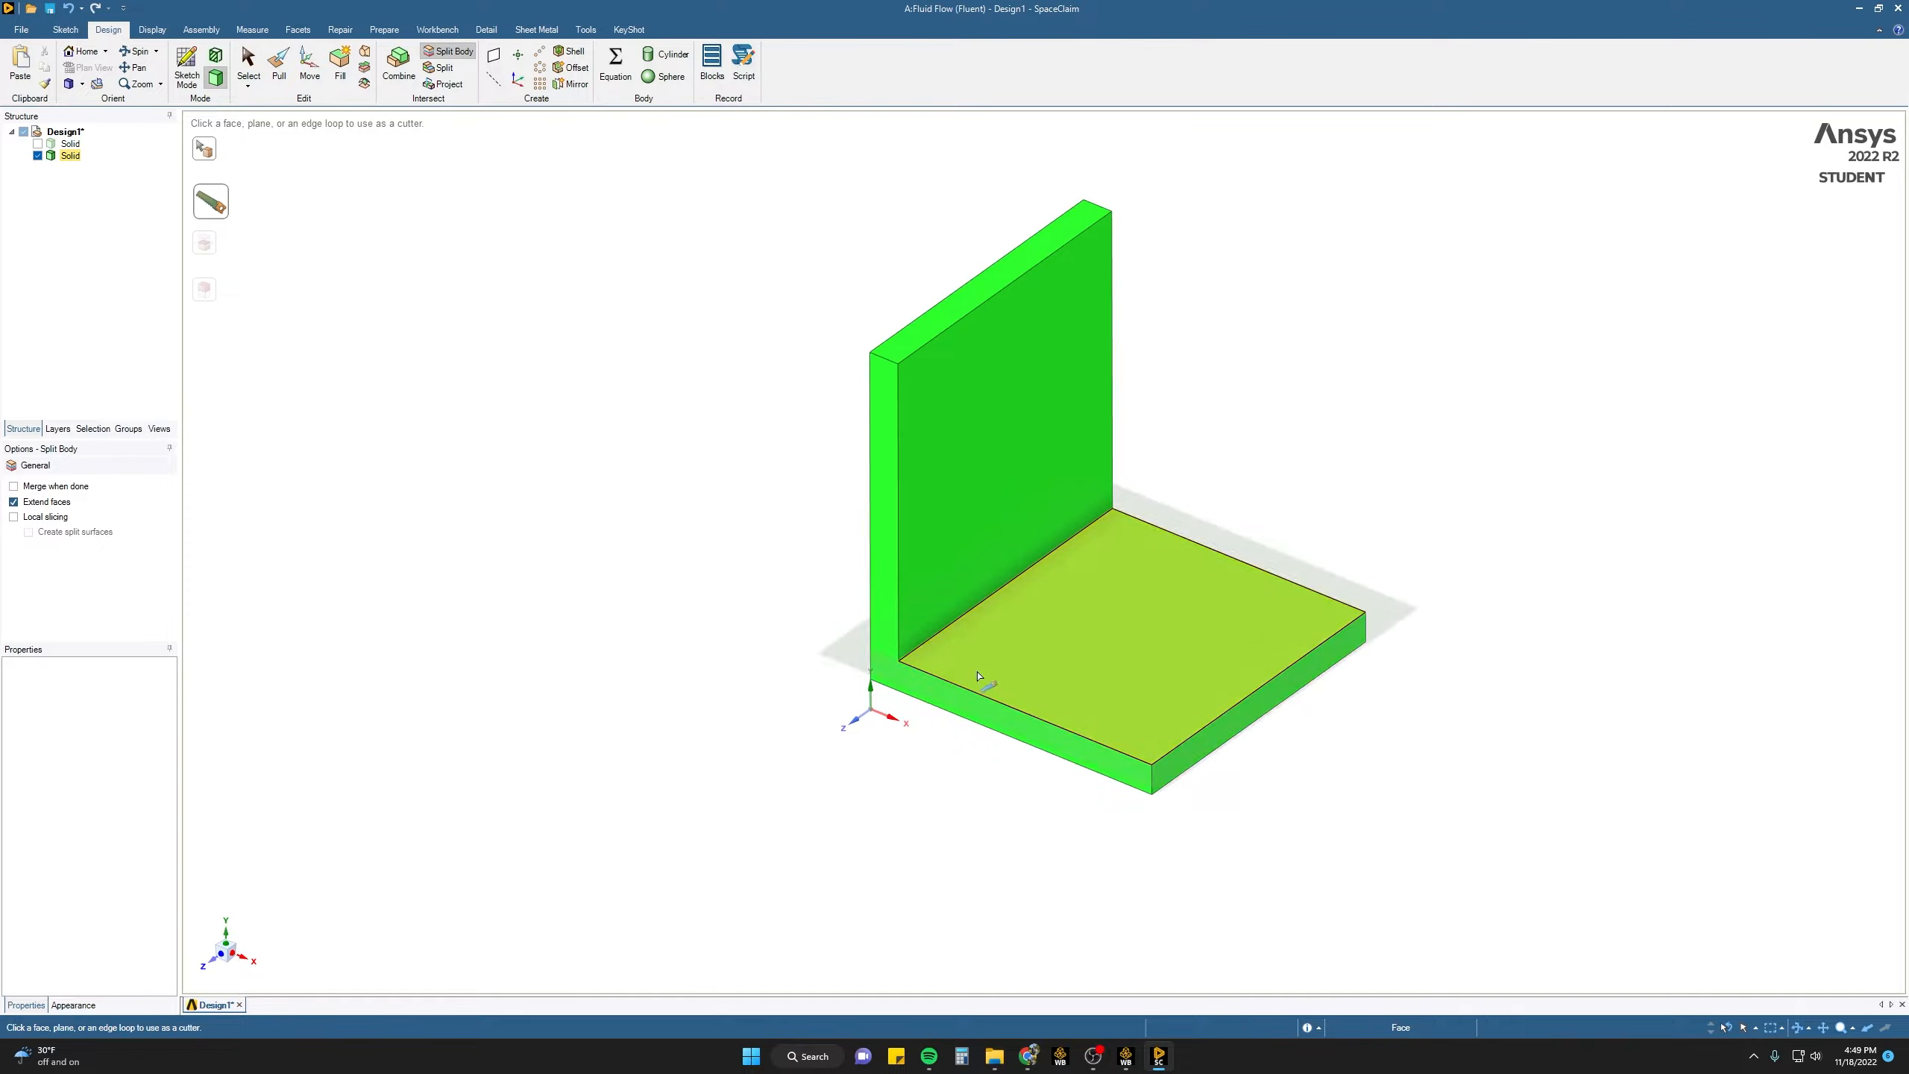
{"action": "left_click", "coordinate": [987, 648]}
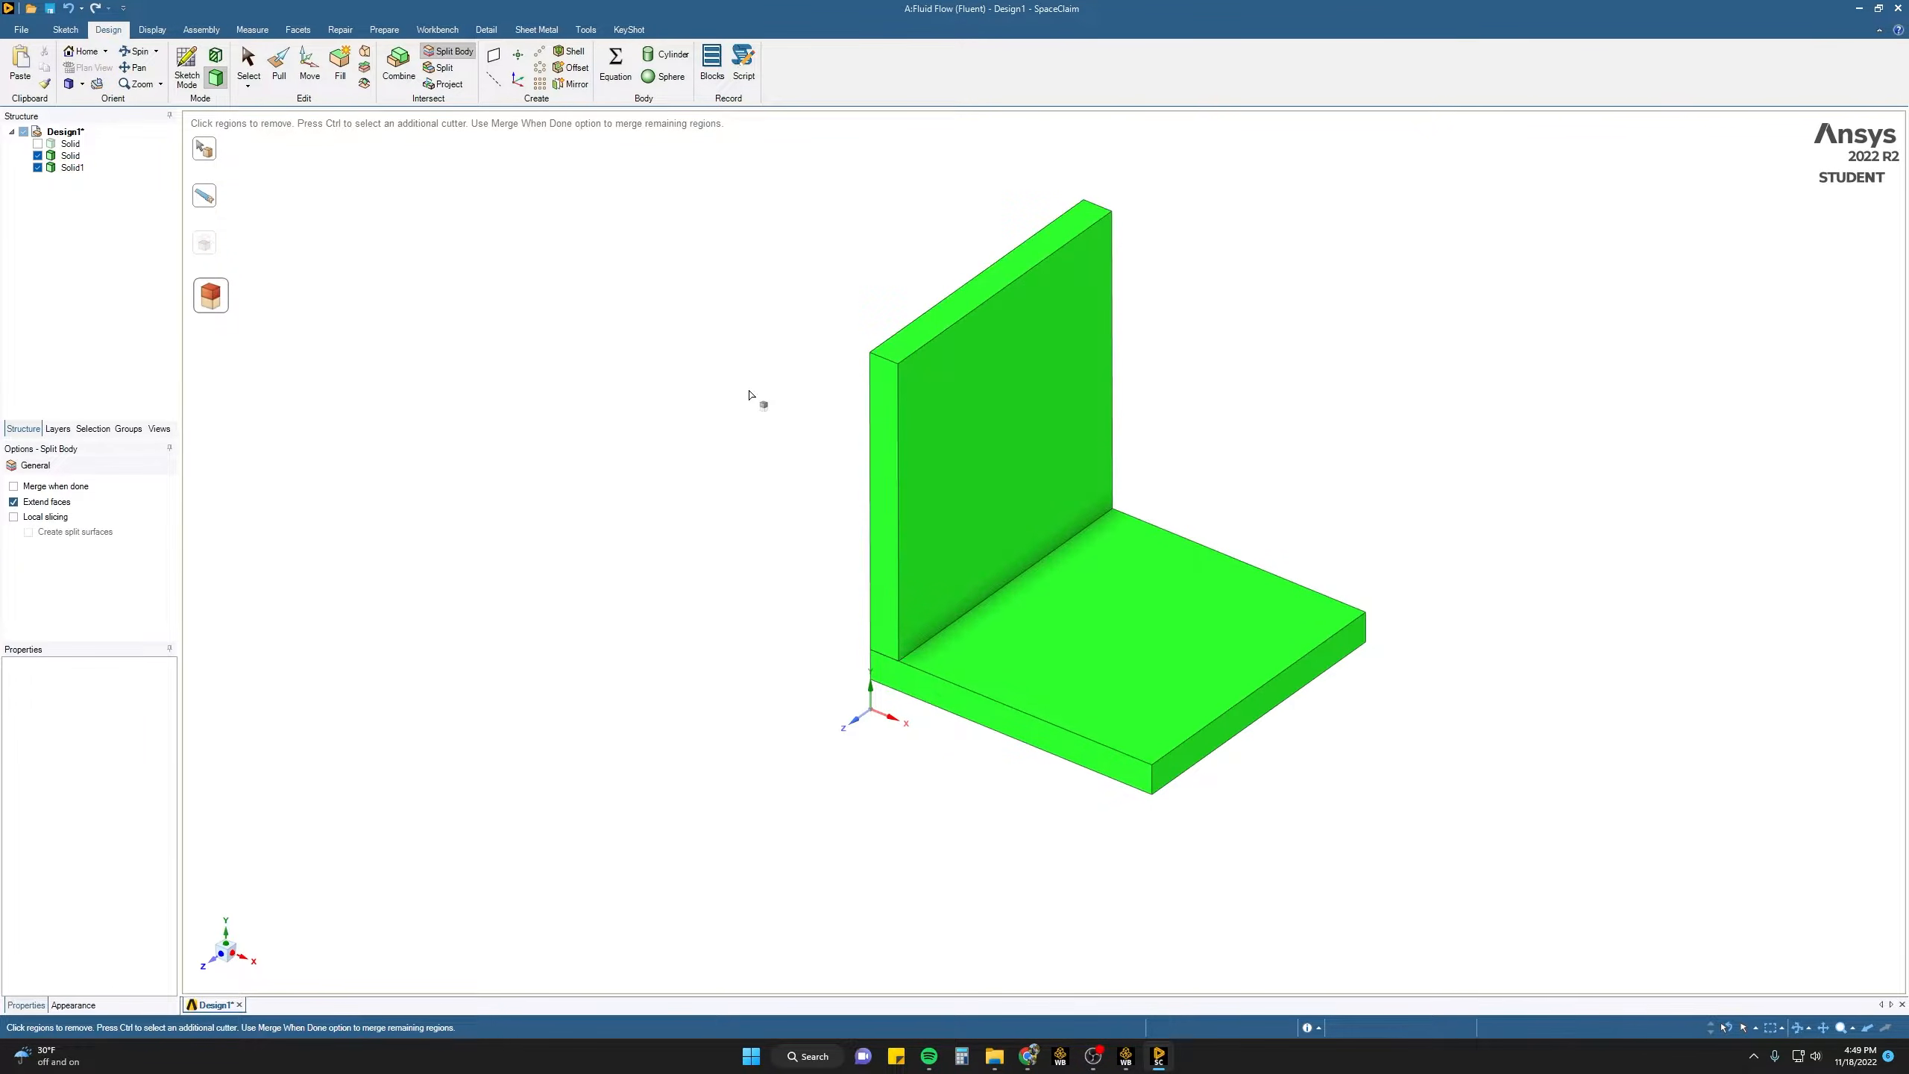
{"action": "key", "text": "Escape"}
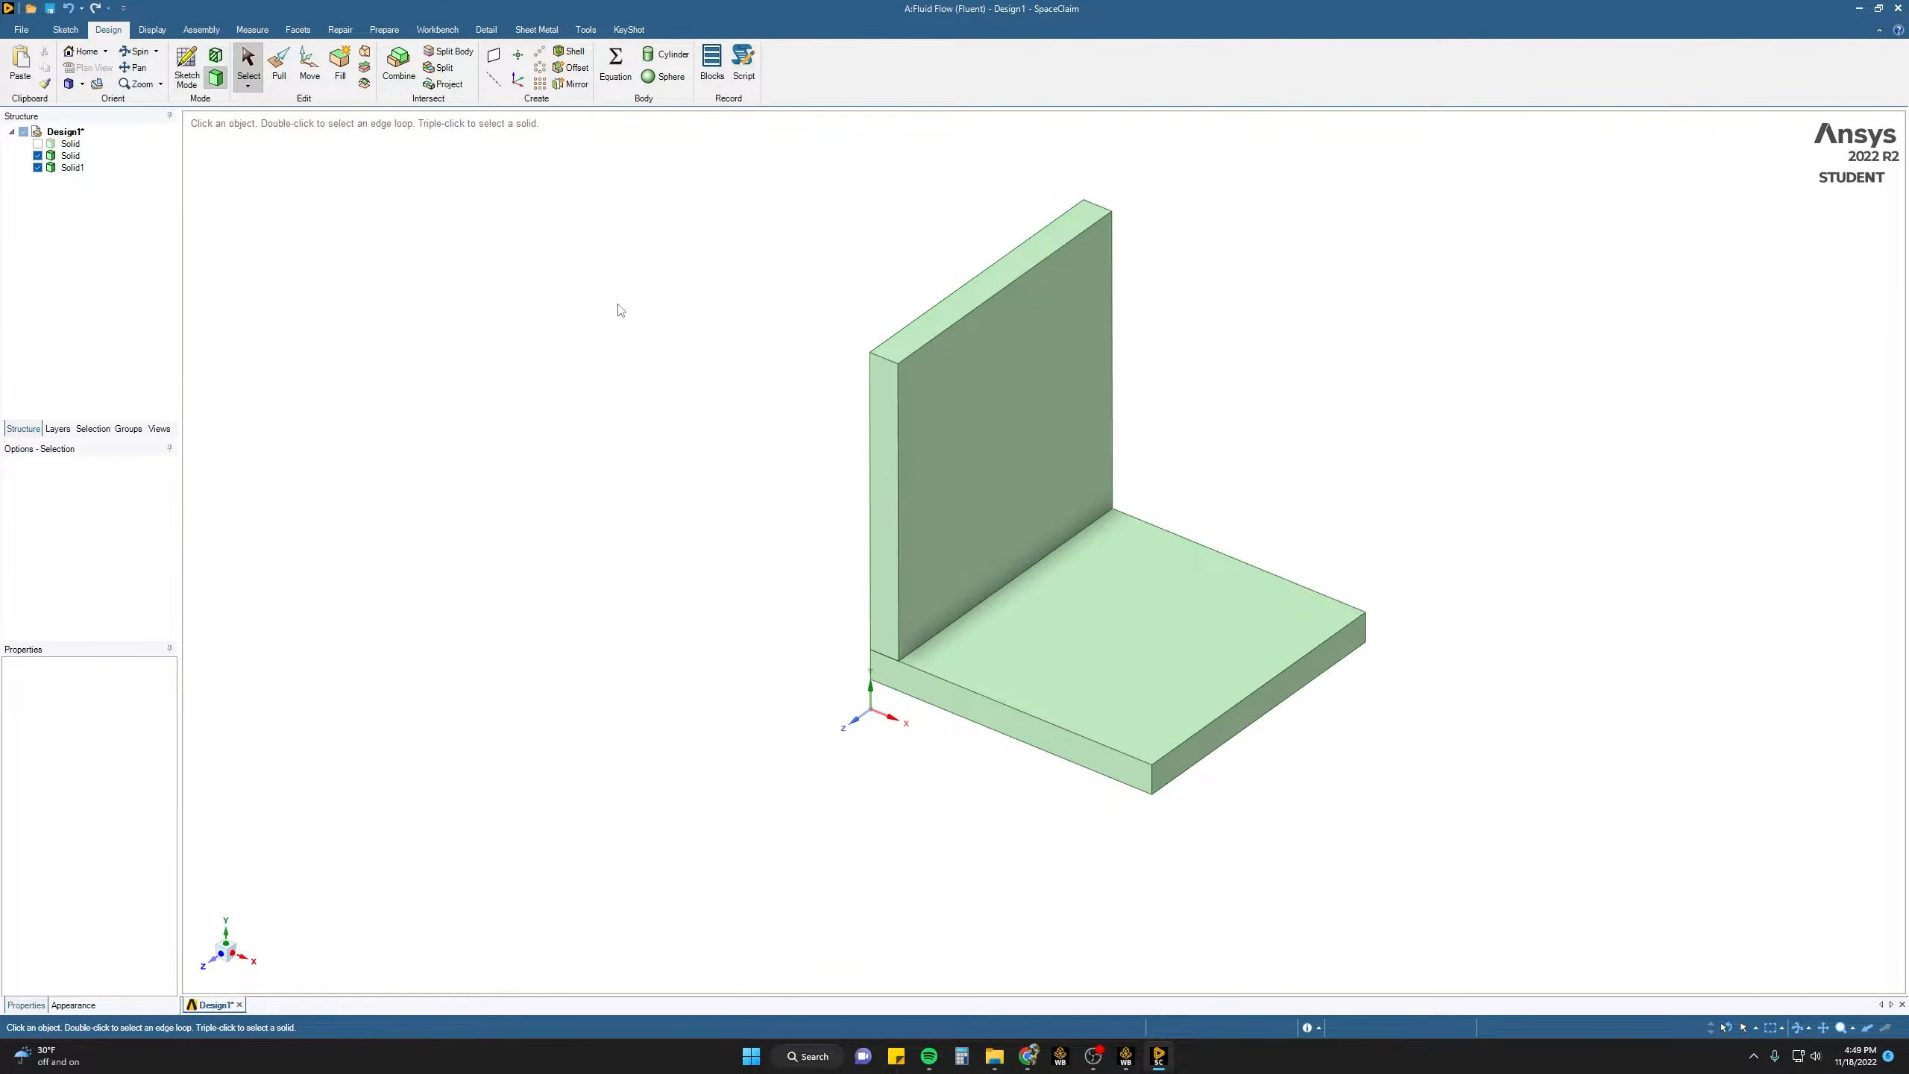
- Create a one-dimensional linear pattern of the wall across the plate along its front edge, with X count 4 and X pitch 3 mm
{"action": "left_click", "coordinate": [539, 51]}
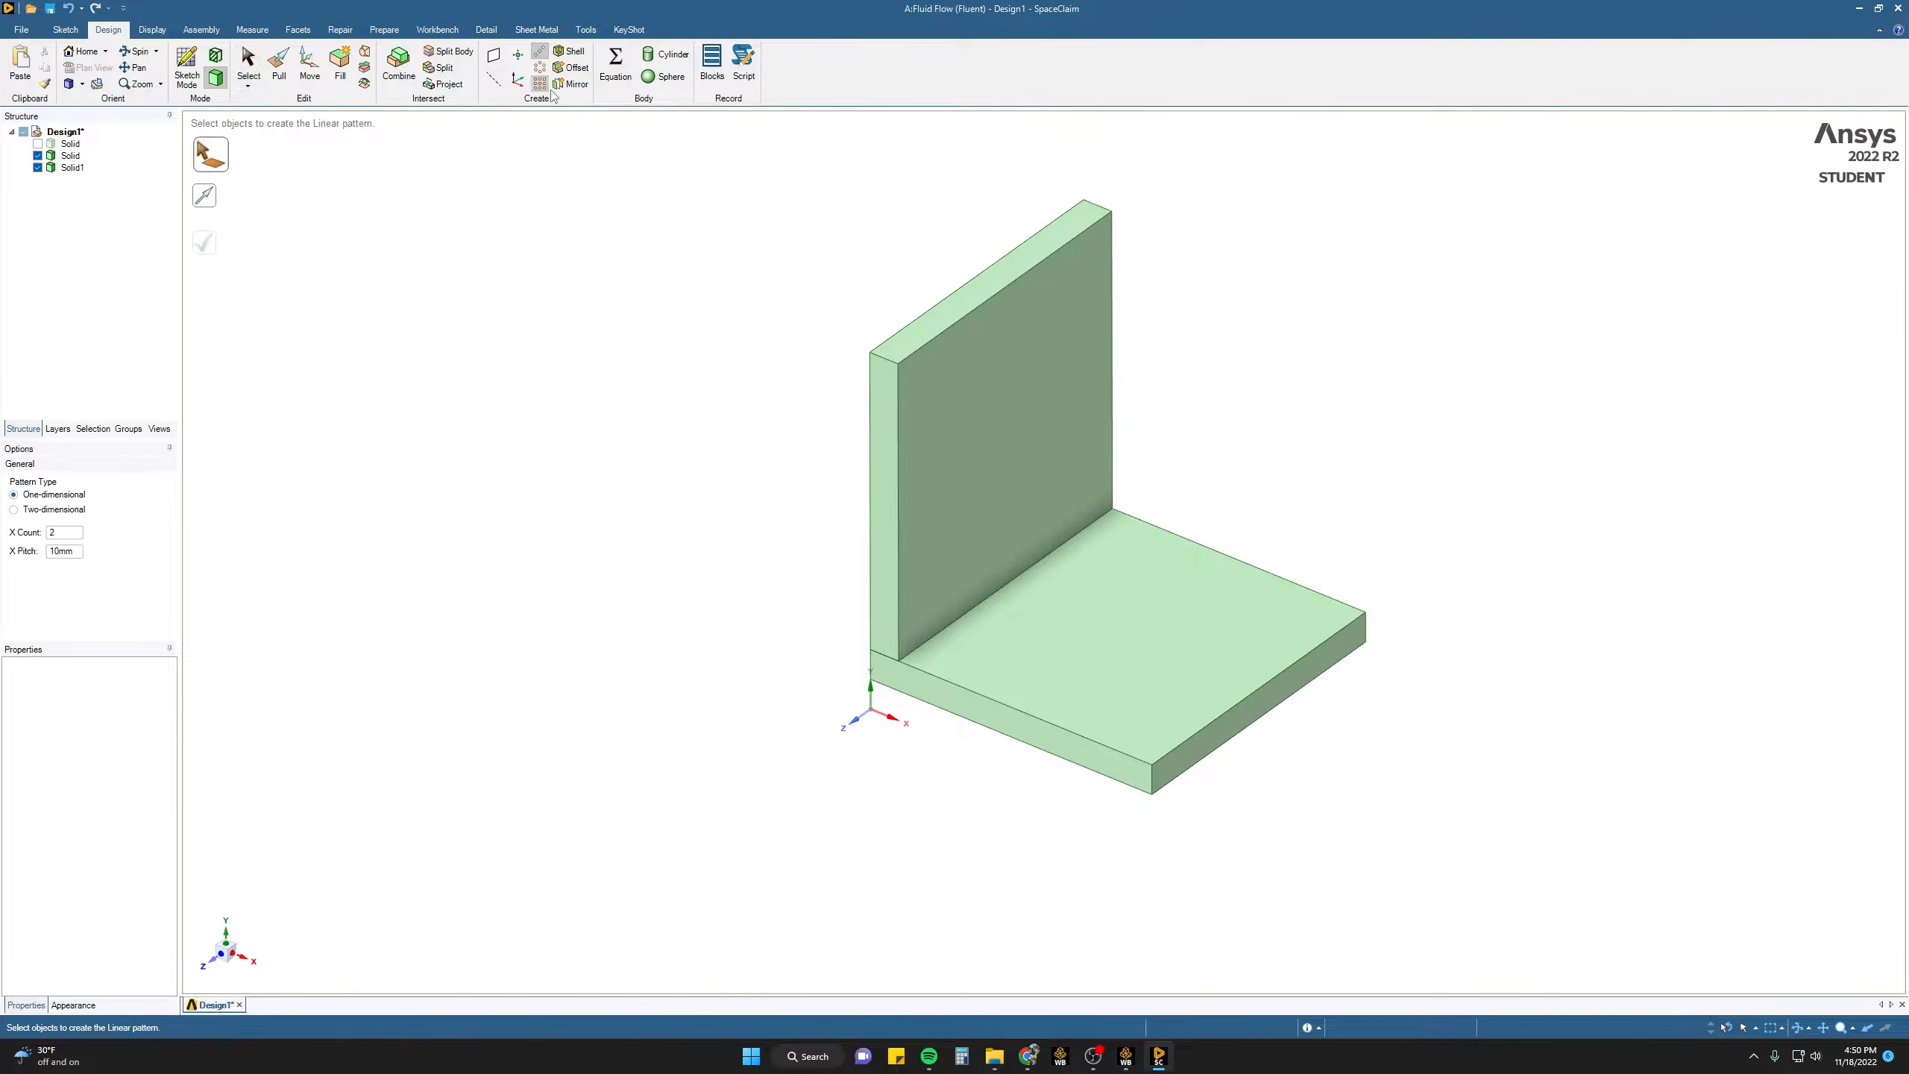
{"action": "left_click", "coordinate": [73, 168]}
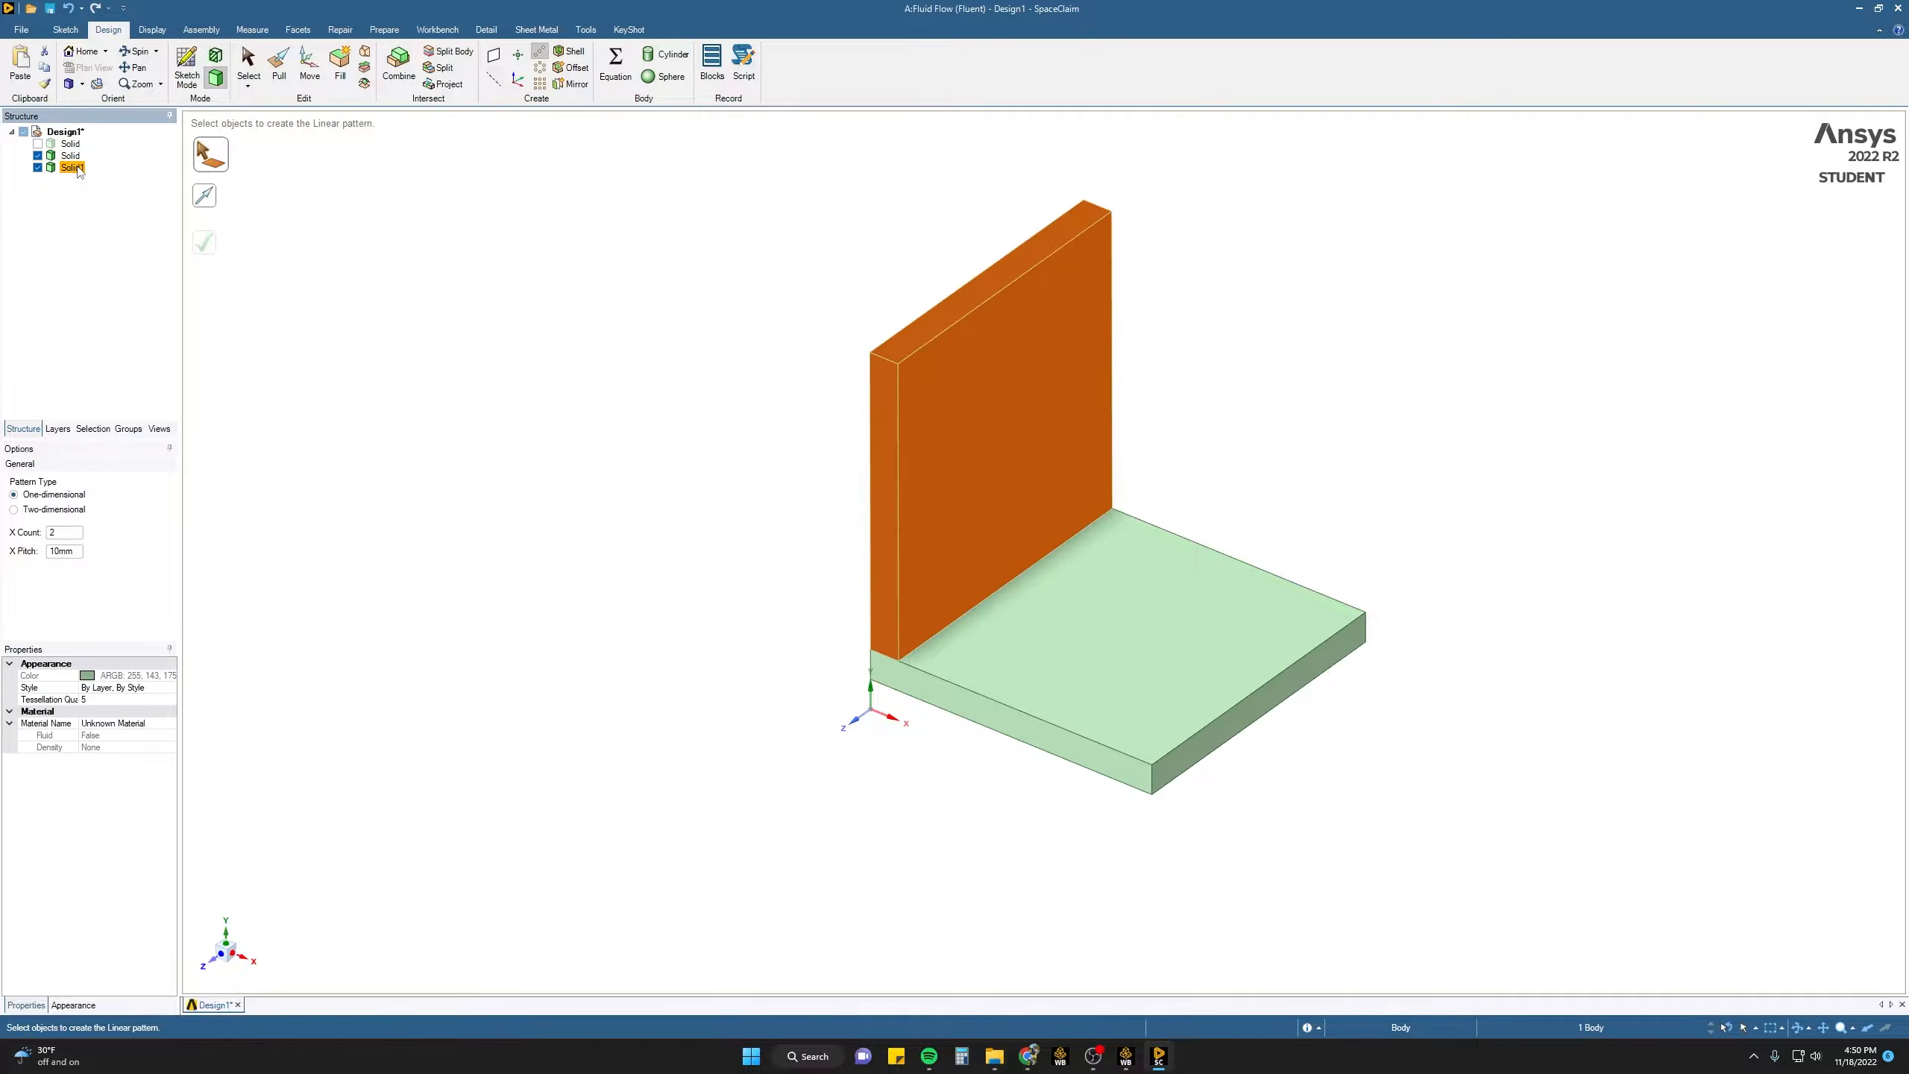
{"action": "left_click", "coordinate": [210, 201]}
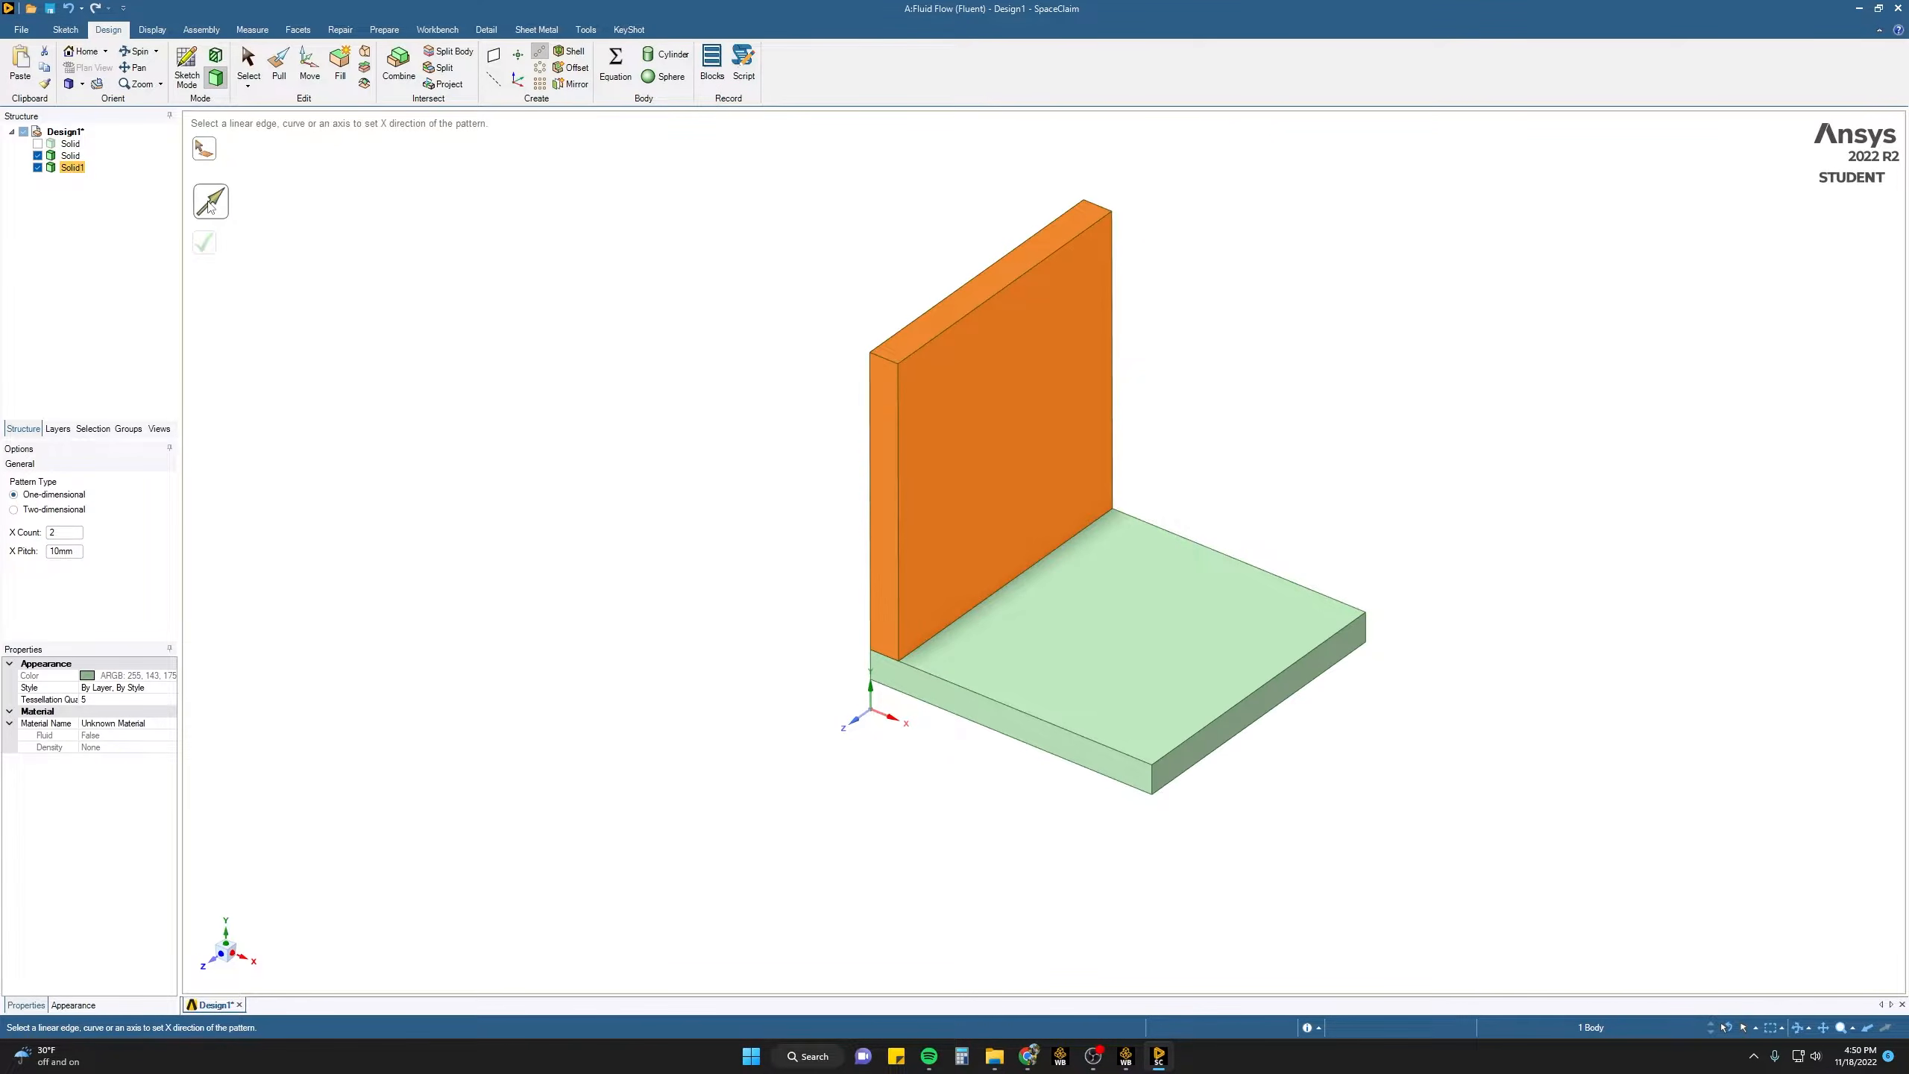
{"action": "left_click", "coordinate": [1000, 704]}
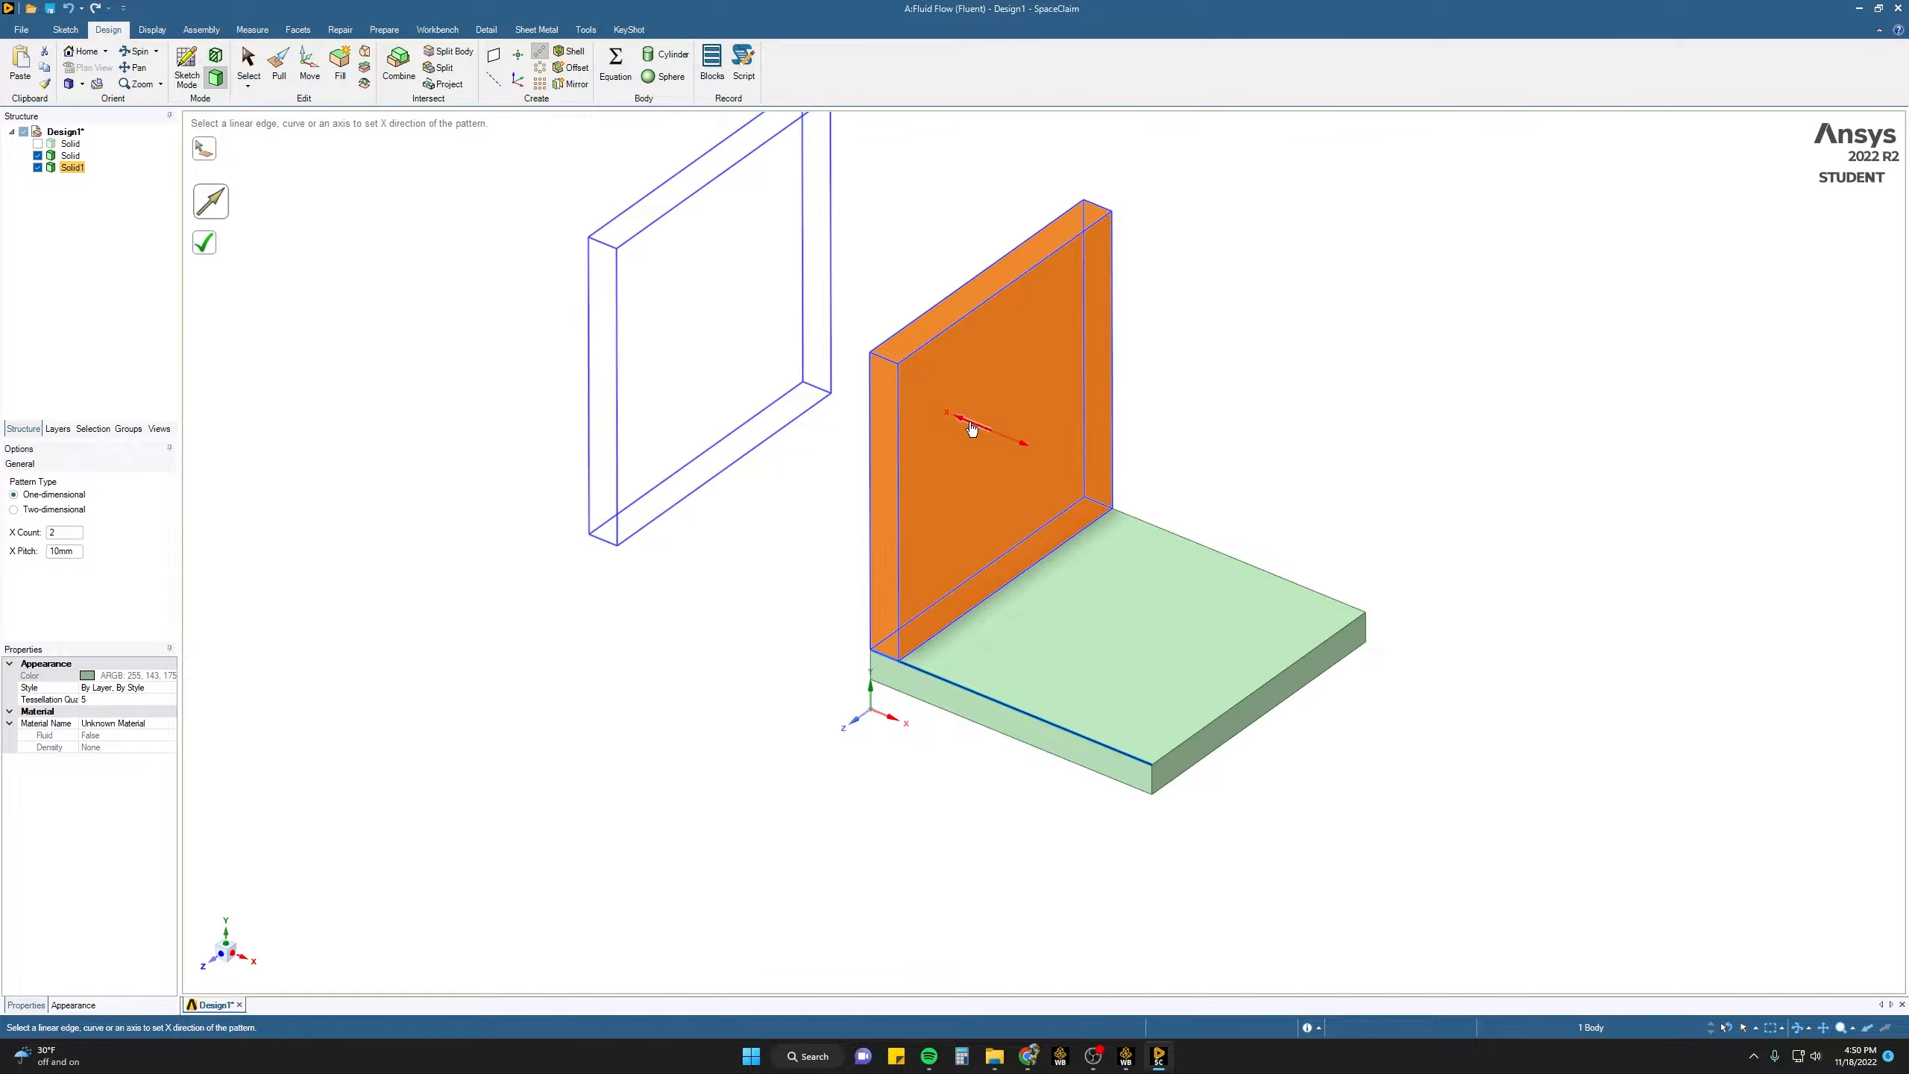
{"action": "left_click", "coordinate": [1008, 441]}
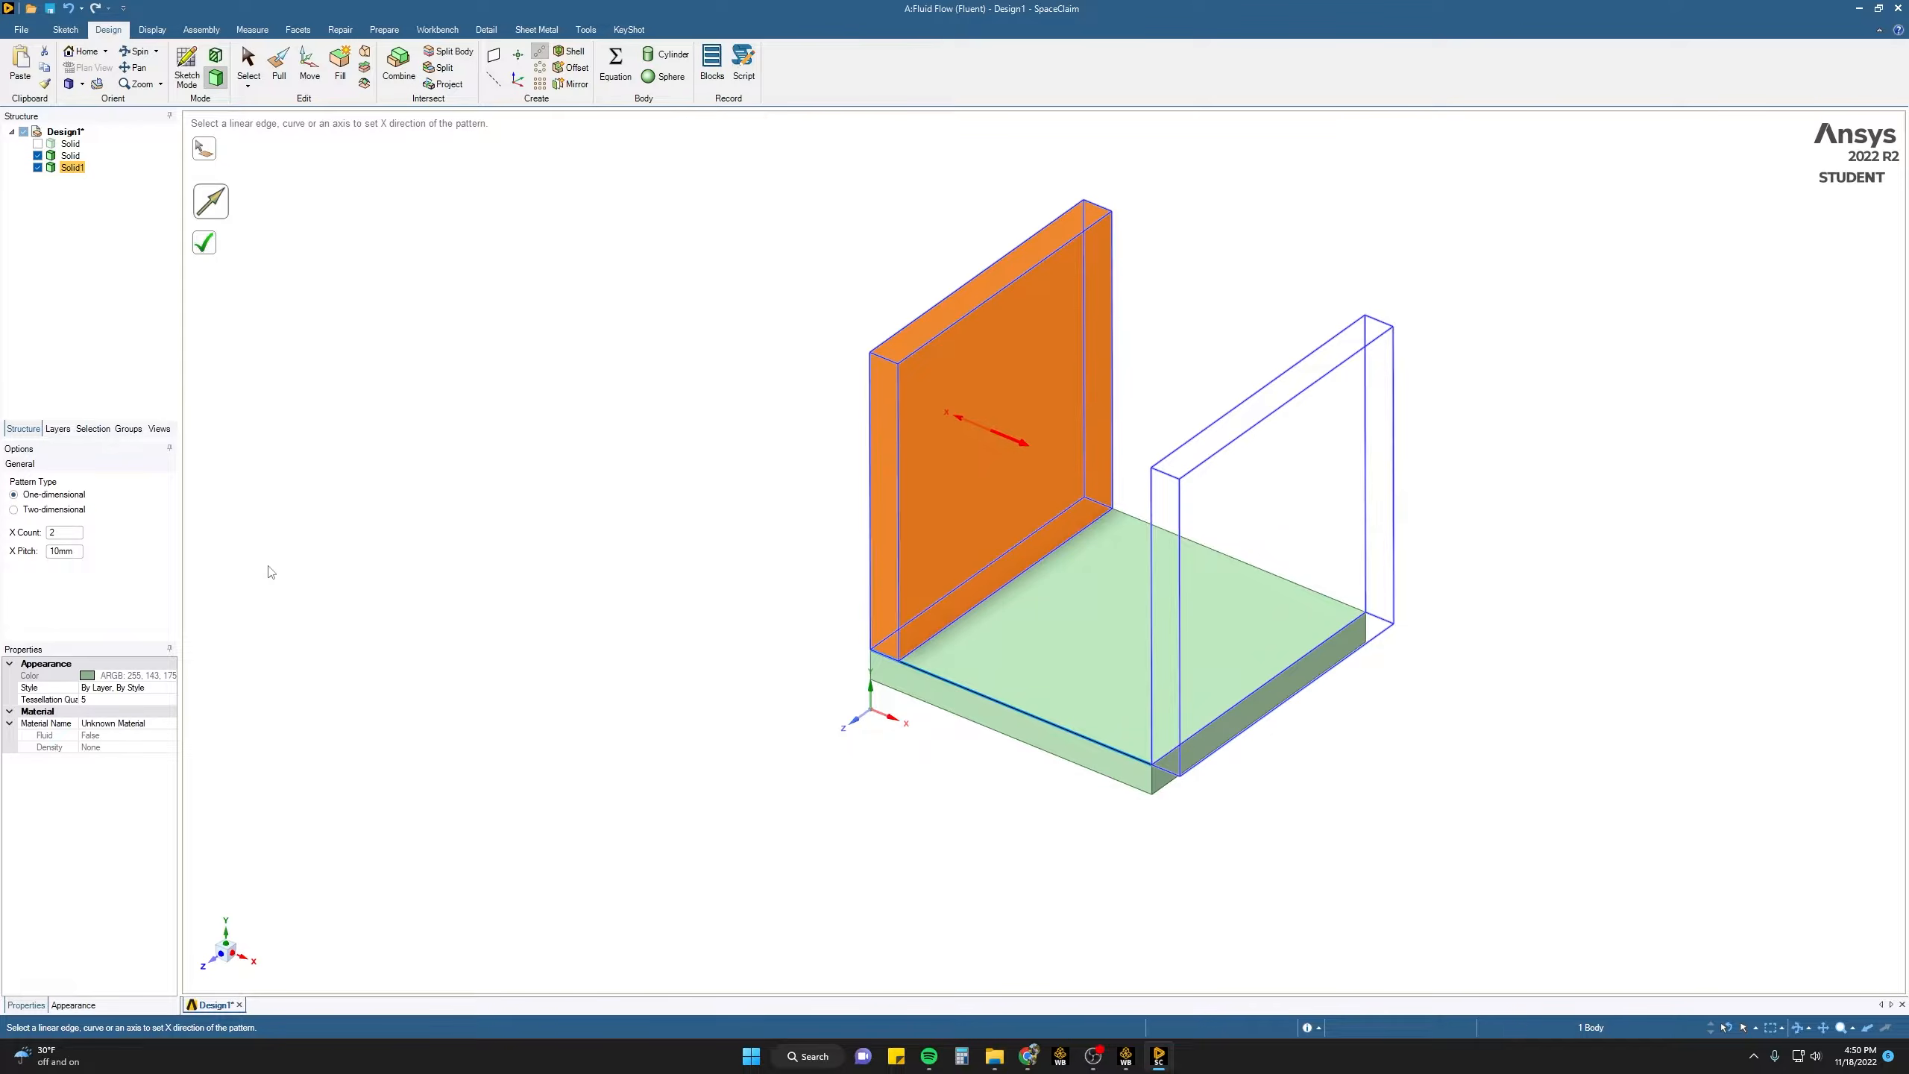
{"action": "left_click", "coordinate": [73, 531]}
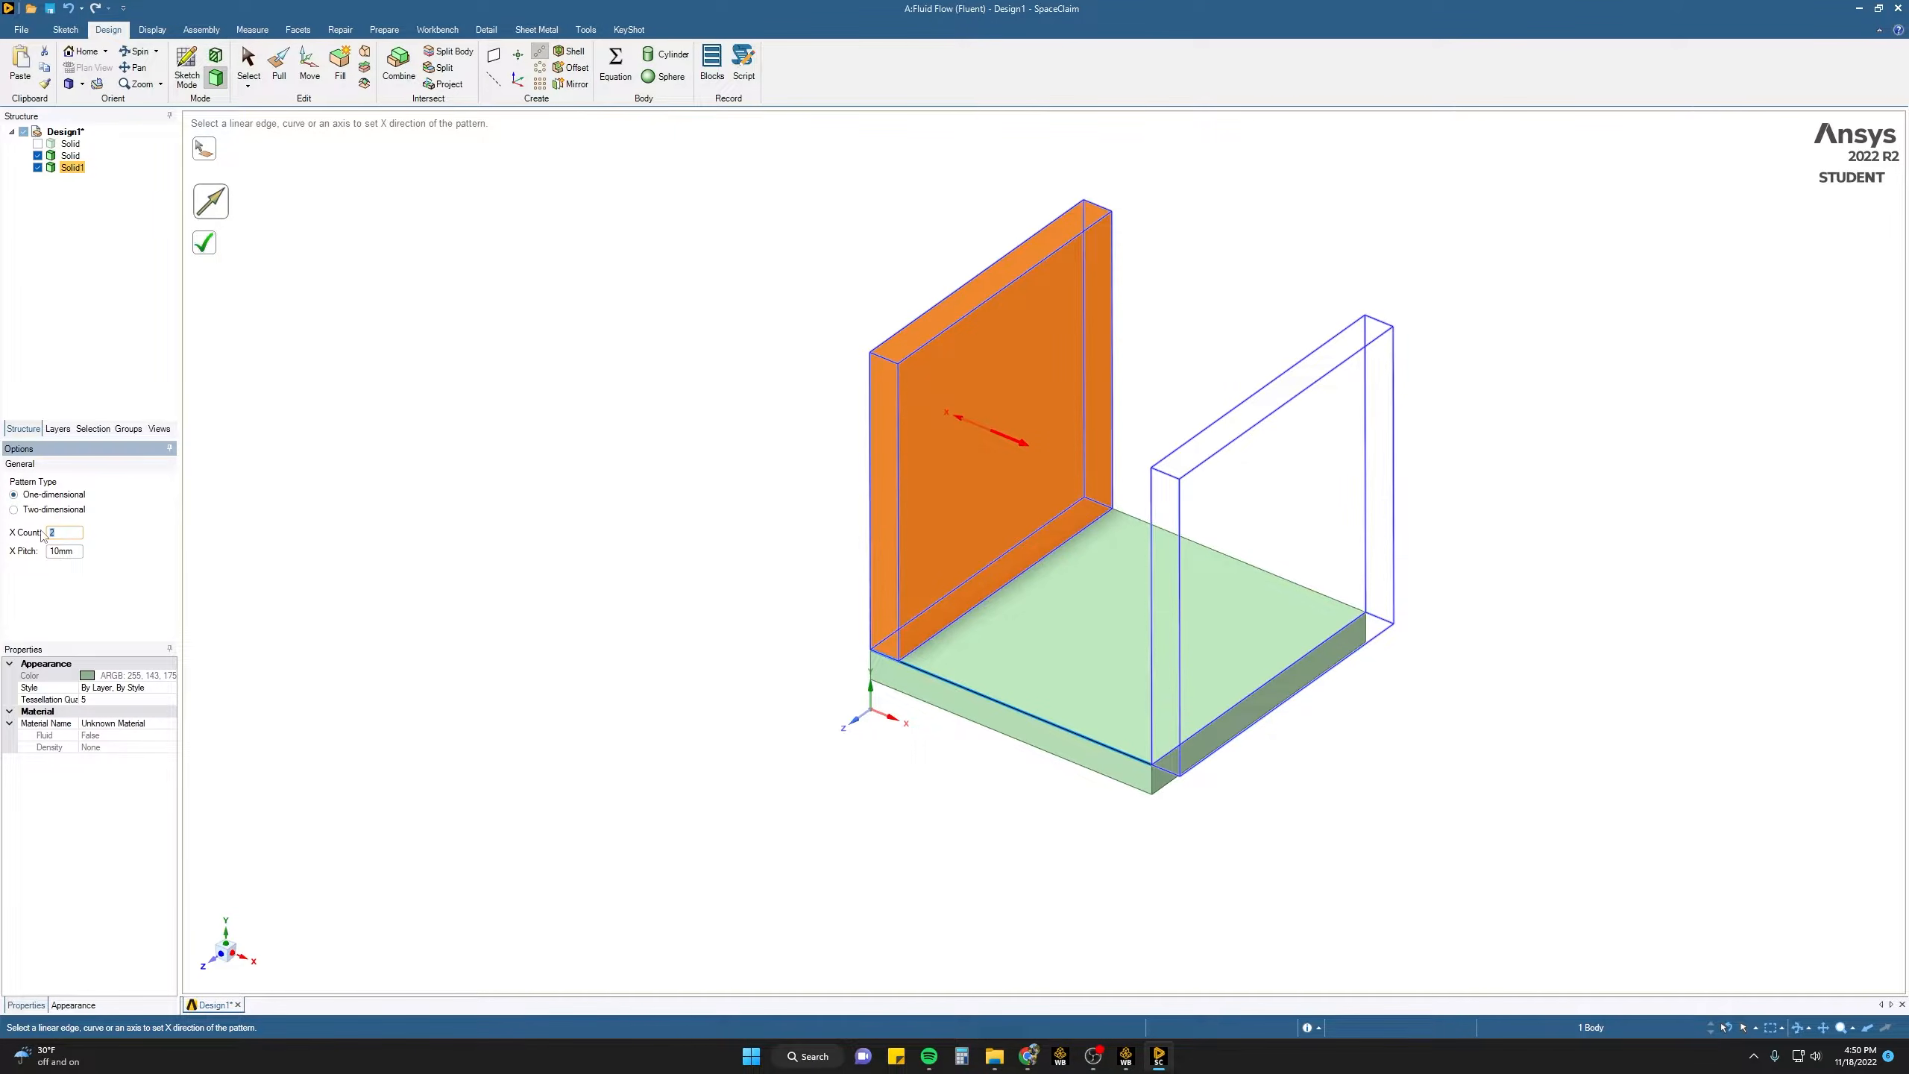
{"action": "key", "text": "Return"}
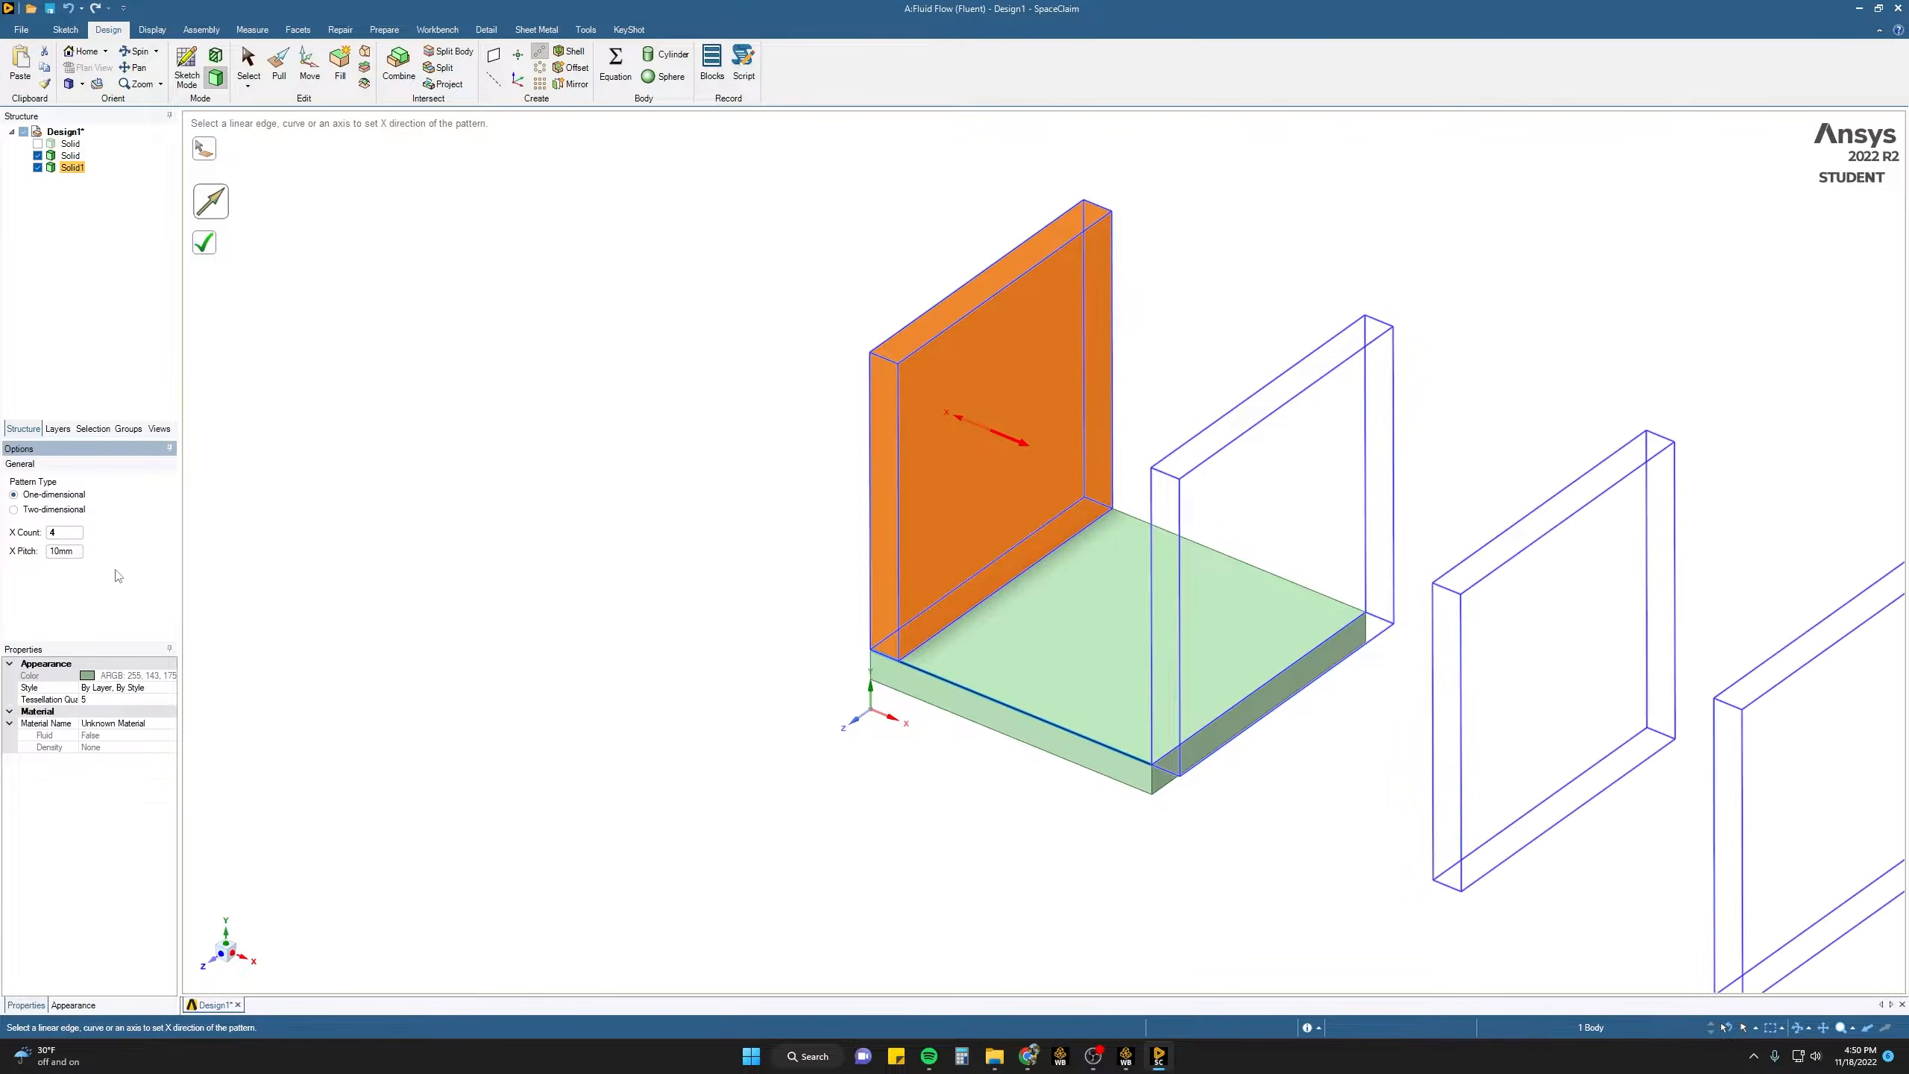
{"action": "double_click", "coordinate": [79, 549]}
{"action": "type", "text": "3"}
{"action": "key", "text": "Return"}
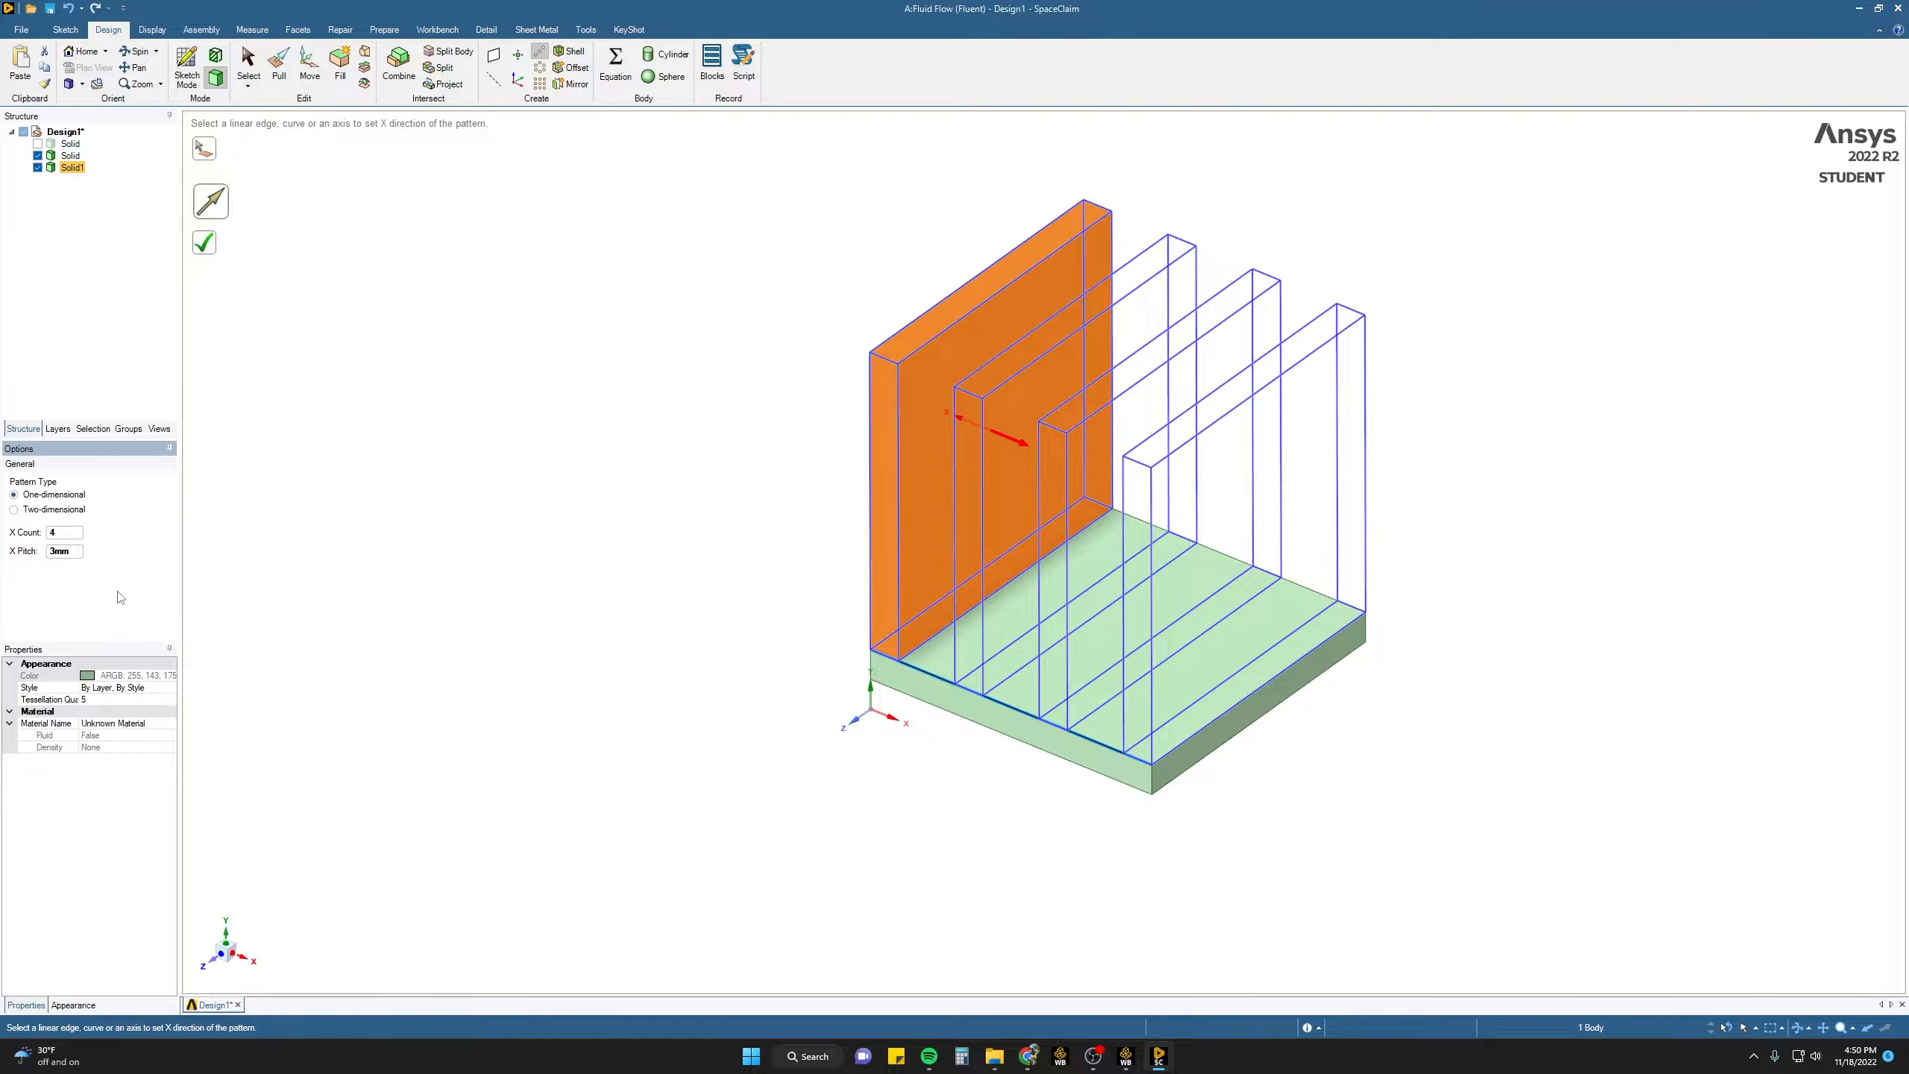
{"action": "middle_click_drag", "start_coordinate": [1053, 624], "coordinate": [616, 579]}
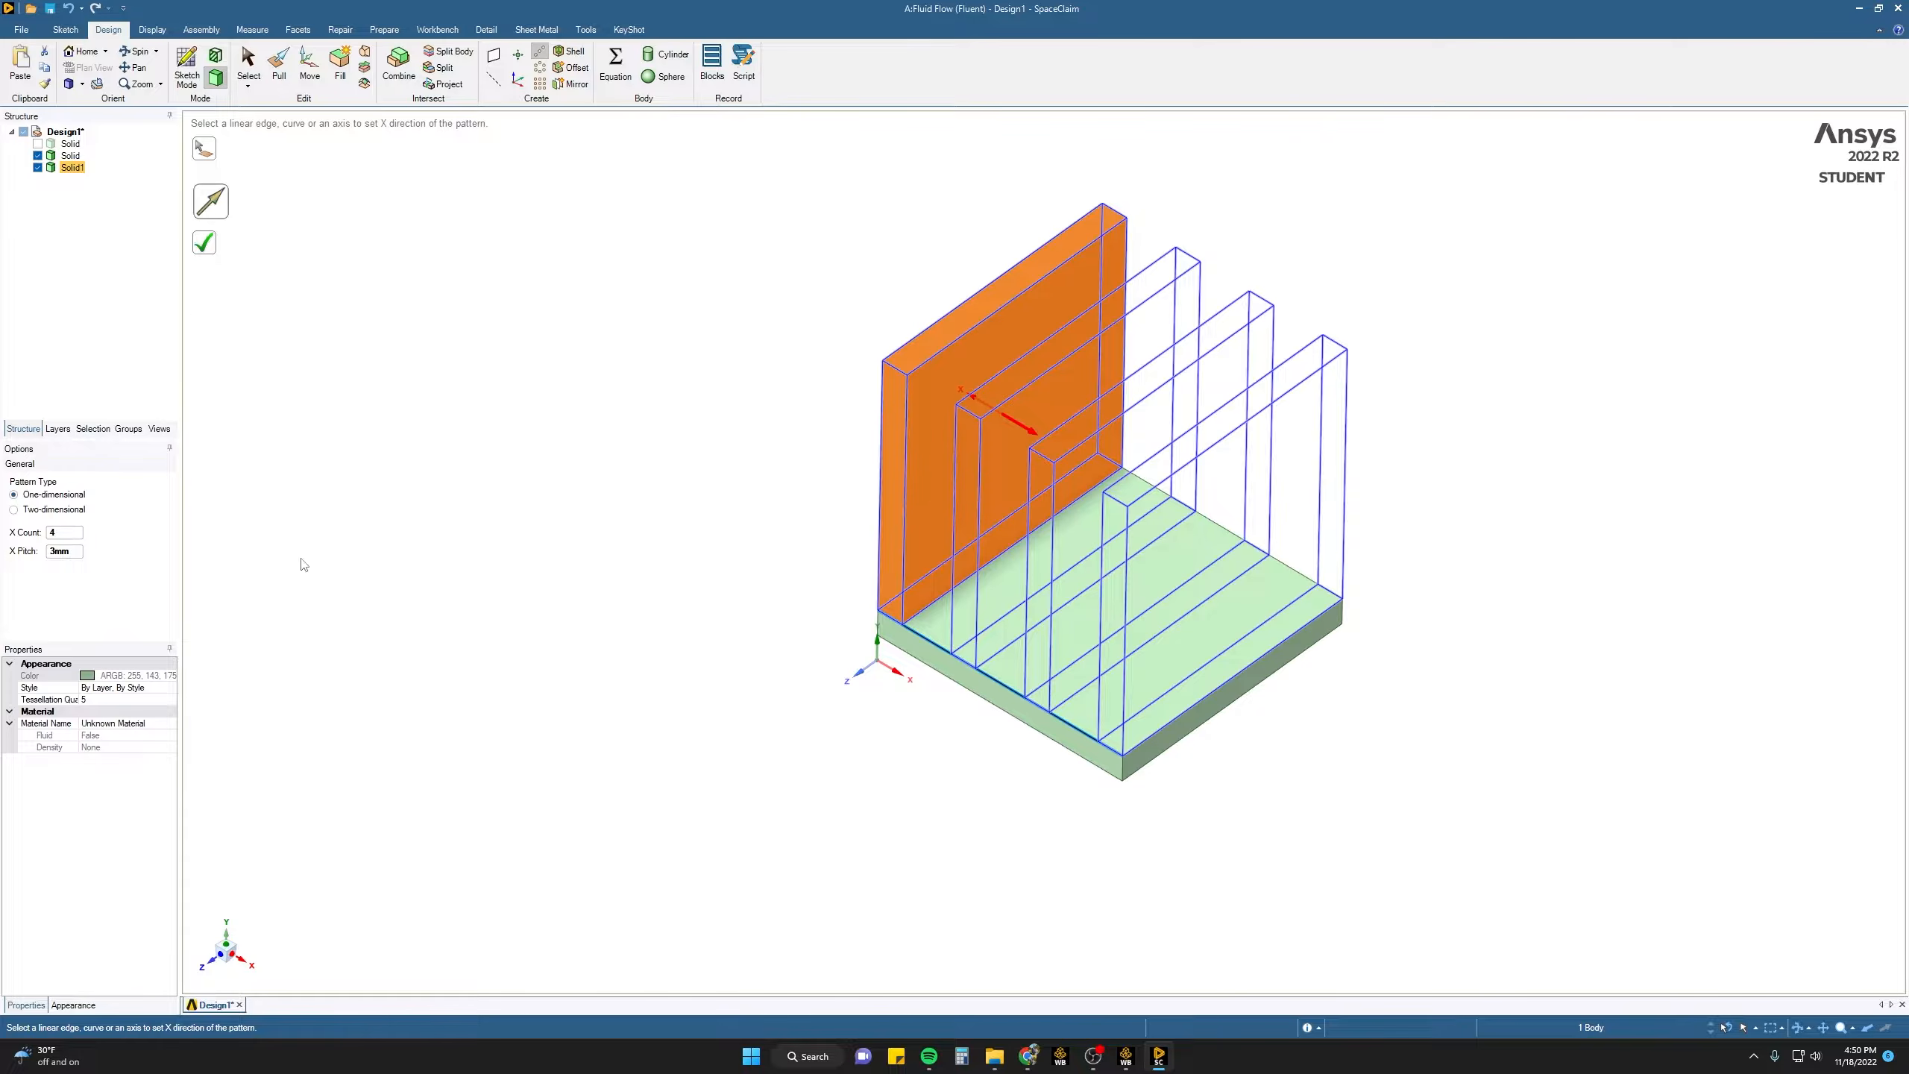
{"action": "left_click", "coordinate": [207, 249]}
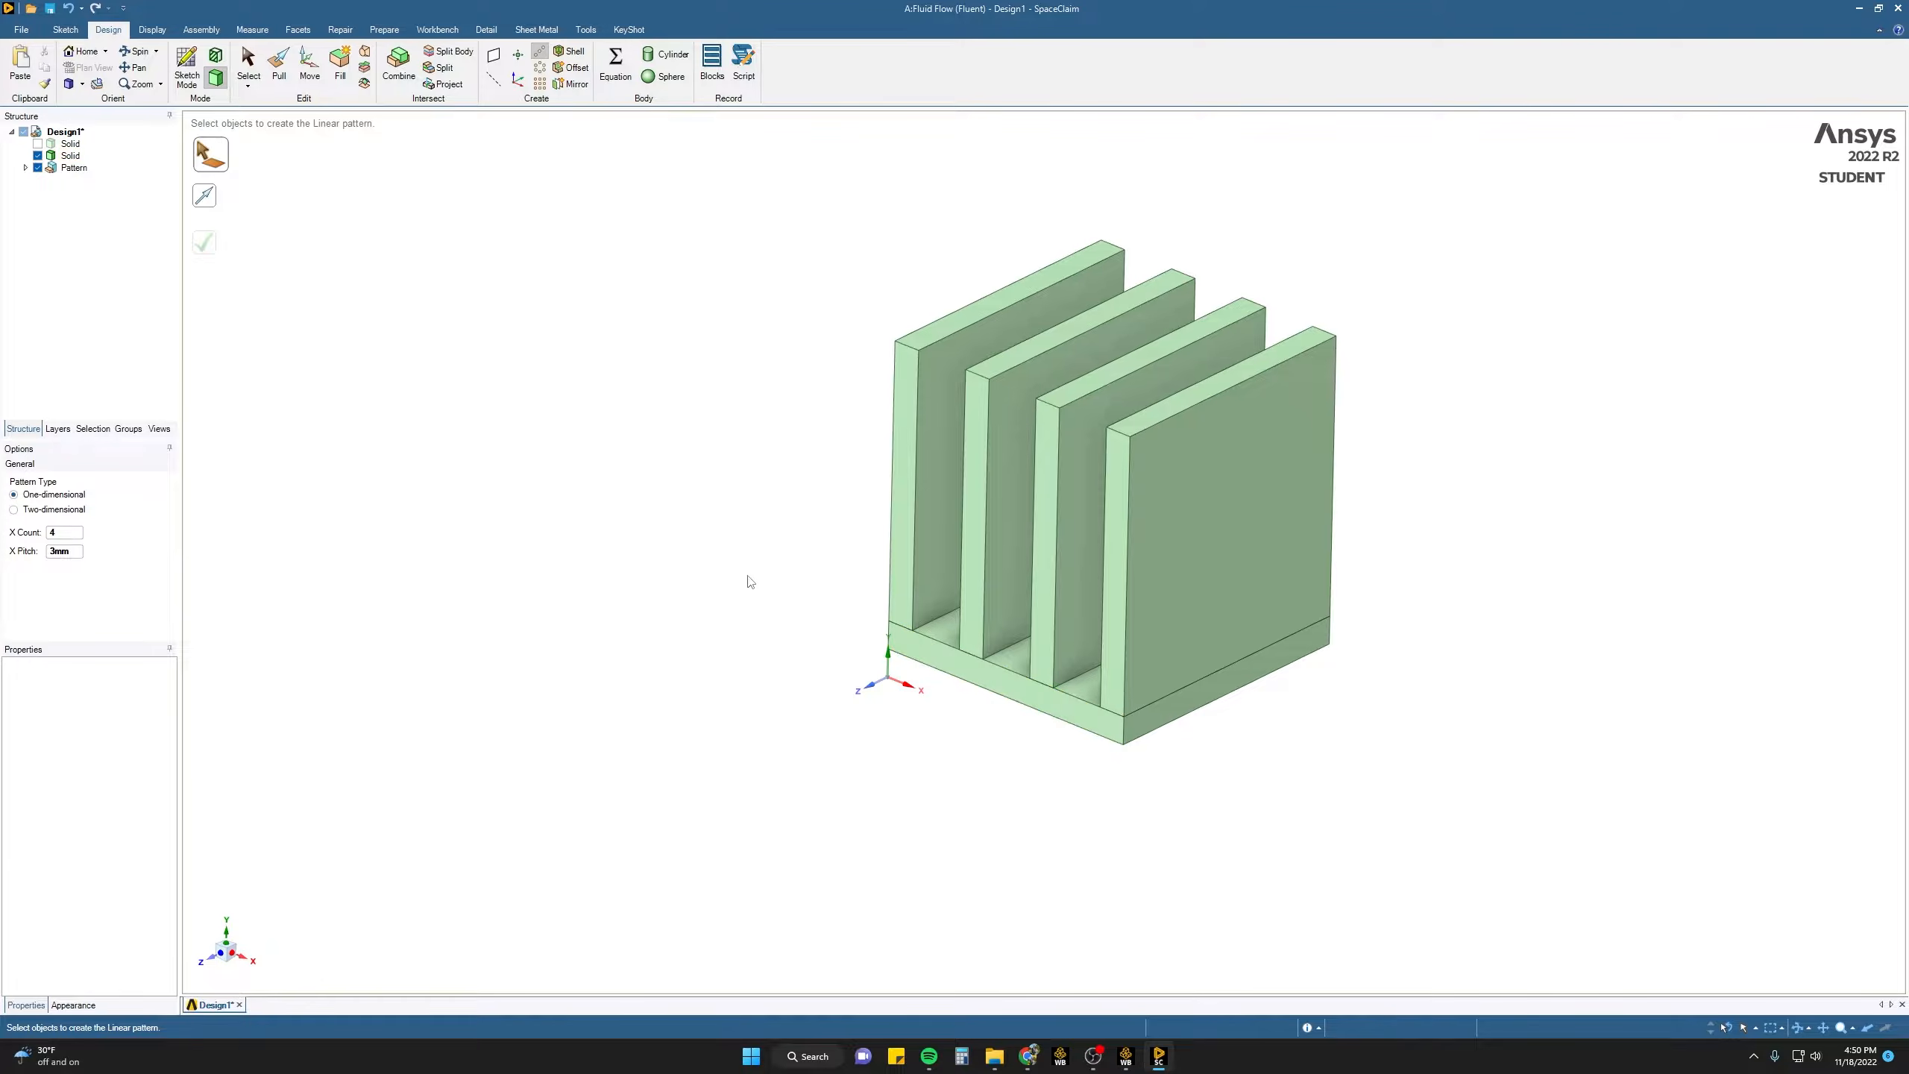
- Combine the second plate with all four patterned walls into one solid, declining to save changes to the component
{"action": "left_click", "coordinate": [403, 76]}
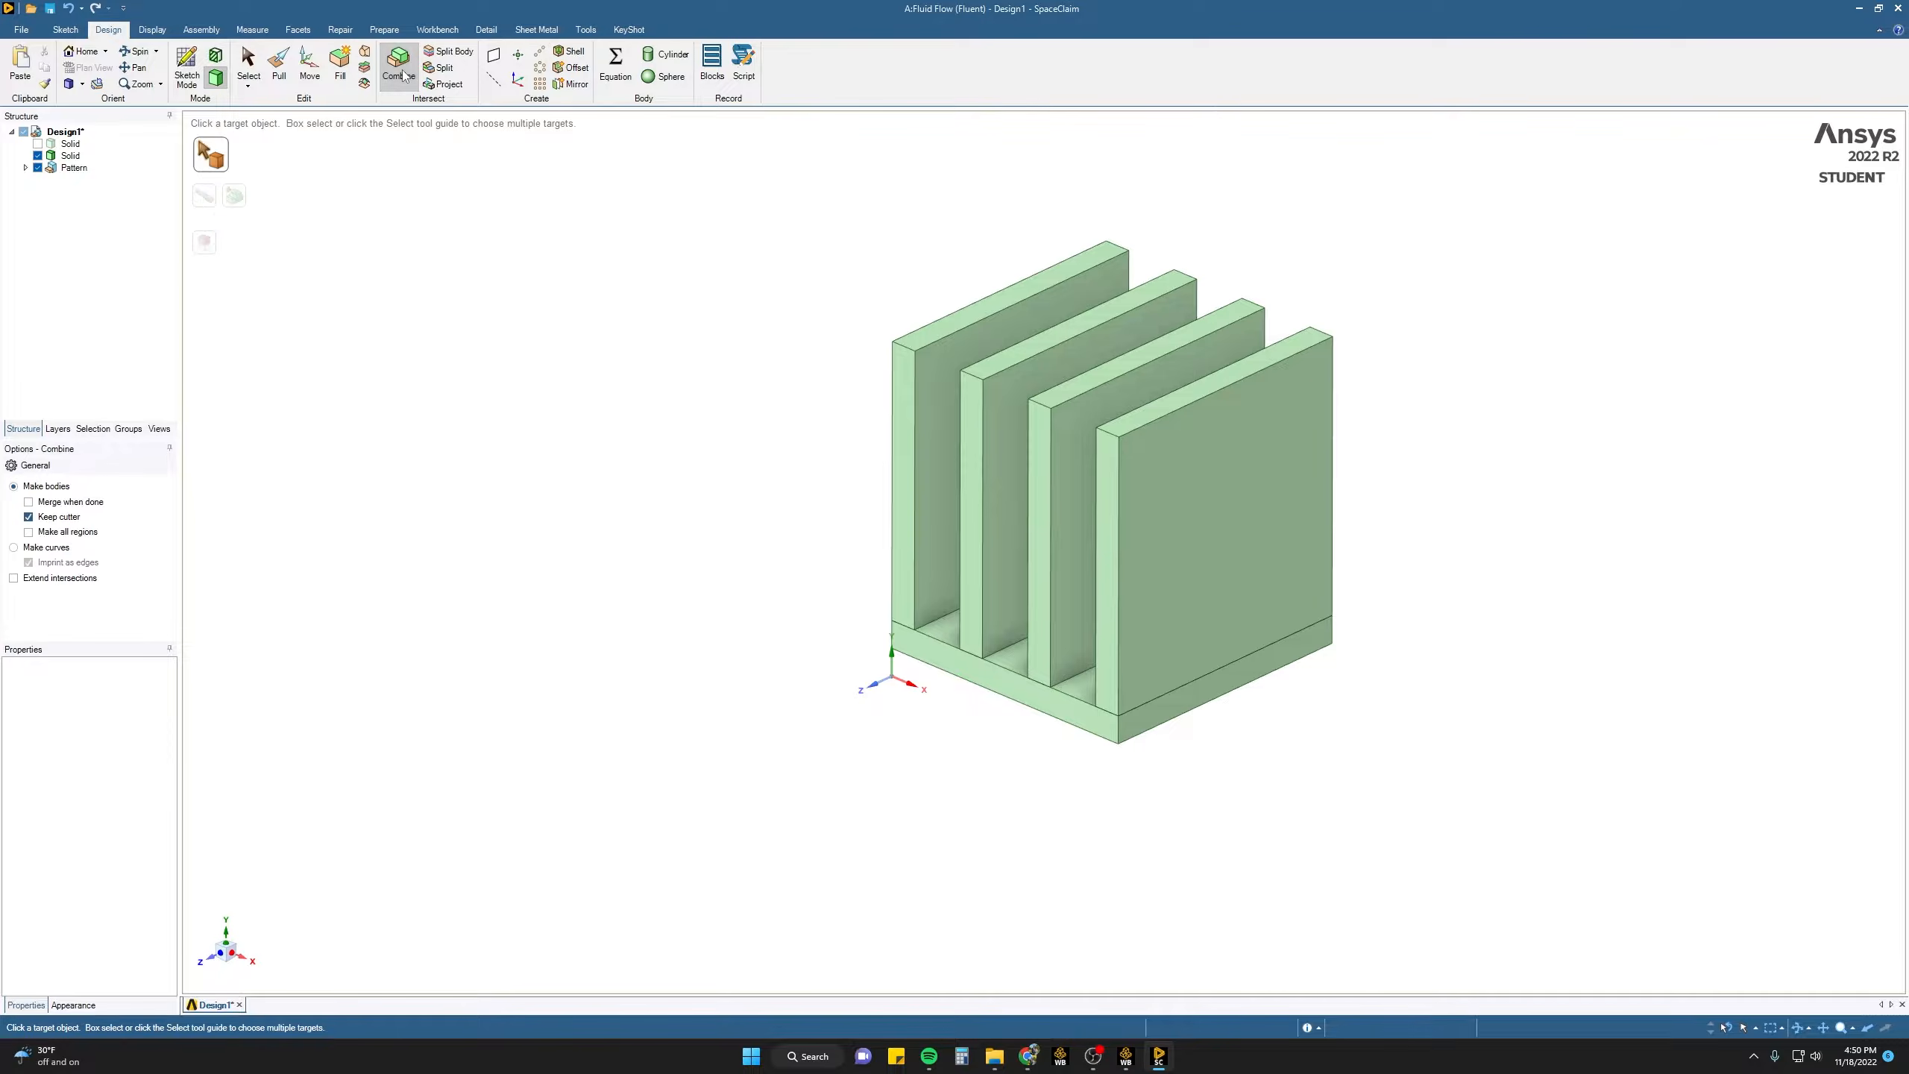
{"action": "left_click", "coordinate": [953, 668]}
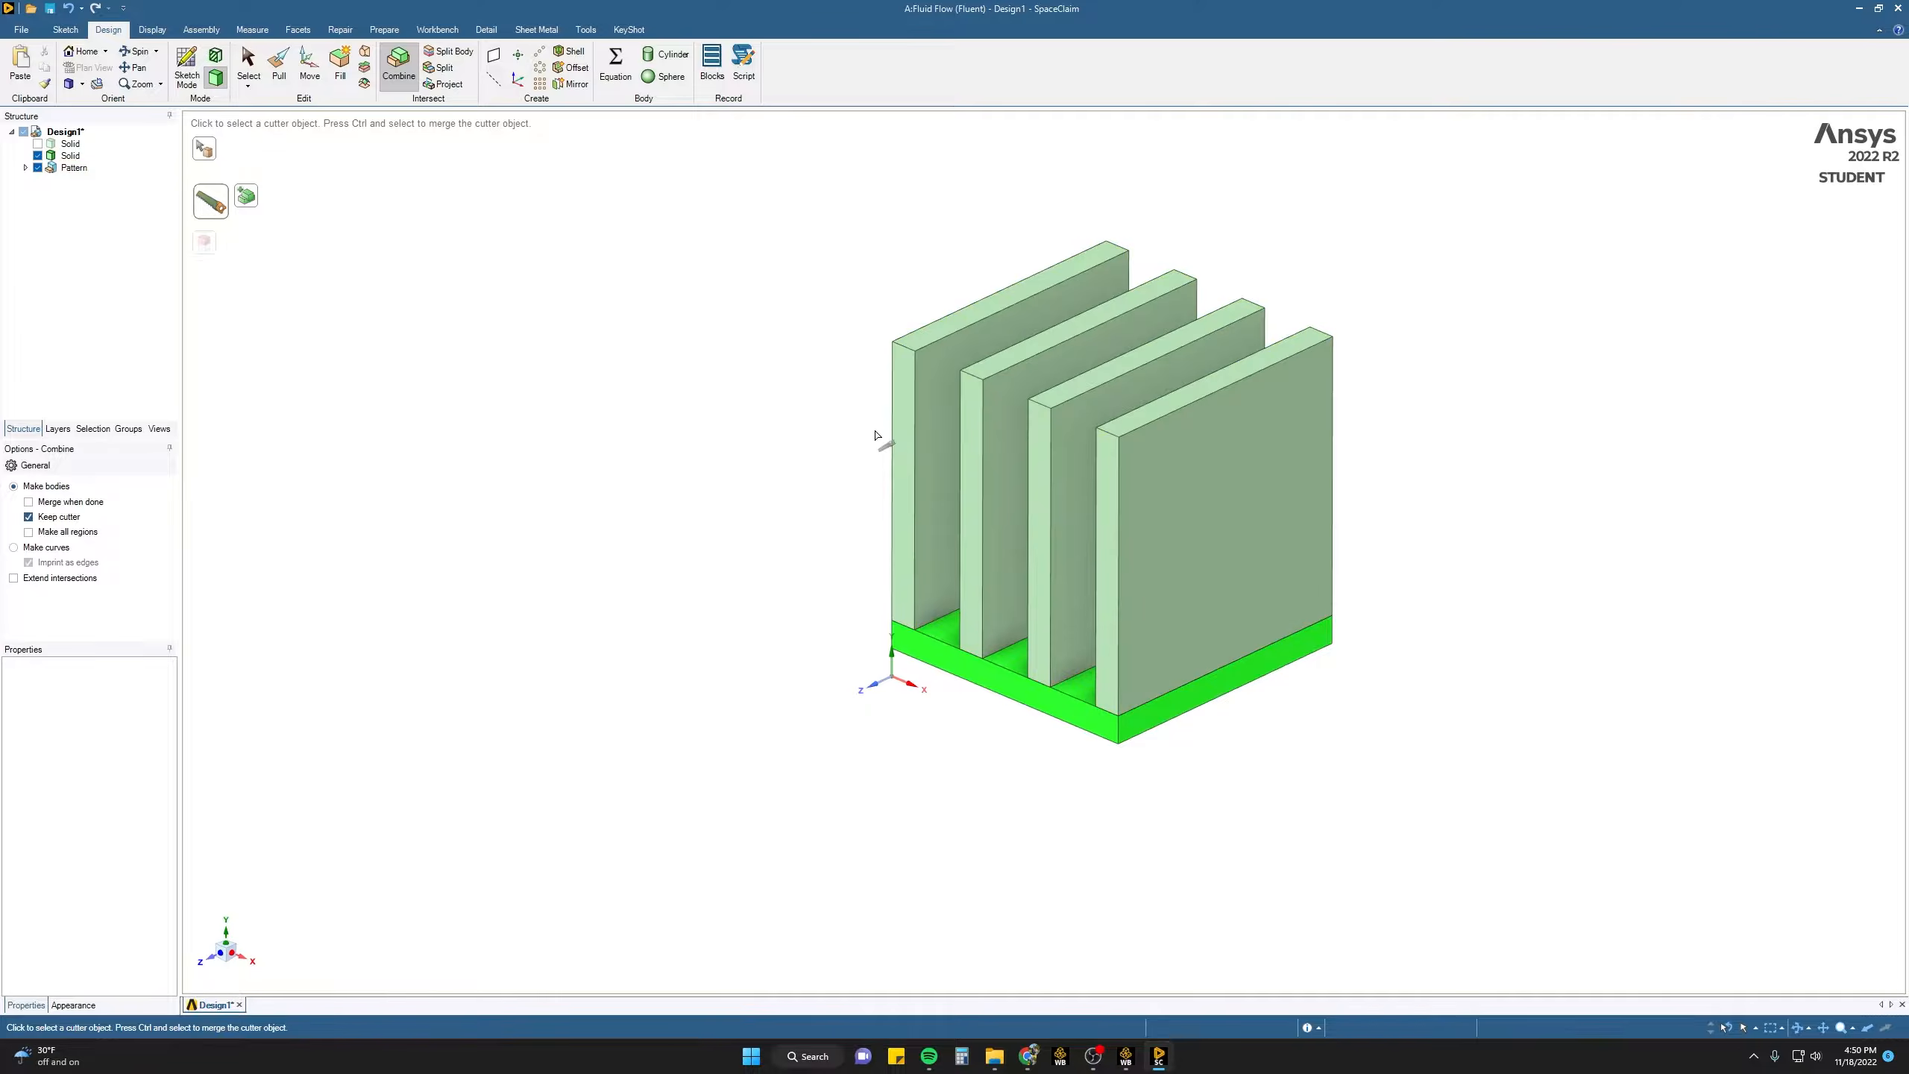
{"action": "key", "text": "ctrl"}
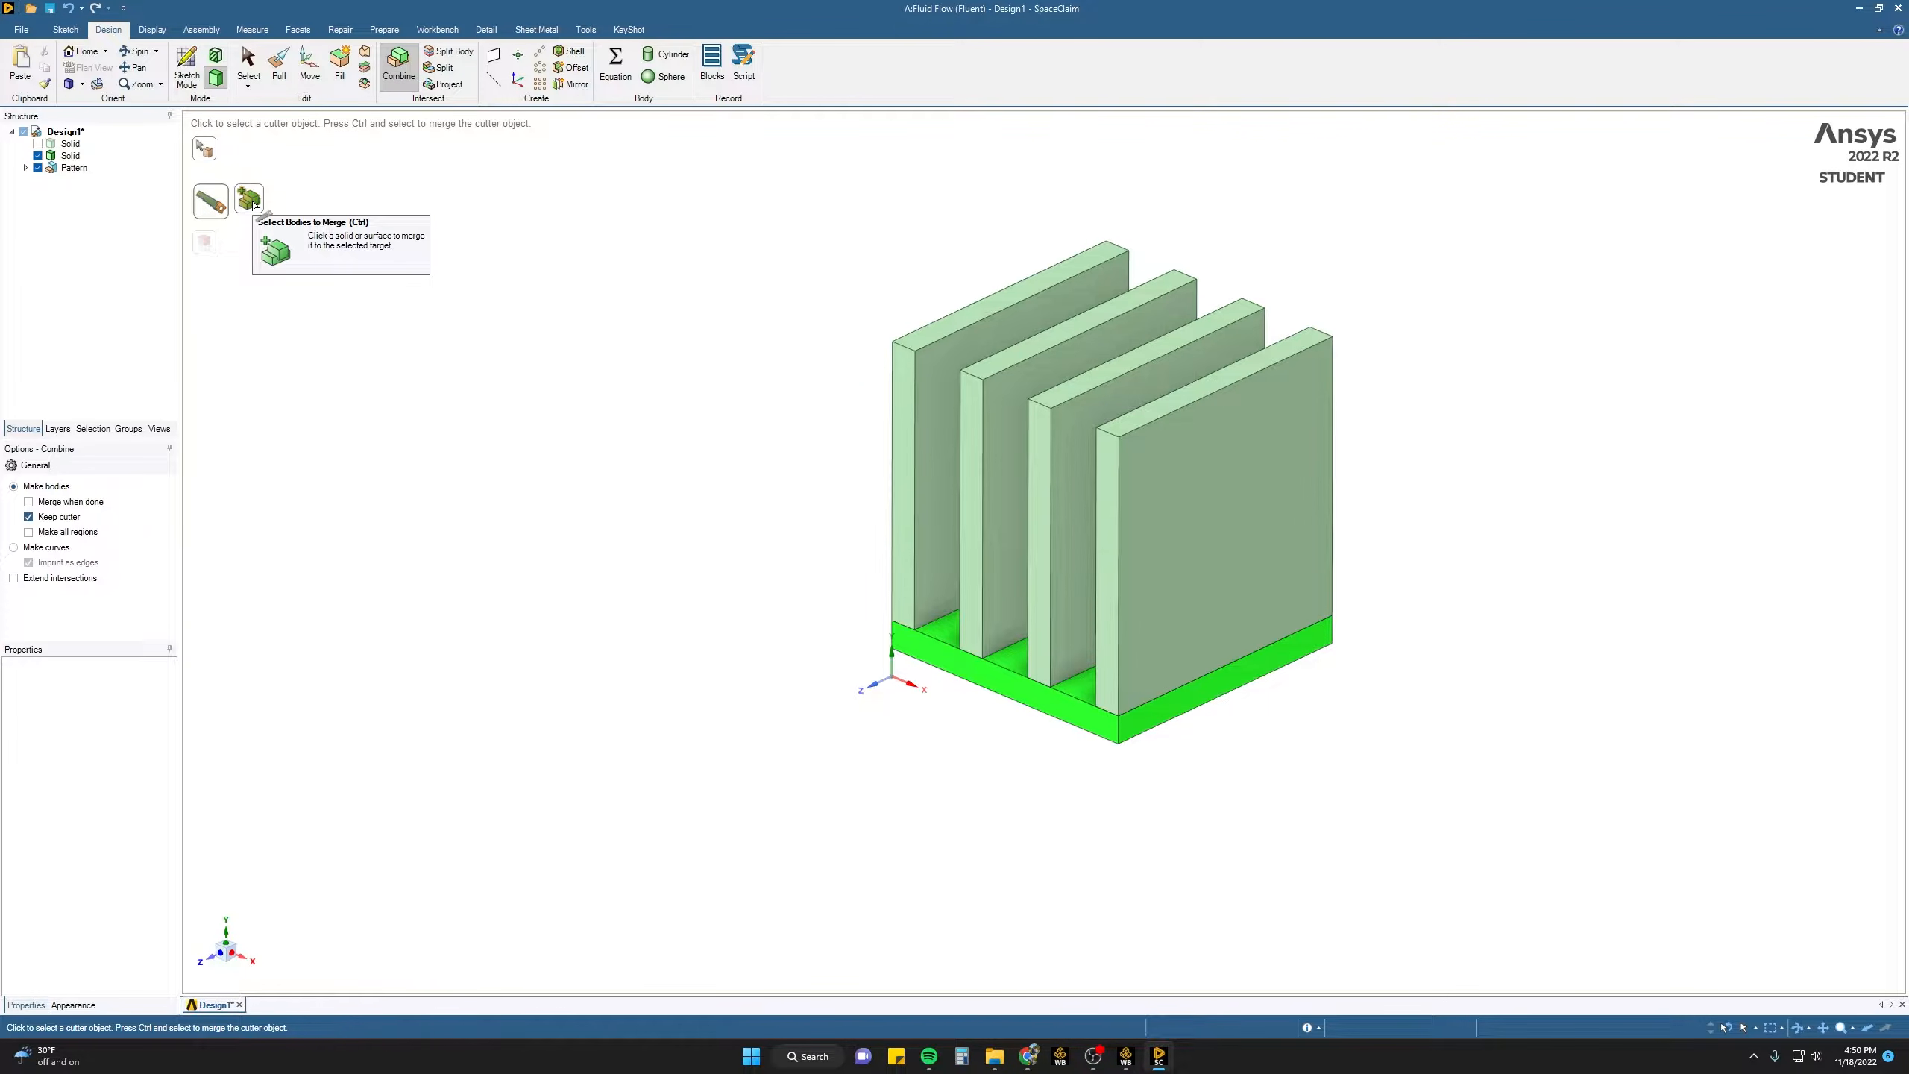
{"action": "left_click", "coordinate": [251, 200]}
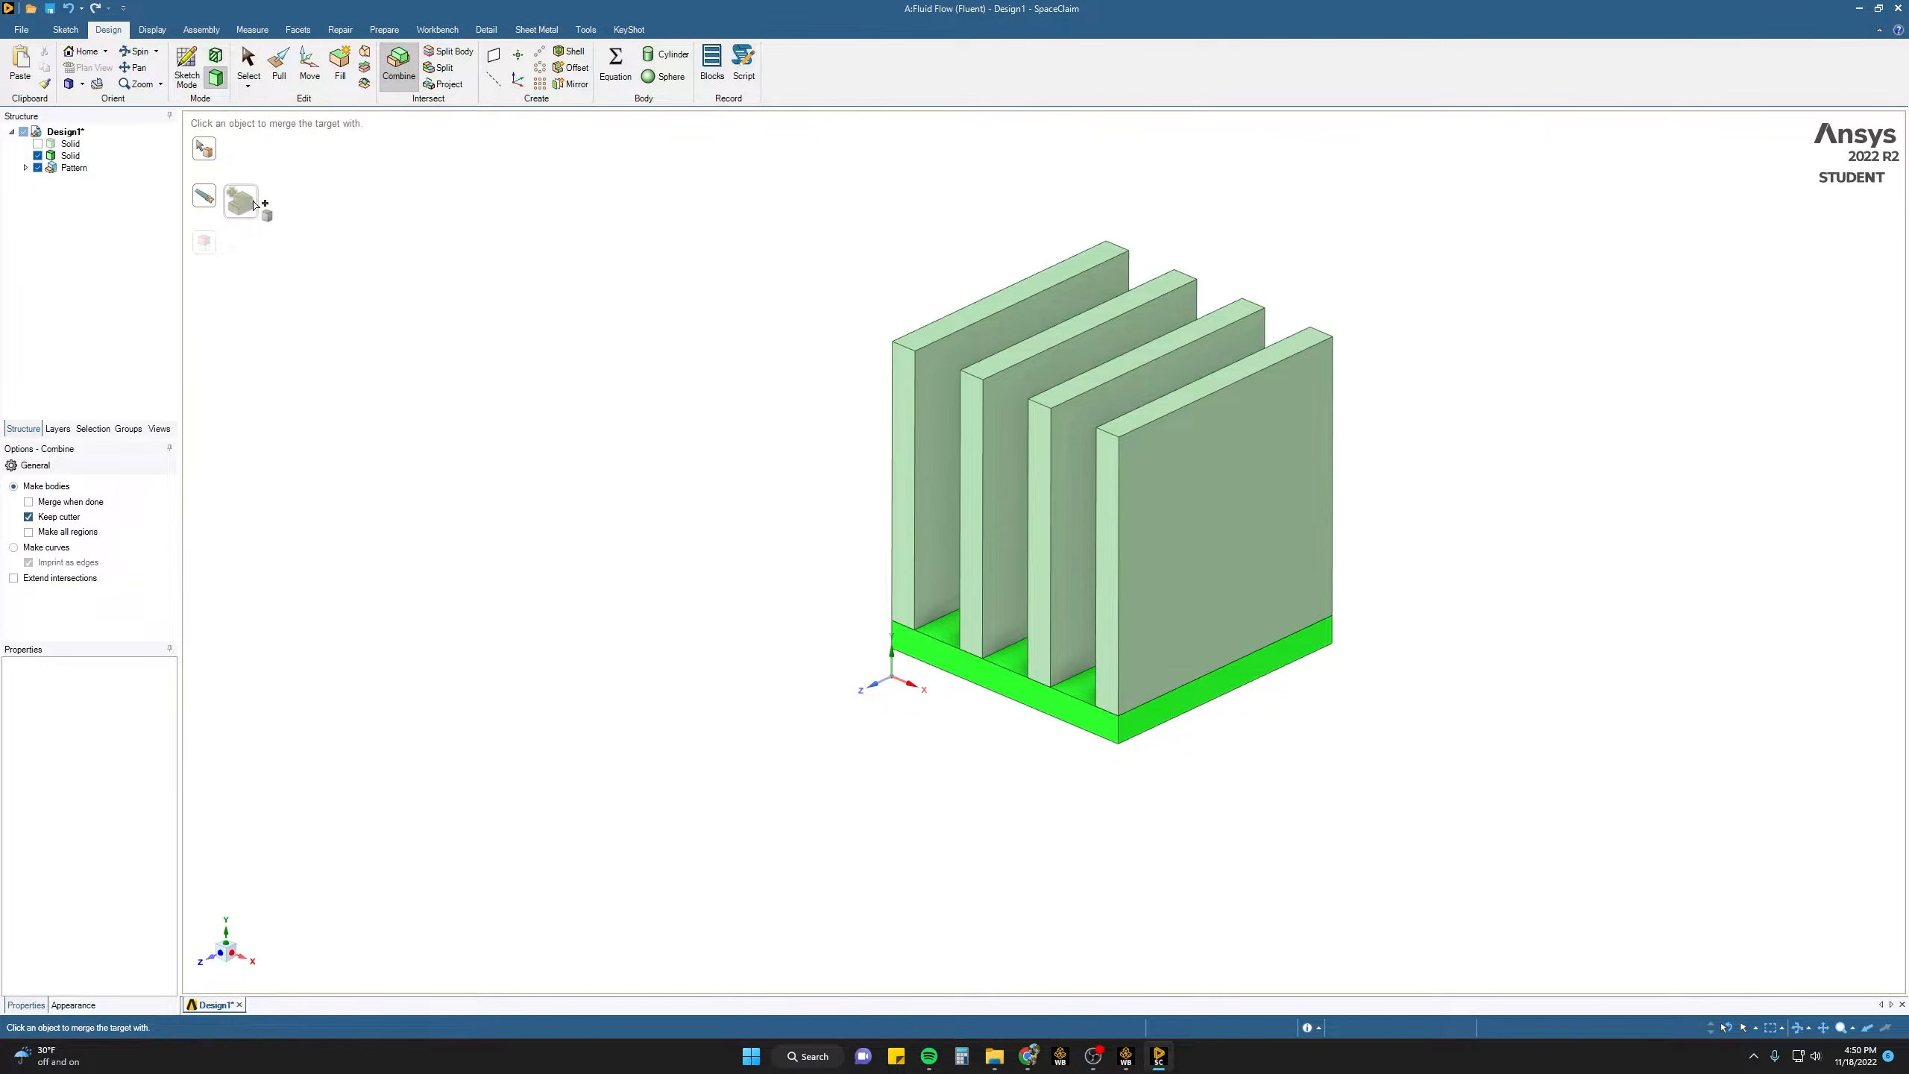
{"action": "left_click", "coordinate": [917, 426]}
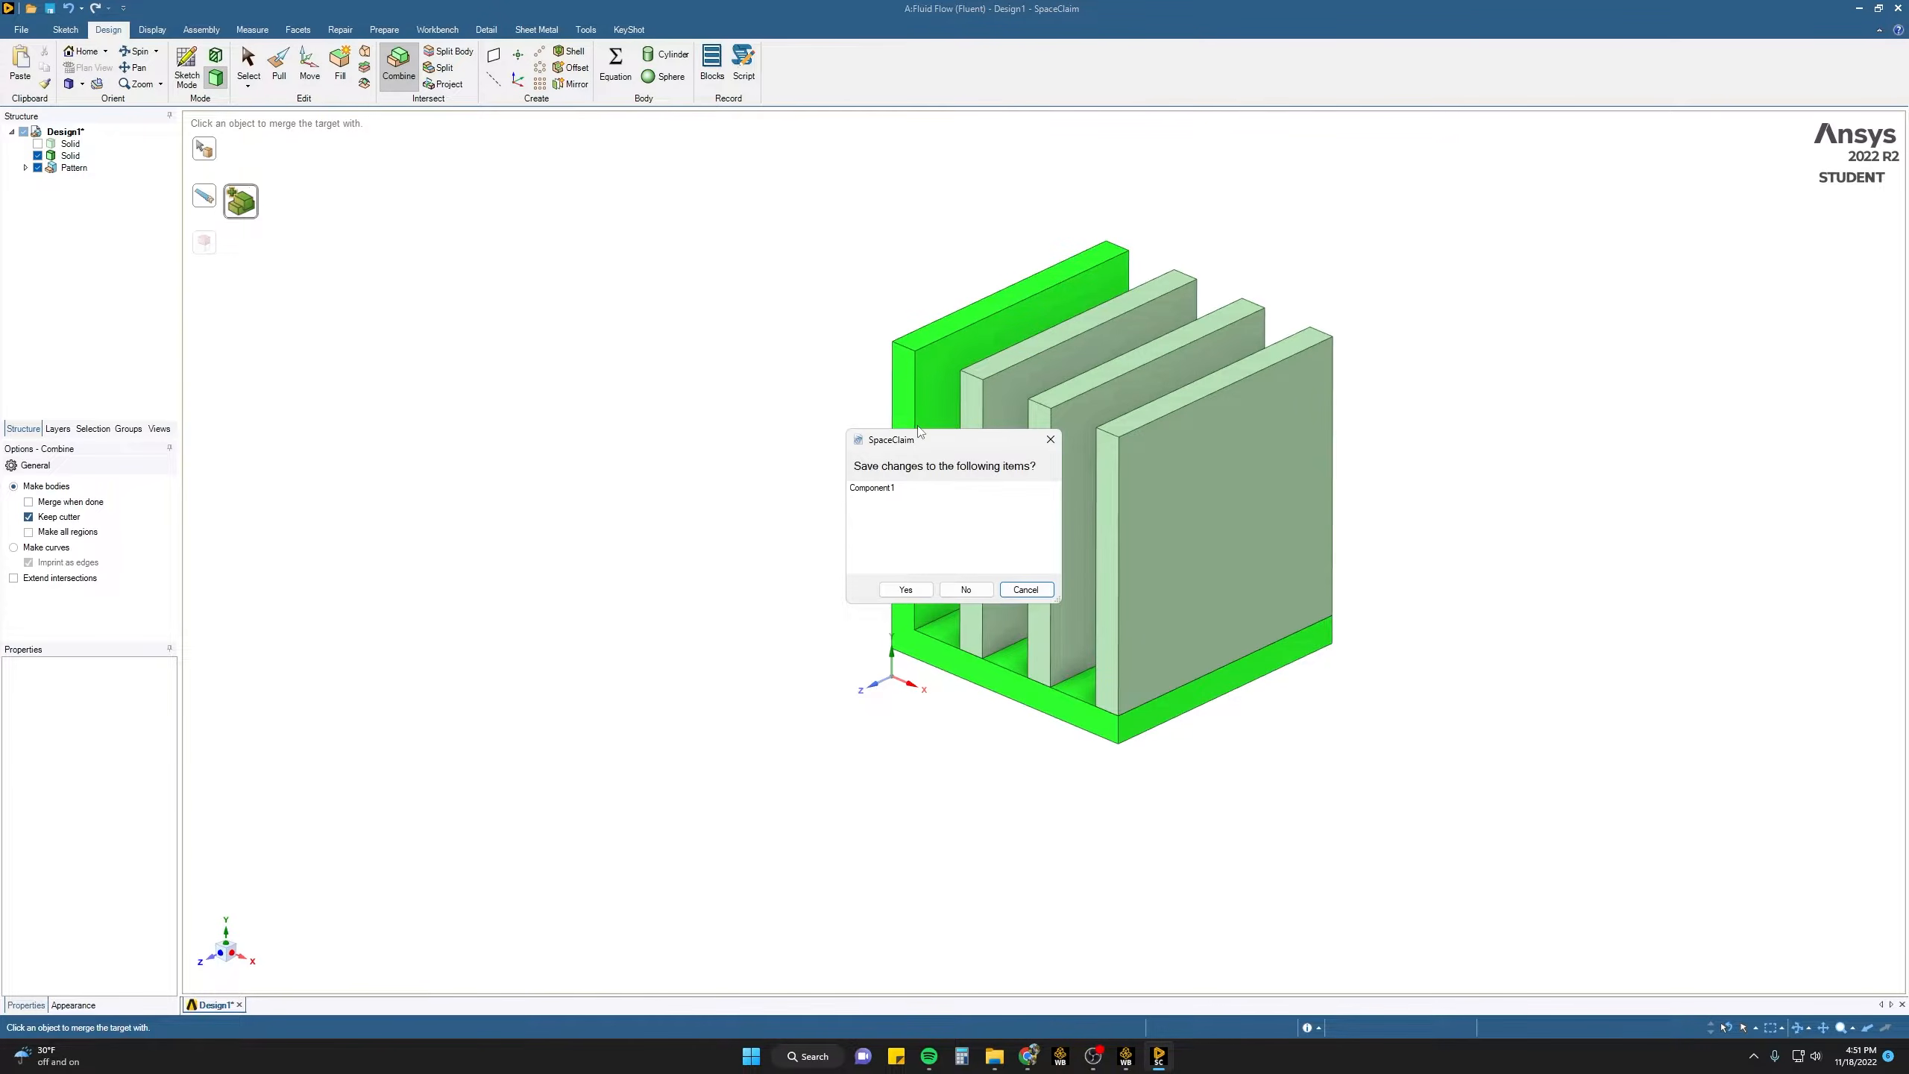
{"action": "left_click", "coordinate": [976, 593]}
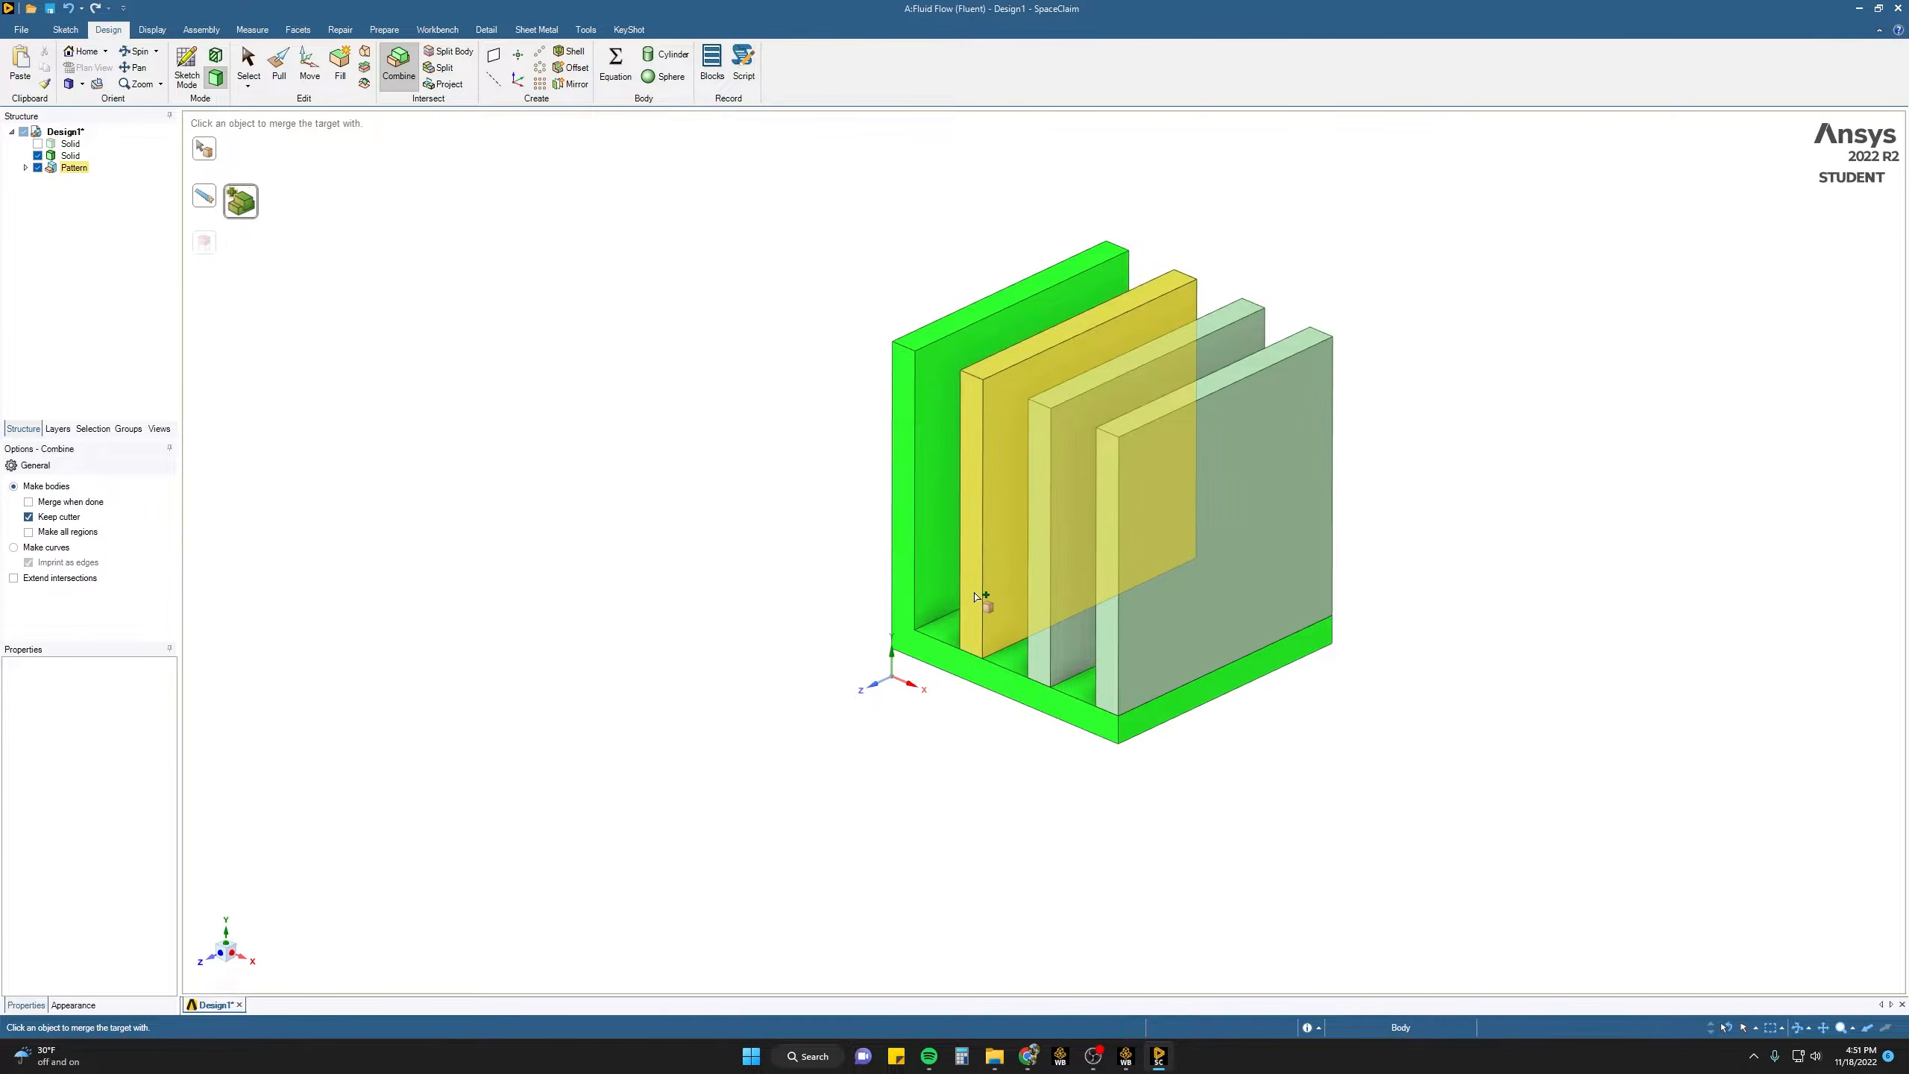
{"action": "left_click", "coordinate": [992, 514]}
{"action": "left_click", "coordinate": [966, 590]}
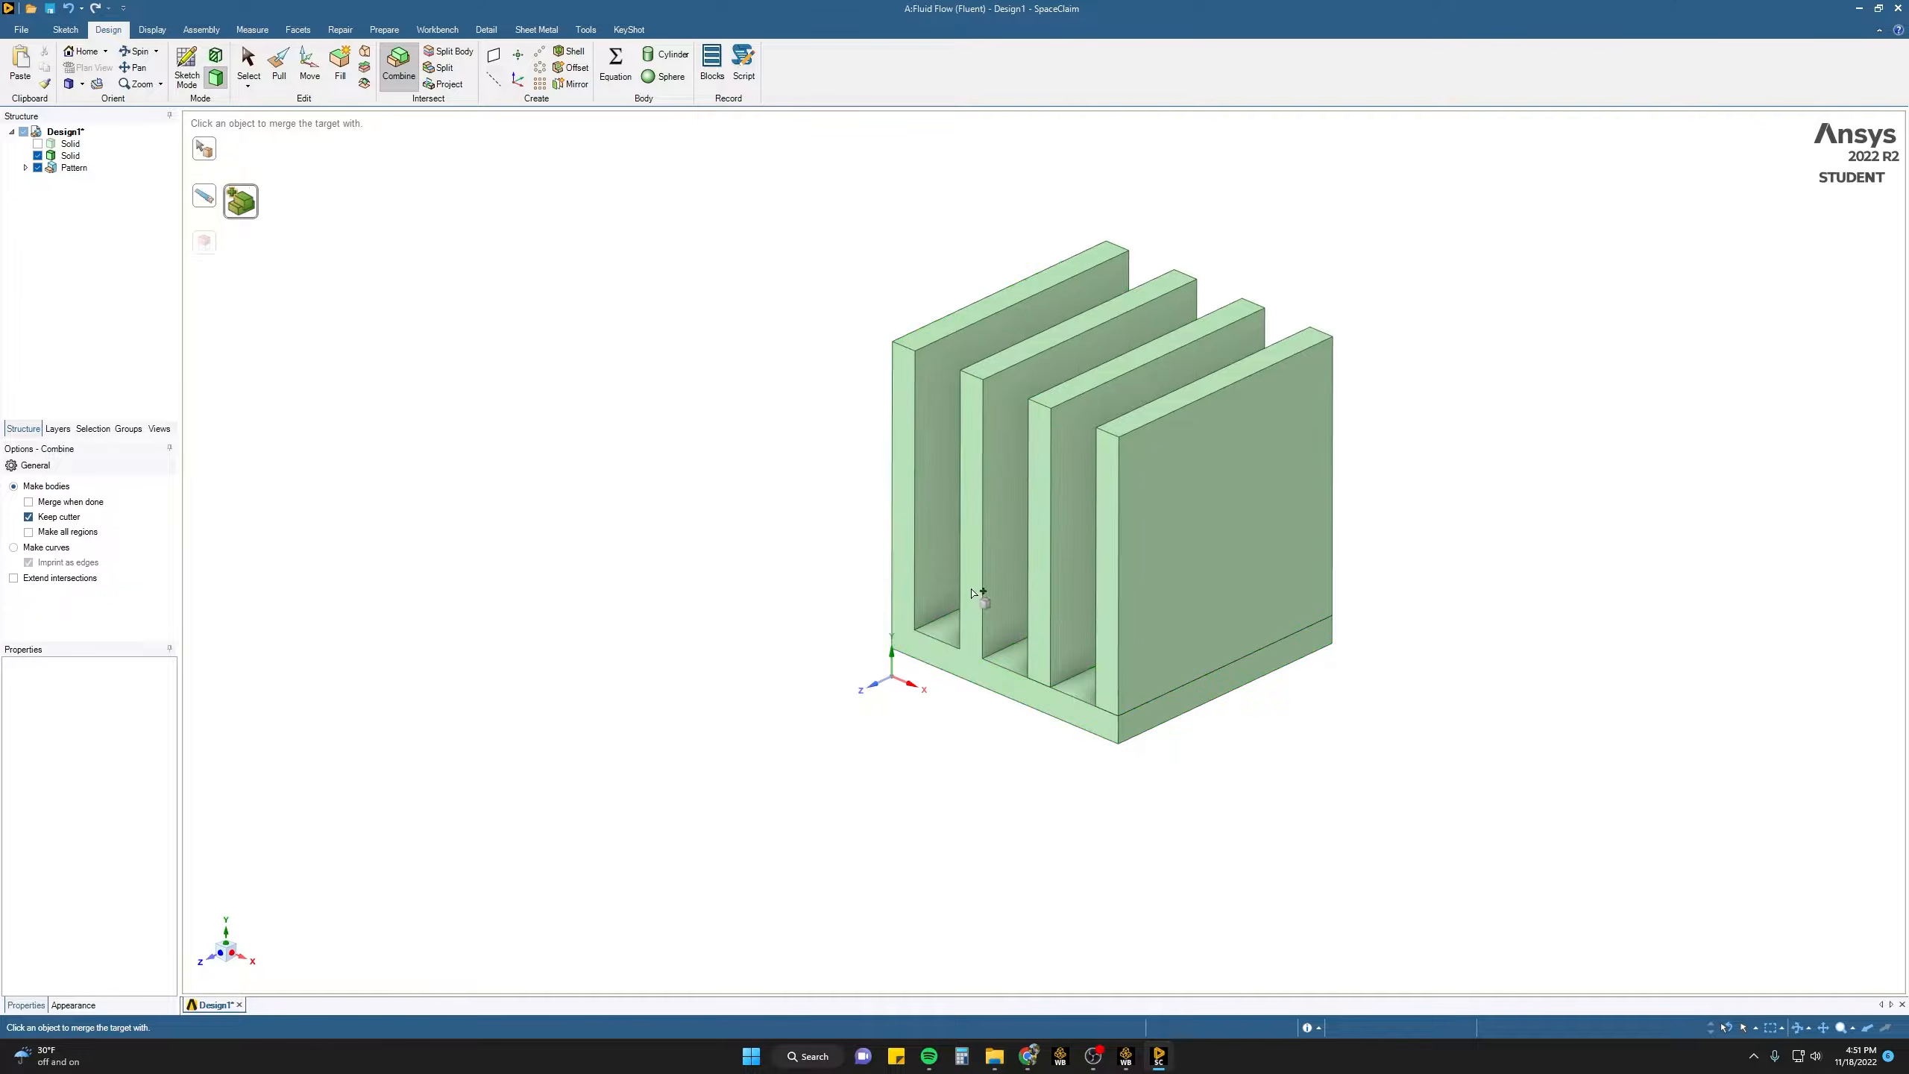
{"action": "left_click", "coordinate": [1052, 534]}
{"action": "left_click", "coordinate": [965, 590]}
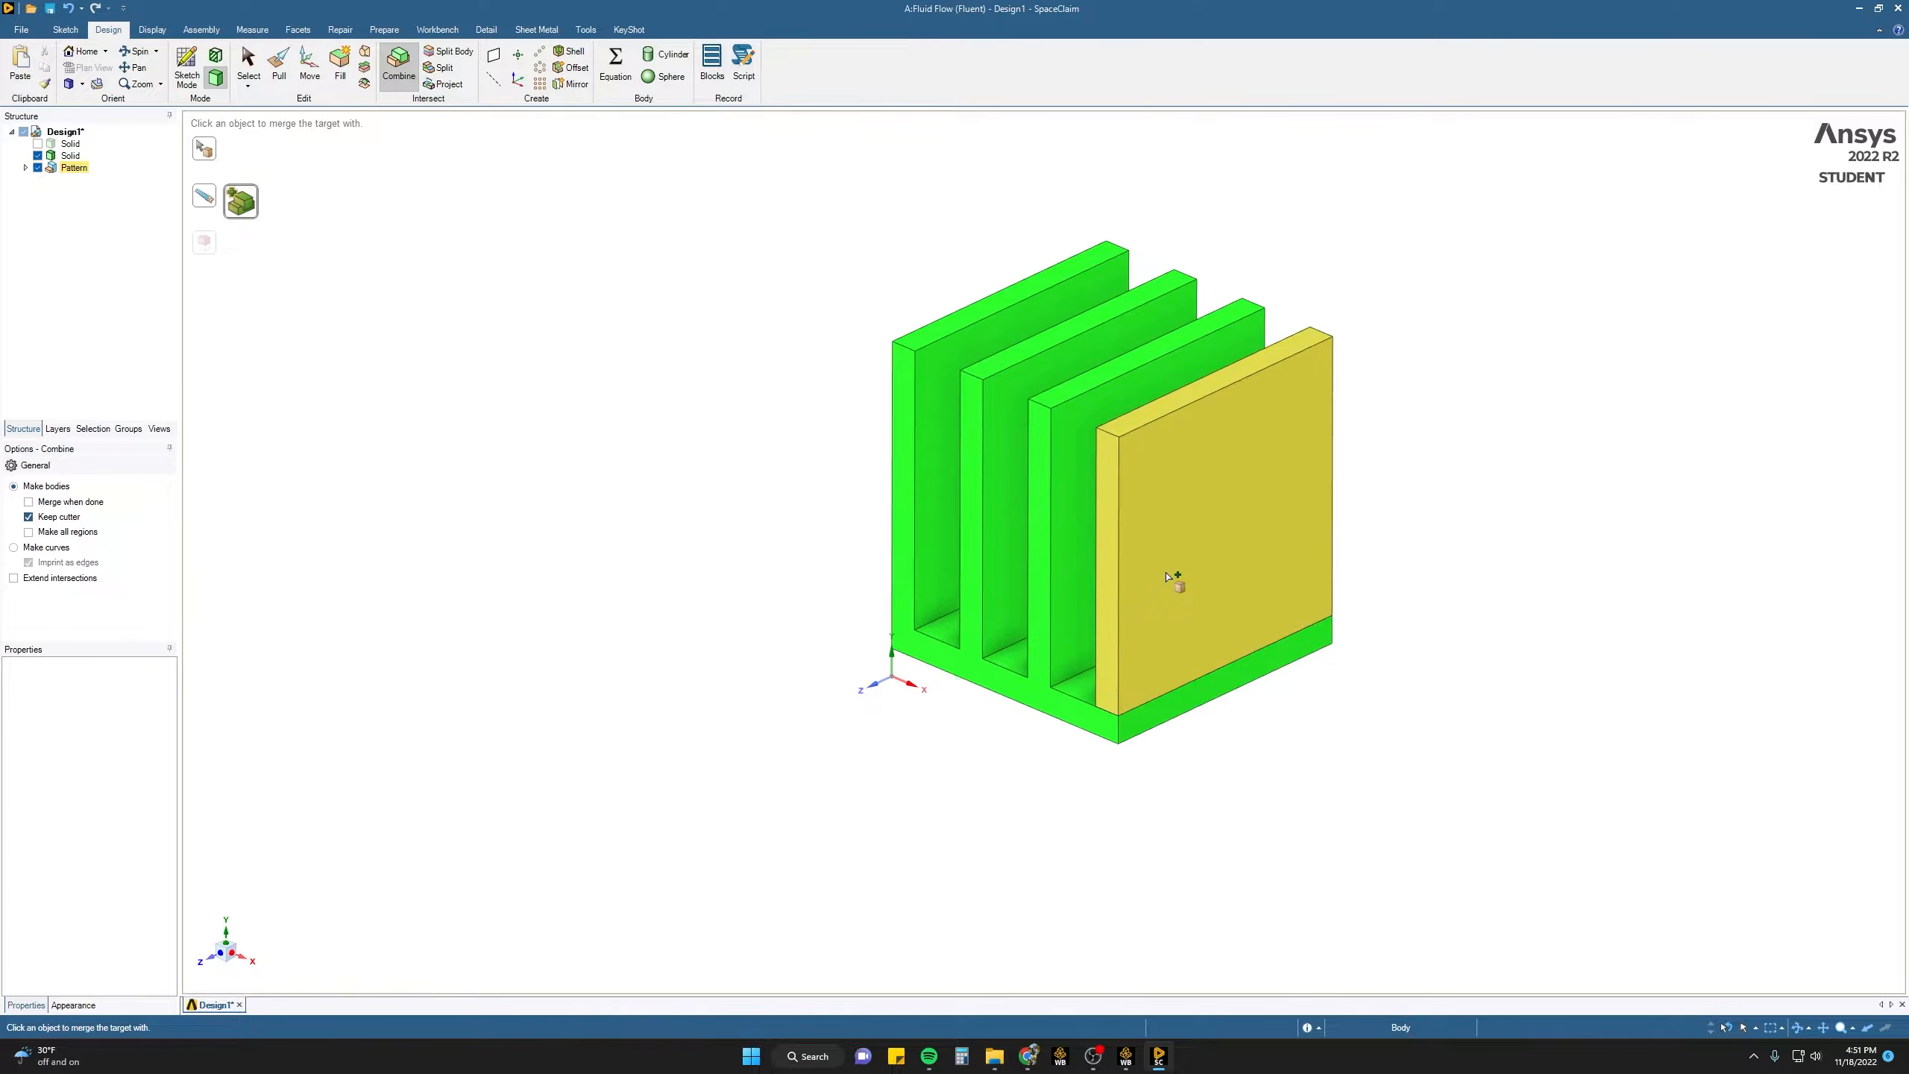
{"action": "left_click", "coordinate": [1175, 575]}
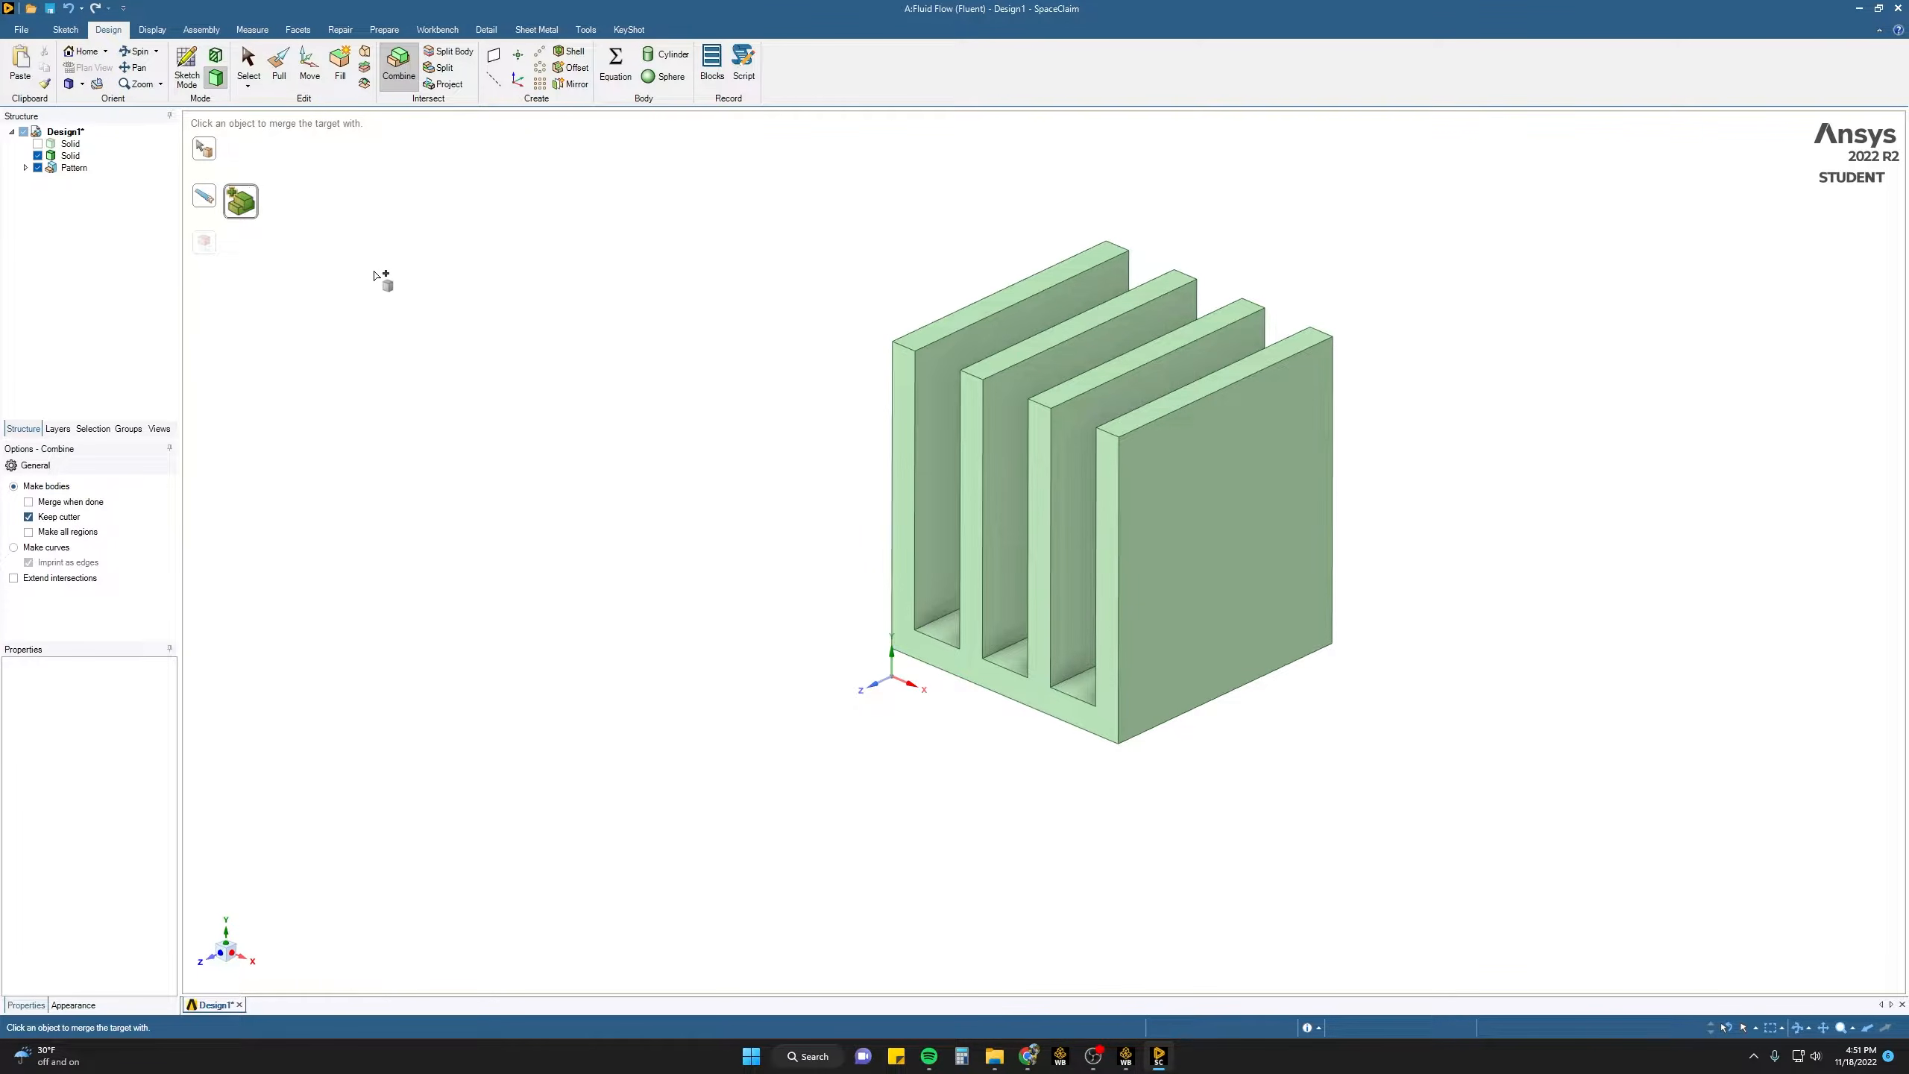
{"action": "key", "text": "Escape"}
- Delete the leftover Pattern entry with its component from the structure tree
{"action": "left_click", "coordinate": [26, 168]}
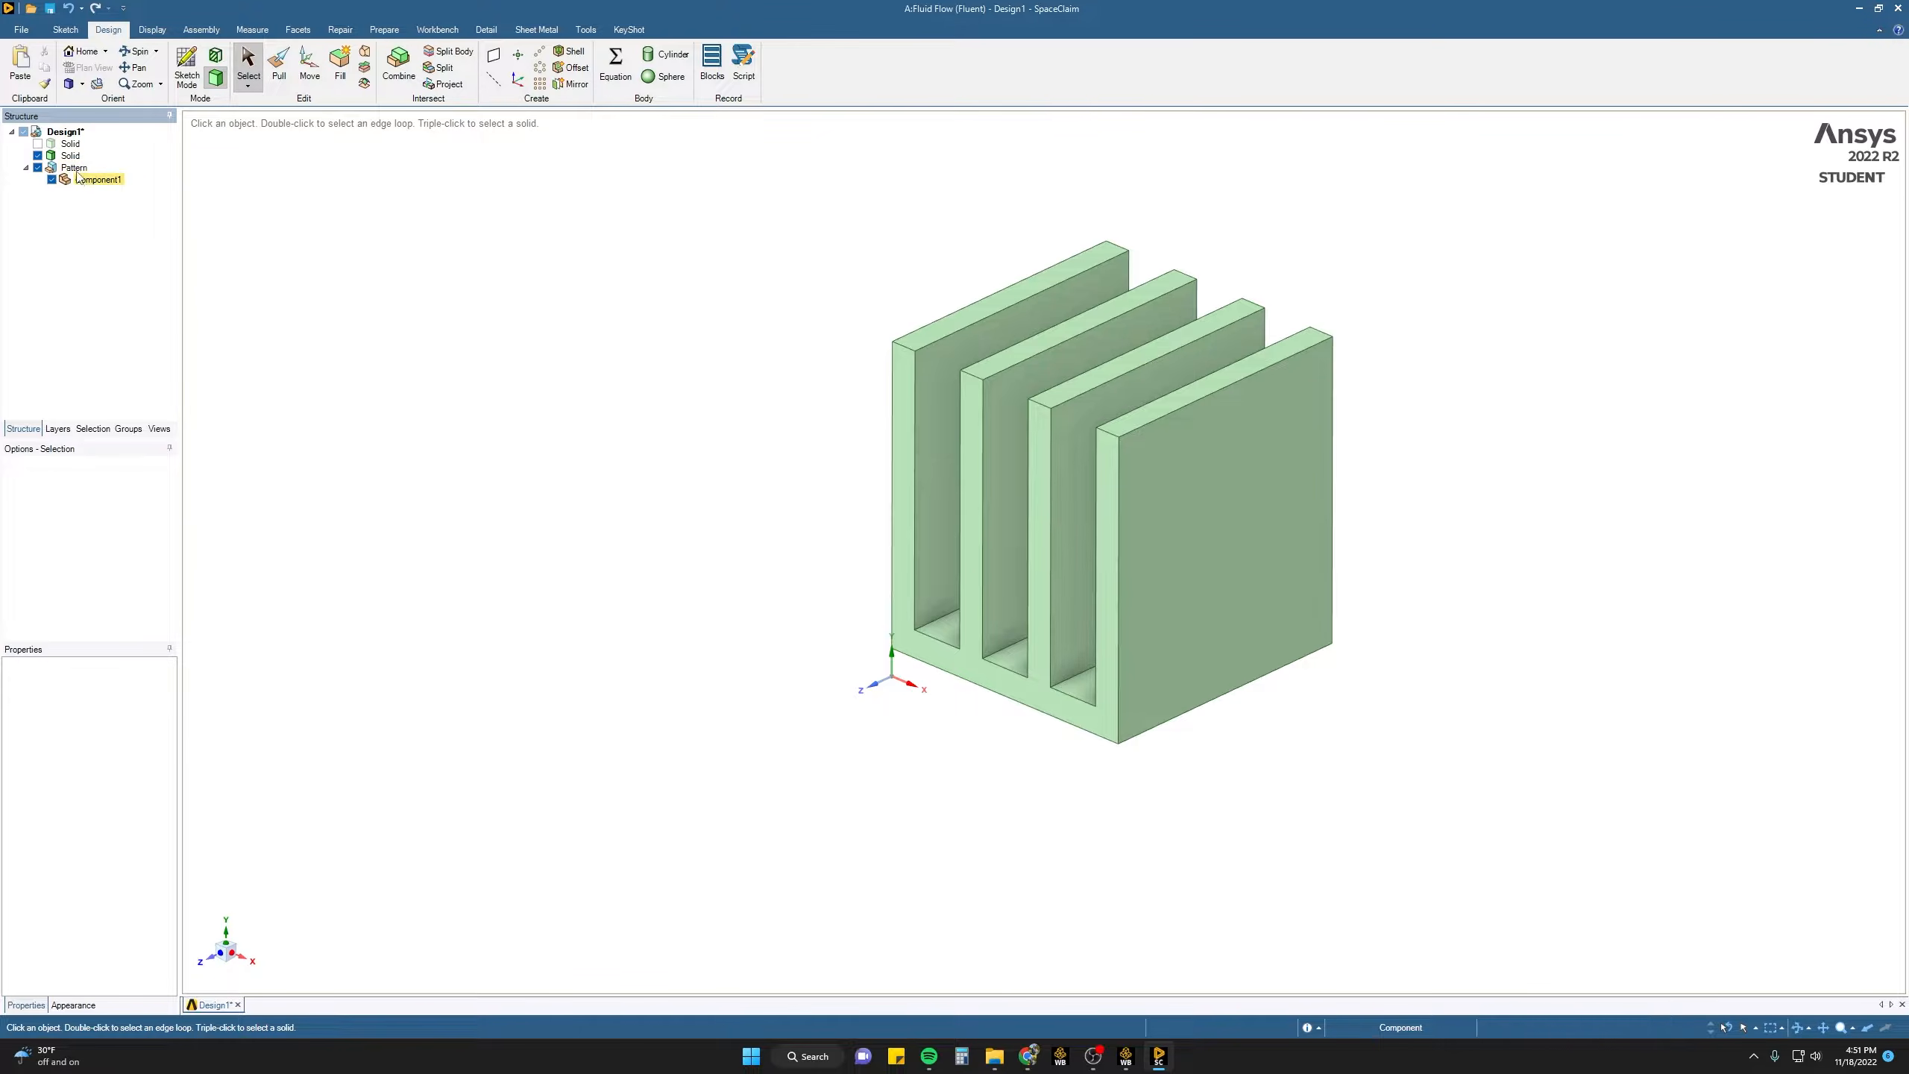
{"action": "left_click", "coordinate": [75, 169]}
{"action": "key", "text": "Delete"}
{"action": "left_click", "coordinate": [256, 297]}
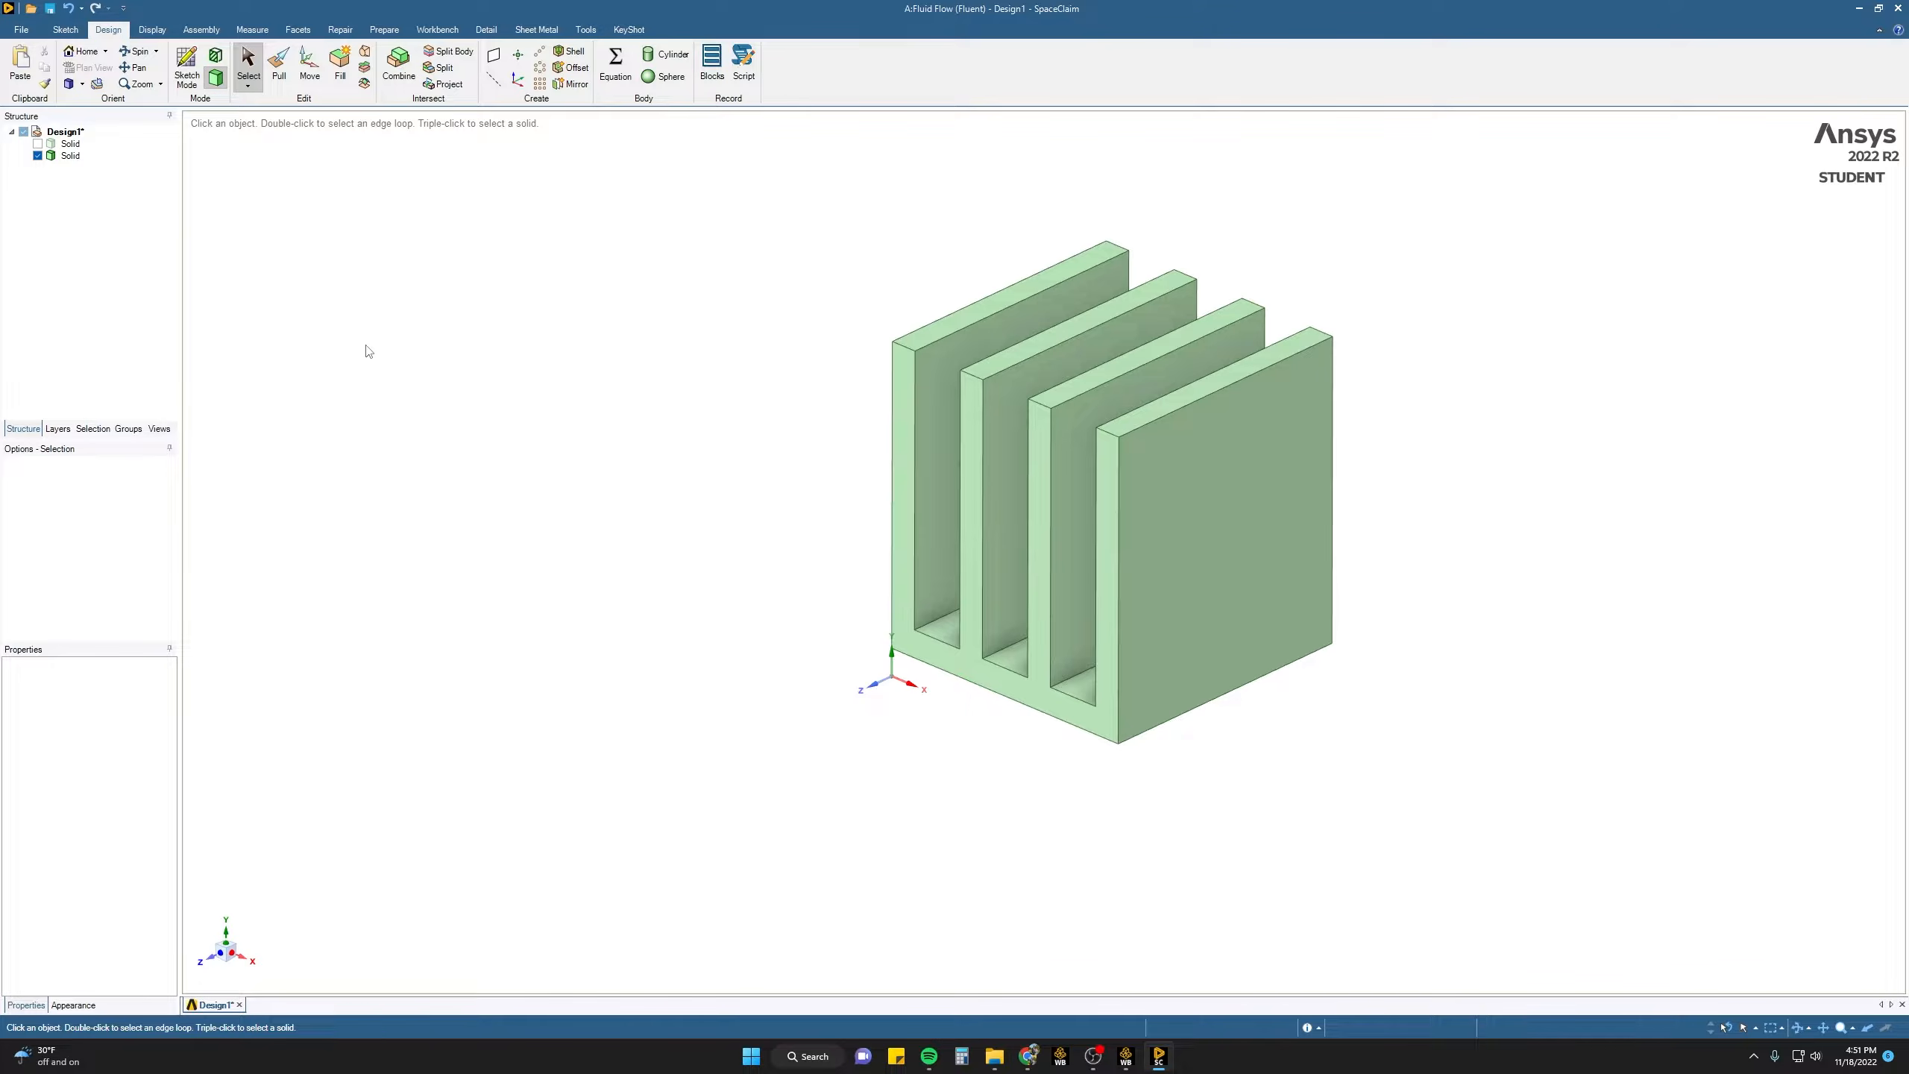
- Show the hidden base plate beneath the finned solid again
{"action": "left_click", "coordinate": [37, 143]}
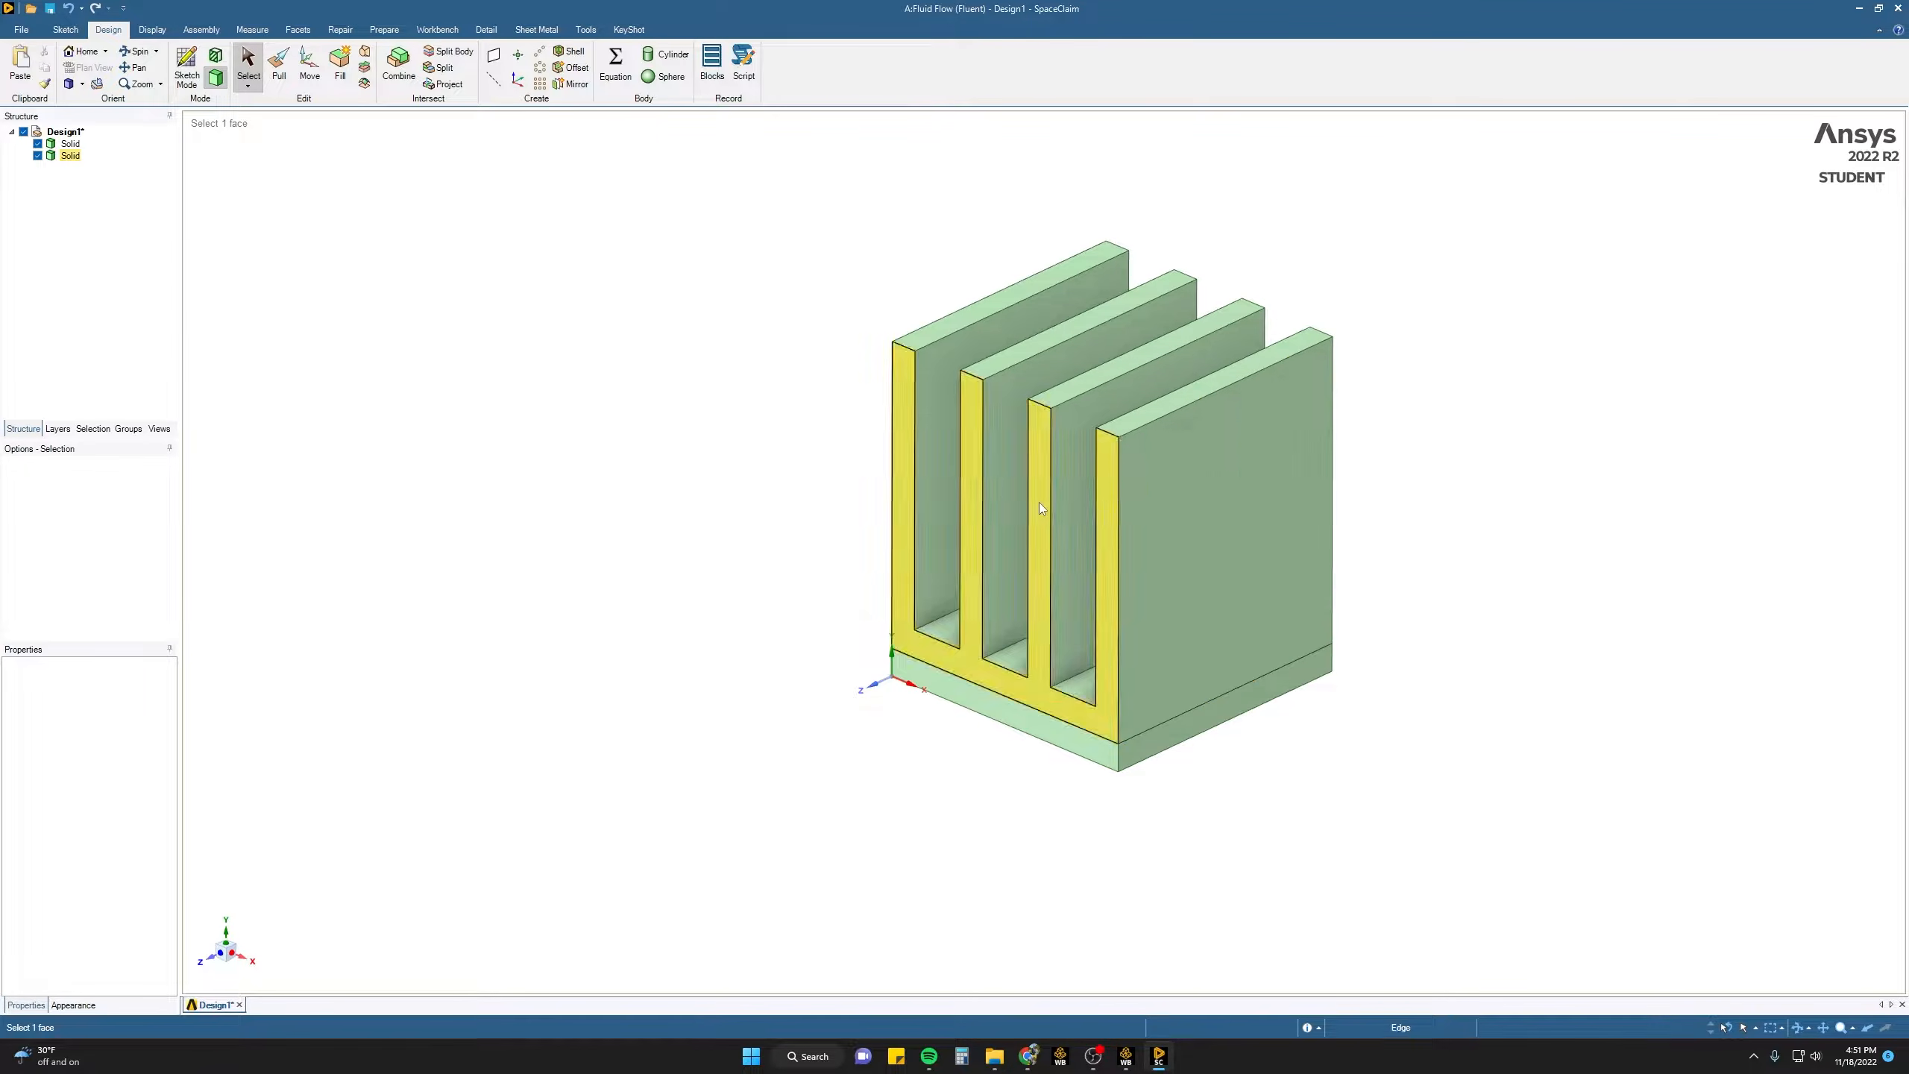
{"action": "scroll", "coordinate": [1096, 738], "scroll_direction": "down", "scroll_amount": 3}
{"action": "middle_click_drag", "start_coordinate": [1101, 741], "coordinate": [1091, 741]}
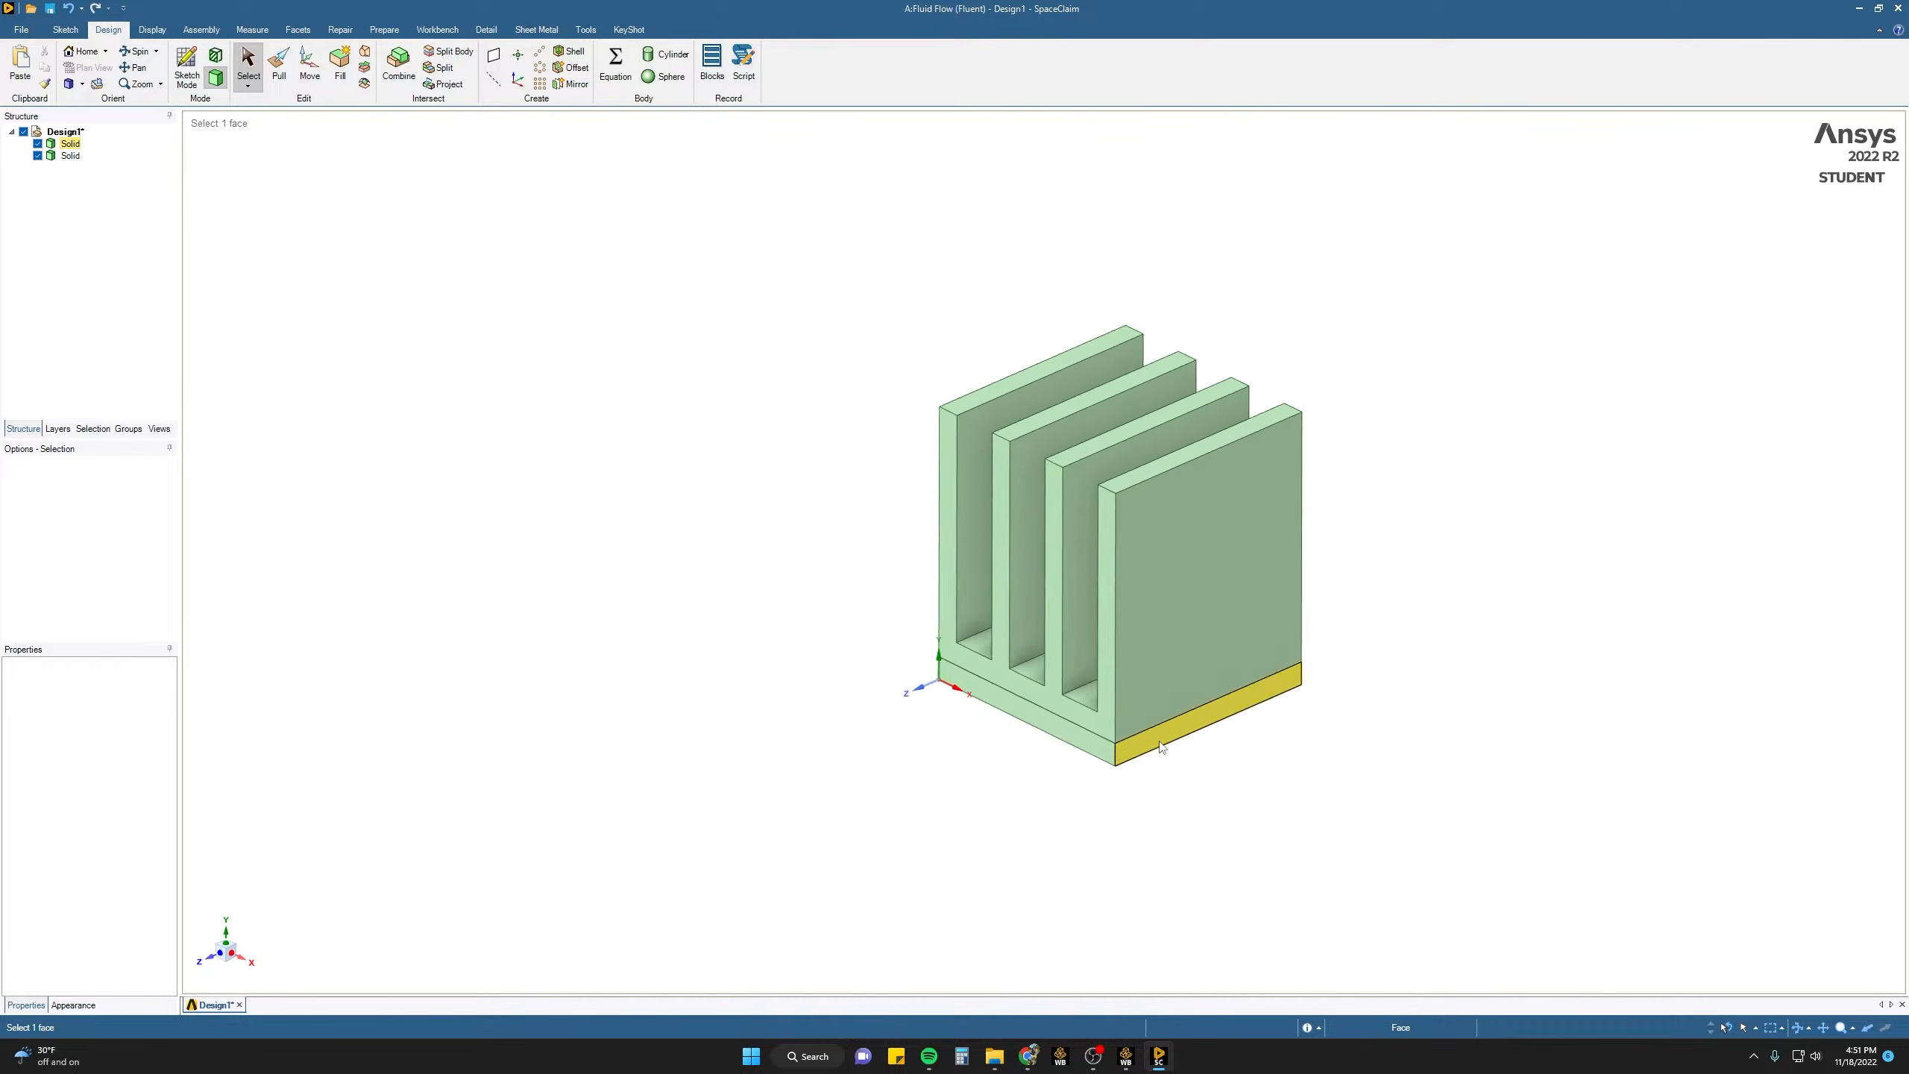
- Change the colour of the entire finned solid to white
{"action": "left_click", "coordinate": [1171, 574]}
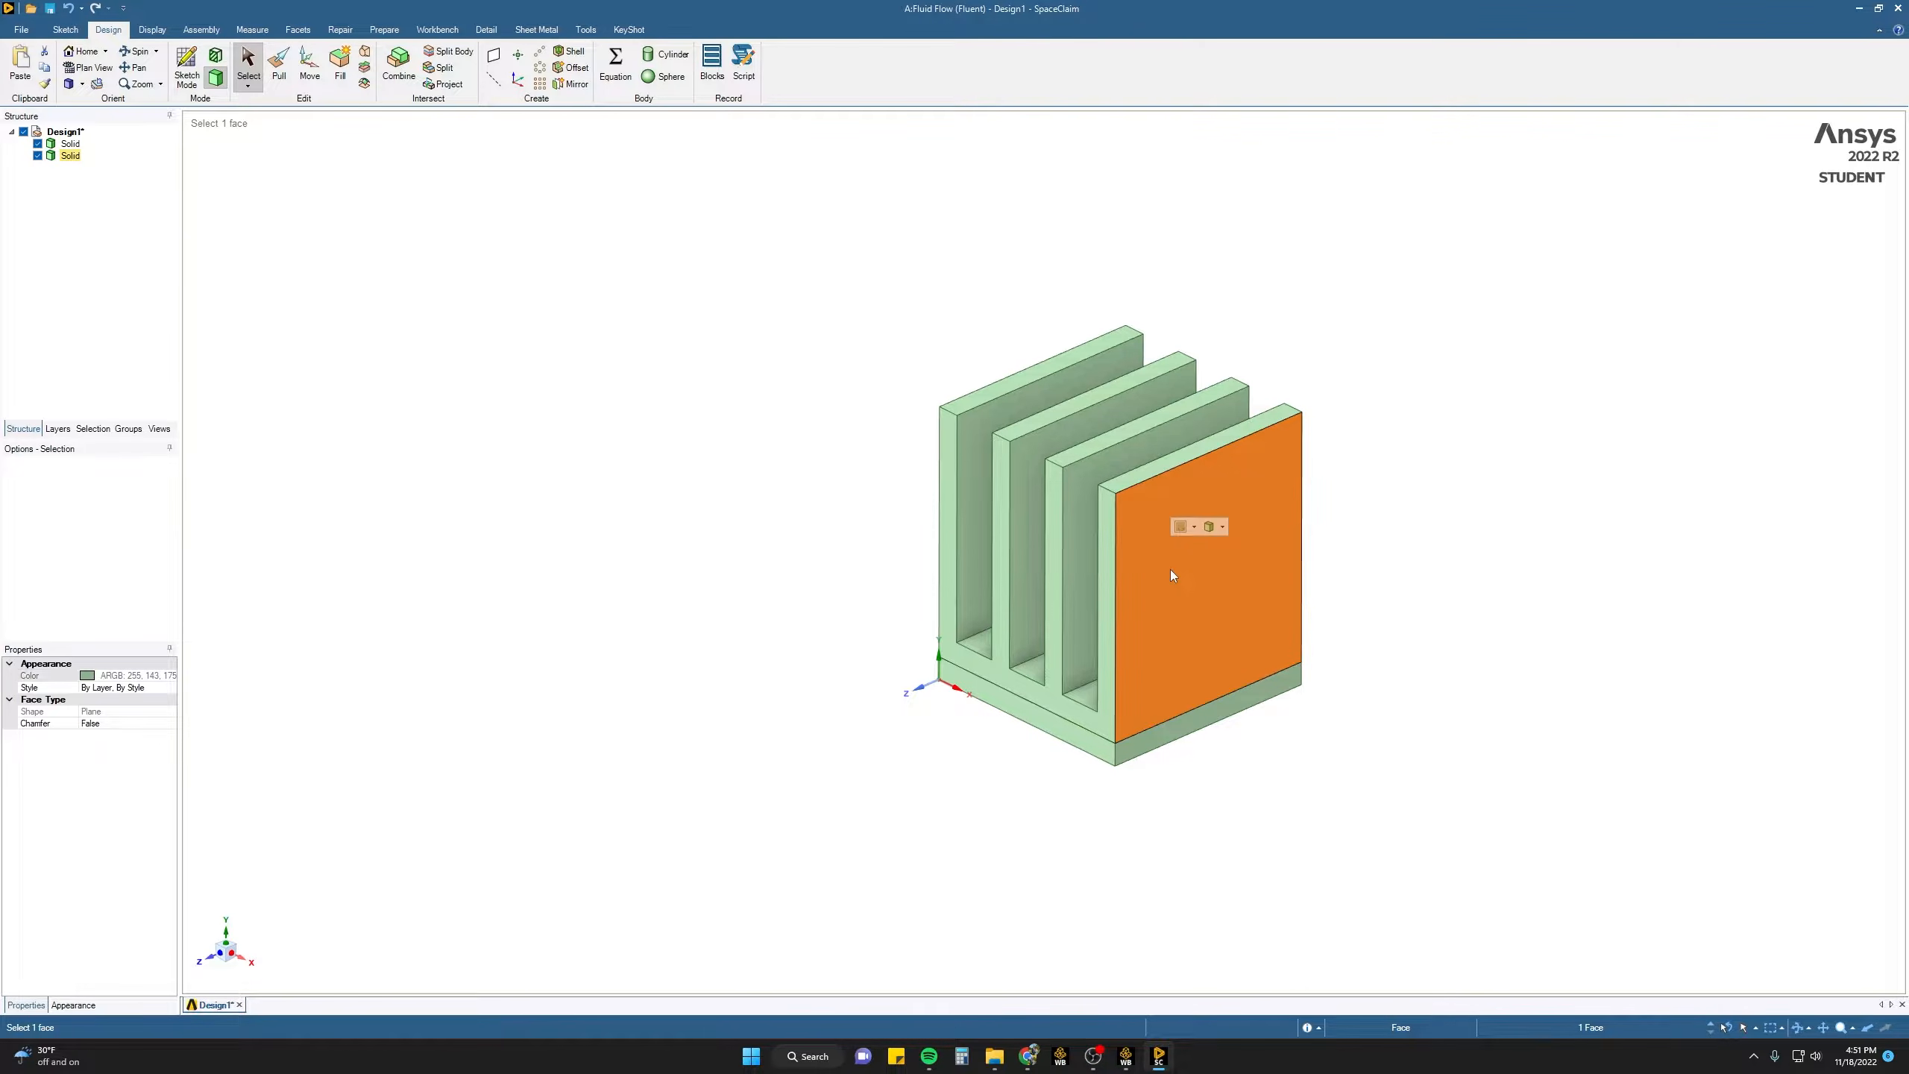
{"action": "triple_click", "coordinate": [1171, 570]}
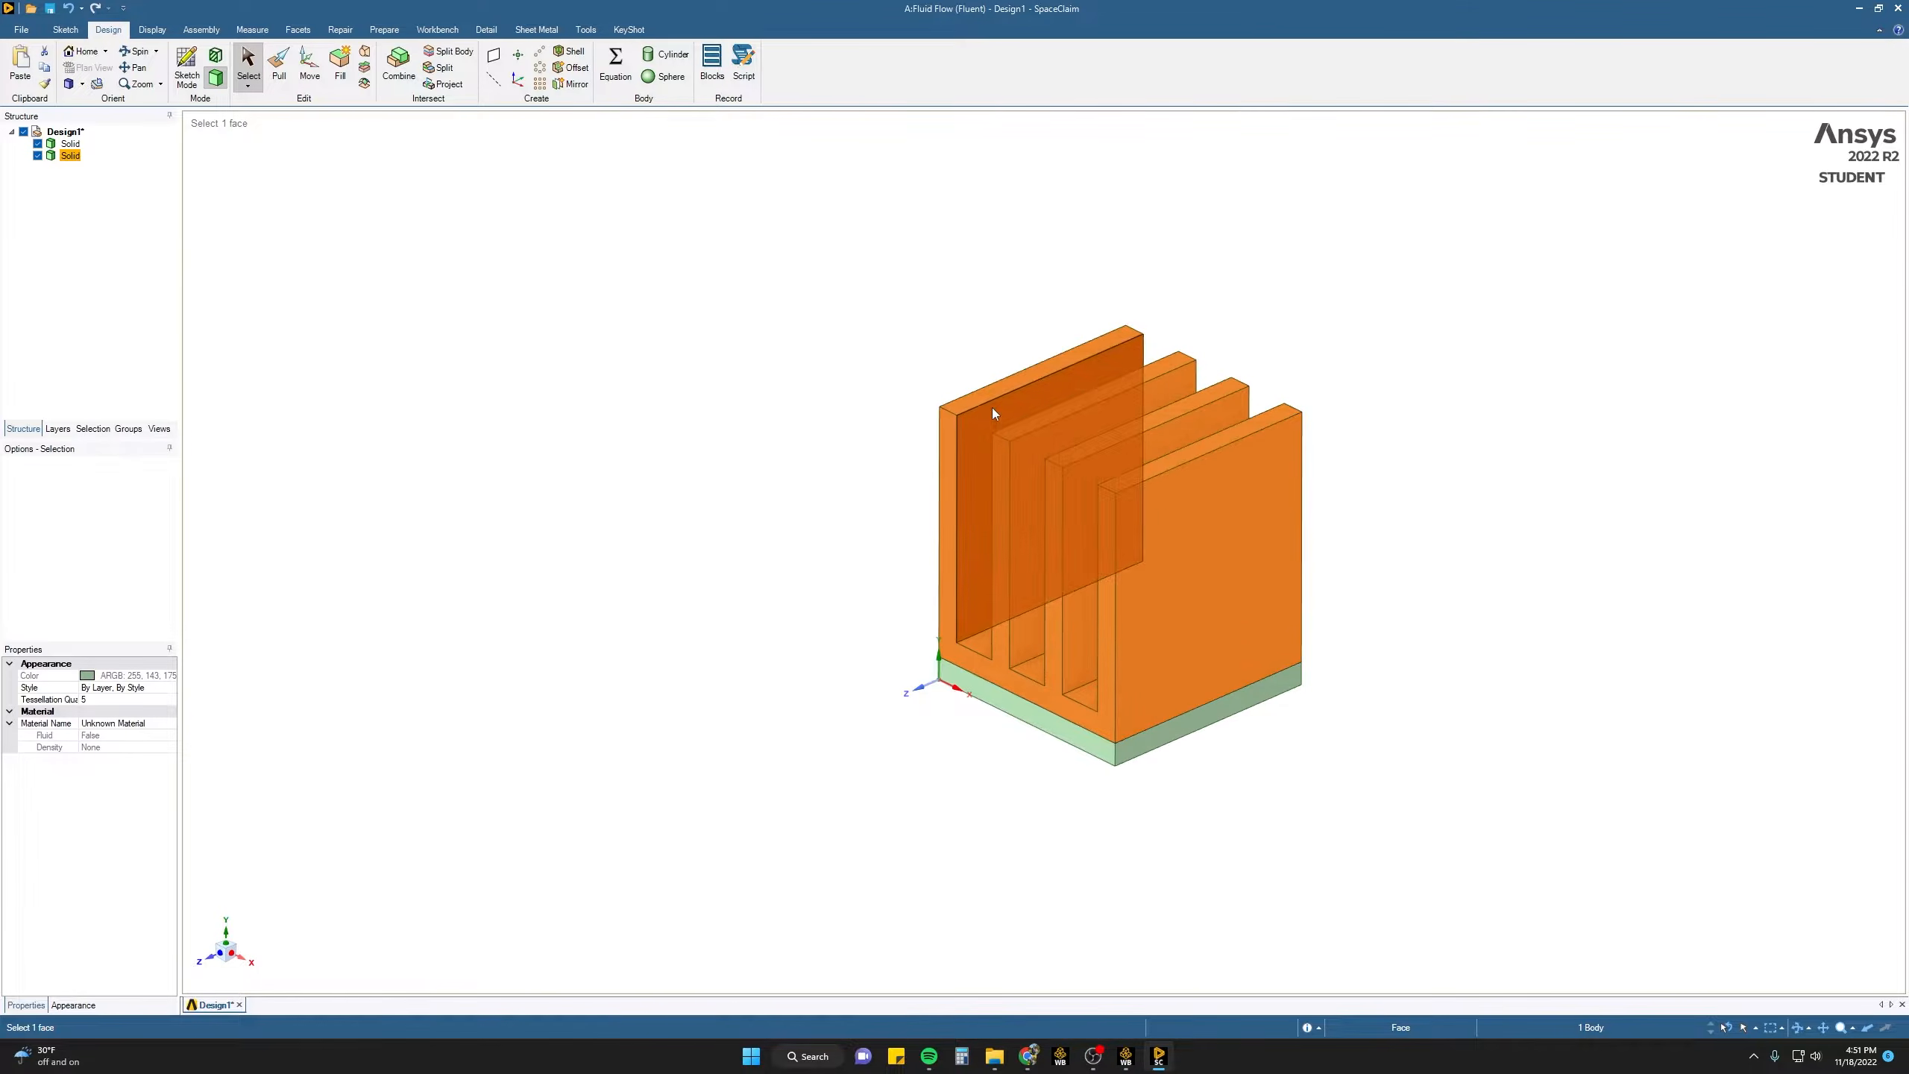
{"action": "right_click", "coordinate": [1189, 531]}
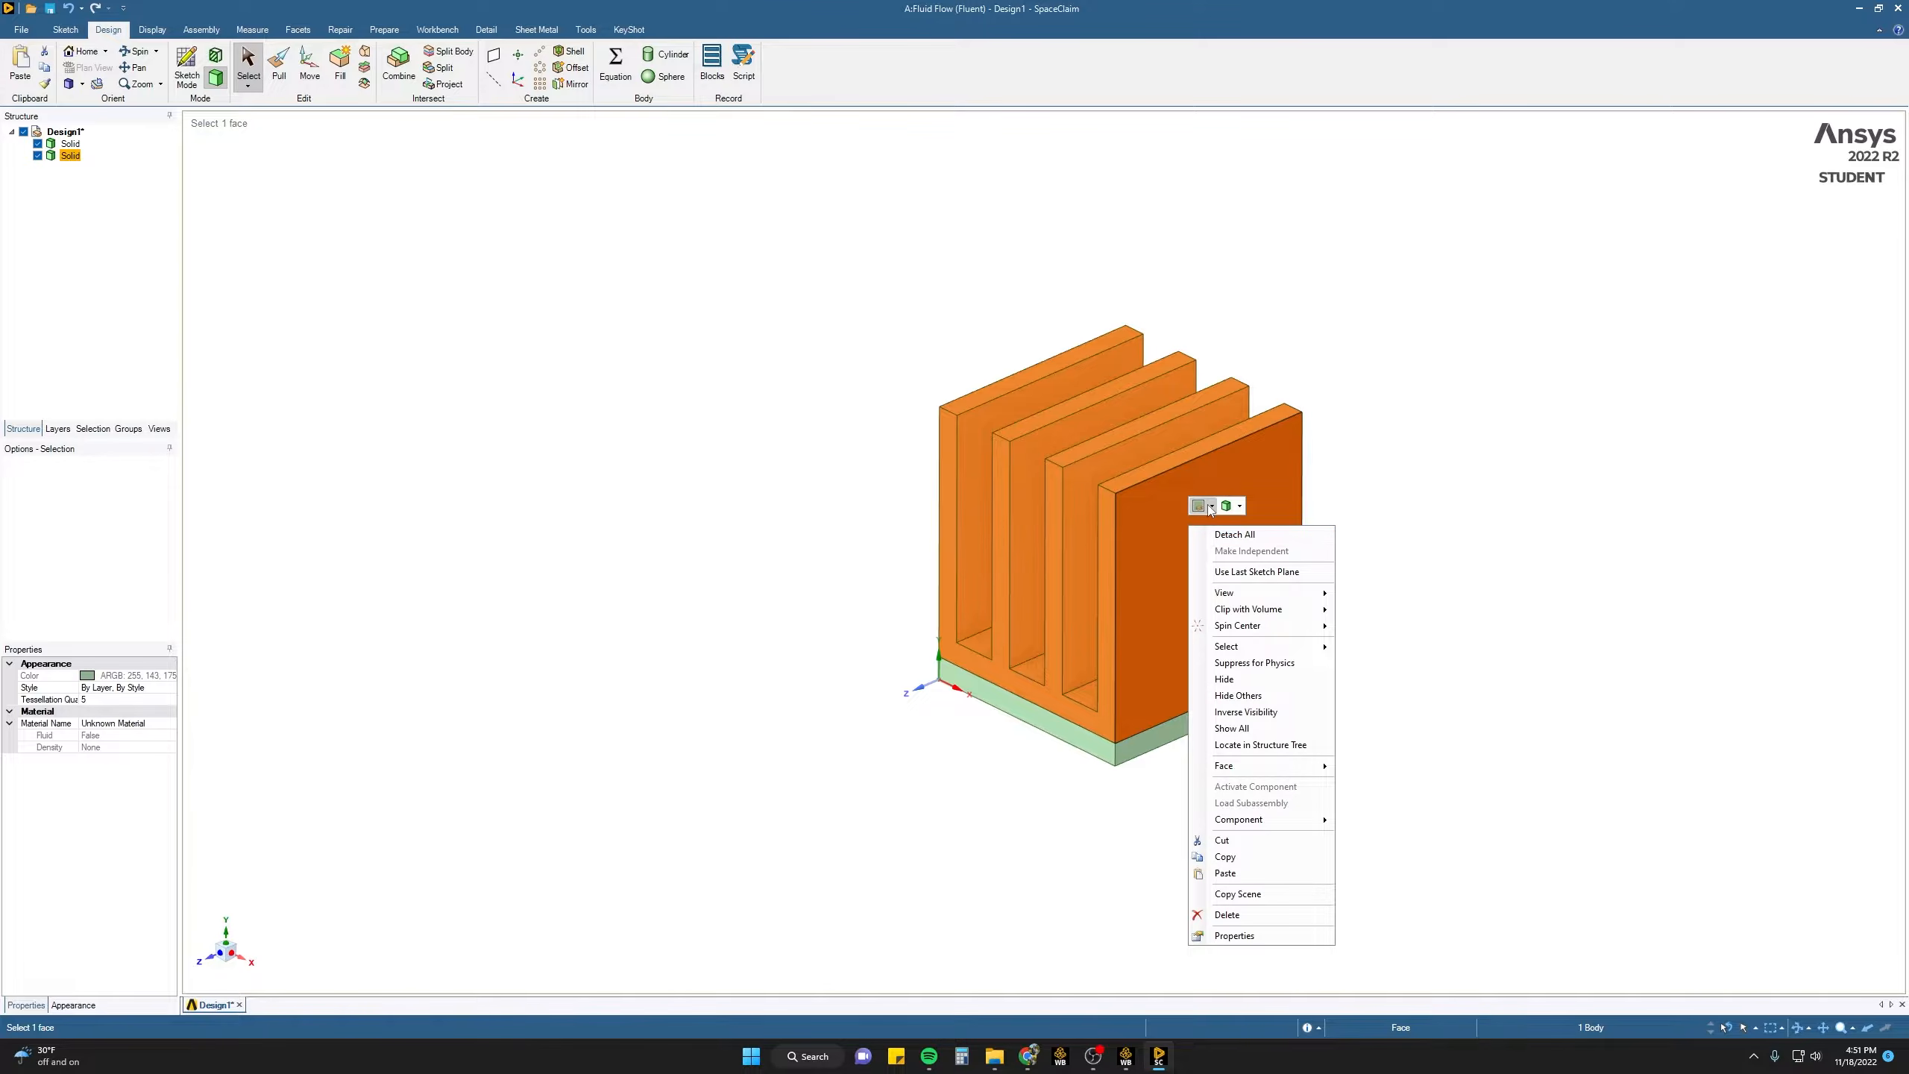
{"action": "left_click", "coordinate": [1212, 505]}
{"action": "left_click", "coordinate": [1303, 745]}
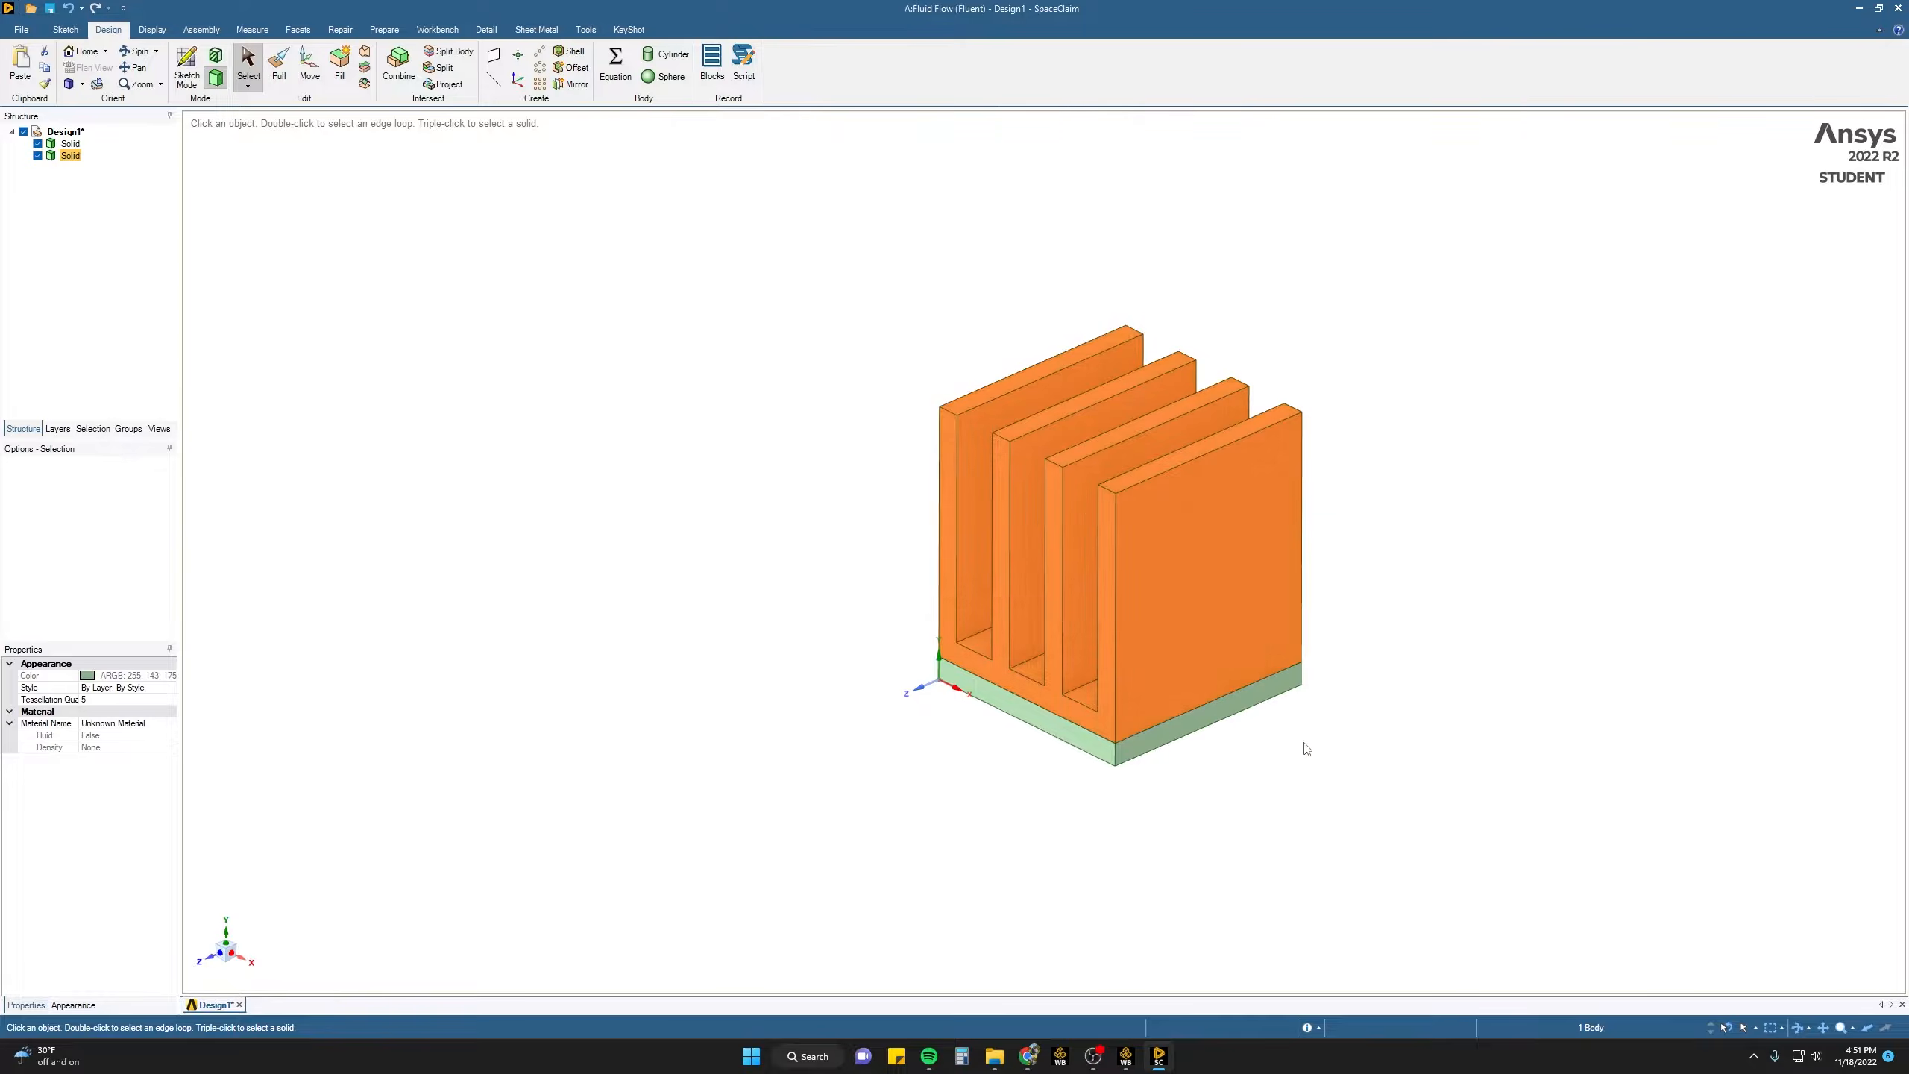
{"action": "left_click", "coordinate": [1278, 799]}
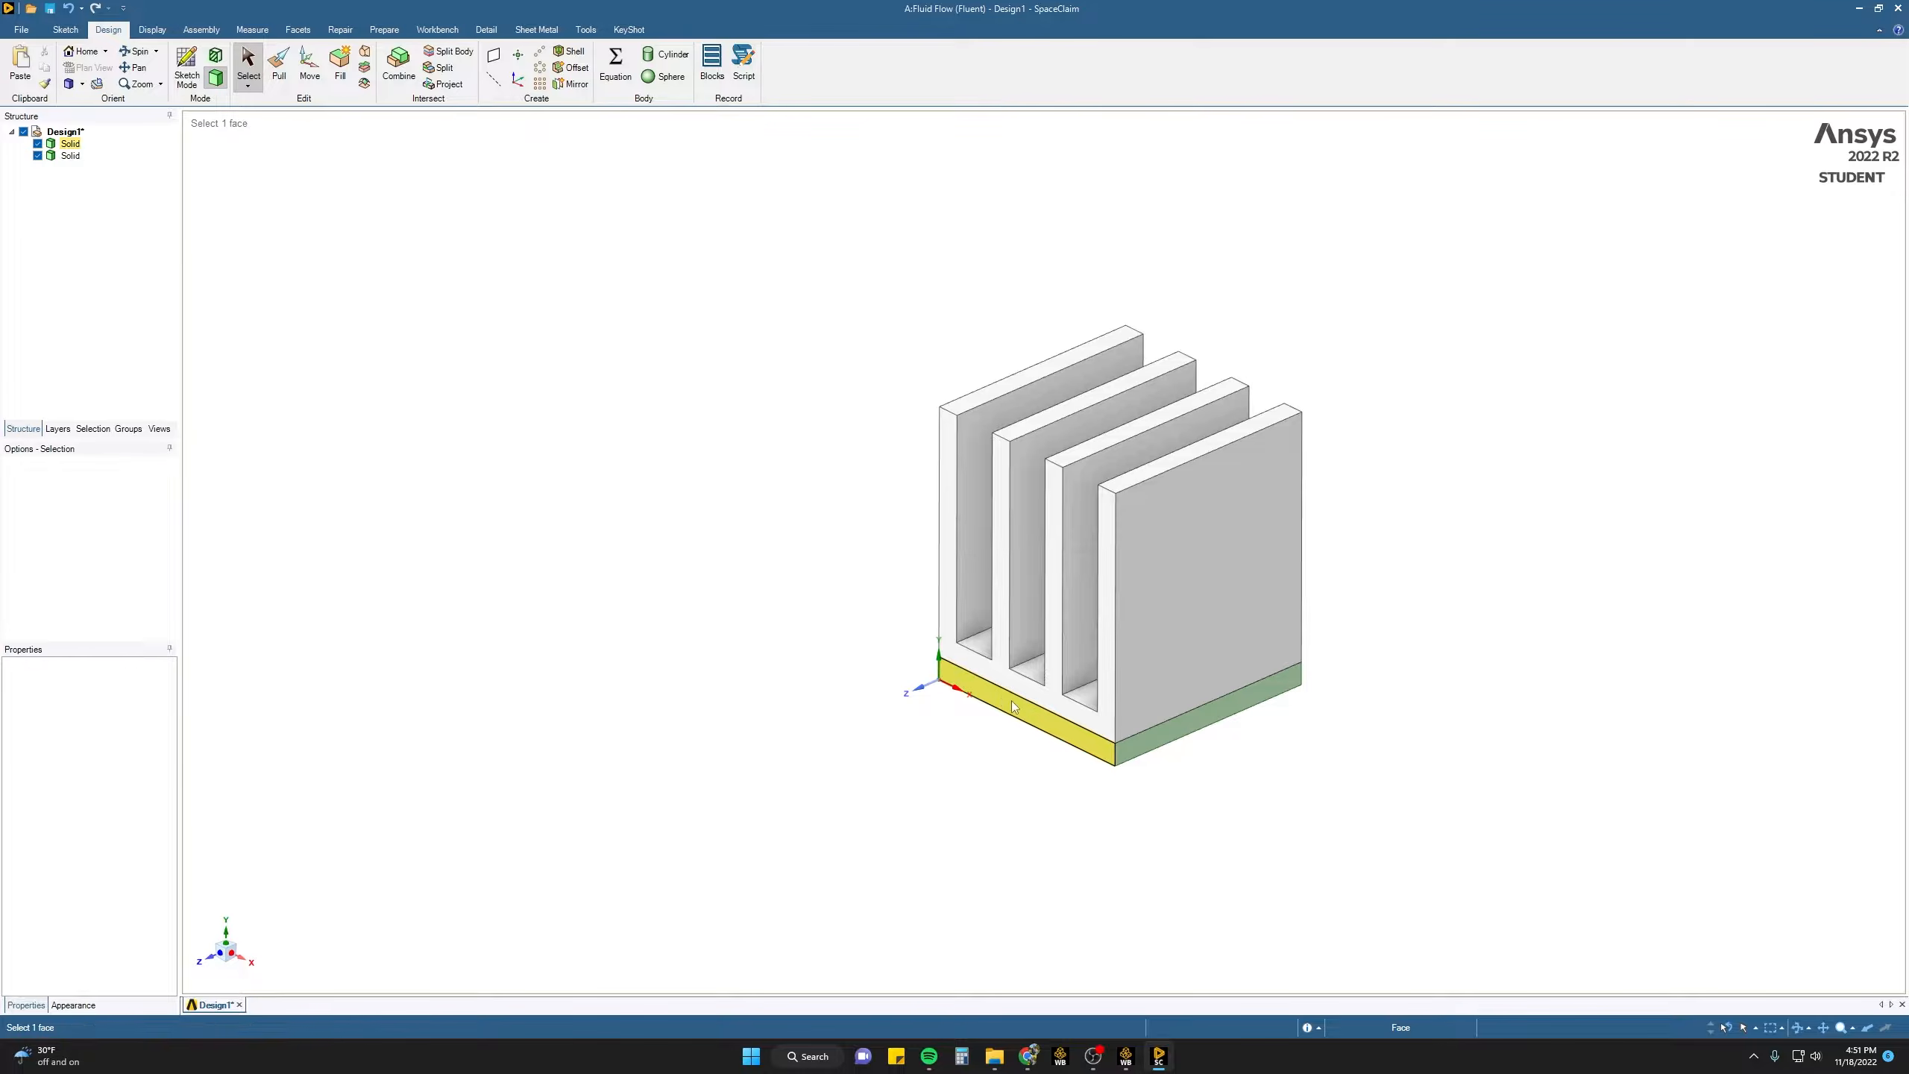
{"action": "scroll", "coordinate": [1269, 786], "scroll_direction": "down", "scroll_amount": 3}
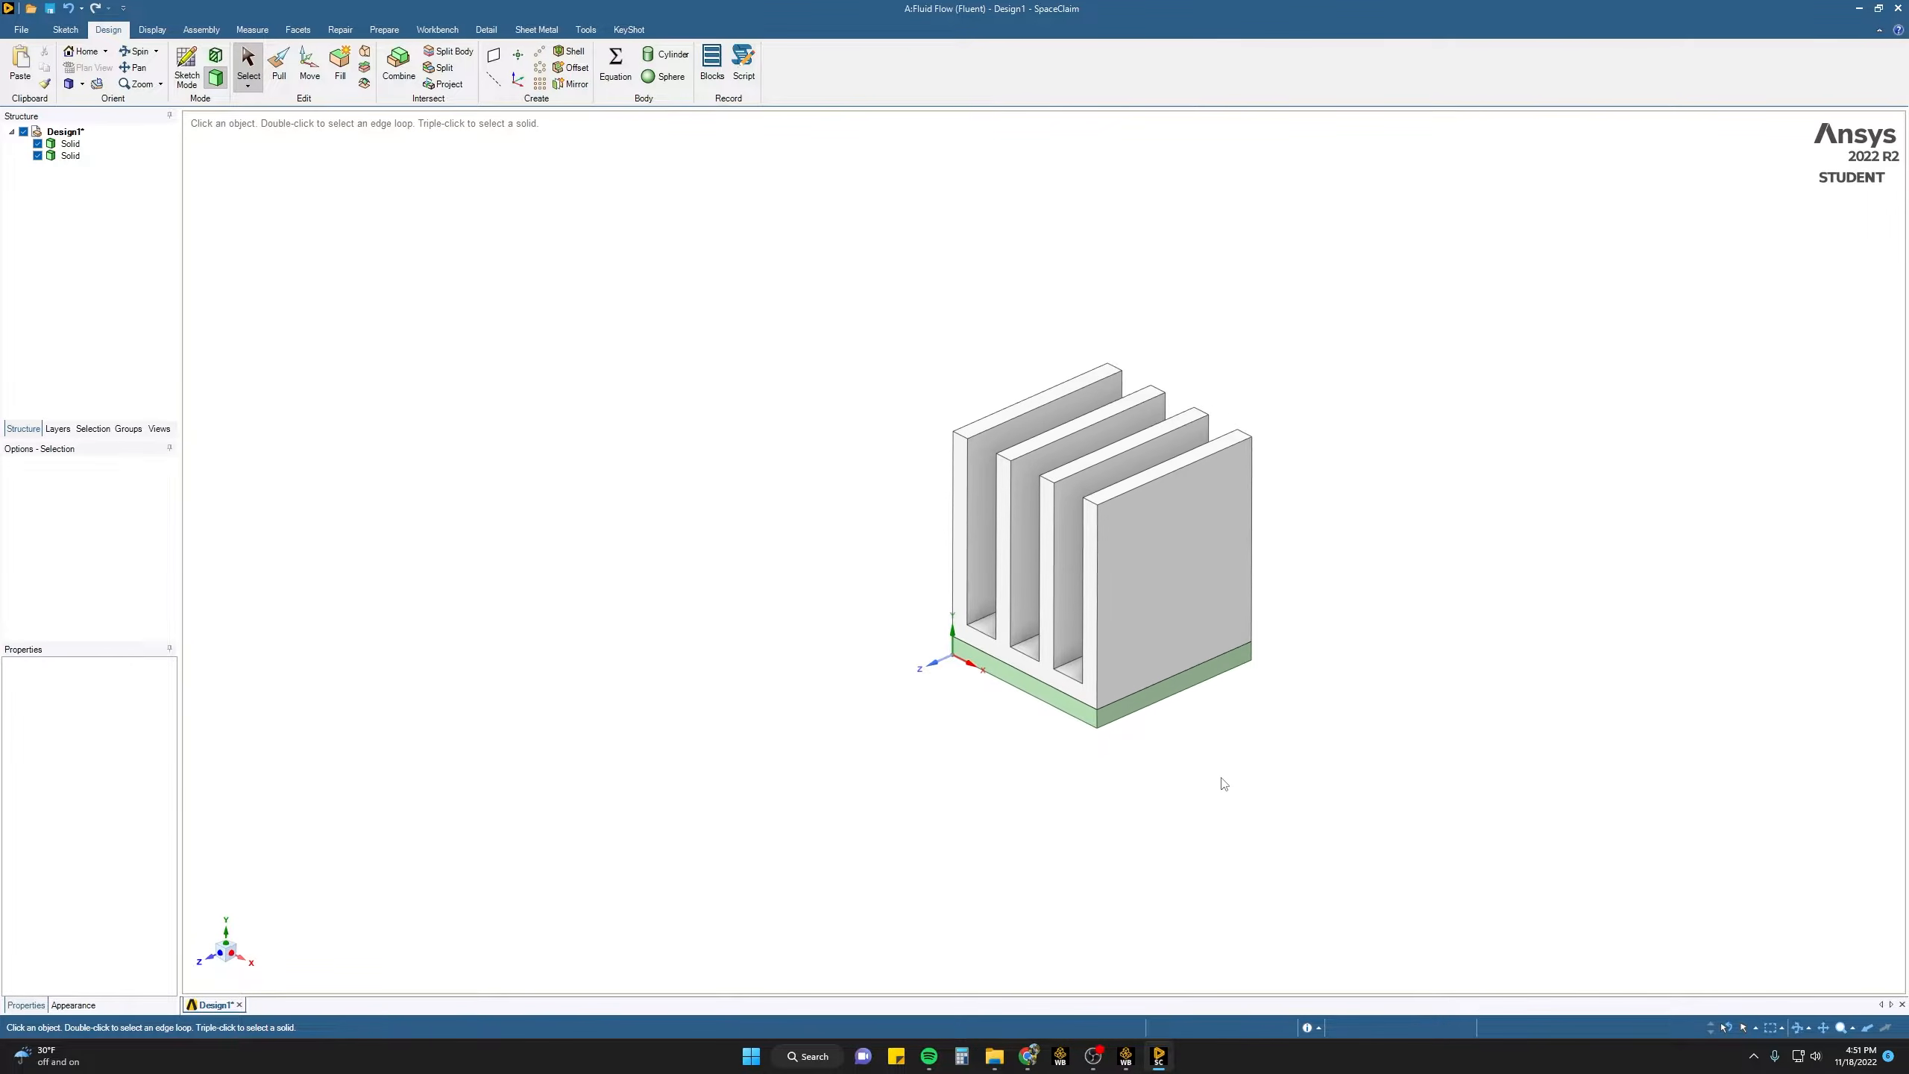
{"action": "left_click", "coordinate": [1031, 686]}
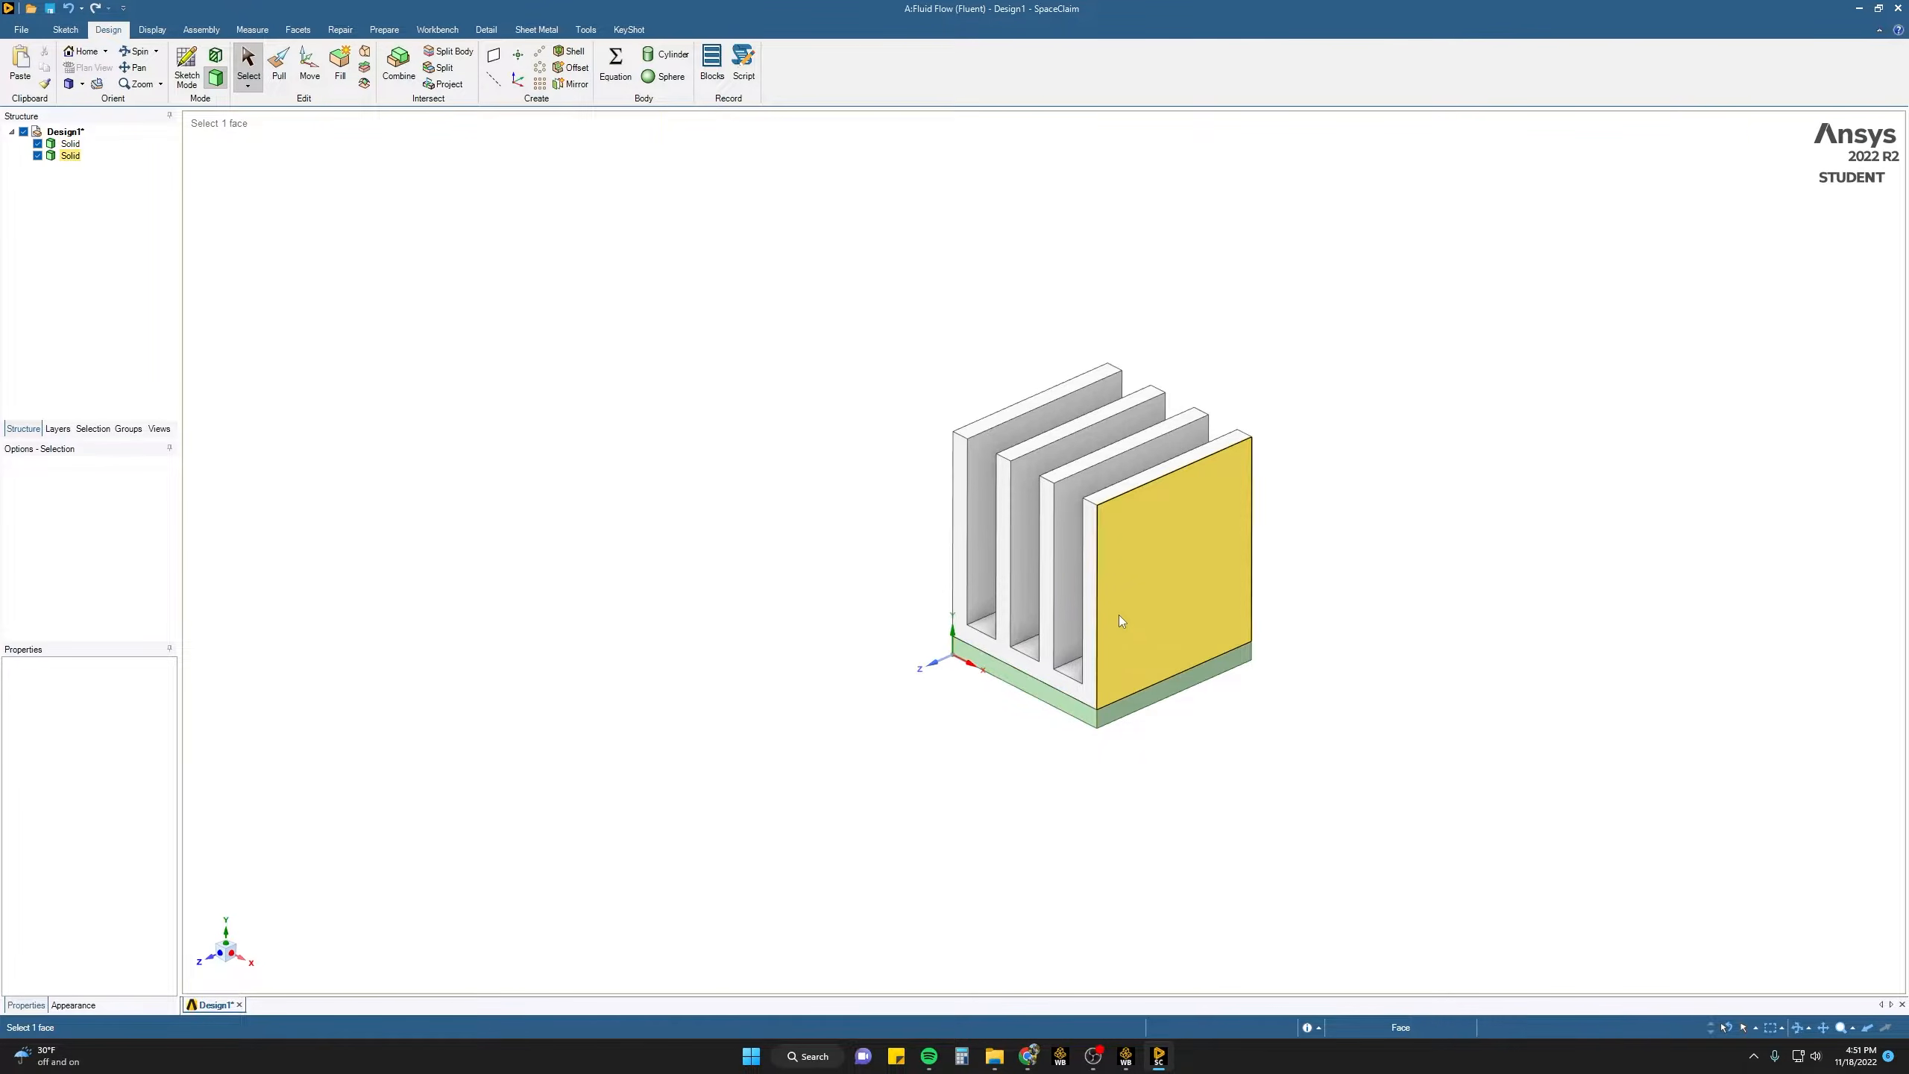
{"action": "scroll", "coordinate": [846, 649], "scroll_direction": "down", "scroll_amount": 2}
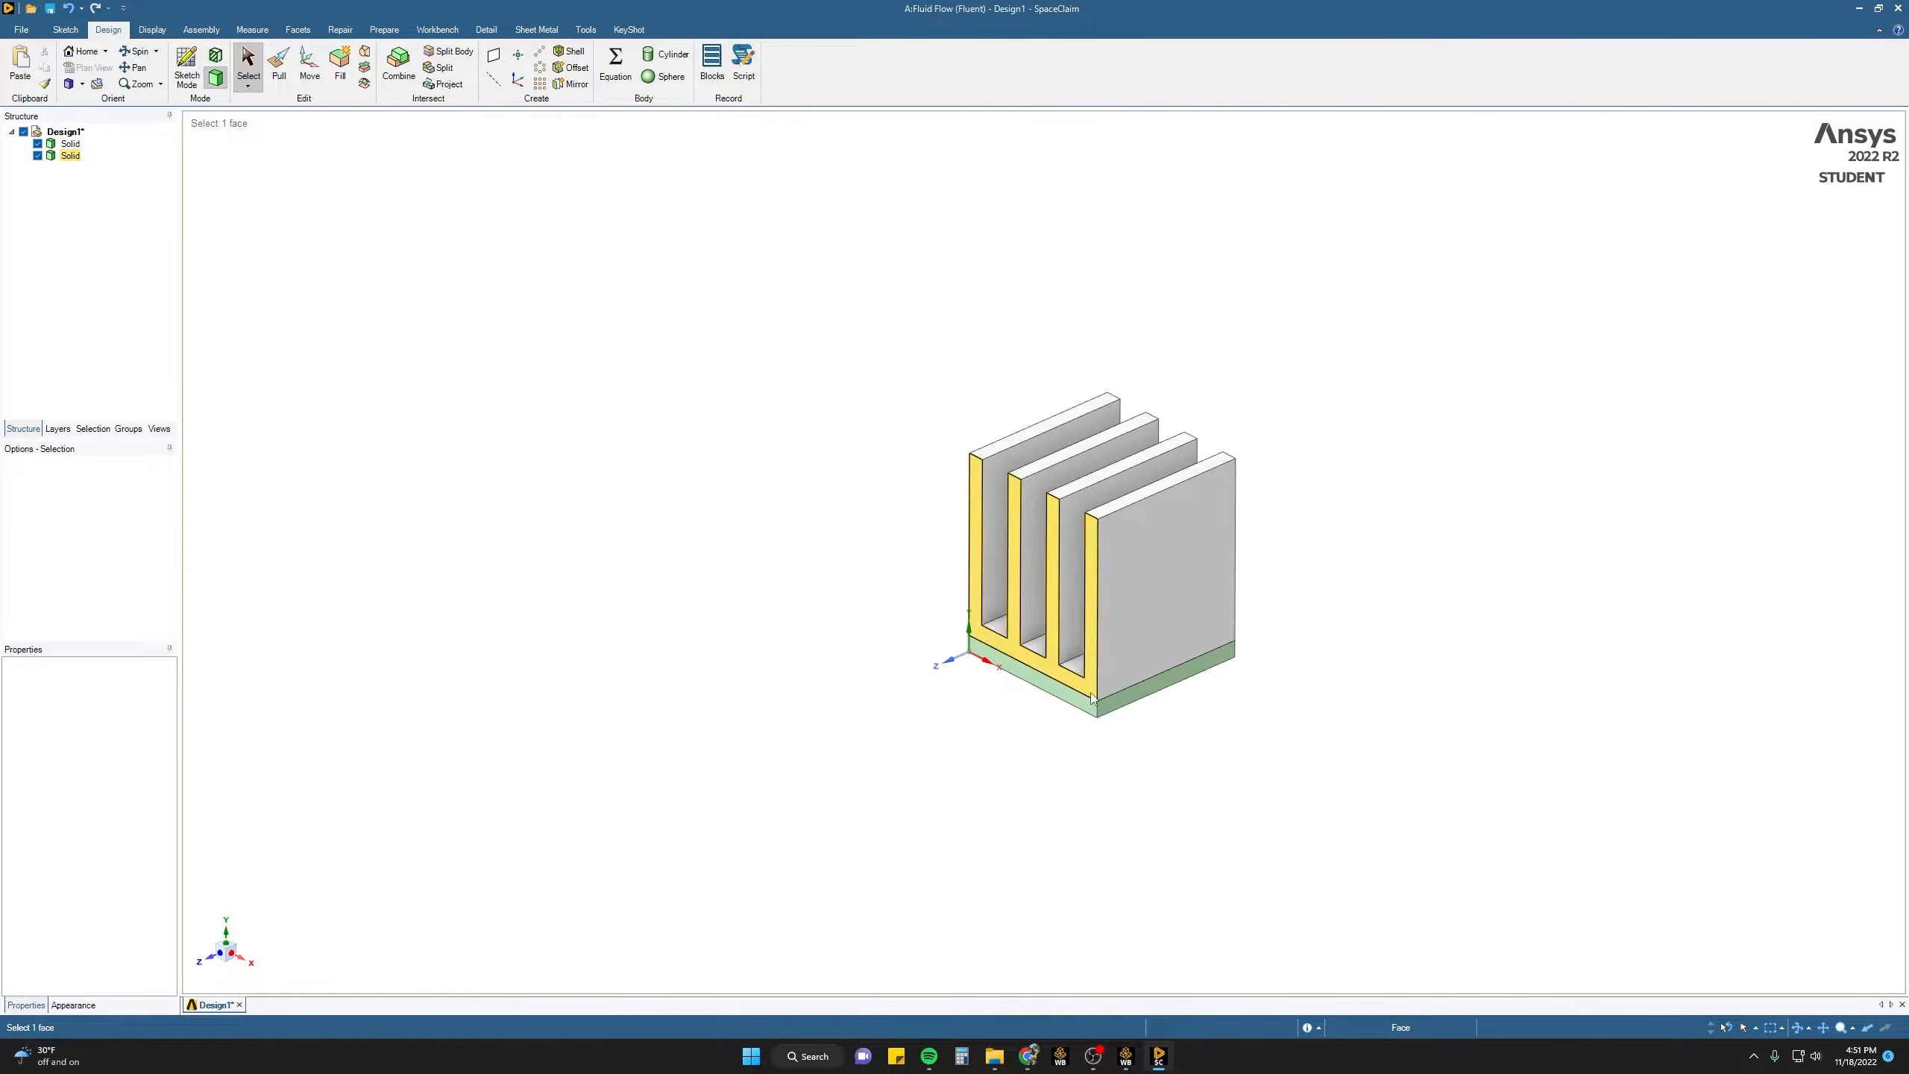
{"action": "left_click", "coordinate": [1068, 720]}
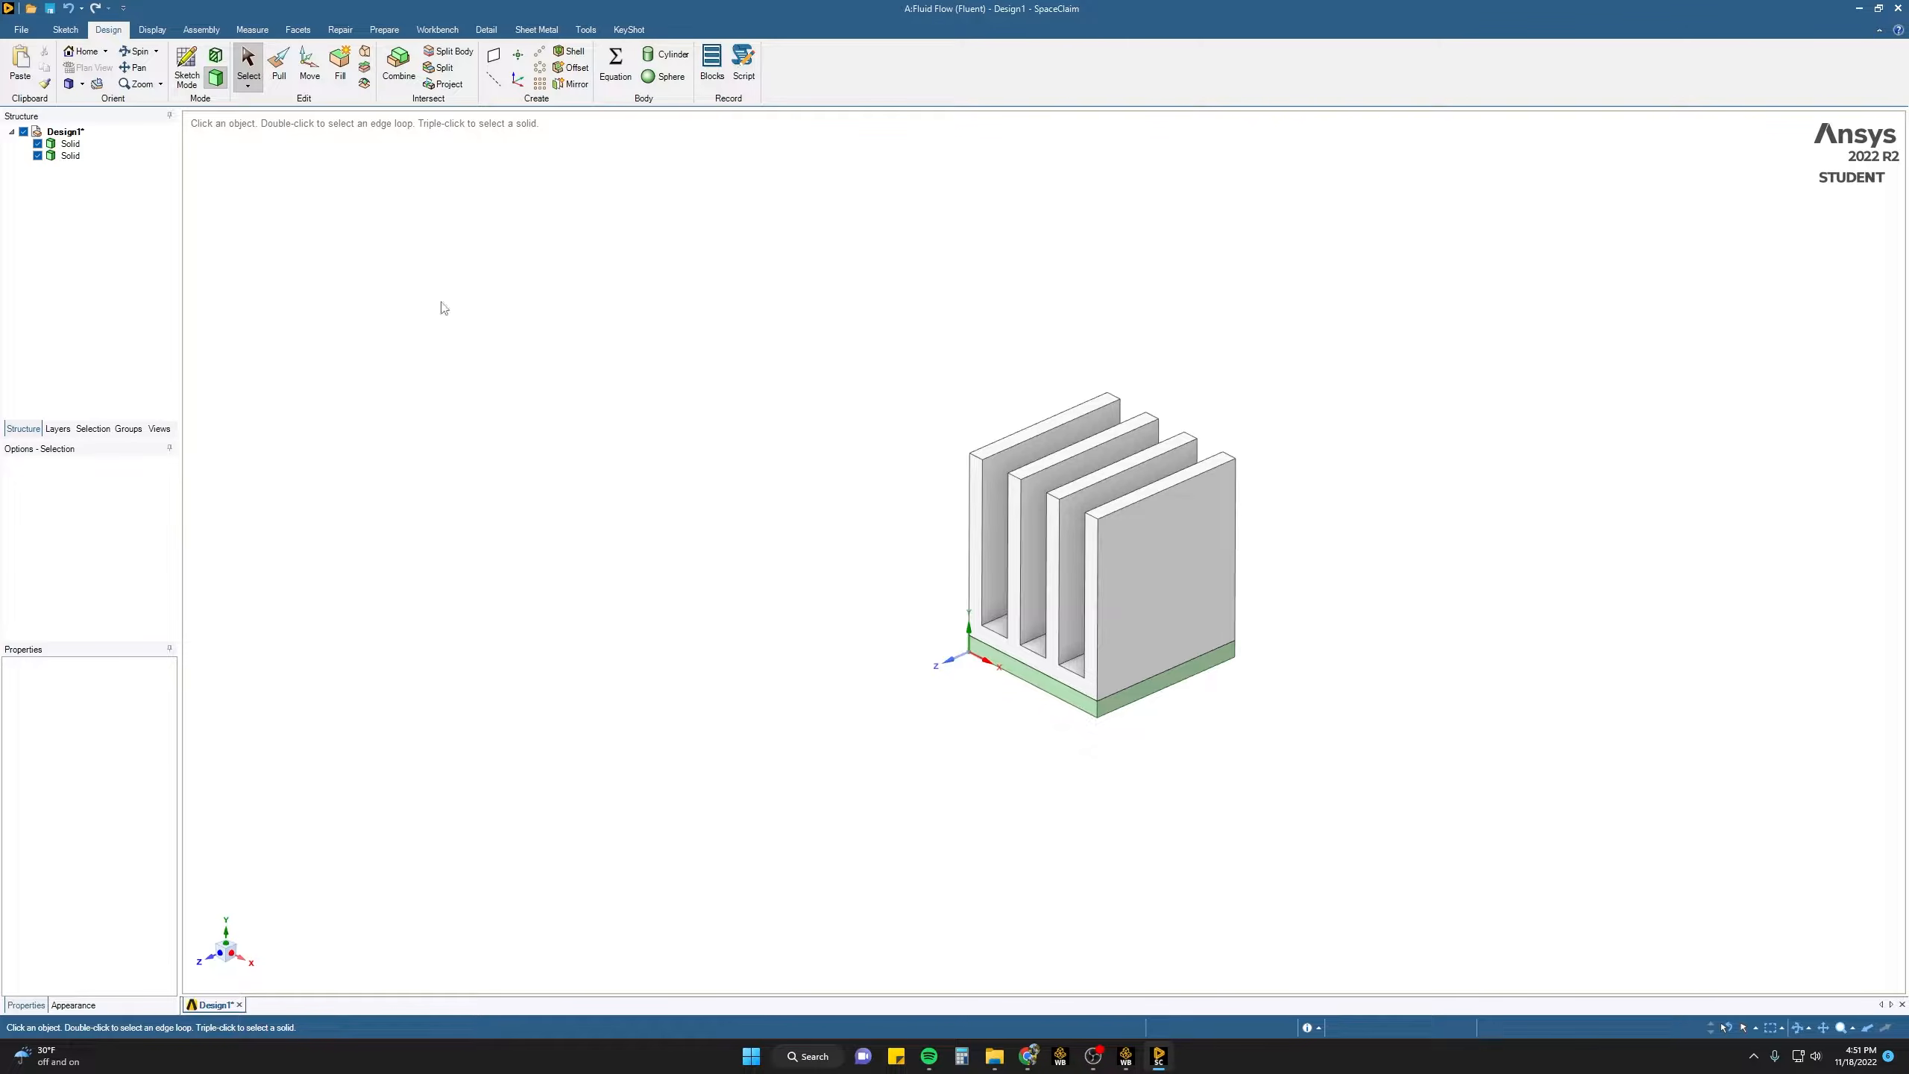
- Start a box enclosure around both the base plate and the finned solid, with symmetric dimensions turned off
{"action": "left_click", "coordinate": [376, 31]}
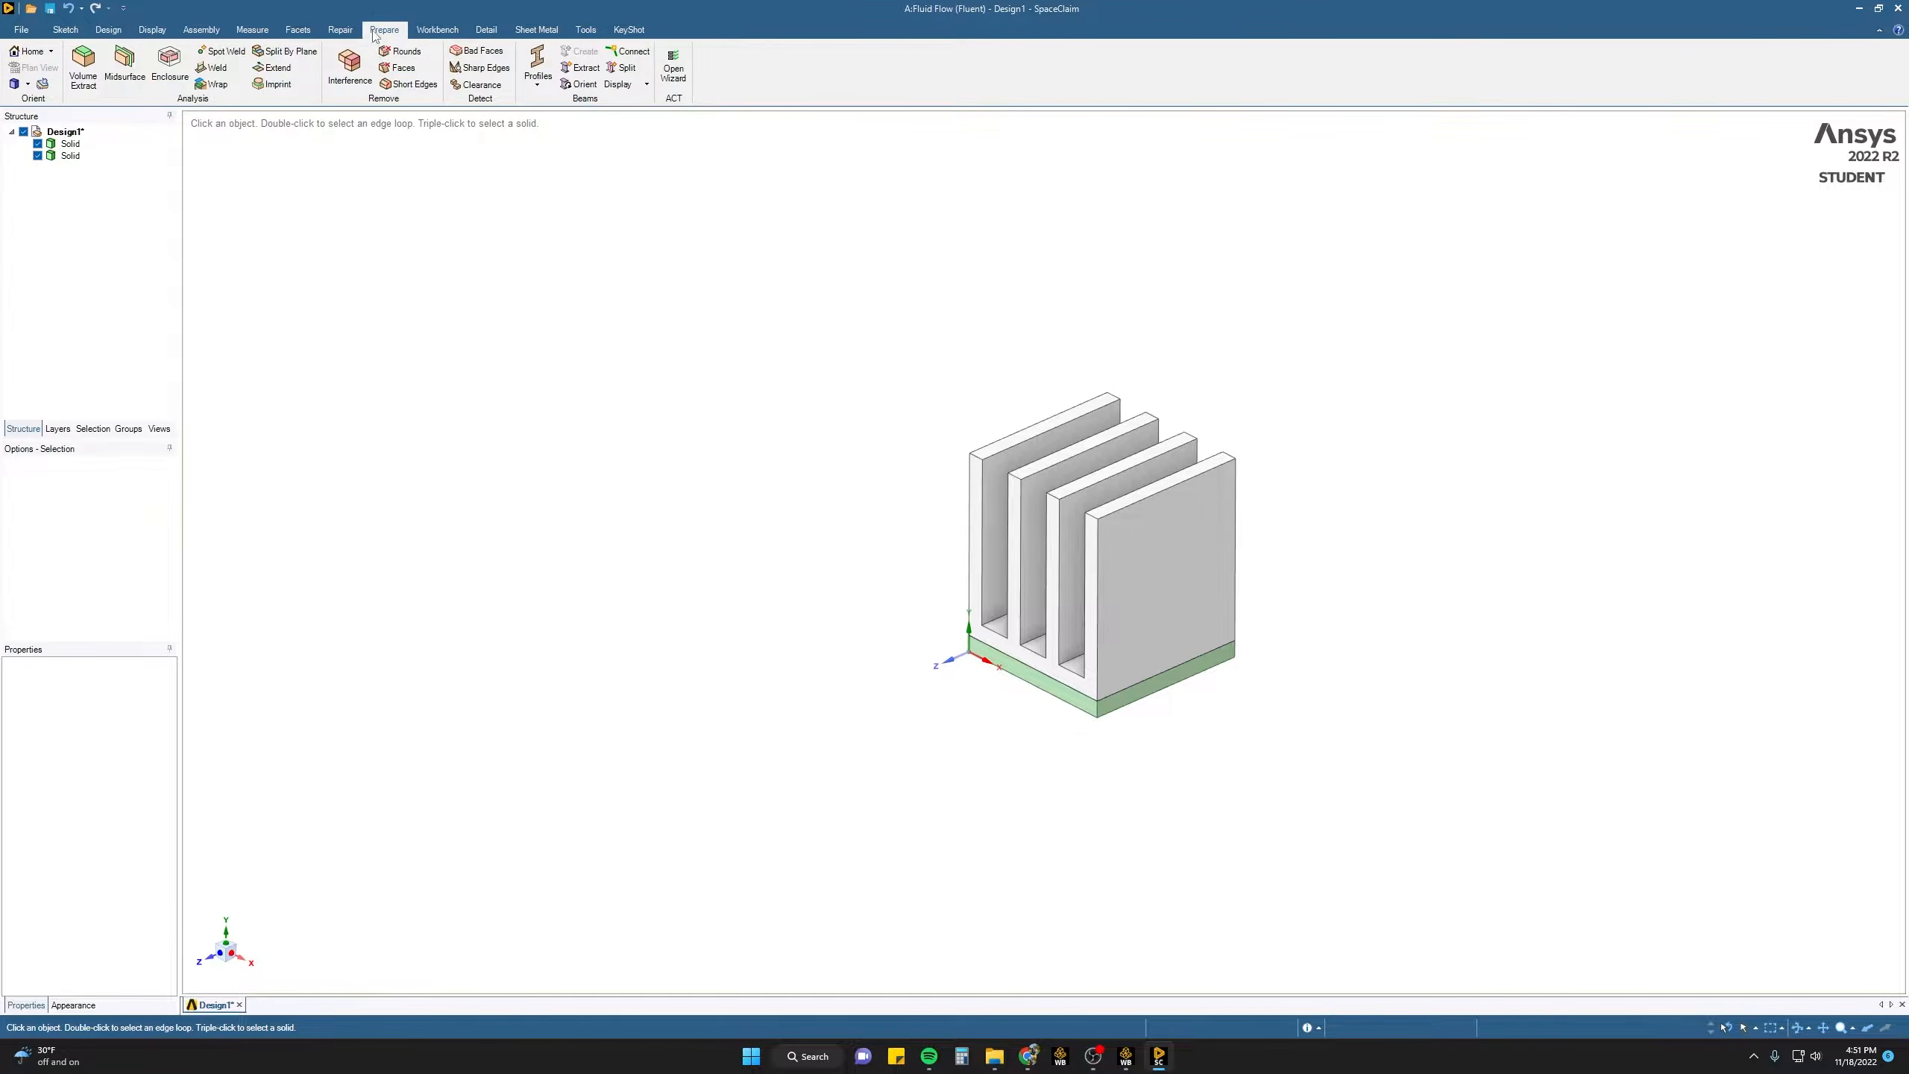
{"action": "left_click", "coordinate": [170, 68]}
{"action": "middle_click_drag", "start_coordinate": [672, 359], "coordinate": [842, 326]}
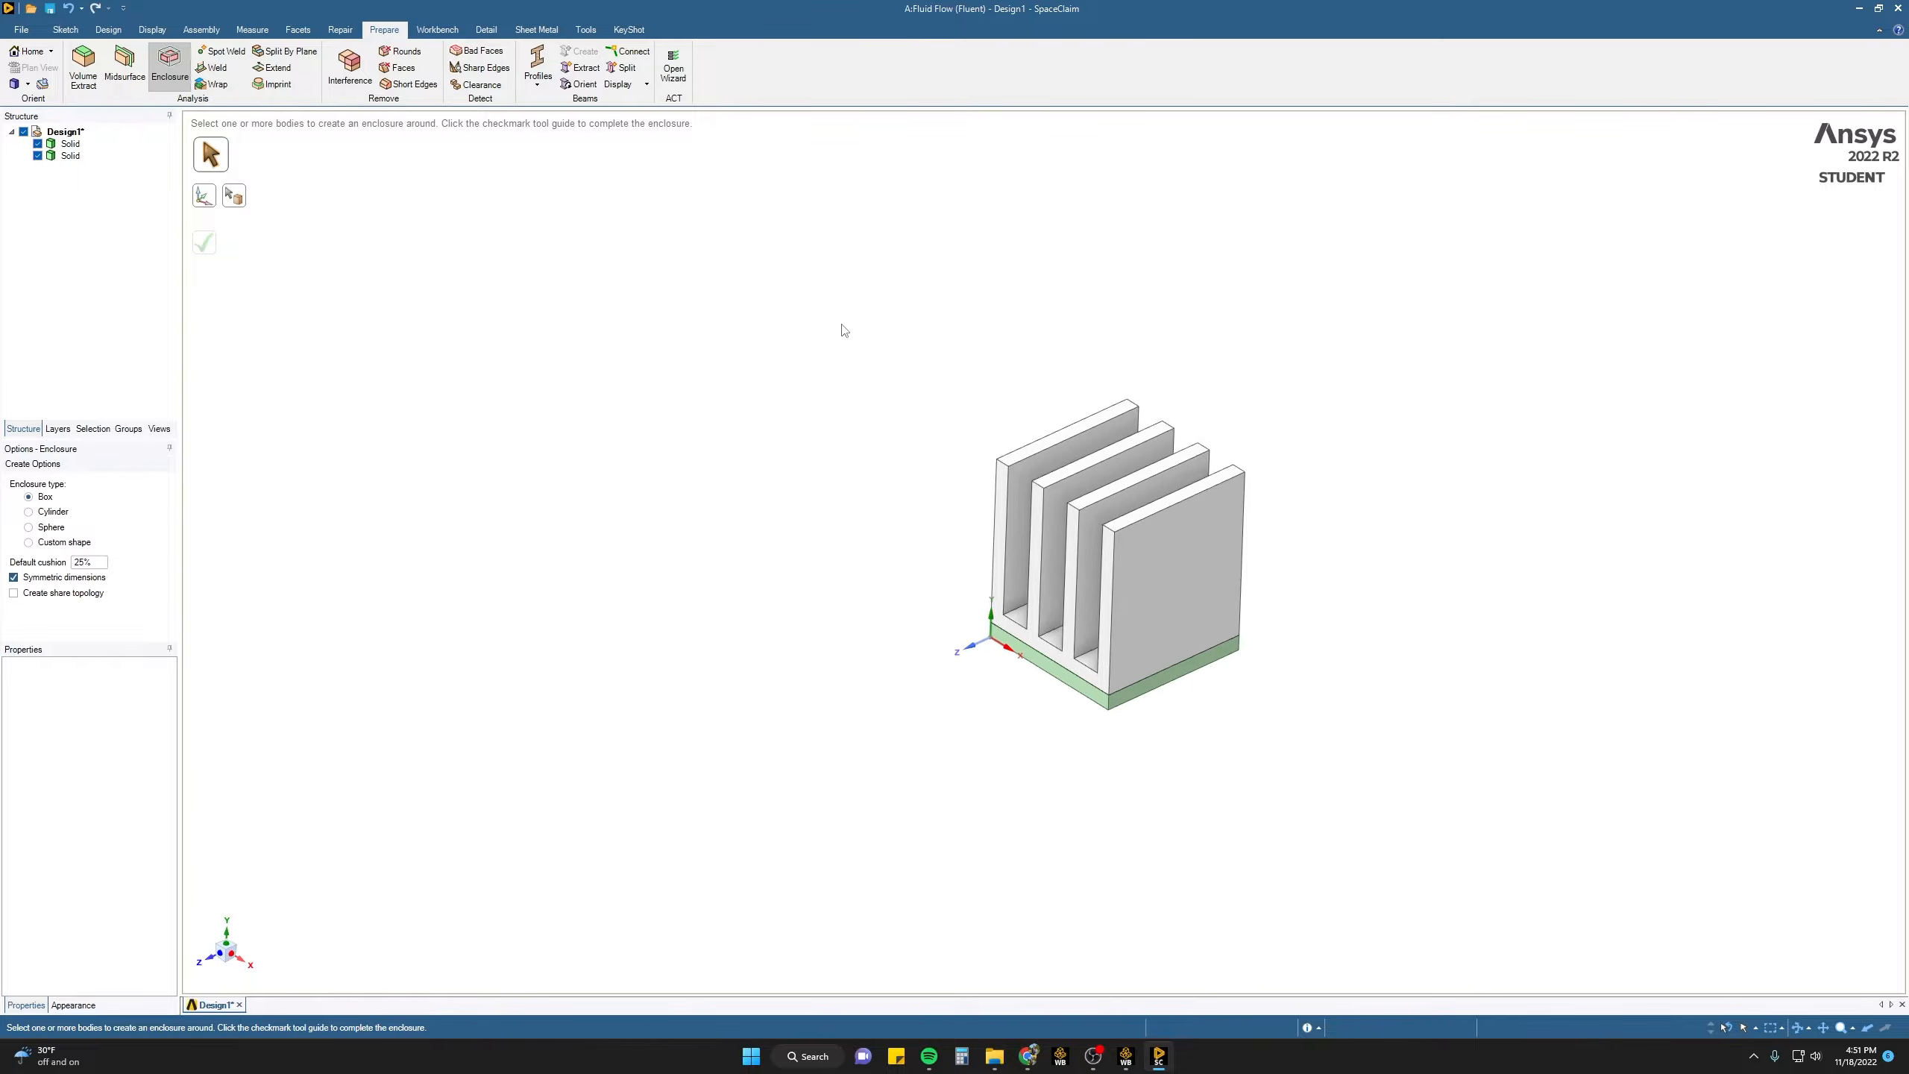
{"action": "left_click_drag", "start_coordinate": [832, 310], "coordinate": [1373, 806]}
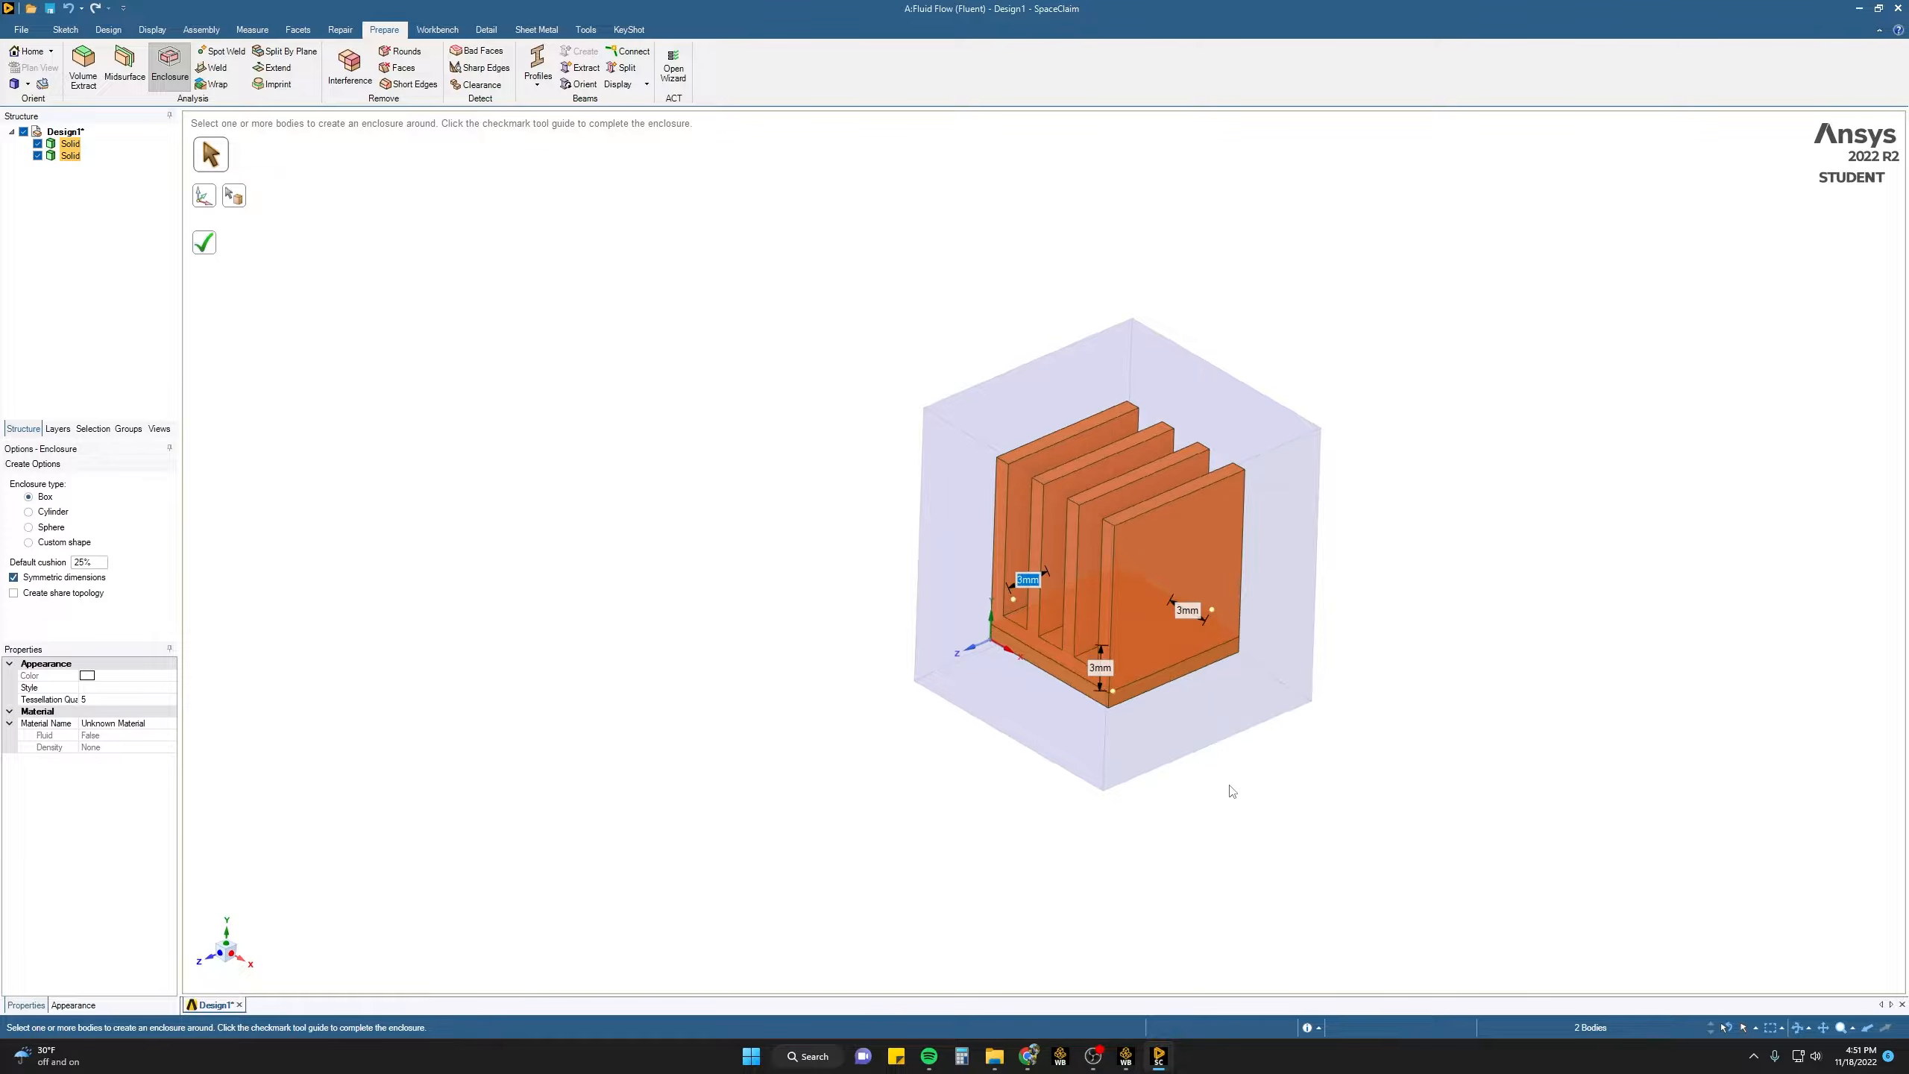
{"action": "middle_click_drag", "start_coordinate": [1231, 791], "coordinate": [1166, 787]}
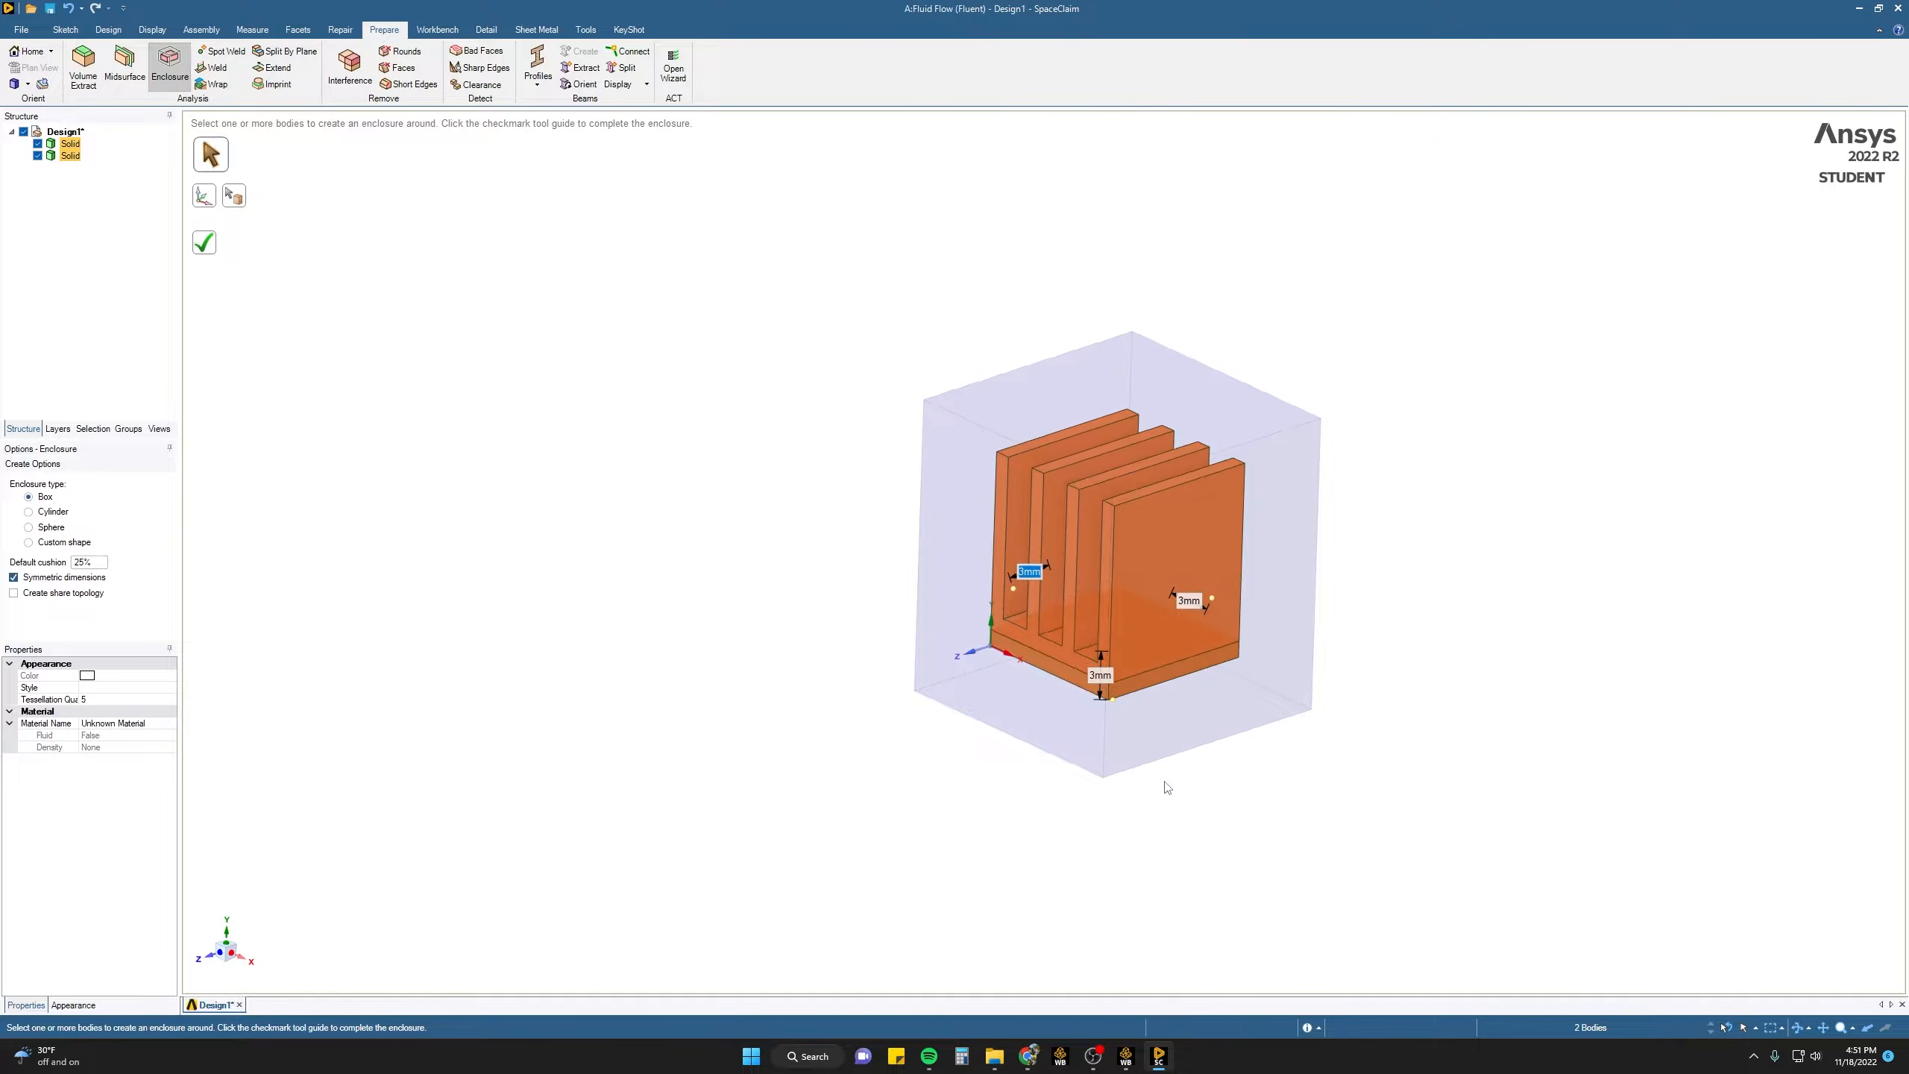
{"action": "left_click", "coordinate": [14, 577]}
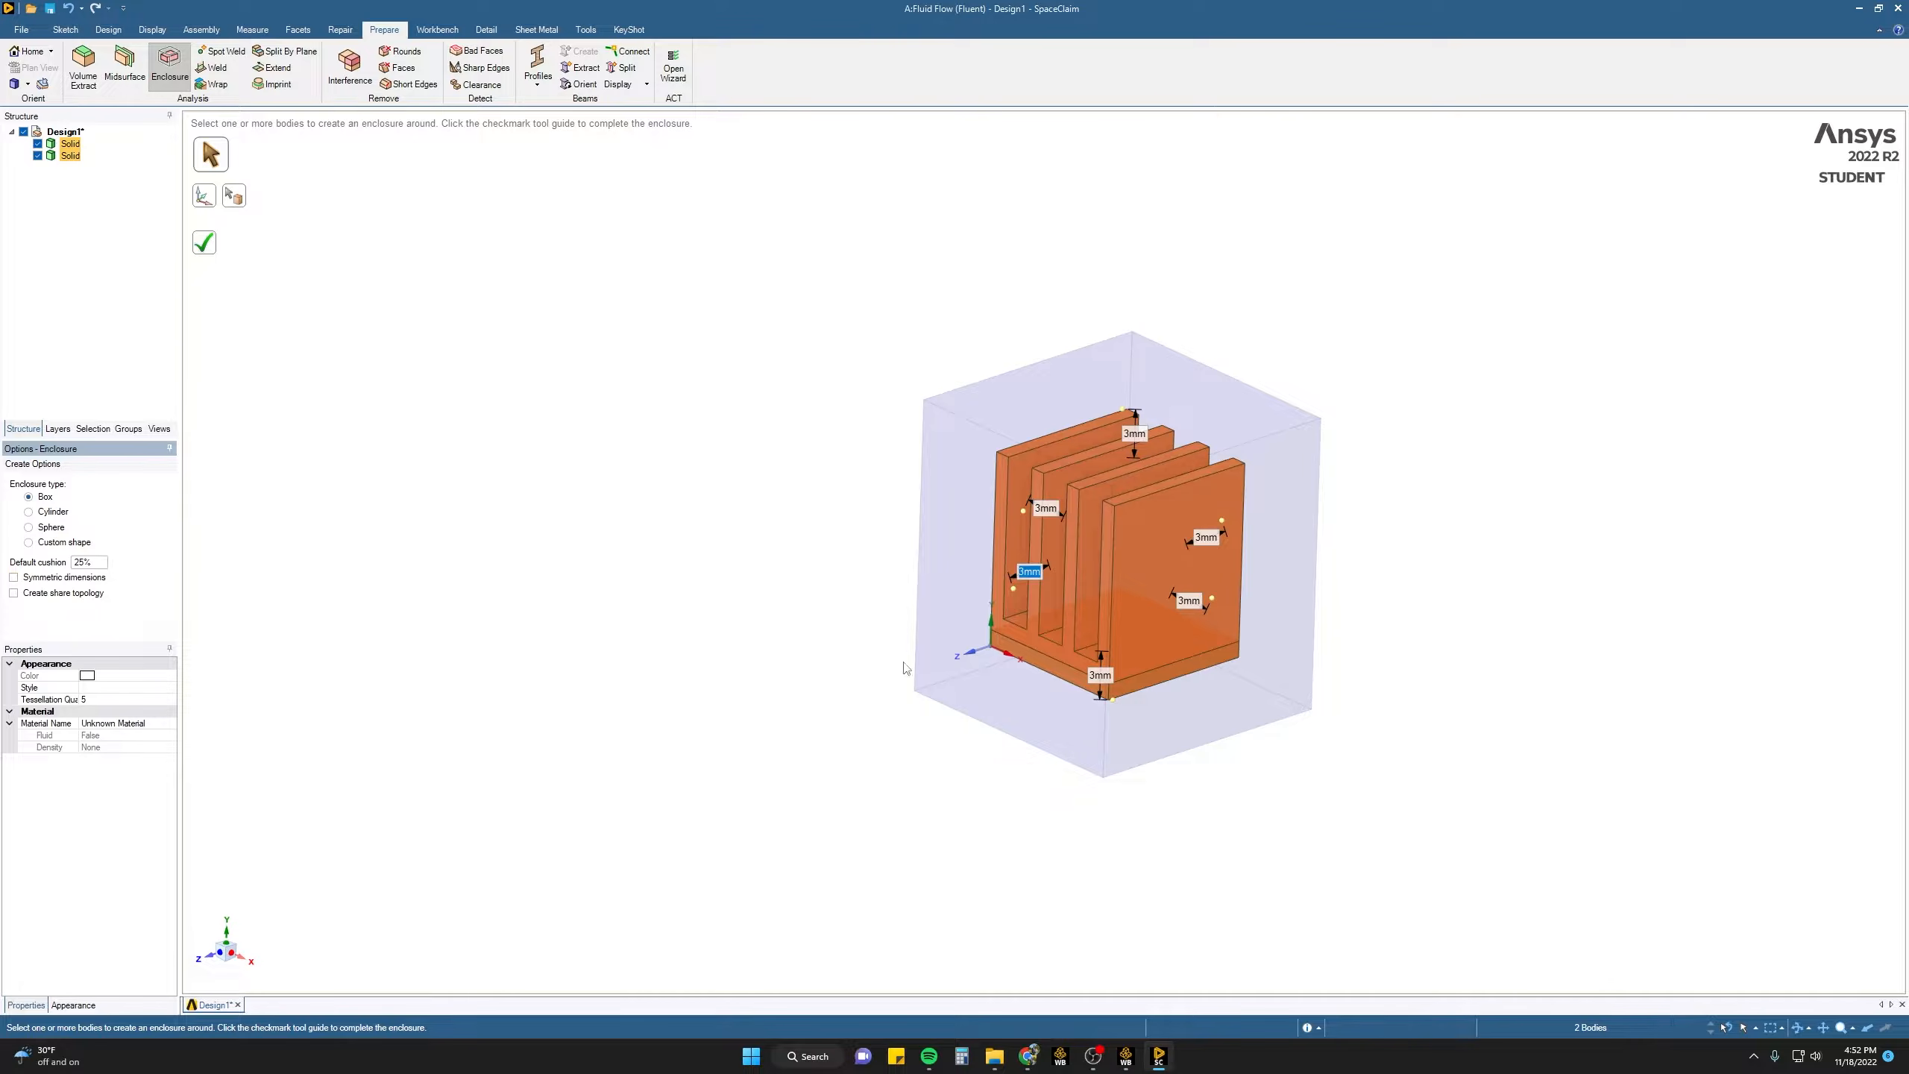
- Set the enclosure clearance along the fins to 15 mm on the +Z side and 50 mm on the -Z side
{"action": "middle_click_drag", "start_coordinate": [1175, 562], "coordinate": [992, 577]}
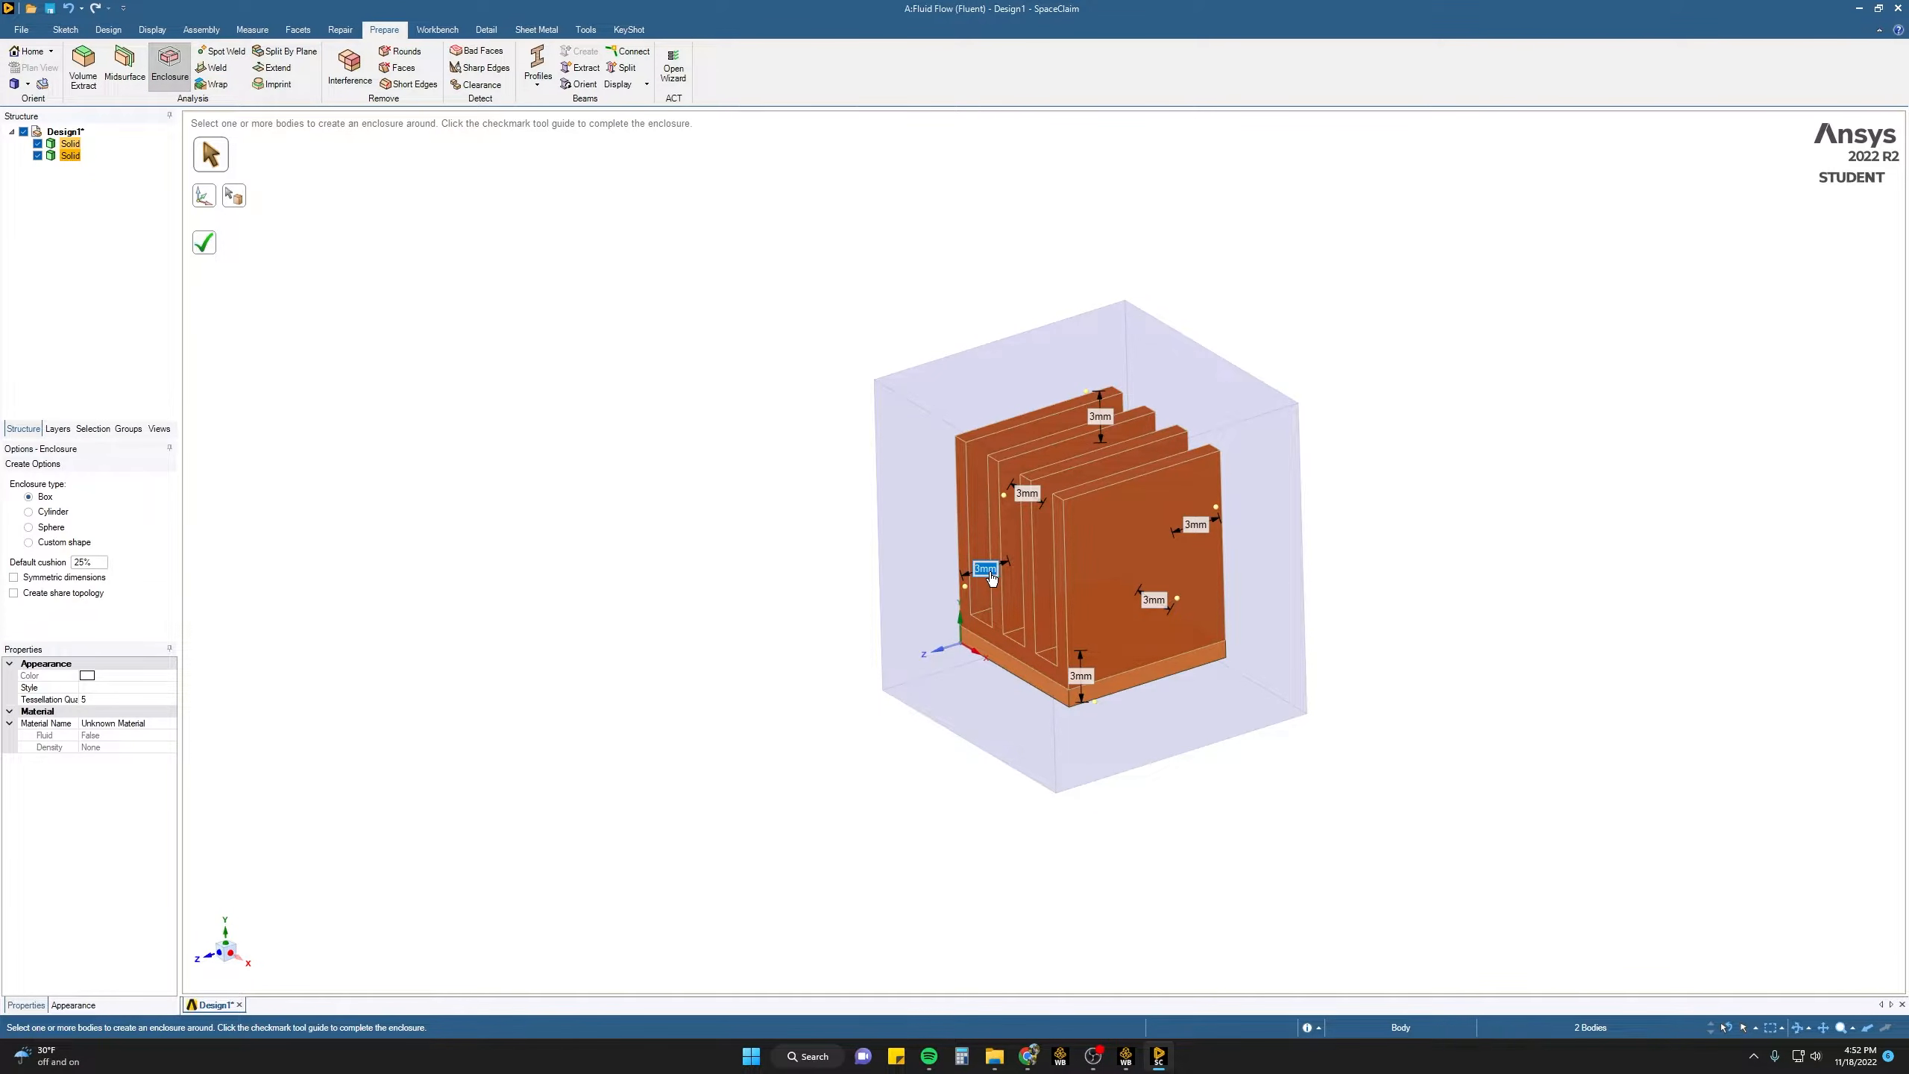
{"action": "type", "text": "15"}
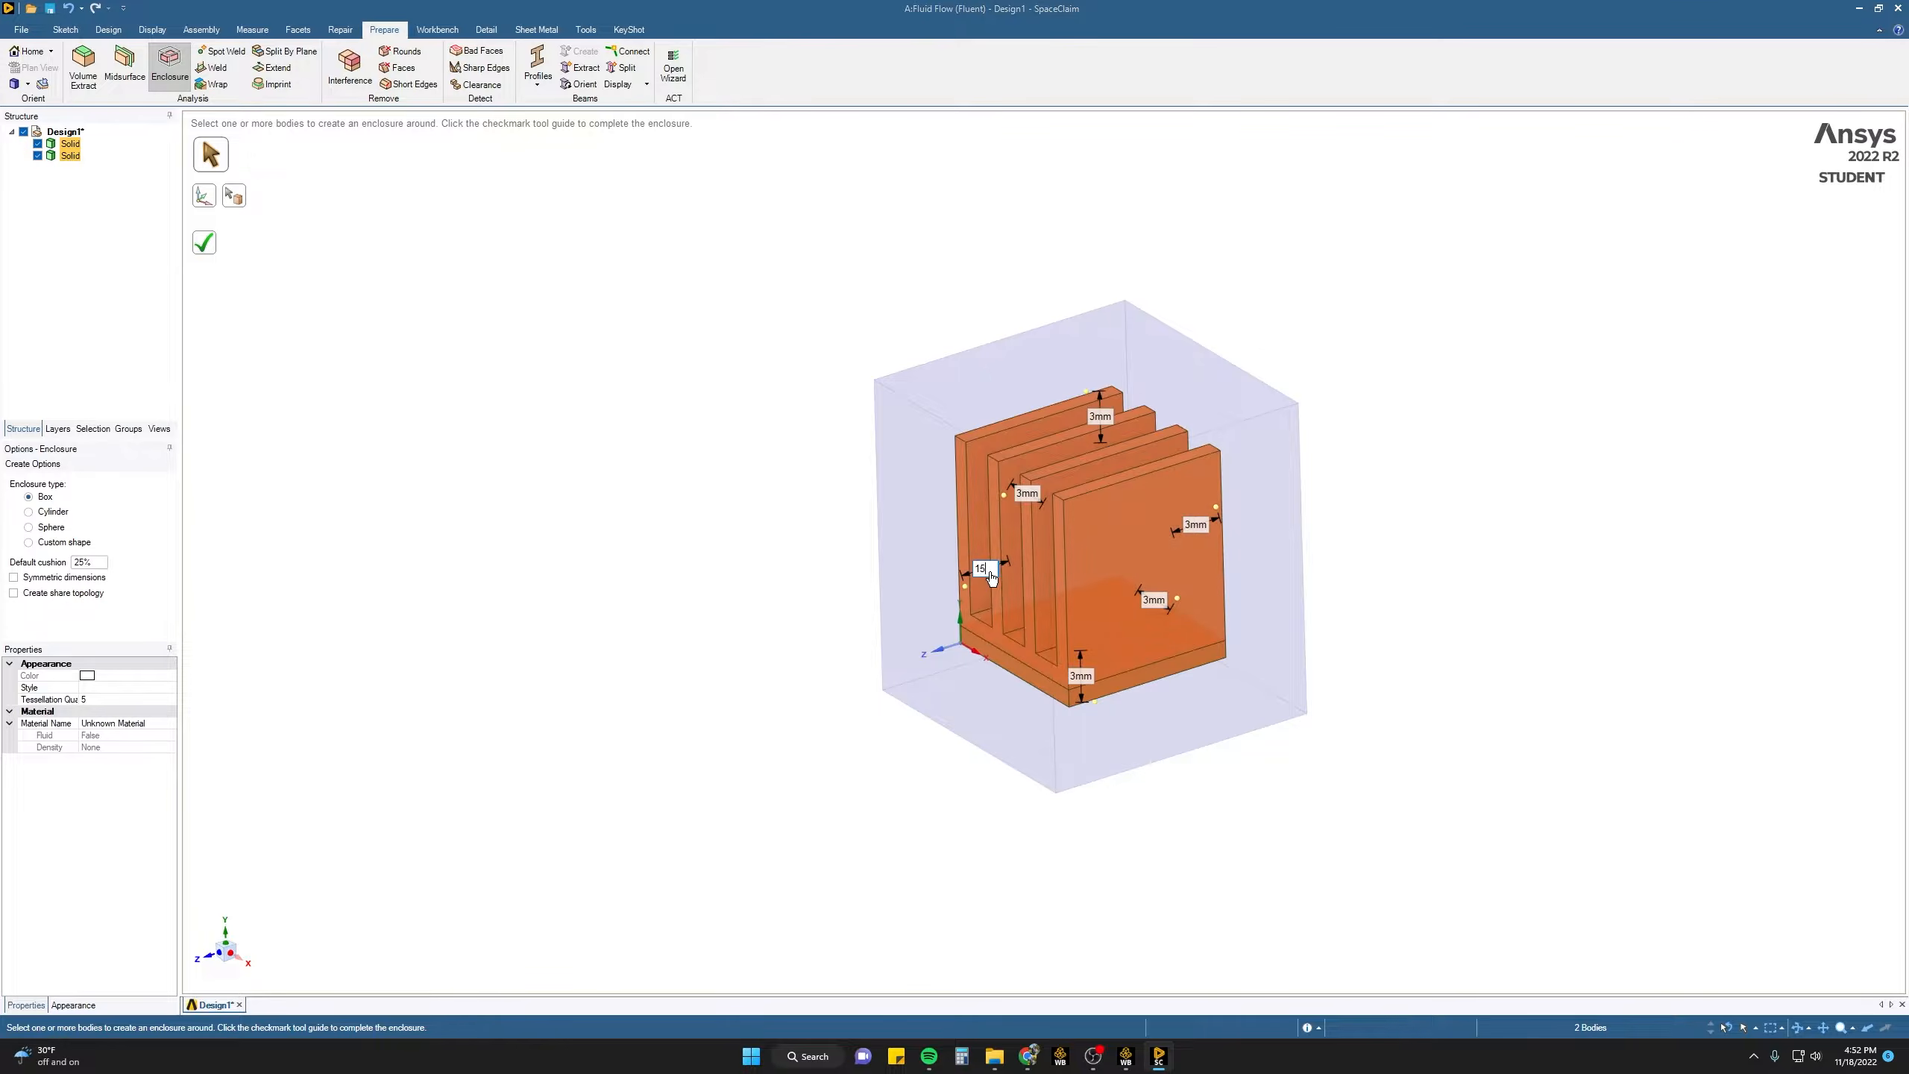
{"action": "key", "text": "Return"}
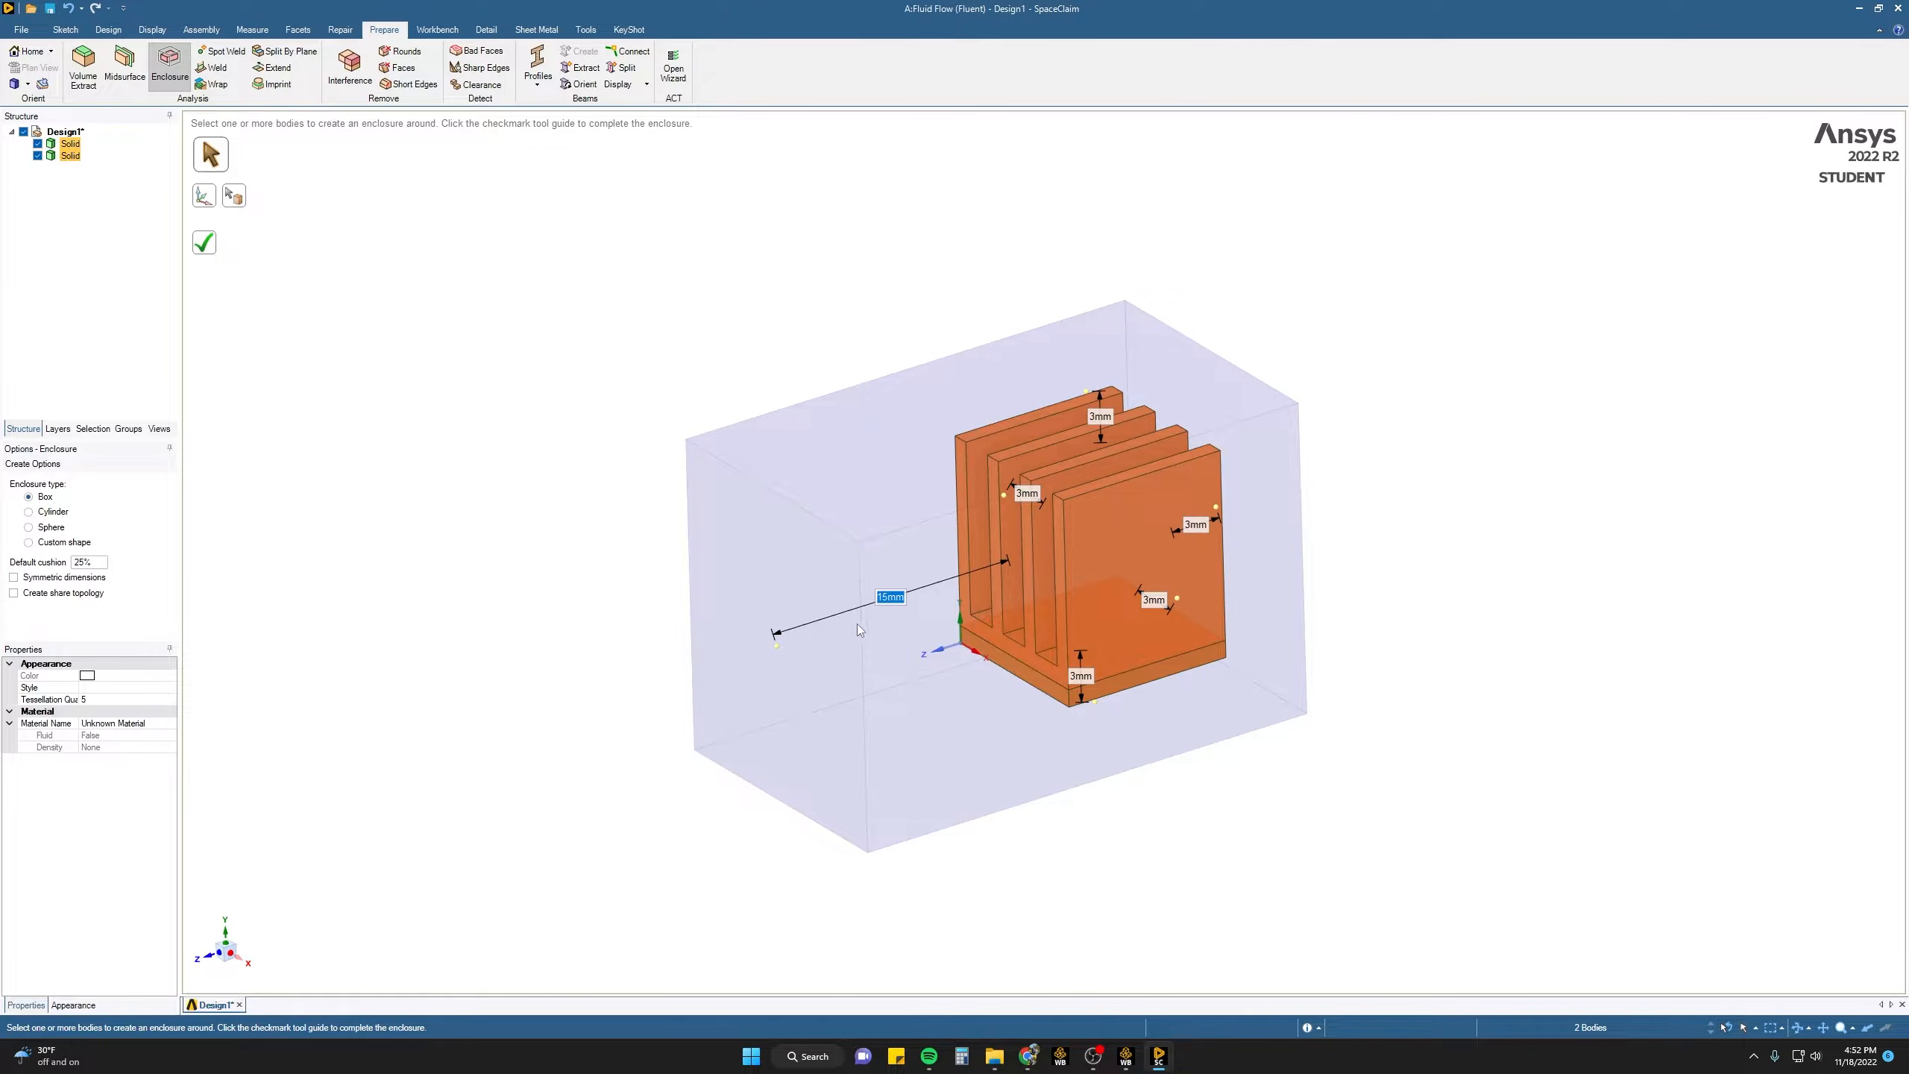
{"action": "middle_click_drag", "start_coordinate": [1043, 588], "coordinate": [1047, 601]}
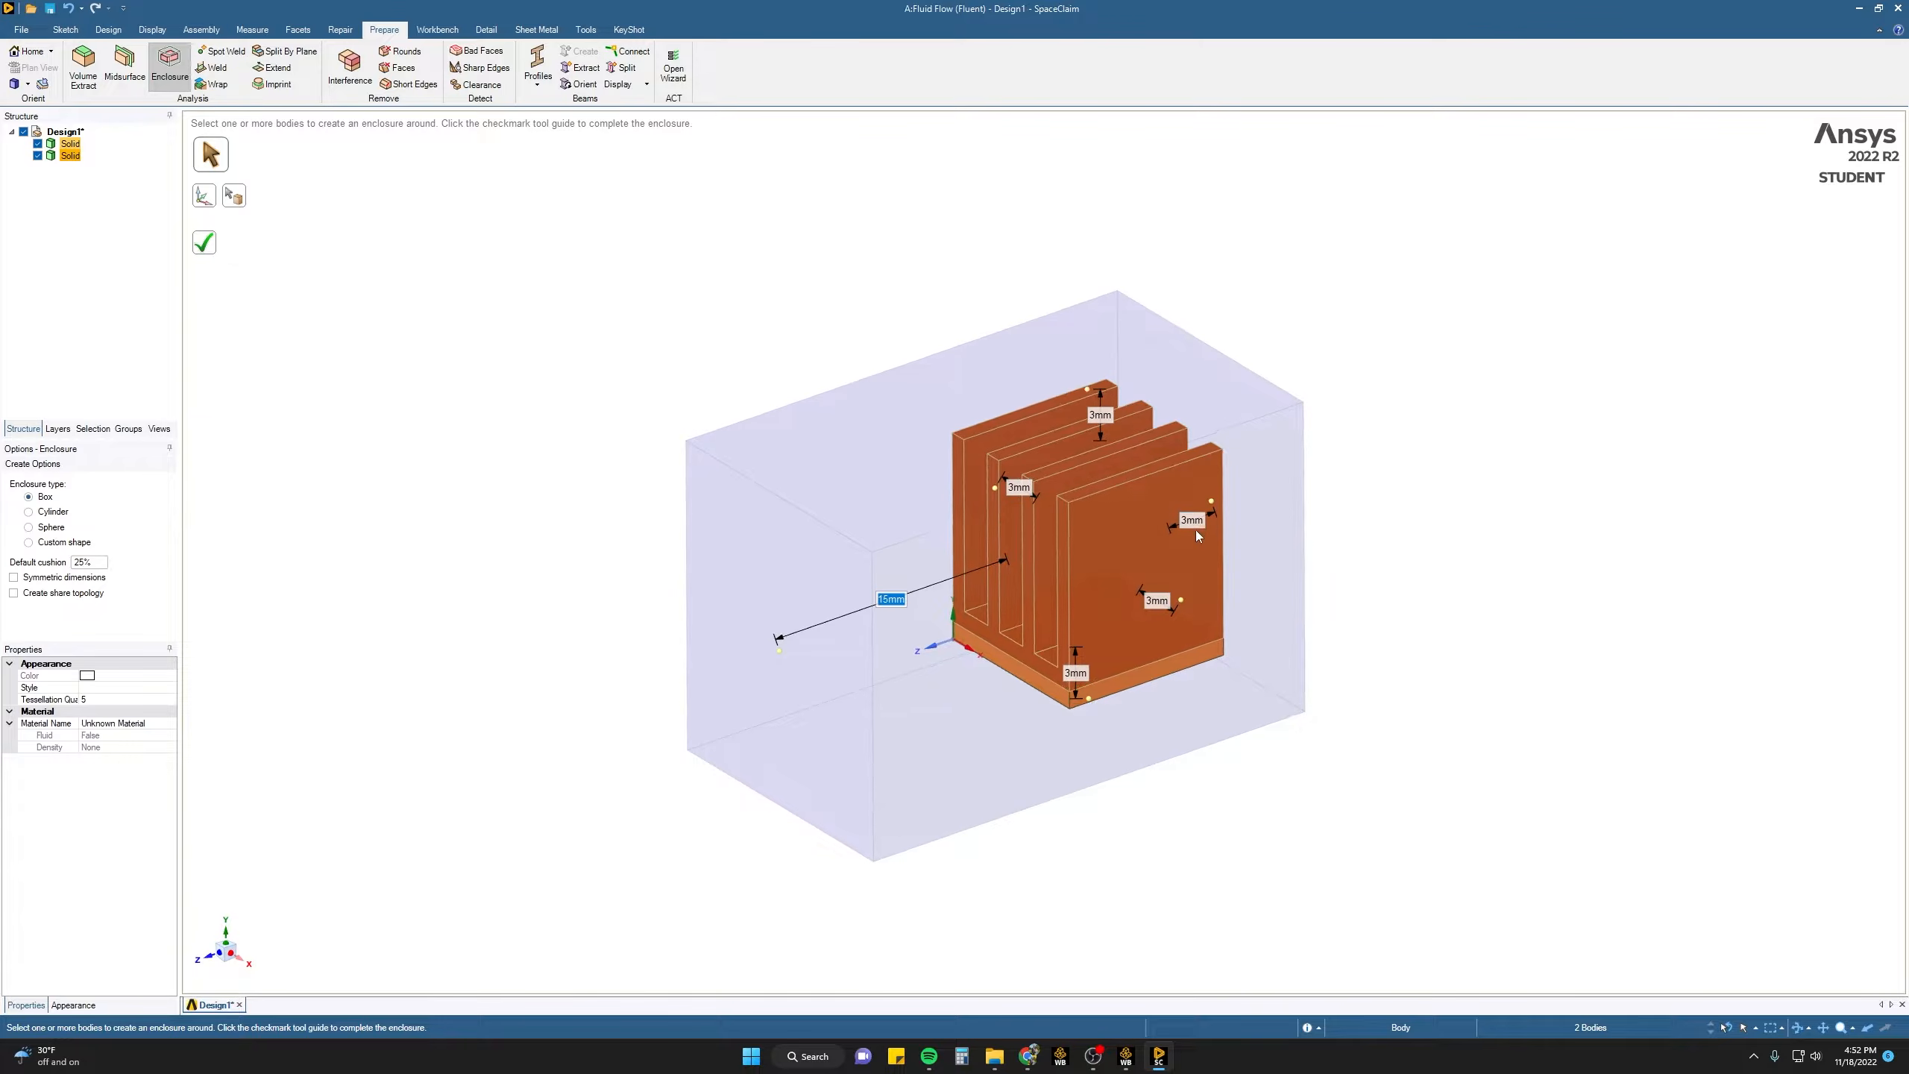
{"action": "left_click", "coordinate": [1194, 522]}
{"action": "type", "text": "50"}
{"action": "key", "text": "Tab"}
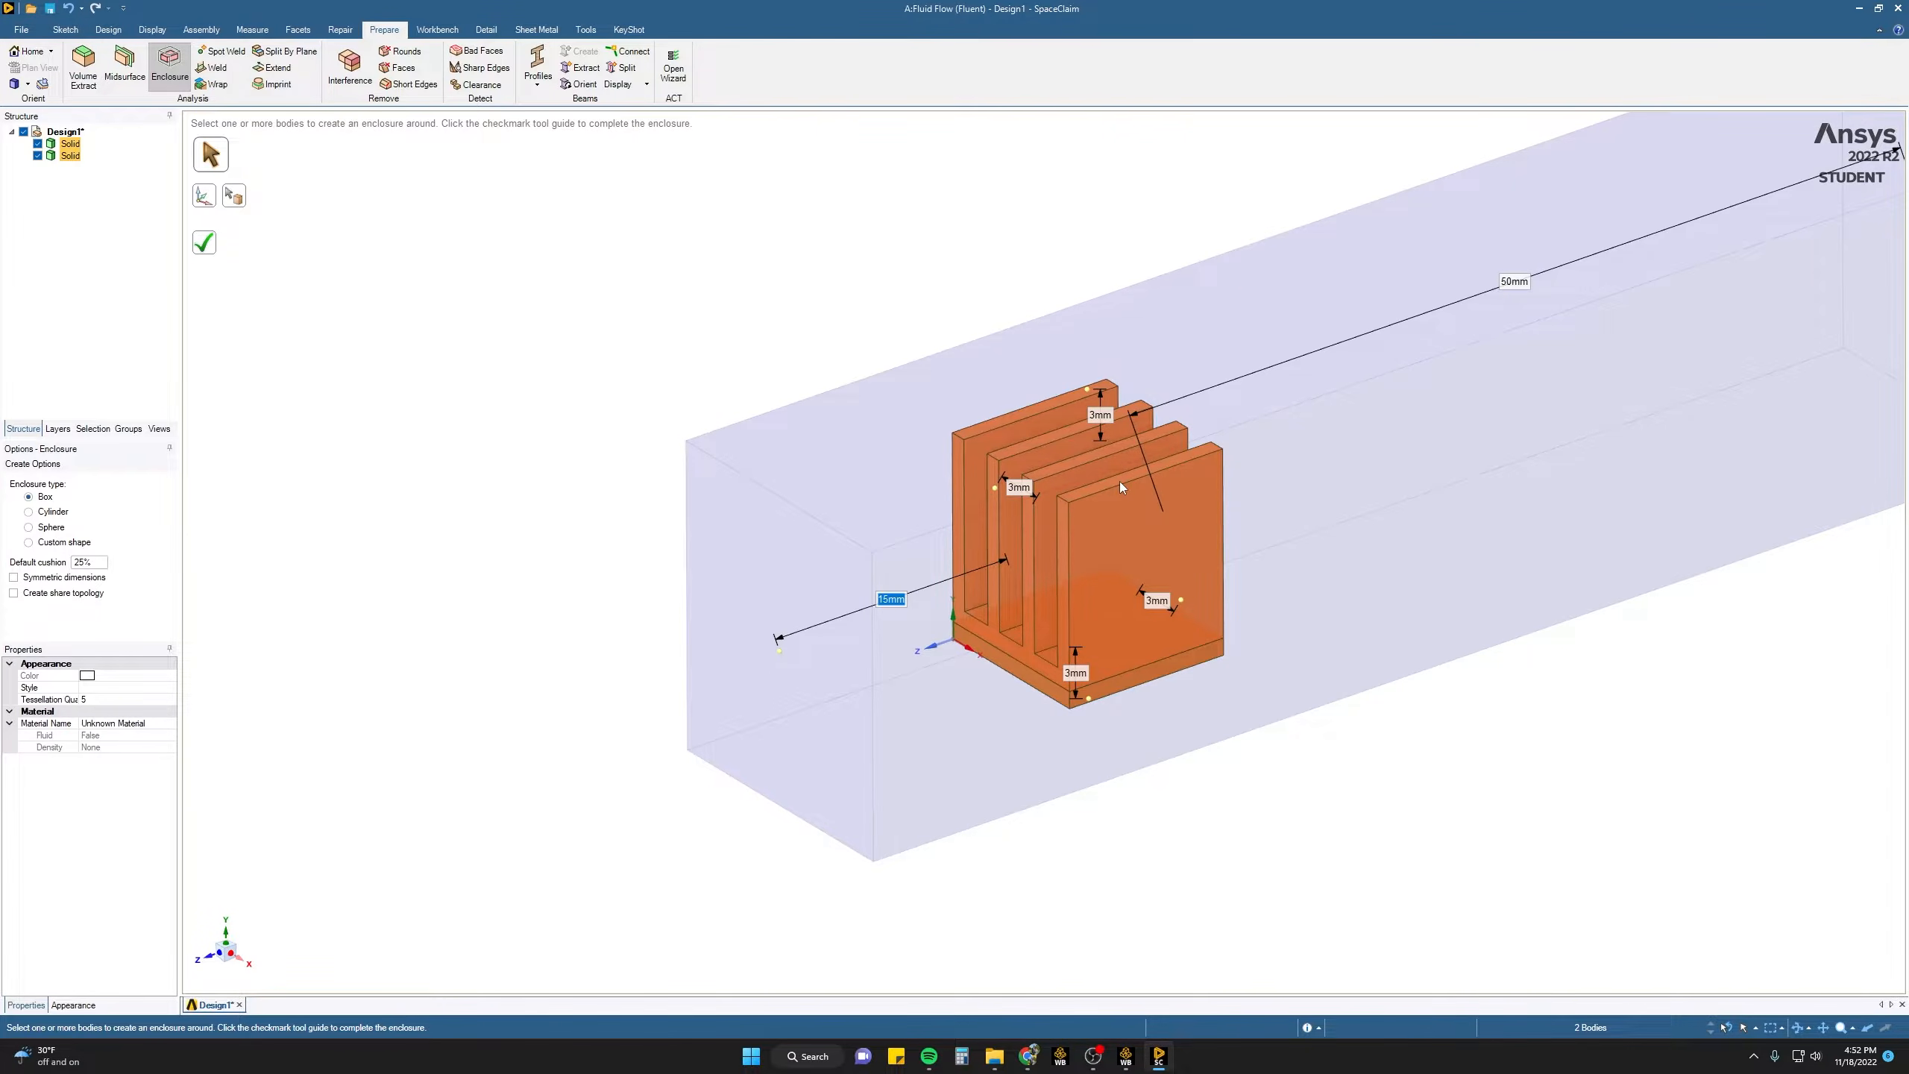
- Set the enclosure's sideways clearance in X to 10 mm on both sides of the heat sink
{"action": "scroll", "coordinate": [959, 546], "scroll_direction": "down", "scroll_amount": 3}
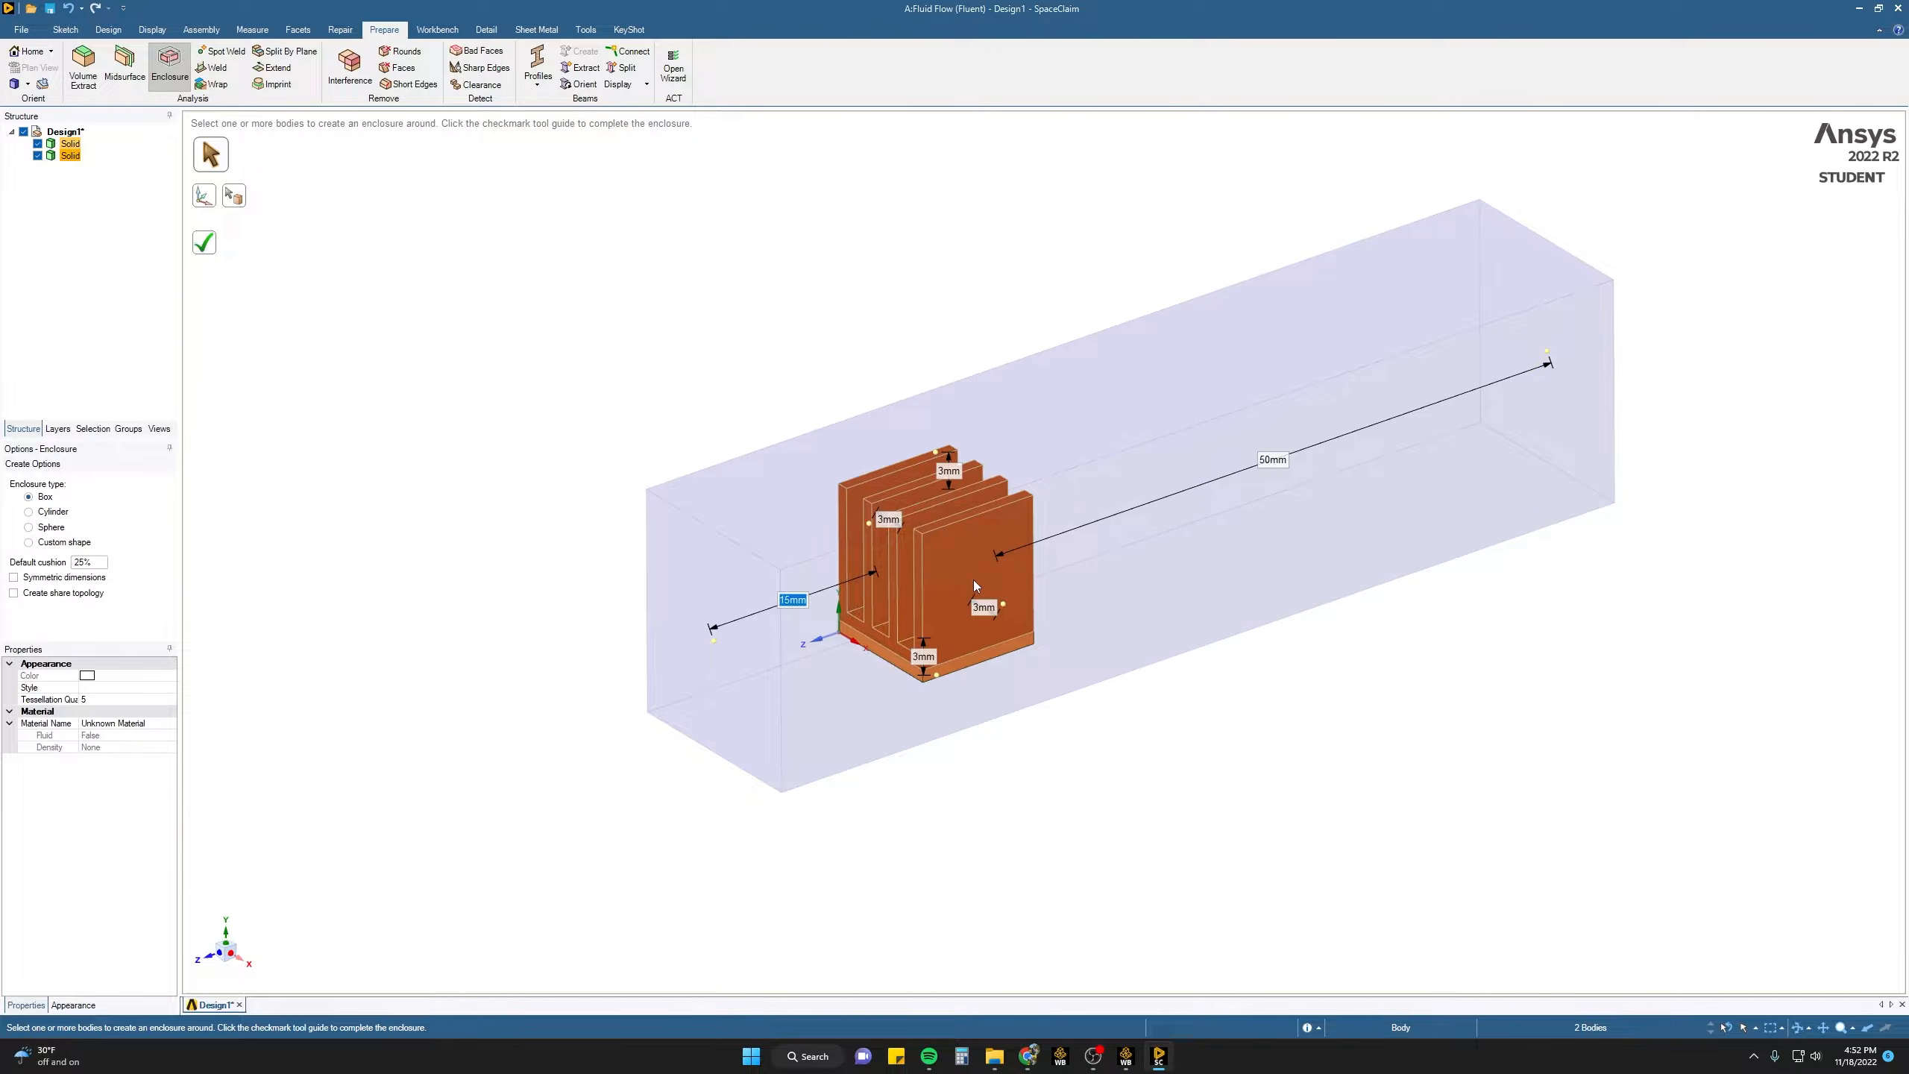
{"action": "middle_click_drag", "start_coordinate": [975, 585], "coordinate": [858, 528]}
{"action": "left_click", "coordinate": [849, 522]}
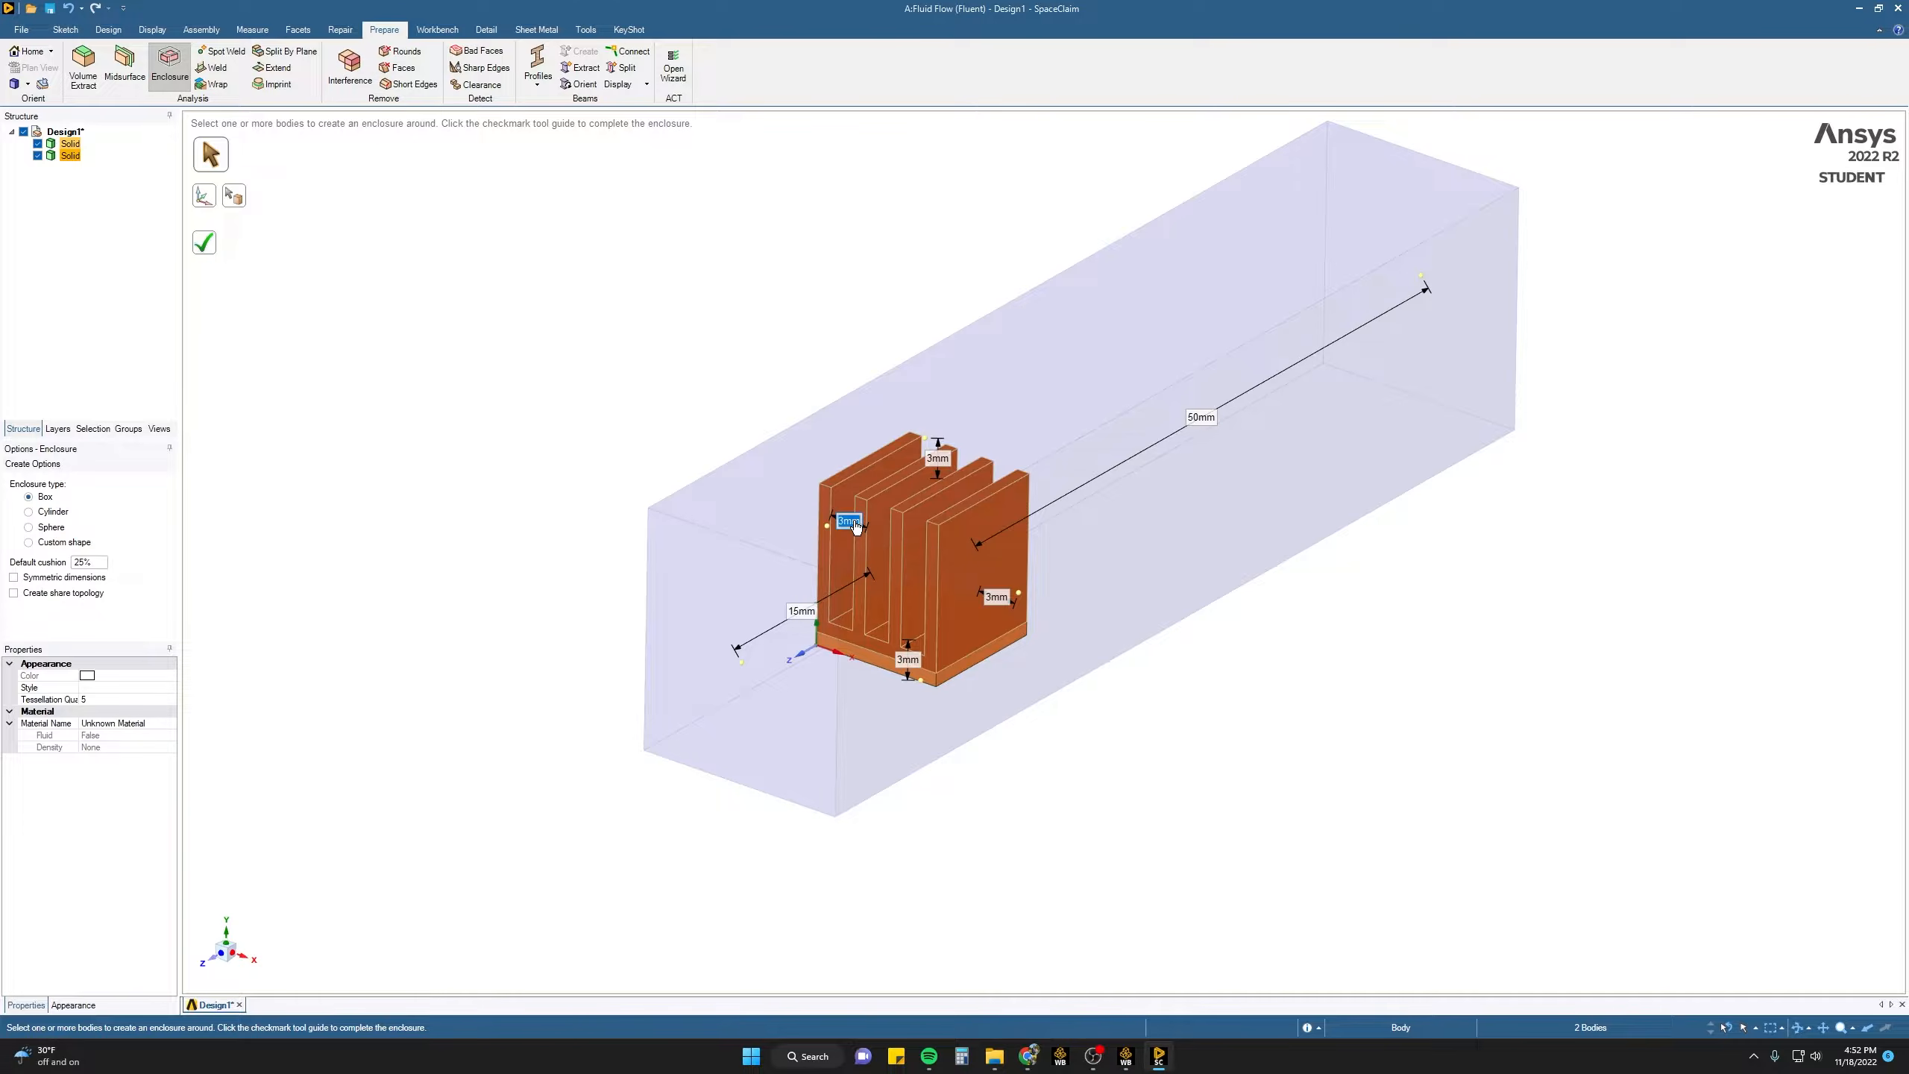
{"action": "type", "text": "10"}
{"action": "key", "text": "Tab"}
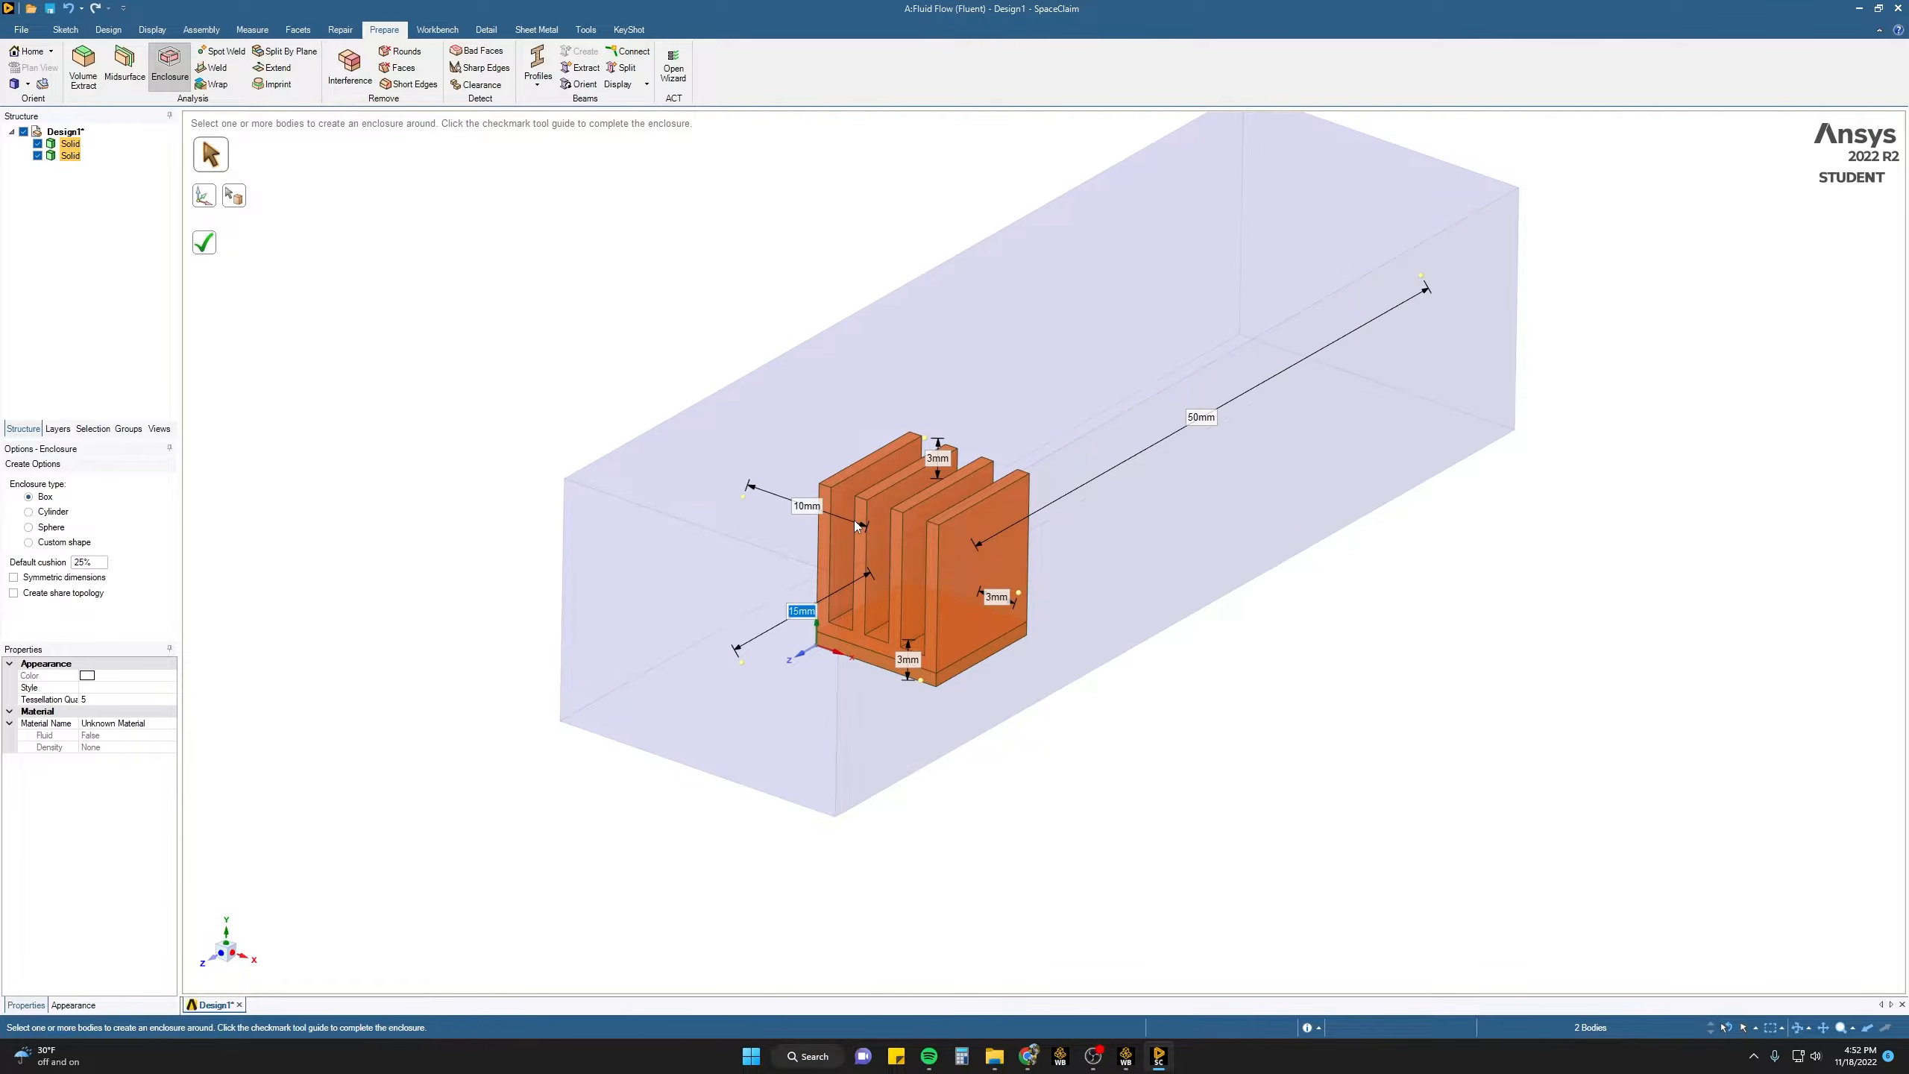
{"action": "left_click", "coordinate": [996, 598]}
{"action": "type", "text": "10"}
{"action": "key", "text": "Tab"}
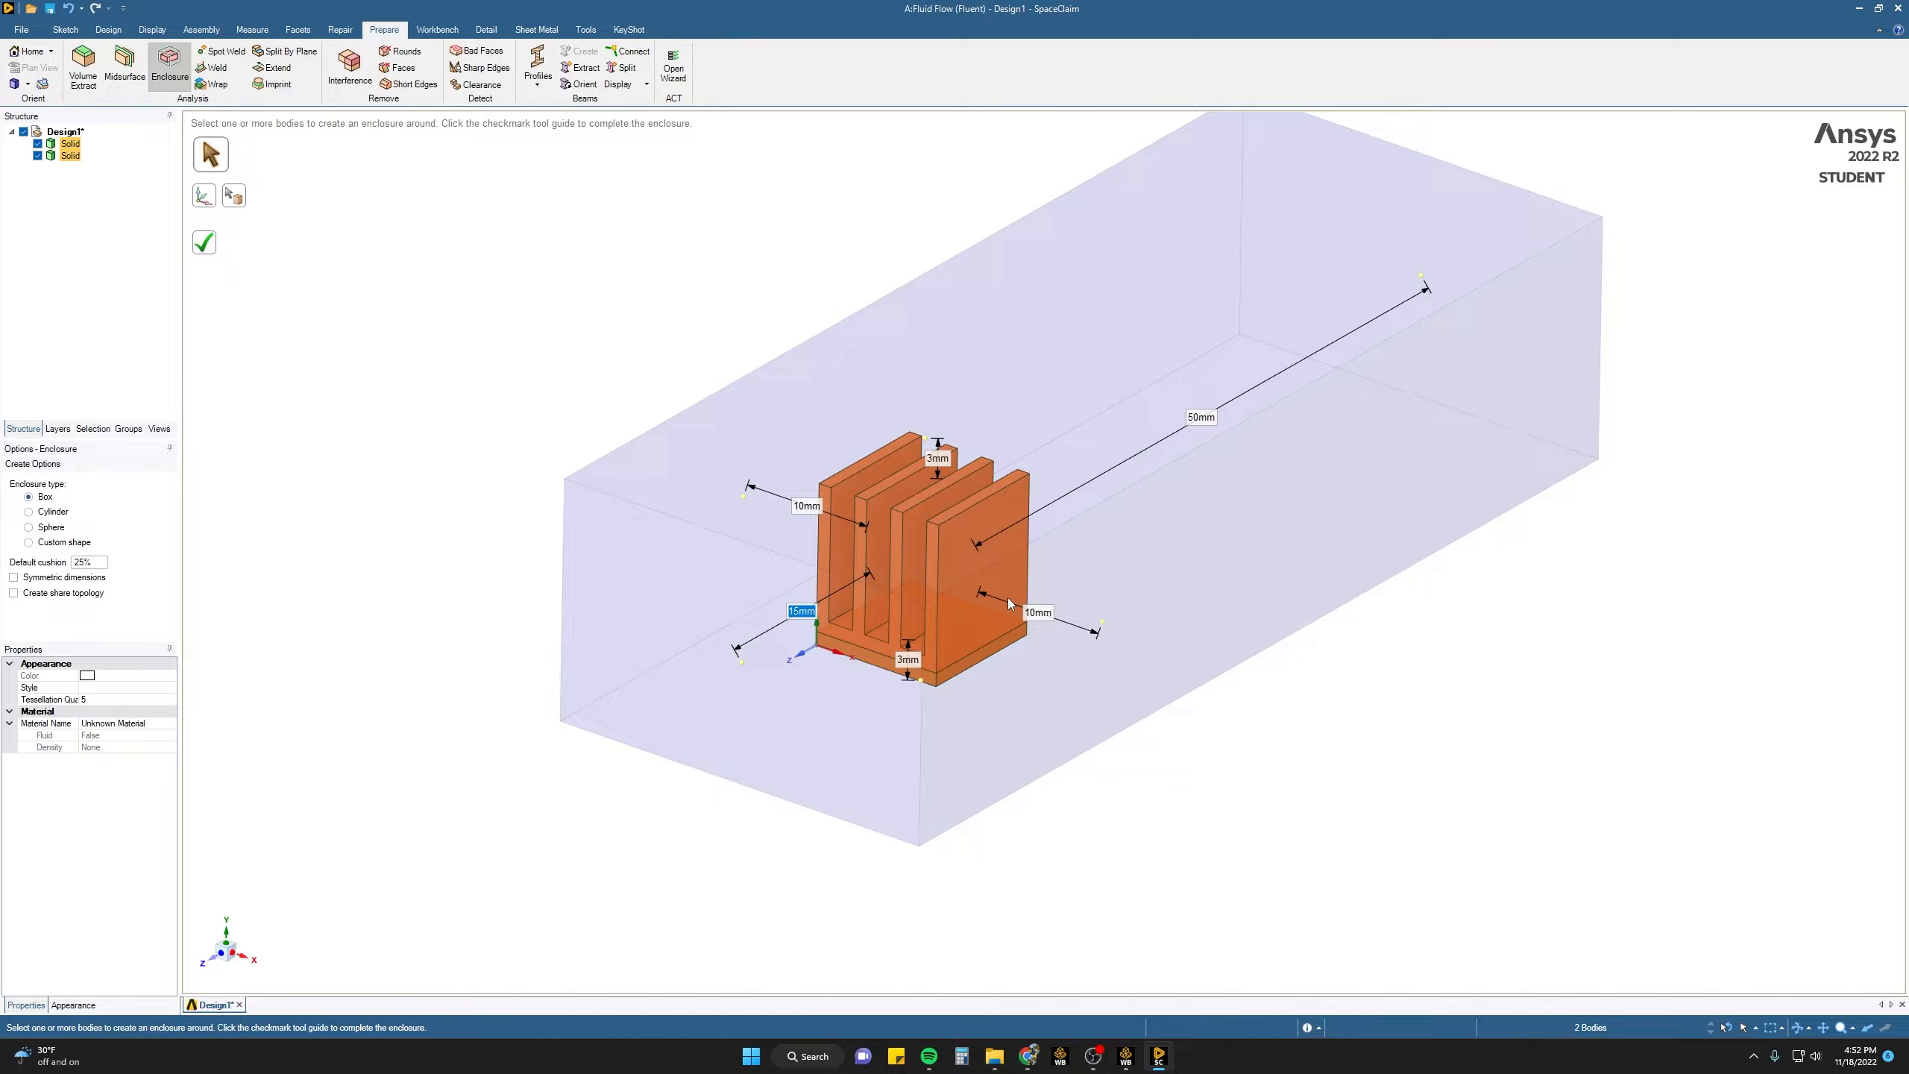
- Set the enclosure clearance above the fins to 10 mm
{"action": "left_click", "coordinate": [941, 459]}
{"action": "type", "text": "10"}
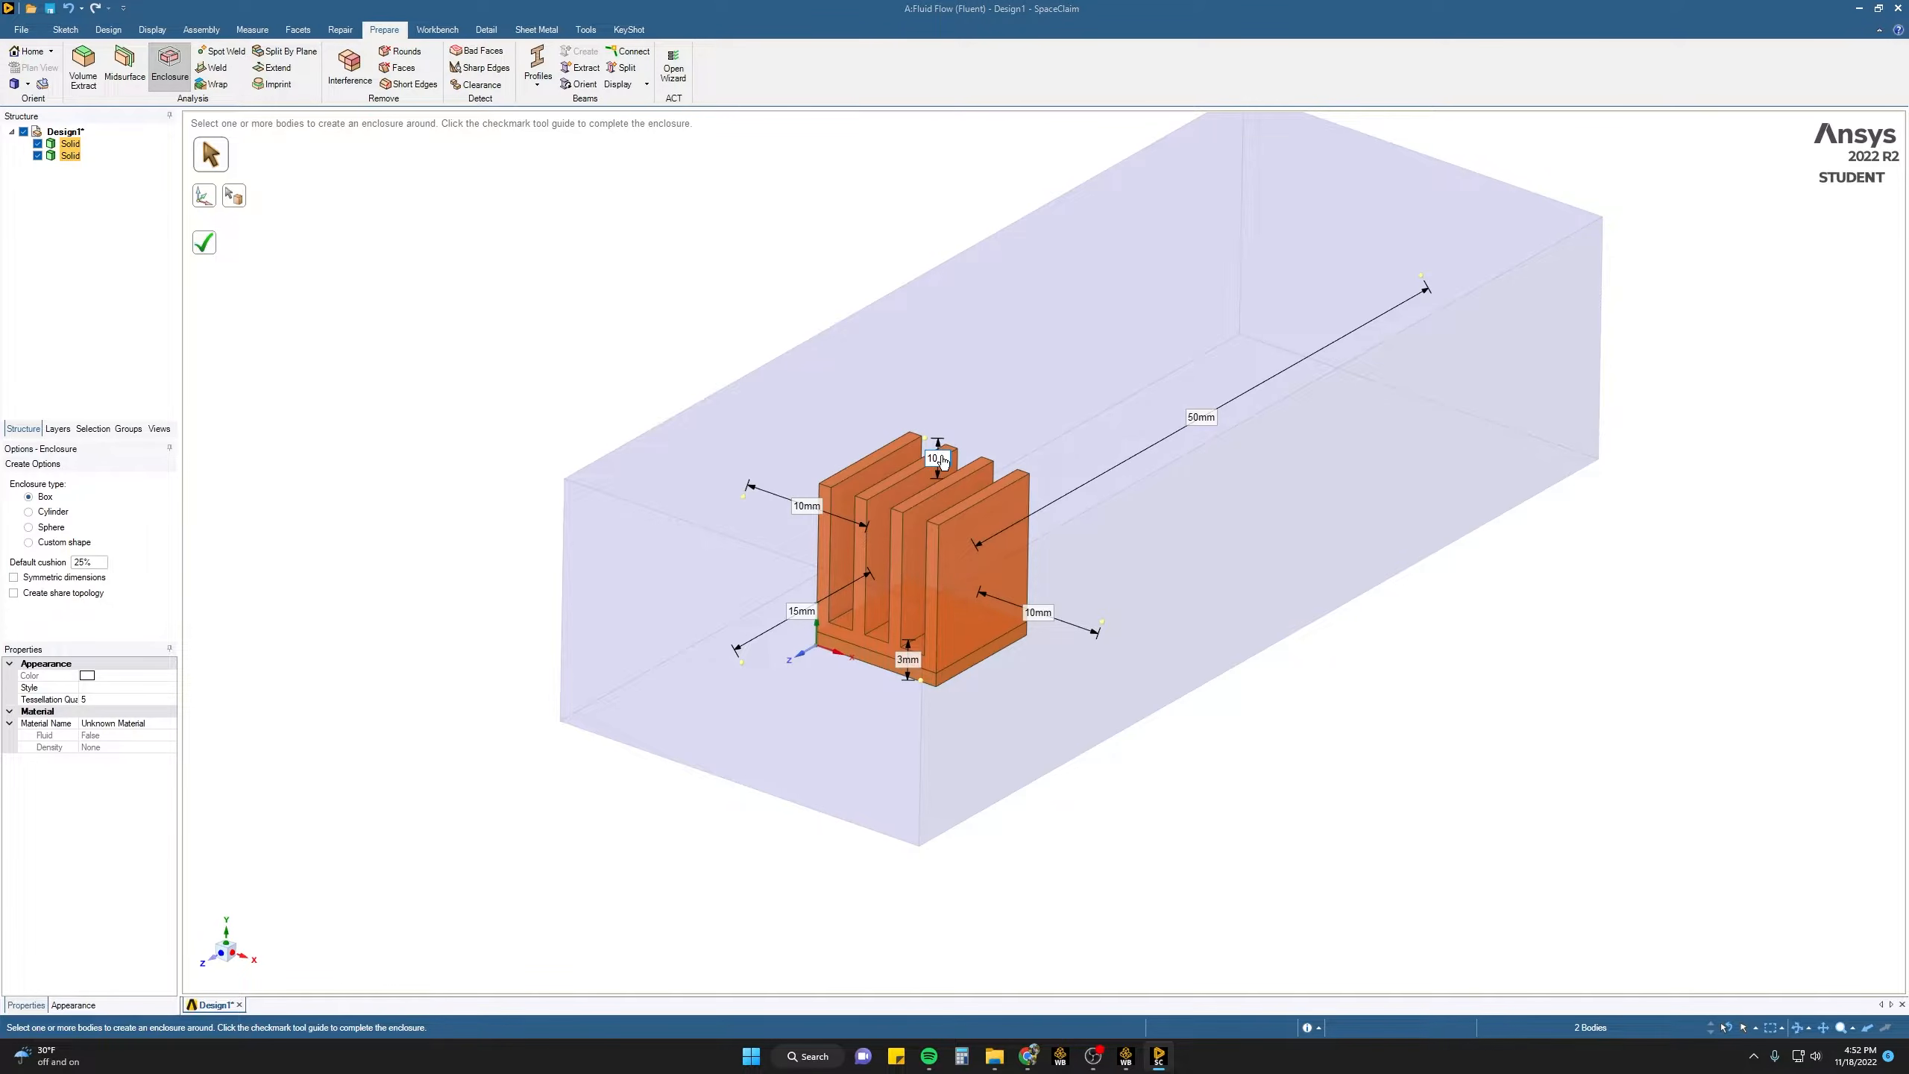
{"action": "key", "text": "Tab"}
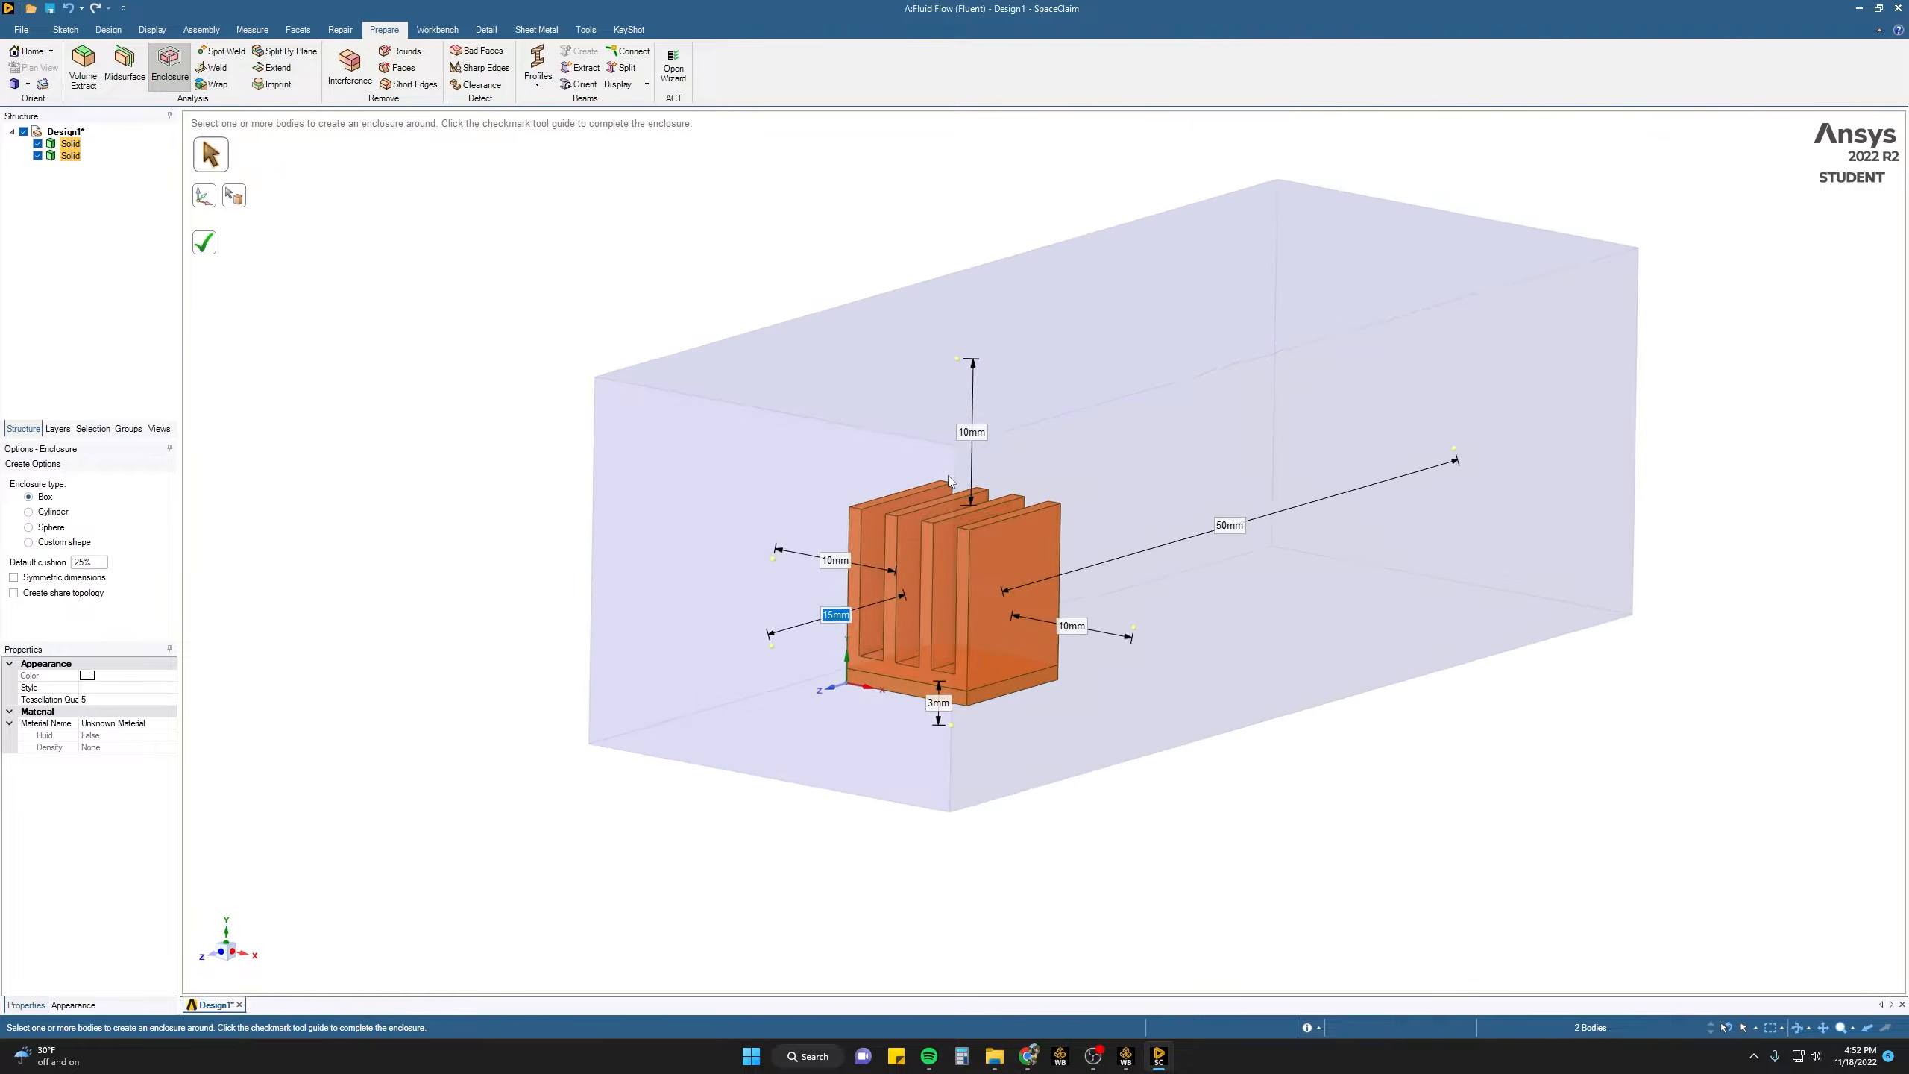
- Set the enclosure clearance below the base plate to 0 and create the enclosure
{"action": "middle_click_drag", "start_coordinate": [948, 476], "coordinate": [945, 516]}
{"action": "middle_click_drag", "start_coordinate": [919, 581], "coordinate": [988, 740]}
{"action": "left_click", "coordinate": [944, 738]}
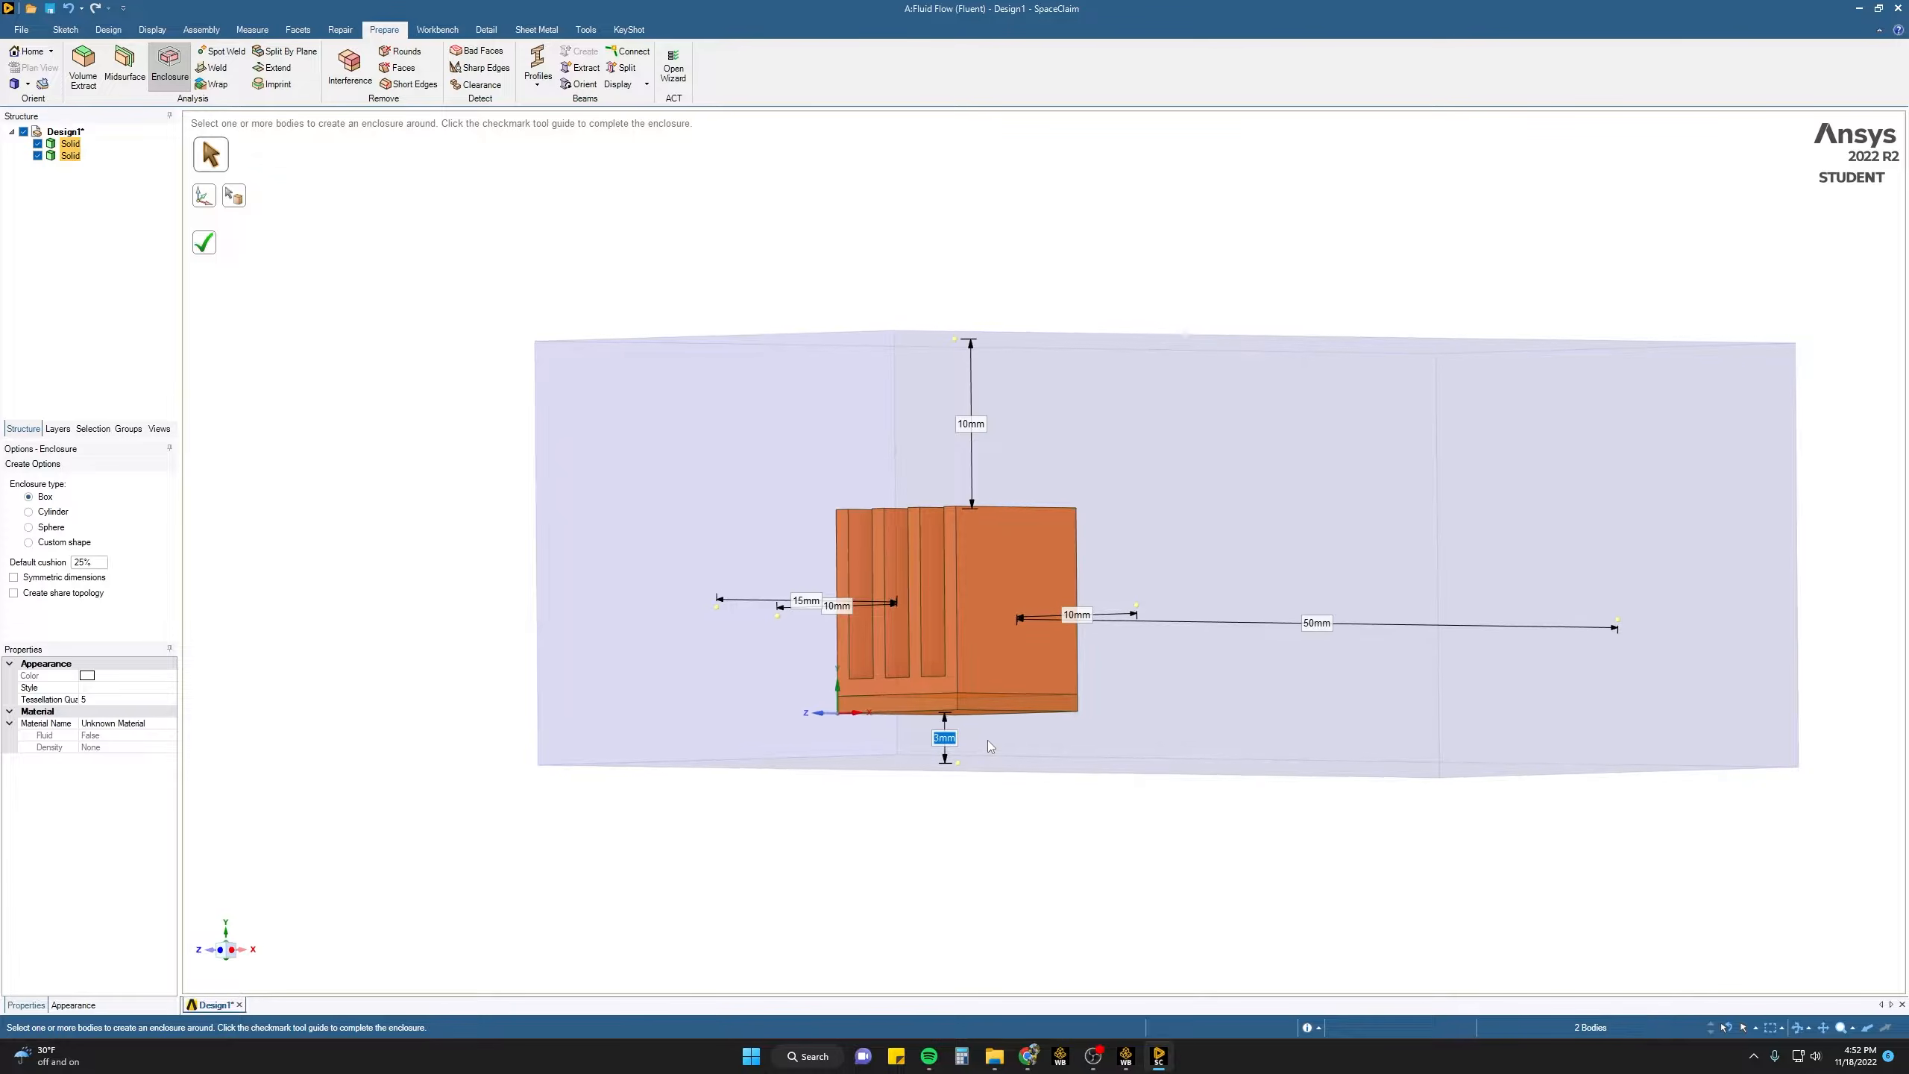
{"action": "type", "text": "0"}
{"action": "key", "text": "Tab"}
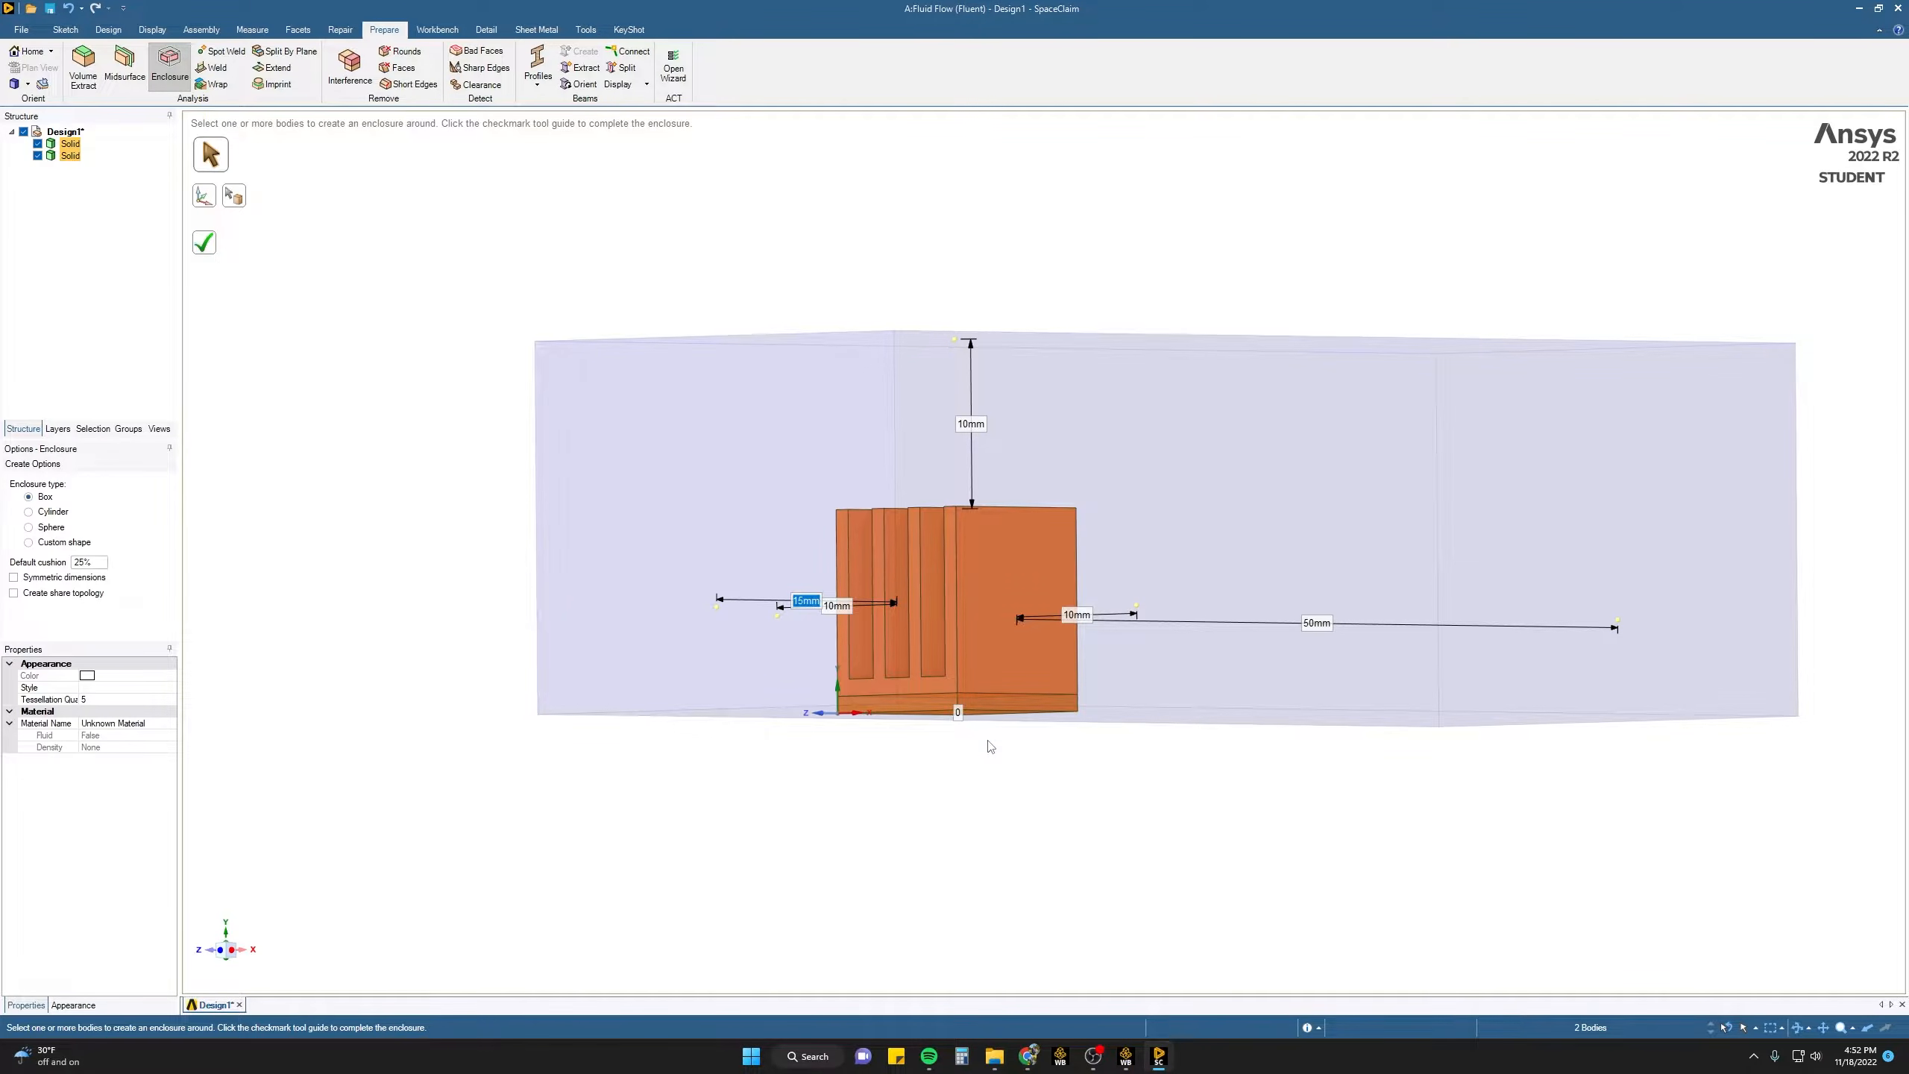
{"action": "key", "text": "h"}
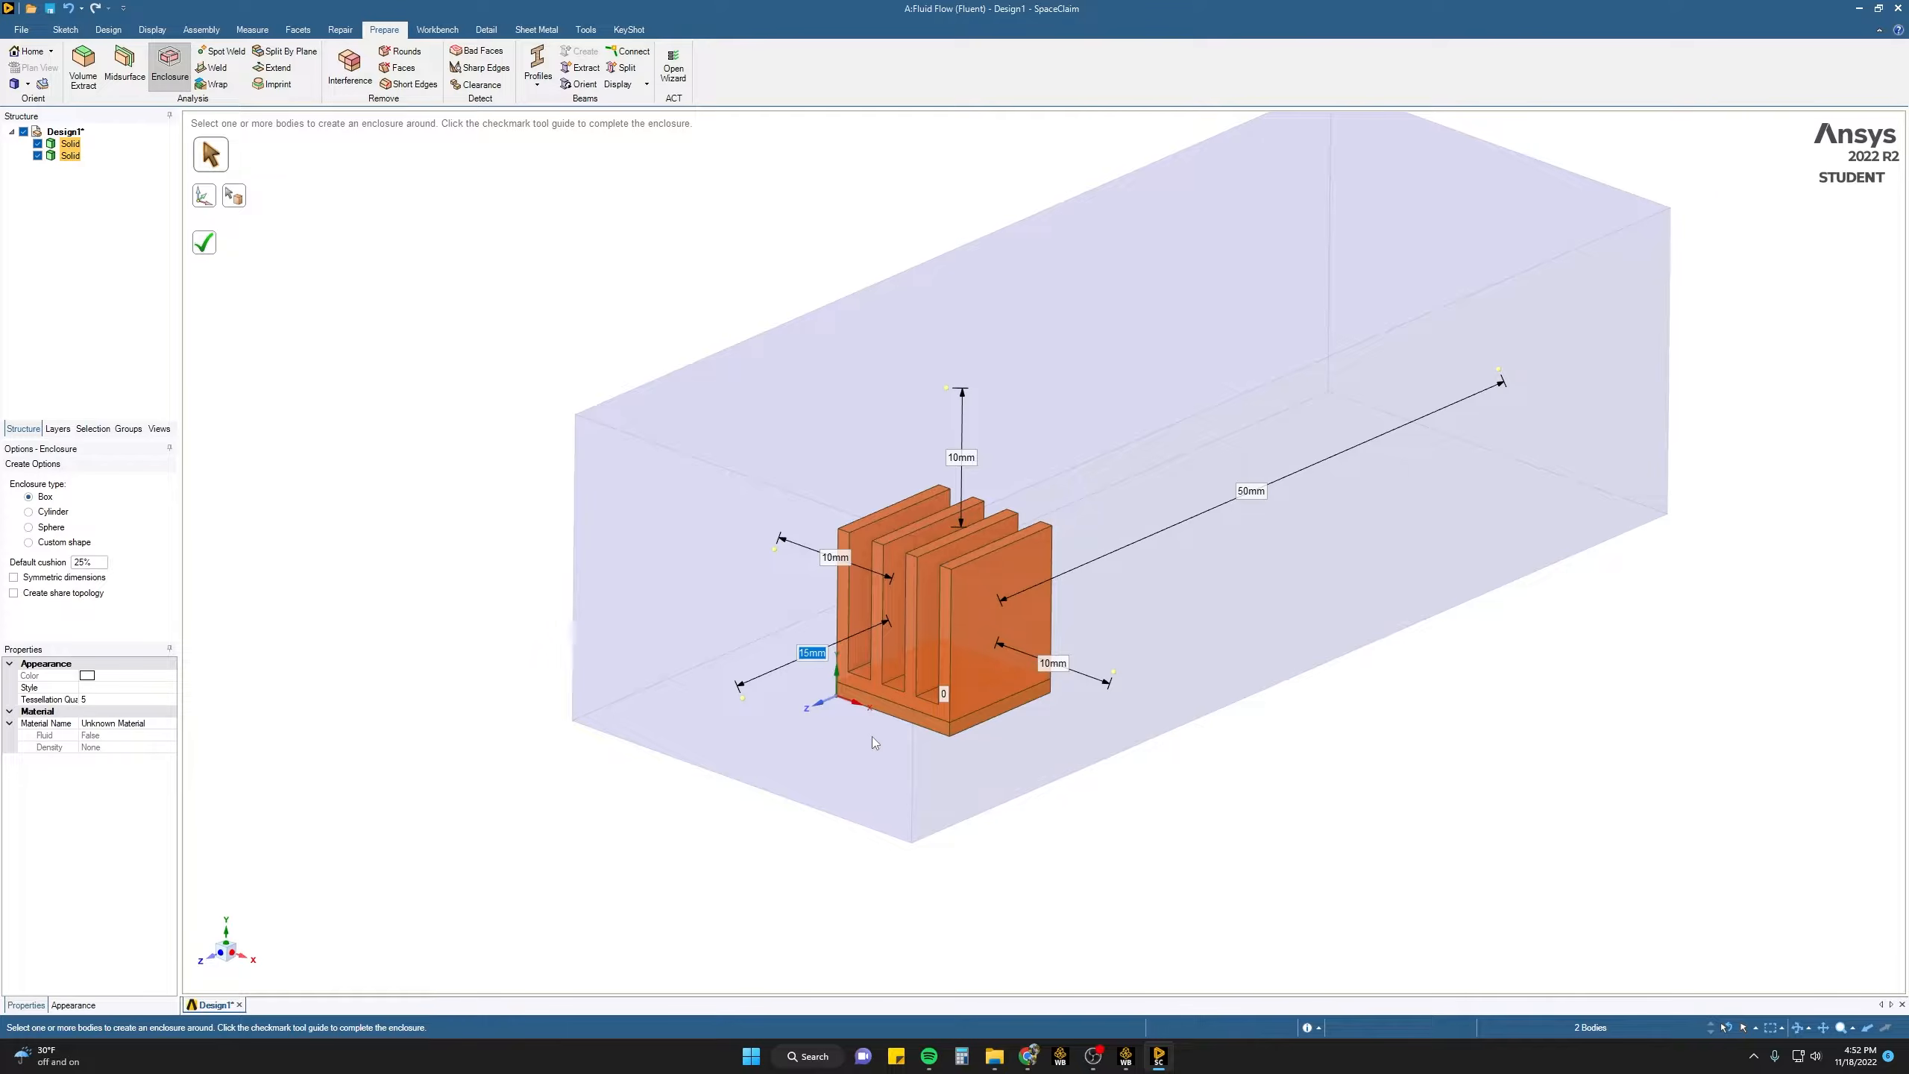
{"action": "left_click", "coordinate": [207, 249]}
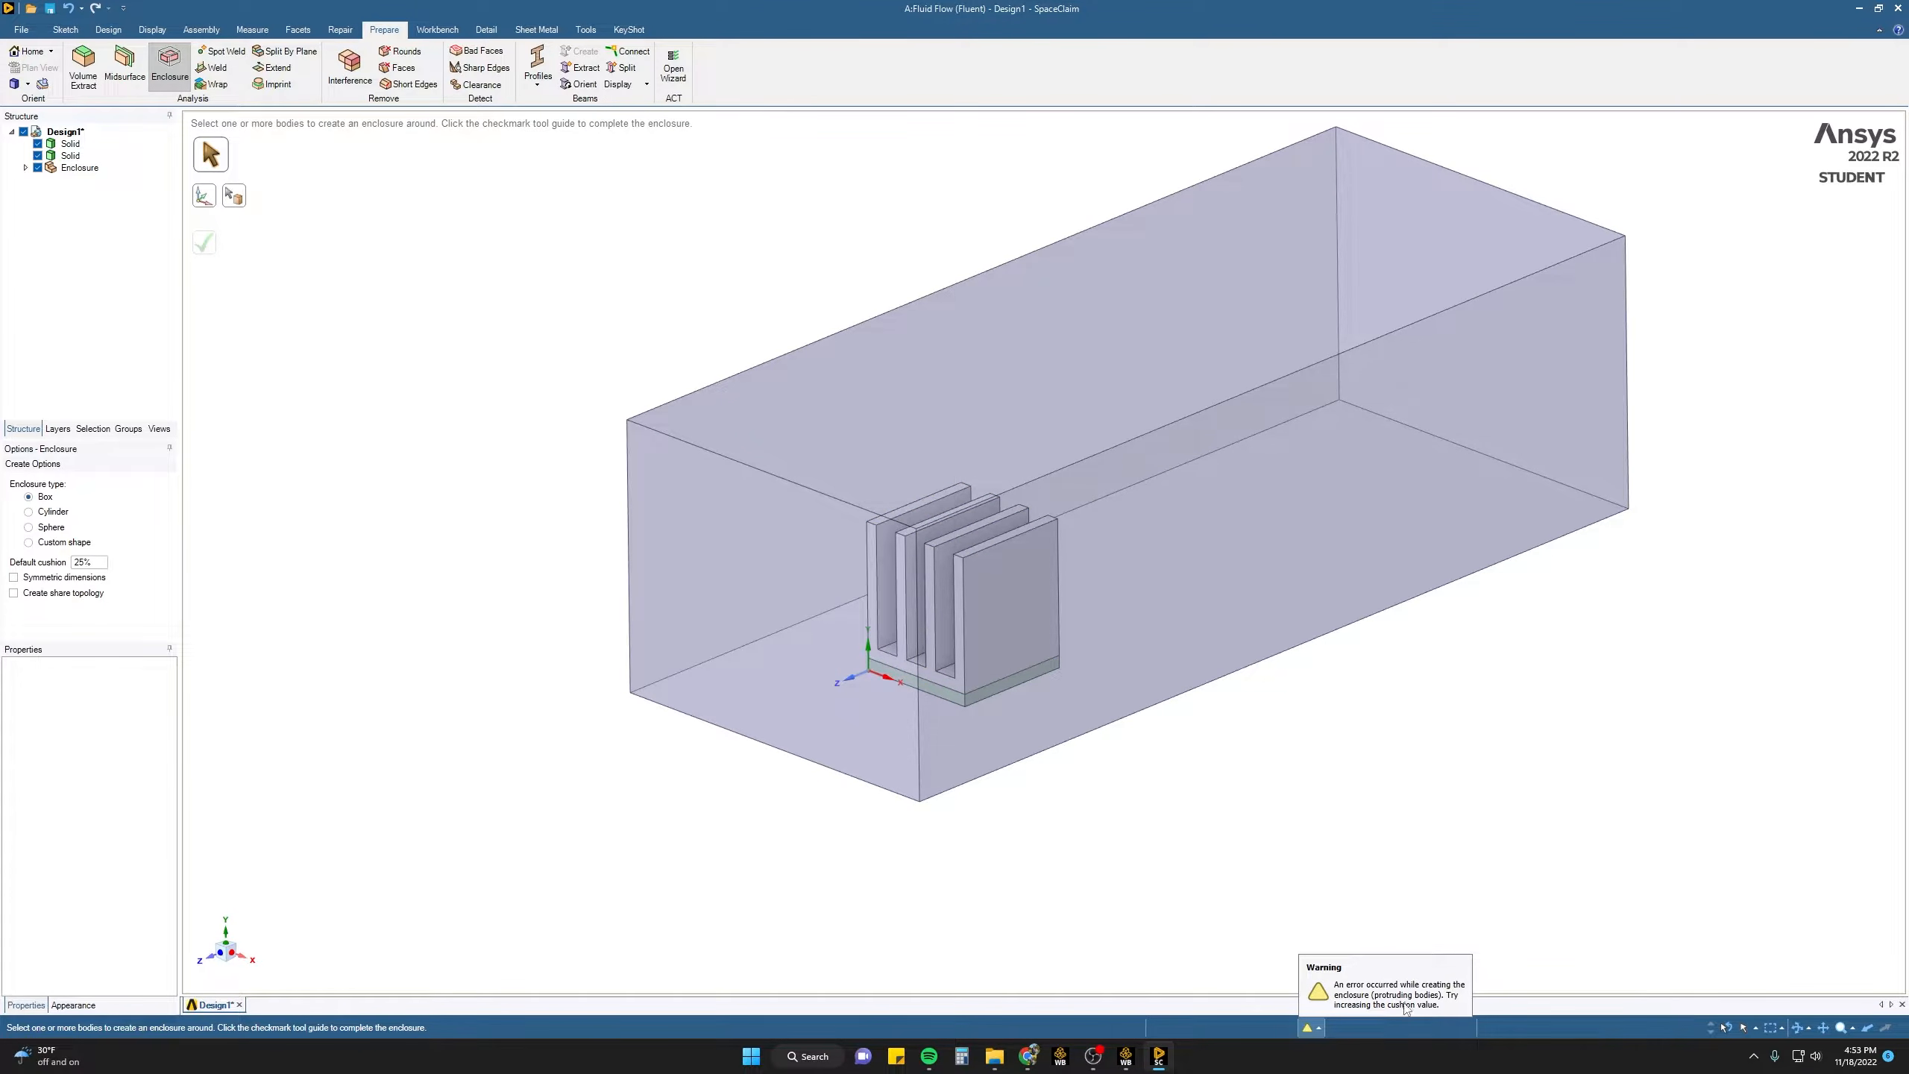
{"action": "middle_click_drag", "start_coordinate": [996, 831], "coordinate": [950, 720]}
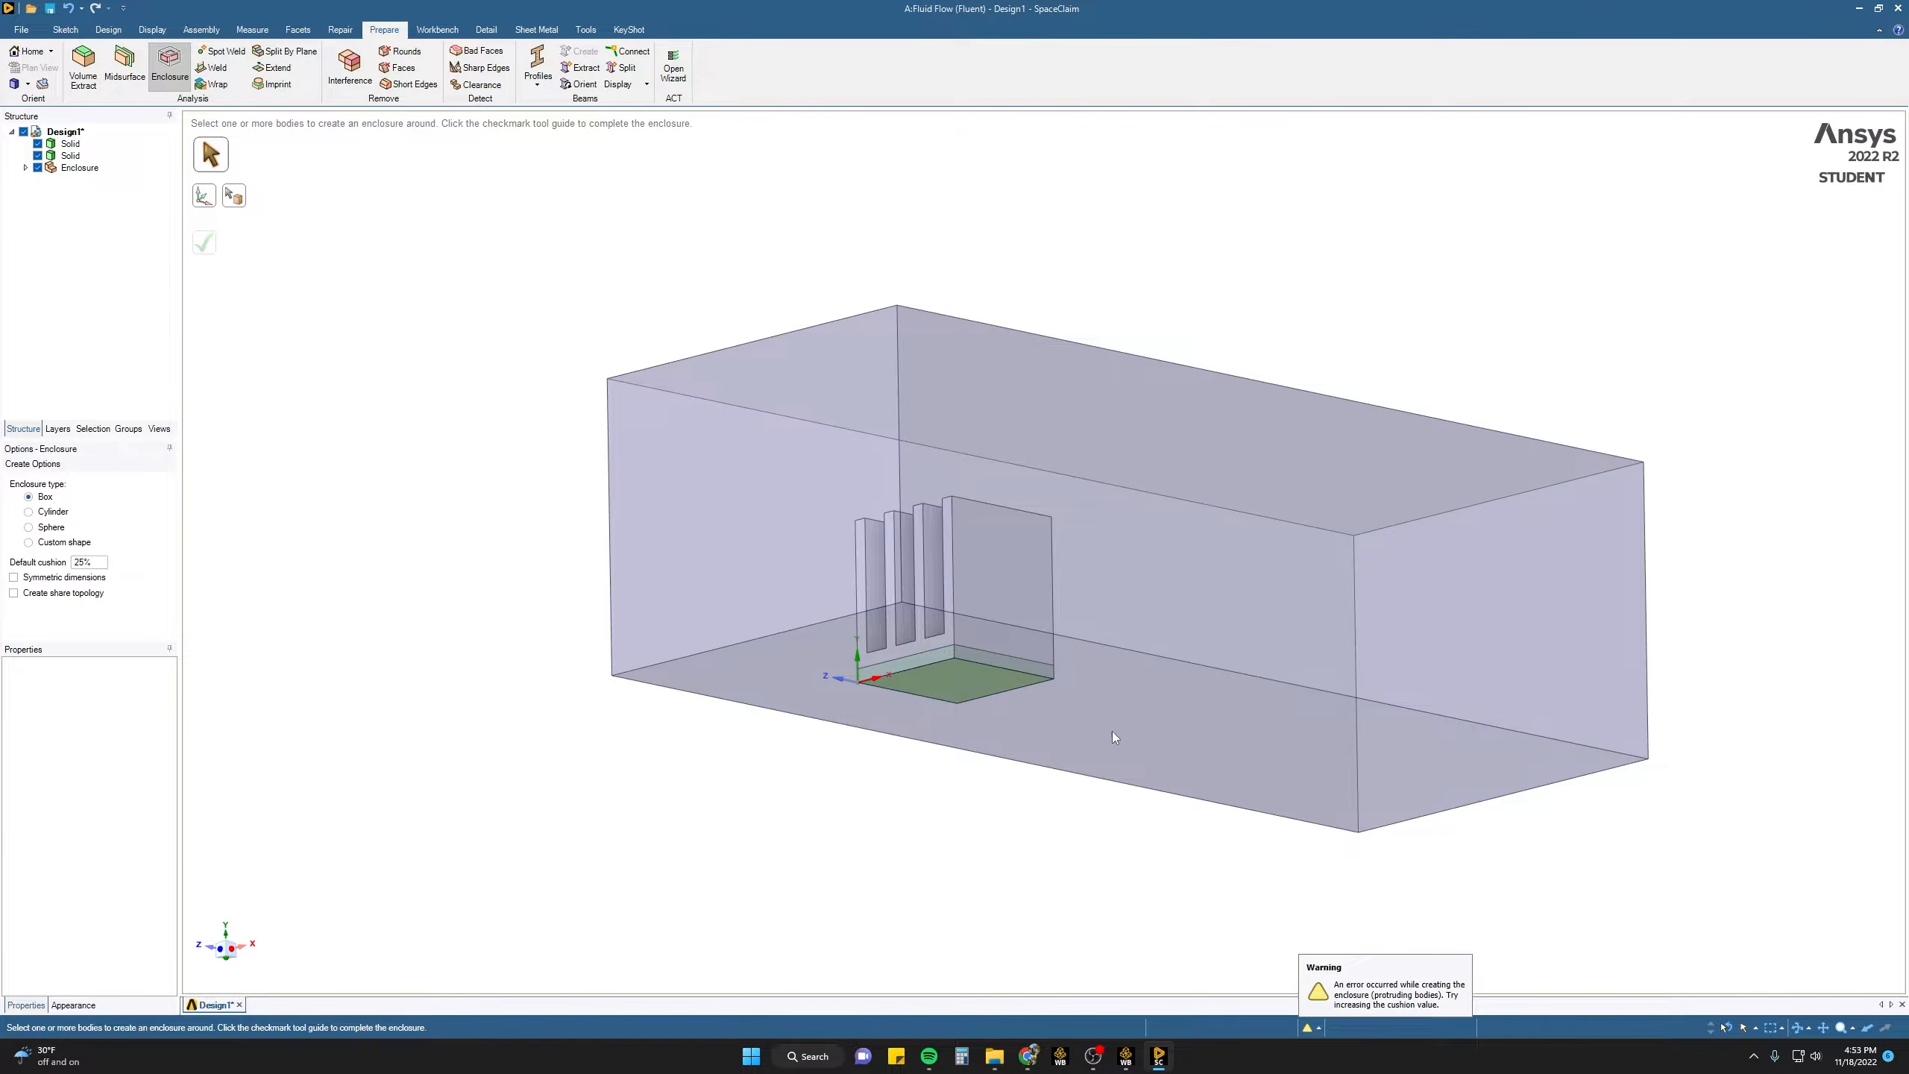
{"action": "middle_click_drag", "start_coordinate": [1047, 752], "coordinate": [749, 680]}
{"action": "middle_click_drag", "start_coordinate": [965, 443], "coordinate": [518, 541]}
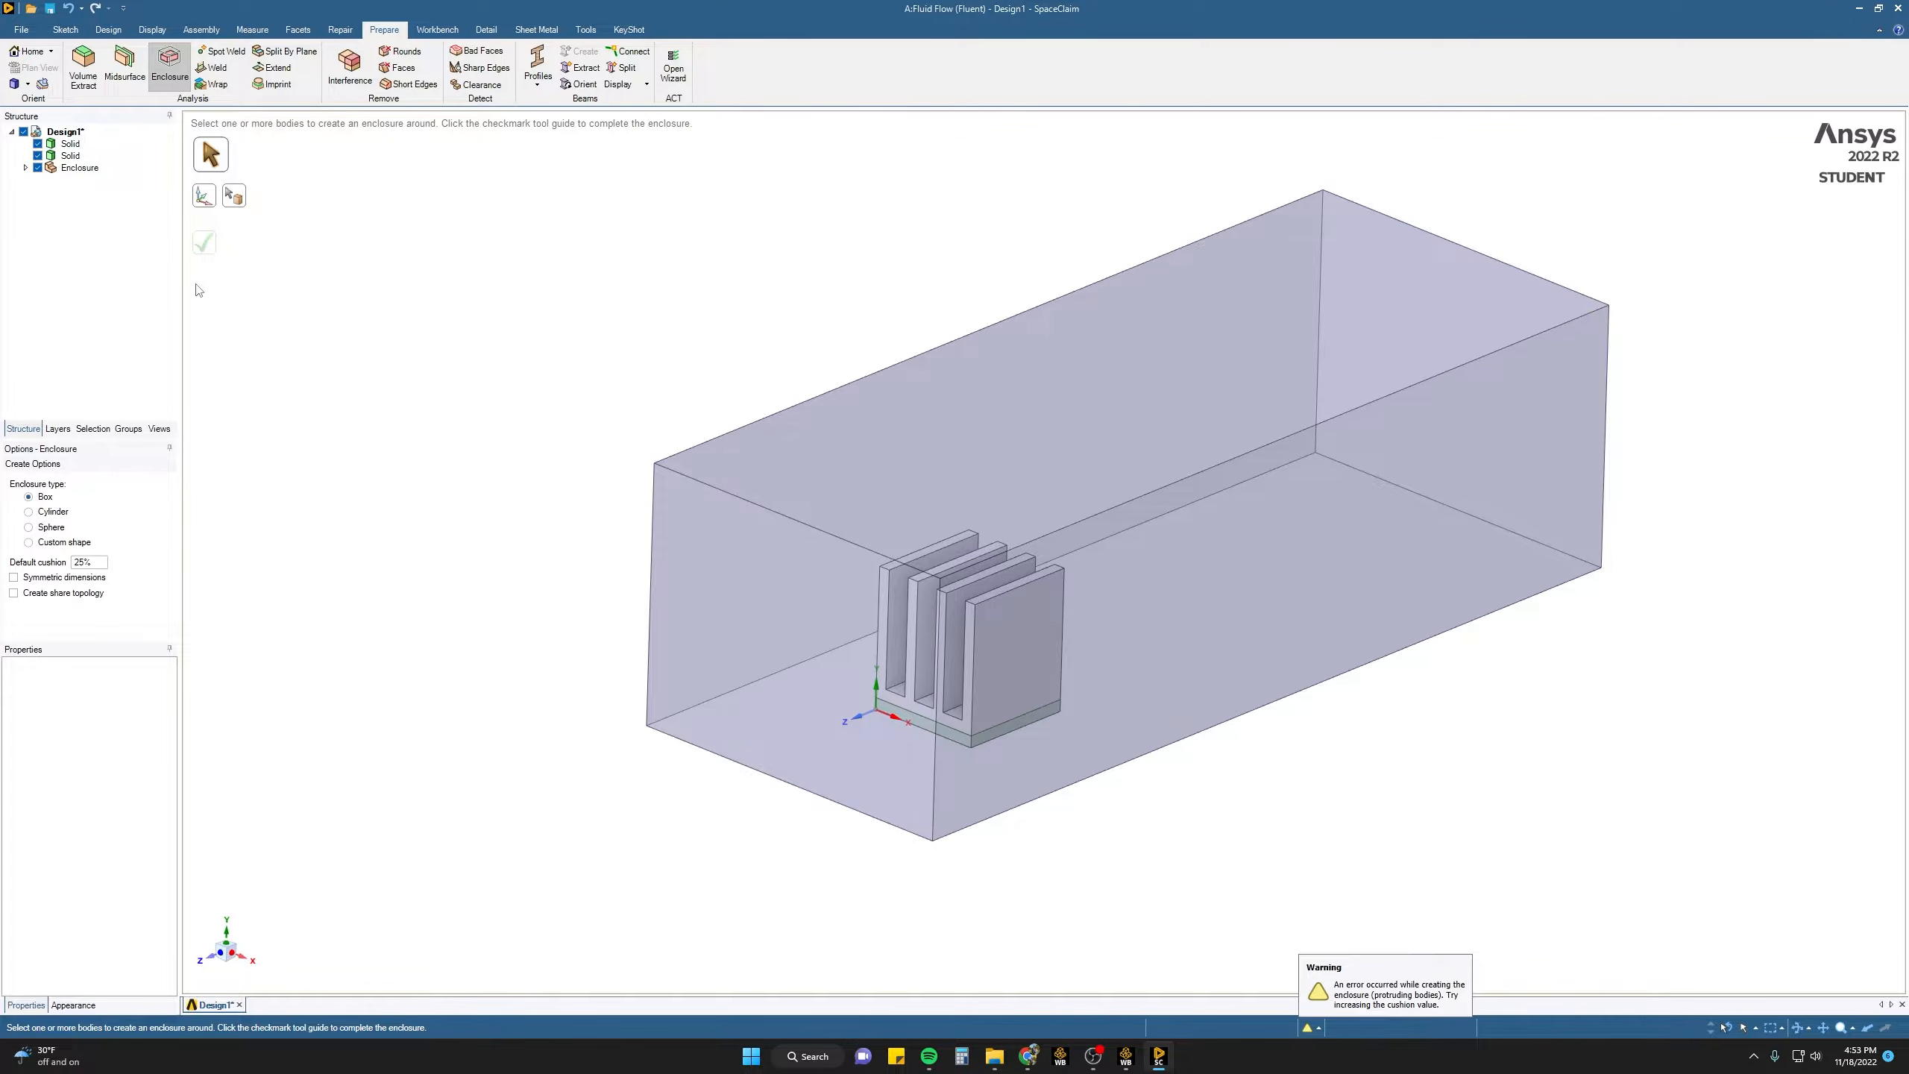
- Set the Share Topology property of the whole design, Design1, to Share
{"action": "left_click", "coordinate": [62, 135]}
{"action": "key", "text": "Escape"}
{"action": "left_click", "coordinate": [75, 136]}
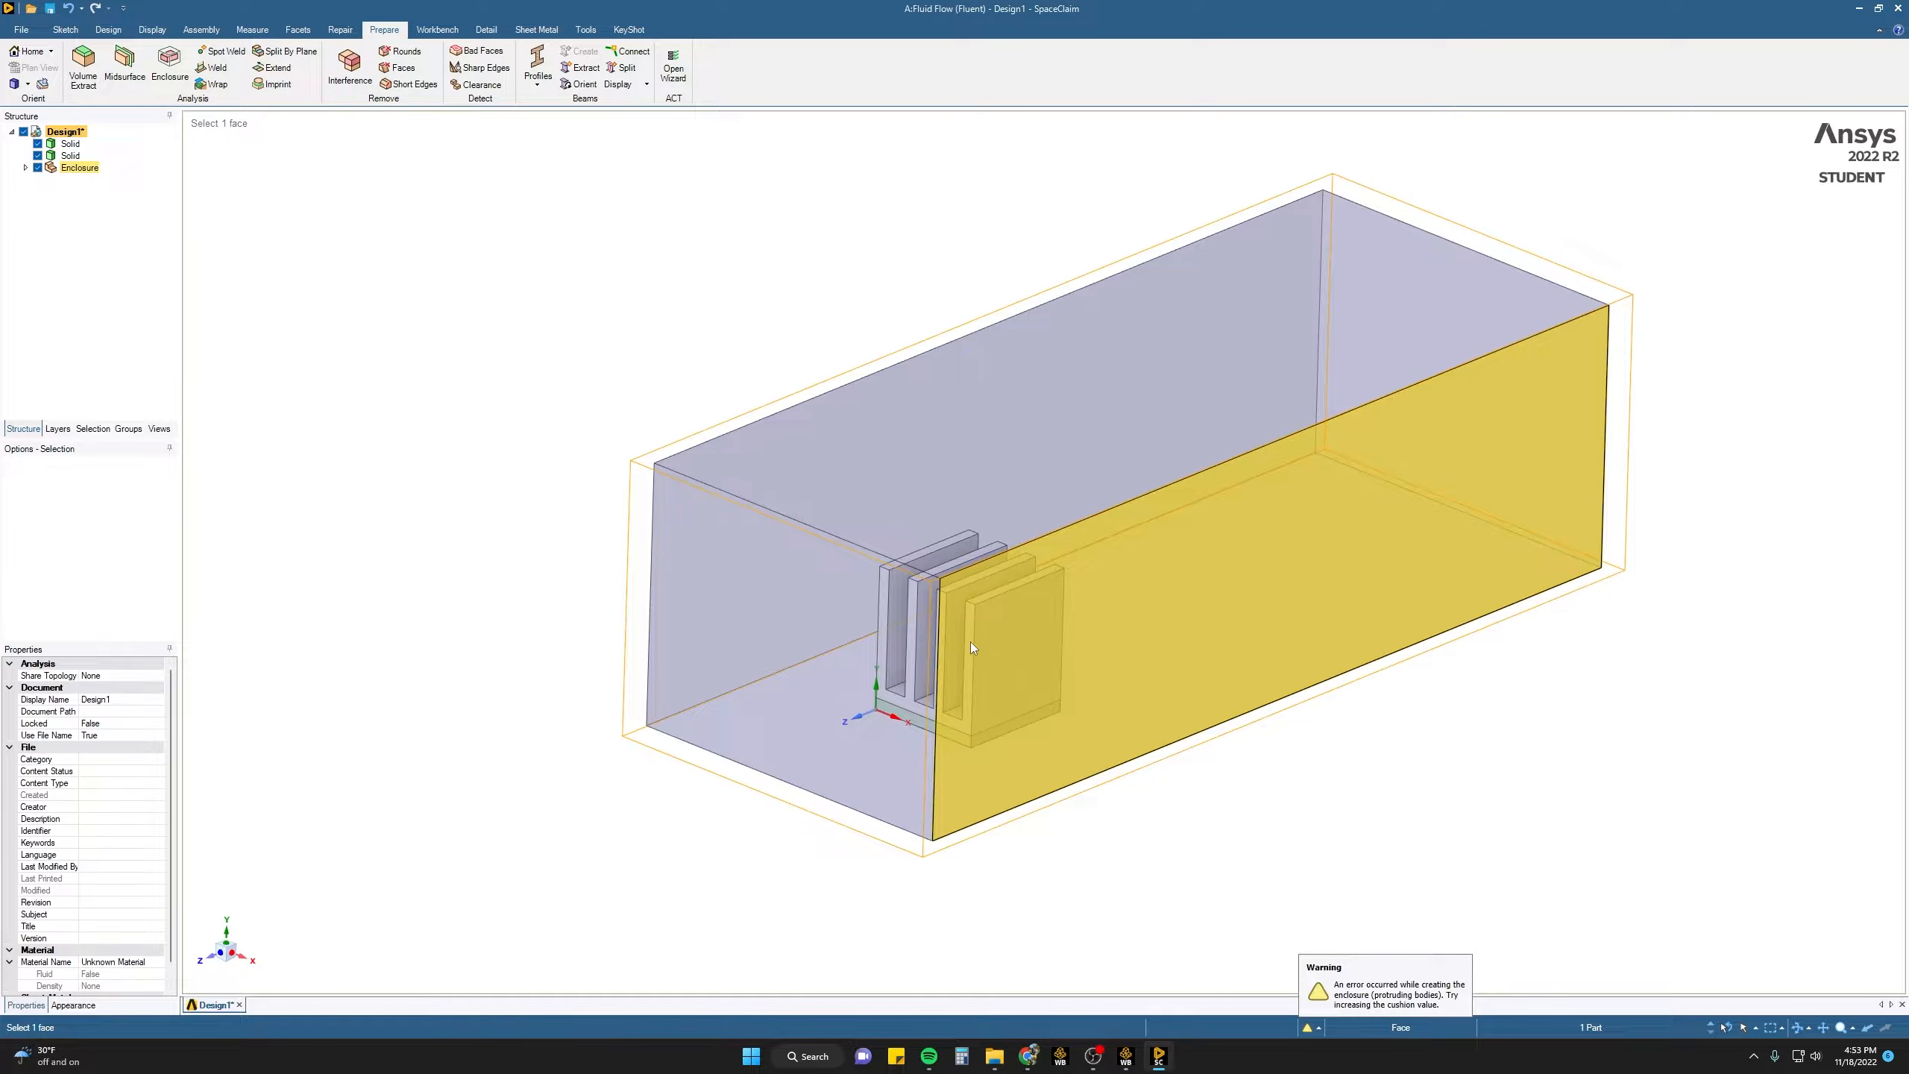
{"action": "left_click", "coordinate": [109, 675]}
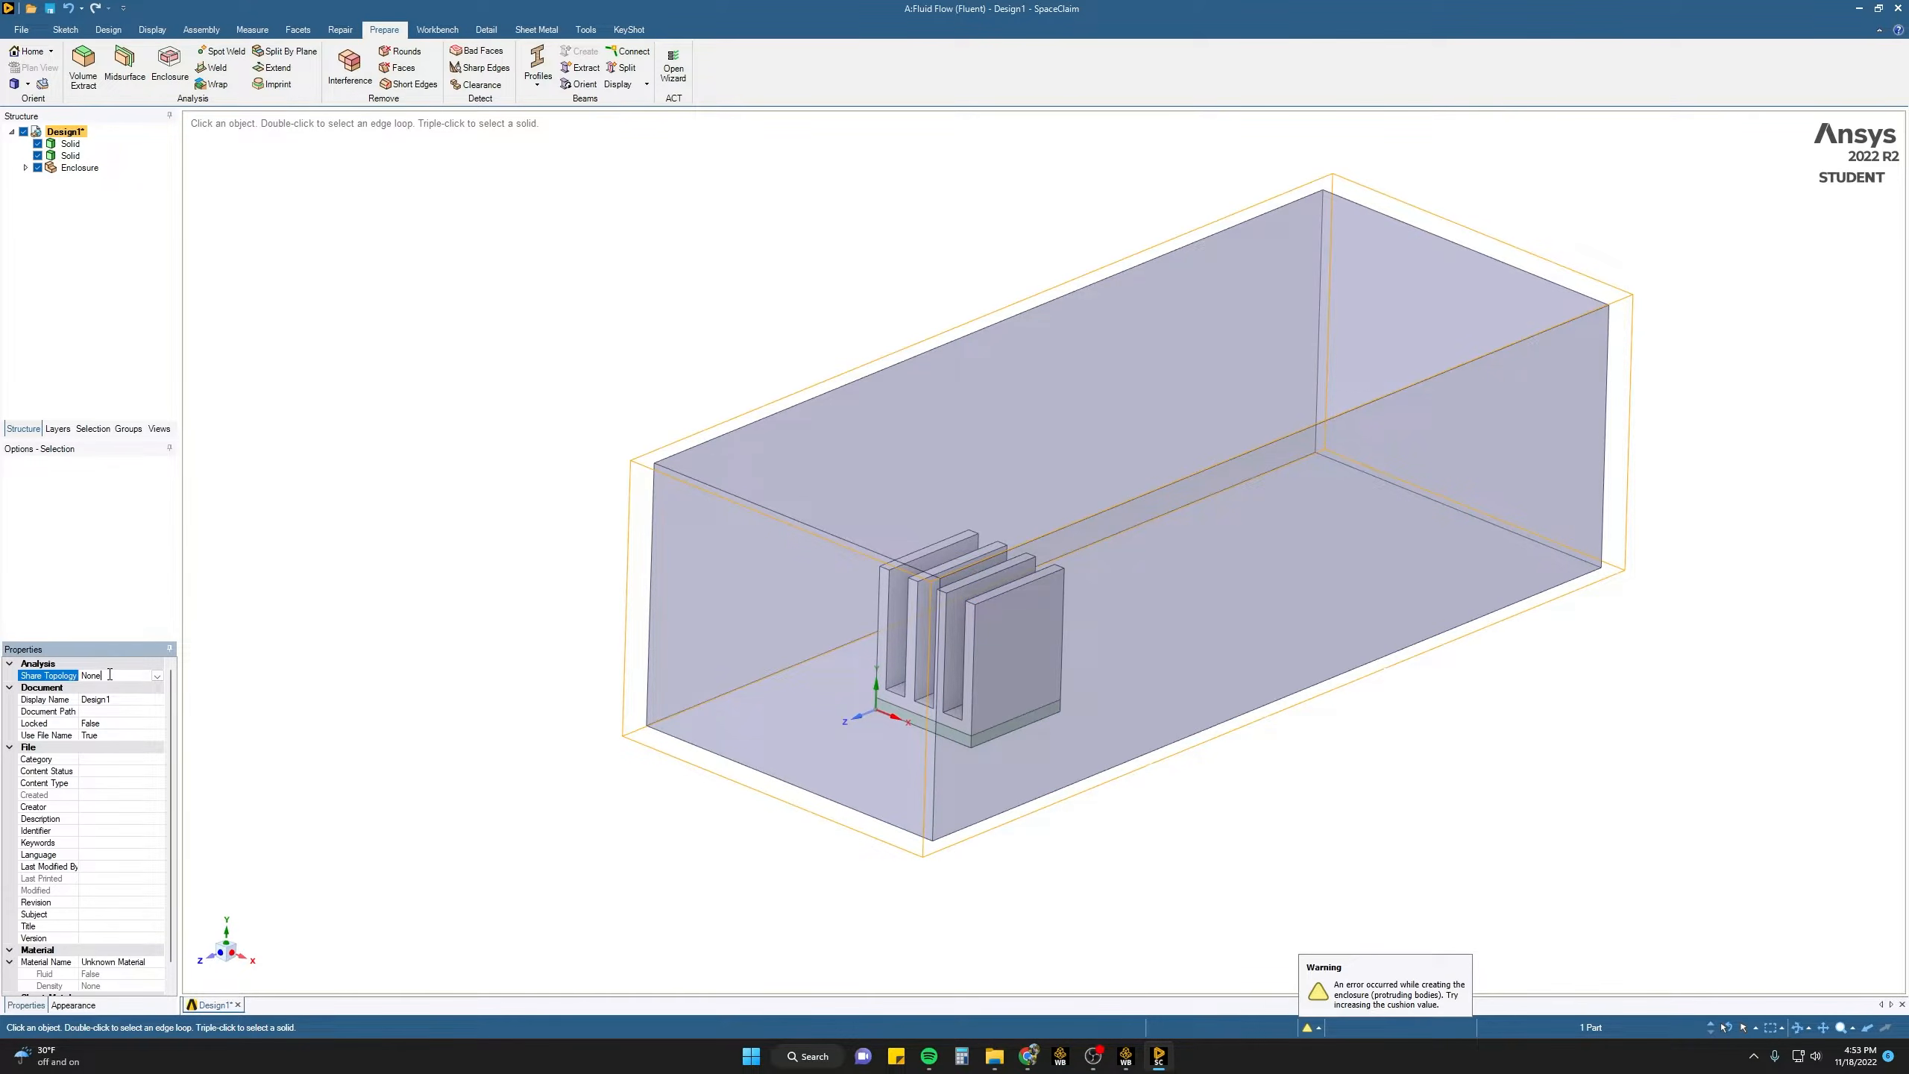
{"action": "left_click", "coordinate": [156, 676]}
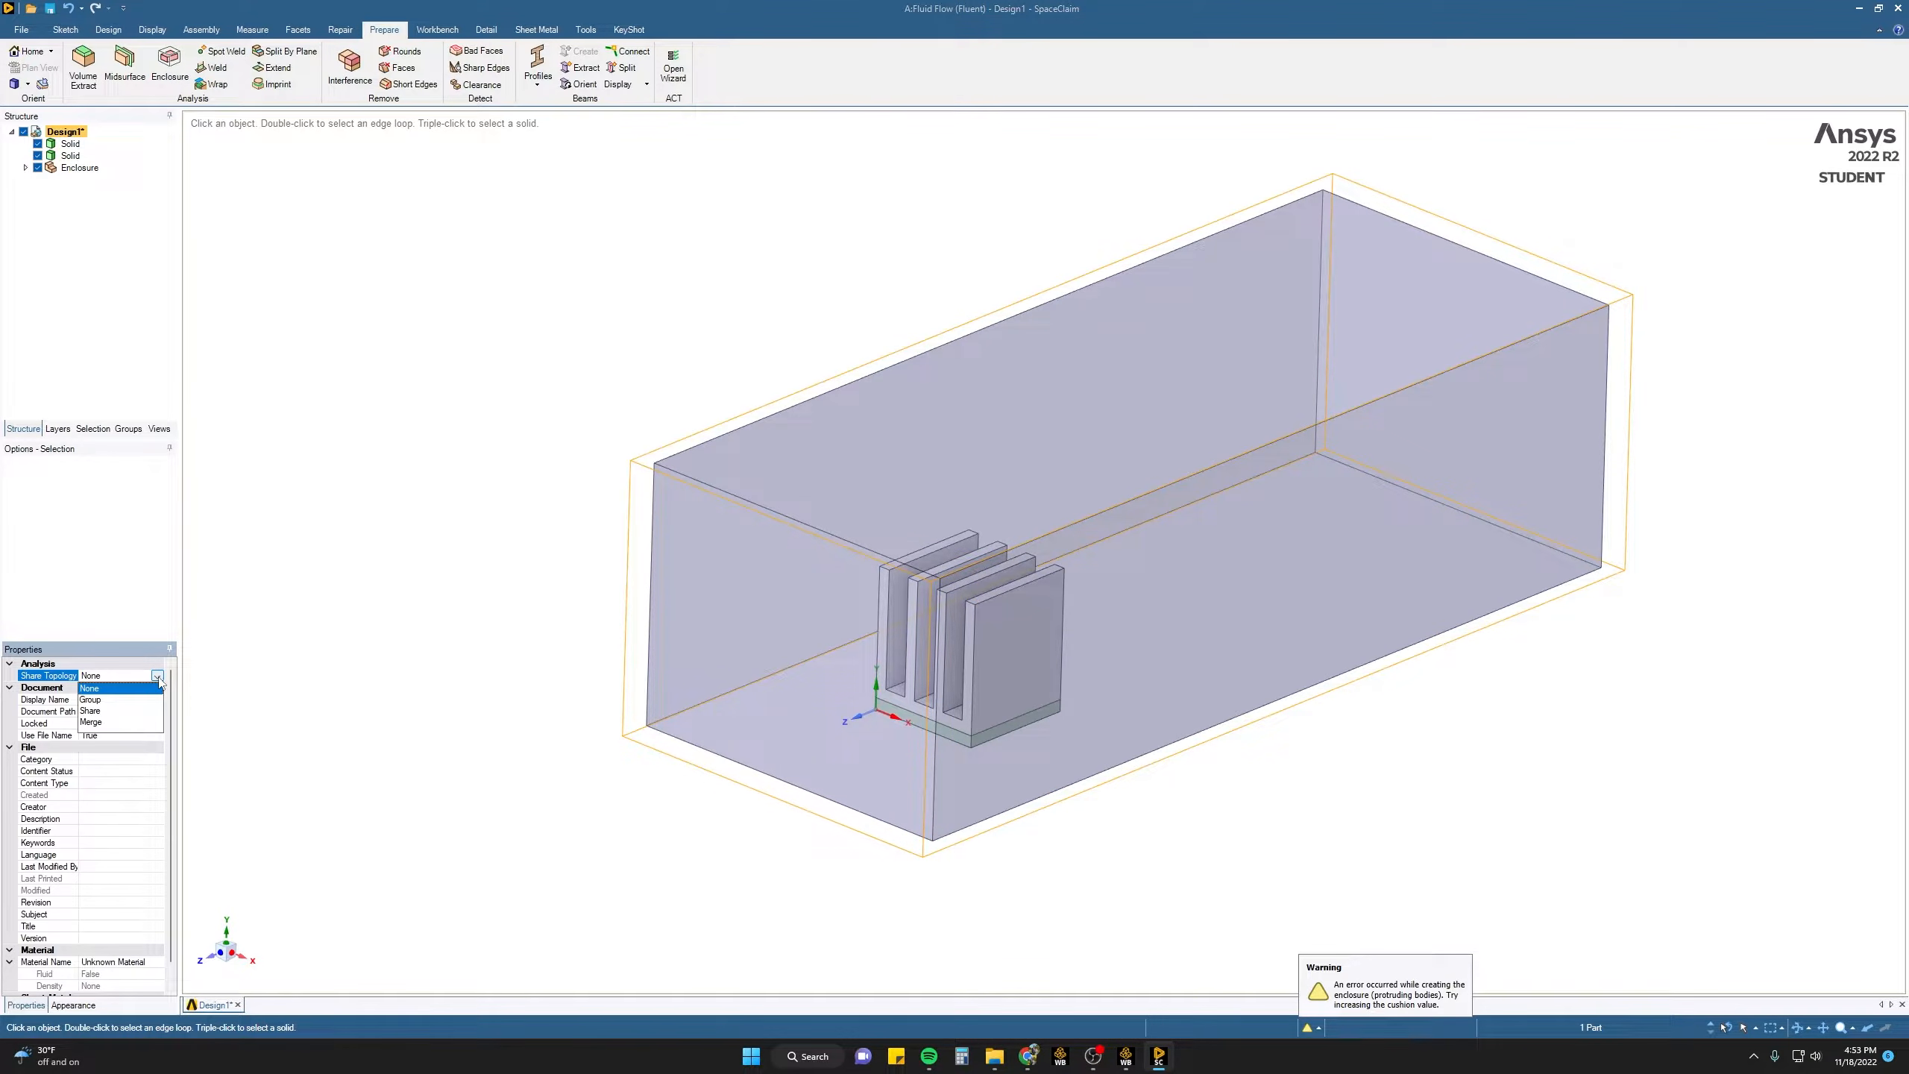
{"action": "left_click", "coordinate": [92, 713]}
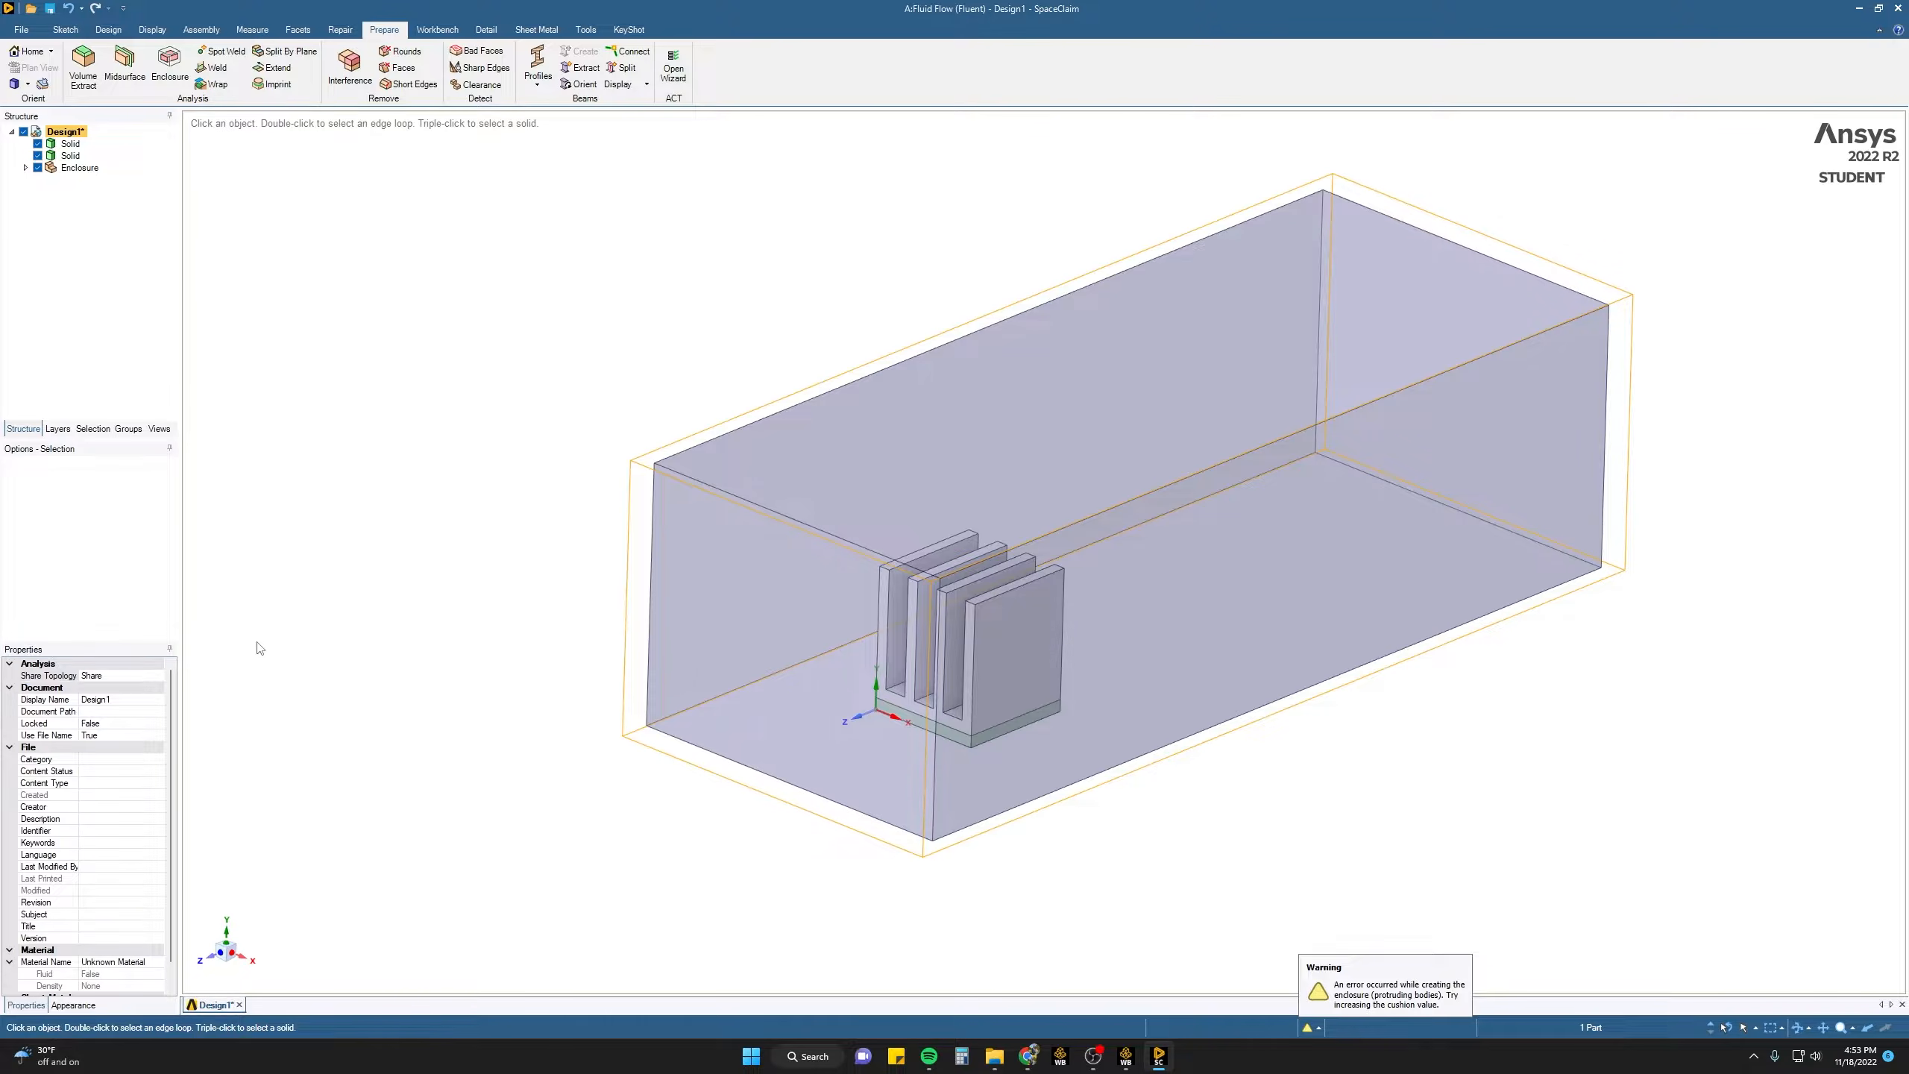
{"action": "left_click", "coordinate": [276, 630]}
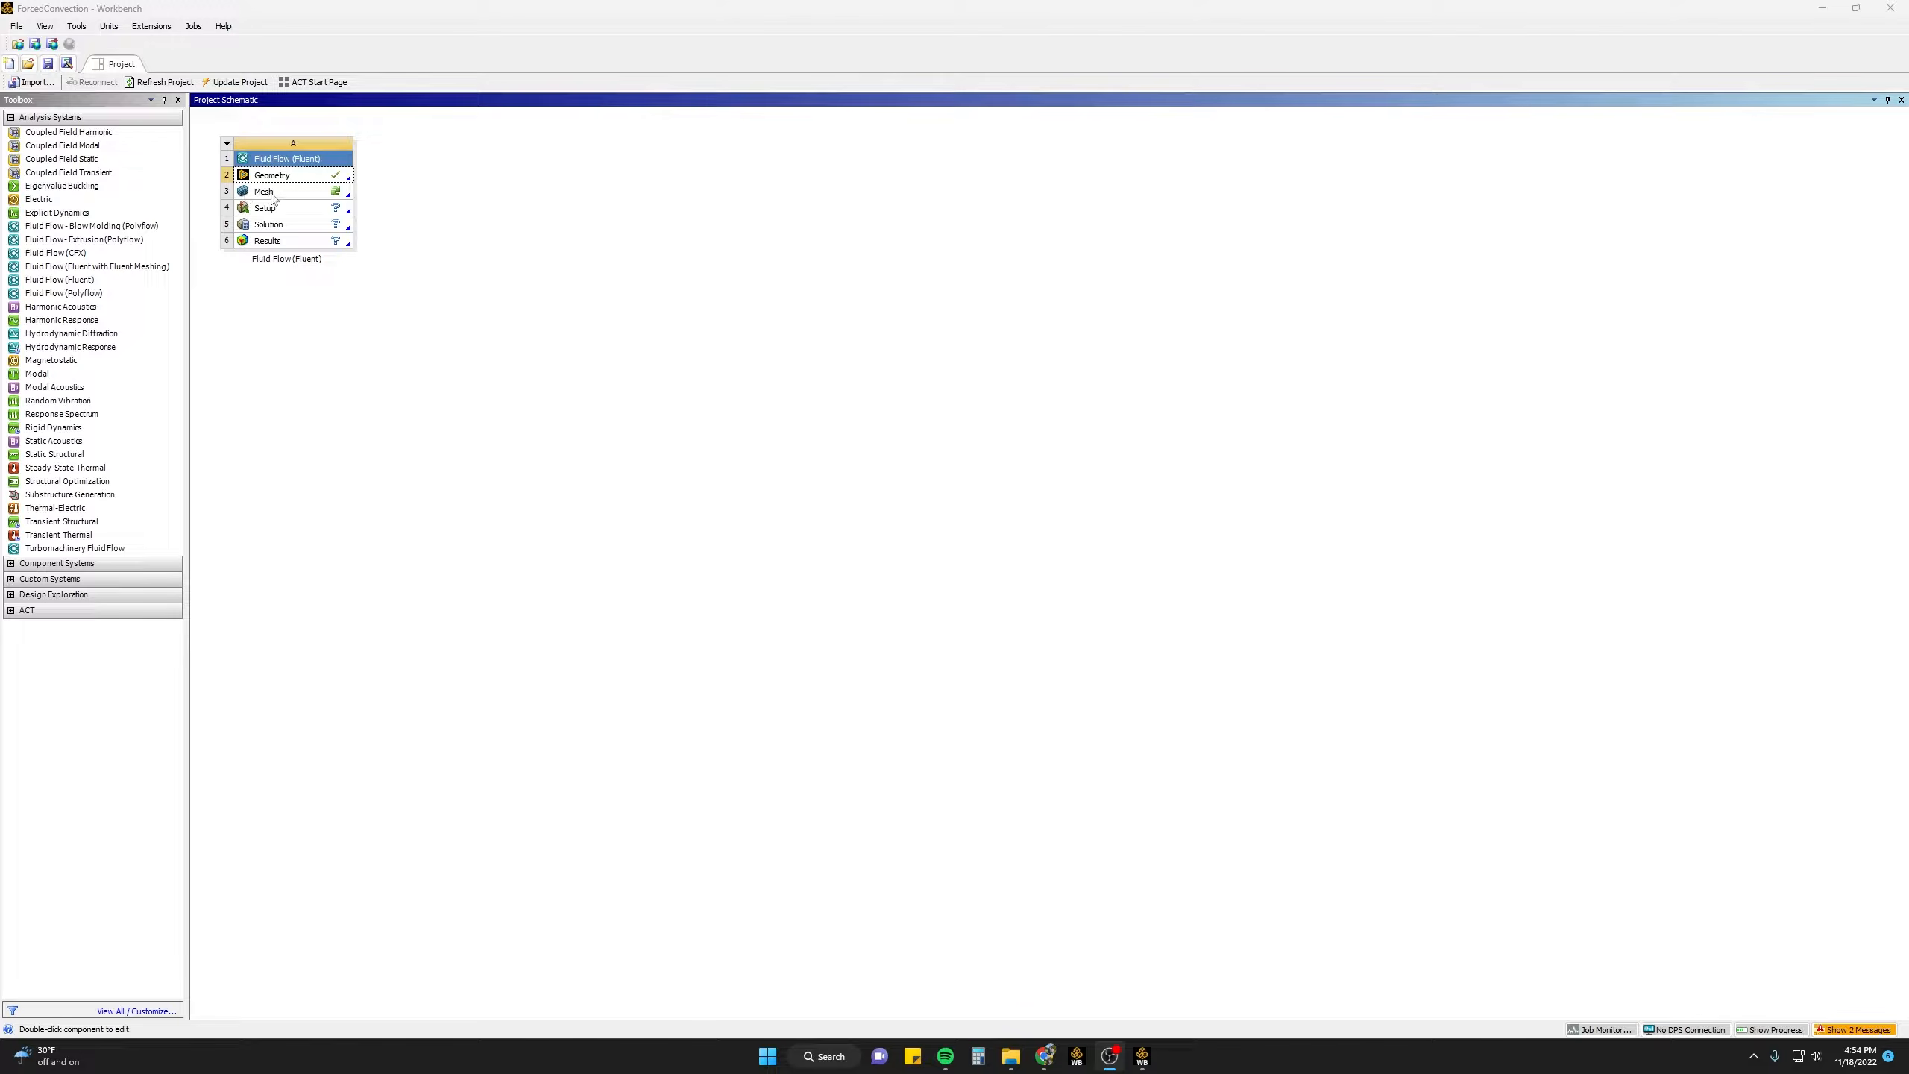
- From Workbench, open the Mesh cell of the Fluid Flow (Fluent) system in Meshing and display the Connections details
{"action": "left_click", "coordinate": [320, 195]}
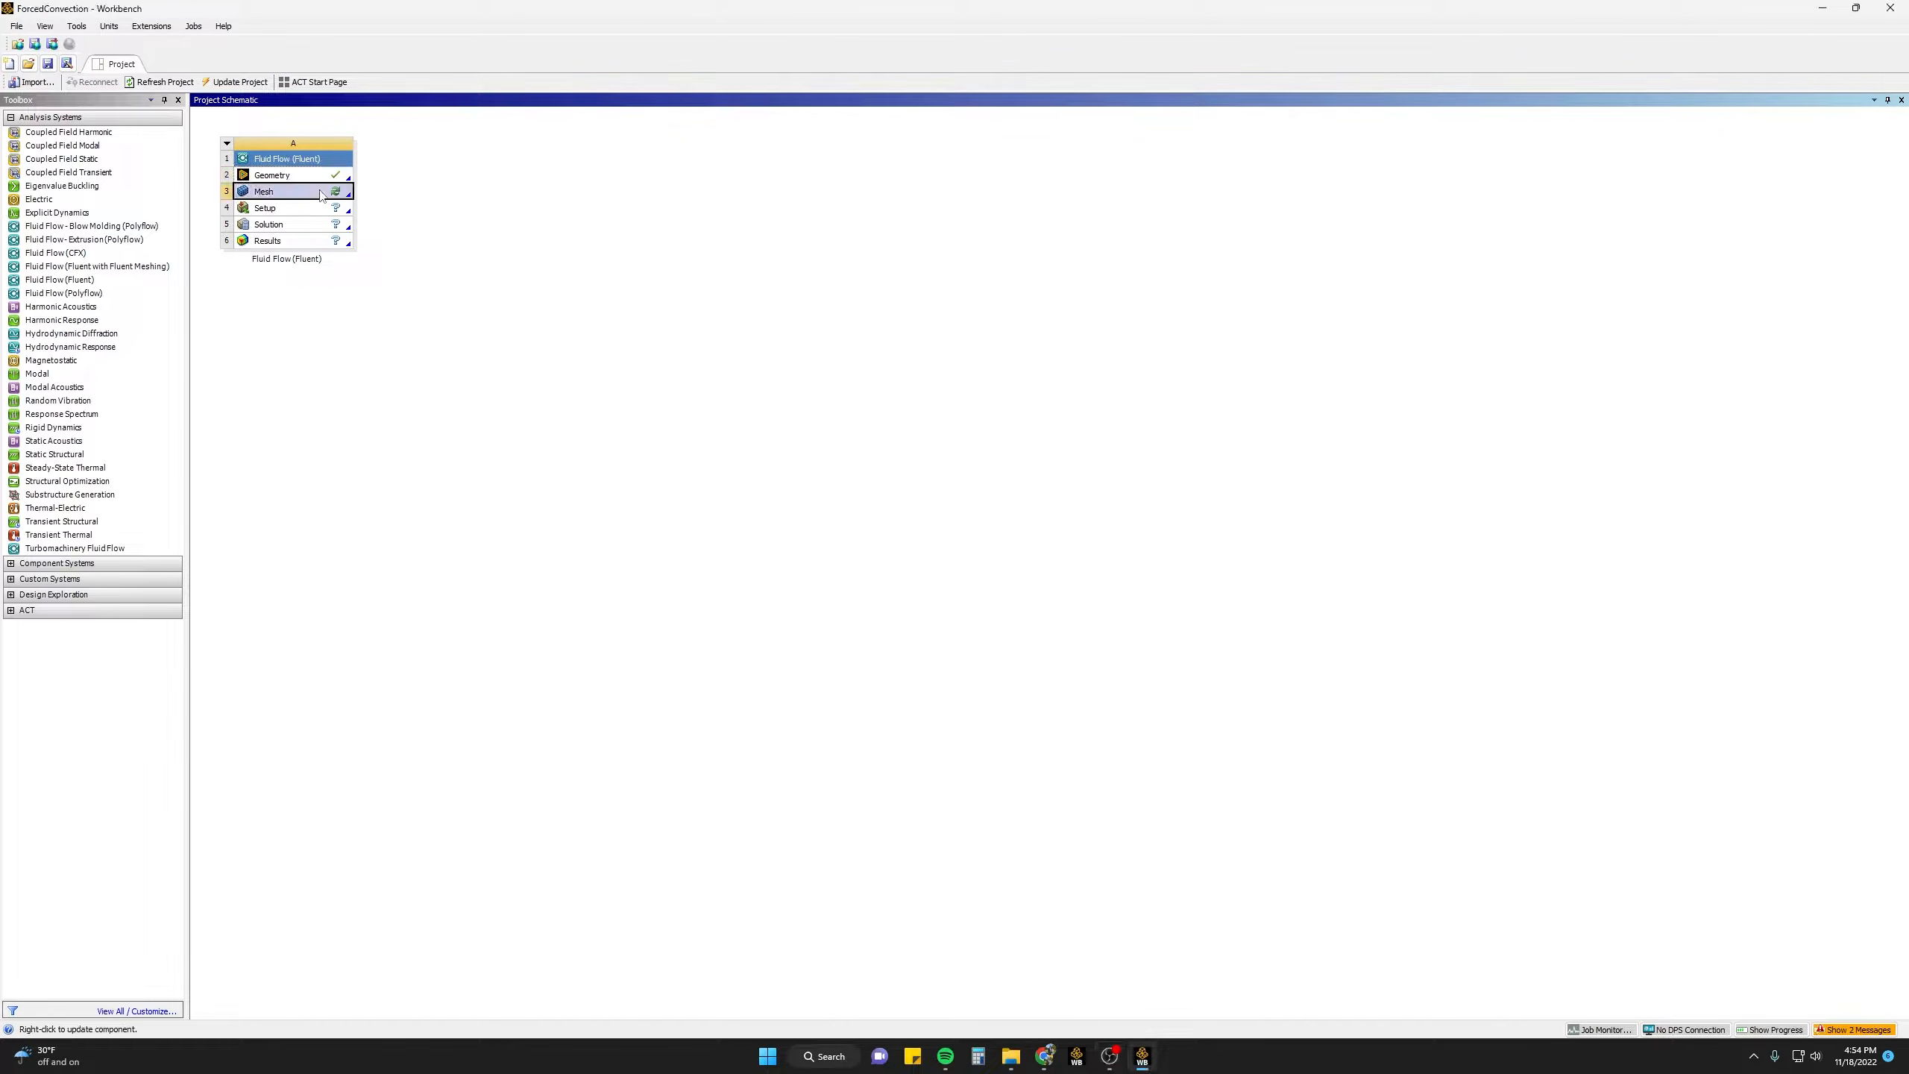
{"action": "double_click", "coordinate": [314, 196]}
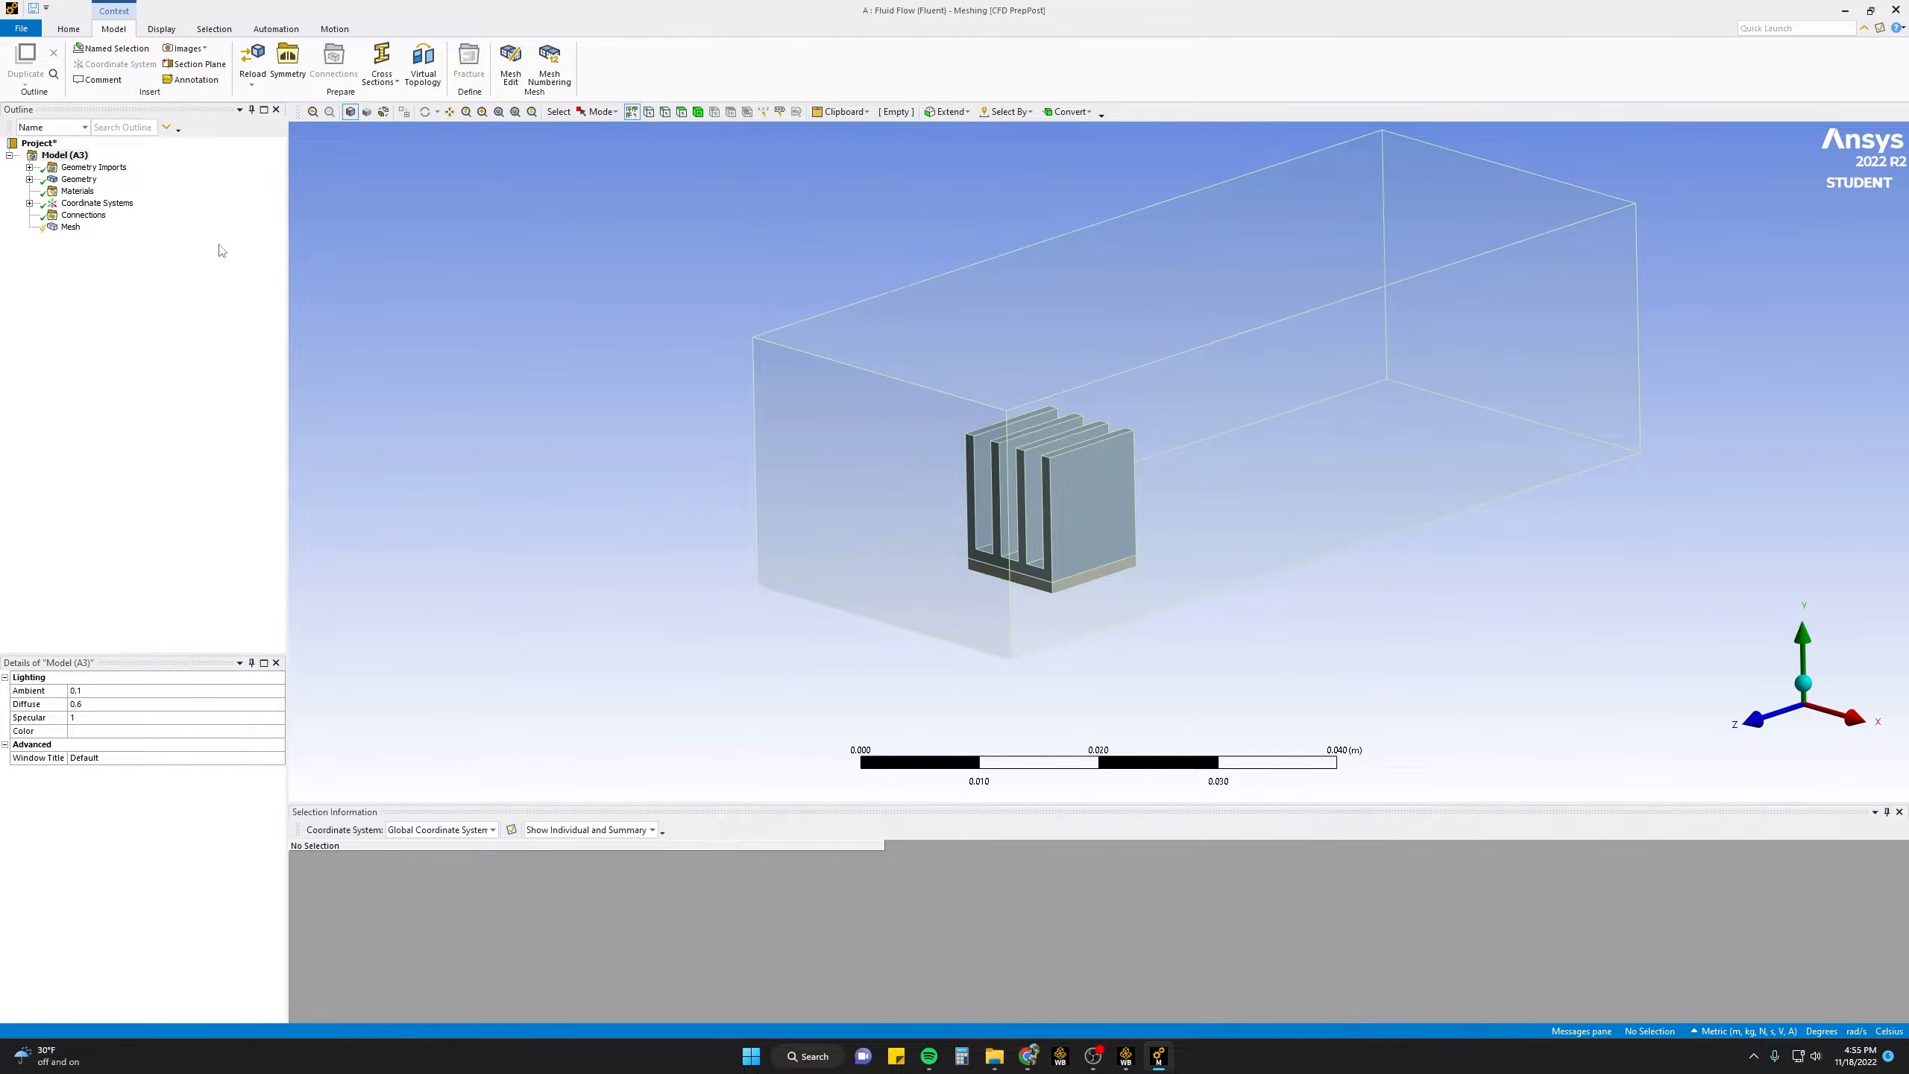
{"action": "left_click", "coordinate": [78, 216]}
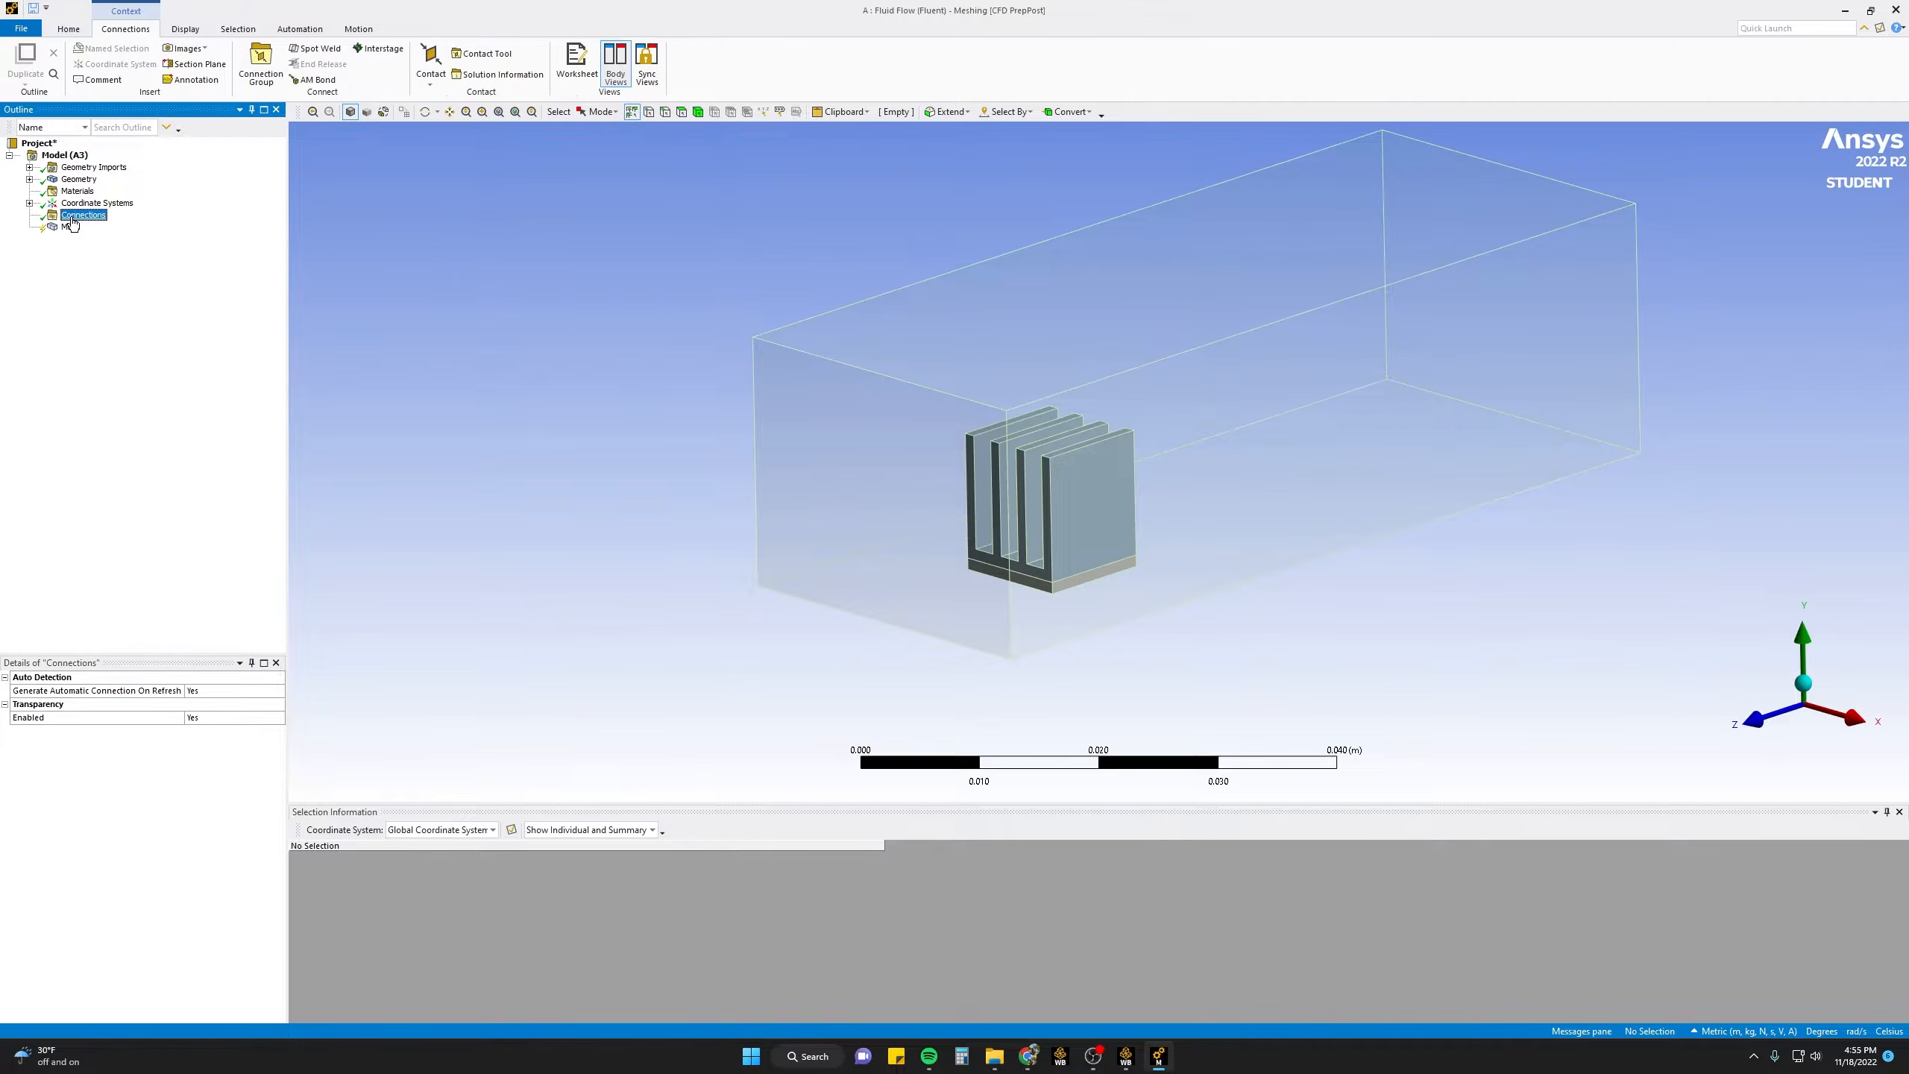
{"action": "middle_click_drag", "start_coordinate": [1122, 474], "coordinate": [1125, 512]}
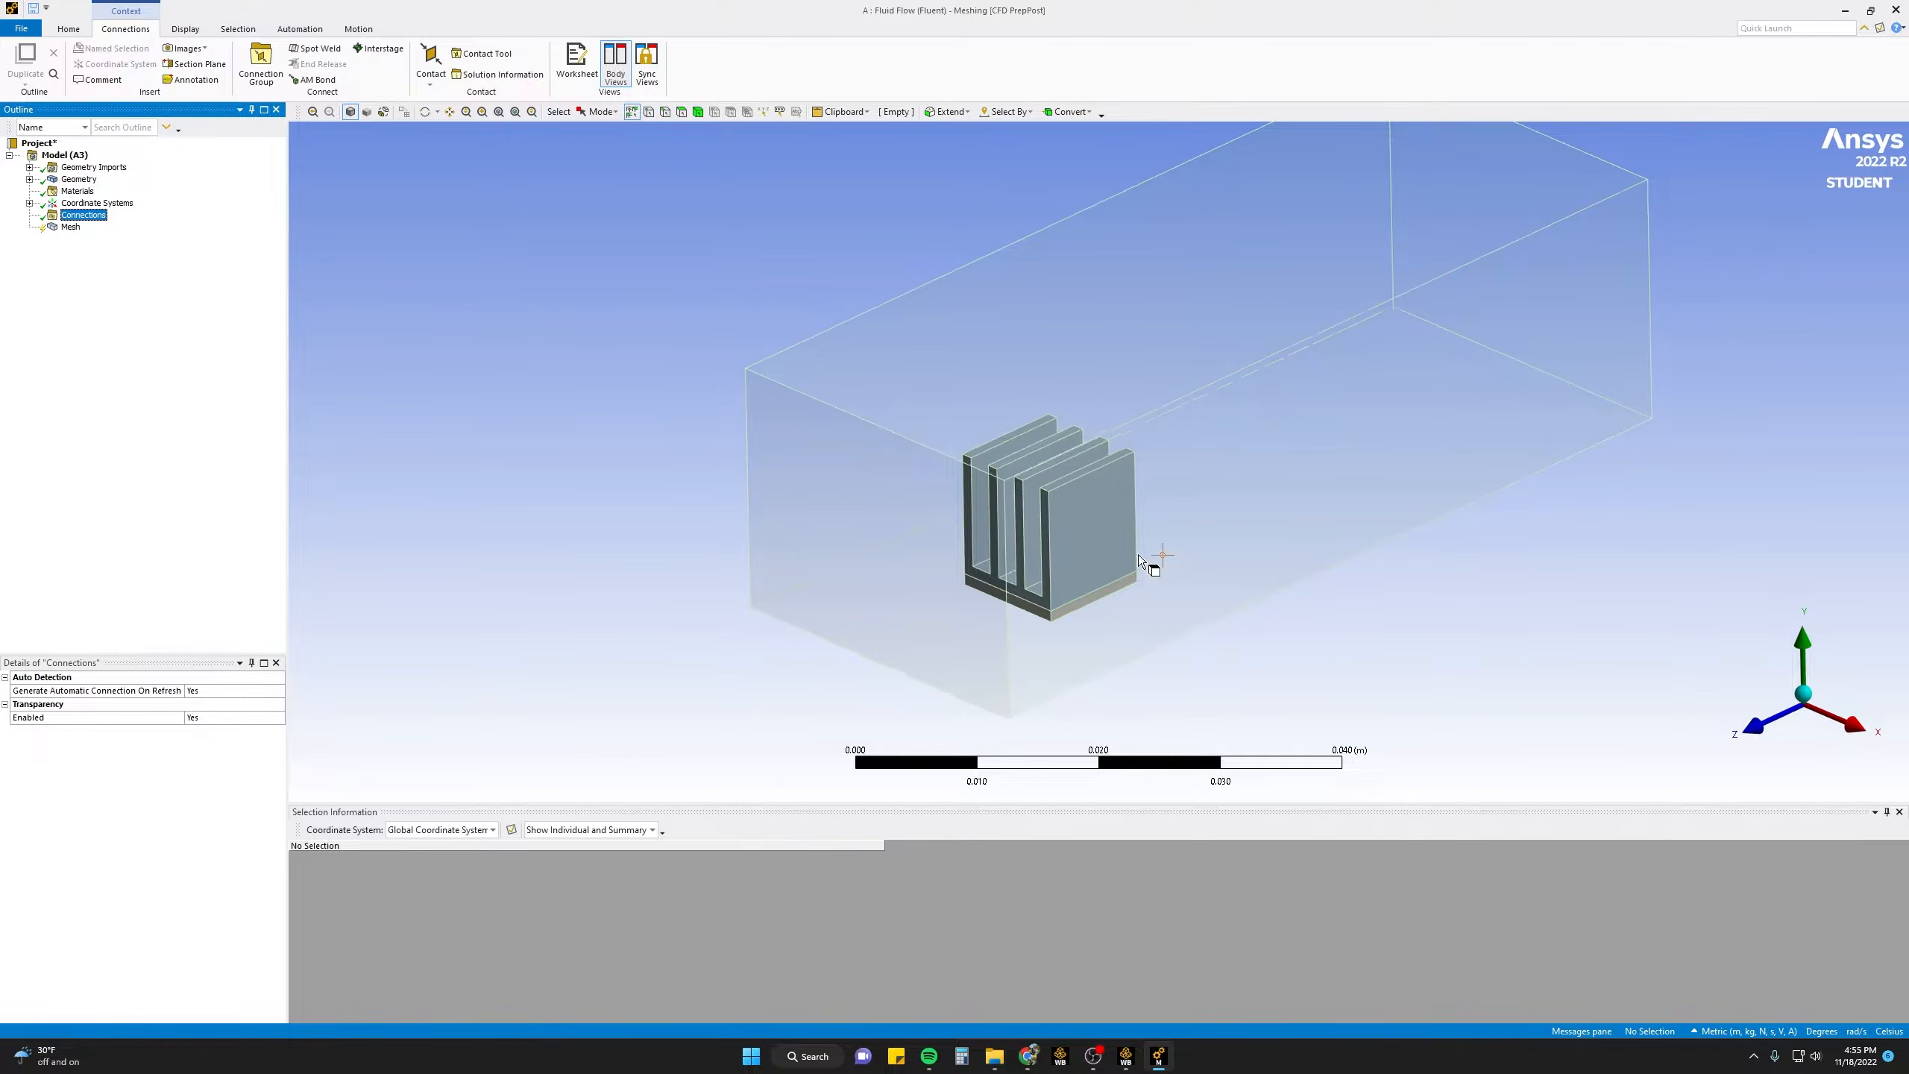
{"action": "mouse_move", "coordinate": [1142, 554]}
{"action": "middle_mouse_down"}
{"action": "mouse_move", "coordinate": [1078, 541]}
{"action": "mouse_move", "coordinate": [1068, 558]}
{"action": "mouse_move", "coordinate": [1107, 556]}
{"action": "middle_mouse_up"}
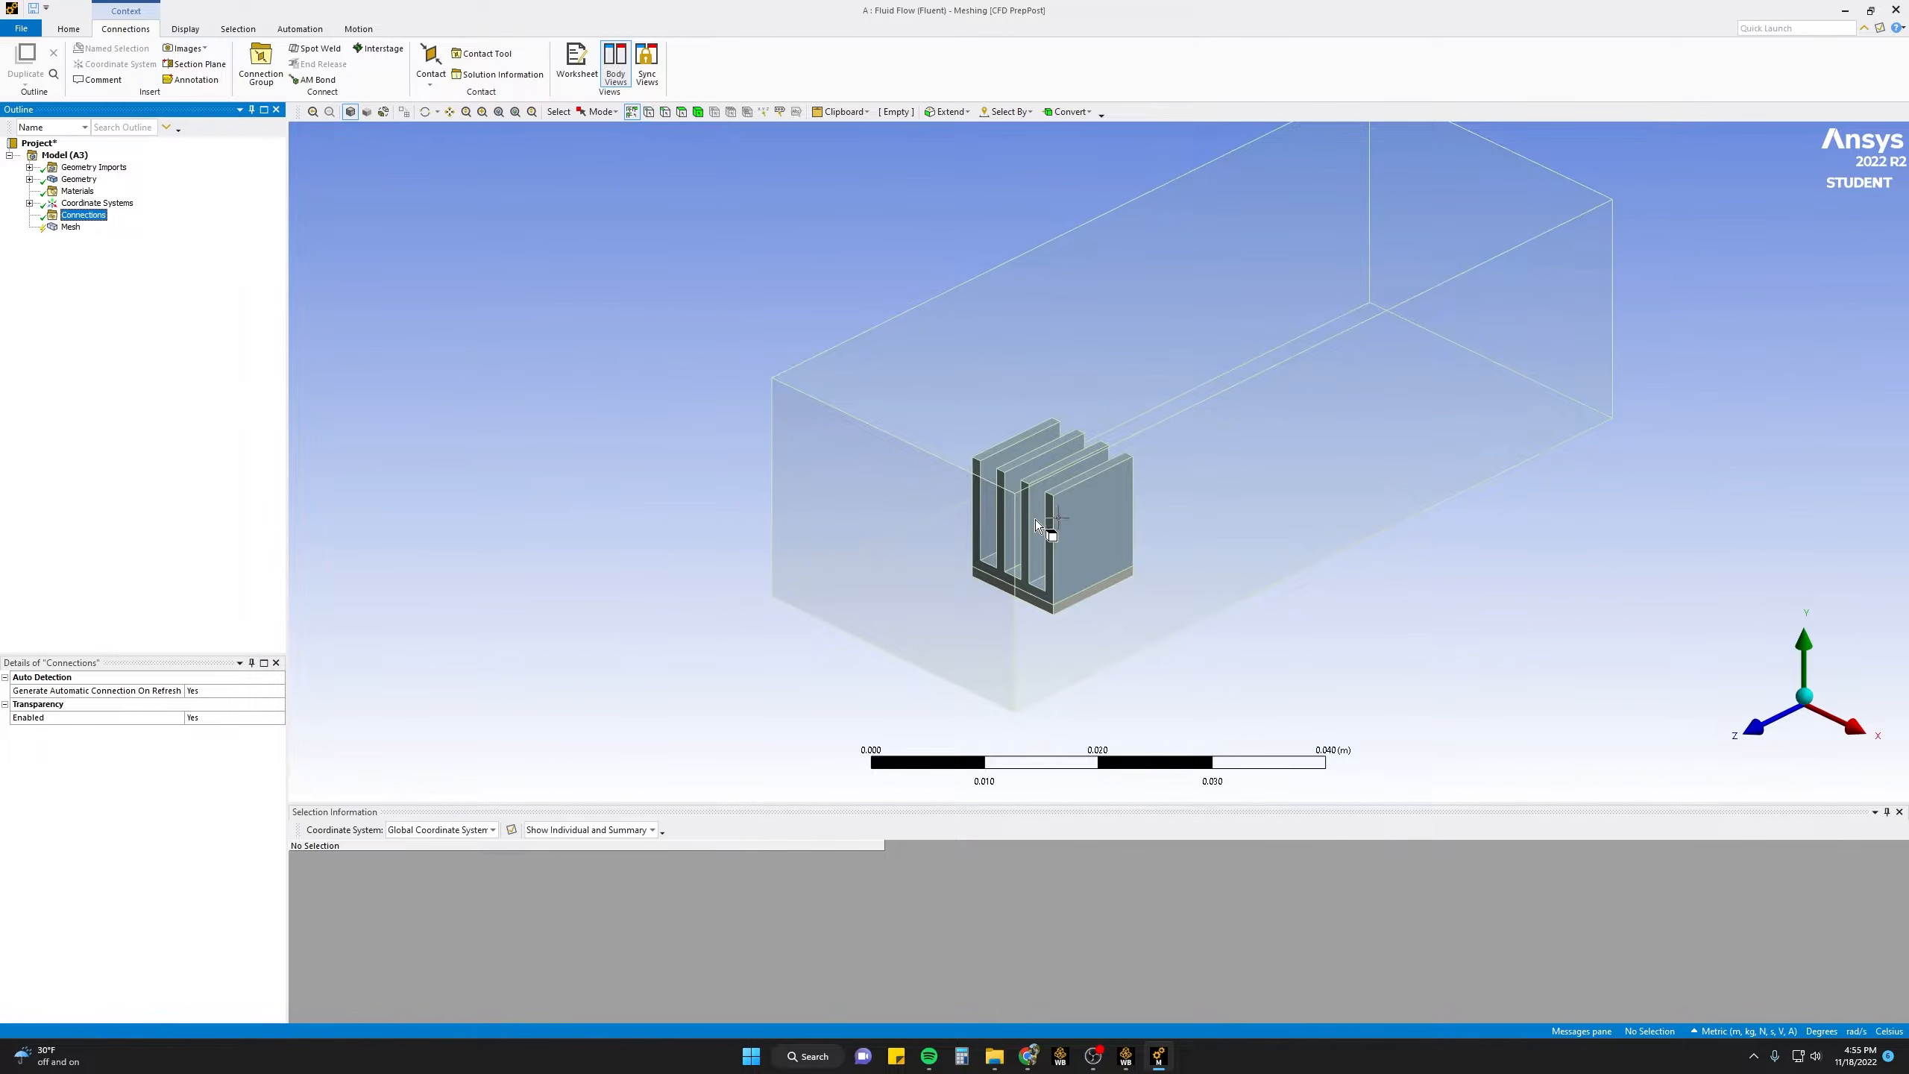
- Create a named selection Inlet from the enclosure's end face nearest the heat sink
{"action": "left_click", "coordinate": [554, 479]}
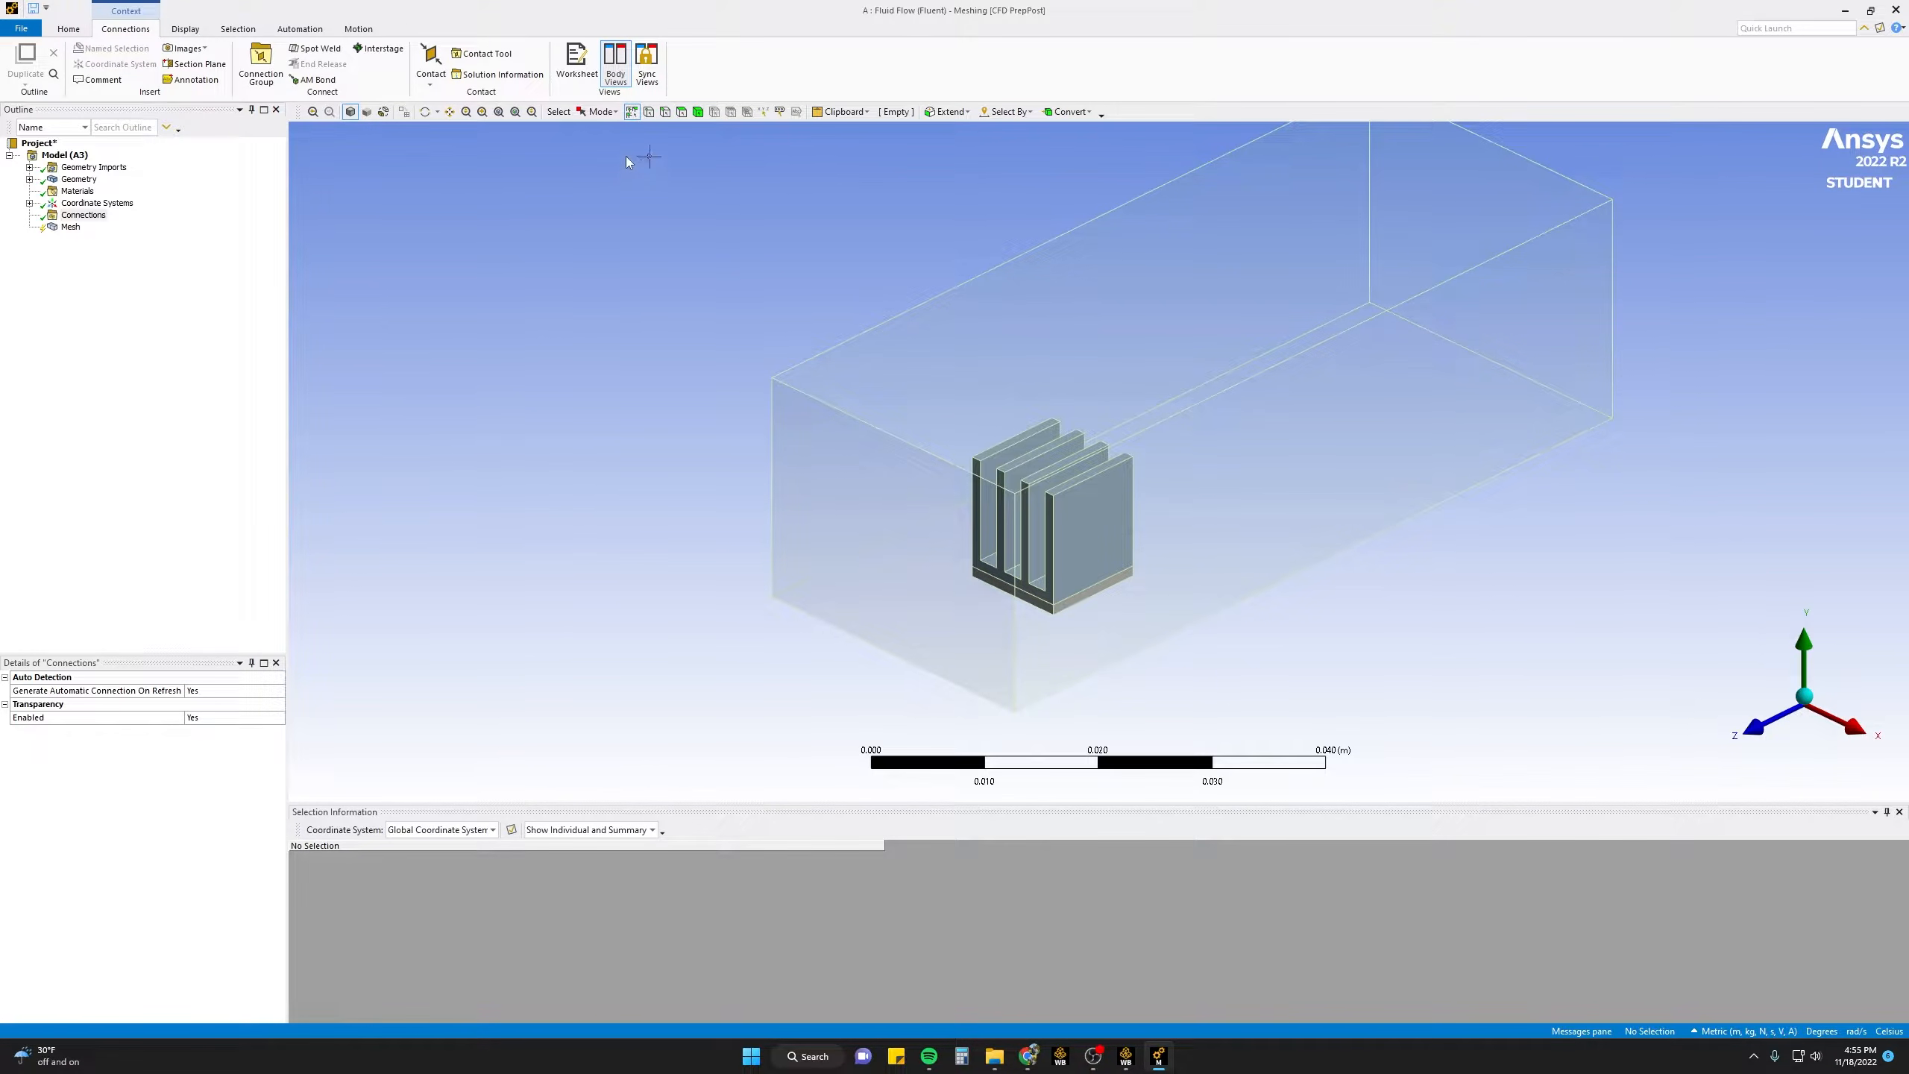
{"action": "left_click", "coordinate": [681, 117]}
{"action": "left_click", "coordinate": [862, 494]}
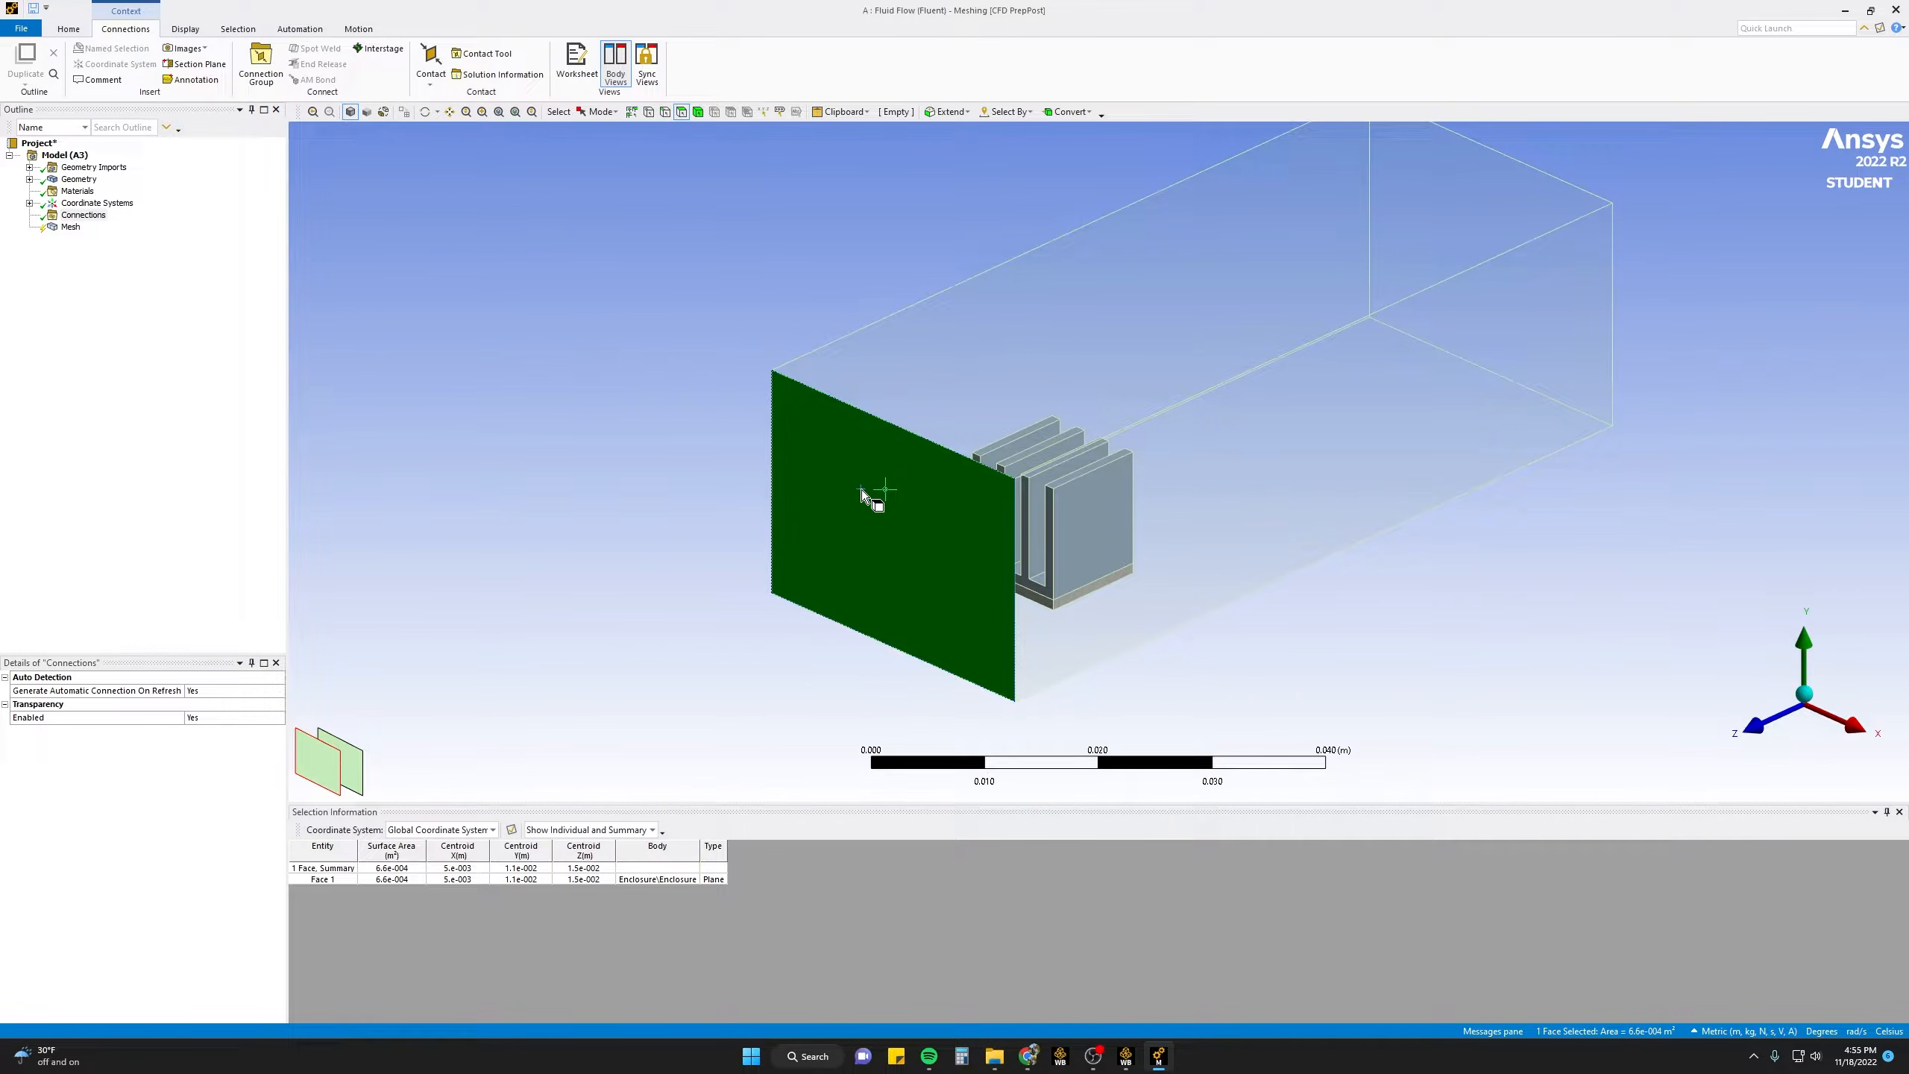
{"action": "key", "text": "n"}
{"action": "key", "text": "BackSpace"}
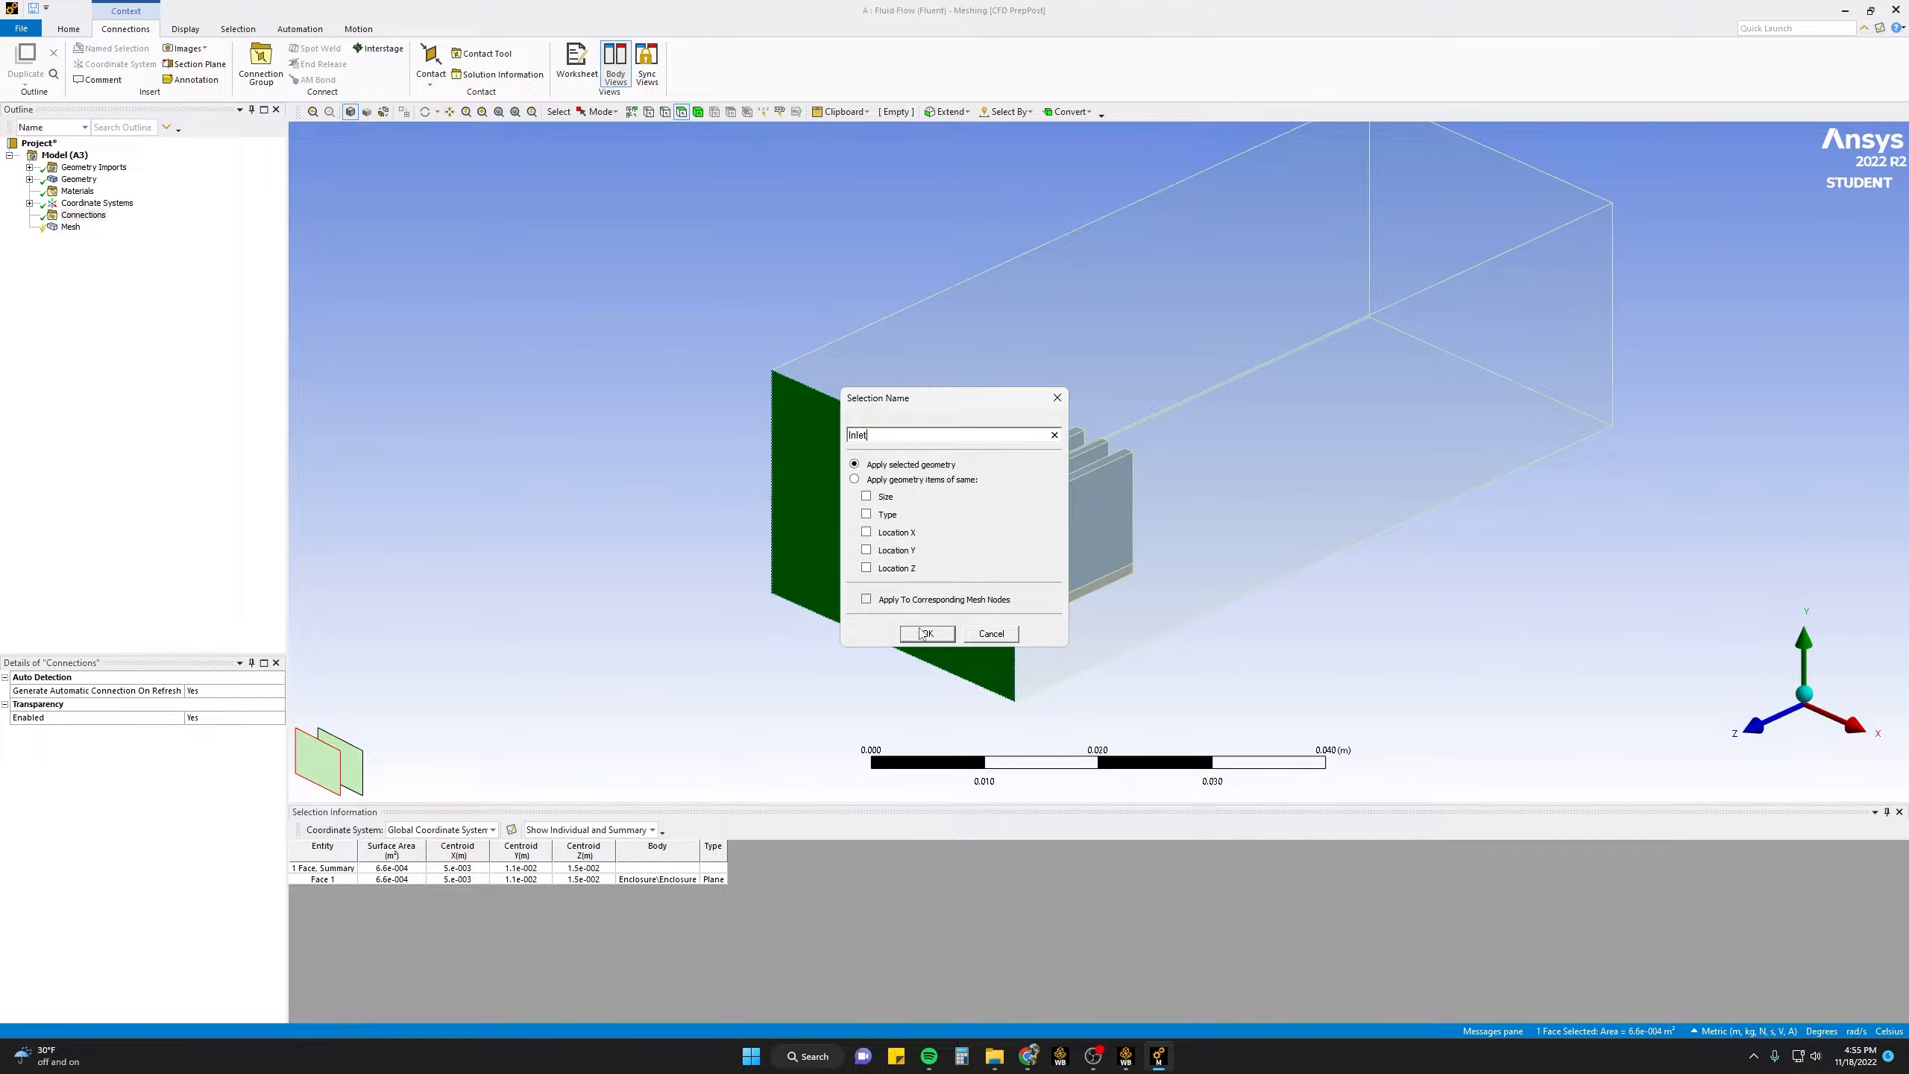
{"action": "left_click", "coordinate": [927, 633]}
- Create a named selection Outlet from the enclosure's opposite end face, farthest from the heat sink
{"action": "middle_click_drag", "start_coordinate": [921, 639], "coordinate": [1434, 497]}
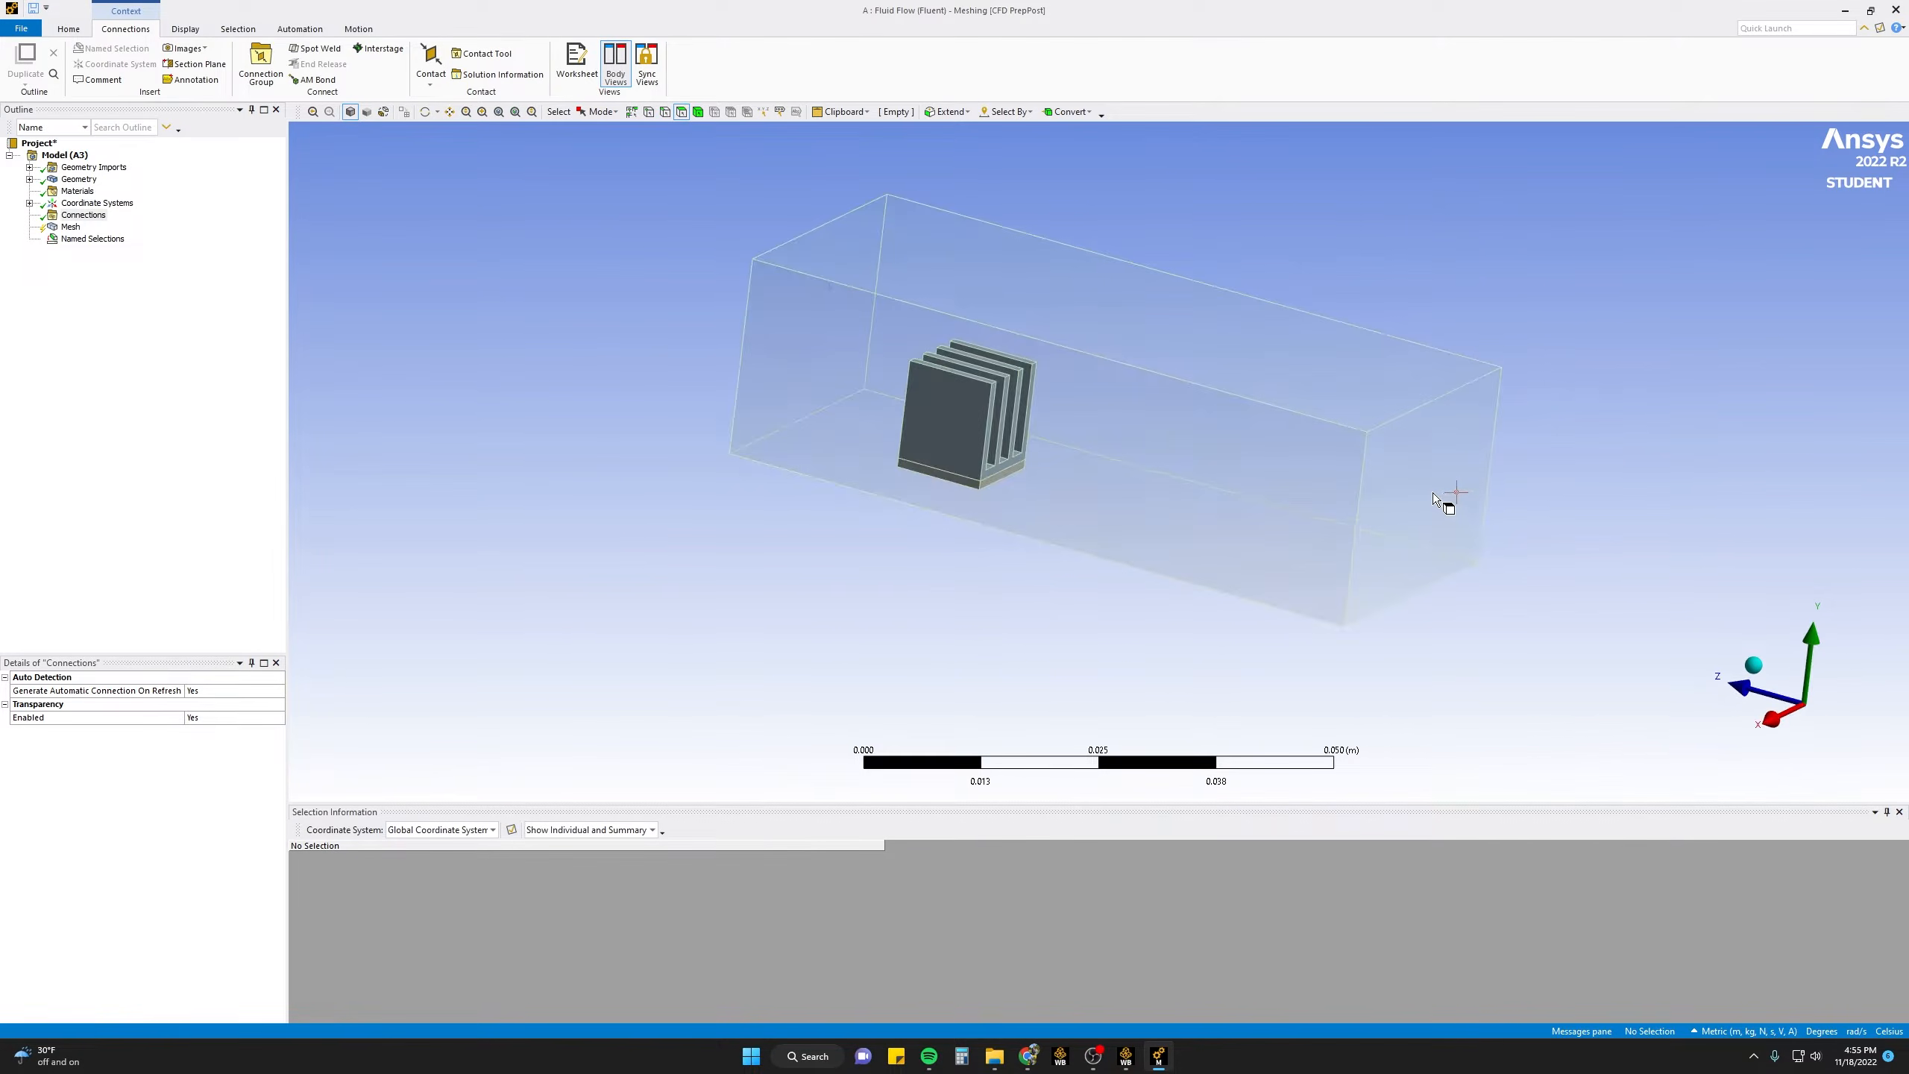
{"action": "left_click", "coordinate": [1432, 495]}
{"action": "key", "text": "n"}
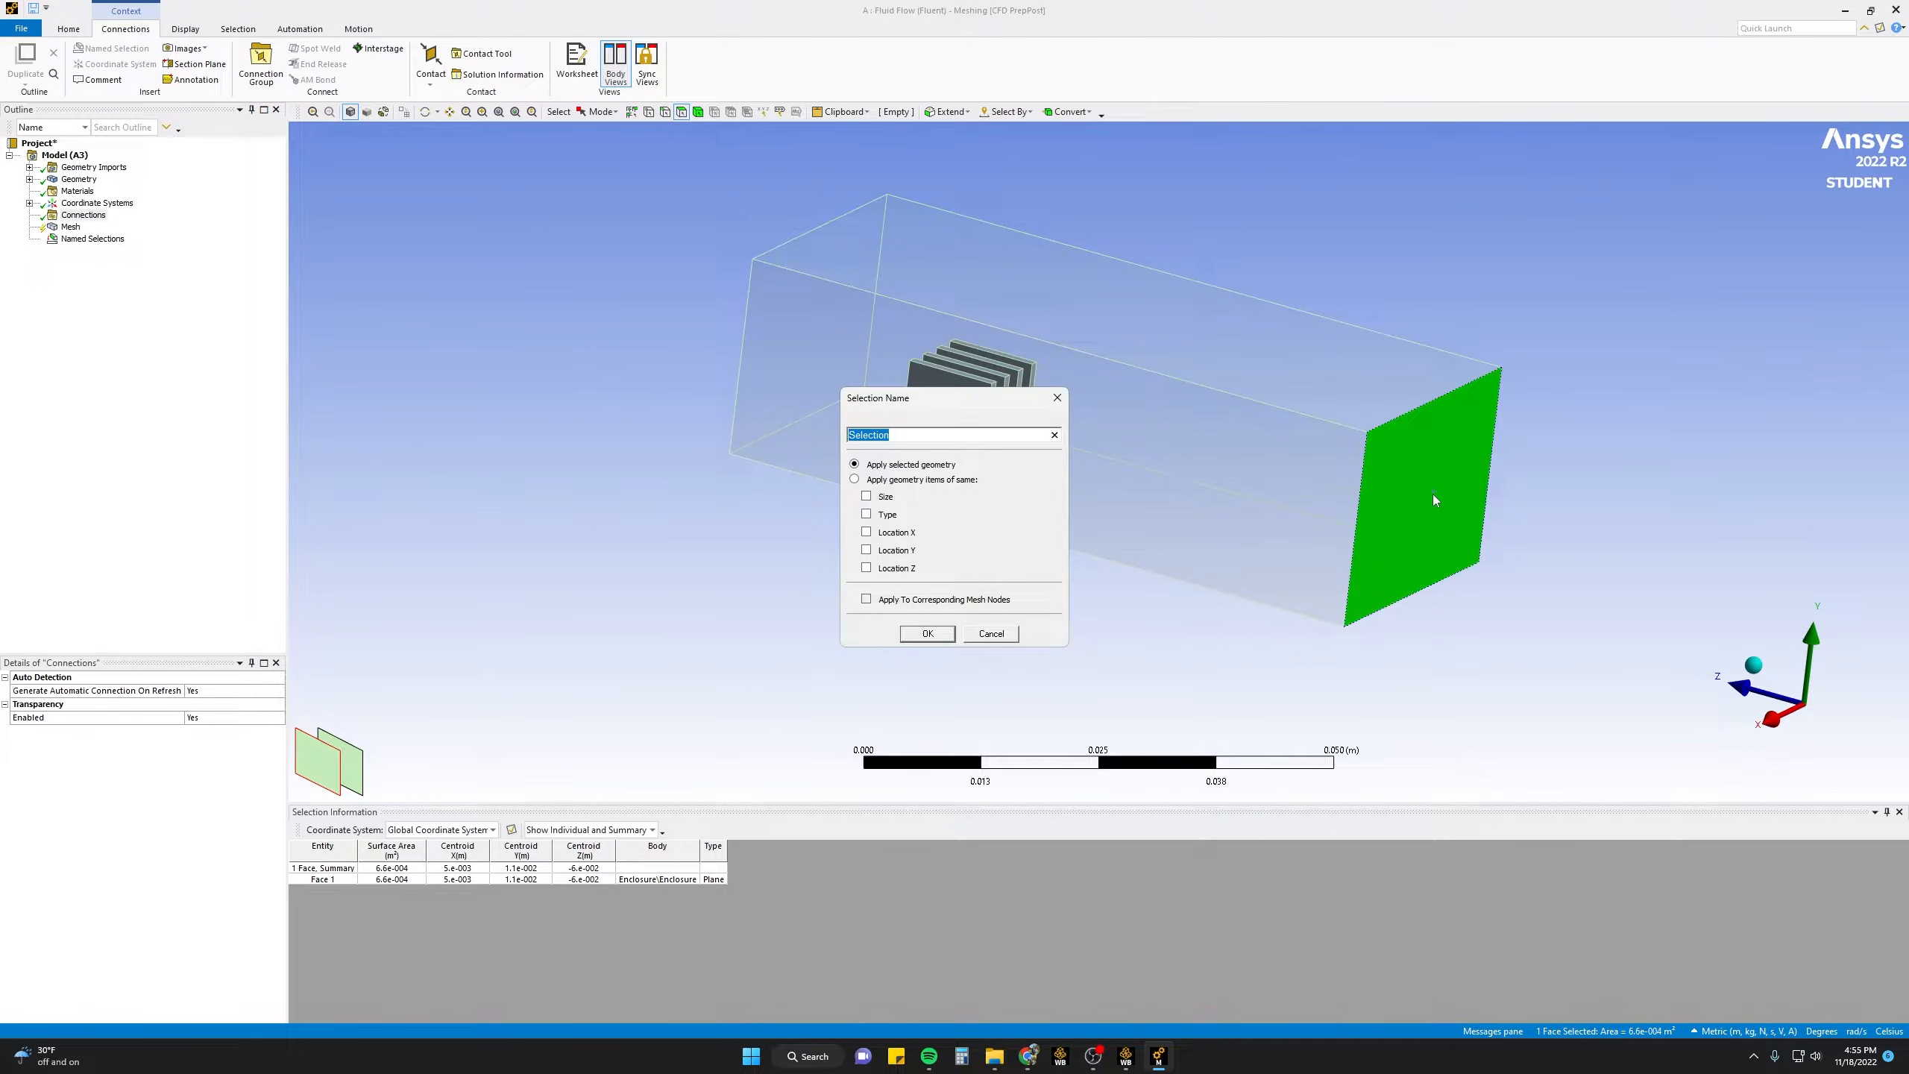
{"action": "type", "text": "Outlet"}
{"action": "key", "text": "Return"}
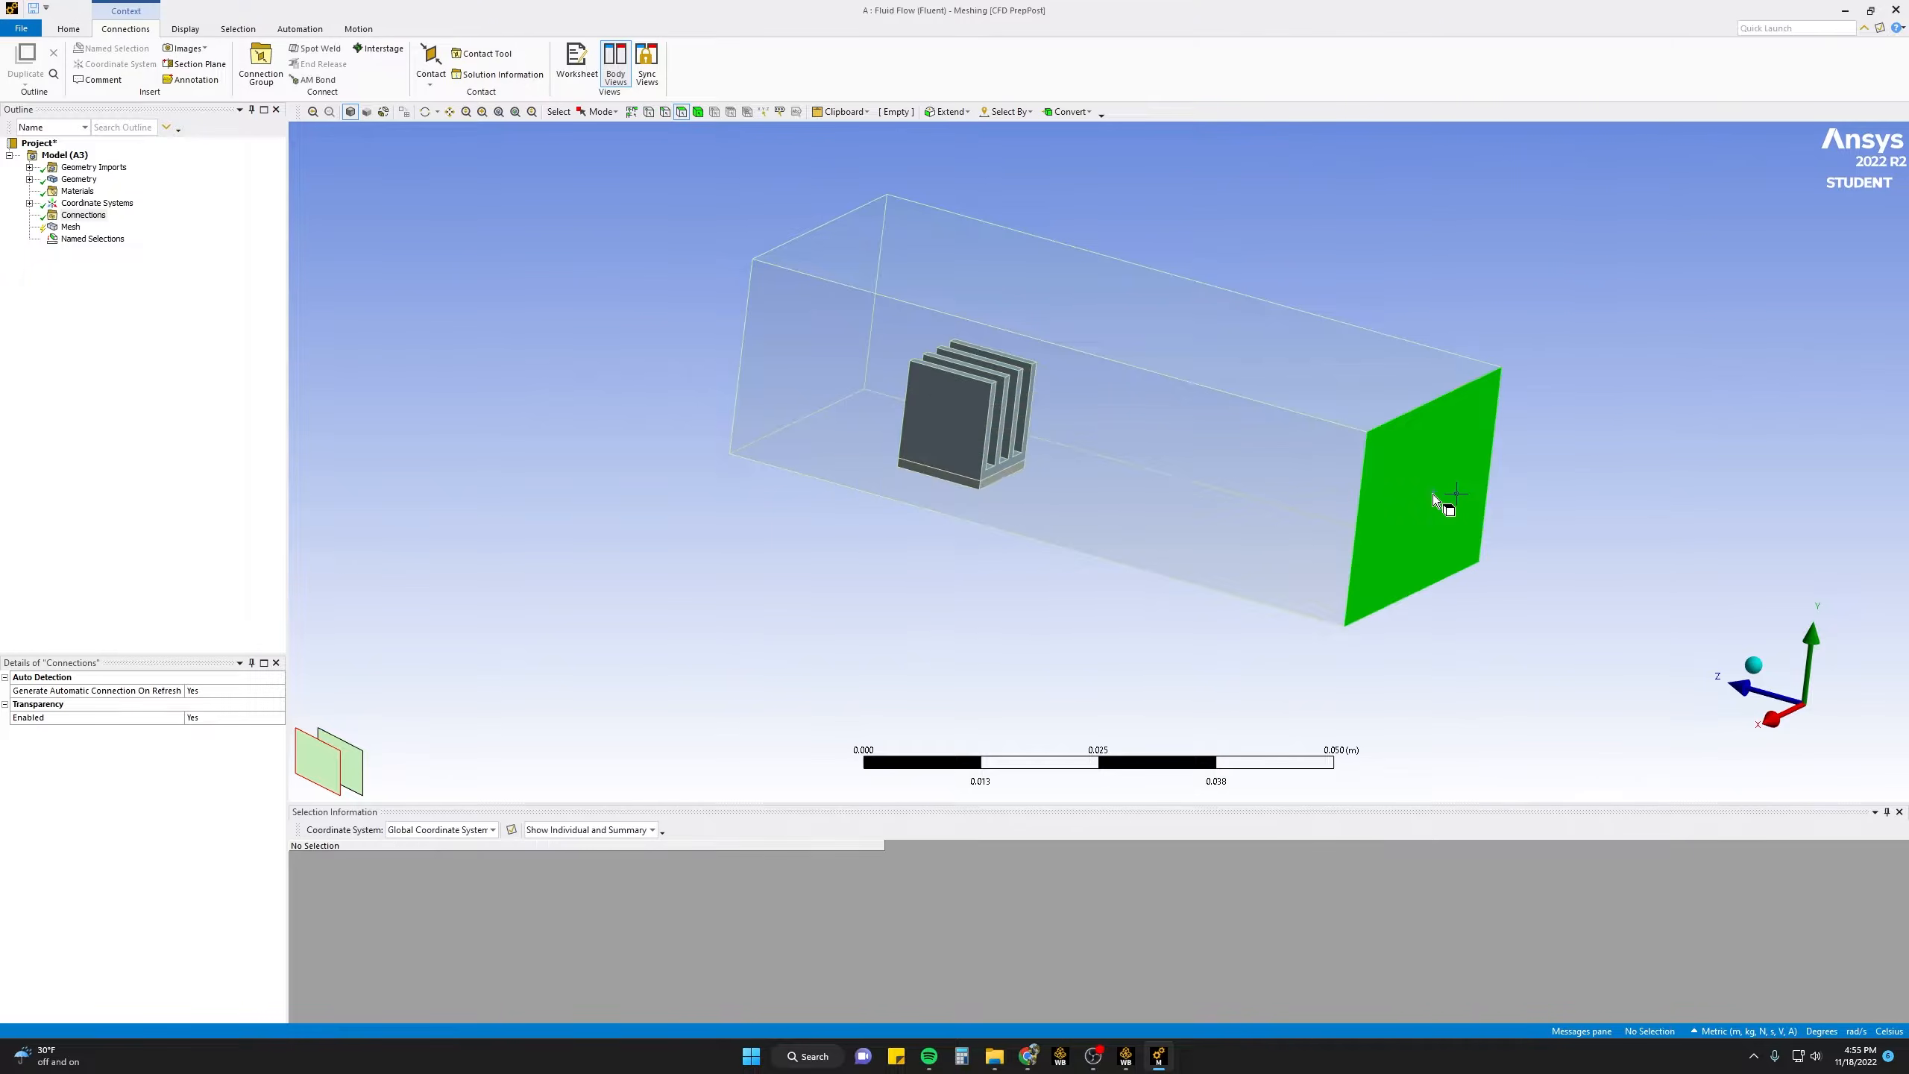
- Create a named selection Bottom_Wall from the enclosure's underside face and the base plate's underside face
{"action": "middle_click_drag", "start_coordinate": [607, 539], "coordinate": [1095, 563]}
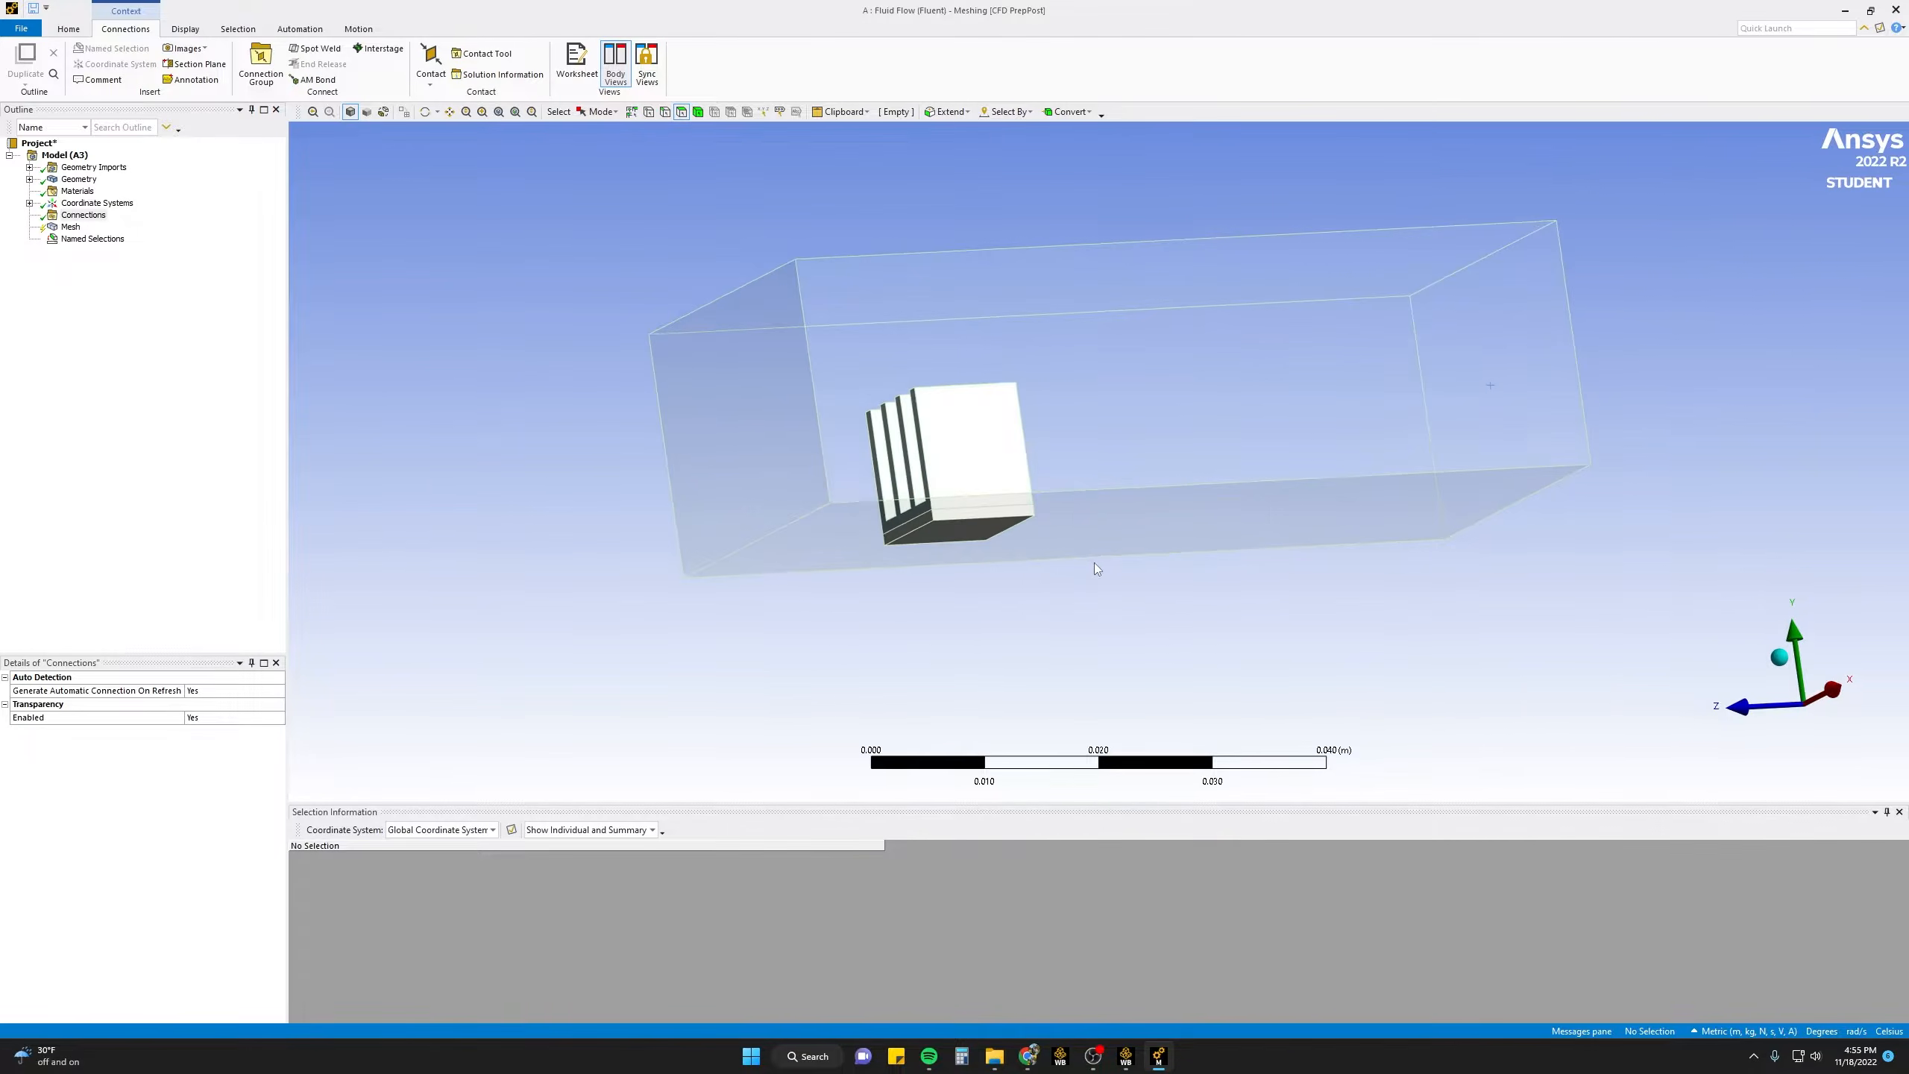
{"action": "scroll", "coordinate": [1090, 564], "scroll_direction": "up", "scroll_amount": 4}
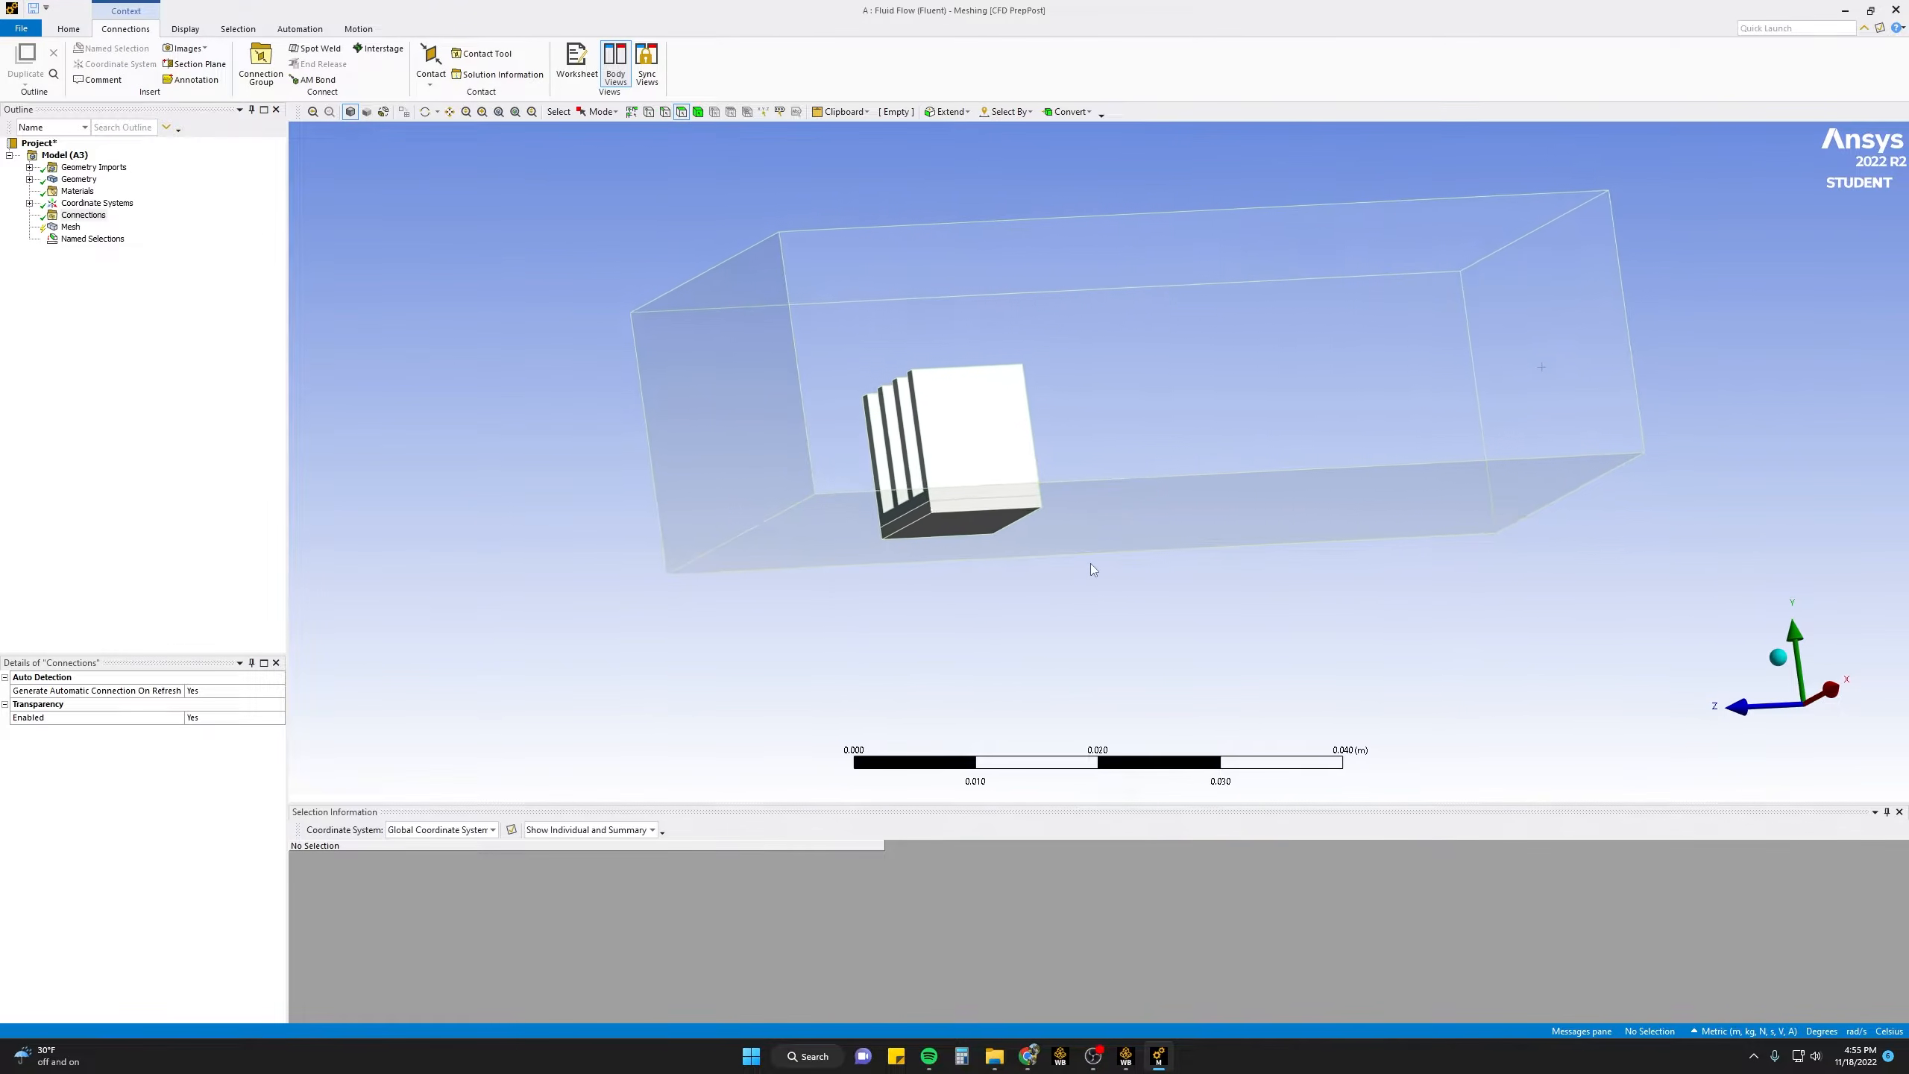
{"action": "left_click", "coordinate": [1074, 524]}
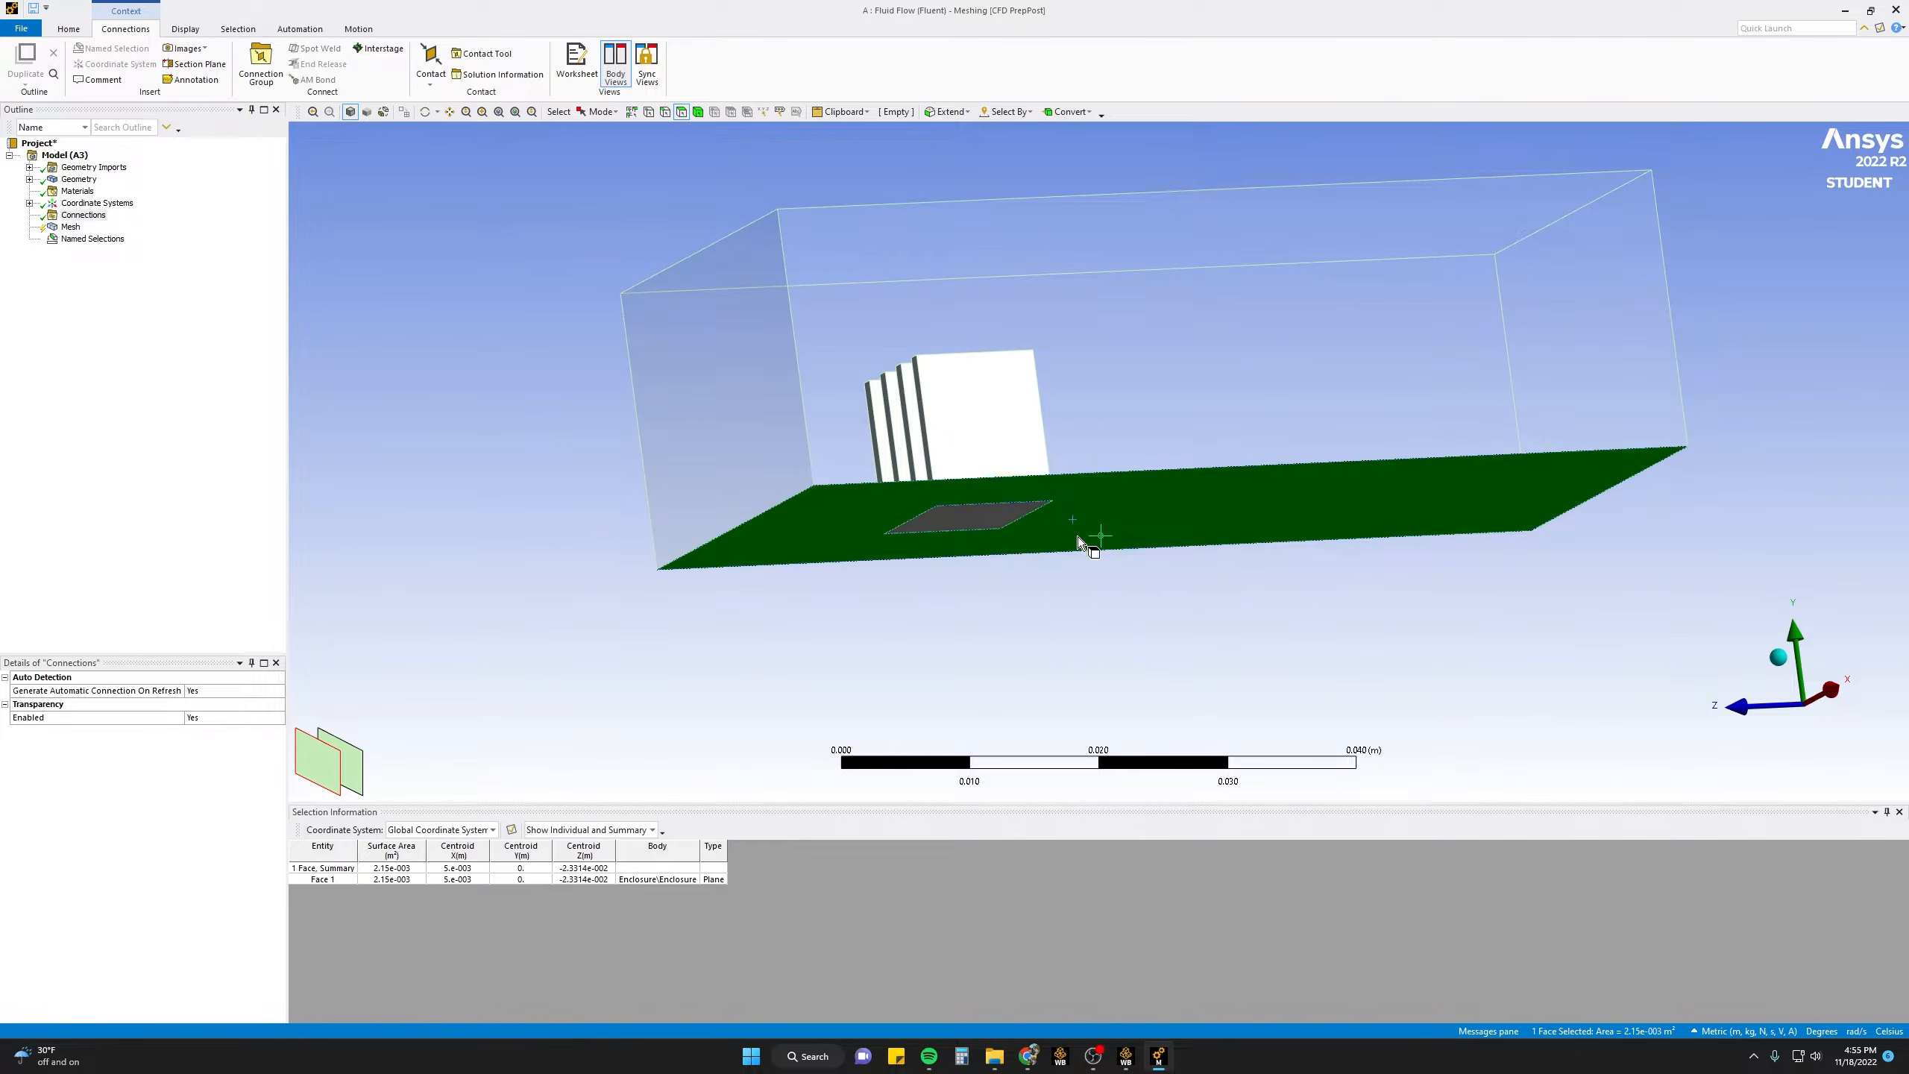
{"action": "left_click", "coordinate": [956, 531], "text": "ctrl"}
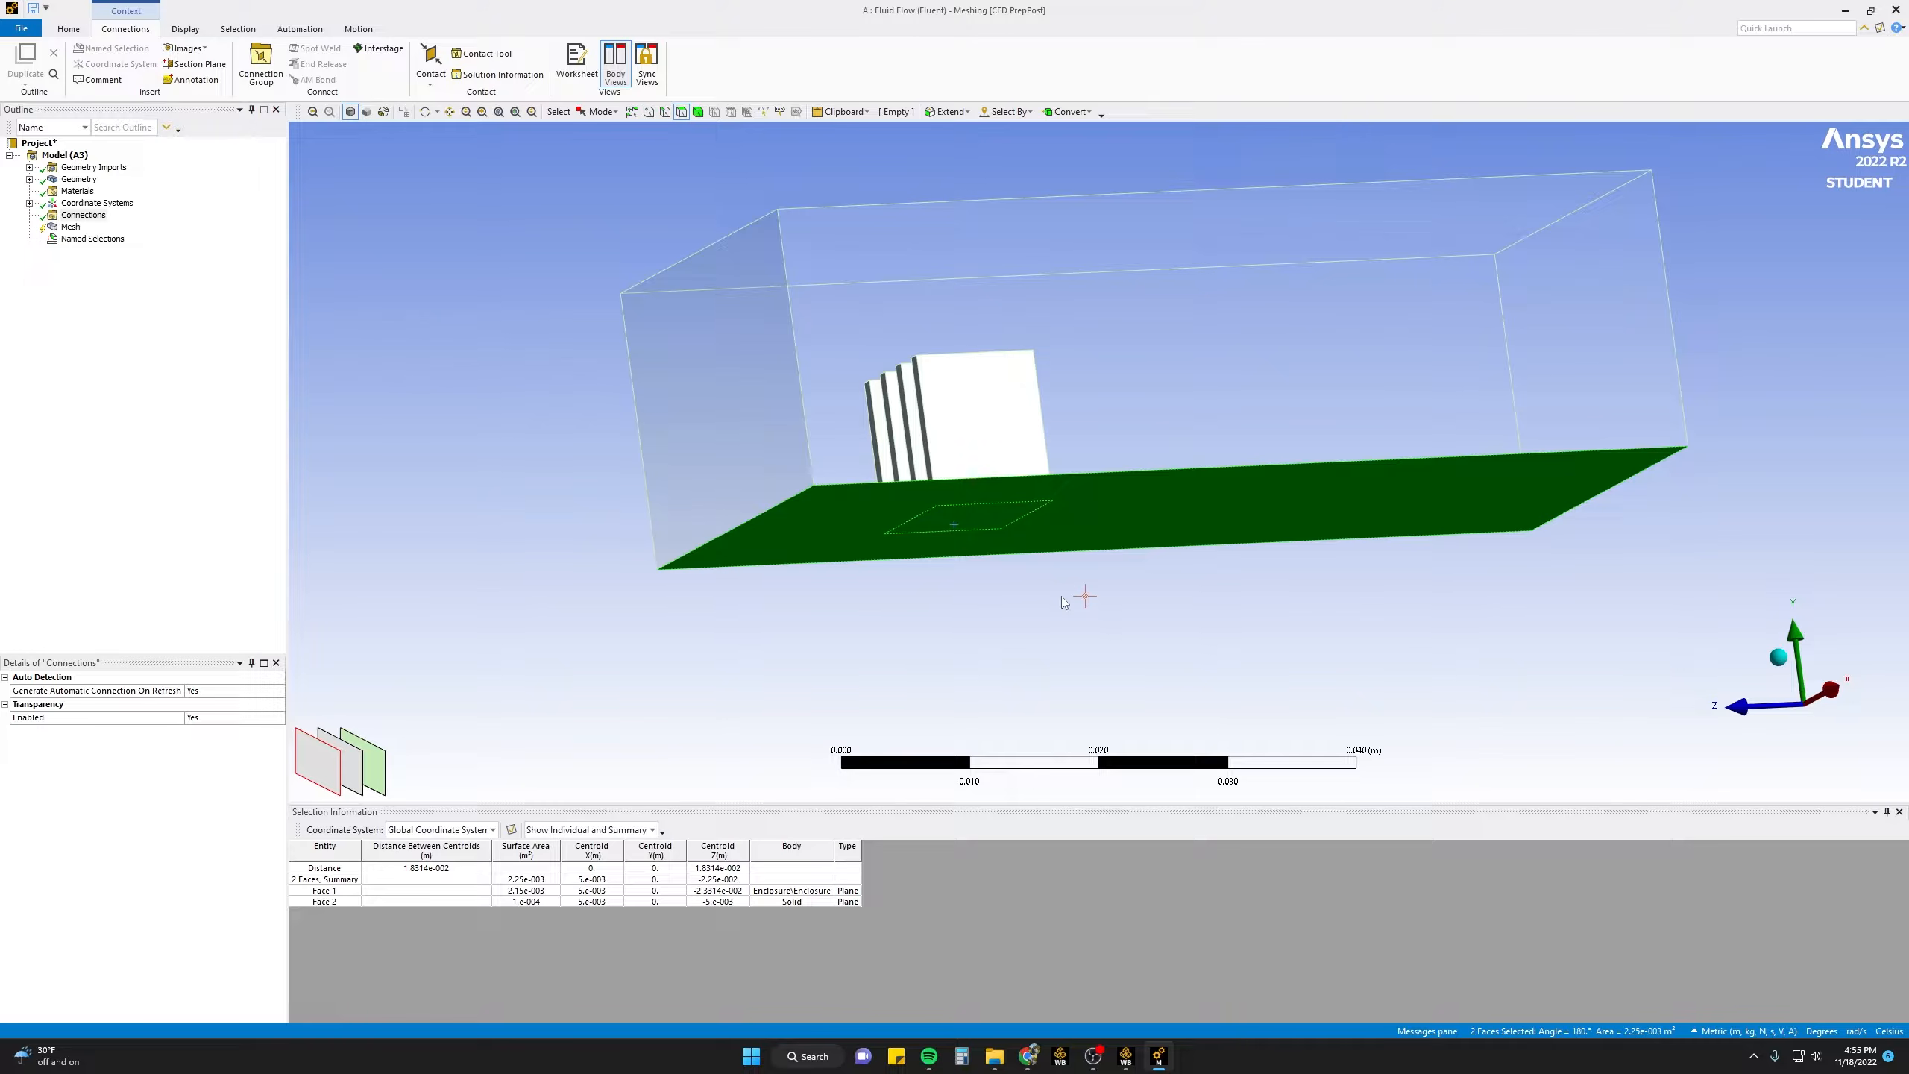
{"action": "type", "text": "n"}
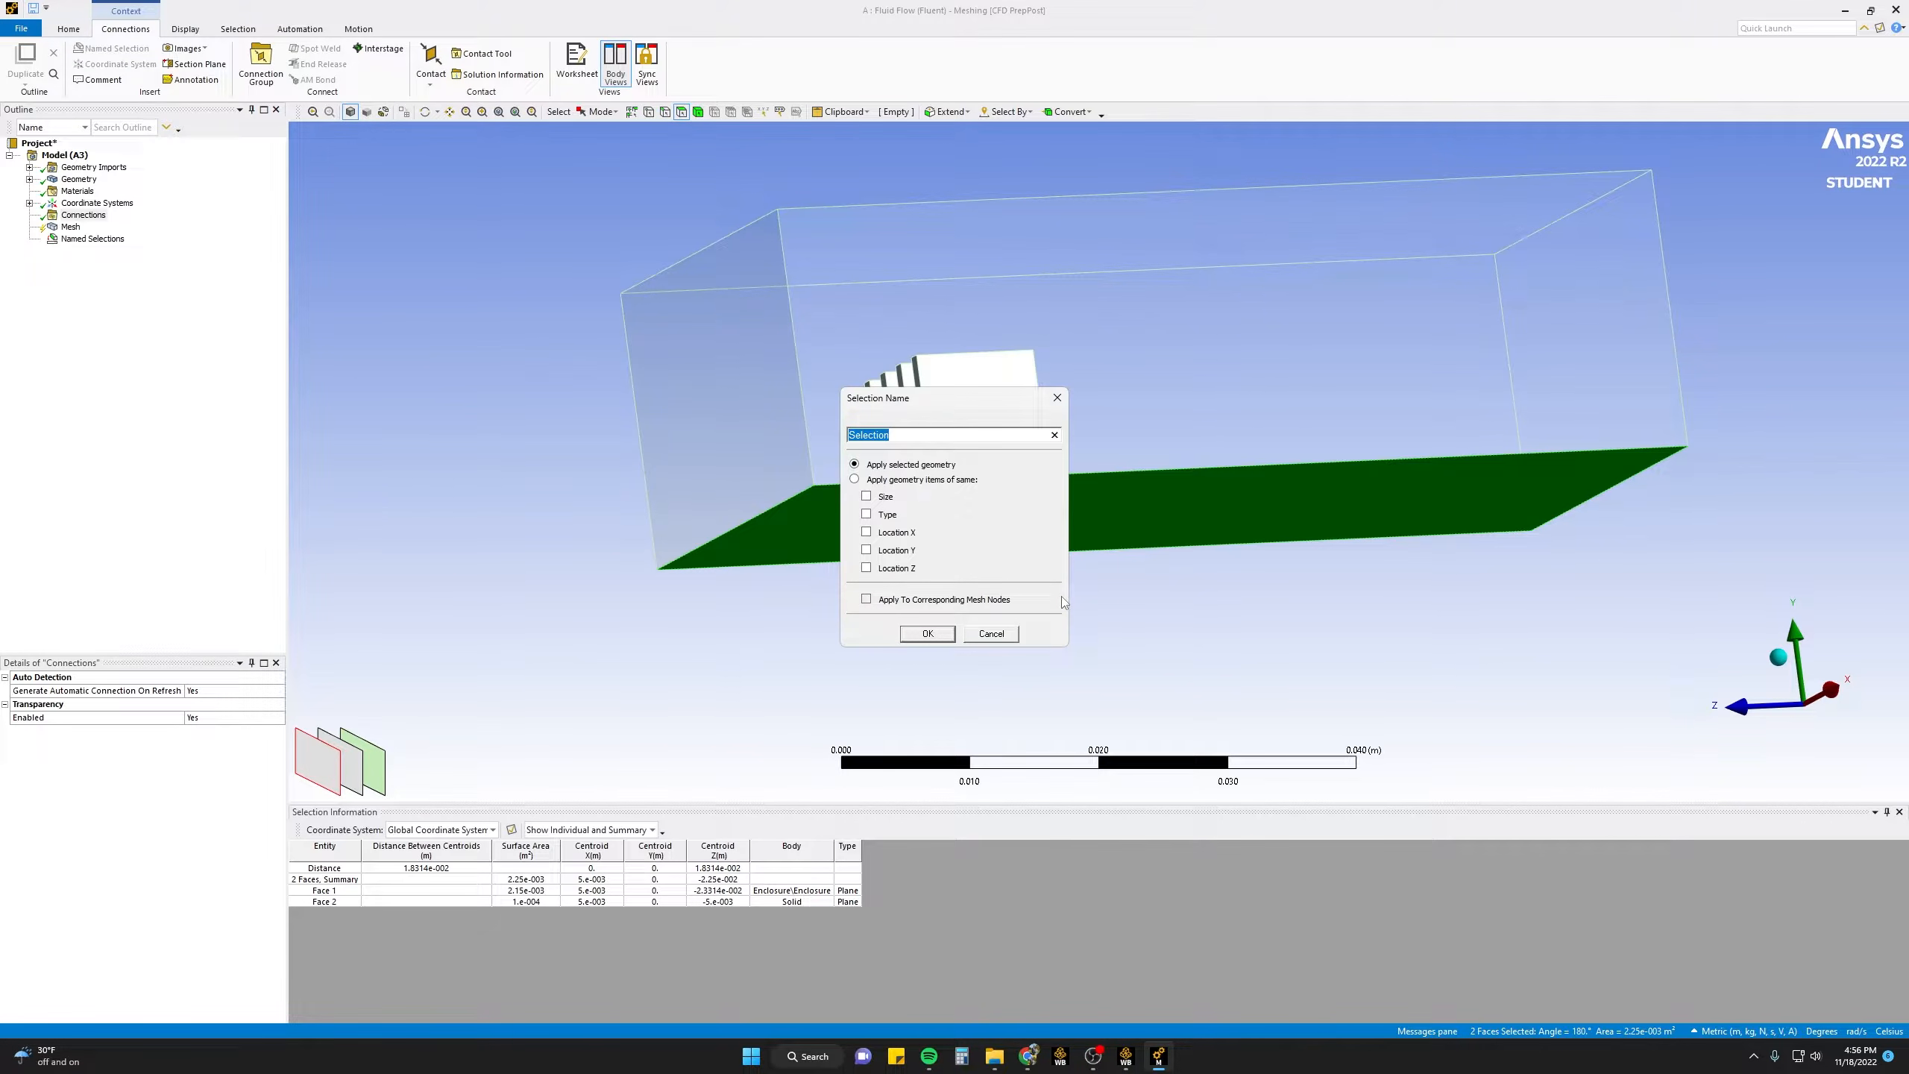
{"action": "type", "text": "Bottom_Wall"}
{"action": "left_click", "coordinate": [928, 633]}
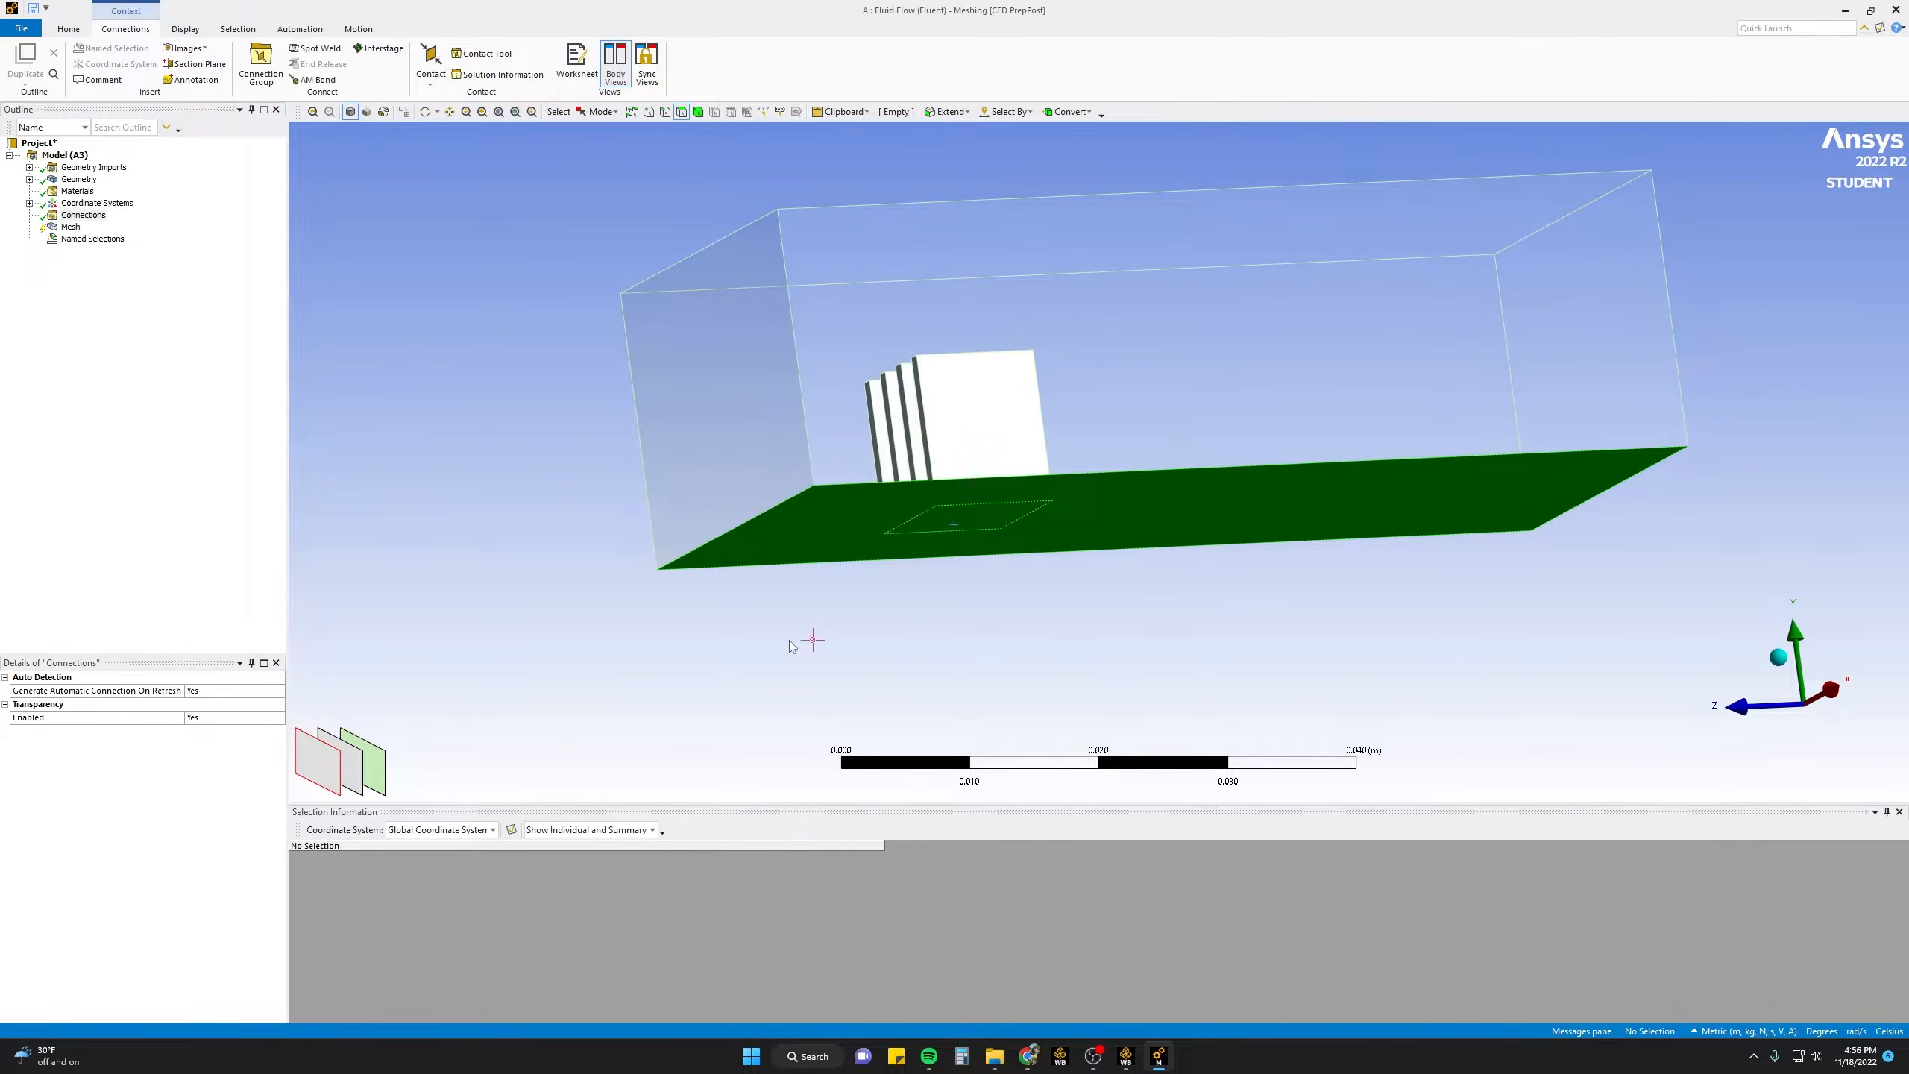
- Create a named selection Symmetry from the enclosure's upper face and its two long side faces
{"action": "middle_click_drag", "start_coordinate": [792, 647], "coordinate": [1011, 311]}
{"action": "left_click", "coordinate": [1045, 328]}
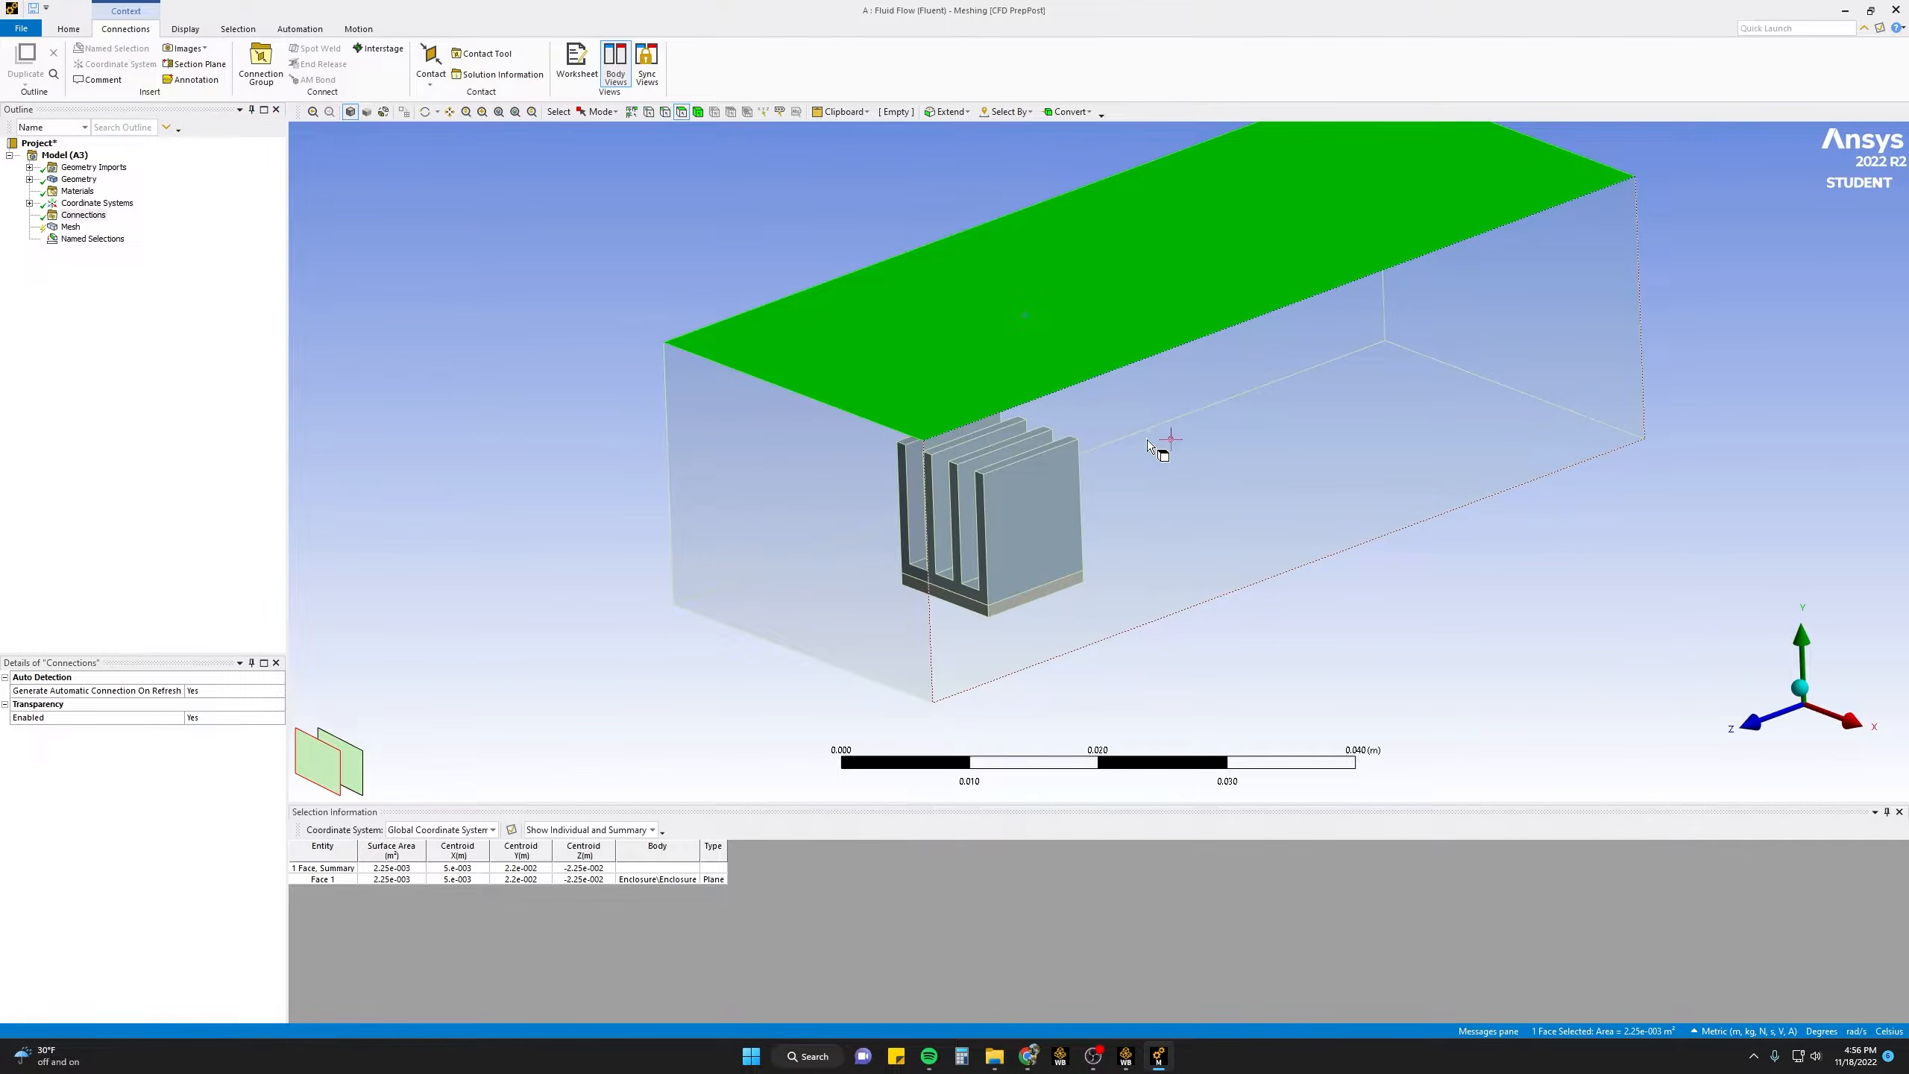
{"action": "left_click", "coordinate": [1148, 444], "text": "ctrl"}
{"action": "middle_click_drag", "start_coordinate": [571, 406], "coordinate": [832, 422]}
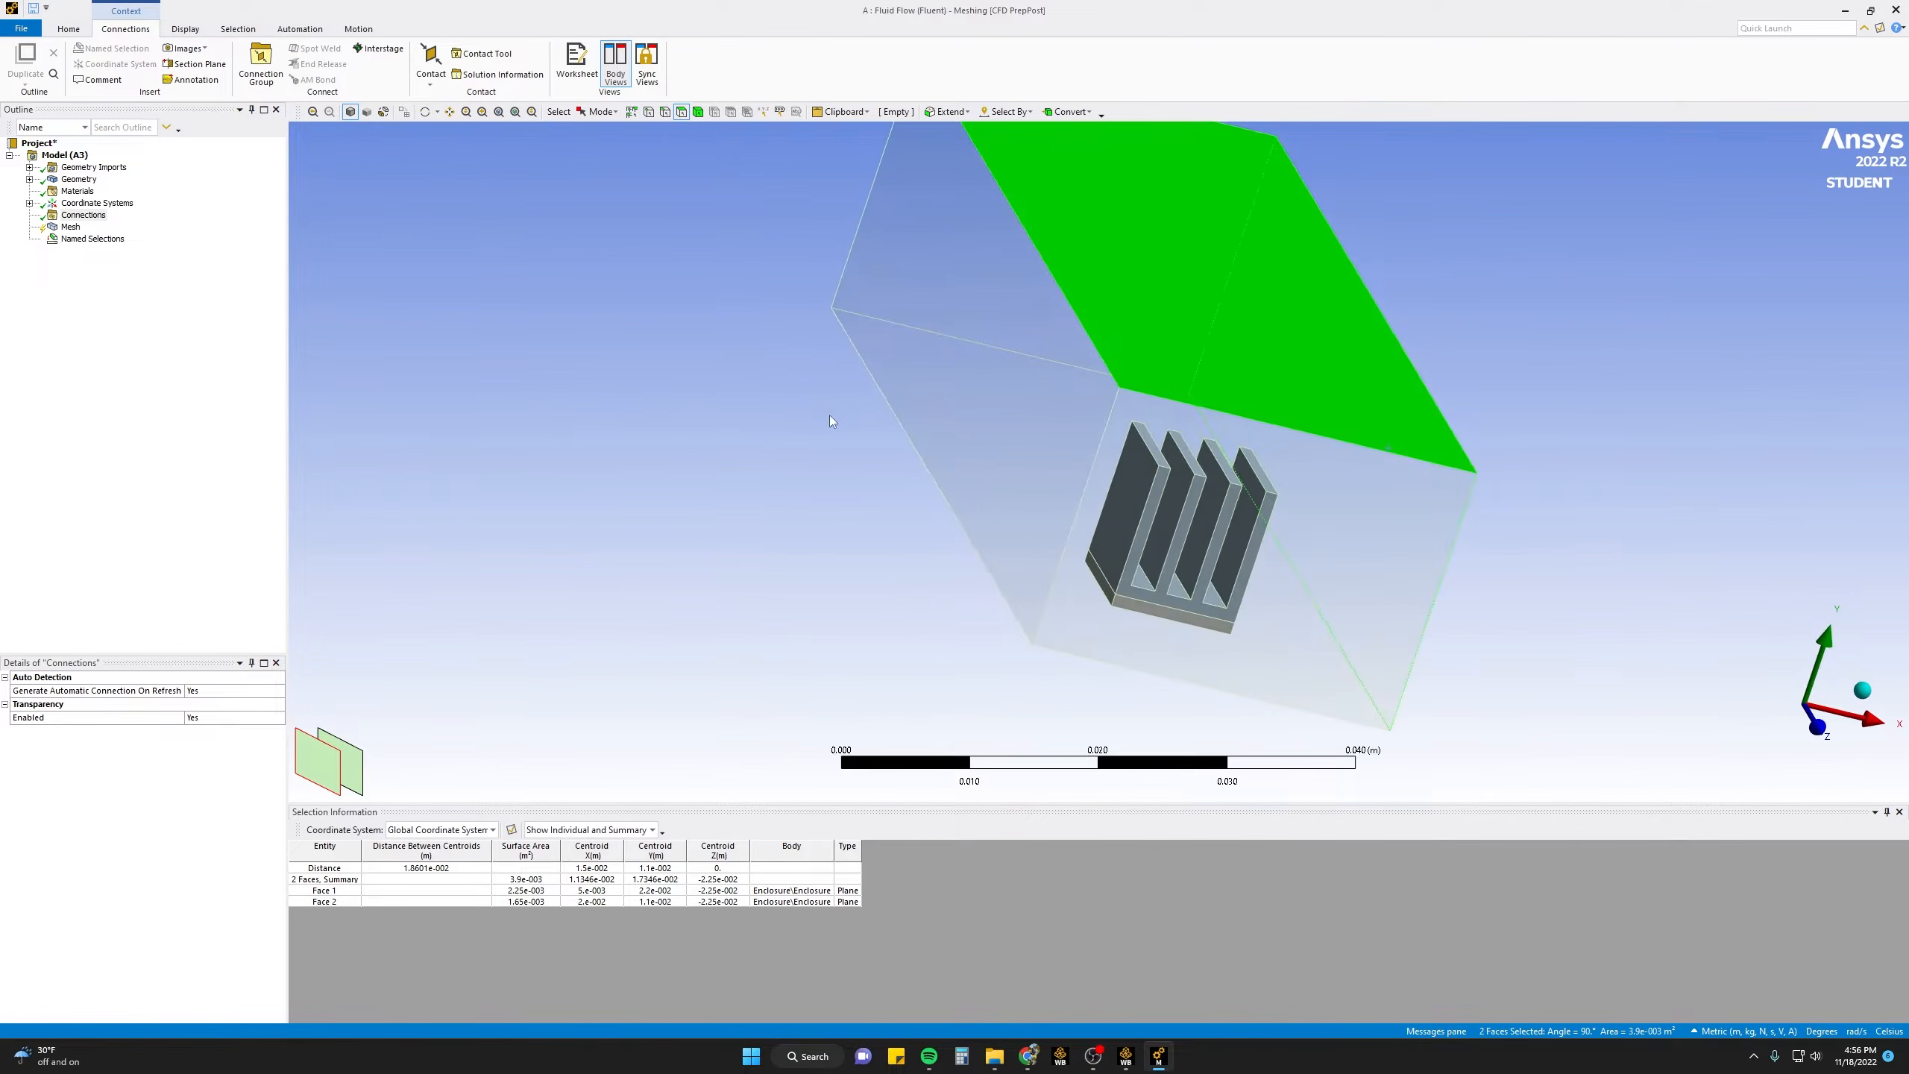
{"action": "left_click", "coordinate": [931, 349], "text": "ctrl"}
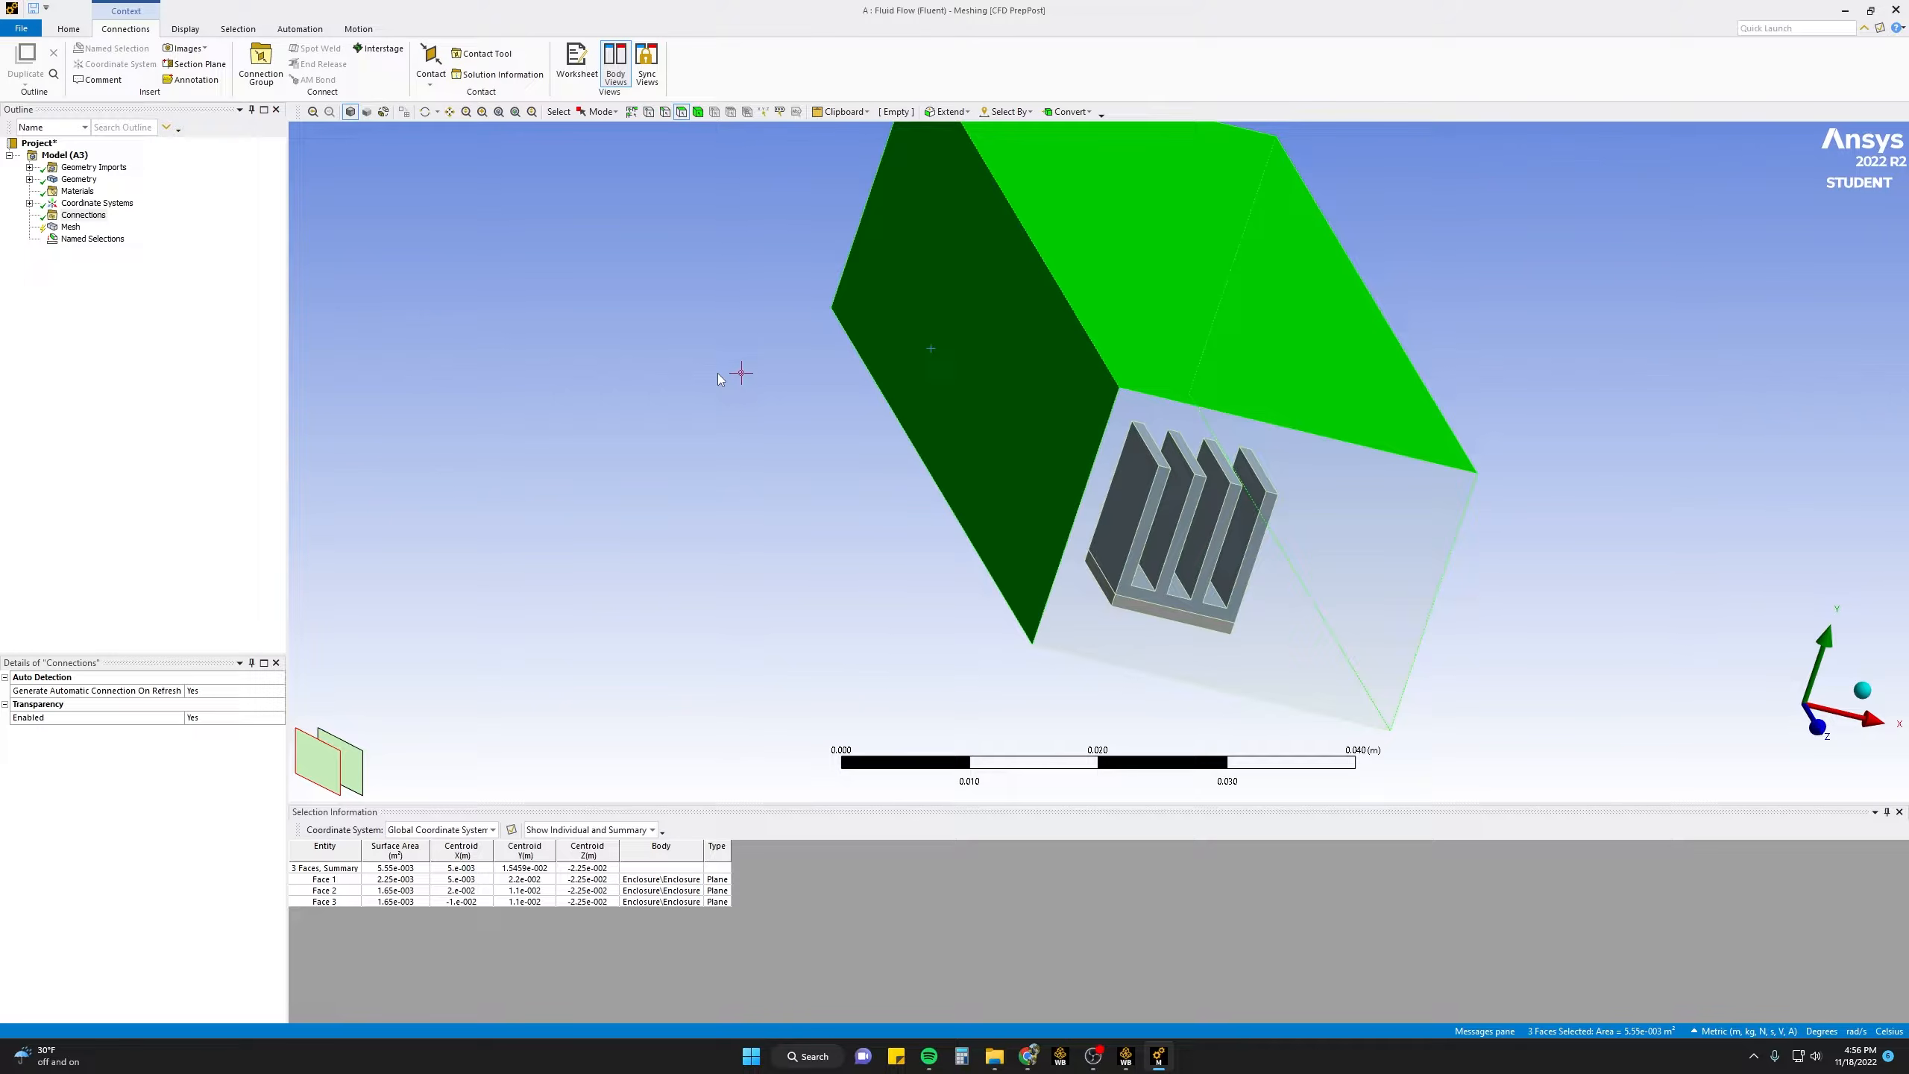
{"action": "middle_click_drag", "start_coordinate": [717, 373], "coordinate": [718, 373]}
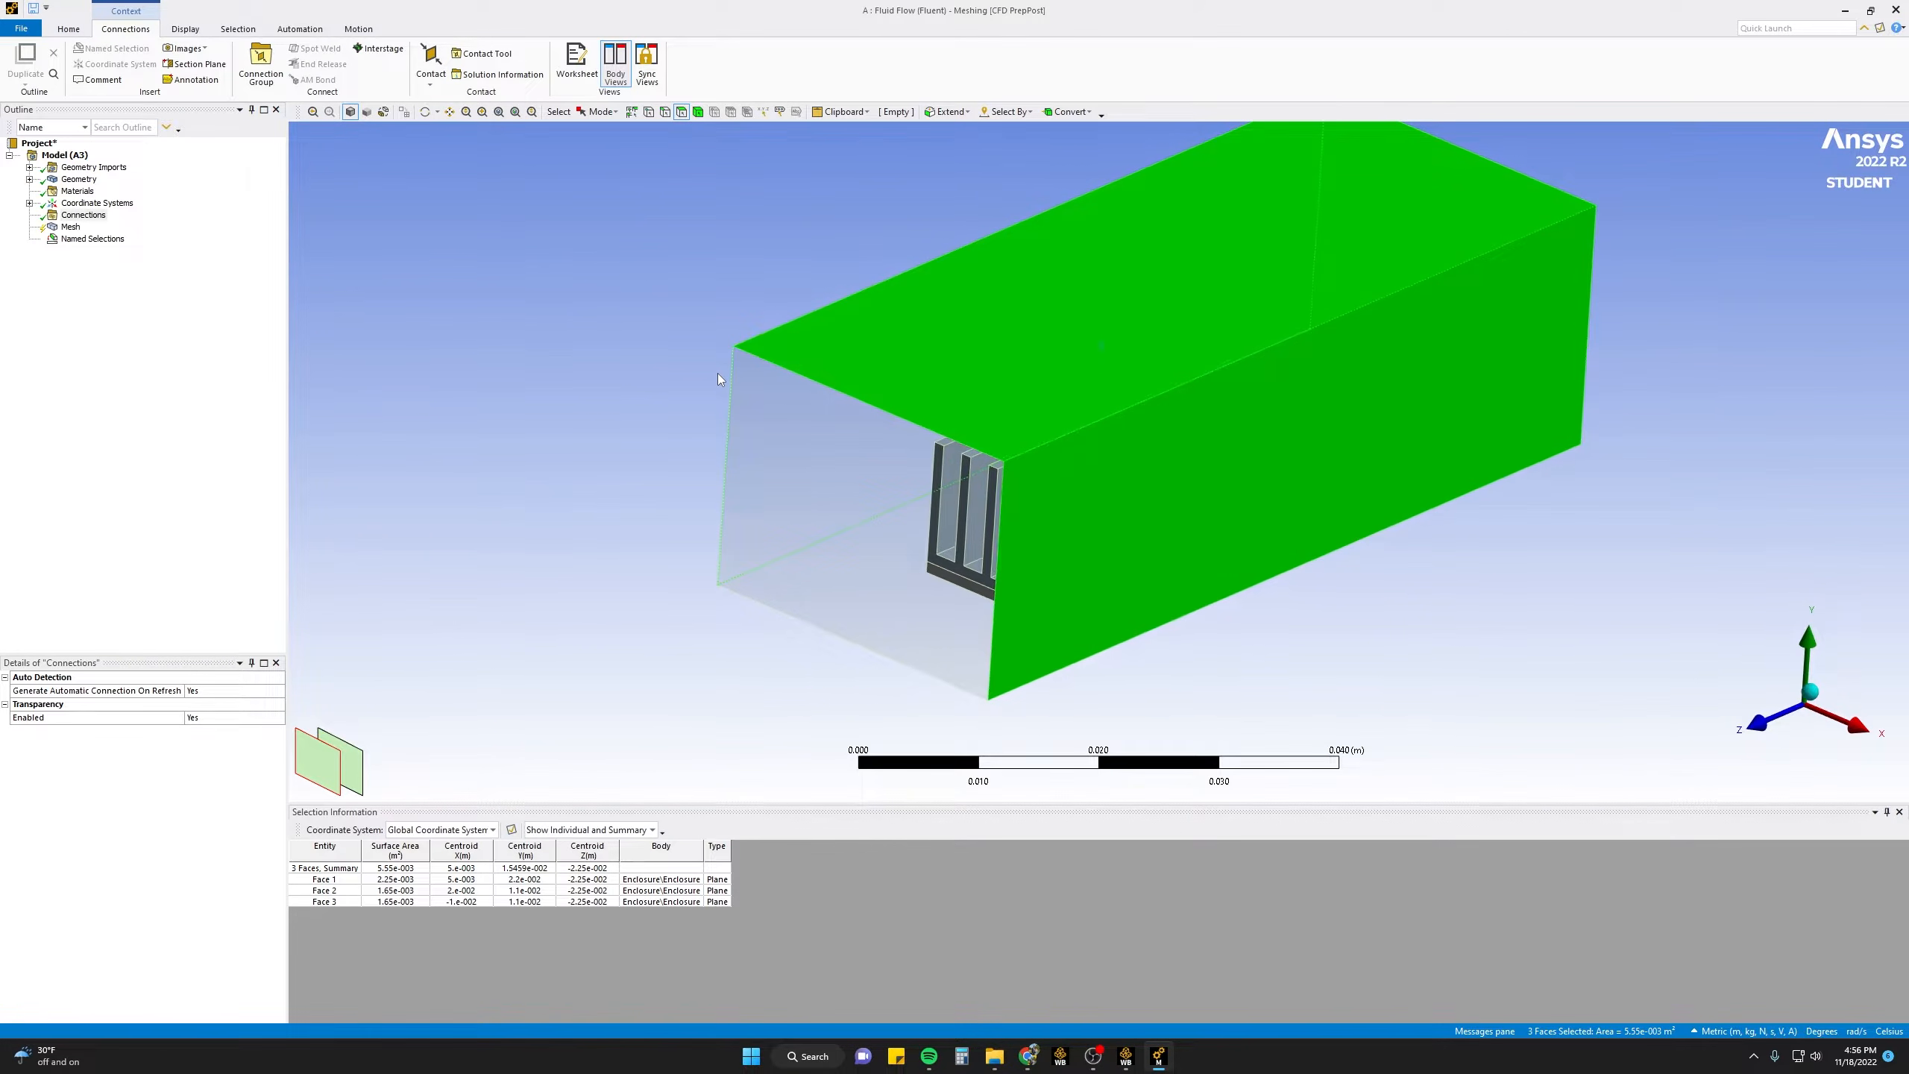
{"action": "type", "text": "n"}
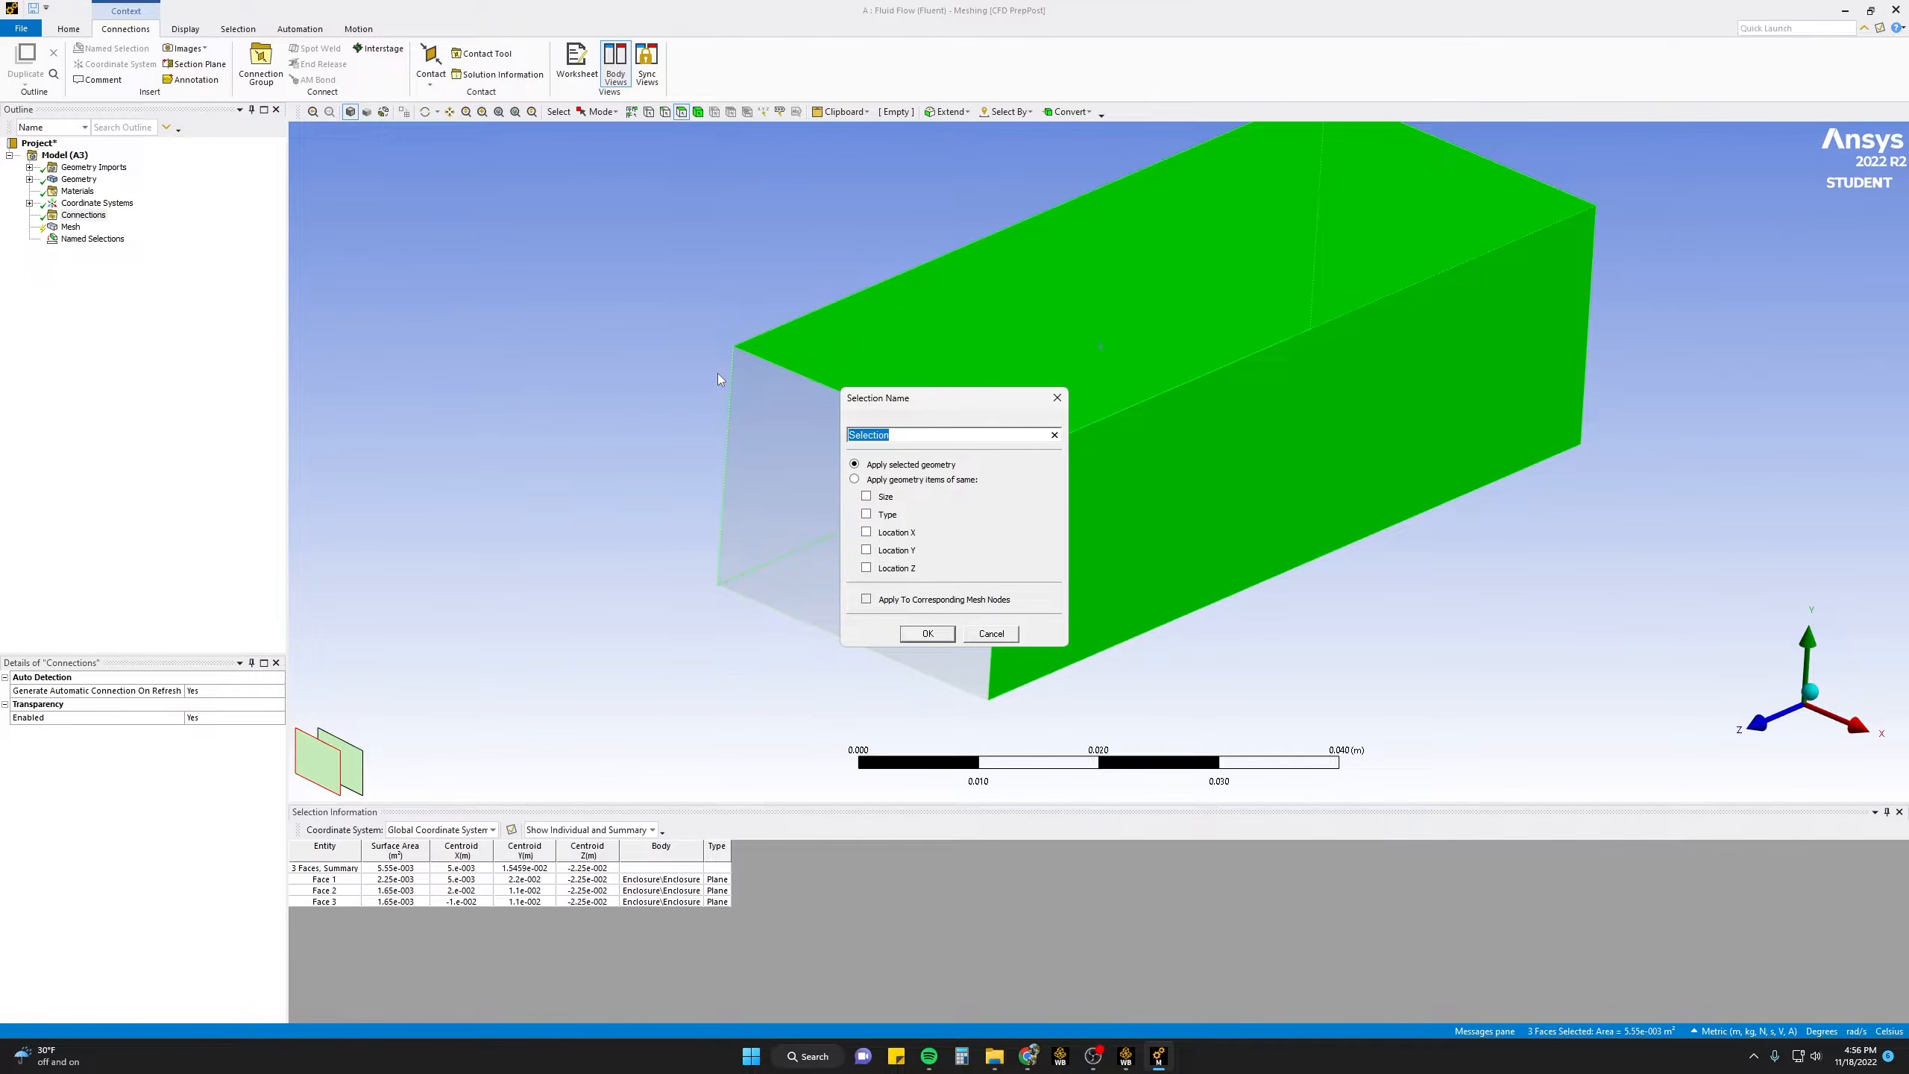
{"action": "type", "text": "Symmetry"}
{"action": "left_click", "coordinate": [927, 634]}
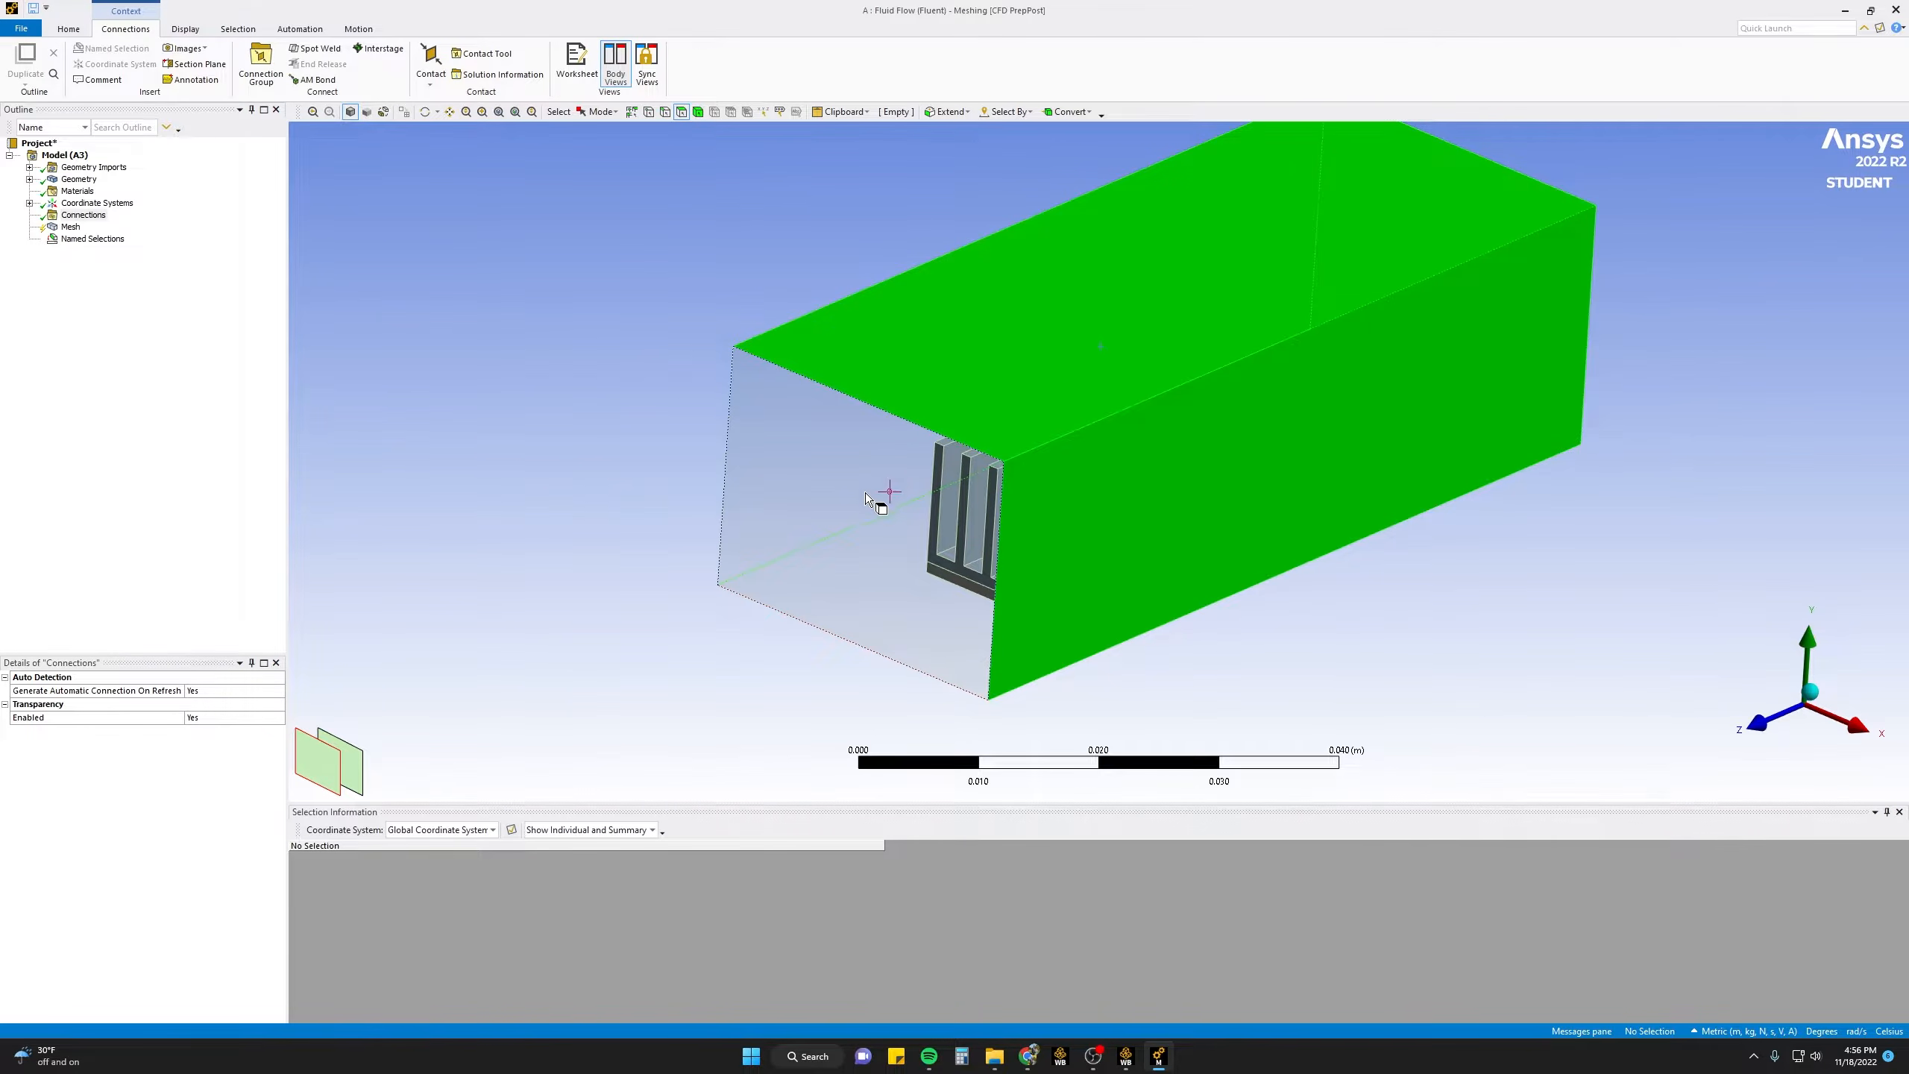
- Create a body named selection called Enclosure from the air domain body
{"action": "left_click", "coordinate": [905, 447]}
{"action": "scroll", "coordinate": [905, 448], "scroll_direction": "down", "scroll_amount": 2}
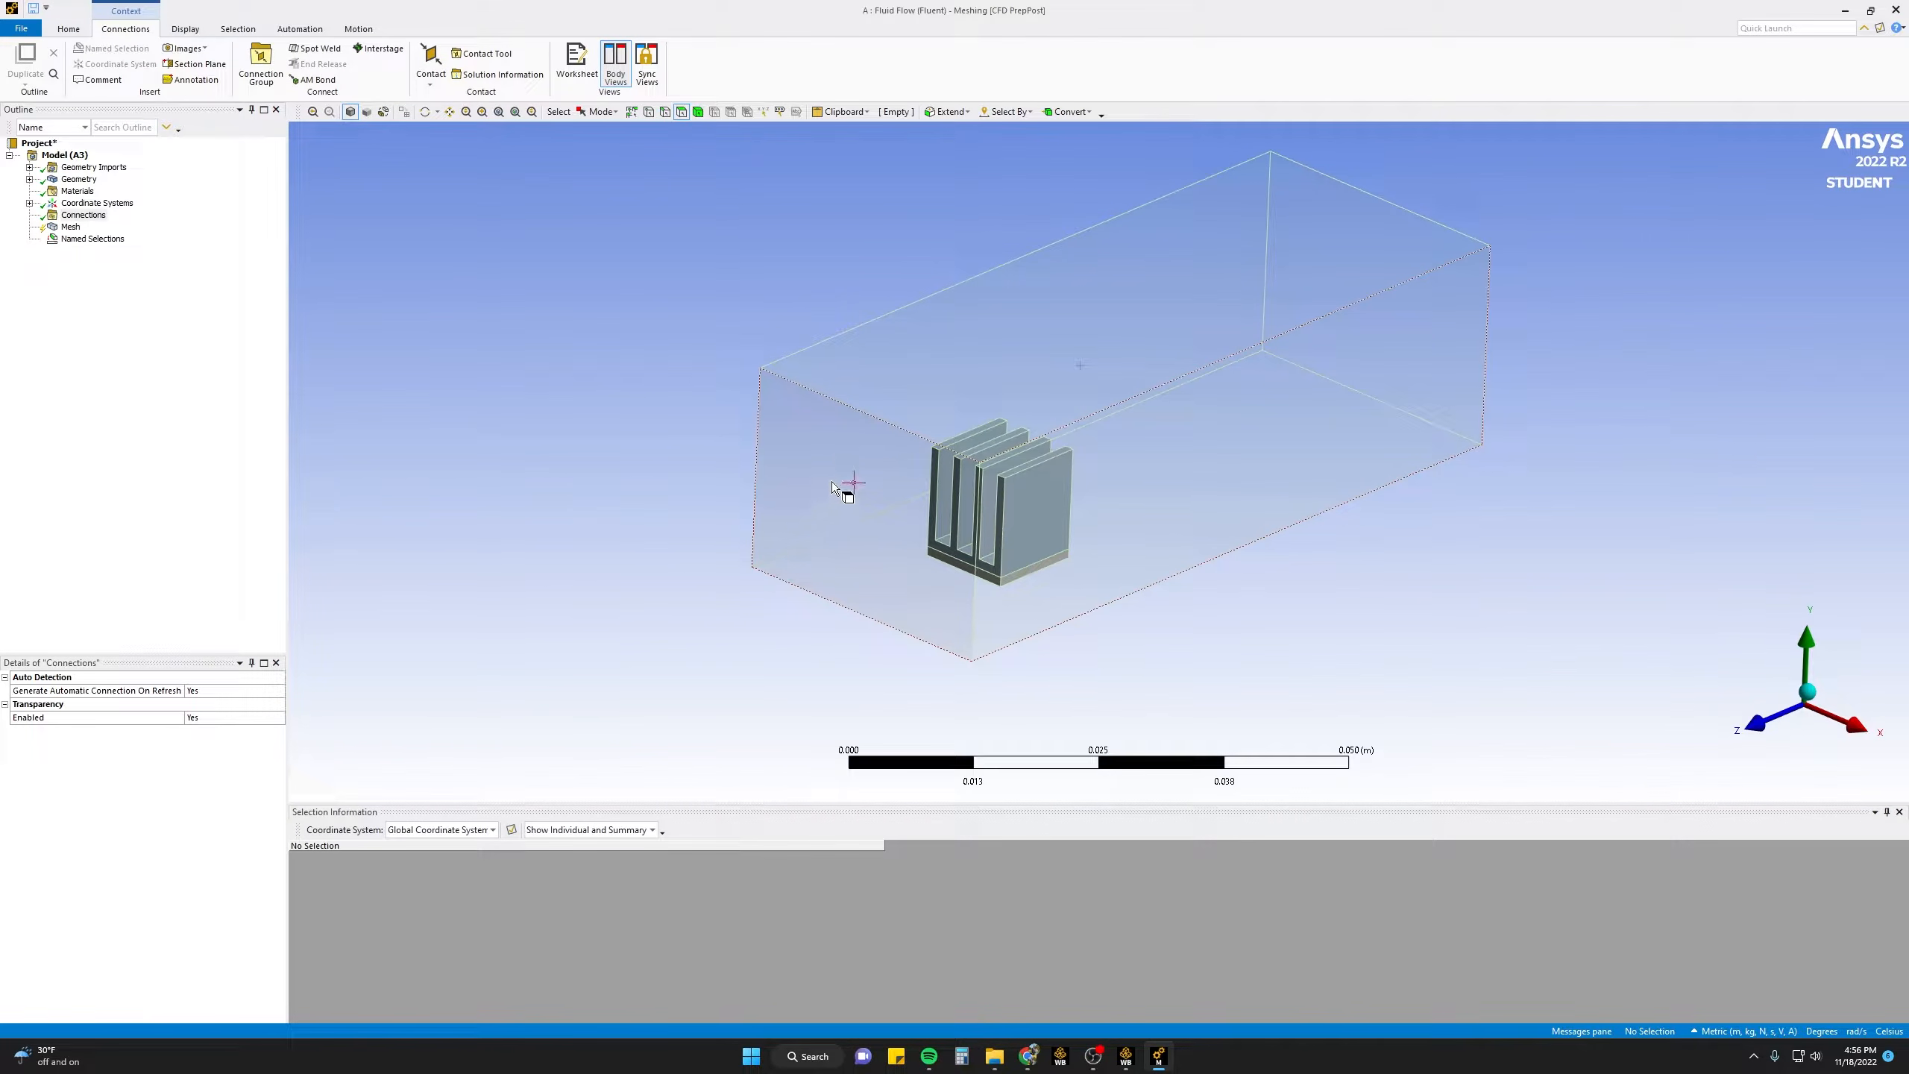
{"action": "middle_click_drag", "start_coordinate": [713, 446], "coordinate": [704, 455]}
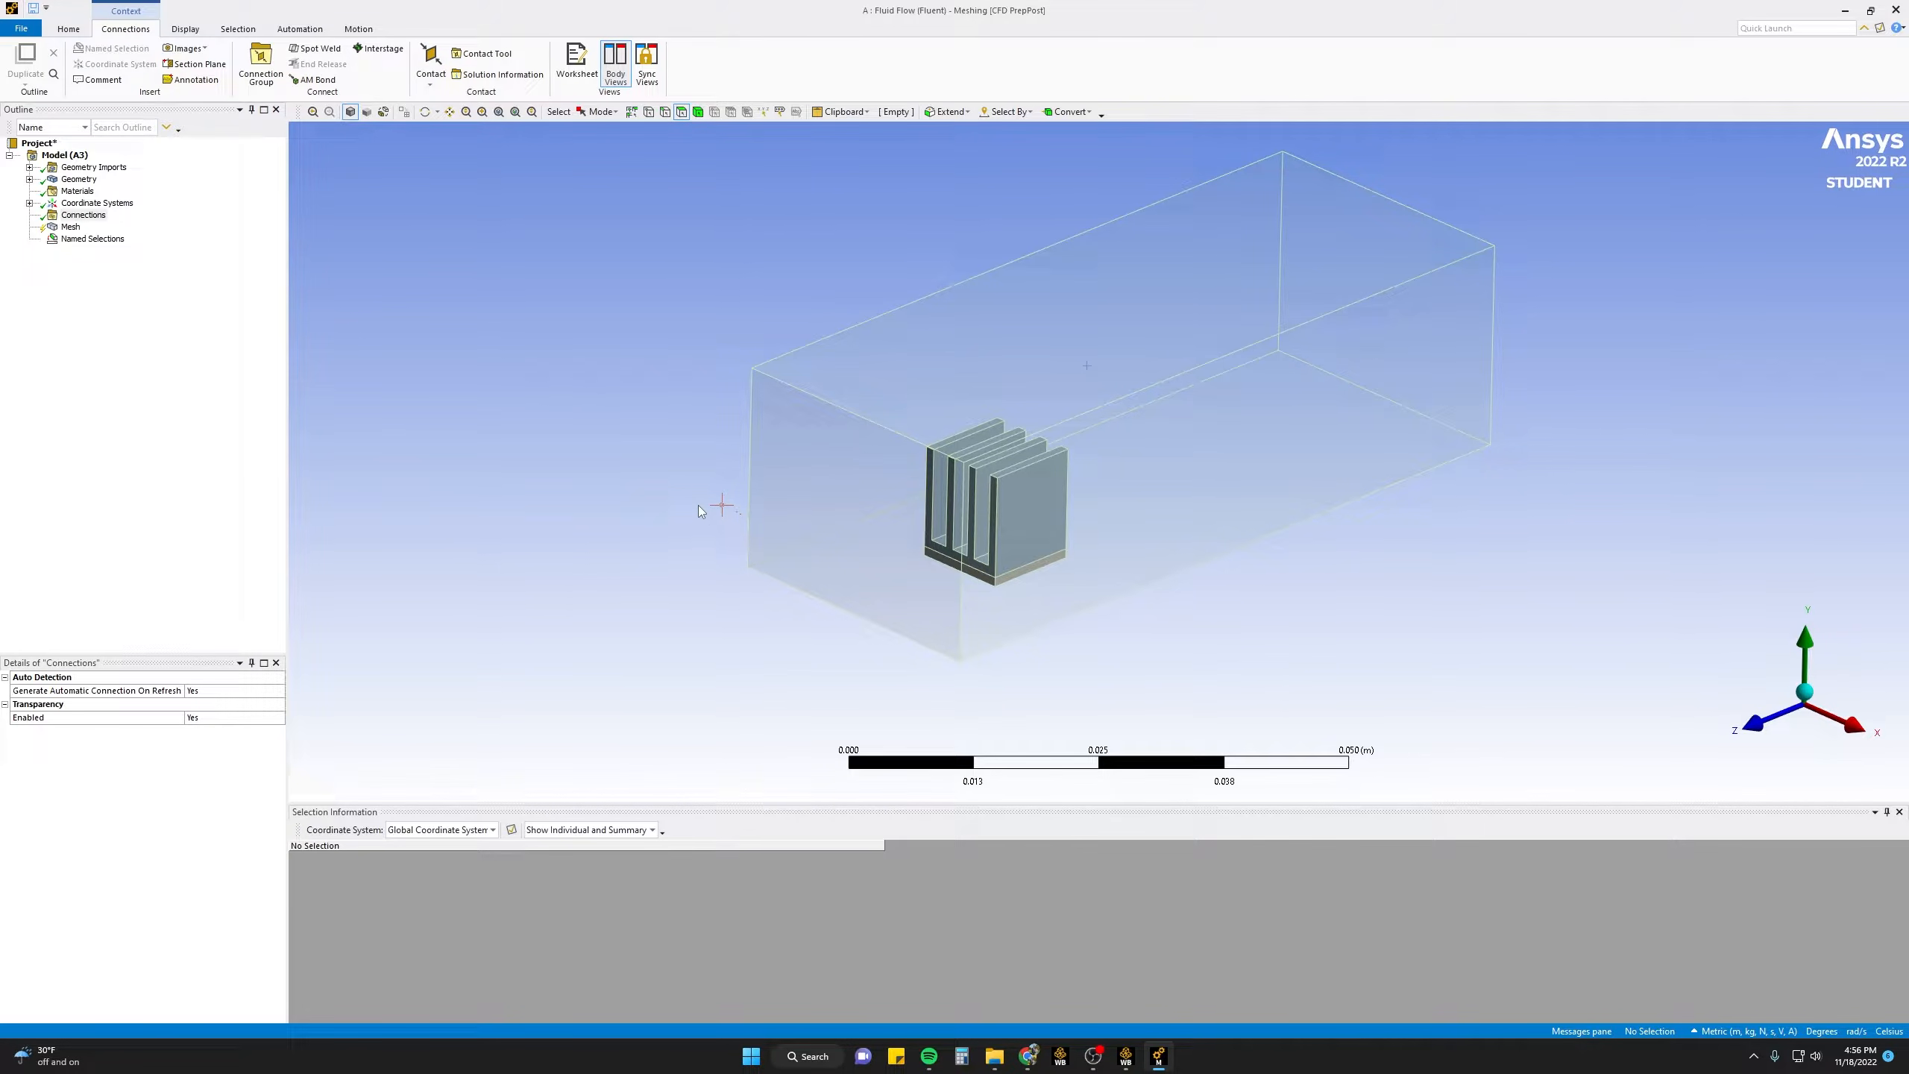
{"action": "middle_click_drag", "start_coordinate": [705, 472], "coordinate": [665, 391]}
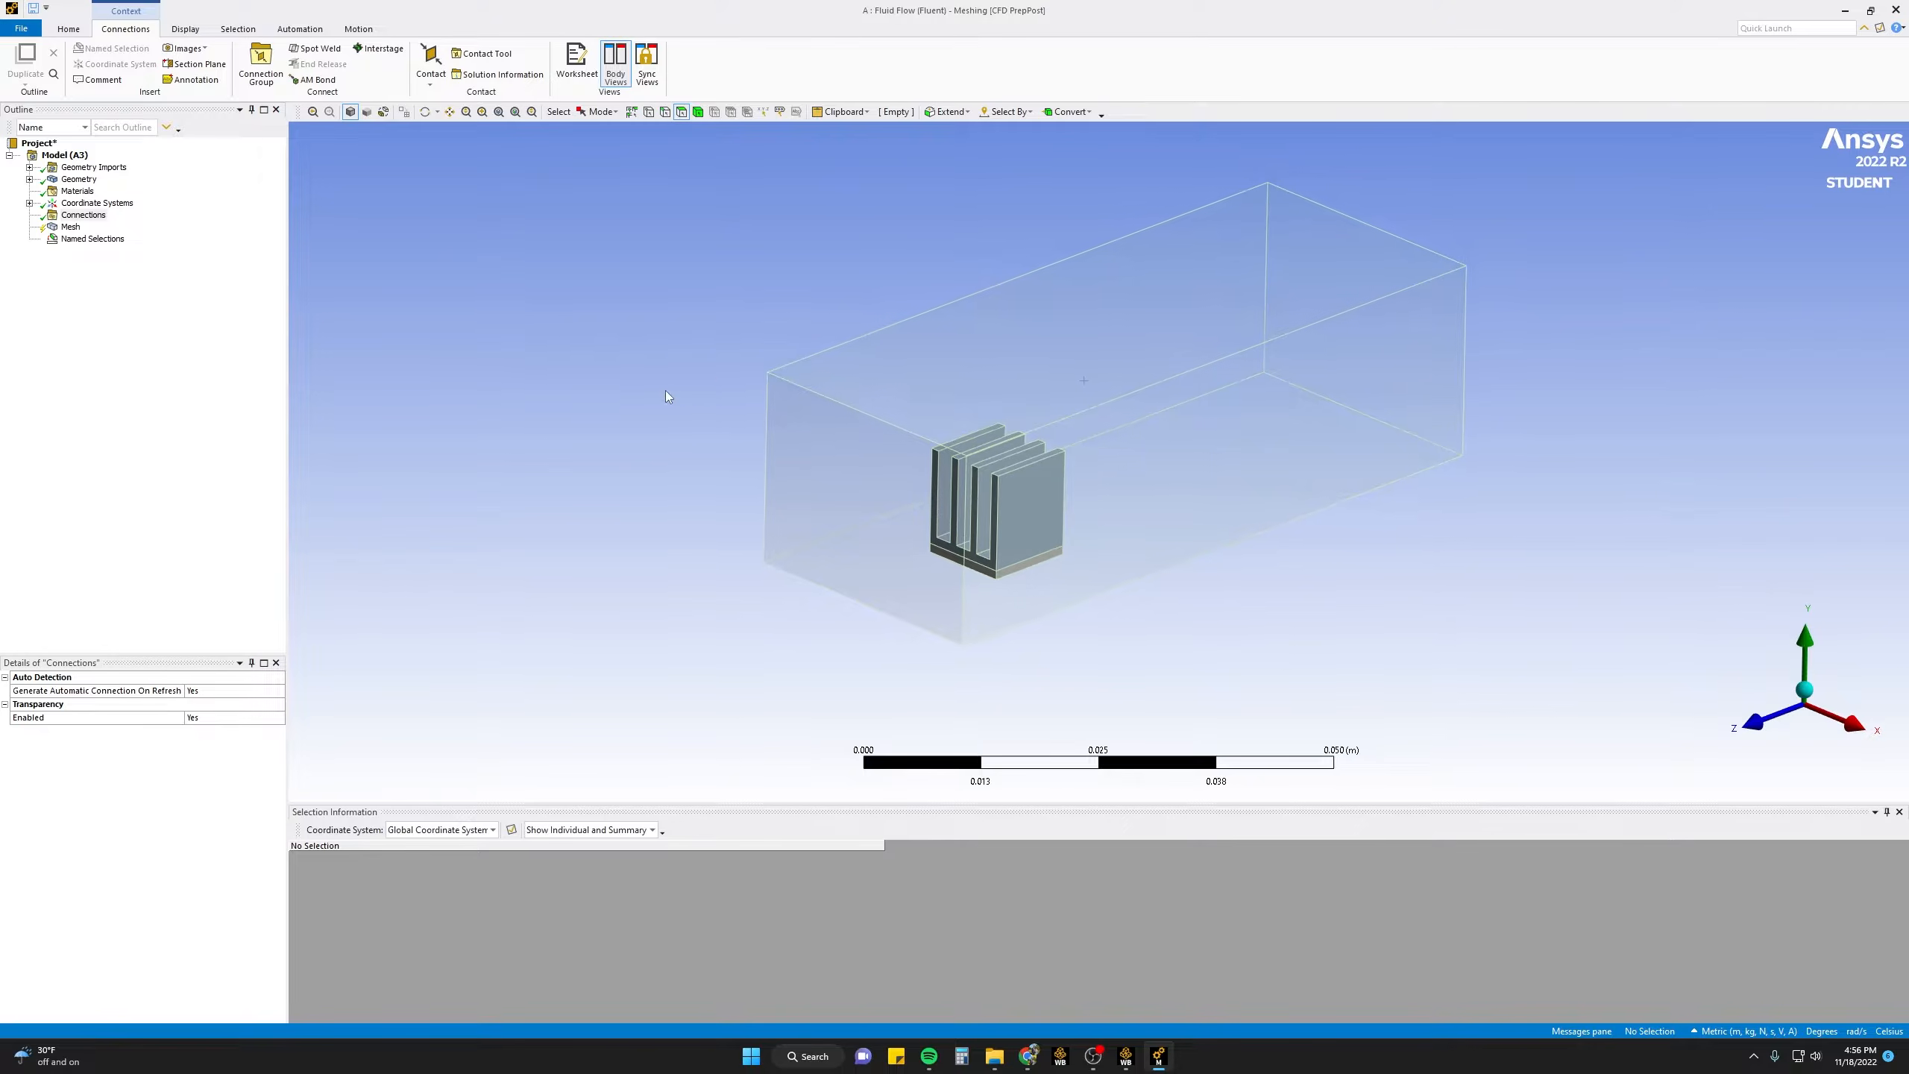
{"action": "left_click", "coordinate": [697, 112]}
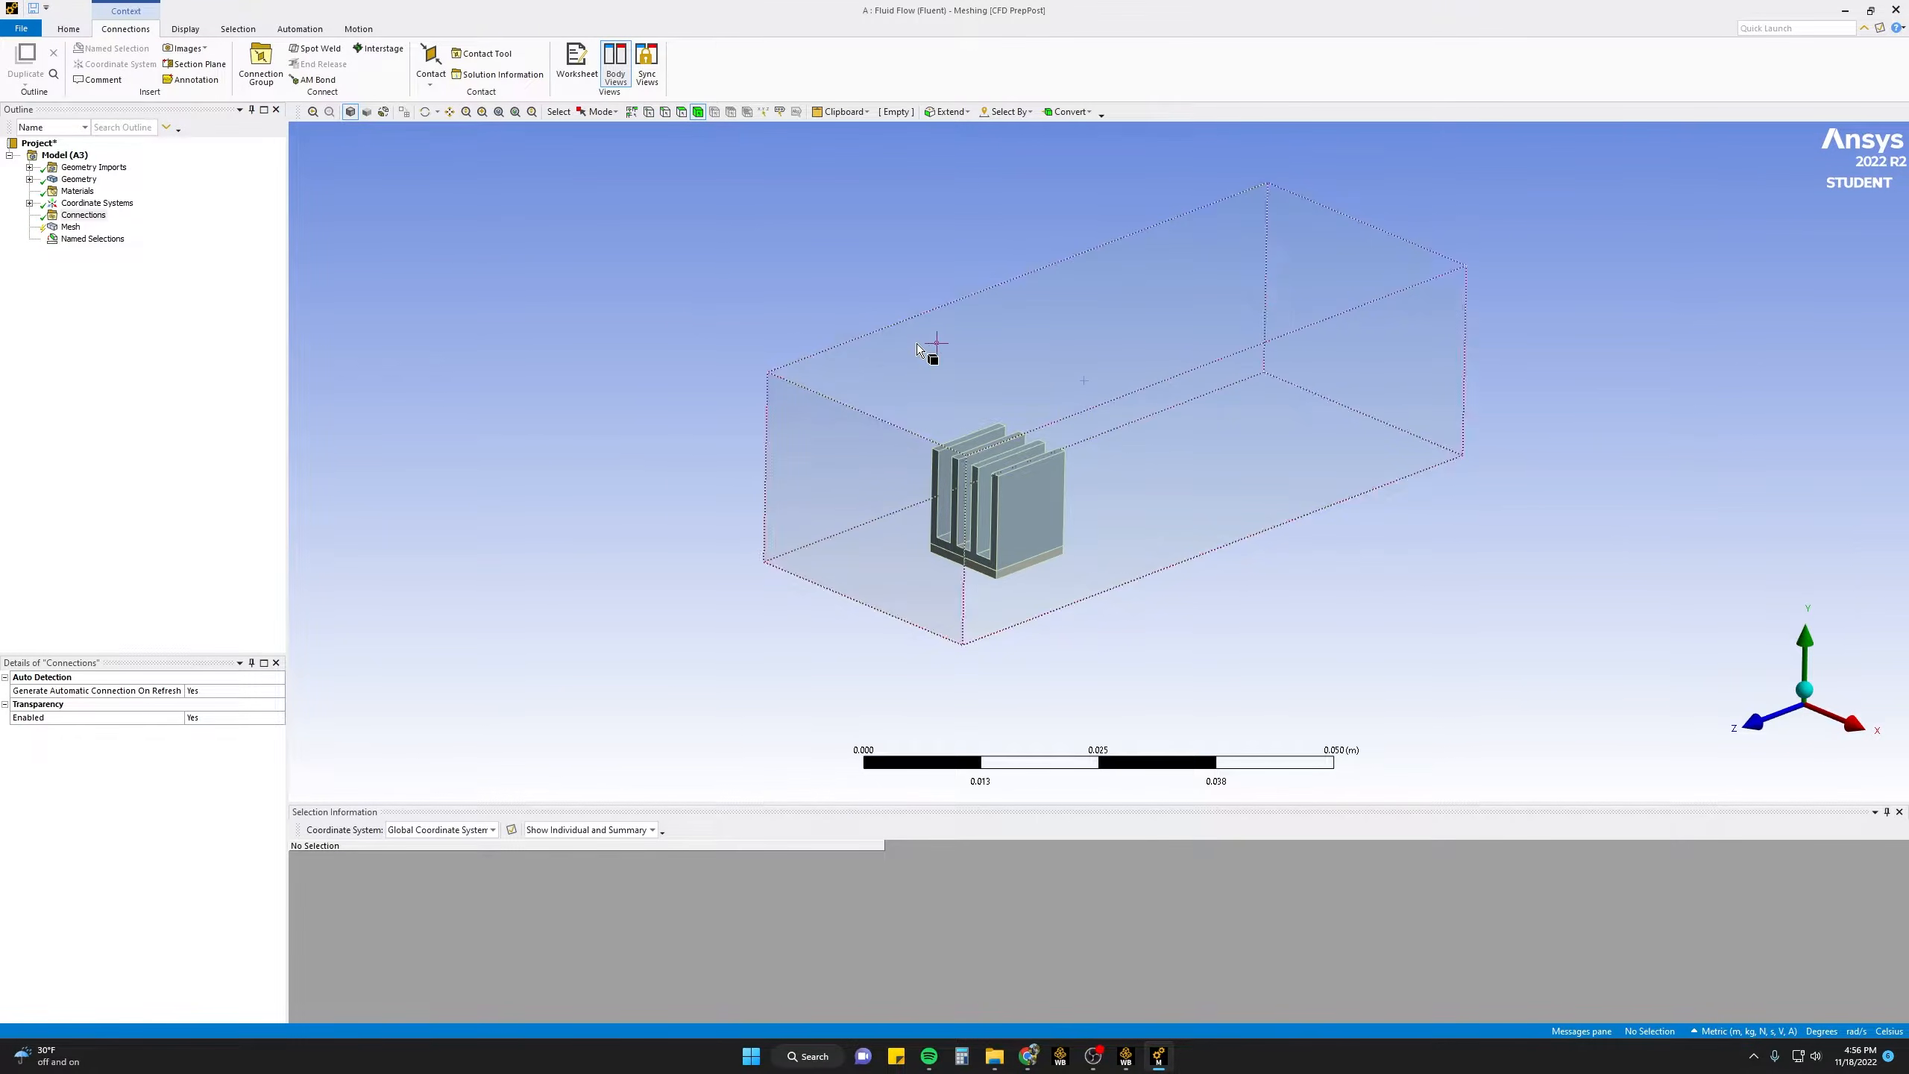
{"action": "left_click", "coordinate": [998, 376]}
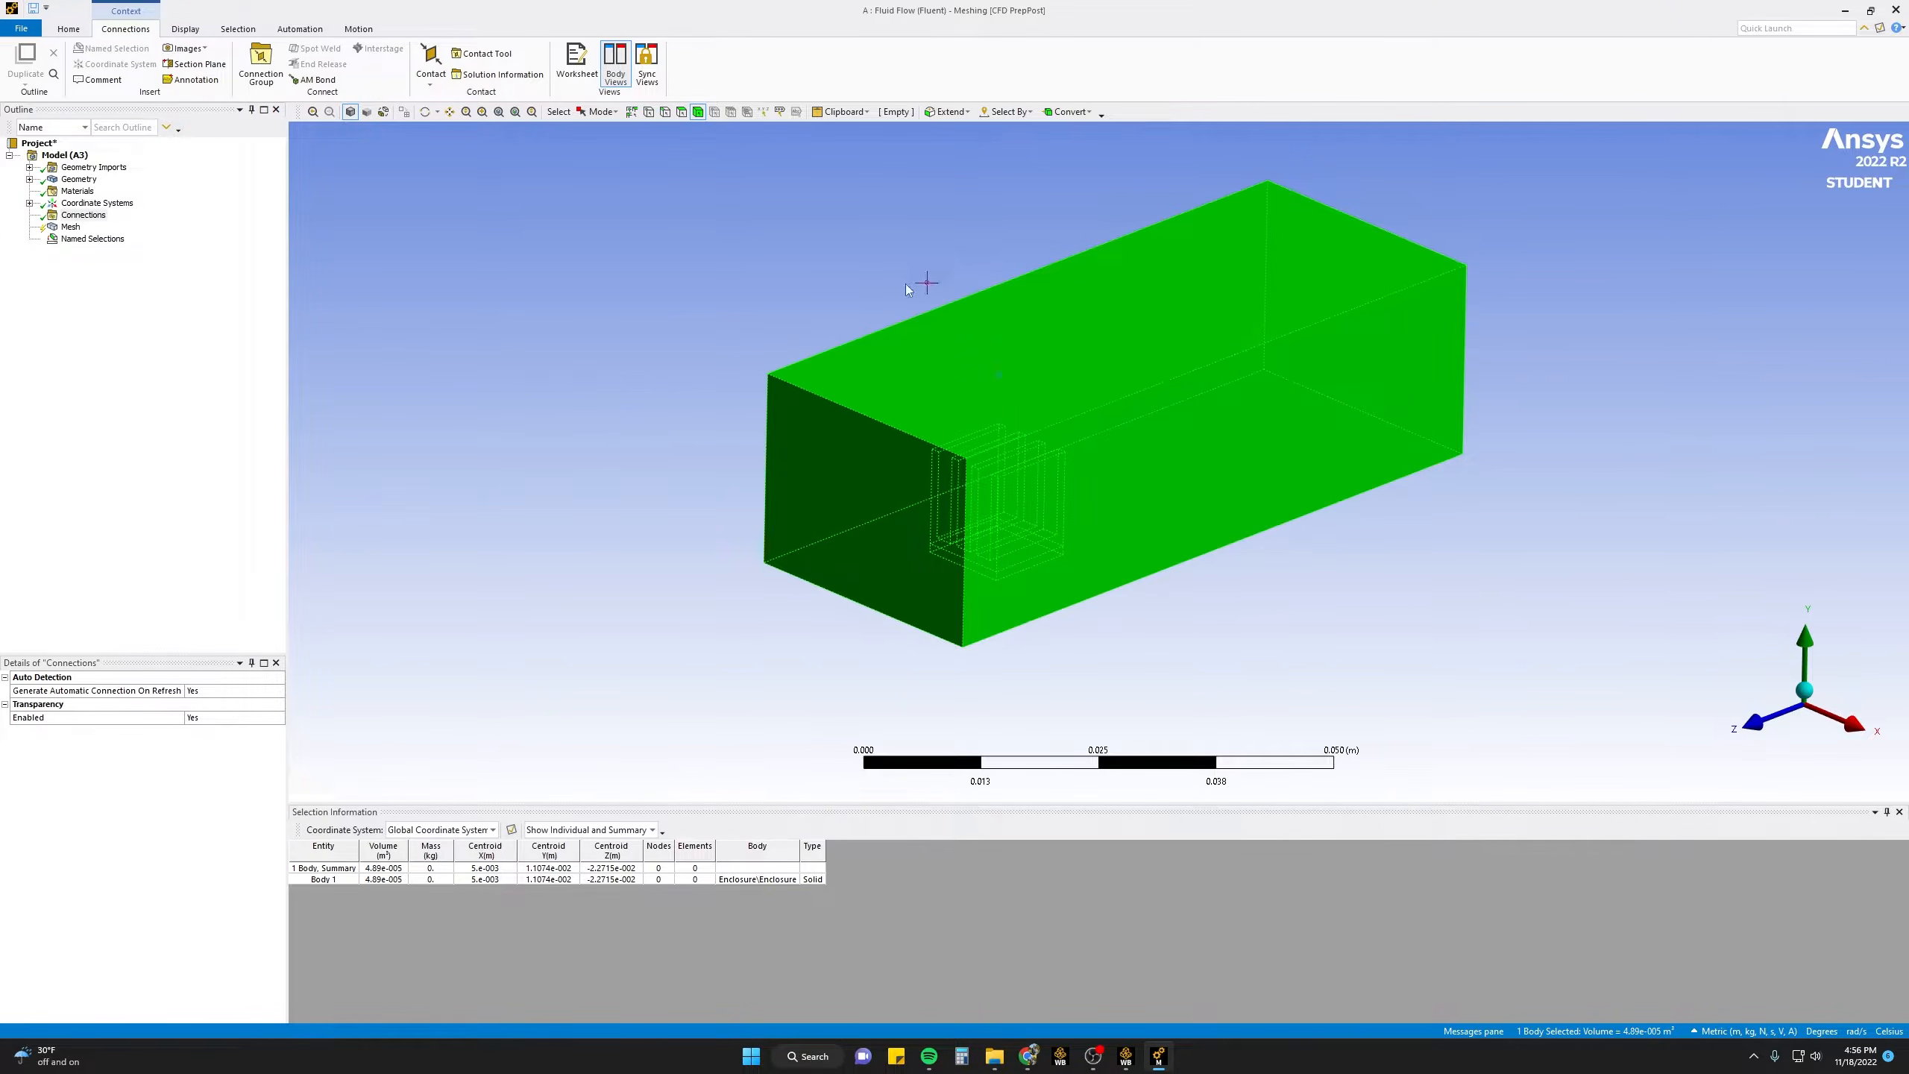
{"action": "type", "text": "n"}
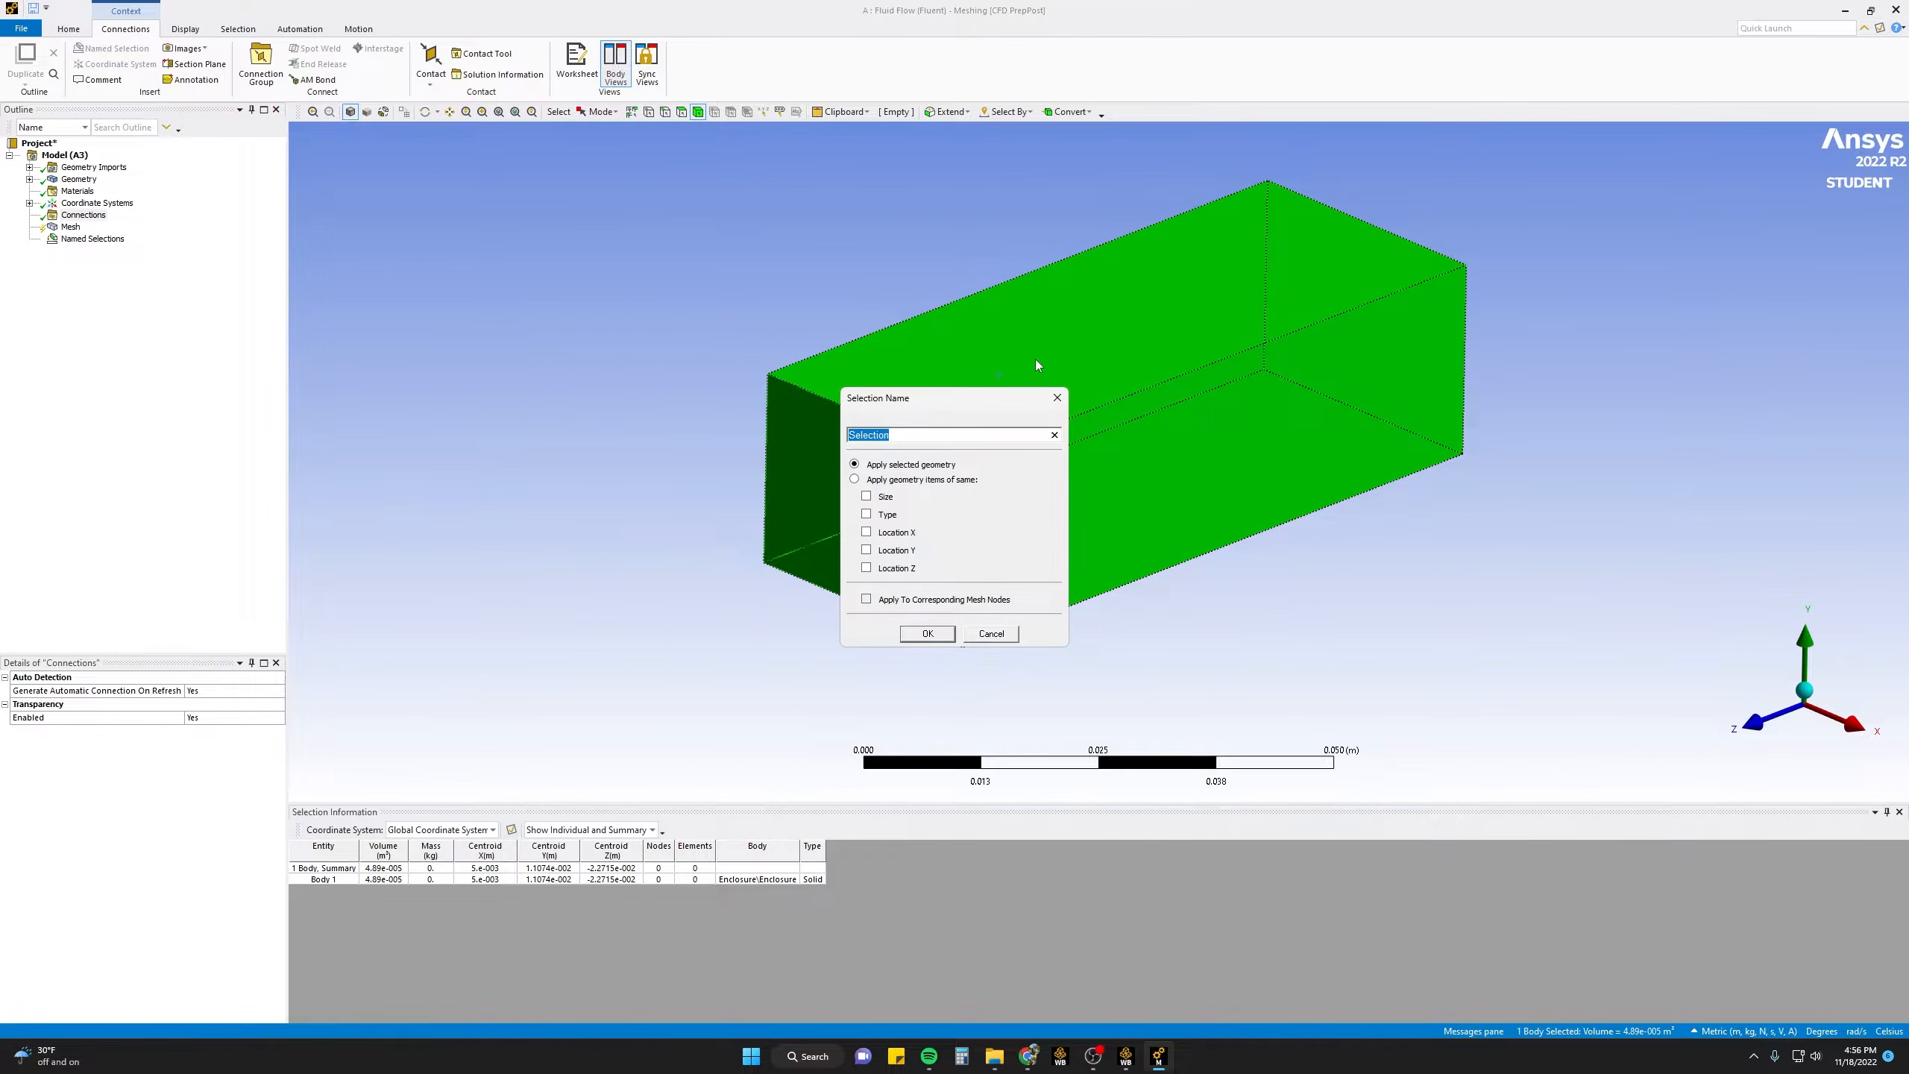
{"action": "type", "text": "Enclosure"}
{"action": "left_click", "coordinate": [927, 633]}
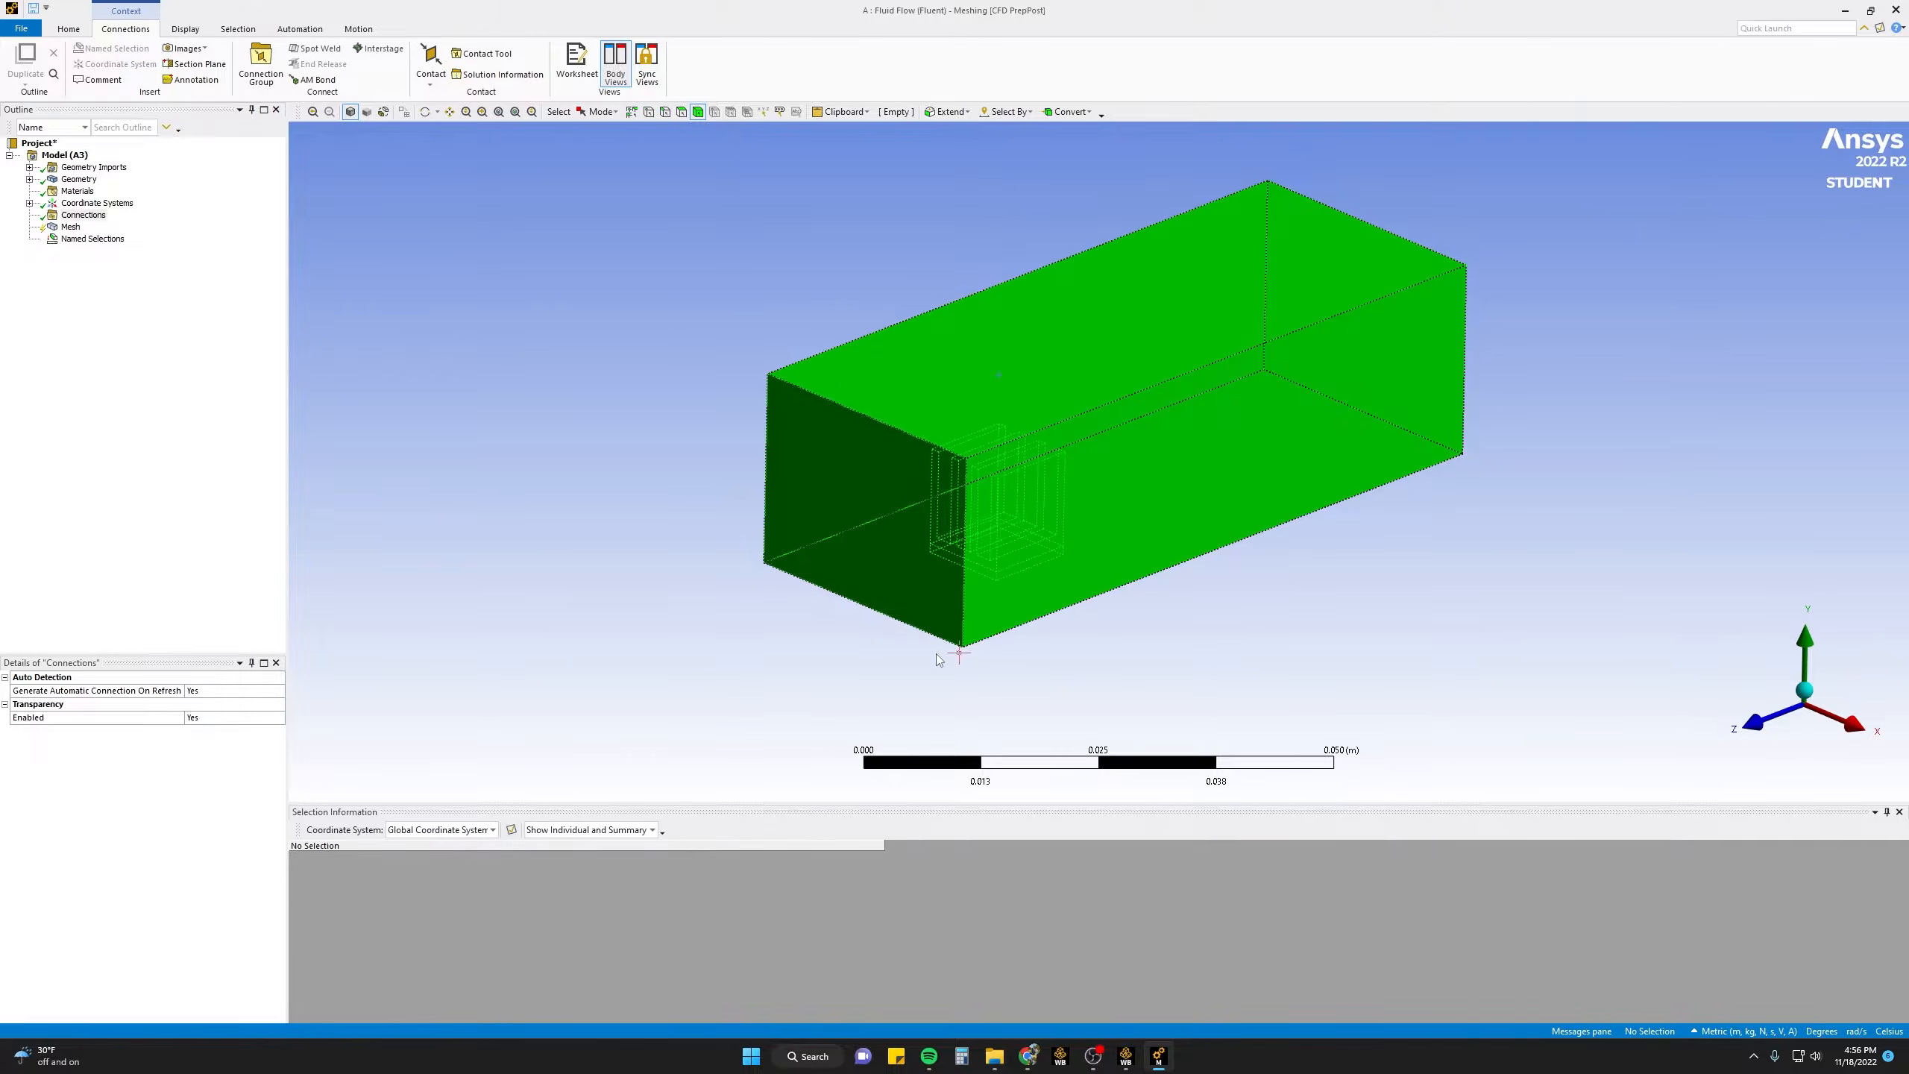
- Create a named selection Chip from the base plate body beneath the heat sink
{"action": "middle_click_drag", "start_coordinate": [1107, 650], "coordinate": [1036, 546]}
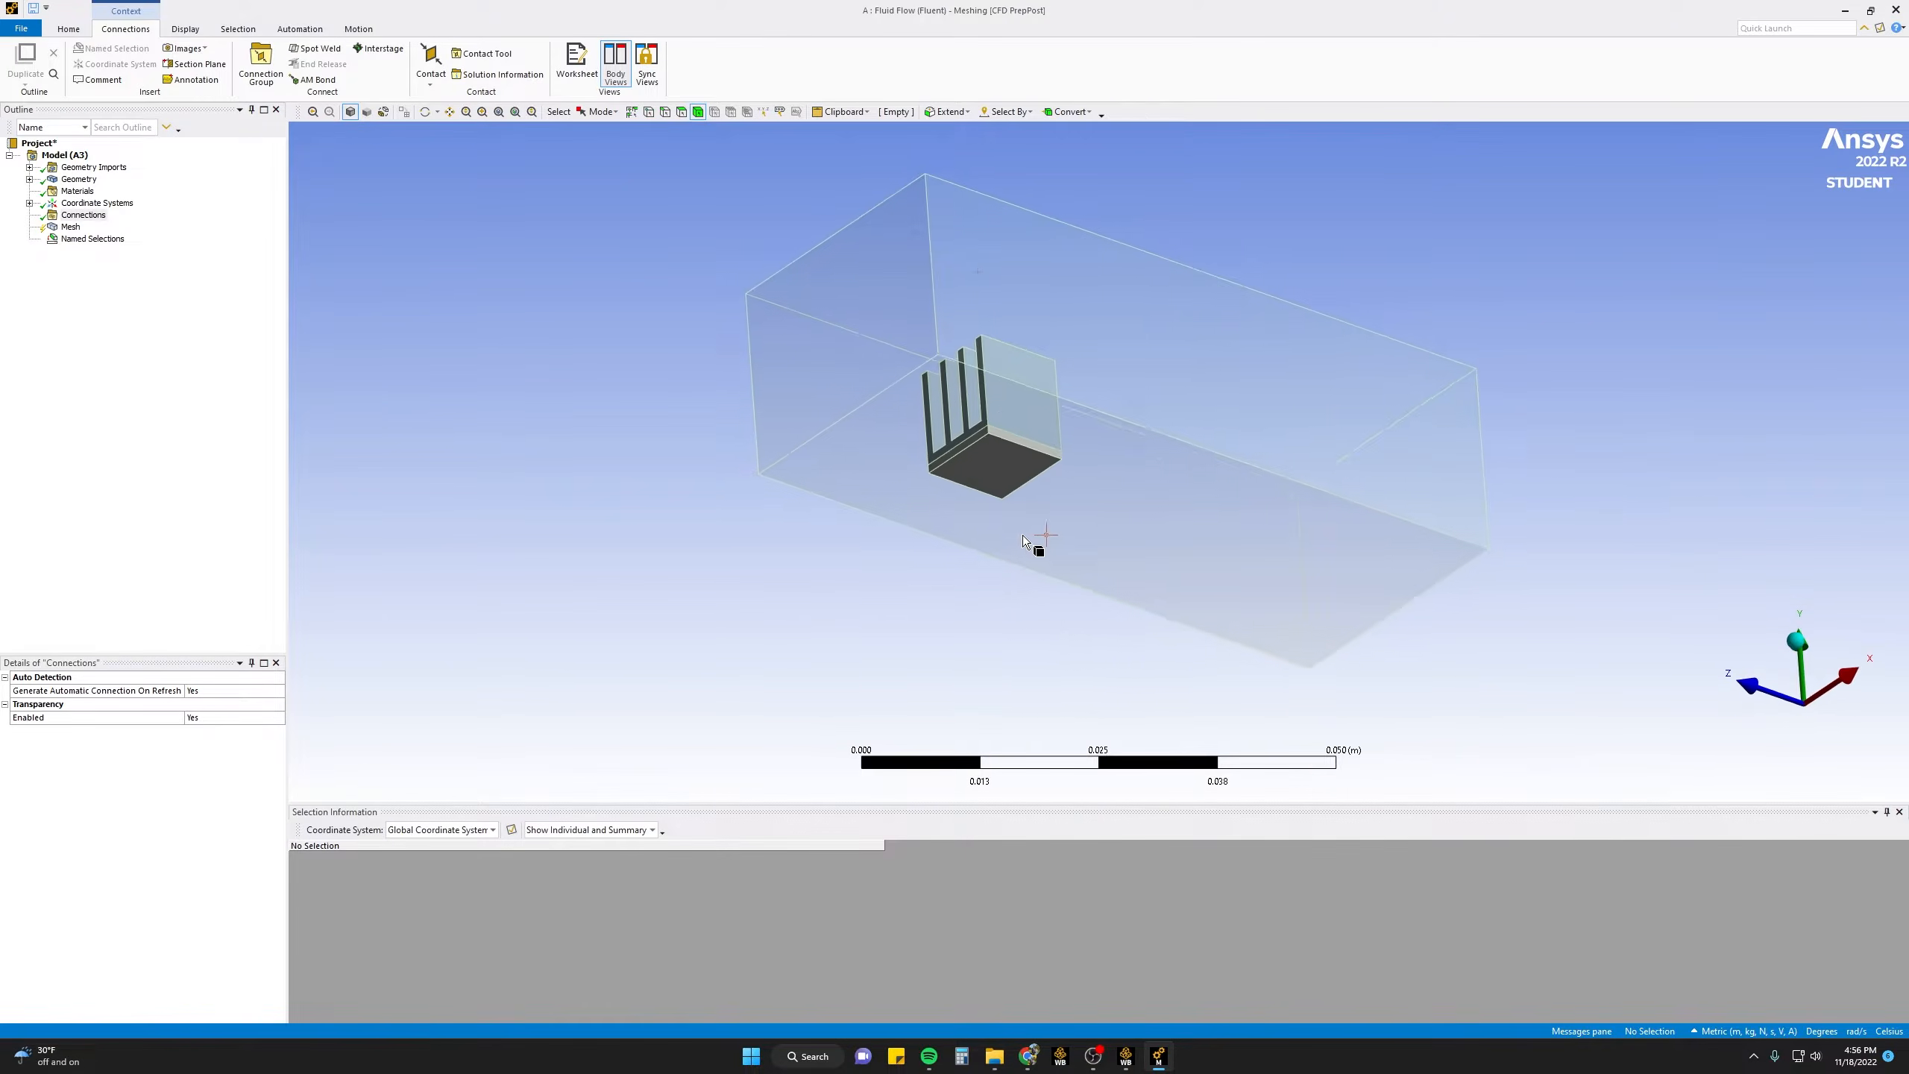
{"action": "left_click", "coordinate": [1000, 478]}
{"action": "type", "text": "nCh"}
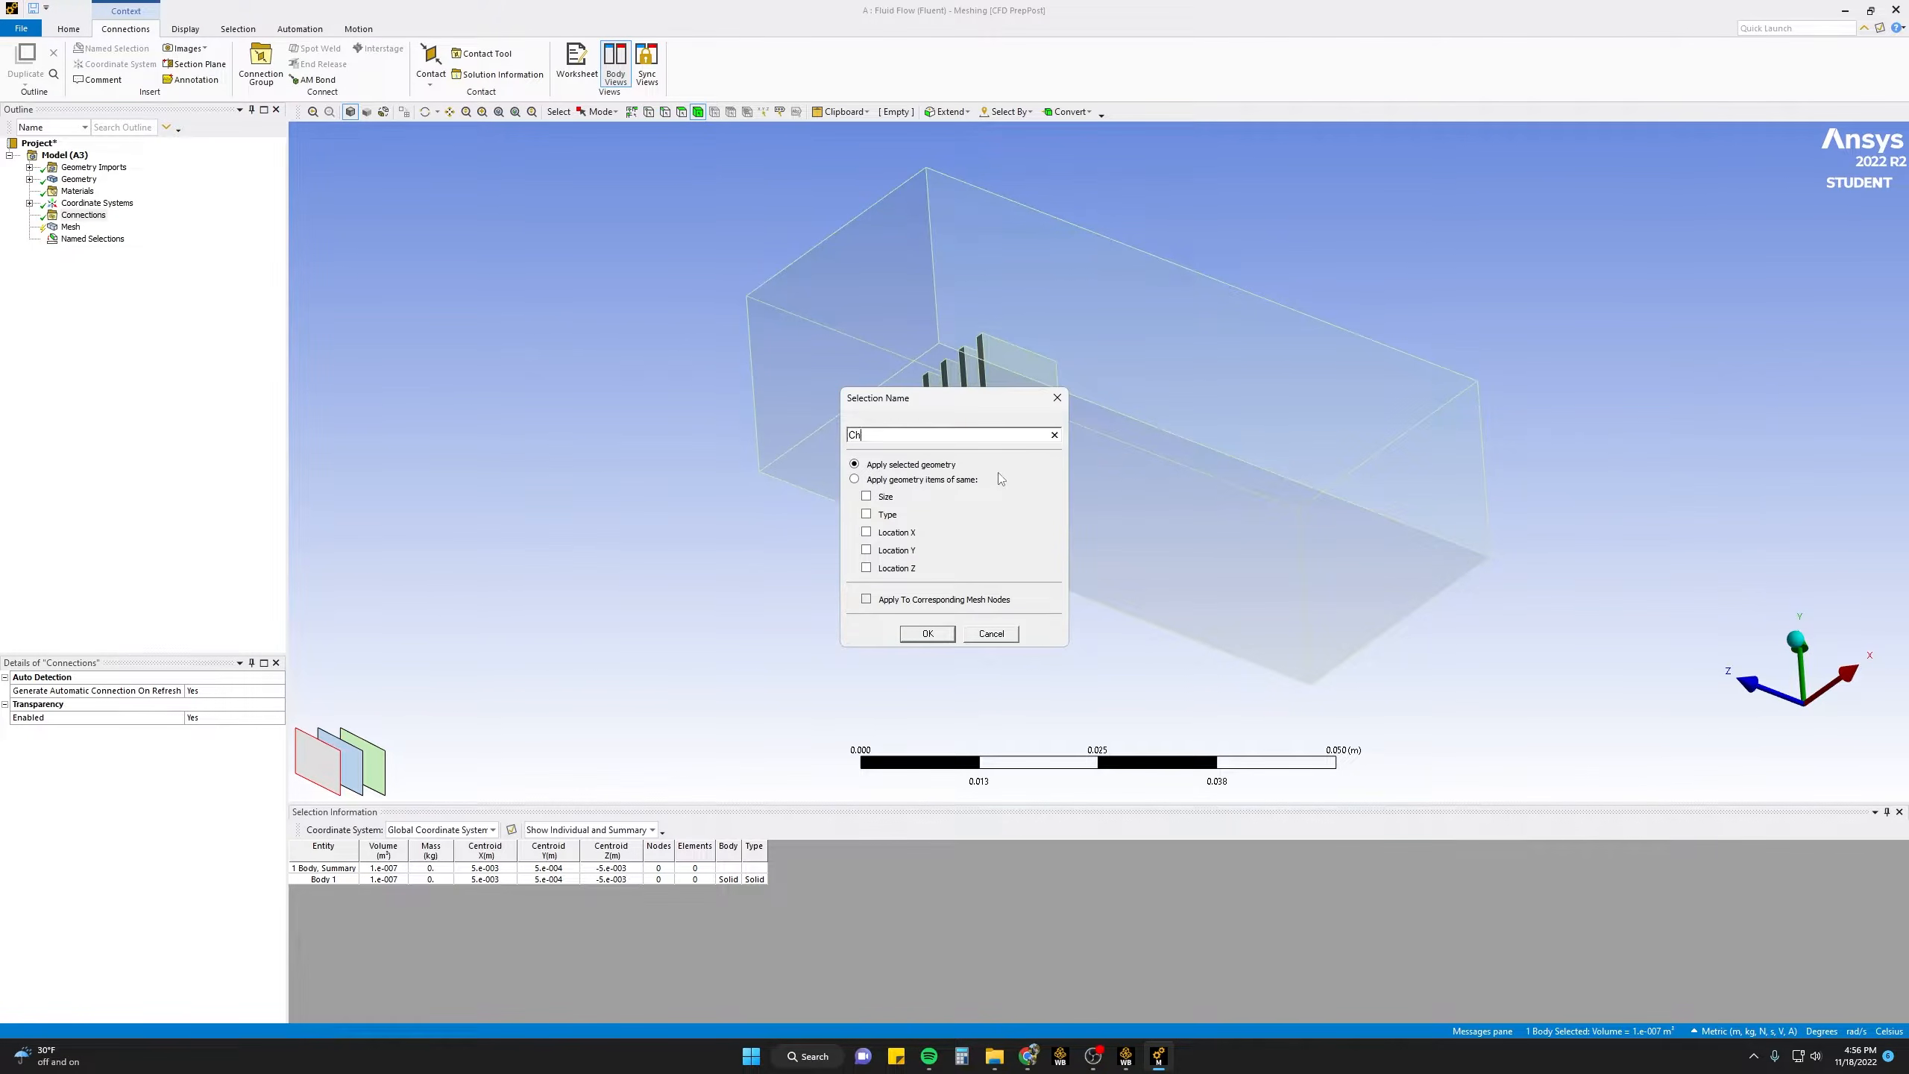
{"action": "type", "text": "ip"}
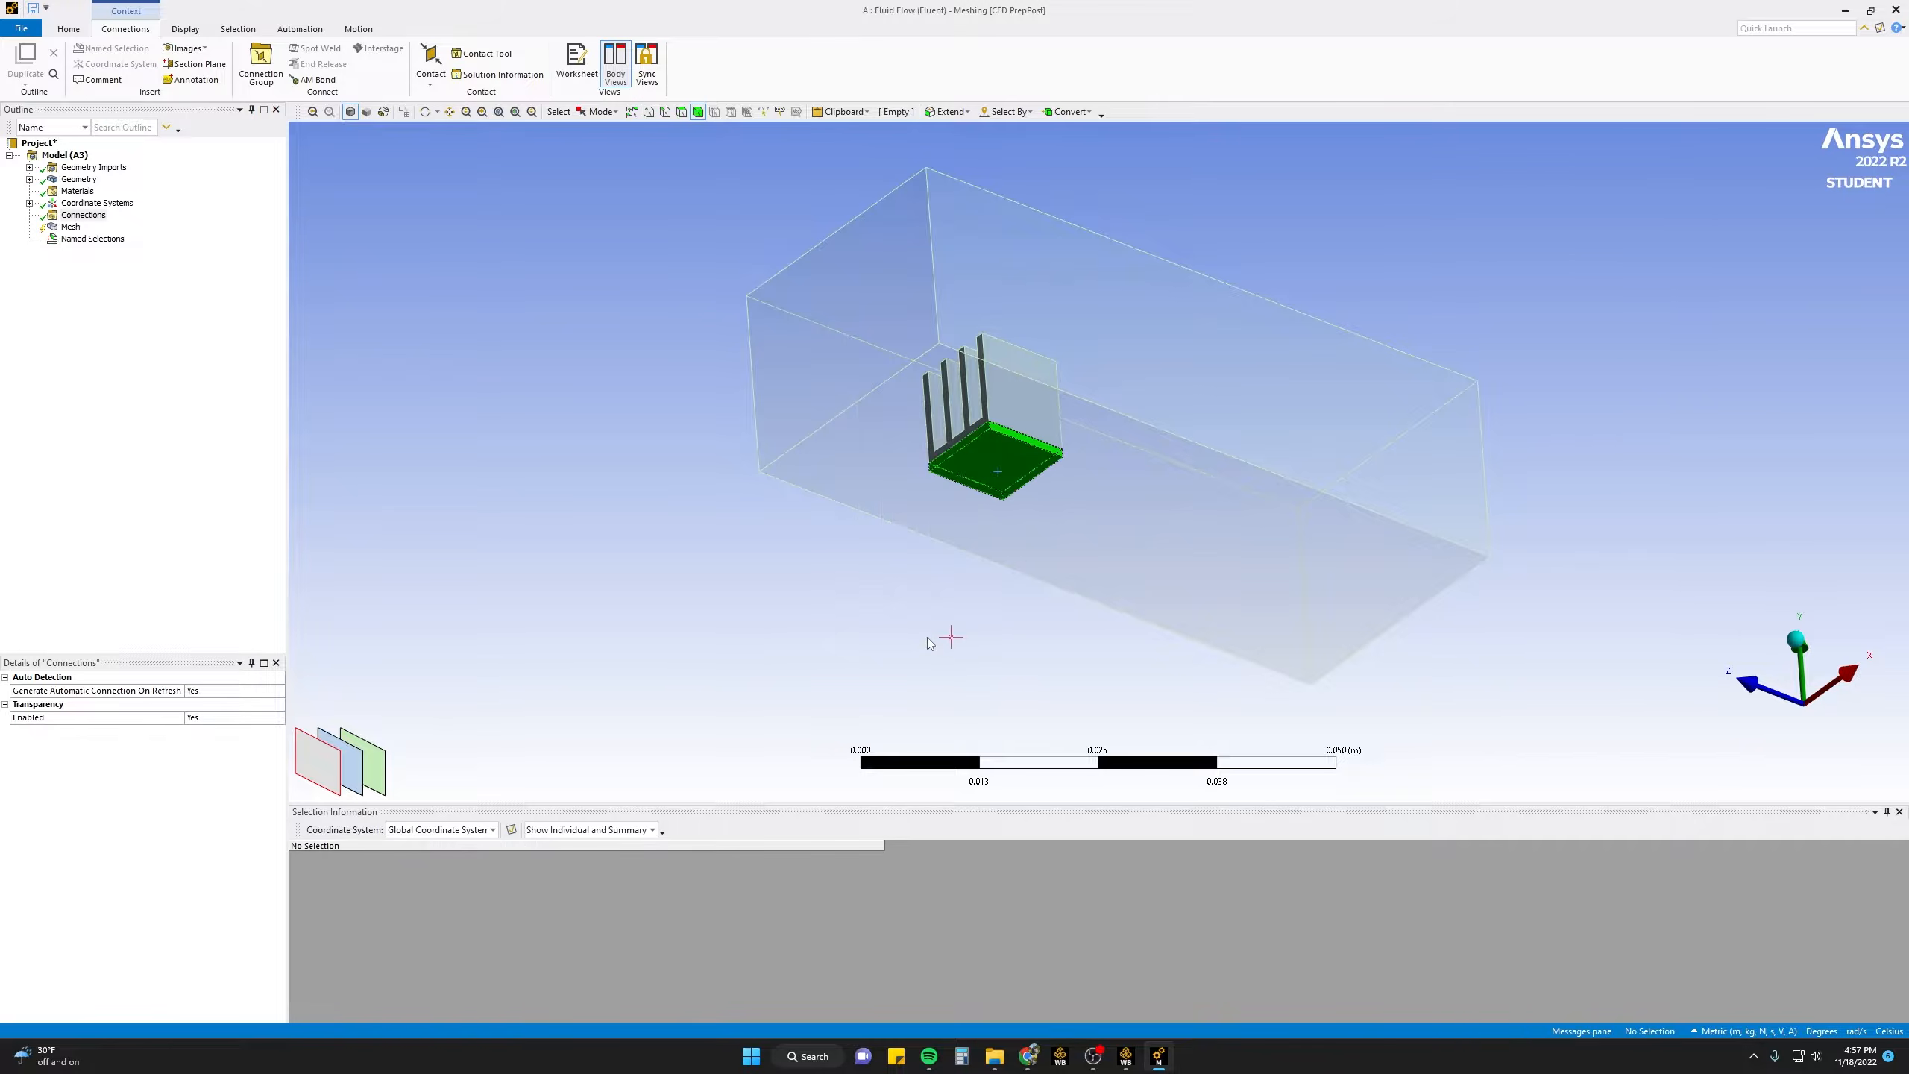
{"action": "left_click", "coordinate": [928, 633]}
- Hide the enclosure body and create a named selection HeatSink from the four-fin body
{"action": "left_click", "coordinate": [857, 460]}
{"action": "right_click", "coordinate": [857, 459]}
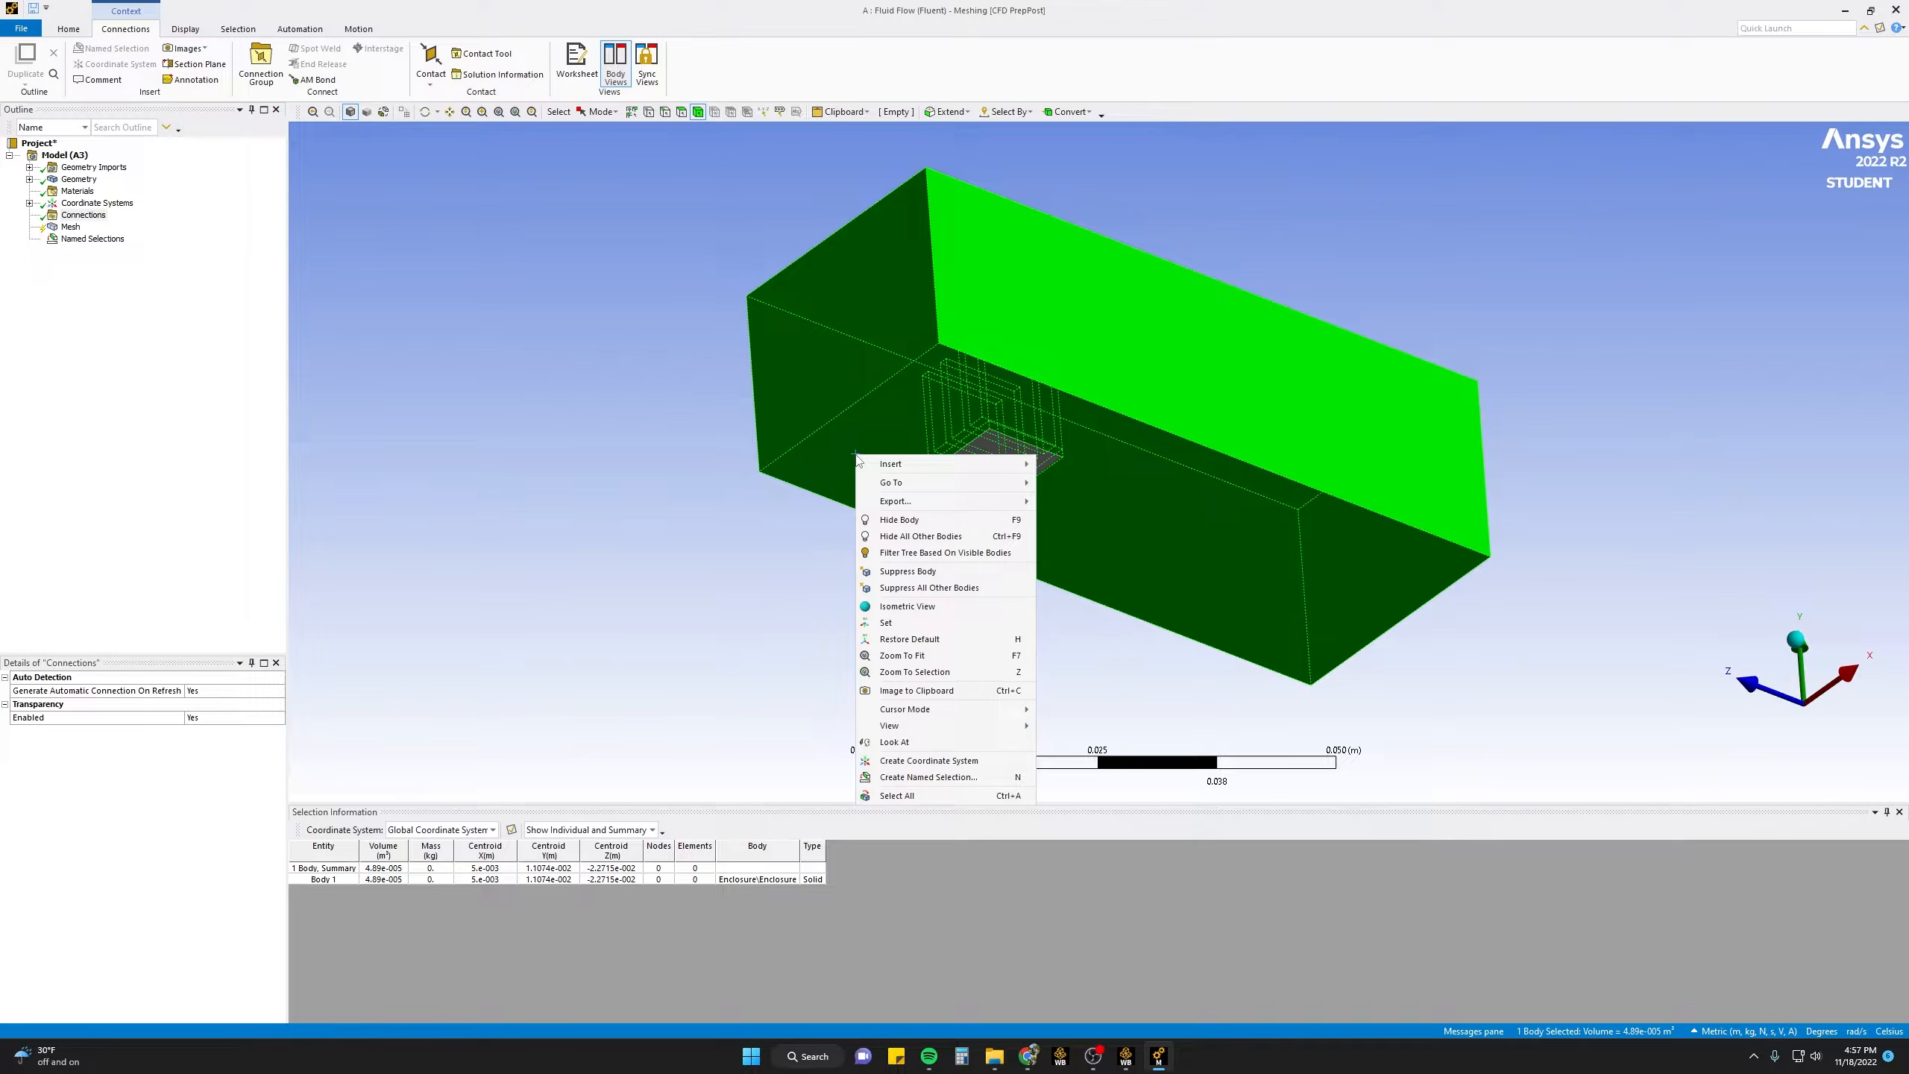
{"action": "left_click", "coordinate": [899, 520]}
{"action": "middle_click_drag", "start_coordinate": [884, 530], "coordinate": [969, 586]}
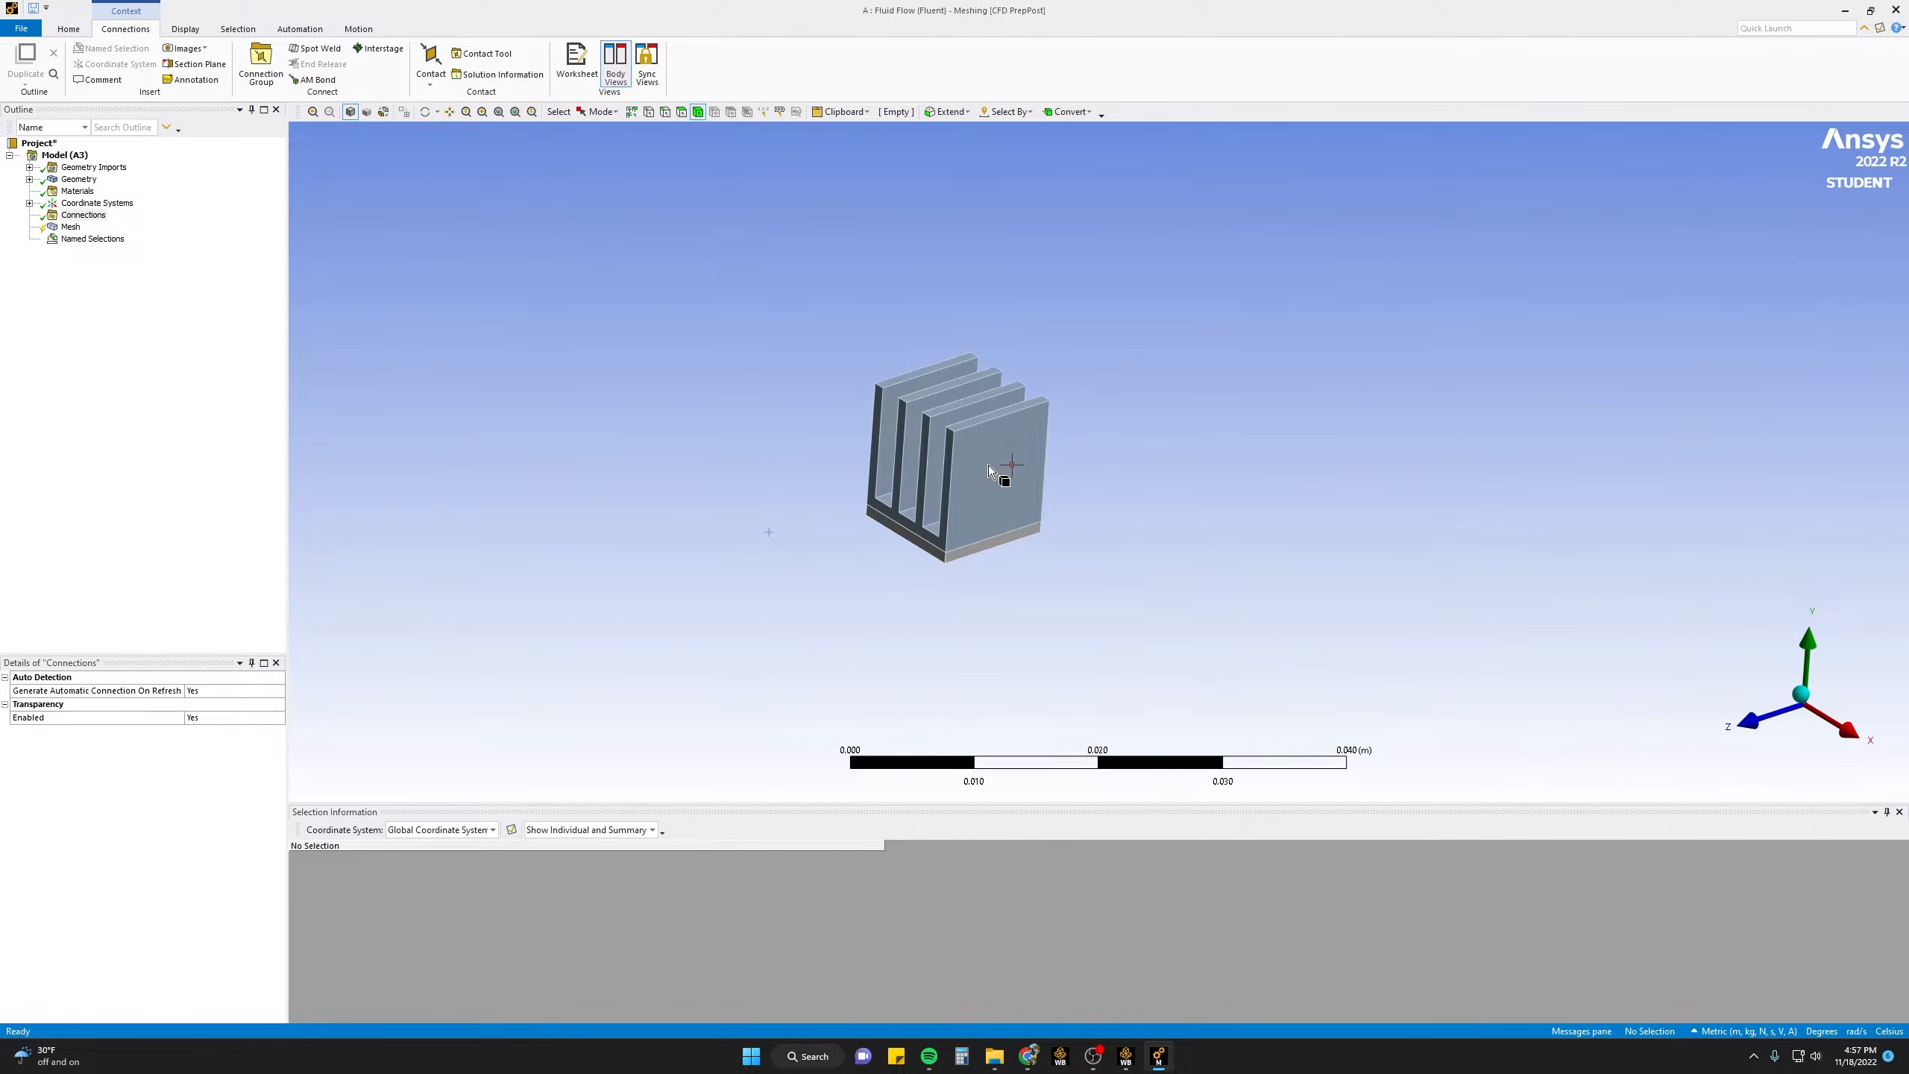
{"action": "middle_click_drag", "start_coordinate": [987, 466], "coordinate": [1001, 483]}
{"action": "left_click", "coordinate": [1001, 484]}
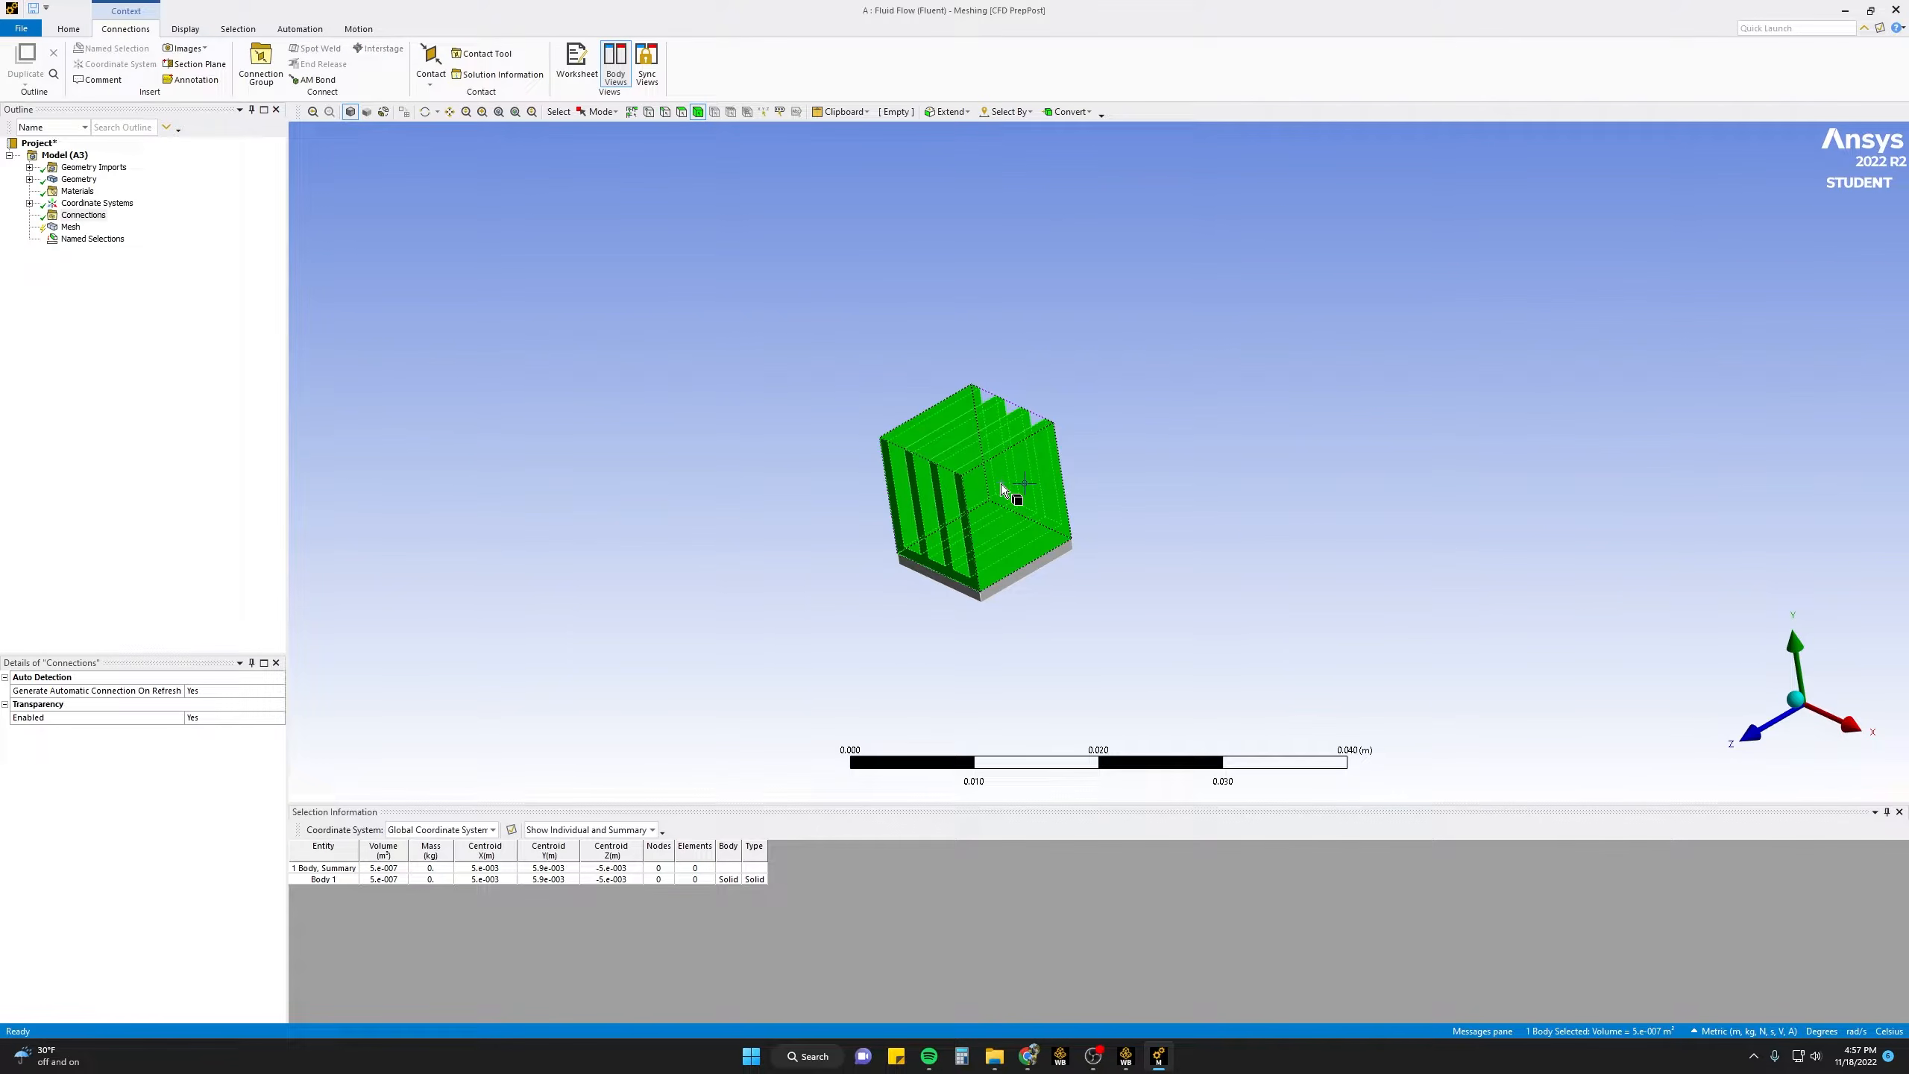
{"action": "type", "text": "n"}
{"action": "type", "text": "Heat"}
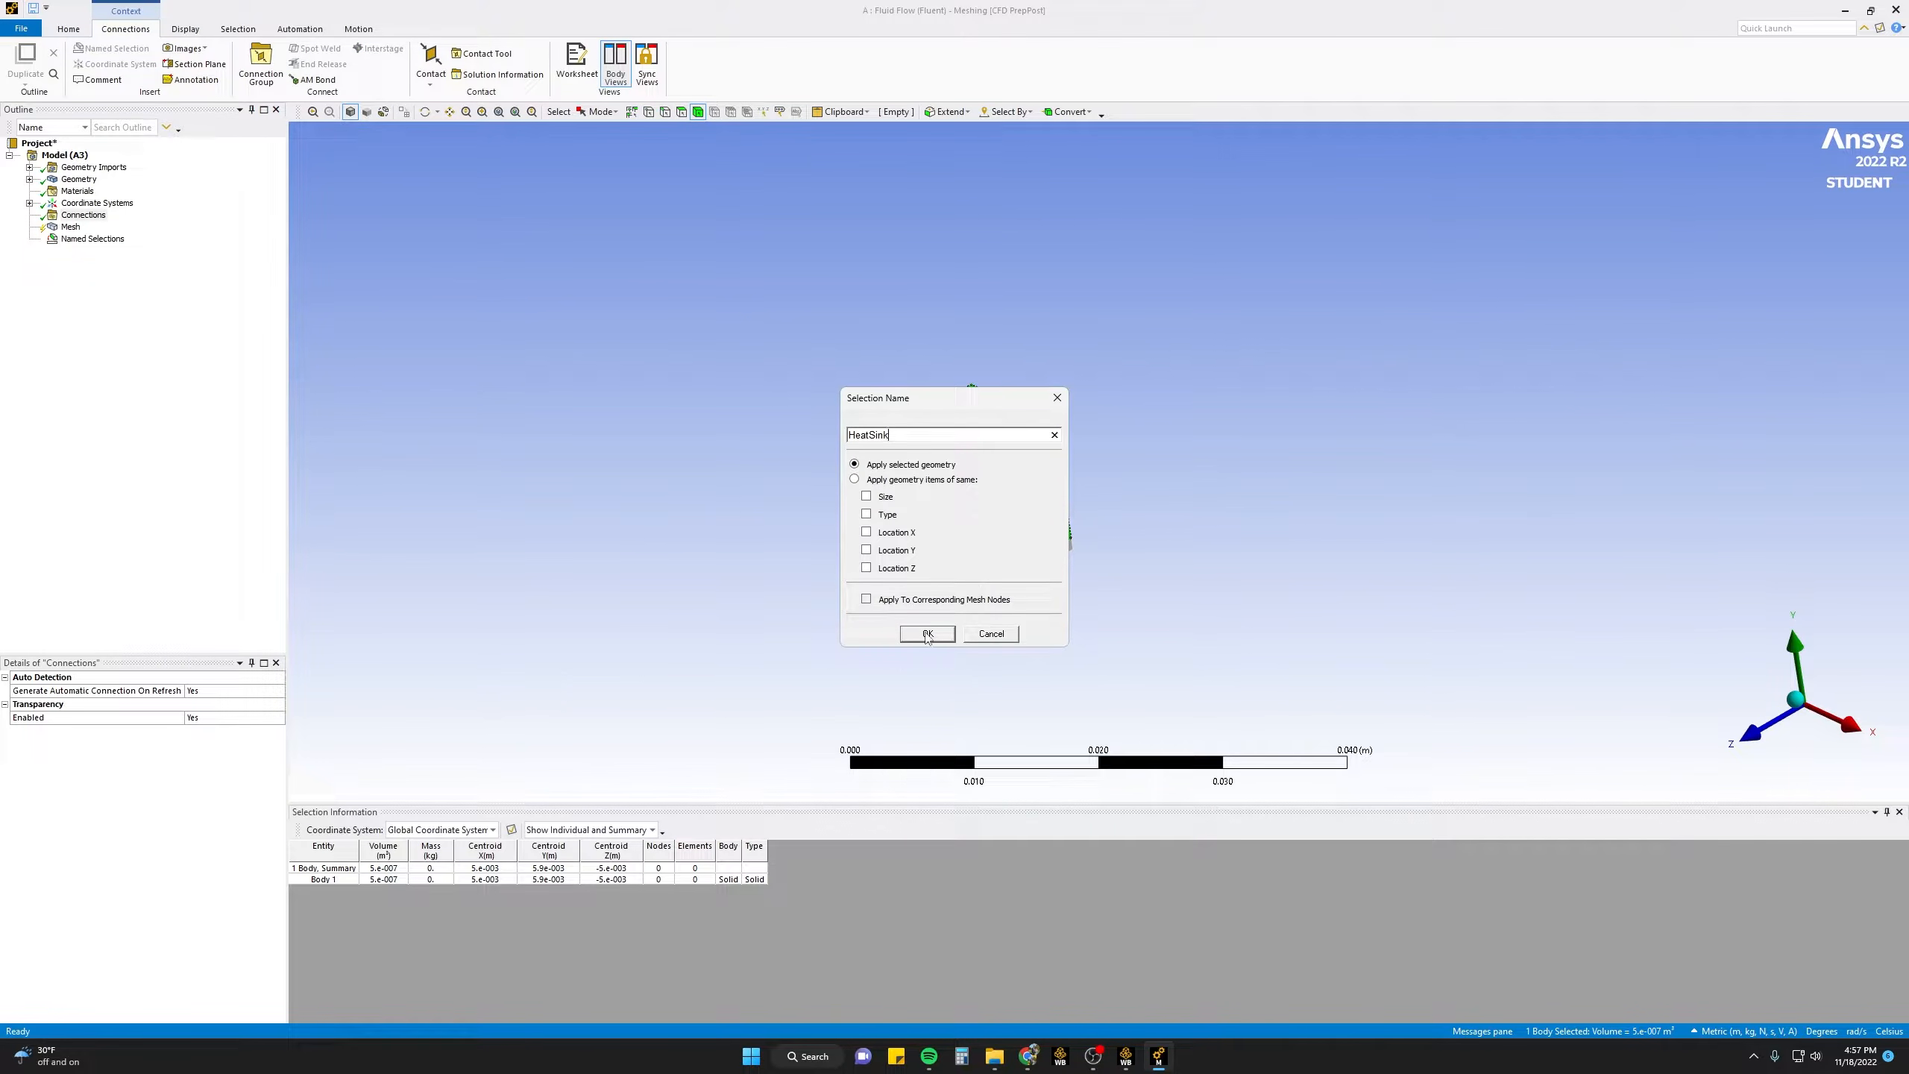
{"action": "left_click", "coordinate": [930, 634]}
- Check which faces the Symmetry named selection covers and display the Mesh details
{"action": "left_click", "coordinate": [168, 286]}
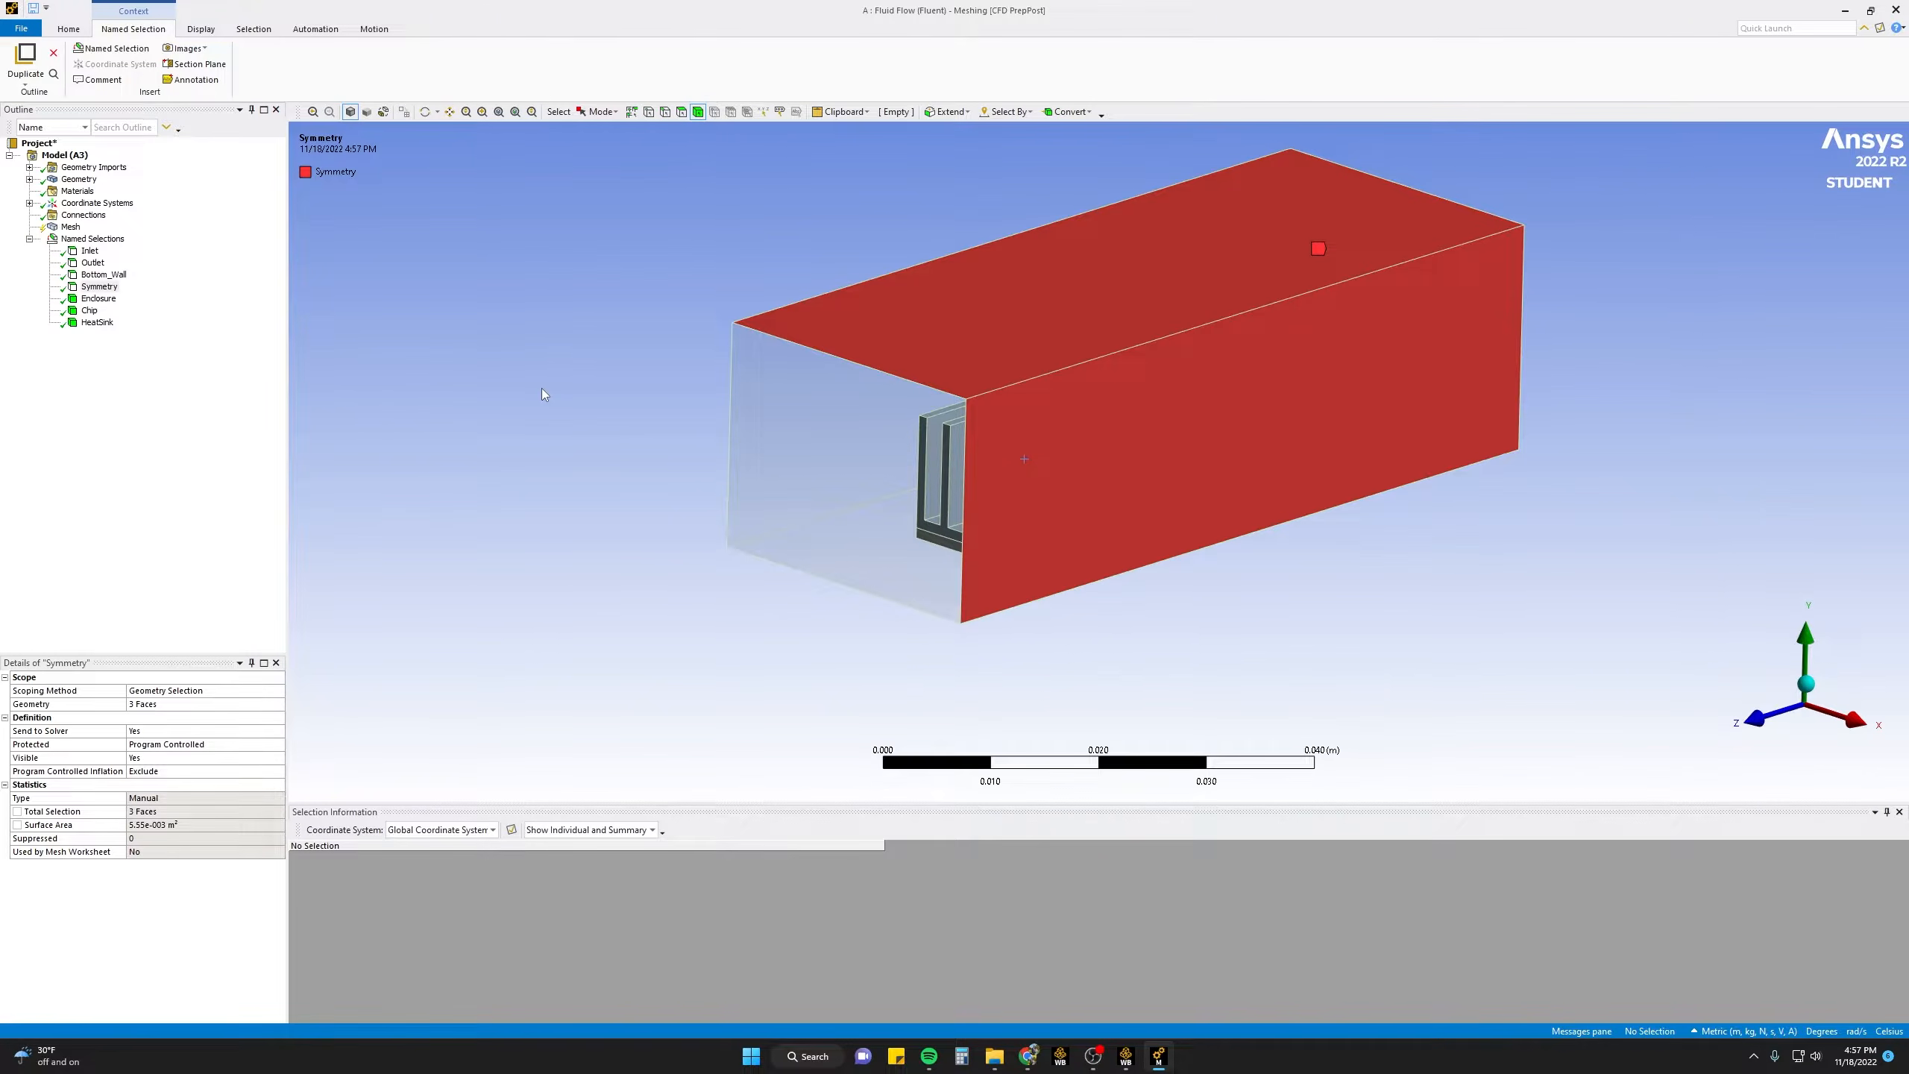
{"action": "middle_click_drag", "start_coordinate": [542, 388], "coordinate": [544, 390]}
{"action": "scroll", "coordinate": [545, 394], "scroll_direction": "down", "scroll_amount": 2}
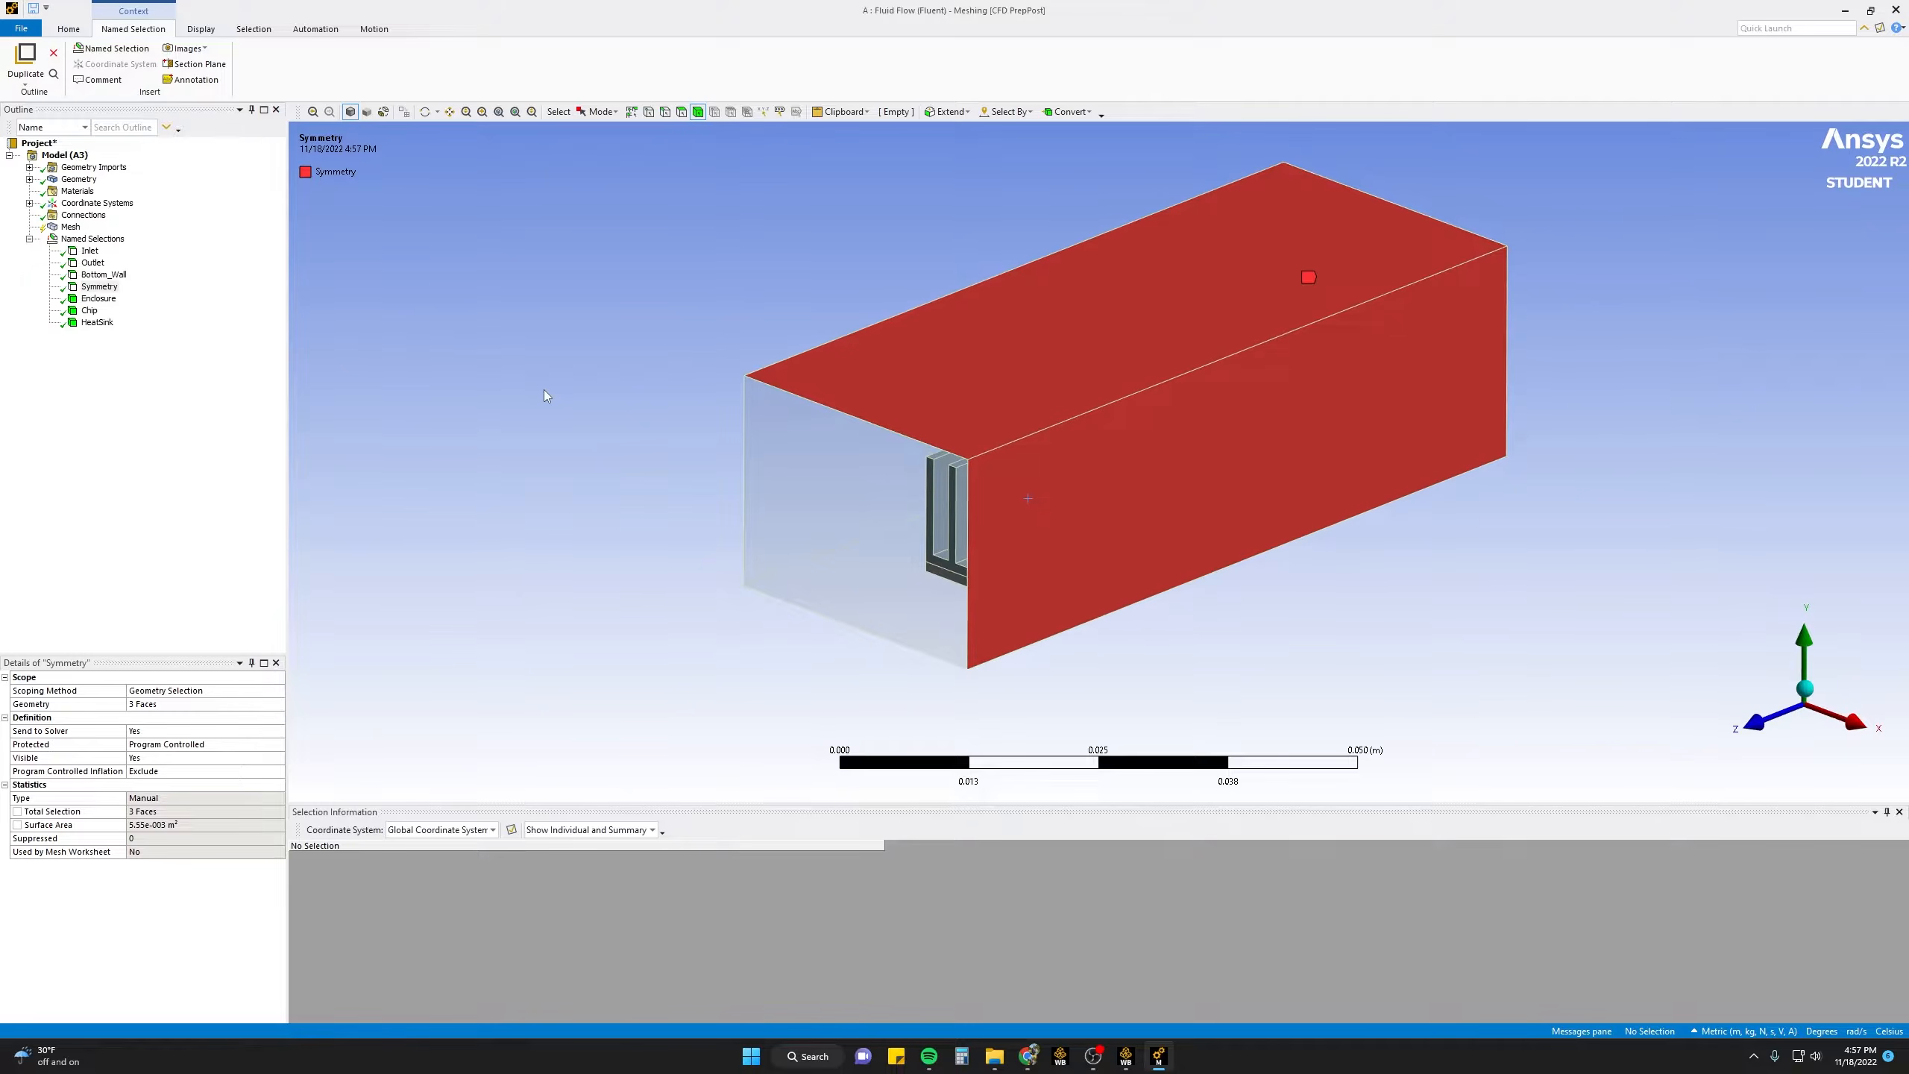
{"action": "left_click", "coordinate": [71, 227]}
{"action": "middle_click_drag", "start_coordinate": [640, 362], "coordinate": [640, 362]}
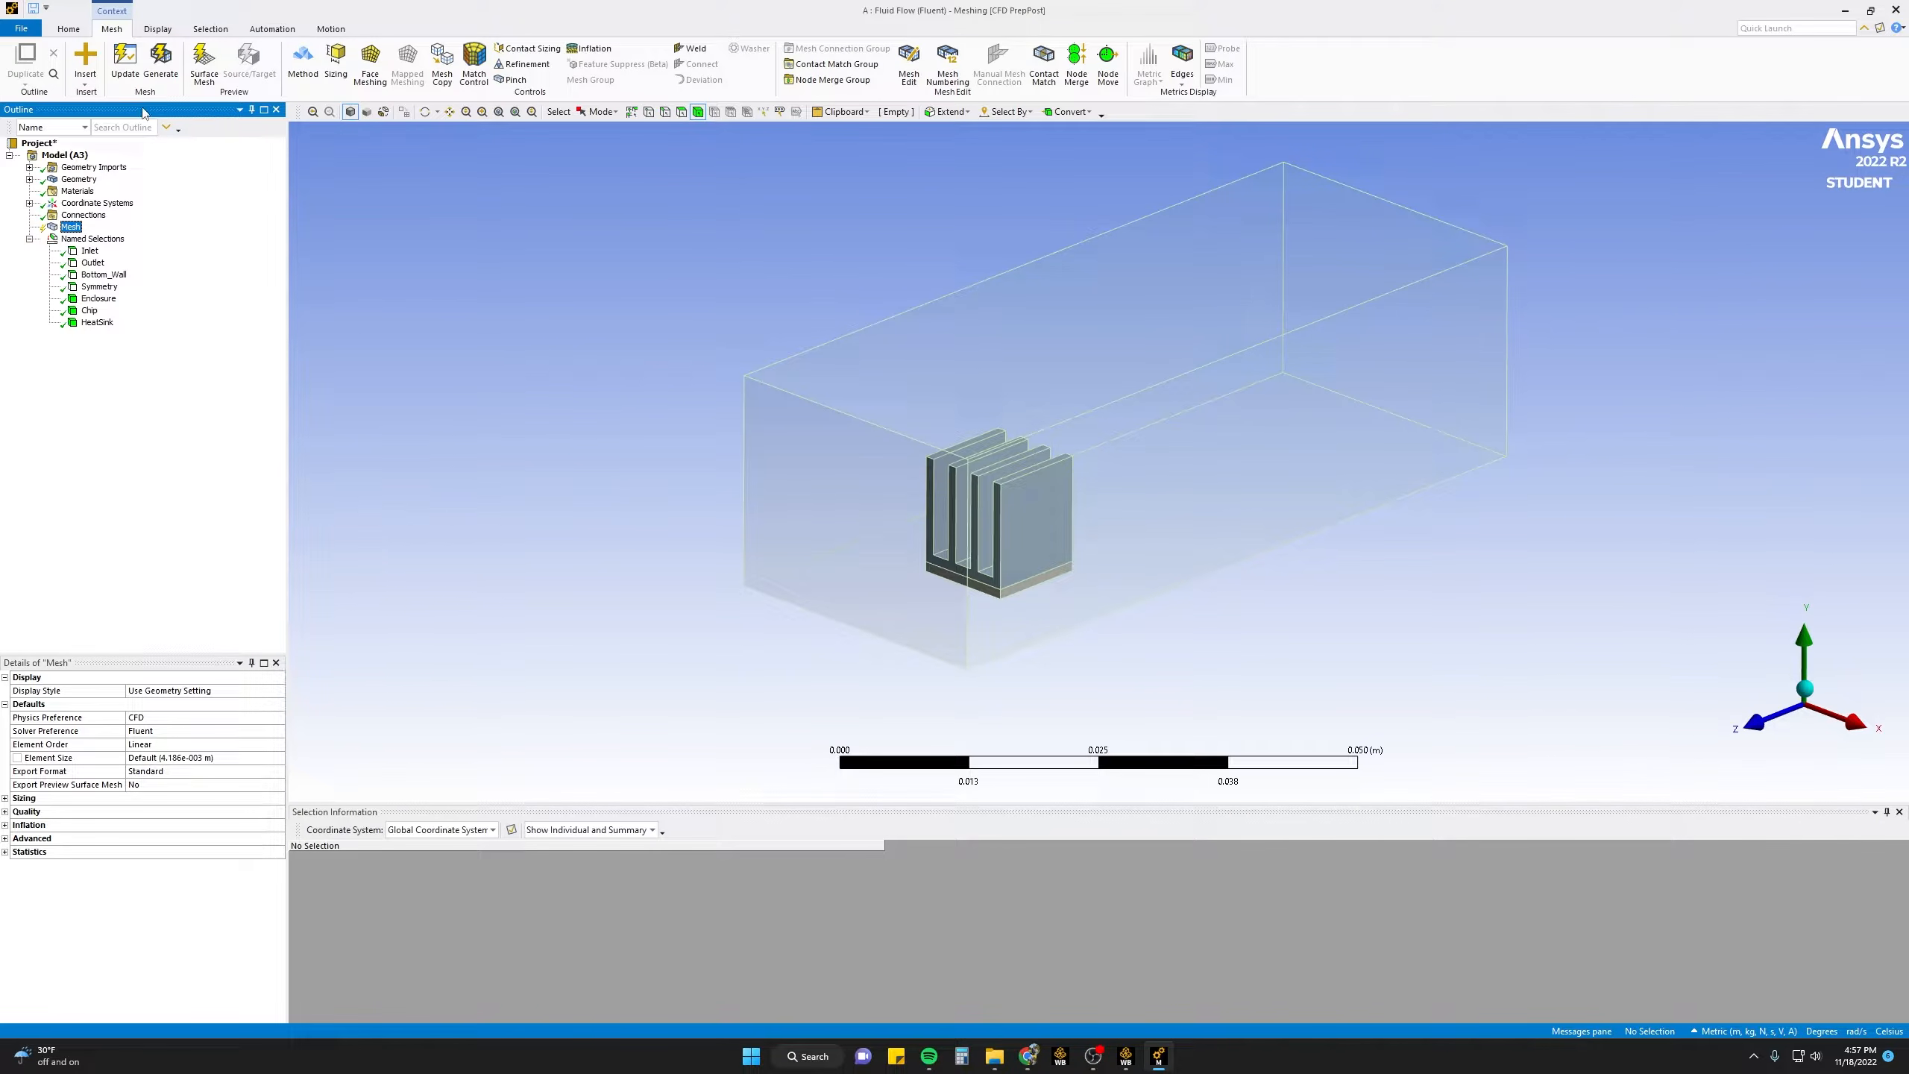
- Generate the mesh for all bodies with the default settings and inspect it on the outer air domain
{"action": "left_click", "coordinate": [126, 72]}
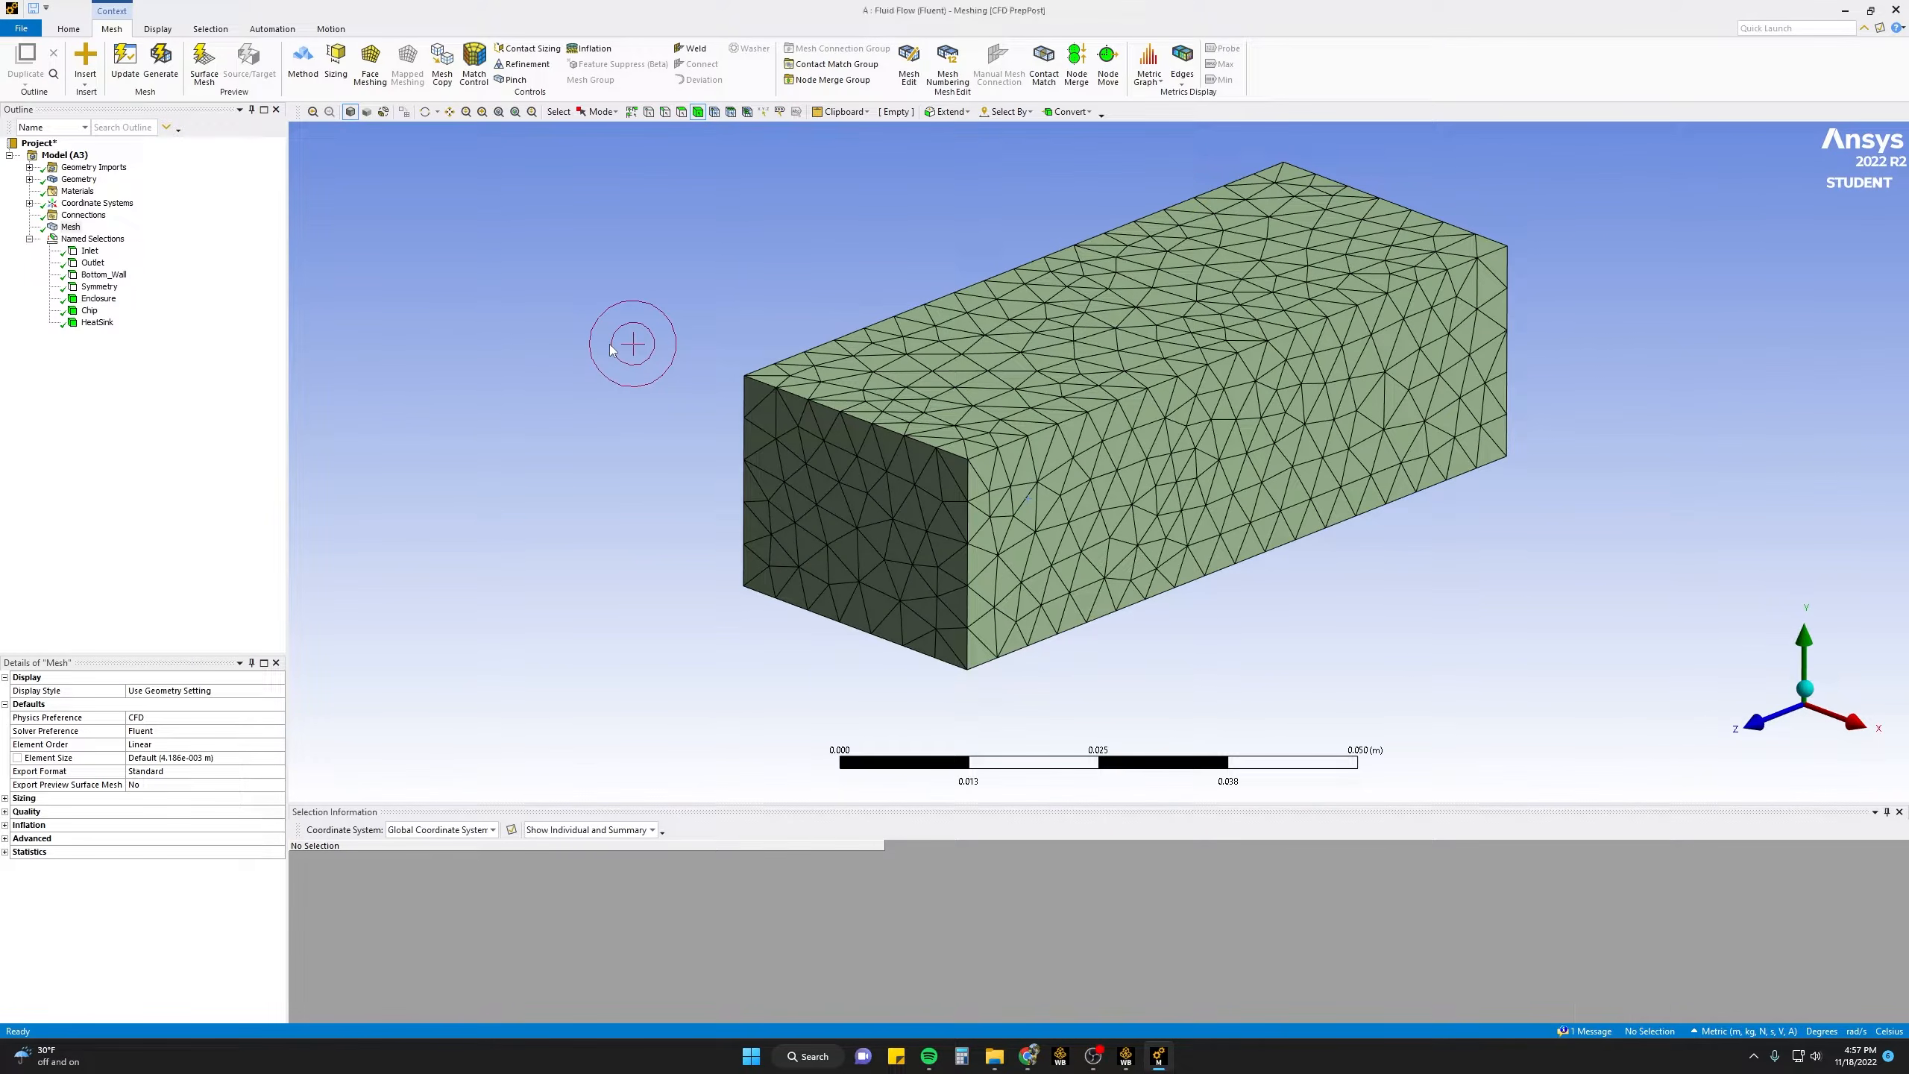
{"action": "middle_click_drag", "start_coordinate": [643, 473], "coordinate": [641, 466]}
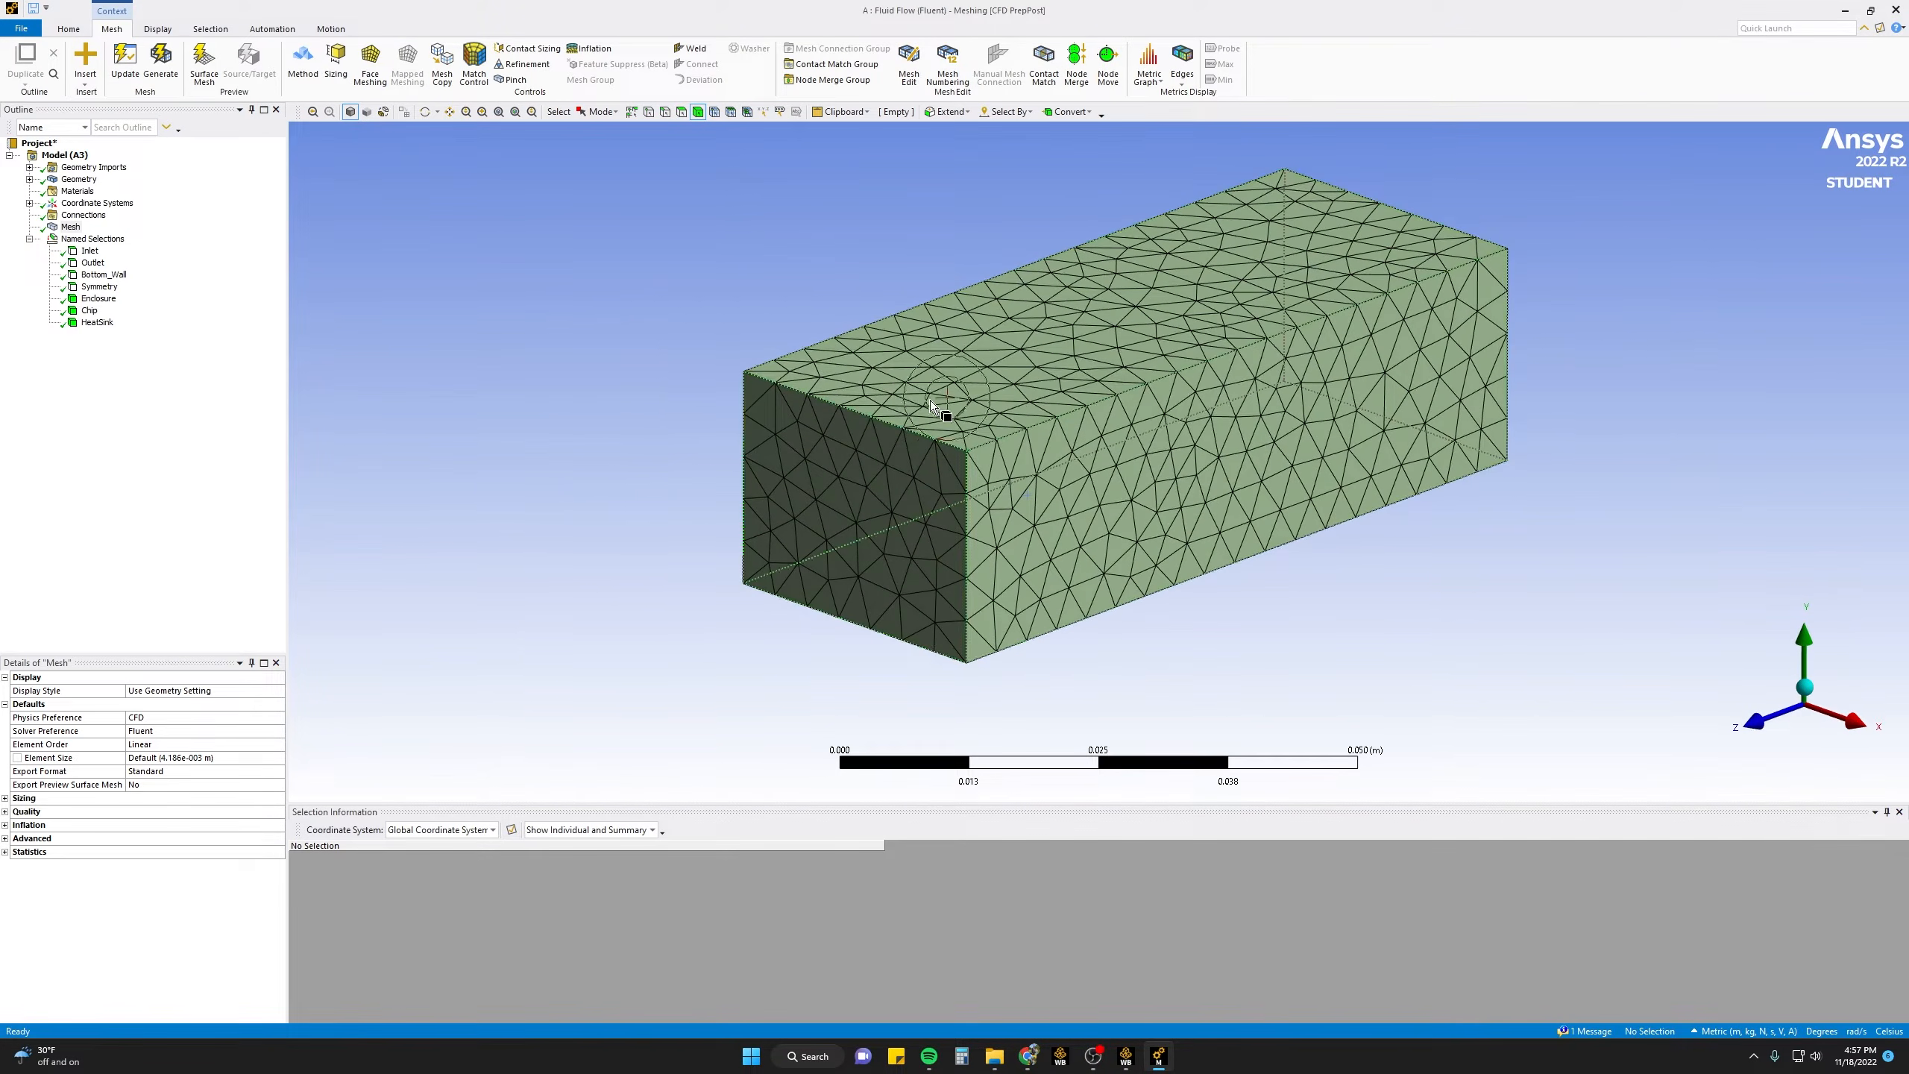
{"action": "scroll", "coordinate": [641, 361], "scroll_direction": "up", "scroll_amount": 2}
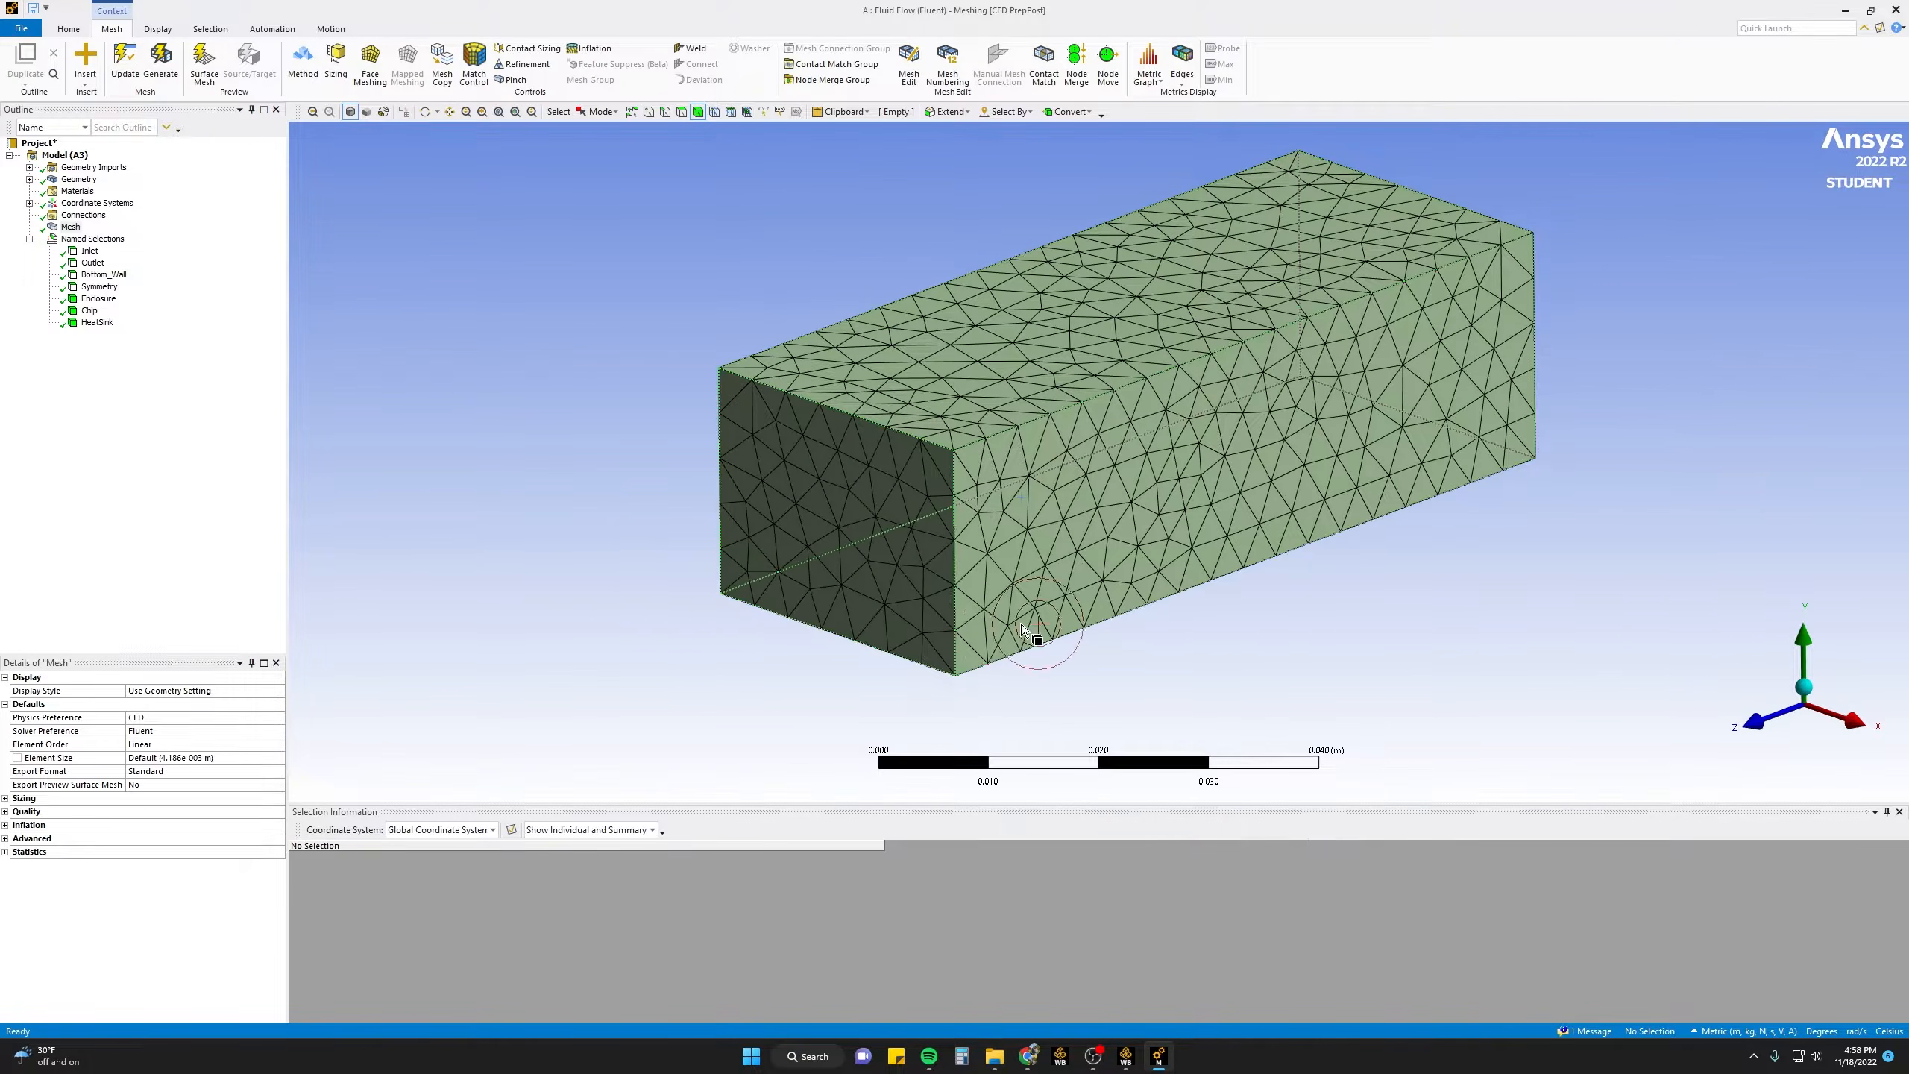
{"action": "middle_click_drag", "start_coordinate": [1023, 490], "coordinate": [1047, 462]}
- Hide the air enclosure body and inspect the mesh on the heat sink and chip
{"action": "left_click", "coordinate": [1048, 354]}
{"action": "middle_click_drag", "start_coordinate": [1049, 353], "coordinate": [1062, 395]}
{"action": "right_click", "coordinate": [1063, 389]}
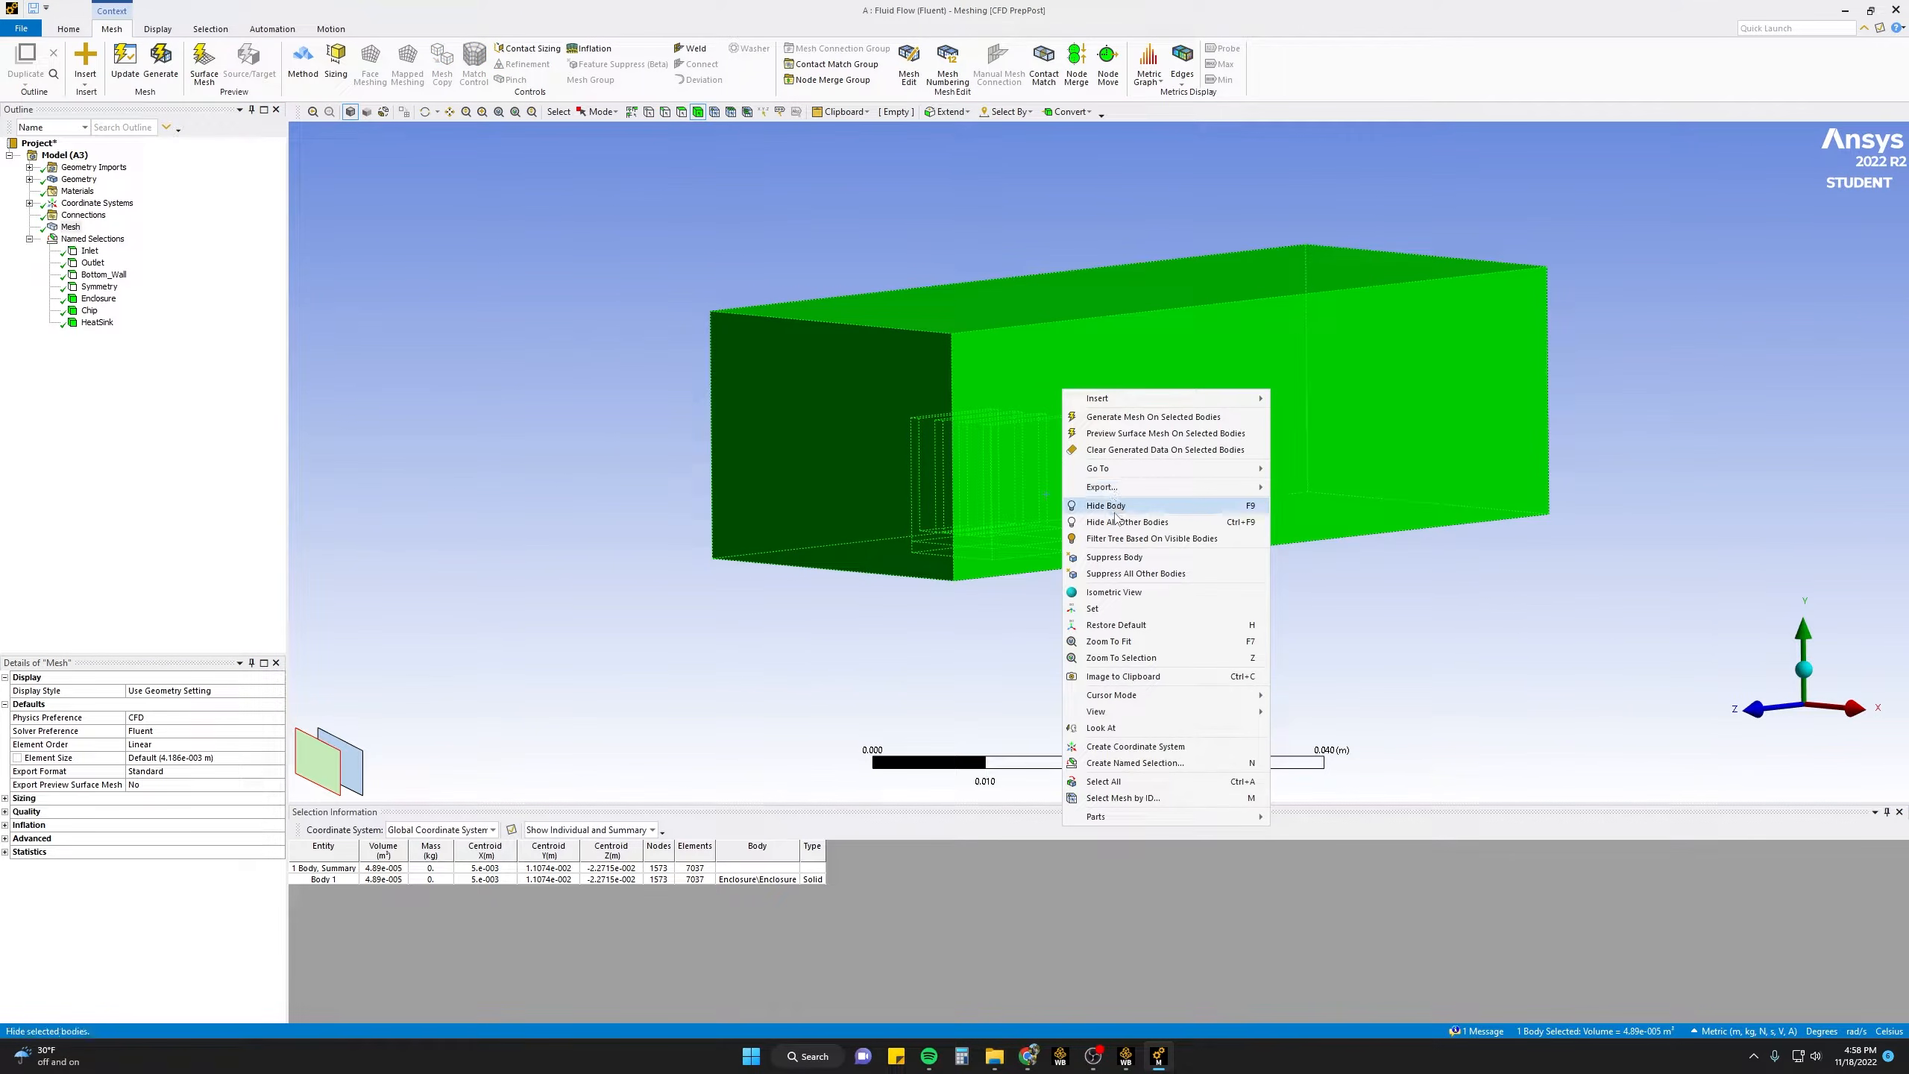
{"action": "left_click", "coordinate": [1118, 508]}
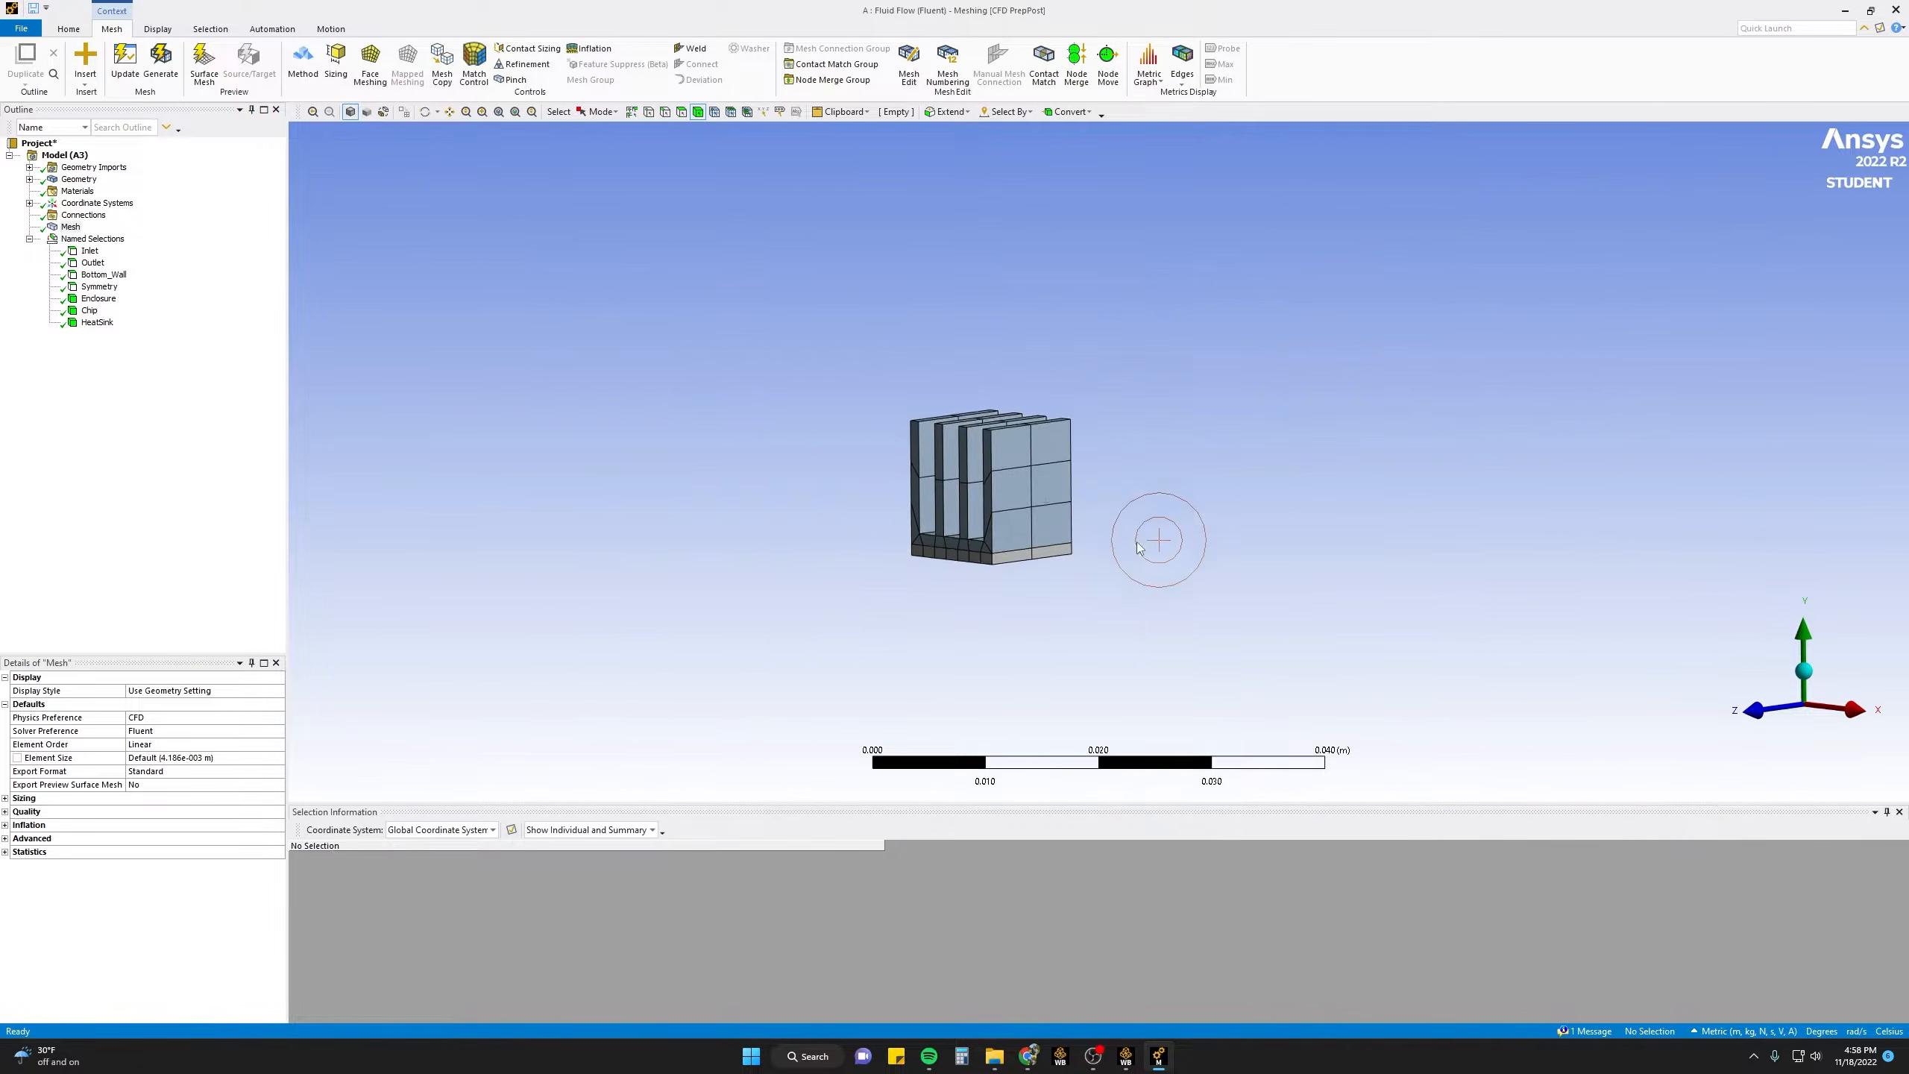
{"action": "middle_click_drag", "start_coordinate": [963, 527], "coordinate": [631, 495]}
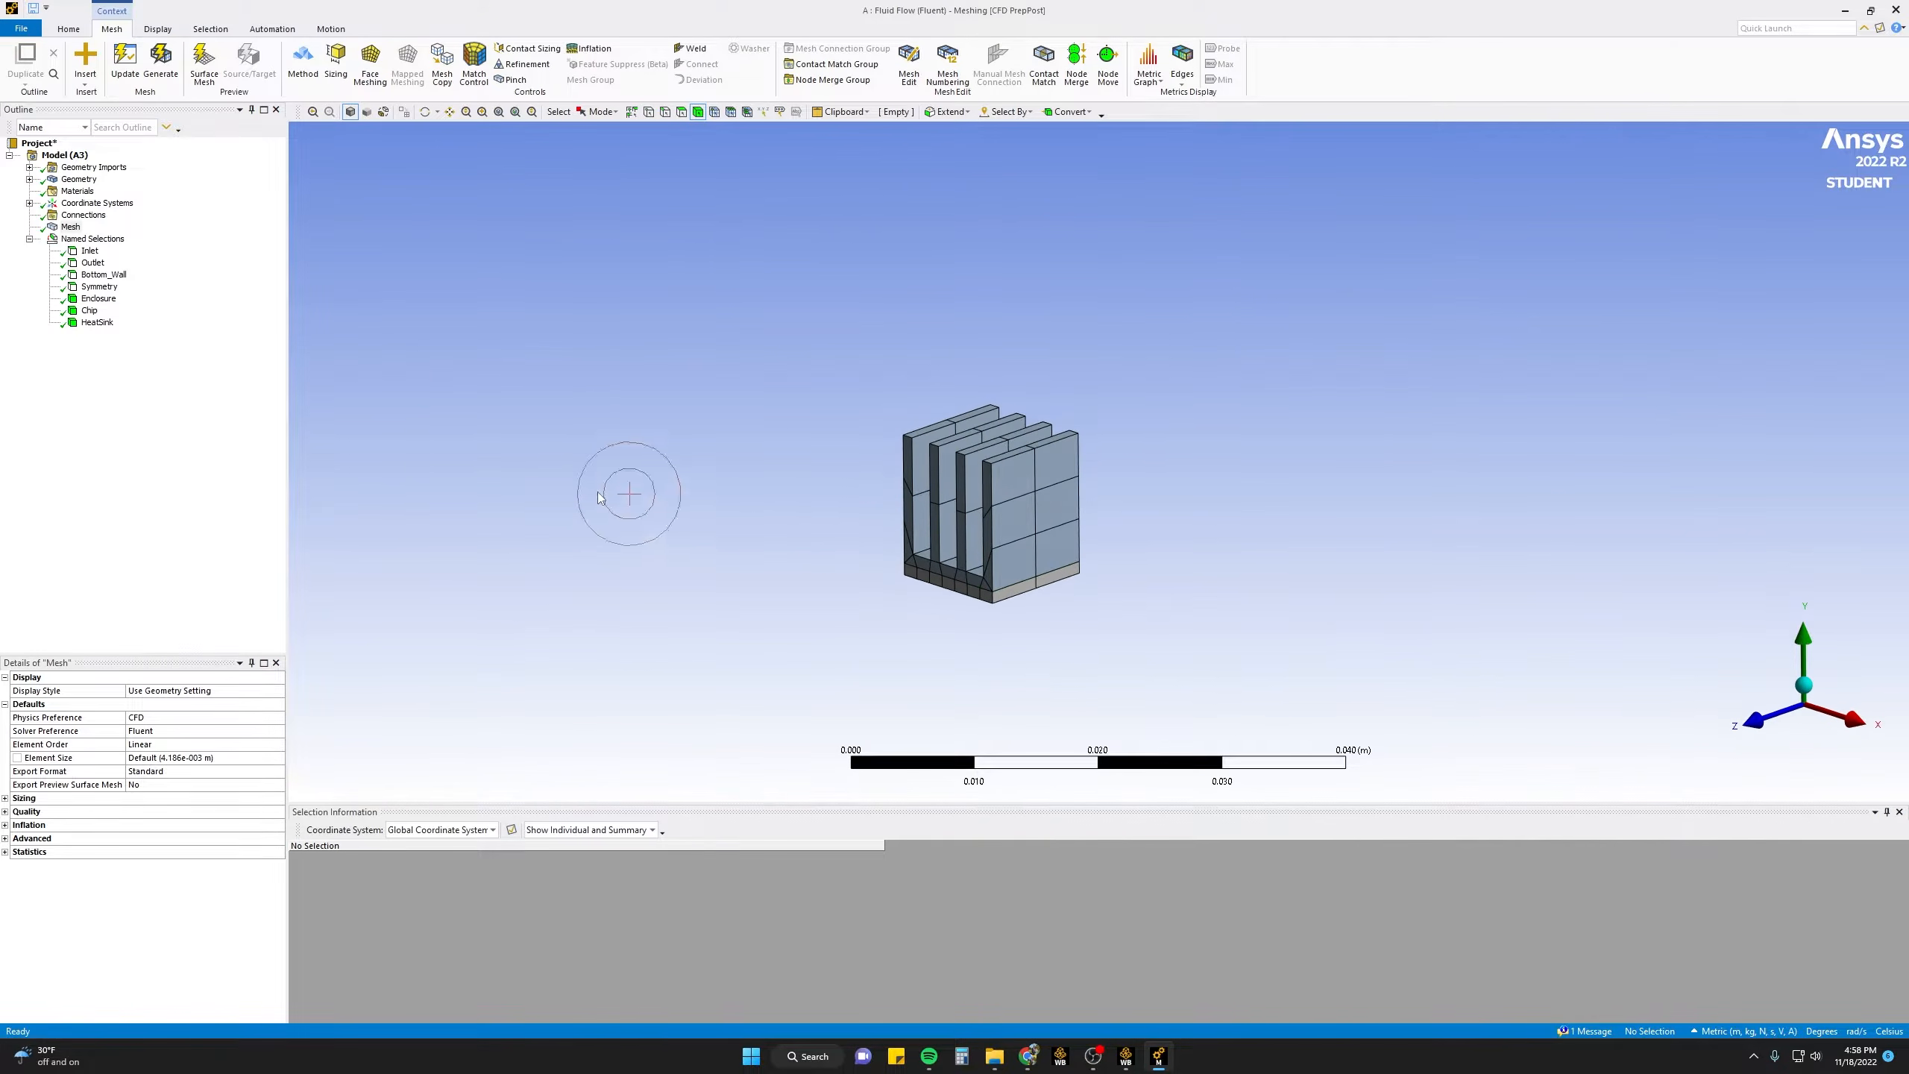
- Clear all generated mesh data from the model
{"action": "right_click", "coordinate": [69, 228]}
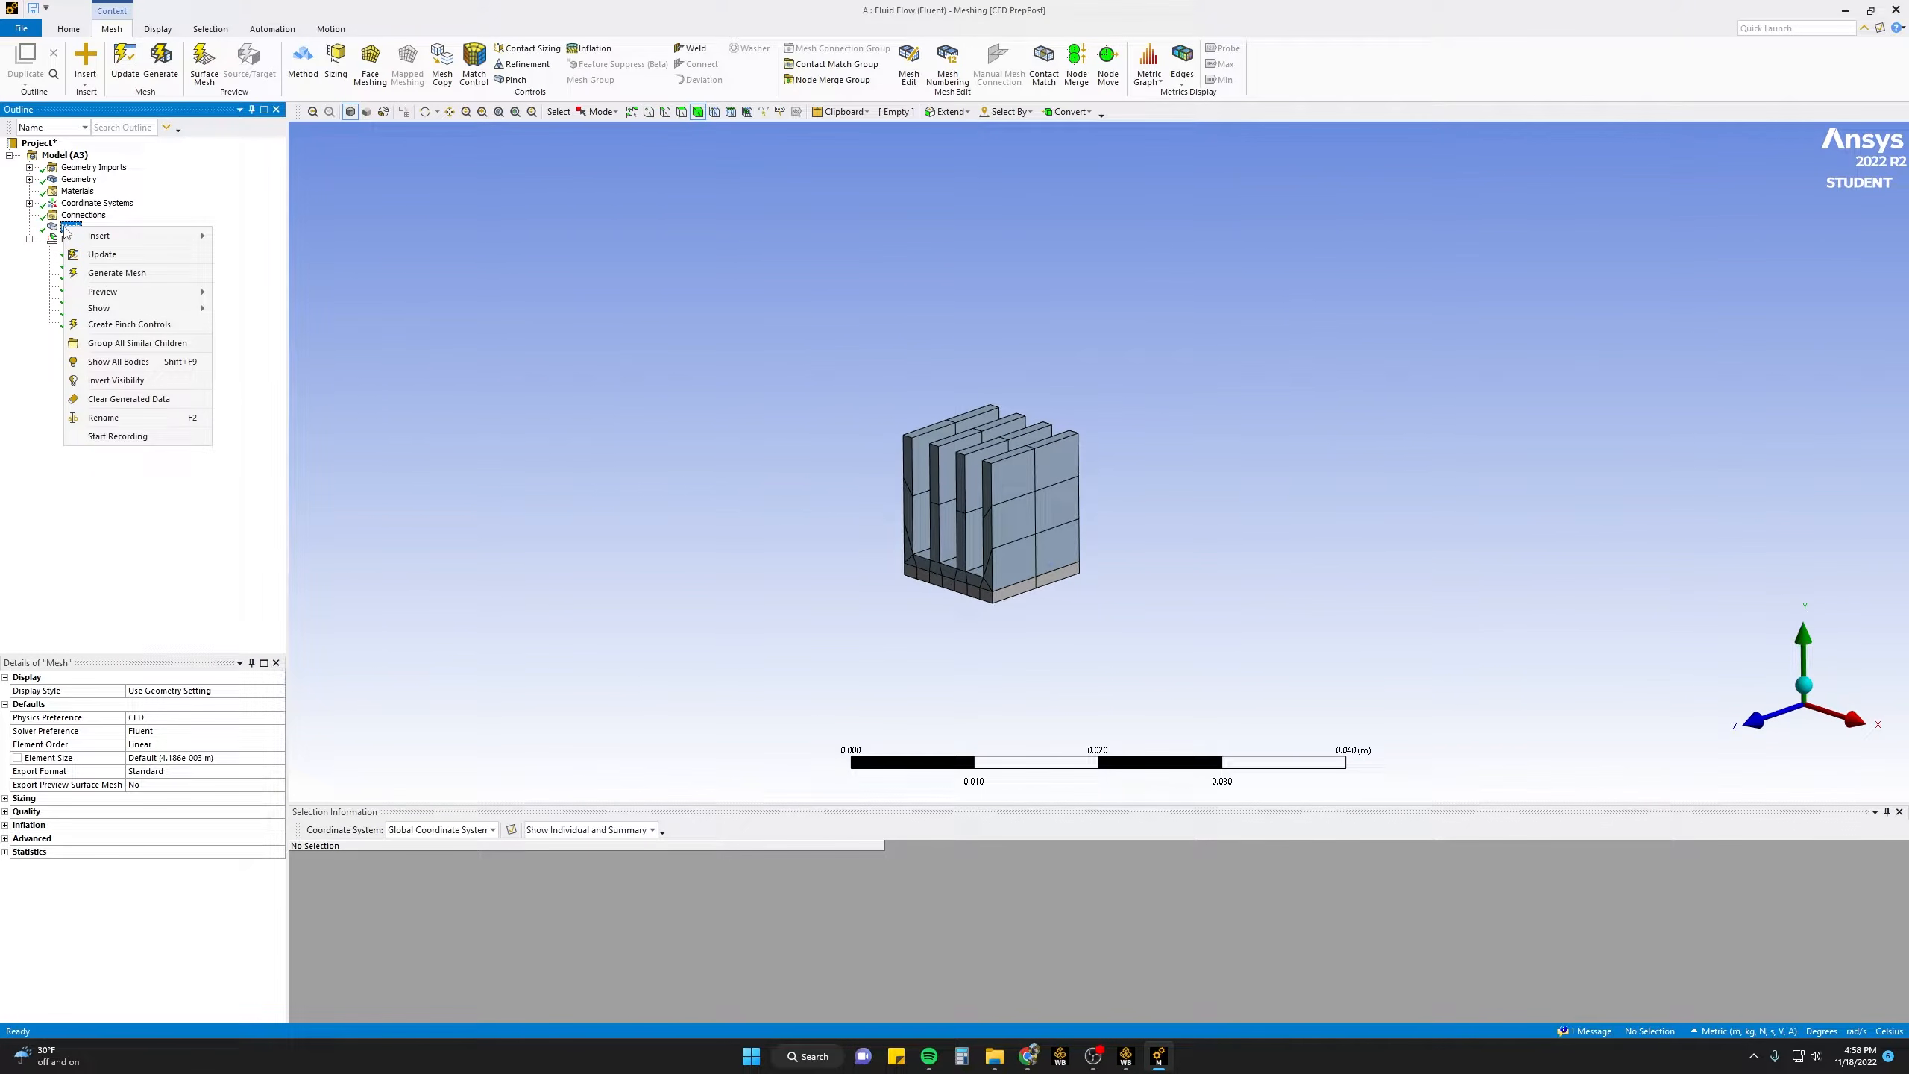
{"action": "left_click", "coordinate": [114, 399]}
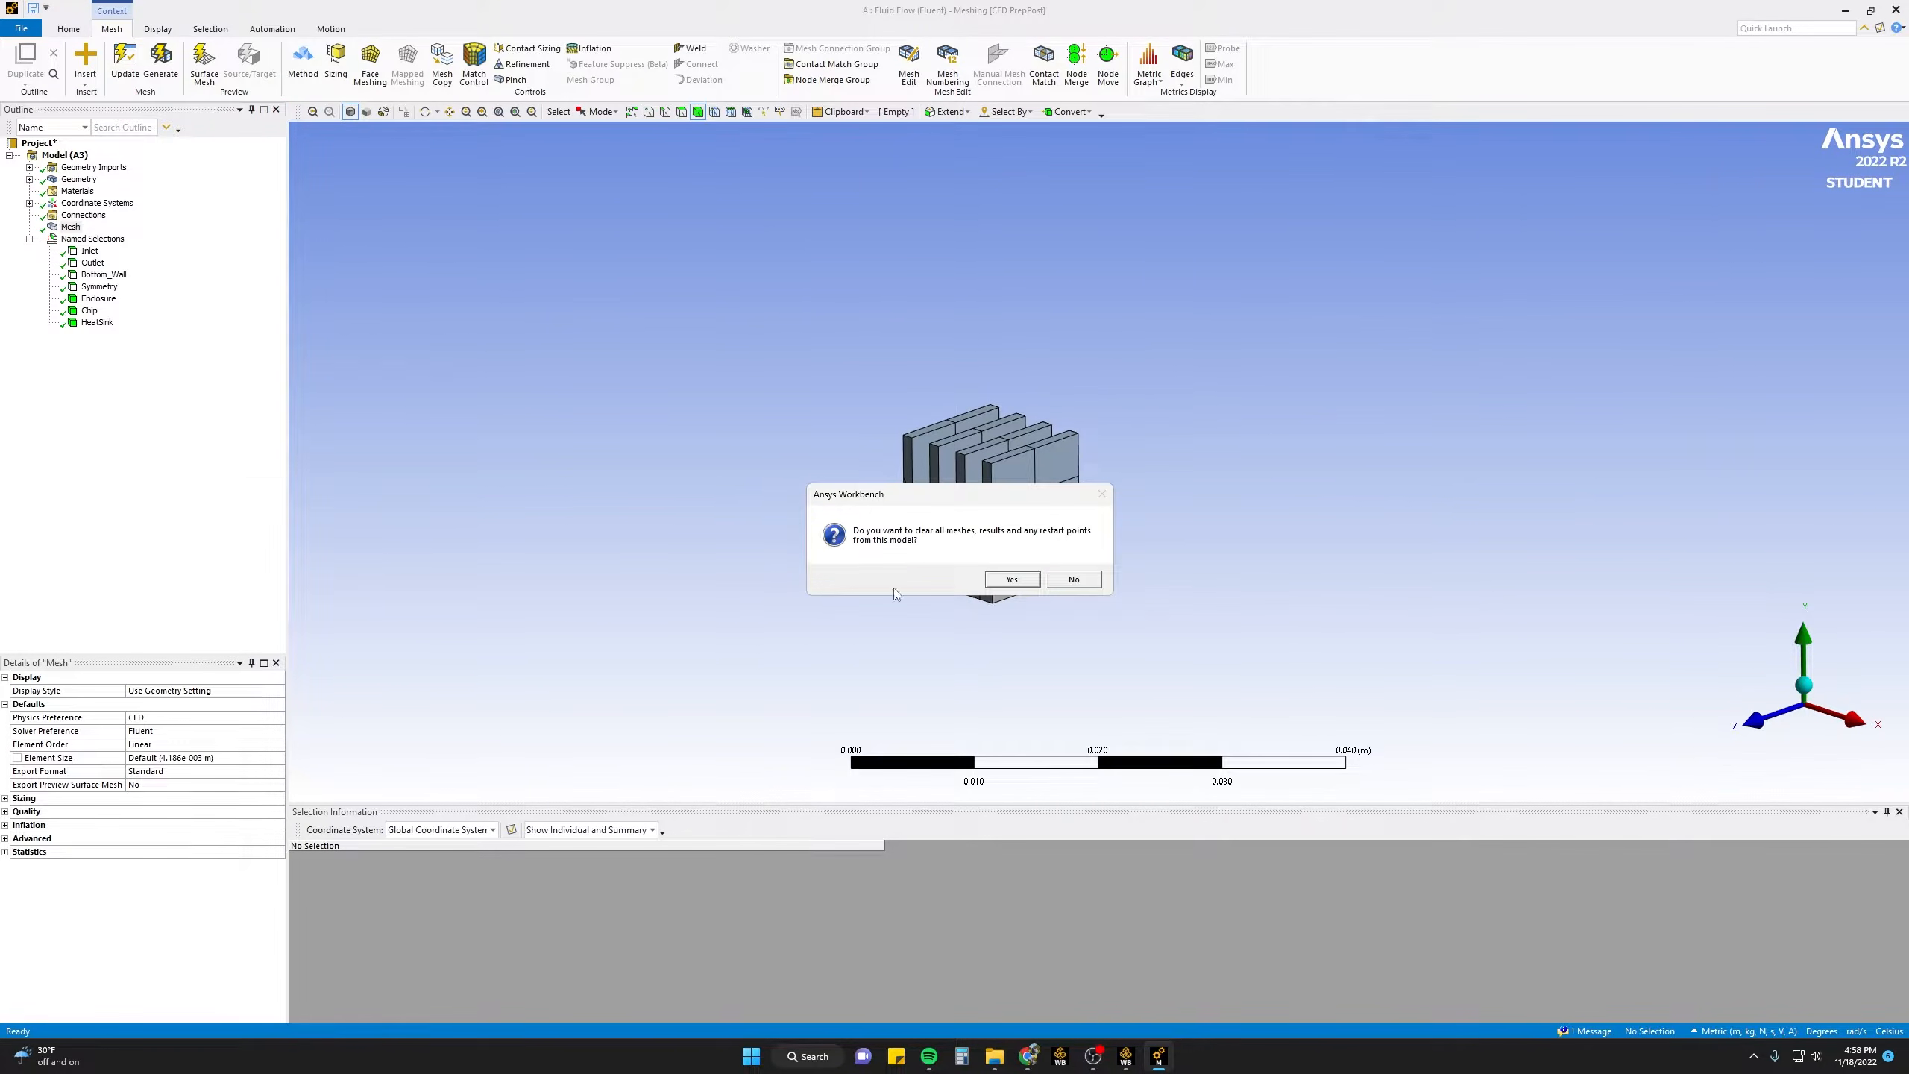
{"action": "left_click", "coordinate": [1011, 580]}
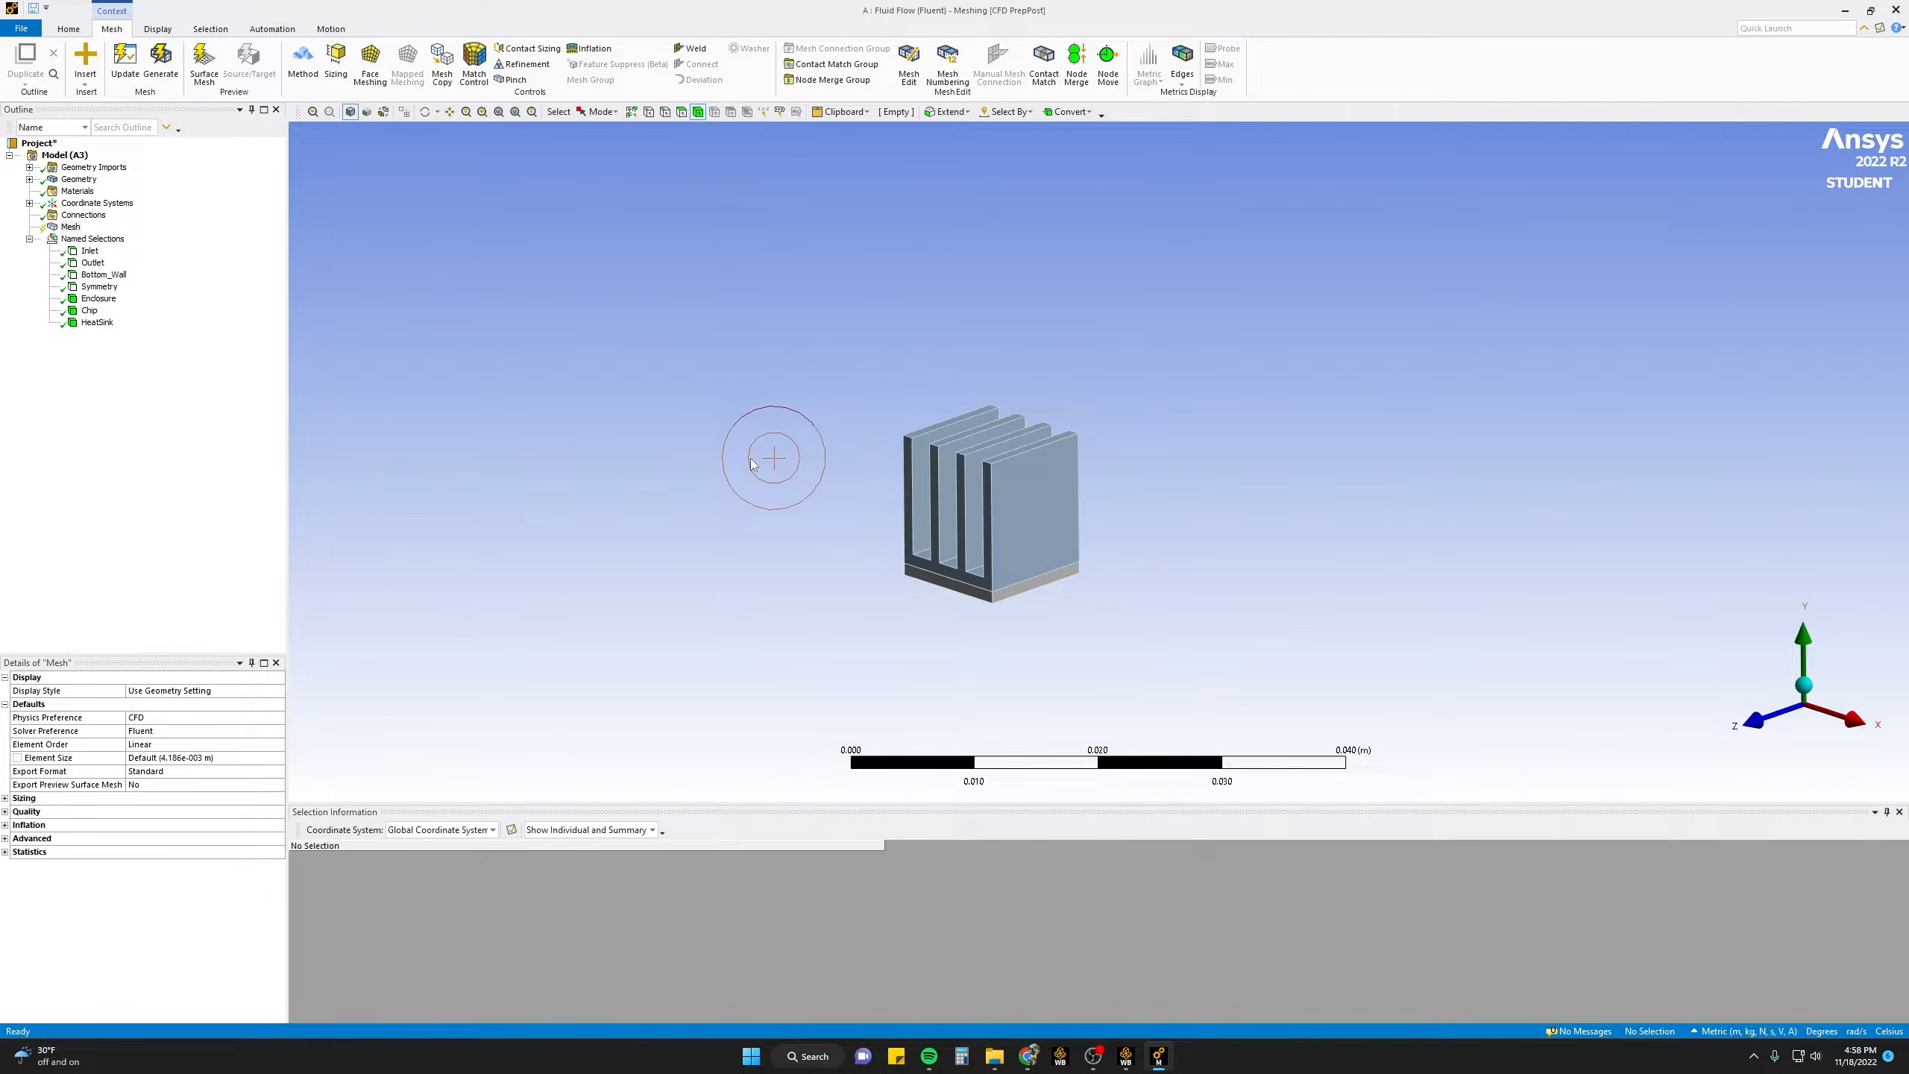
- Add a body sizing to the chip plate beneath the fins with an element size of 2.5e-004 m
{"action": "scroll", "coordinate": [752, 461], "scroll_direction": "up", "scroll_amount": 5}
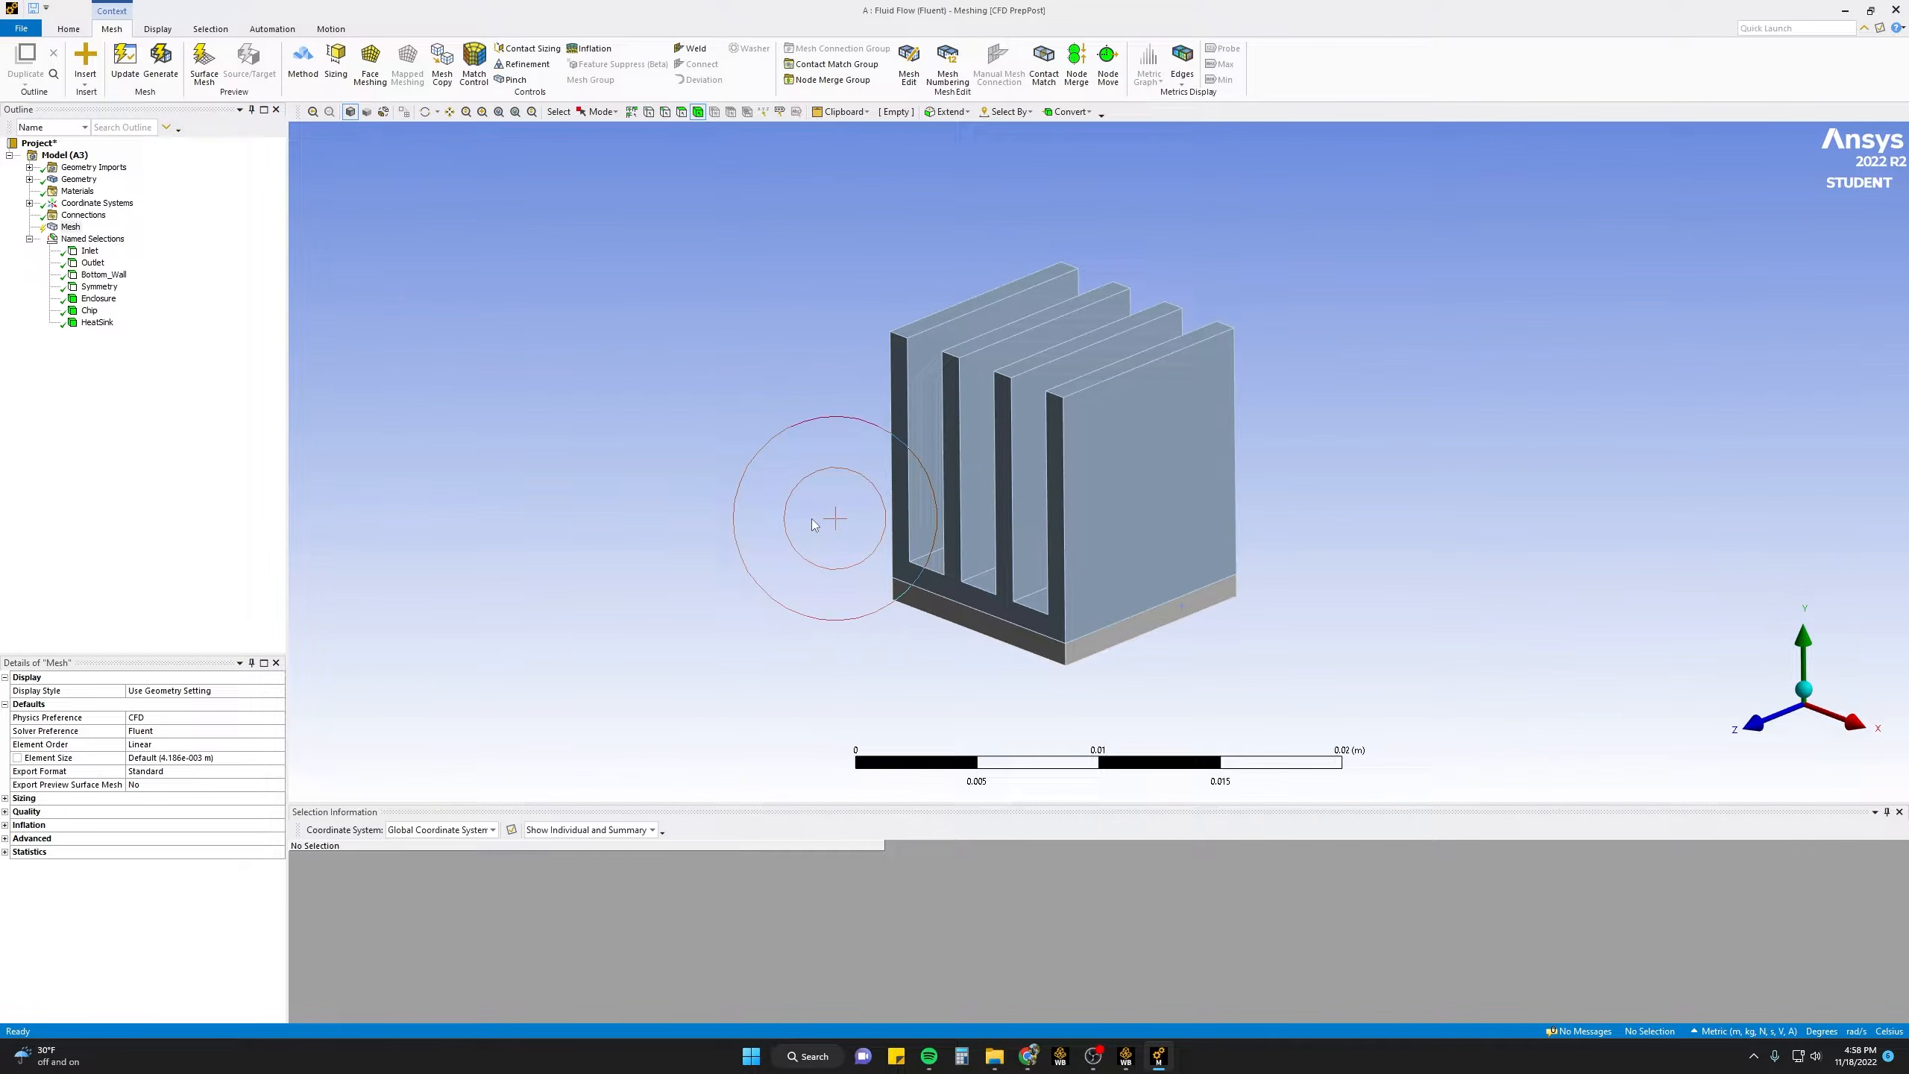
{"action": "middle_click_drag", "start_coordinate": [812, 524], "coordinate": [985, 635]}
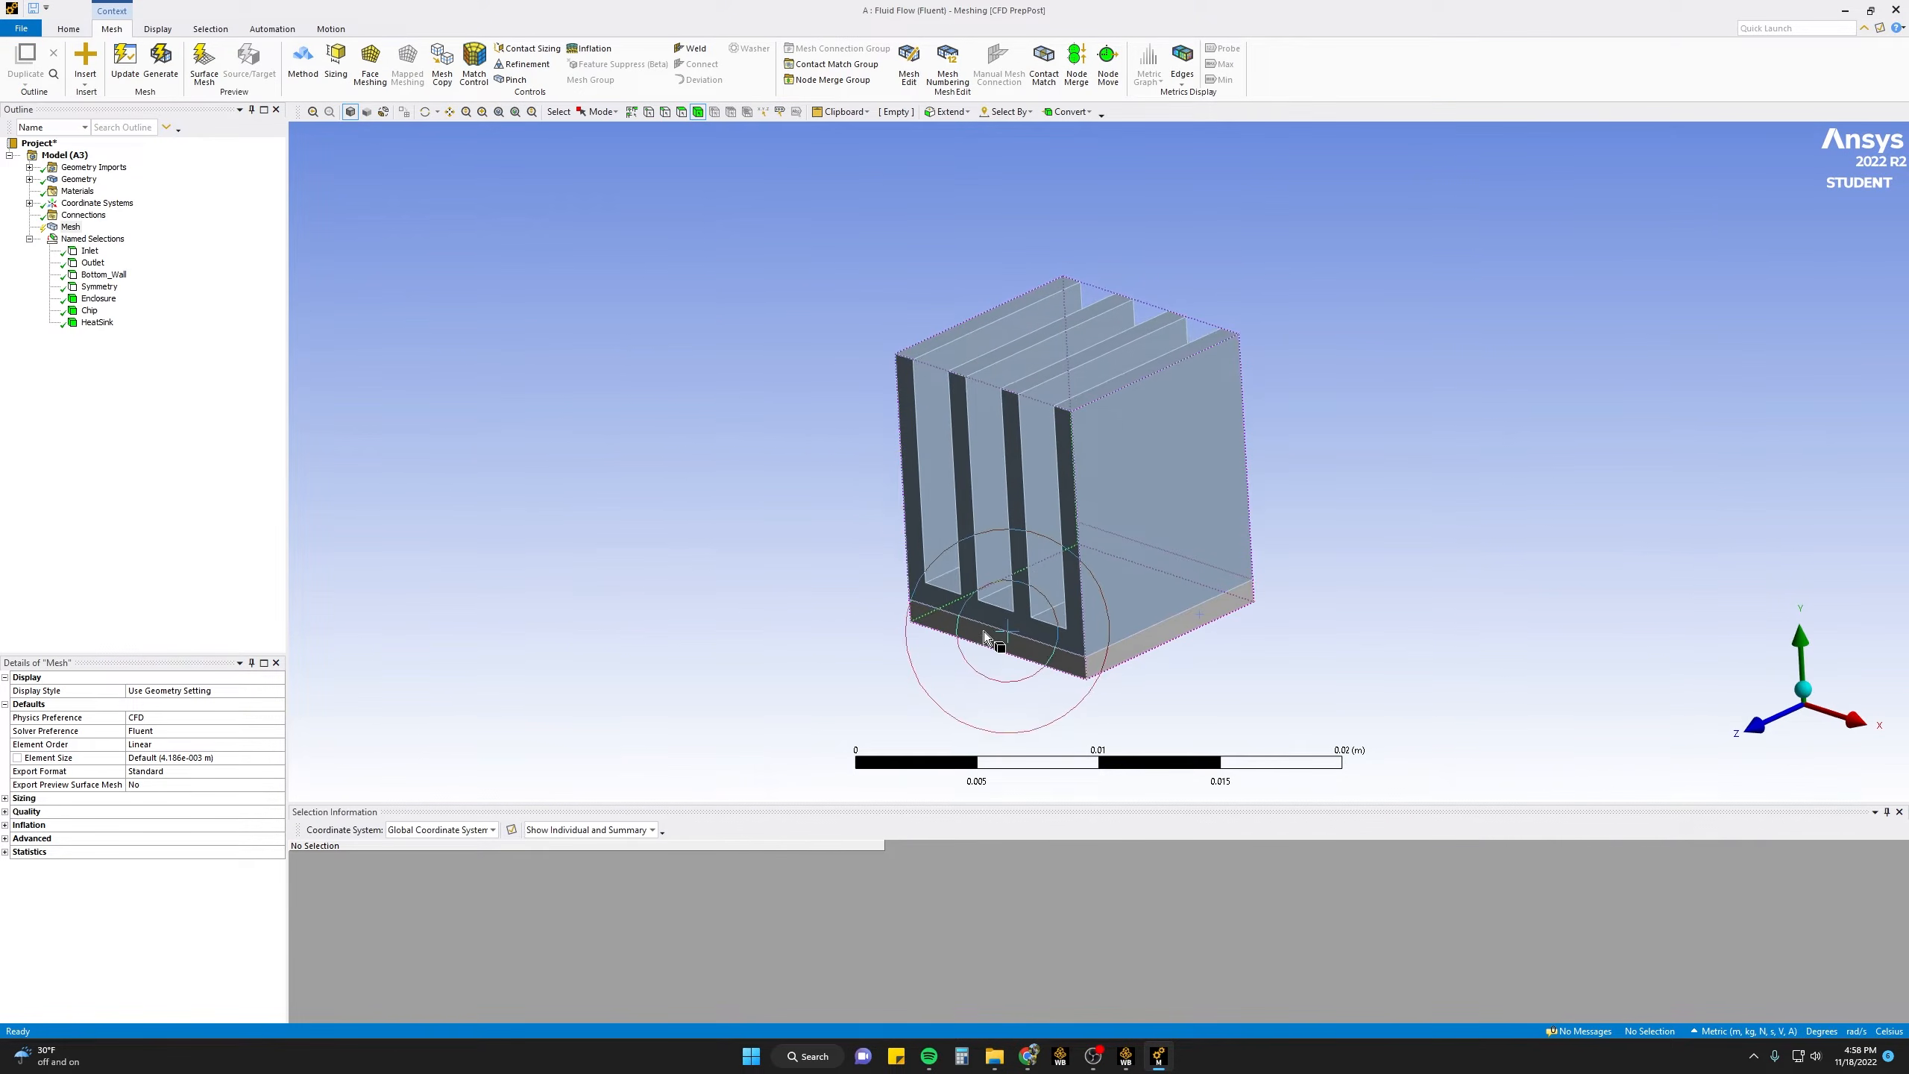
{"action": "left_click", "coordinate": [984, 635]}
{"action": "right_click", "coordinate": [984, 635]}
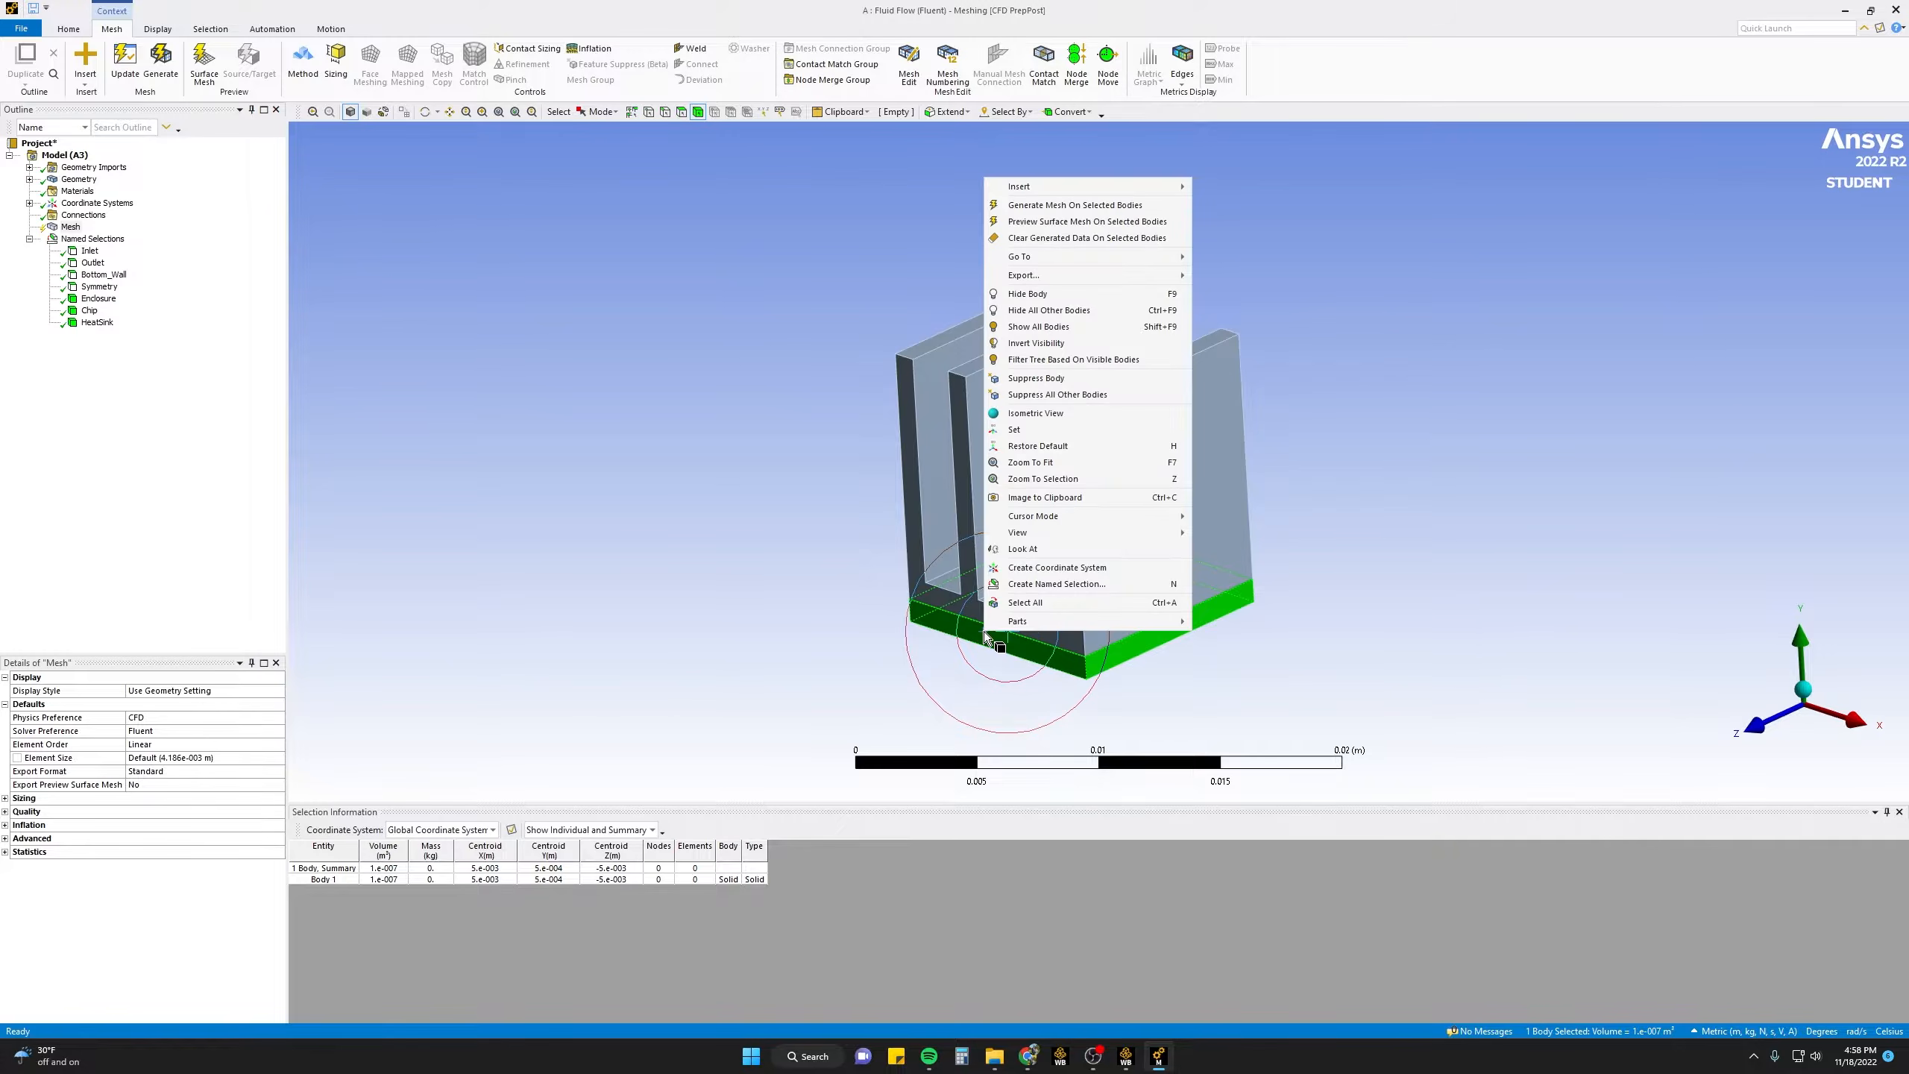
{"action": "mouse_move", "coordinate": [1073, 193]}
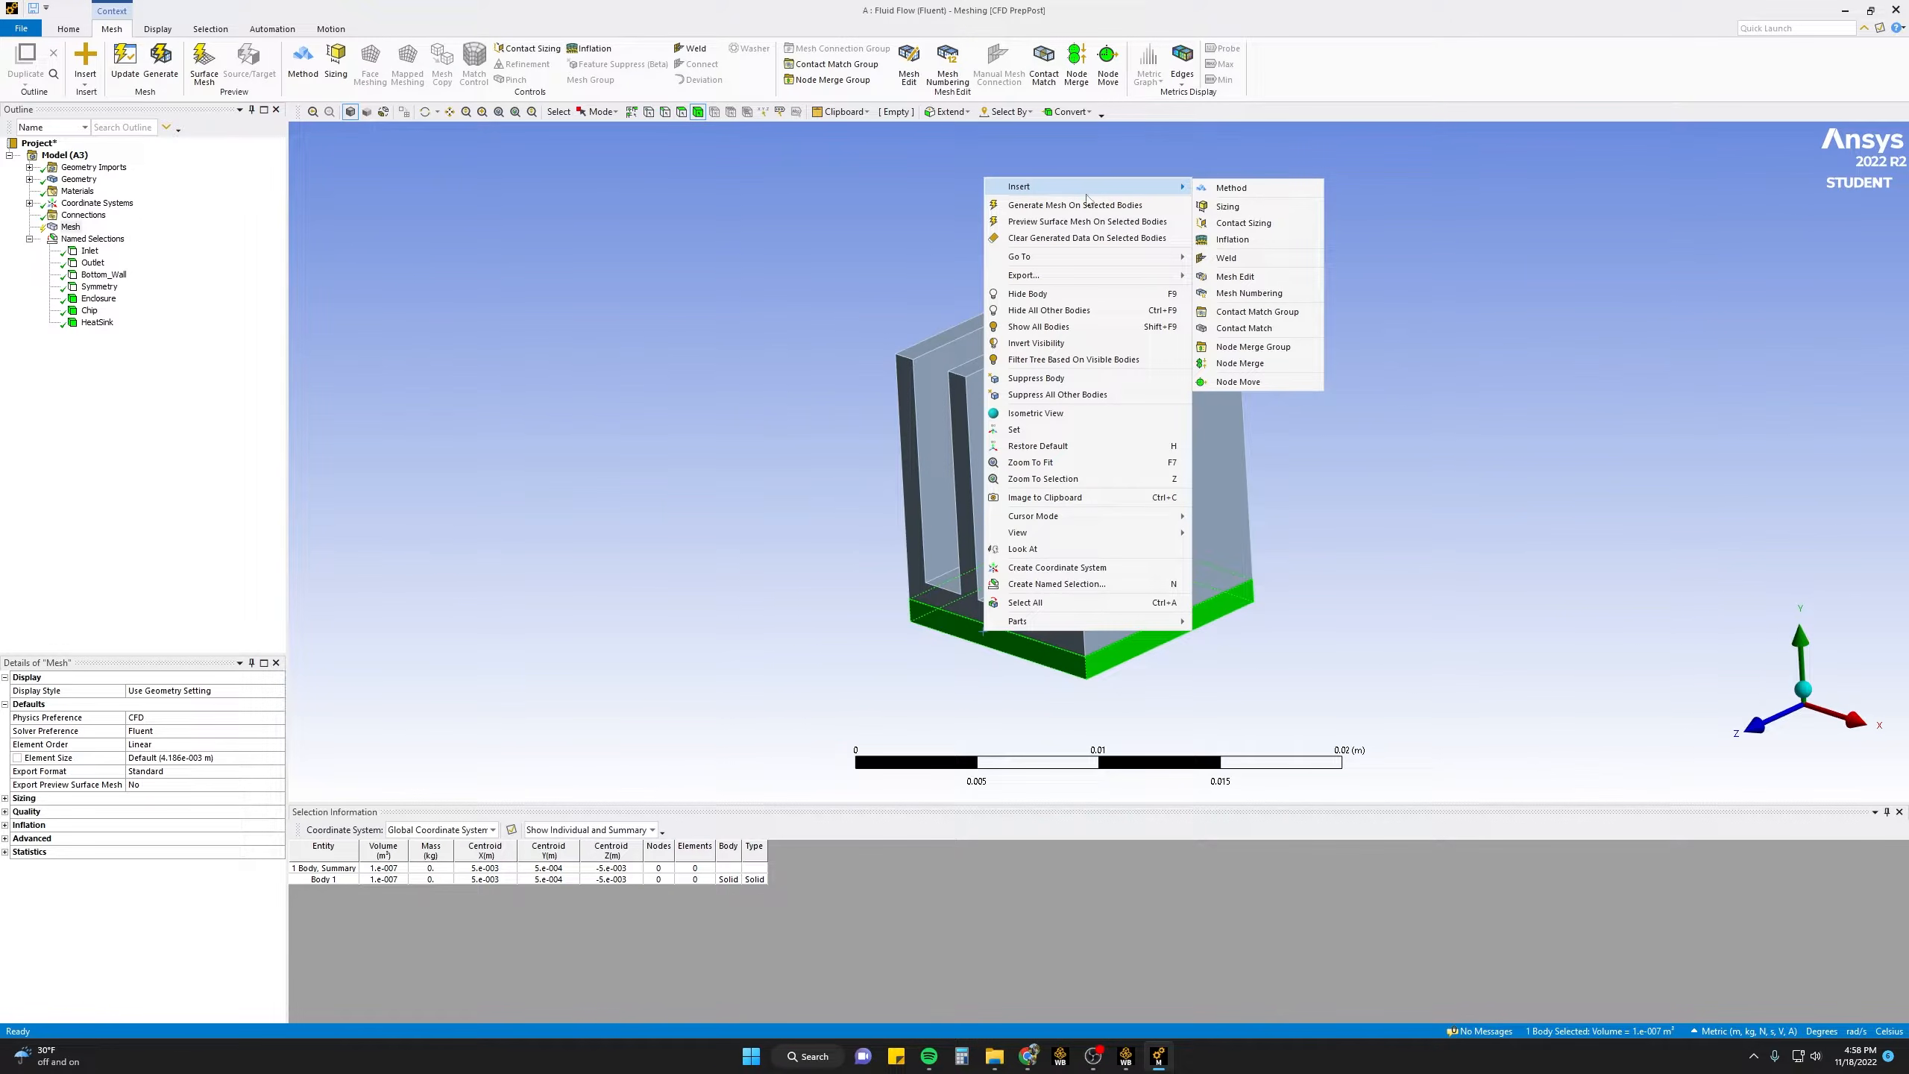
{"action": "left_click", "coordinate": [1227, 207]}
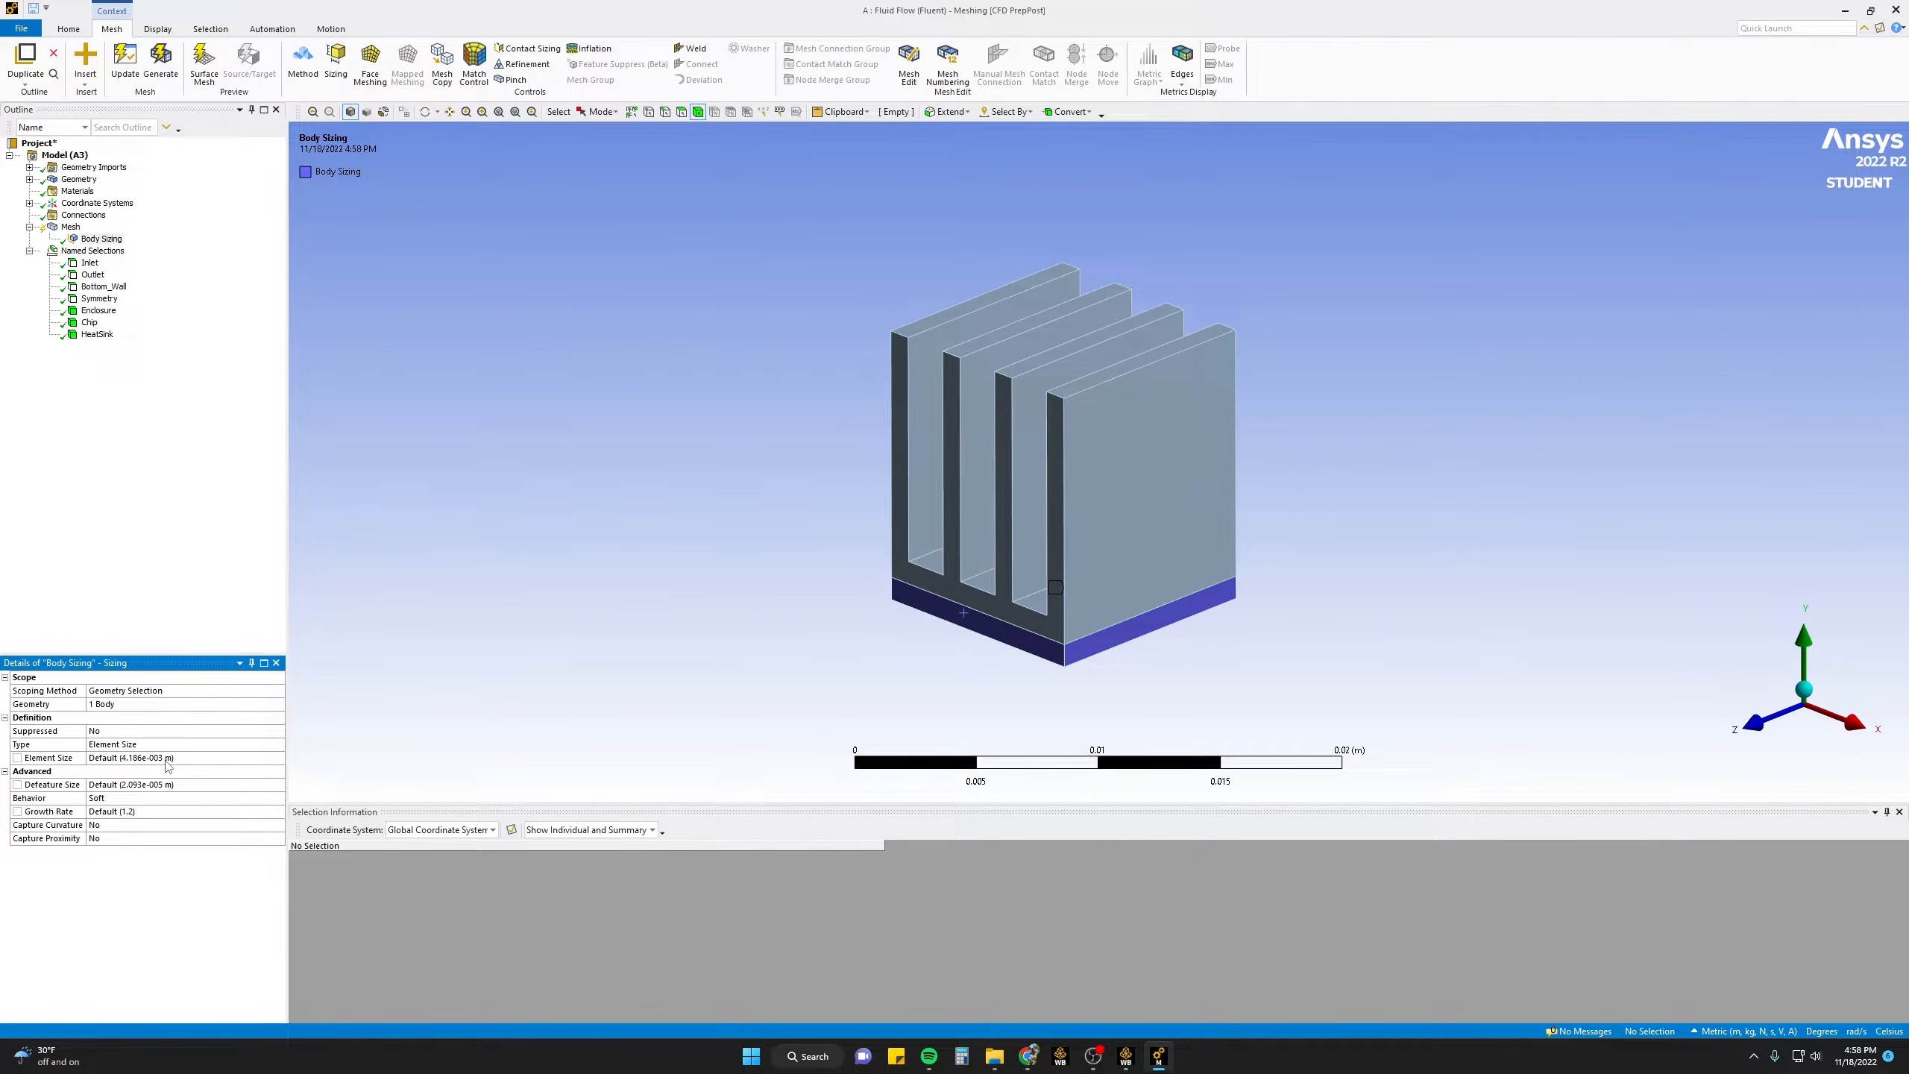
{"action": "left_click", "coordinate": [167, 758]}
{"action": "key", "text": "Return"}
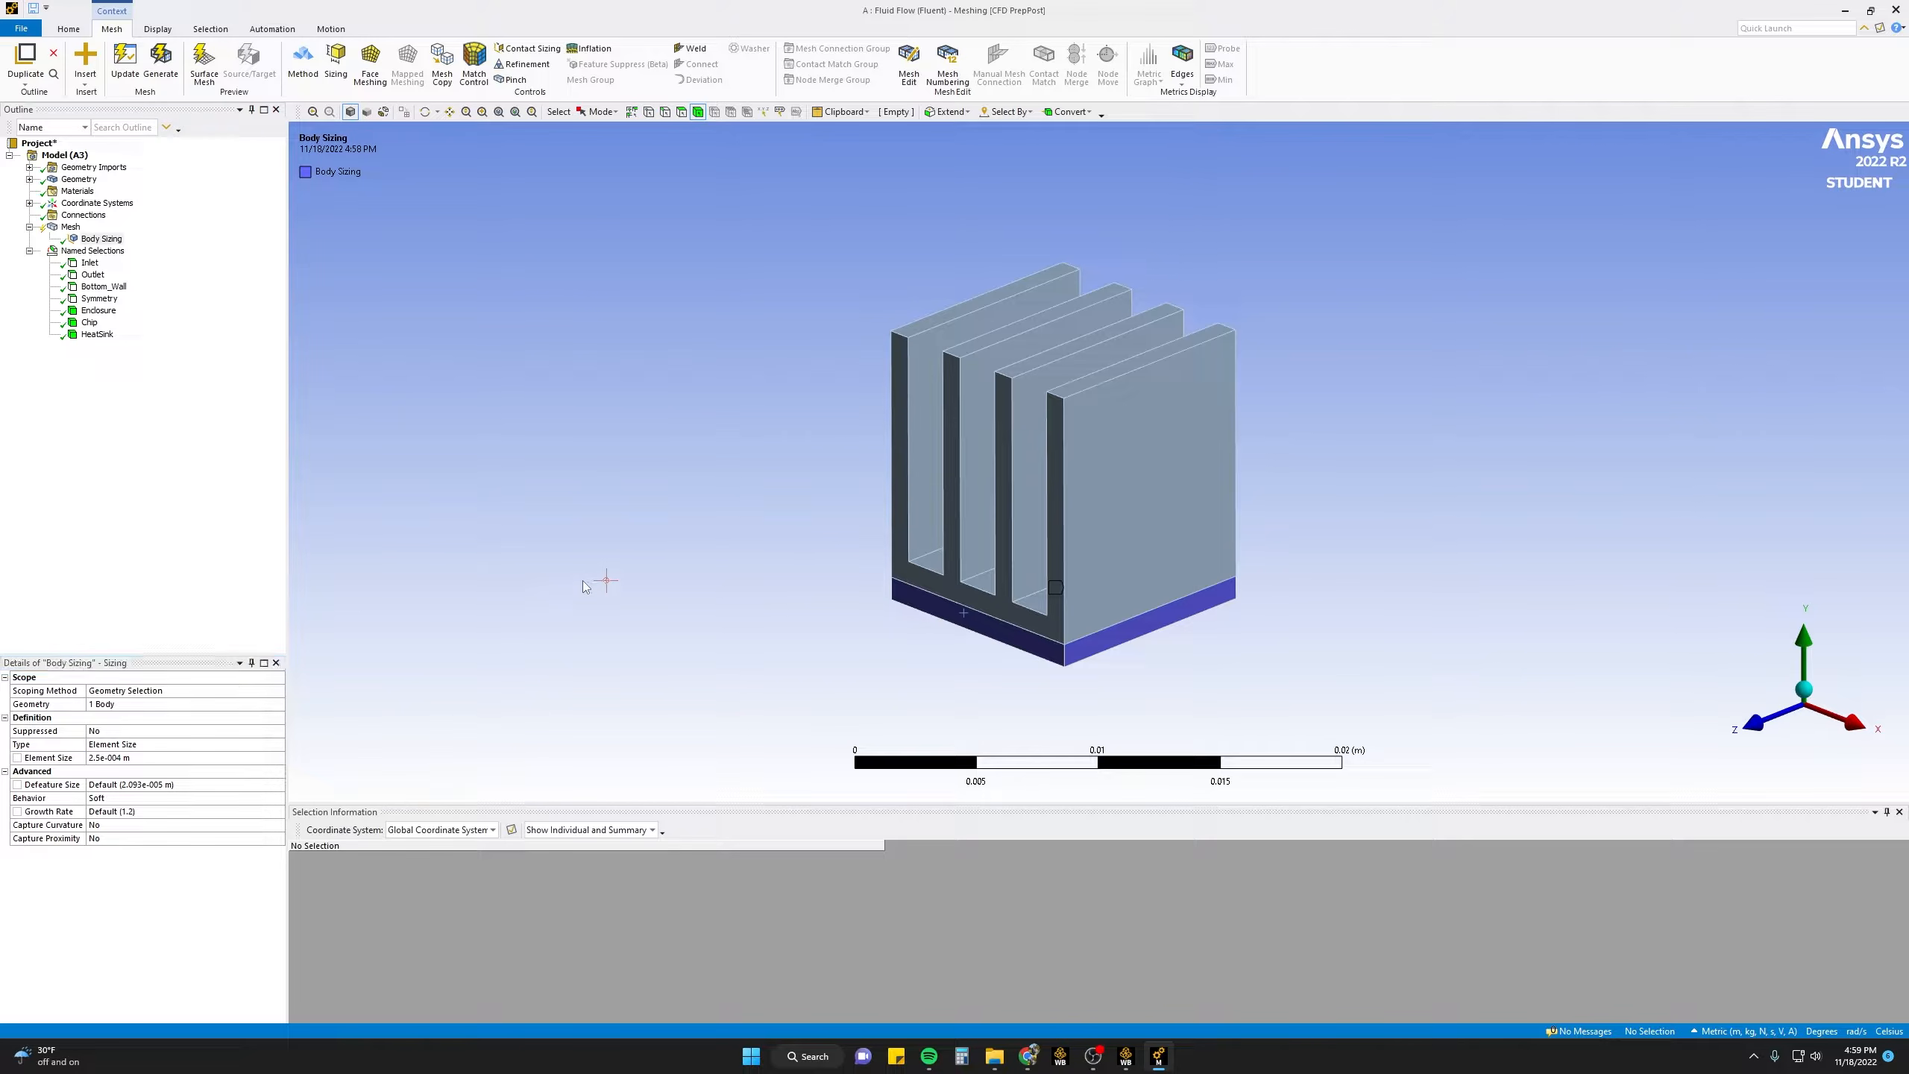
- Generate the mesh on the chip plate body only and display it
{"action": "left_click", "coordinate": [1030, 651]}
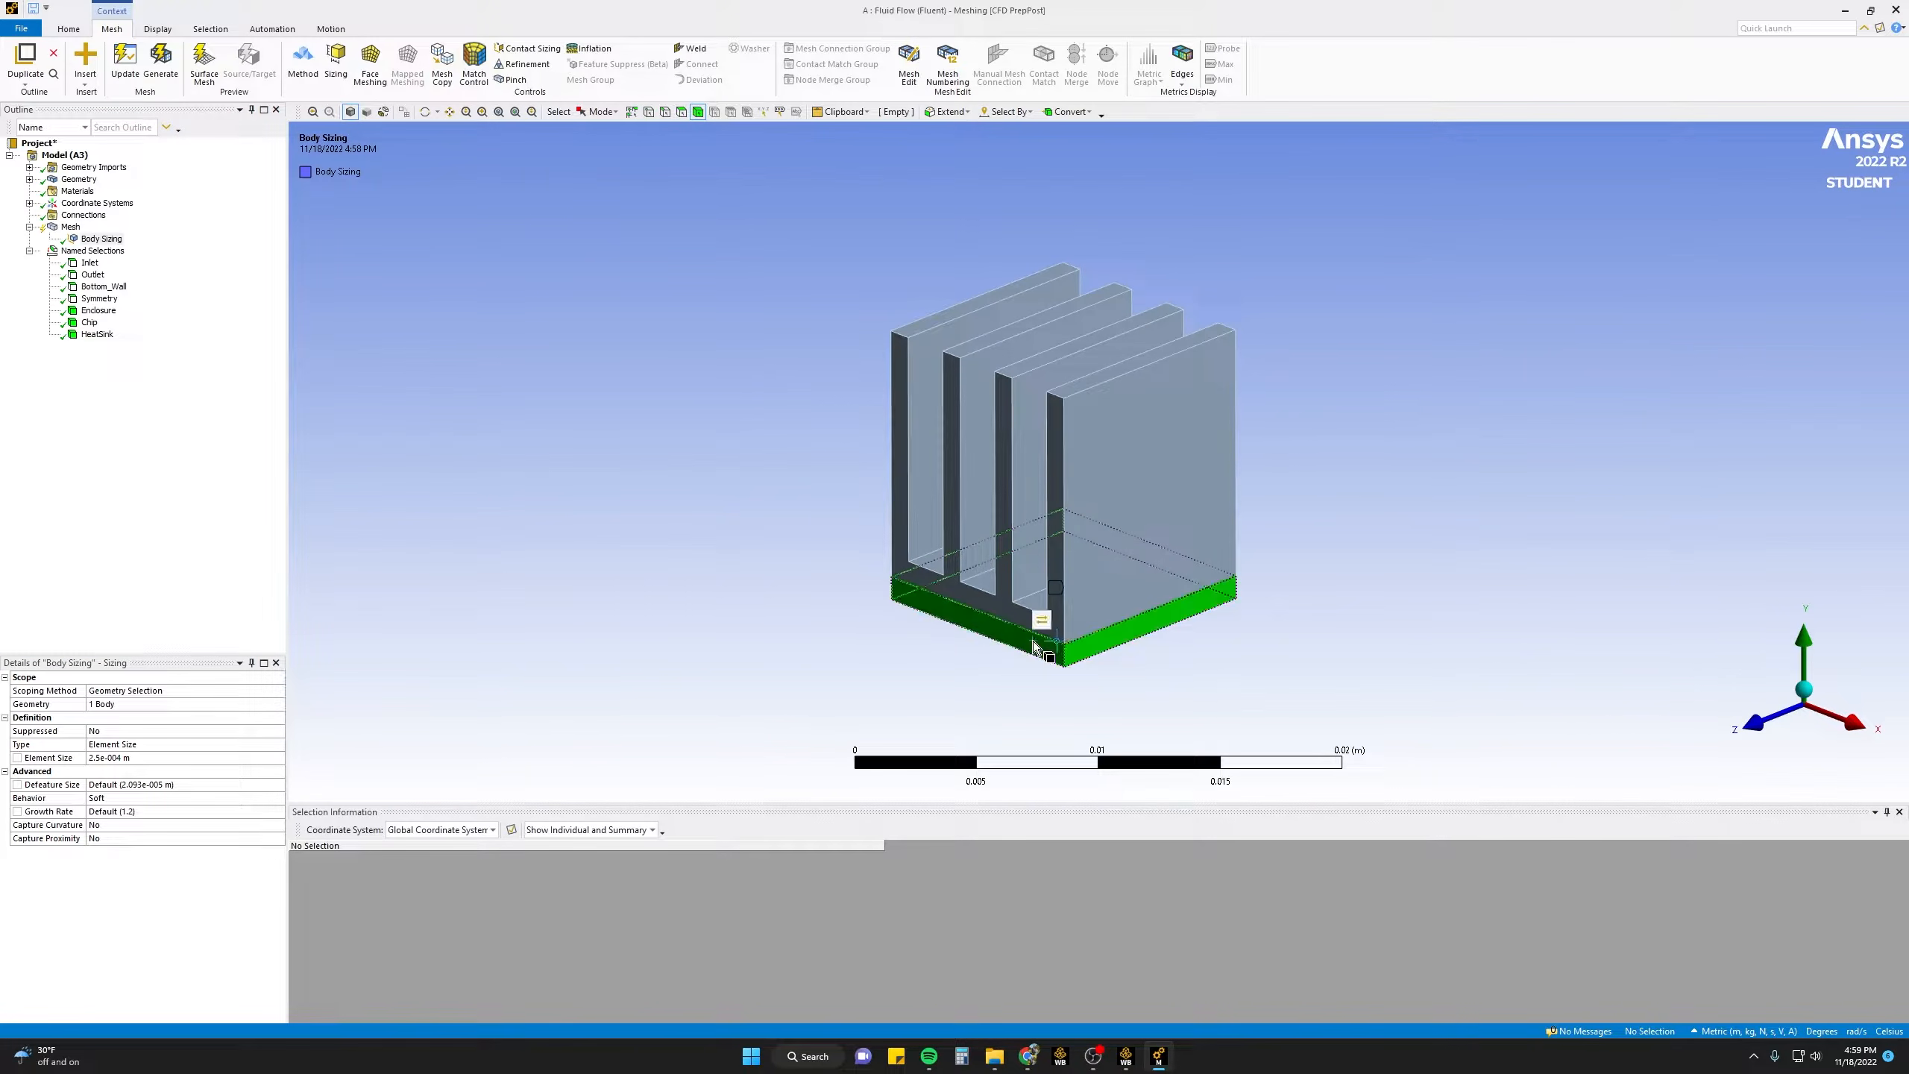
{"action": "right_click", "coordinate": [1033, 638]}
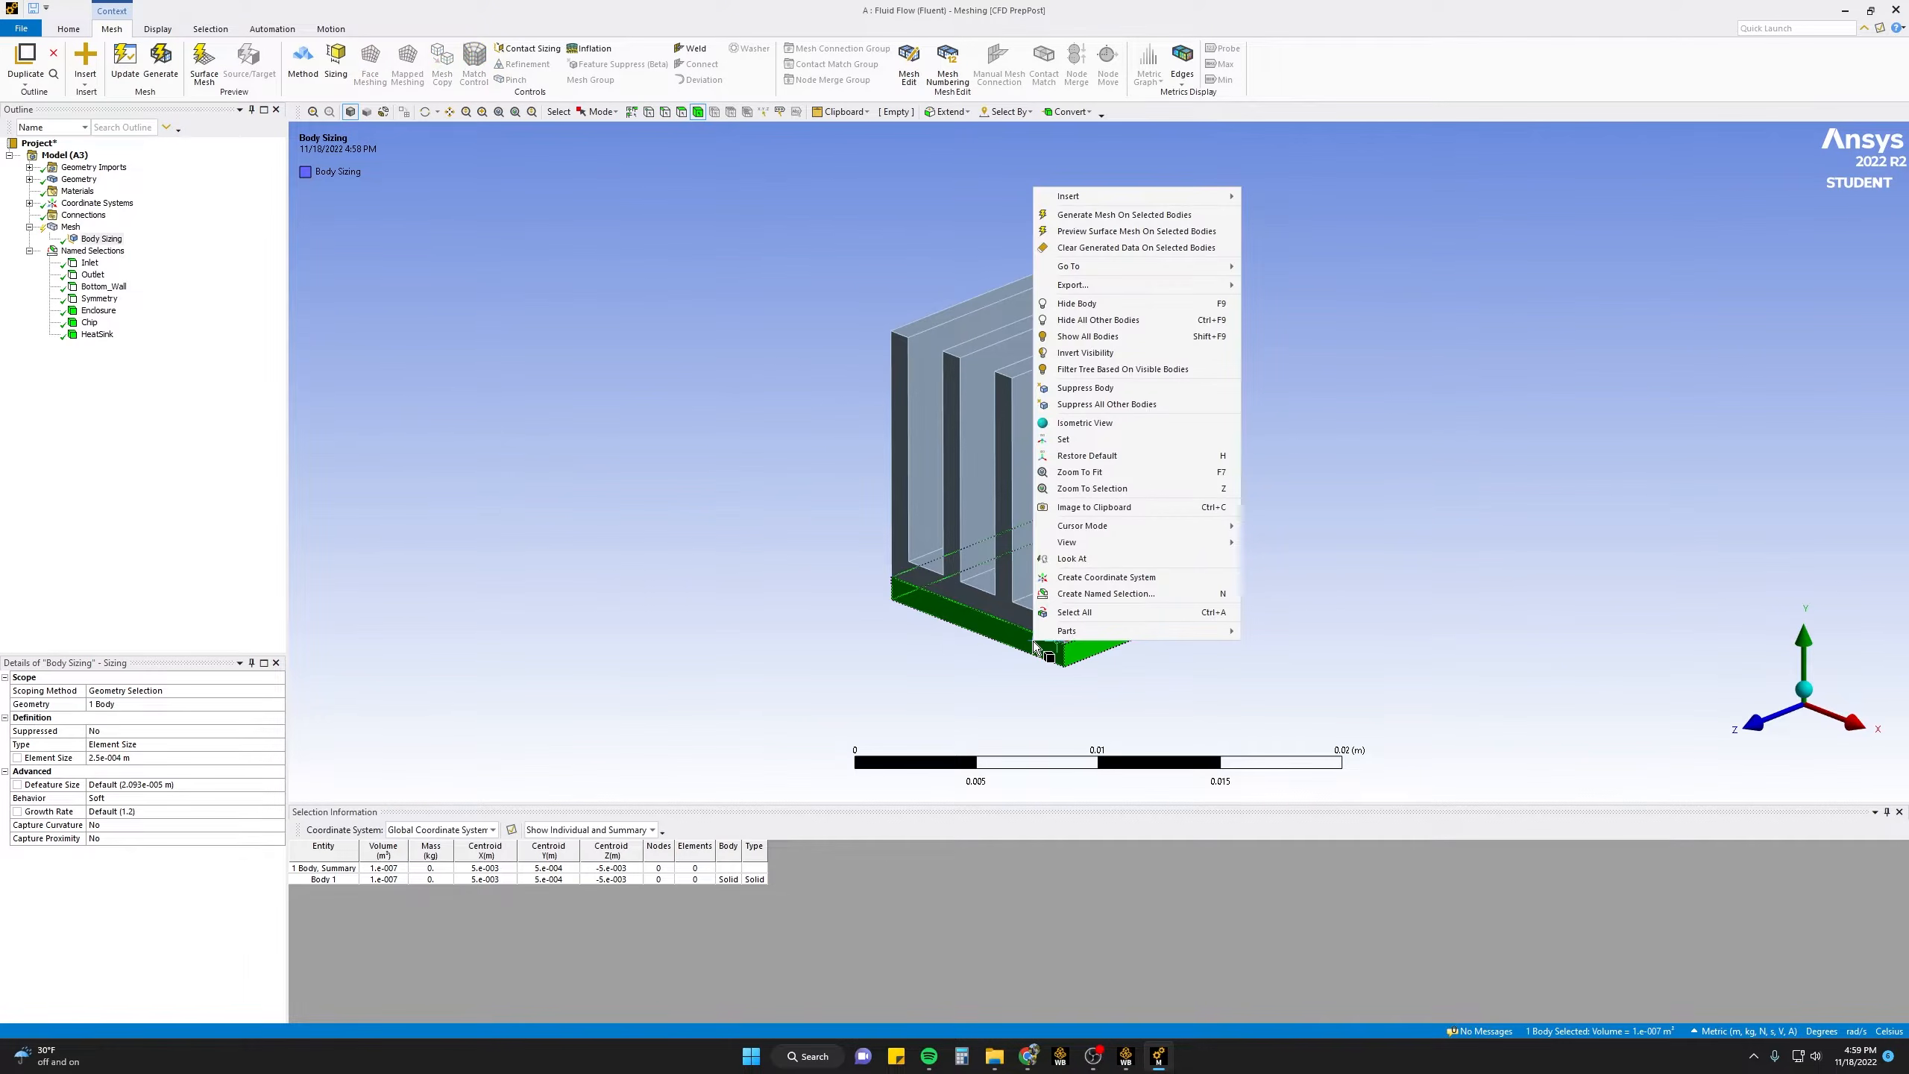
{"action": "left_click", "coordinate": [1101, 222]}
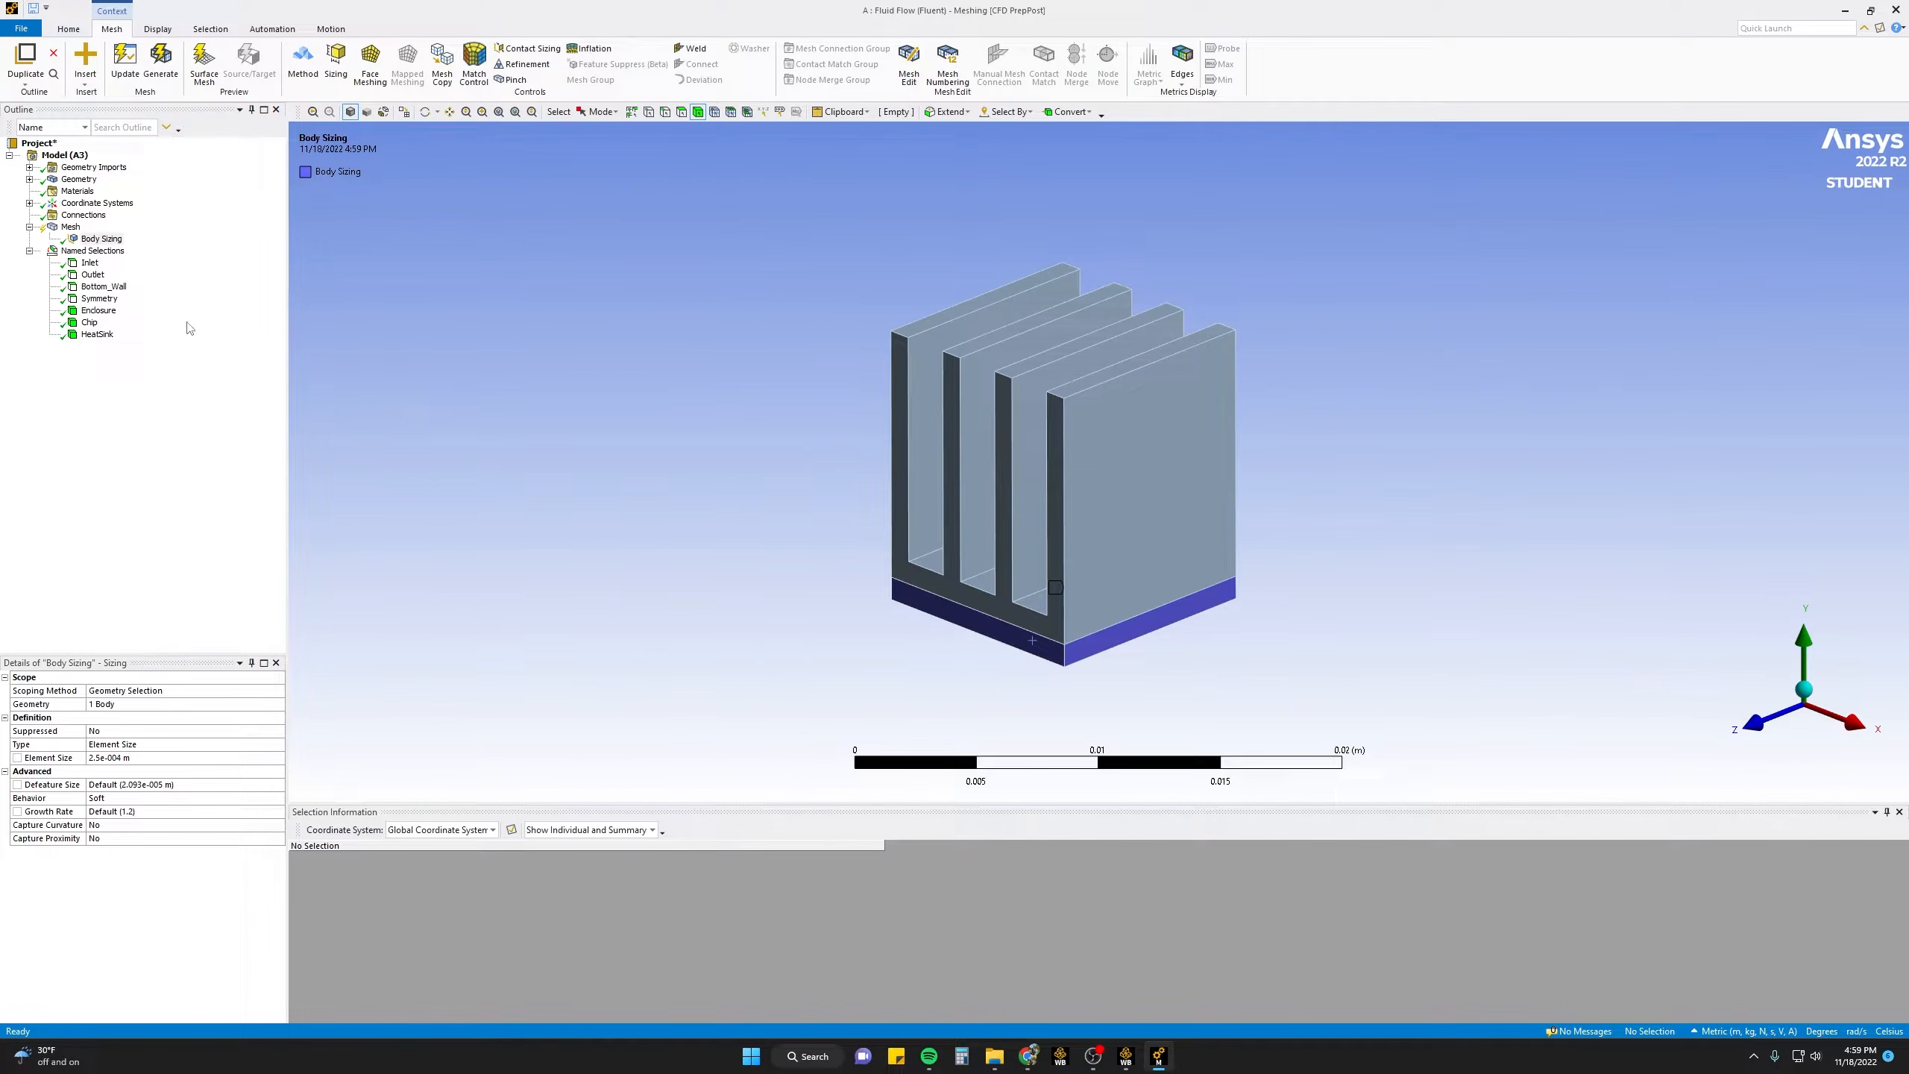
{"action": "left_click", "coordinate": [70, 228]}
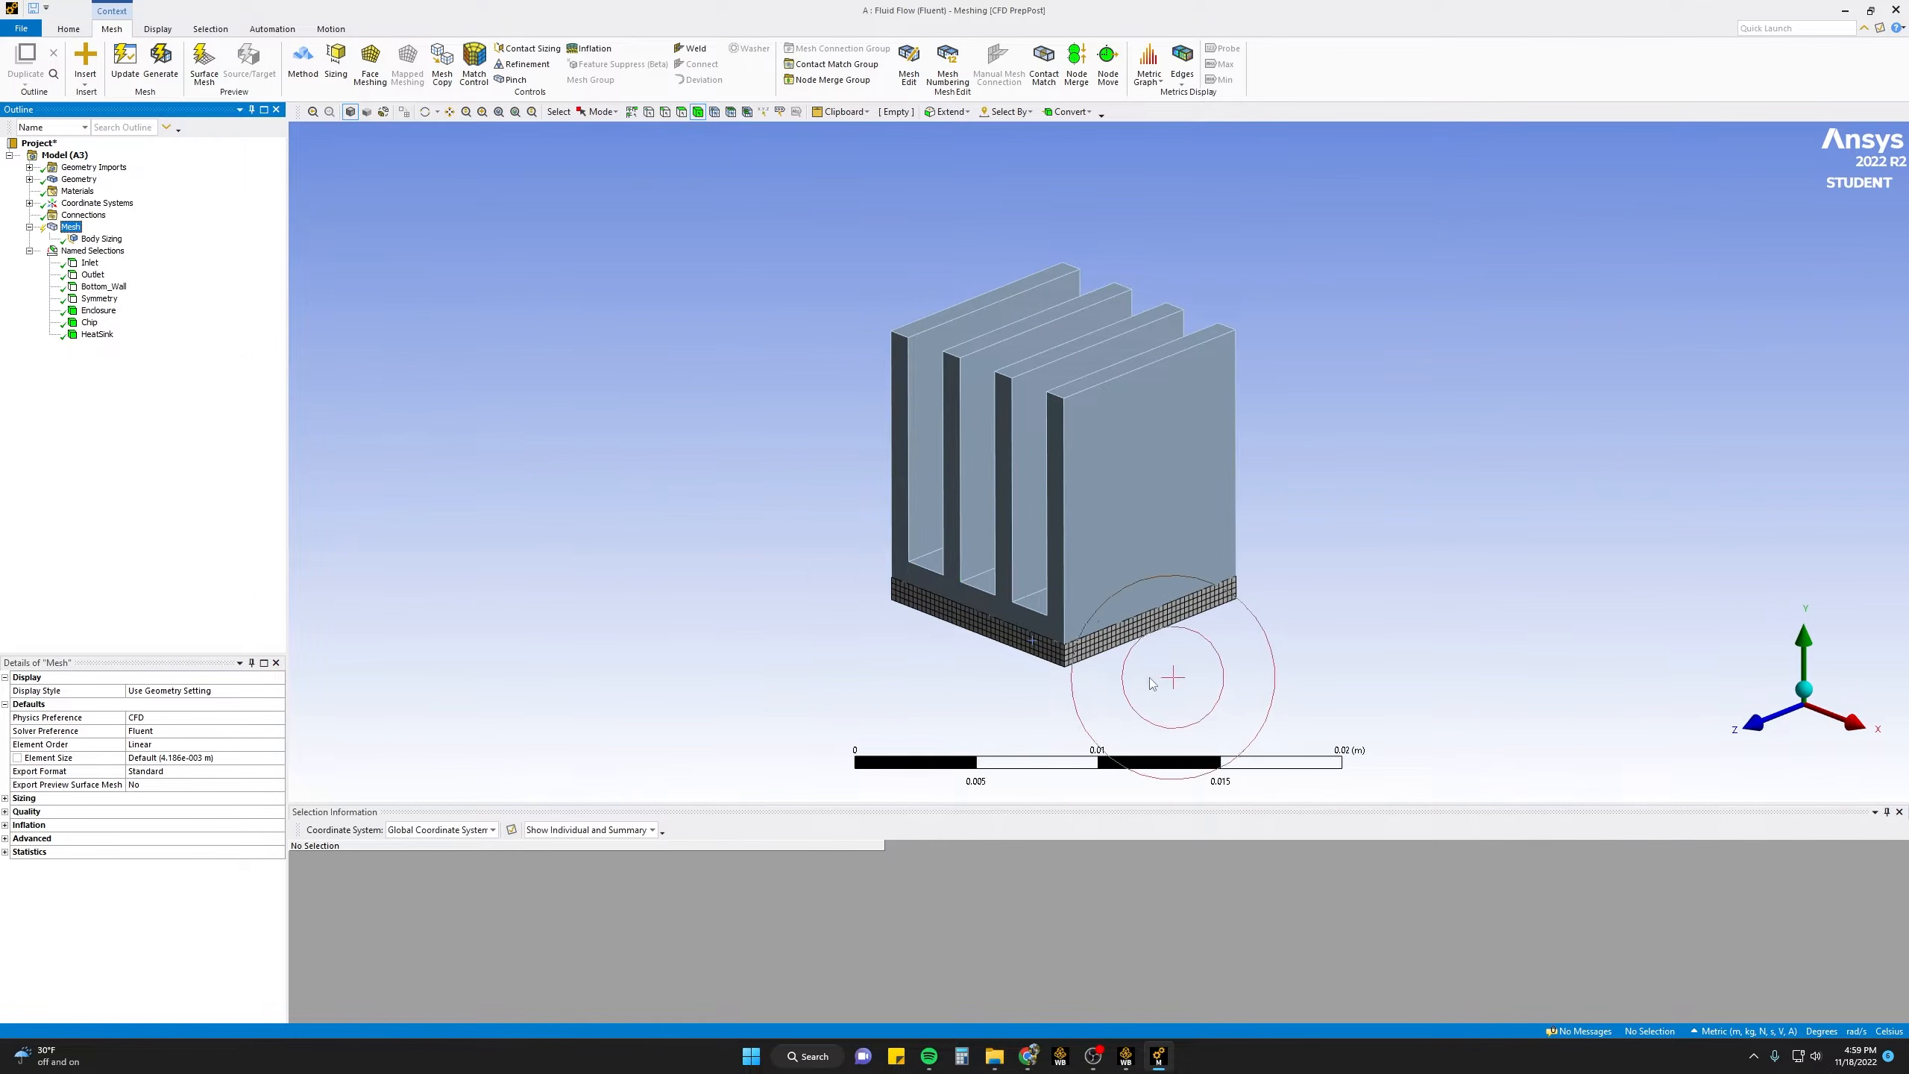
{"action": "scroll", "coordinate": [1137, 686], "scroll_direction": "up", "scroll_amount": 10}
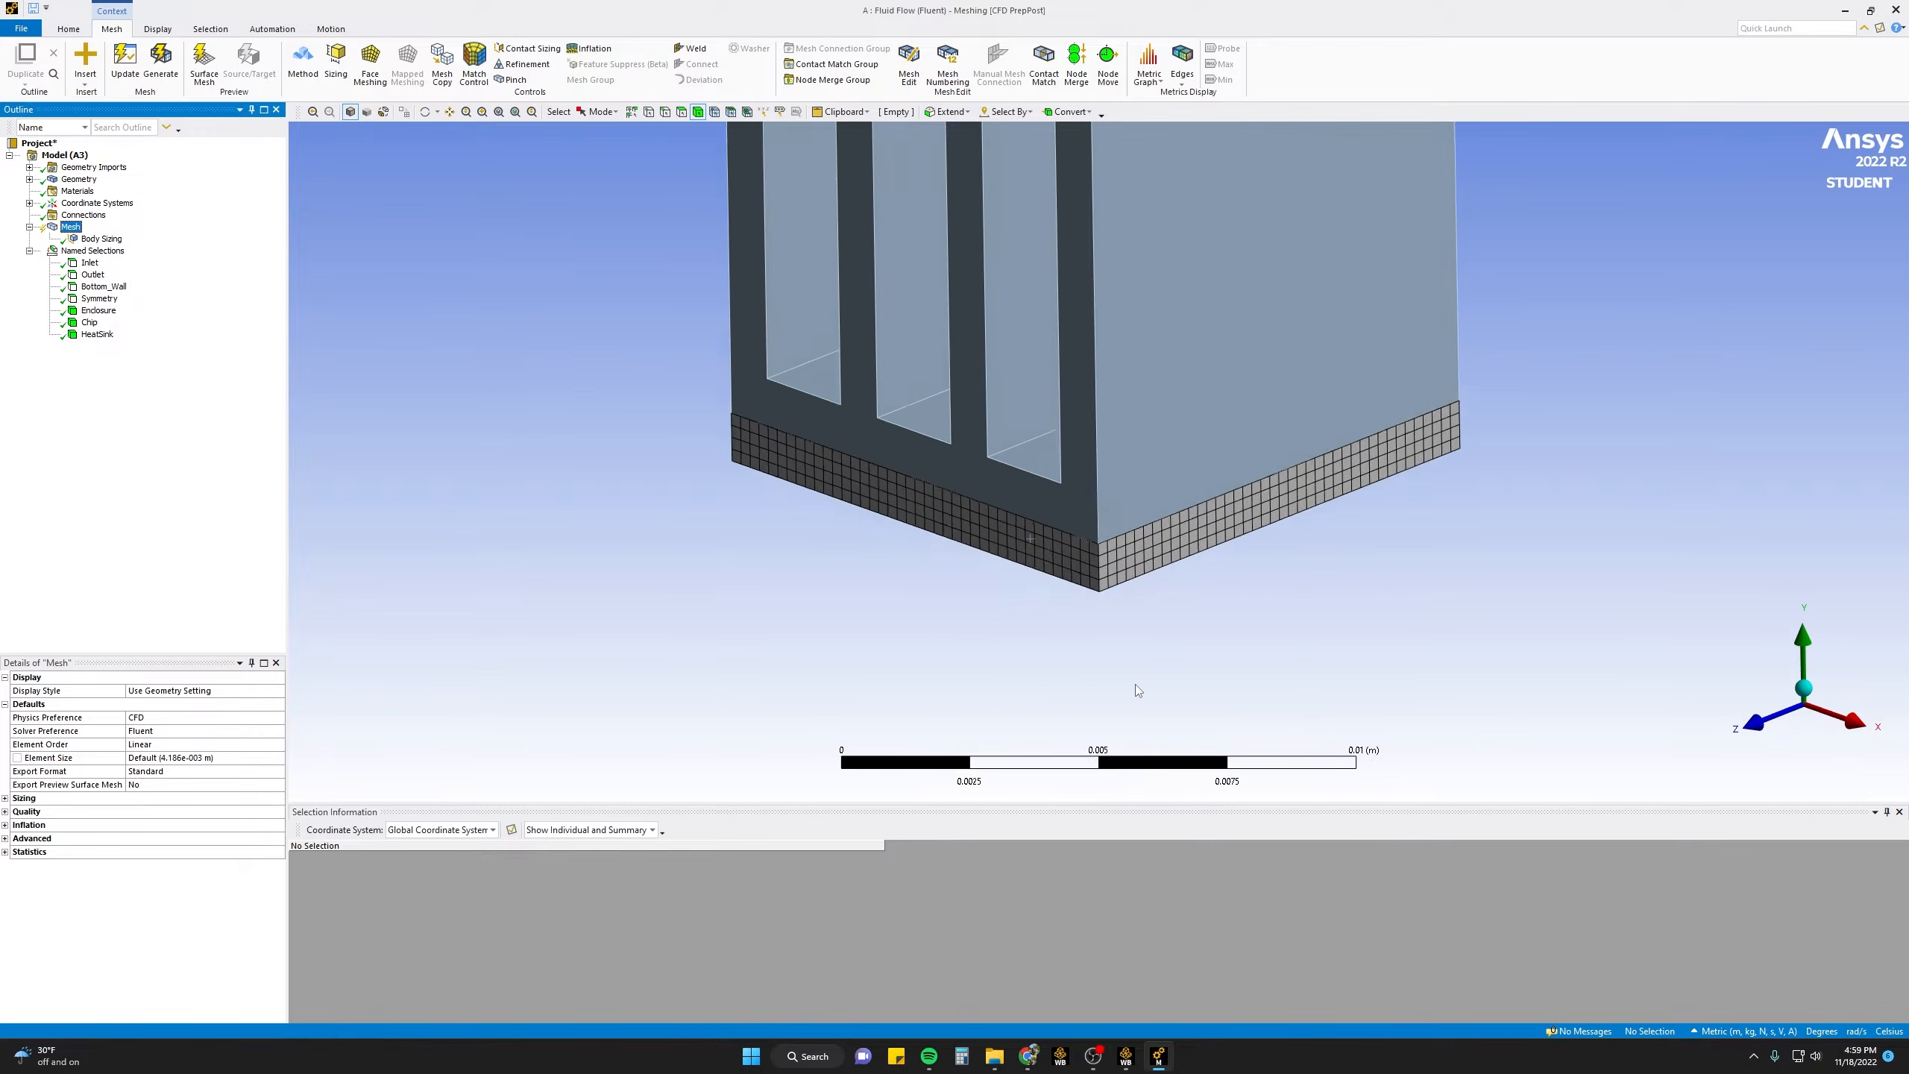
- Add a body sizing to the finned heat sink body with an element size of 2.5e-004 m
{"action": "middle_click_drag", "start_coordinate": [1135, 684], "coordinate": [1074, 371]}
{"action": "left_click", "coordinate": [1070, 368]}
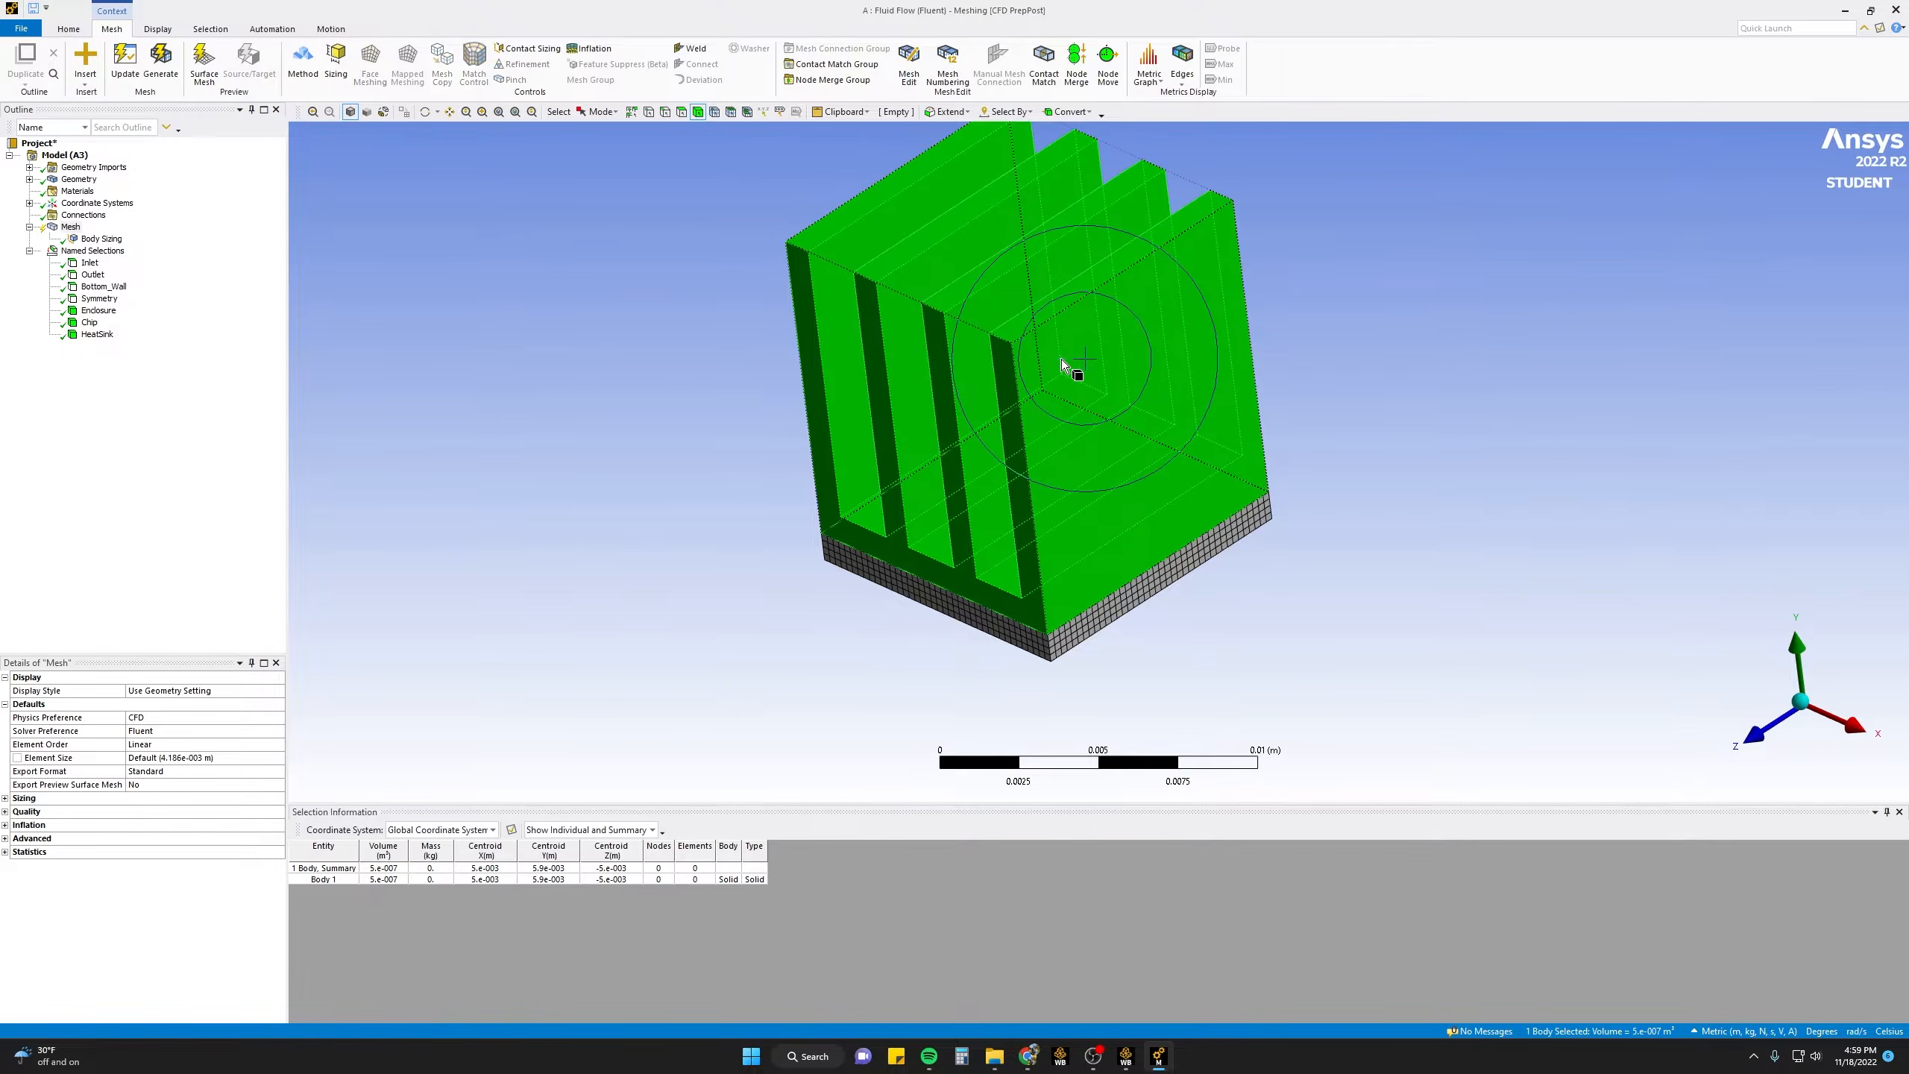
{"action": "right_click", "coordinate": [1065, 393]}
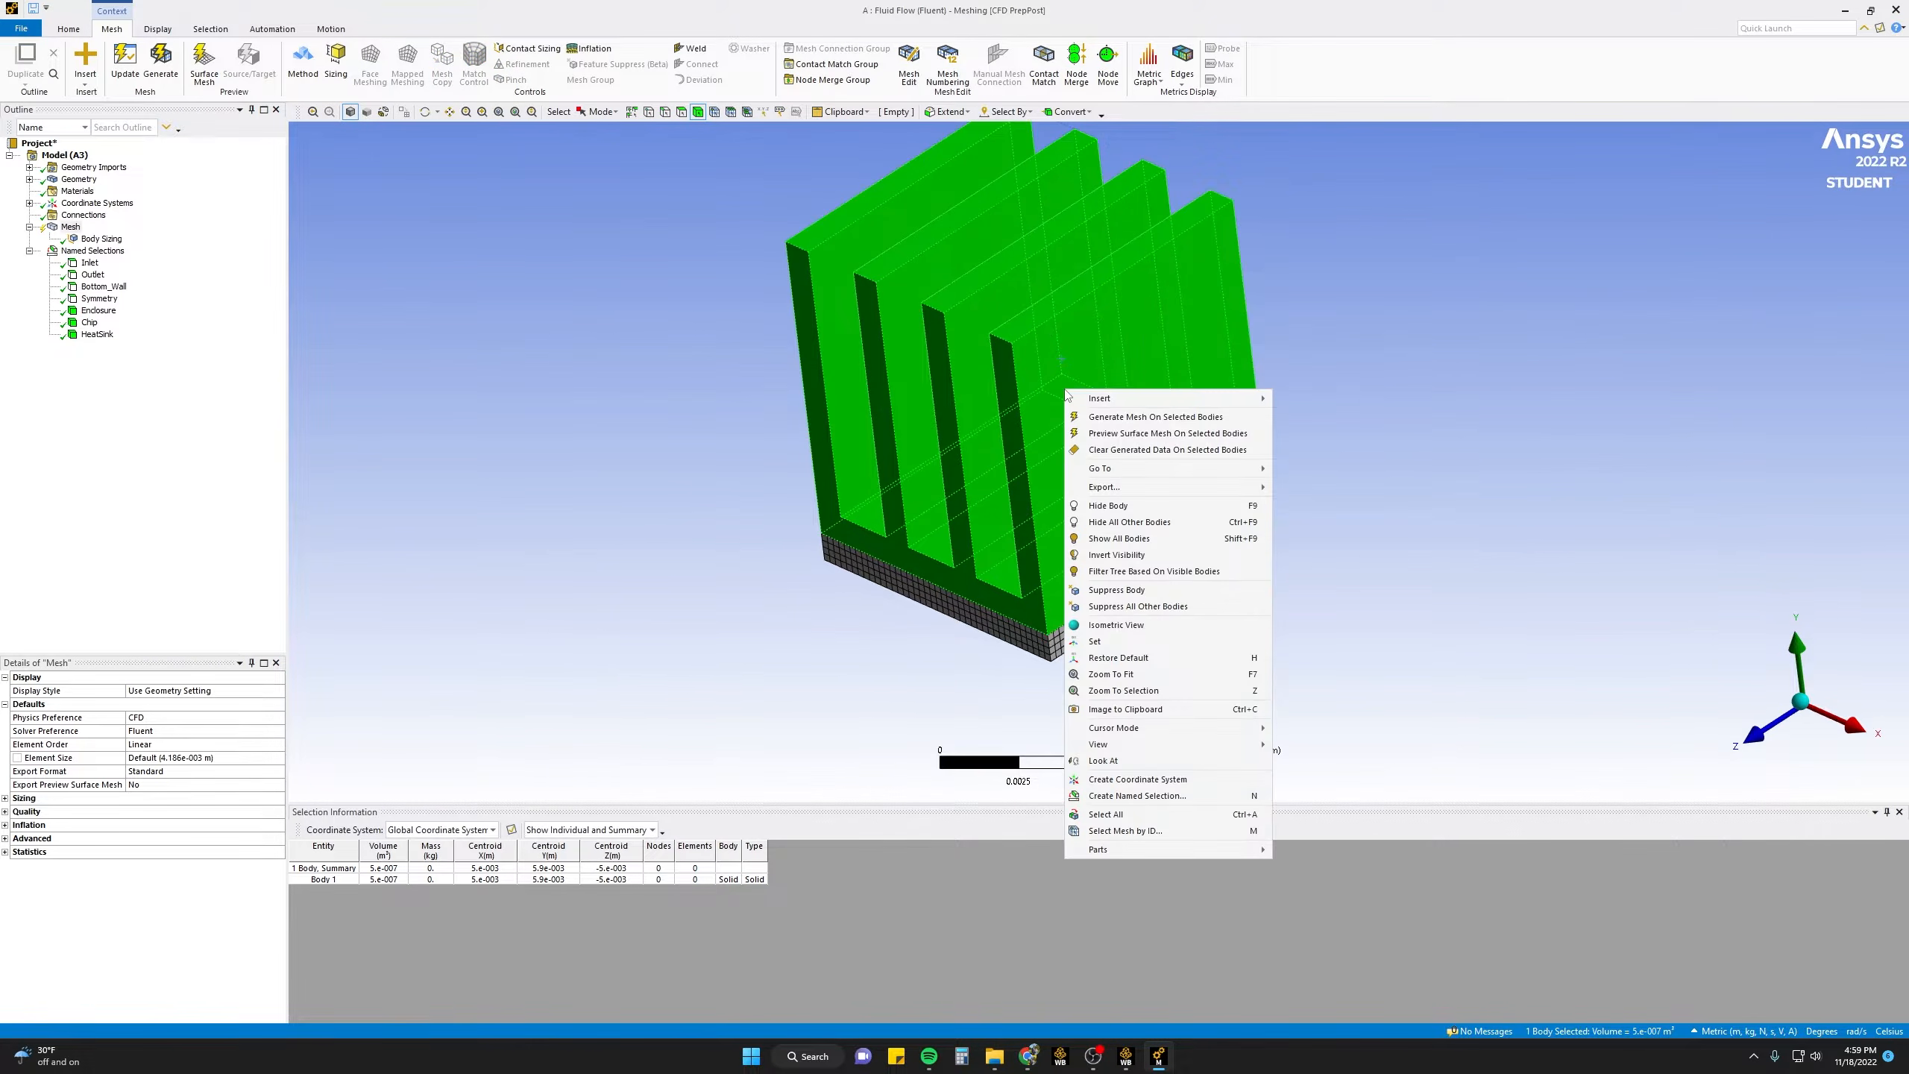
{"action": "mouse_move", "coordinate": [1136, 405]}
{"action": "left_click", "coordinate": [1308, 418]}
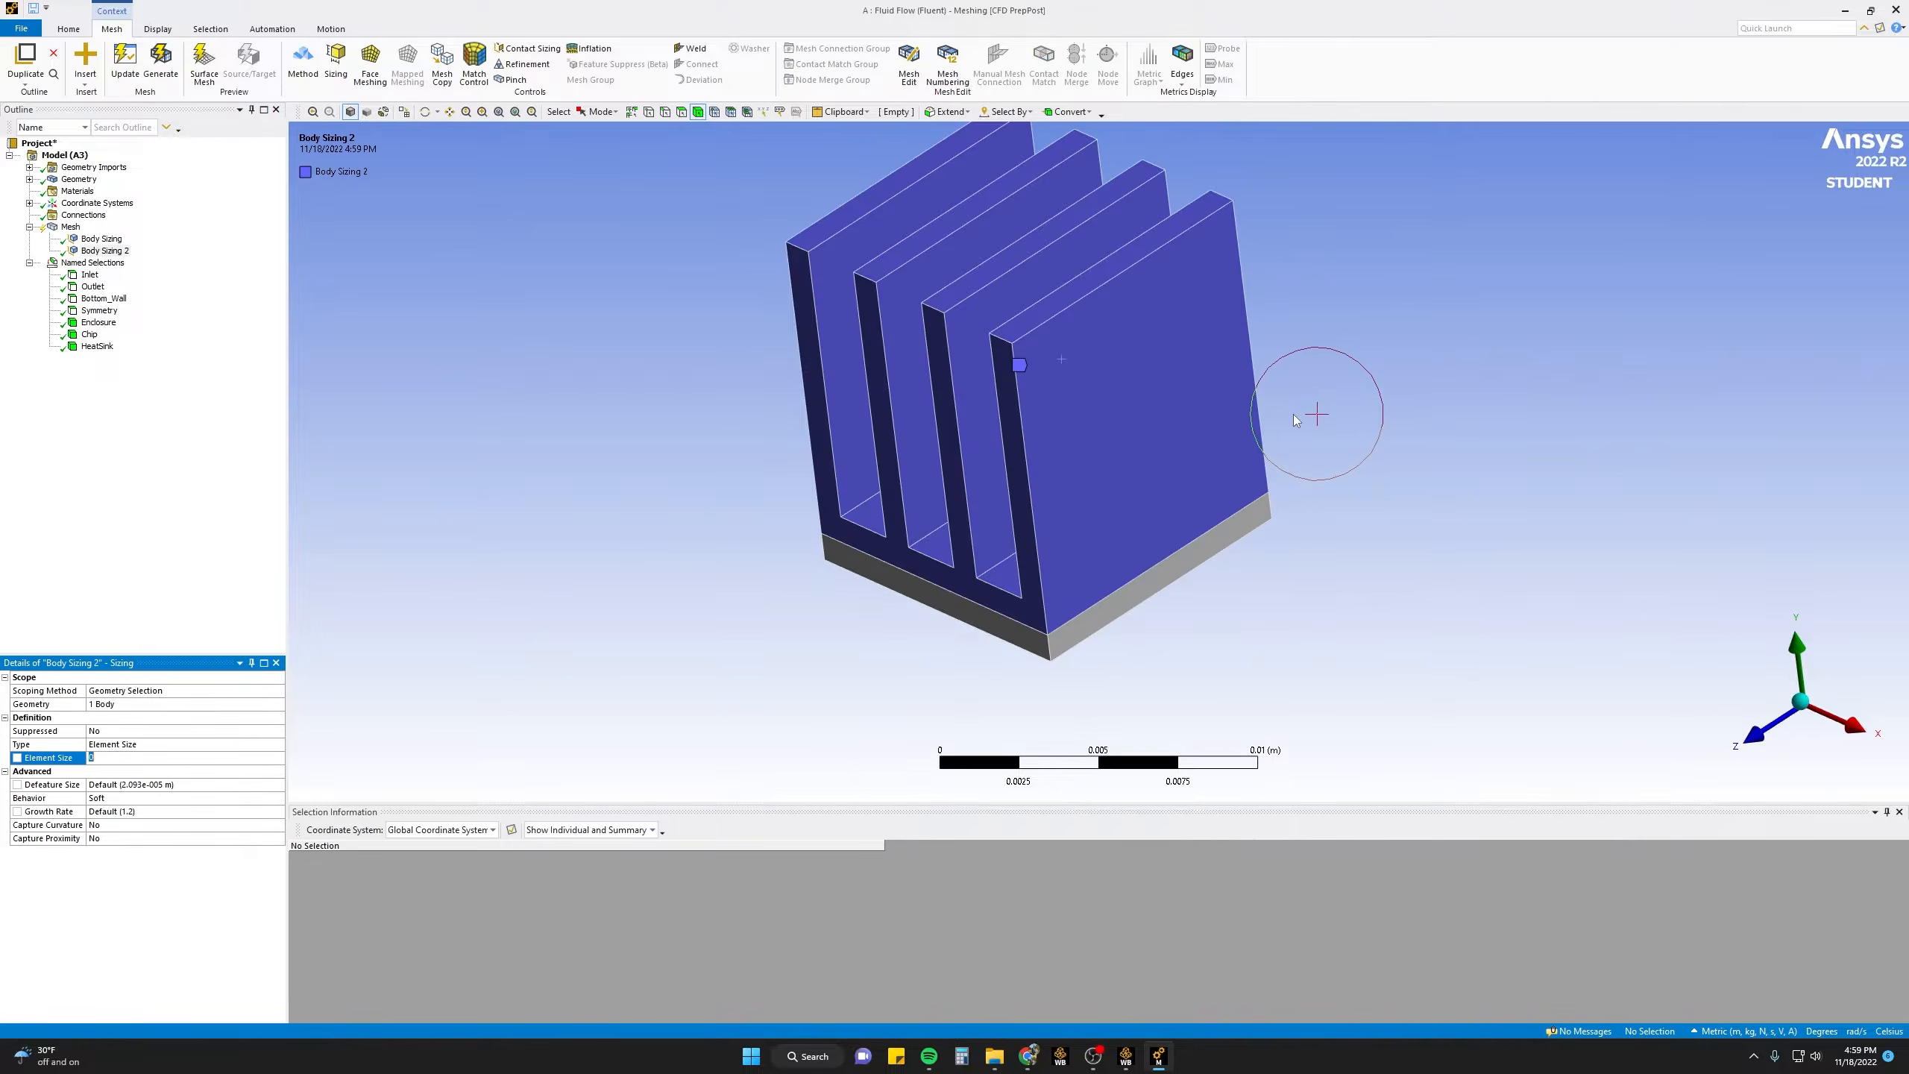
{"action": "left_click", "coordinate": [156, 756]}
{"action": "key", "text": "Return"}
- Generate the mesh on the finned heat sink body only and display it
{"action": "left_click", "coordinate": [1073, 394]}
{"action": "right_click", "coordinate": [1073, 387]}
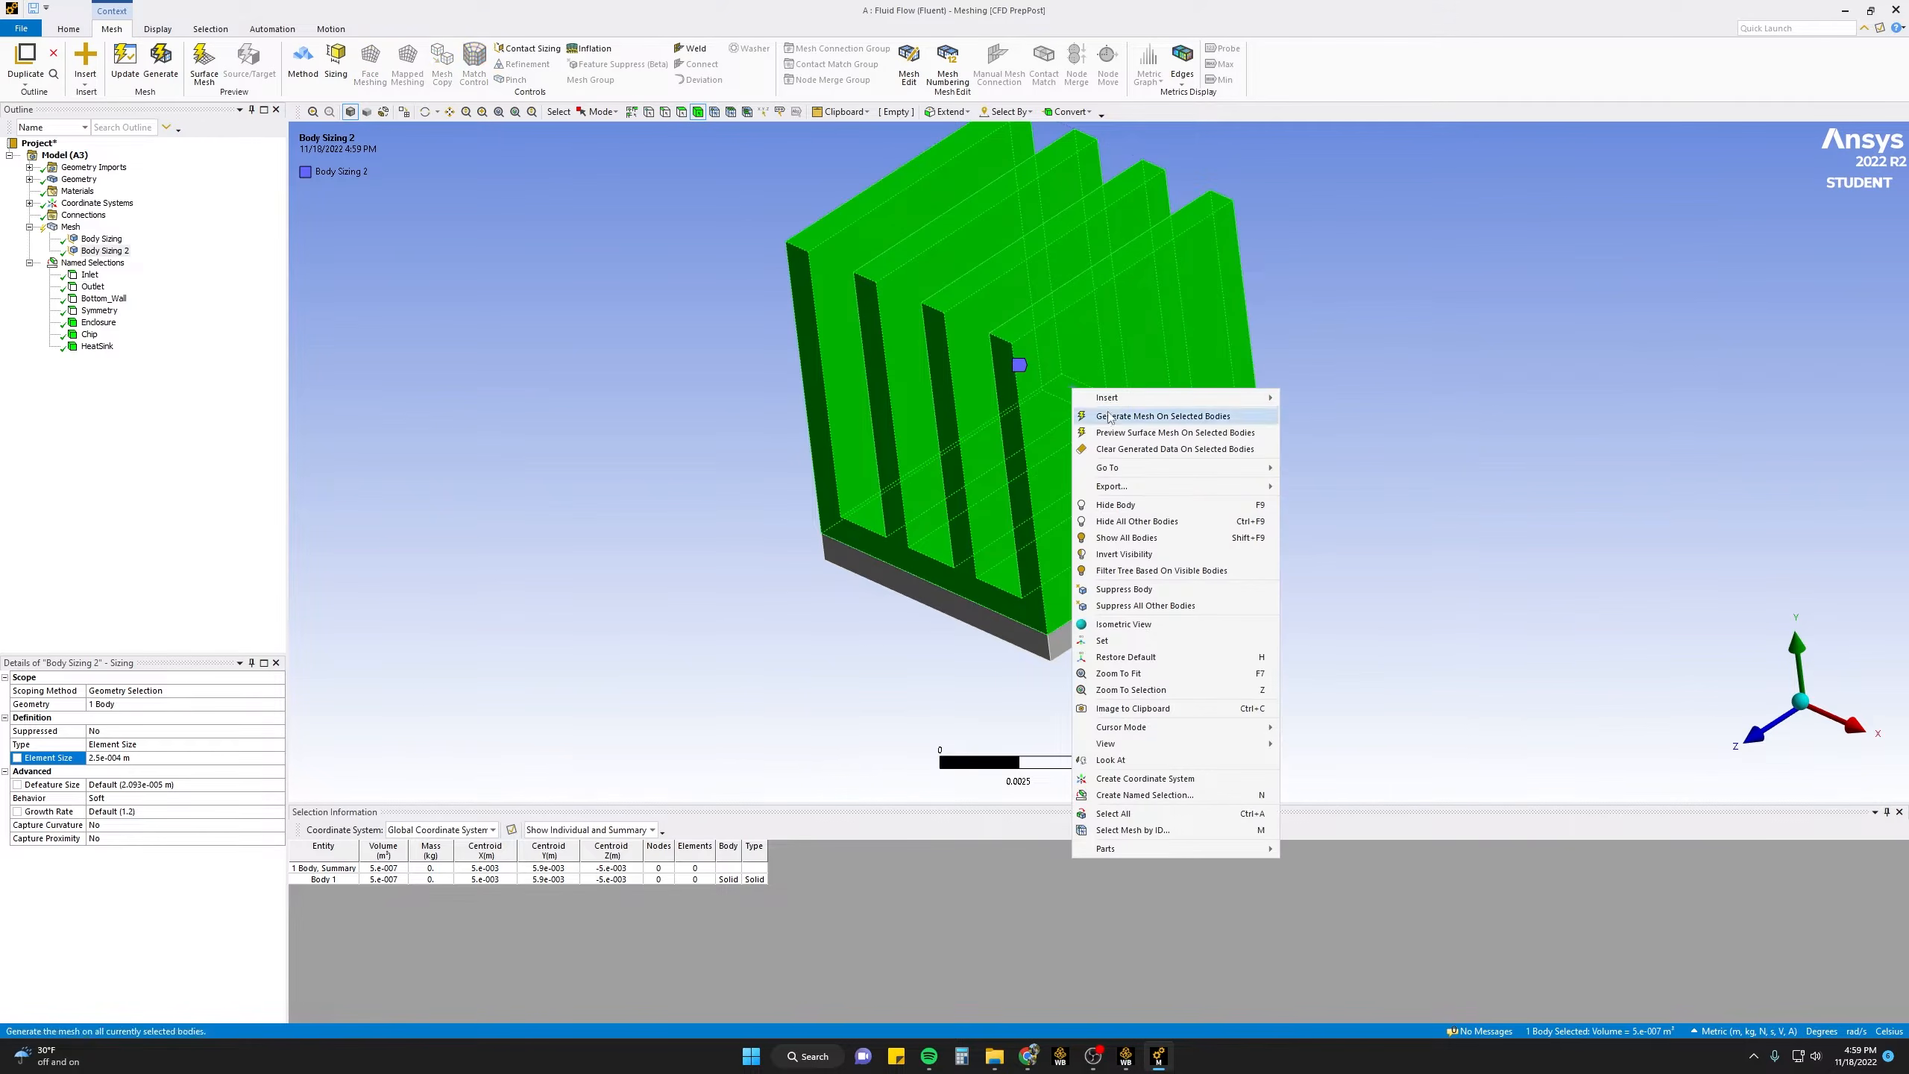
{"action": "left_click", "coordinate": [655, 556]}
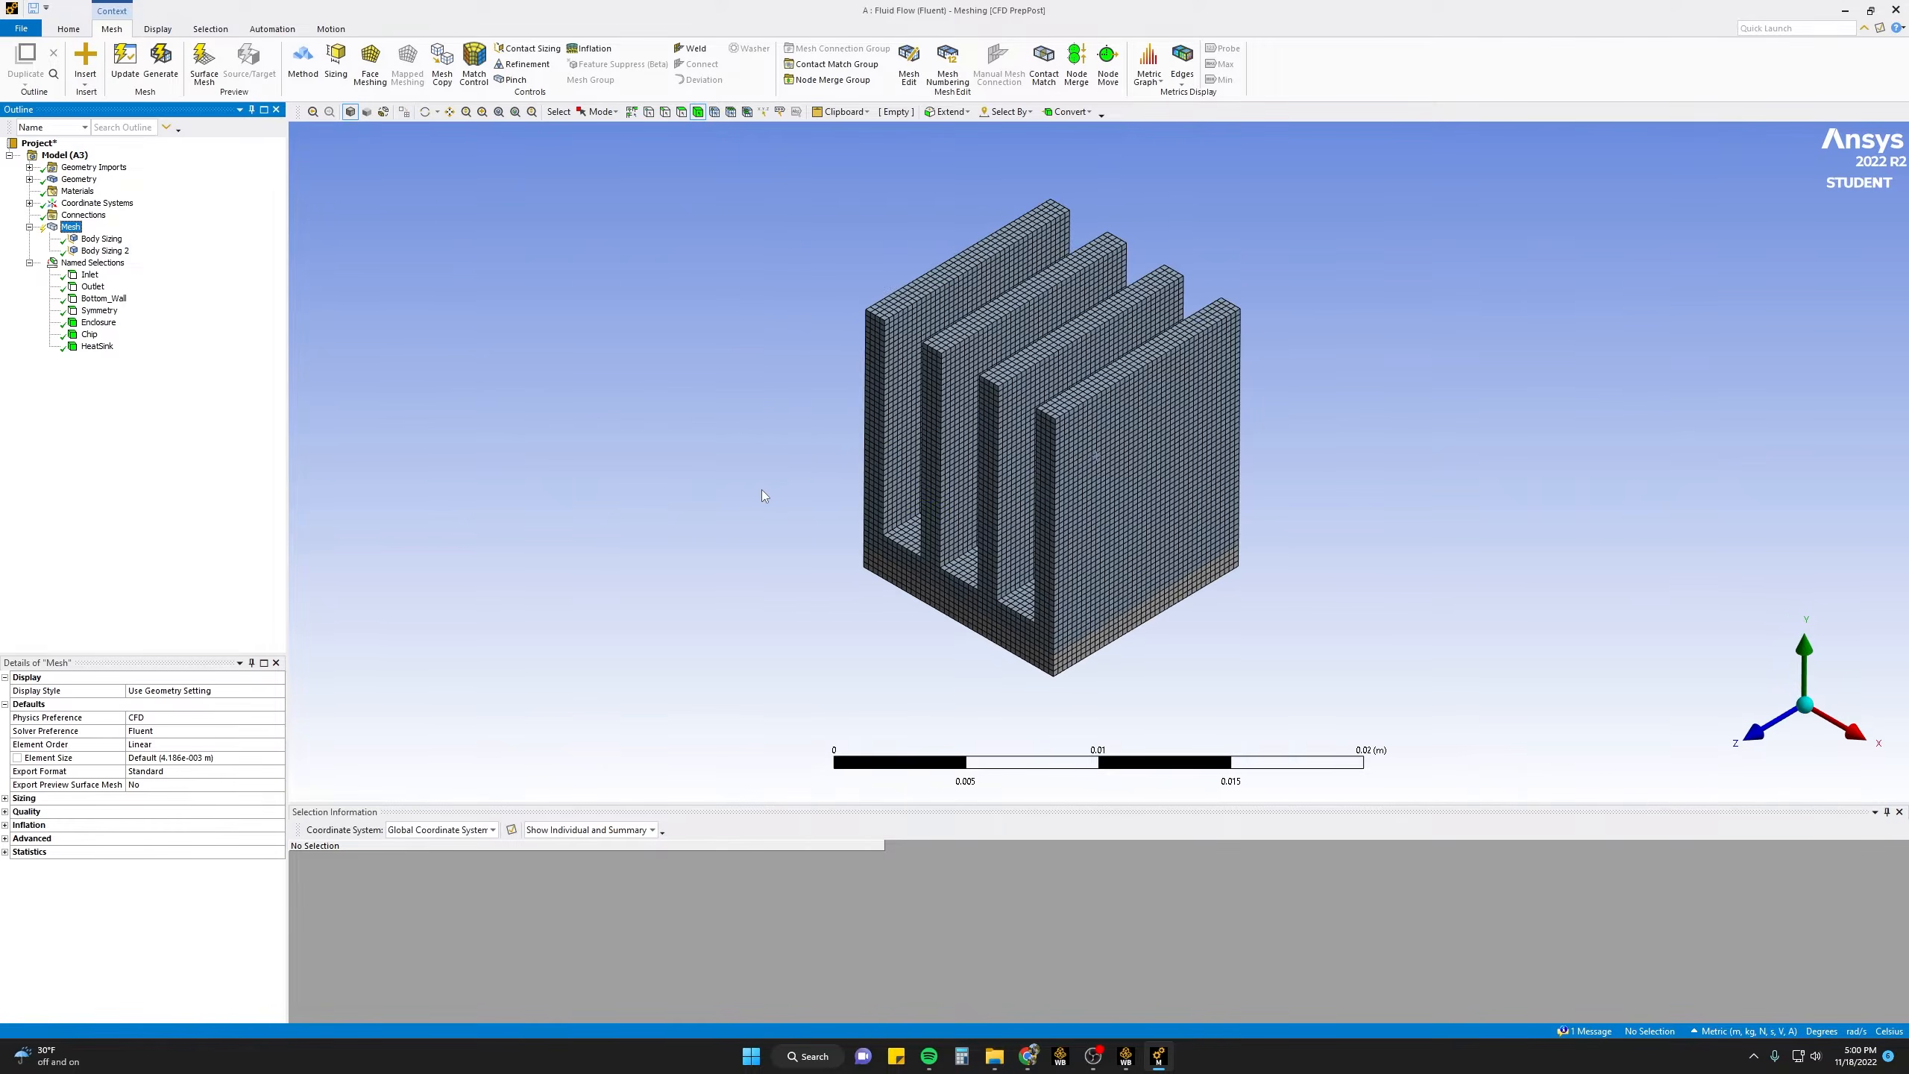
{"action": "left_click", "coordinate": [653, 527]}
{"action": "scroll", "coordinate": [640, 515], "scroll_direction": "down", "scroll_amount": 3}
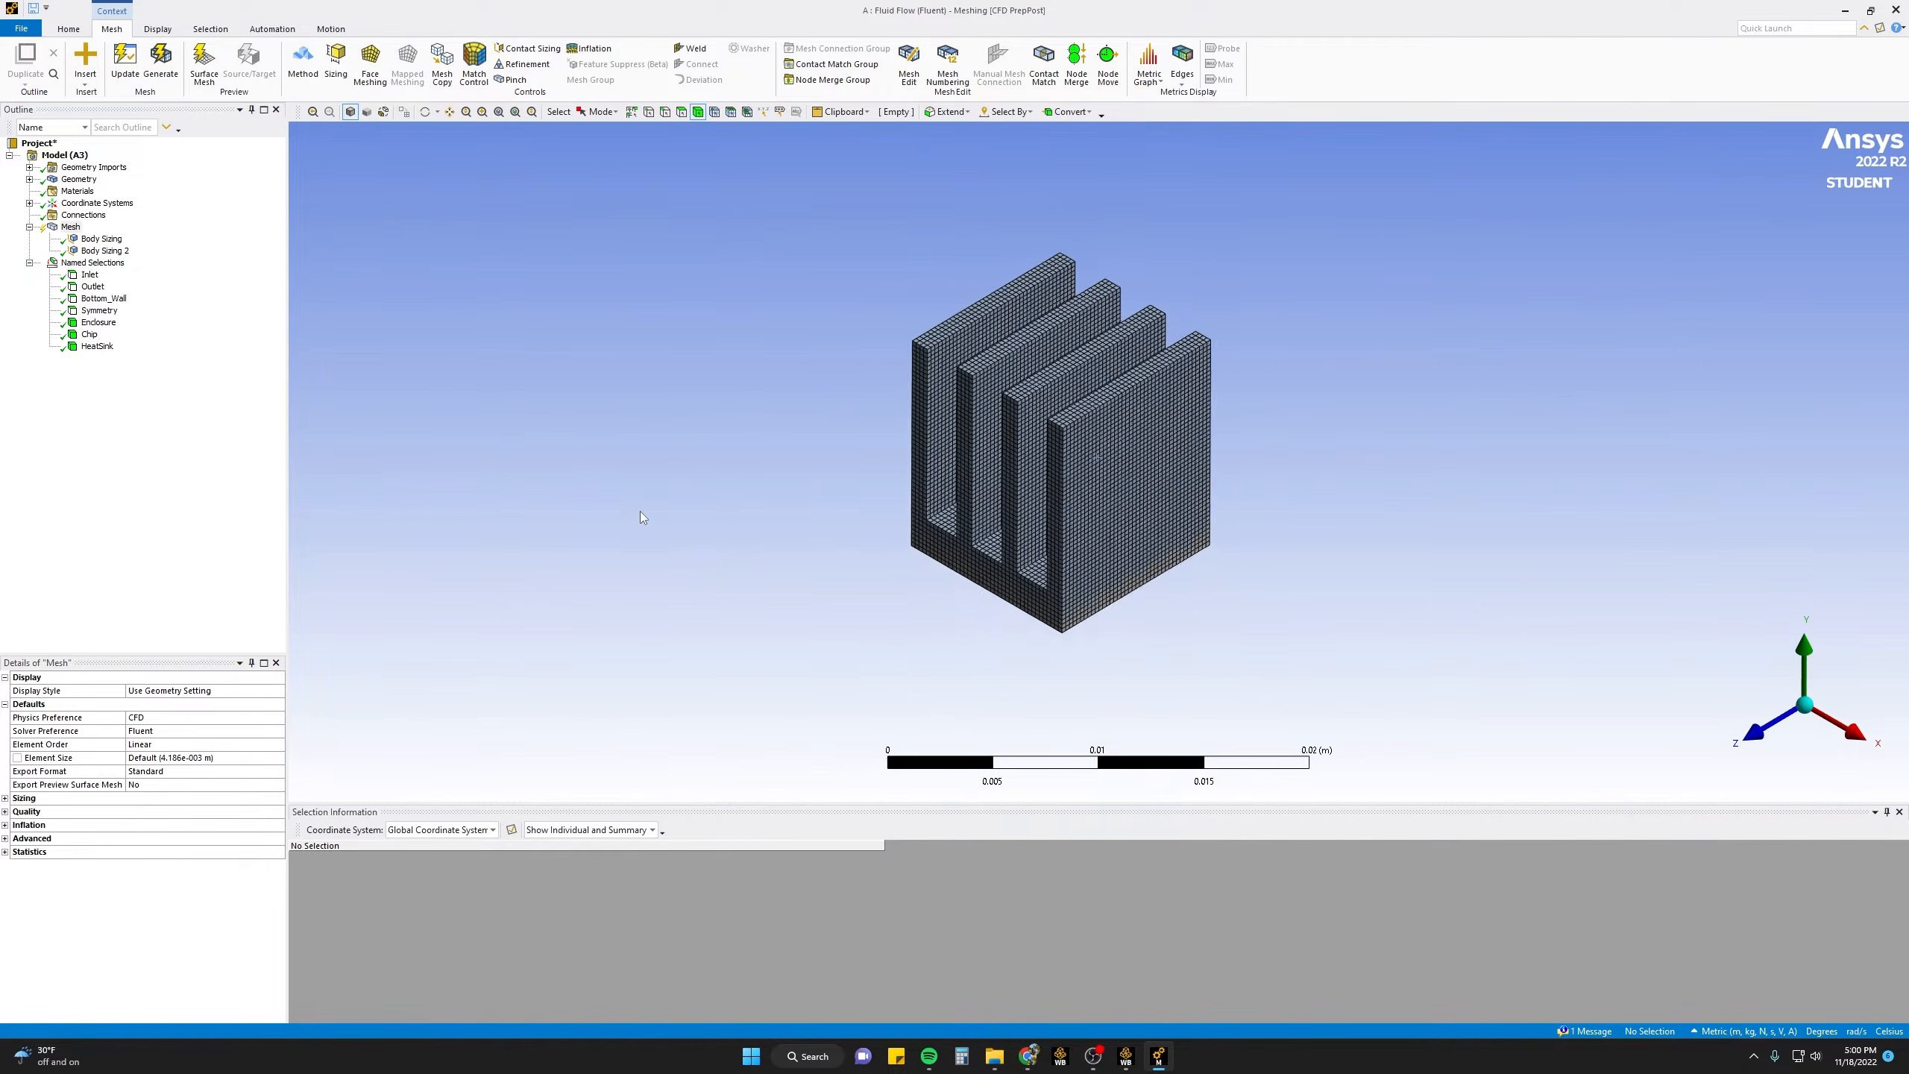
- Show all bodies and add a body sizing to the air enclosure with an element size of 3.e-003 m
{"action": "right_click", "coordinate": [599, 335]}
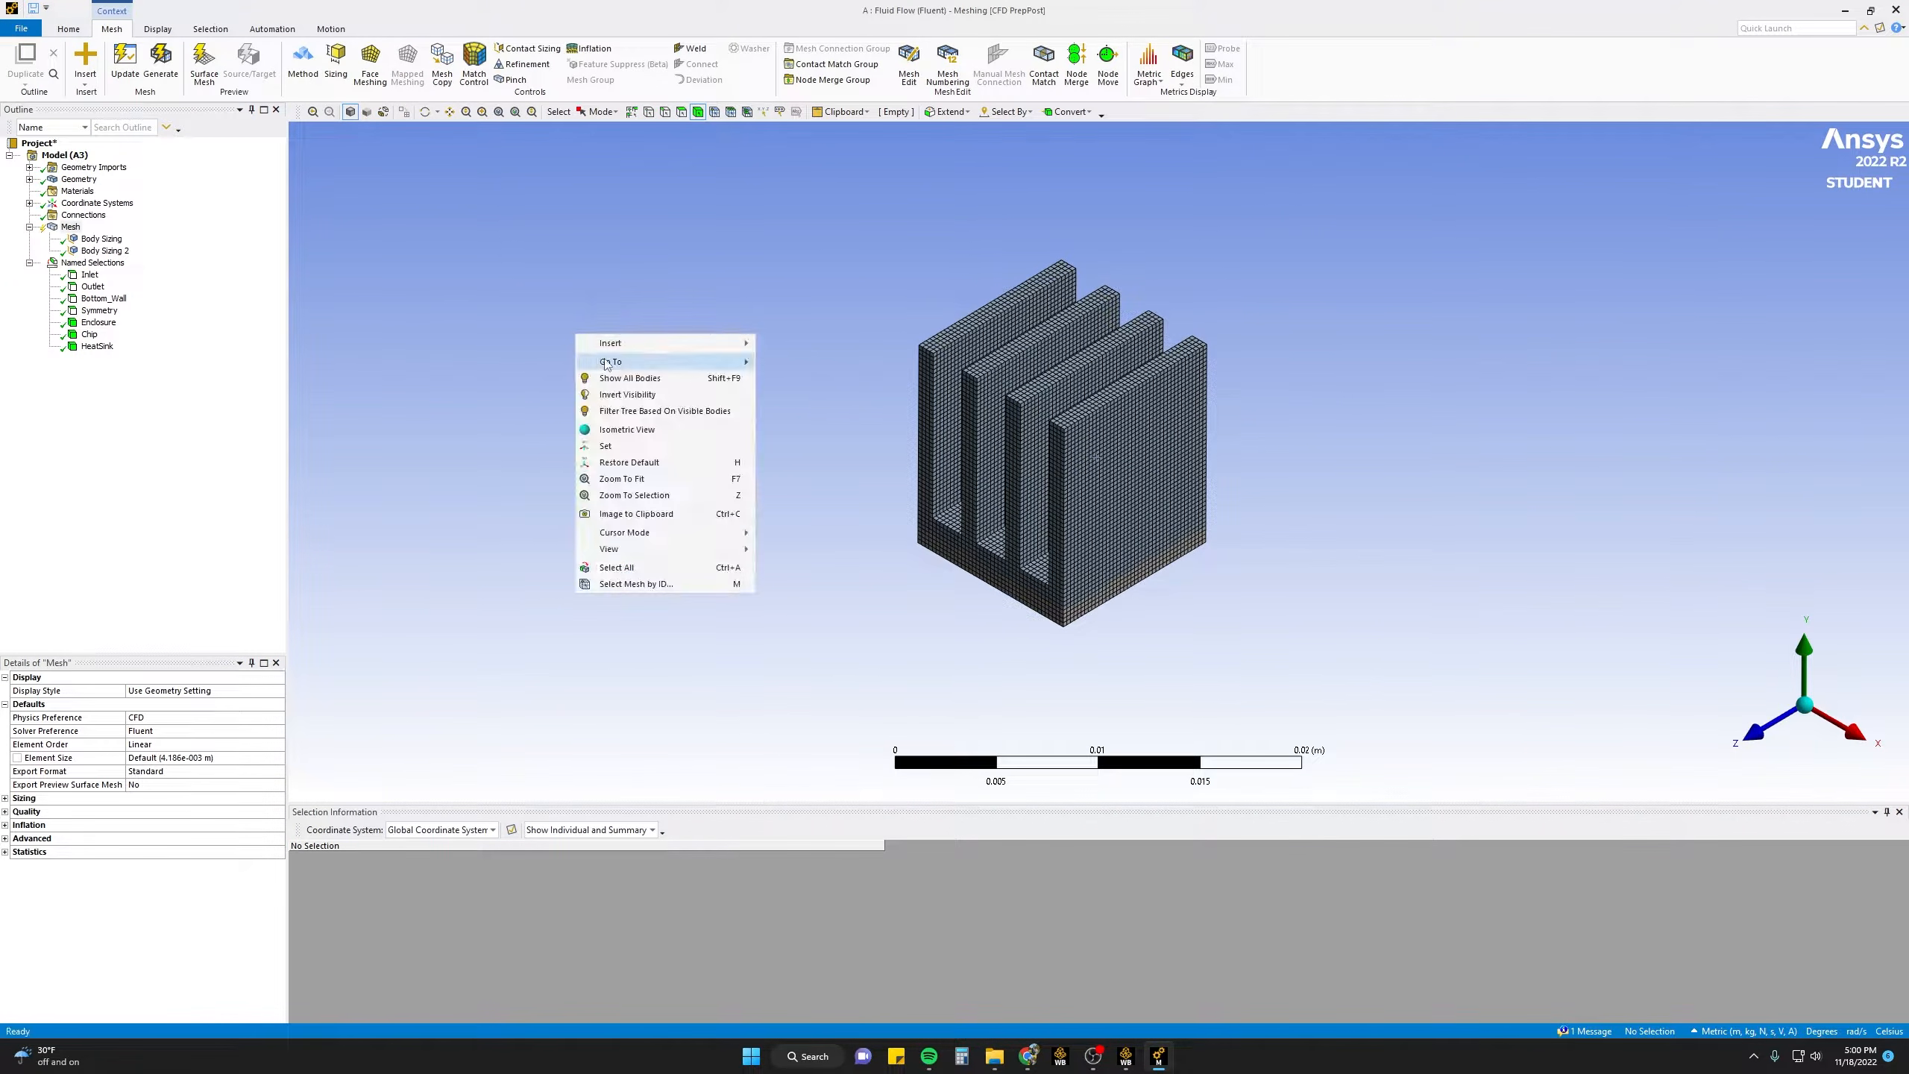
{"action": "left_click", "coordinate": [626, 378]}
{"action": "scroll", "coordinate": [909, 516], "scroll_direction": "down", "scroll_amount": 3}
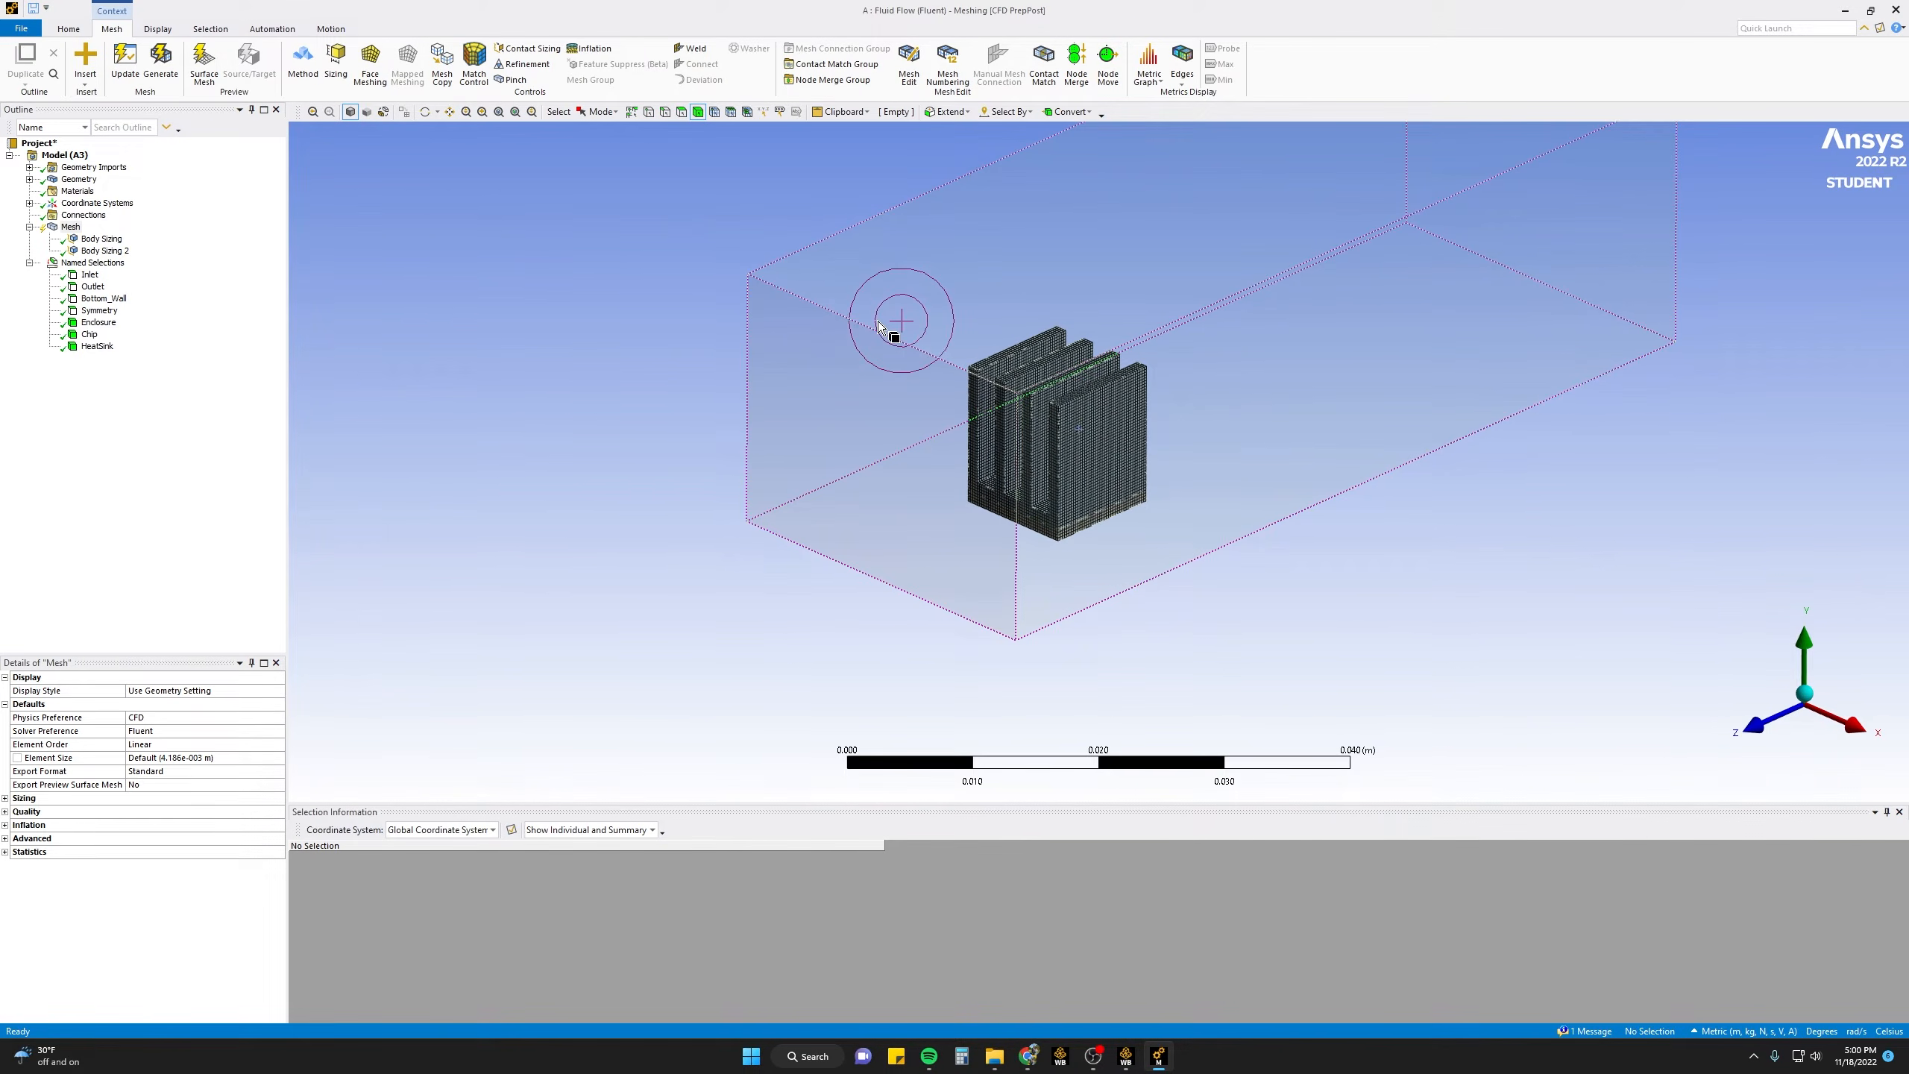
{"action": "left_click", "coordinate": [879, 323]}
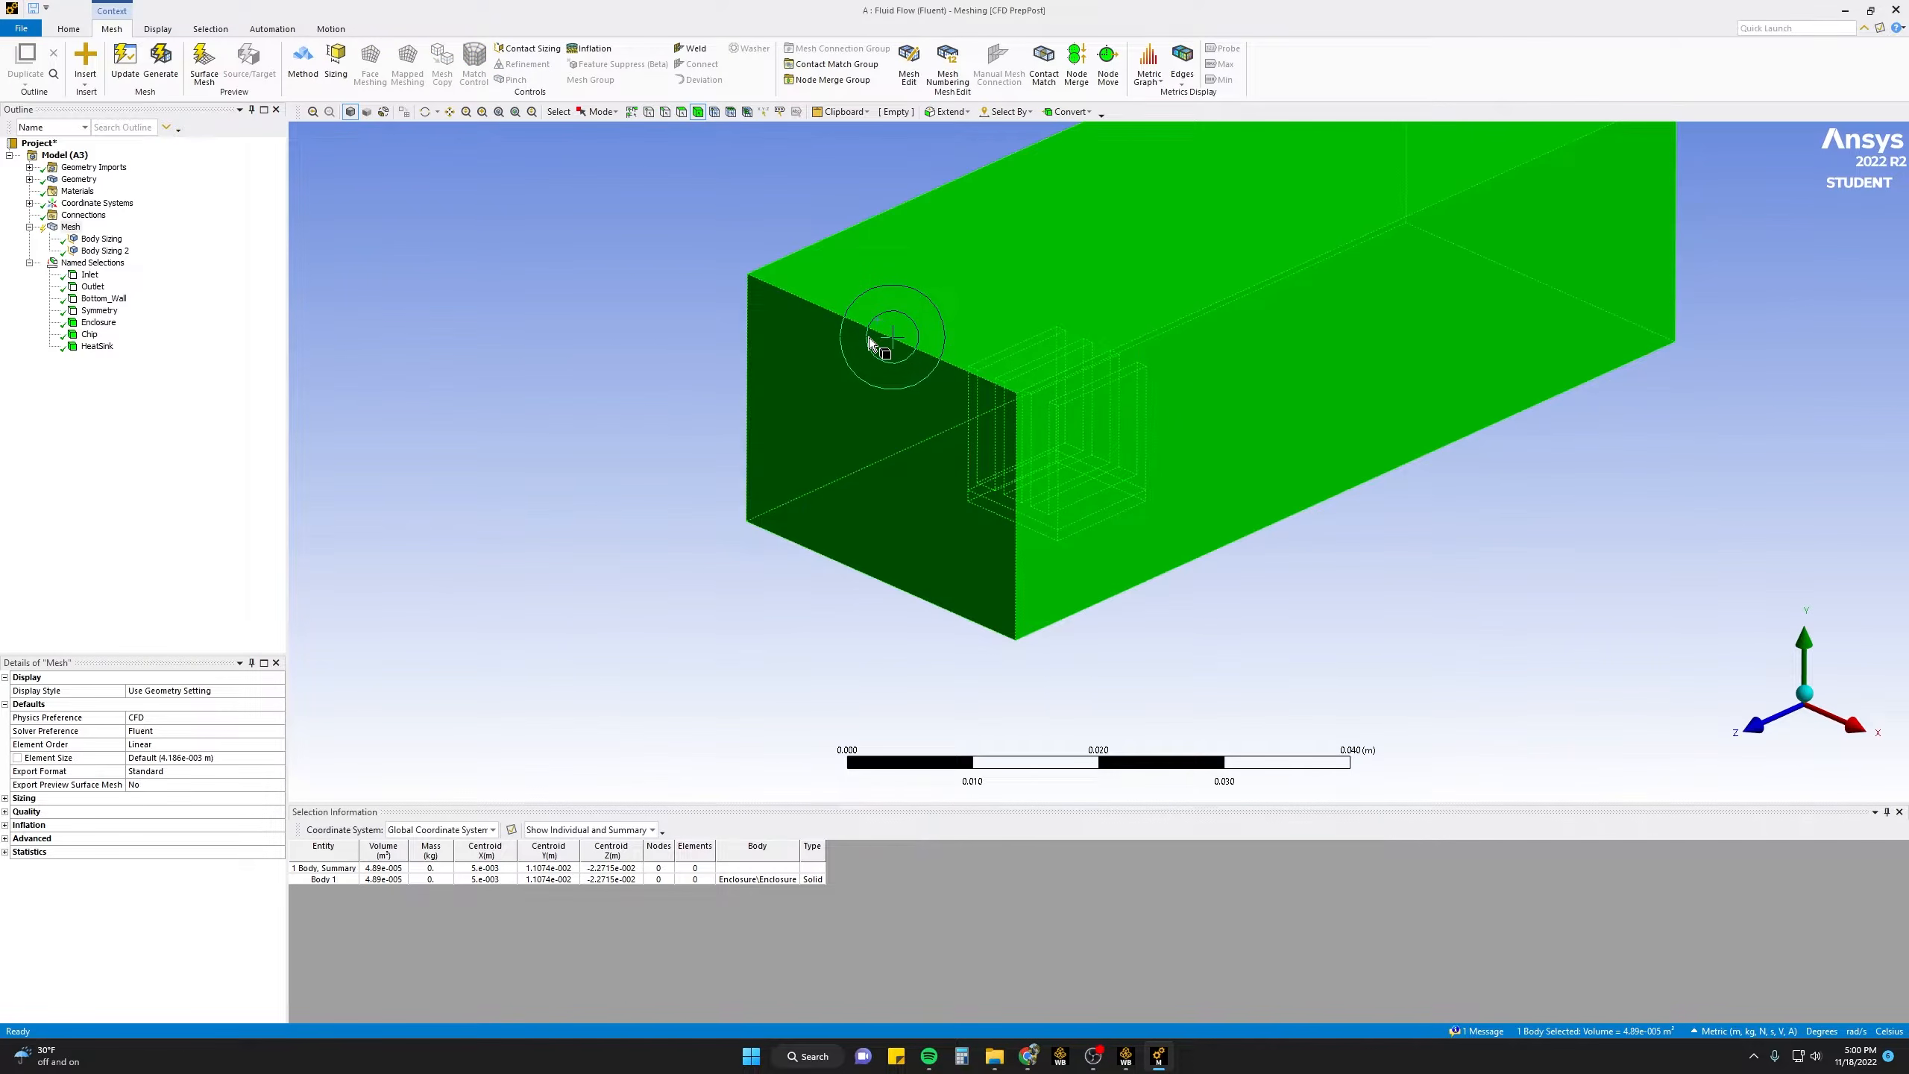
{"action": "right_click", "coordinate": [872, 340]}
{"action": "mouse_move", "coordinate": [894, 346]}
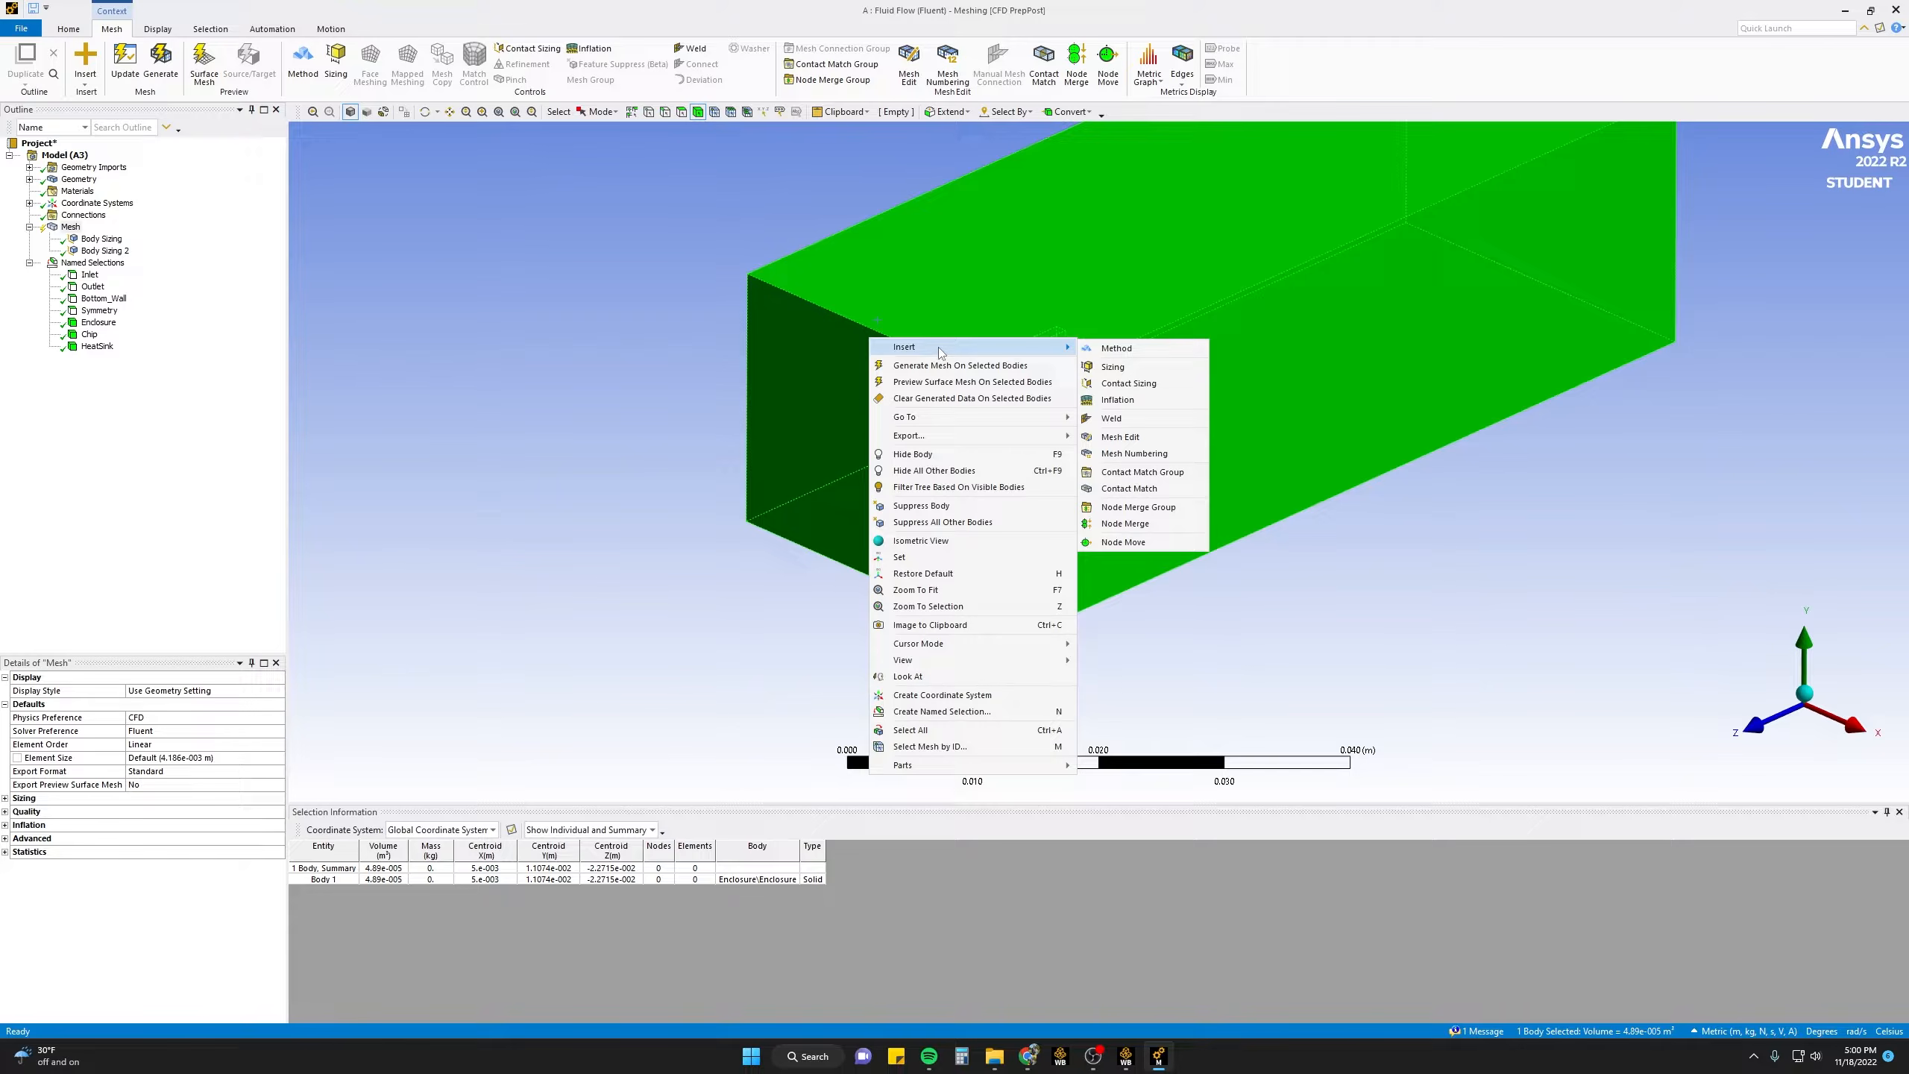
{"action": "left_click", "coordinate": [1111, 367]}
{"action": "left_click", "coordinate": [109, 756]}
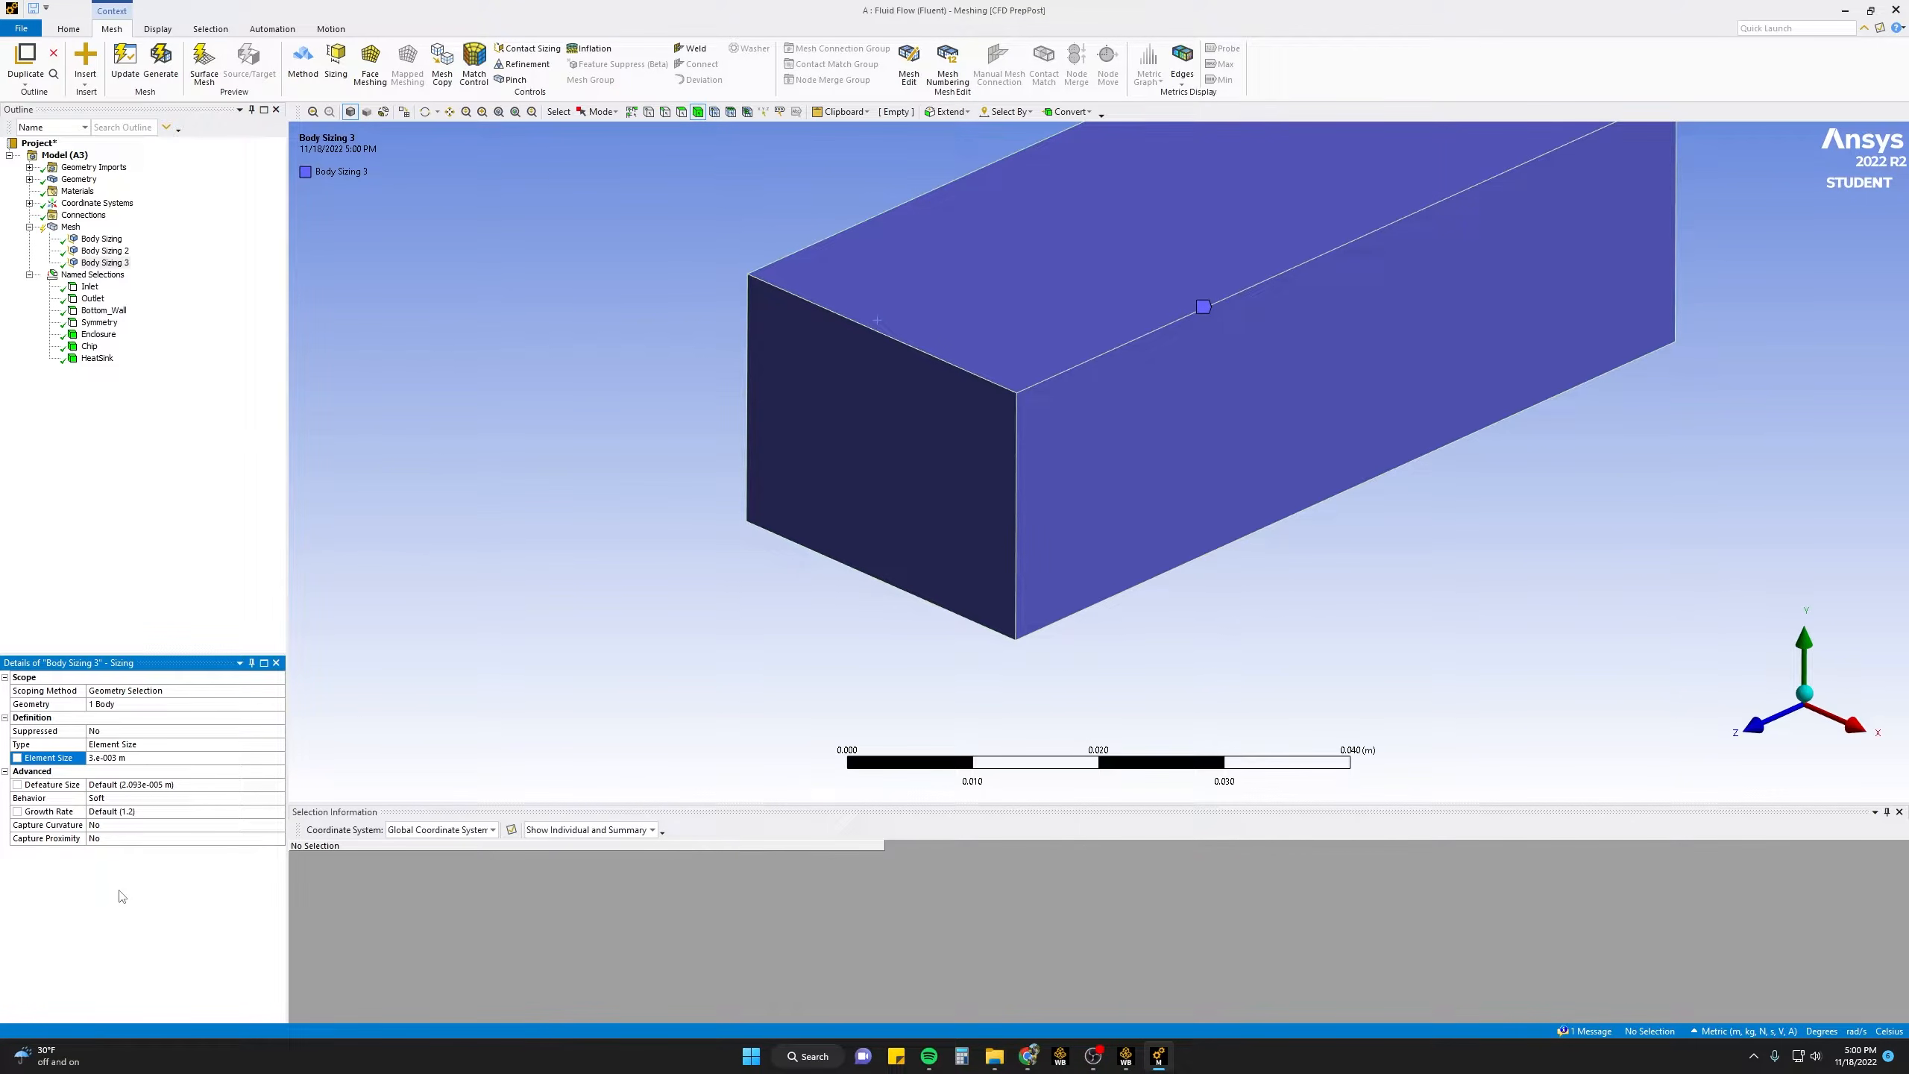
- Set Capture Proximity to Yes in the enclosure's body sizing
{"action": "left_click", "coordinate": [117, 839]}
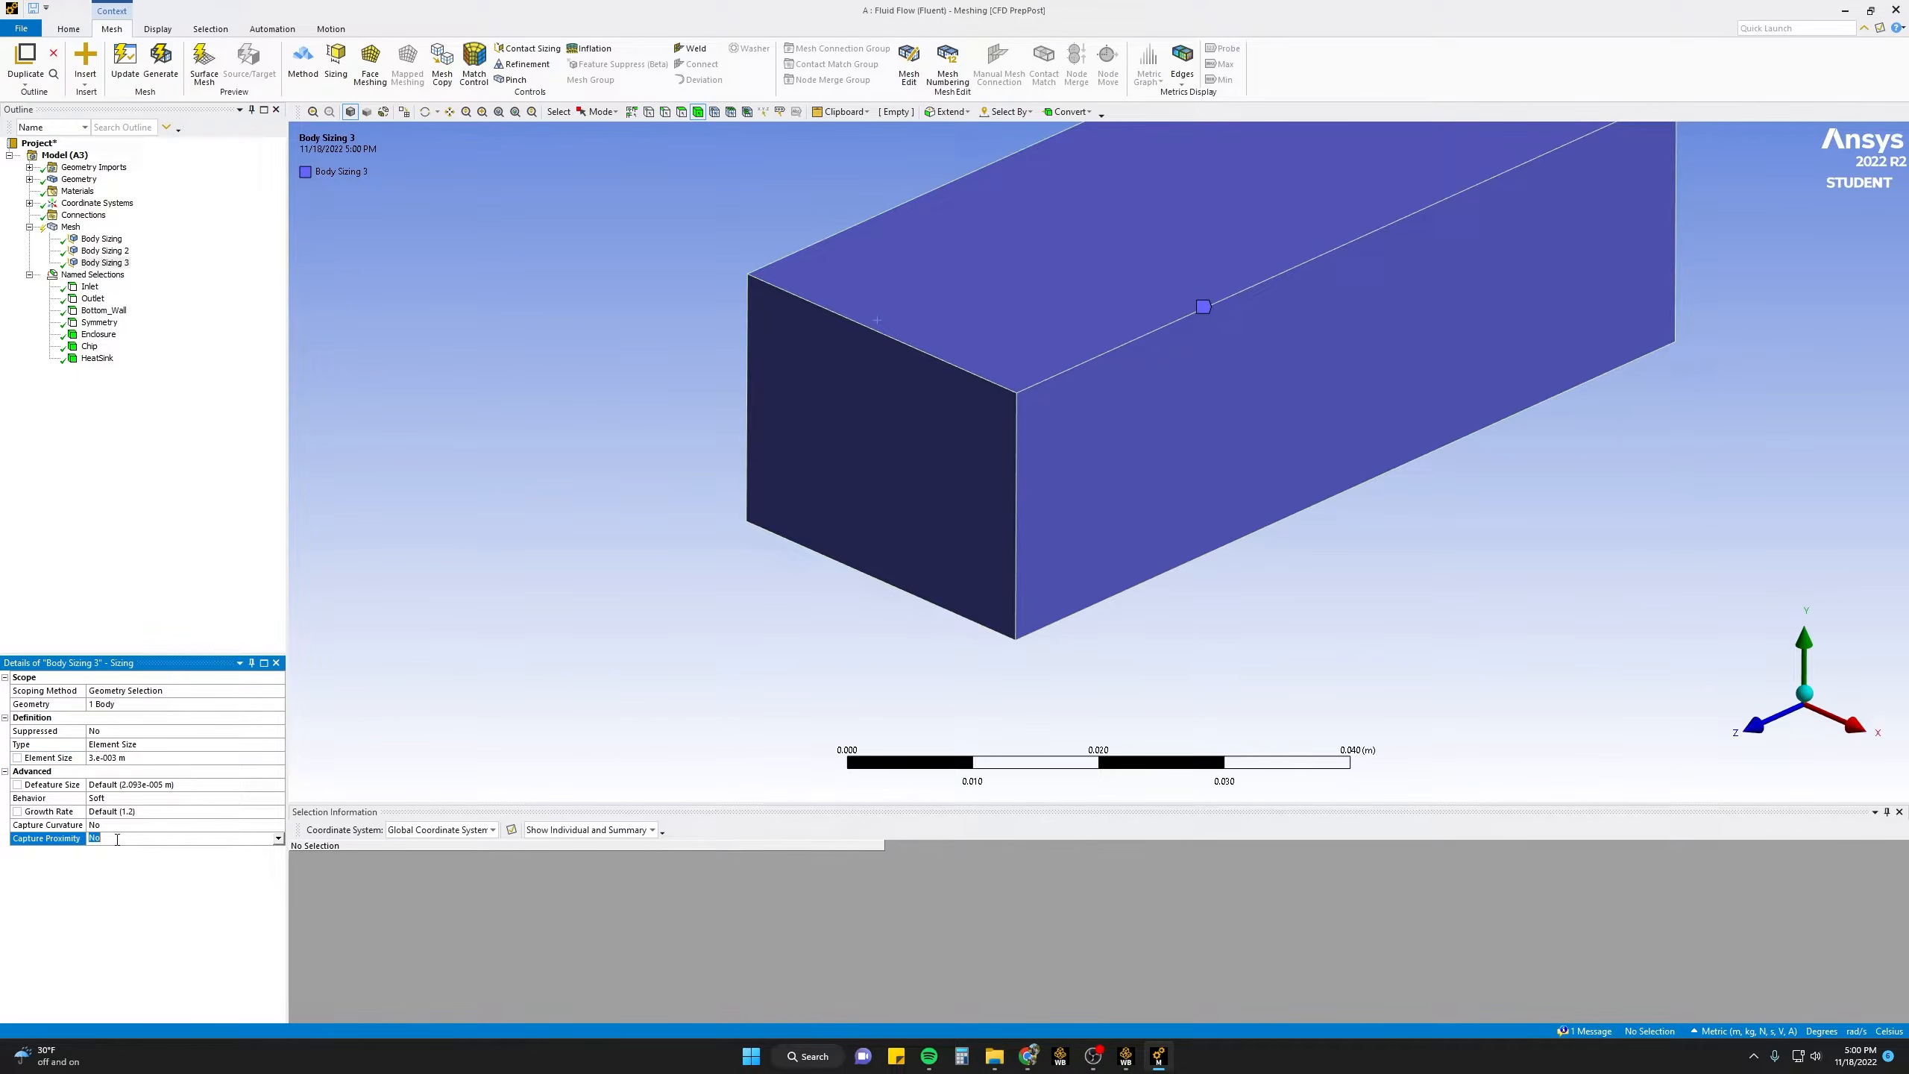
{"action": "left_click", "coordinate": [278, 838]}
{"action": "left_click", "coordinate": [151, 852]}
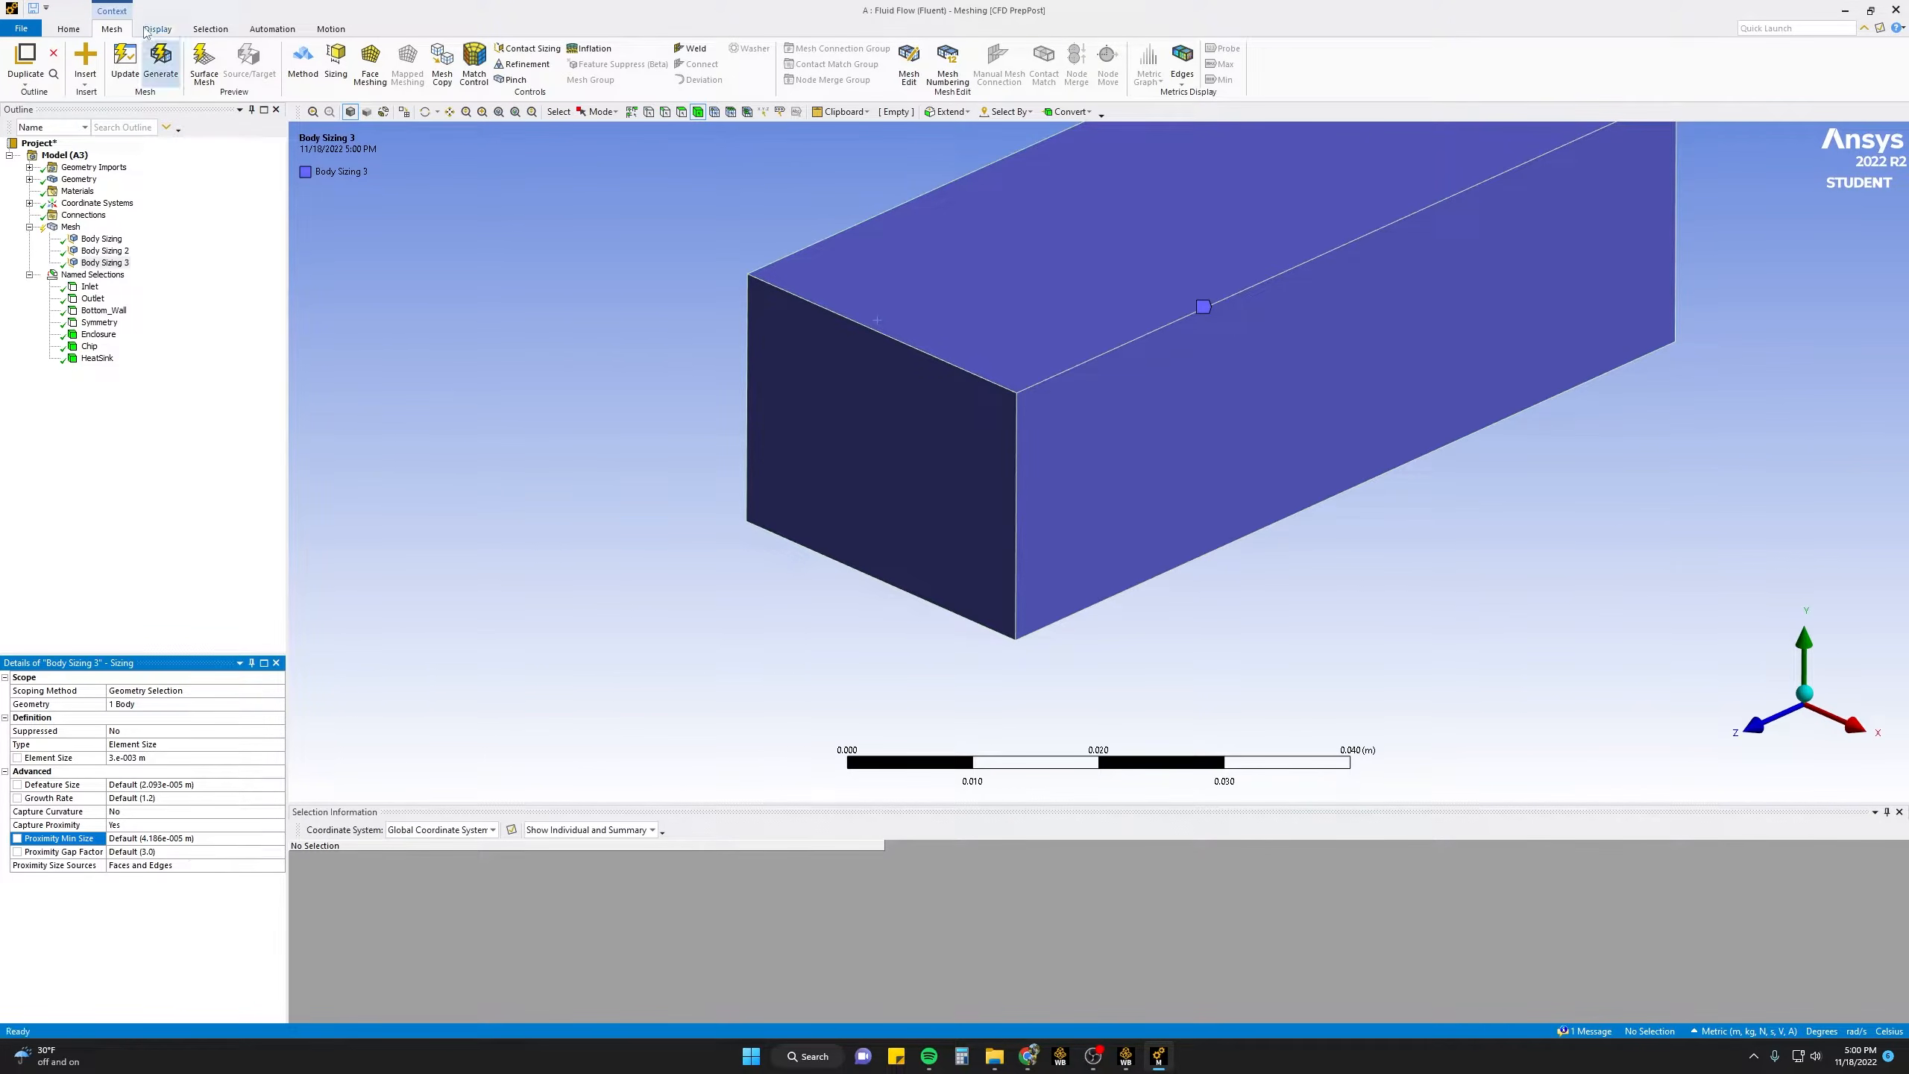
- Generate the mesh on the air enclosure body only
{"action": "left_click", "coordinate": [864, 375]}
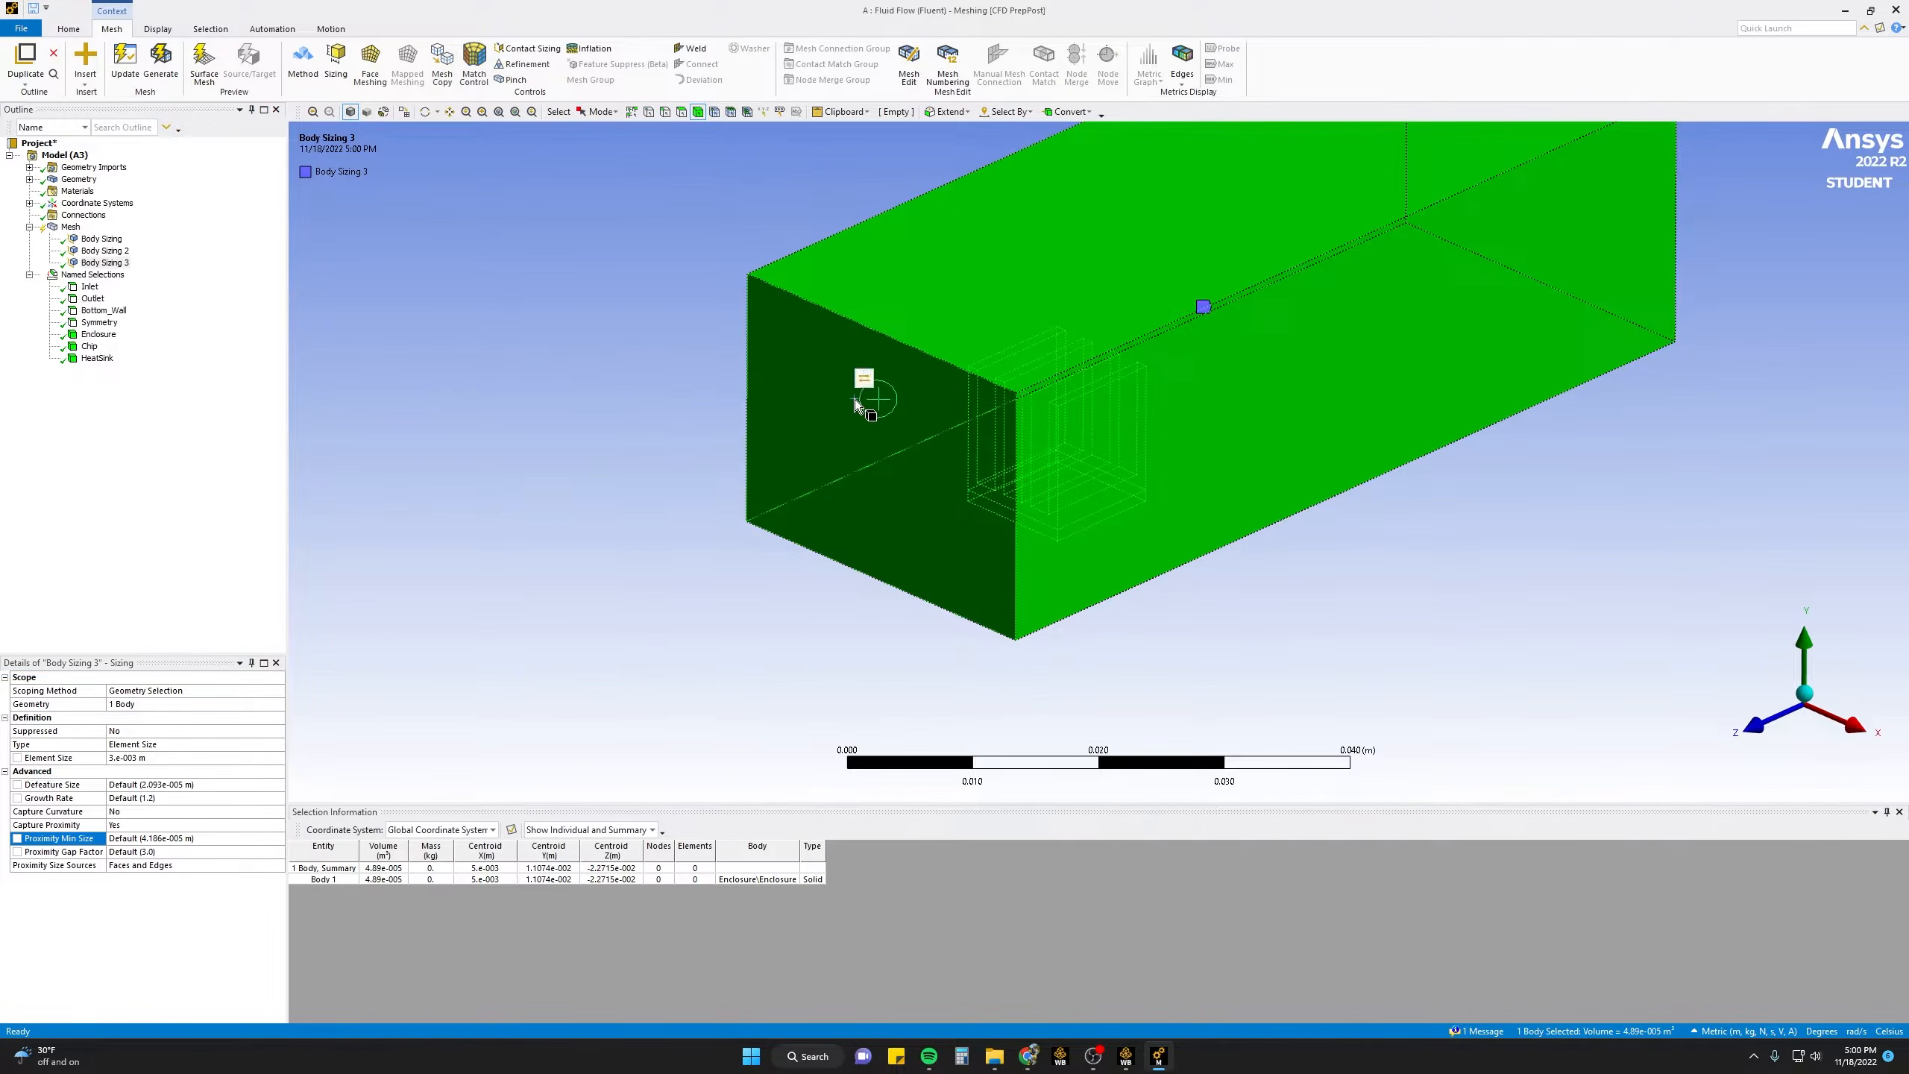
{"action": "right_click", "coordinate": [855, 399]}
{"action": "left_click", "coordinate": [918, 427]}
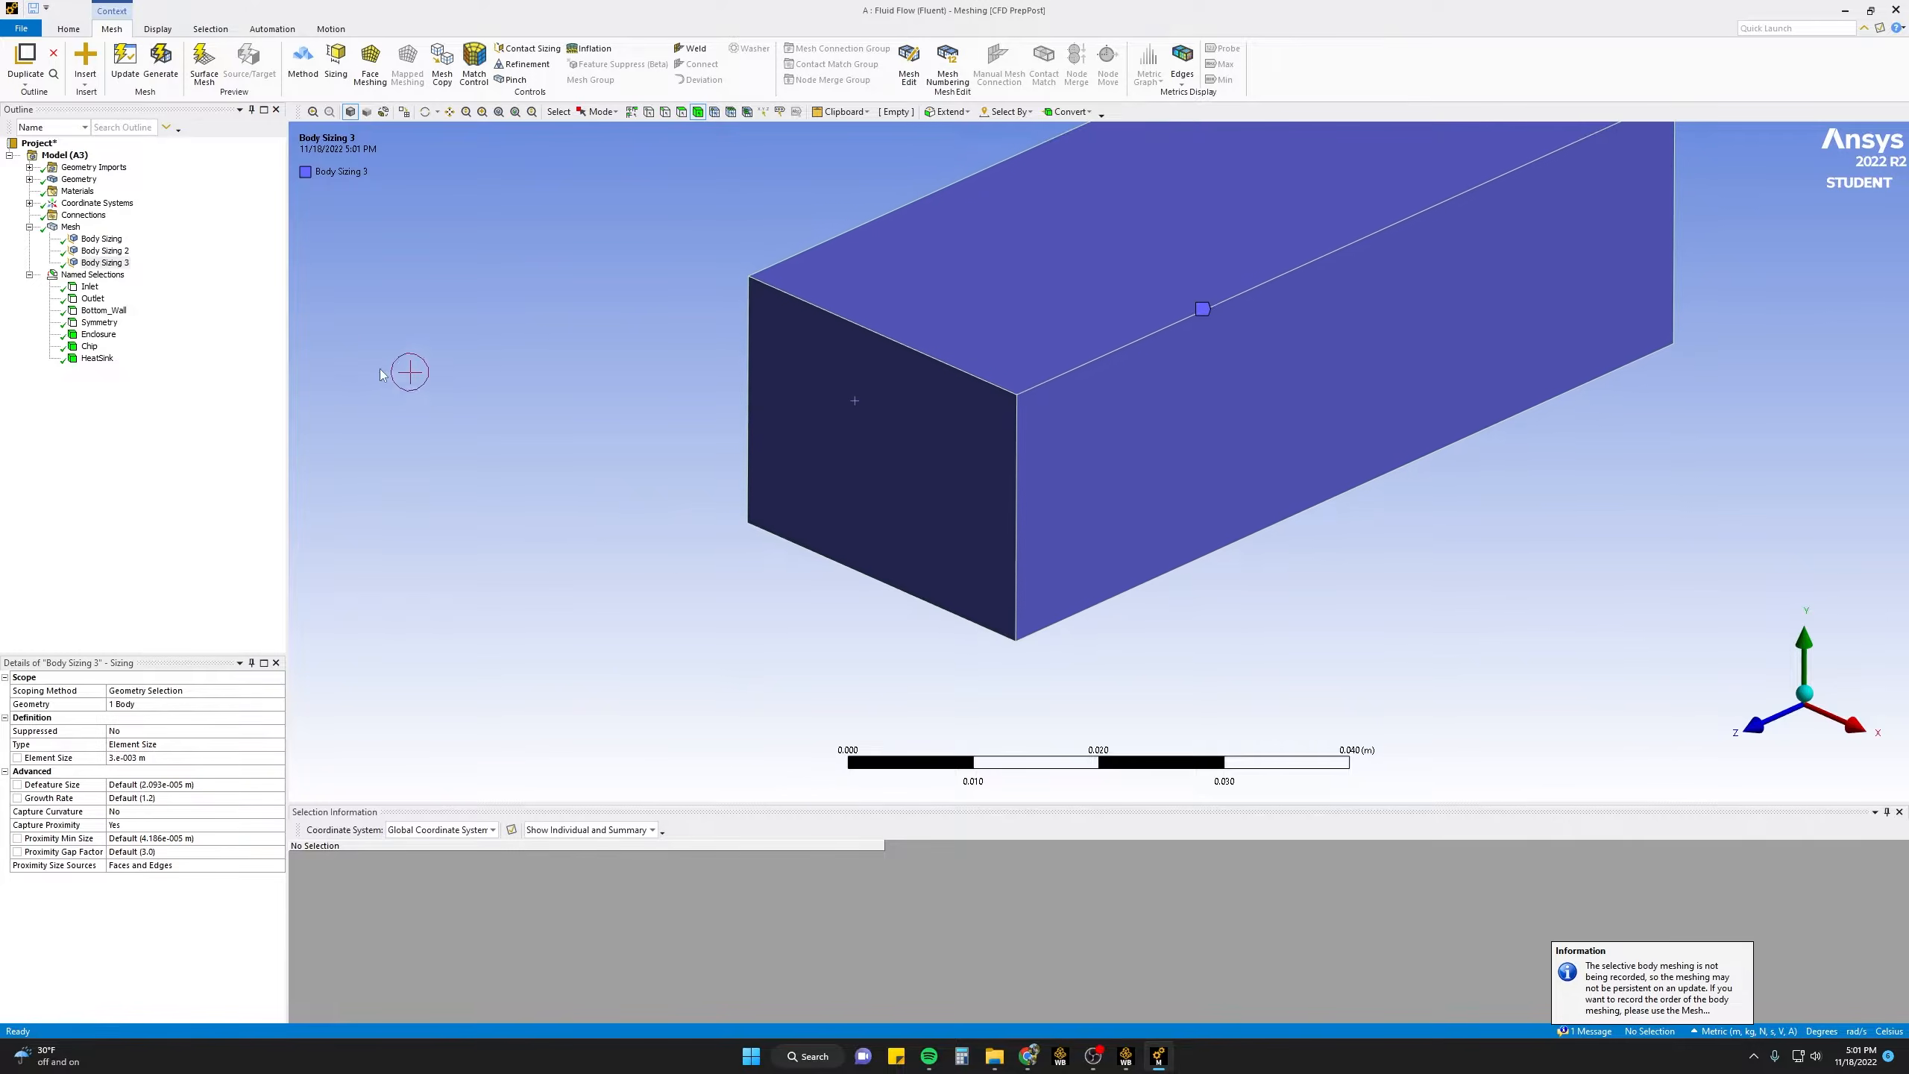
- Inspect the enclosure mesh around the chip's base and on the outer faces, and expand the mesh statistics
{"action": "middle_click_drag", "start_coordinate": [770, 467], "coordinate": [1054, 329]}
{"action": "scroll", "coordinate": [1018, 466], "scroll_direction": "up", "scroll_amount": 4}
{"action": "scroll", "coordinate": [1019, 466], "scroll_direction": "up", "scroll_amount": 3}
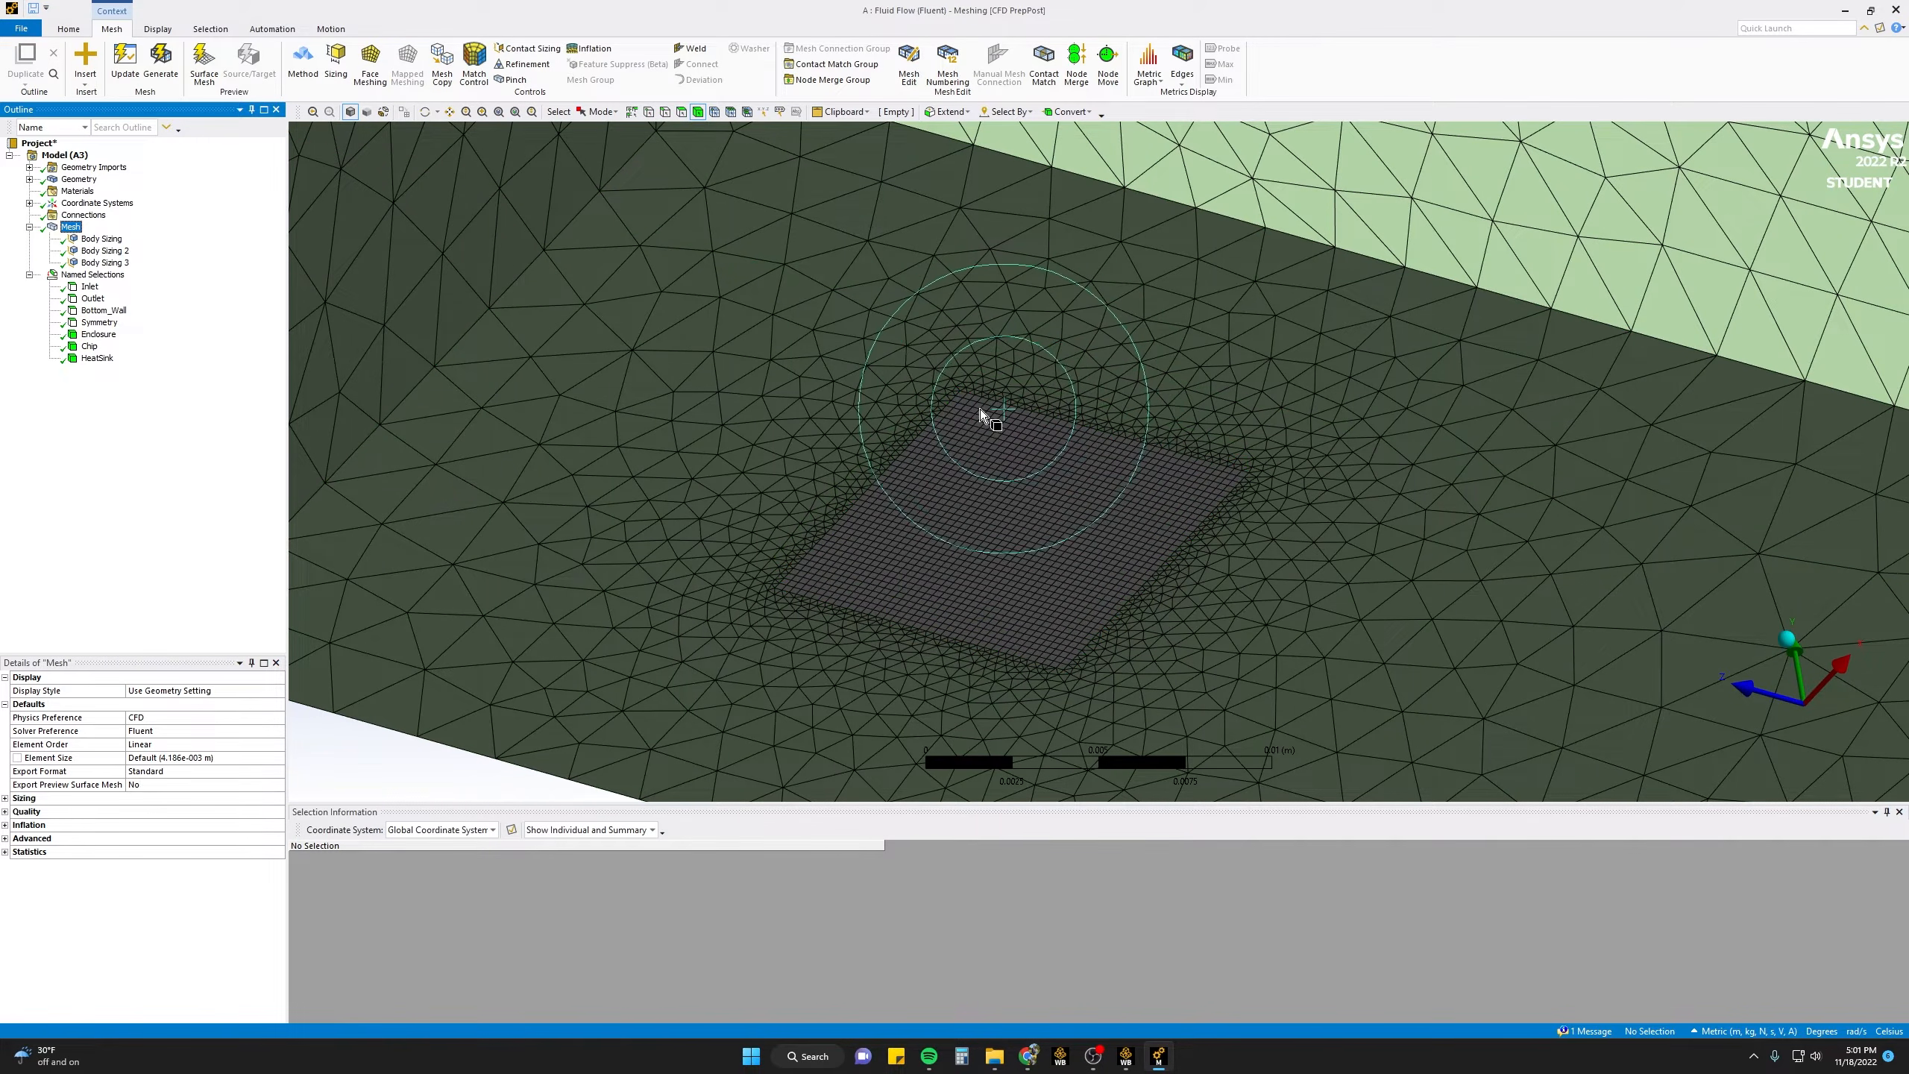
{"action": "middle_click_drag", "start_coordinate": [982, 472], "coordinate": [1108, 580]}
{"action": "scroll", "coordinate": [1017, 531], "scroll_direction": "down", "scroll_amount": 4}
{"action": "scroll", "coordinate": [1109, 581], "scroll_direction": "down", "scroll_amount": 1}
{"action": "scroll", "coordinate": [1148, 546], "scroll_direction": "down", "scroll_amount": 3}
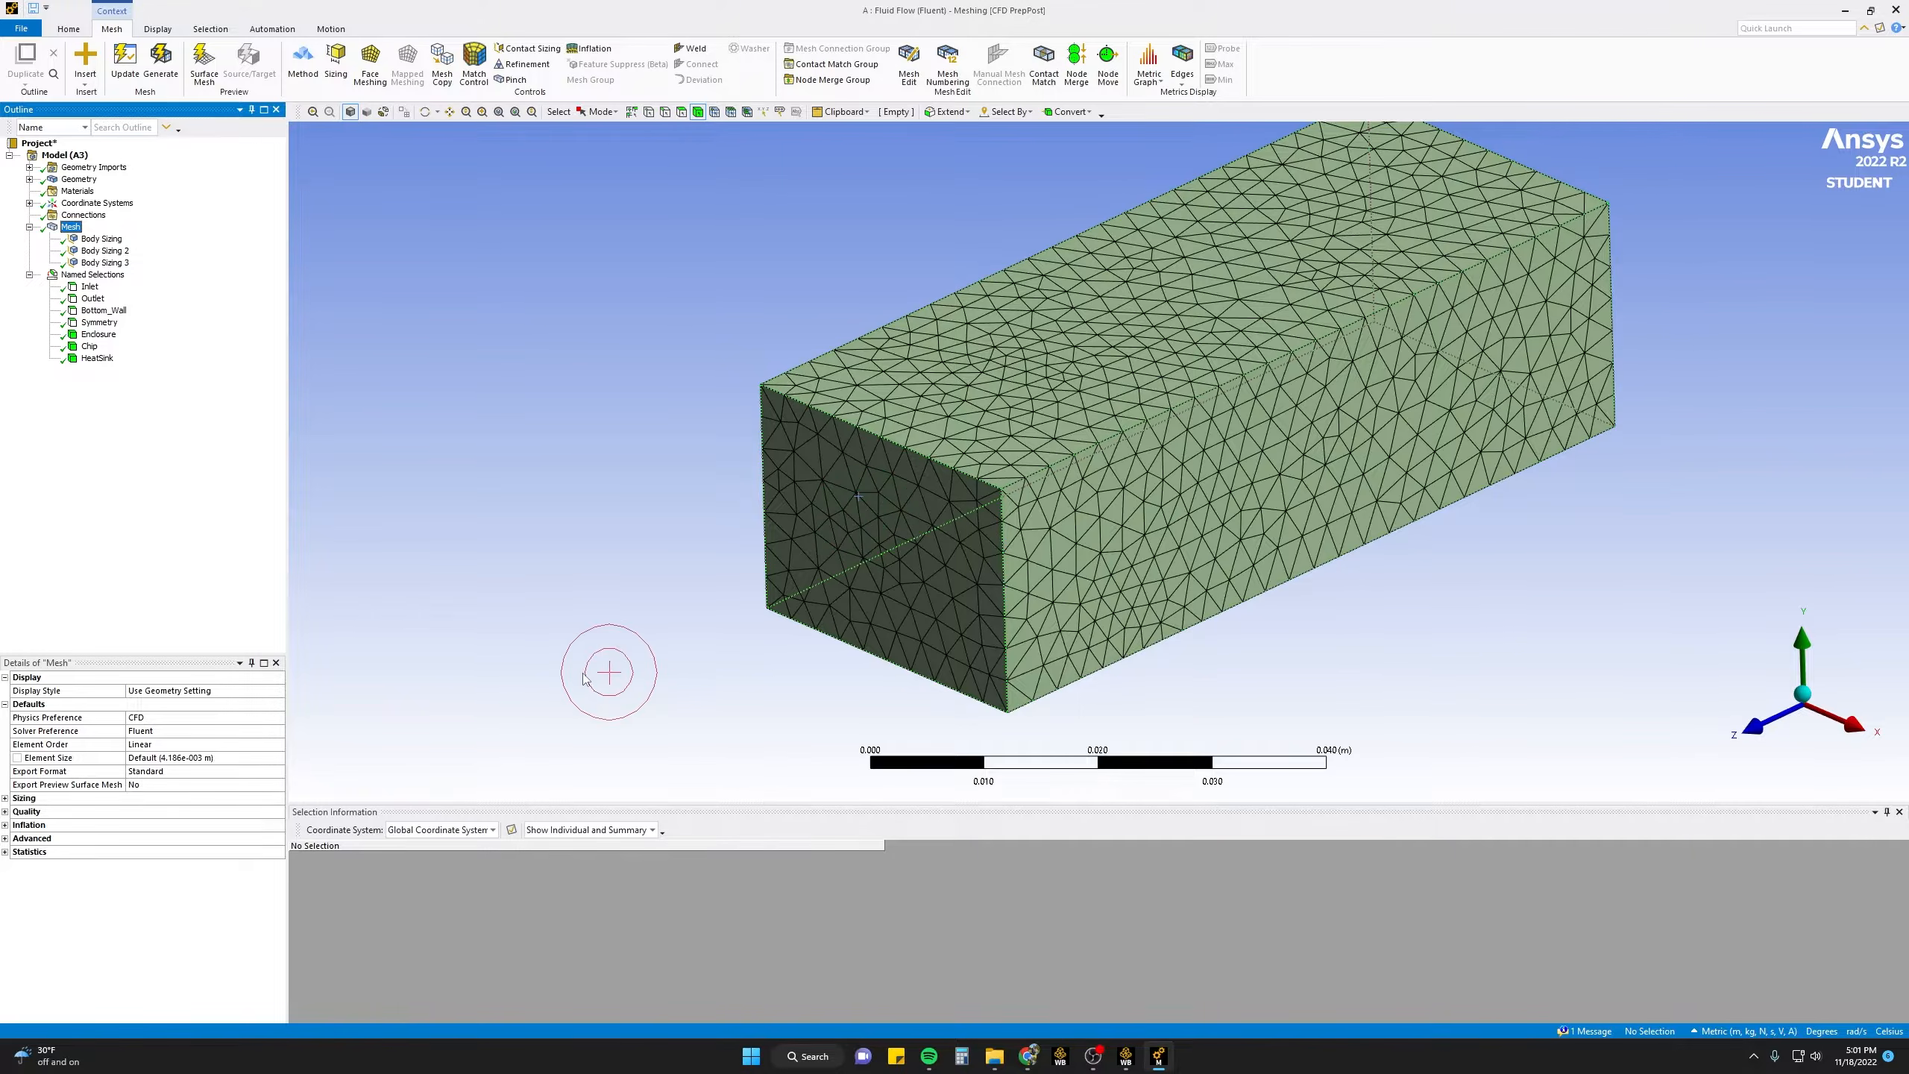
{"action": "scroll", "coordinate": [604, 481], "scroll_direction": "down", "scroll_amount": 1}
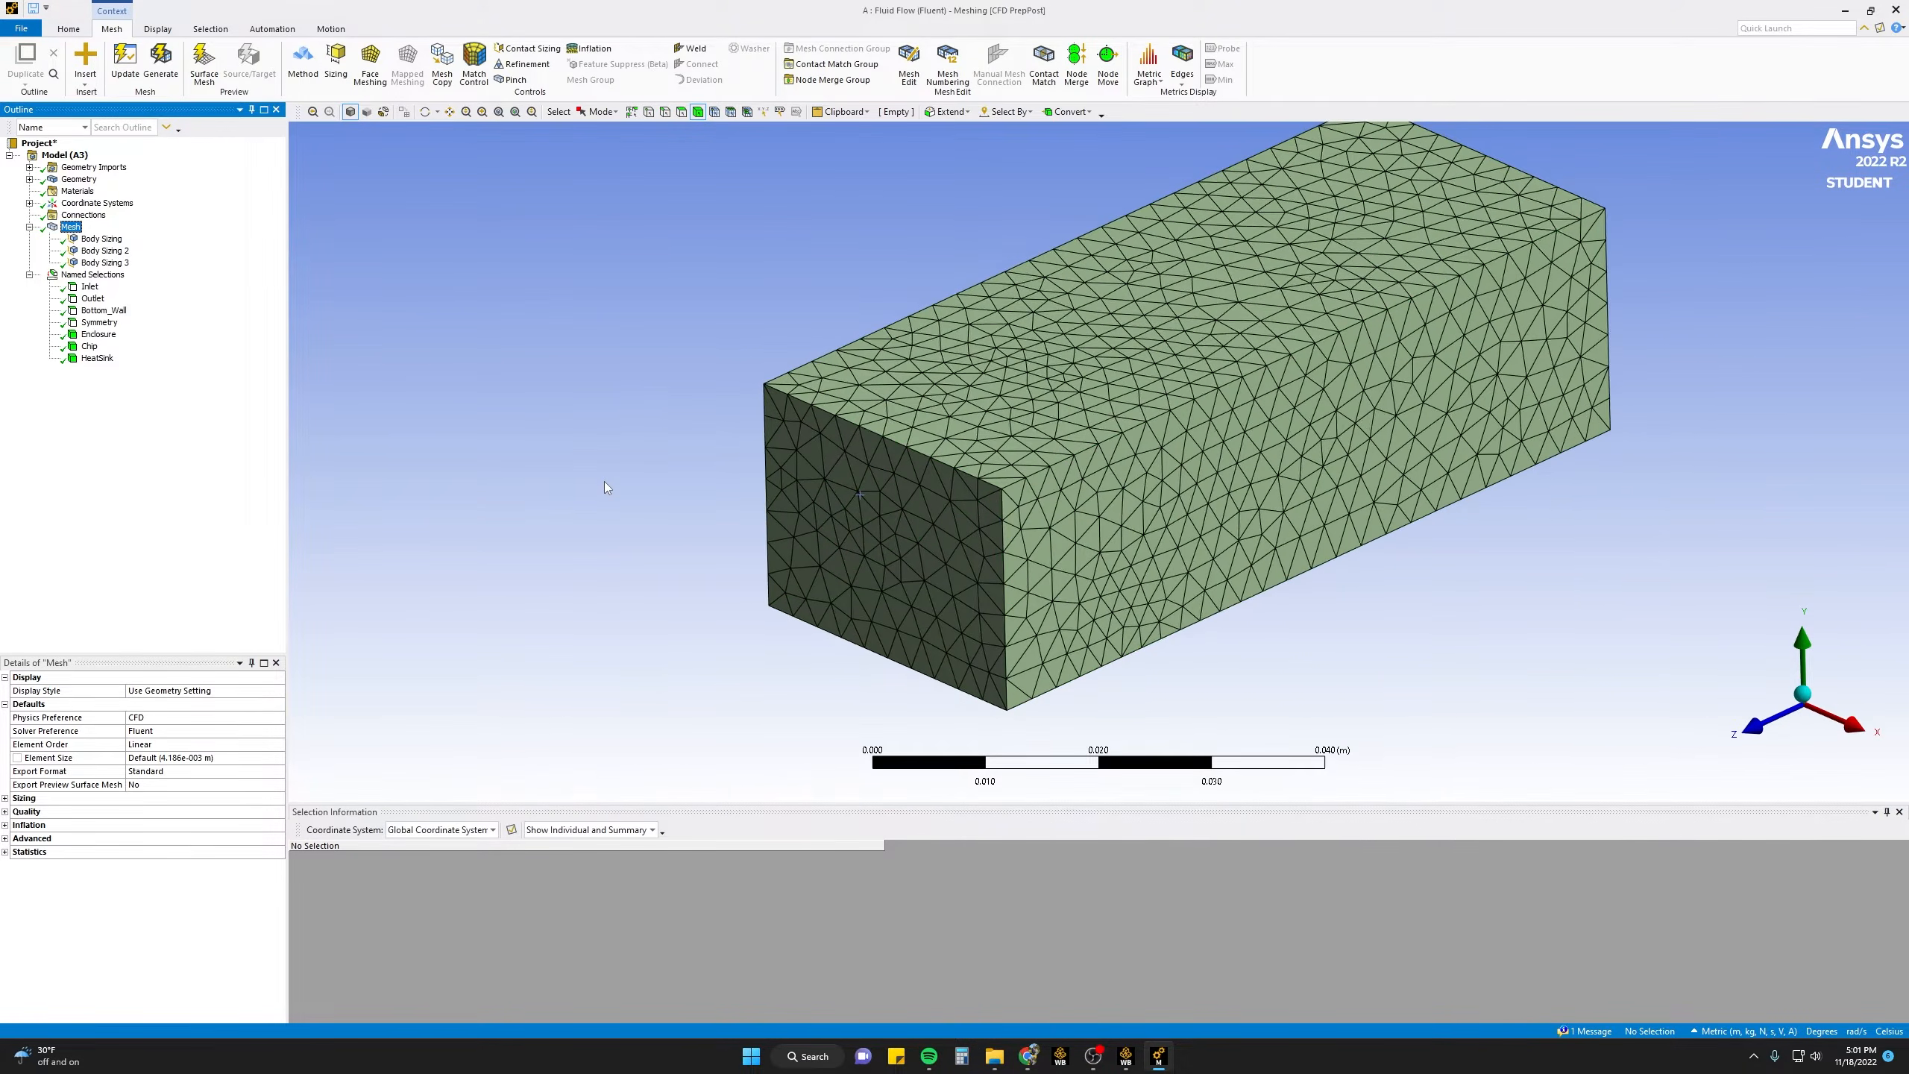
{"action": "middle_click_drag", "start_coordinate": [604, 481], "coordinate": [595, 482], "text": "ctrl"}
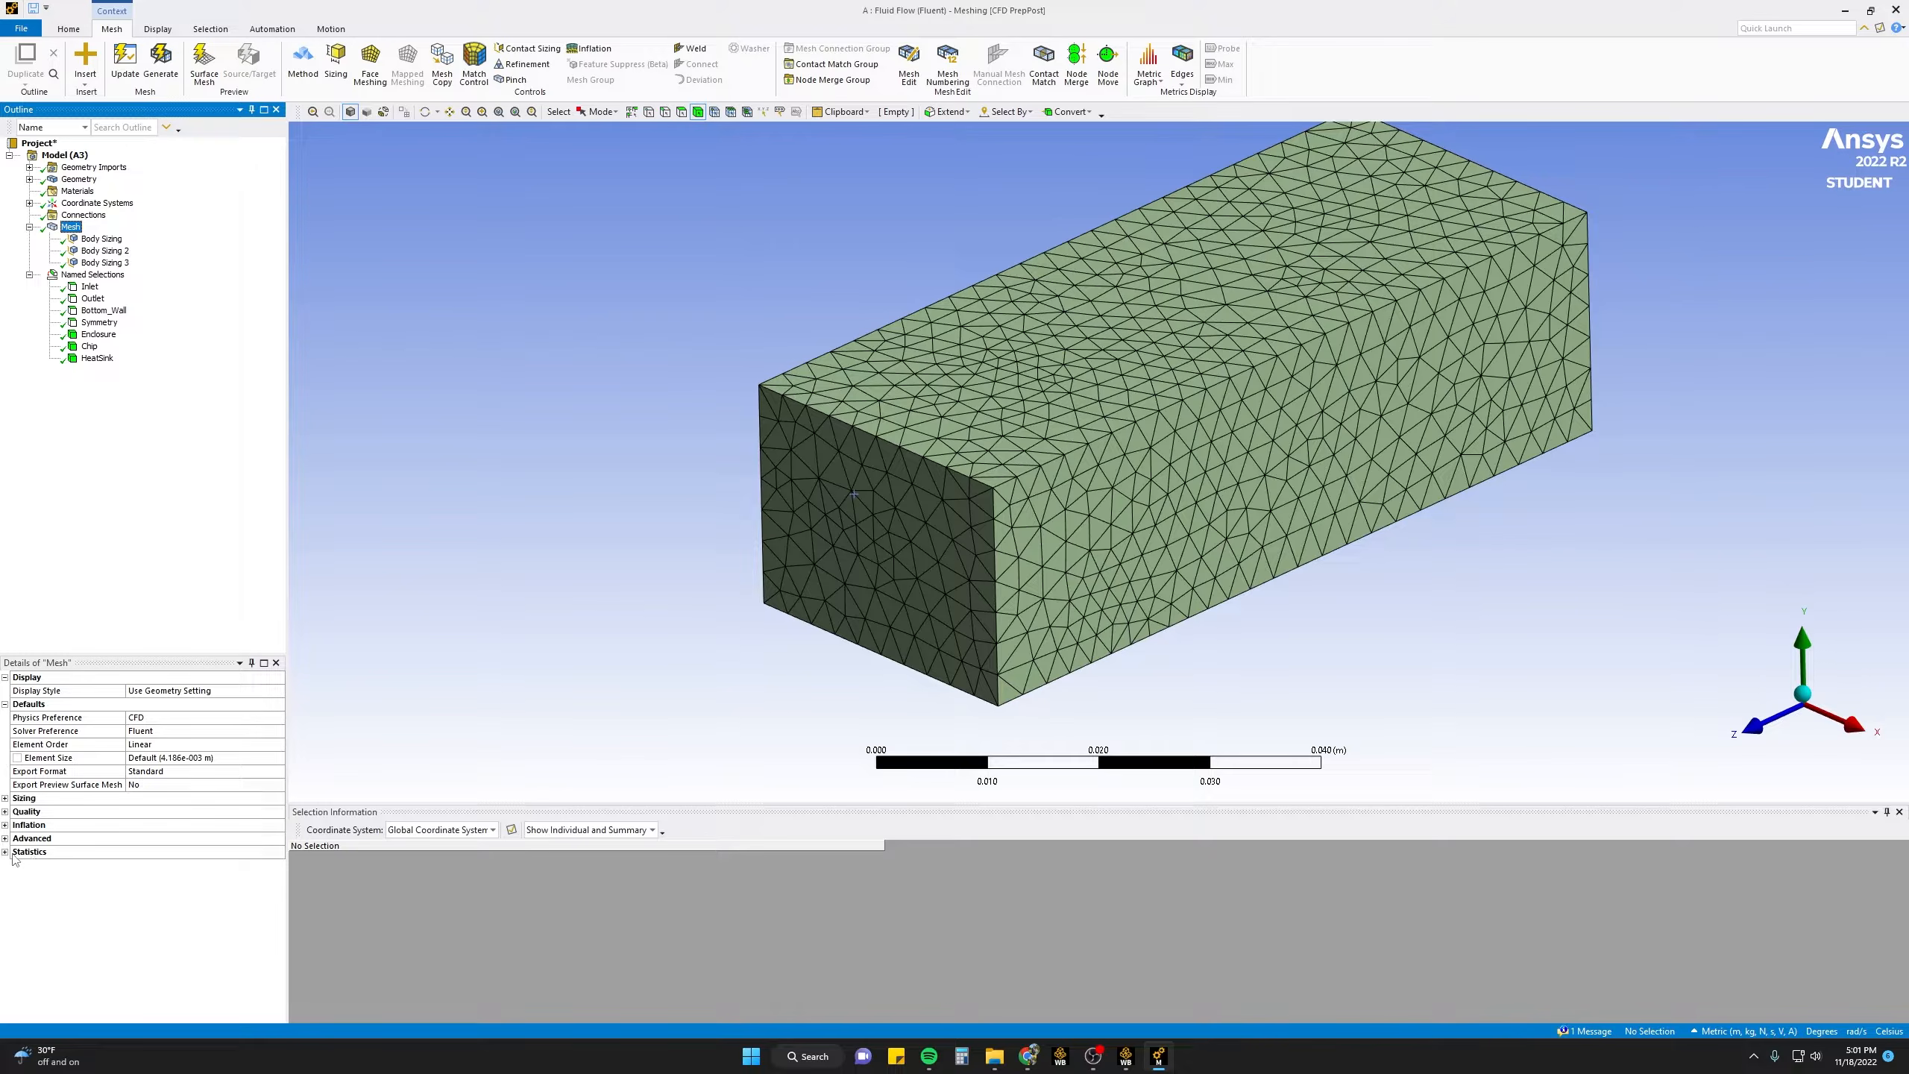
{"action": "left_click", "coordinate": [6, 853]}
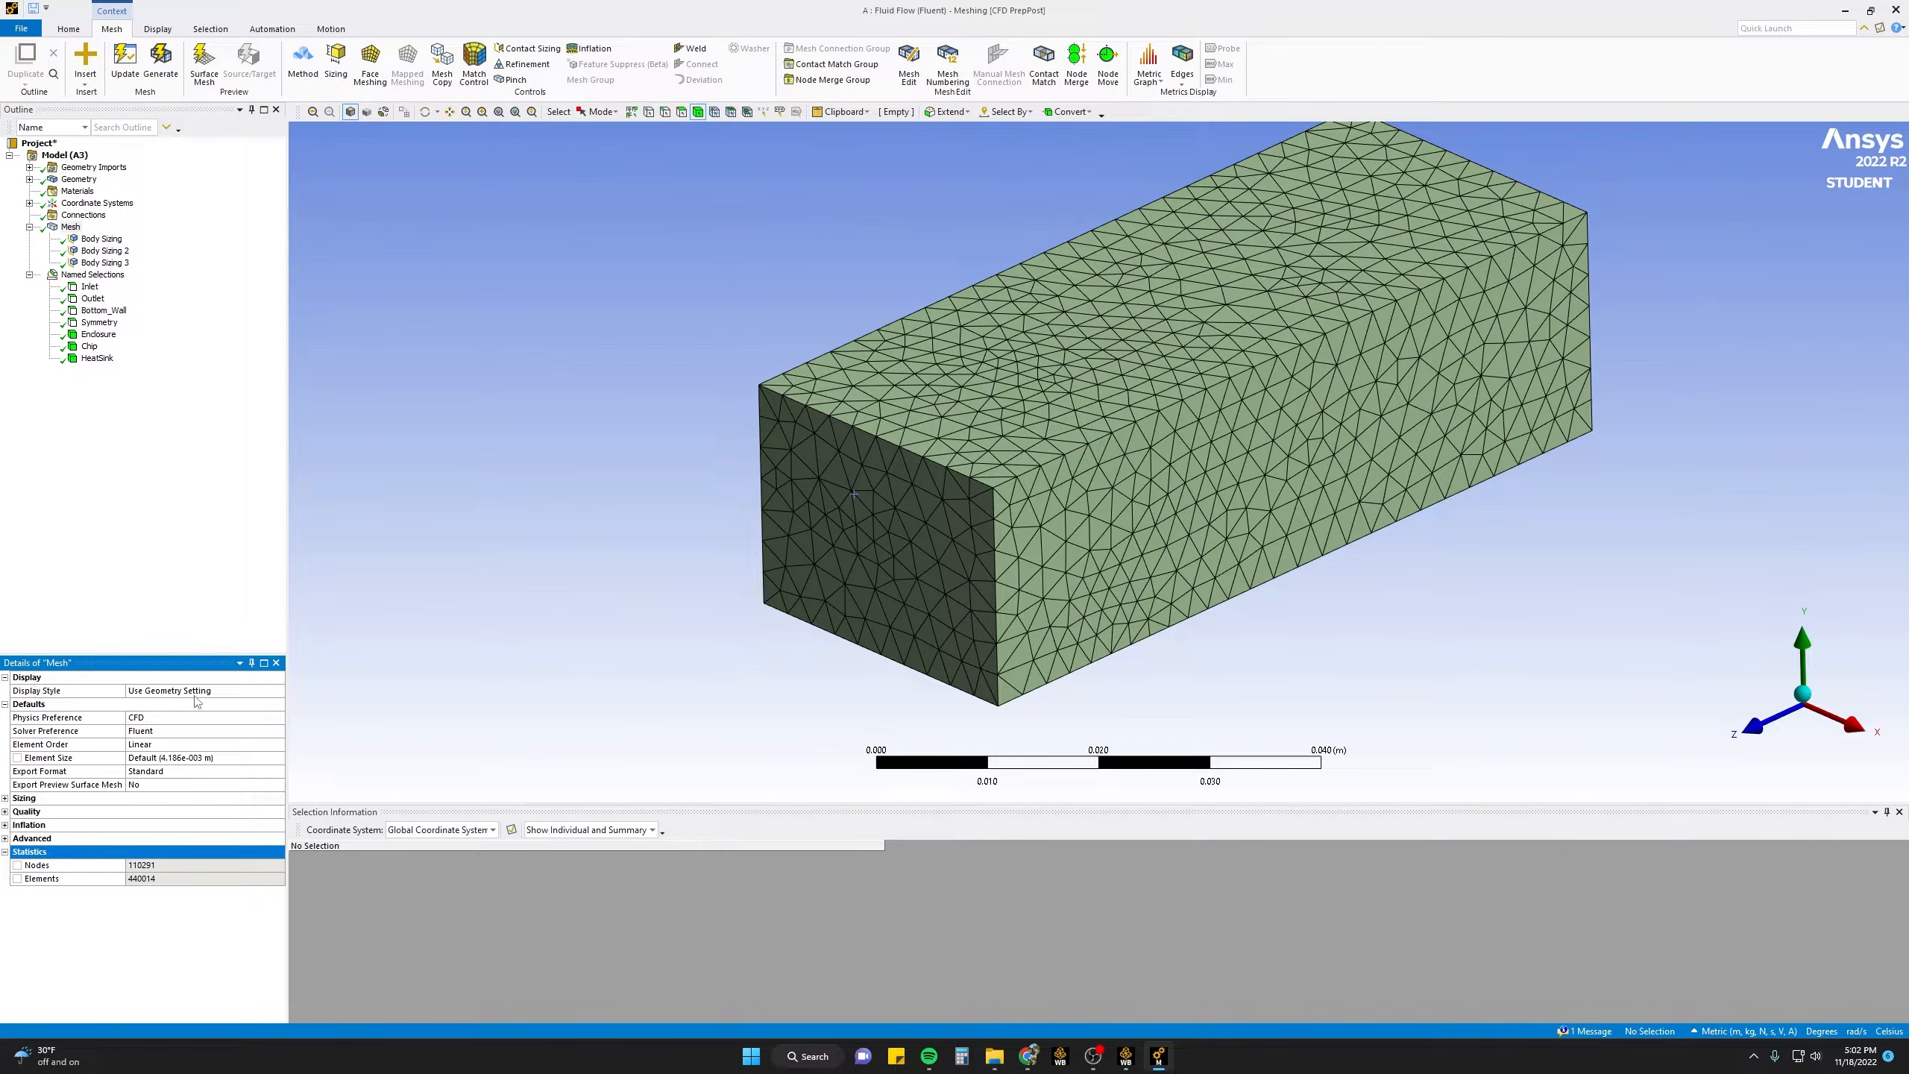
- Display the mesh coloured by Skewness and examine the enclosure's outer faces
{"action": "left_click", "coordinate": [225, 691]}
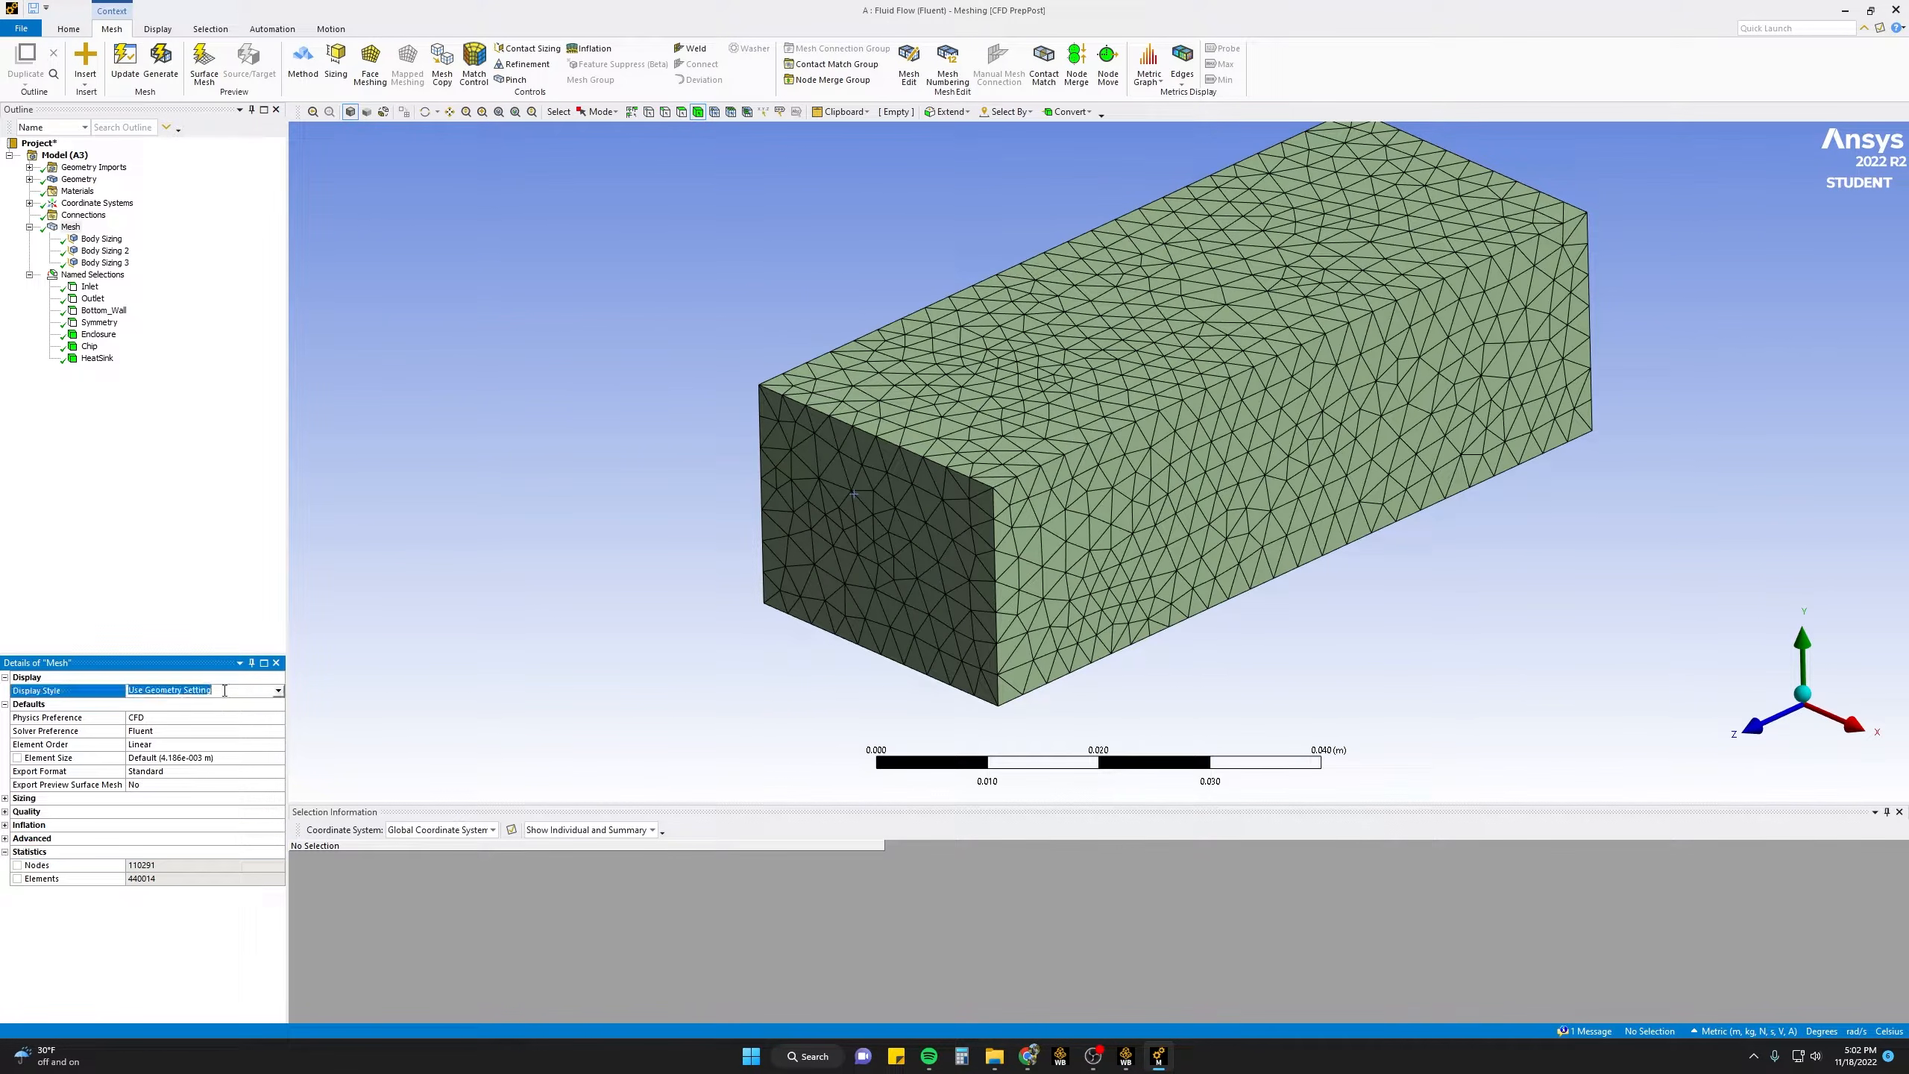
{"action": "left_click", "coordinate": [279, 691]}
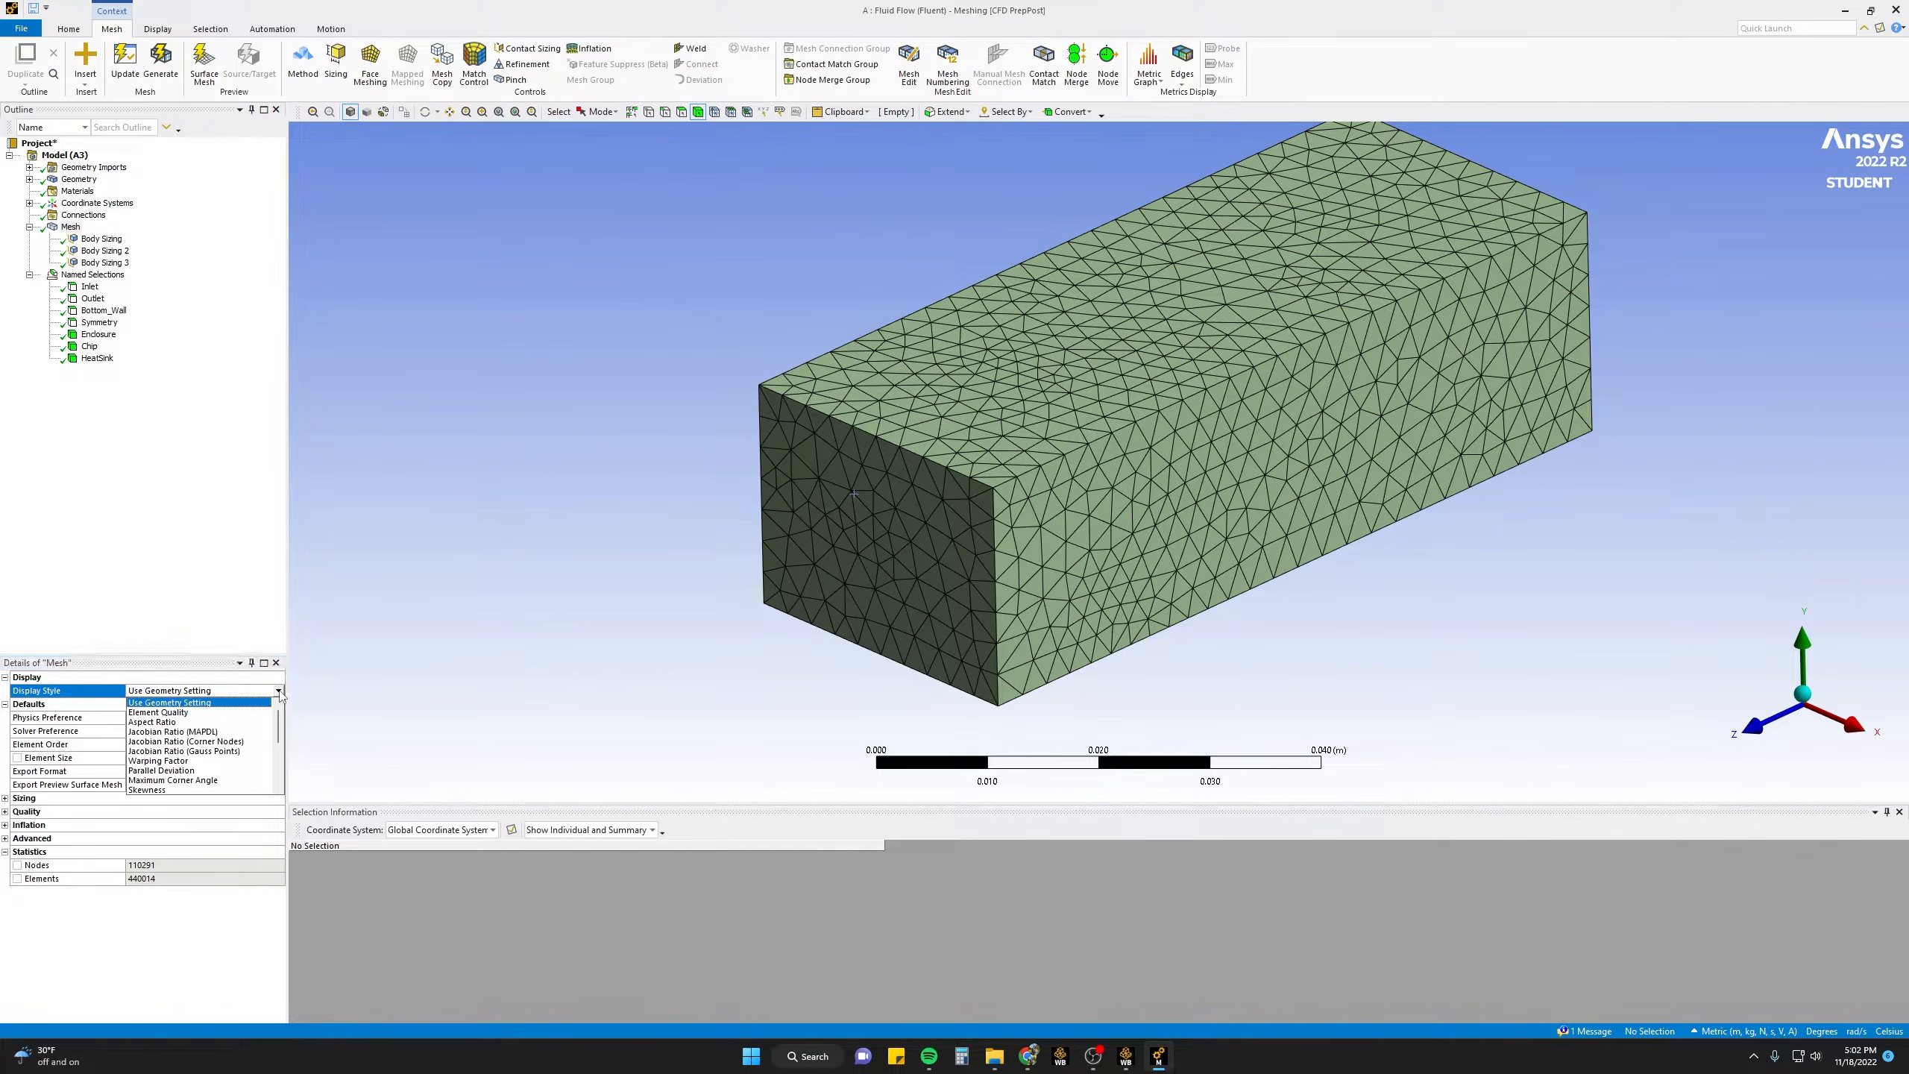
{"action": "left_click_drag", "start_coordinate": [280, 724], "coordinate": [280, 747]}
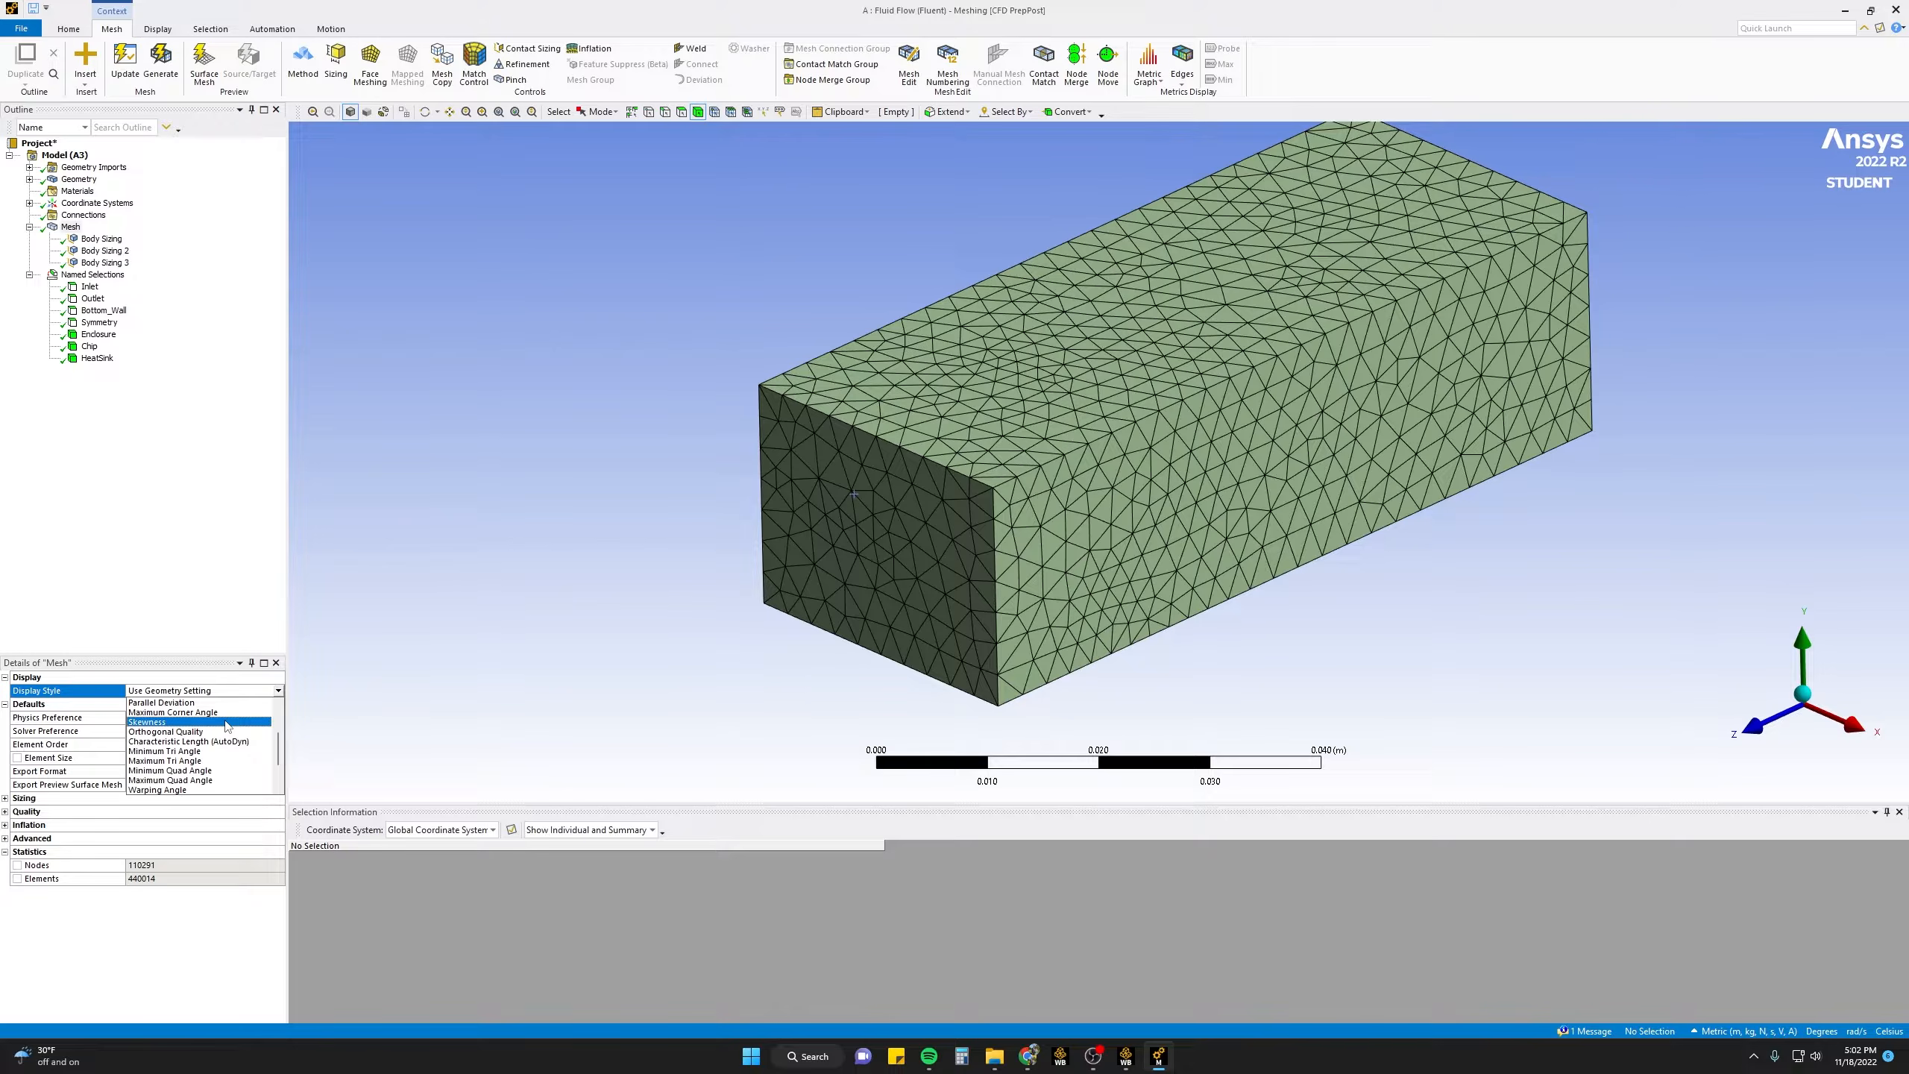
{"action": "left_click", "coordinate": [195, 722]}
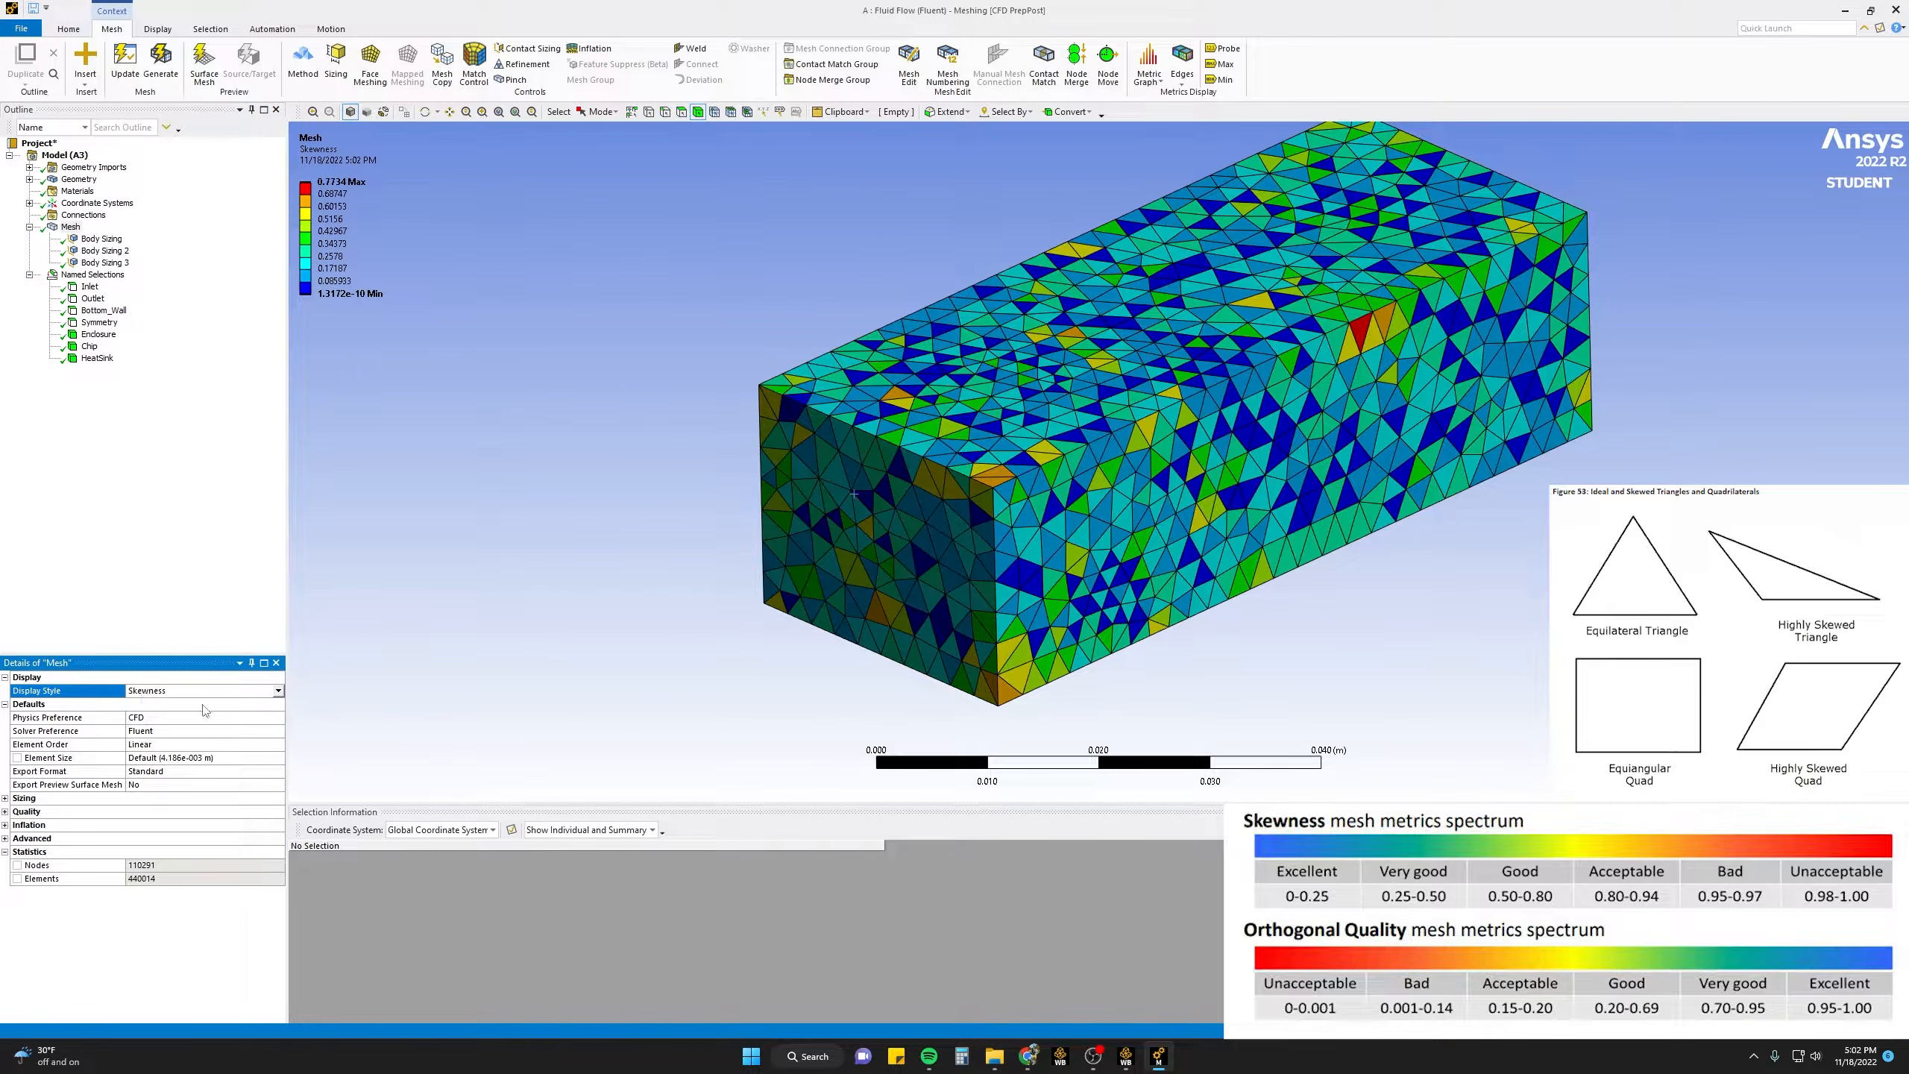
{"action": "middle_click_drag", "start_coordinate": [1254, 444], "coordinate": [1450, 349]}
{"action": "middle_click_drag", "start_coordinate": [941, 502], "coordinate": [943, 490]}
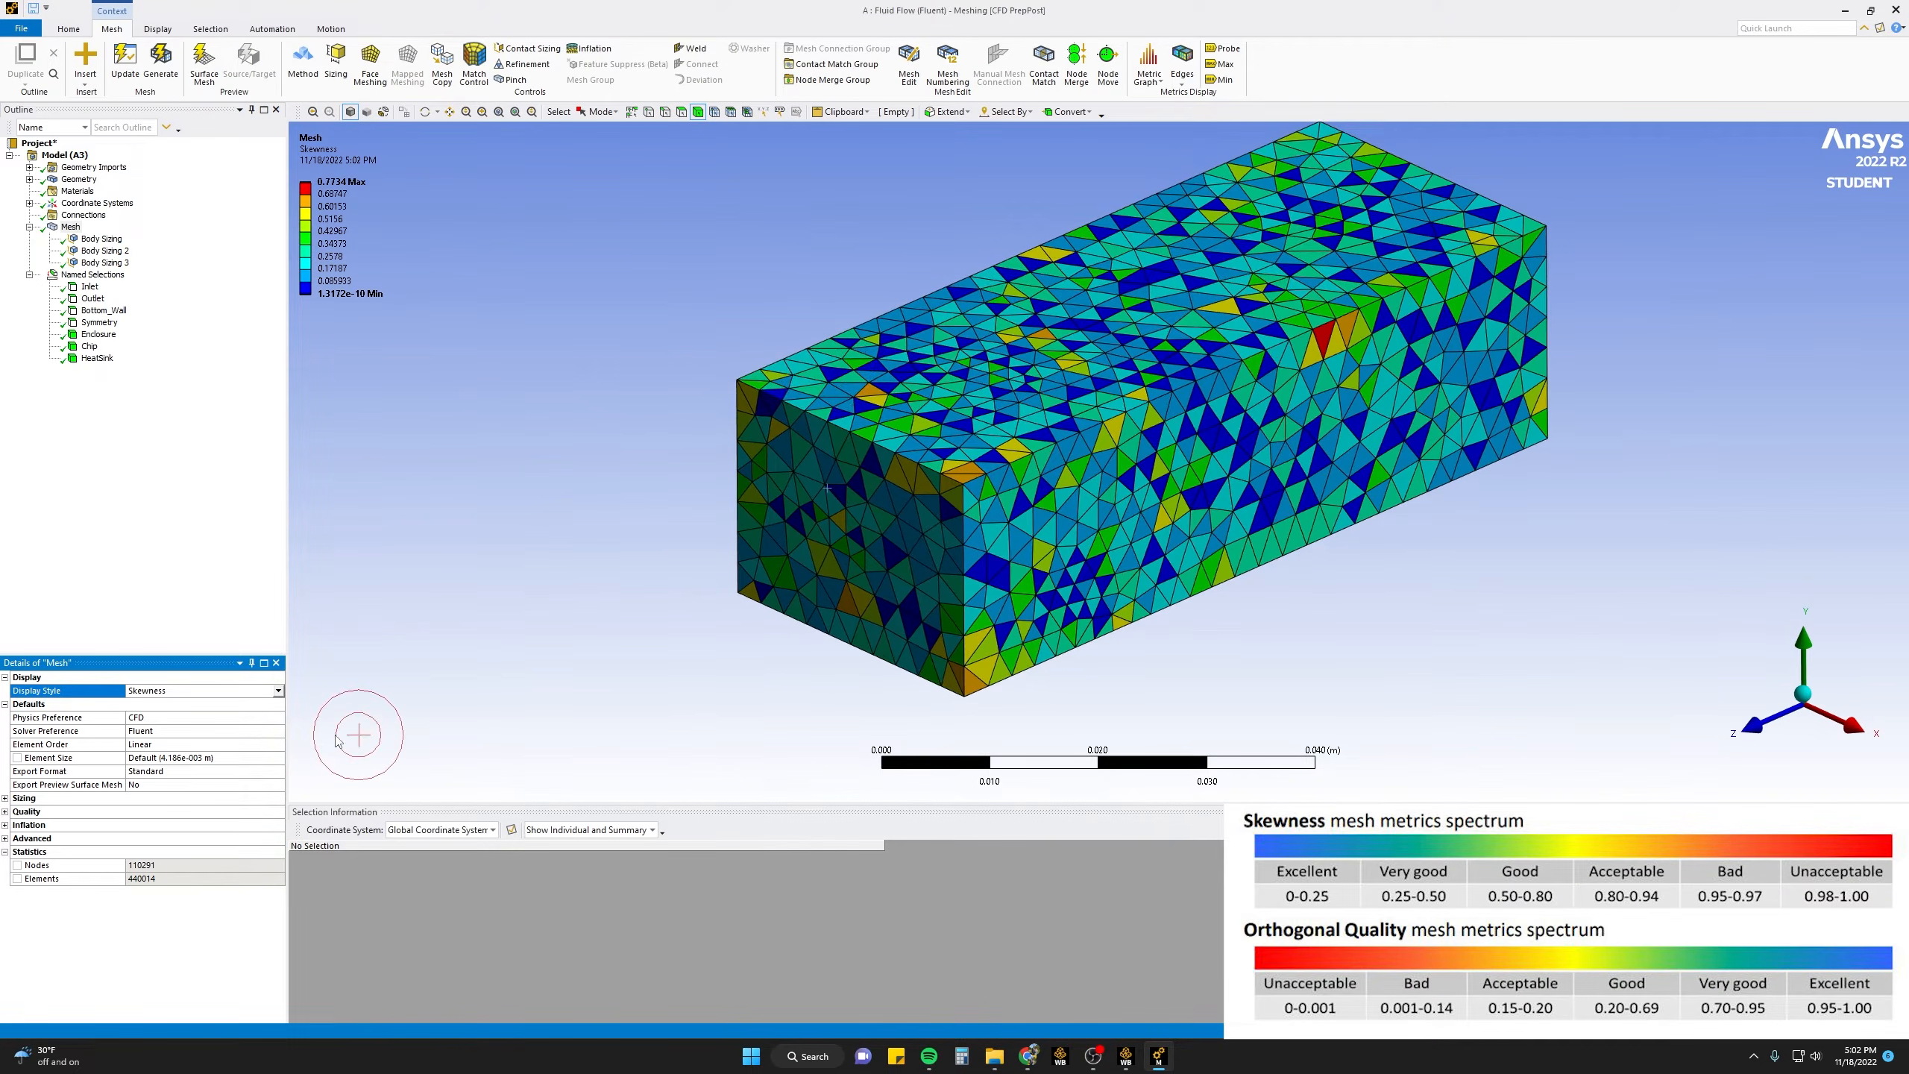
- Display the mesh coloured by Orthogonal Quality and examine its legend range
{"action": "left_click", "coordinate": [279, 692]}
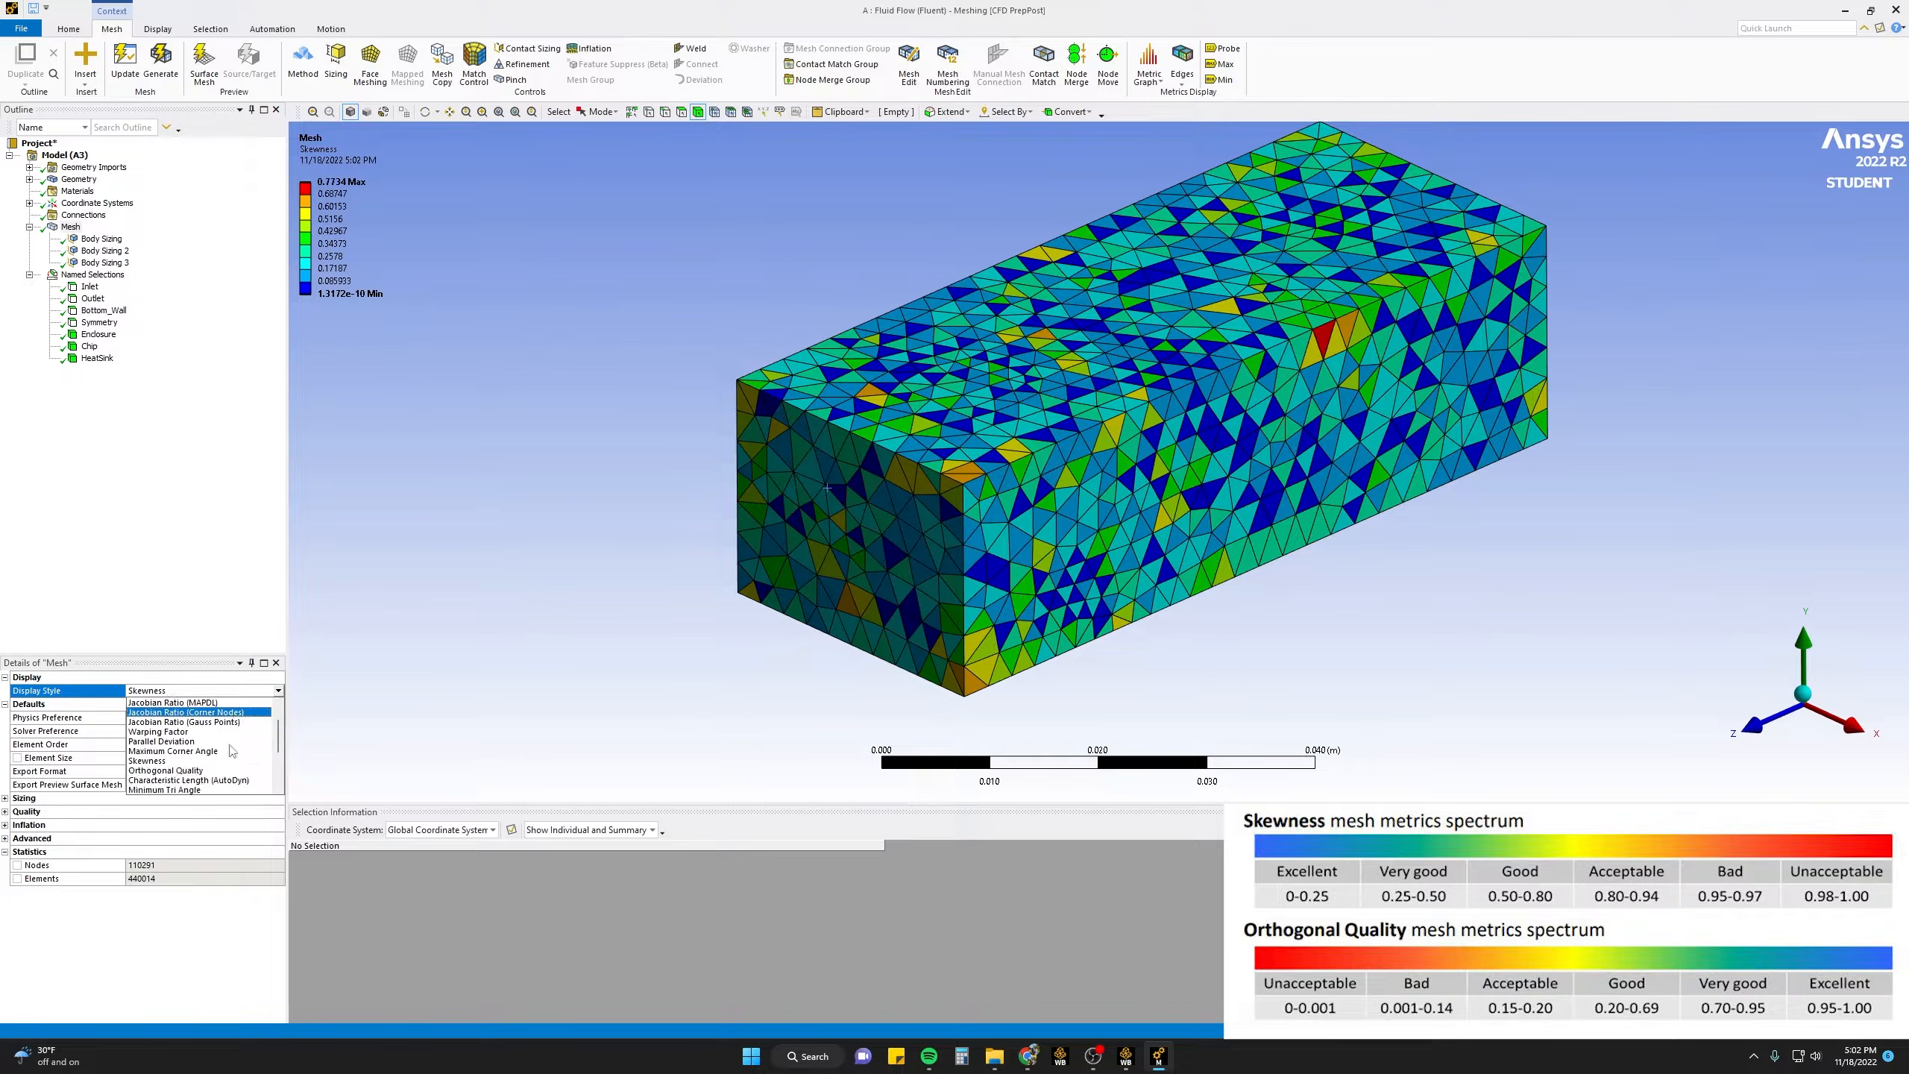
{"action": "left_click", "coordinate": [200, 770]}
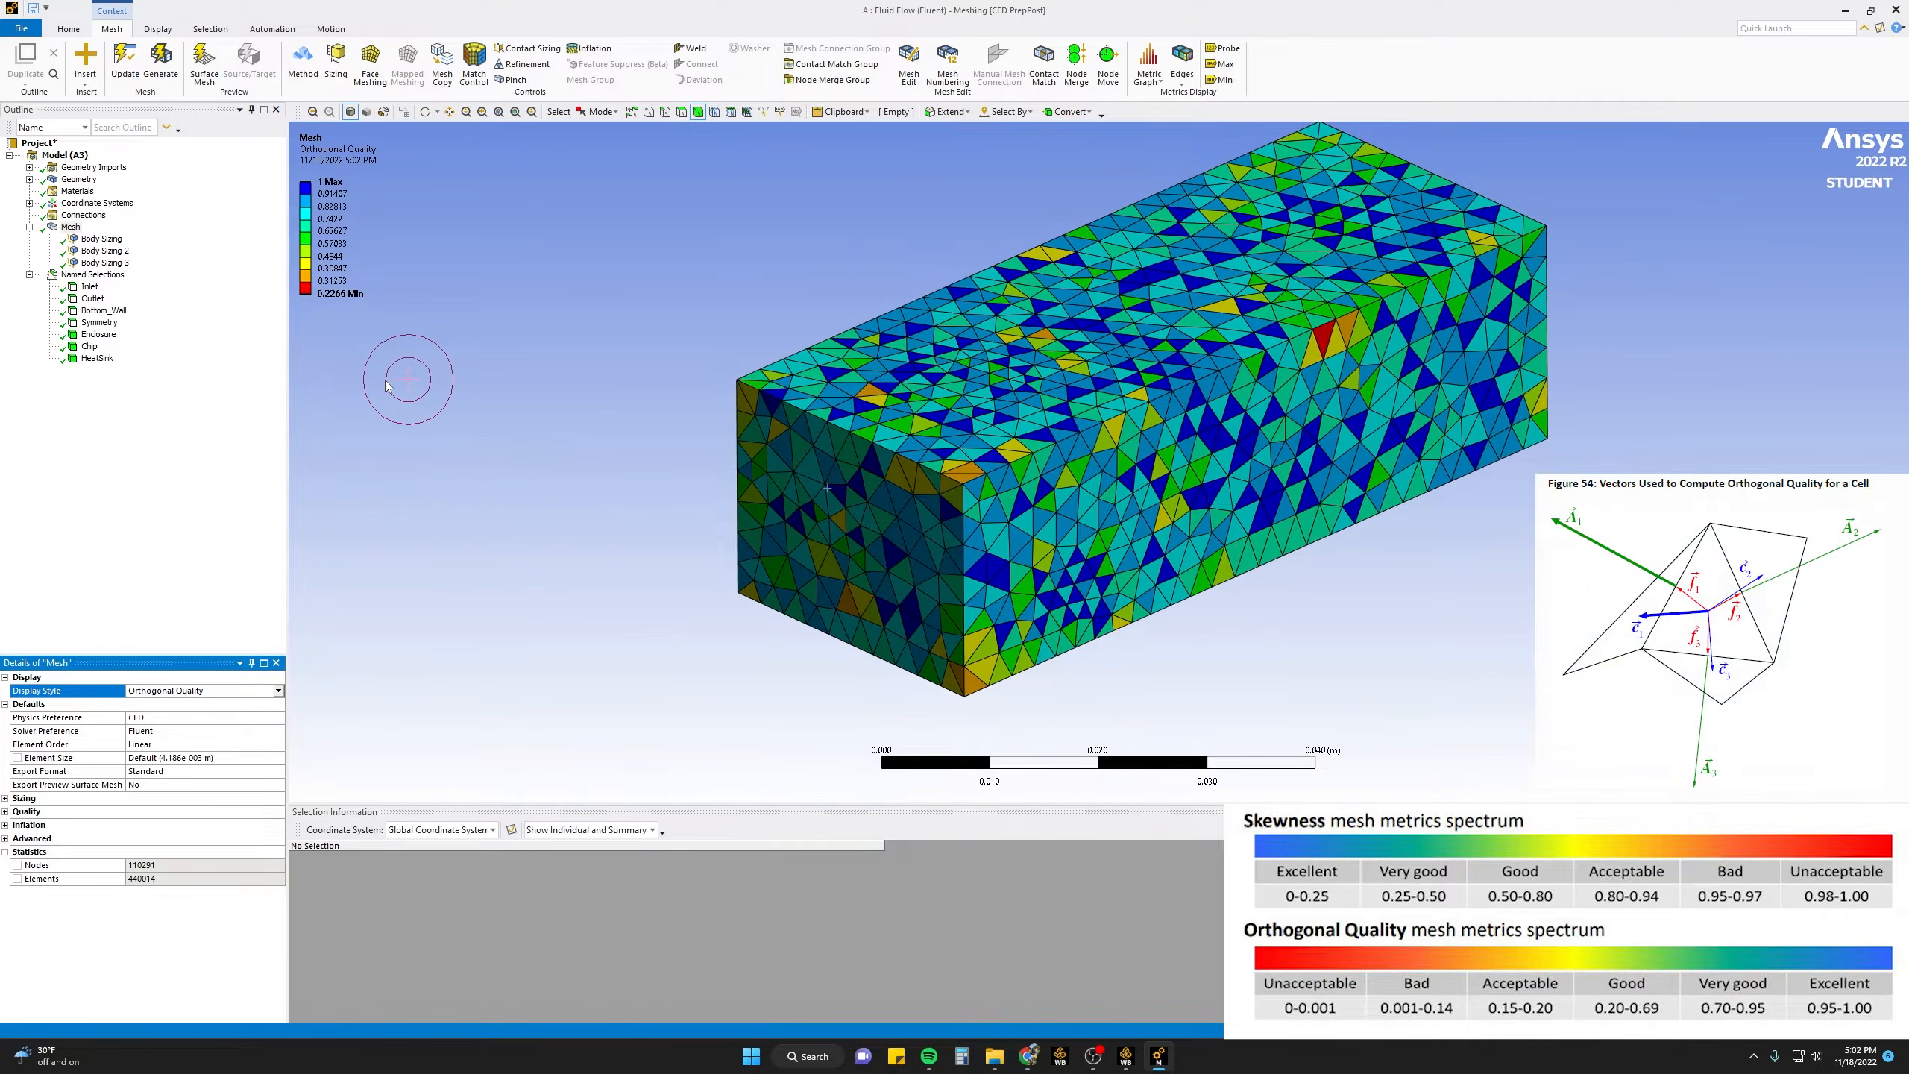
{"action": "left_click", "coordinate": [431, 321]}
{"action": "left_click", "coordinate": [366, 329]}
{"action": "left_click", "coordinate": [374, 332]}
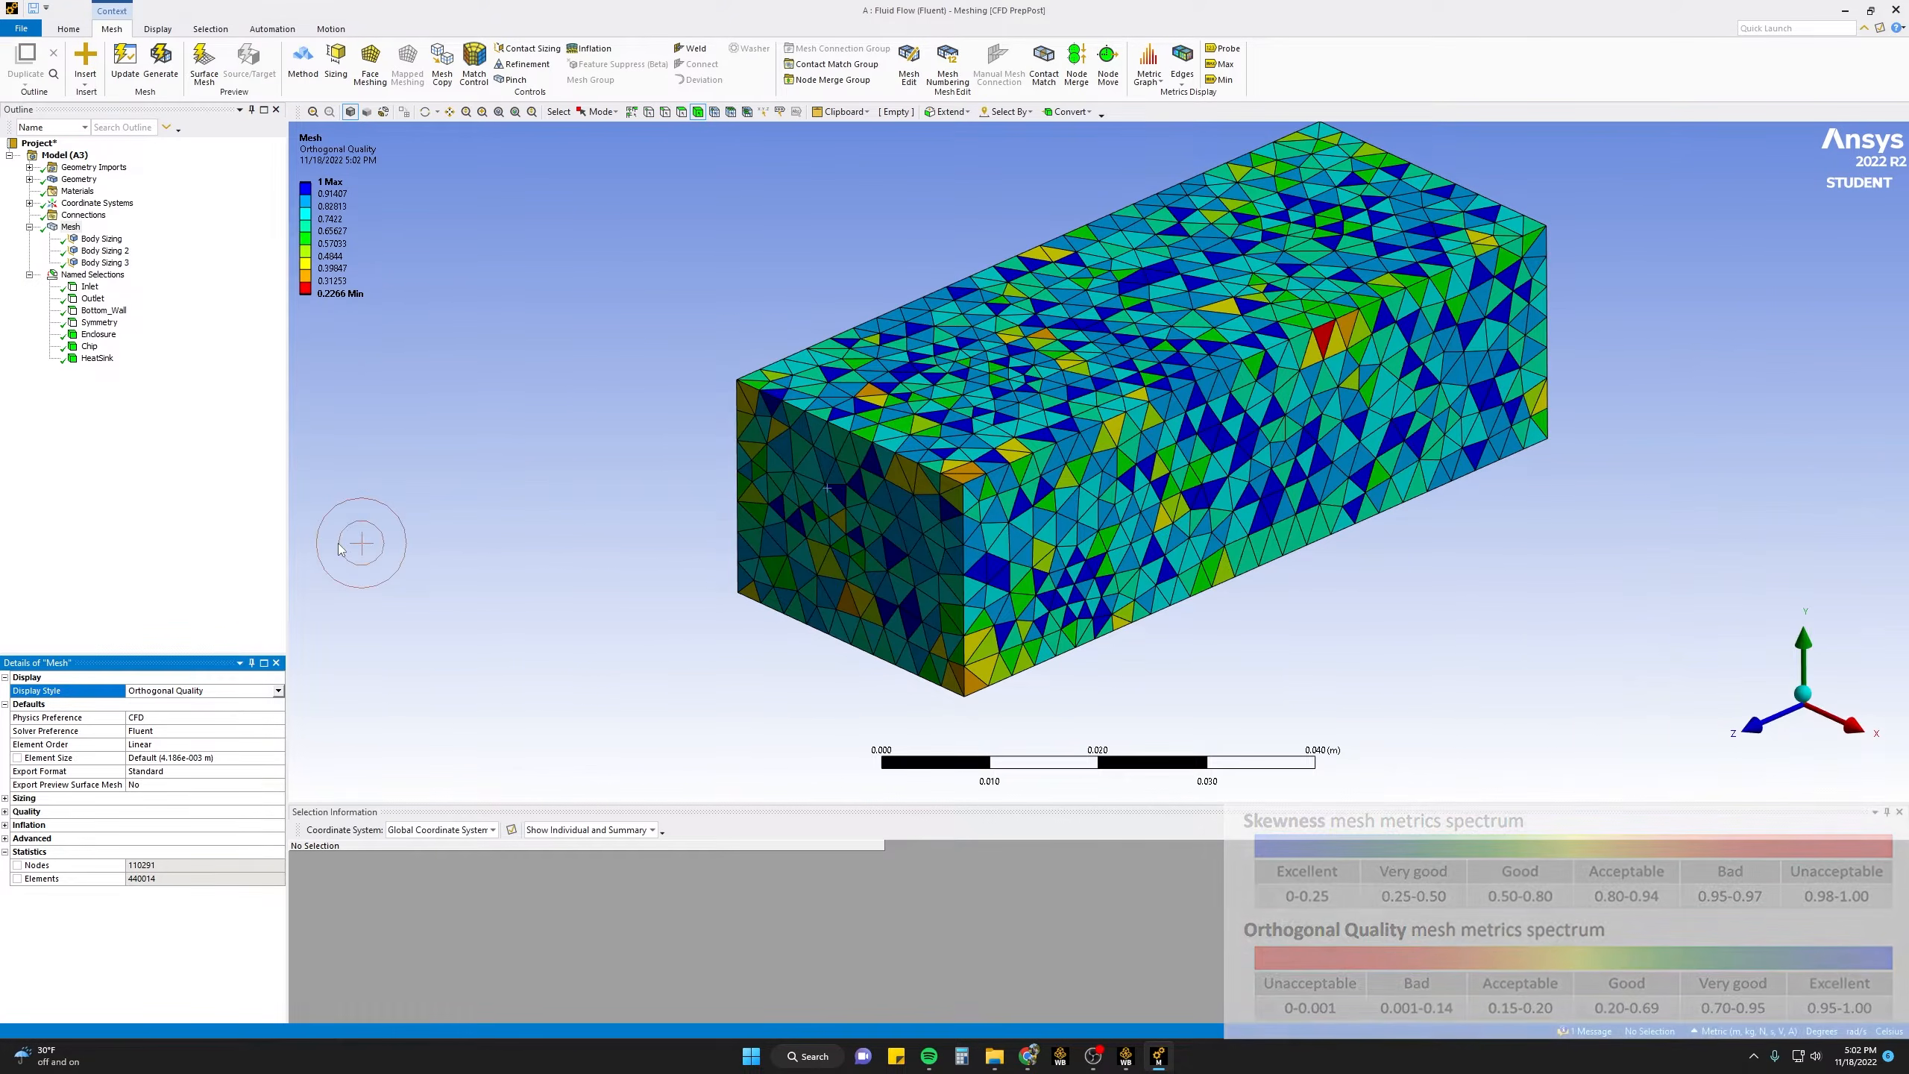
- Display the mesh coloured by Element Quality and examine its minimum in the legend
{"action": "left_click", "coordinate": [278, 691]}
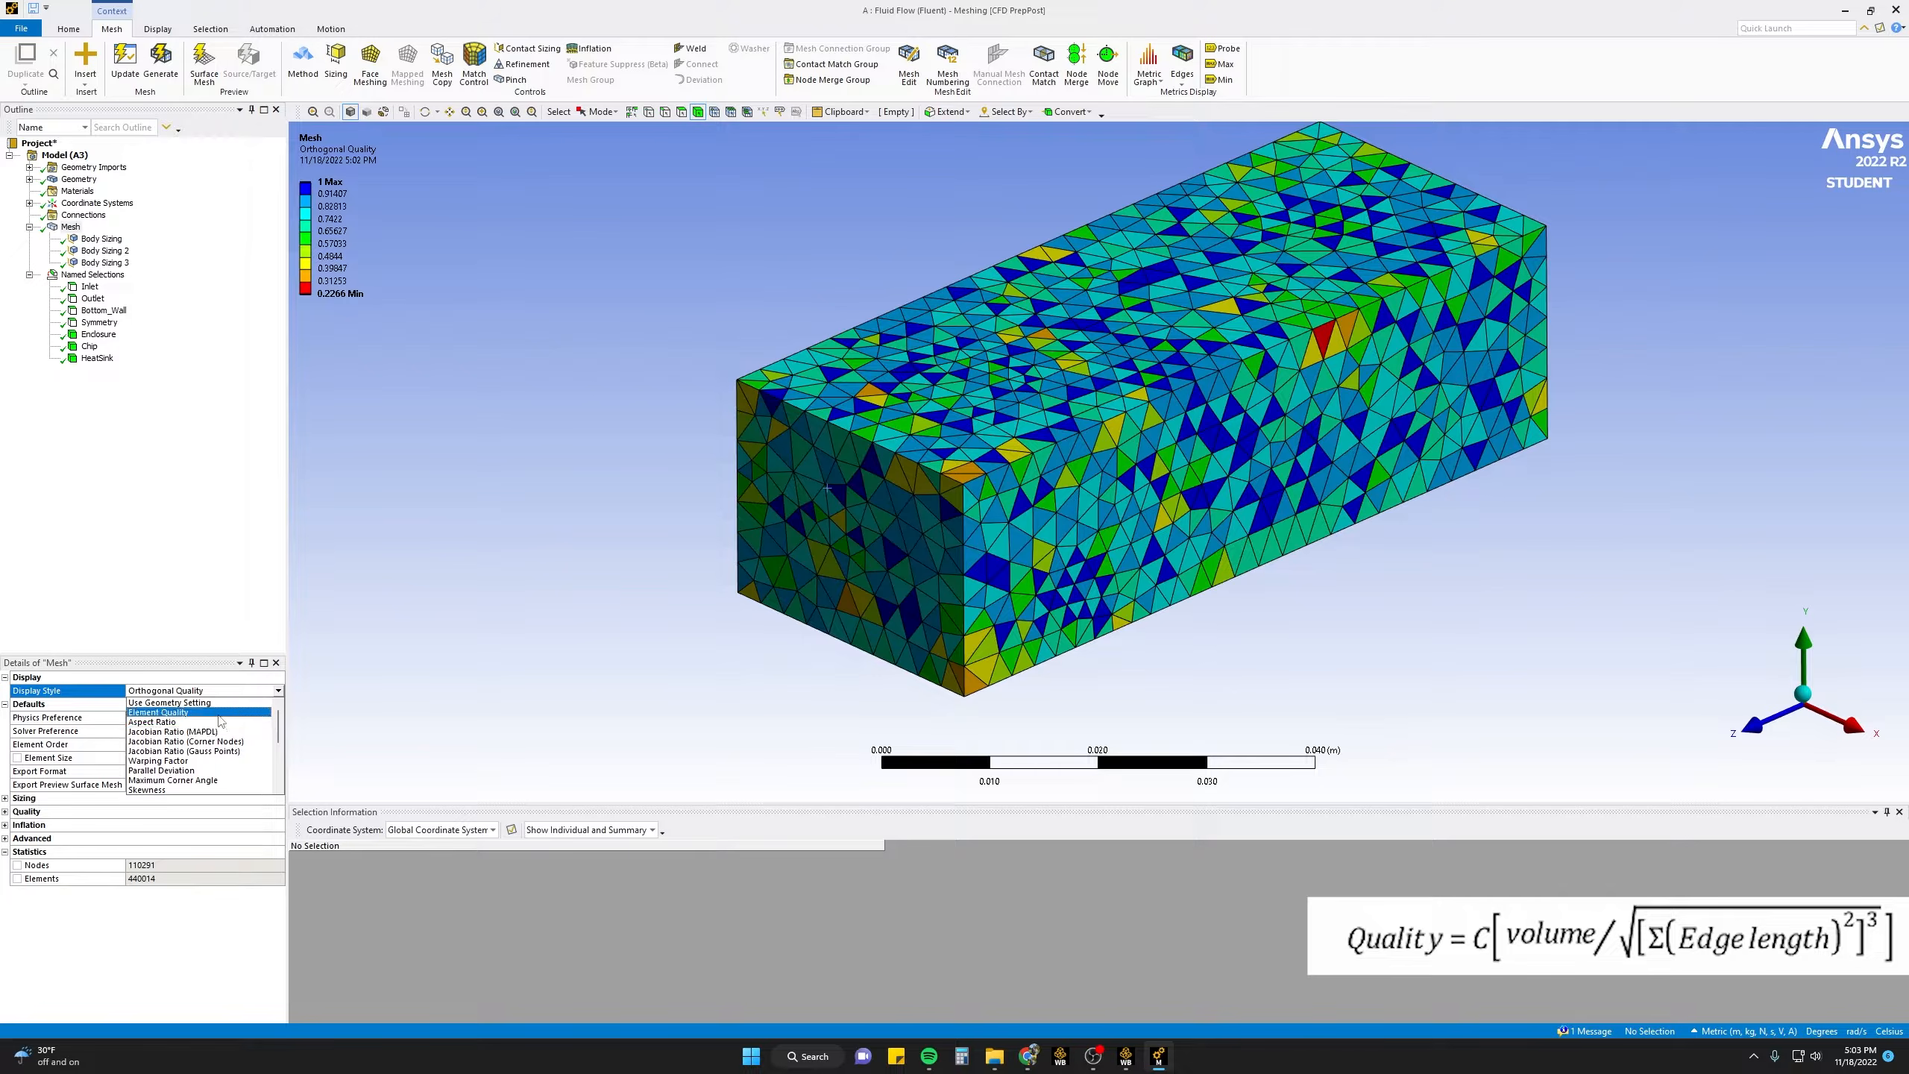
{"action": "left_click", "coordinate": [218, 714]}
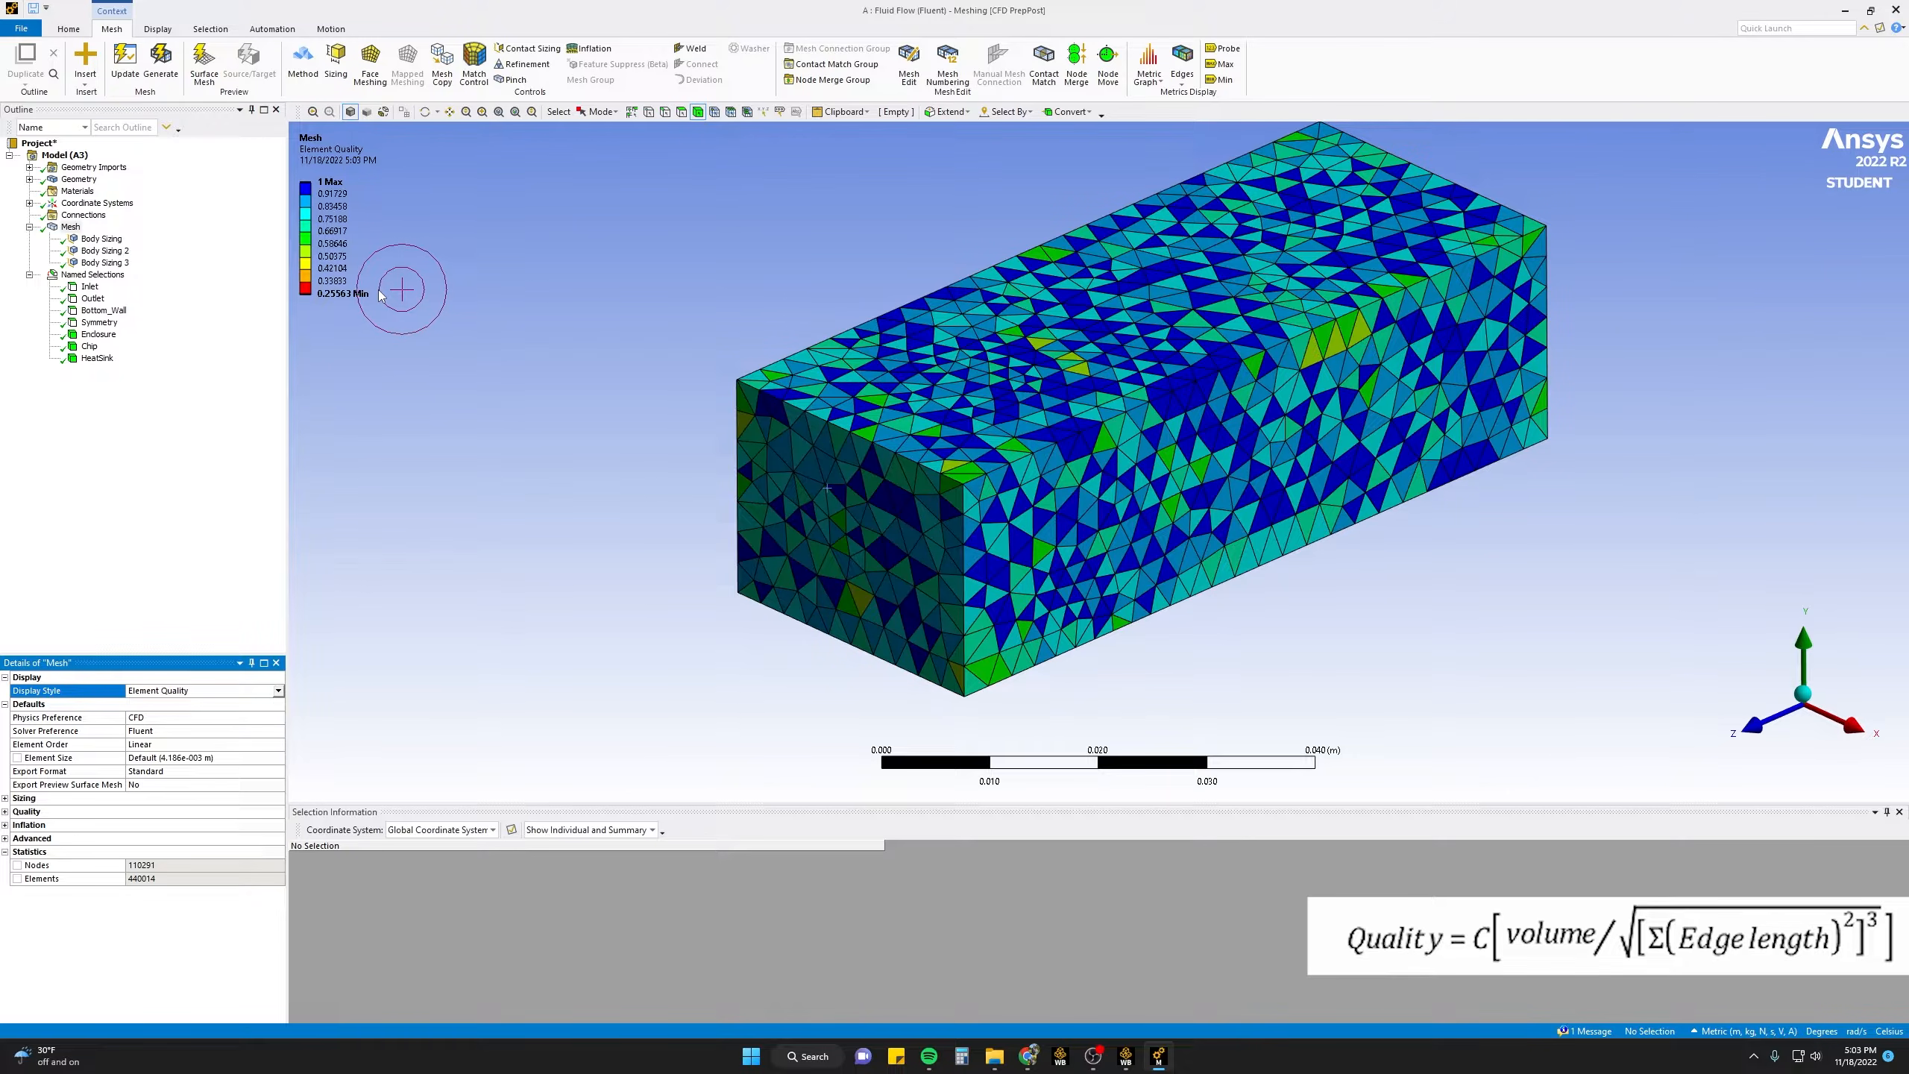
{"action": "left_click", "coordinate": [347, 295]}
{"action": "key", "text": "Down"}
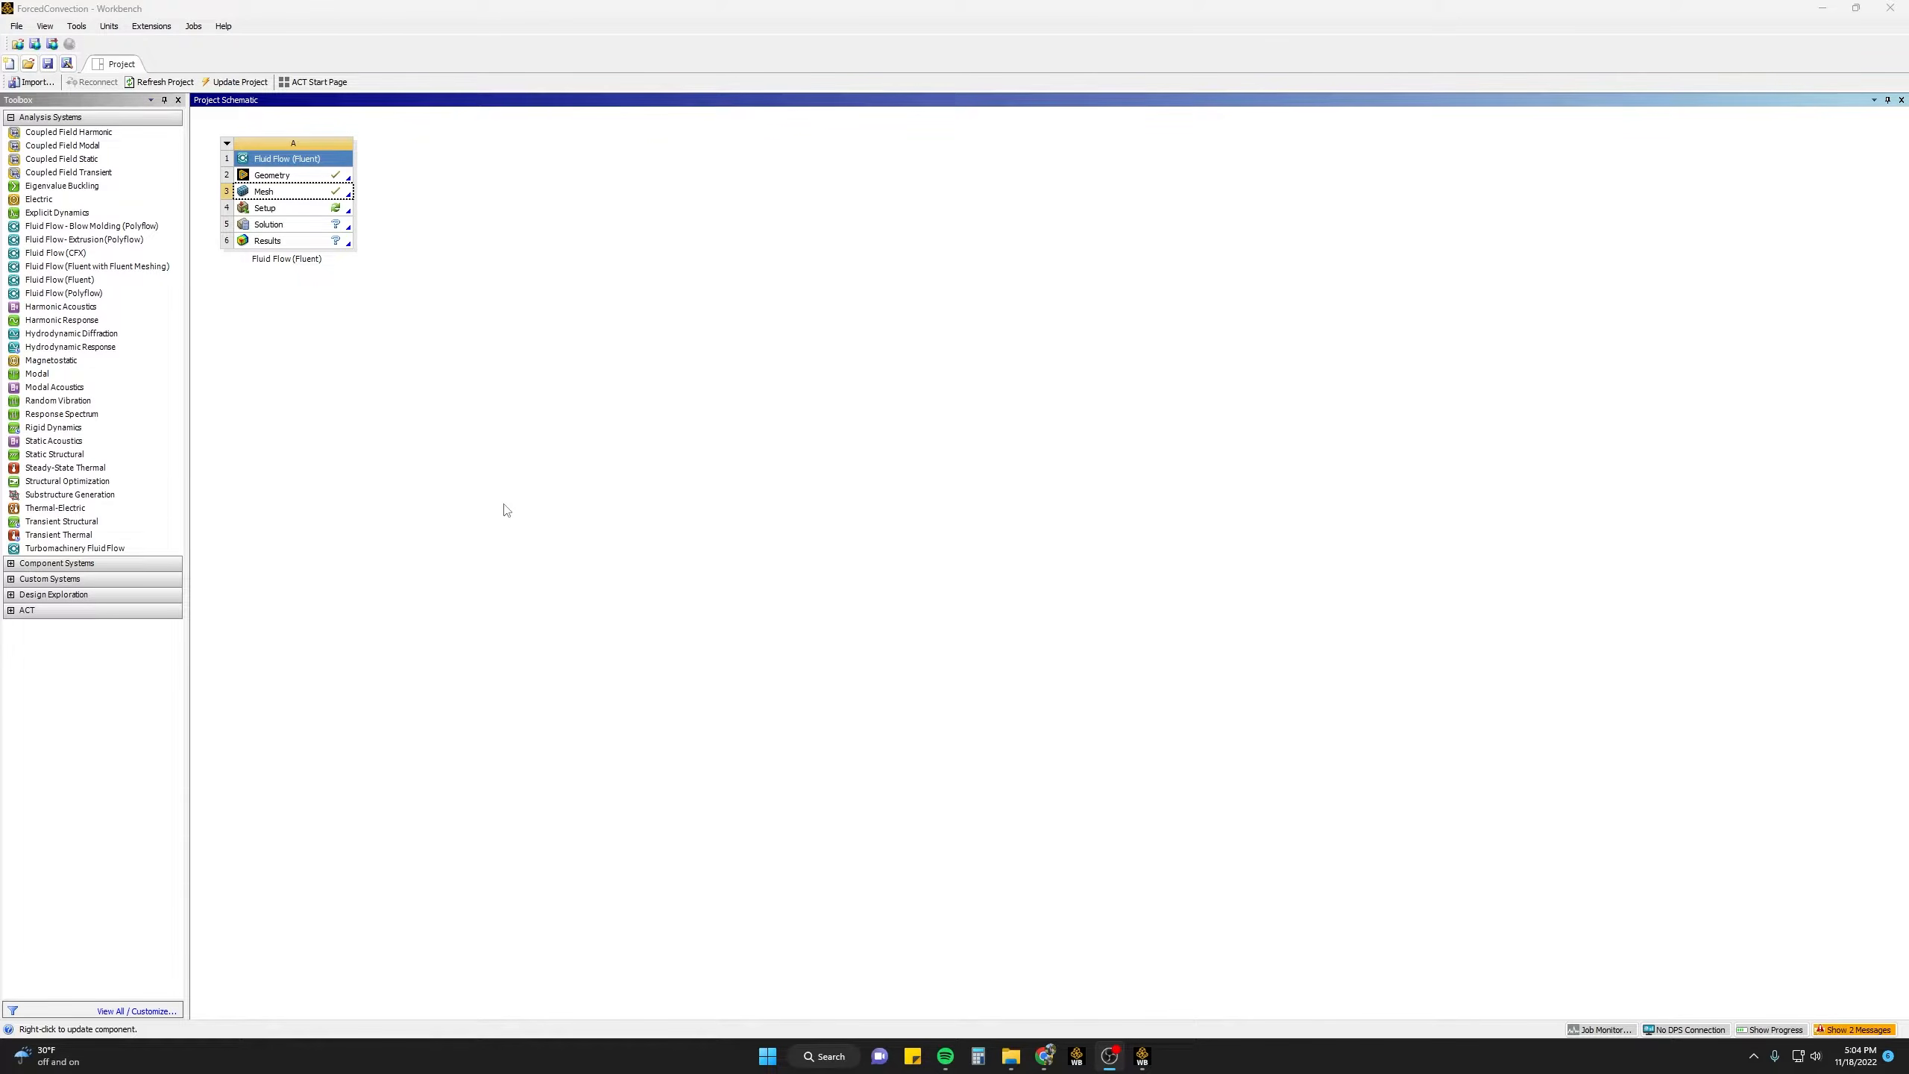
- Open the Setup of the Fluid Flow (Fluent) system from Workbench and start Fluent with 4 solver processes
{"action": "left_click", "coordinate": [336, 212]}
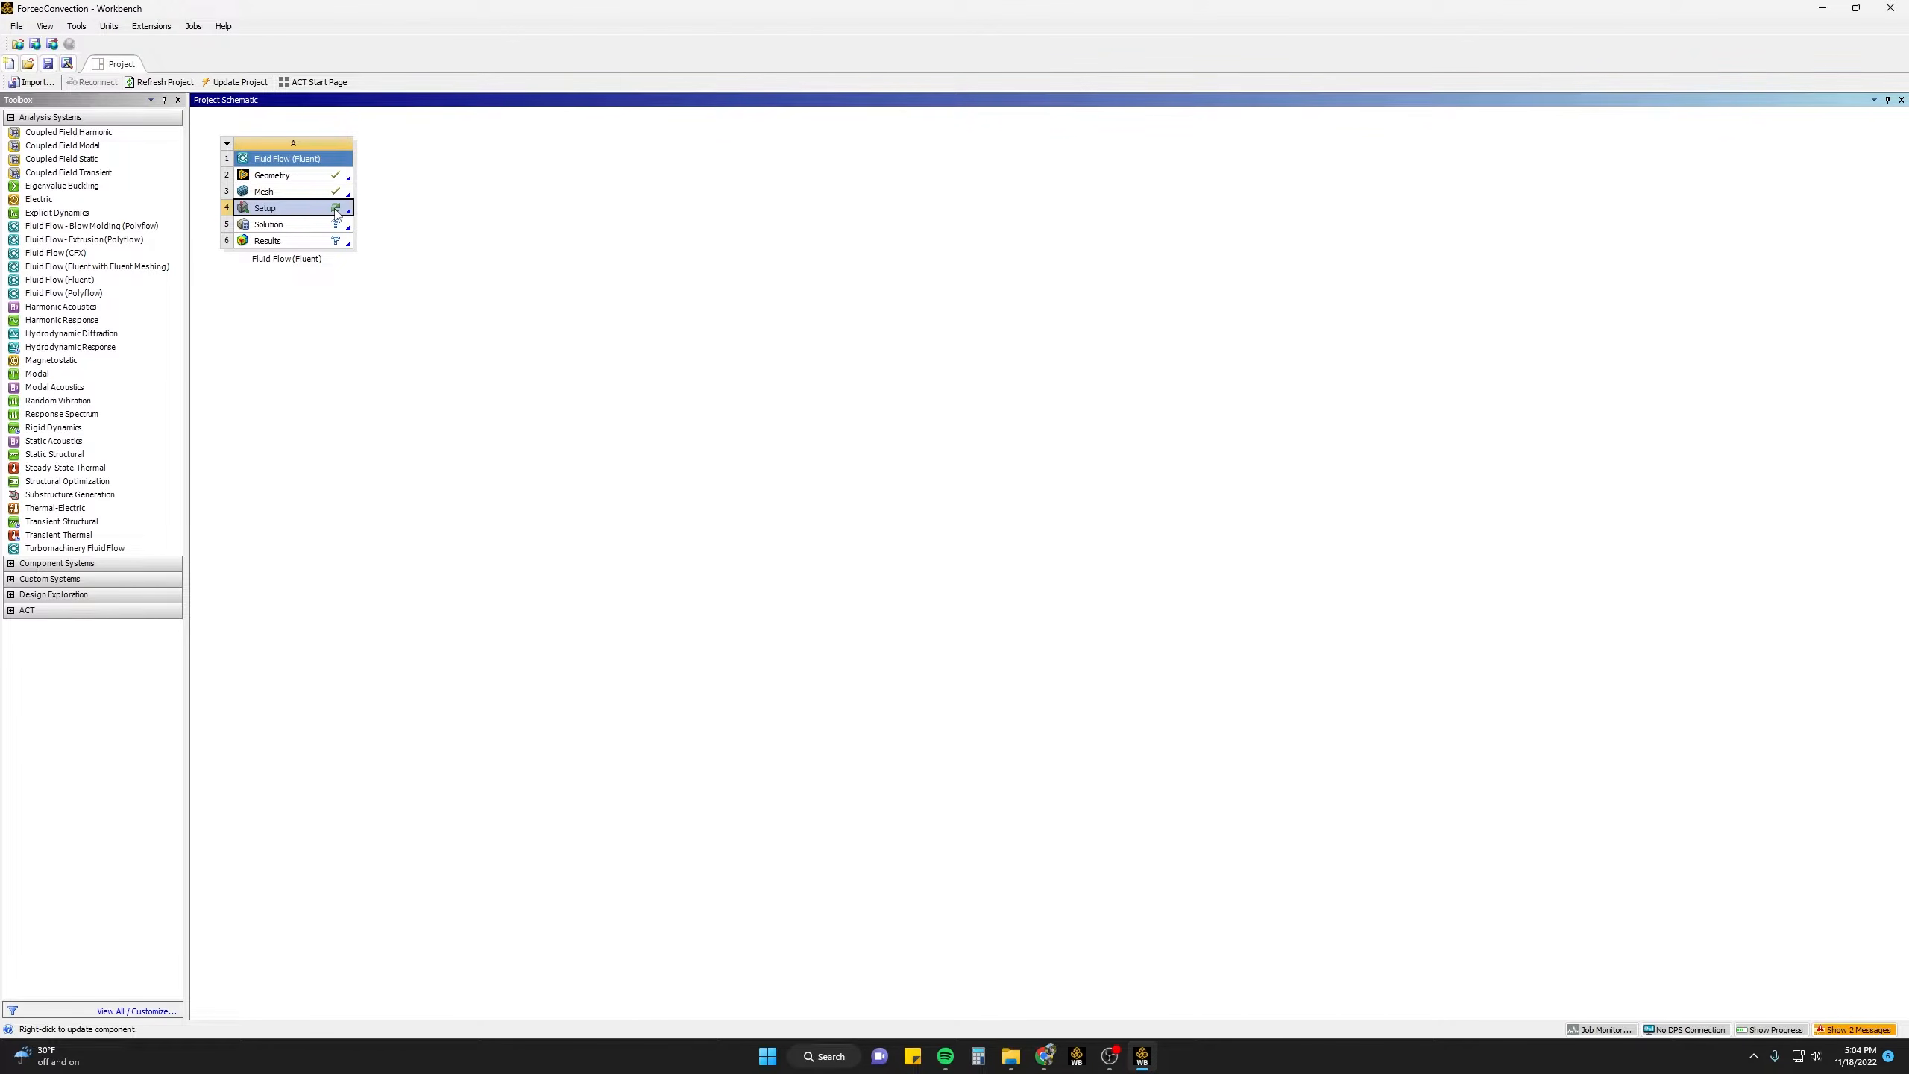
{"action": "double_click", "coordinate": [336, 212]}
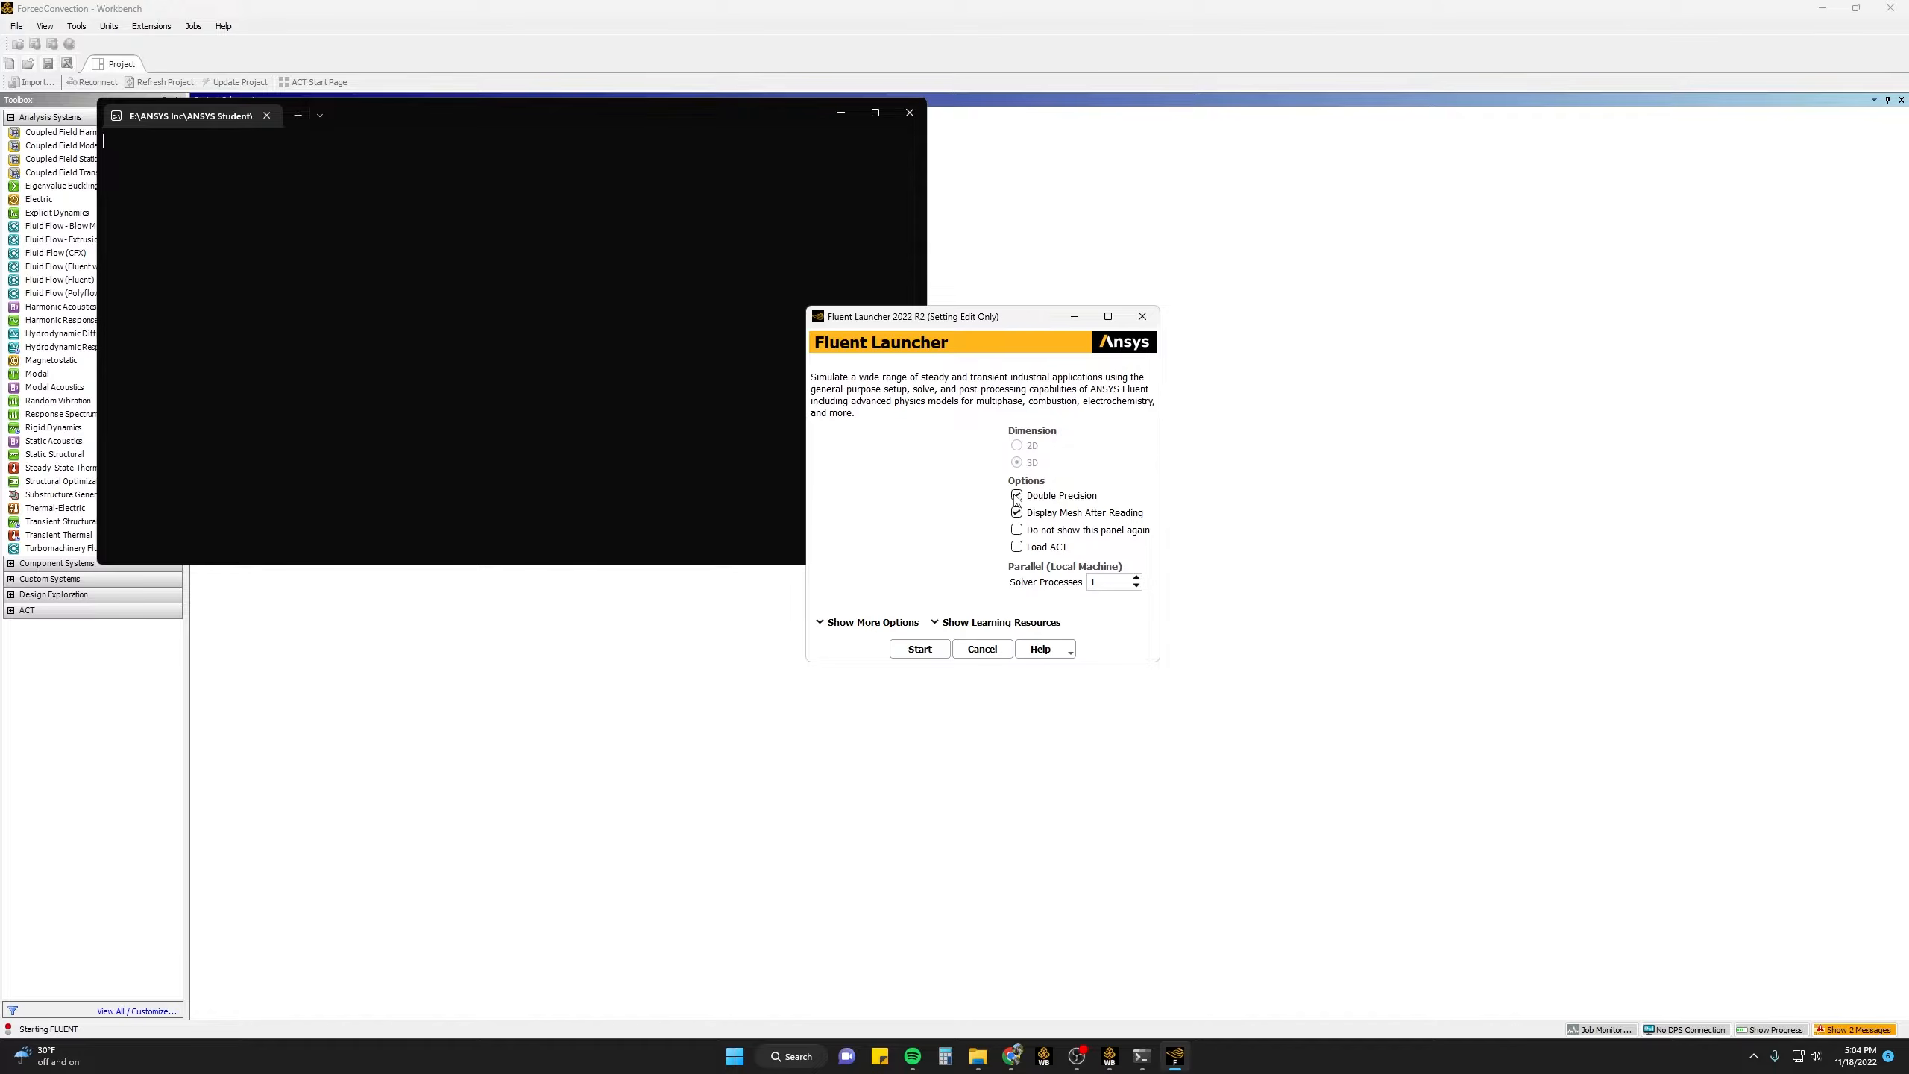
{"action": "double_click", "coordinate": [1089, 584]}
{"action": "type", "text": "4"}
{"action": "left_click", "coordinate": [910, 649]}
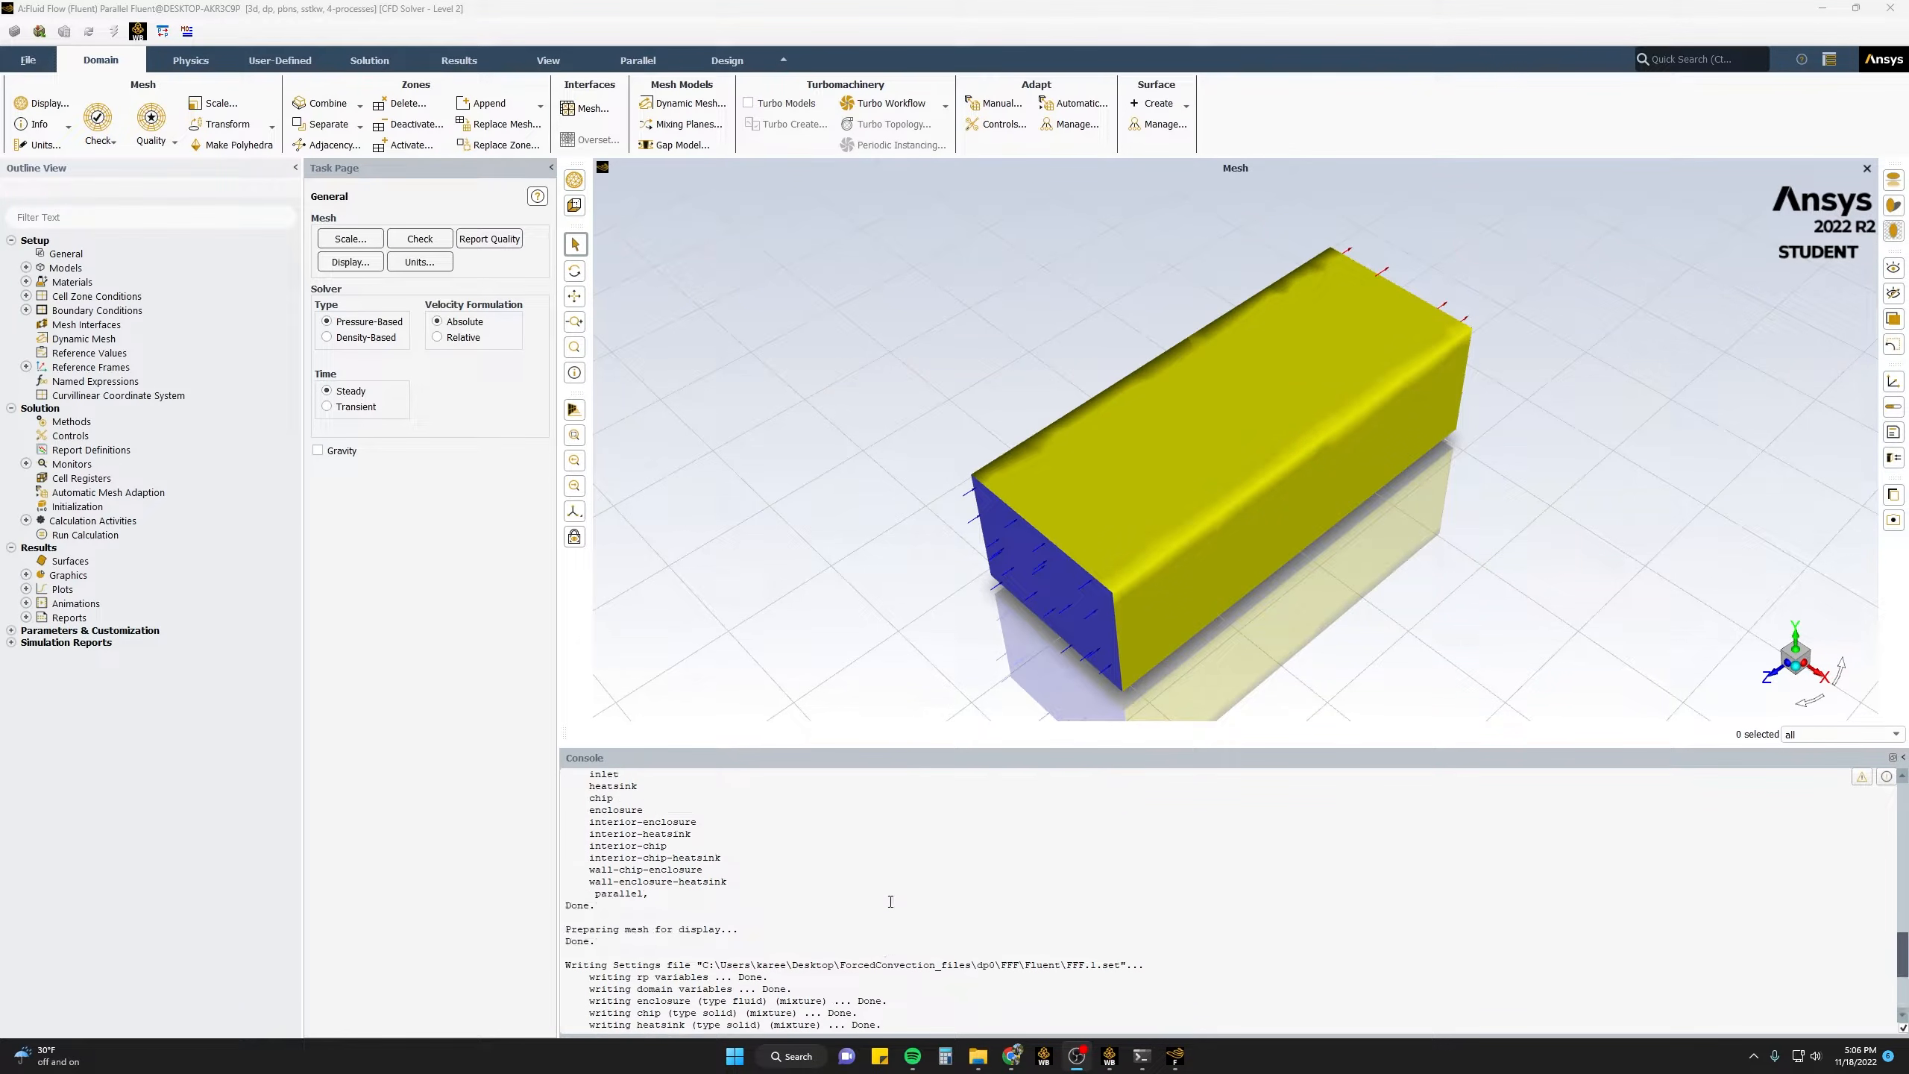
- Review the mesh import log in the console and perform a mesh check
{"action": "scroll", "coordinate": [680, 844], "scroll_direction": "up", "scroll_amount": 5}
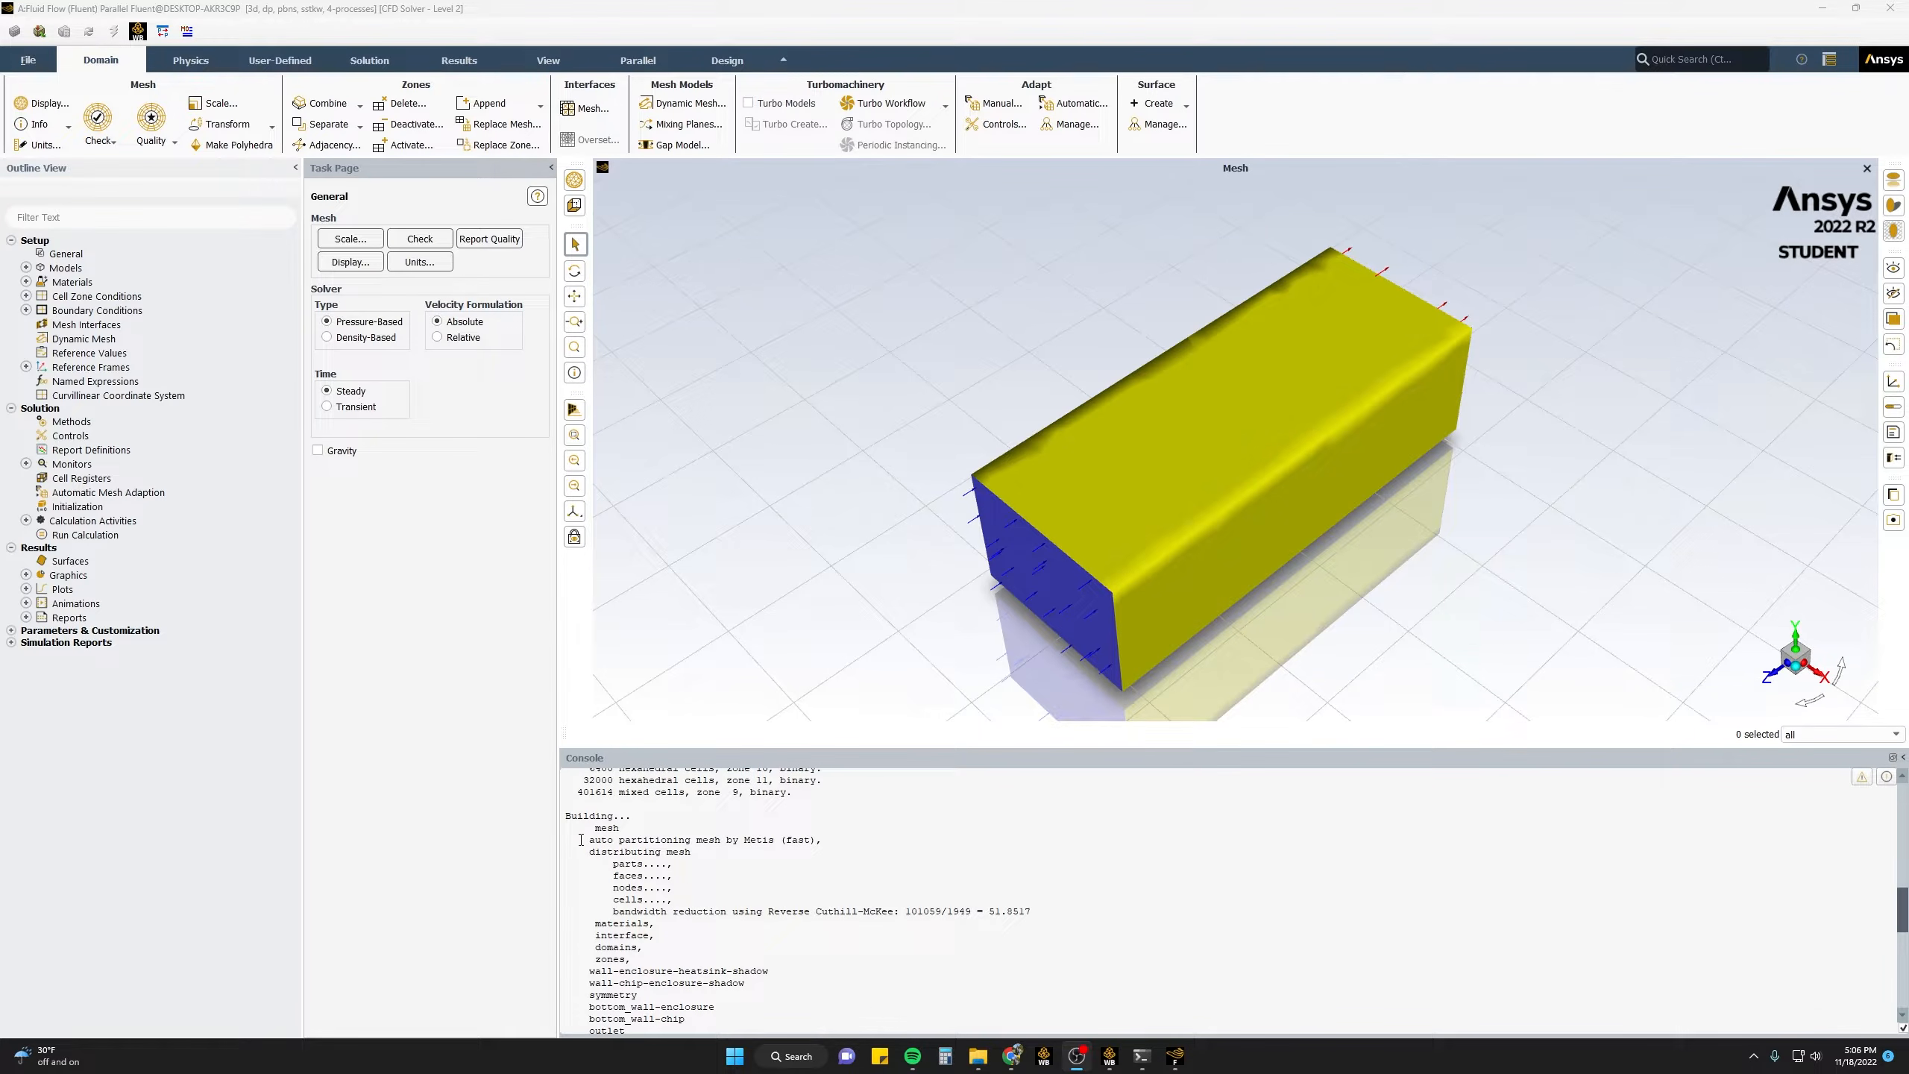
{"action": "scroll", "coordinate": [723, 886], "scroll_direction": "up", "scroll_amount": 10}
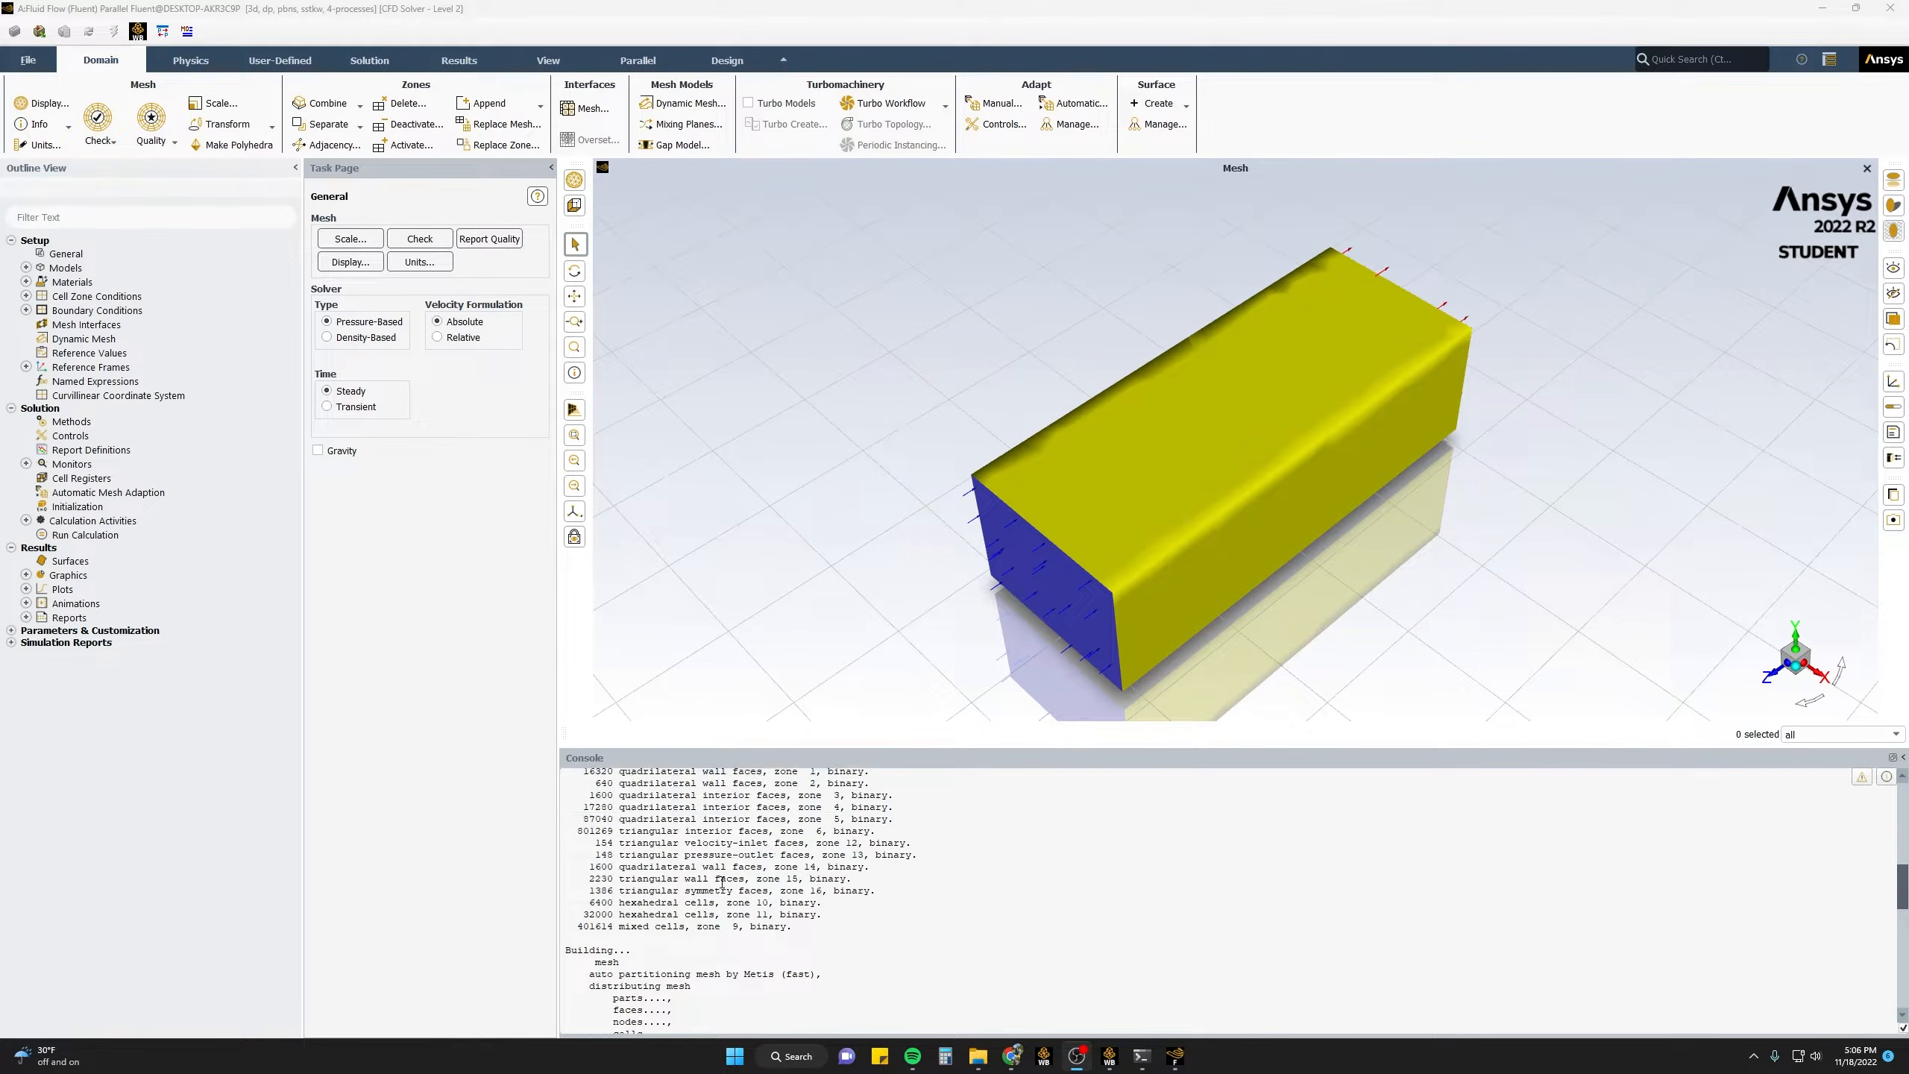
{"action": "scroll", "coordinate": [723, 867], "scroll_direction": "down", "scroll_amount": 15}
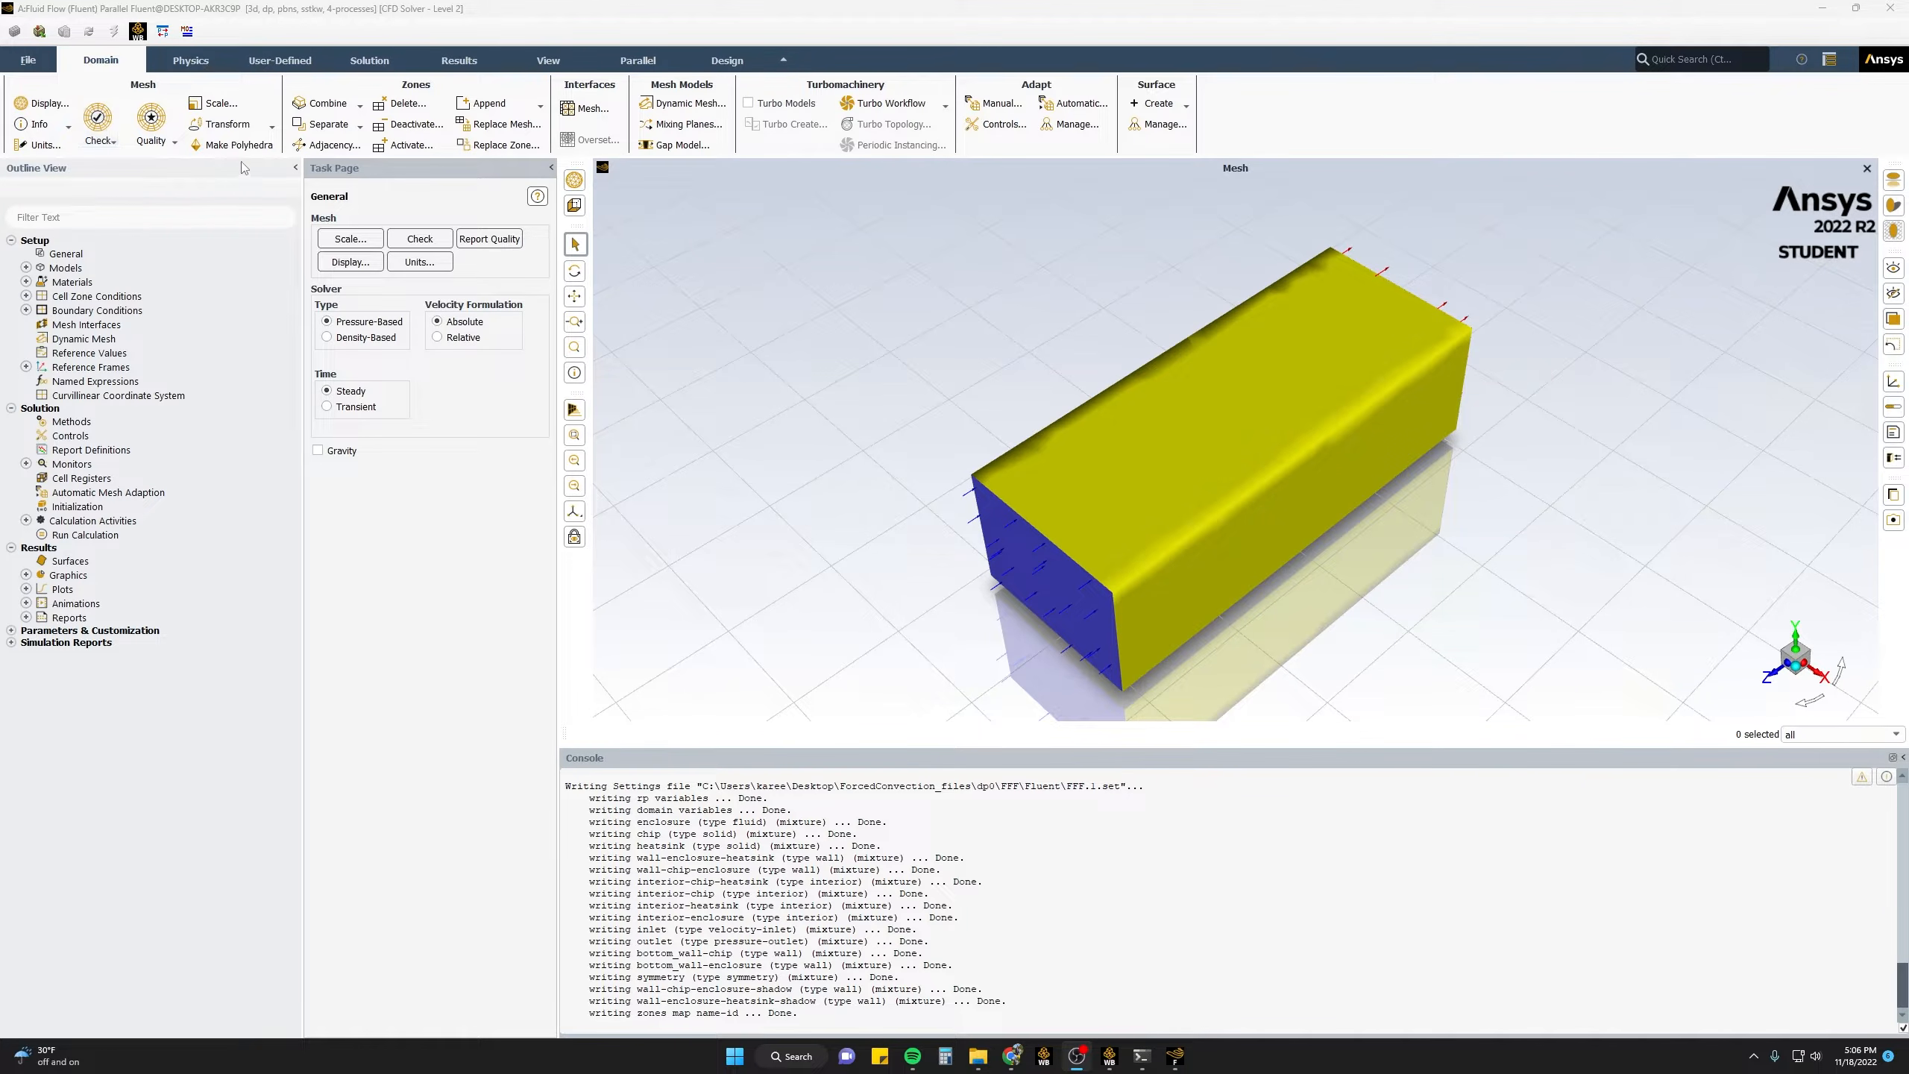
{"action": "left_click", "coordinate": [103, 143]}
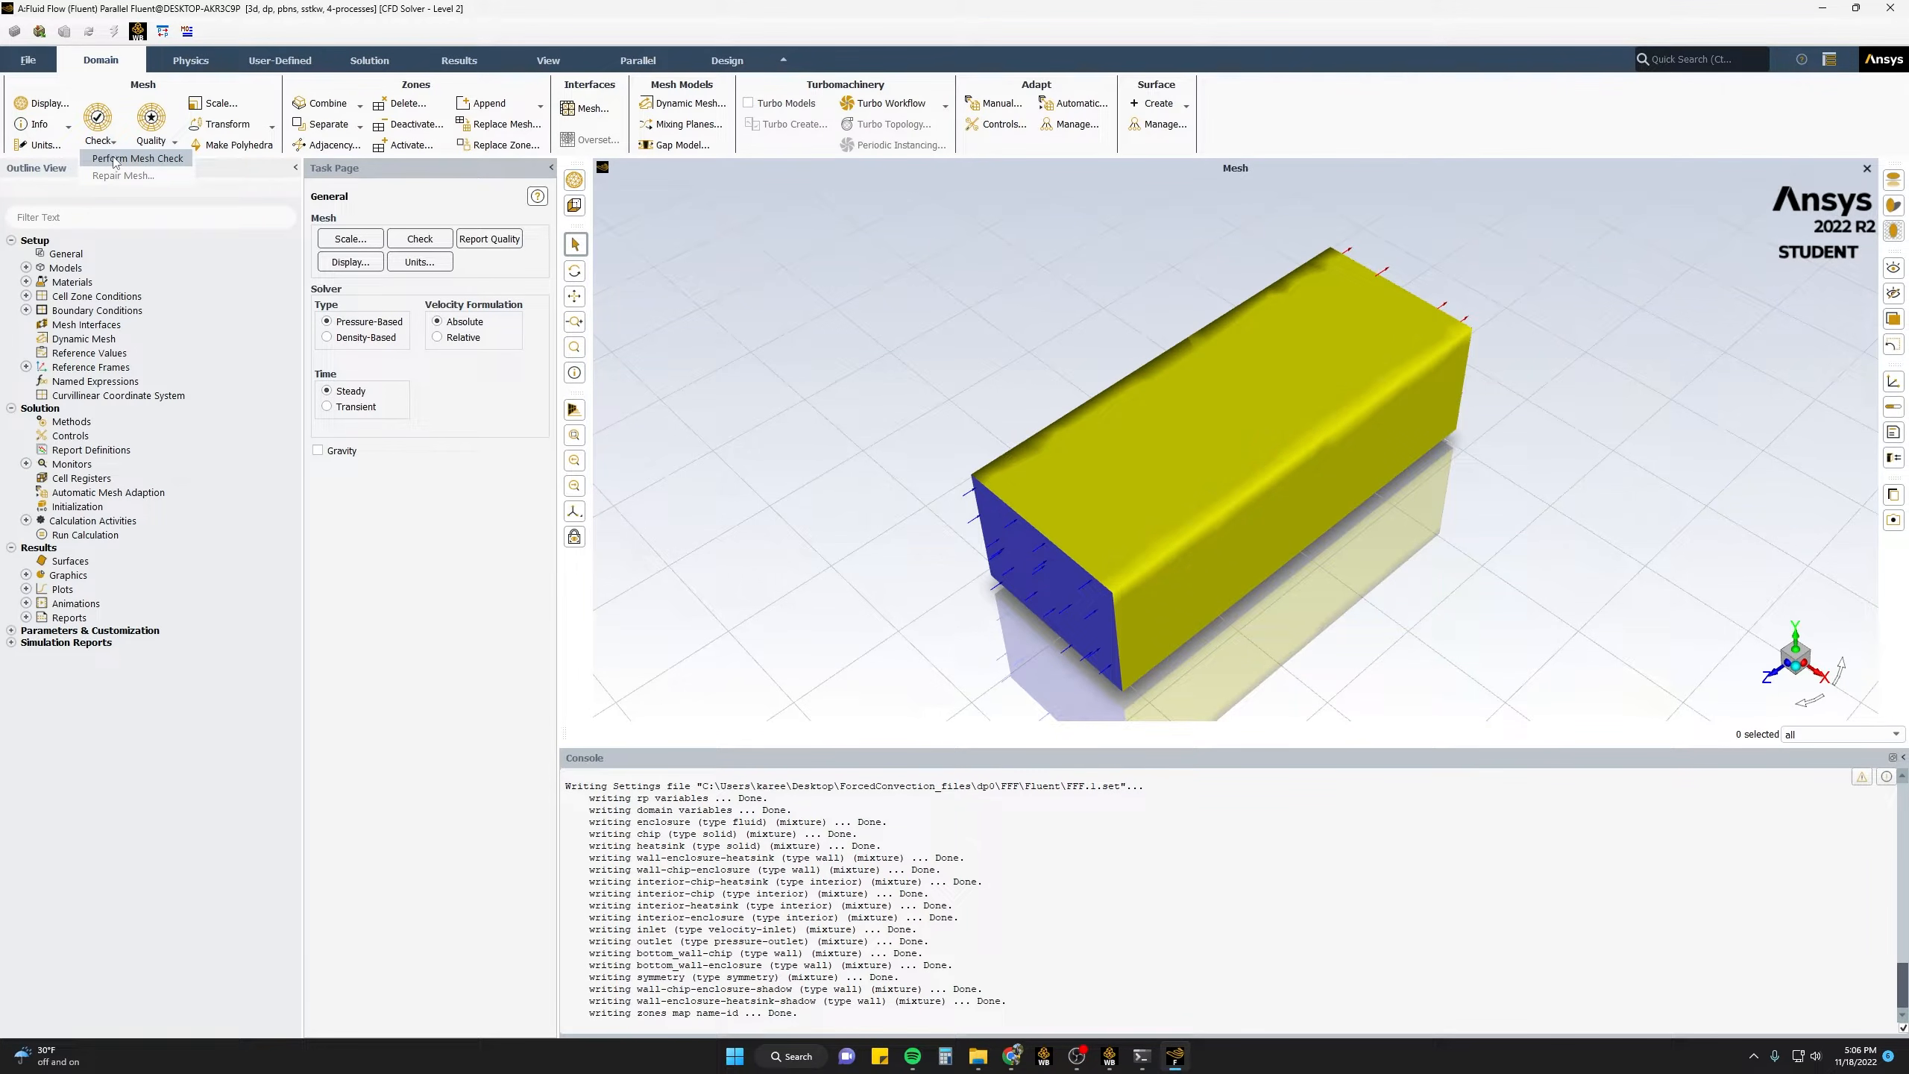
{"action": "left_click", "coordinate": [115, 159]}
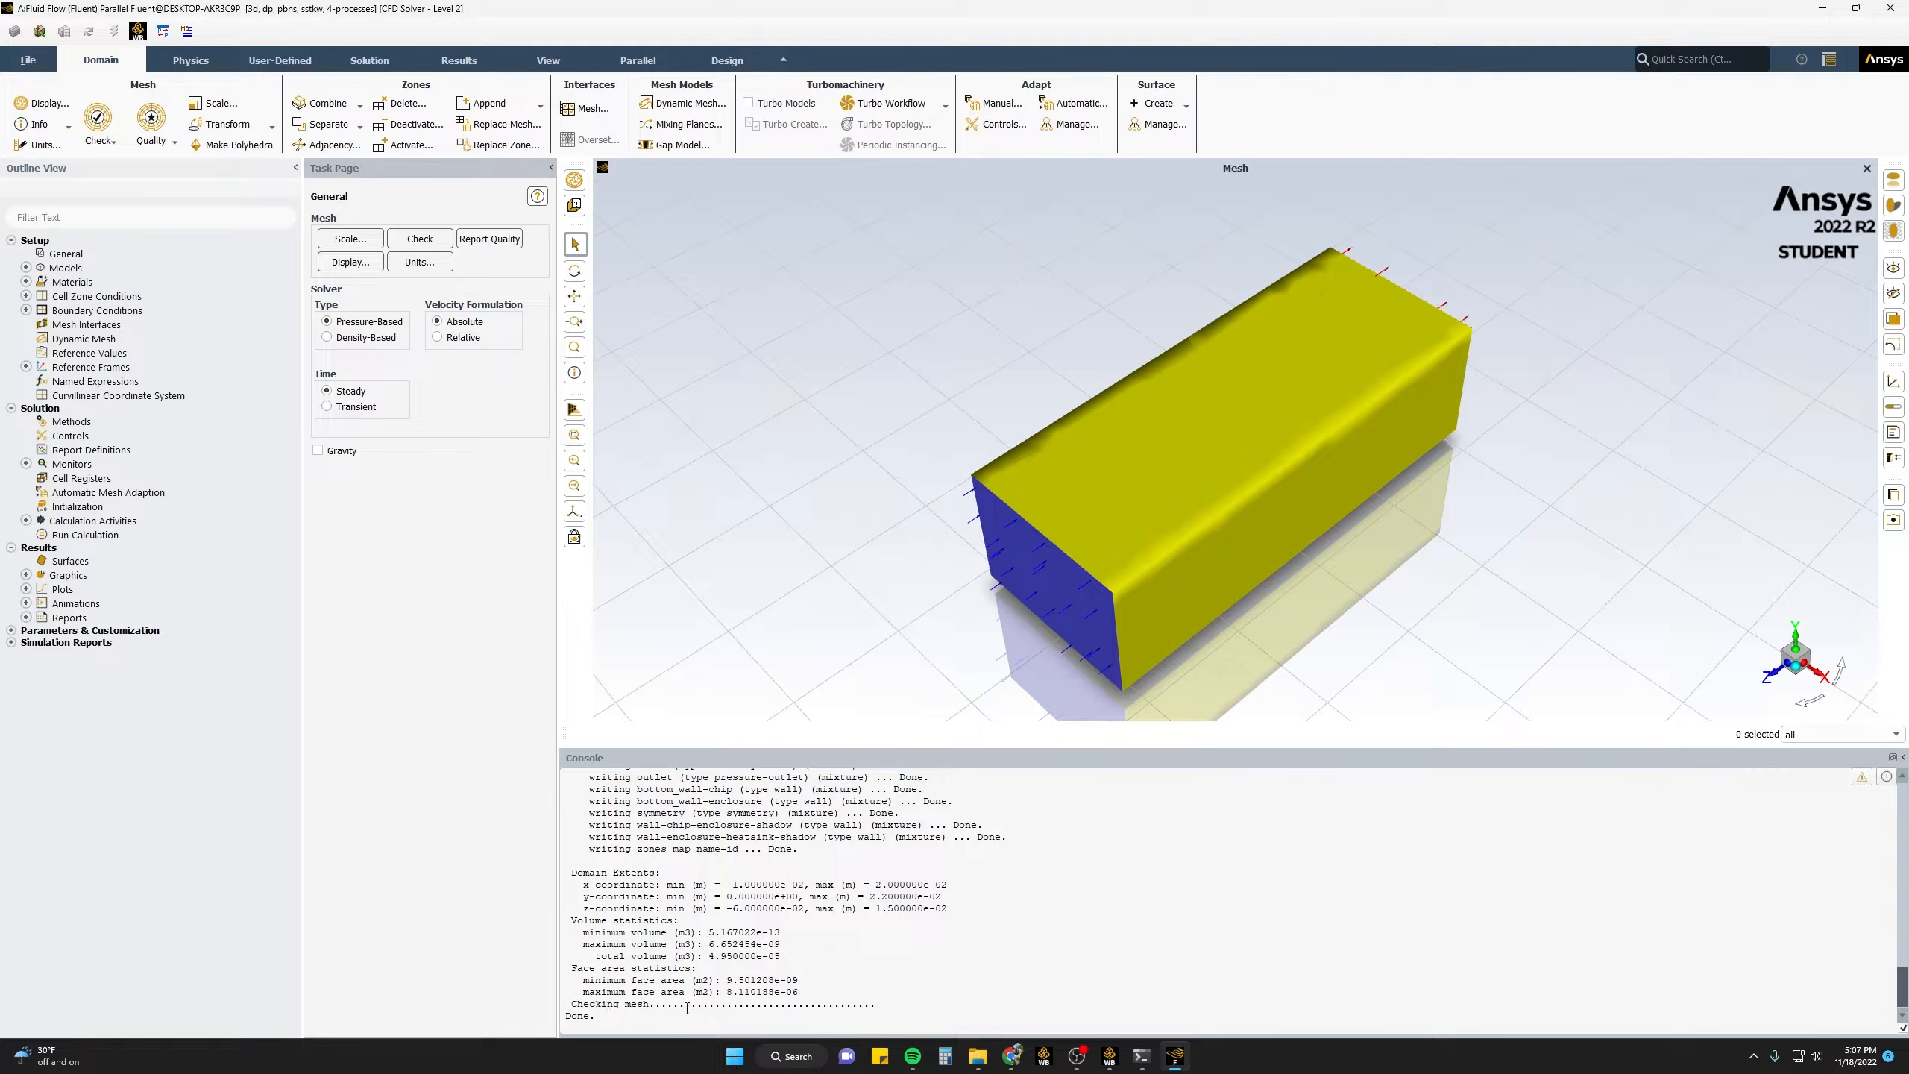
{"action": "left_click_drag", "start_coordinate": [616, 1014], "coordinate": [567, 1006]}
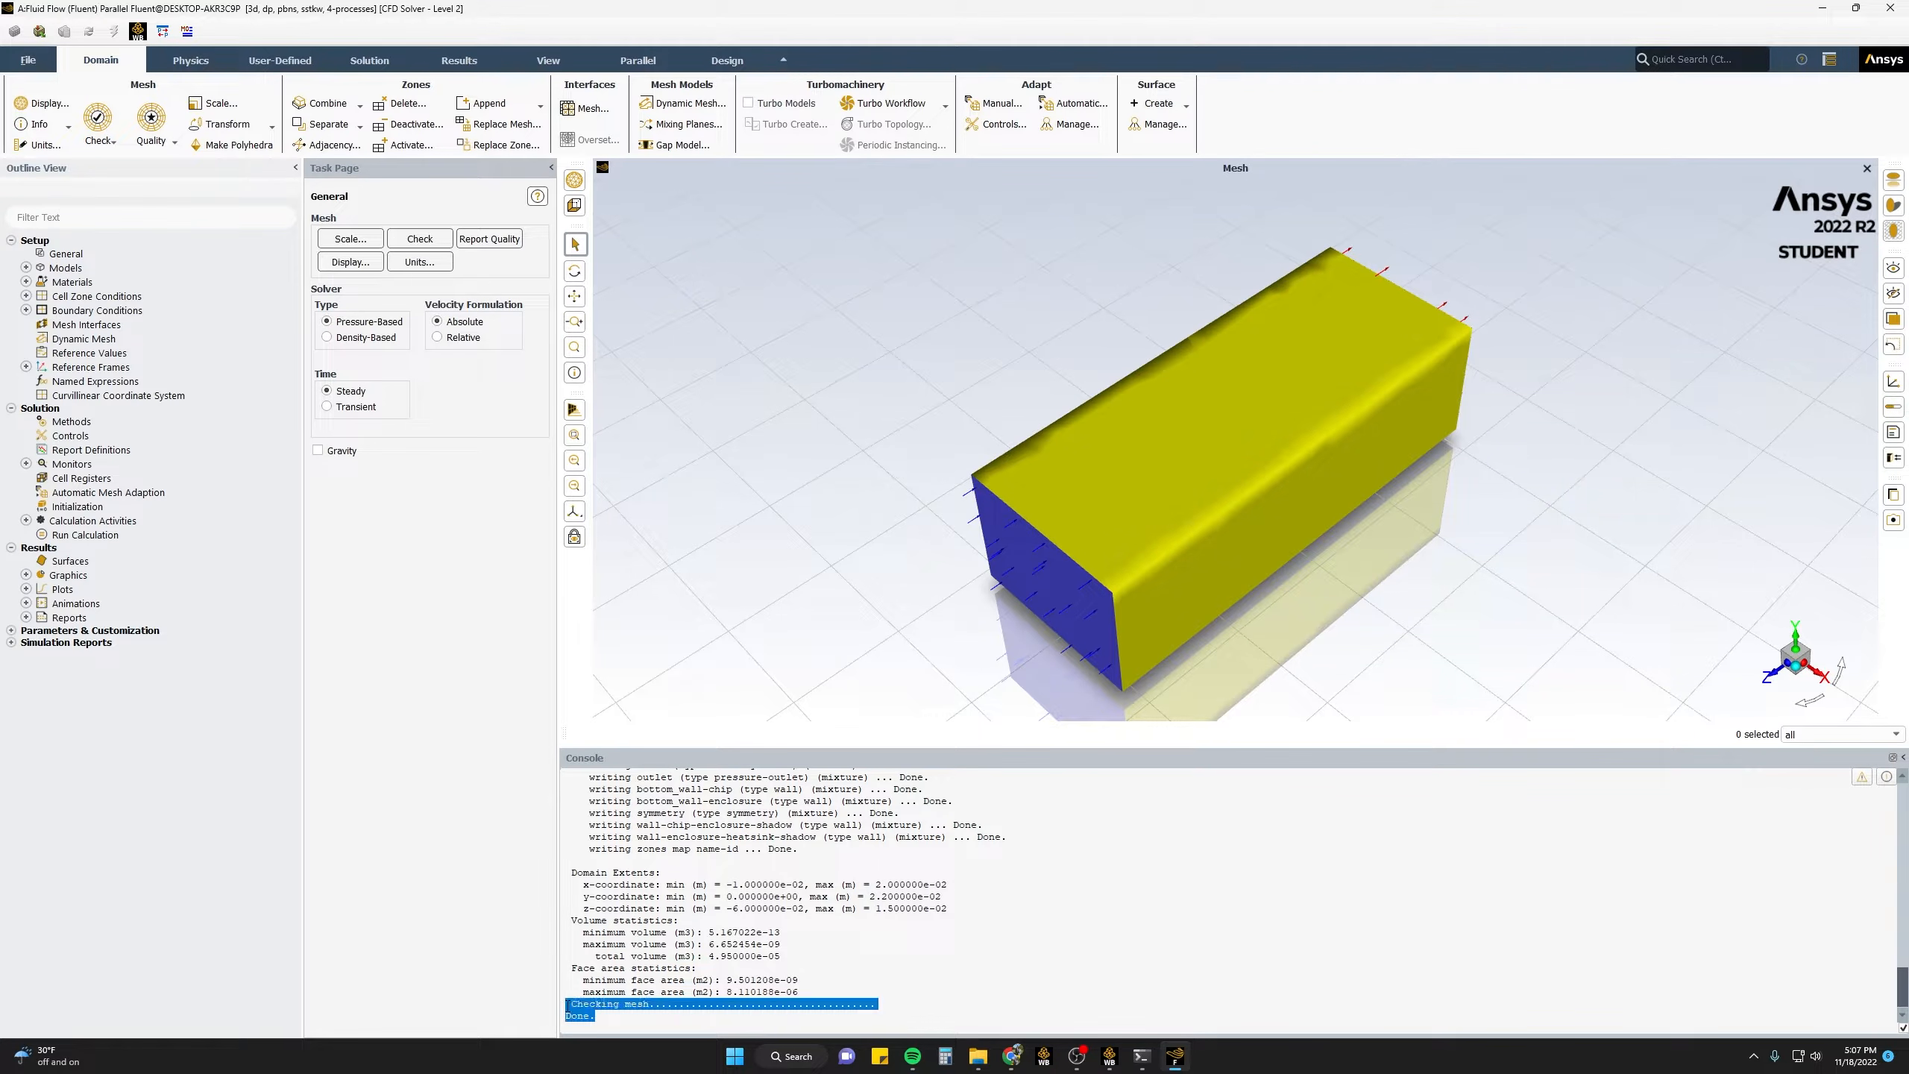
{"action": "left_click", "coordinate": [860, 969]}
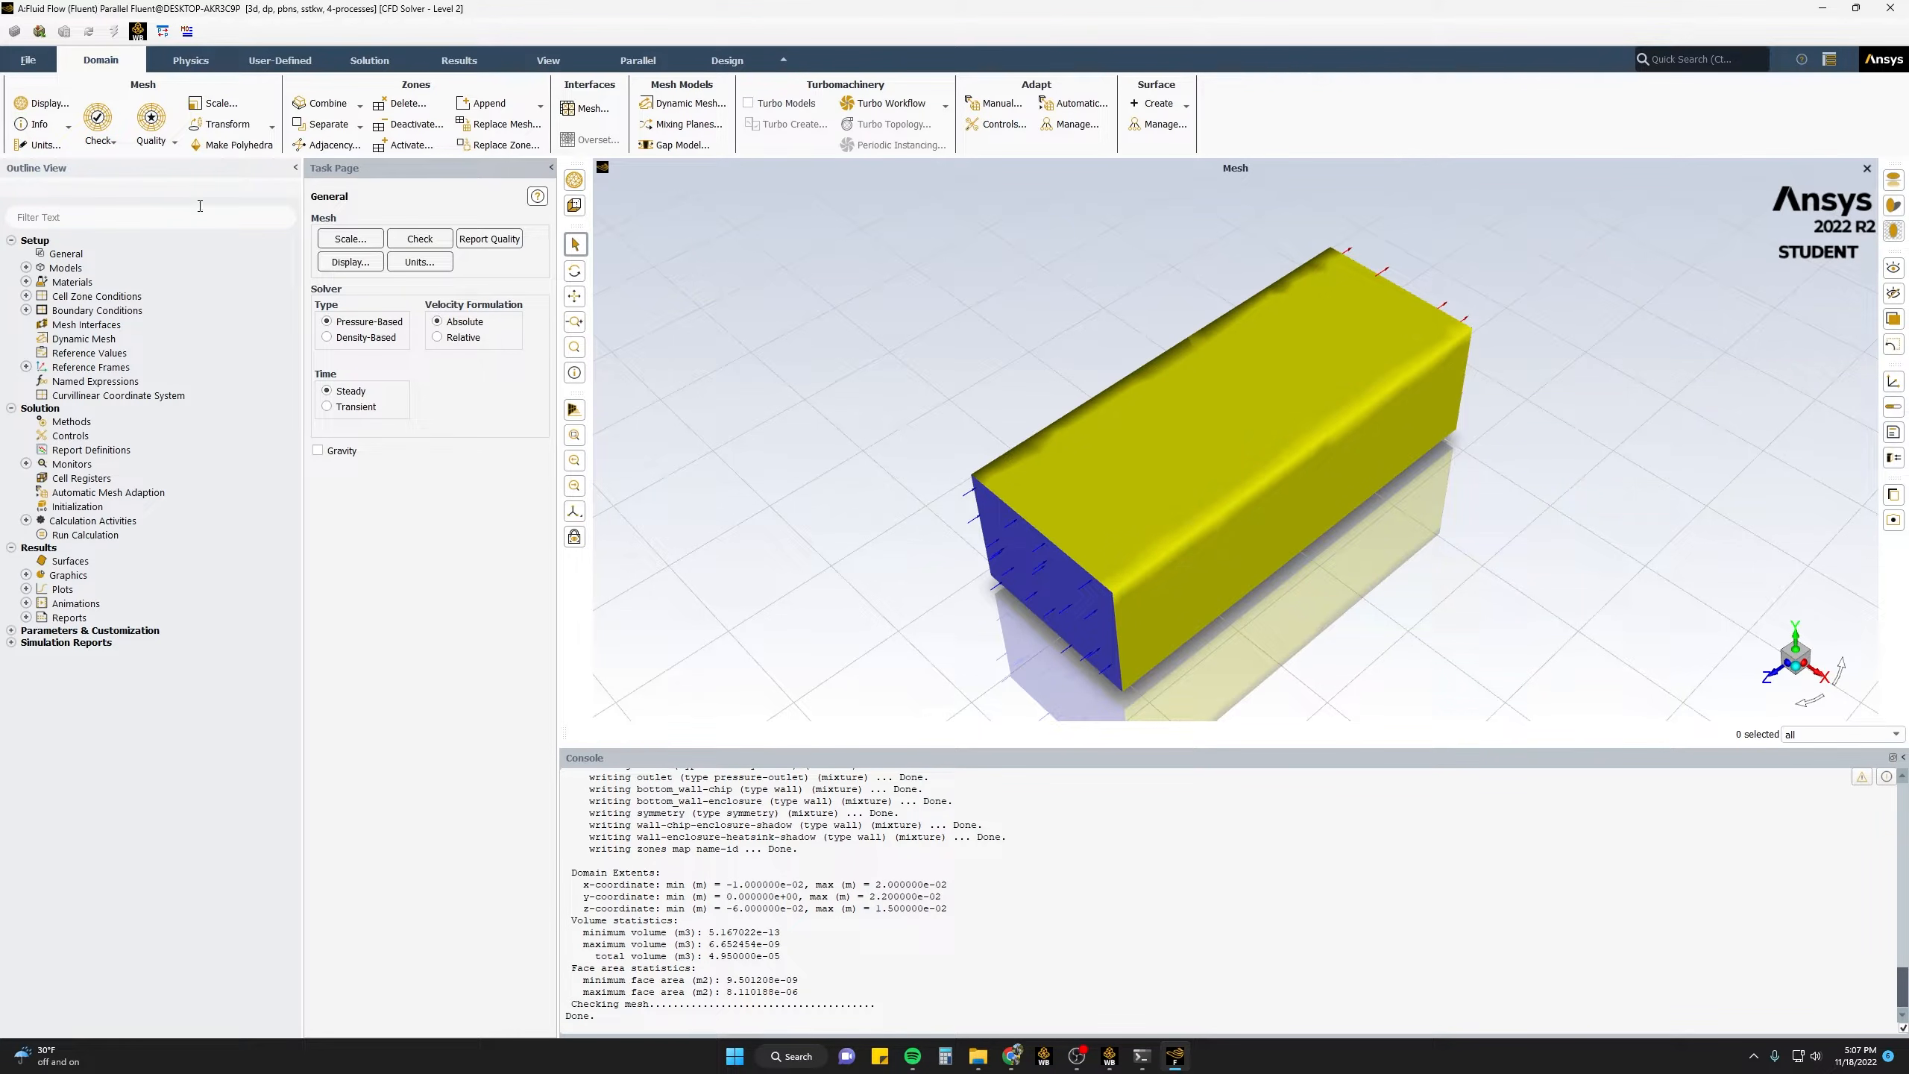
- Evaluate the mesh quality and examine the reported minimum orthogonal quality
{"action": "left_click", "coordinate": [156, 132]}
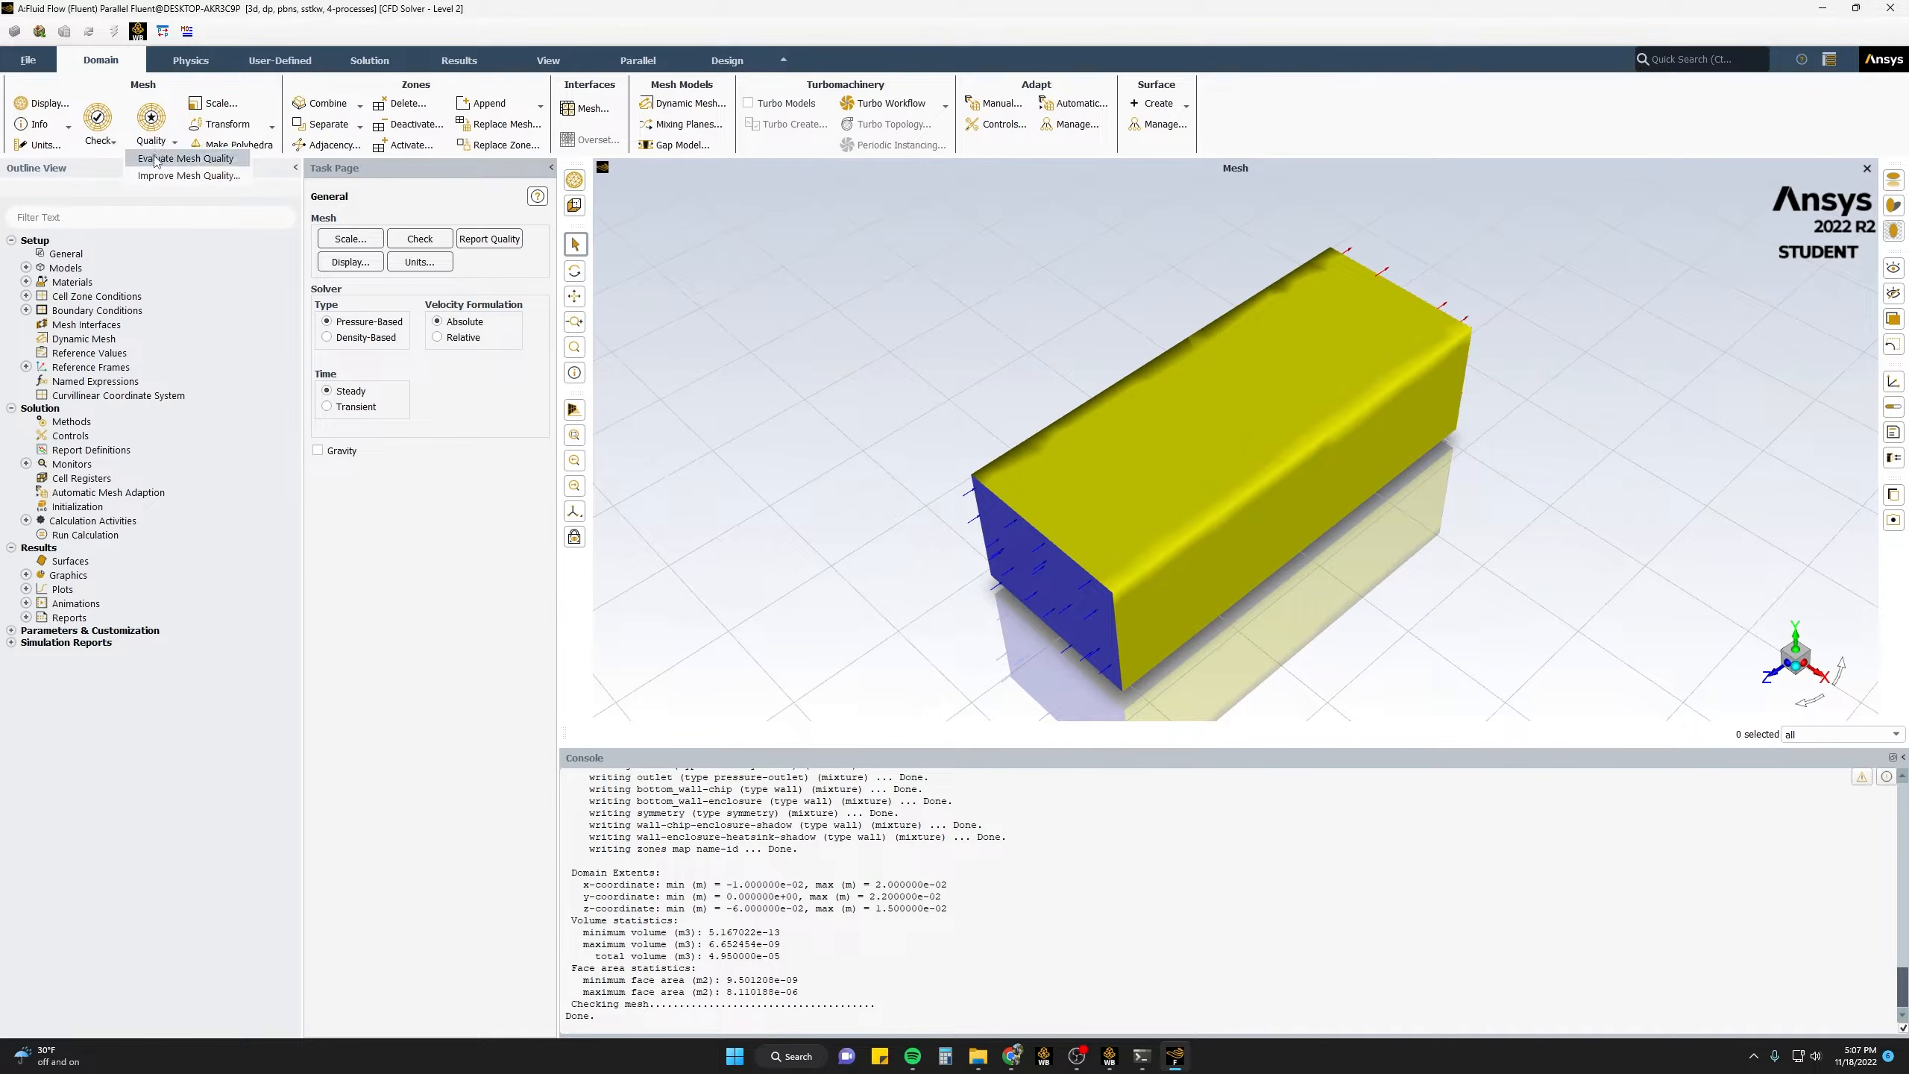
{"action": "left_click", "coordinate": [156, 159]}
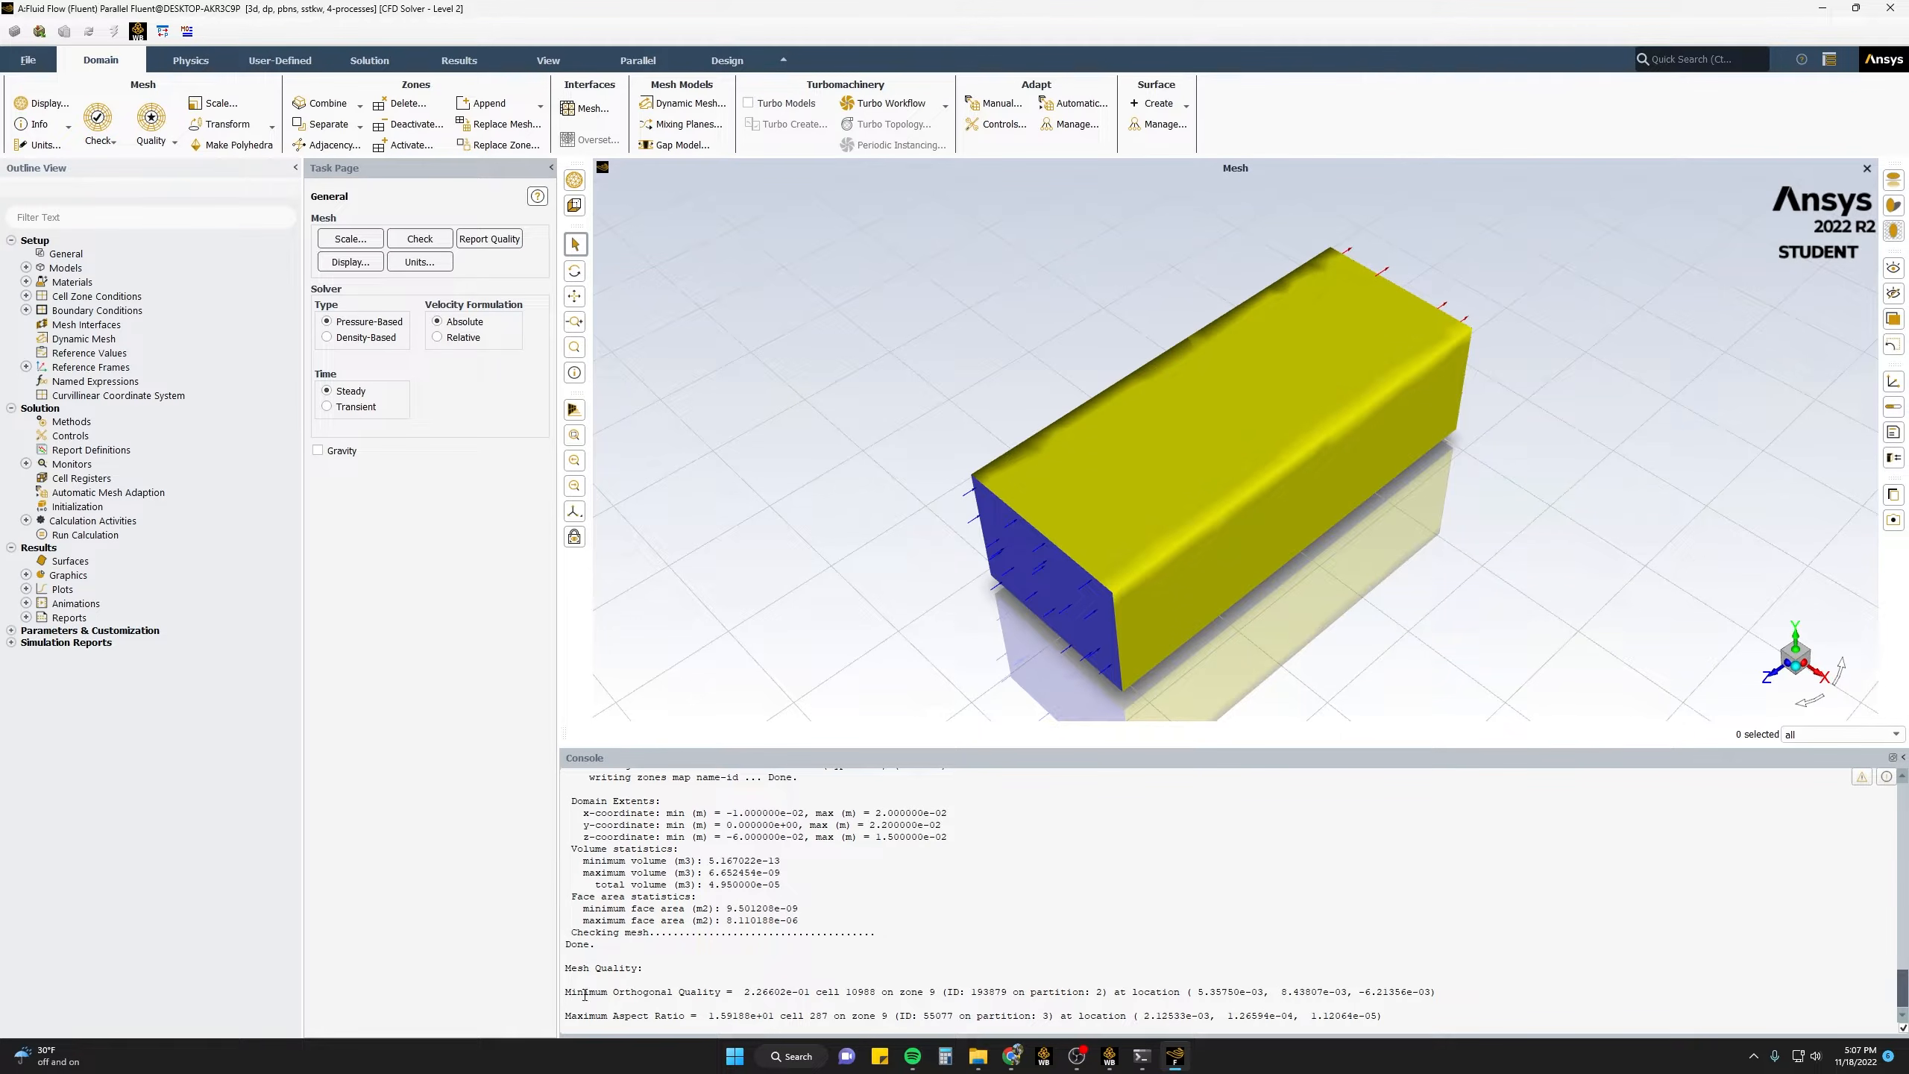
{"action": "left_click_drag", "start_coordinate": [746, 992], "coordinate": [767, 994]}
{"action": "left_click", "coordinate": [804, 609]}
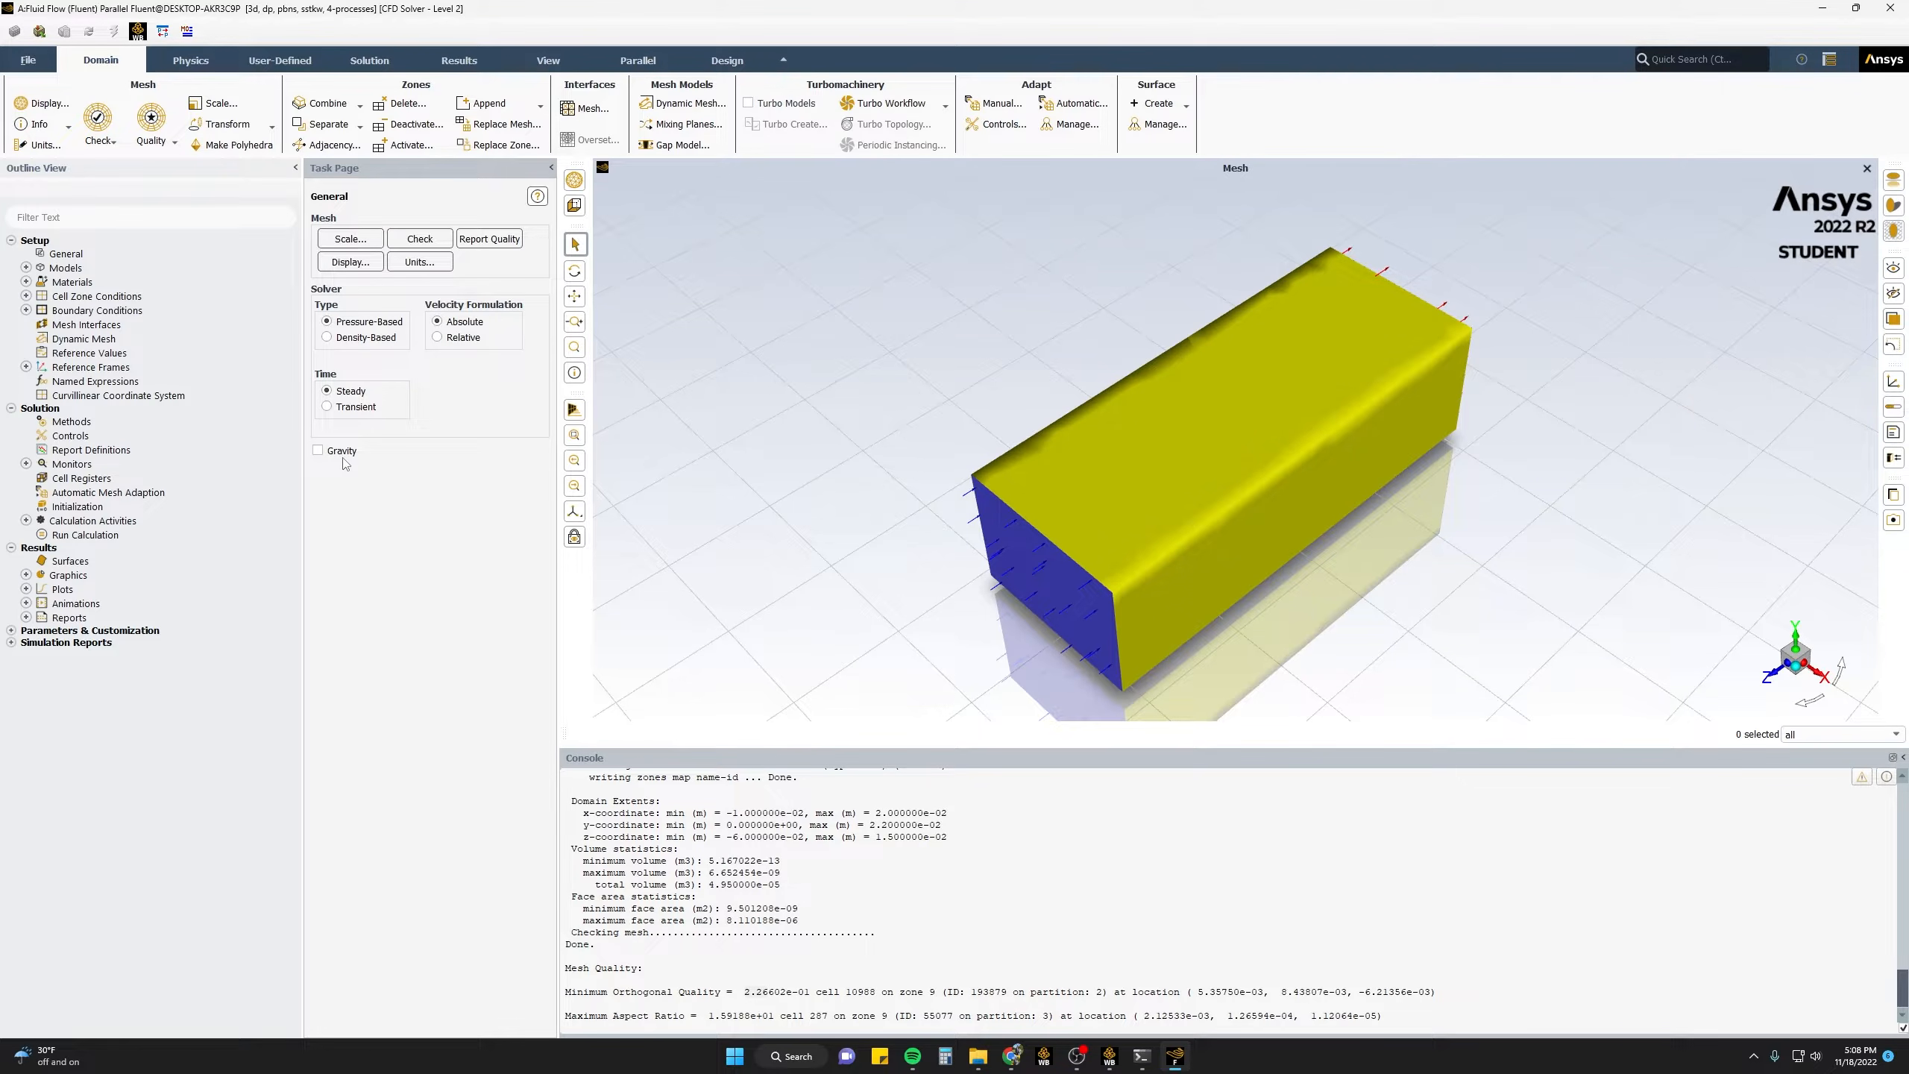
- Turn on the Energy model in the setup's models
{"action": "left_click", "coordinate": [27, 269]}
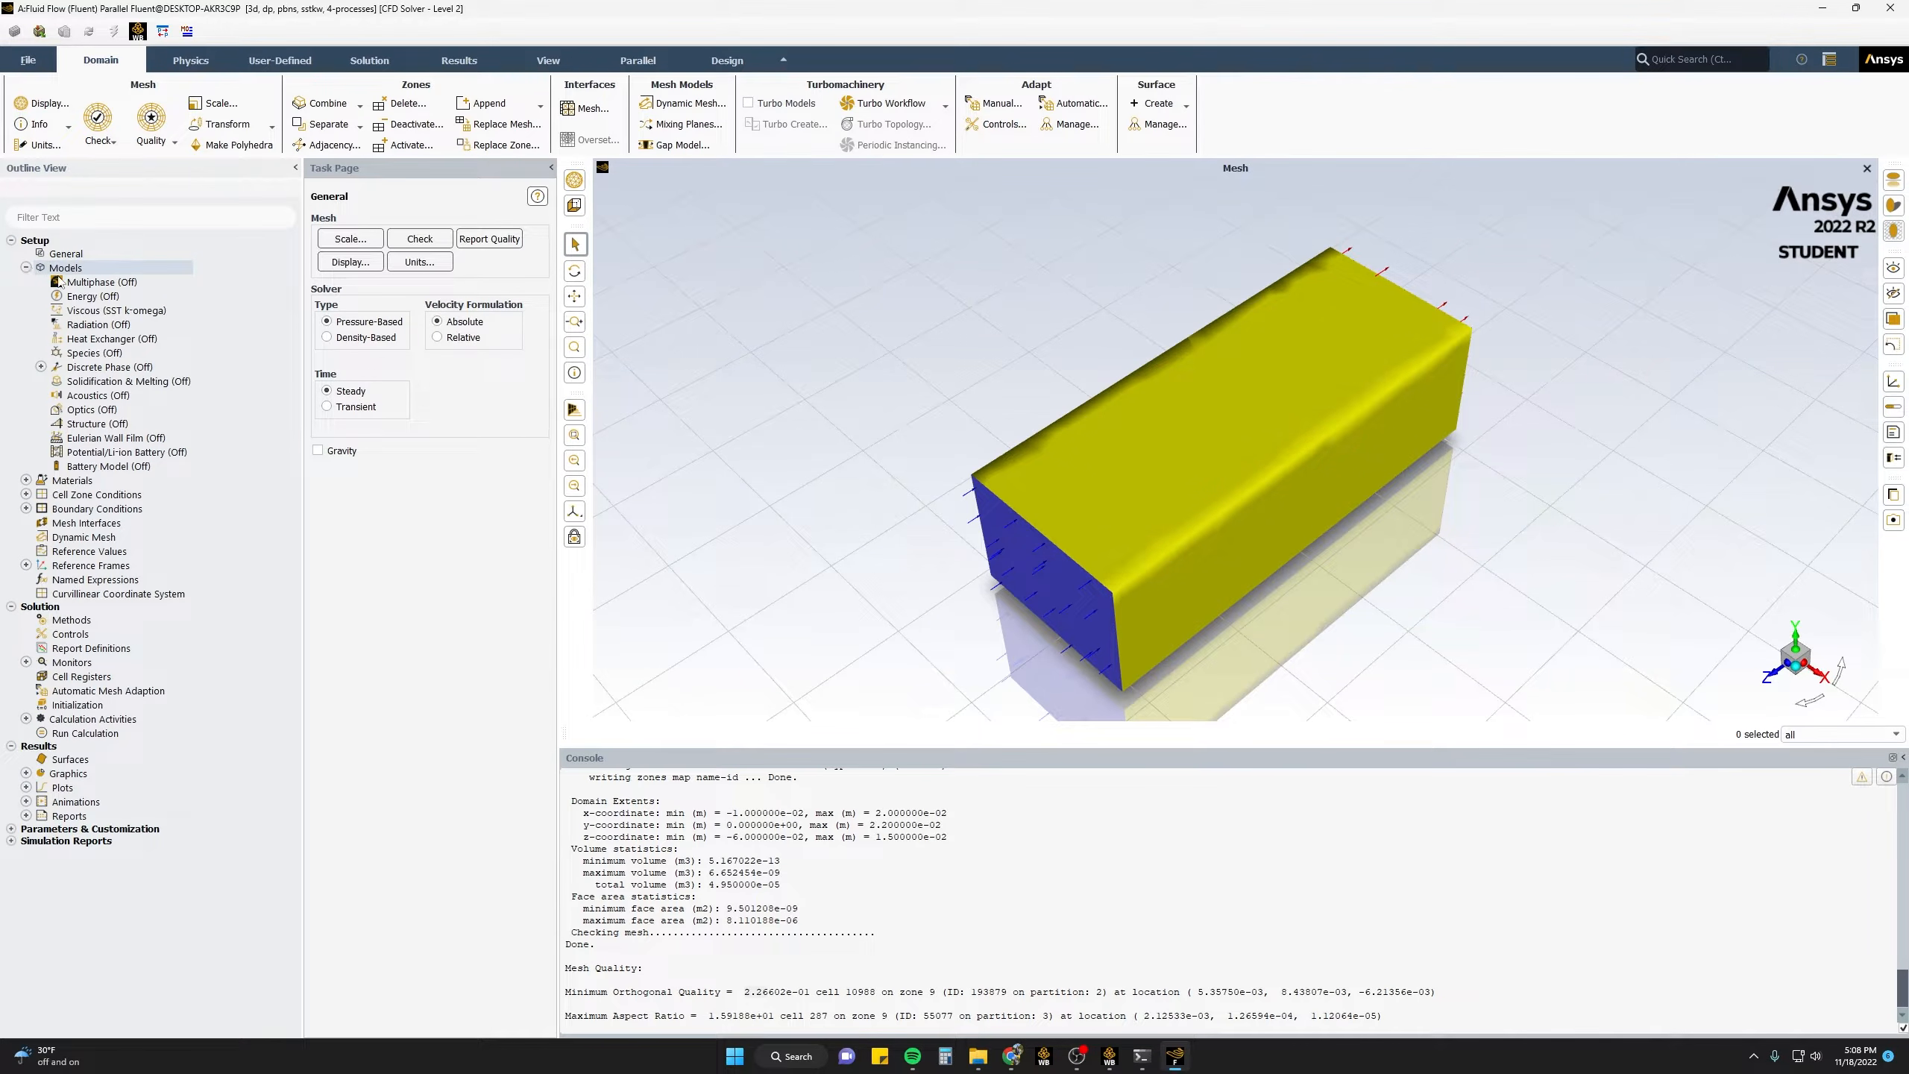
{"action": "right_click", "coordinate": [105, 301]}
{"action": "left_click", "coordinate": [142, 332]}
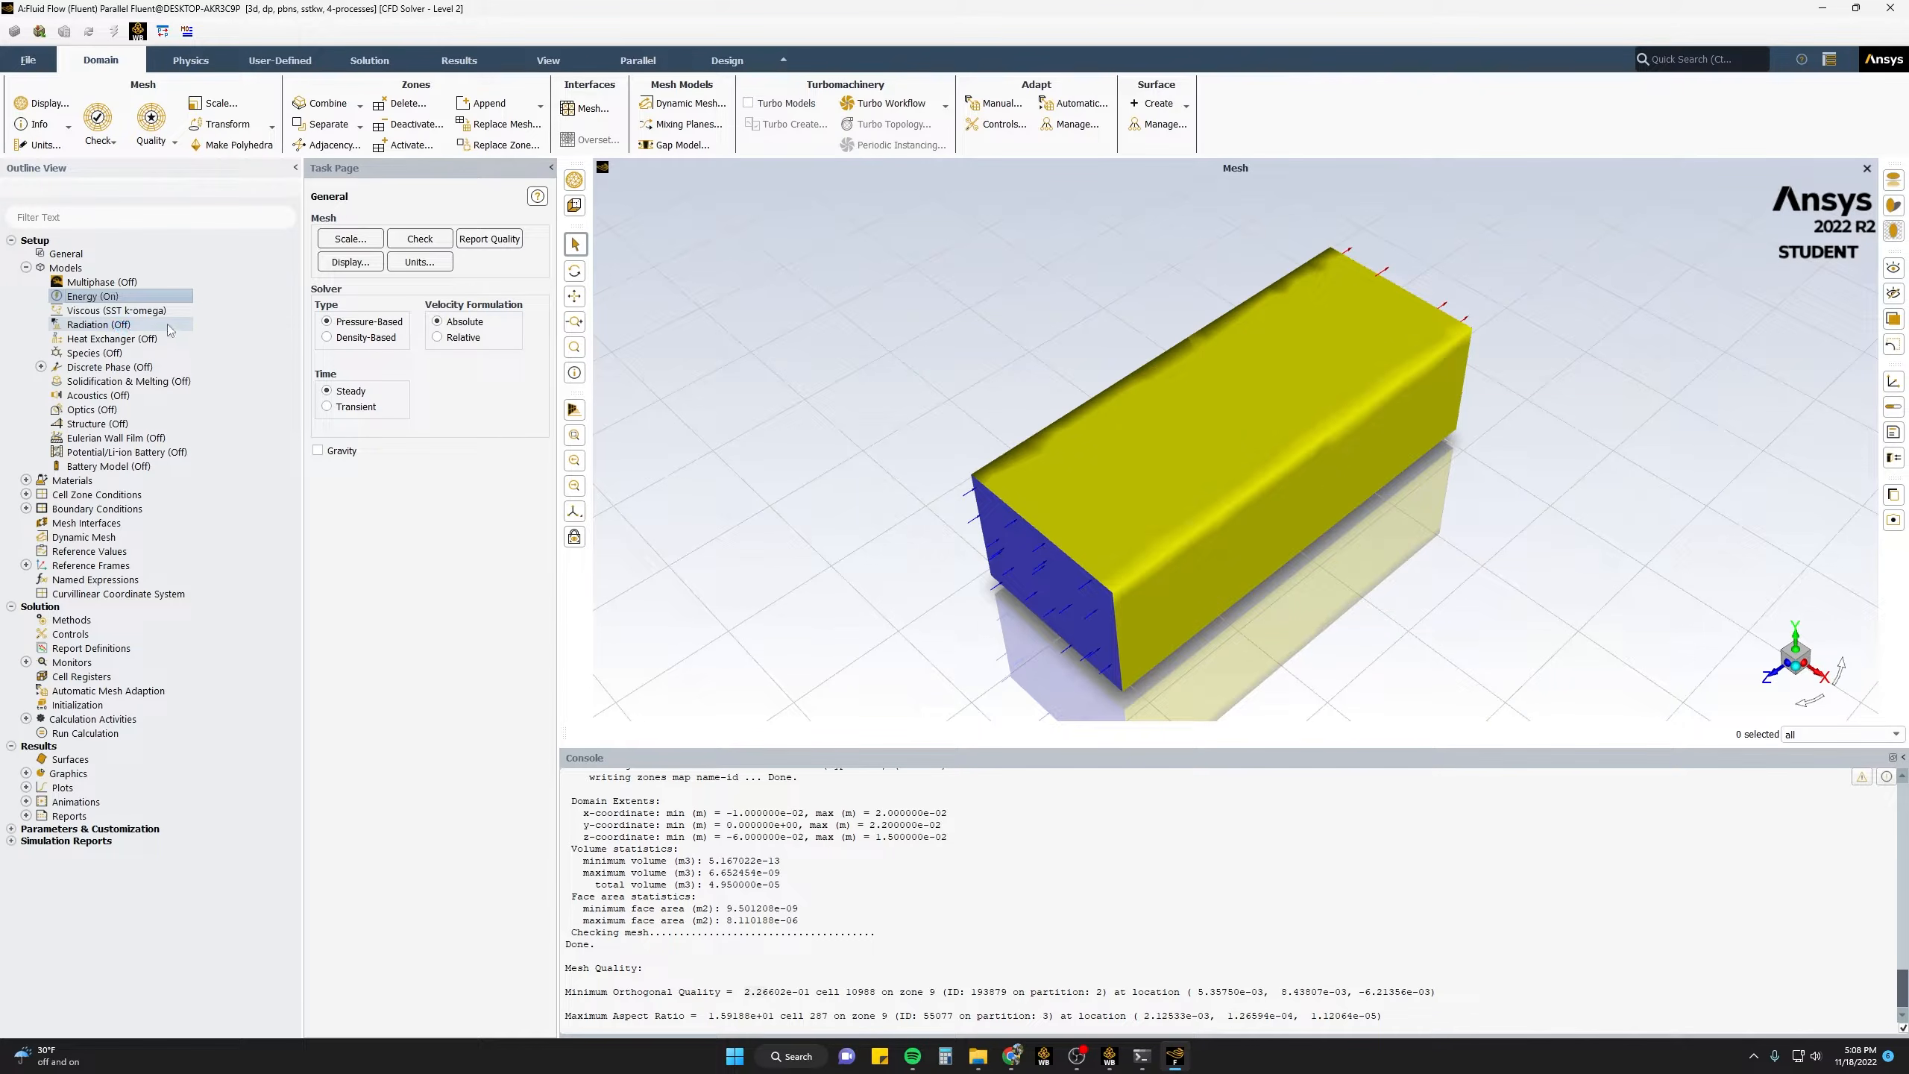
- Set the viscous model to Laminar
{"action": "right_click", "coordinate": [157, 315]}
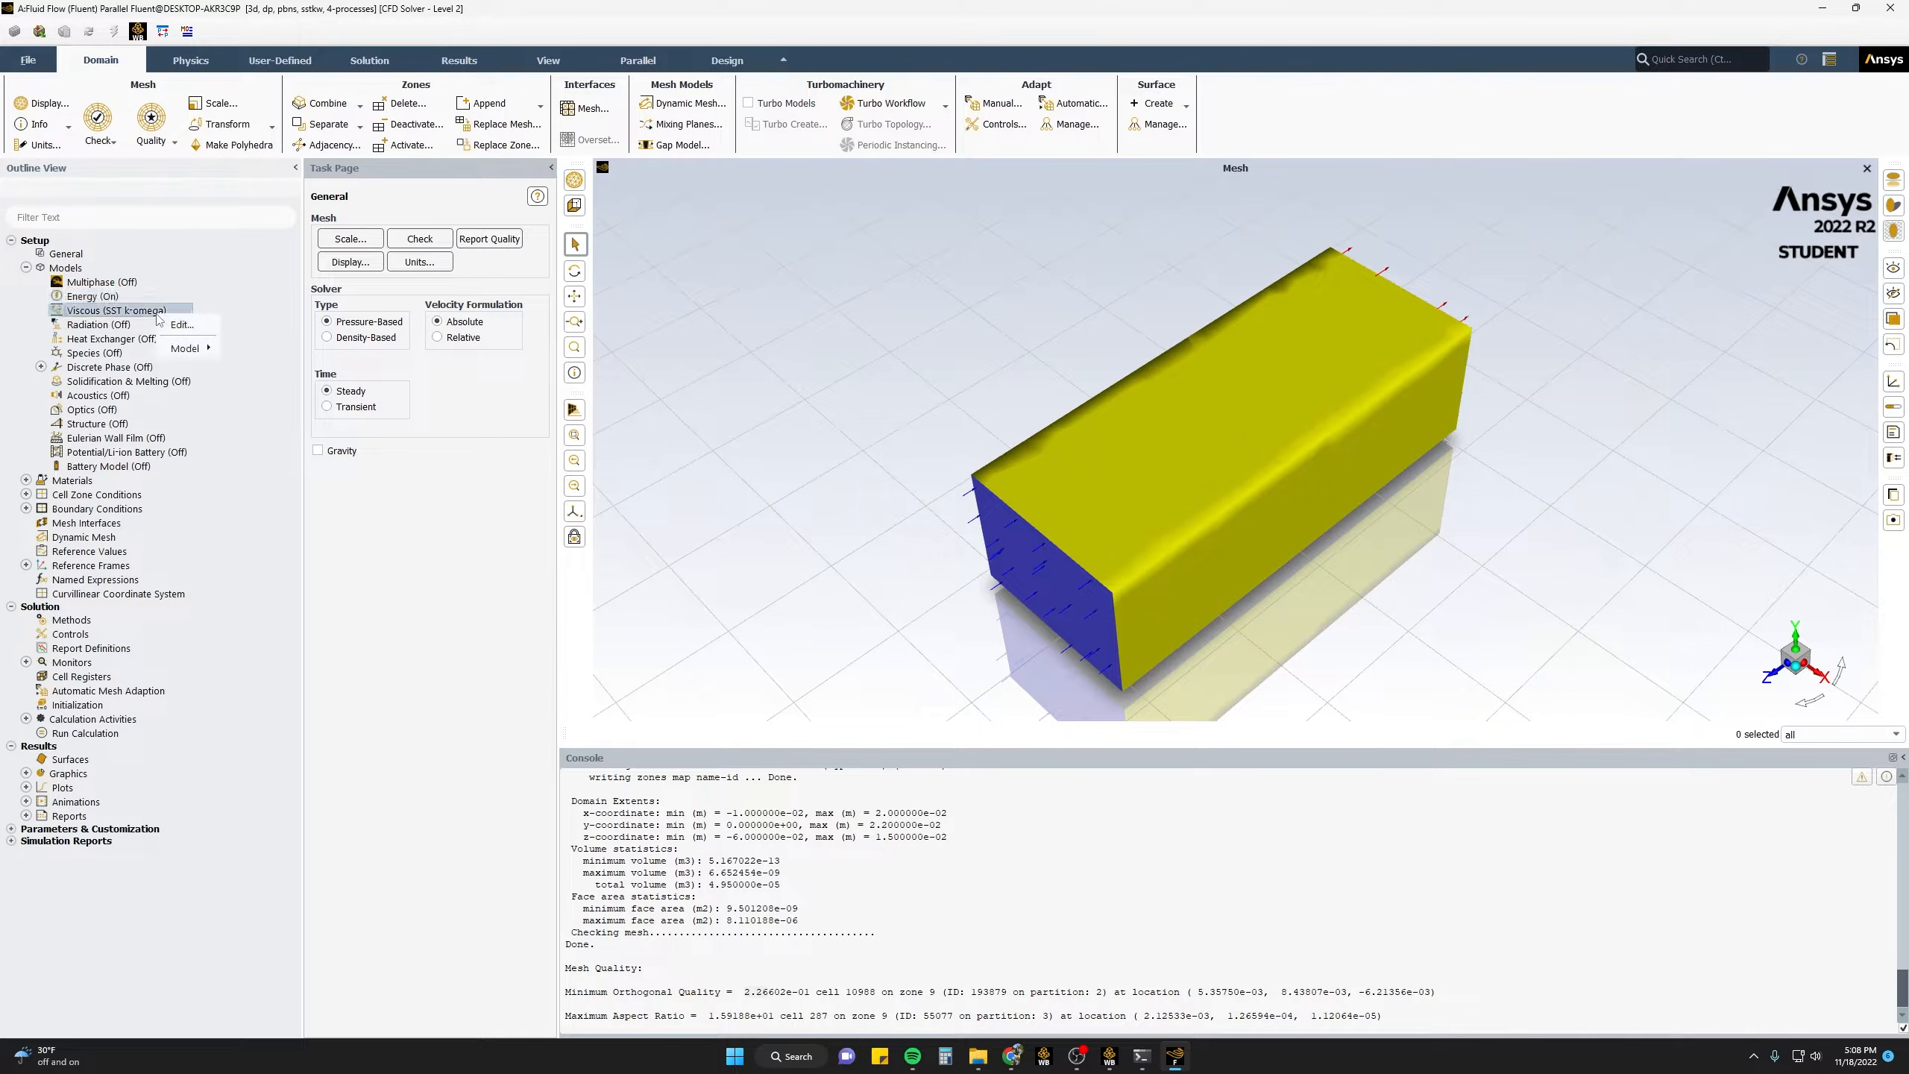
{"action": "left_click", "coordinate": [180, 325]}
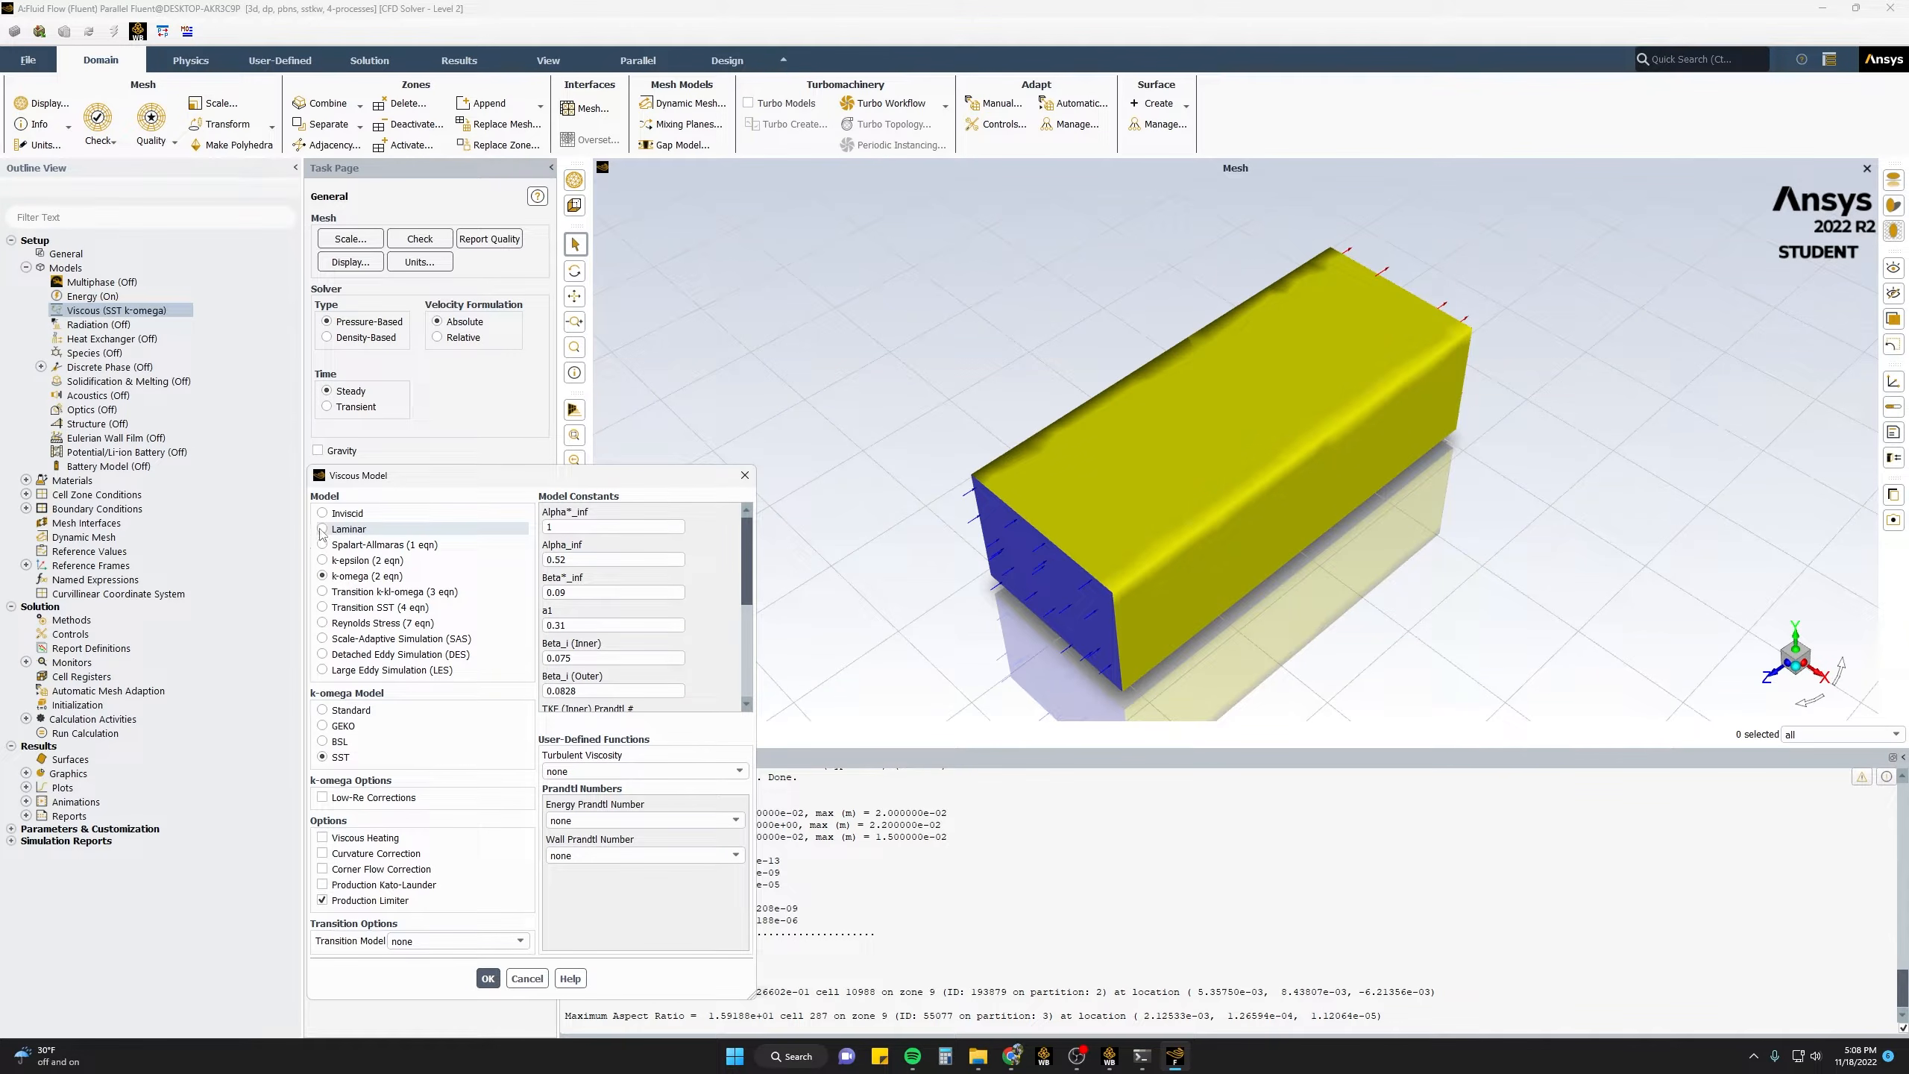
{"action": "left_click", "coordinate": [323, 530]}
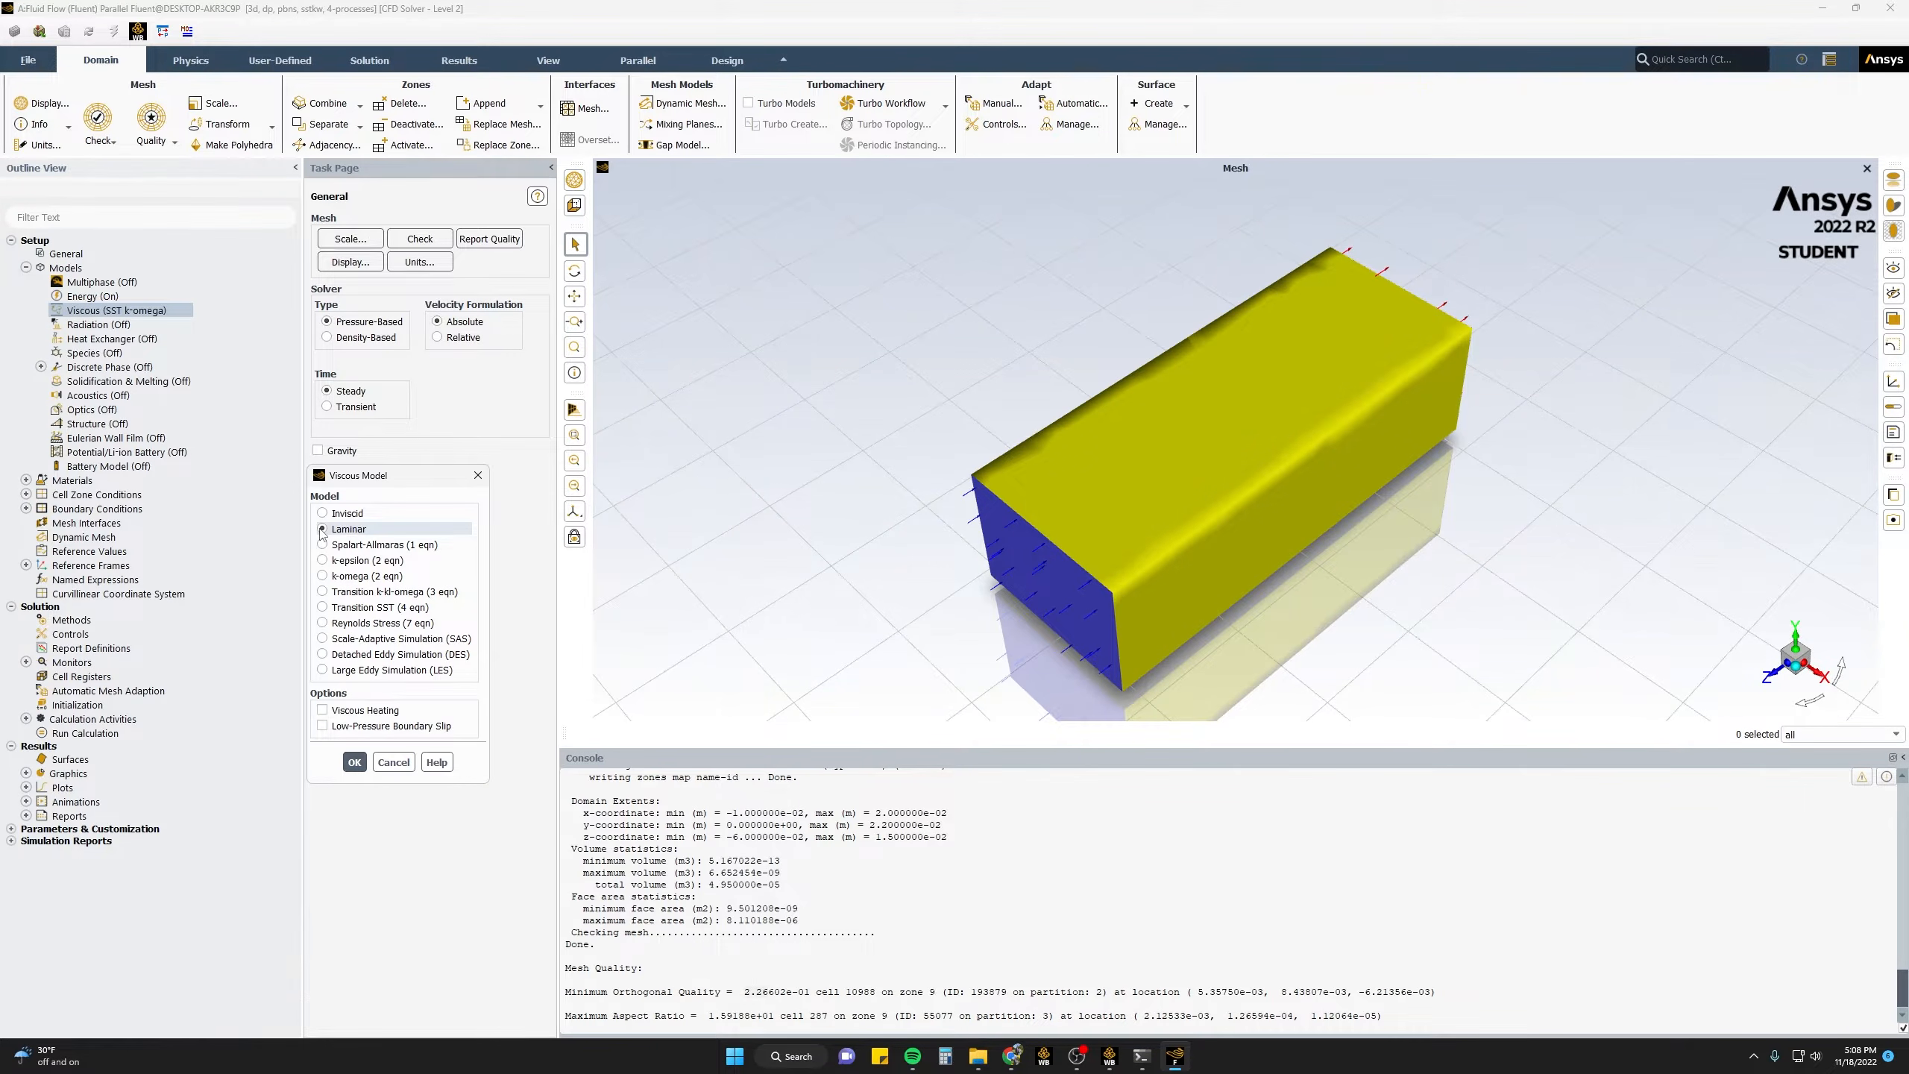
{"action": "left_click", "coordinate": [354, 763]}
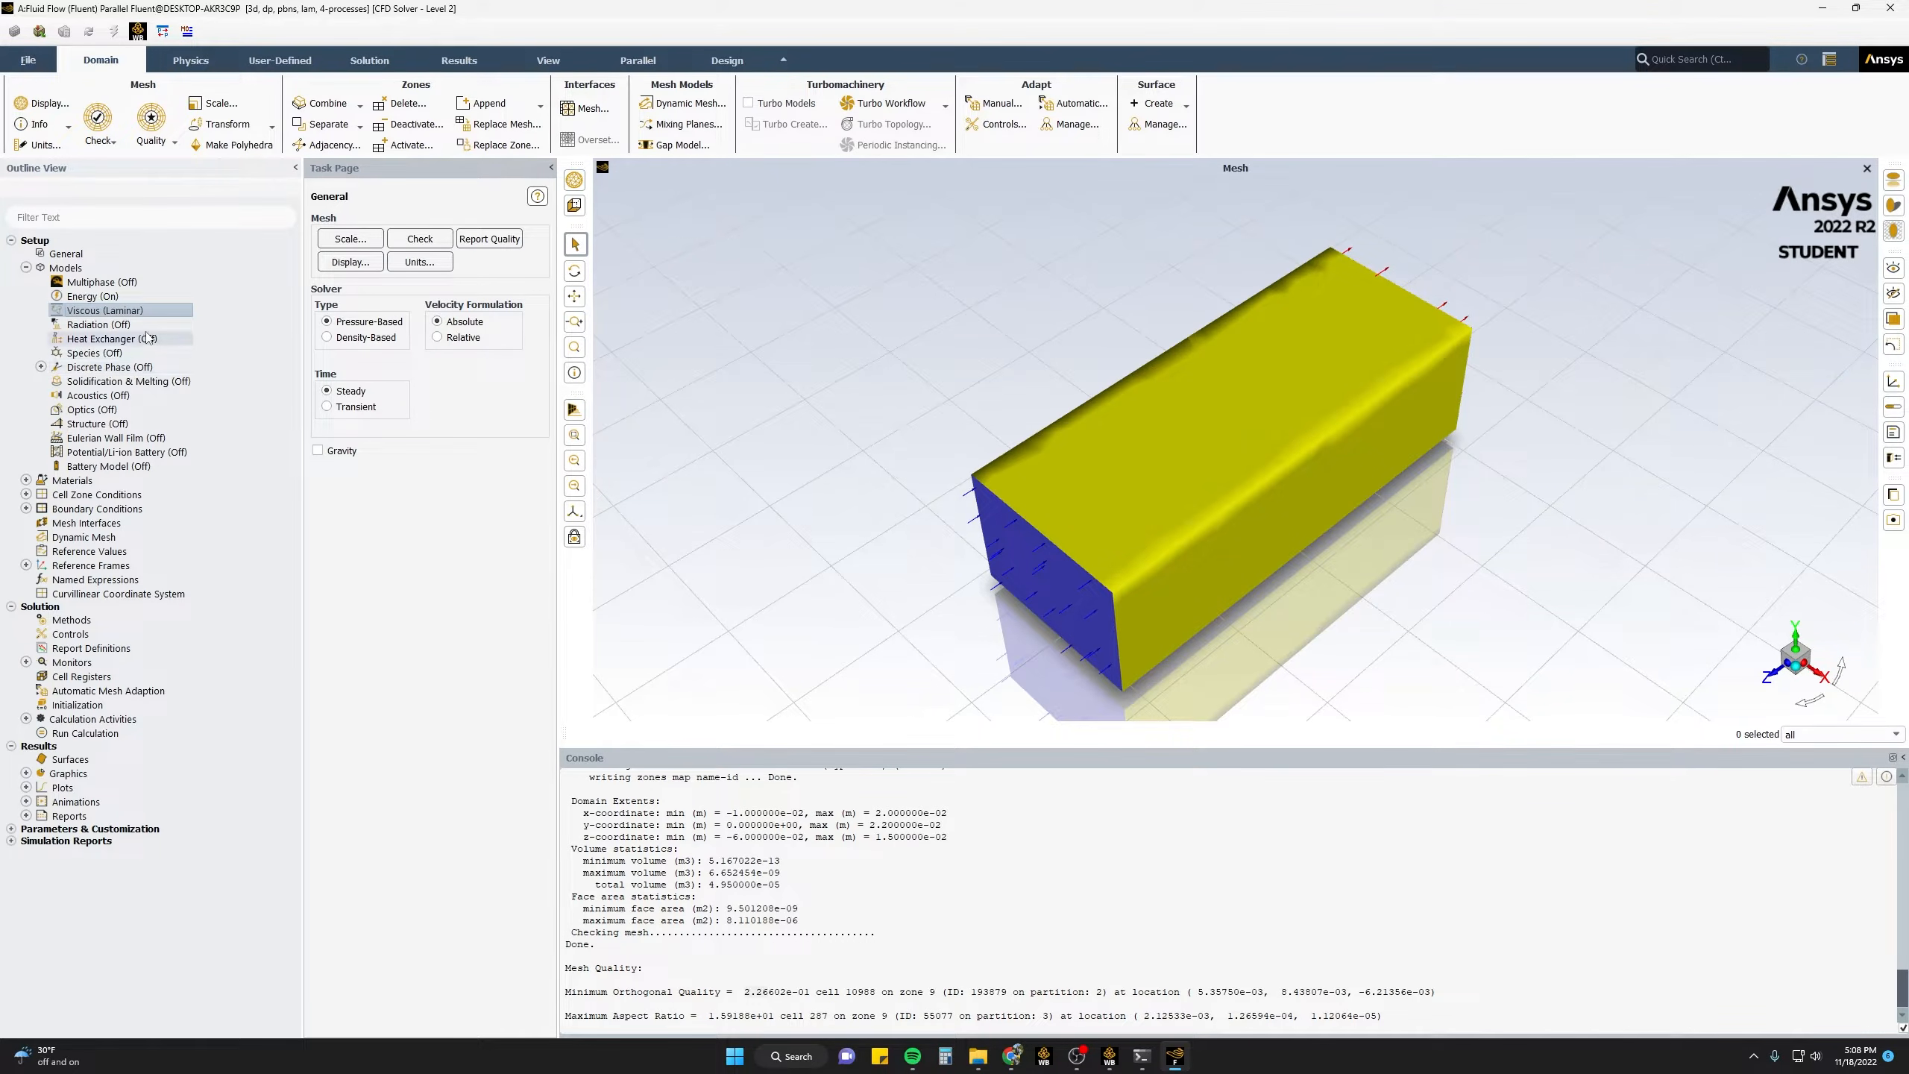
- Review the density, specific heat, thermal conductivity and viscosity of the air fluid material
{"action": "left_click", "coordinate": [25, 268]}
{"action": "left_click", "coordinate": [26, 281]}
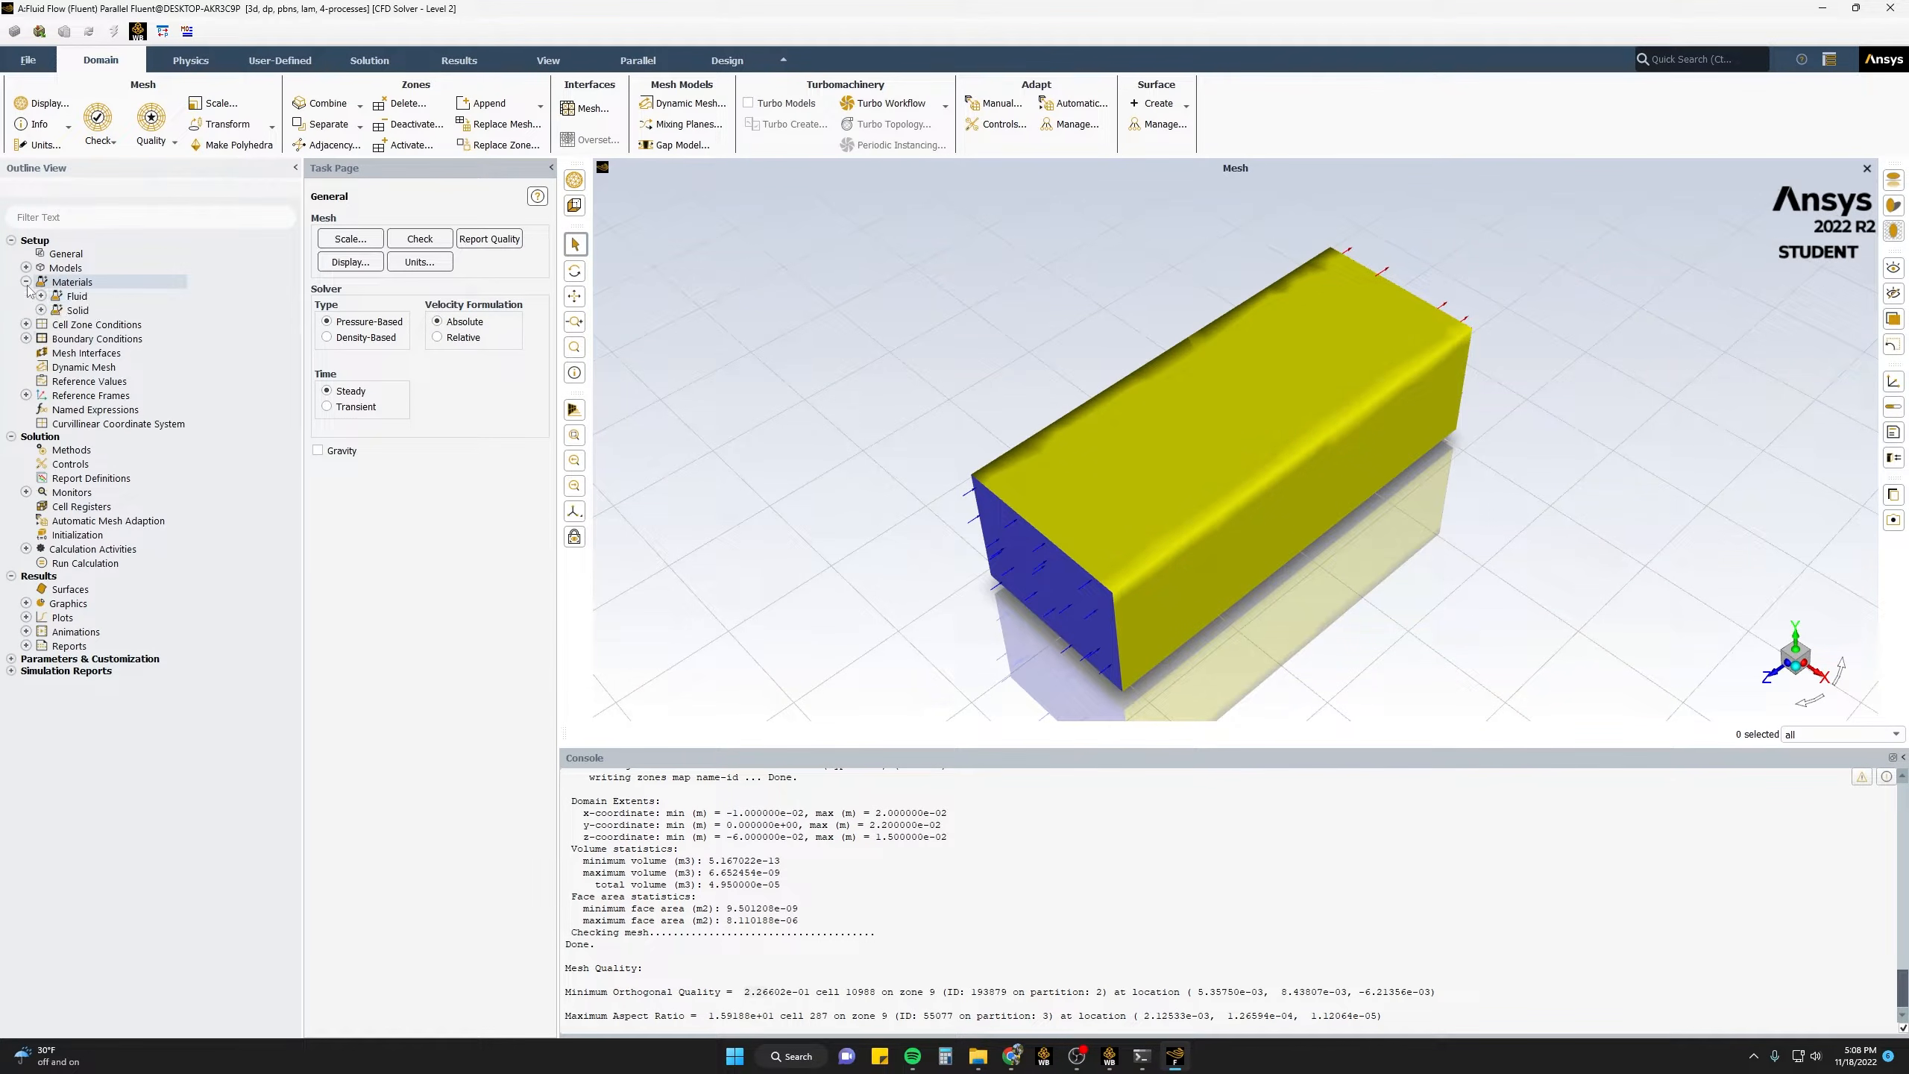
{"action": "left_click", "coordinate": [40, 295]}
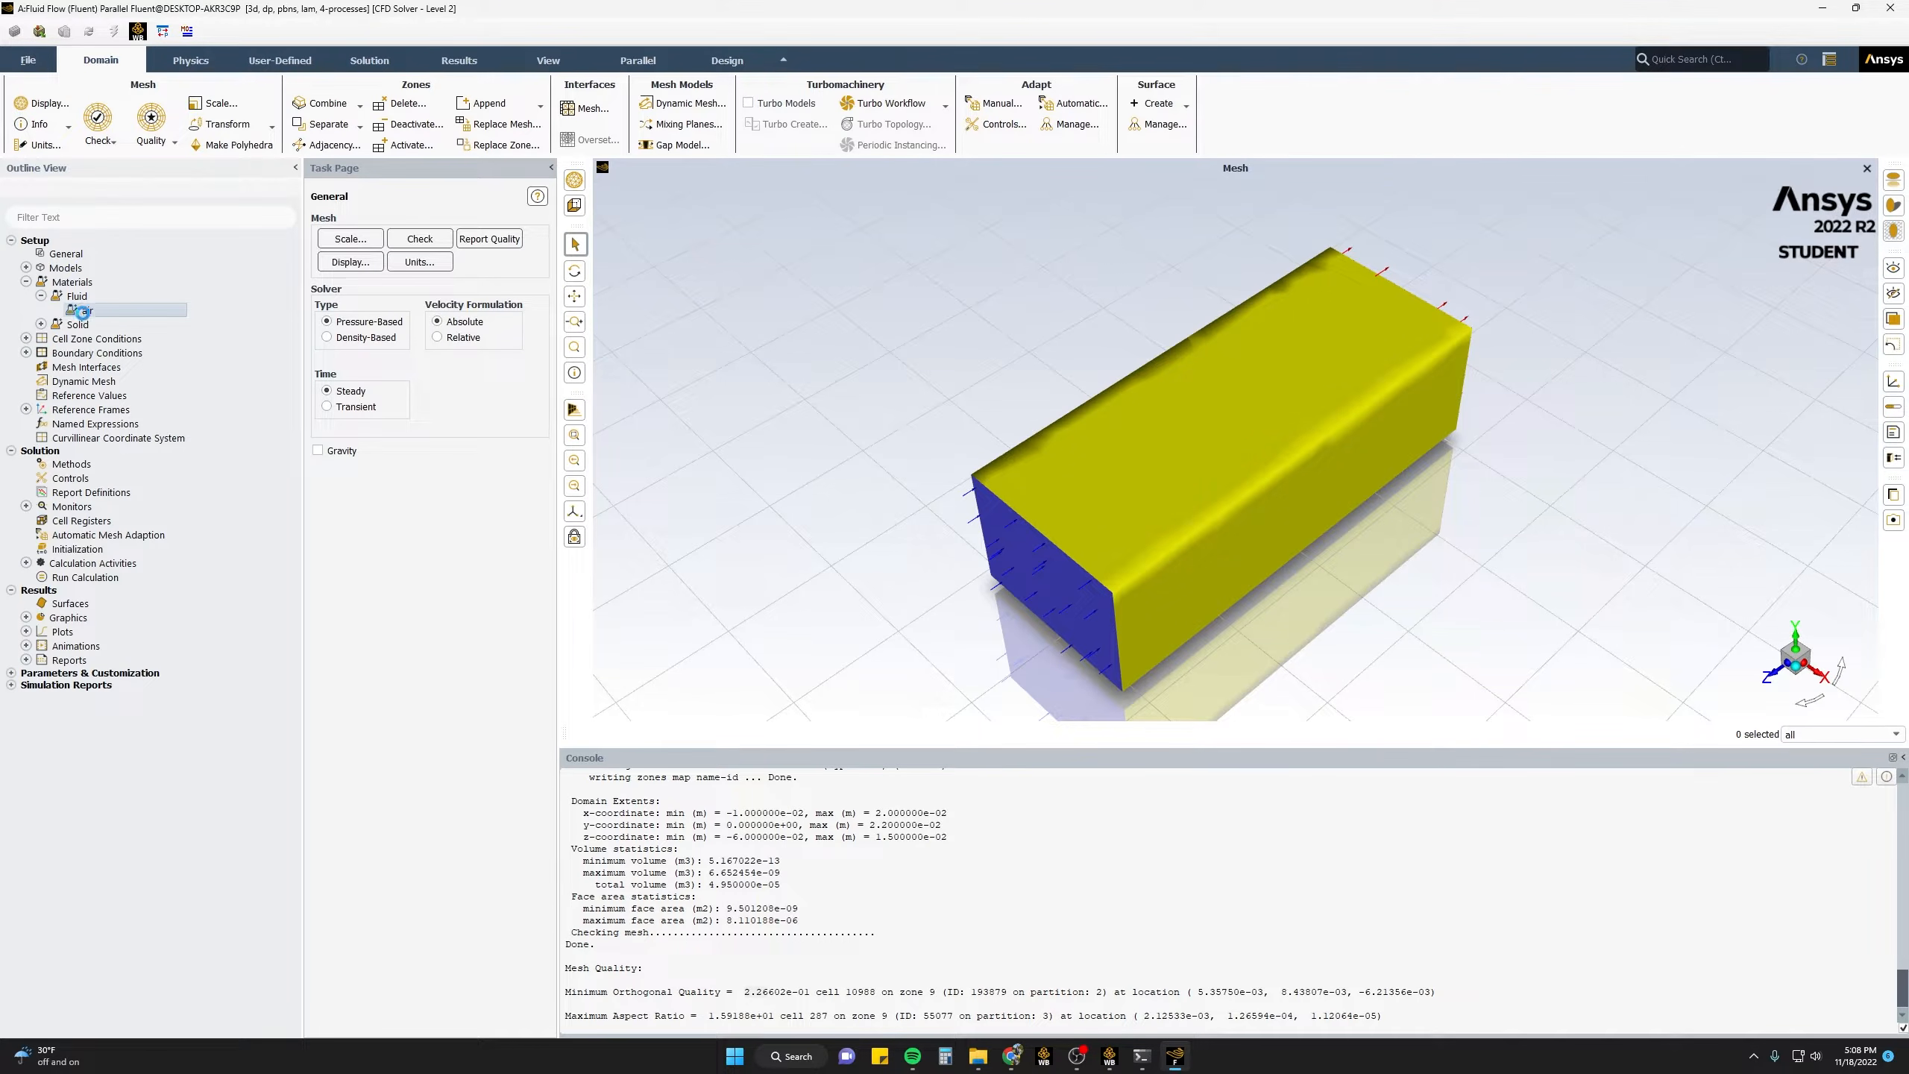
{"action": "double_click", "coordinate": [85, 313]}
{"action": "left_click_drag", "start_coordinate": [548, 481], "coordinate": [687, 361]}
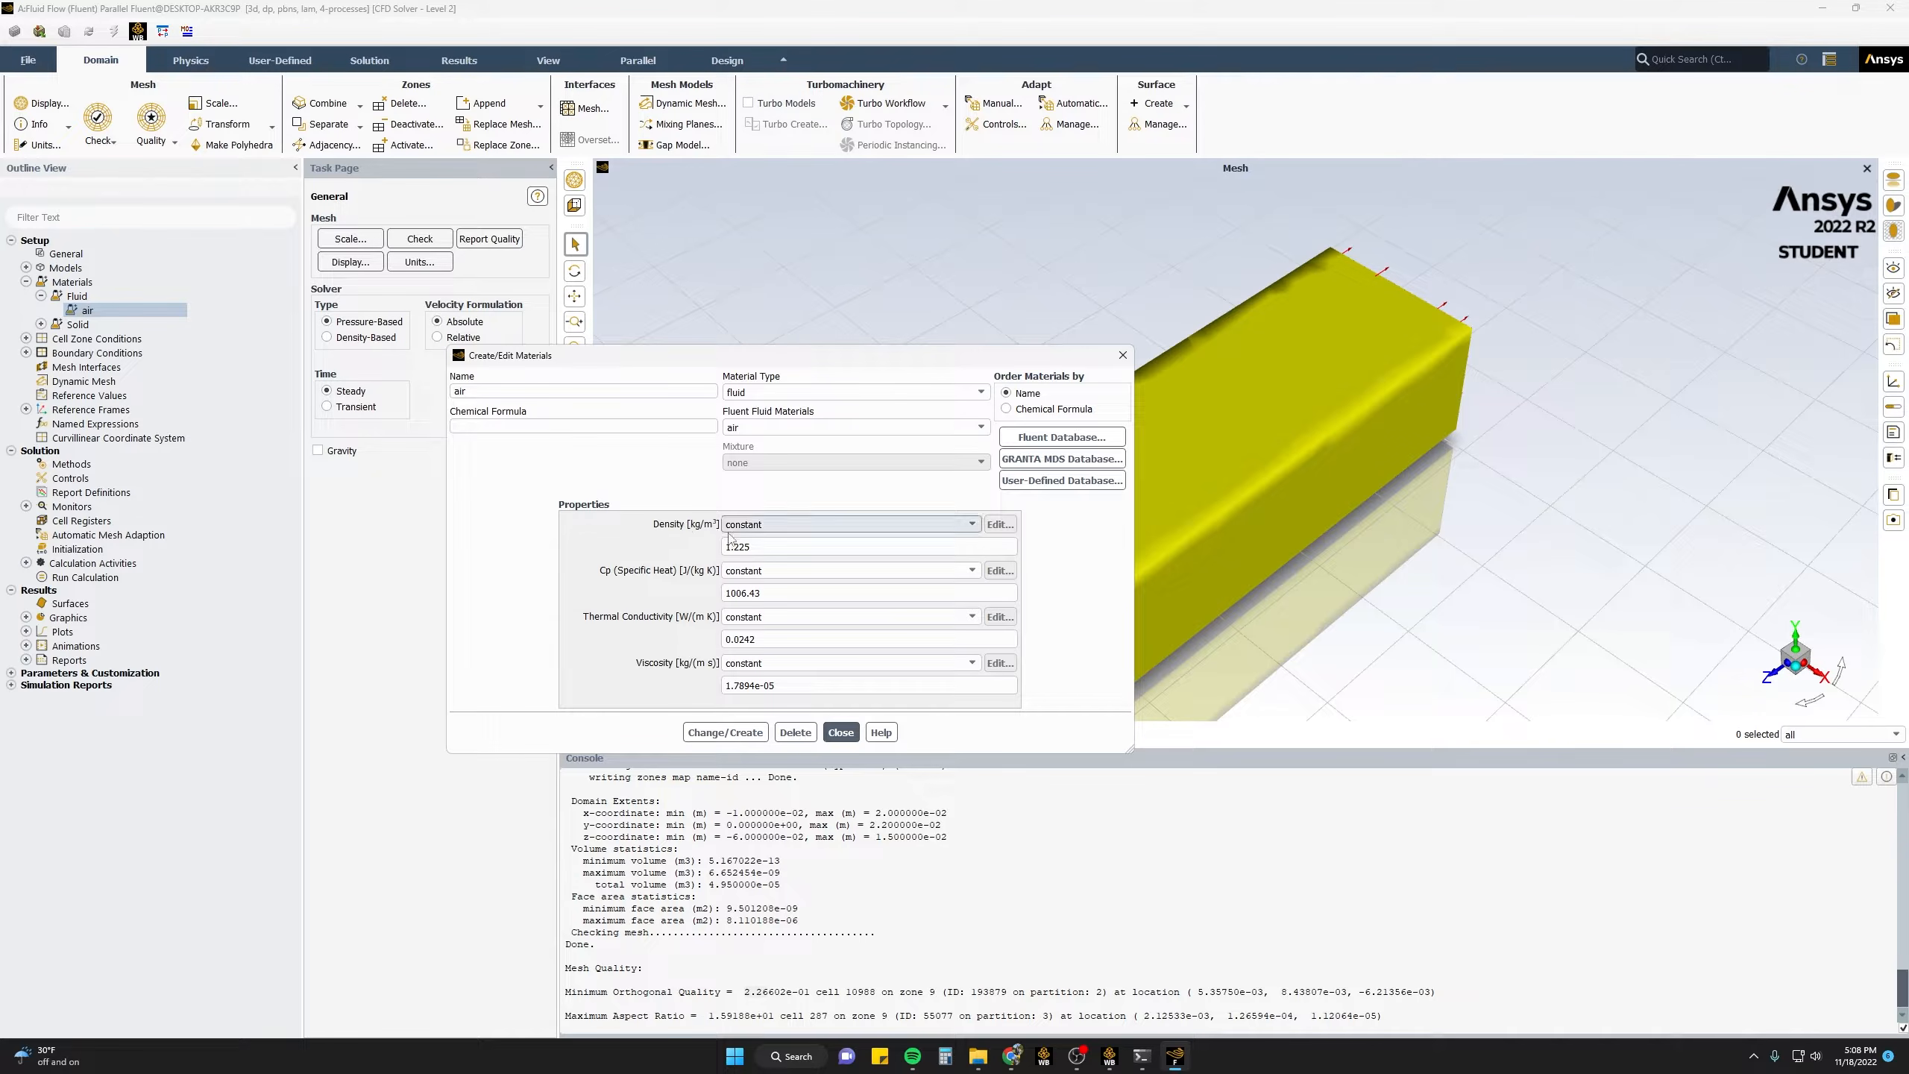
{"action": "left_click", "coordinate": [841, 731]}
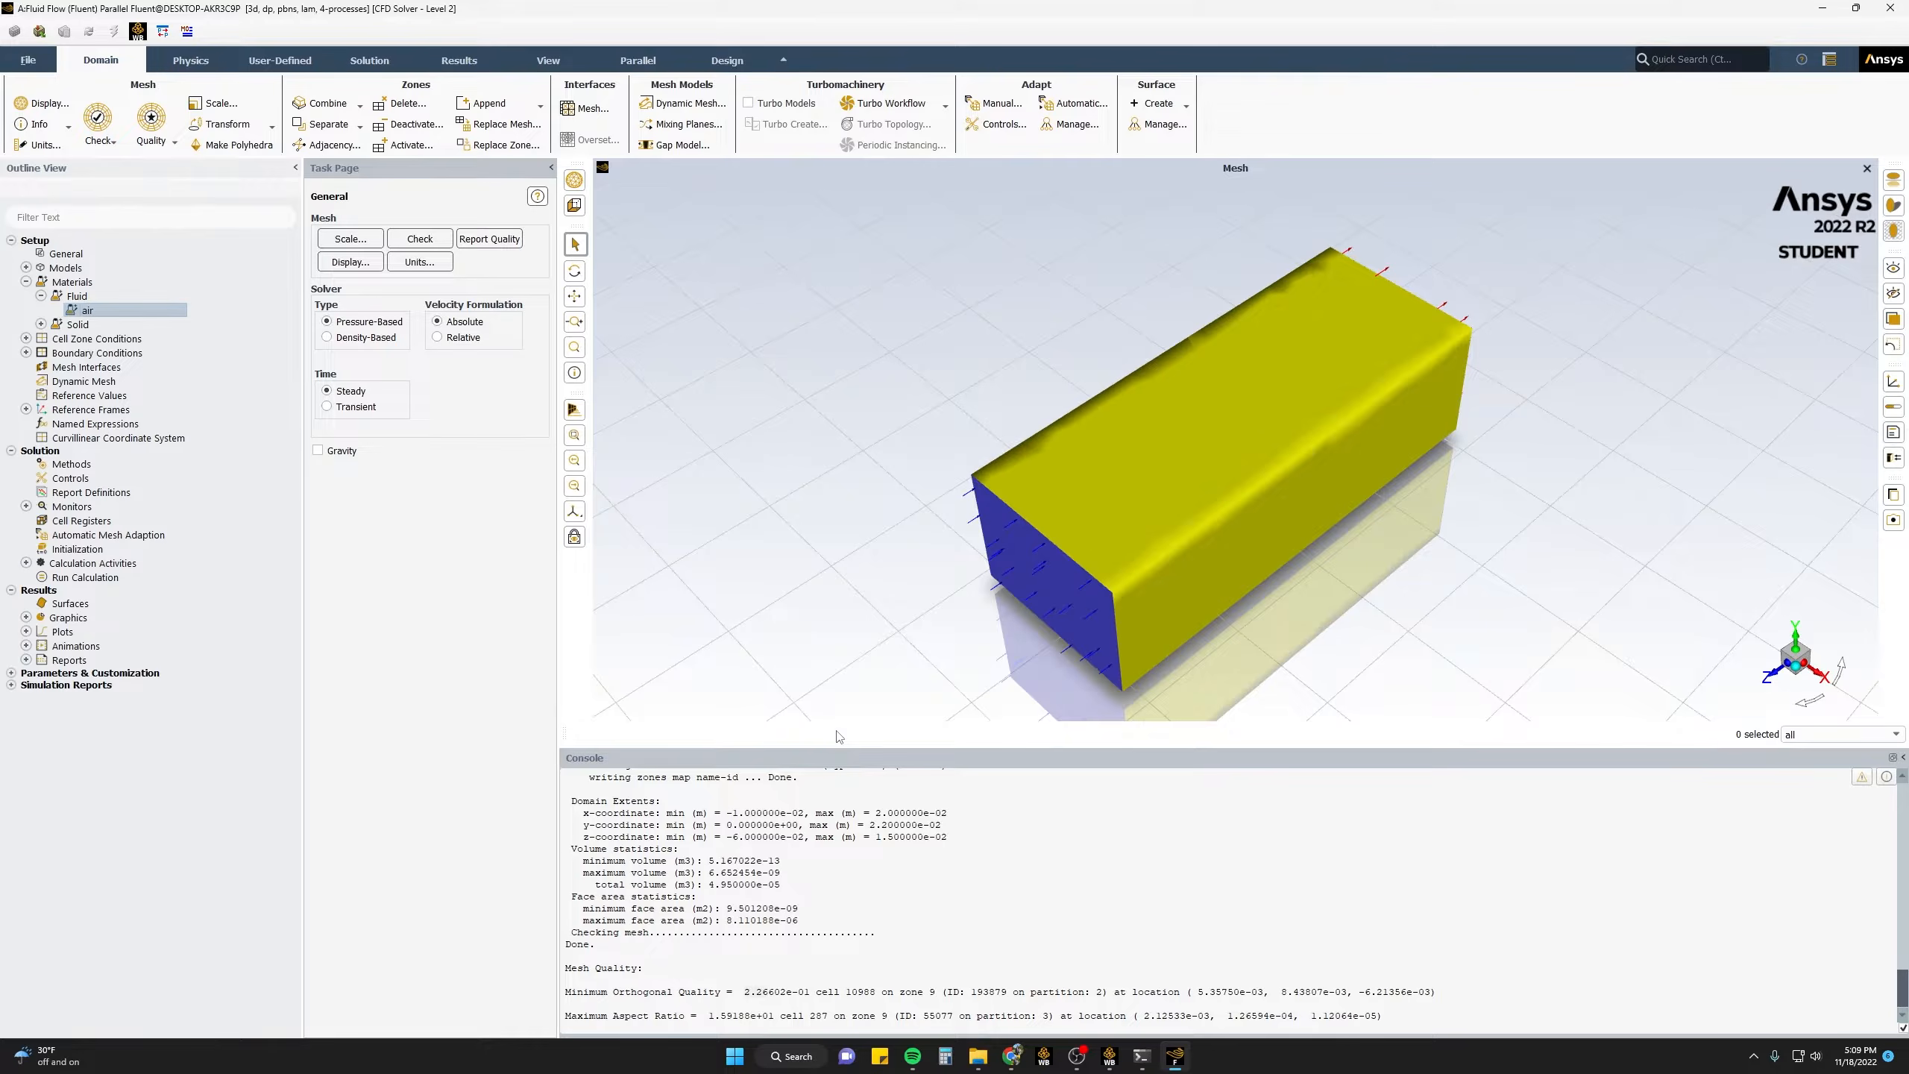
- Open the aluminum solid material and list the solid materials available in the Fluent database
{"action": "left_click", "coordinate": [41, 324]}
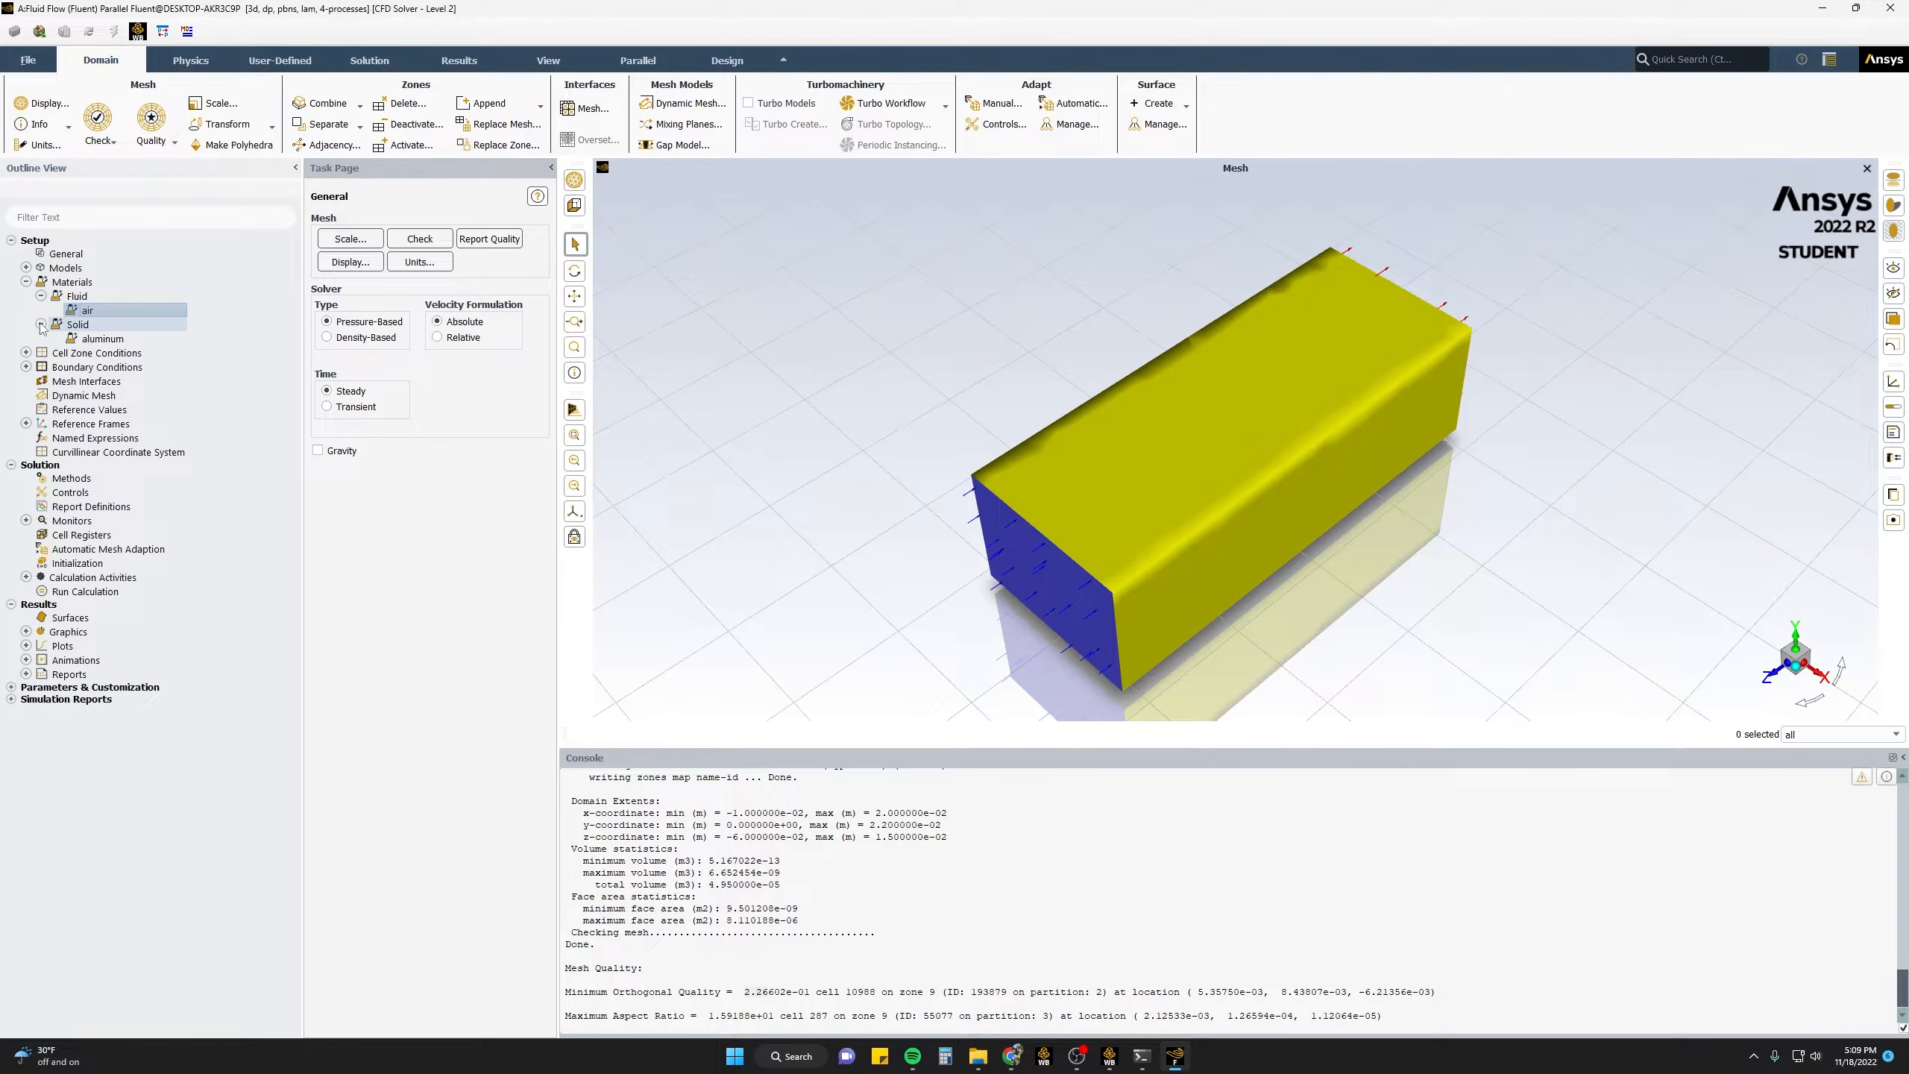
{"action": "left_click", "coordinate": [95, 340]}
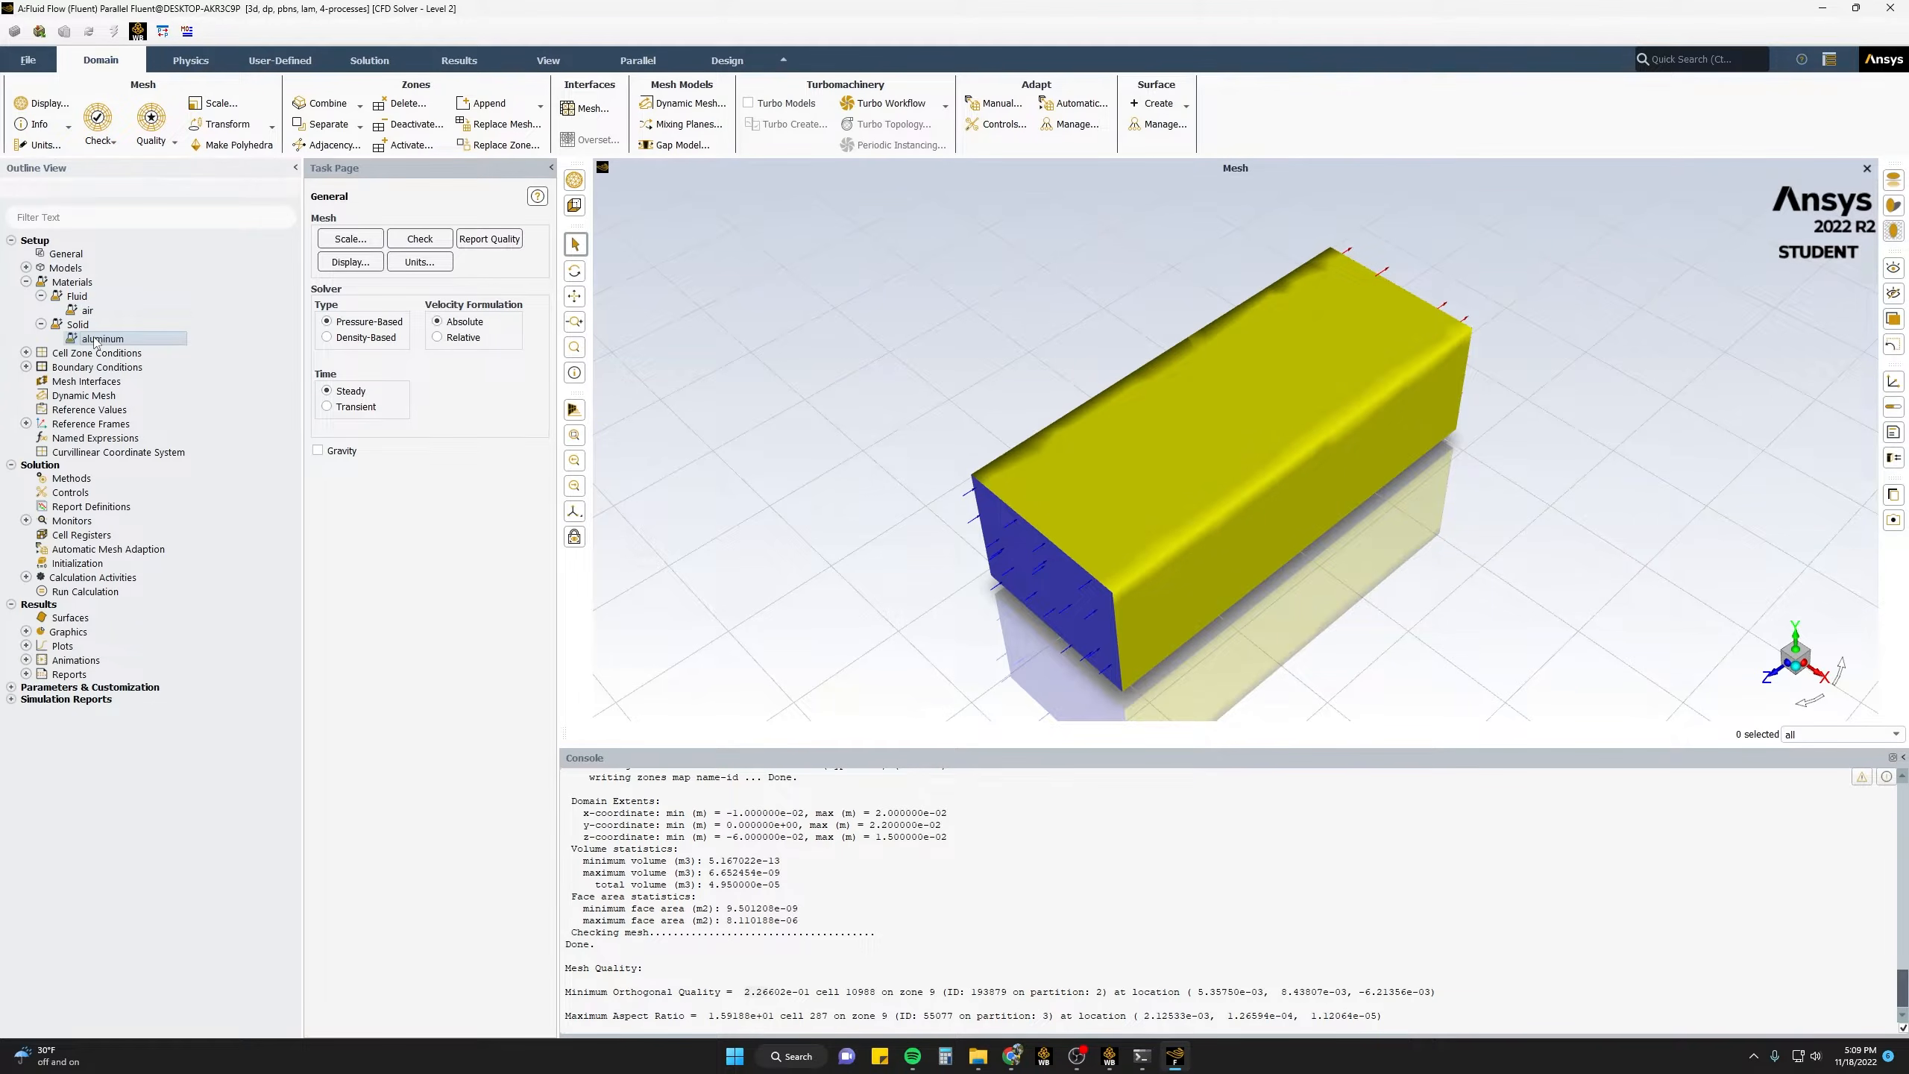
{"action": "double_click", "coordinate": [96, 340]}
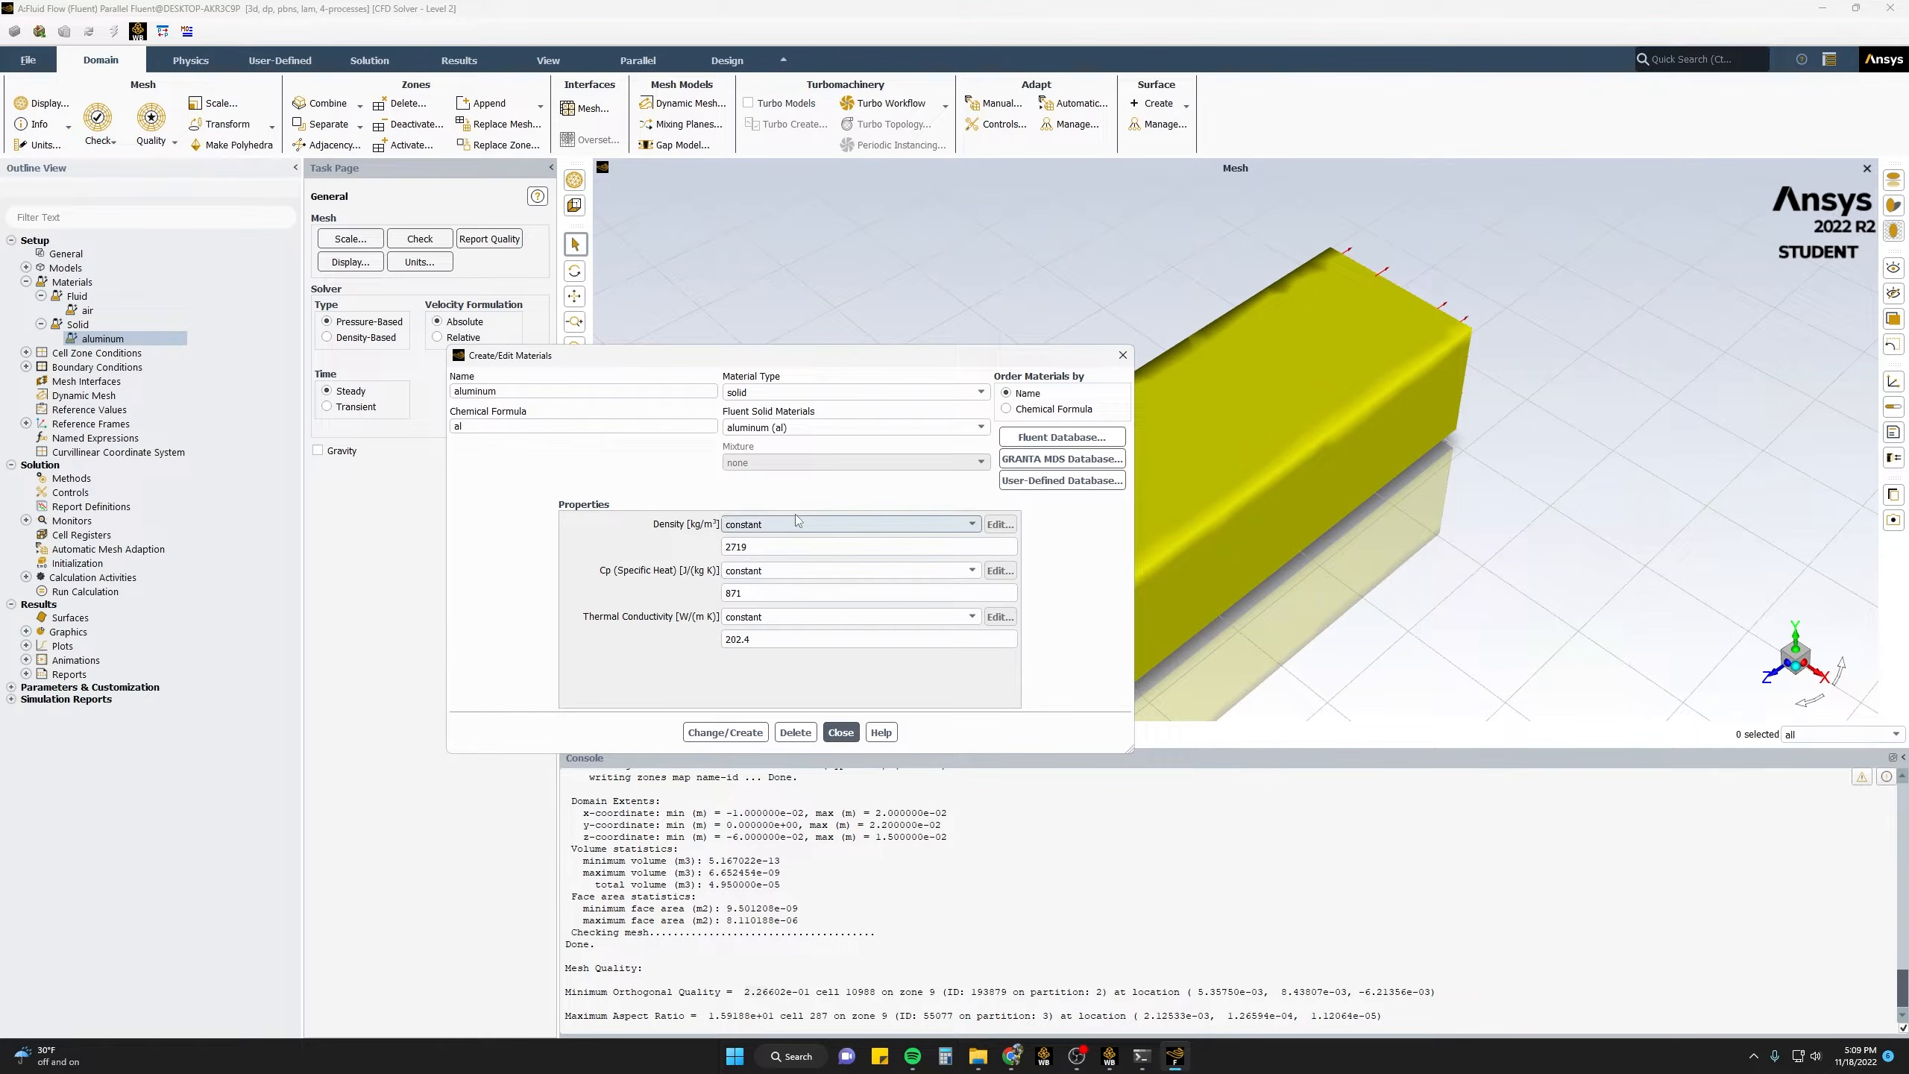
{"action": "left_click", "coordinate": [1037, 442]}
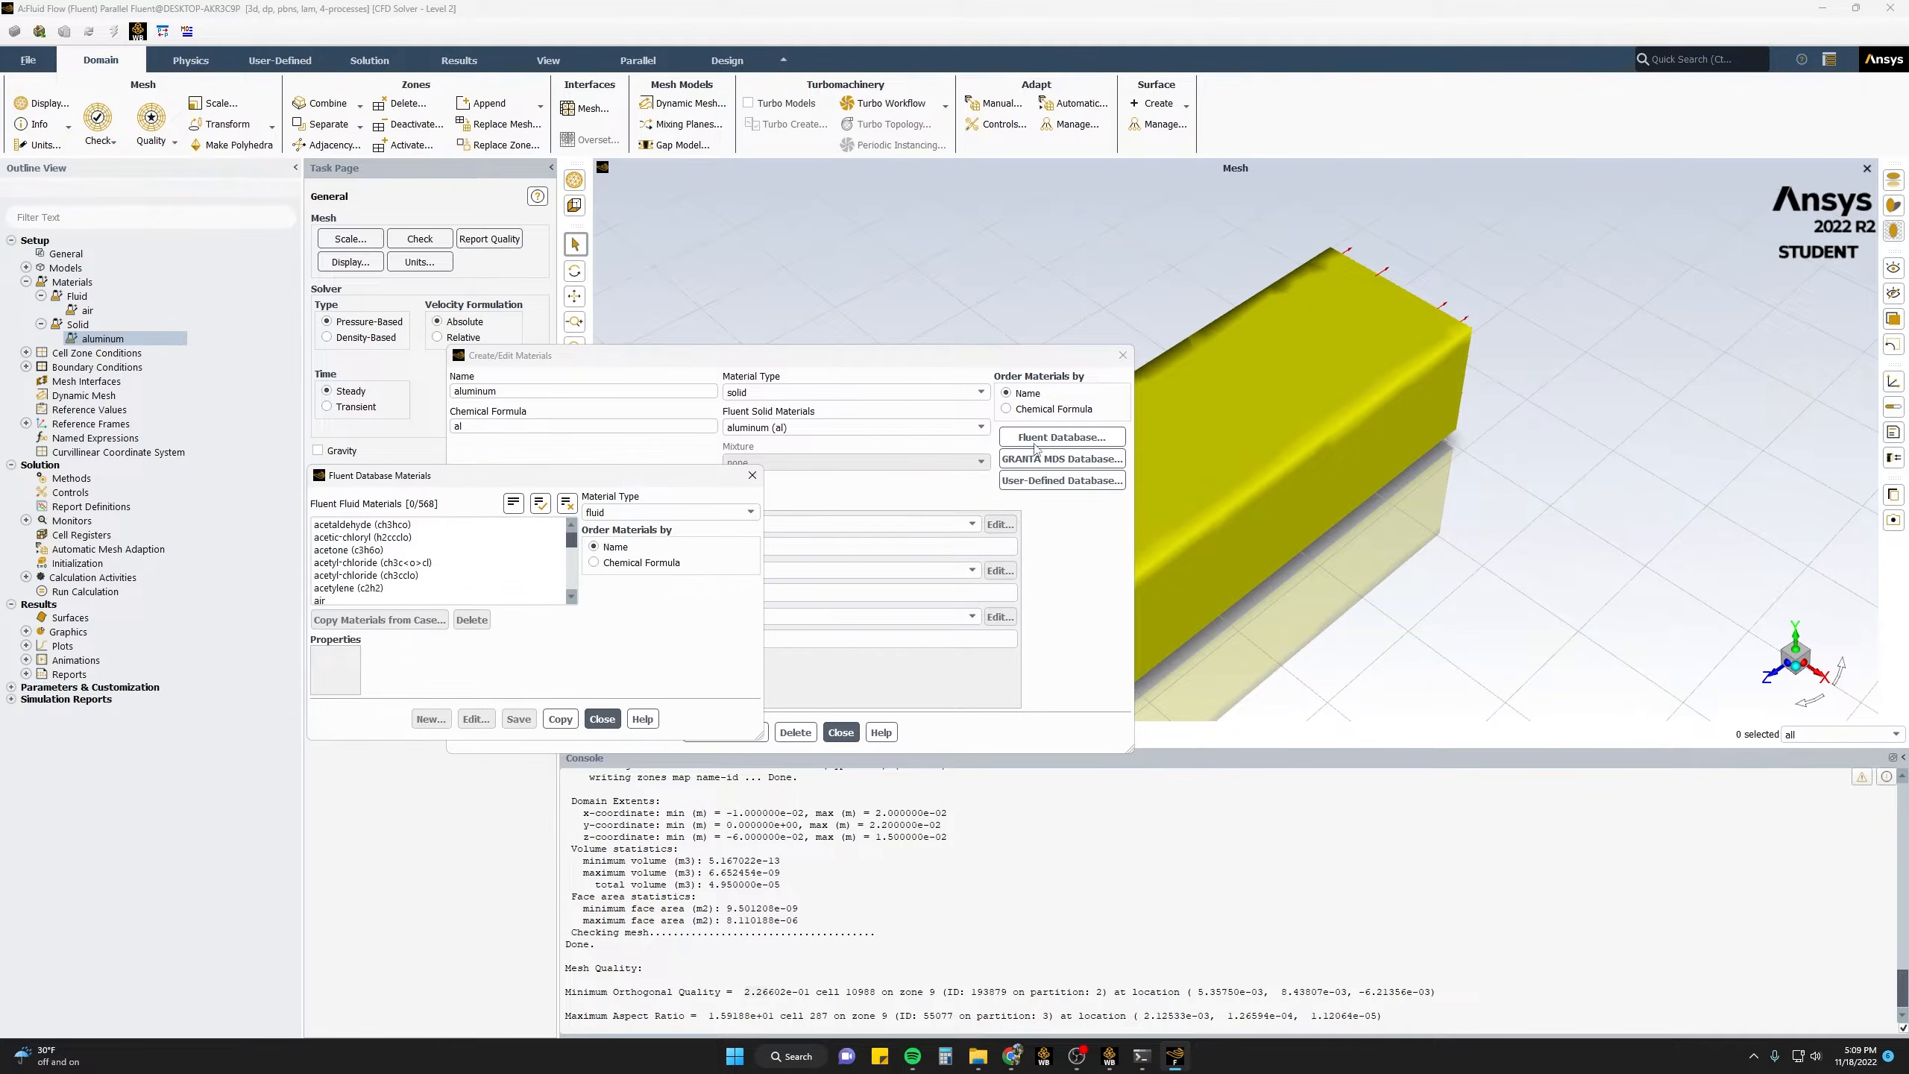
{"action": "left_click_drag", "start_coordinate": [625, 487], "coordinate": [754, 468]}
{"action": "left_click", "coordinate": [808, 494]}
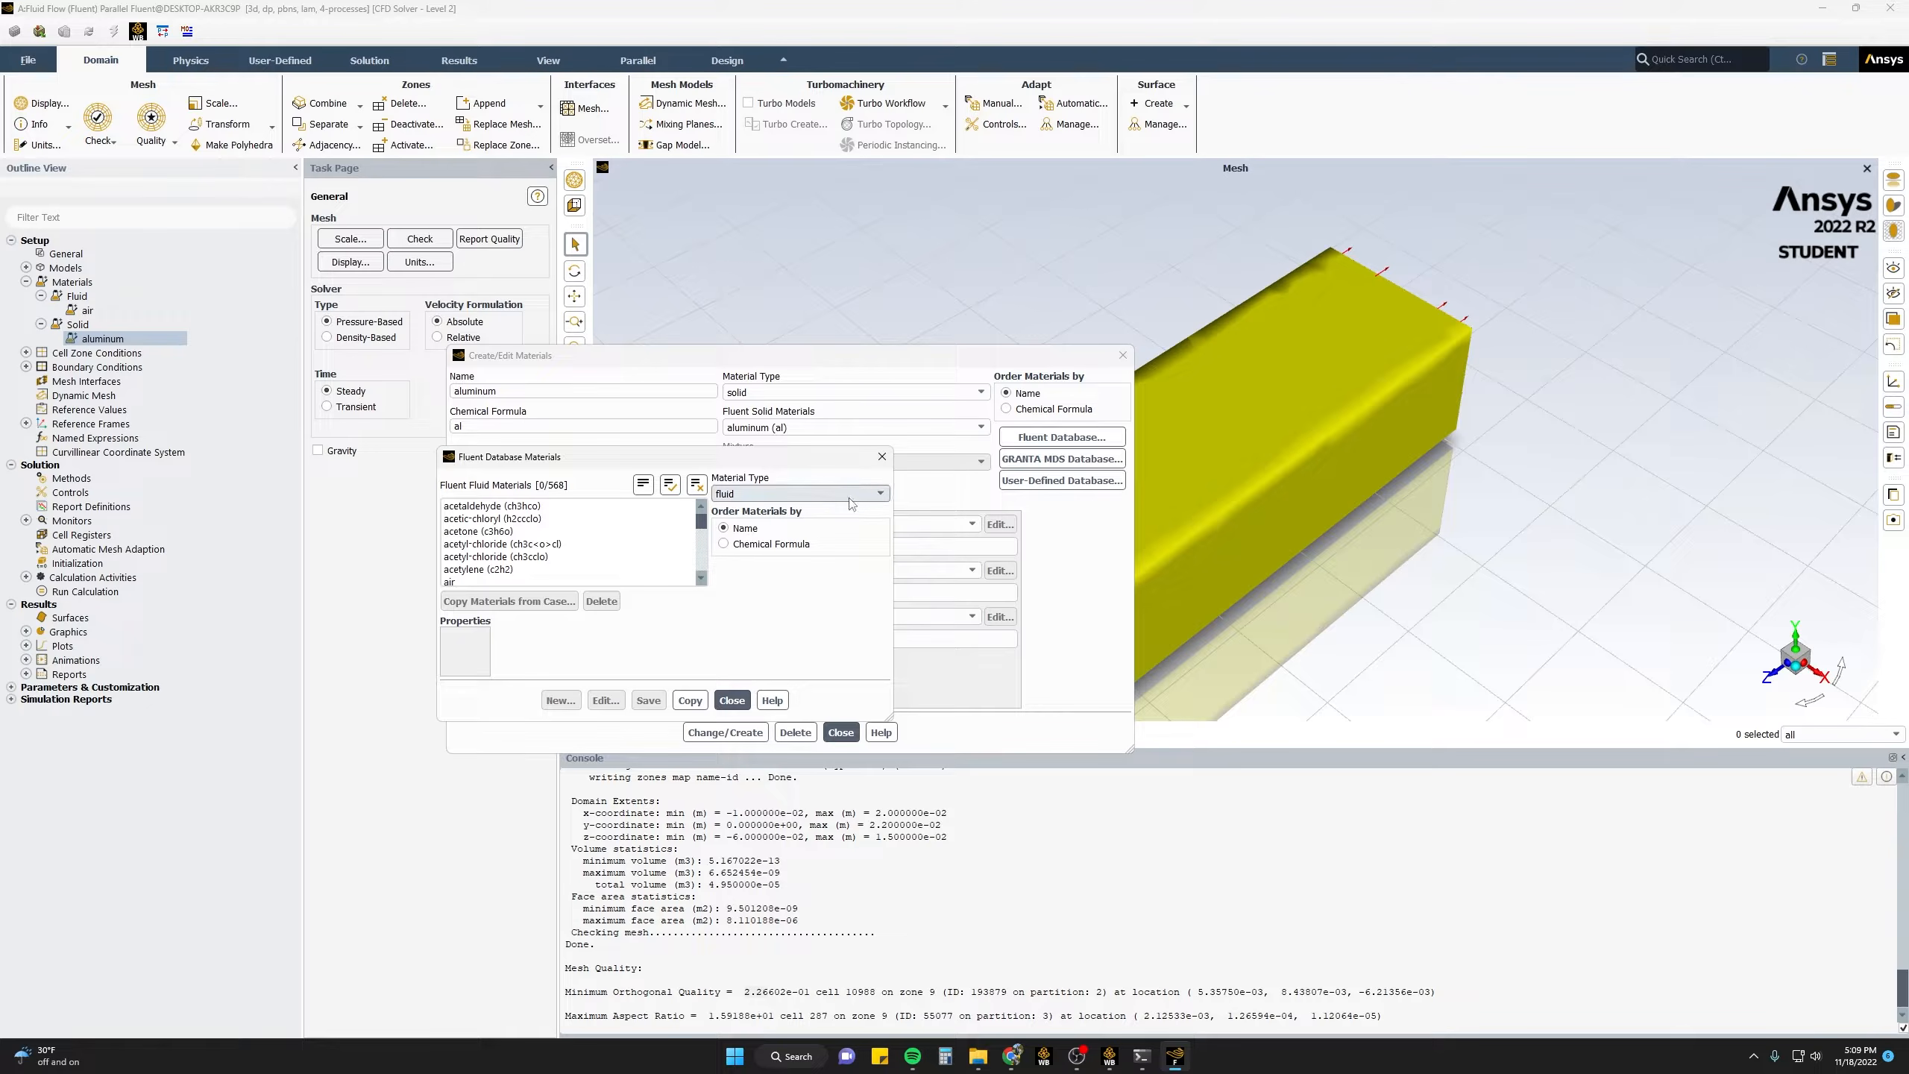
{"action": "left_click", "coordinate": [801, 521]}
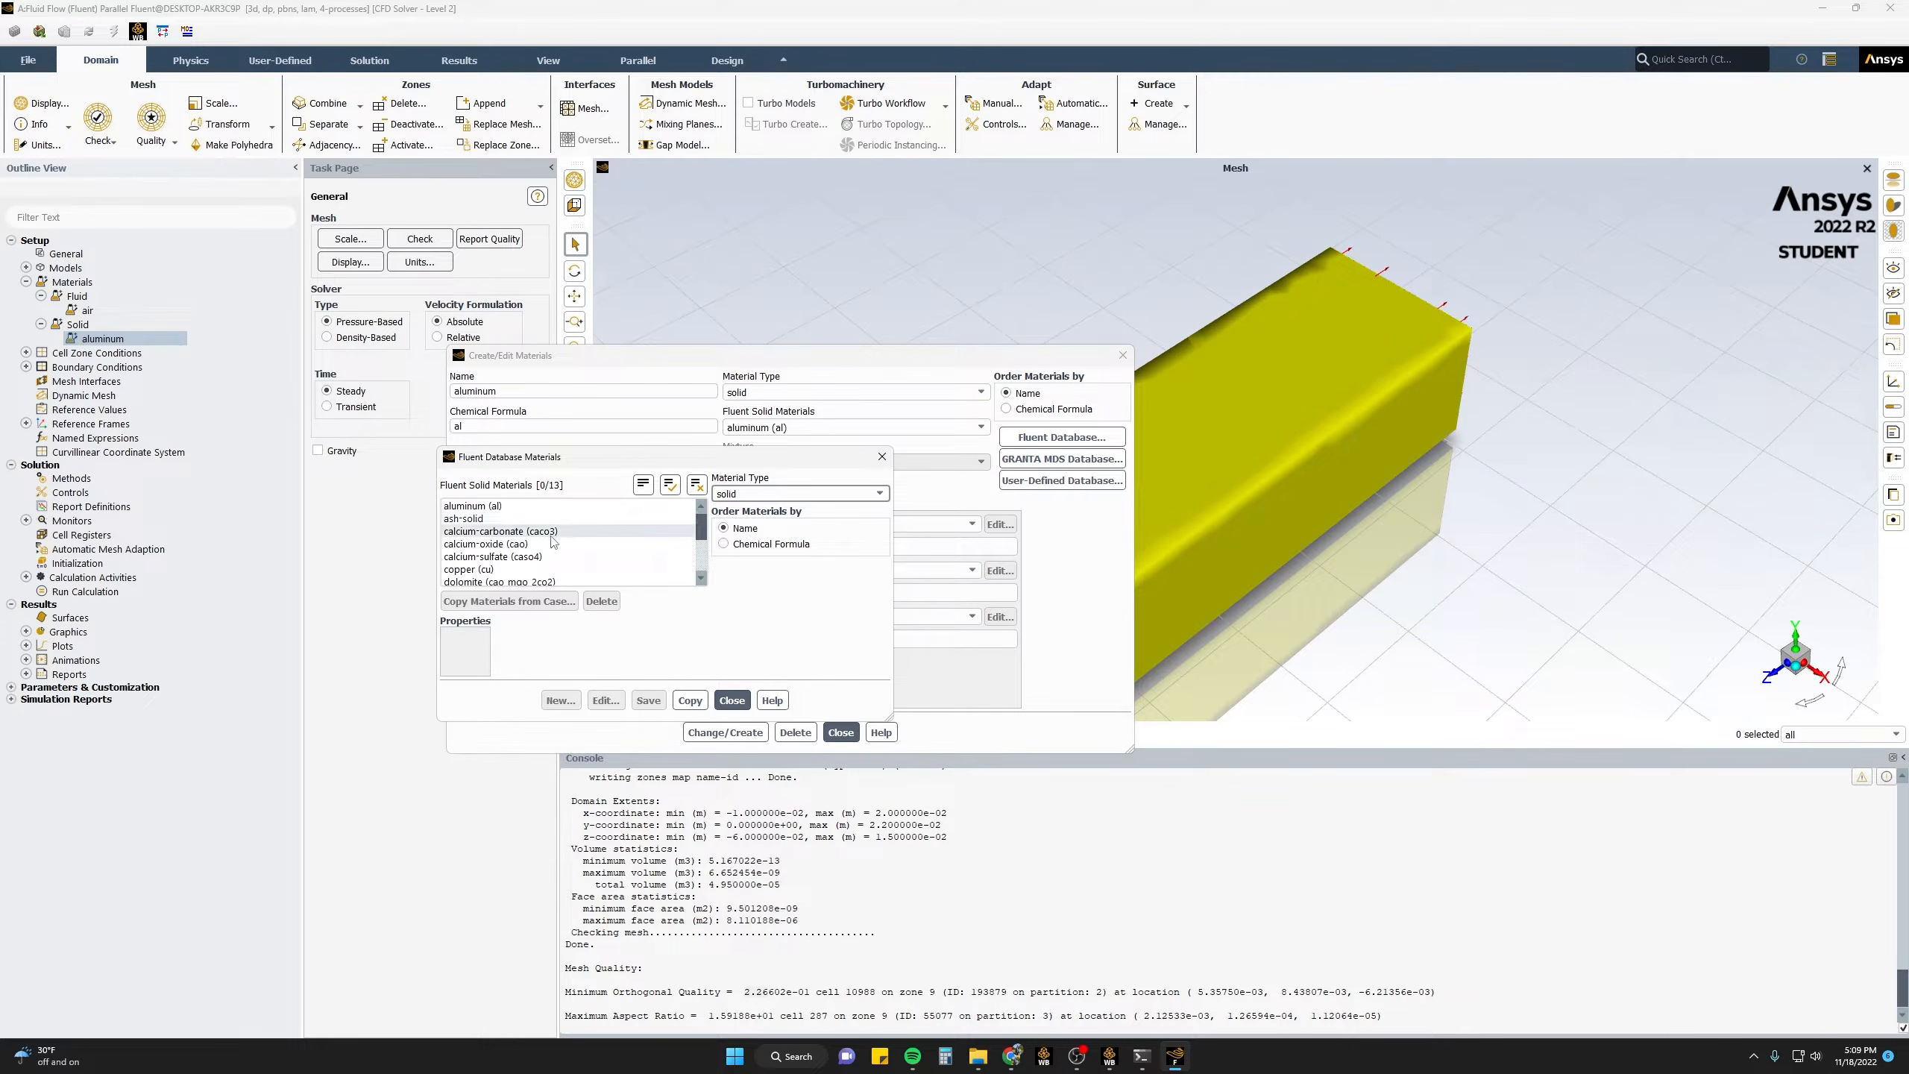
- Copy copper (cu) from the Fluent database into the case's solid materials and review its properties
{"action": "left_click", "coordinate": [472, 571]}
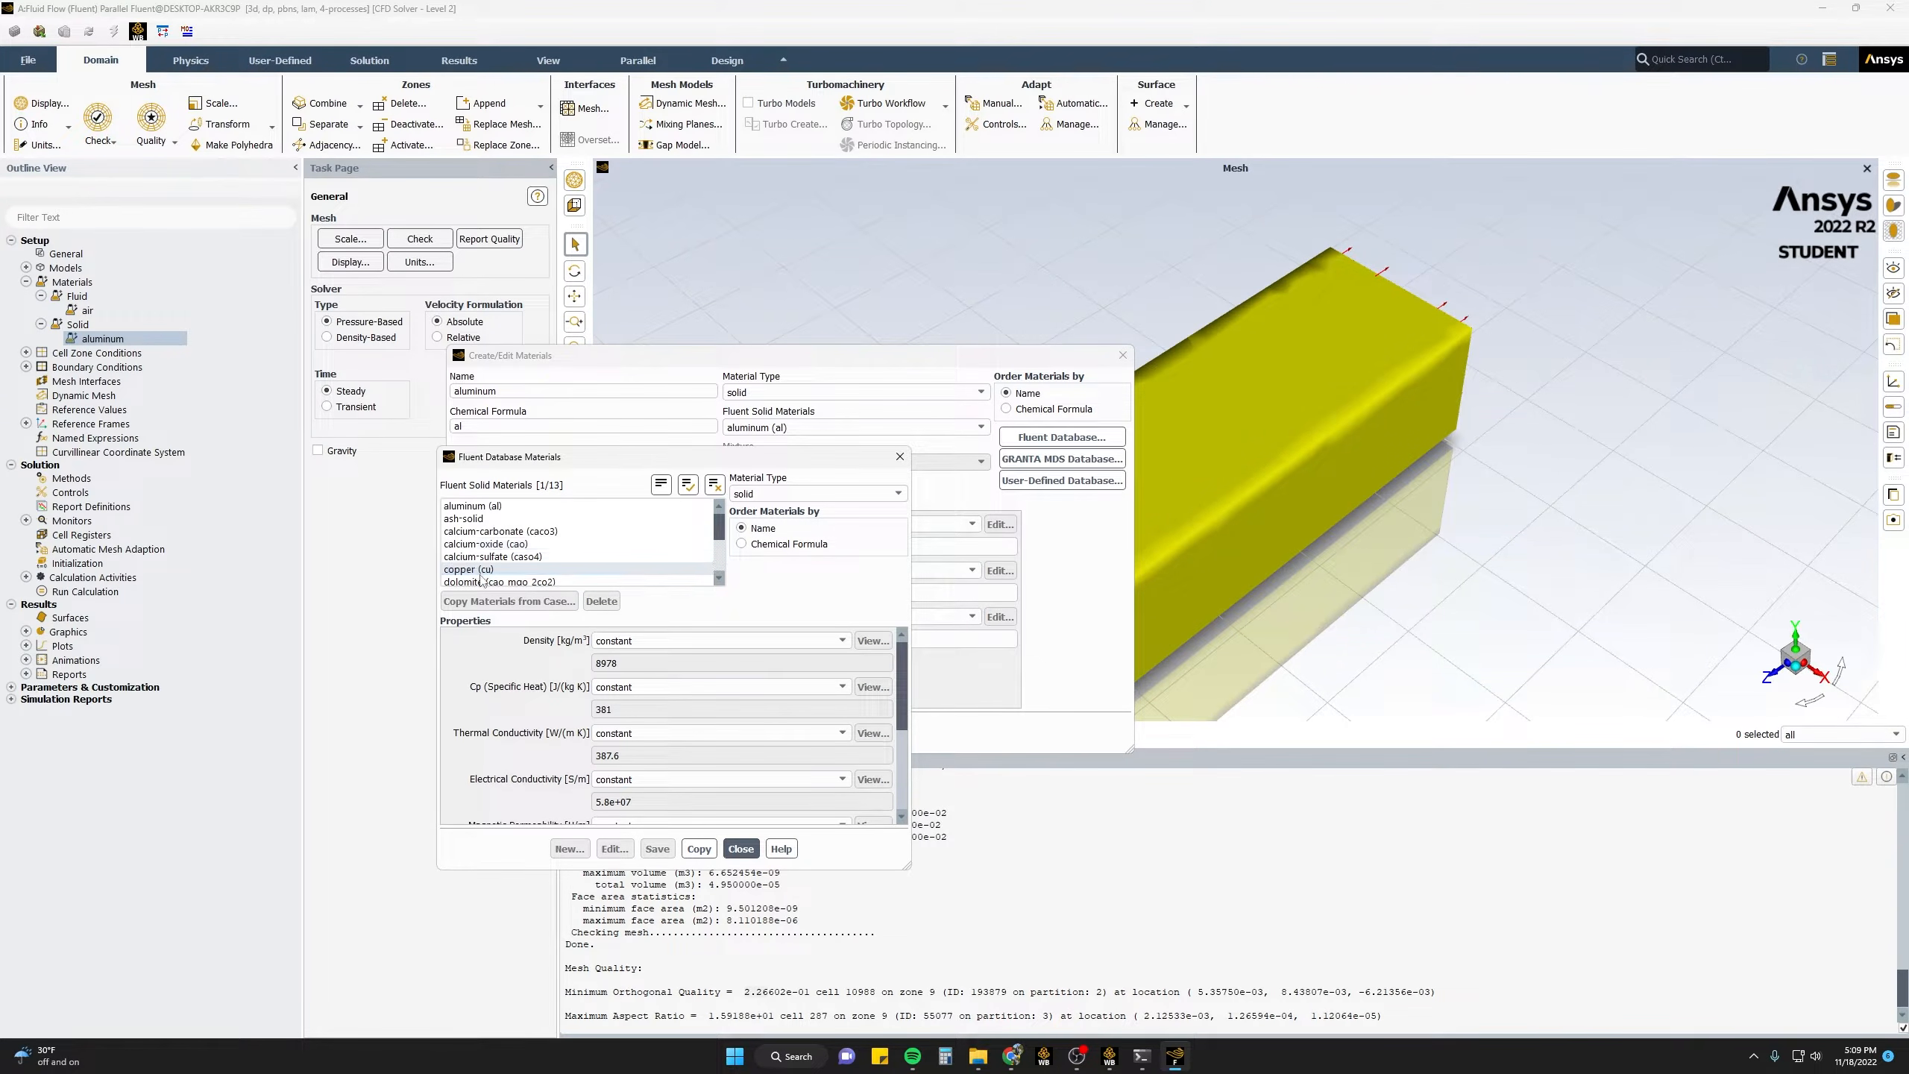
{"action": "left_click", "coordinate": [698, 849]}
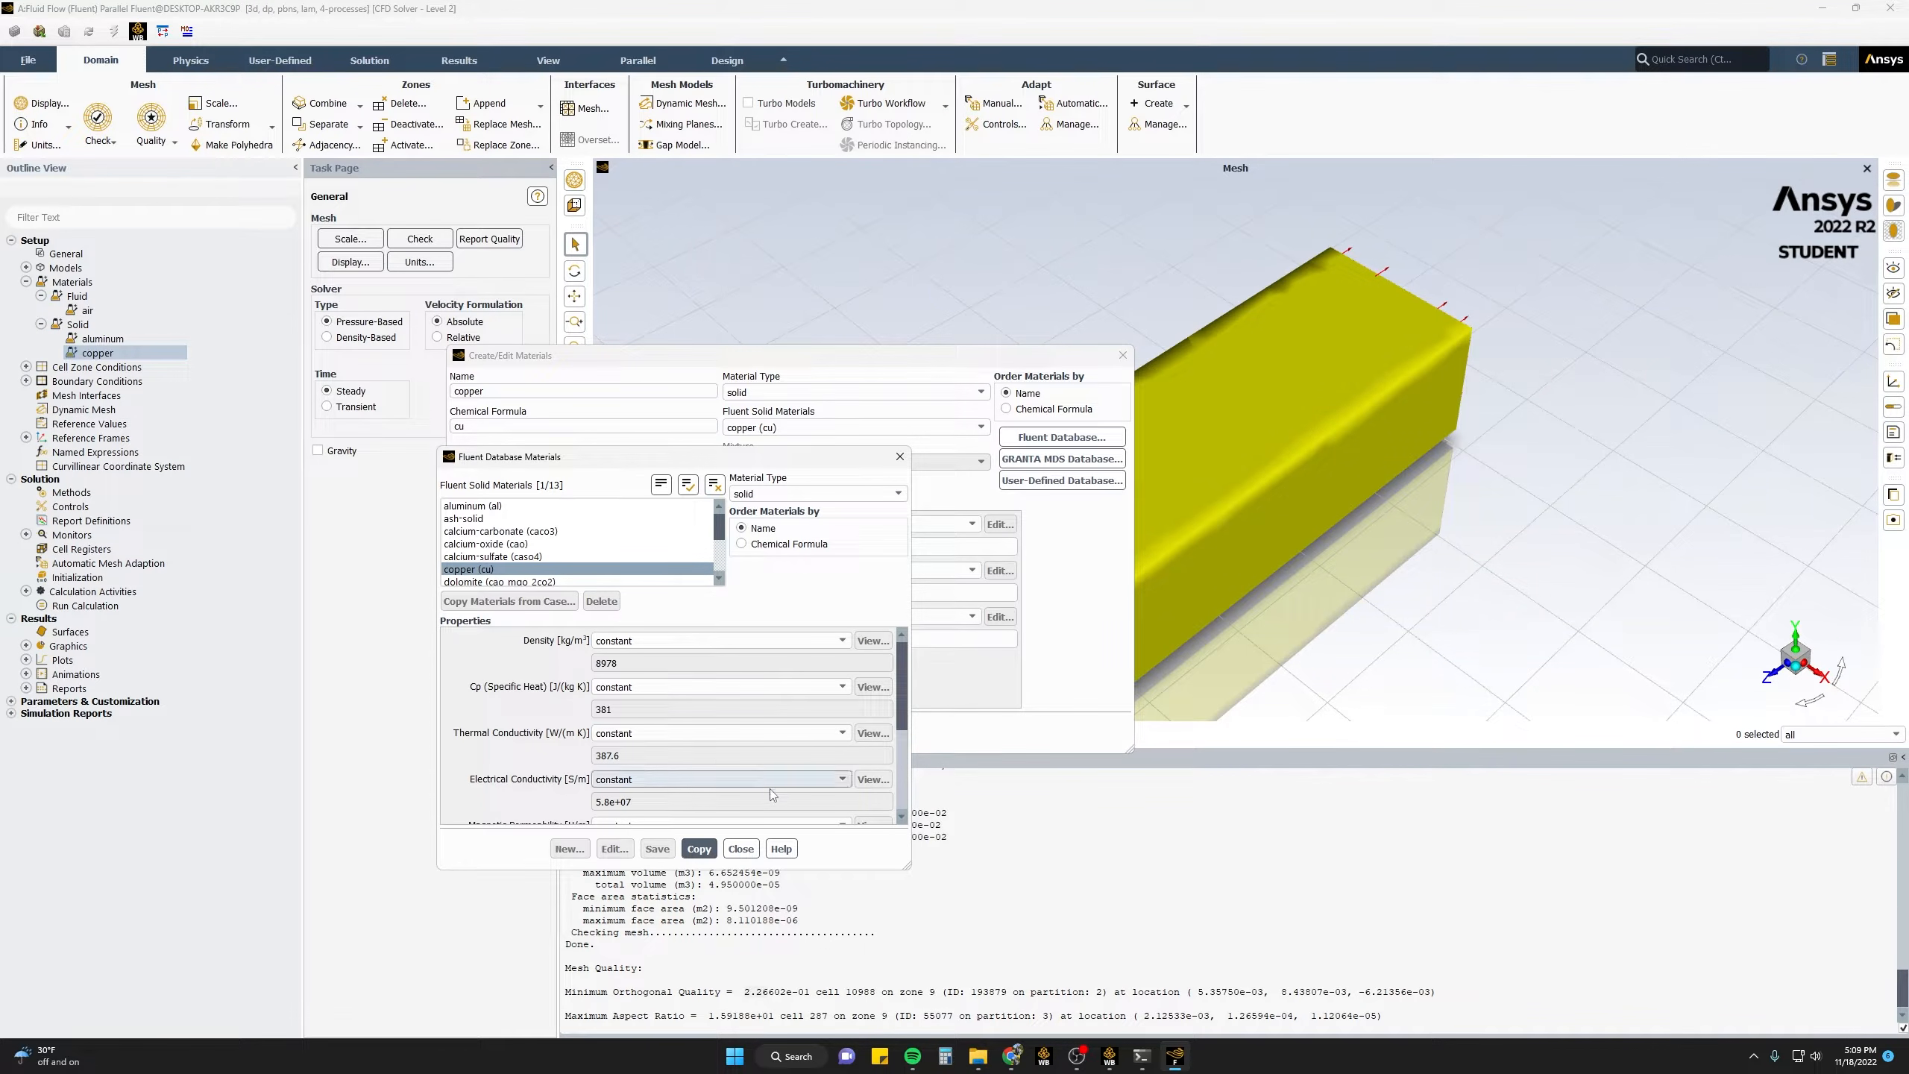
{"action": "left_click", "coordinate": [741, 849]}
{"action": "left_click", "coordinate": [839, 732]}
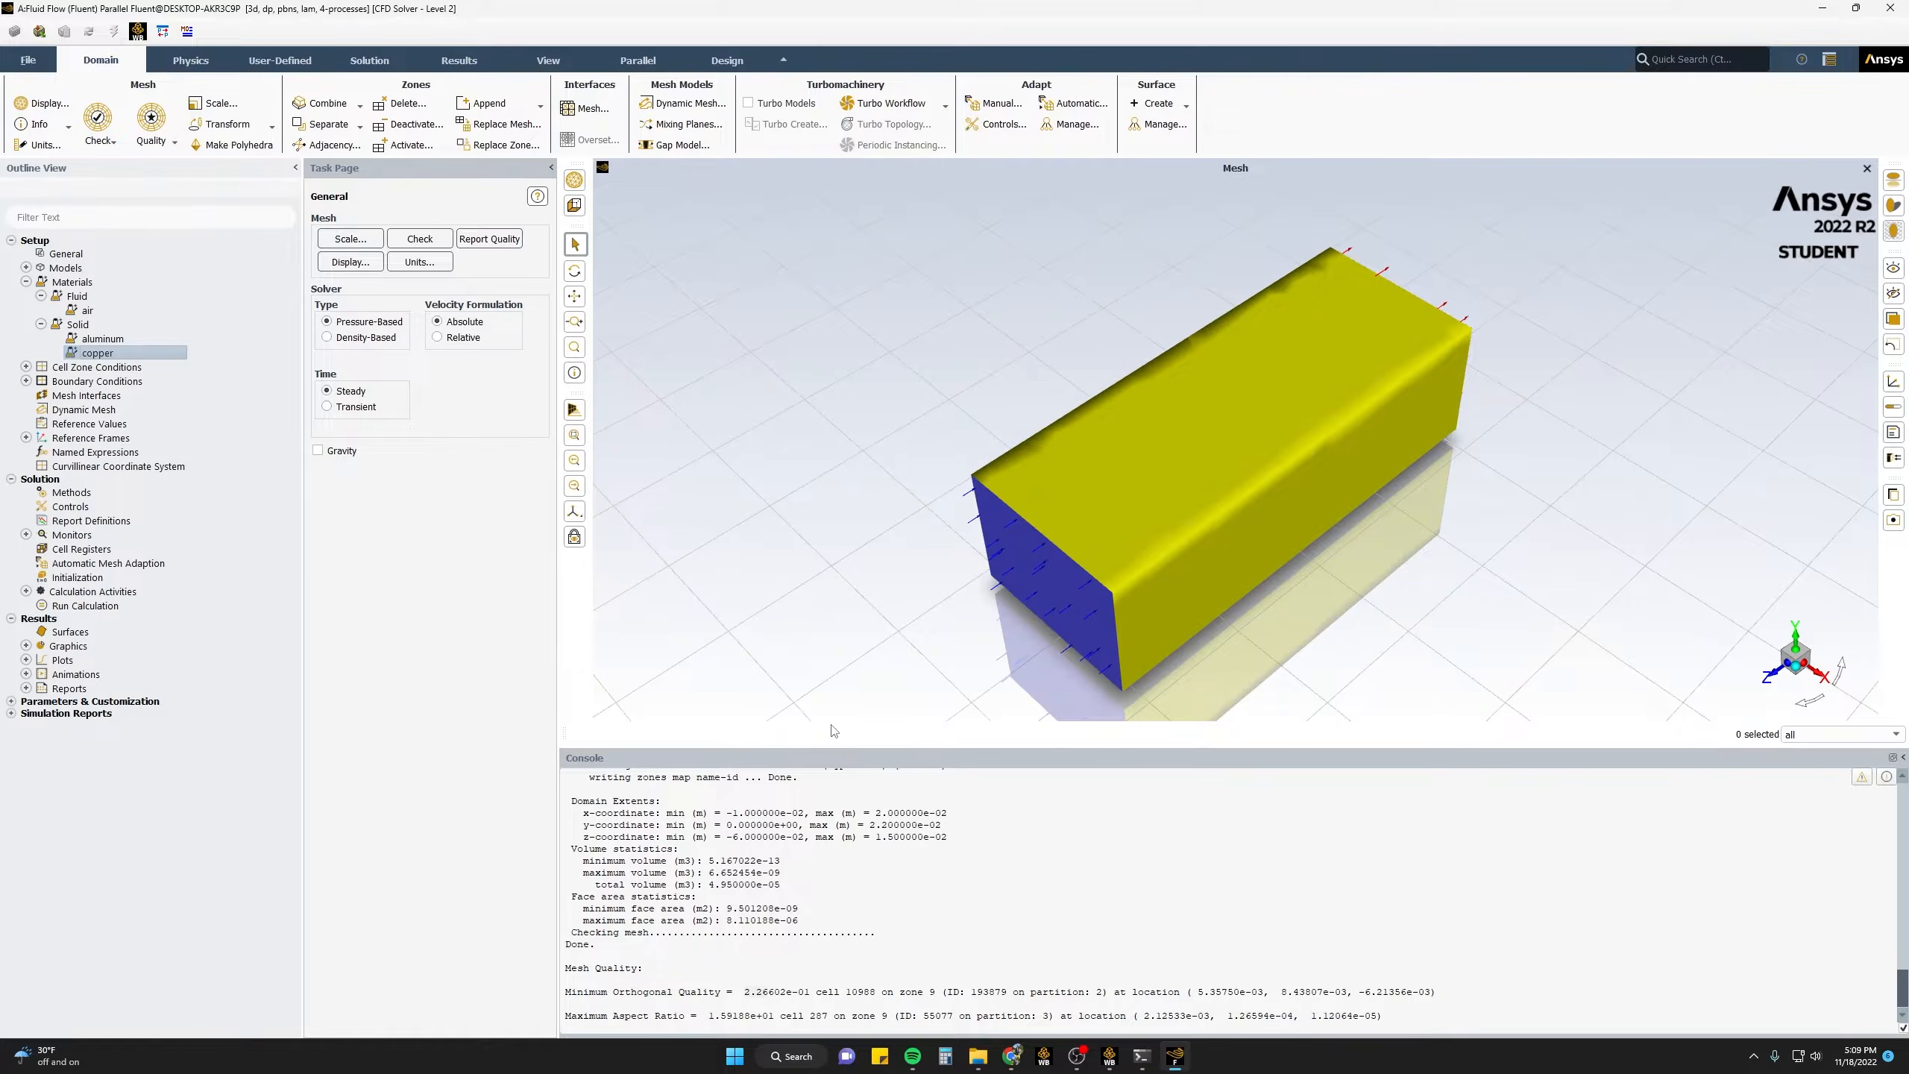
{"action": "double_click", "coordinate": [90, 352]}
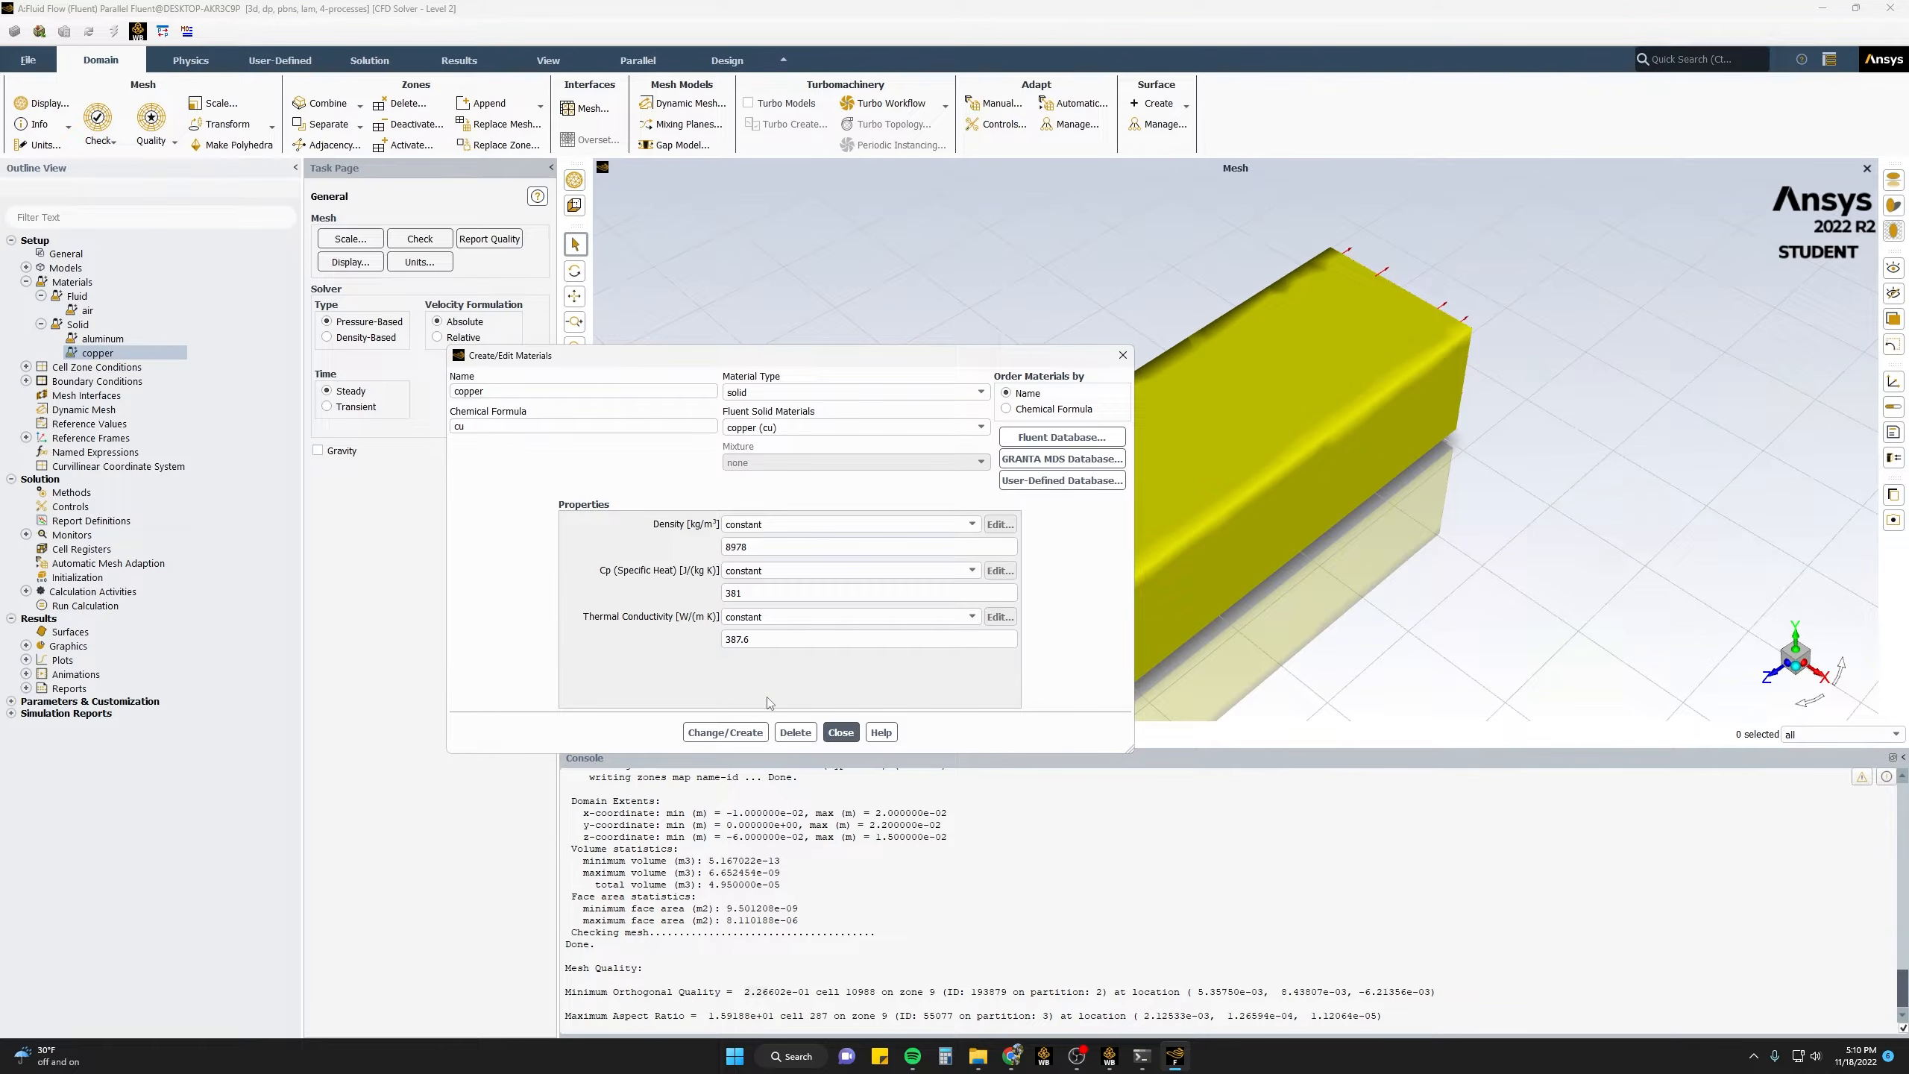
{"action": "left_click", "coordinate": [840, 731]}
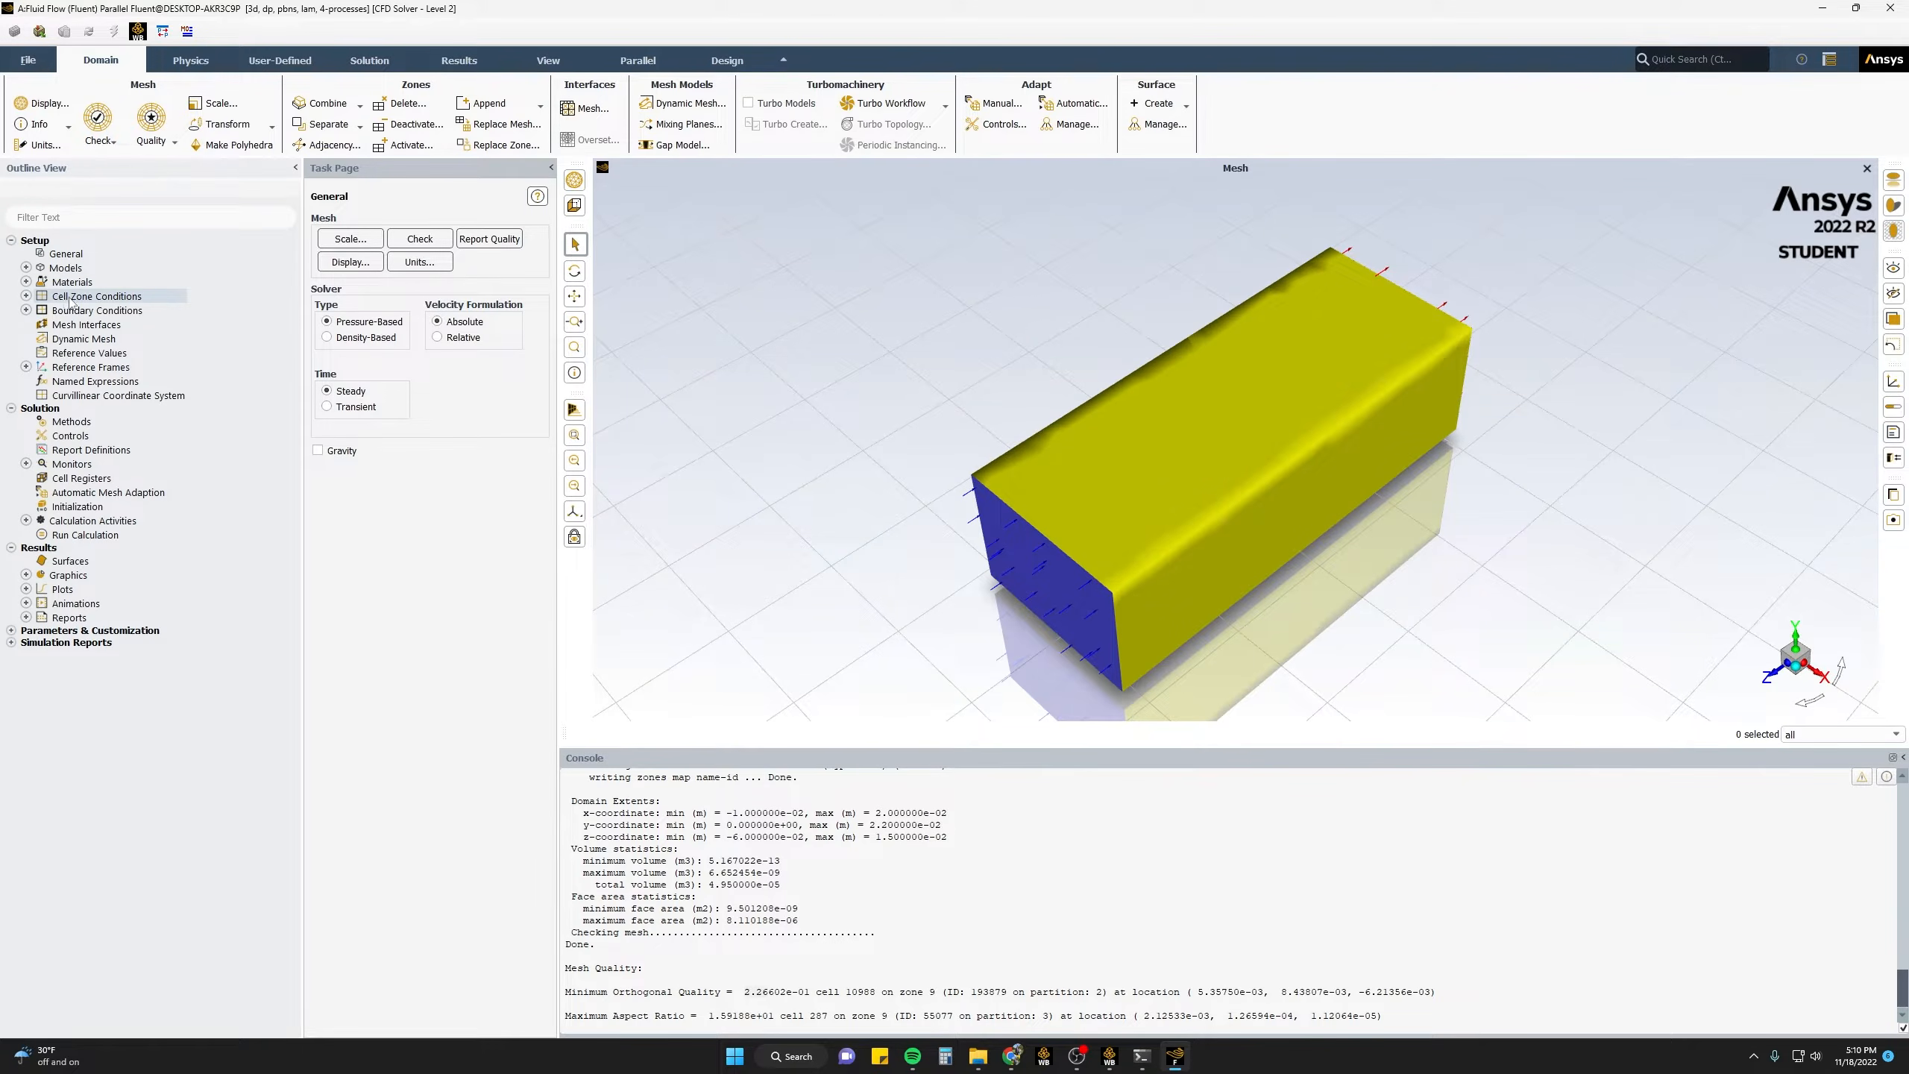
- Expand the fluid and solid cell zones and apply air as the material of the enclosure fluid zone
{"action": "left_click", "coordinate": [26, 296]}
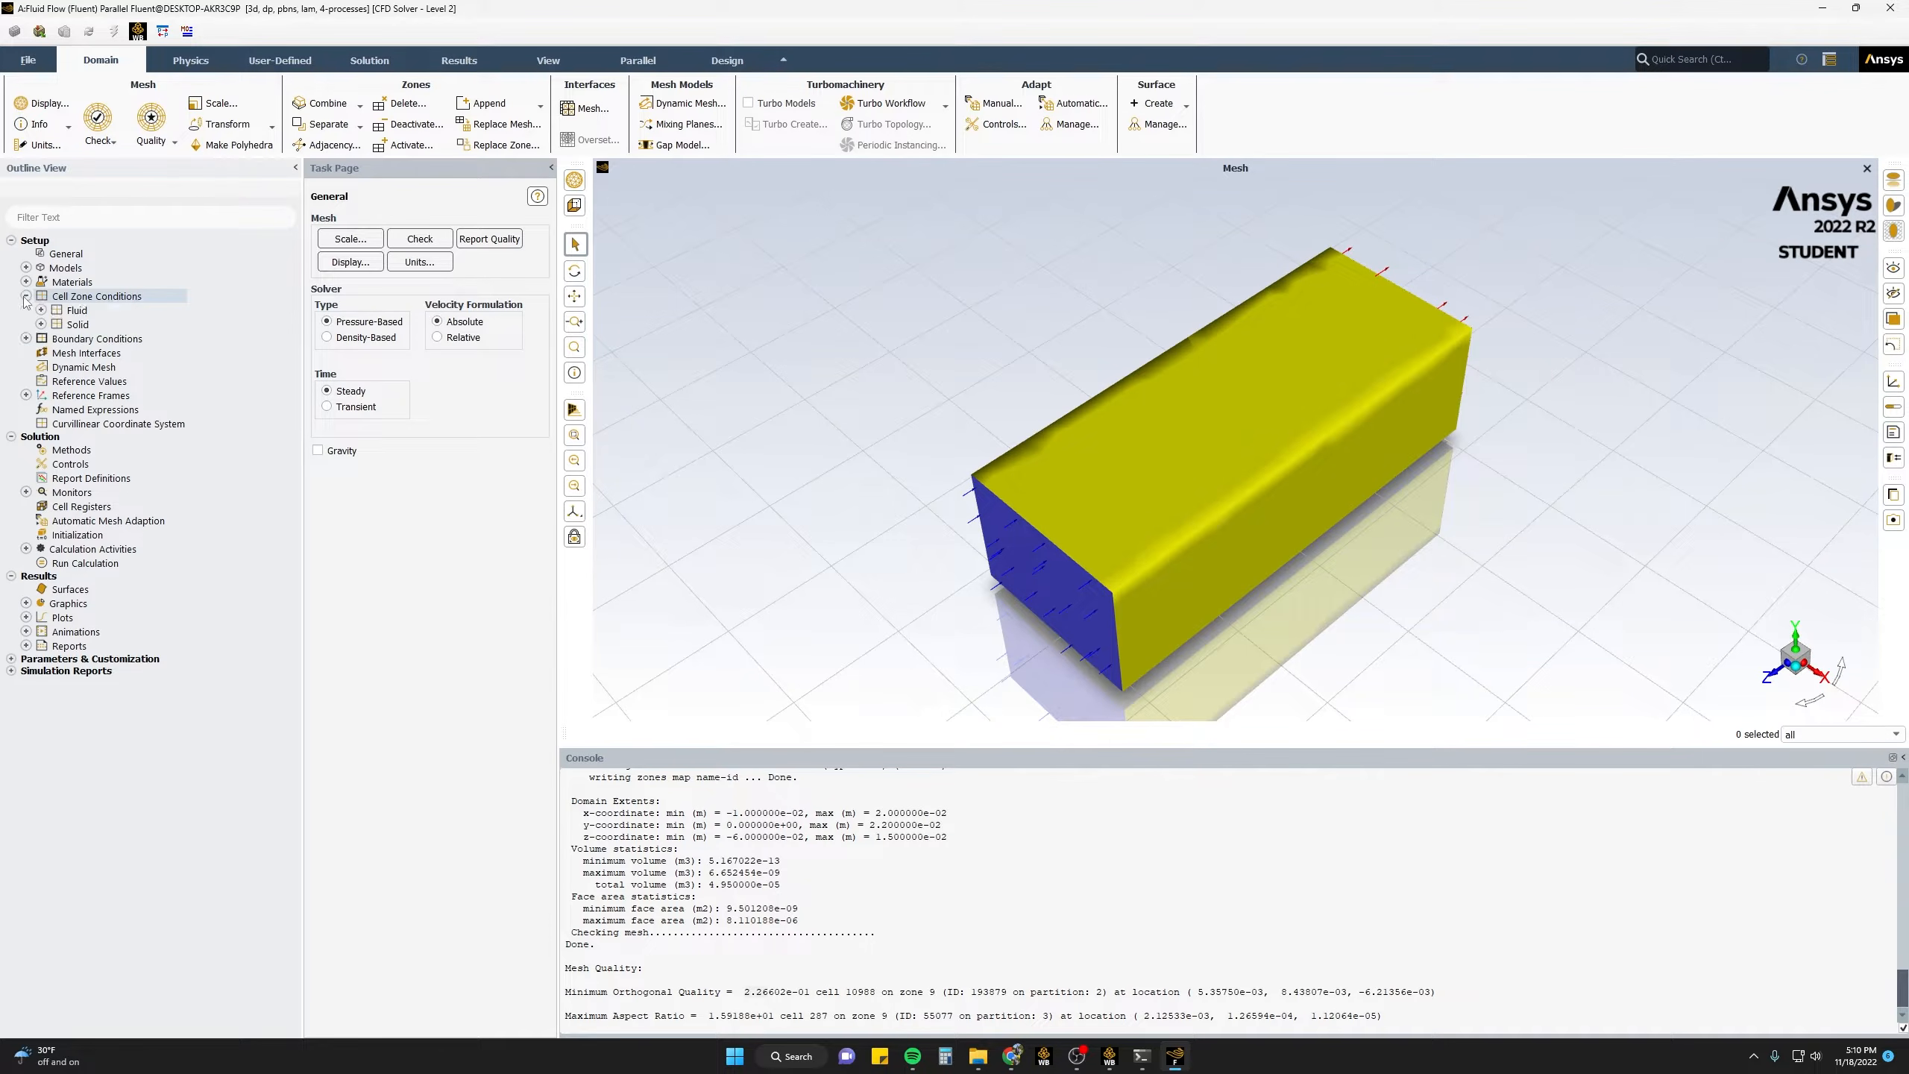
{"action": "left_click", "coordinate": [41, 309]}
{"action": "left_click", "coordinate": [41, 338]}
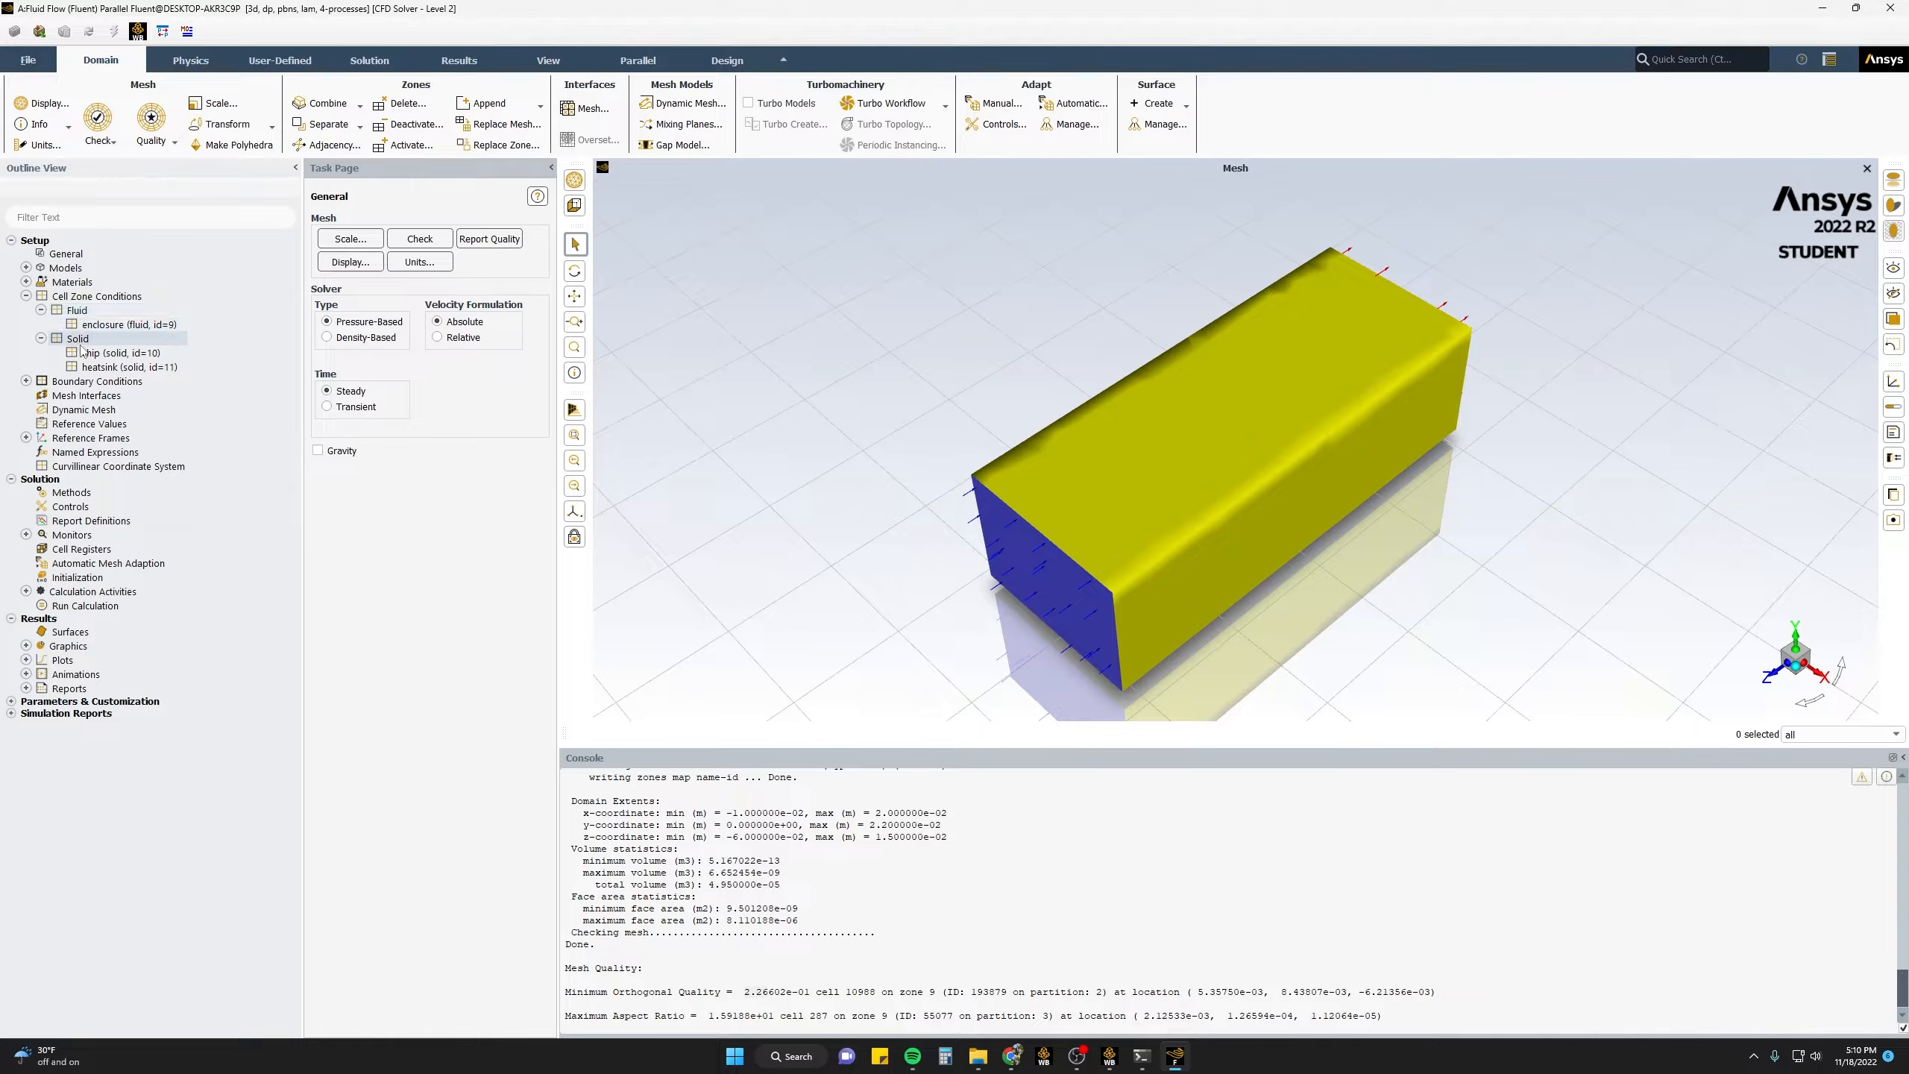
{"action": "left_click", "coordinate": [91, 326]}
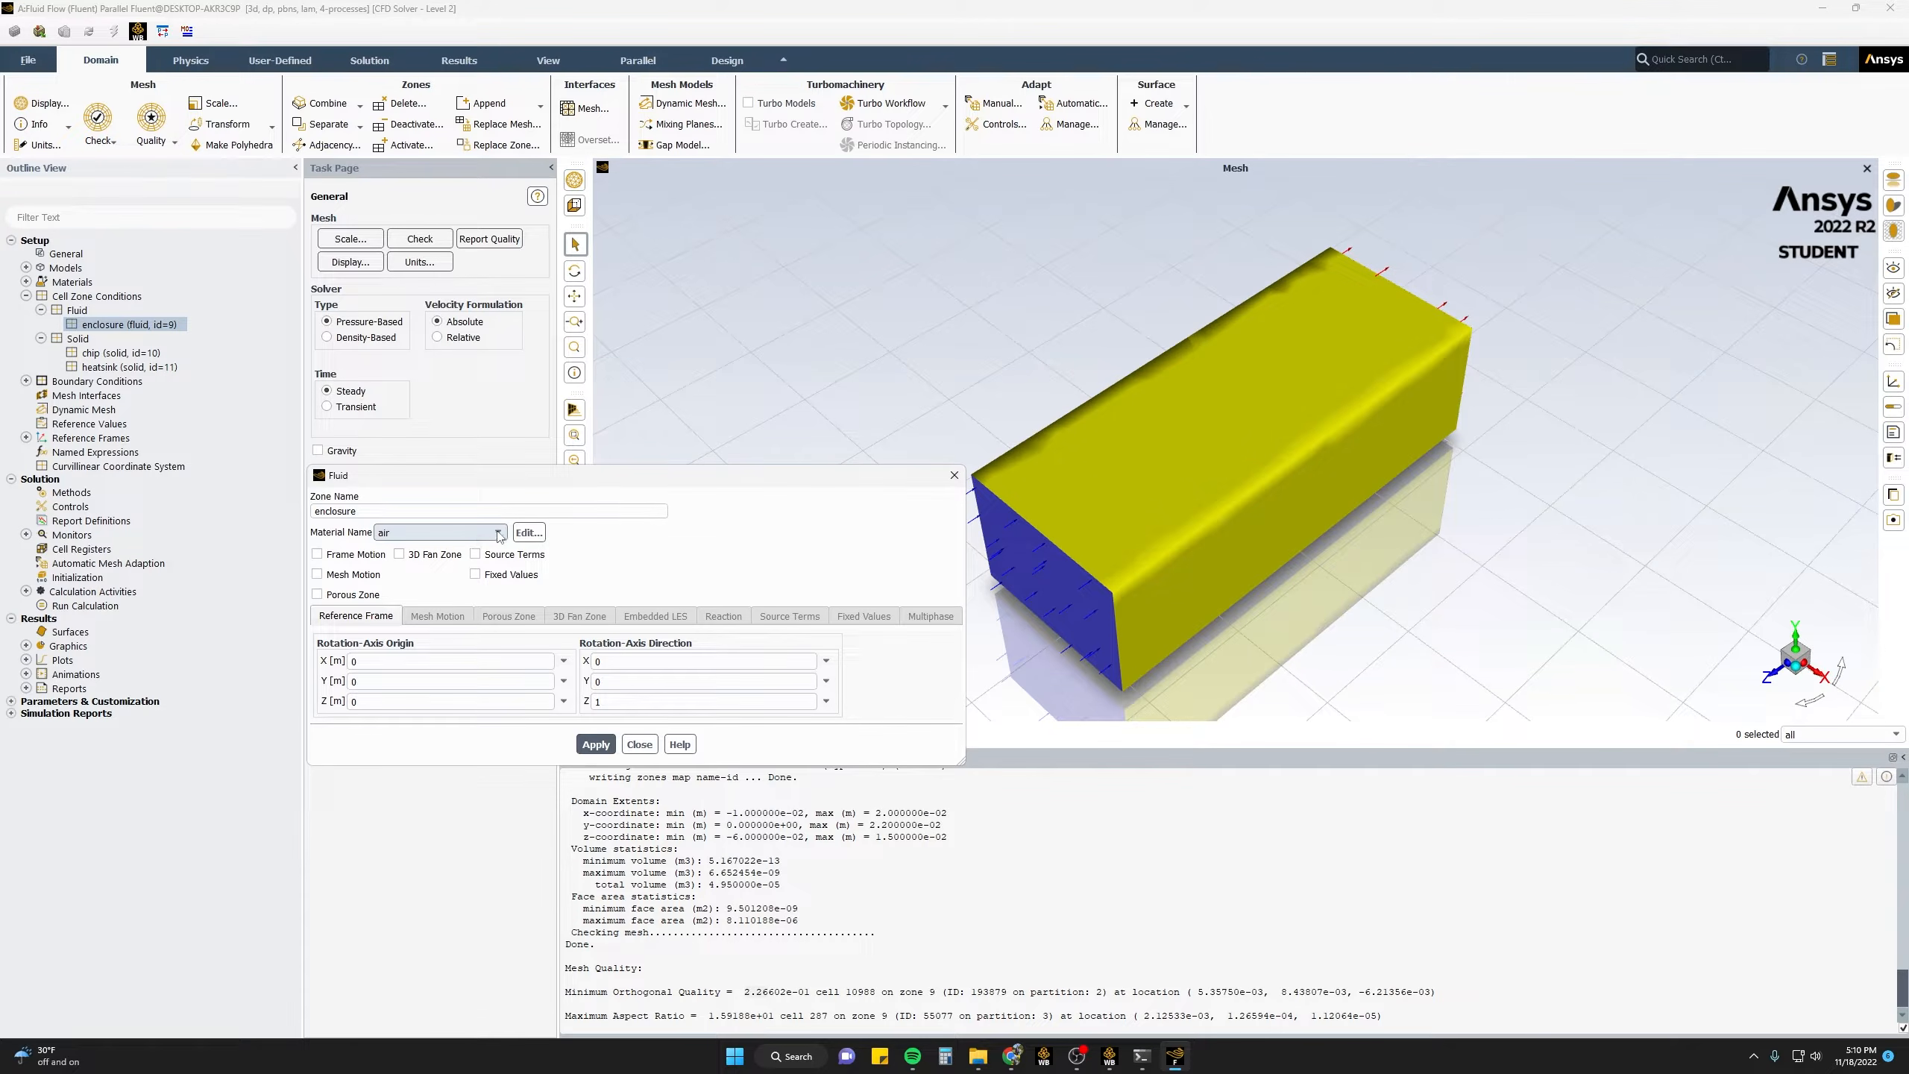
{"action": "left_click", "coordinate": [593, 743]}
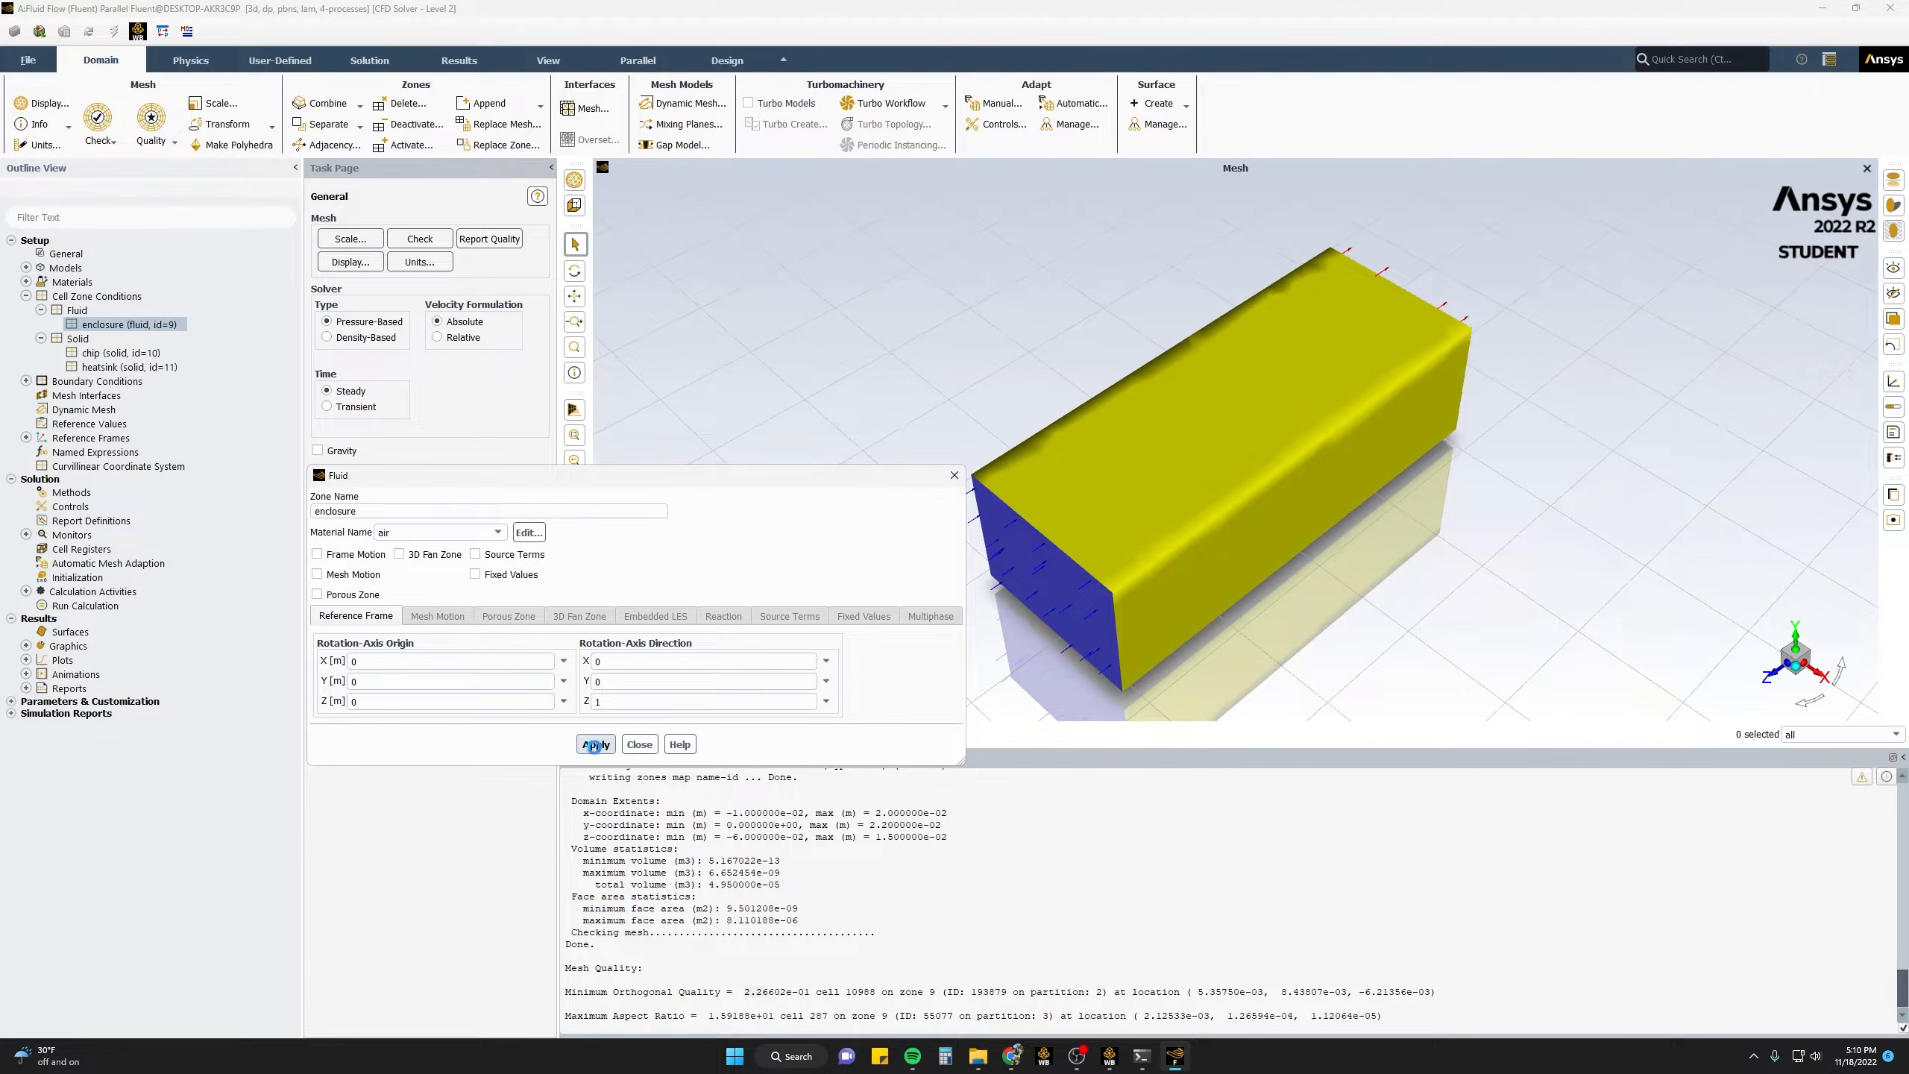
{"action": "left_click", "coordinate": [639, 744]}
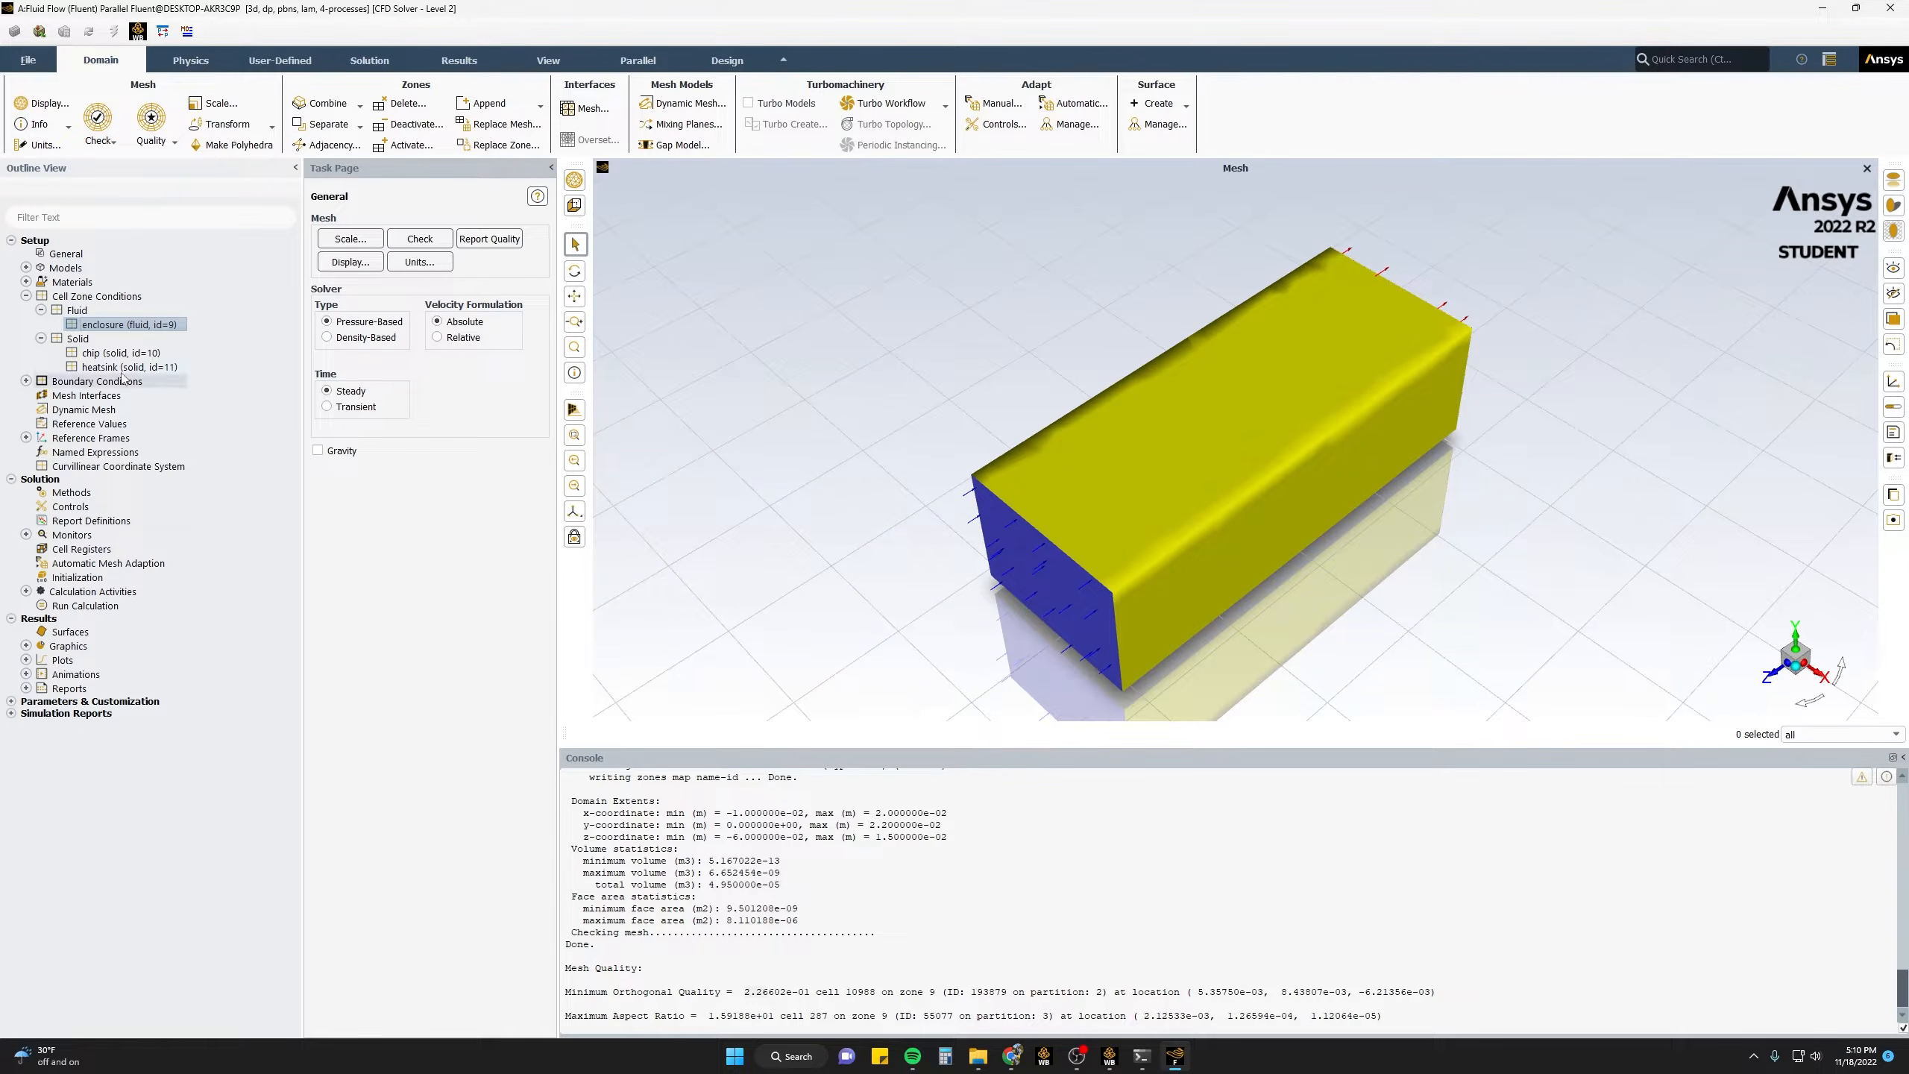
- Set the material of the chip solid zone to copper
{"action": "left_click", "coordinate": [99, 355]}
{"action": "double_click", "coordinate": [98, 355]}
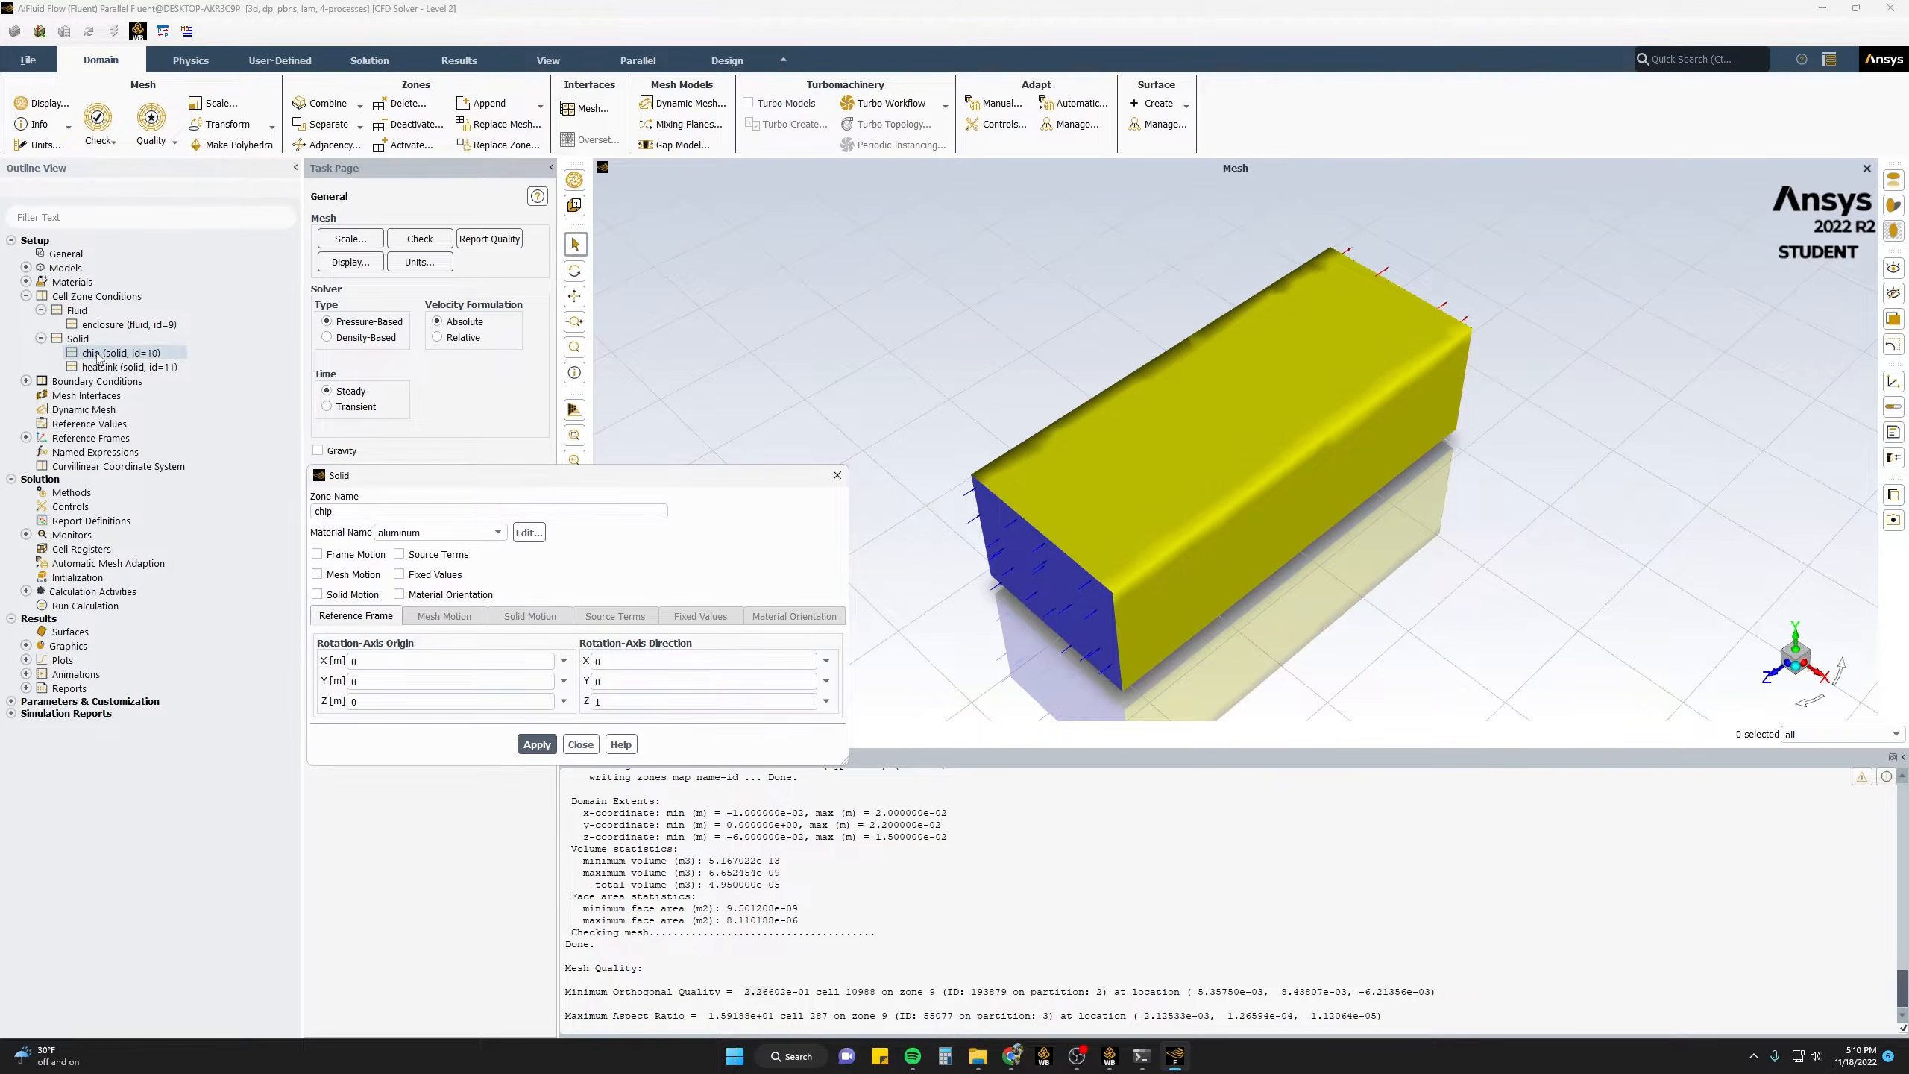
{"action": "left_click", "coordinate": [451, 533]}
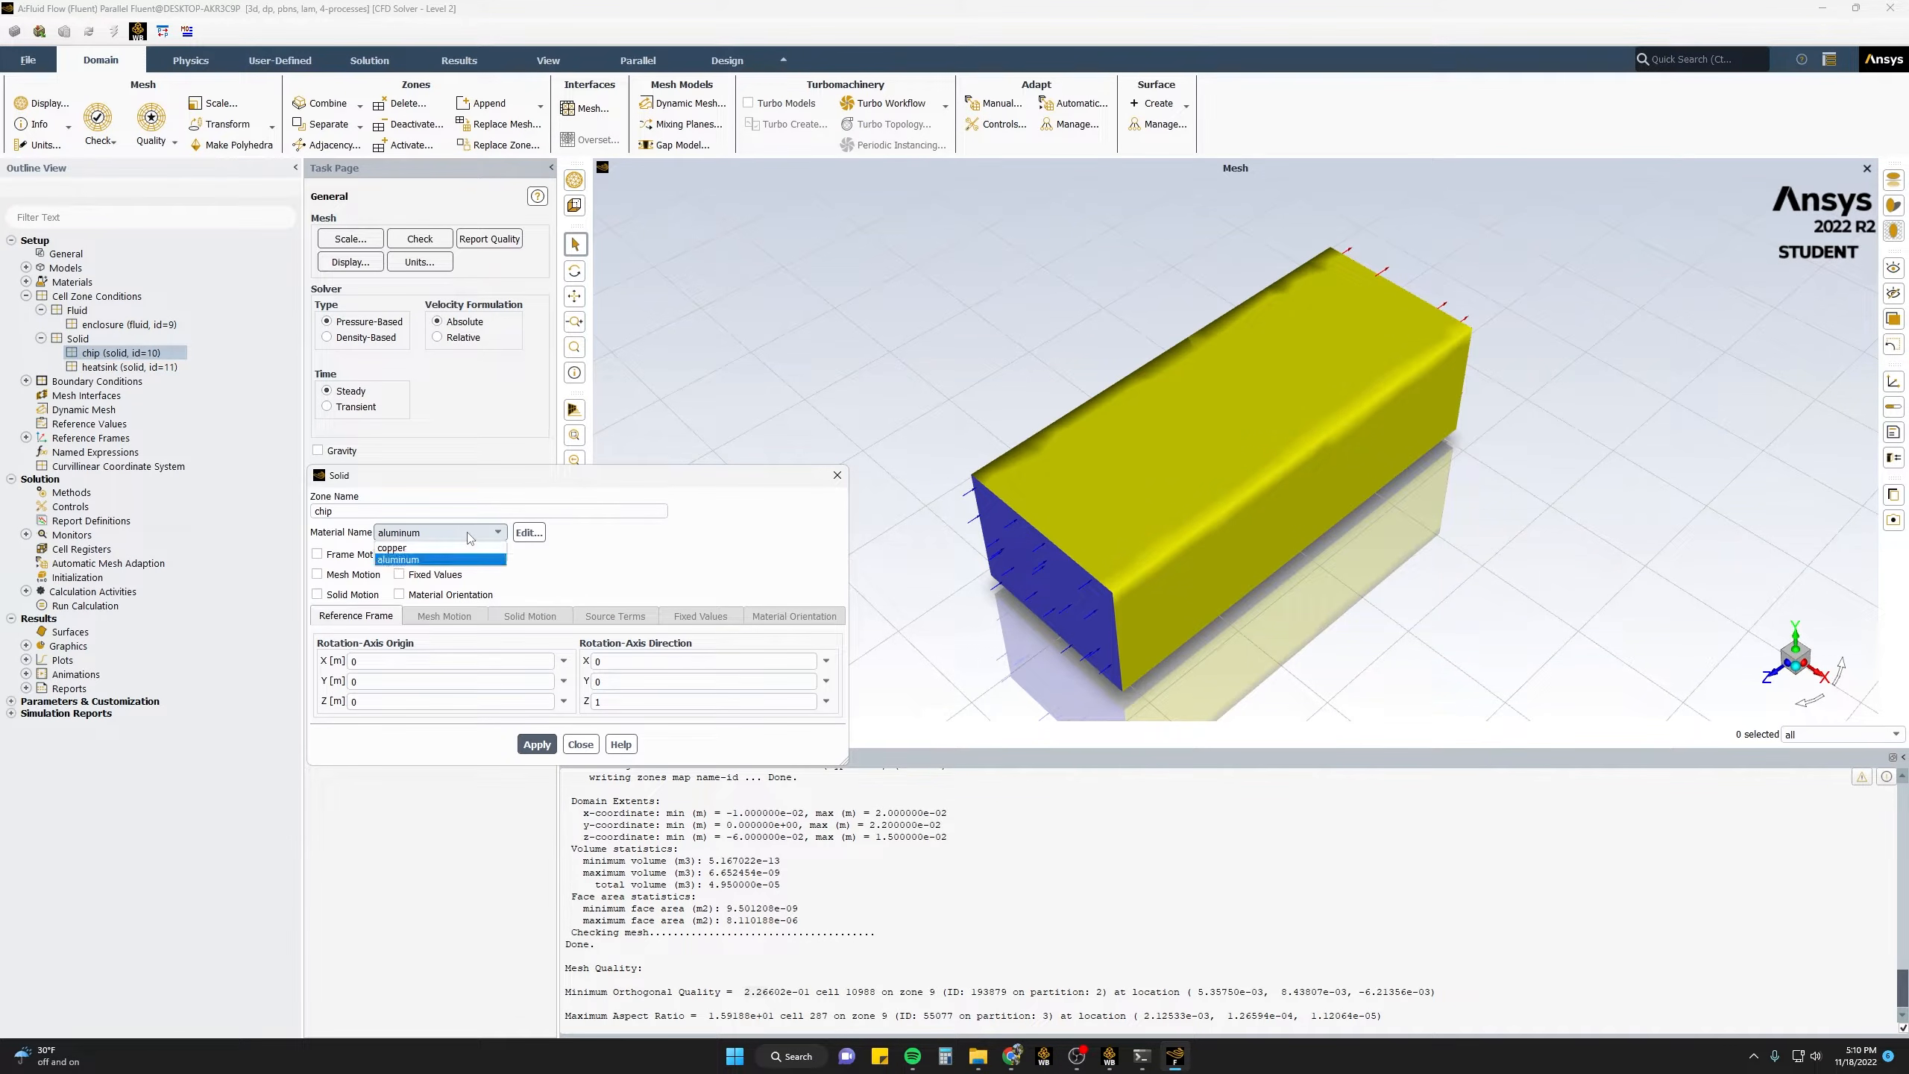
{"action": "left_click", "coordinate": [425, 548]}
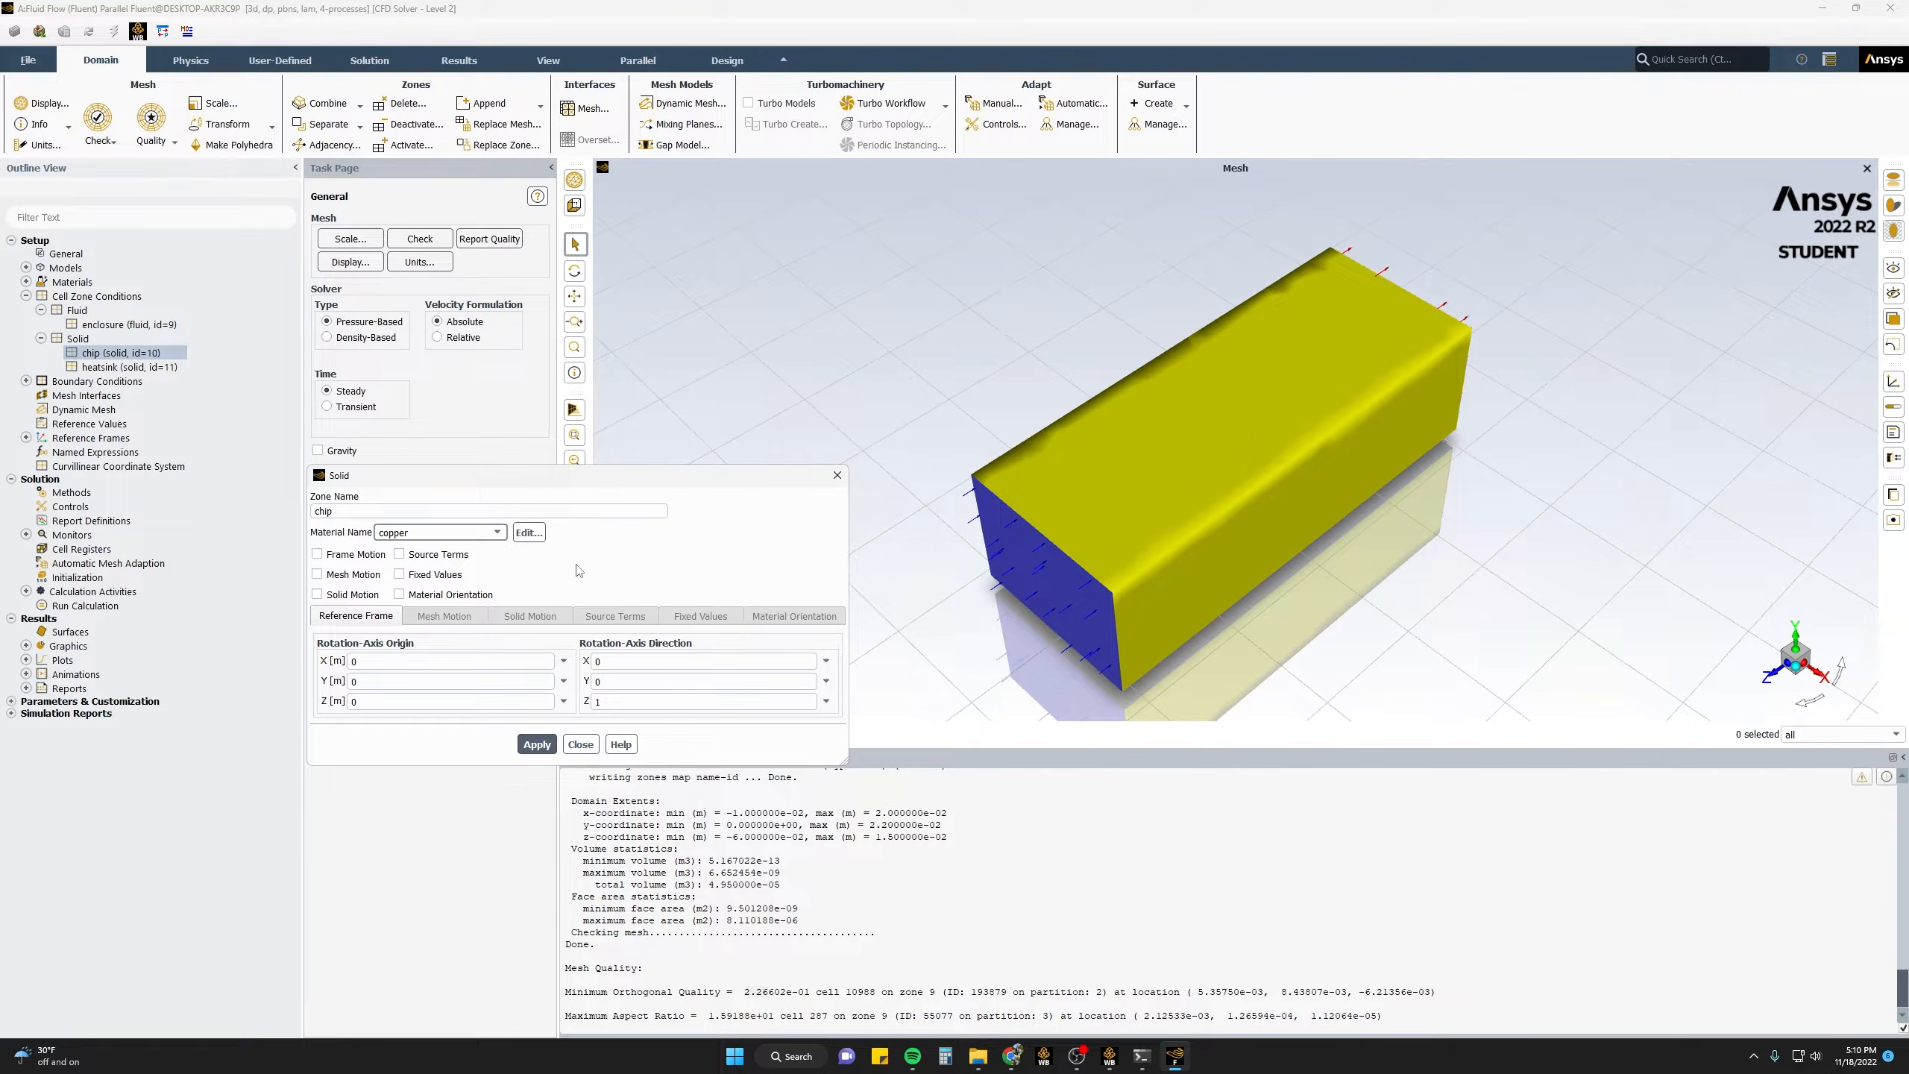
- Enable source terms for the chip zone and add one energy source defined as a constant
{"action": "left_click", "coordinate": [399, 555]}
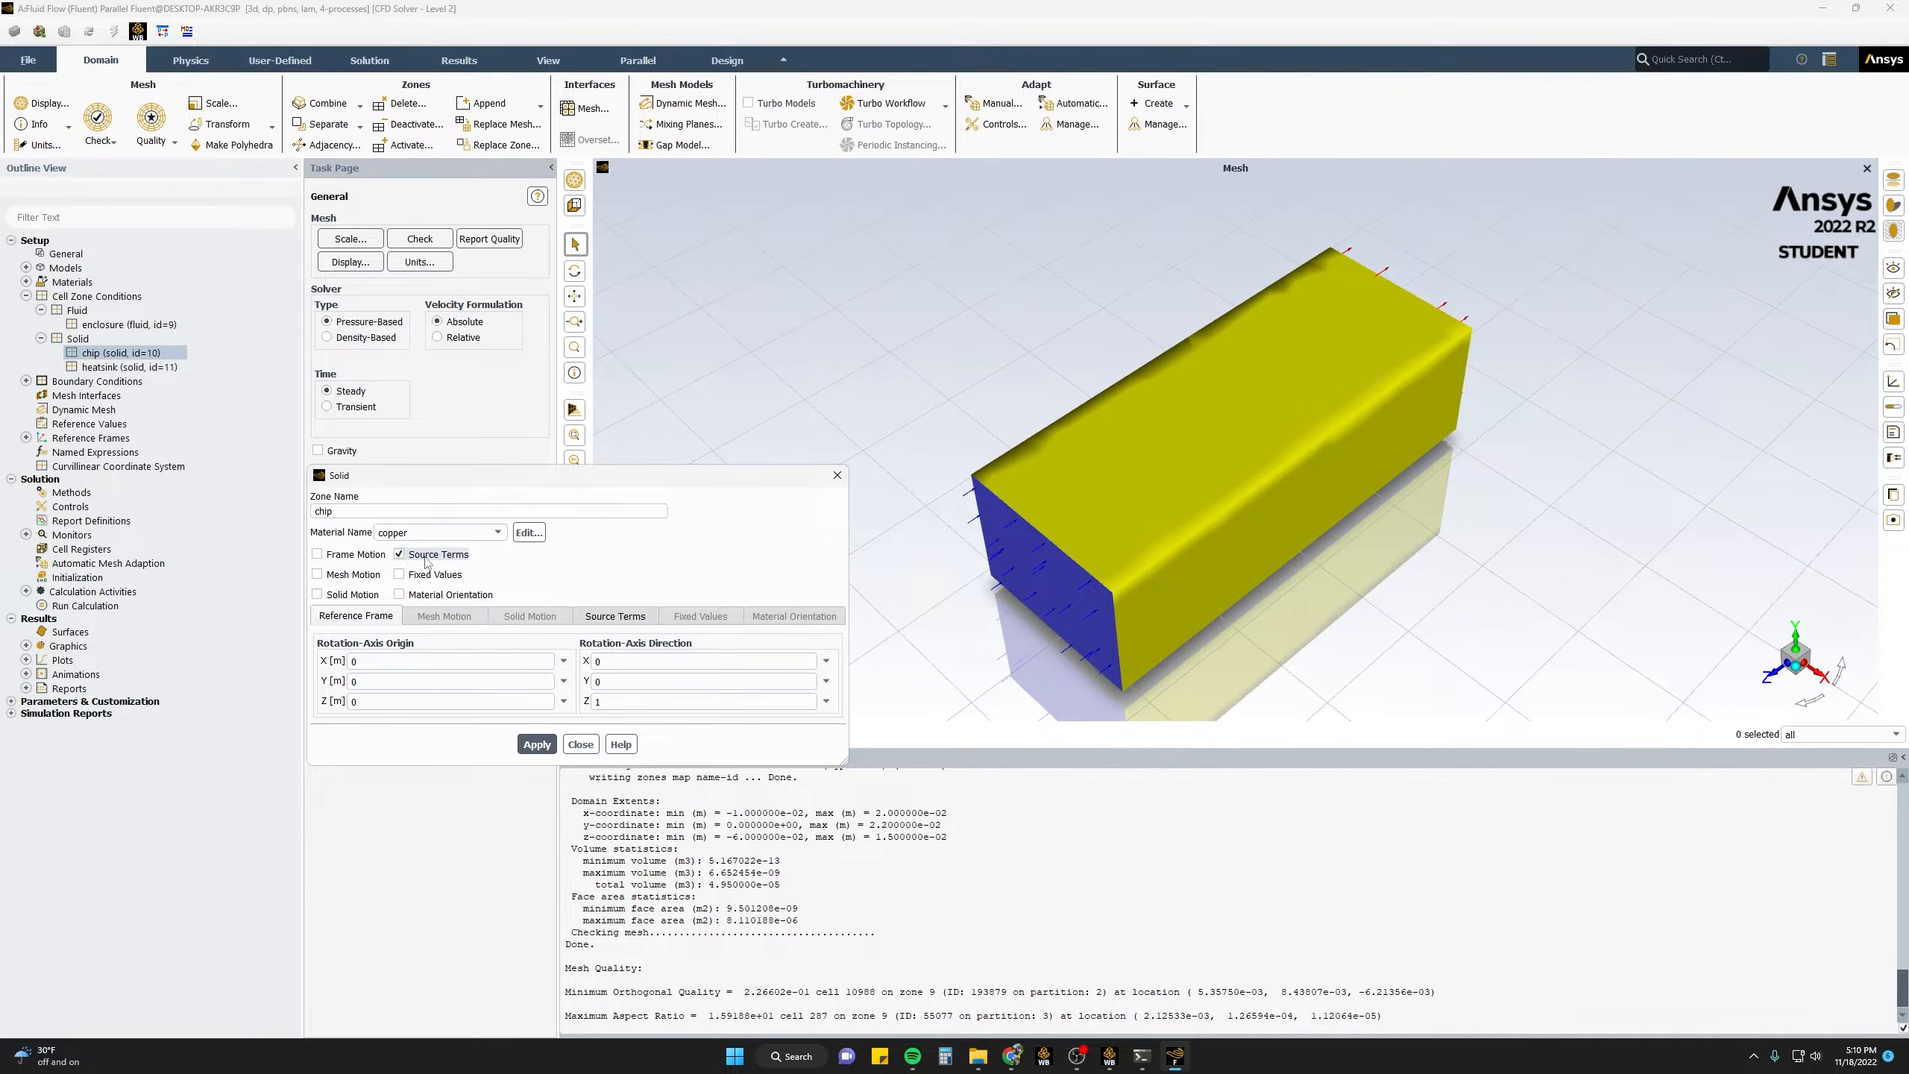
{"action": "left_click", "coordinate": [599, 619]}
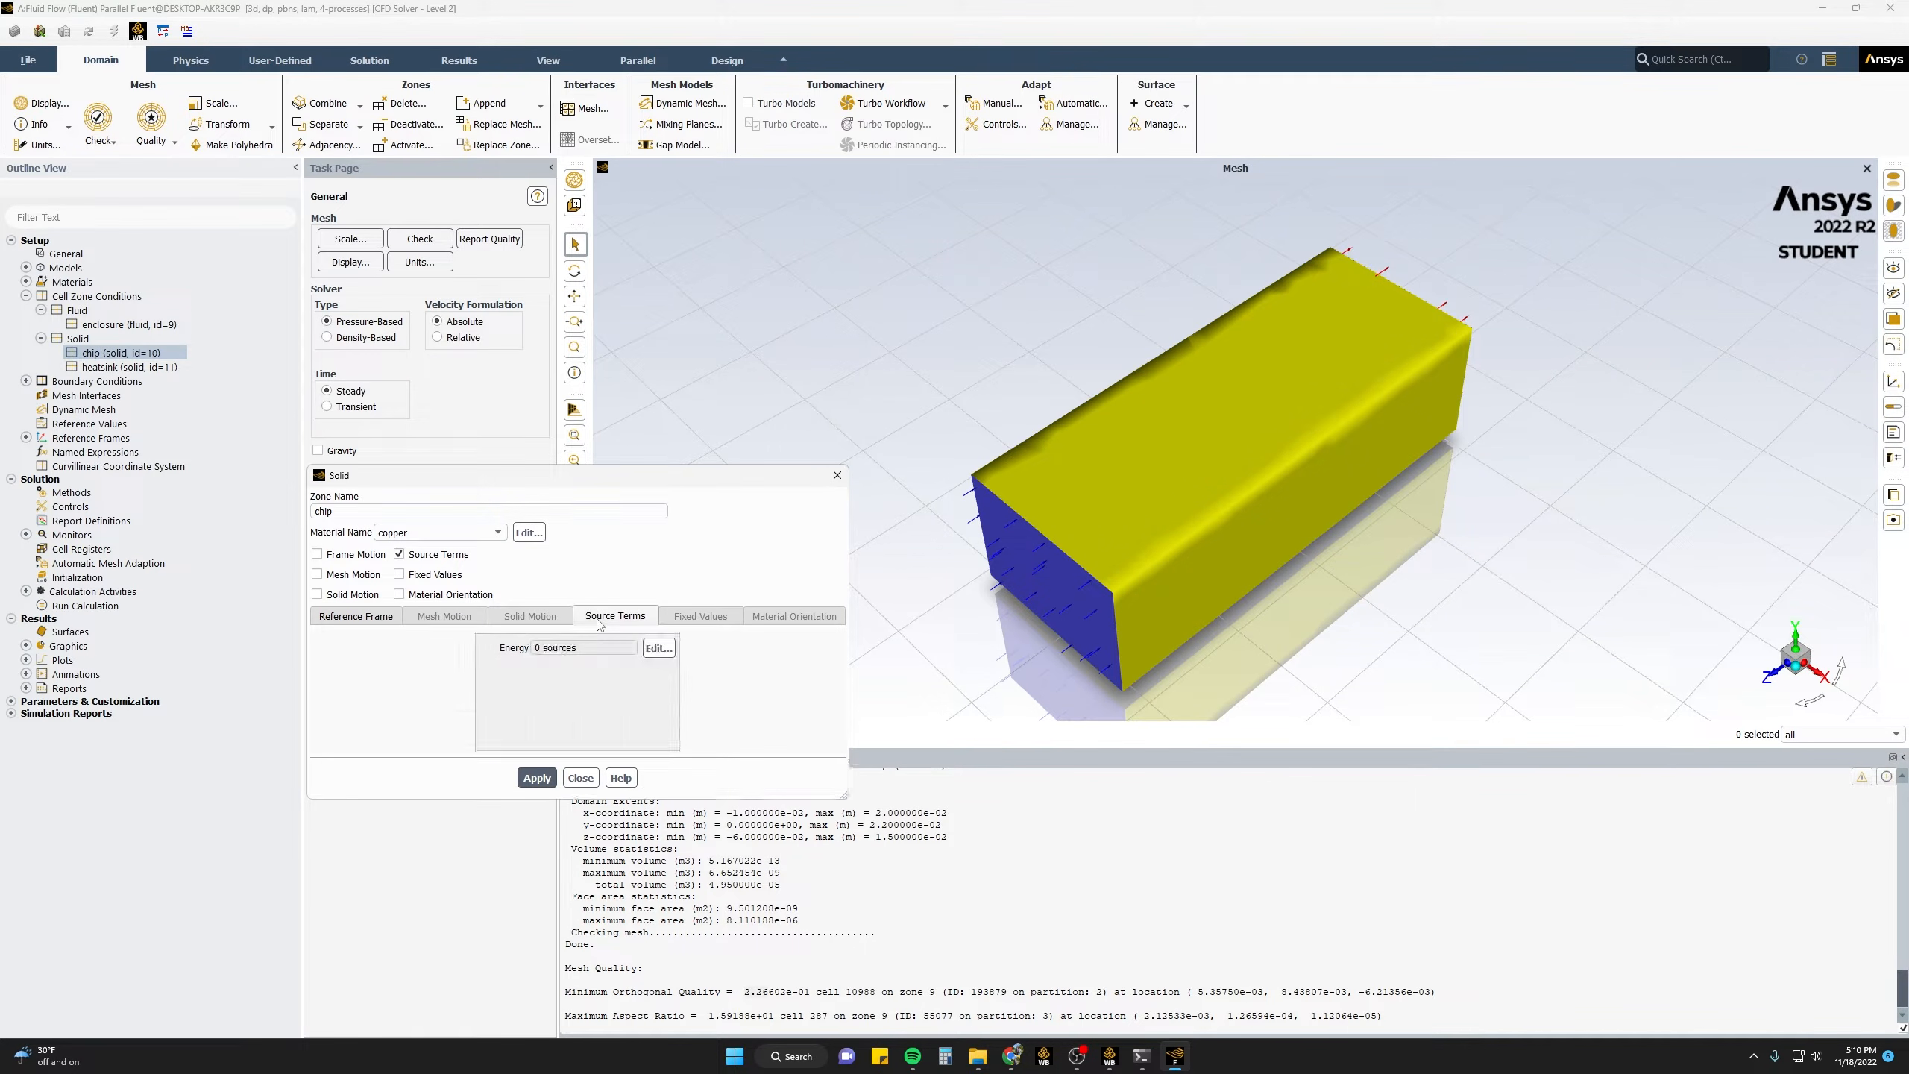
{"action": "left_click", "coordinate": [658, 648]}
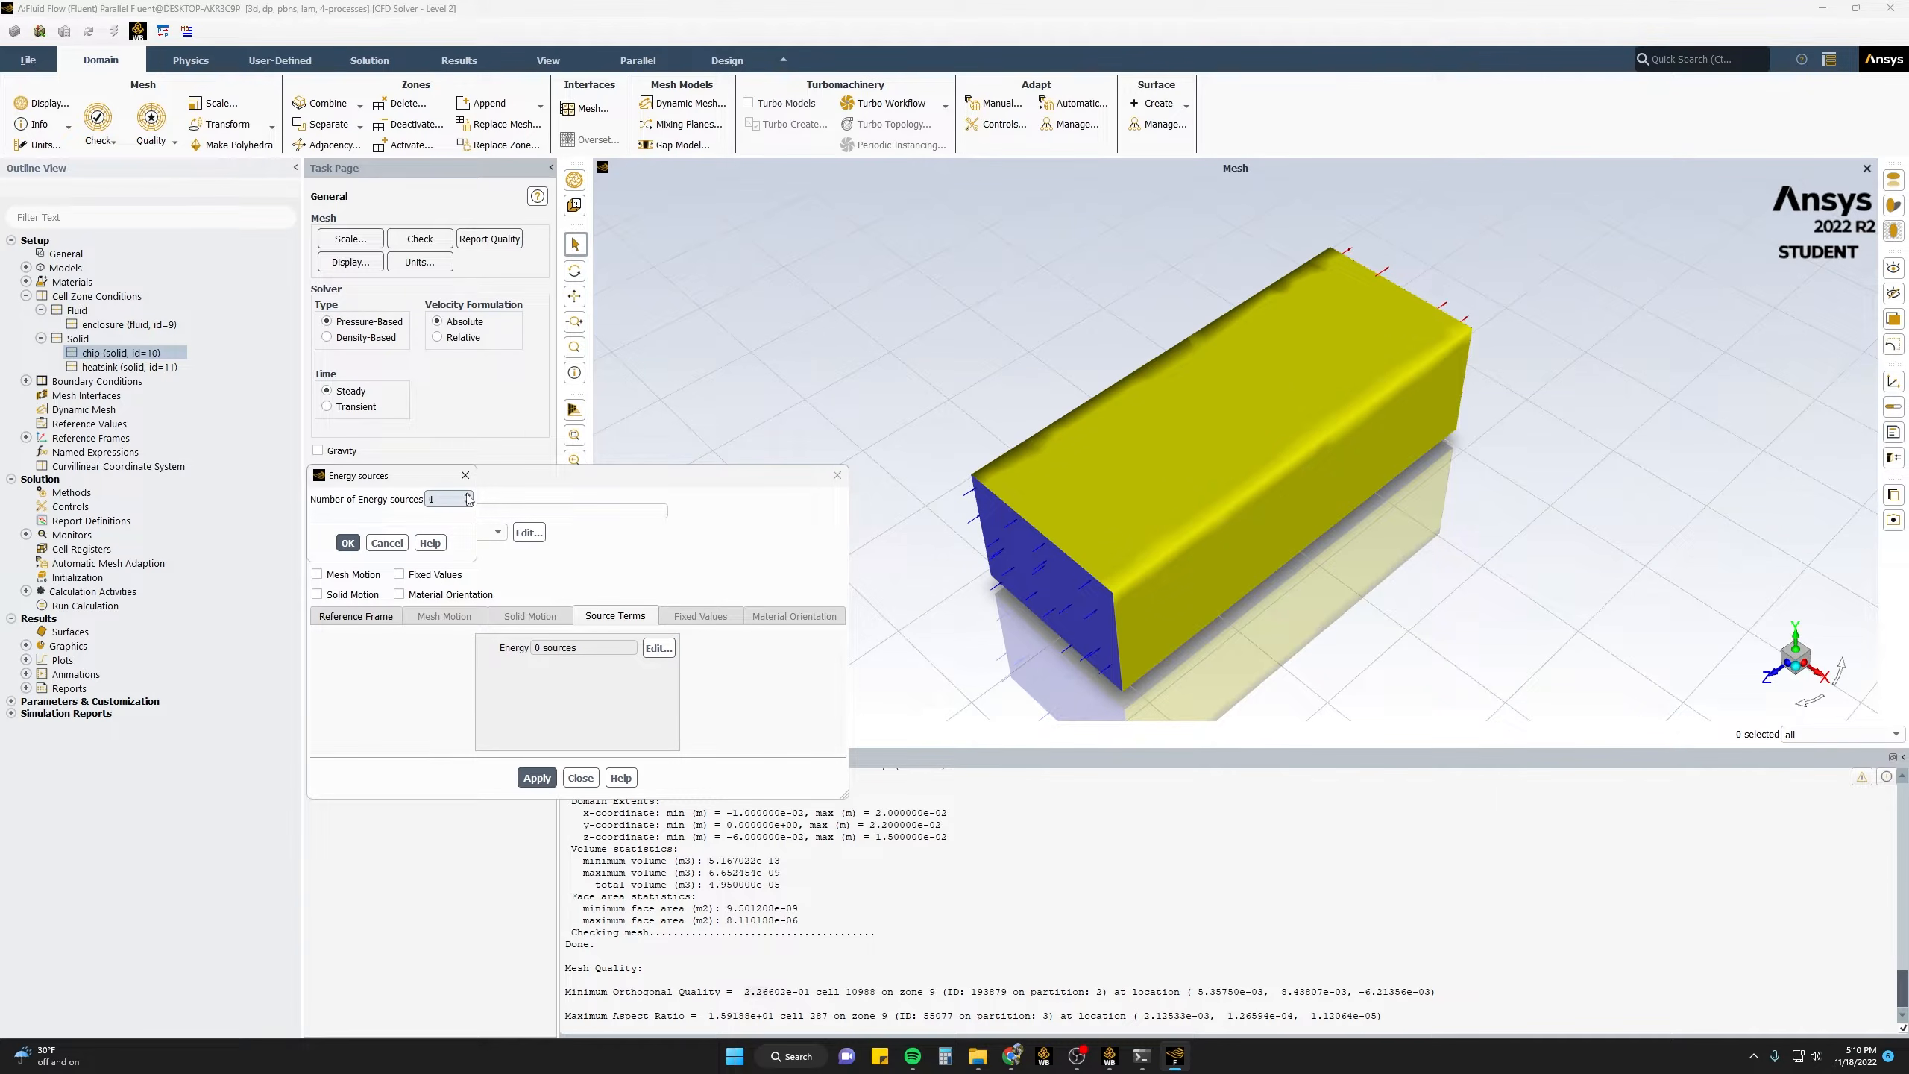
{"action": "left_click", "coordinate": [580, 523]}
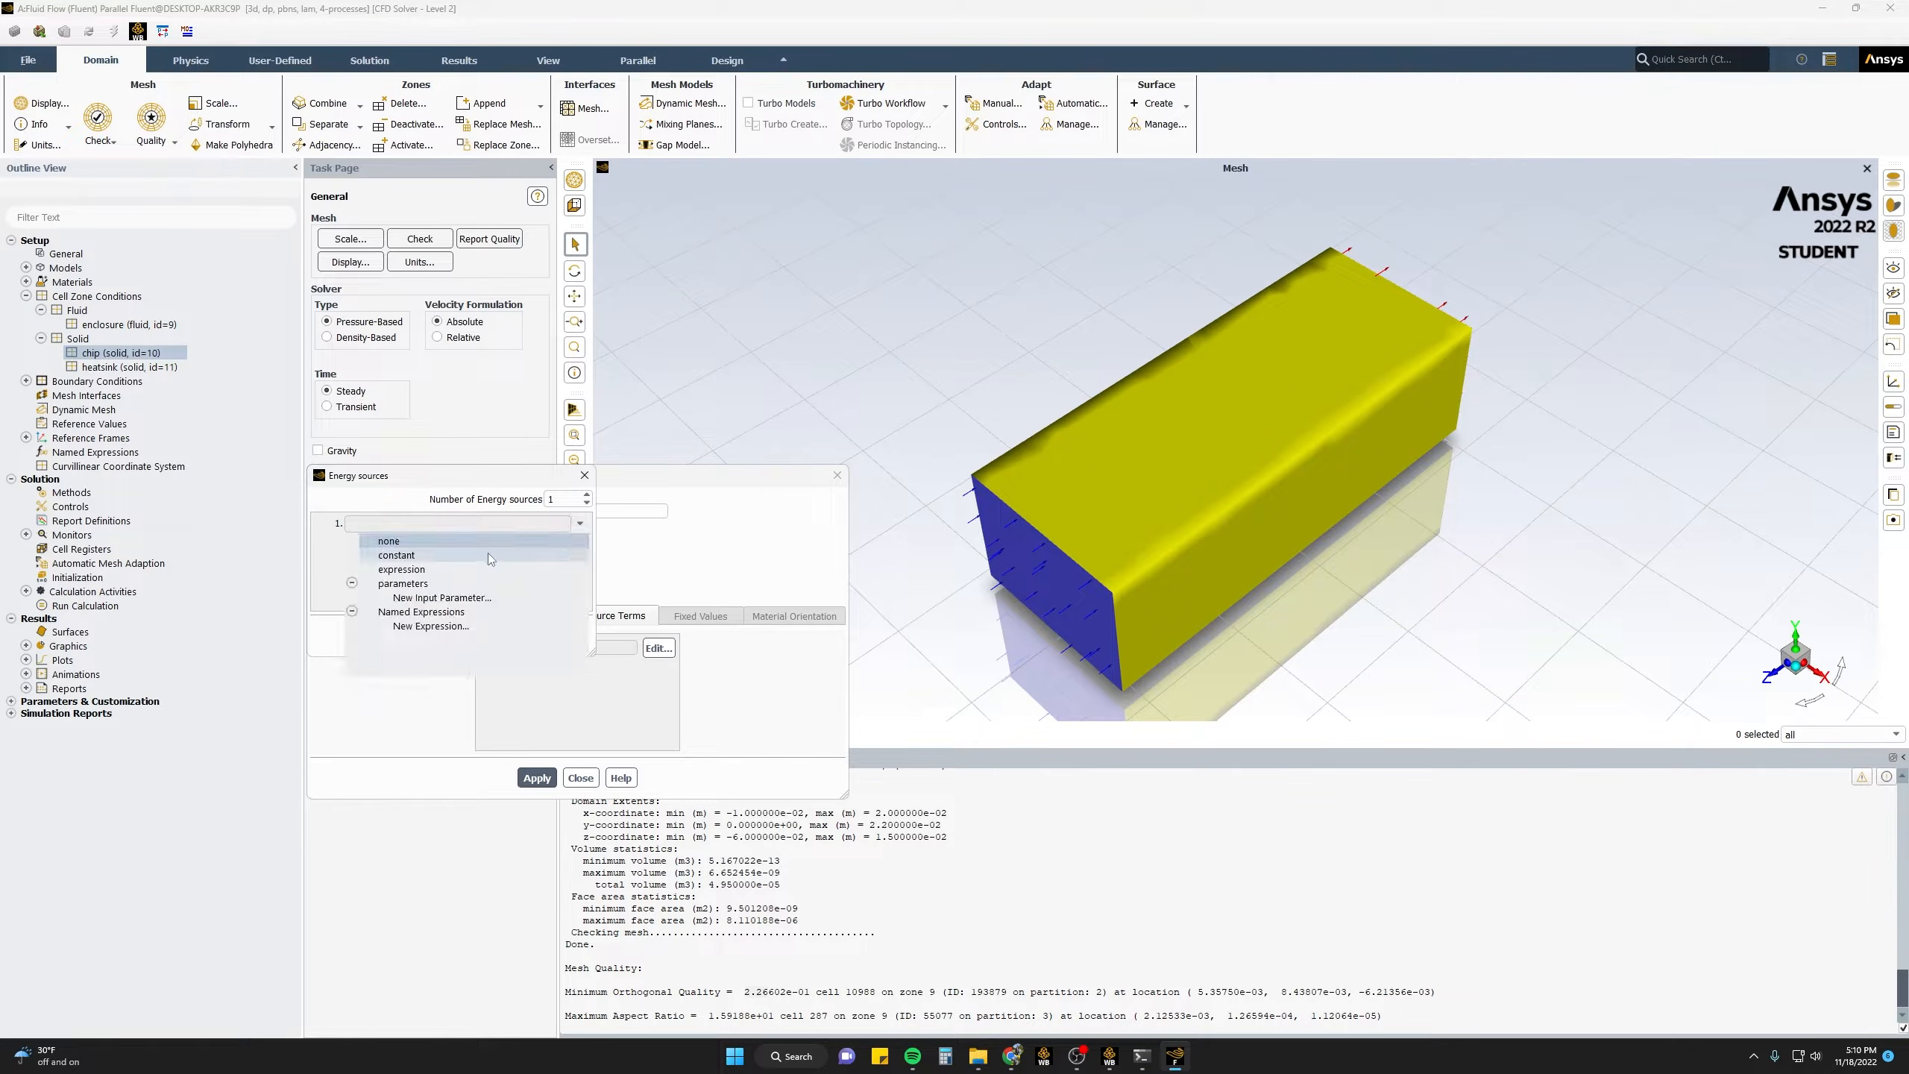
{"action": "left_click", "coordinate": [469, 553]}
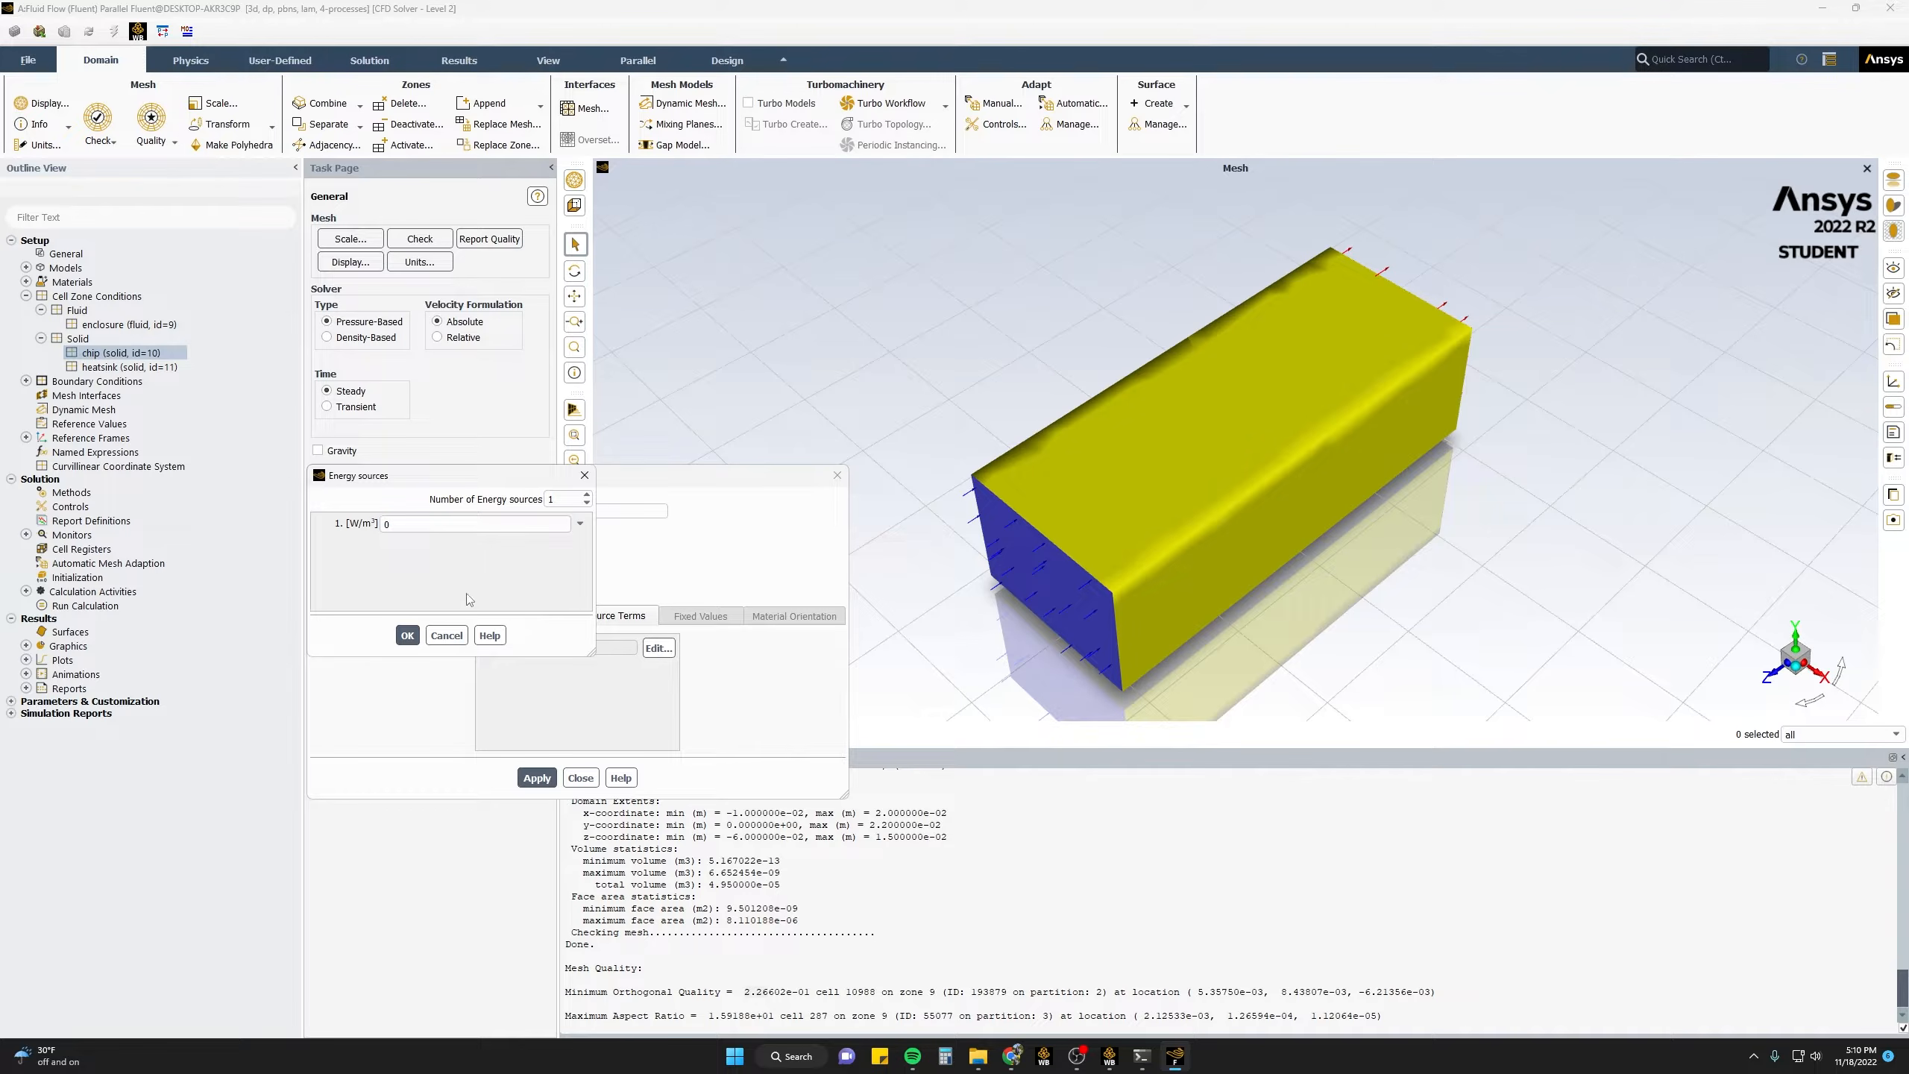
- Switch to Calculator in Scientific mode and compute the chip's volumetric heat generation as 1 ÷ (0.01 × 0.01 × 0.001)
{"action": "left_click", "coordinate": [944, 1057]}
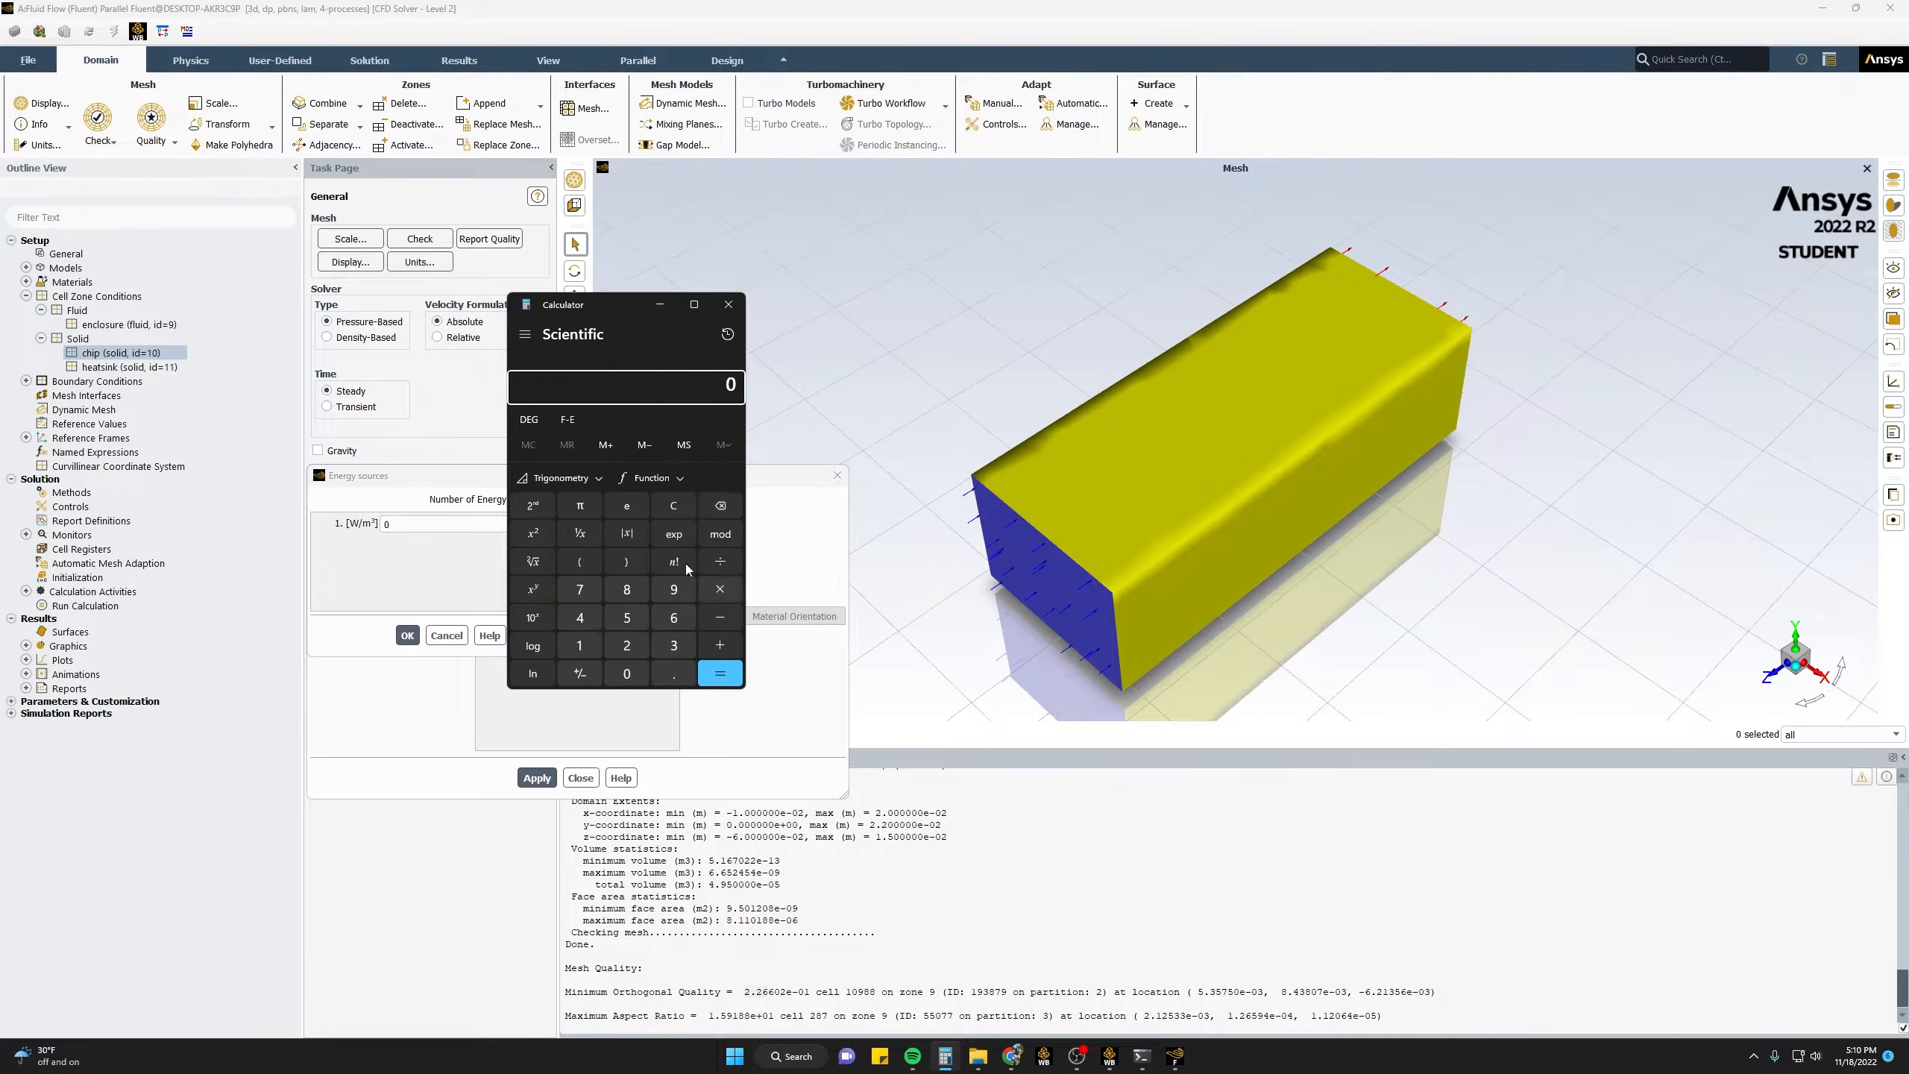
{"action": "left_click_drag", "start_coordinate": [772, 328], "coordinate": [861, 328]}
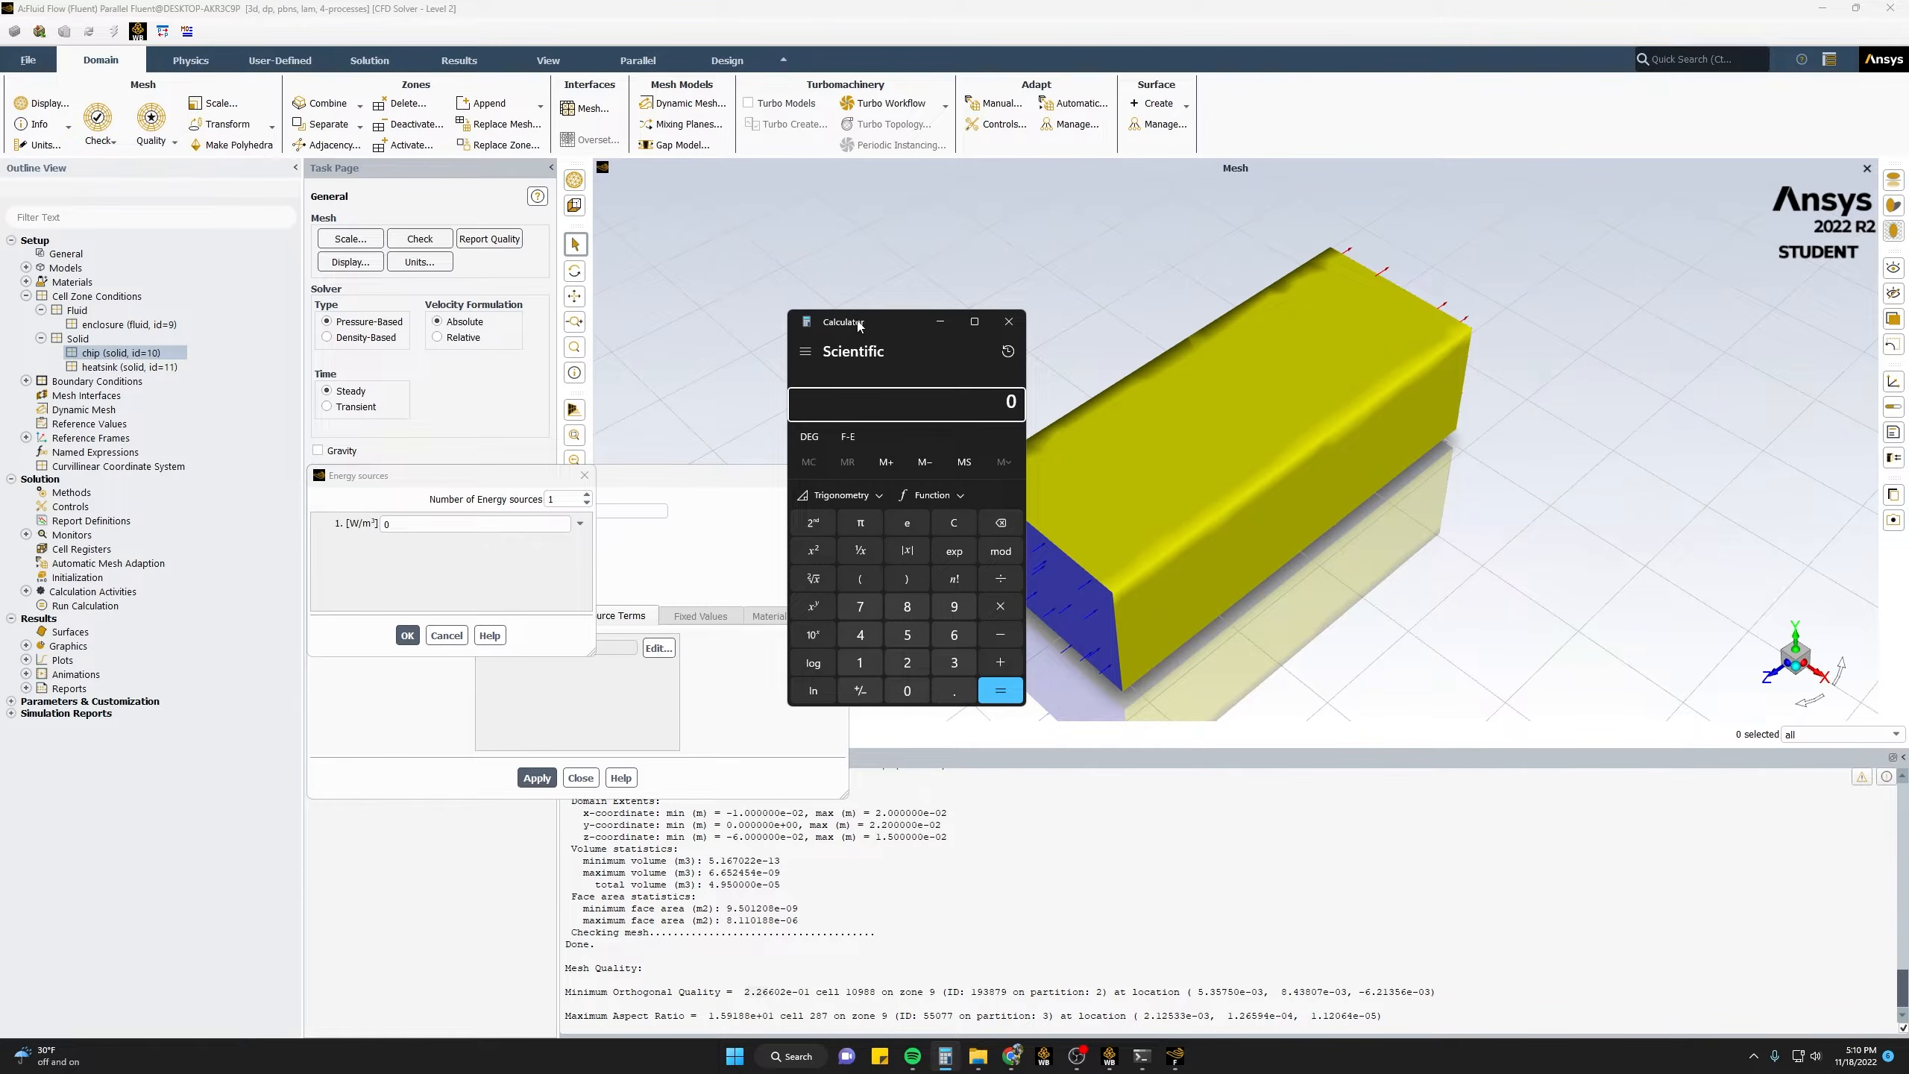
{"action": "left_click", "coordinate": [805, 351]}
{"action": "left_click", "coordinate": [844, 440]}
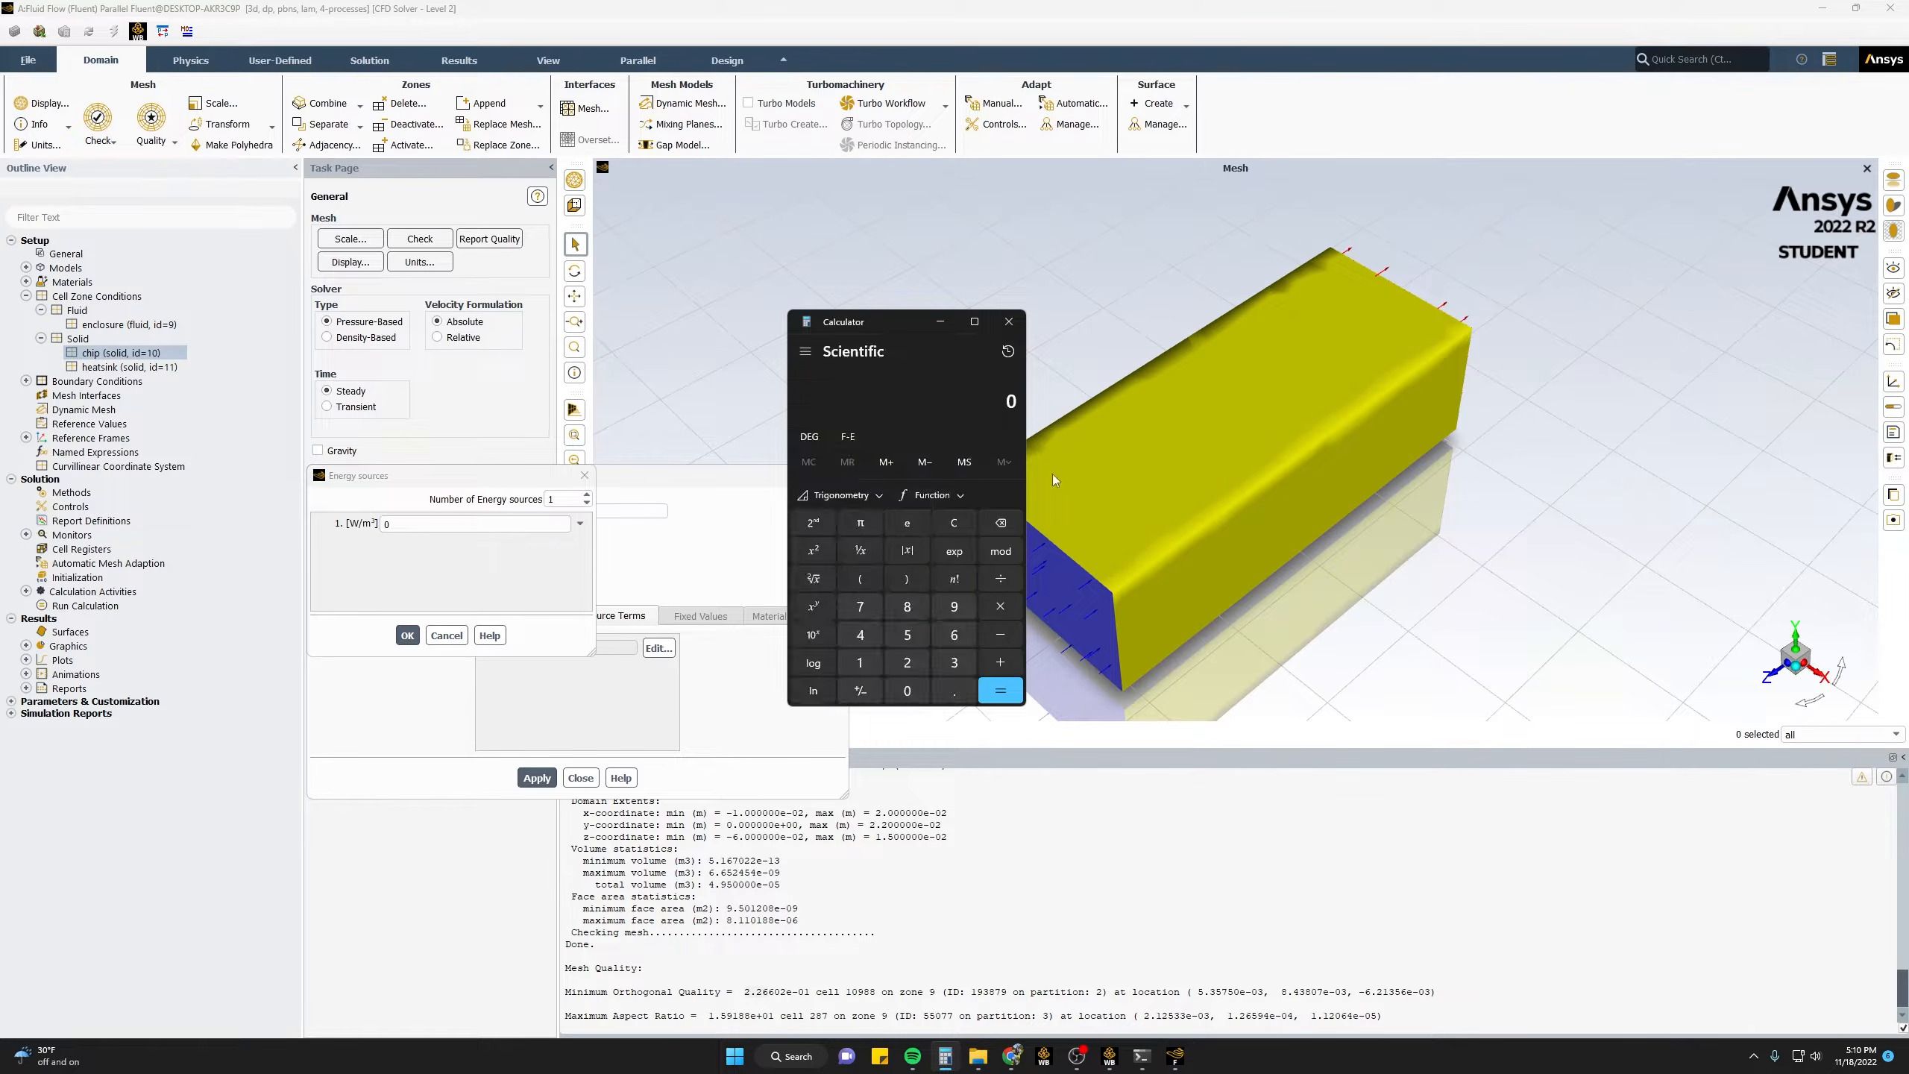
{"action": "left_click", "coordinate": [872, 667]}
{"action": "left_click", "coordinate": [872, 583]}
{"action": "left_click", "coordinate": [940, 688]}
{"action": "left_click", "coordinate": [914, 687]}
{"action": "left_click", "coordinate": [869, 668]}
{"action": "left_click", "coordinate": [987, 618]}
{"action": "type", "text": ".01 ×"}
{"action": "left_click", "coordinate": [993, 610]}
{"action": "left_click", "coordinate": [944, 688]}
{"action": "left_click", "coordinate": [913, 689]}
{"action": "left_click", "coordinate": [912, 689]}
{"action": "left_click", "coordinate": [860, 661]}
{"action": "left_click", "coordinate": [908, 578]}
{"action": "left_click", "coordinate": [1001, 692]}
- Copy the calculated result and set the chip's constant energy source to 10,000,000 W/m³
{"action": "left_click_drag", "start_coordinate": [927, 399], "coordinate": [1017, 402]}
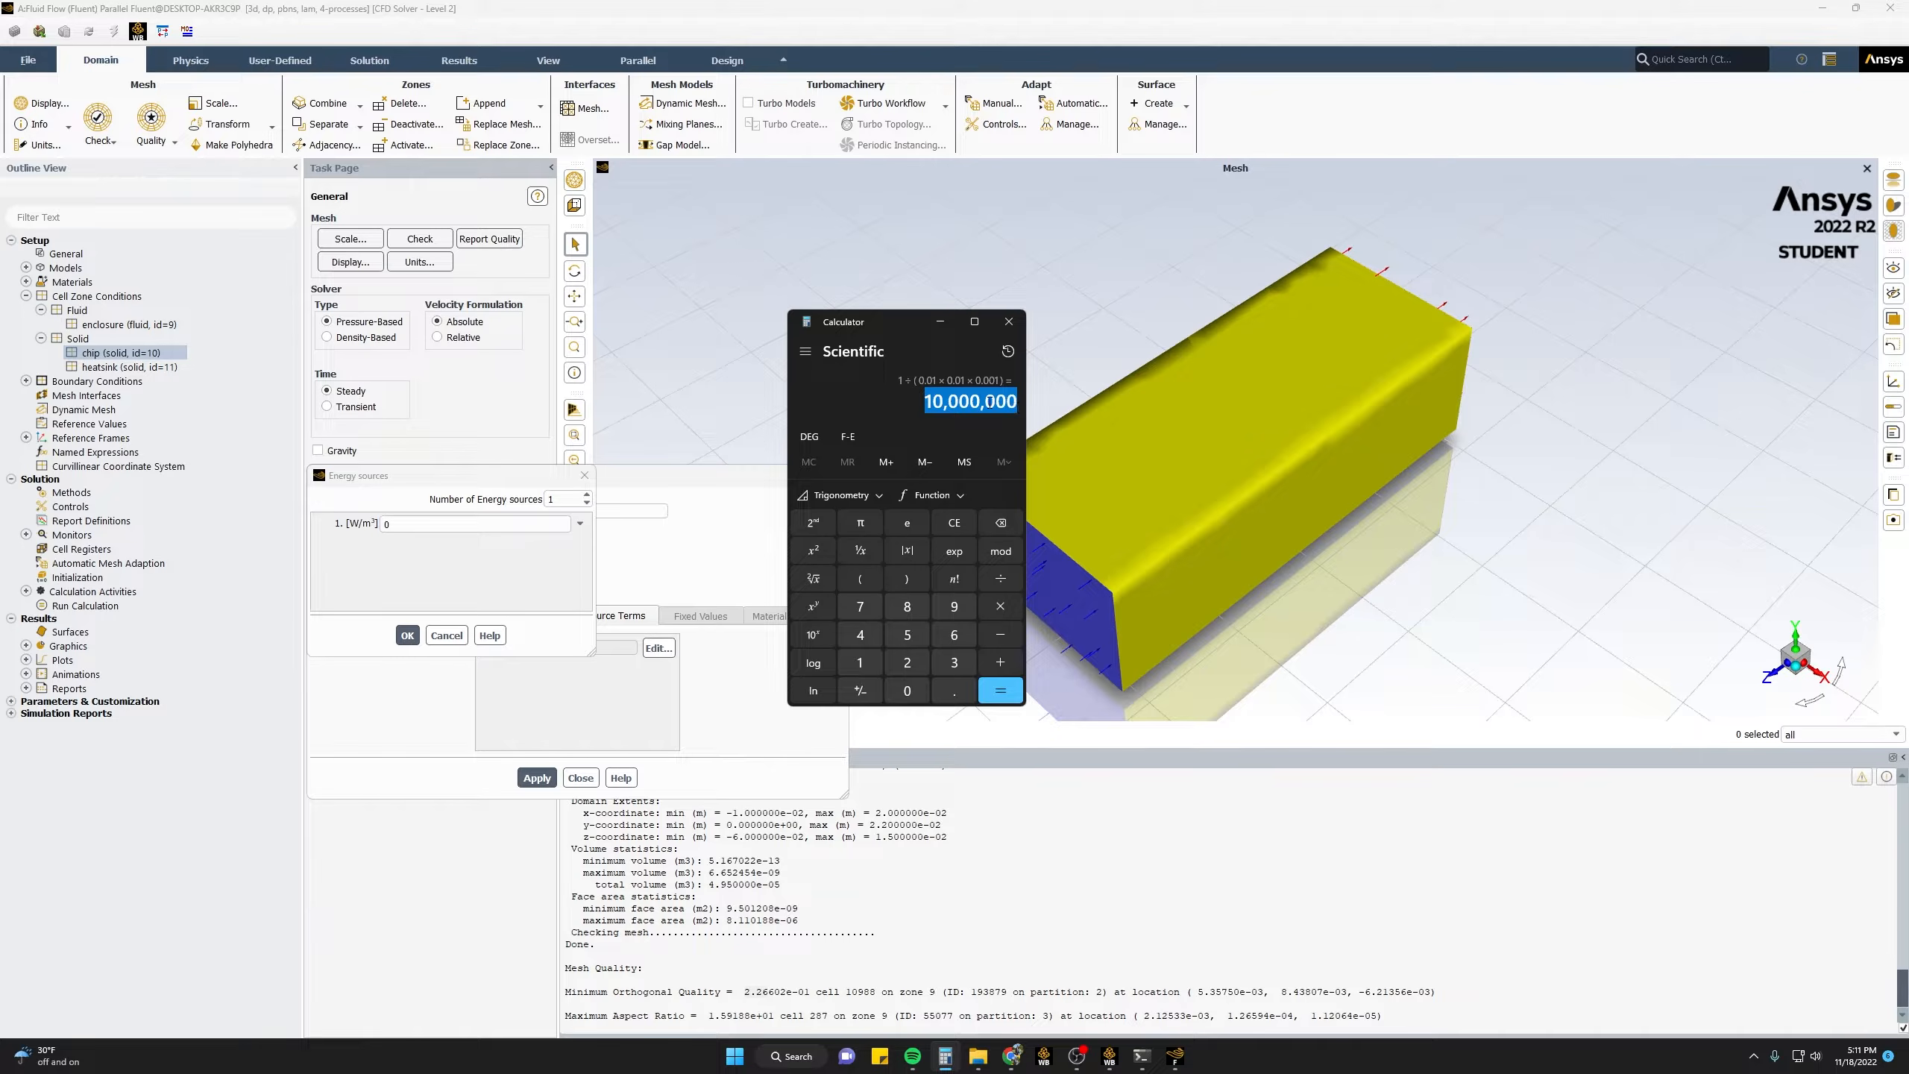
{"action": "right_click", "coordinate": [1011, 407]}
{"action": "left_click", "coordinate": [1020, 421]}
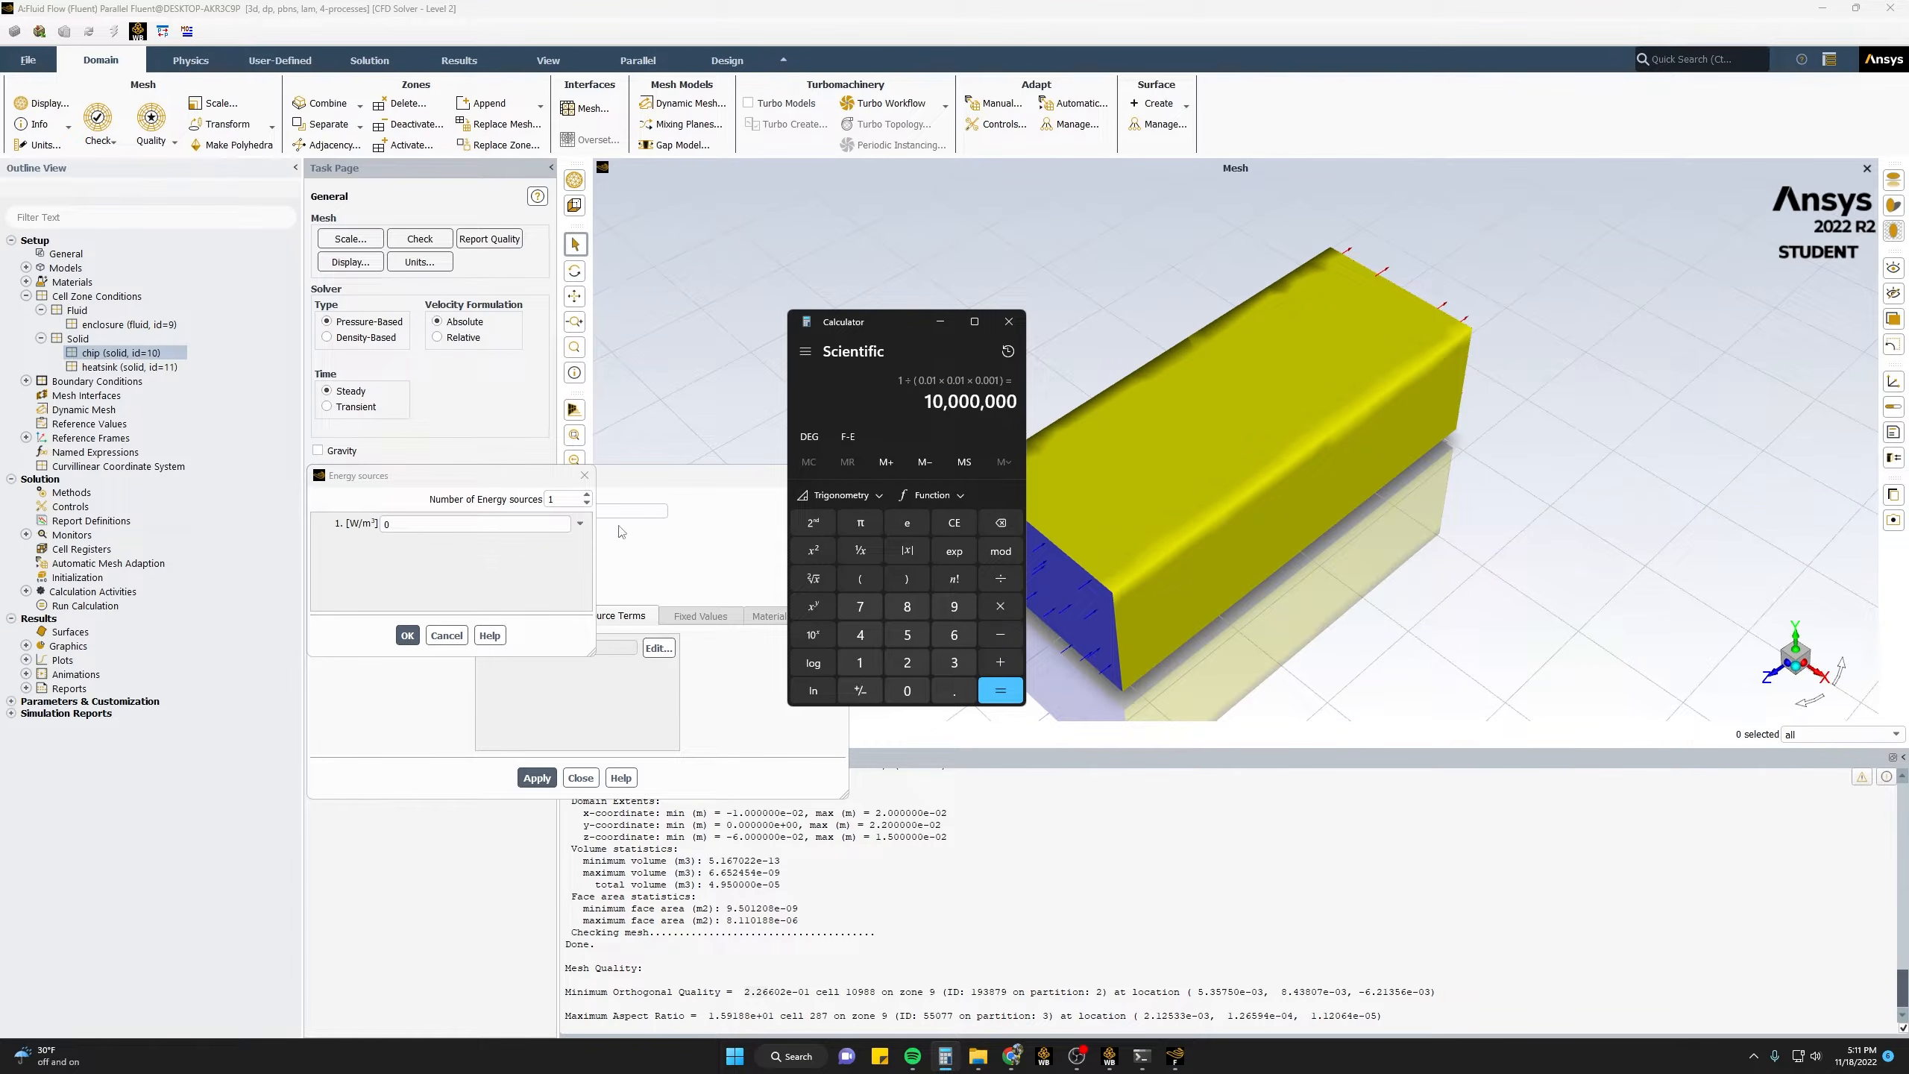
{"action": "double_click", "coordinate": [492, 527]}
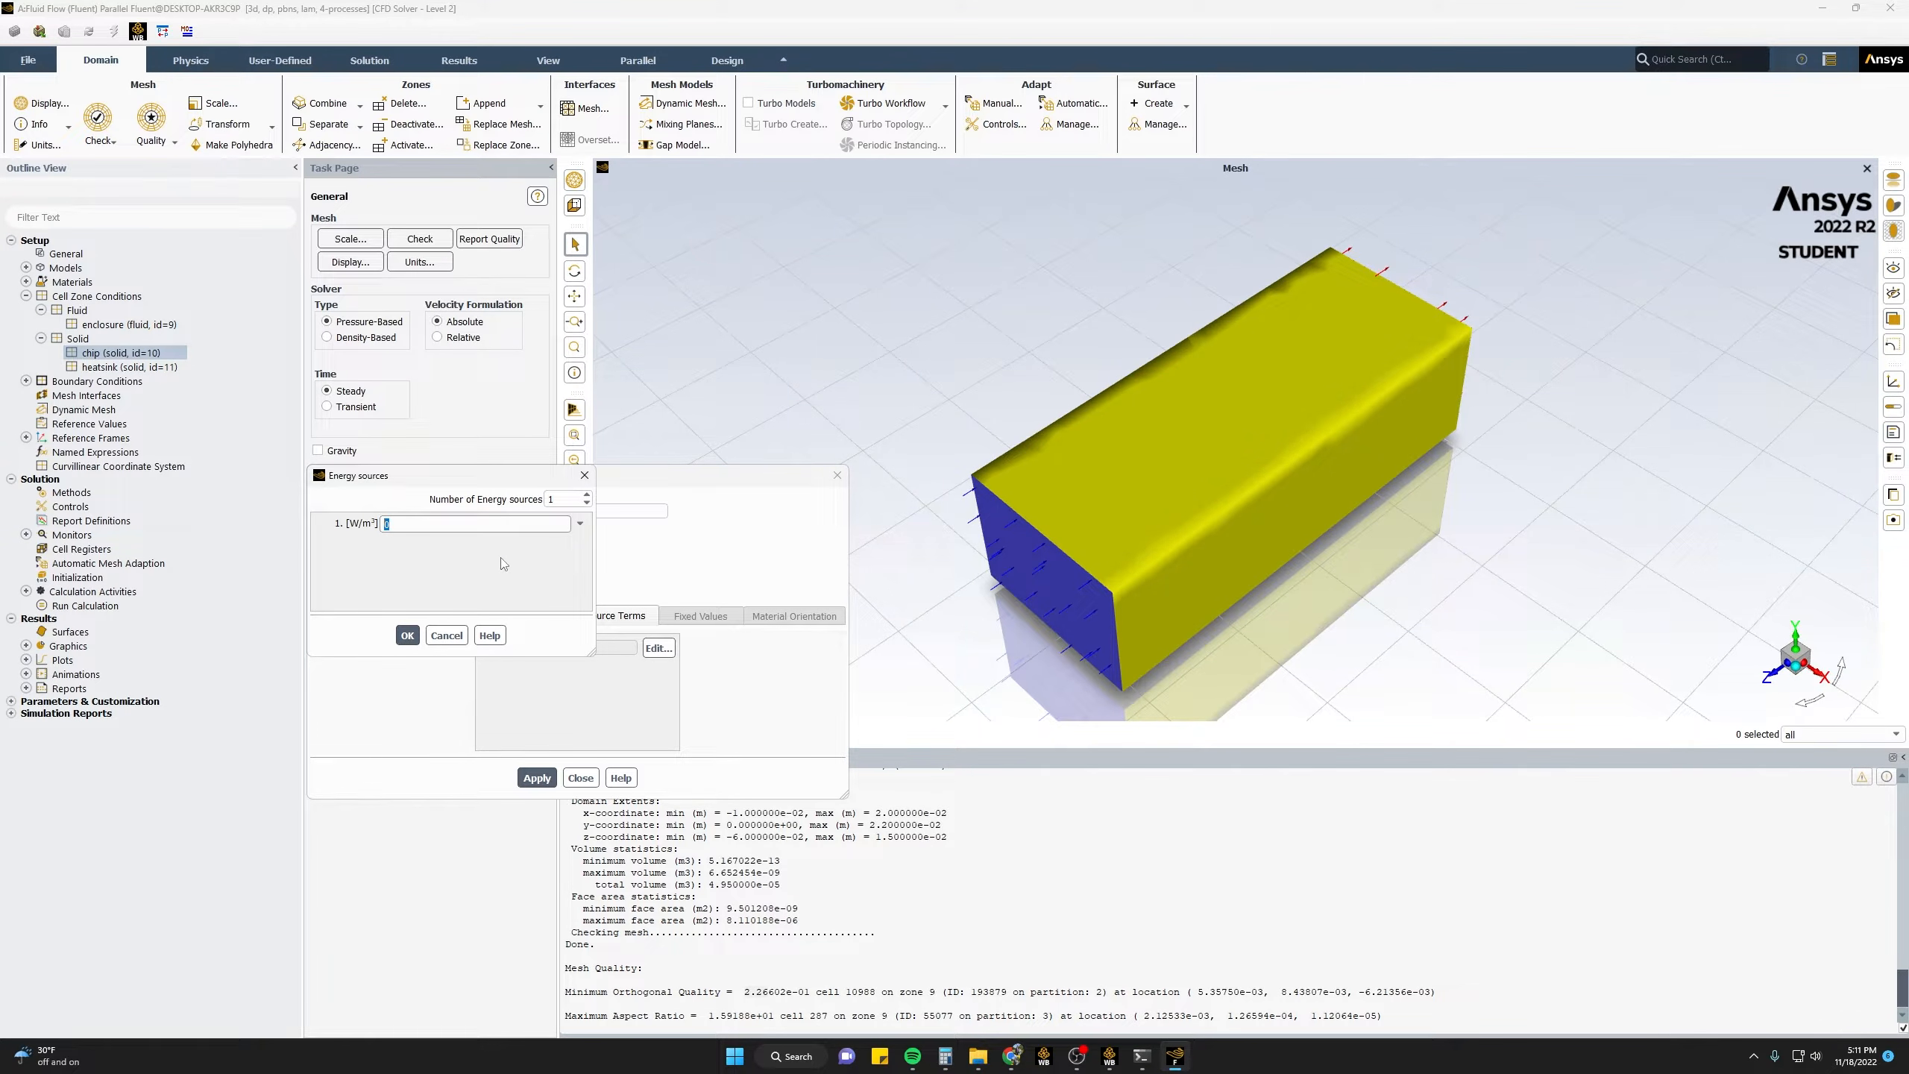
{"action": "key", "text": "ctrl+v"}
{"action": "left_click", "coordinate": [408, 635]}
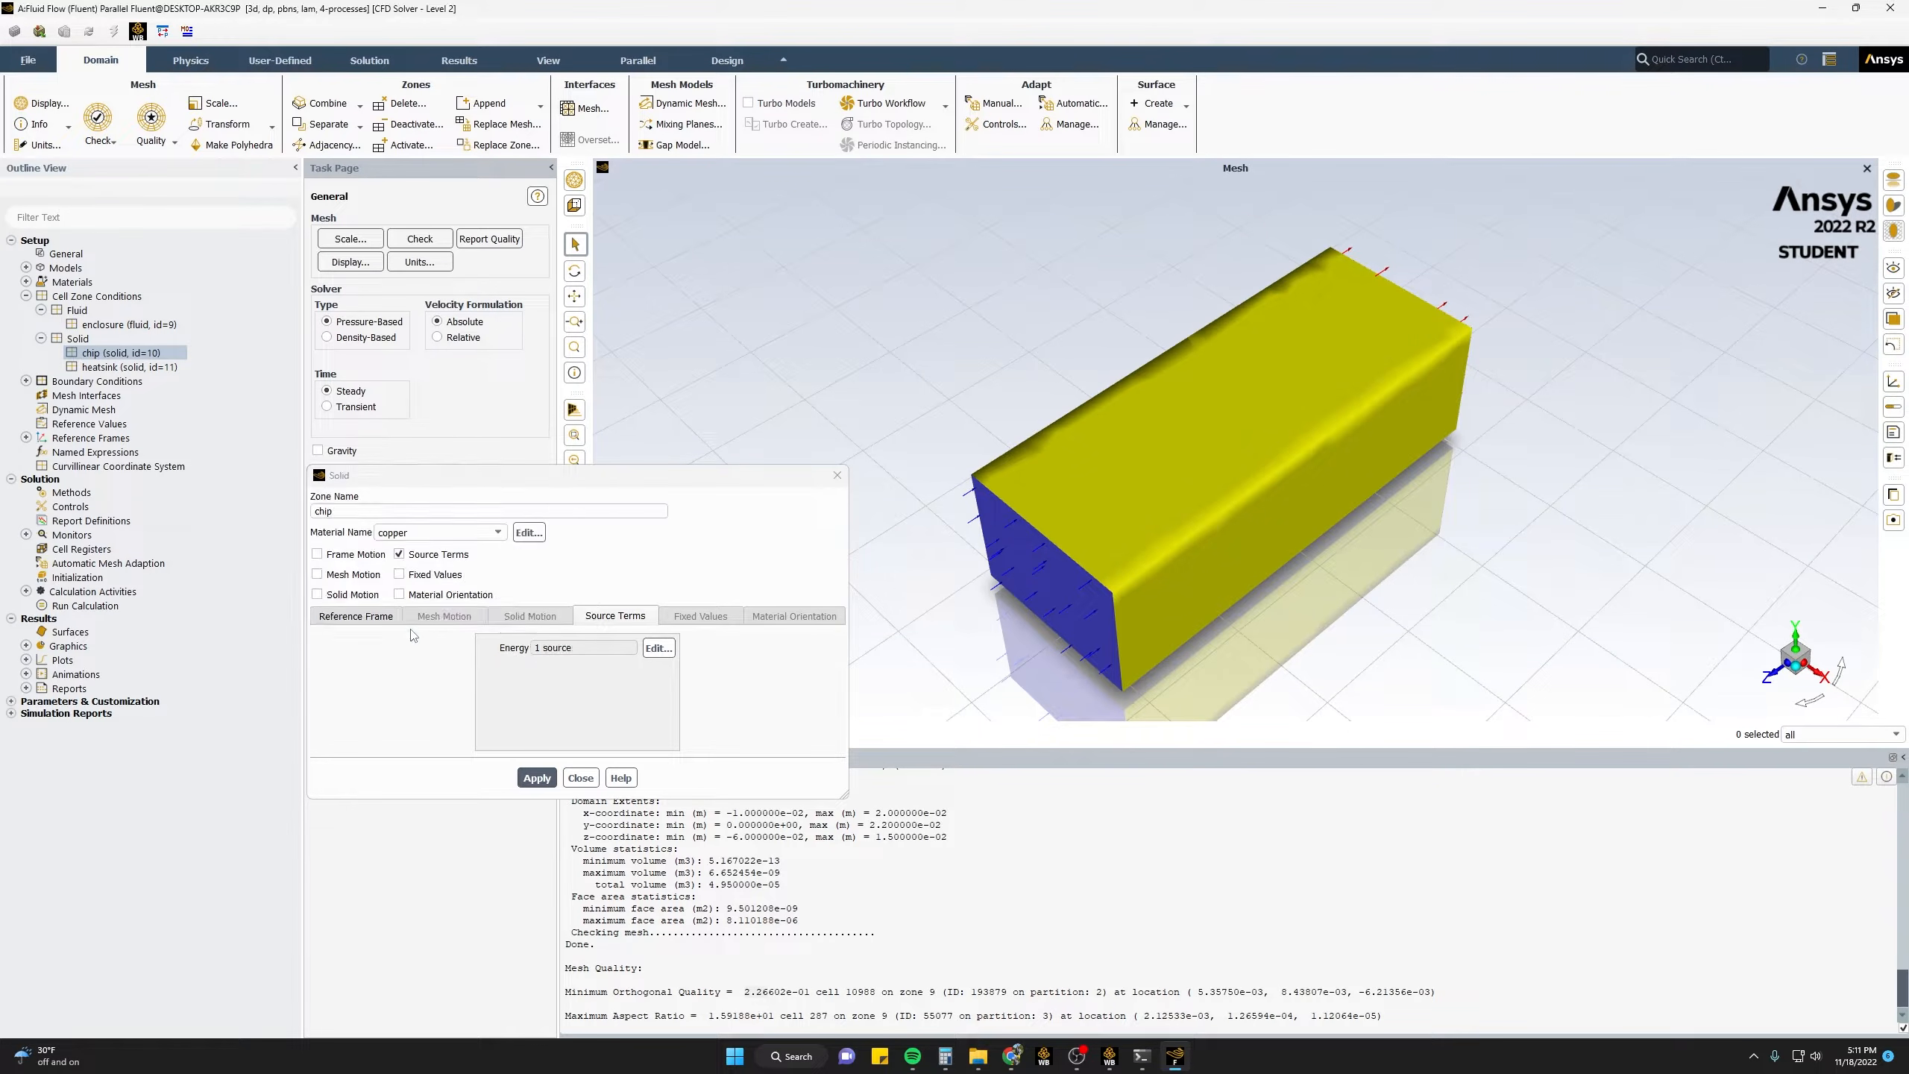
- Apply the chip zone's copper material and energy source settings and close its cell zone conditions
{"action": "left_click", "coordinate": [530, 779]}
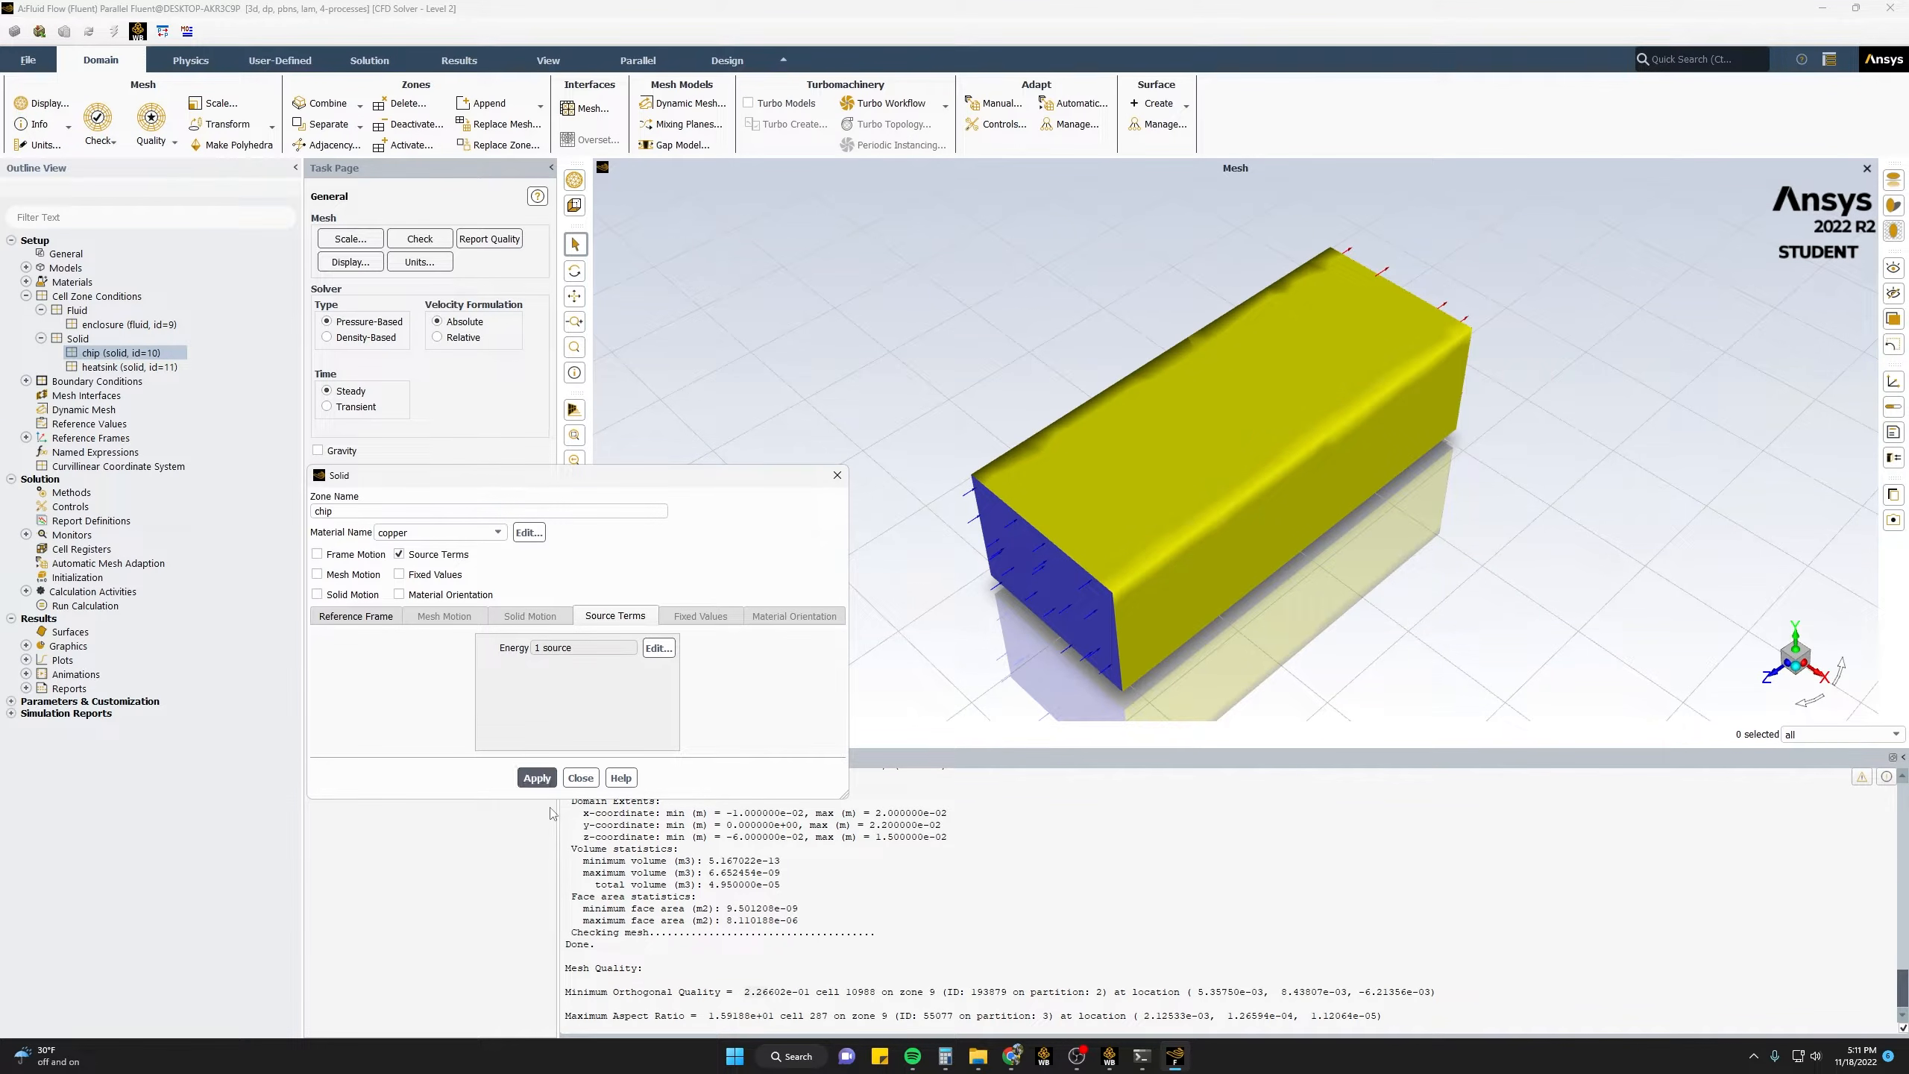
{"action": "left_click", "coordinate": [580, 780]}
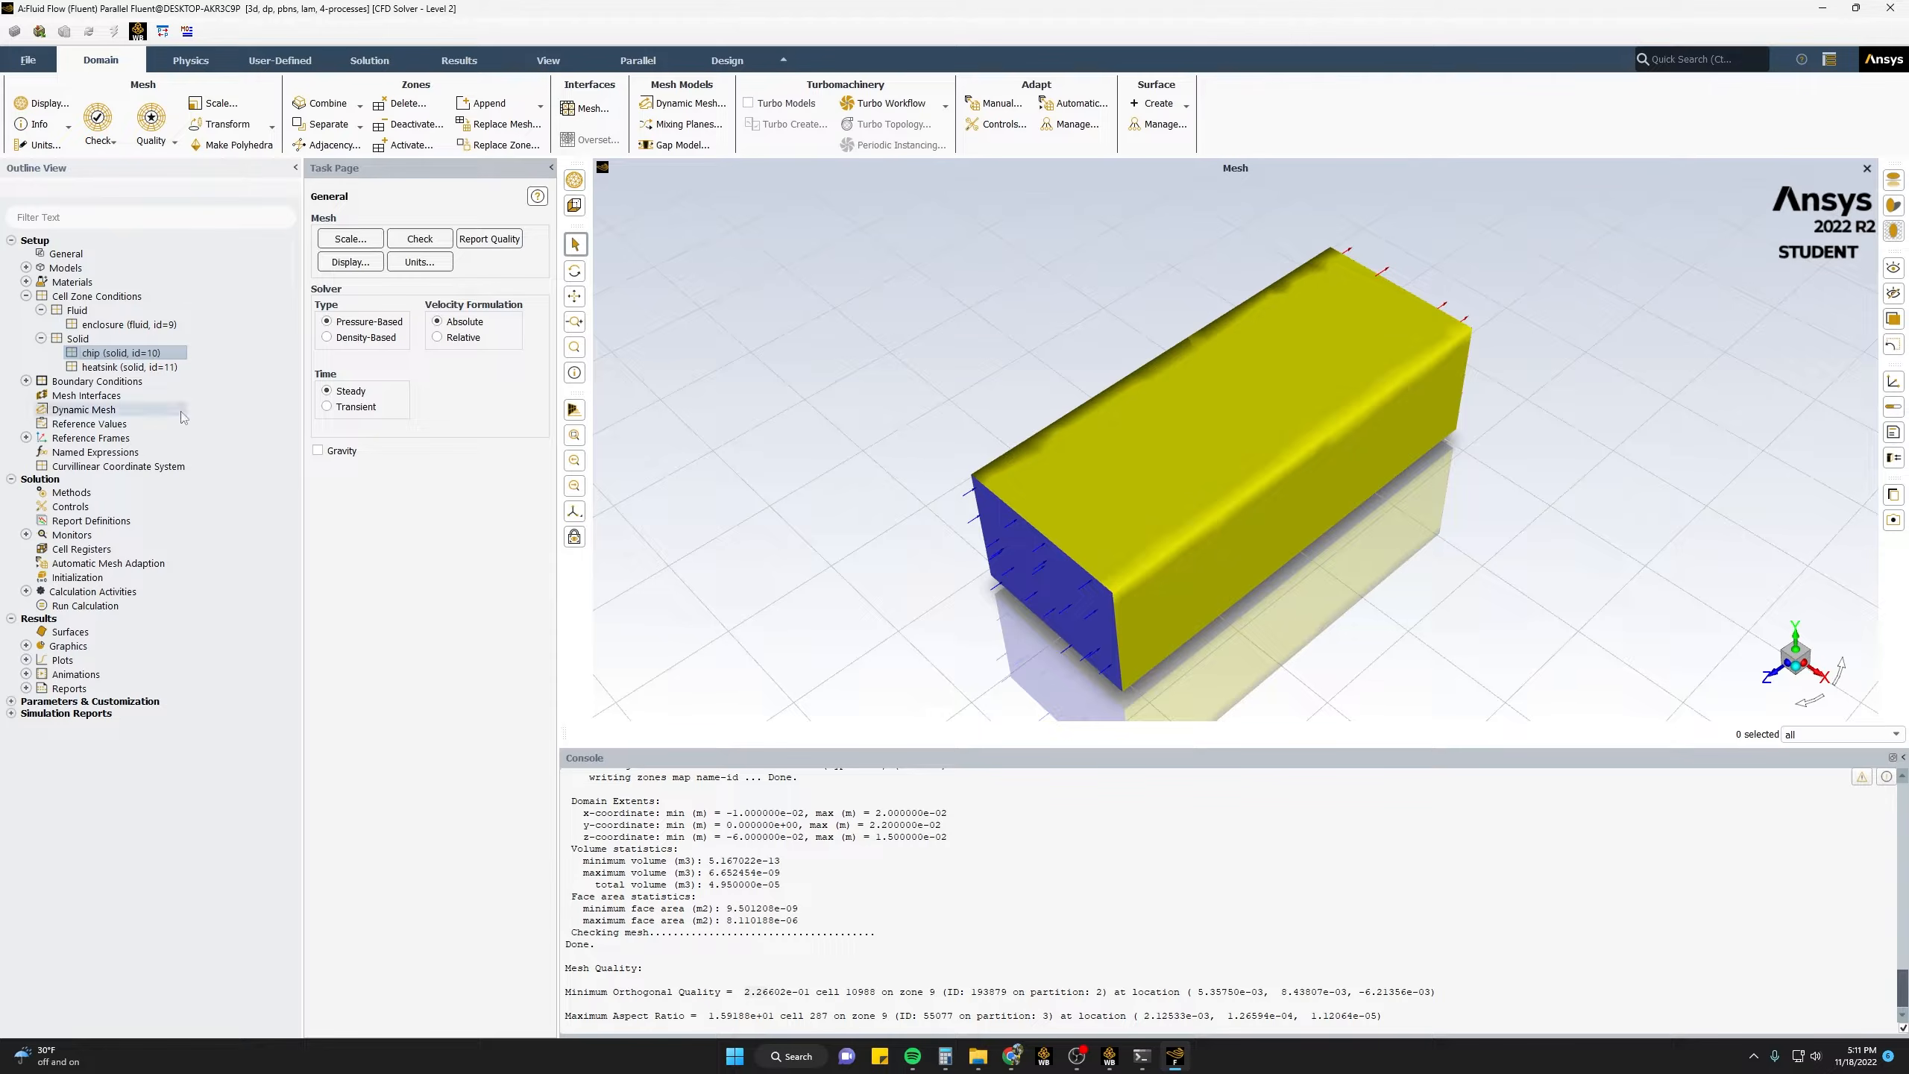
- Assign aluminum as the material of the heatsink solid zone and apply its cell zone conditions
{"action": "left_click", "coordinate": [147, 369]}
{"action": "double_click", "coordinate": [147, 368]}
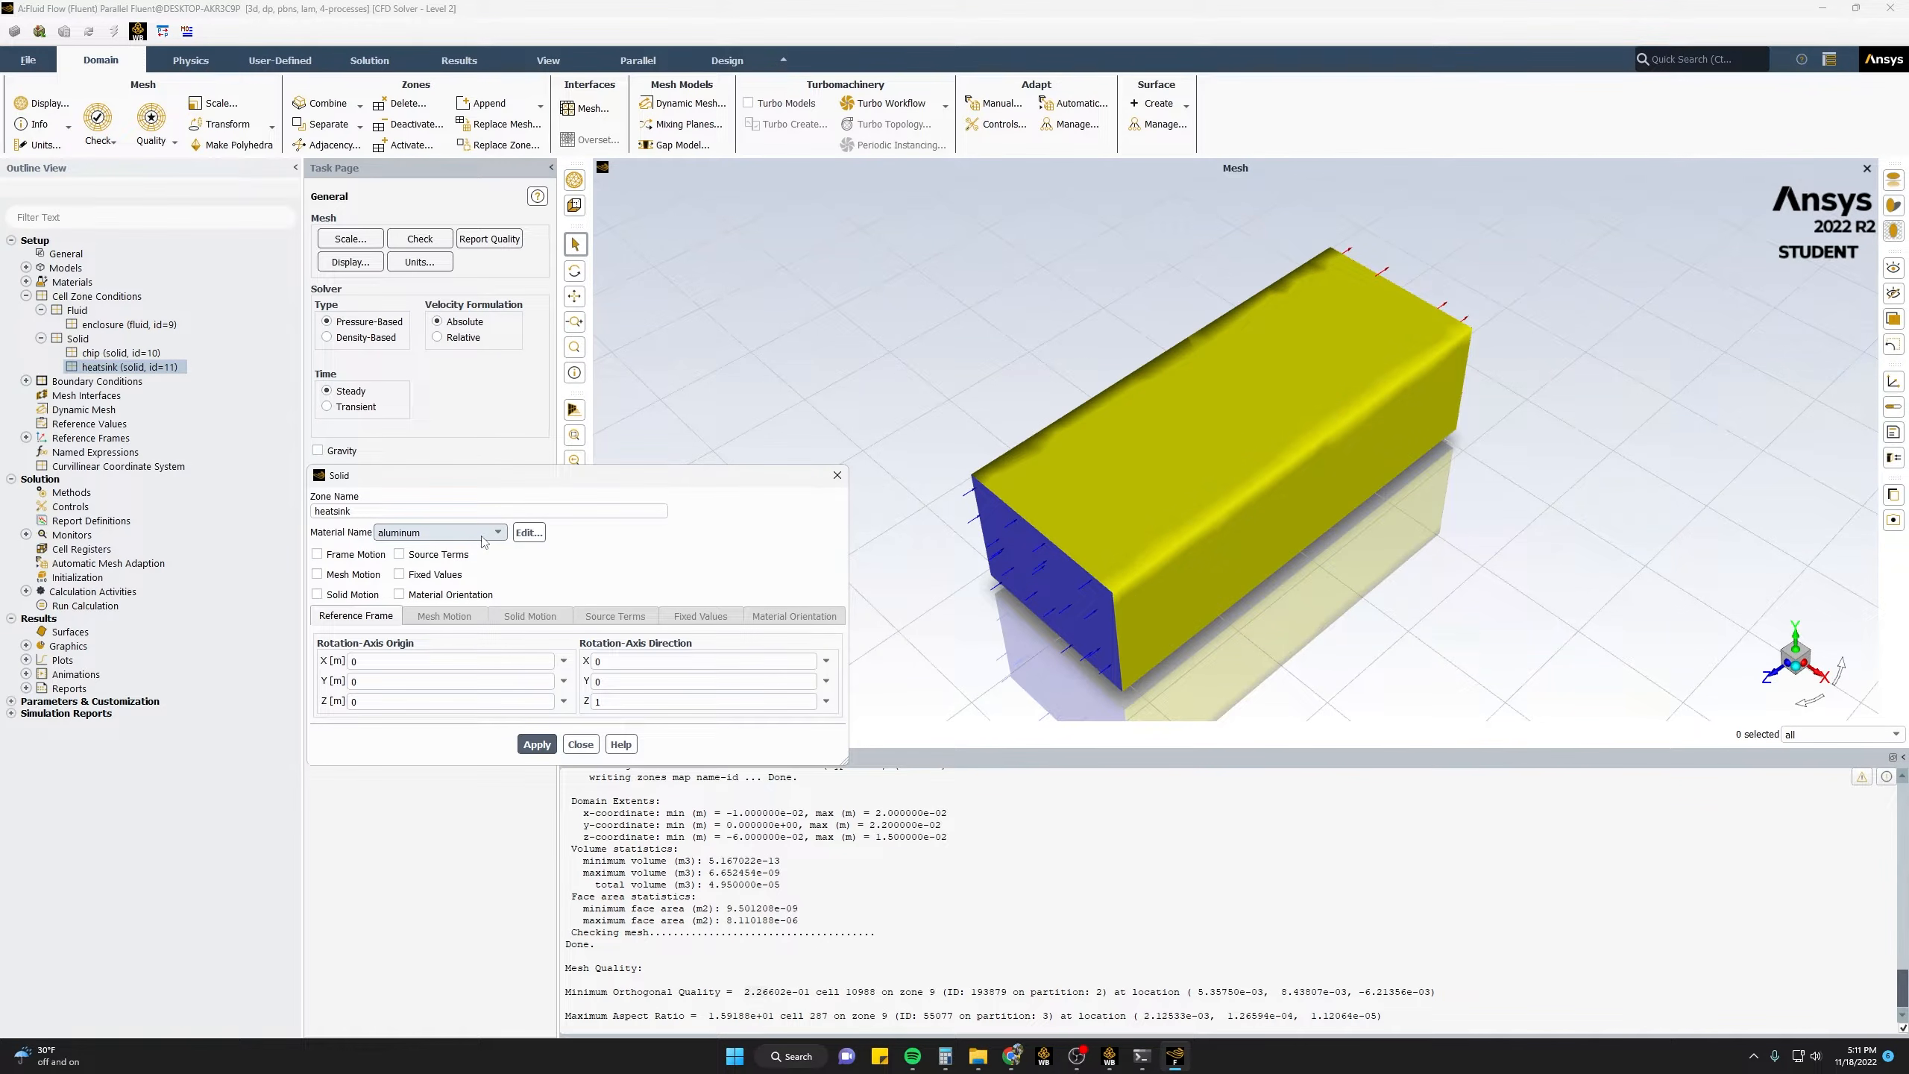
{"action": "left_click", "coordinate": [497, 533]}
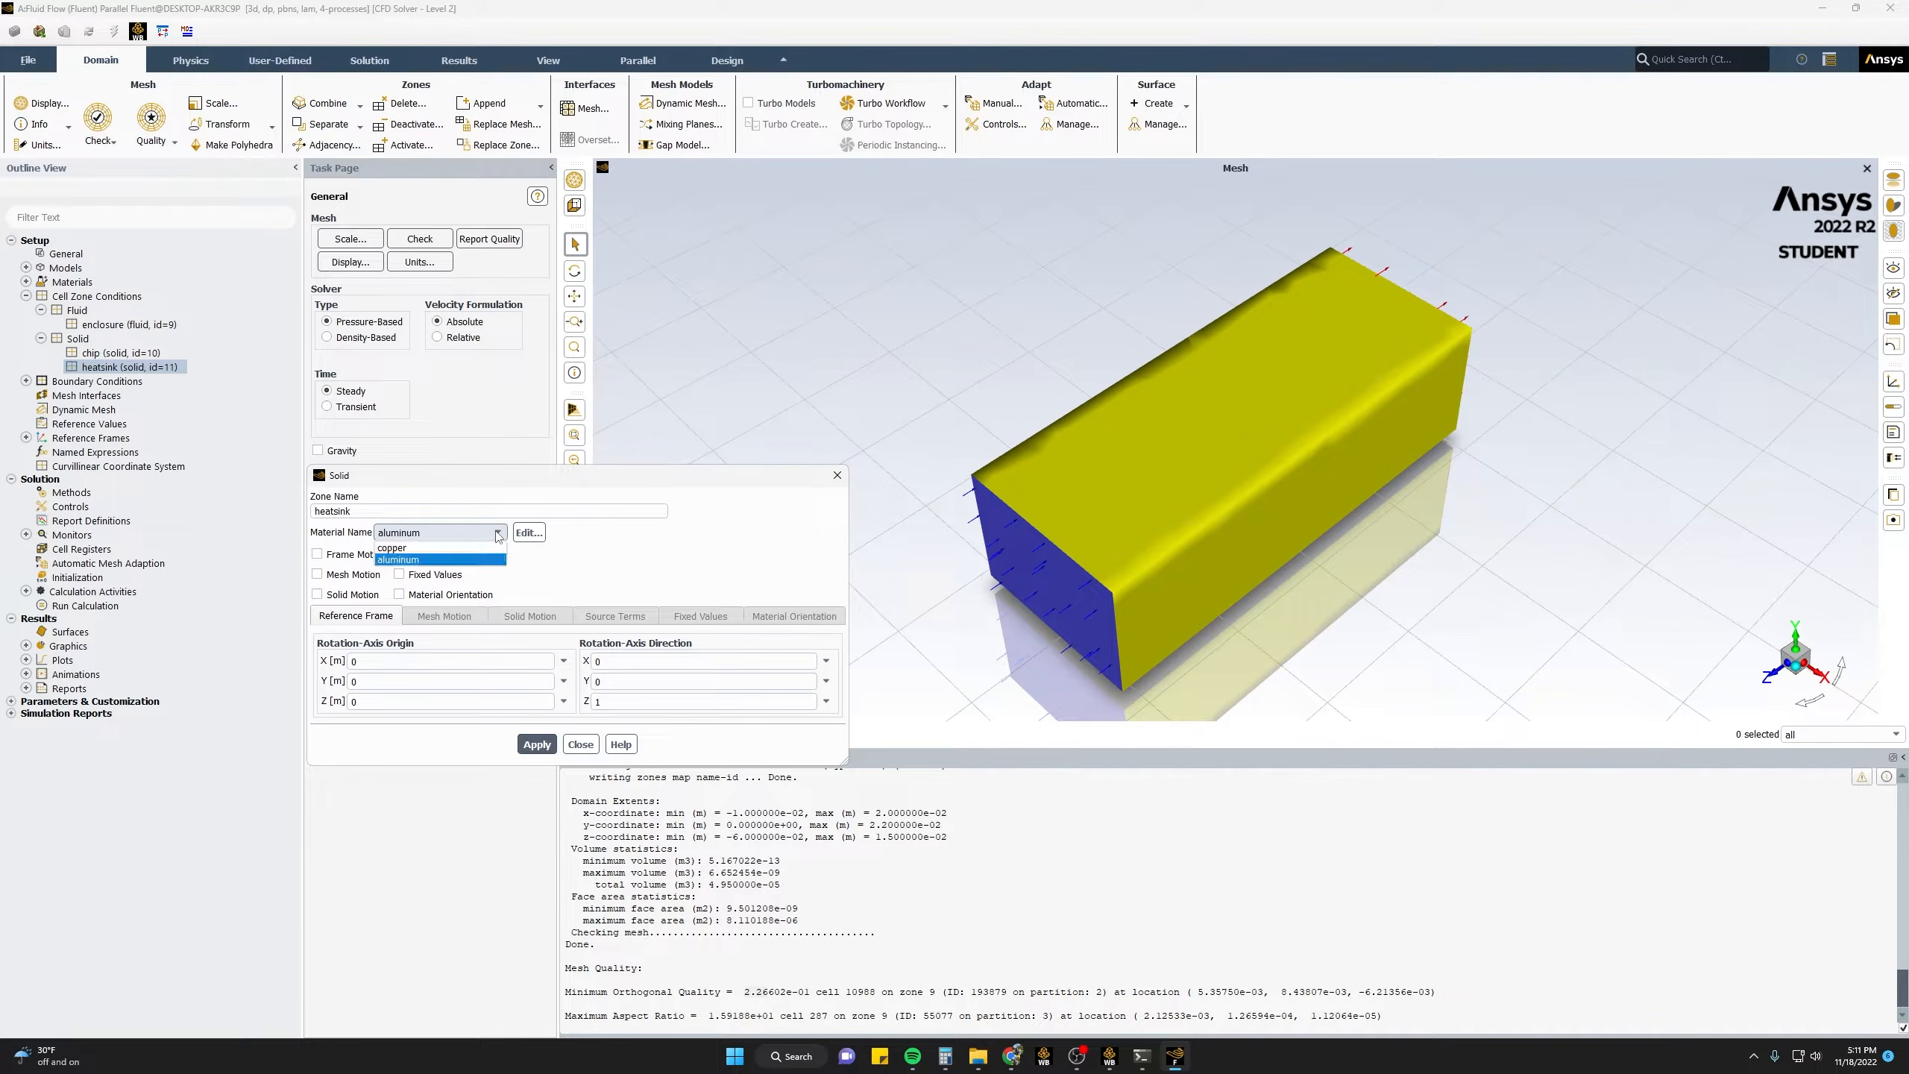
{"action": "left_click", "coordinate": [440, 560]}
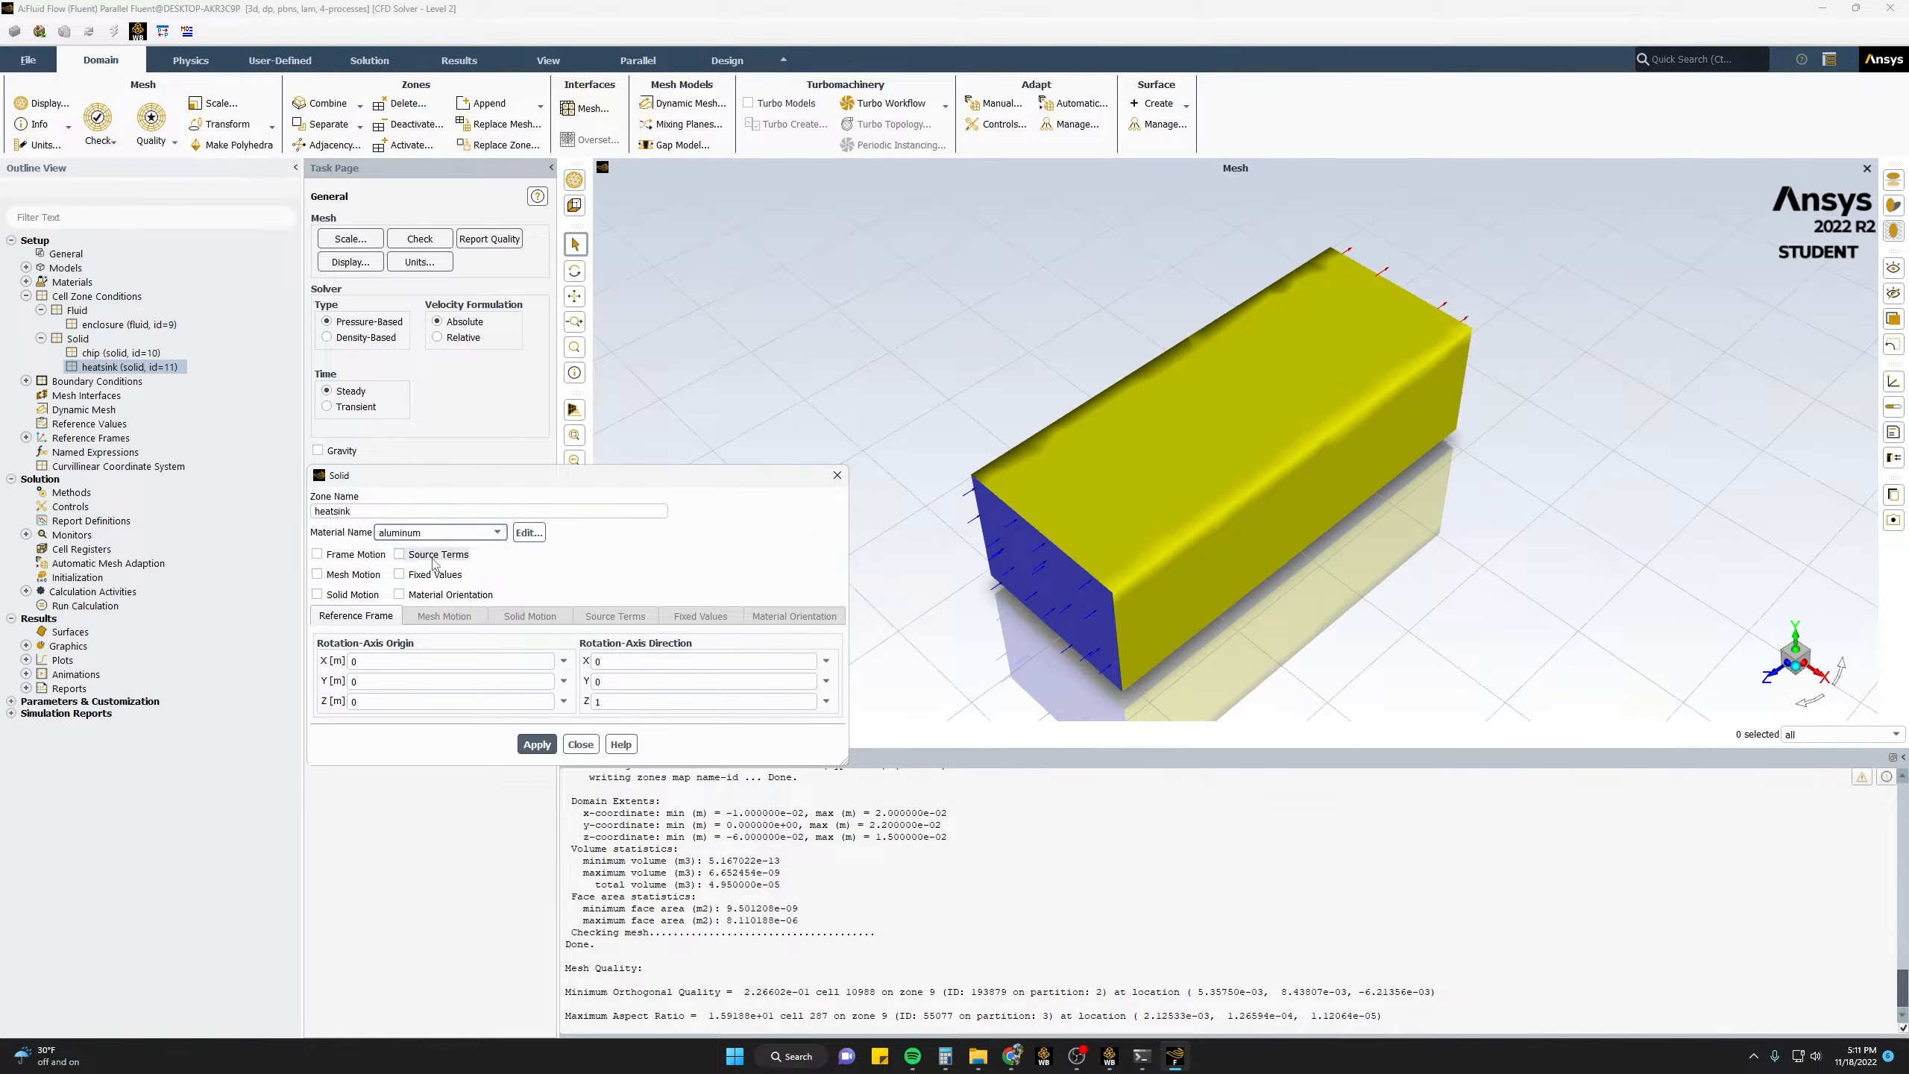
{"action": "left_click", "coordinate": [537, 743]}
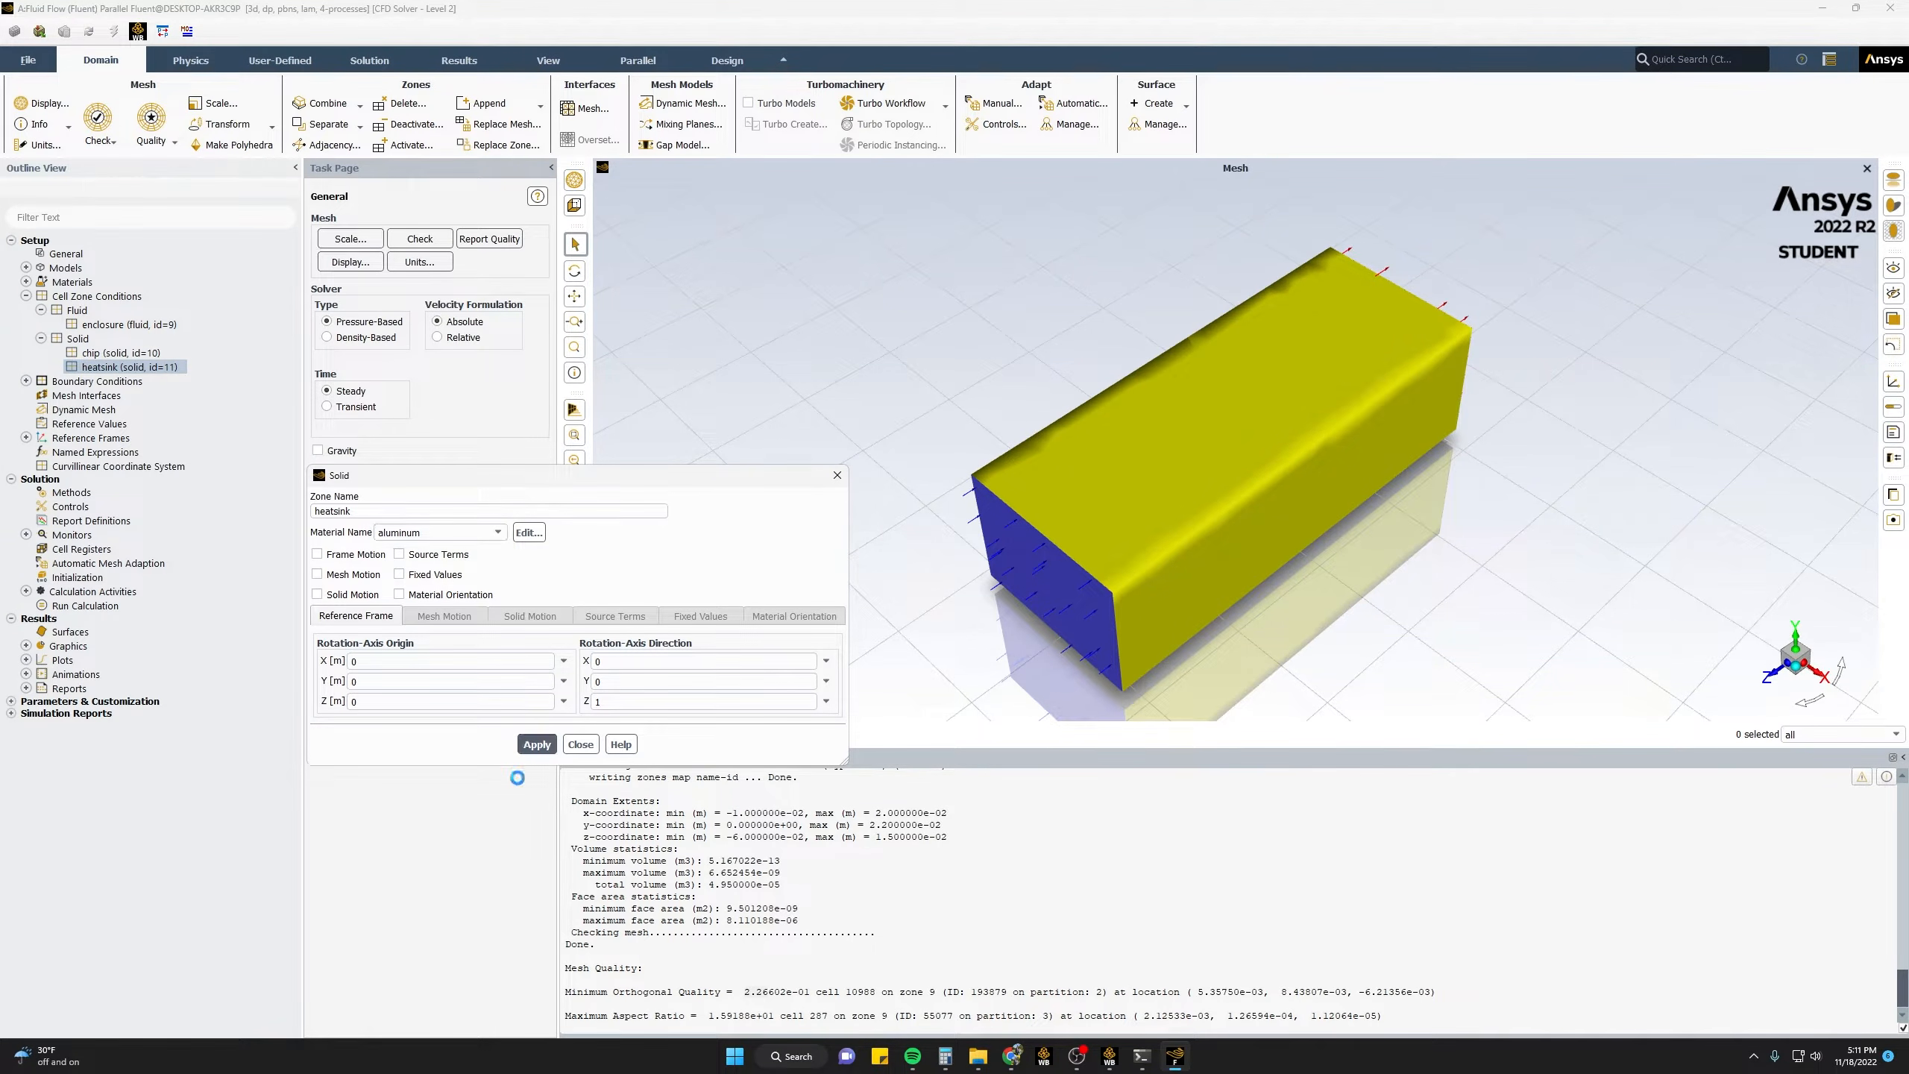
{"action": "left_click", "coordinate": [580, 744]}
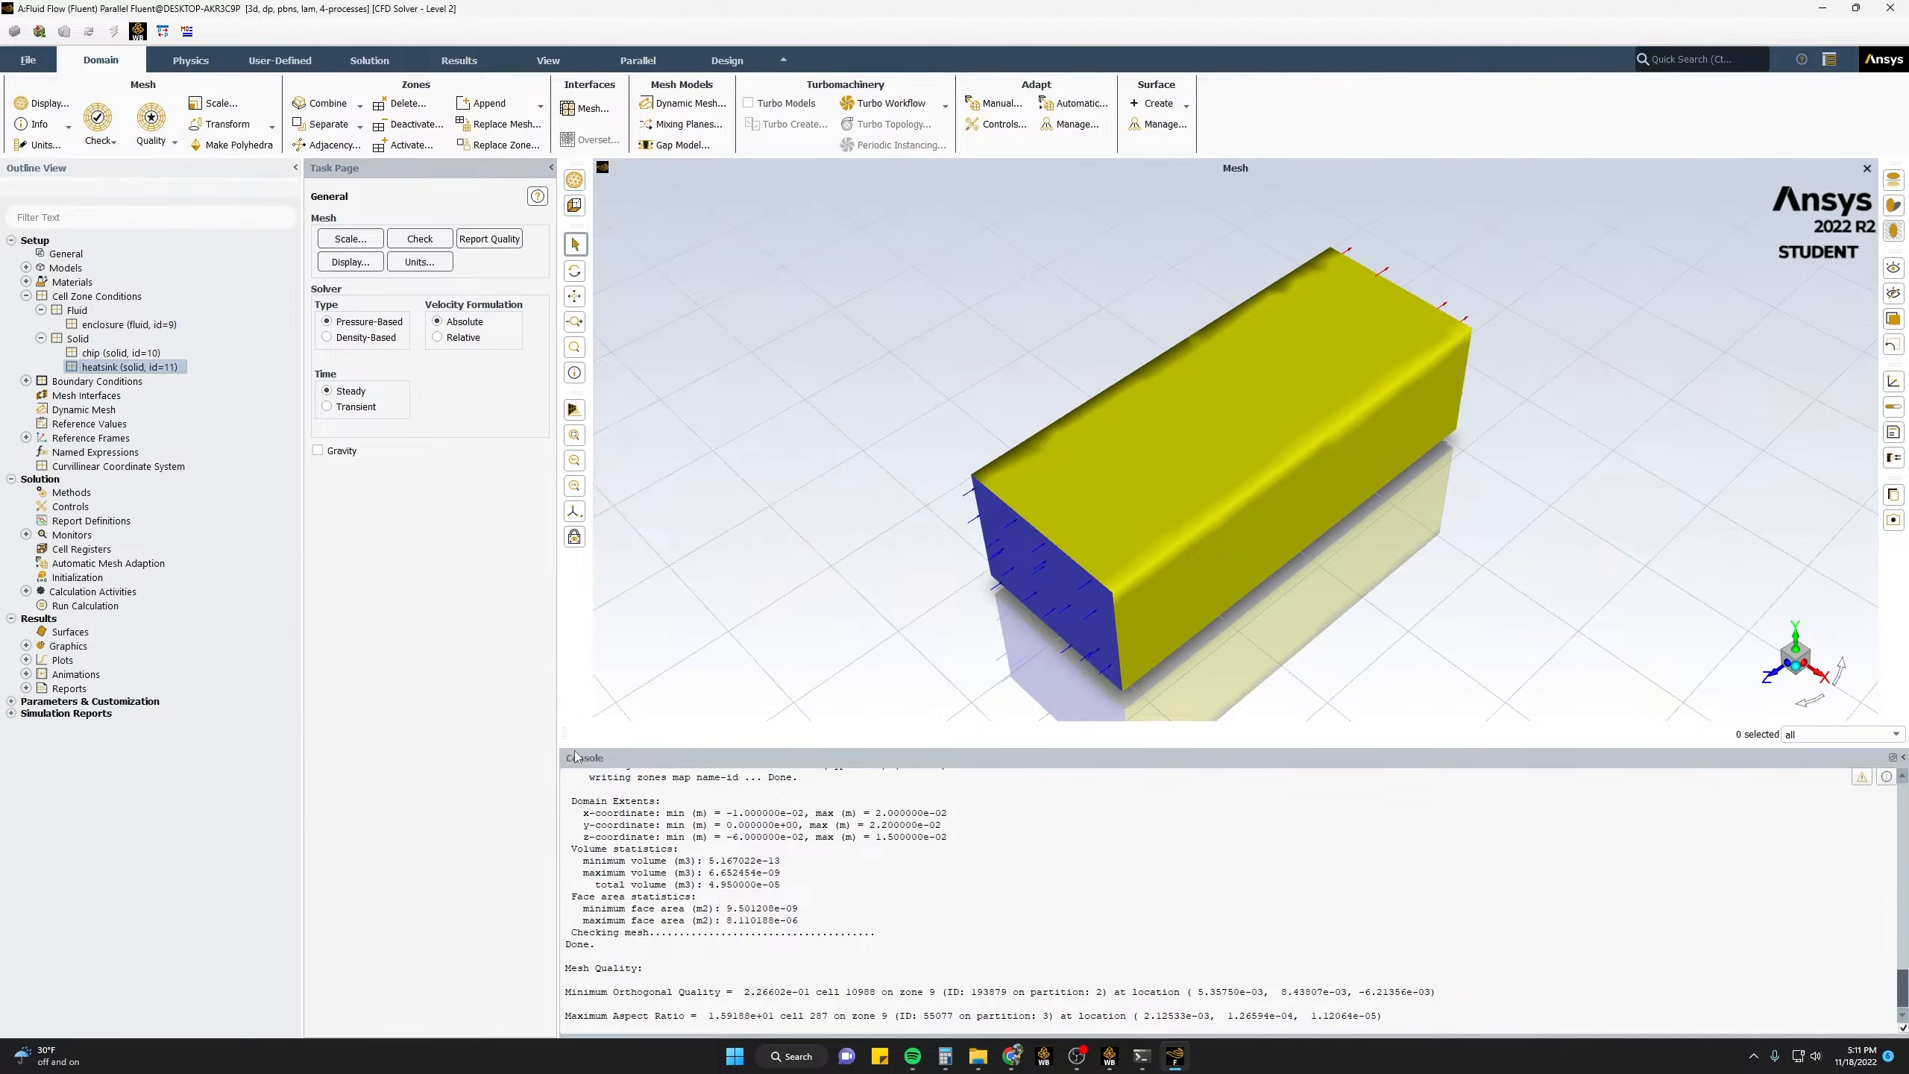
- Collapse the cell zones and expand the boundary conditions to examine the inlet, outlet, symmetry and wall zones
{"action": "left_click", "coordinate": [26, 295]}
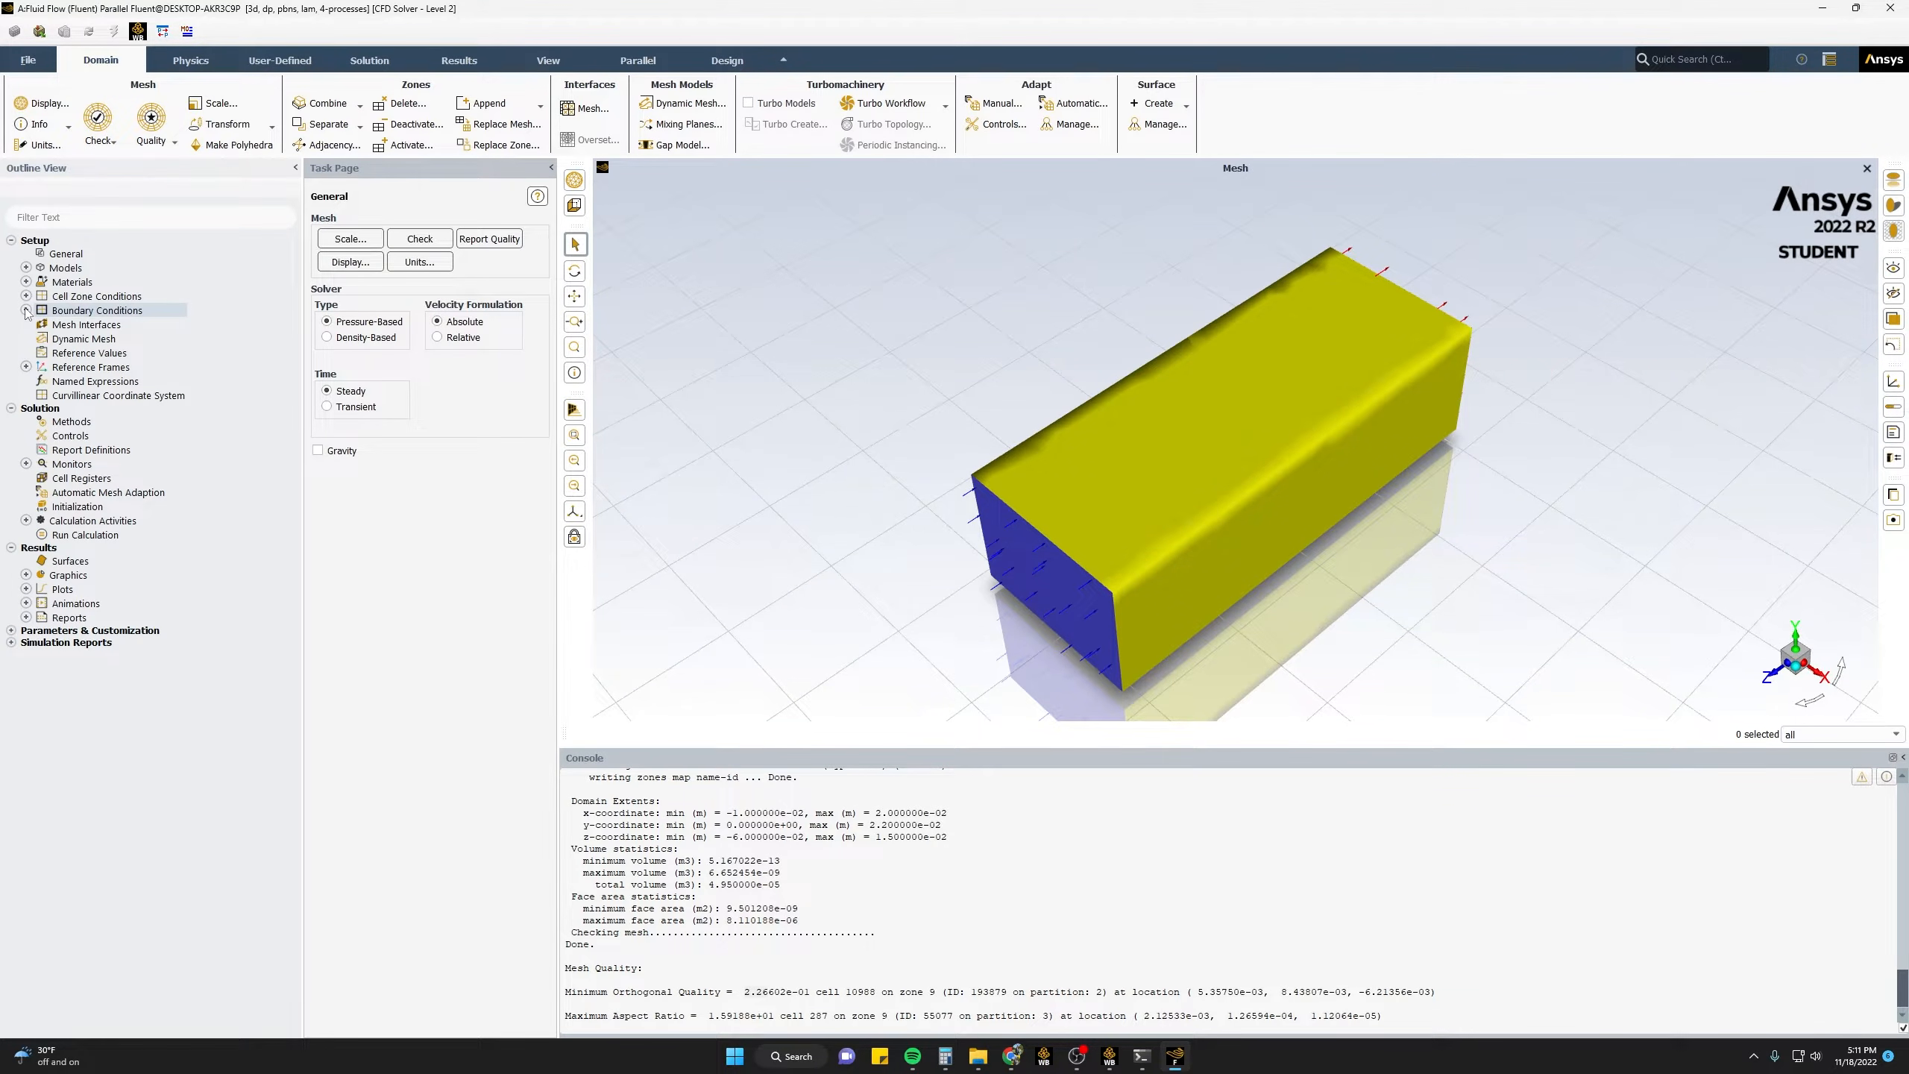
{"action": "left_click", "coordinate": [26, 310]}
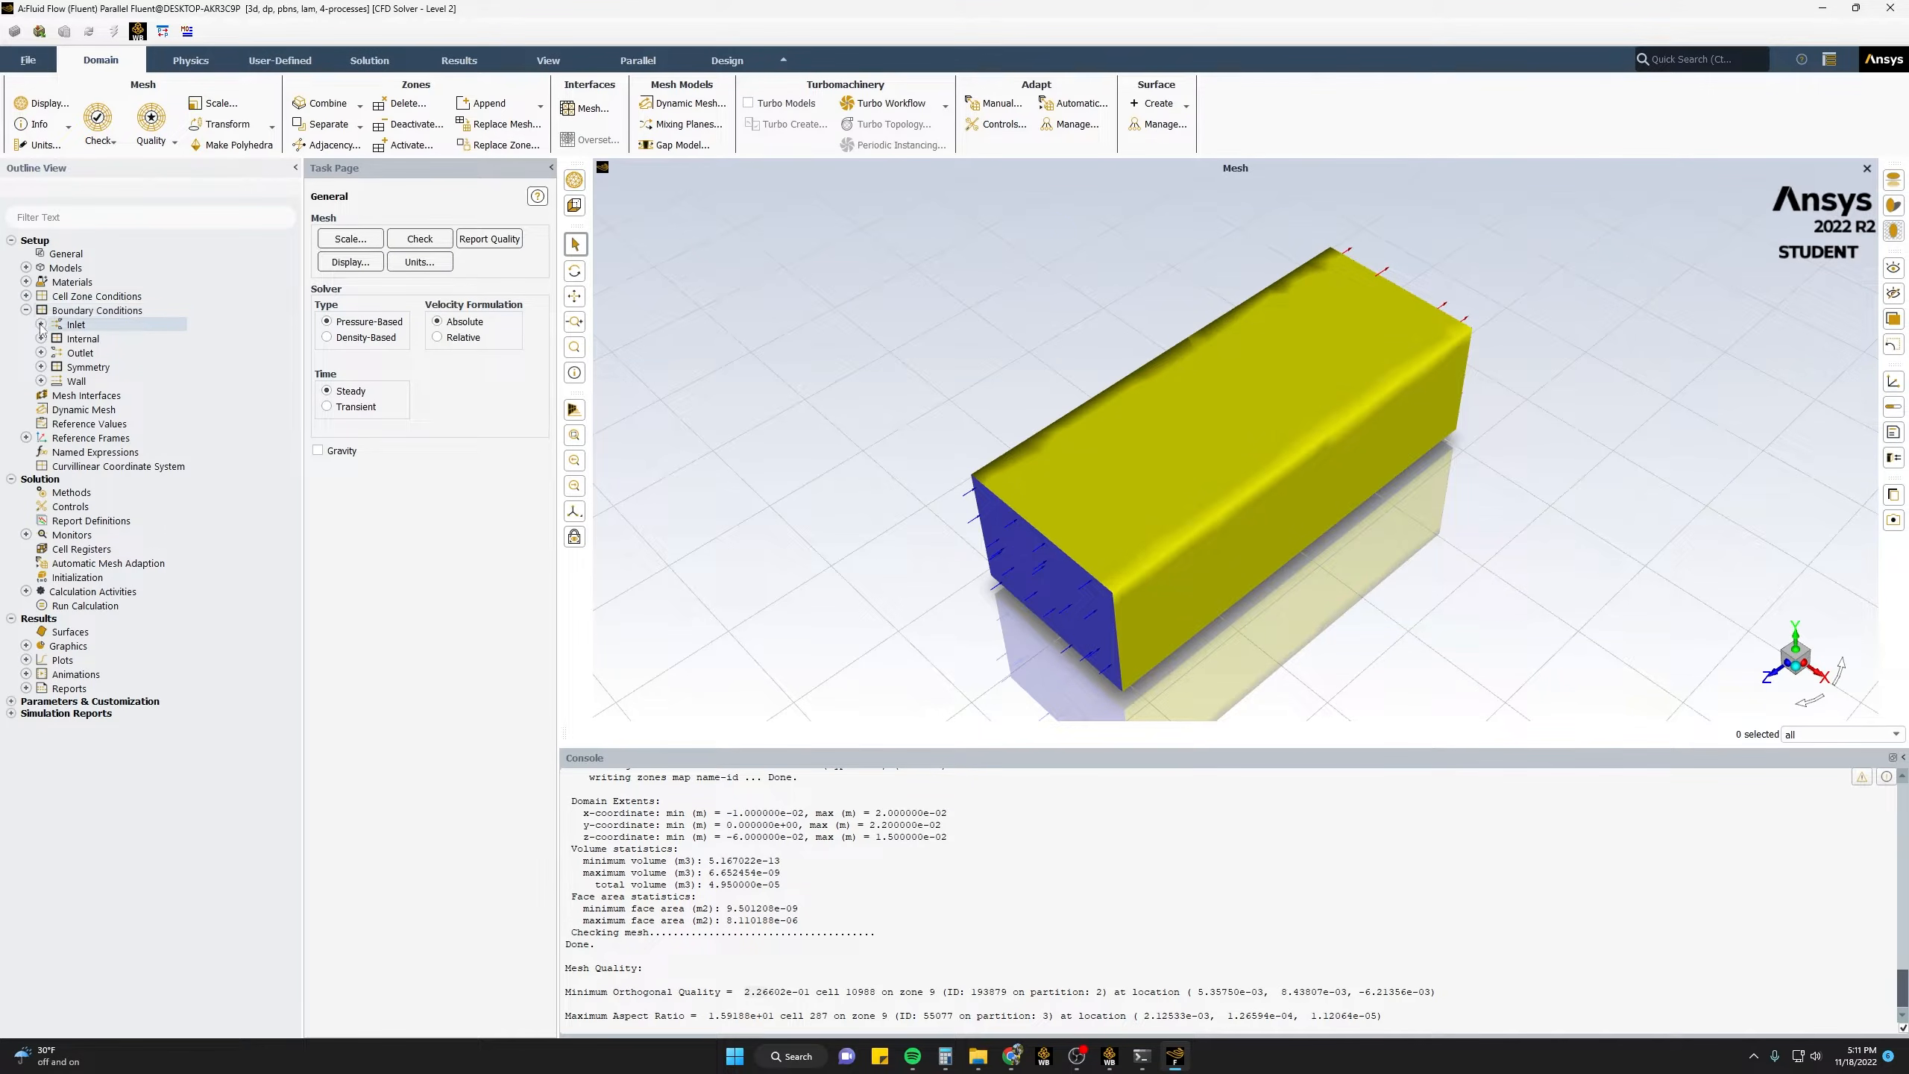
{"action": "left_click", "coordinate": [41, 324]}
{"action": "left_click", "coordinate": [90, 340]}
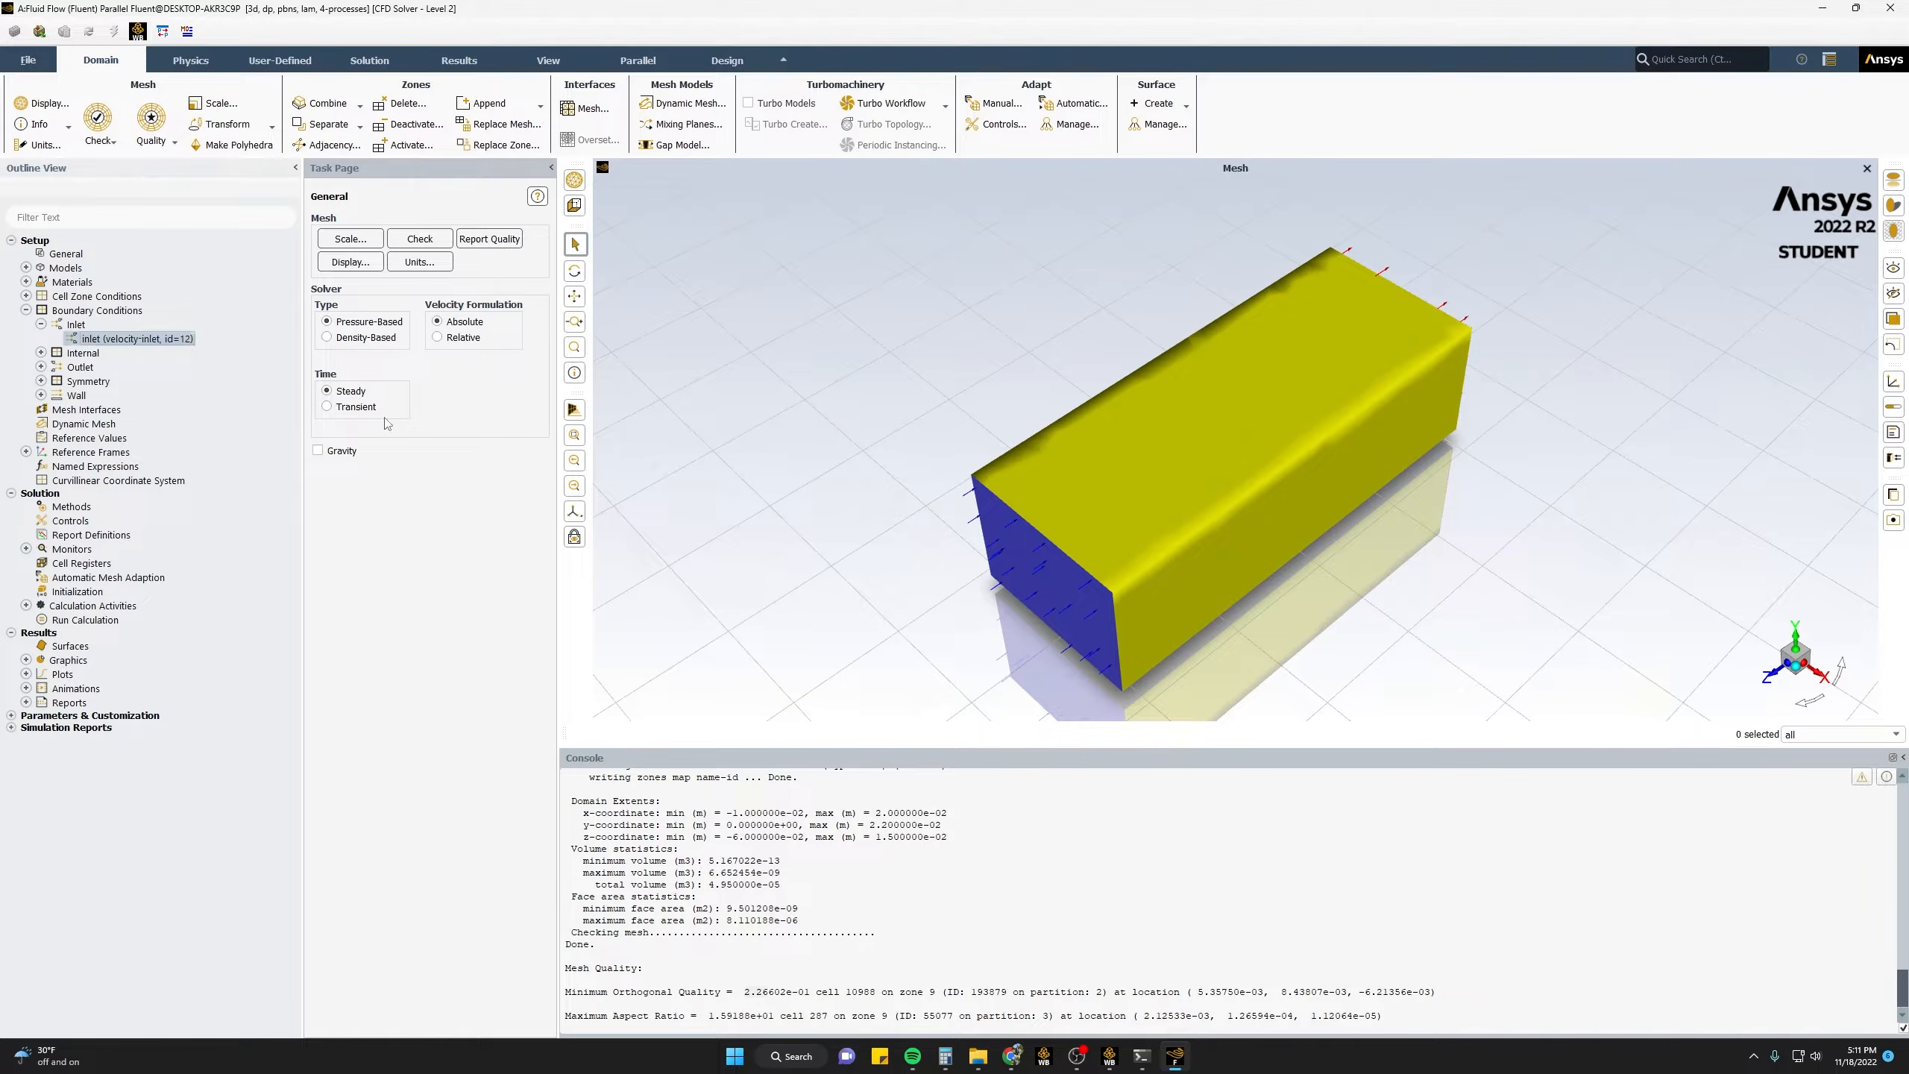
{"action": "left_click", "coordinate": [41, 367]}
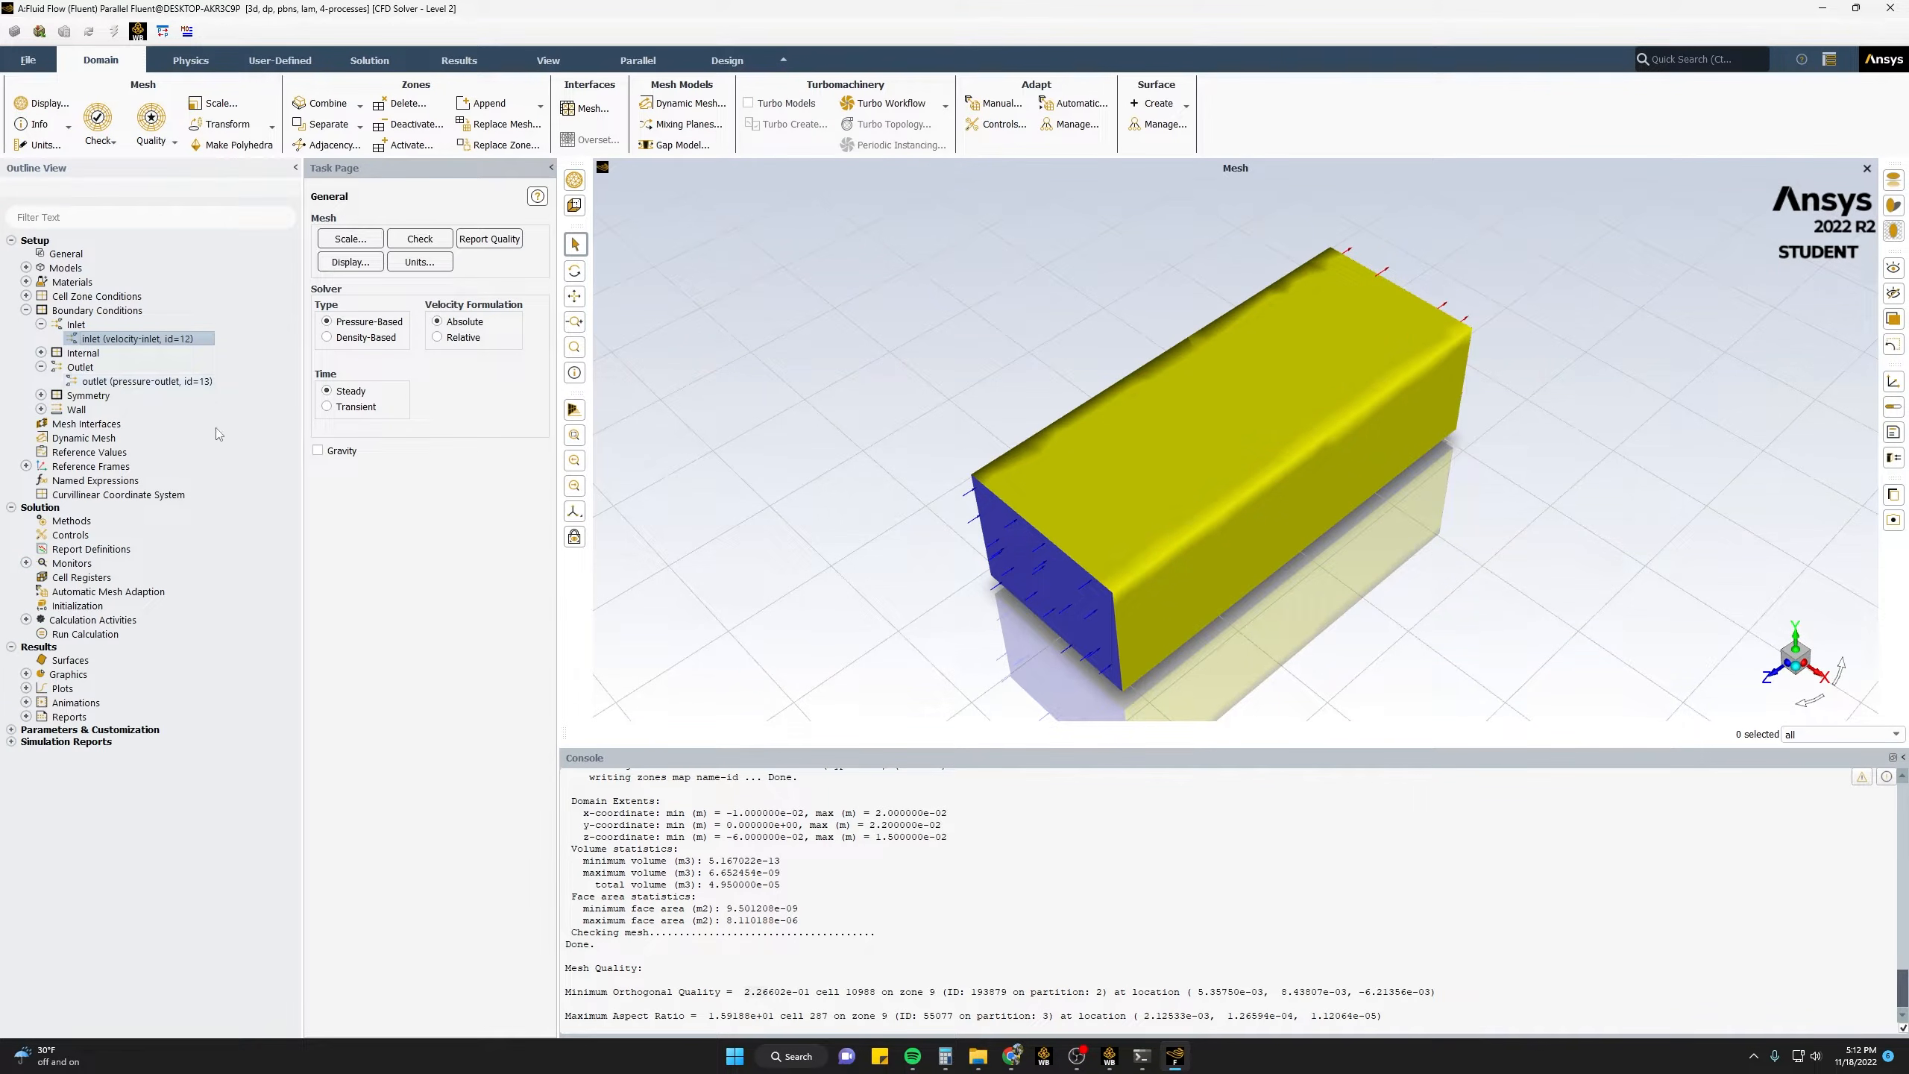
{"action": "left_click", "coordinate": [41, 411]}
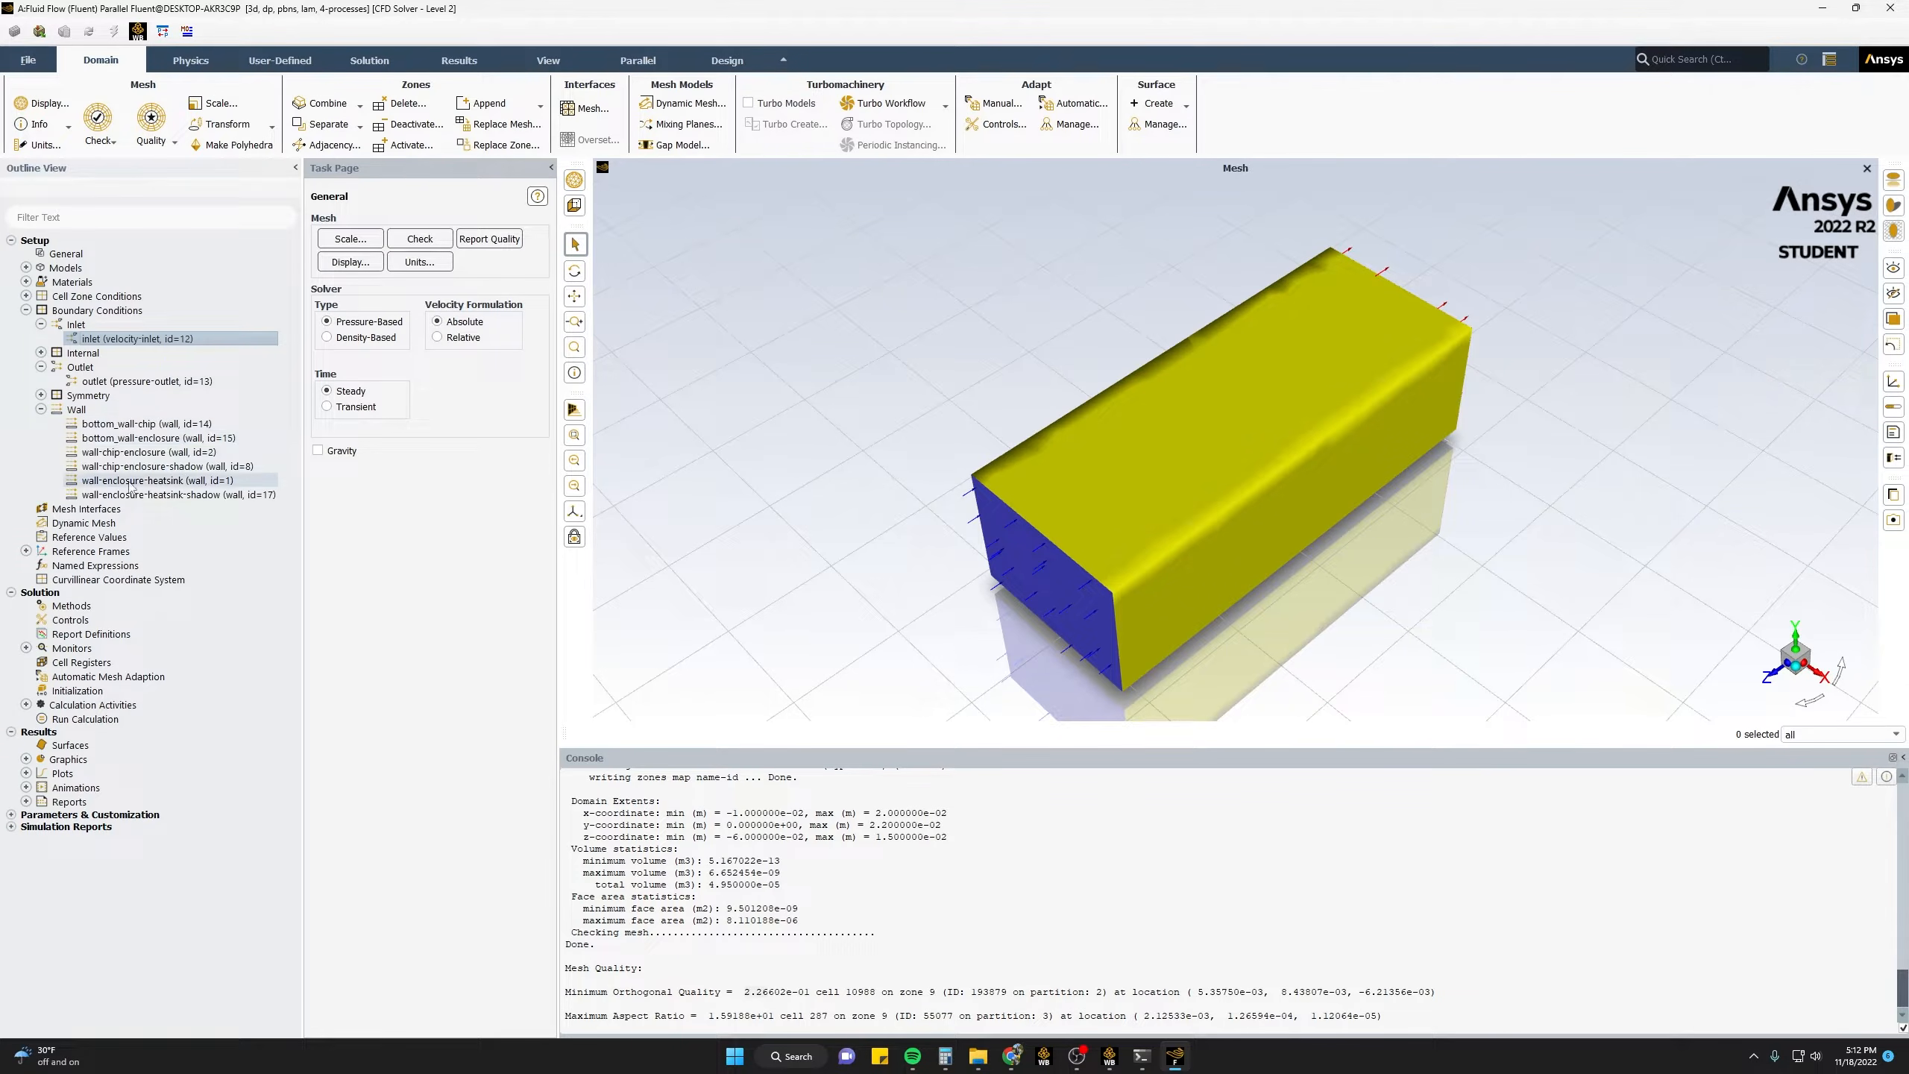
{"action": "left_click", "coordinate": [41, 395]}
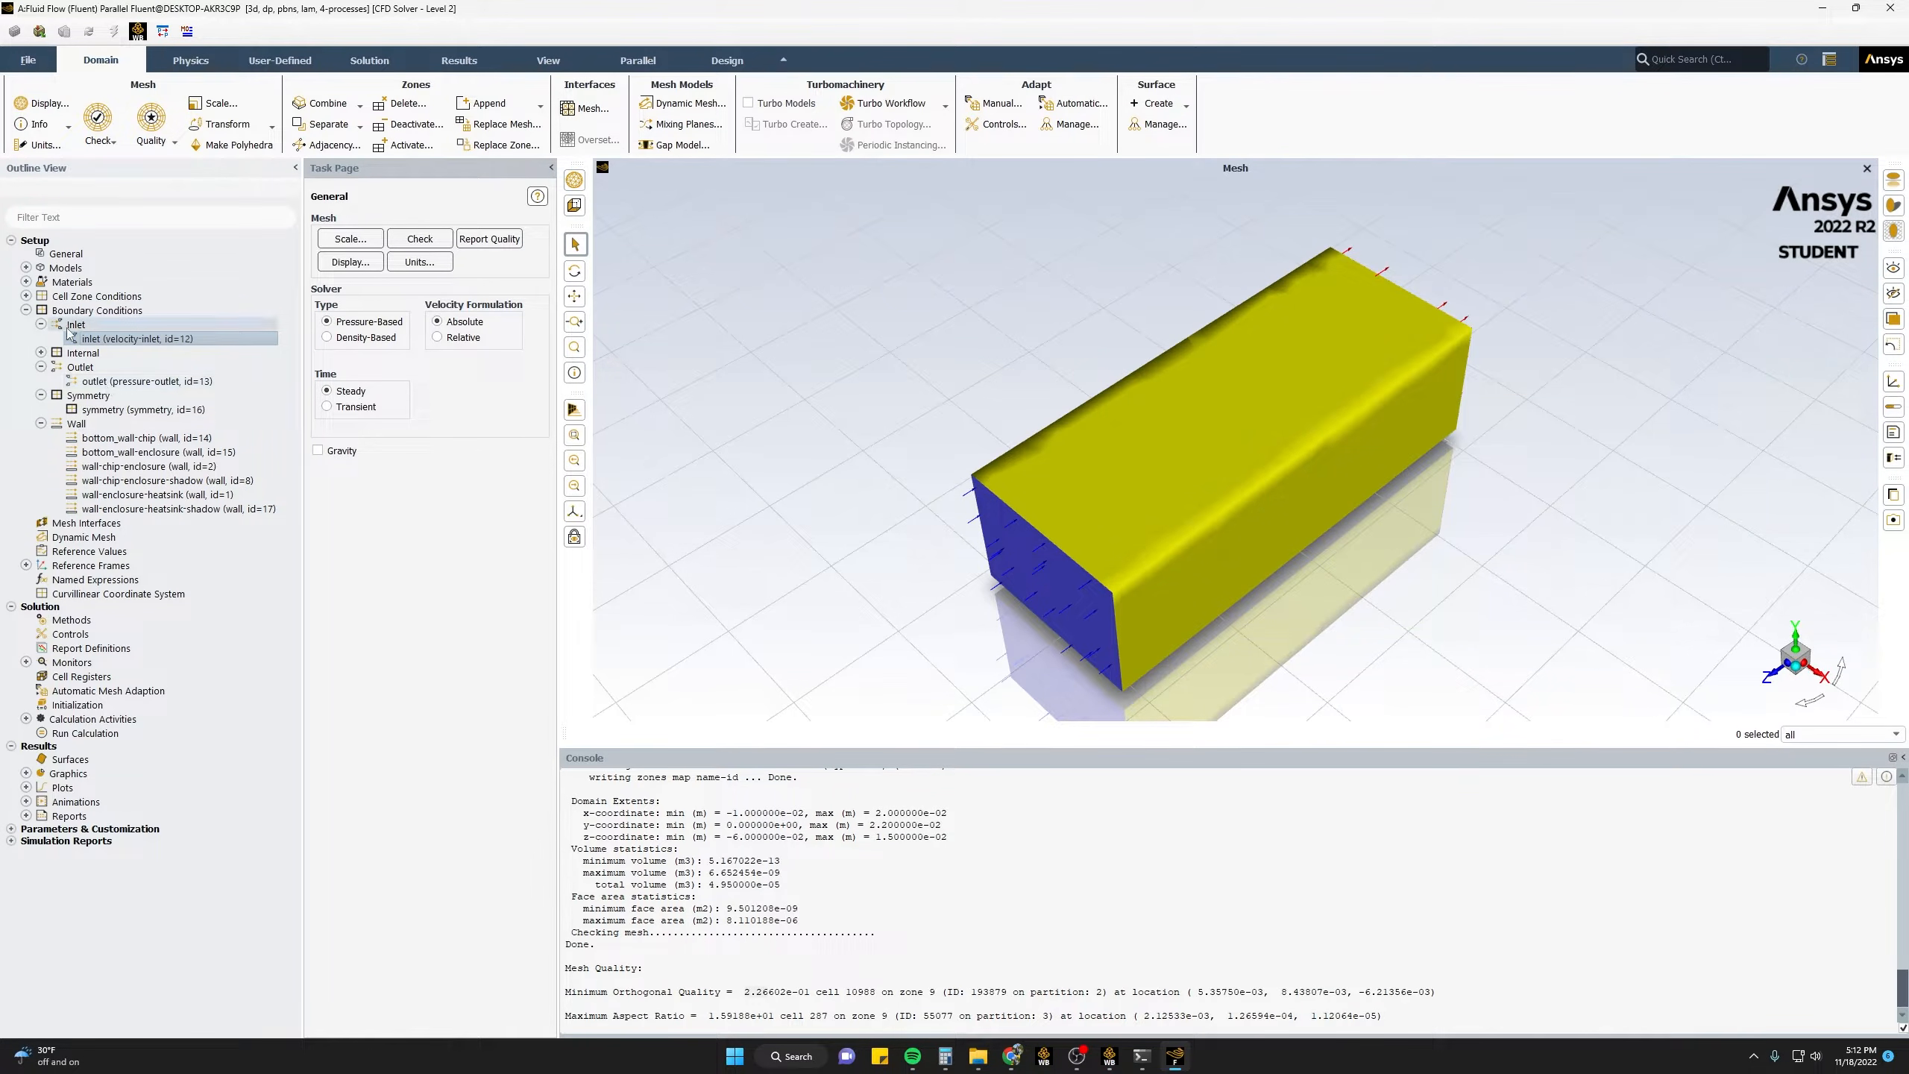
- Set the inlet's velocity magnitude to 1 m/s, normal to the boundary, and apply it
{"action": "double_click", "coordinate": [113, 340]}
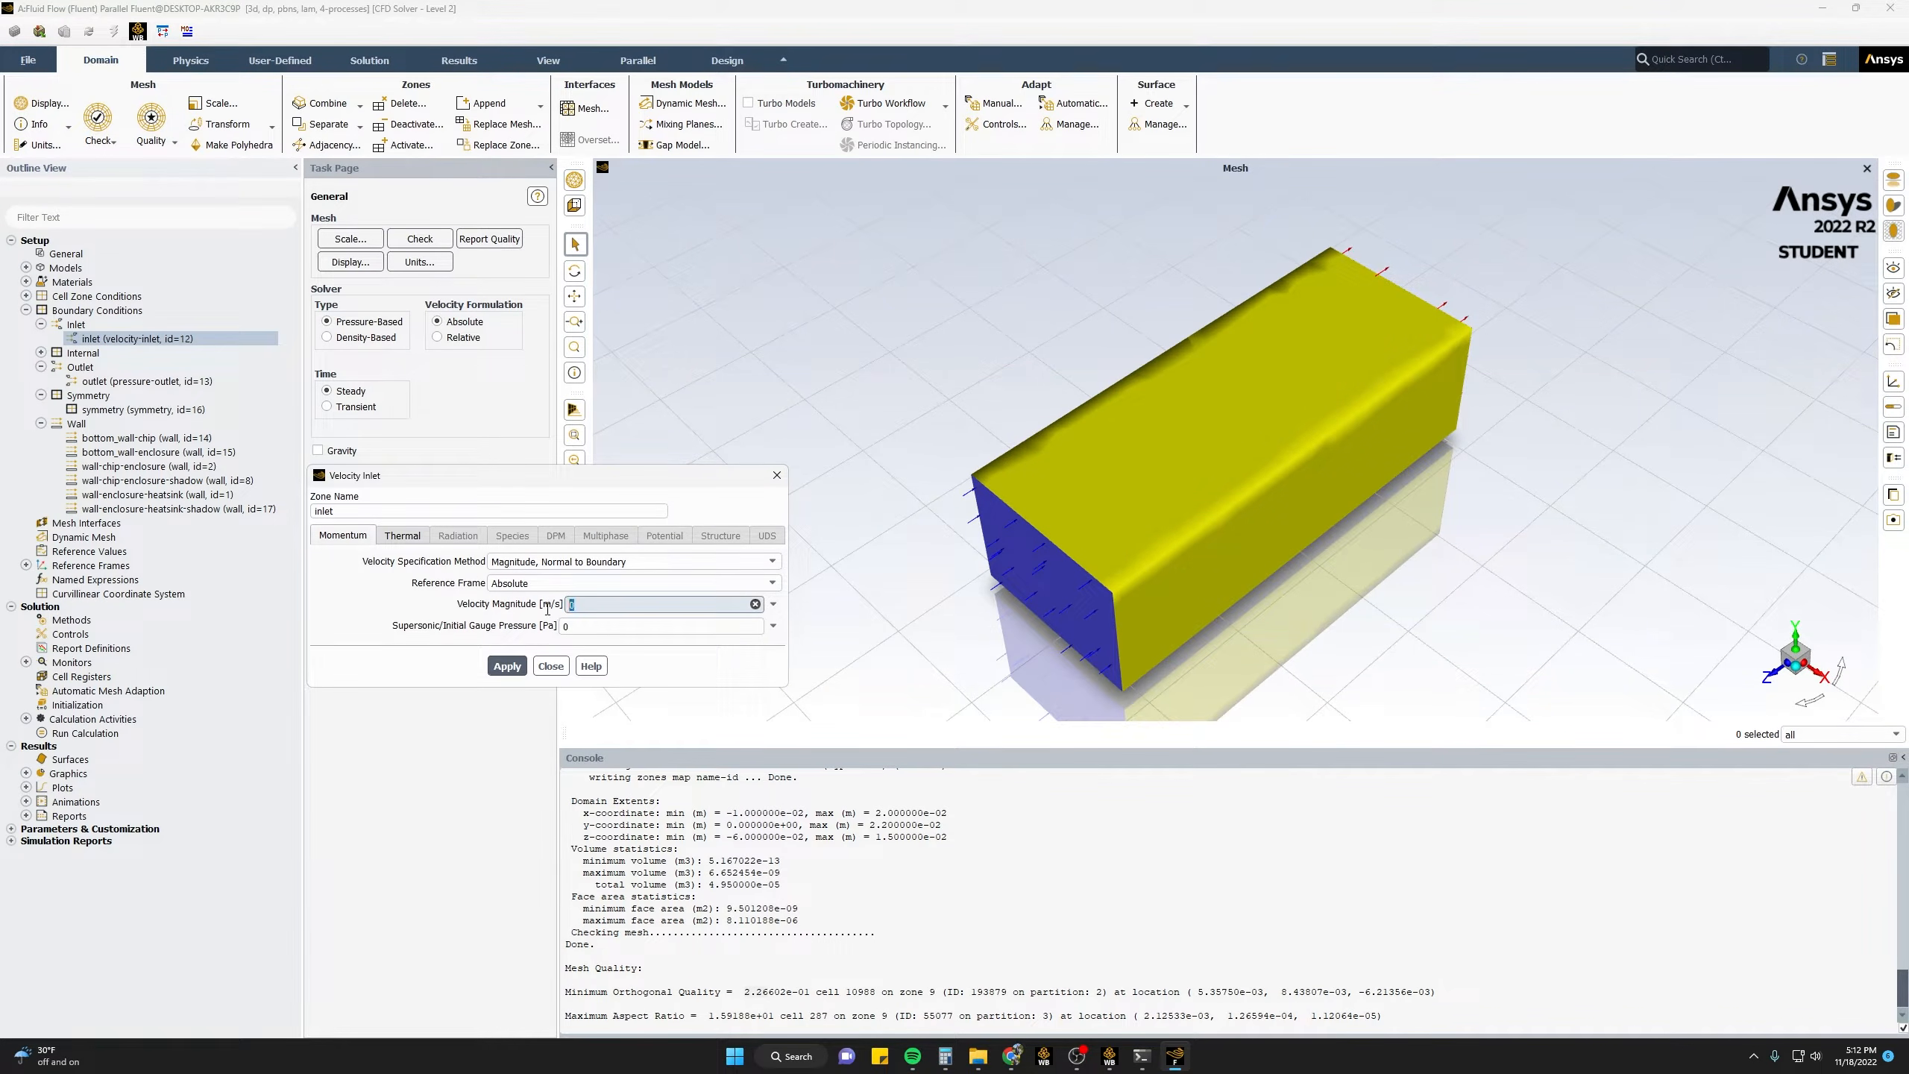
{"action": "left_click", "coordinate": [505, 666]}
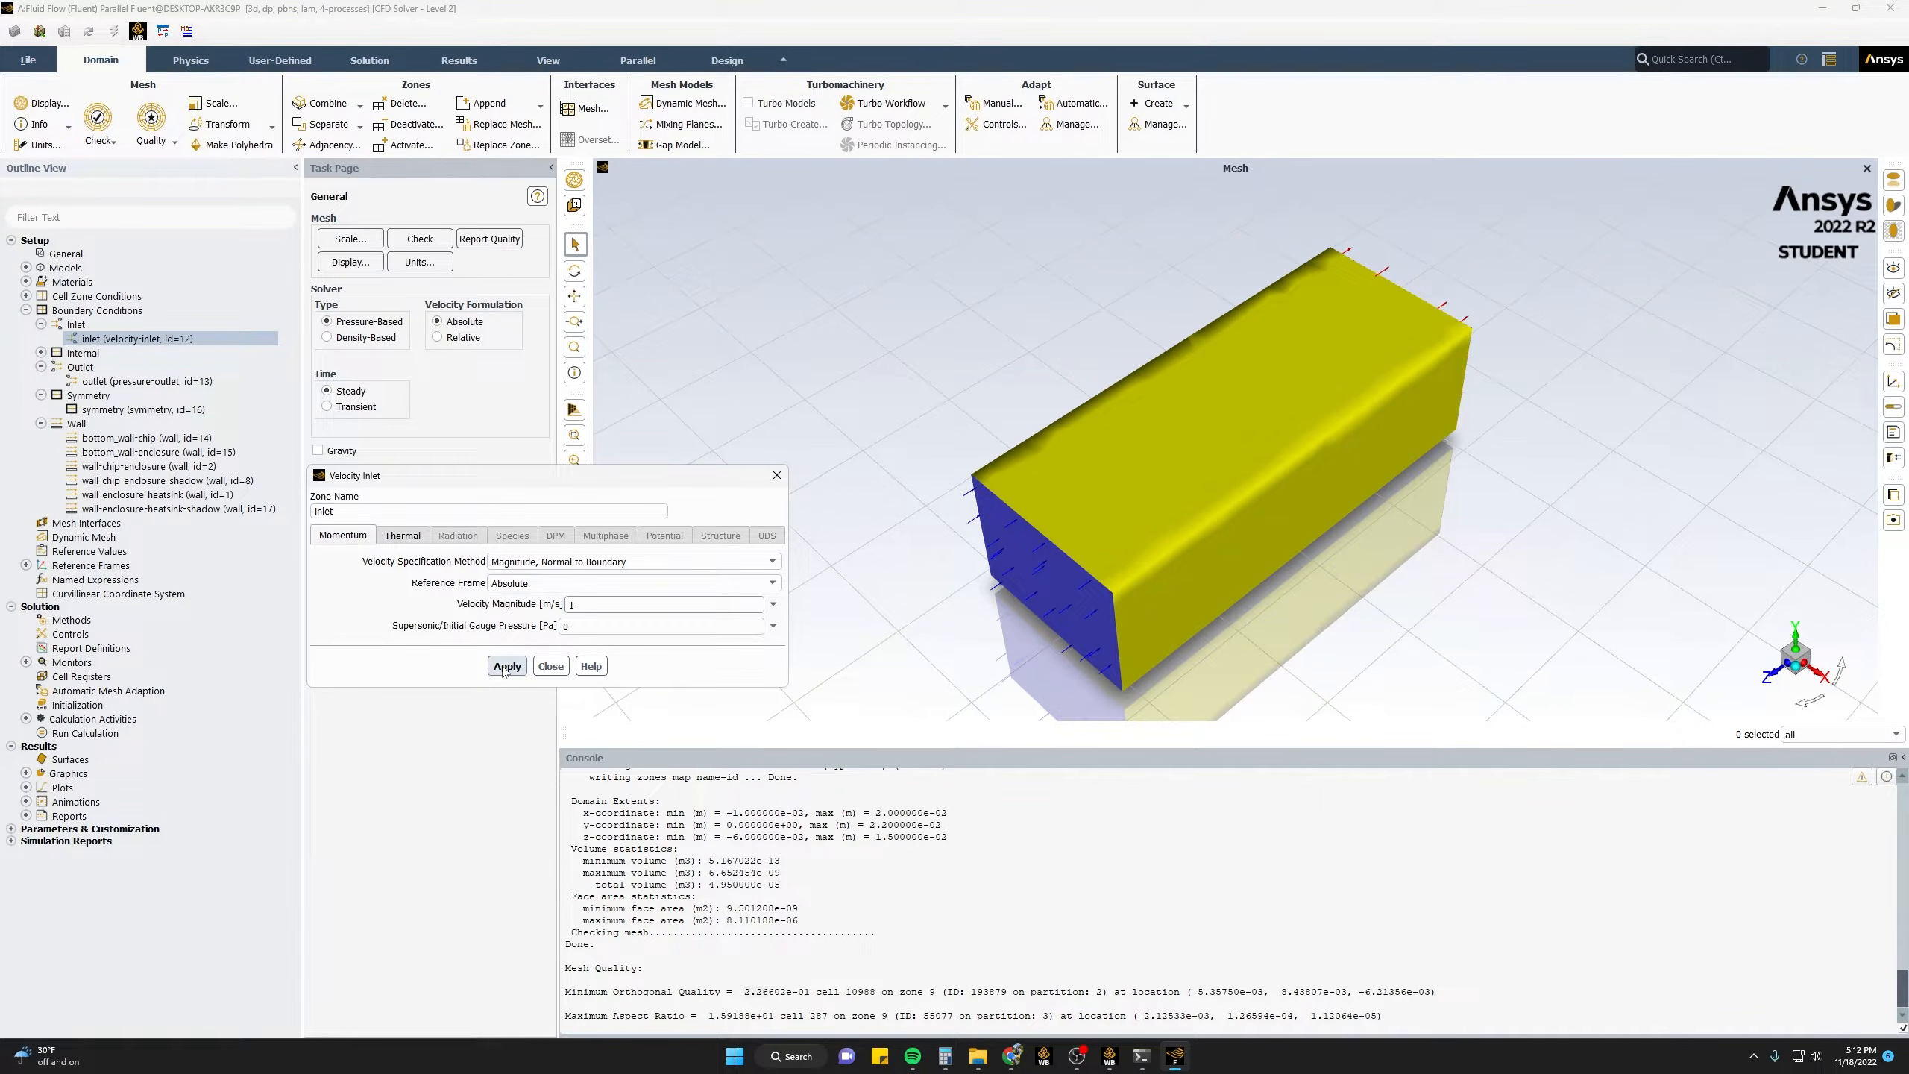
{"action": "left_click", "coordinate": [502, 667]}
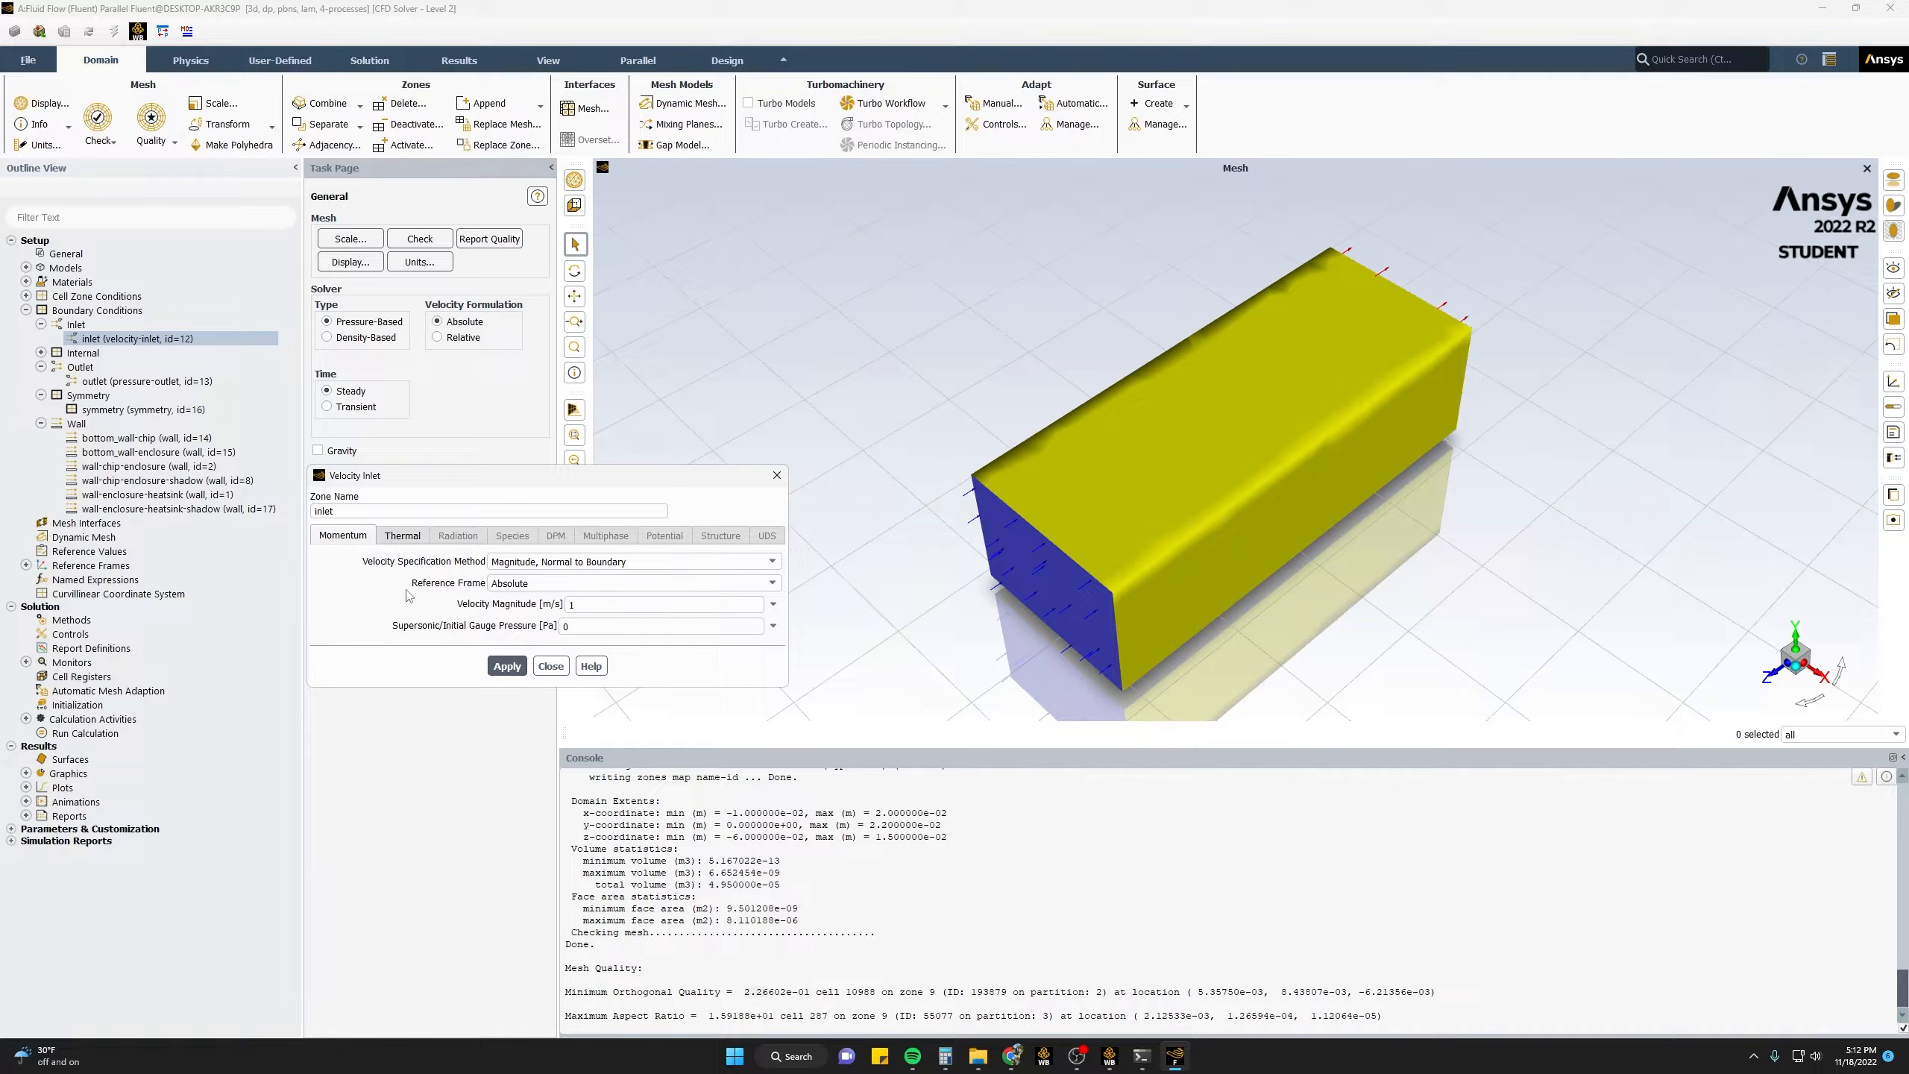
- Set the velocity inlet's thermal condition to a temperature of 293 K and apply it
{"action": "left_click", "coordinate": [404, 538]}
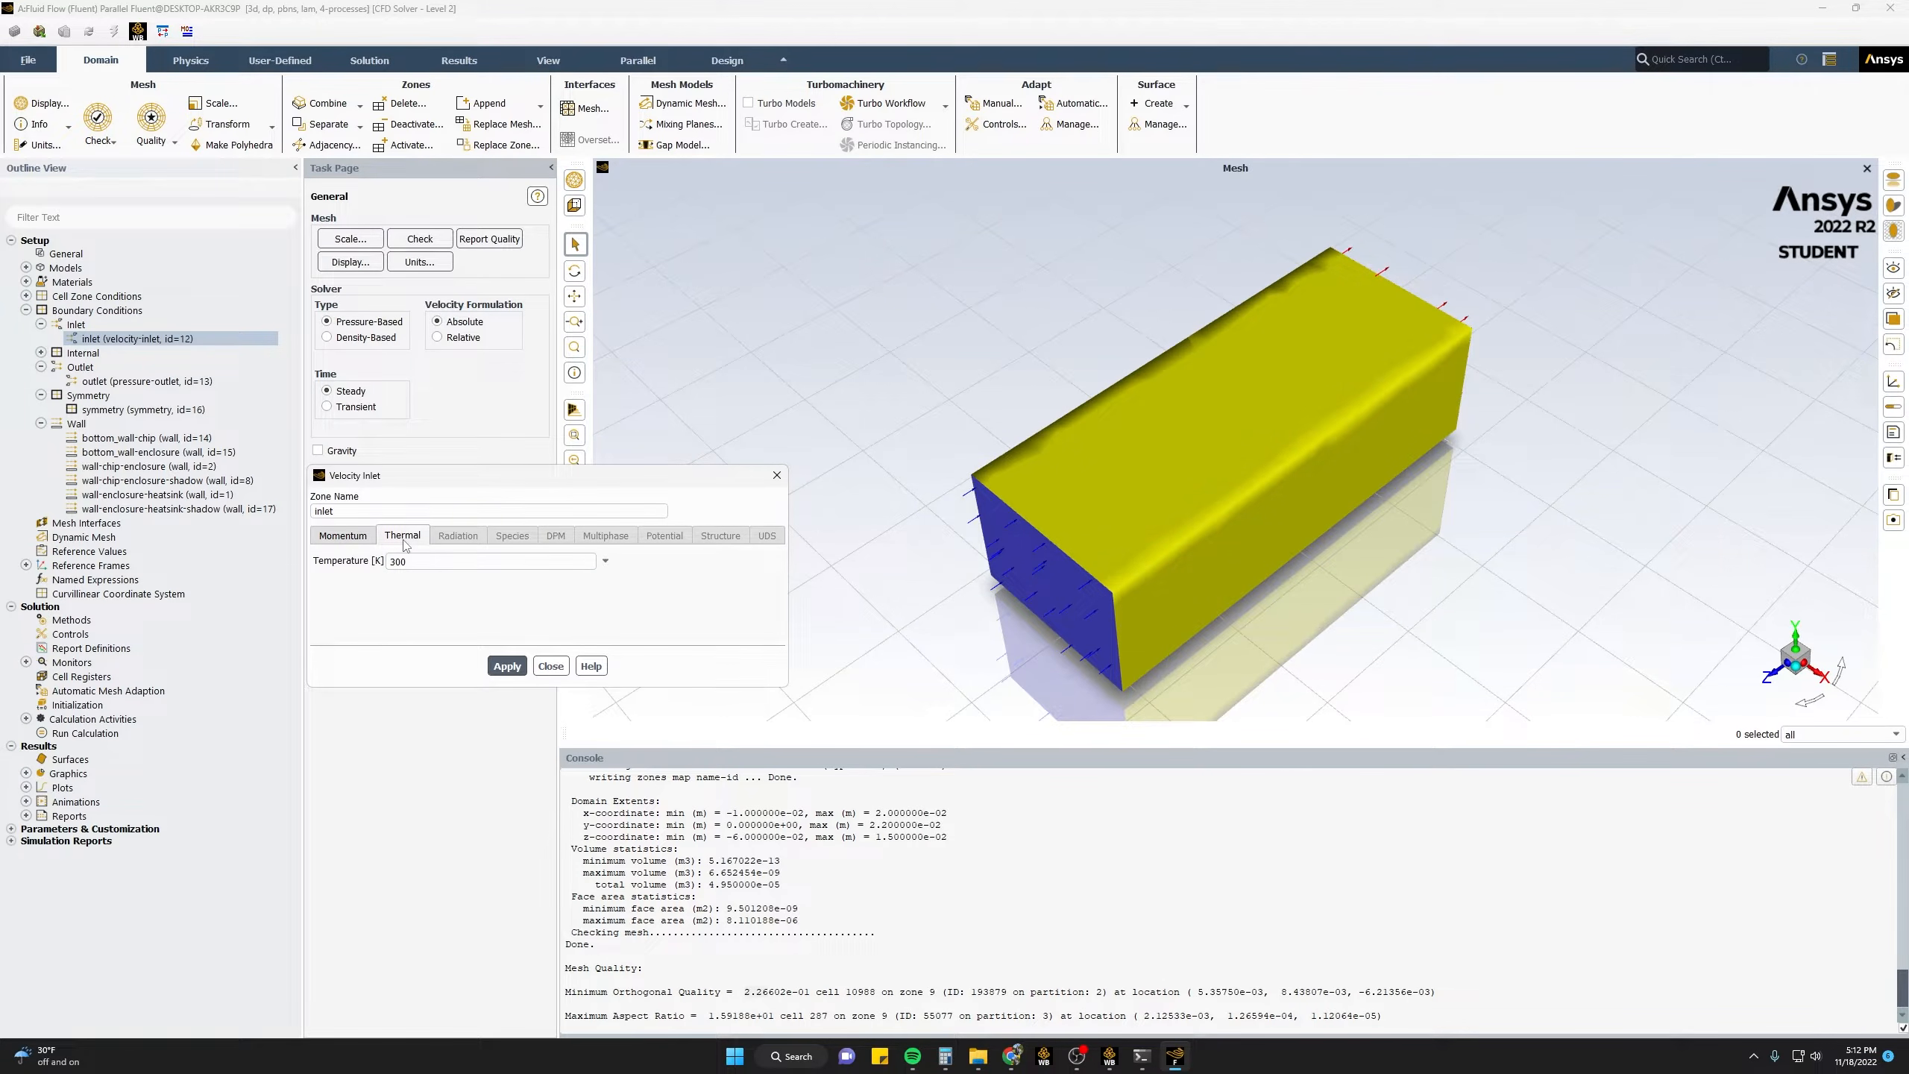
{"action": "double_click", "coordinate": [398, 562]}
{"action": "type", "text": "293"}
{"action": "left_click", "coordinate": [504, 665]}
{"action": "left_click", "coordinate": [504, 666]}
{"action": "left_click", "coordinate": [550, 667]}
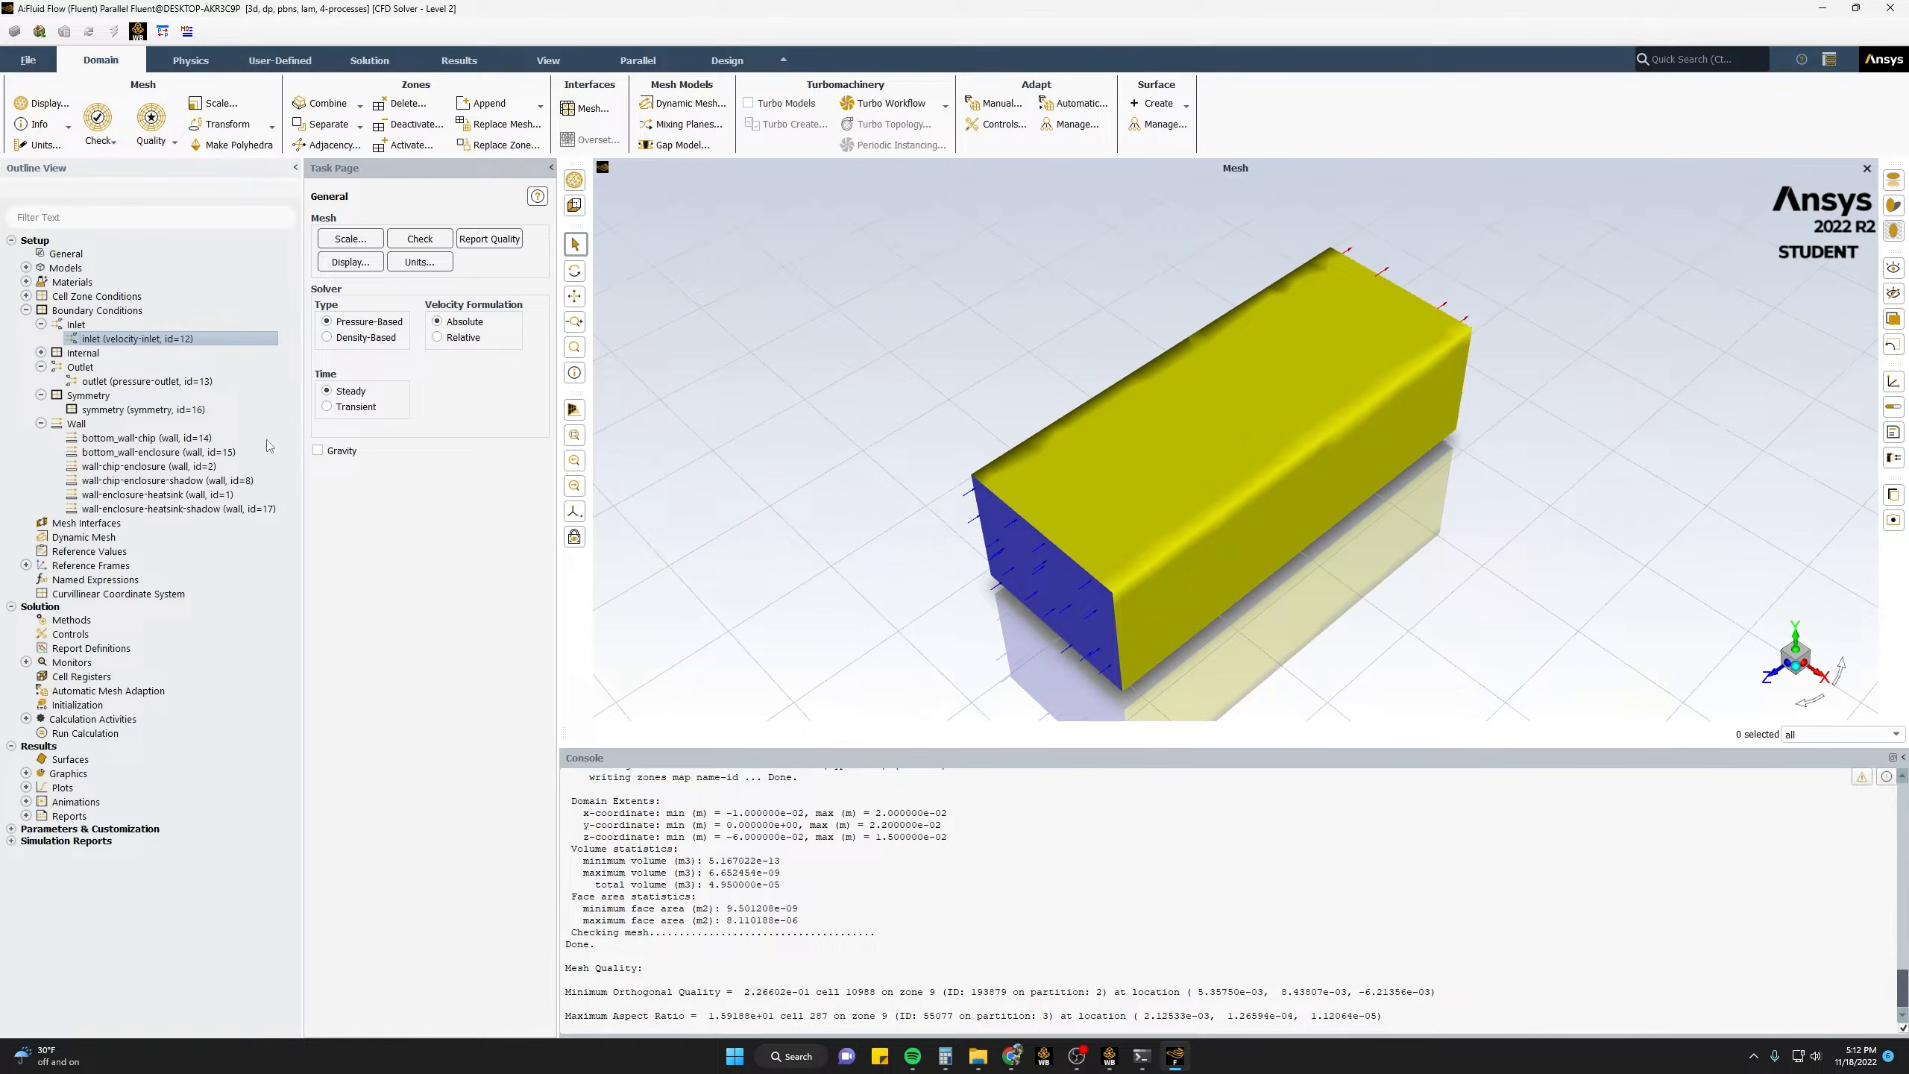
- Change the solver's temperature units to degrees Celsius
{"action": "left_click", "coordinate": [55, 146]}
{"action": "scroll", "coordinate": [357, 580], "scroll_direction": "down", "scroll_amount": 10}
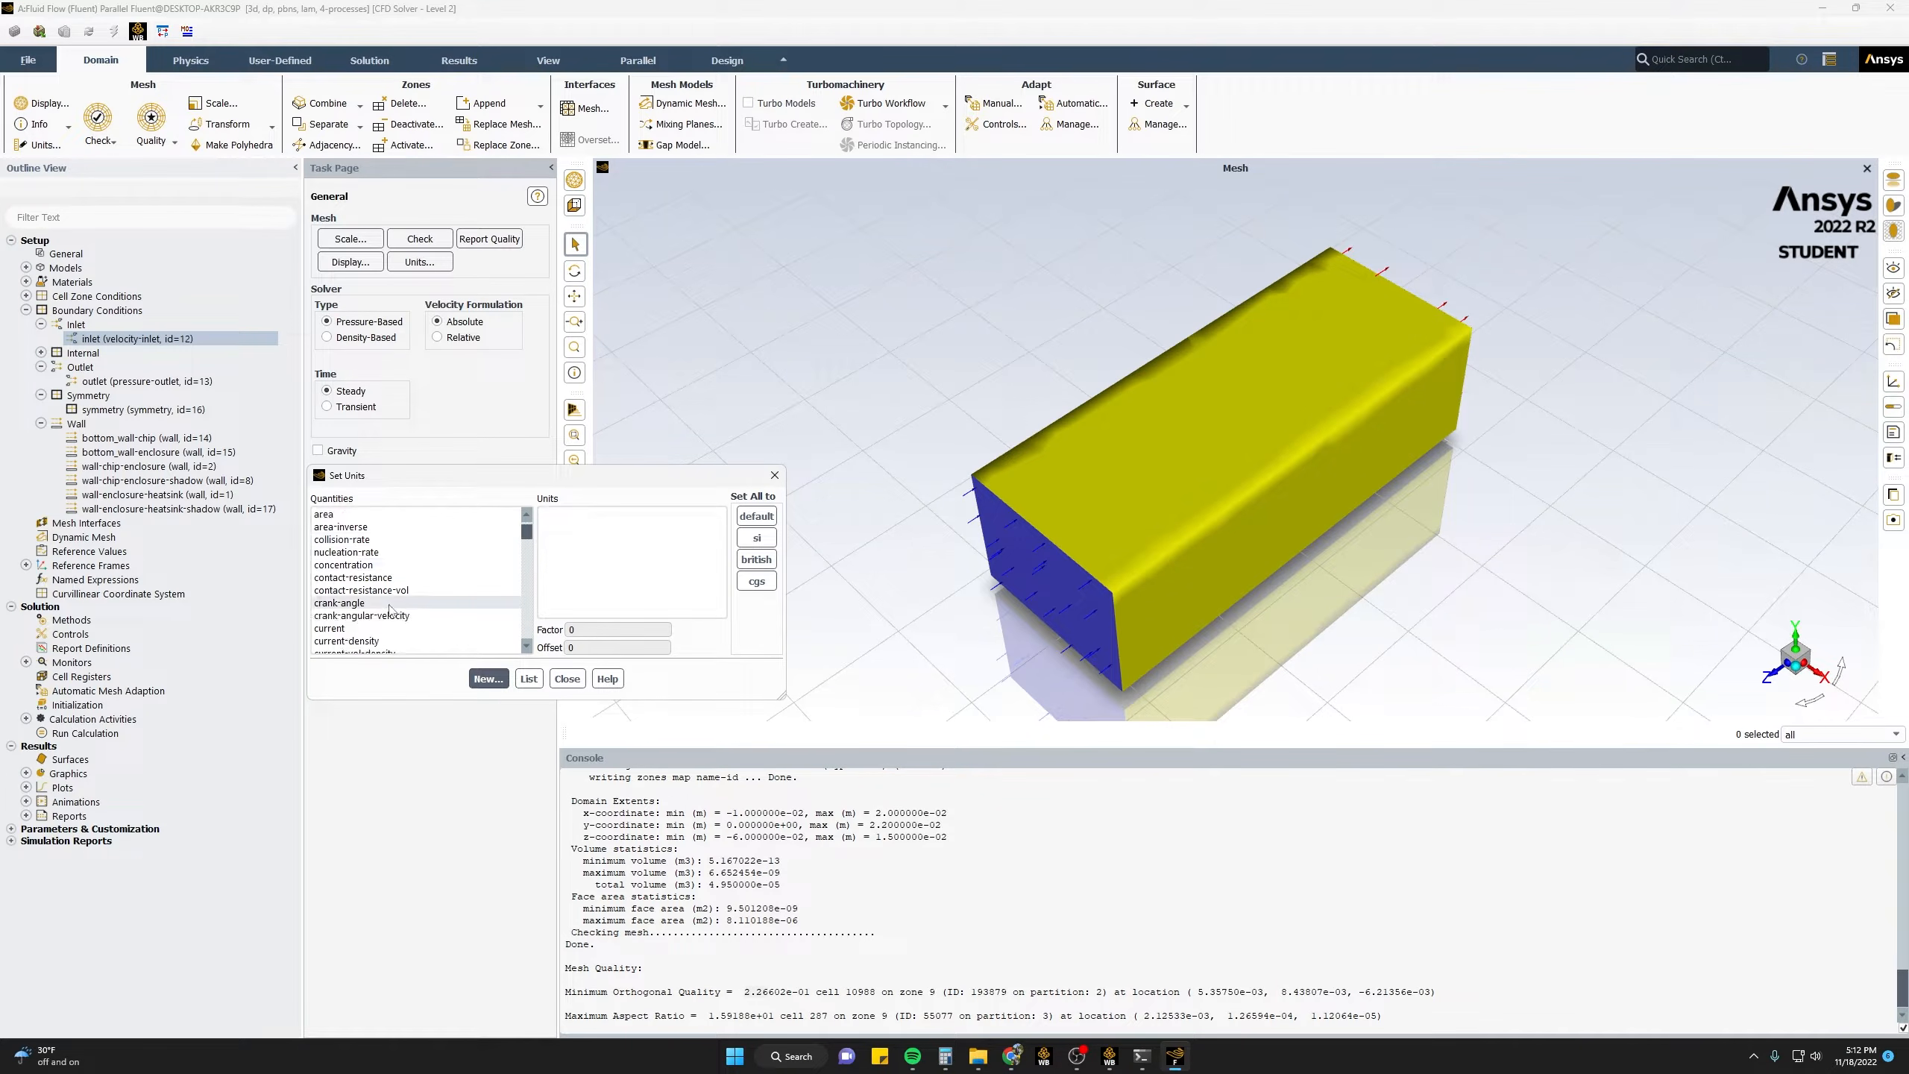
{"action": "scroll", "coordinate": [397, 608], "scroll_direction": "down", "scroll_amount": 8}
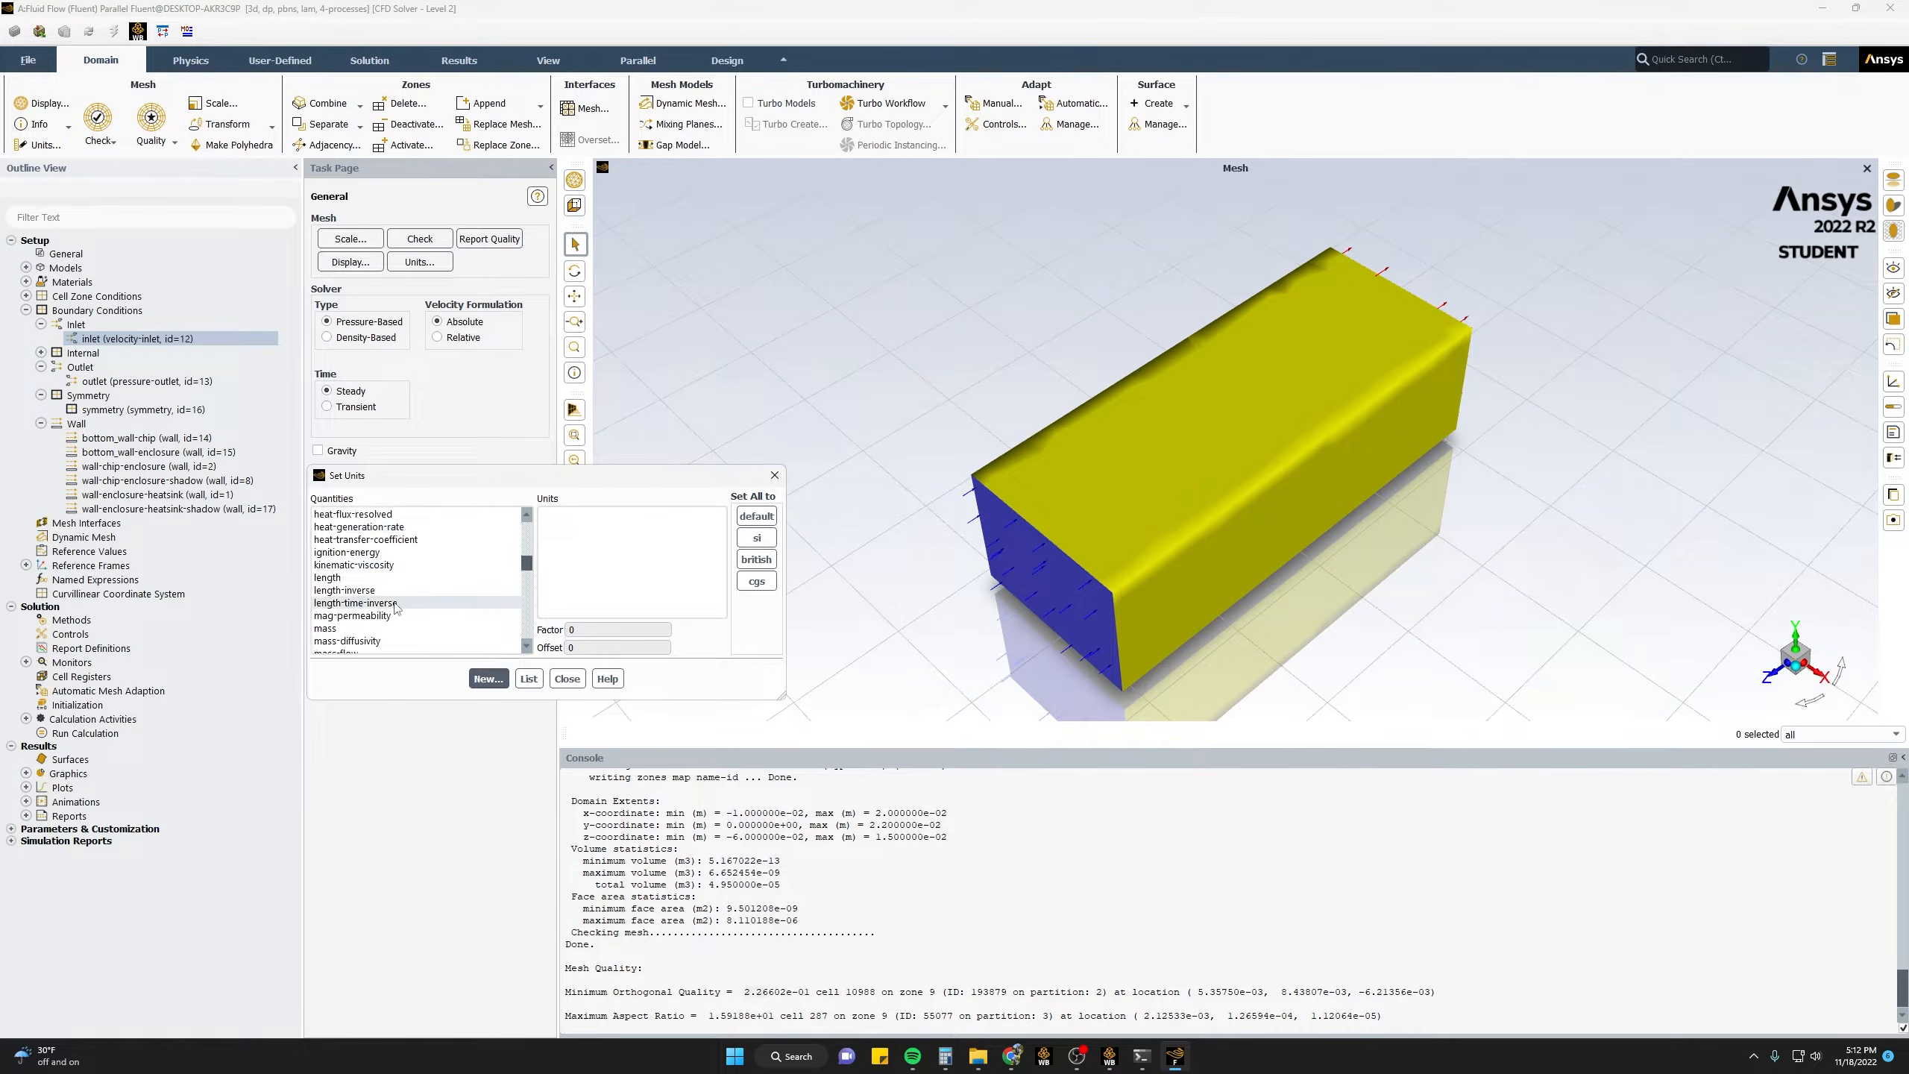
{"action": "scroll", "coordinate": [399, 607], "scroll_direction": "down", "scroll_amount": 10}
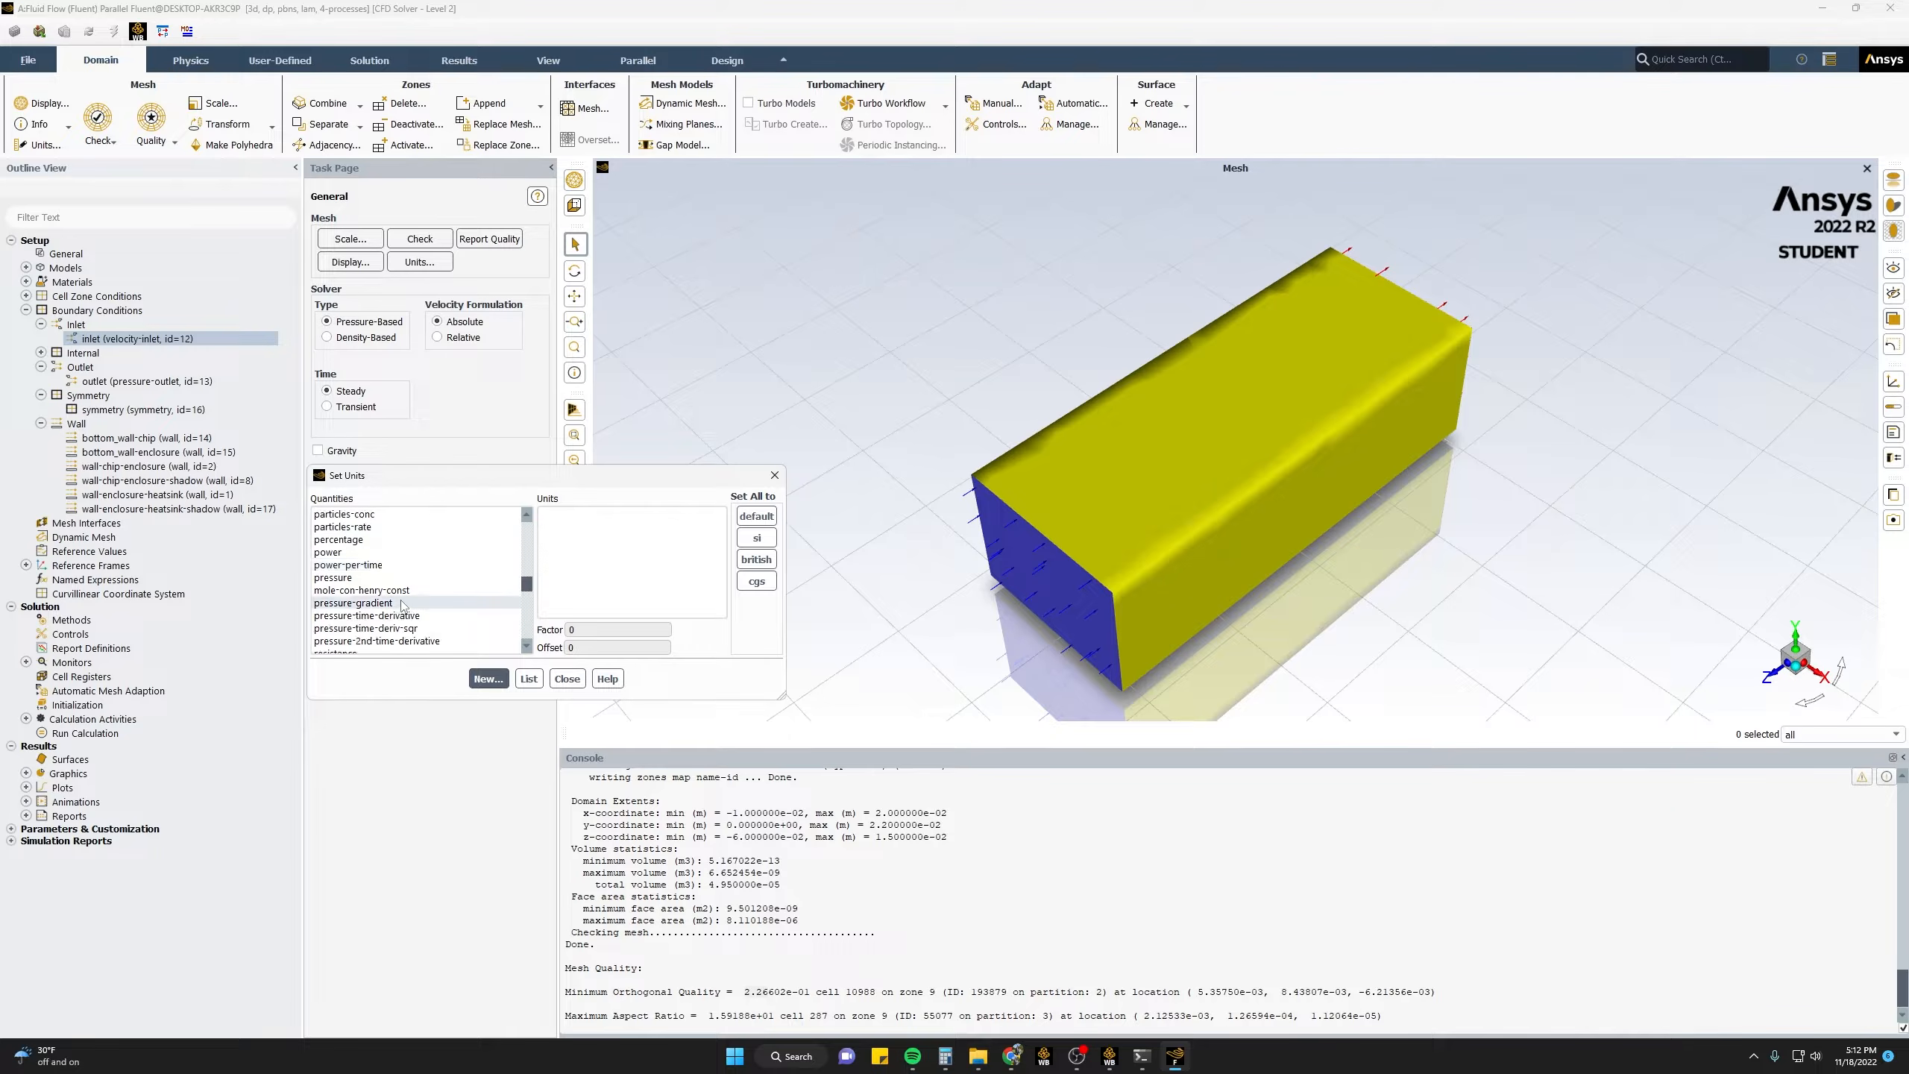
{"action": "scroll", "coordinate": [406, 602], "scroll_direction": "down", "scroll_amount": 2}
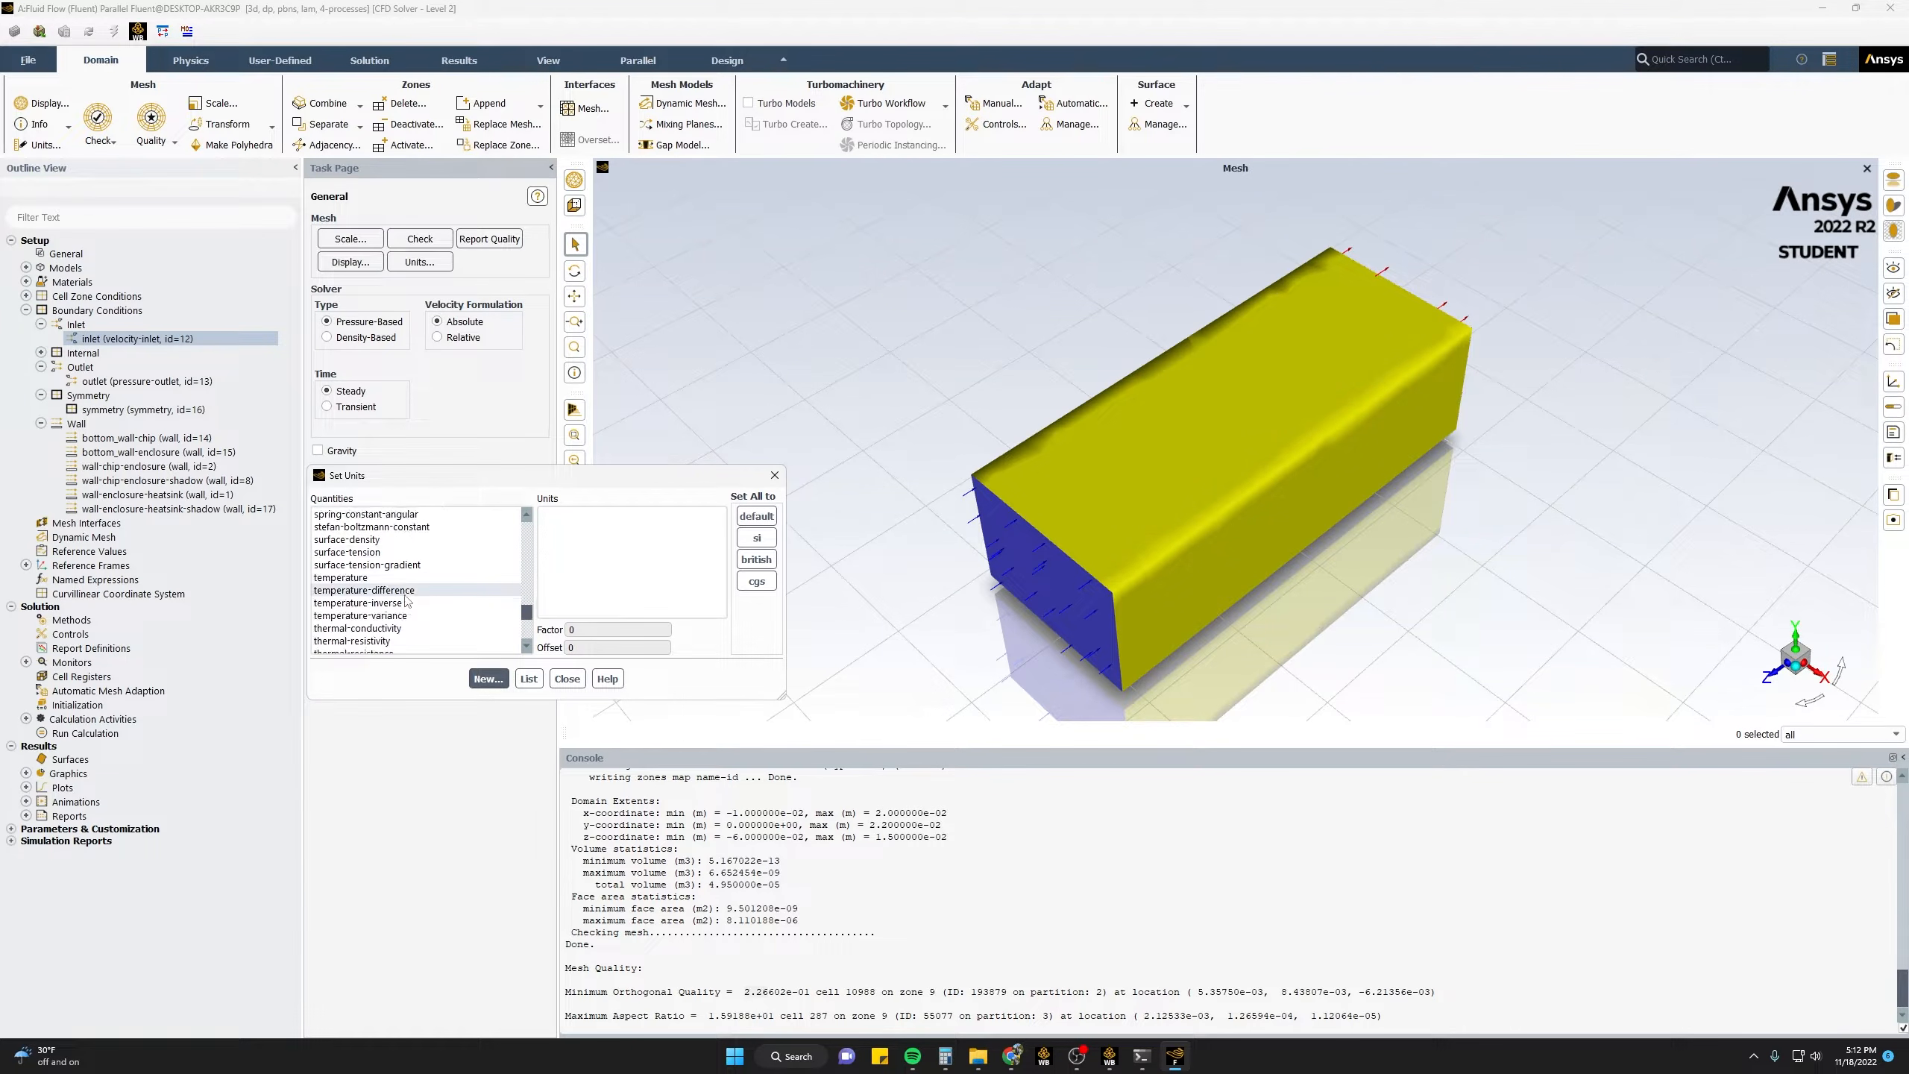
{"action": "left_click", "coordinate": [403, 577]}
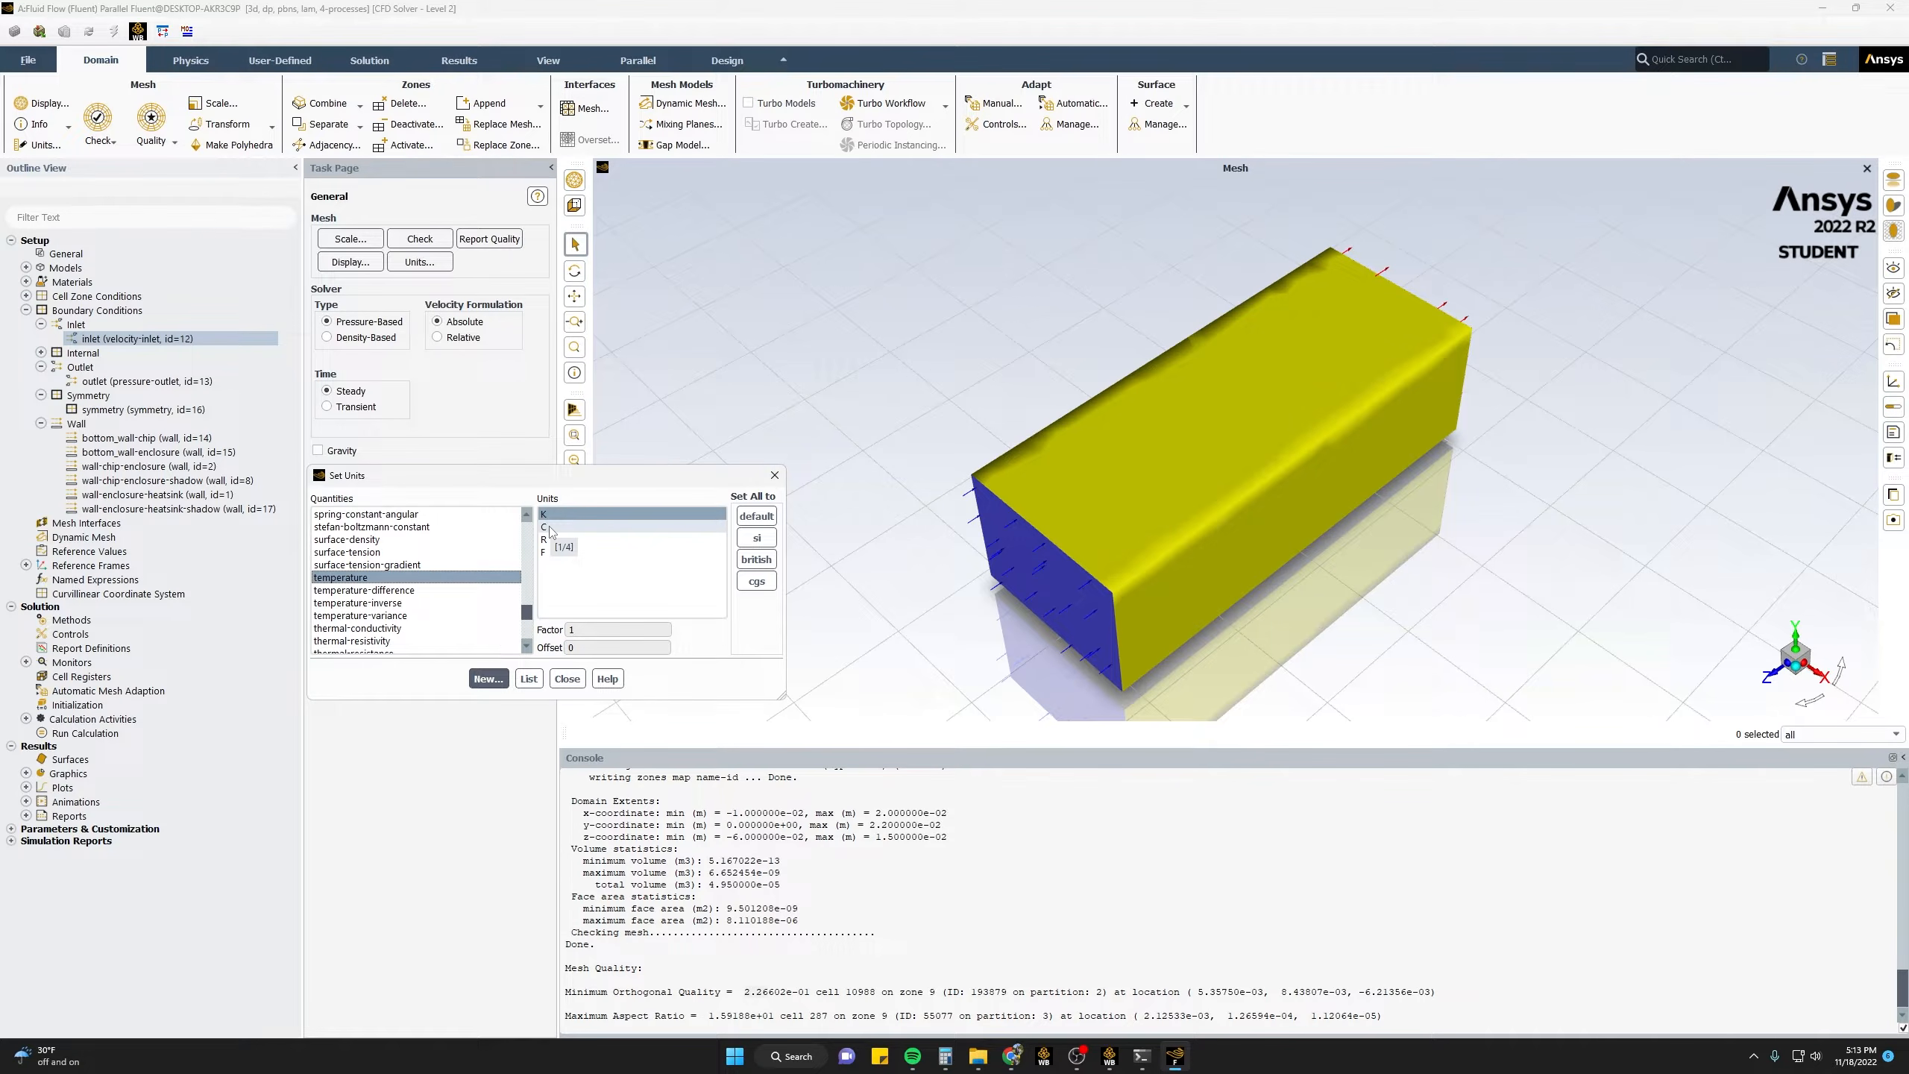
- Set the velocity inlet's temperature to 20 °C and apply it
{"action": "double_click", "coordinate": [91, 339]}
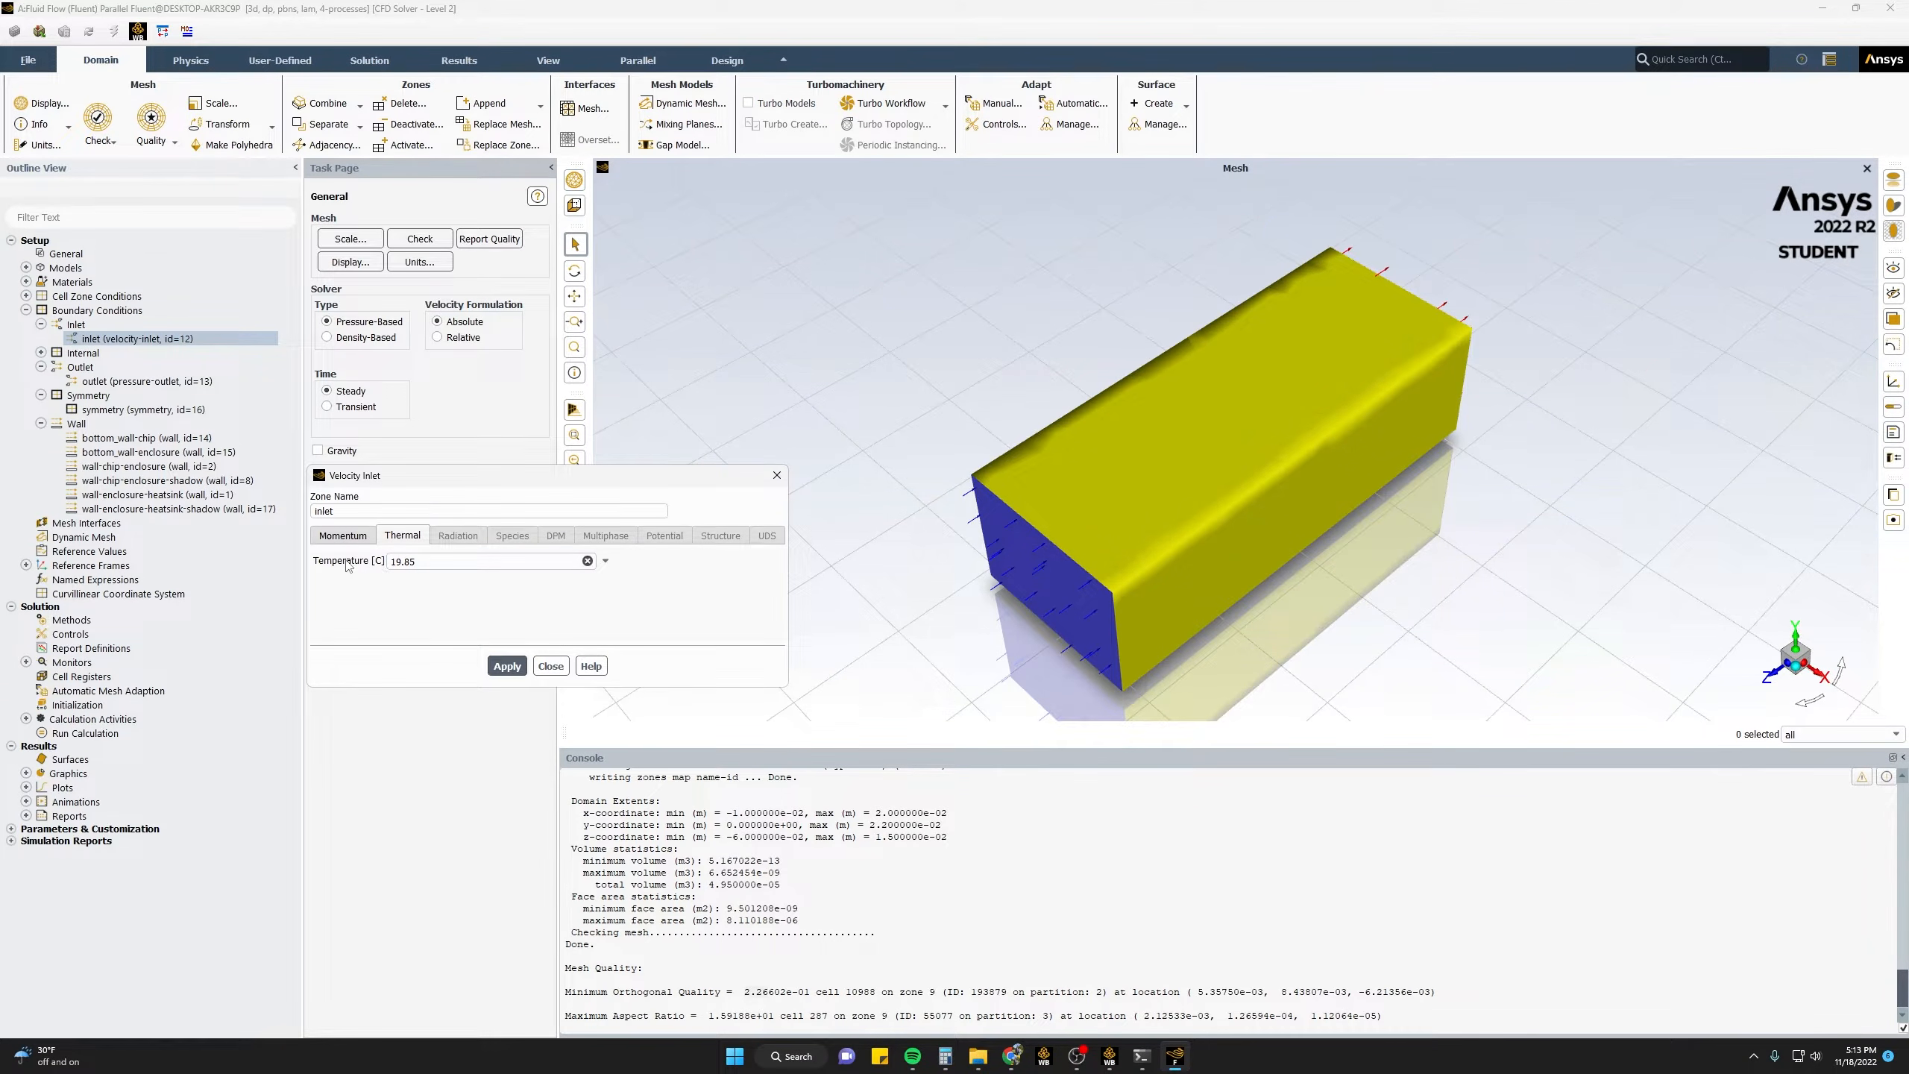
{"action": "left_click_drag", "start_coordinate": [430, 562], "coordinate": [369, 566]}
{"action": "type", "text": "20"}
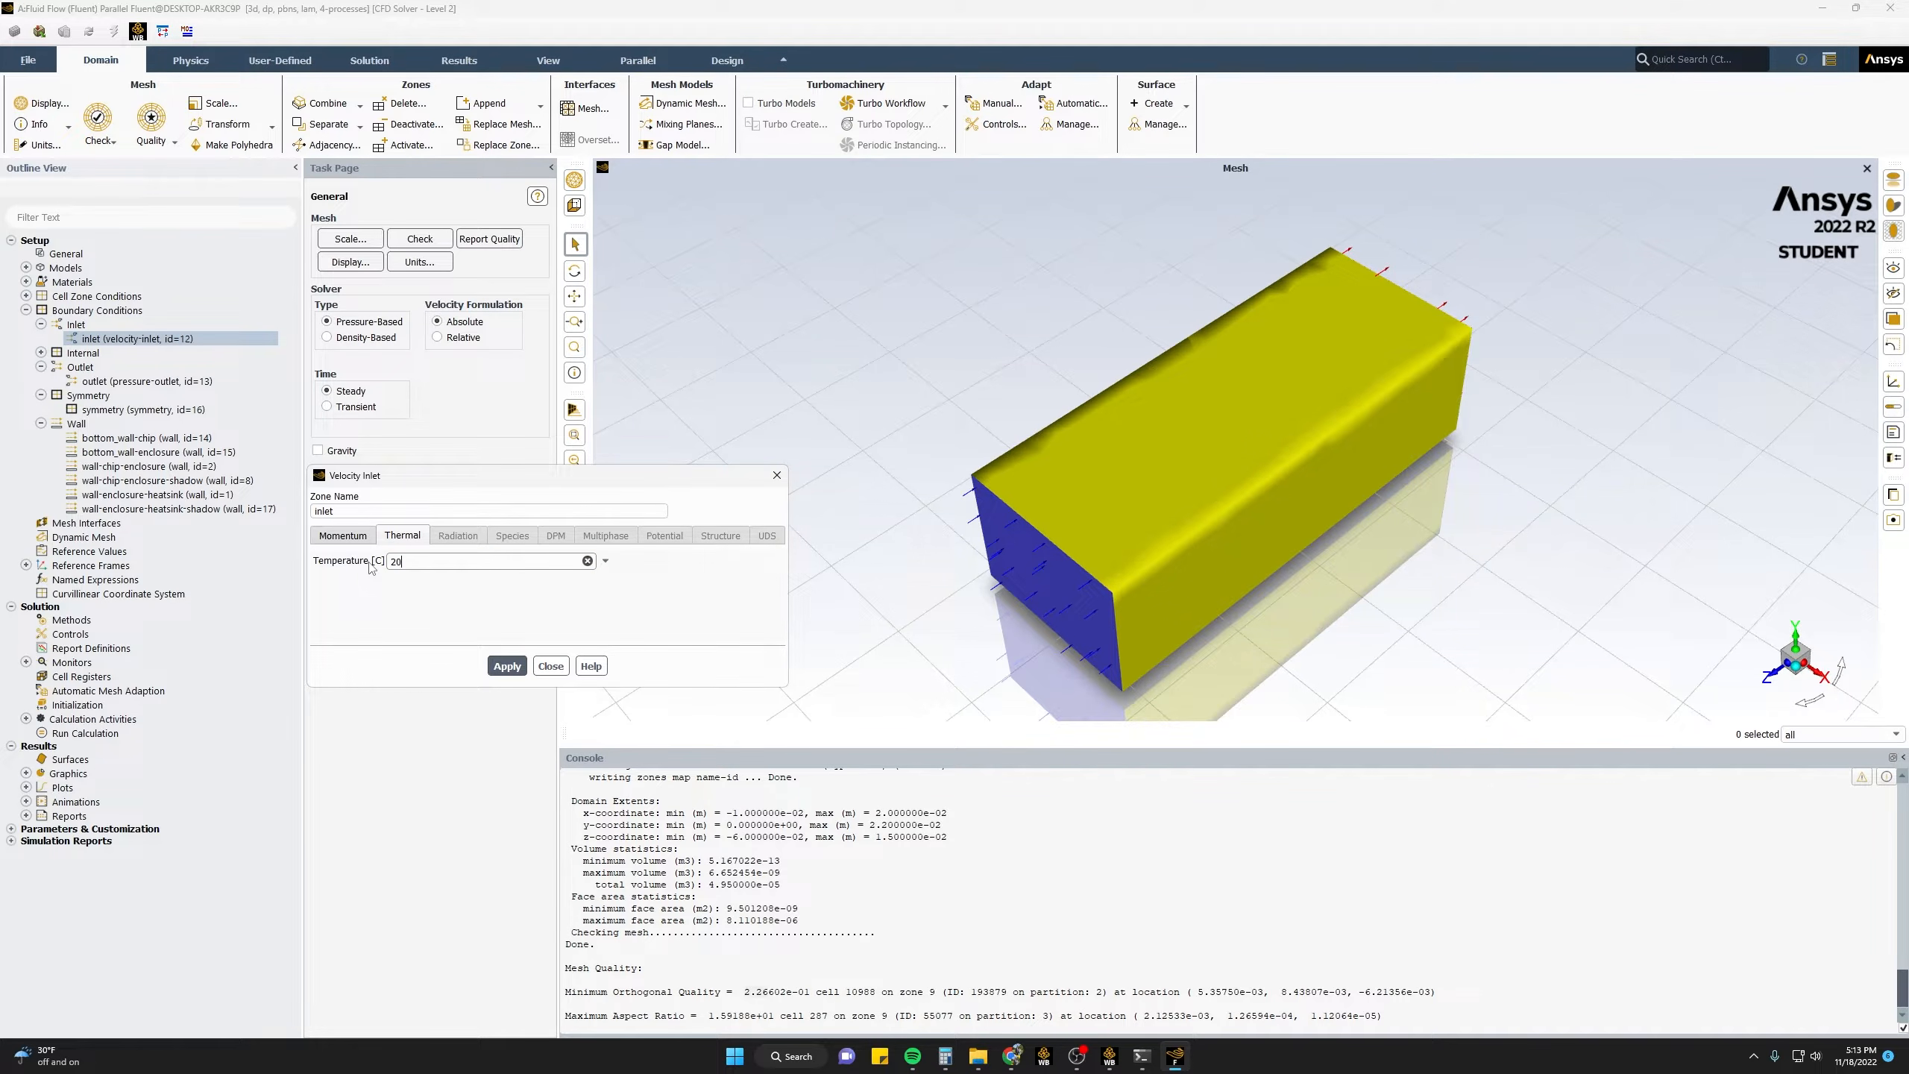
{"action": "left_click", "coordinate": [505, 667]}
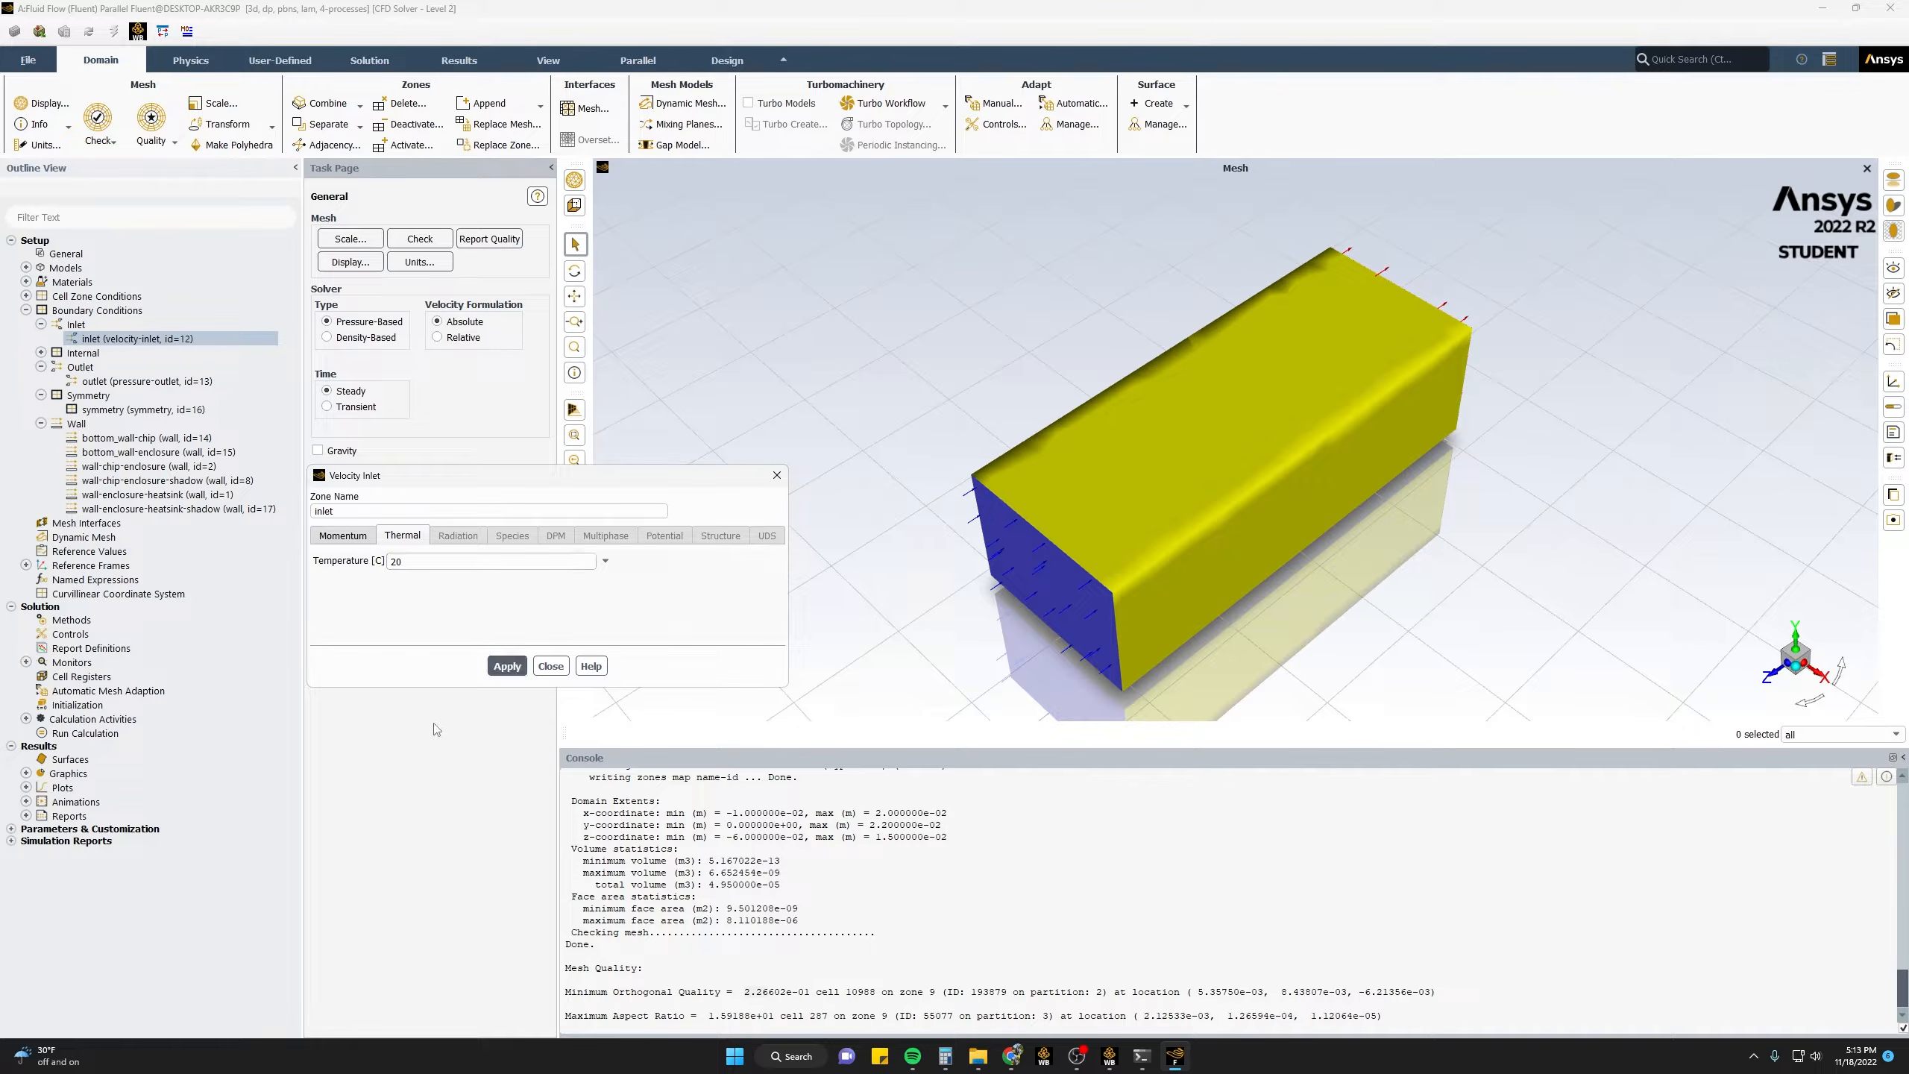
{"action": "left_click", "coordinate": [551, 666]}
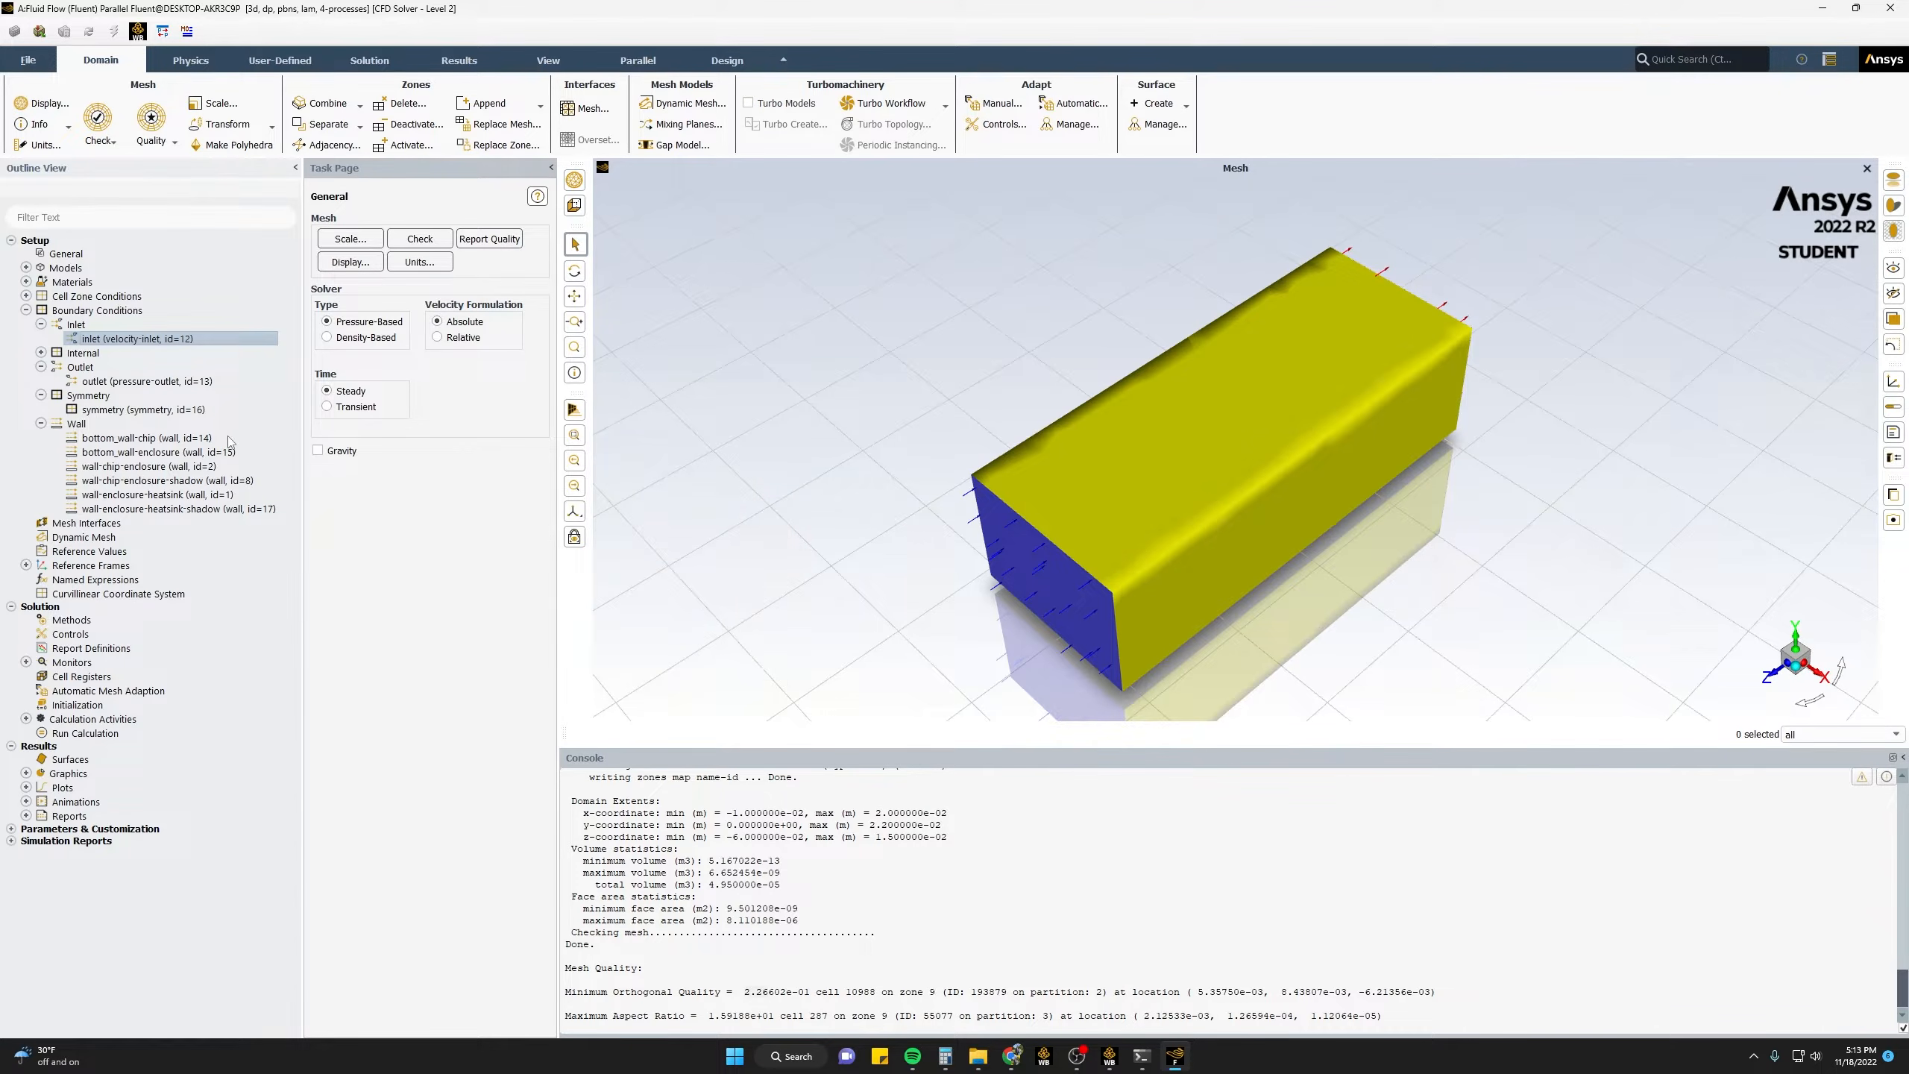
- Change the outlet zone's boundary type to outflow and collapse the inlet and outlet groups
{"action": "left_click", "coordinate": [41, 324]}
{"action": "left_click", "coordinate": [91, 367]}
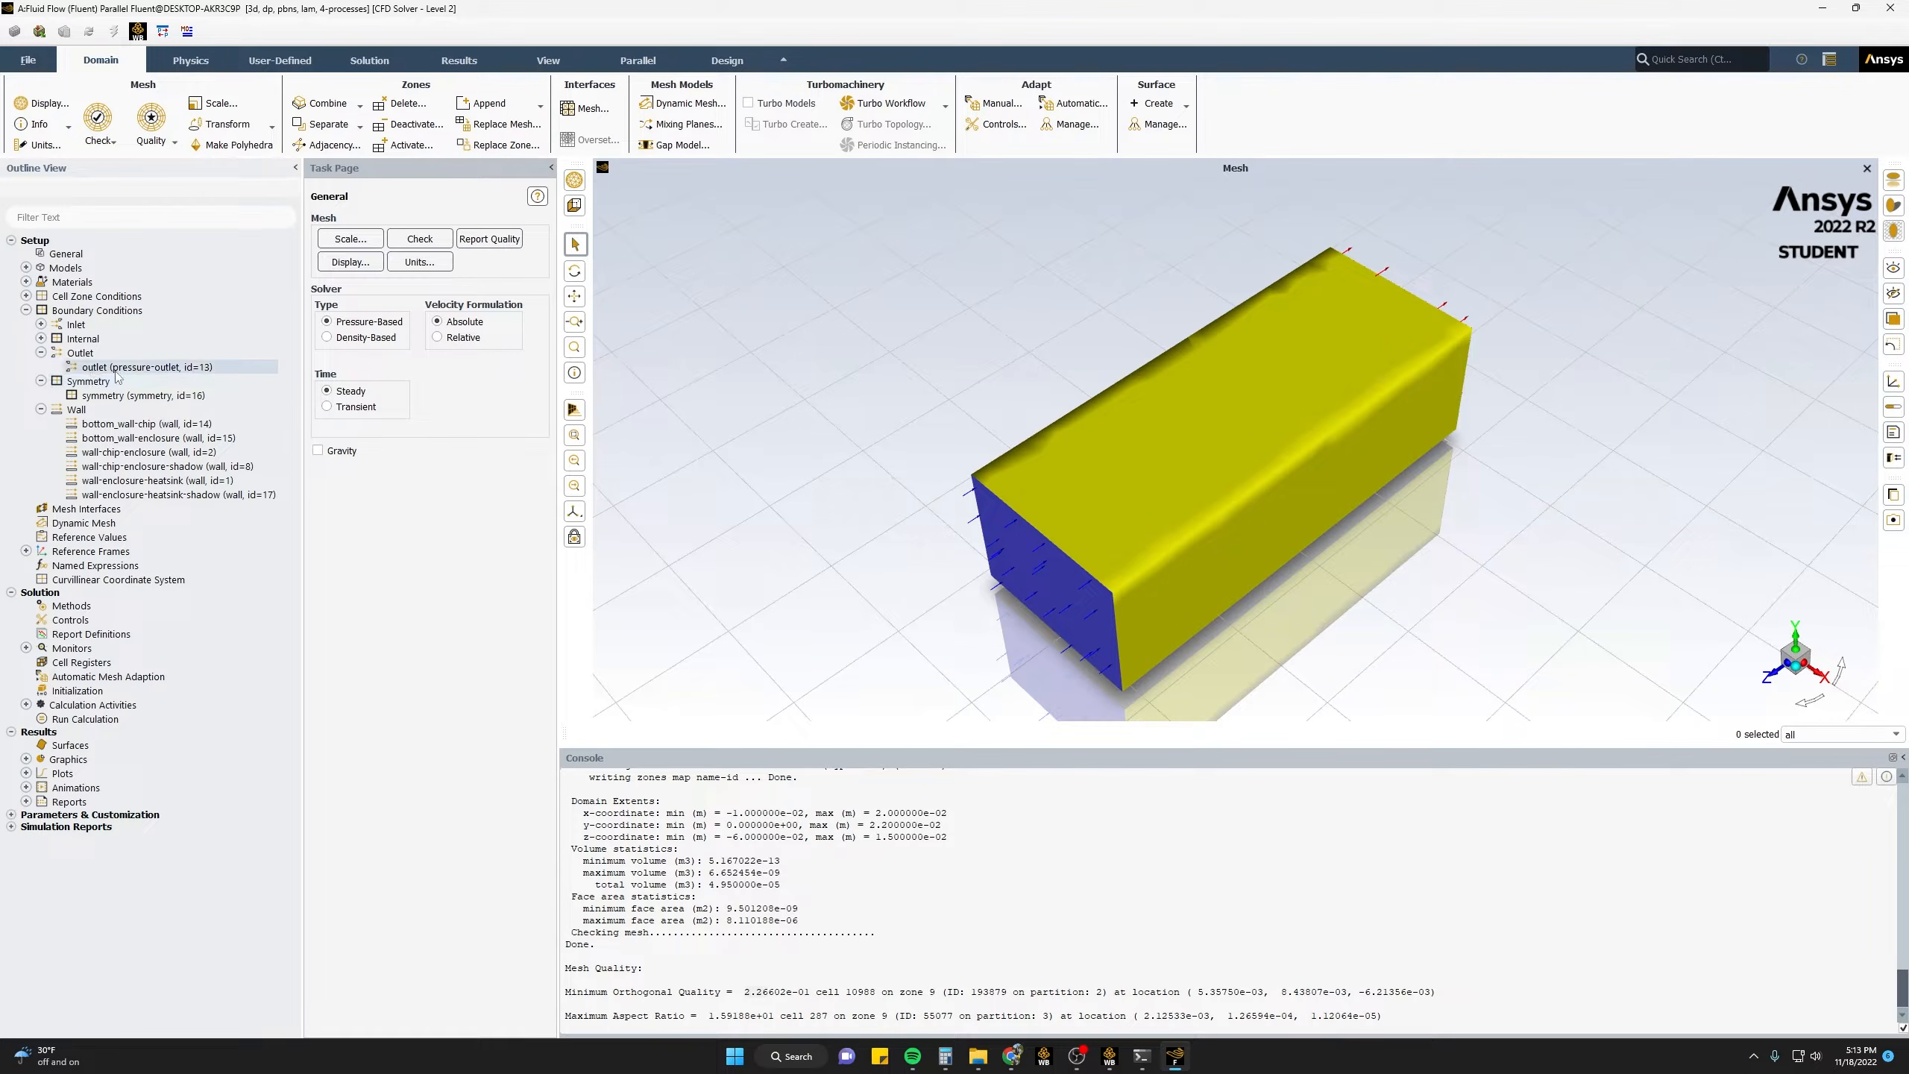
{"action": "right_click", "coordinate": [117, 370]}
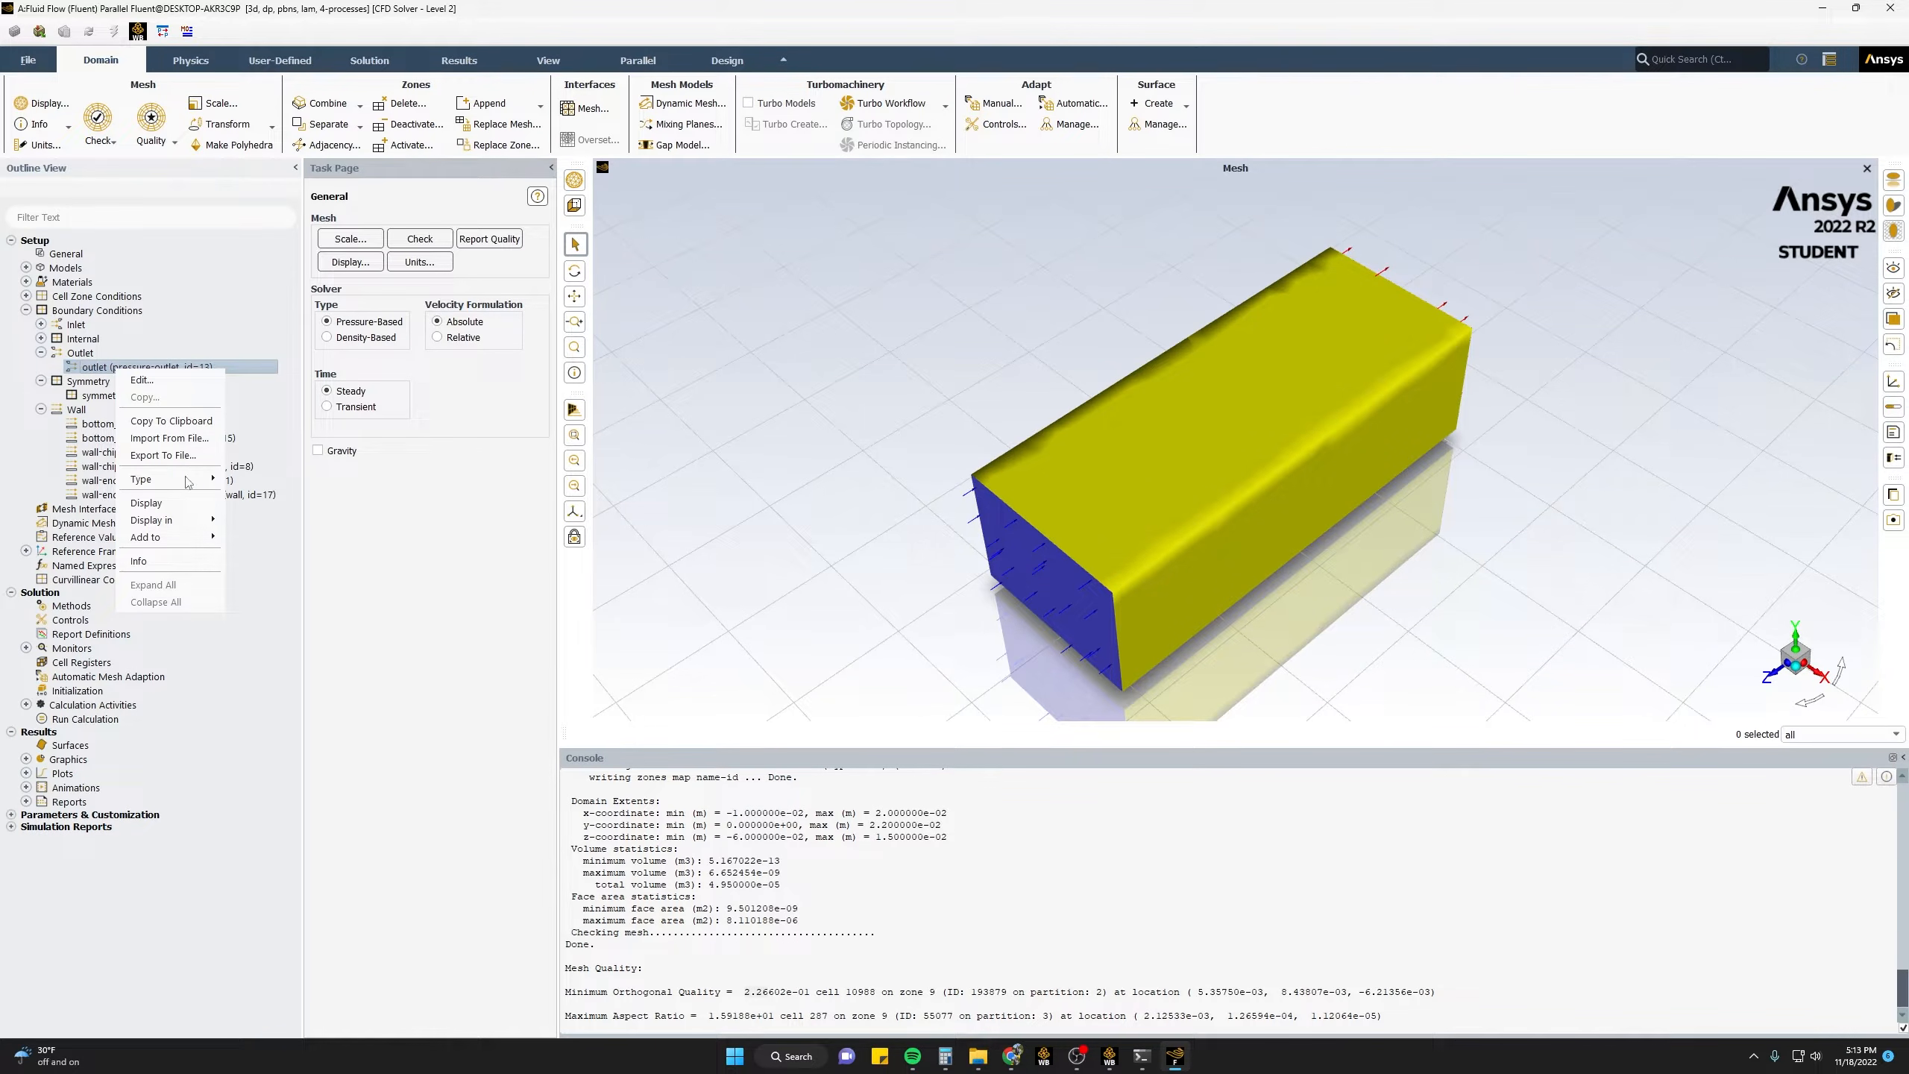
{"action": "mouse_move", "coordinate": [190, 486]}
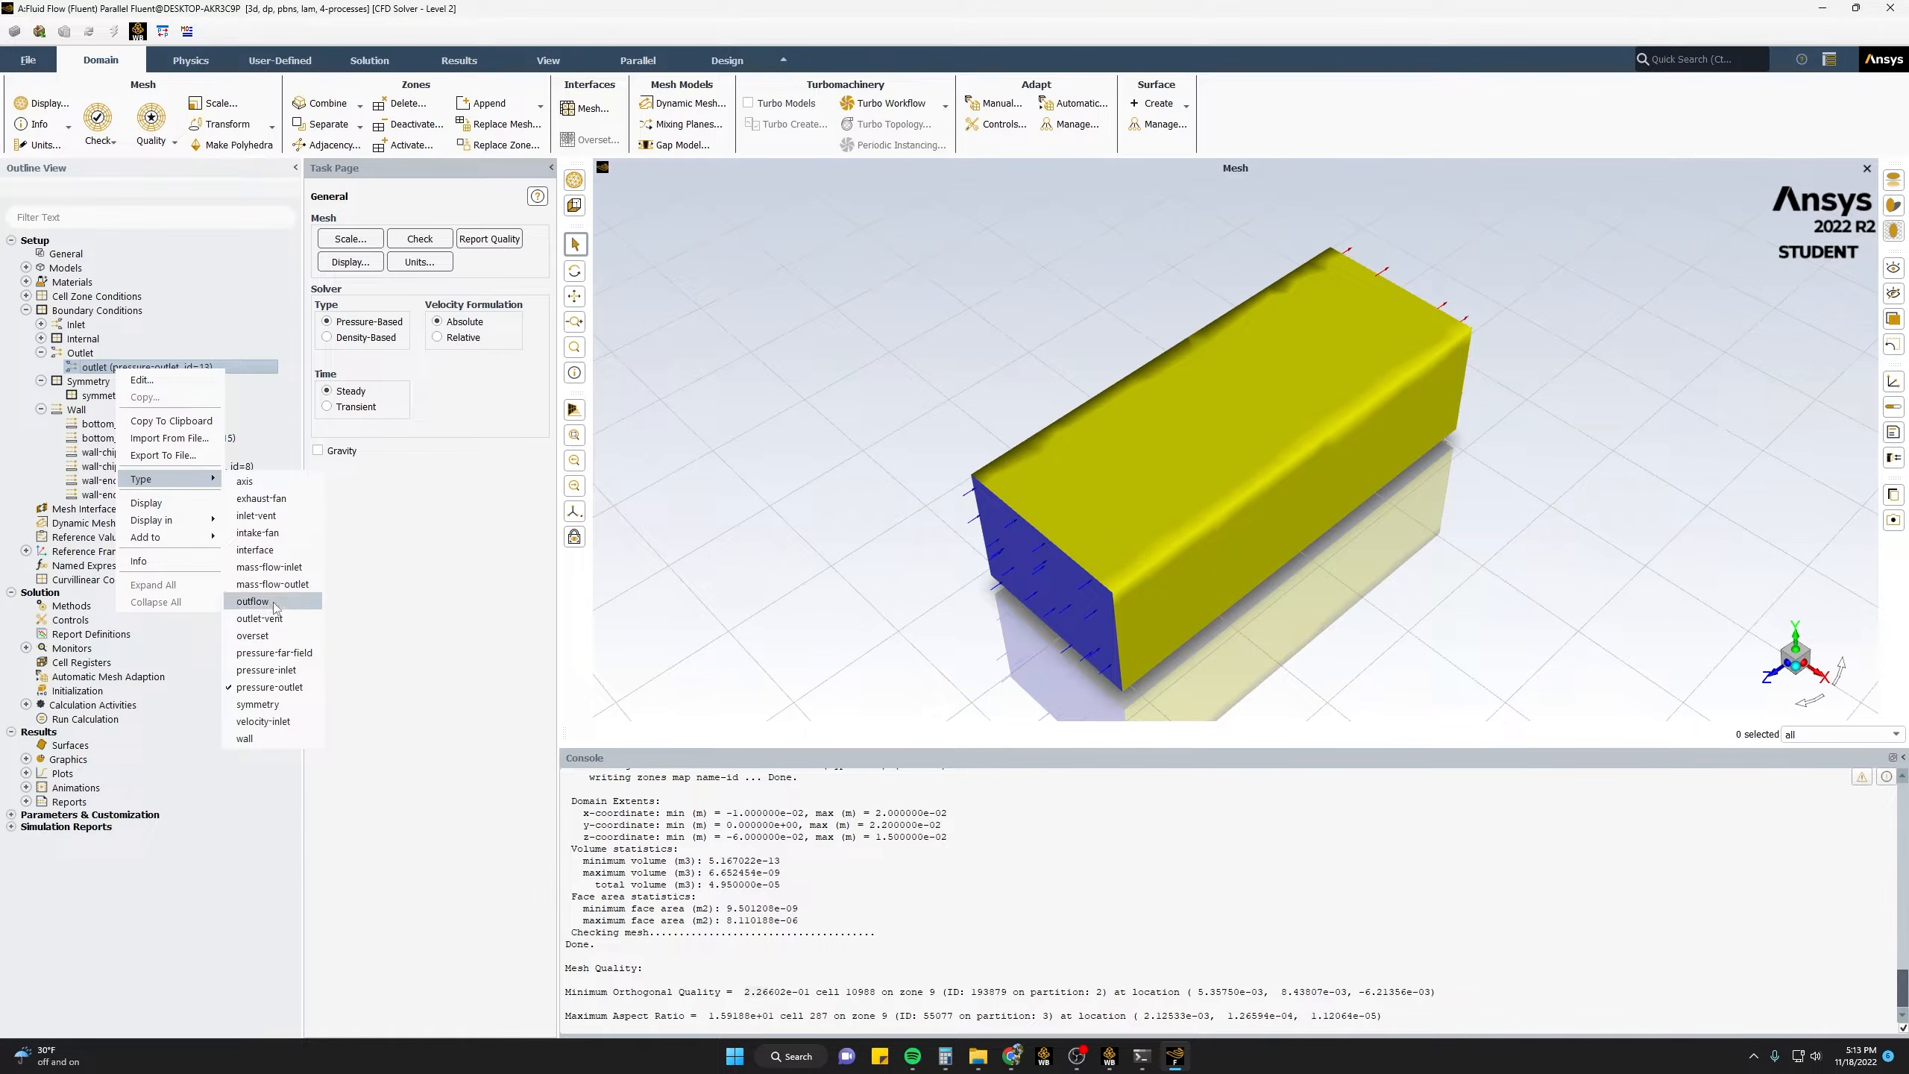
{"action": "left_click", "coordinate": [253, 602]}
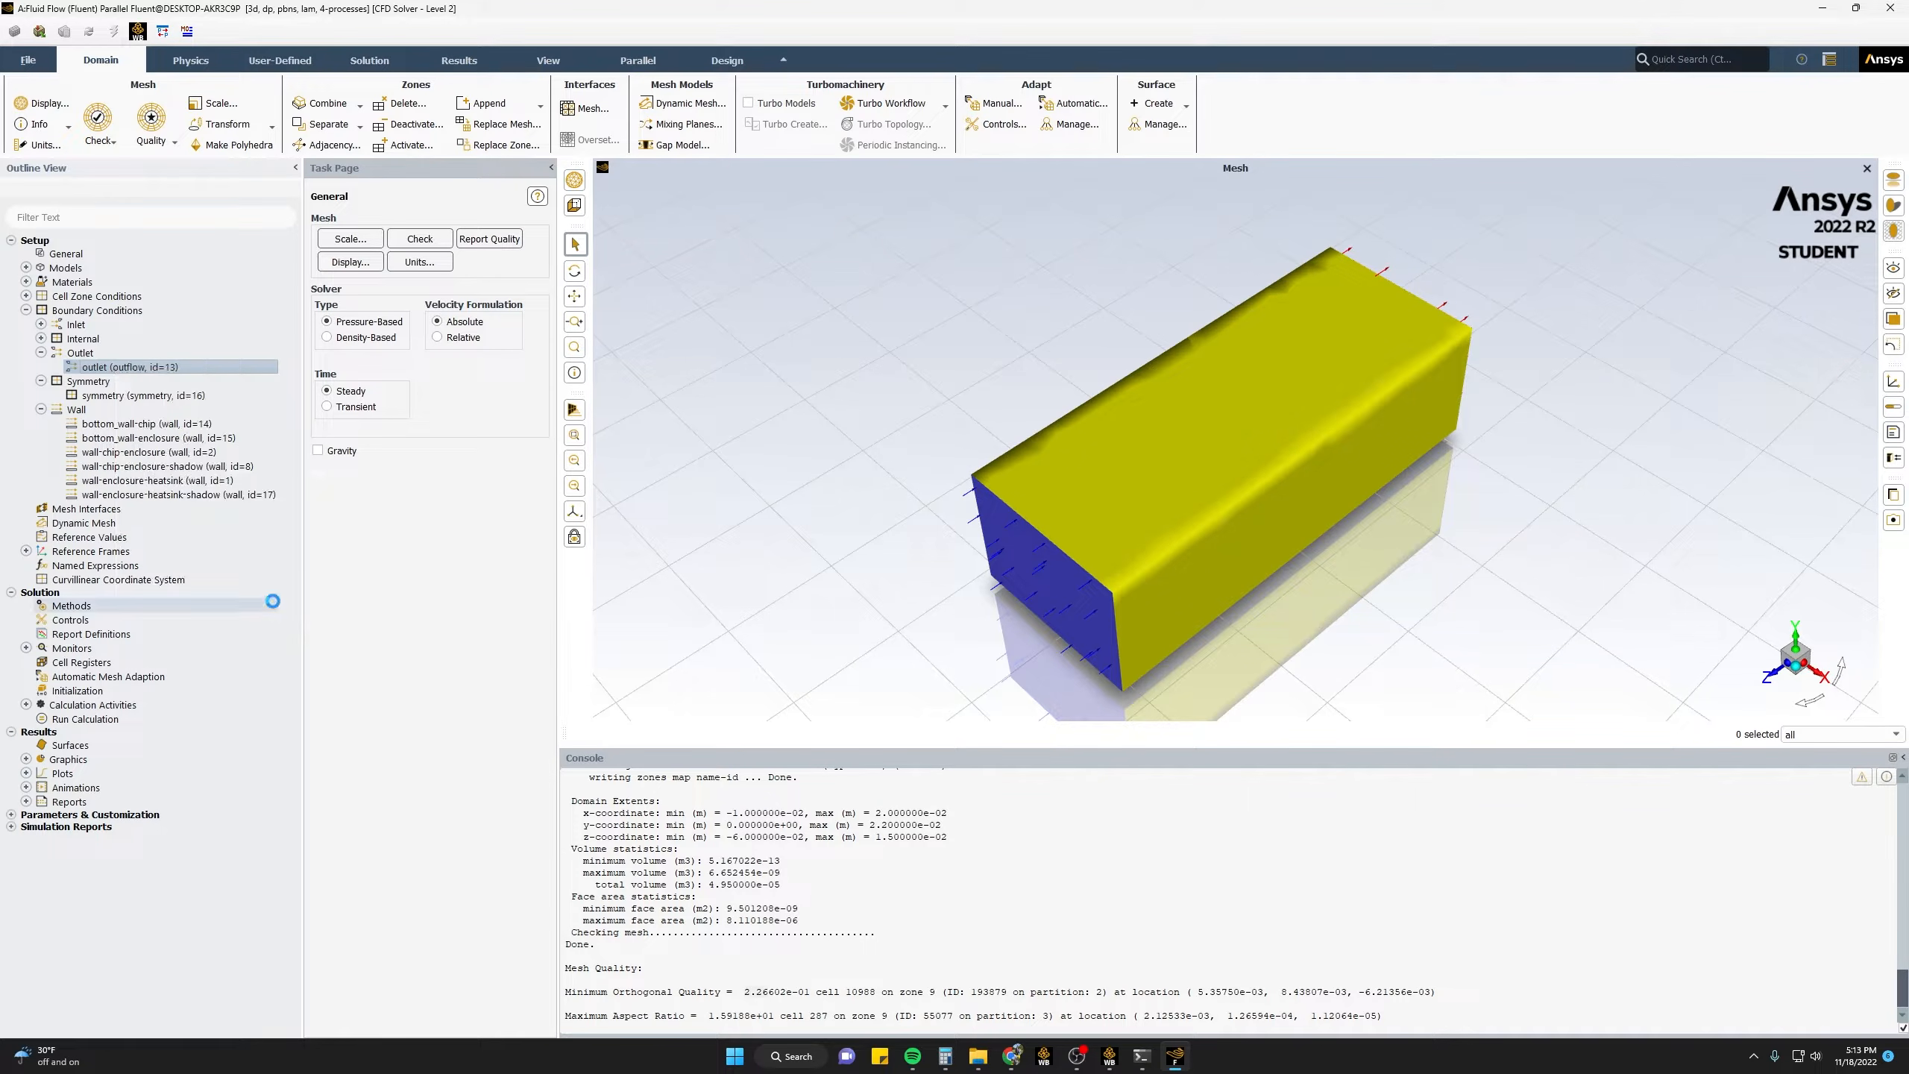
{"action": "left_click", "coordinate": [40, 352]}
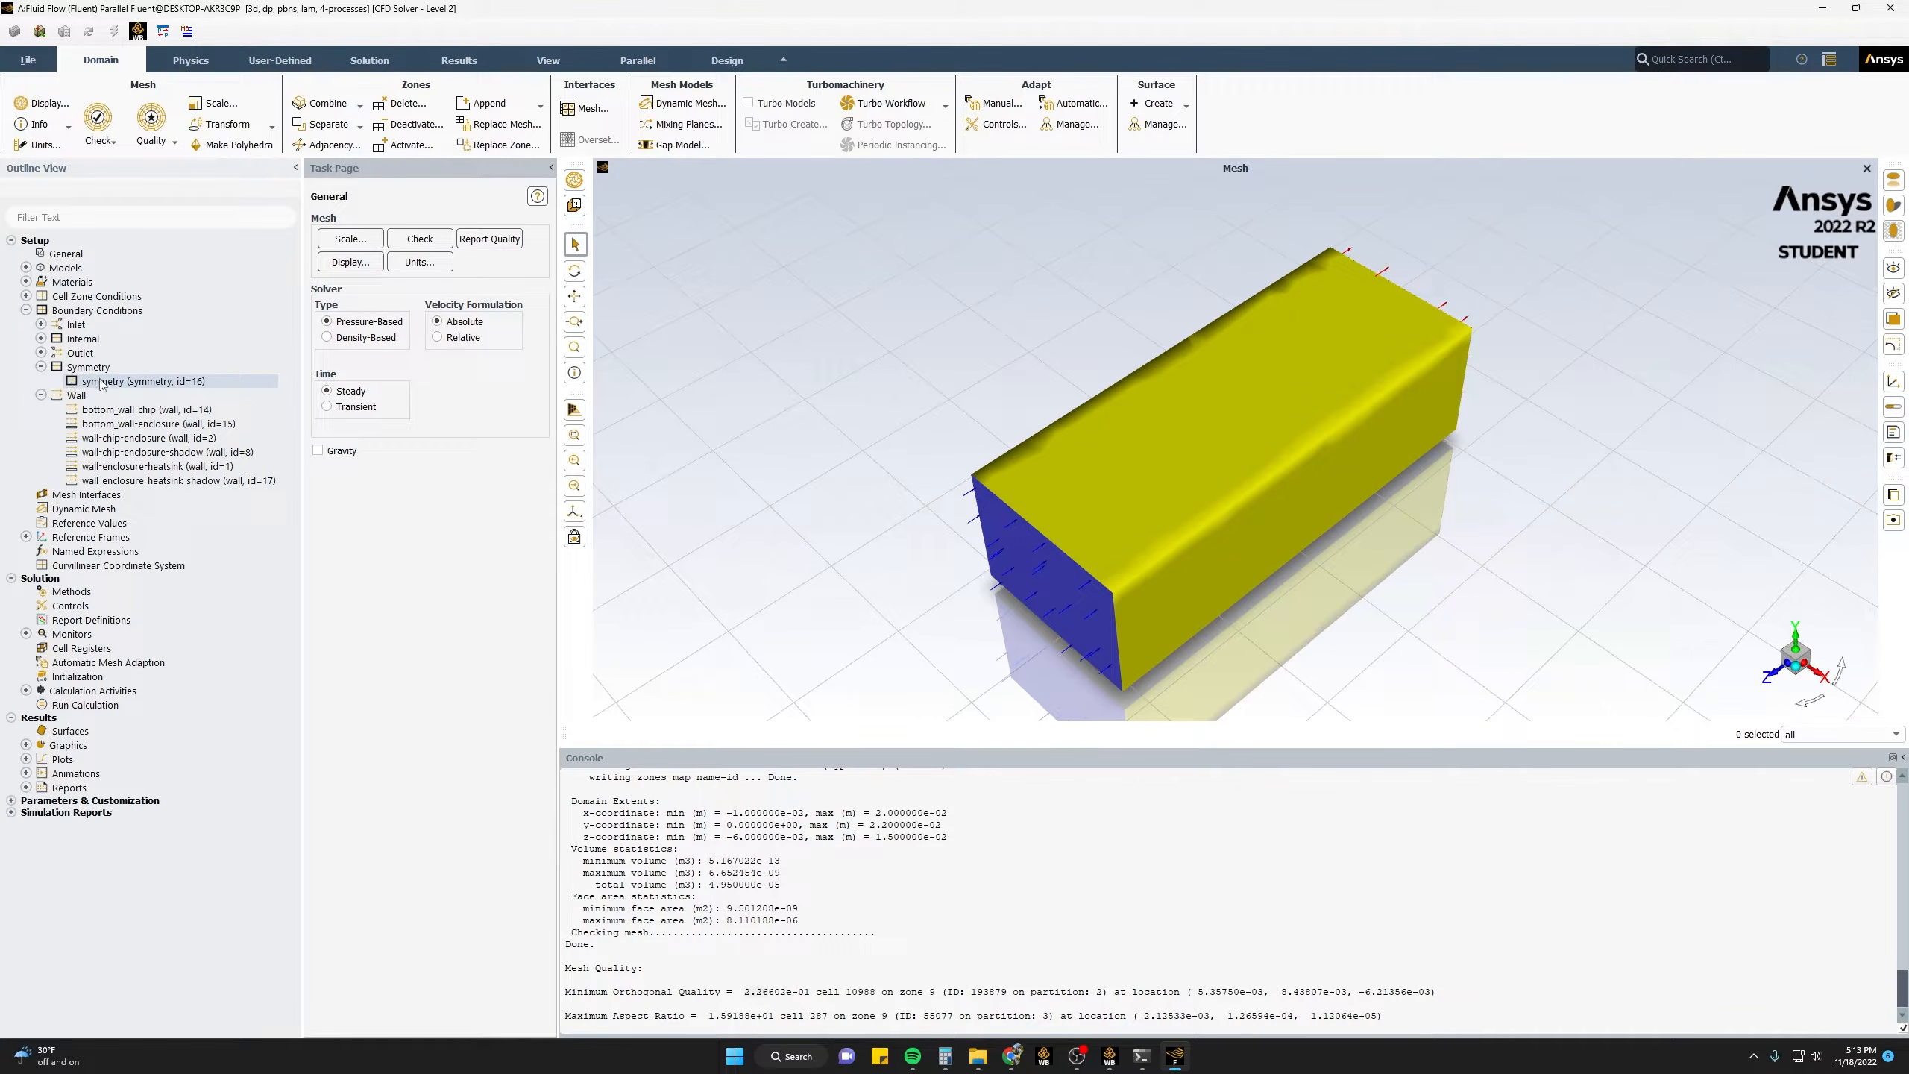
- Apply a Heat Flux thermal condition of 0 W/m² to the bottom_wall-chip wall
{"action": "left_click", "coordinate": [105, 410]}
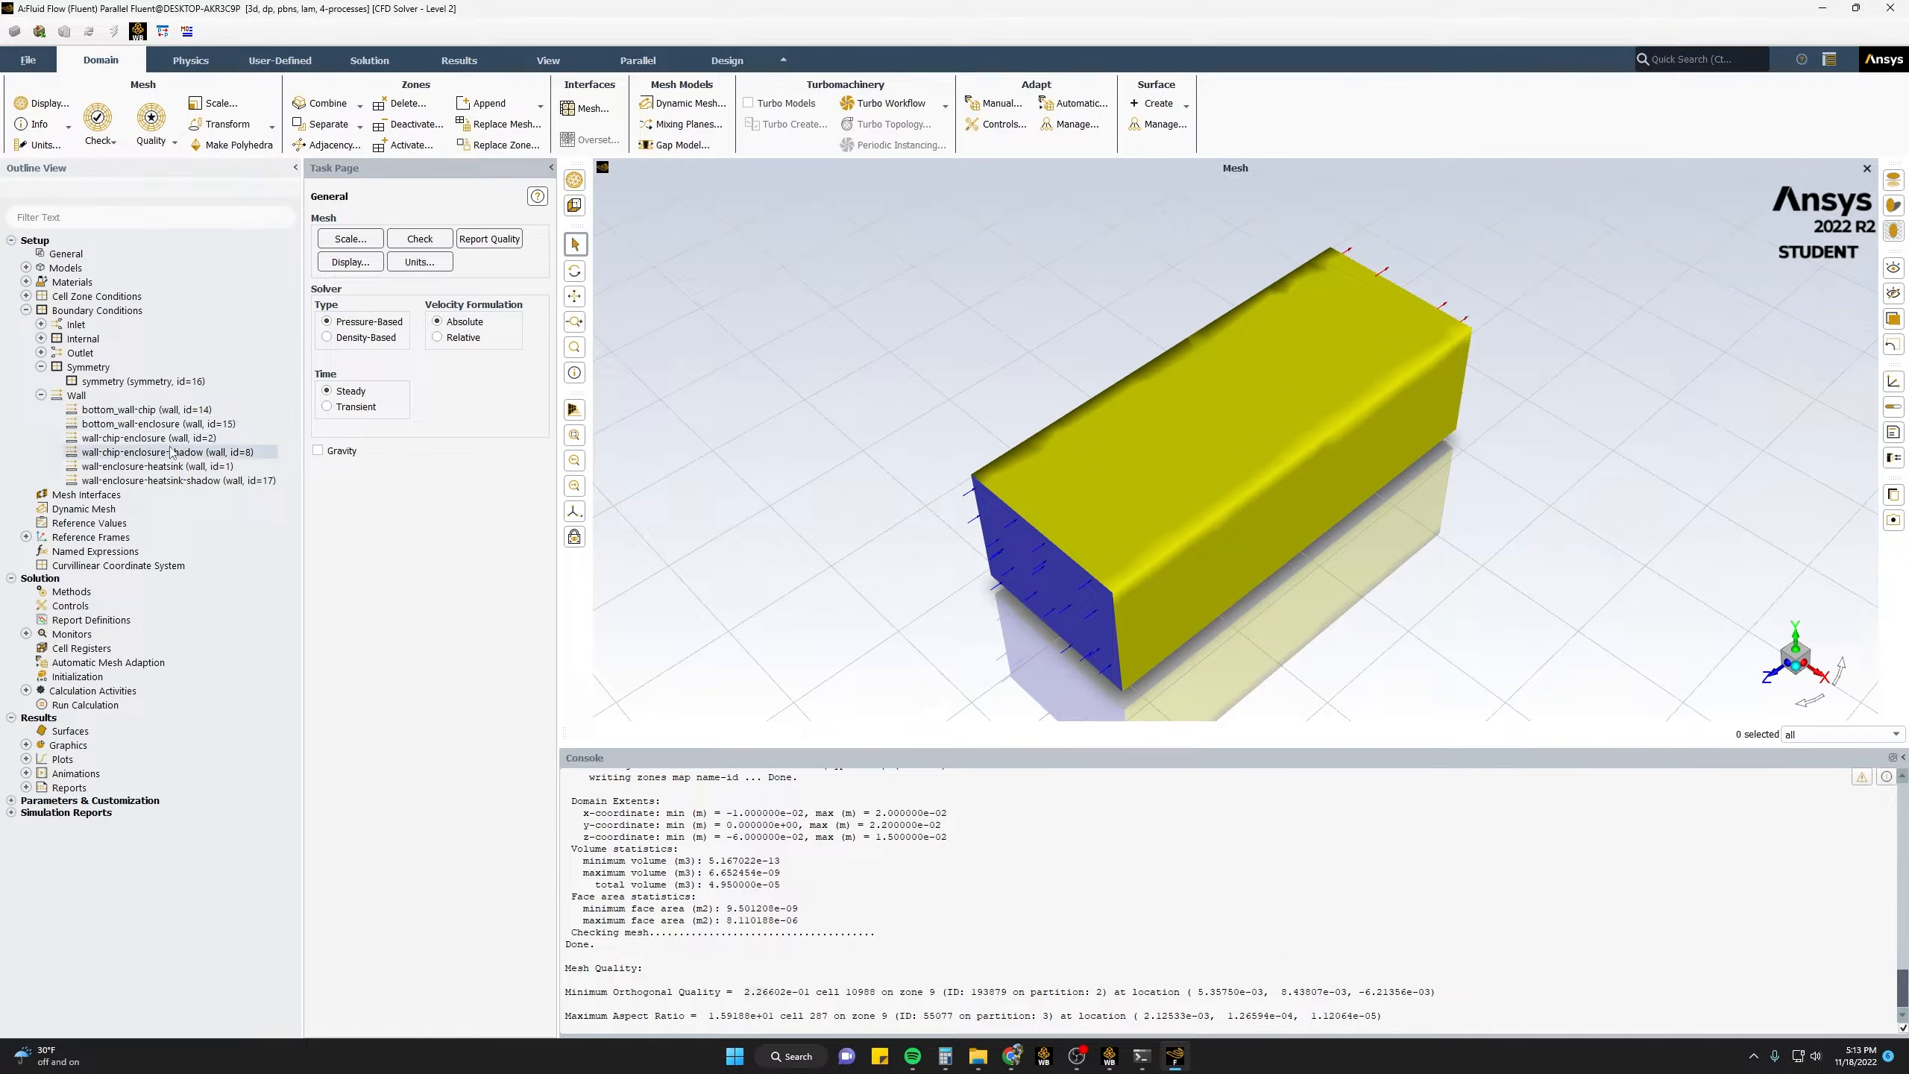
{"action": "double_click", "coordinate": [129, 412]}
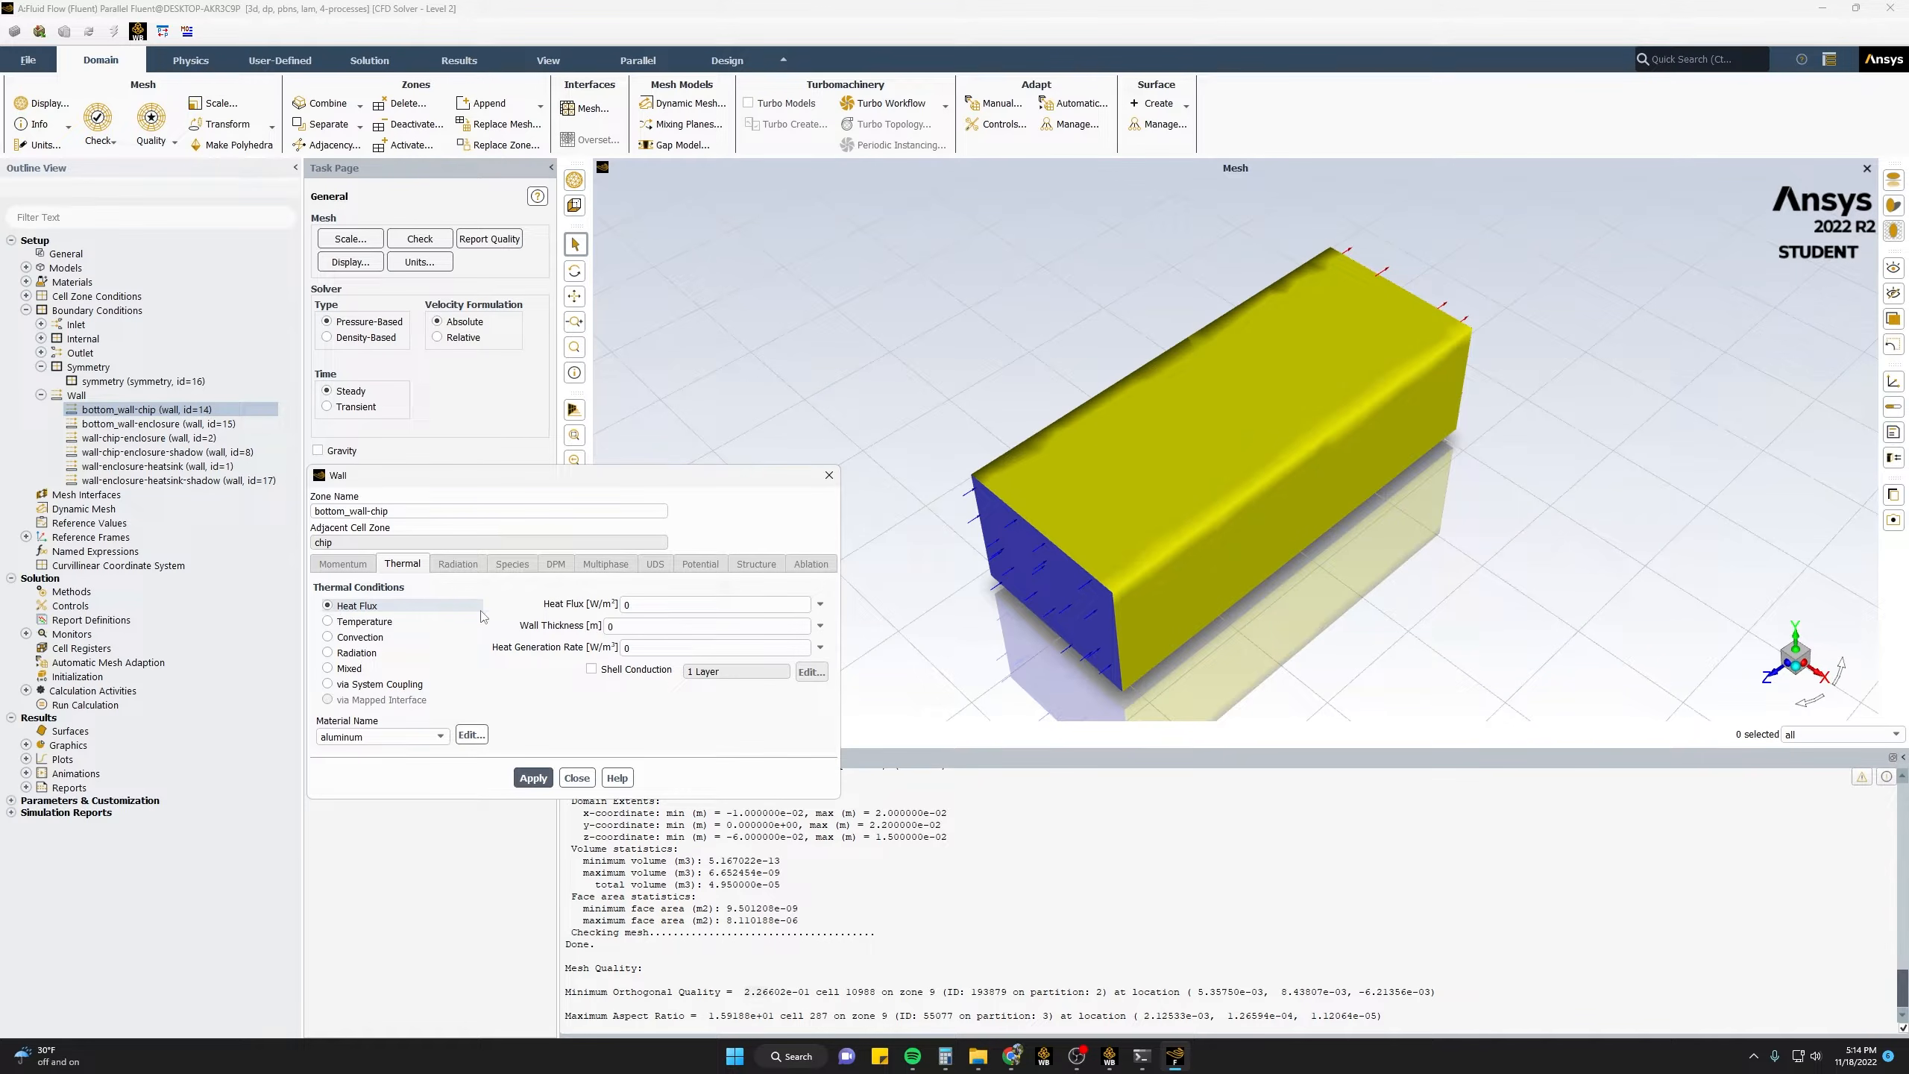
{"action": "left_click", "coordinate": [639, 605]}
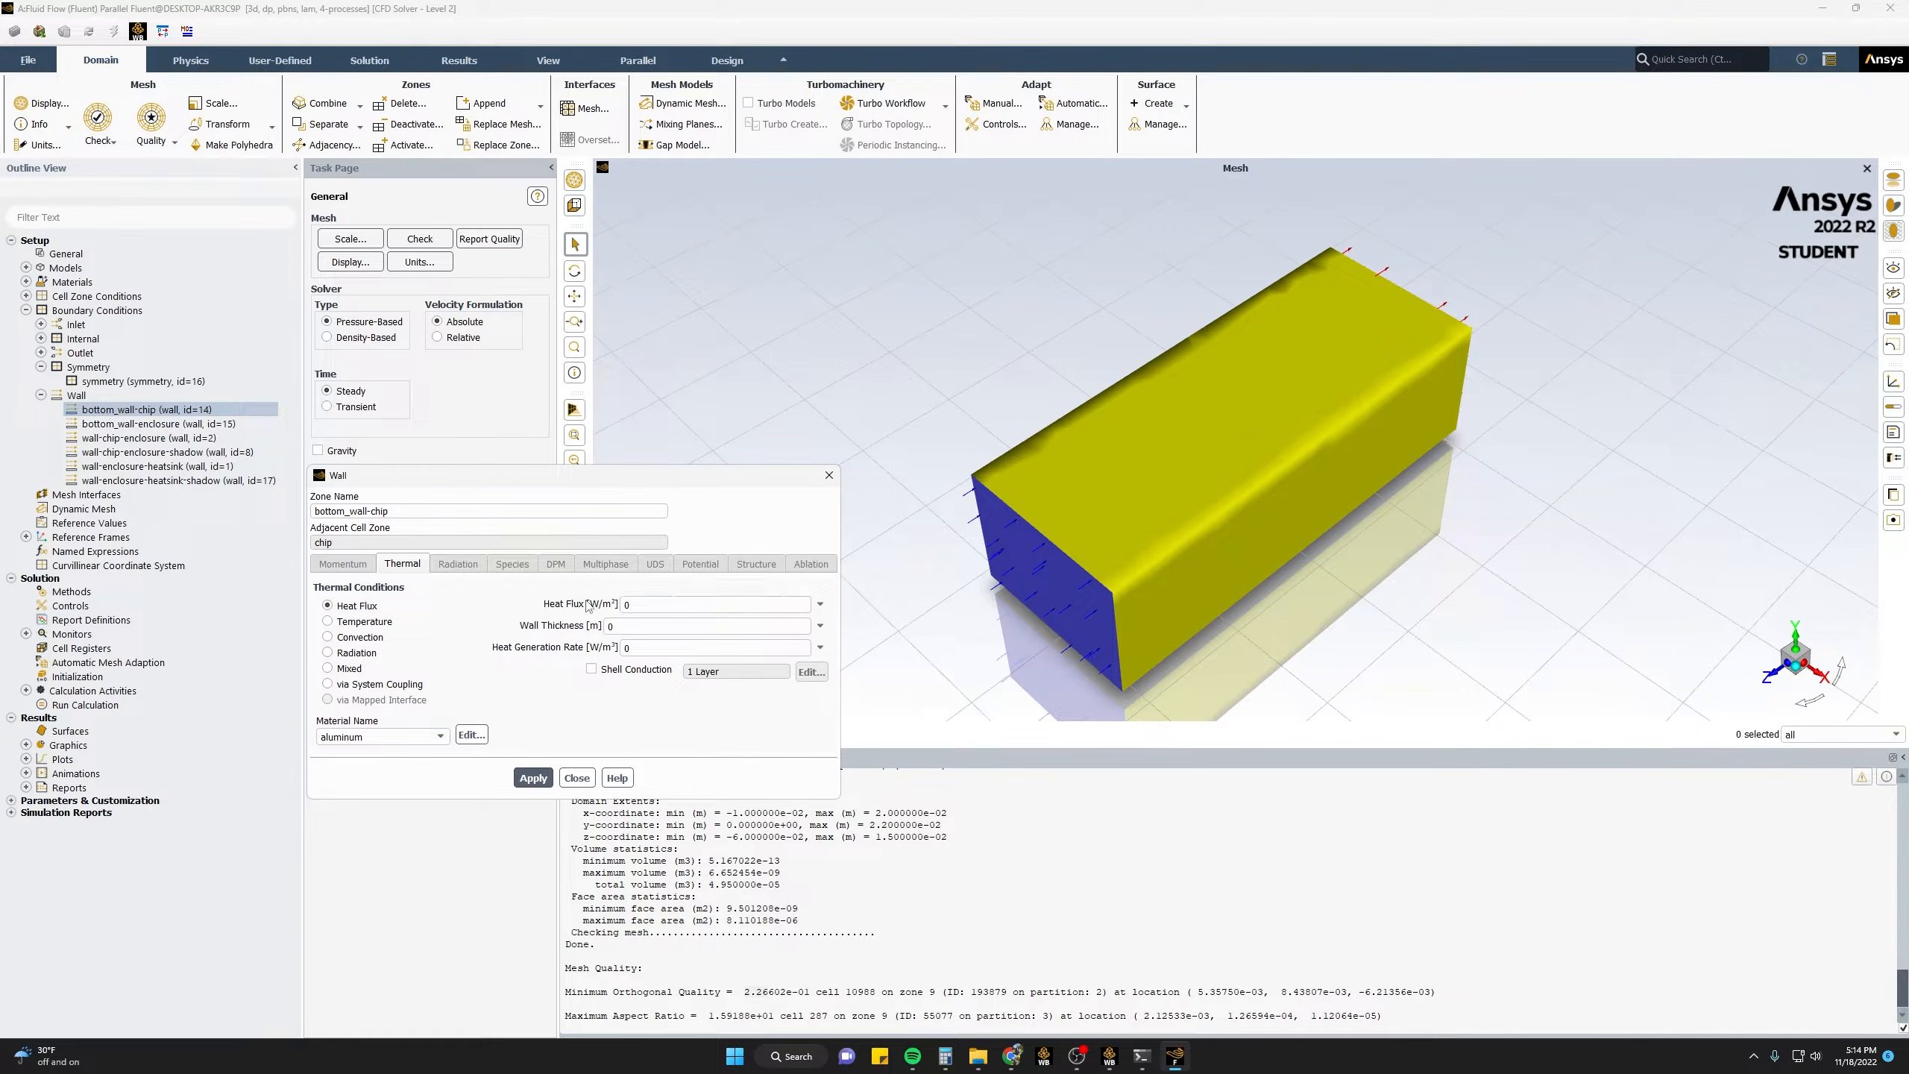
{"action": "left_click", "coordinate": [534, 778]}
{"action": "left_click", "coordinate": [576, 778]}
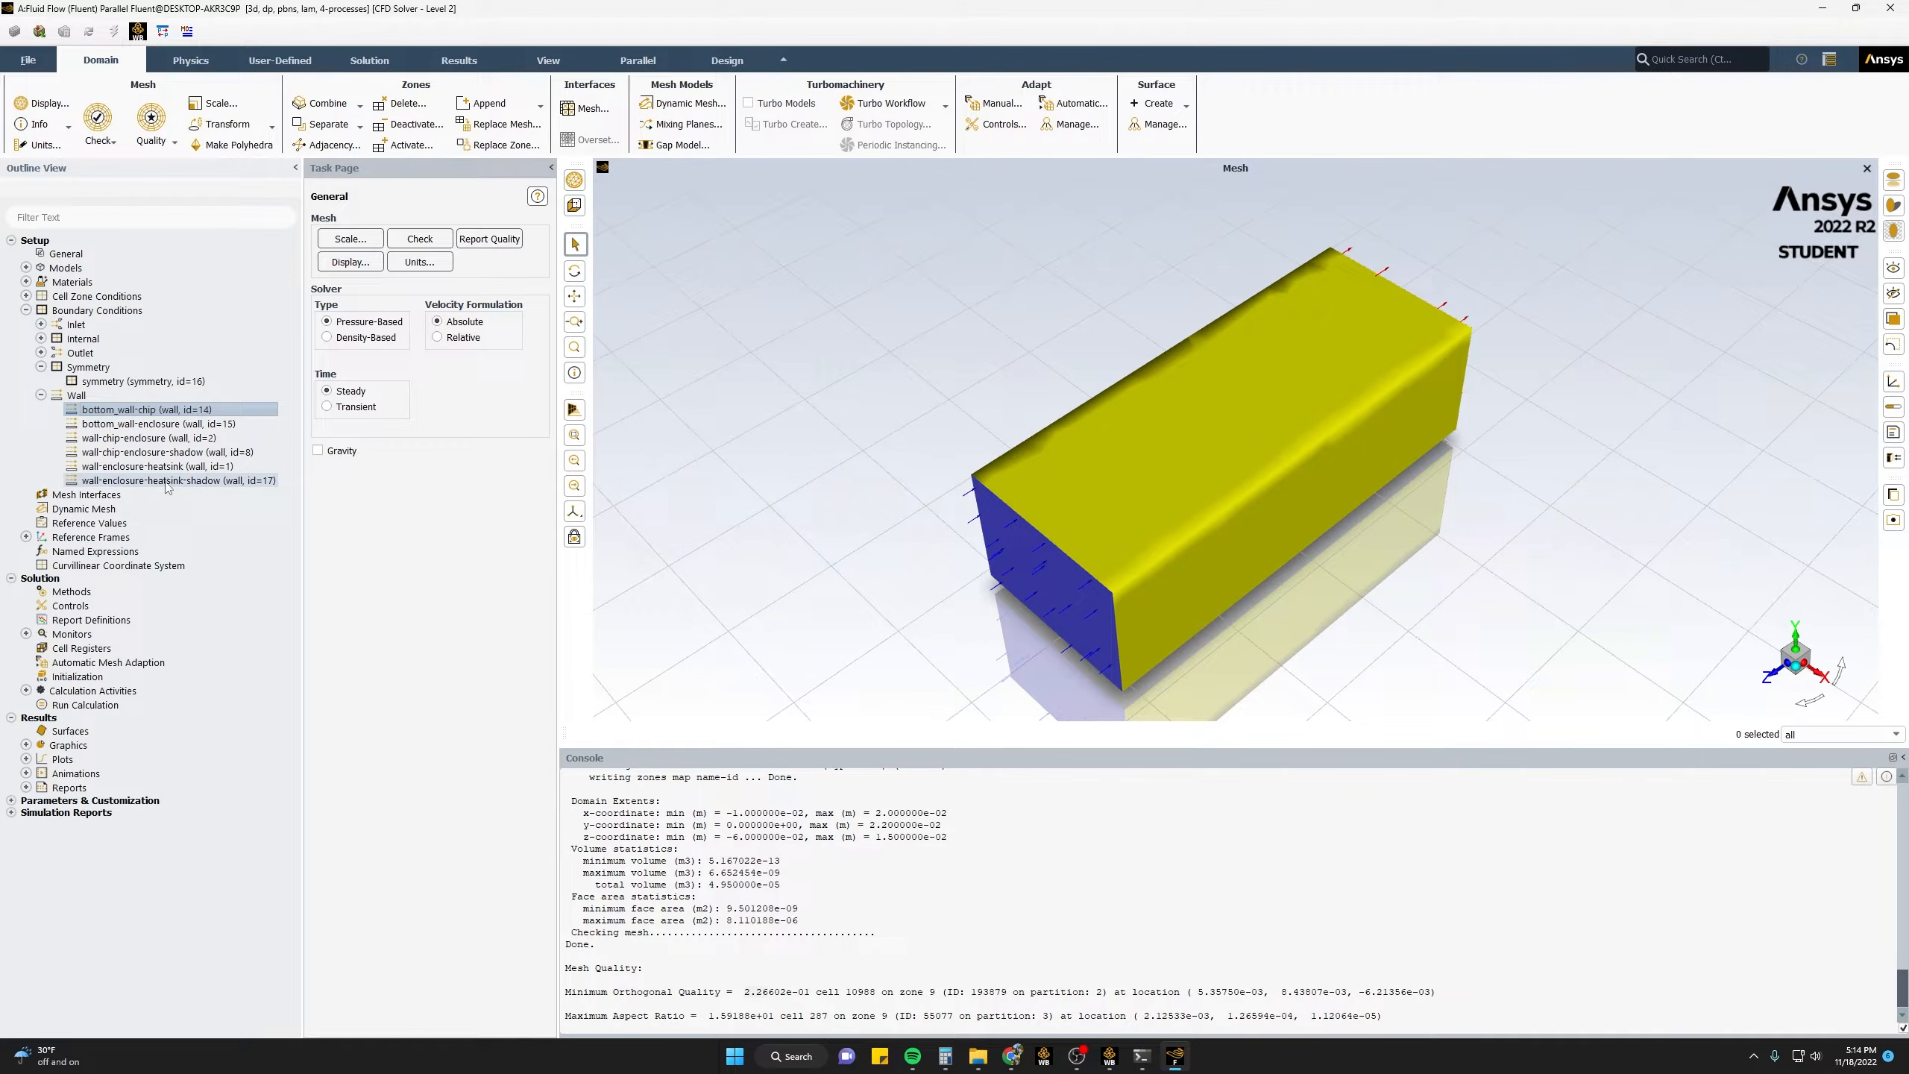
- Collapse the wall and symmetry groups and display the interior-chip-heatsink zone from the internal boundaries in the graphics view
{"action": "left_click", "coordinate": [41, 394]}
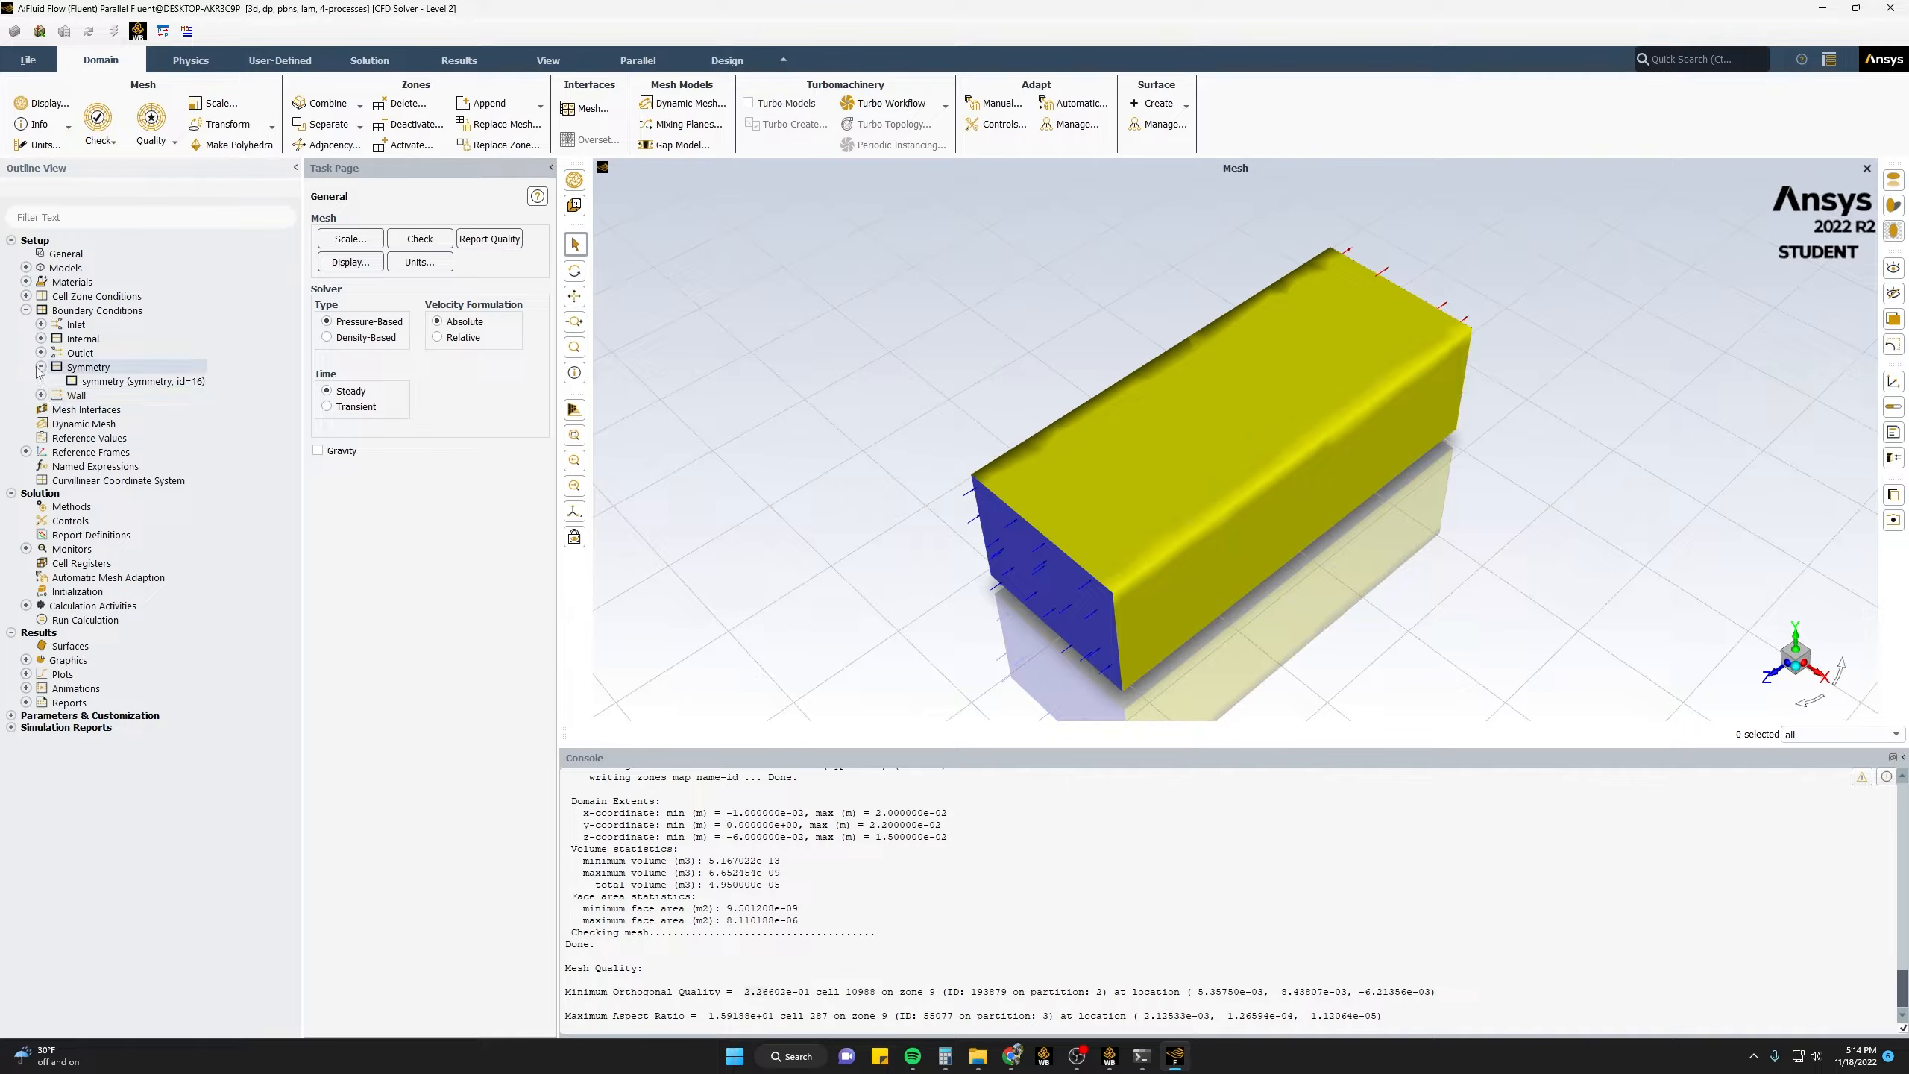
{"action": "left_click", "coordinate": [41, 367]}
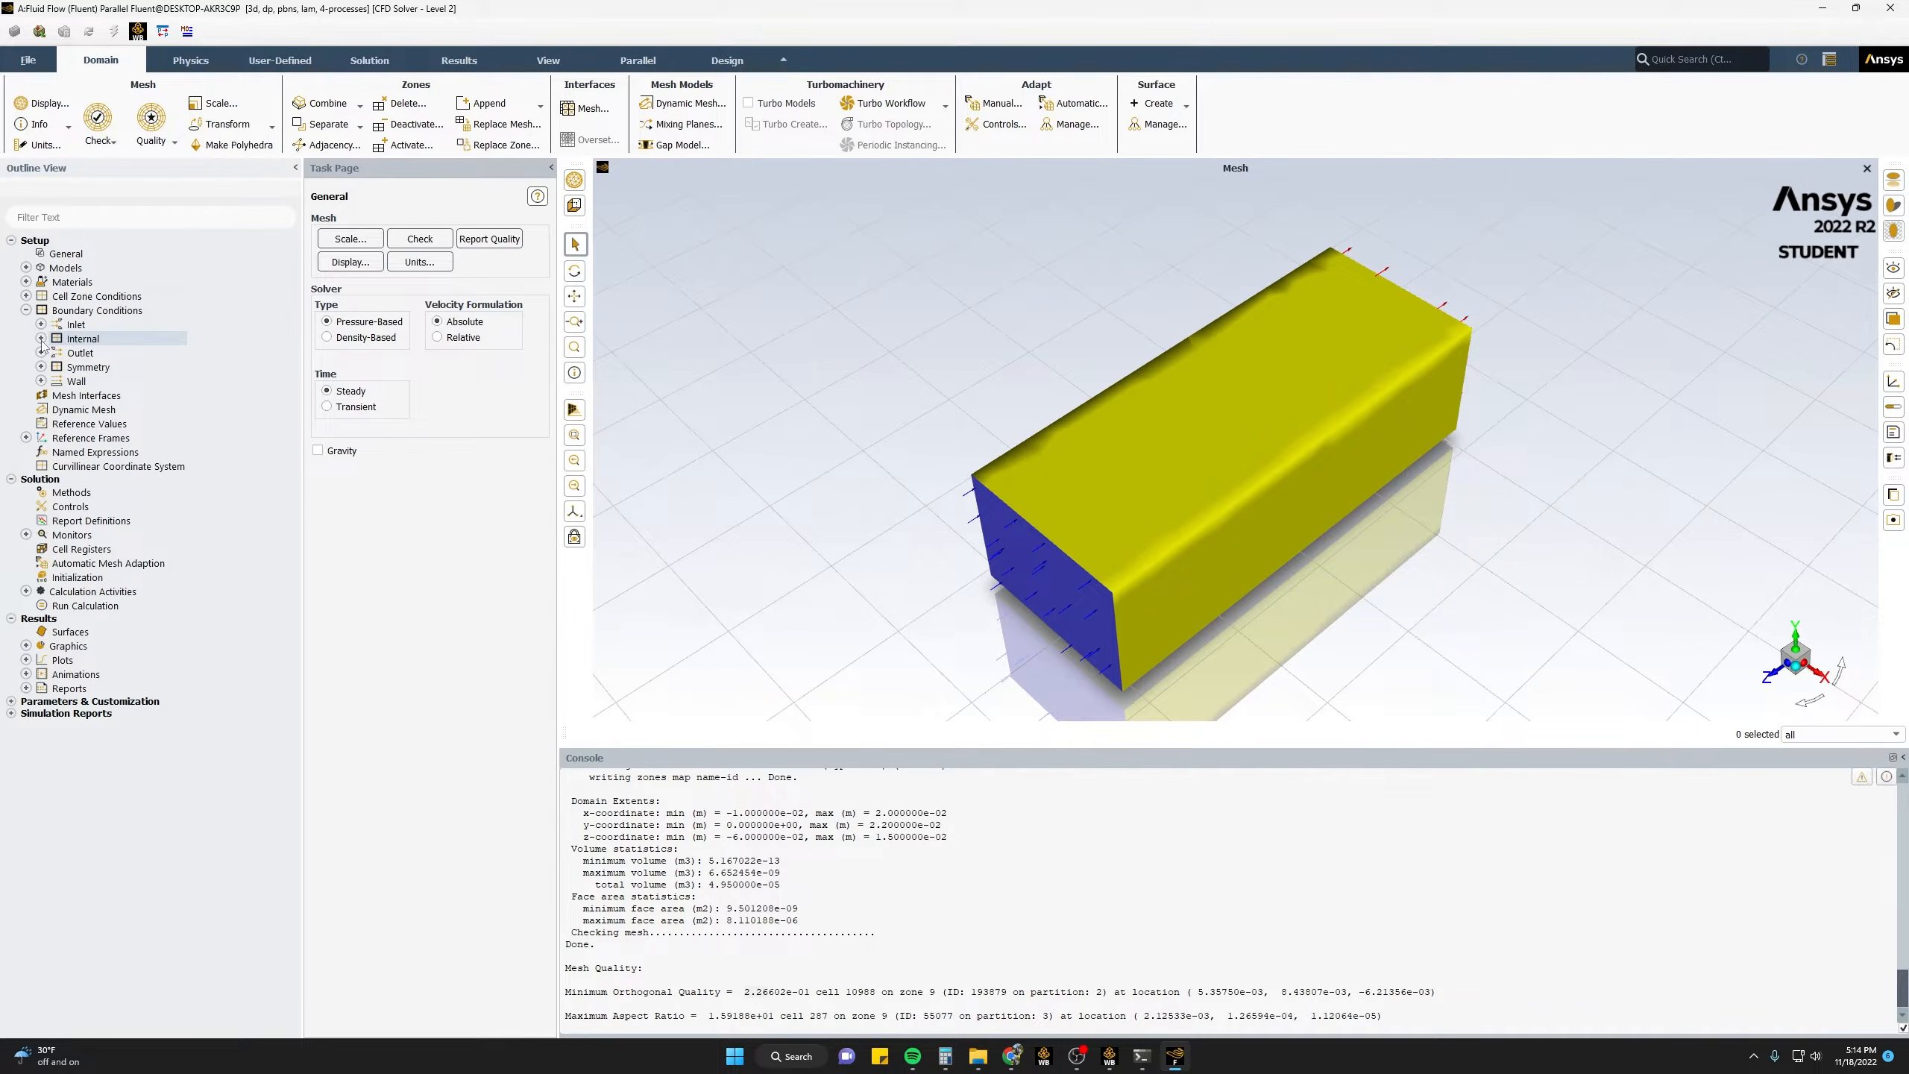
{"action": "left_click", "coordinate": [41, 340]}
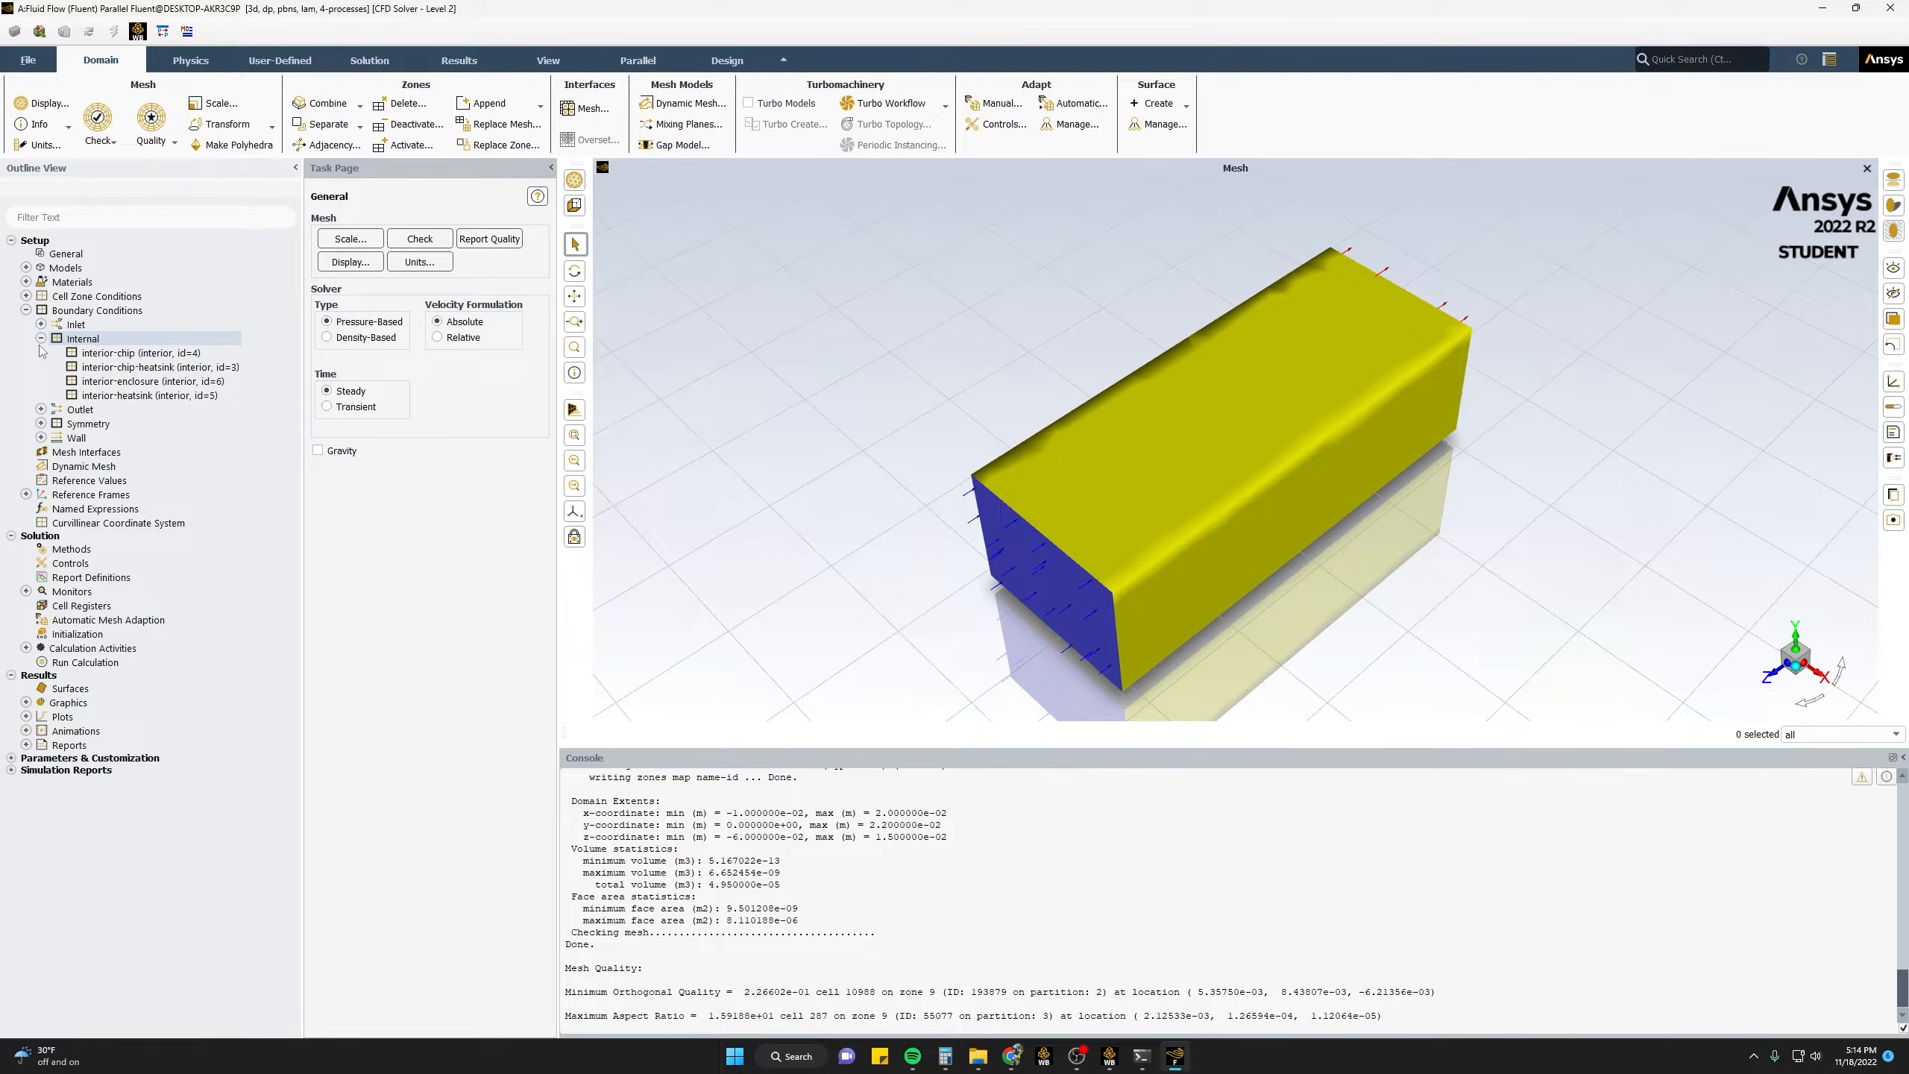
{"action": "left_click", "coordinate": [124, 368]}
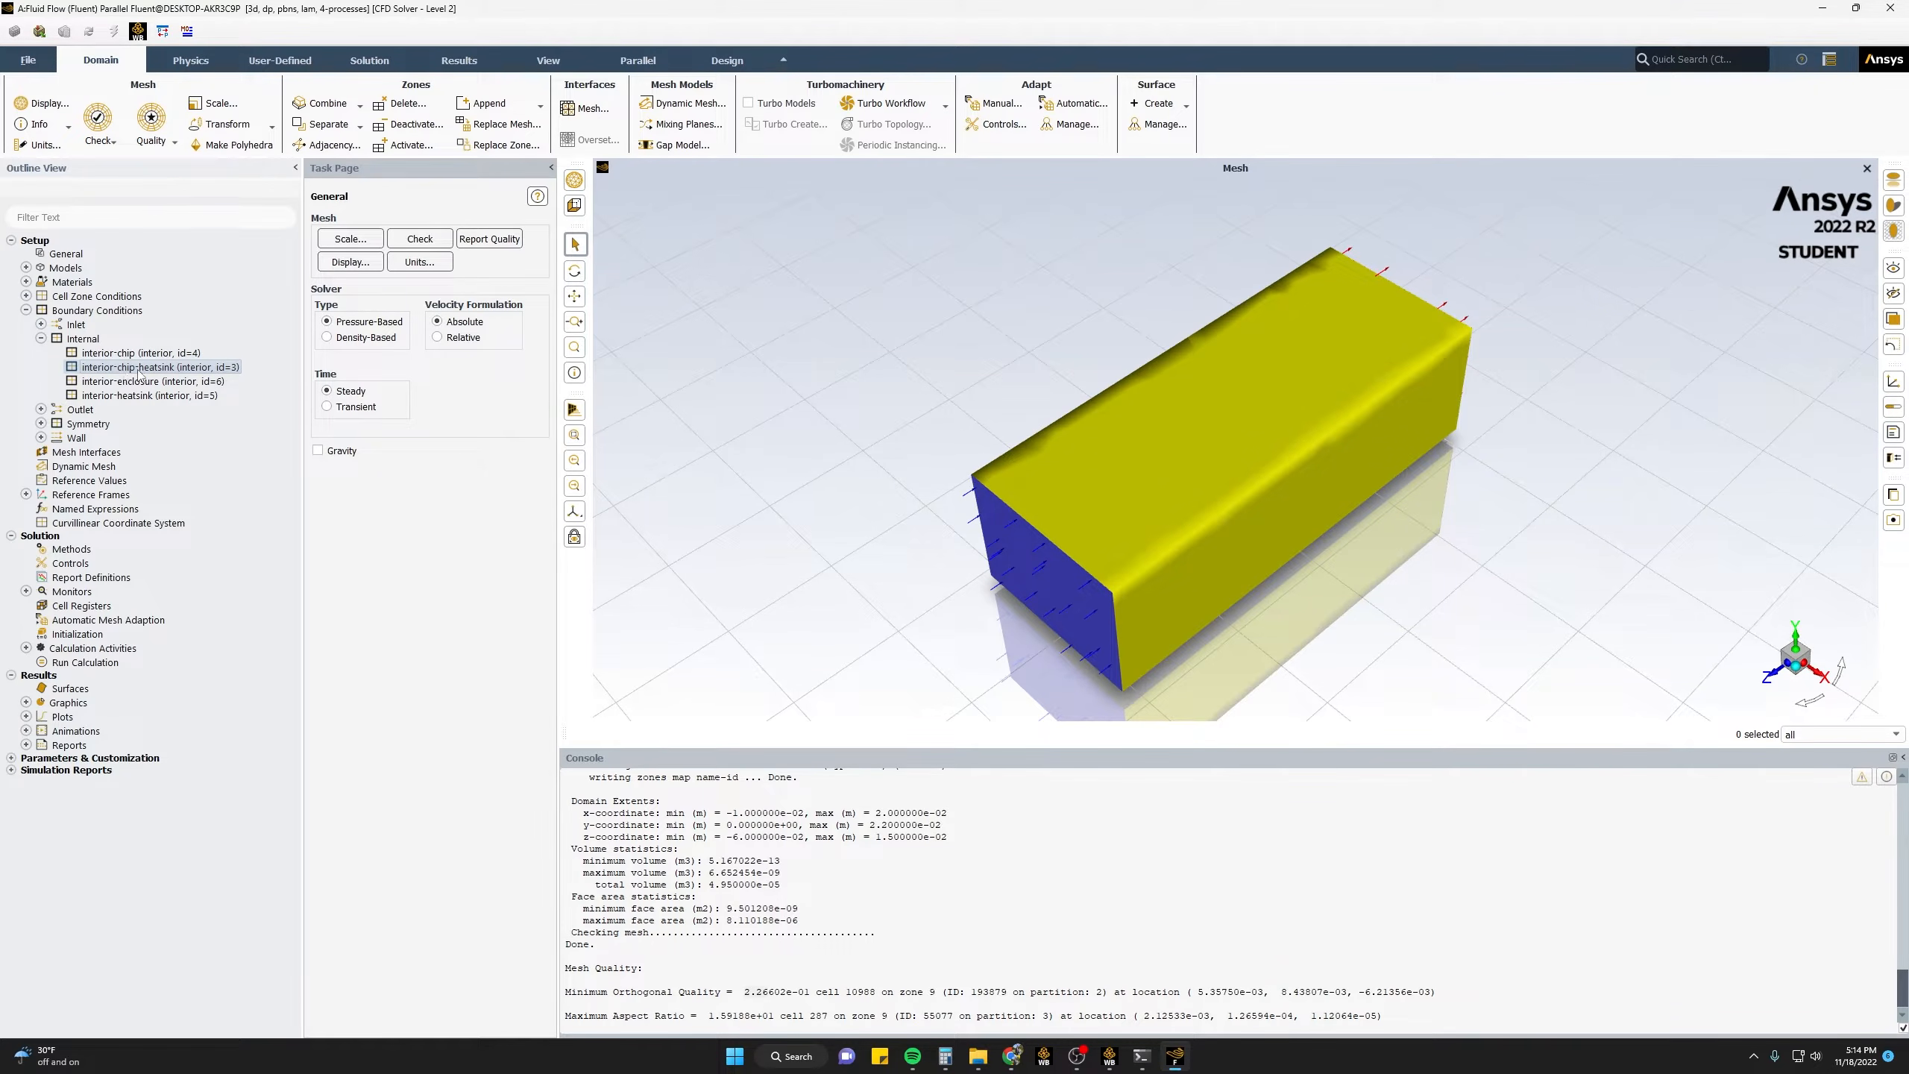
{"action": "right_click", "coordinate": [139, 372]}
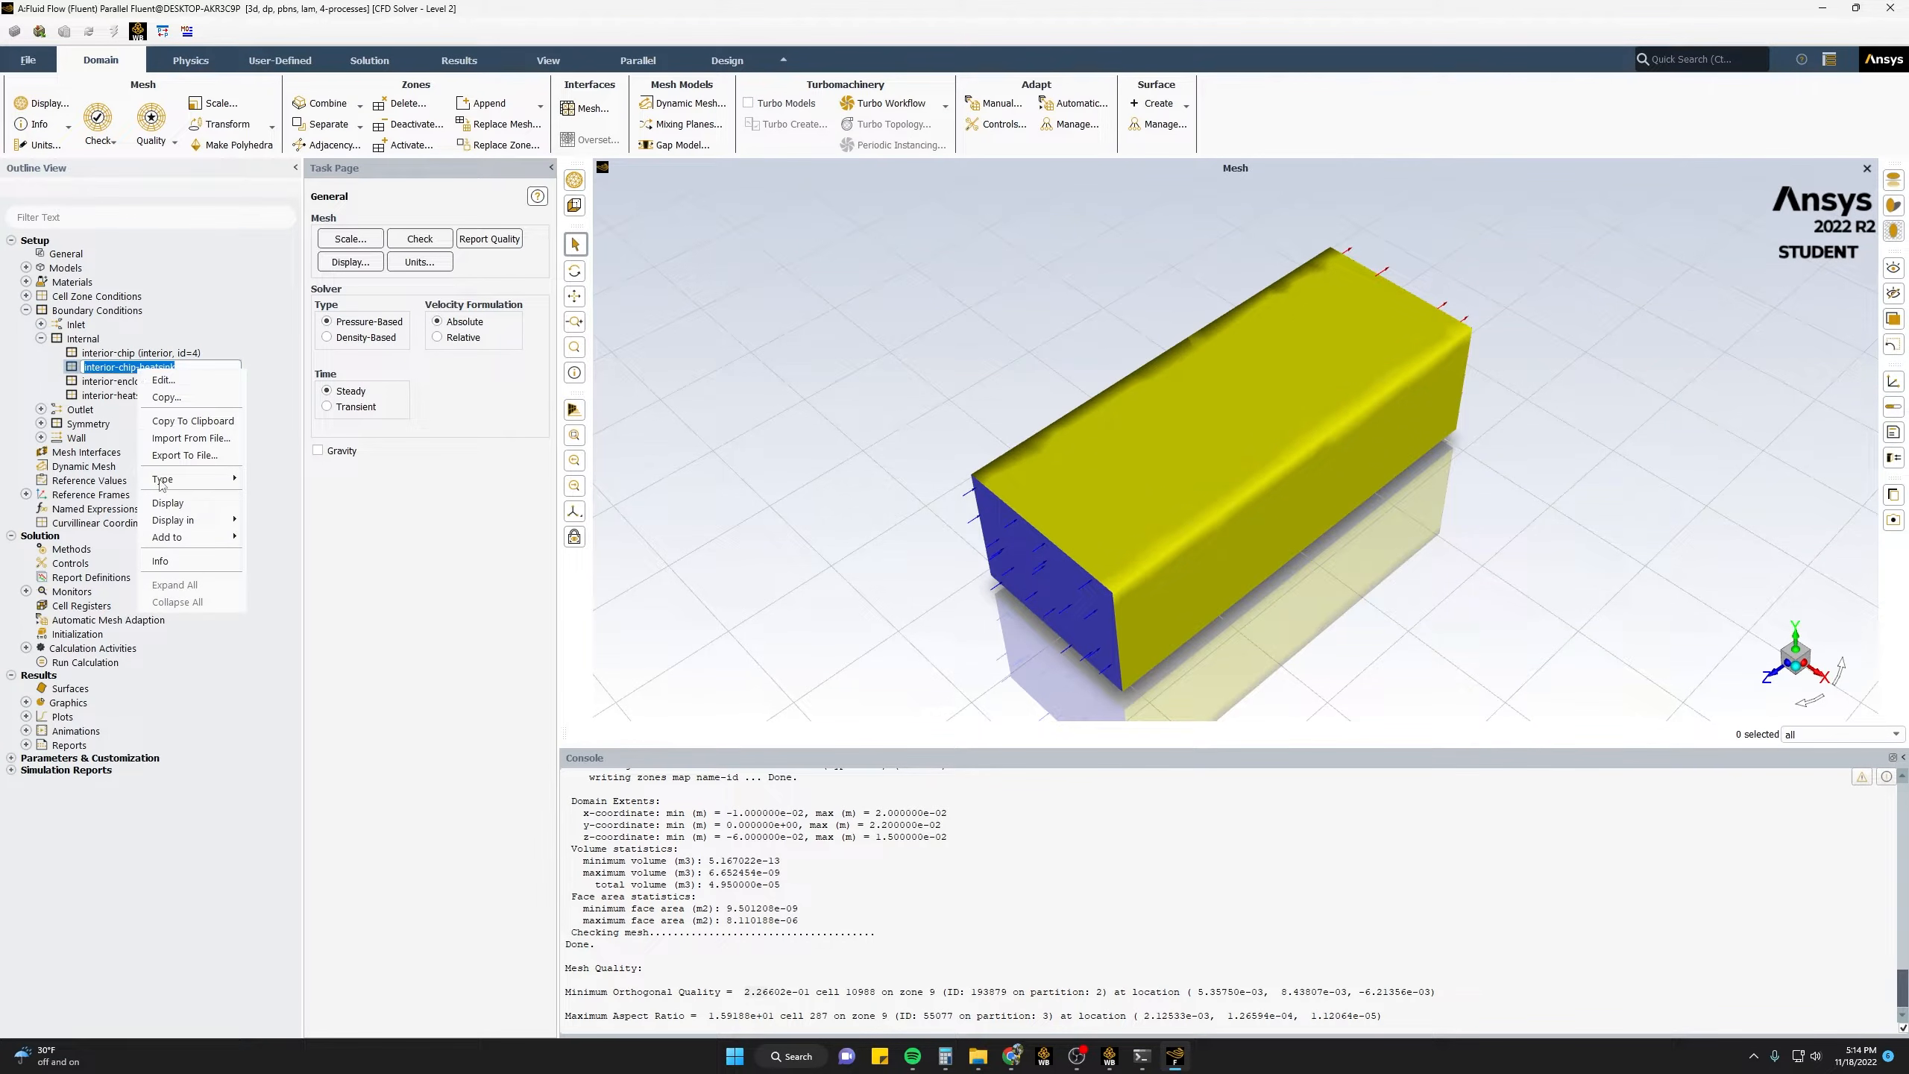
{"action": "left_click", "coordinate": [187, 506]}
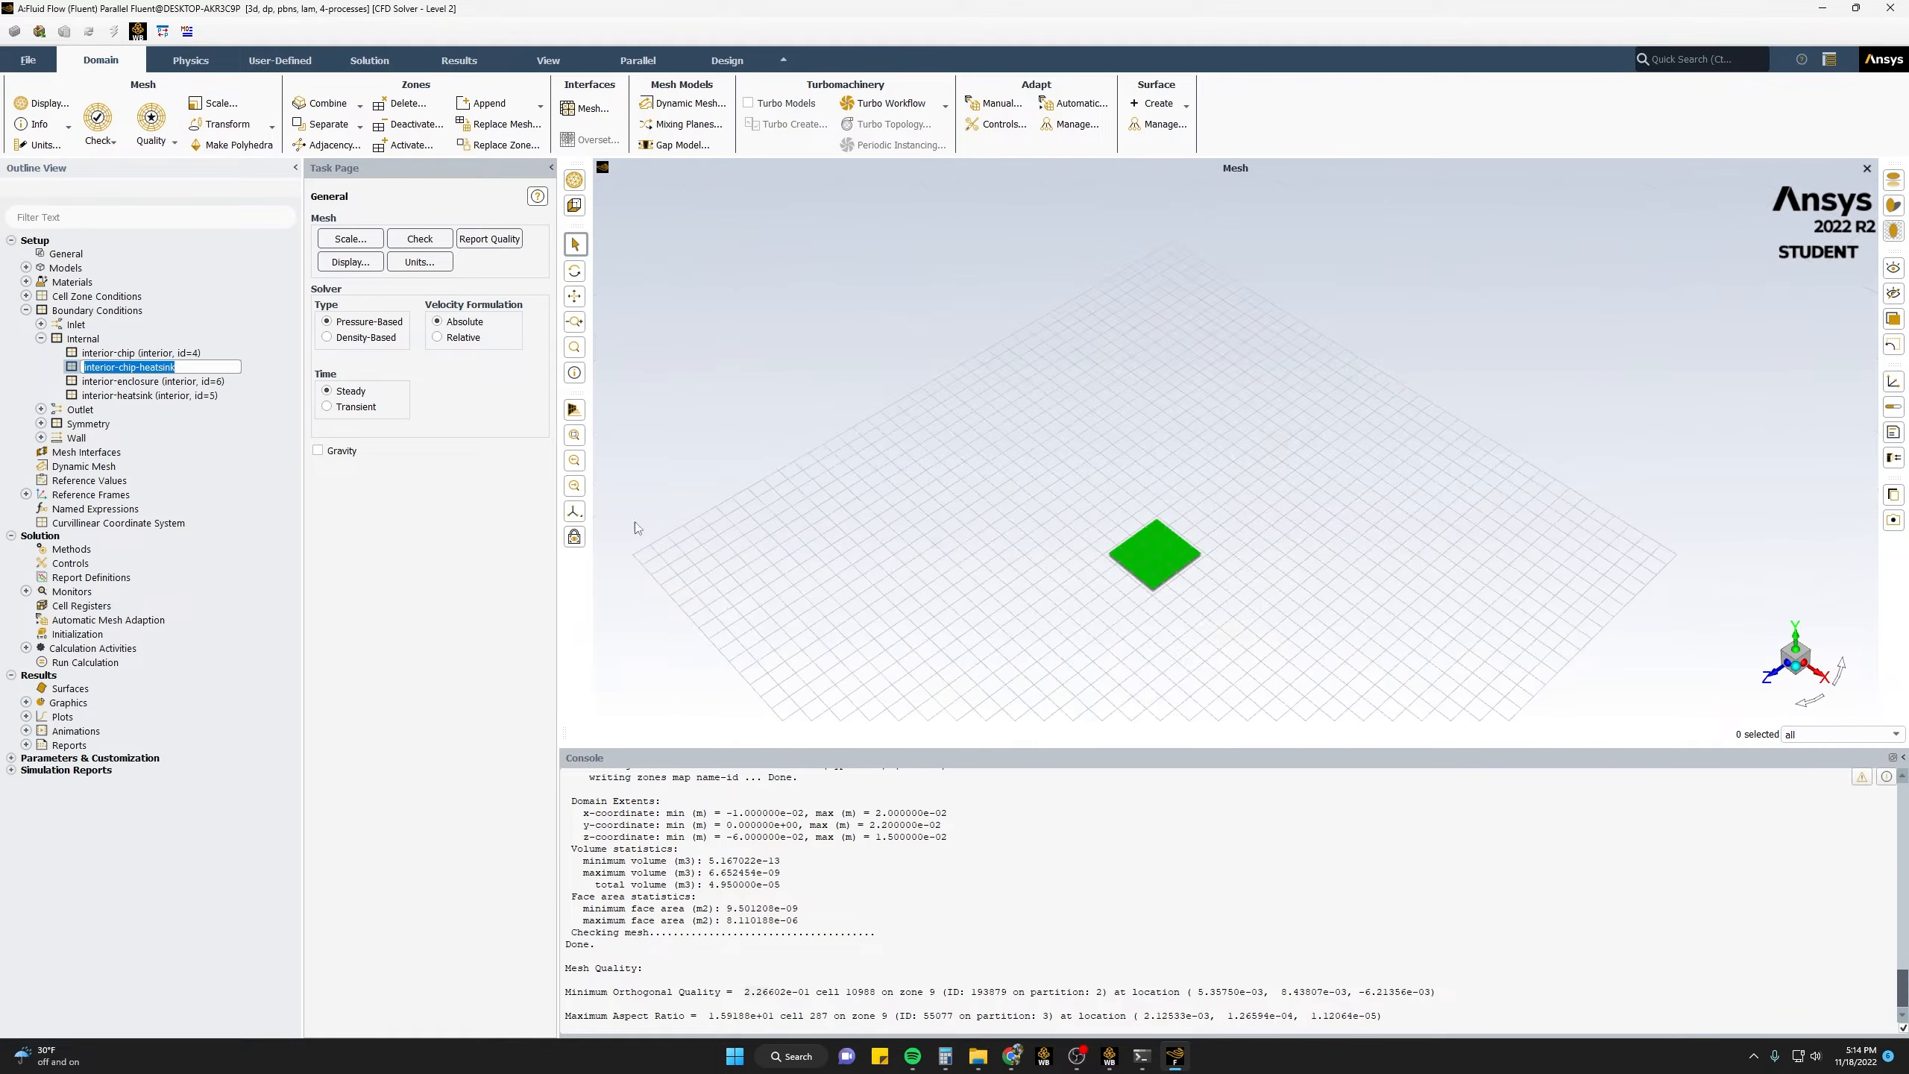
- Change the interior-chip-heatsink zone's boundary type to wall, close its wall settings, and collapse the boundary condition groups
{"action": "scroll", "coordinate": [1161, 553], "scroll_direction": "up", "scroll_amount": 2}
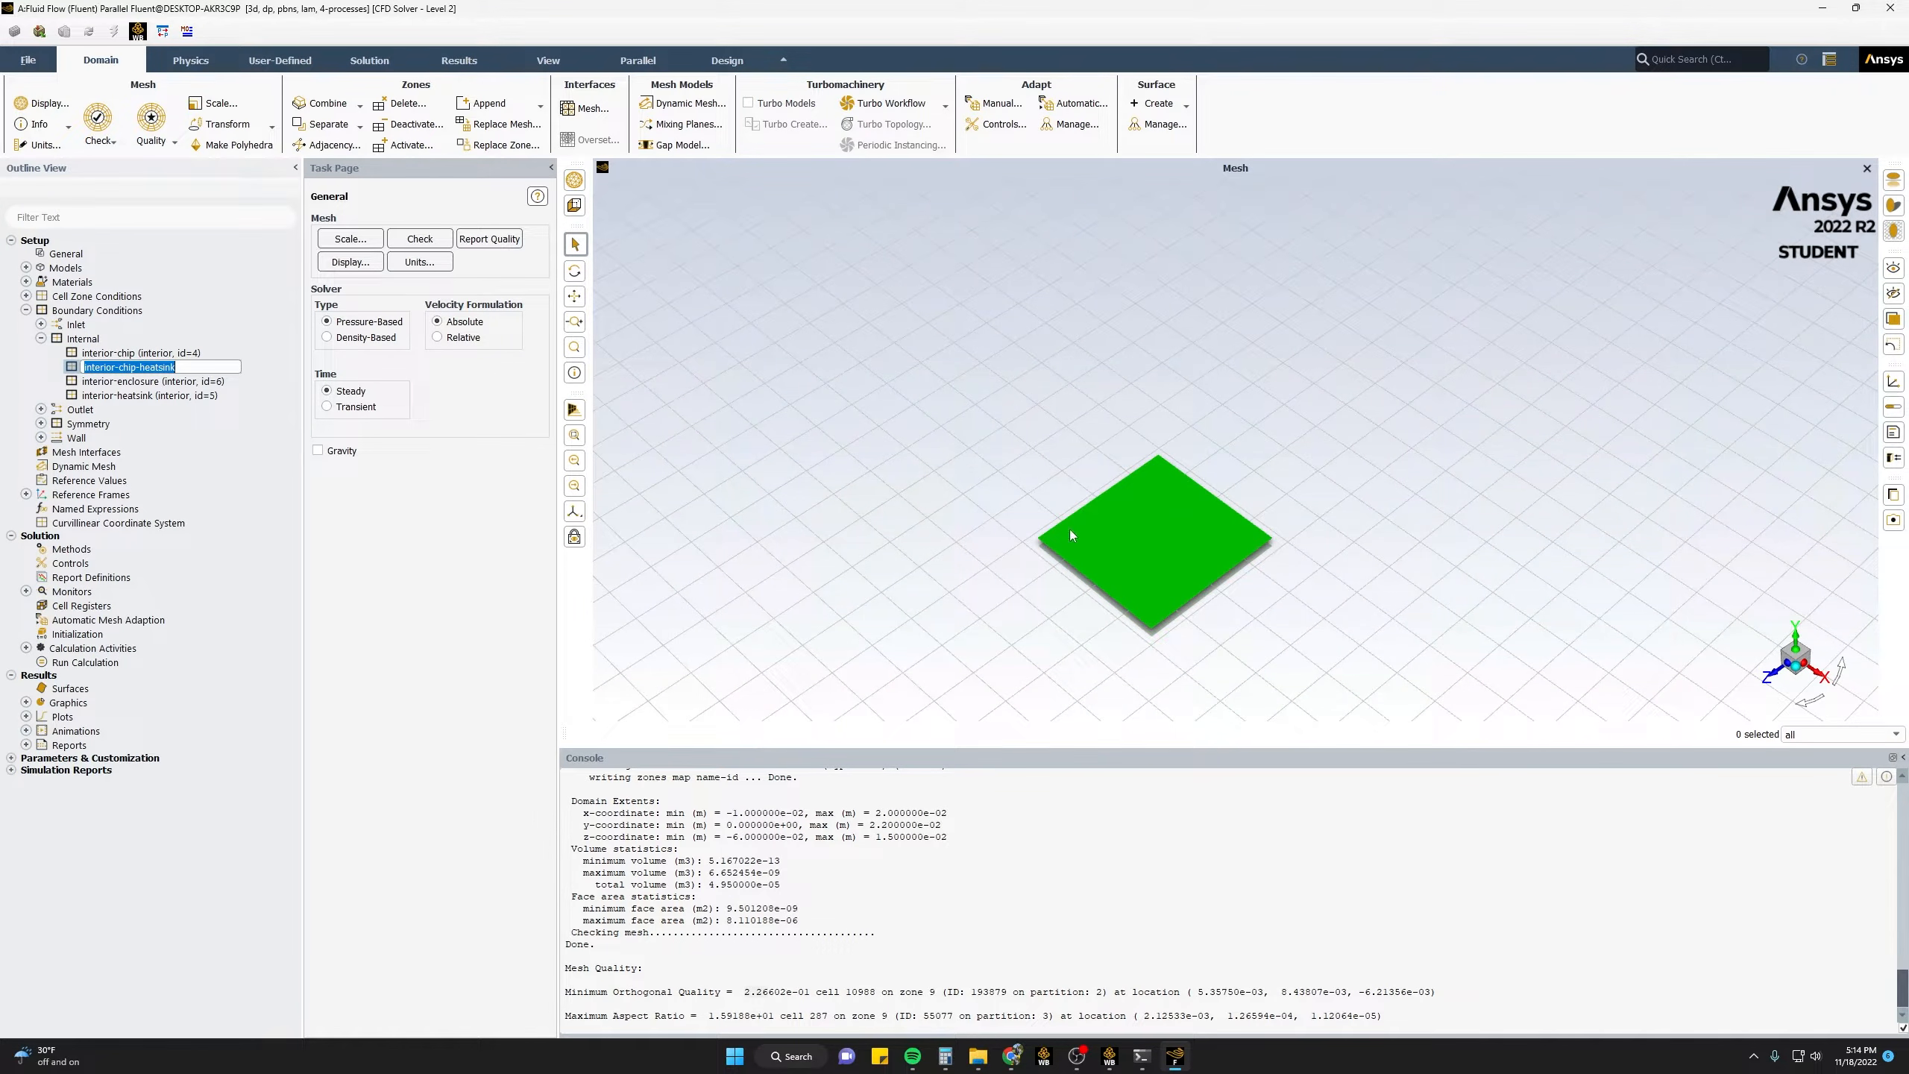
{"action": "left_click", "coordinate": [258, 363]}
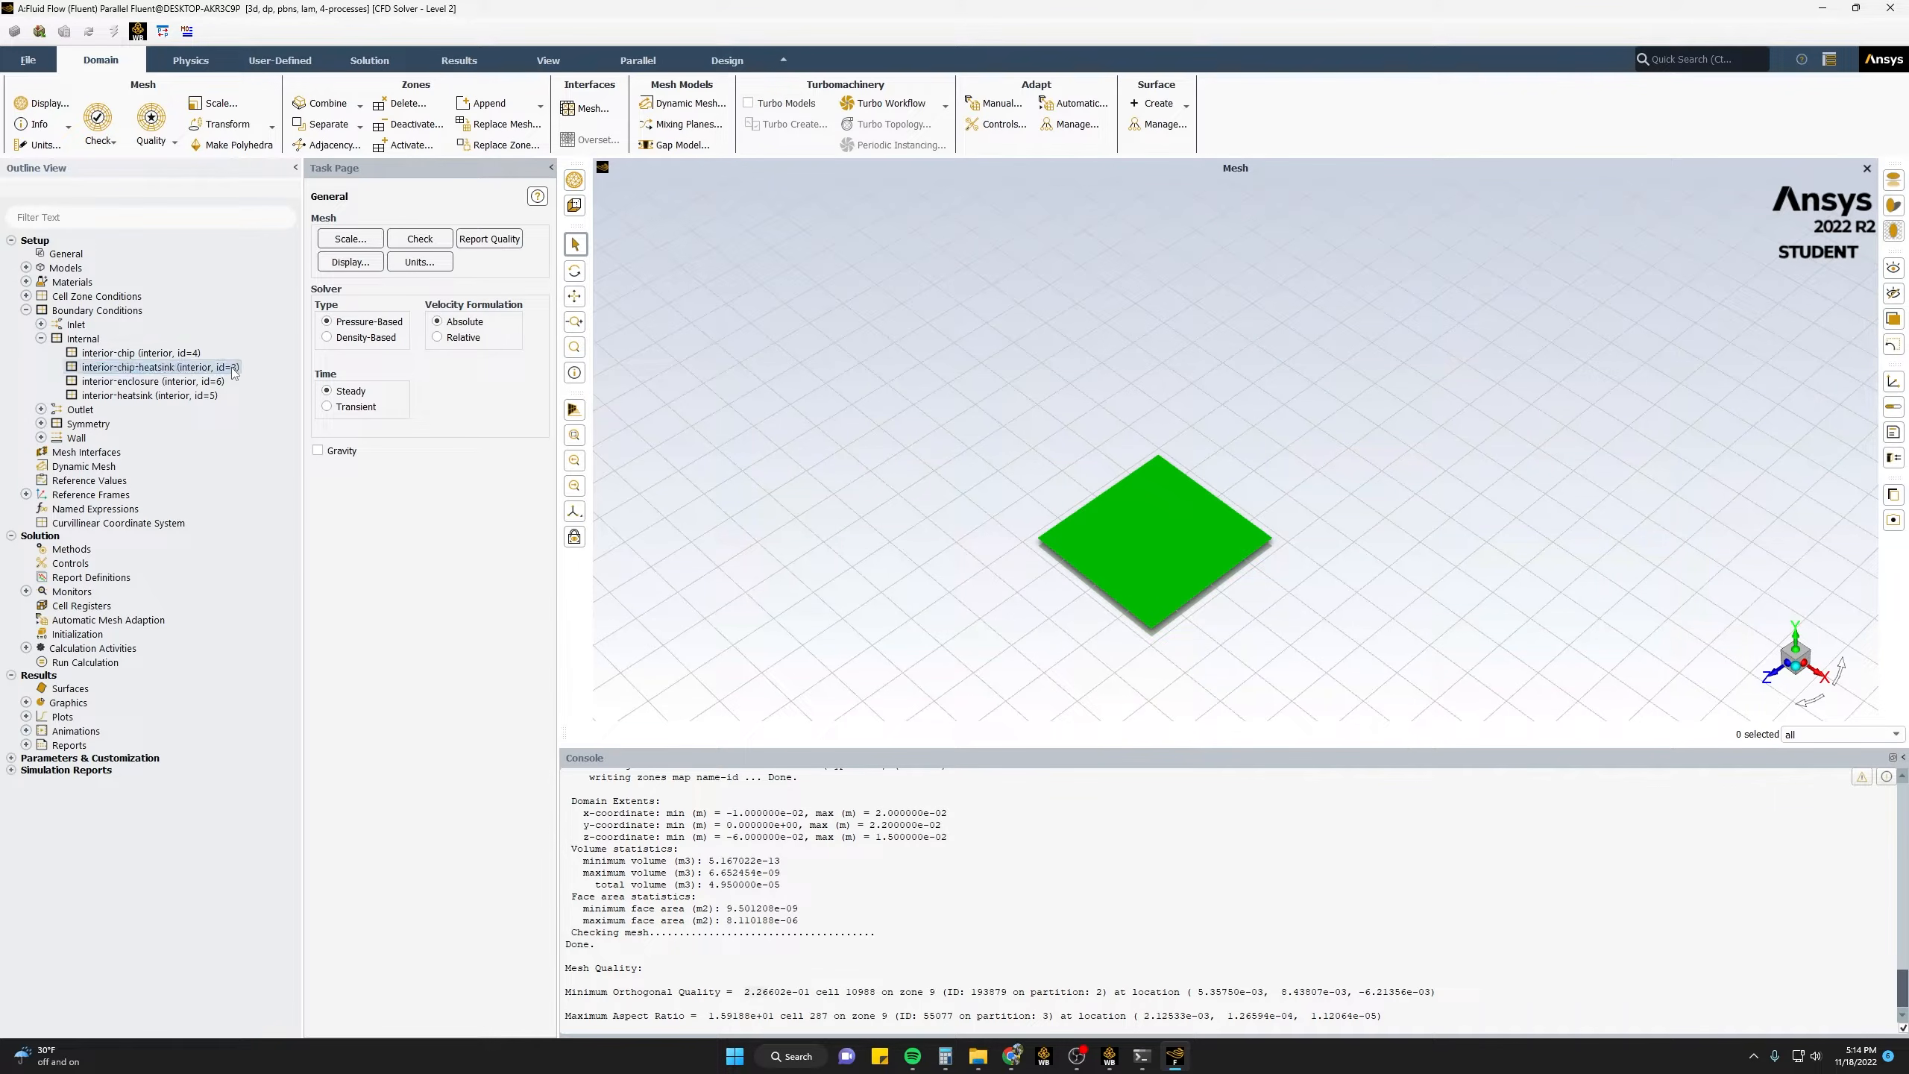
{"action": "right_click", "coordinate": [233, 371]}
{"action": "mouse_move", "coordinate": [316, 477]}
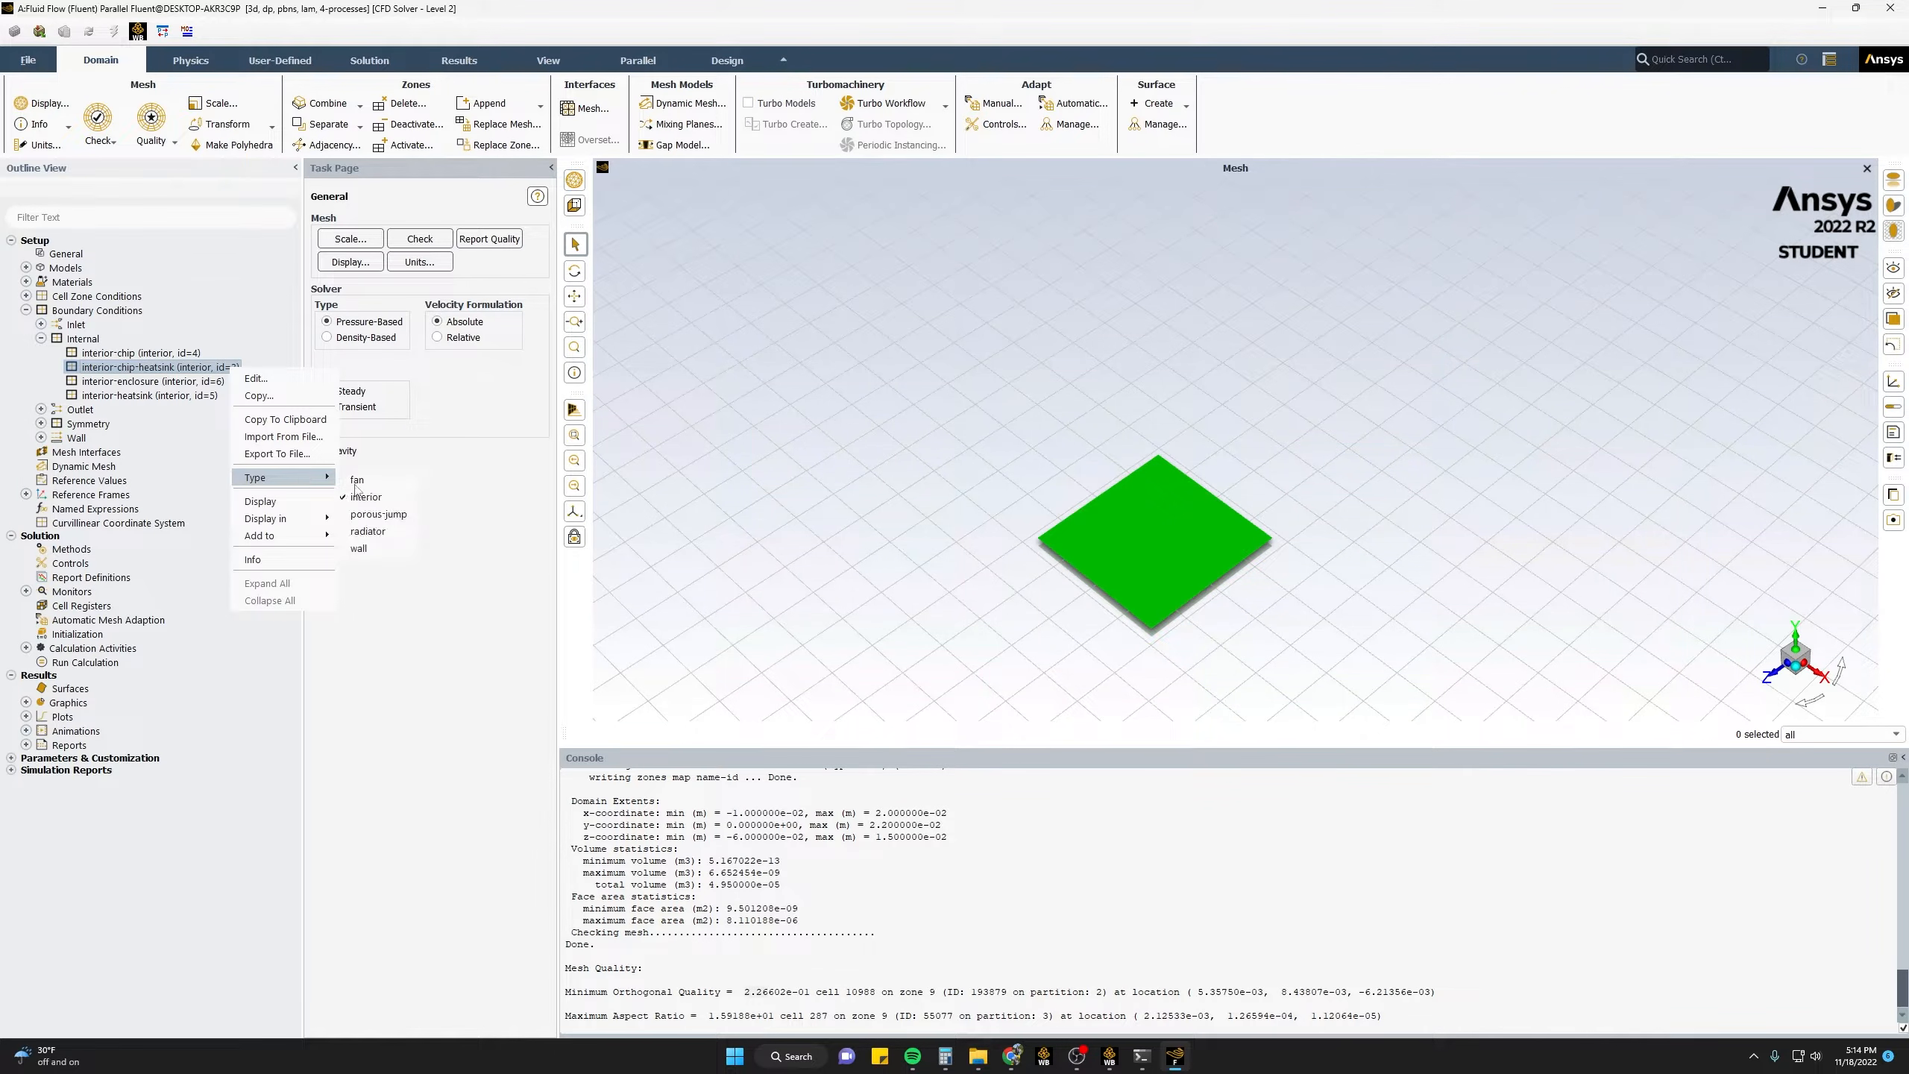
{"action": "left_click", "coordinate": [361, 548]}
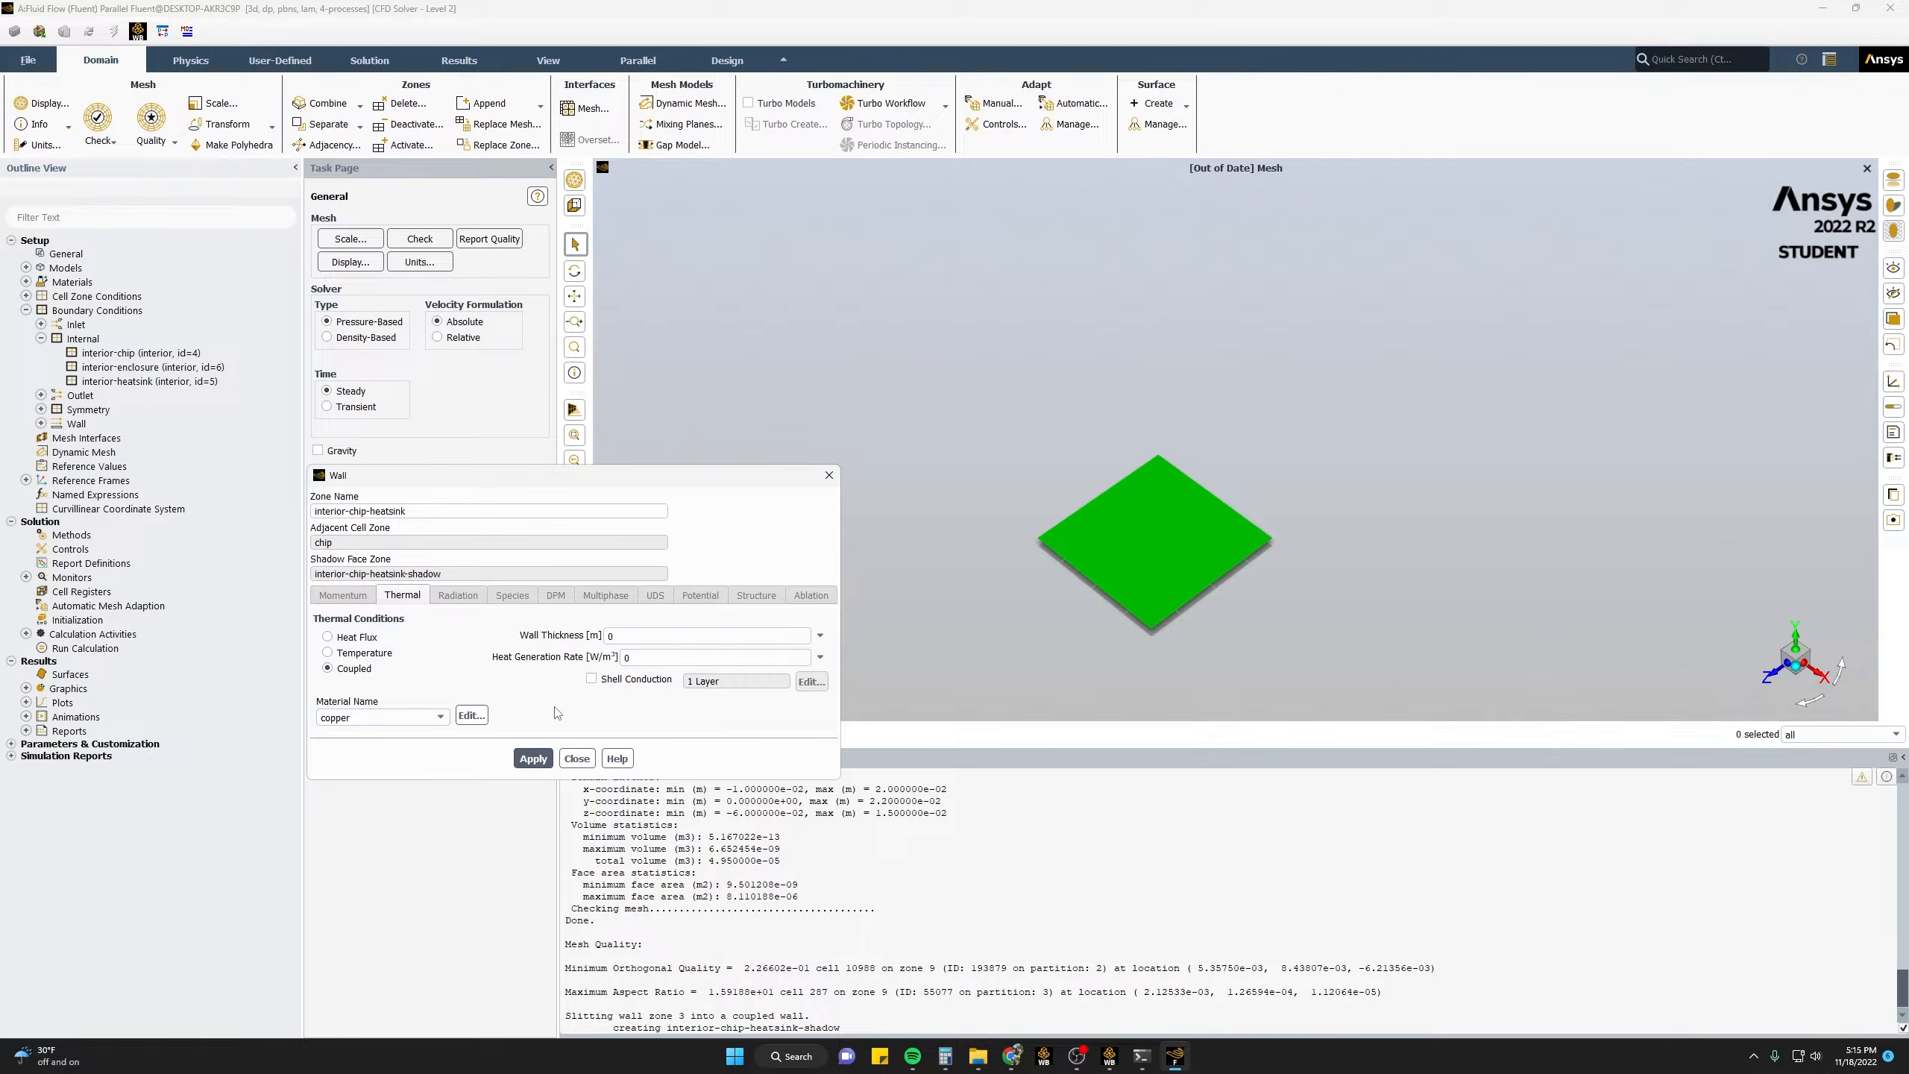
{"action": "left_click", "coordinate": [569, 758]}
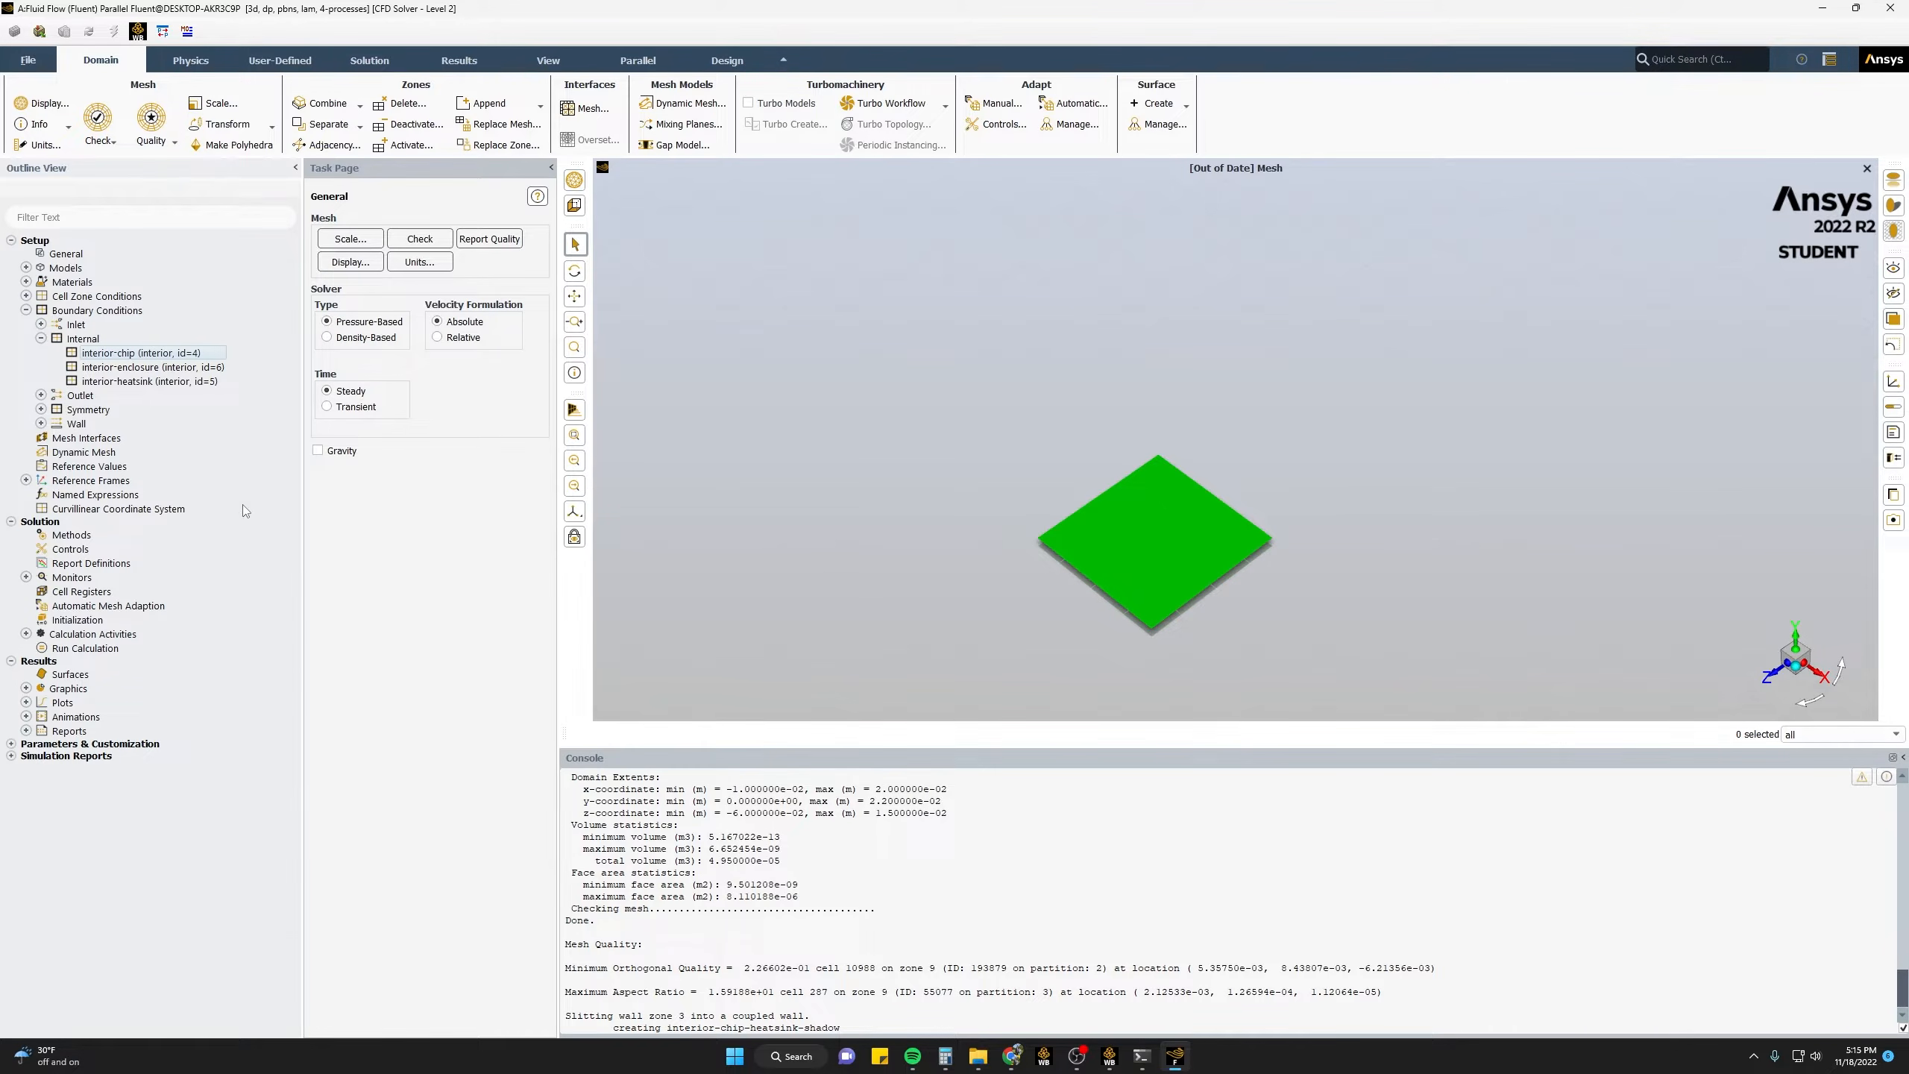
{"action": "left_click", "coordinate": [41, 339]}
{"action": "left_click", "coordinate": [25, 310]}
- Choose the Coupled scheme and Least Squares Cell Based gradient in the solution methods, and open the solution controls
{"action": "left_click", "coordinate": [71, 421]}
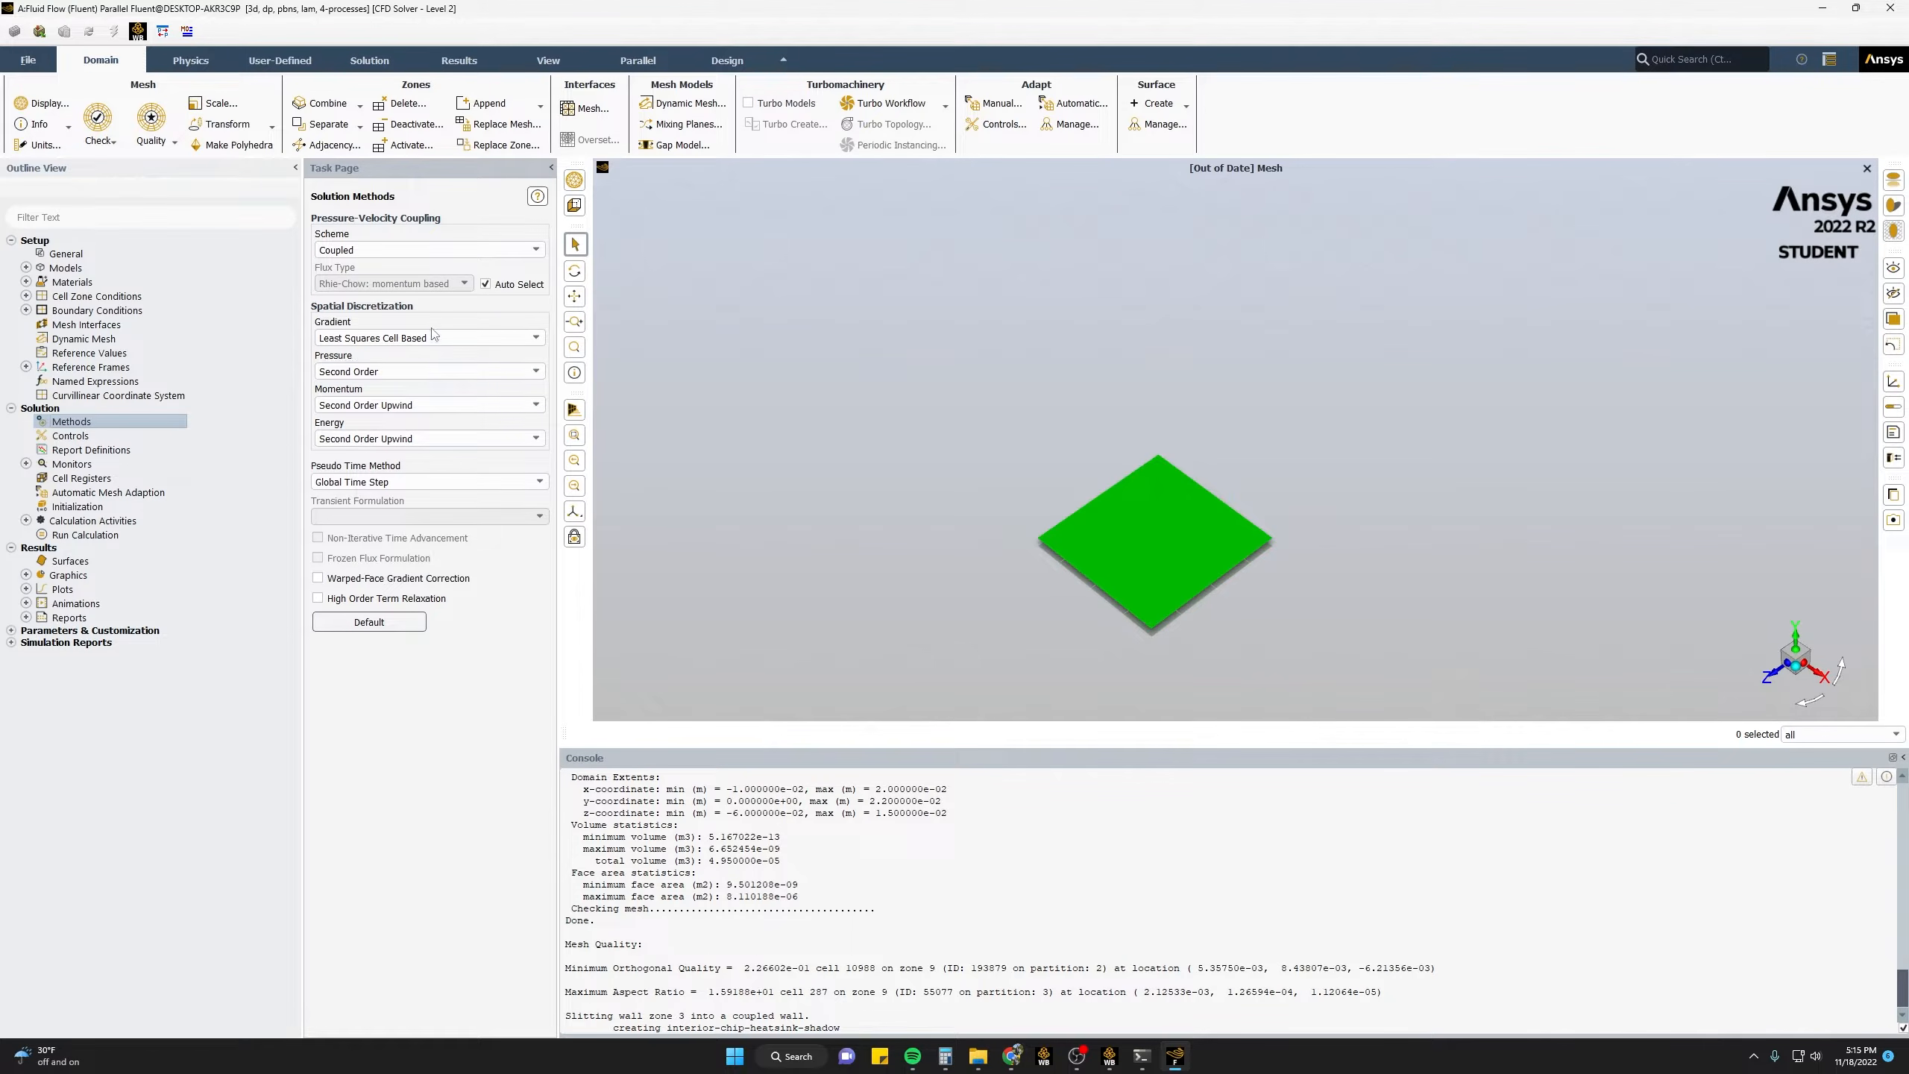
{"action": "left_click", "coordinate": [404, 253]}
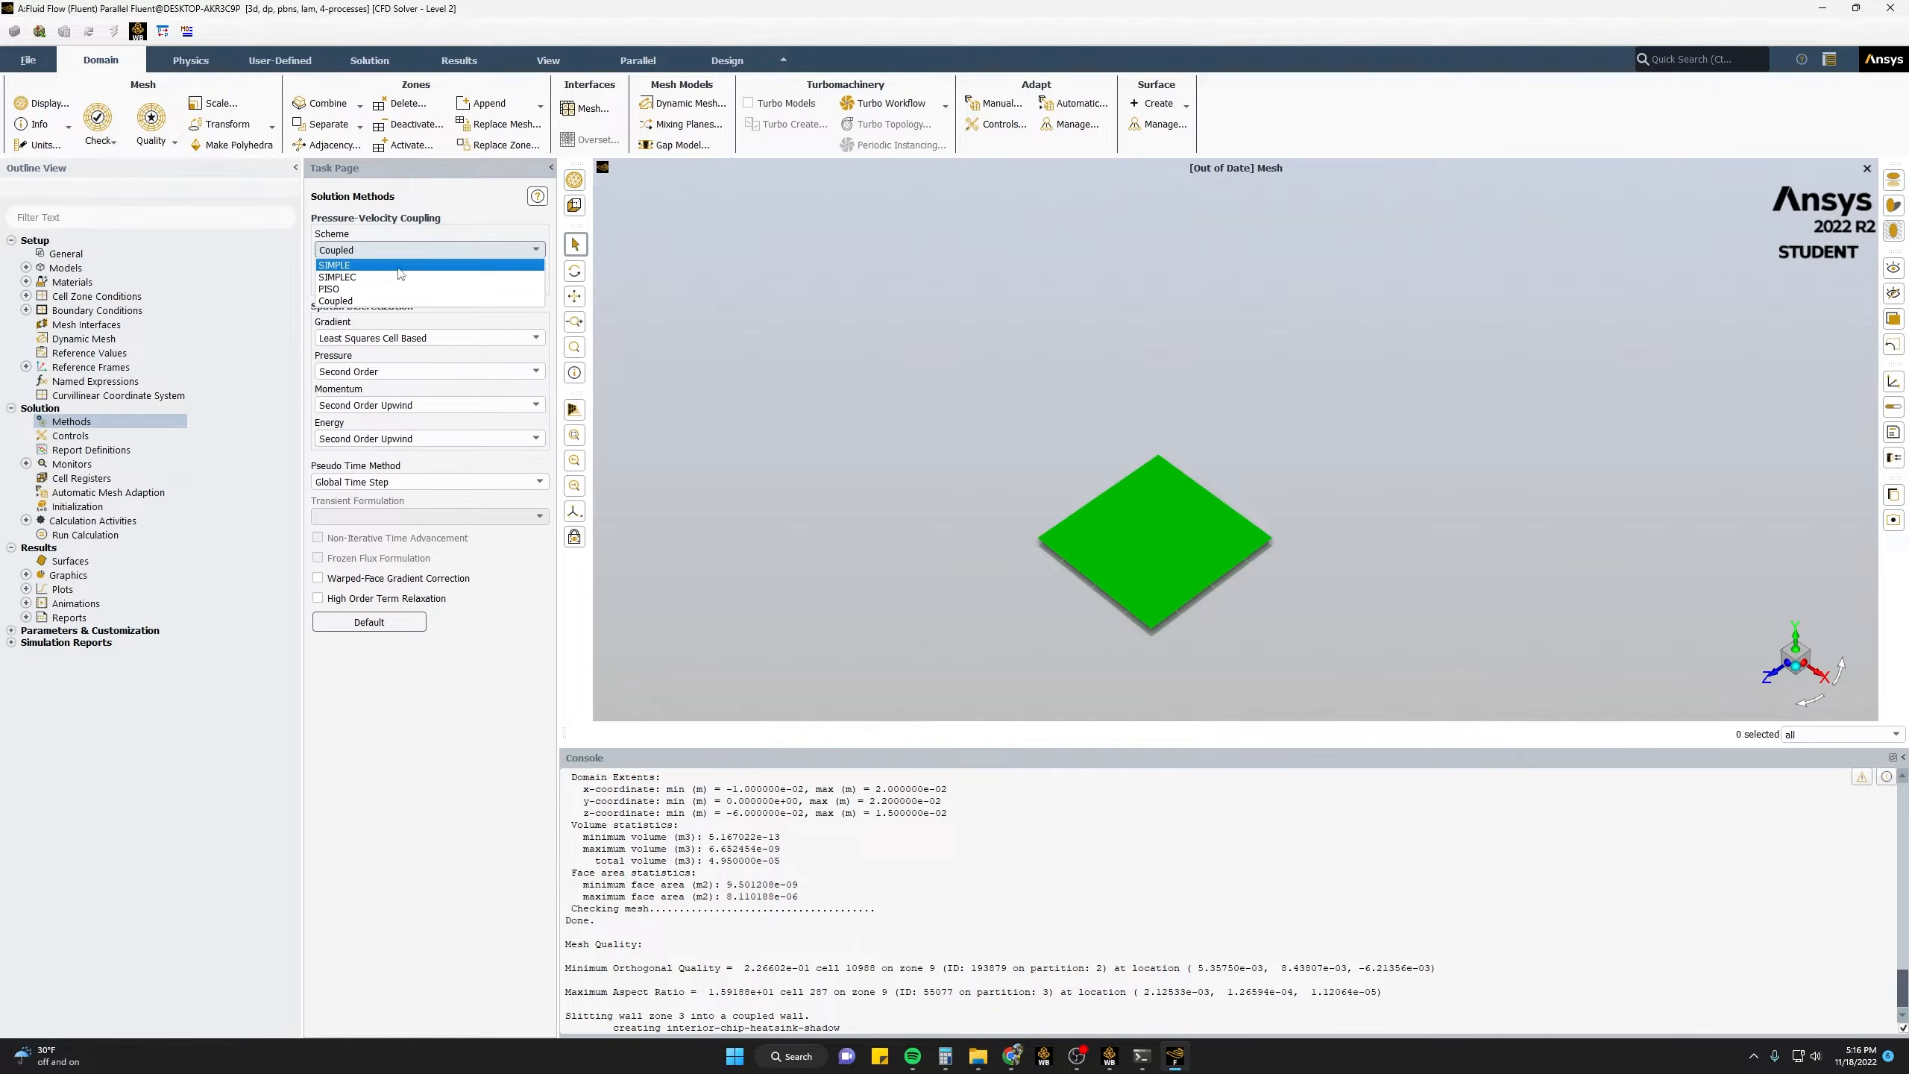
{"action": "left_click", "coordinate": [370, 301]}
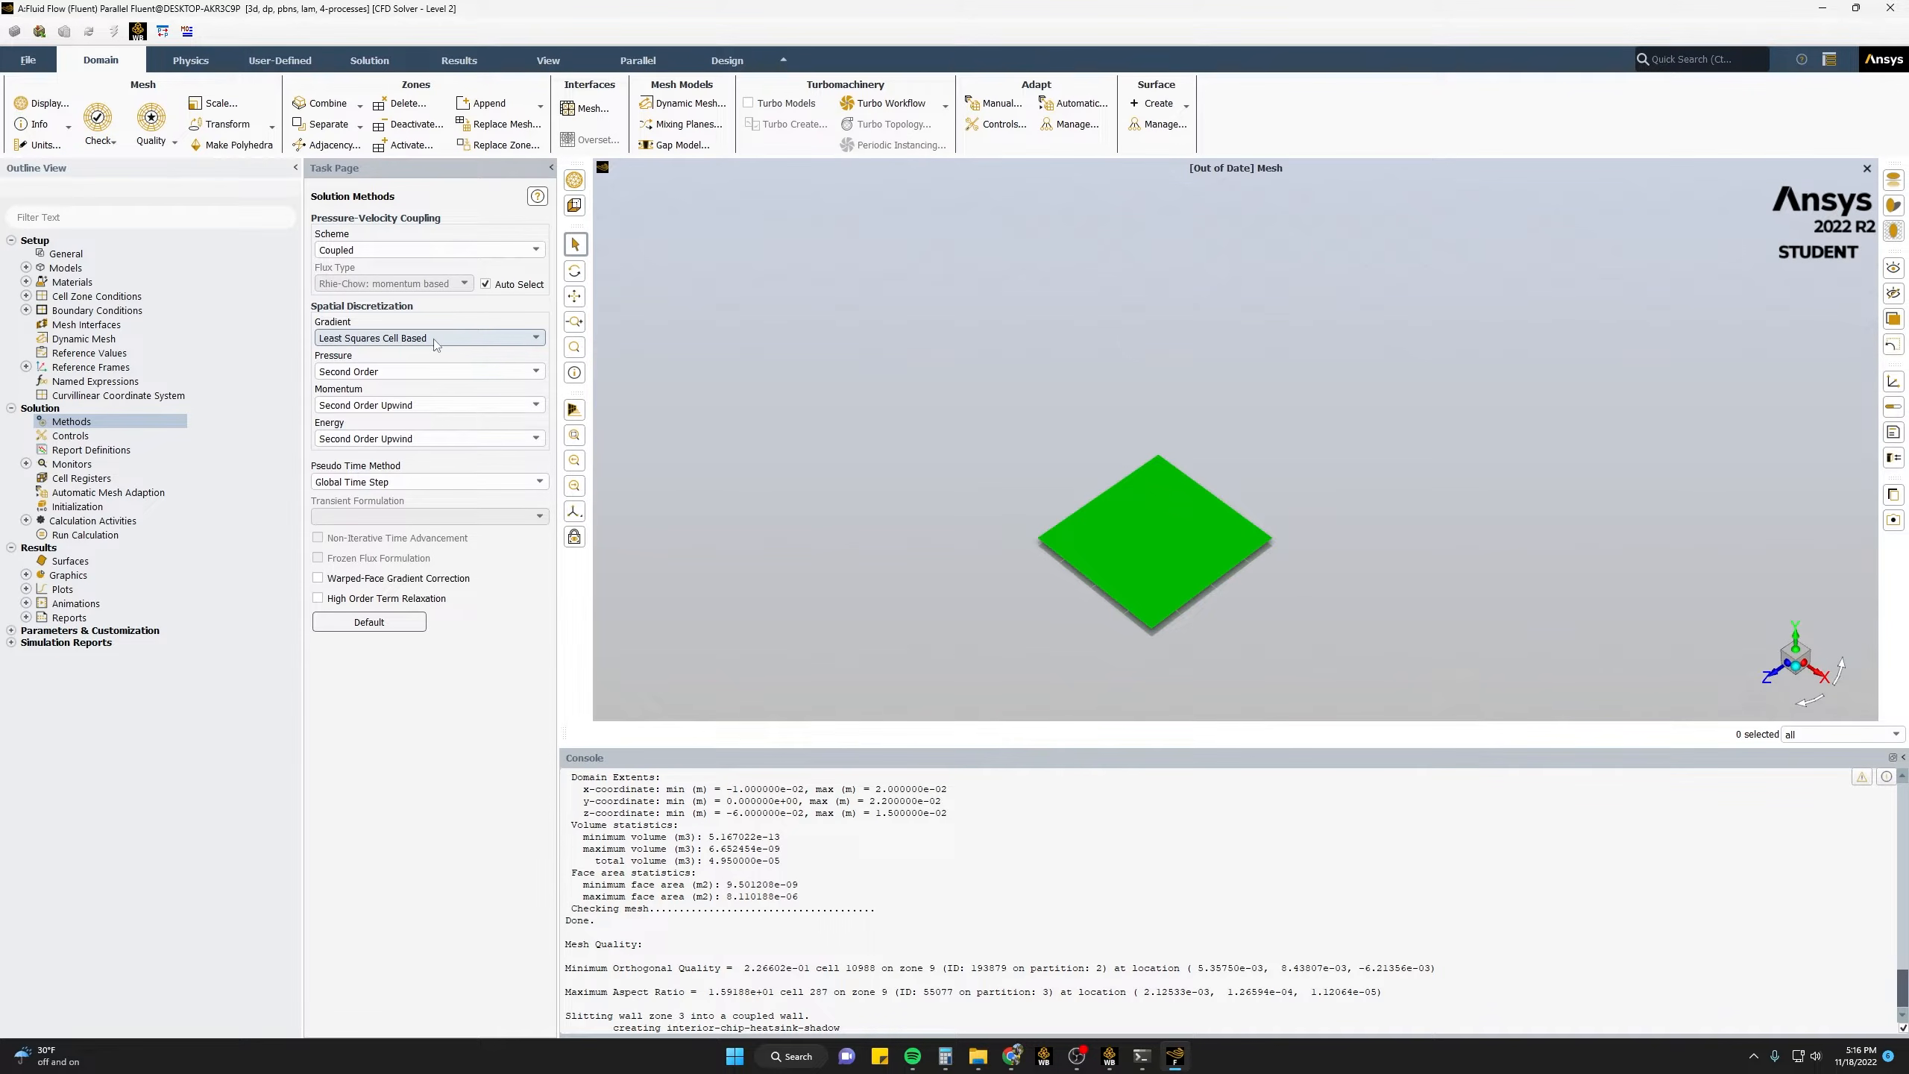
{"action": "left_click", "coordinate": [437, 339]}
{"action": "left_click", "coordinate": [427, 377]}
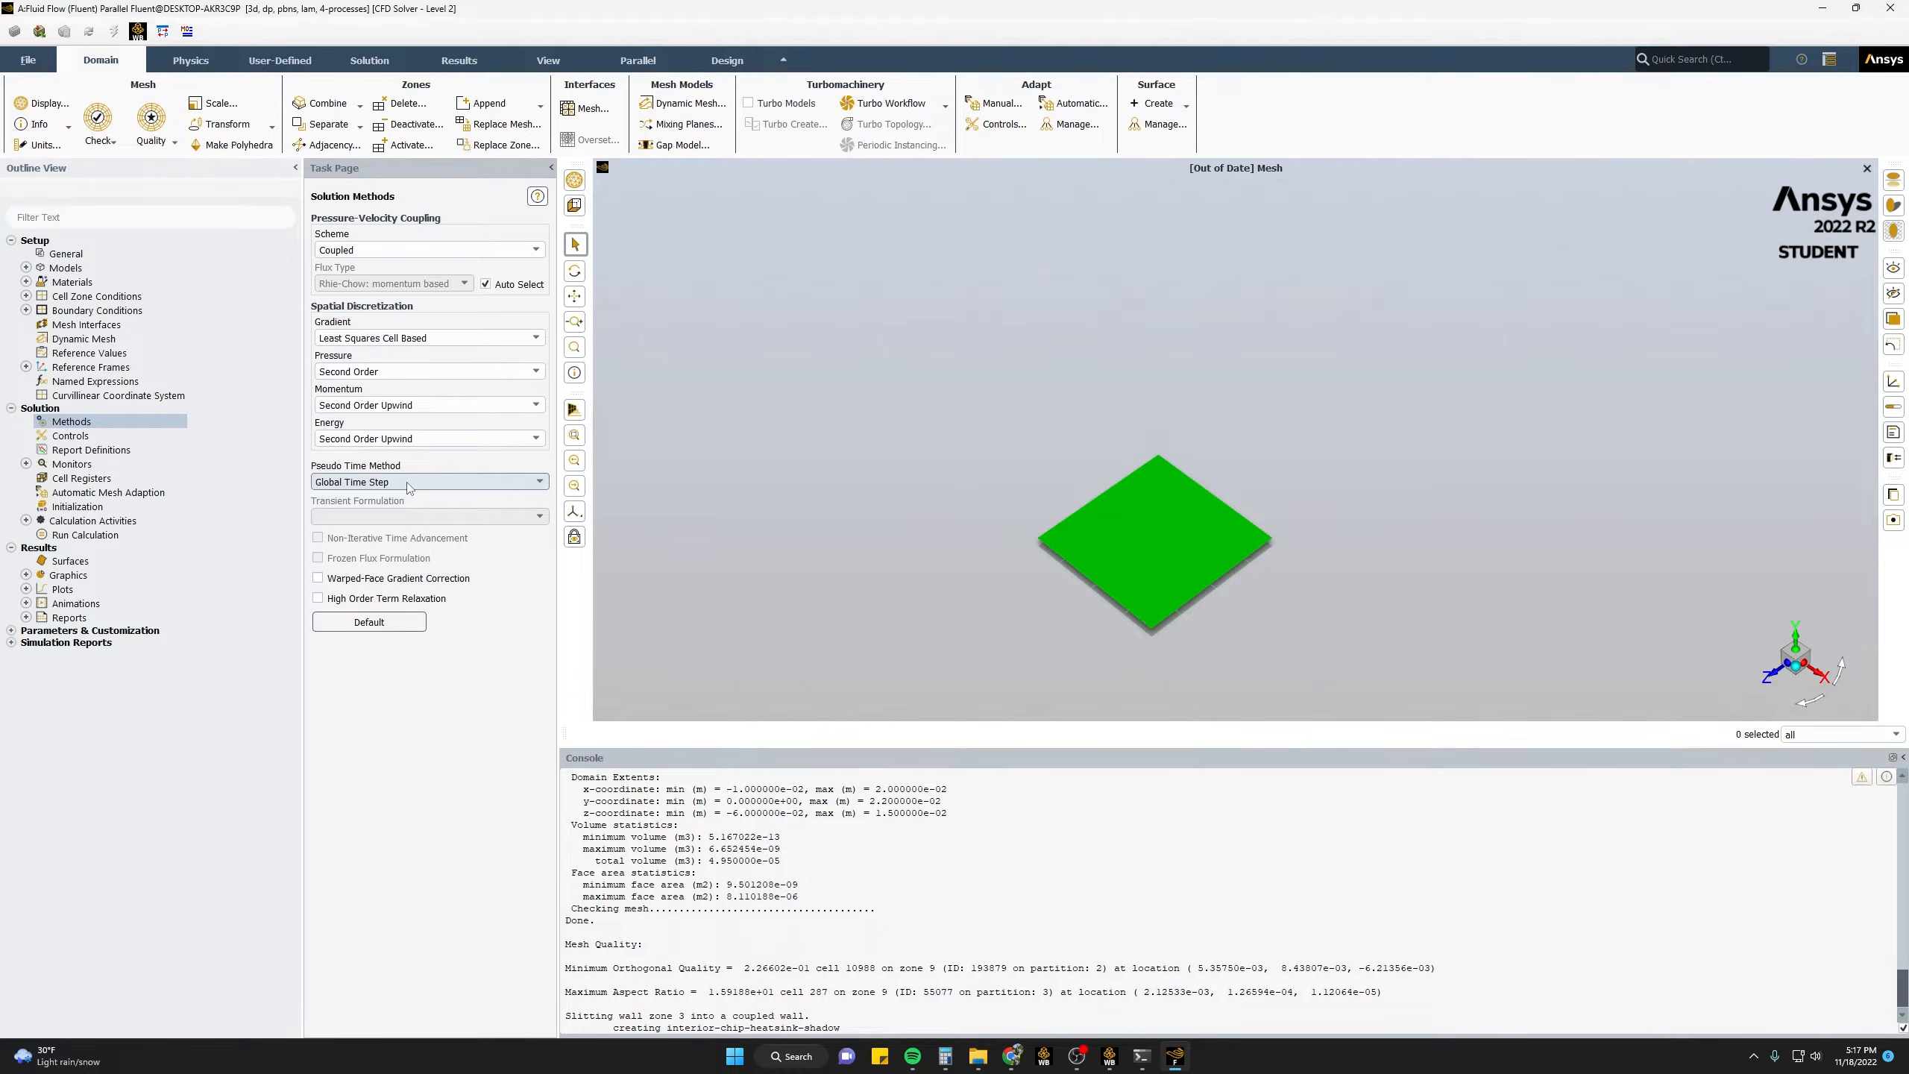
{"action": "left_click", "coordinate": [60, 437]}
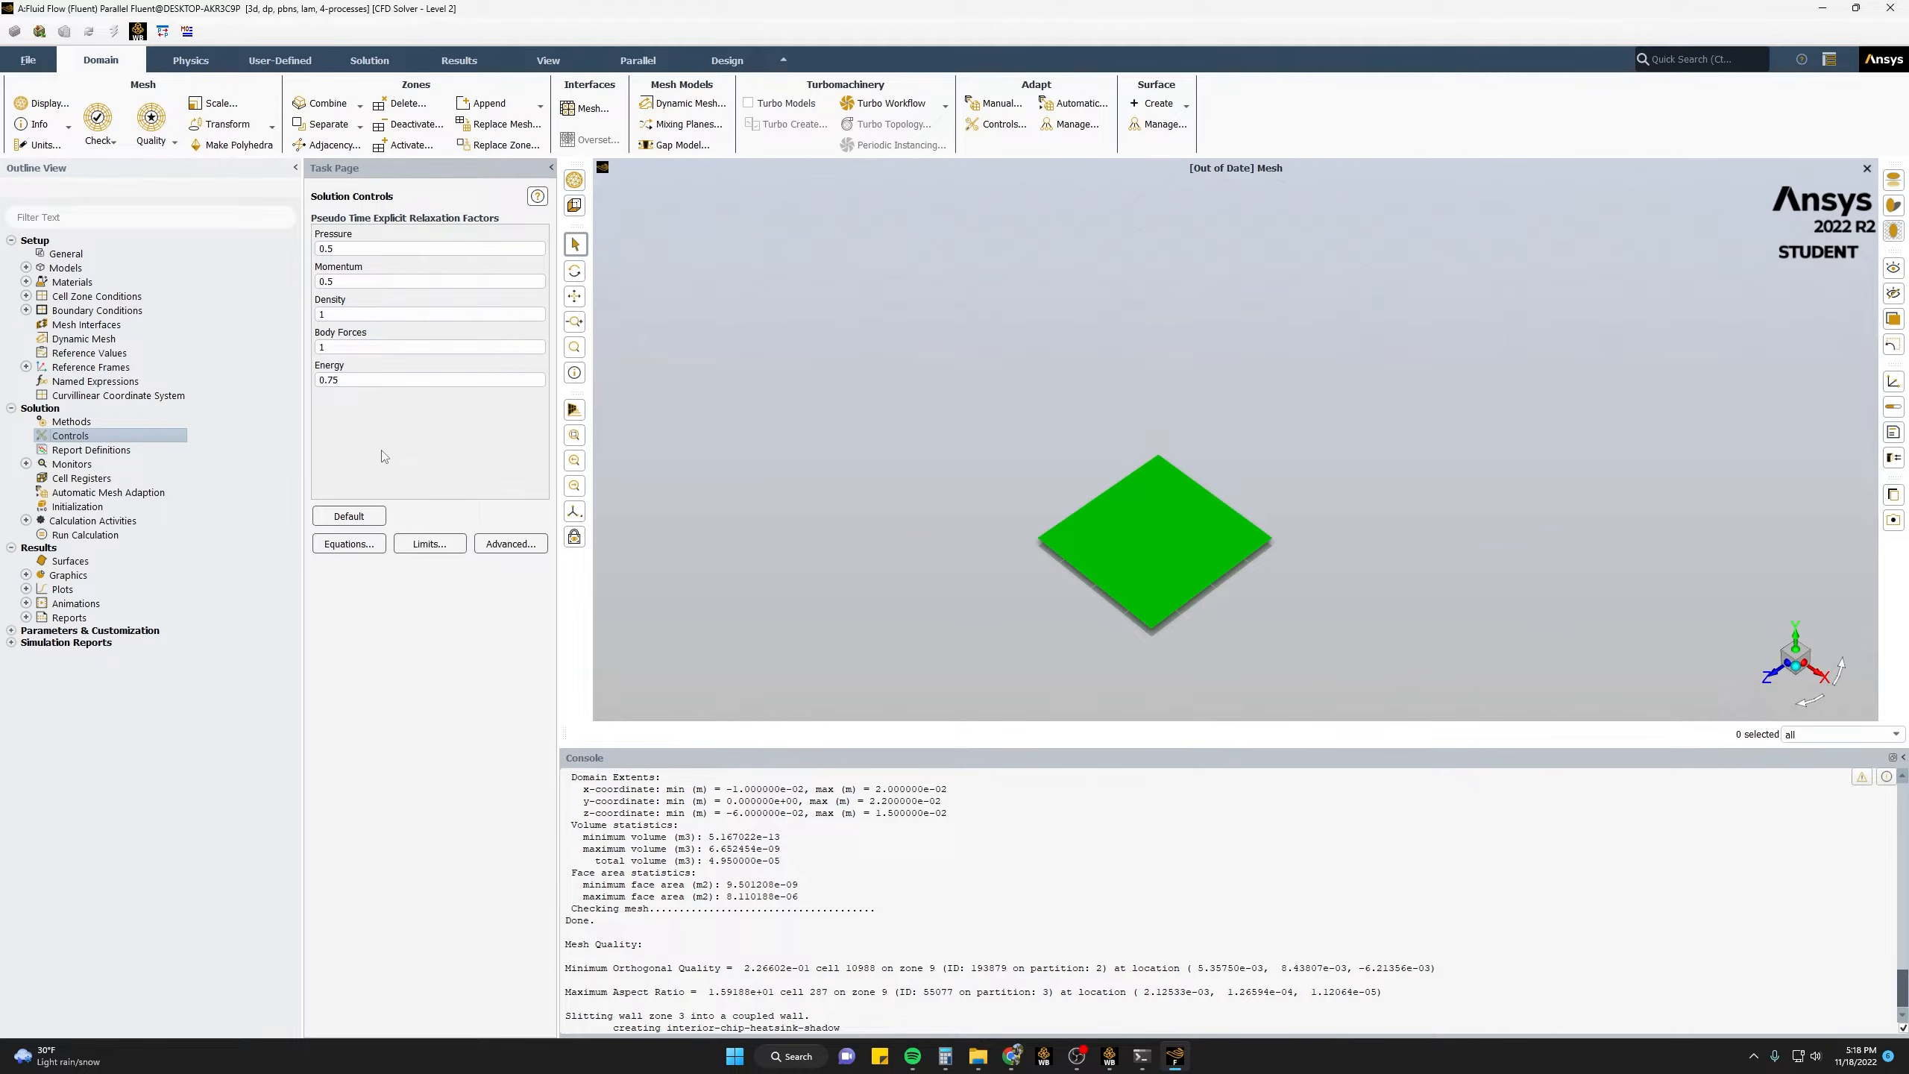
{"action": "left_click", "coordinate": [120, 451]}
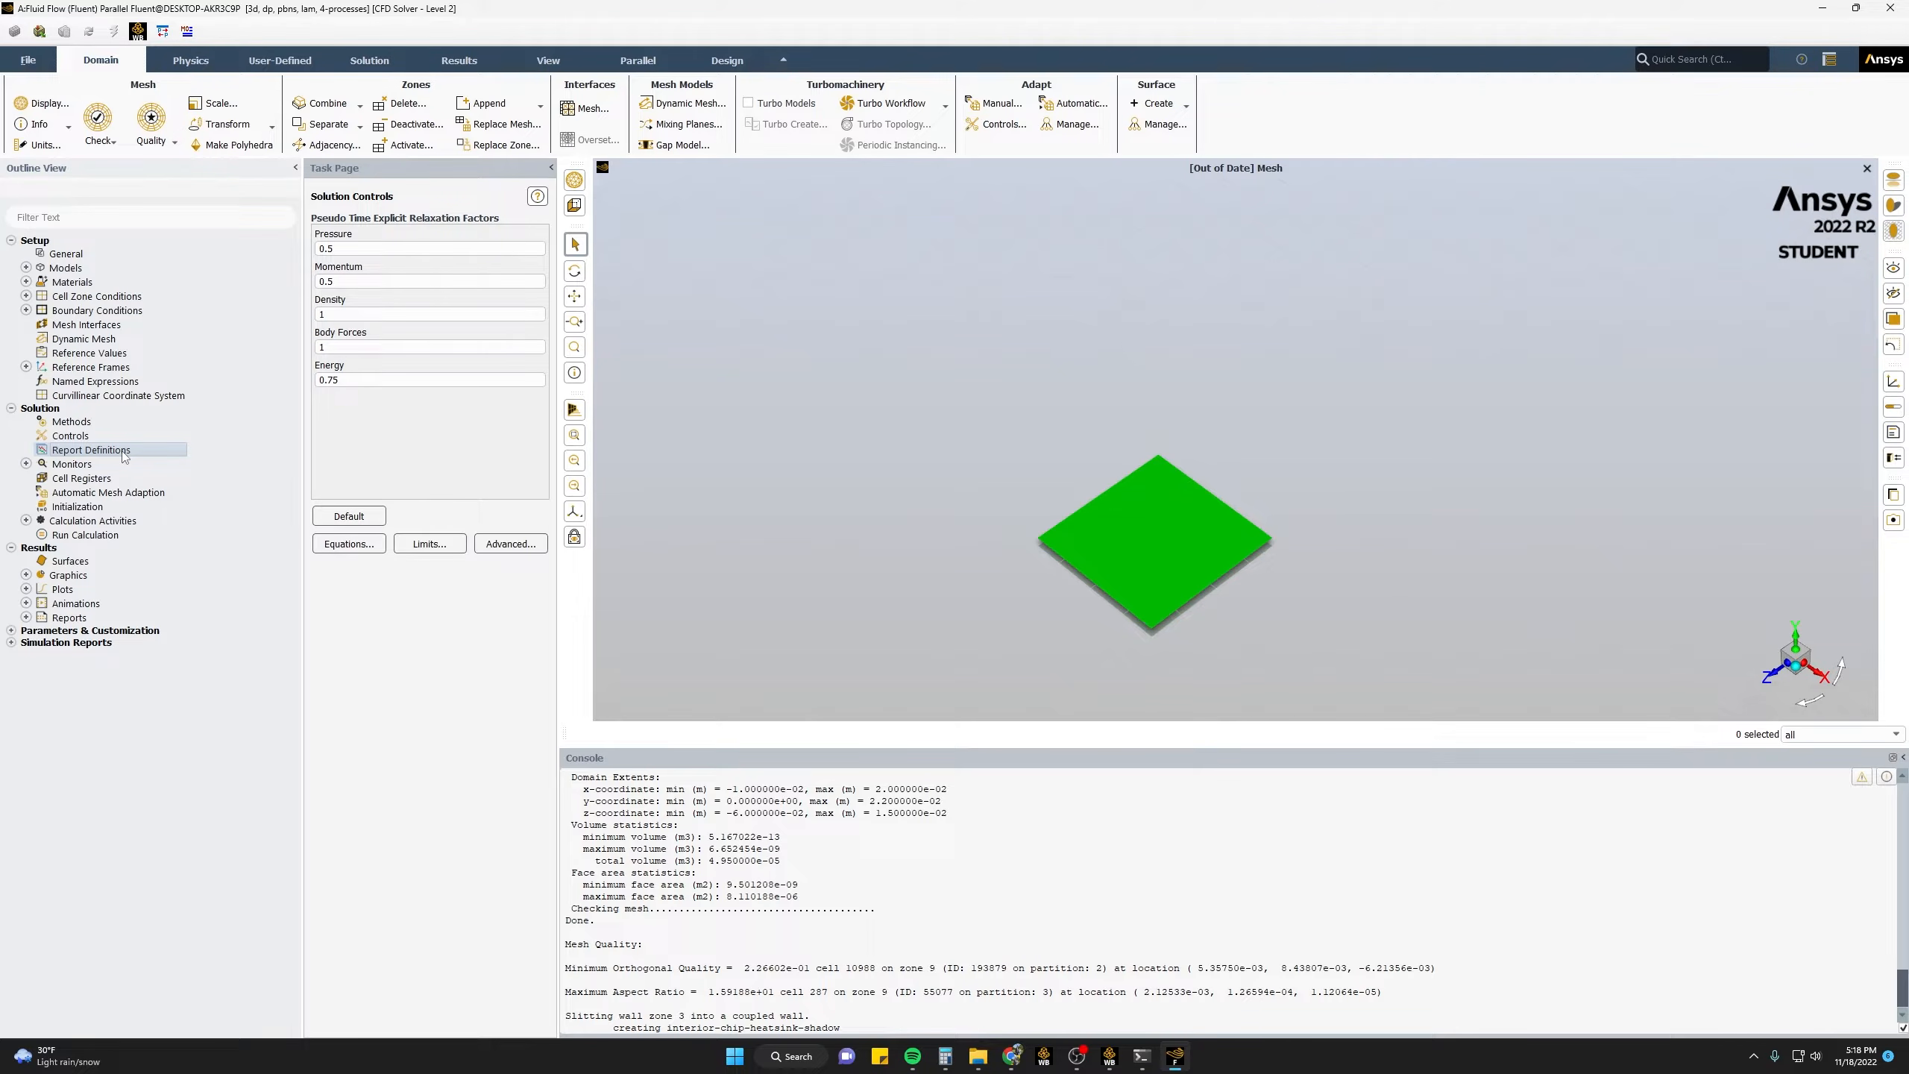
{"action": "right_click", "coordinate": [125, 456]}
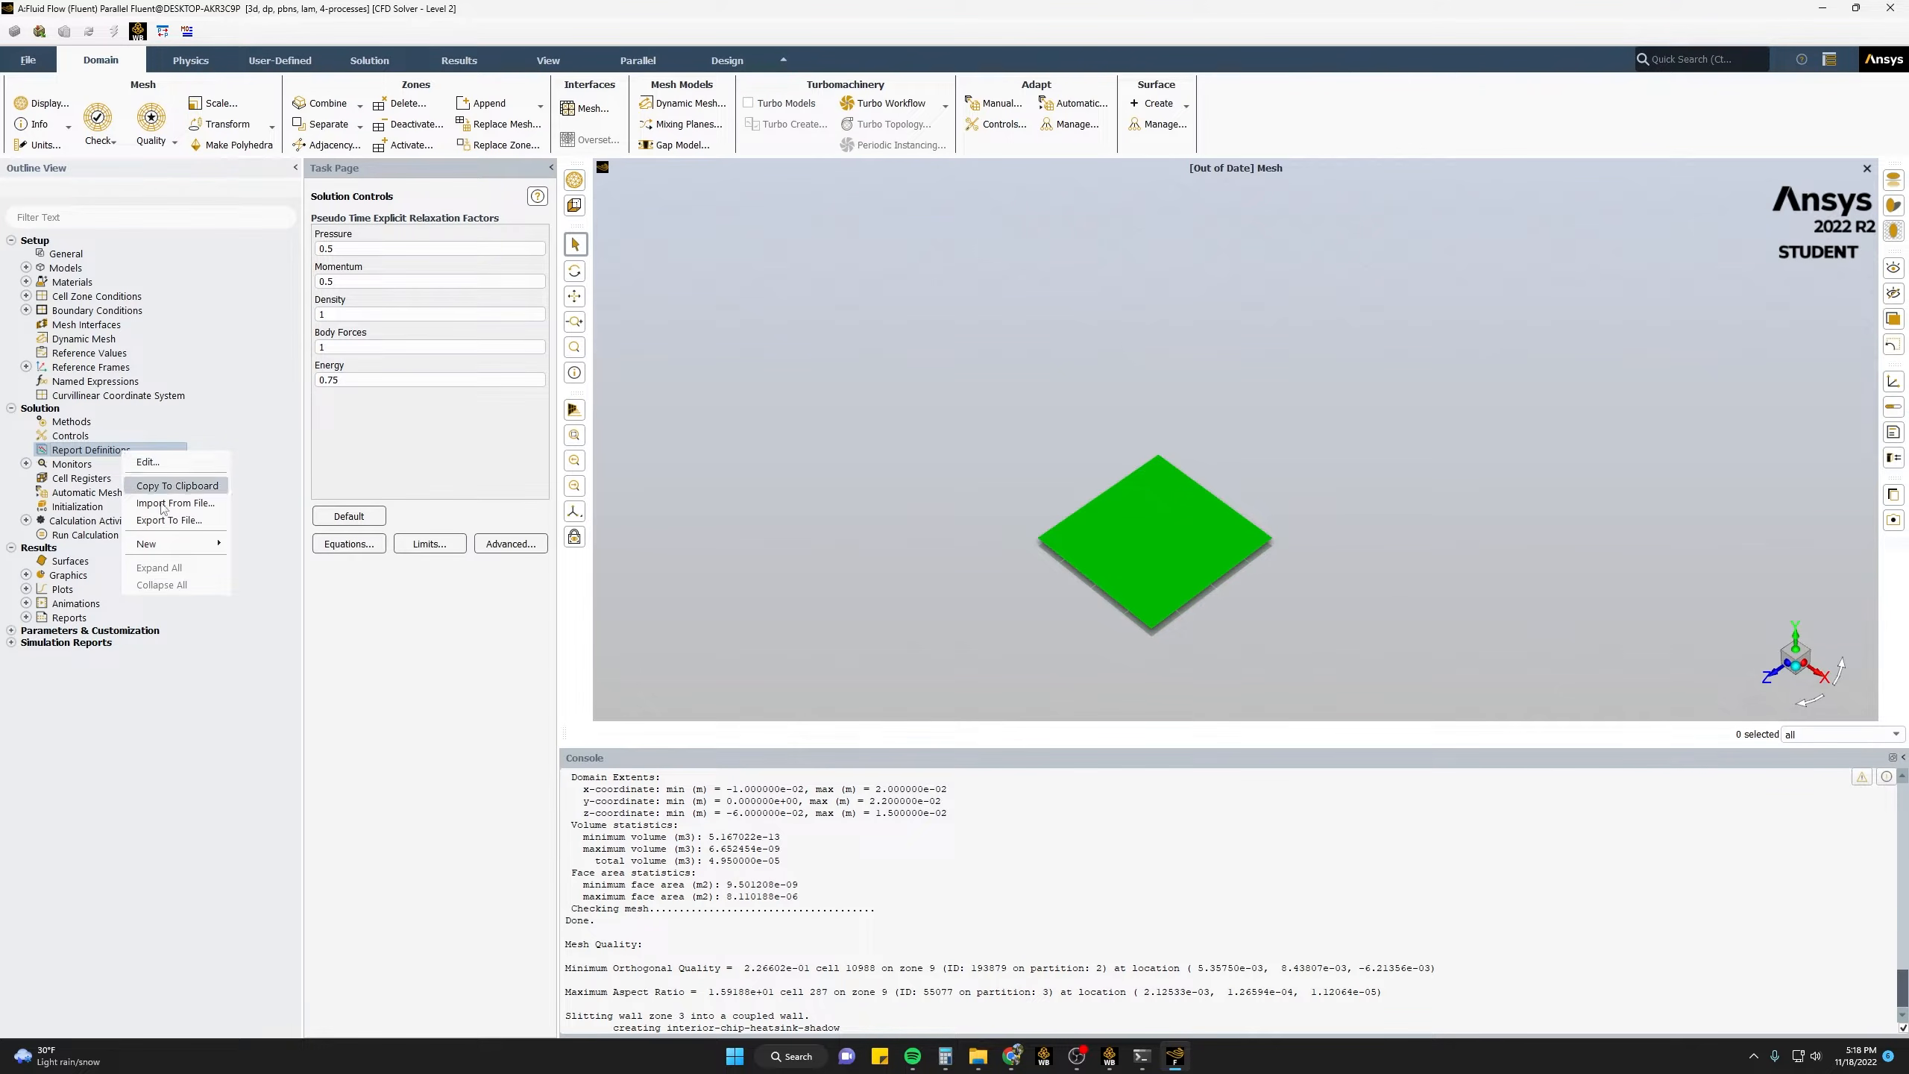
{"action": "mouse_move", "coordinate": [194, 544]}
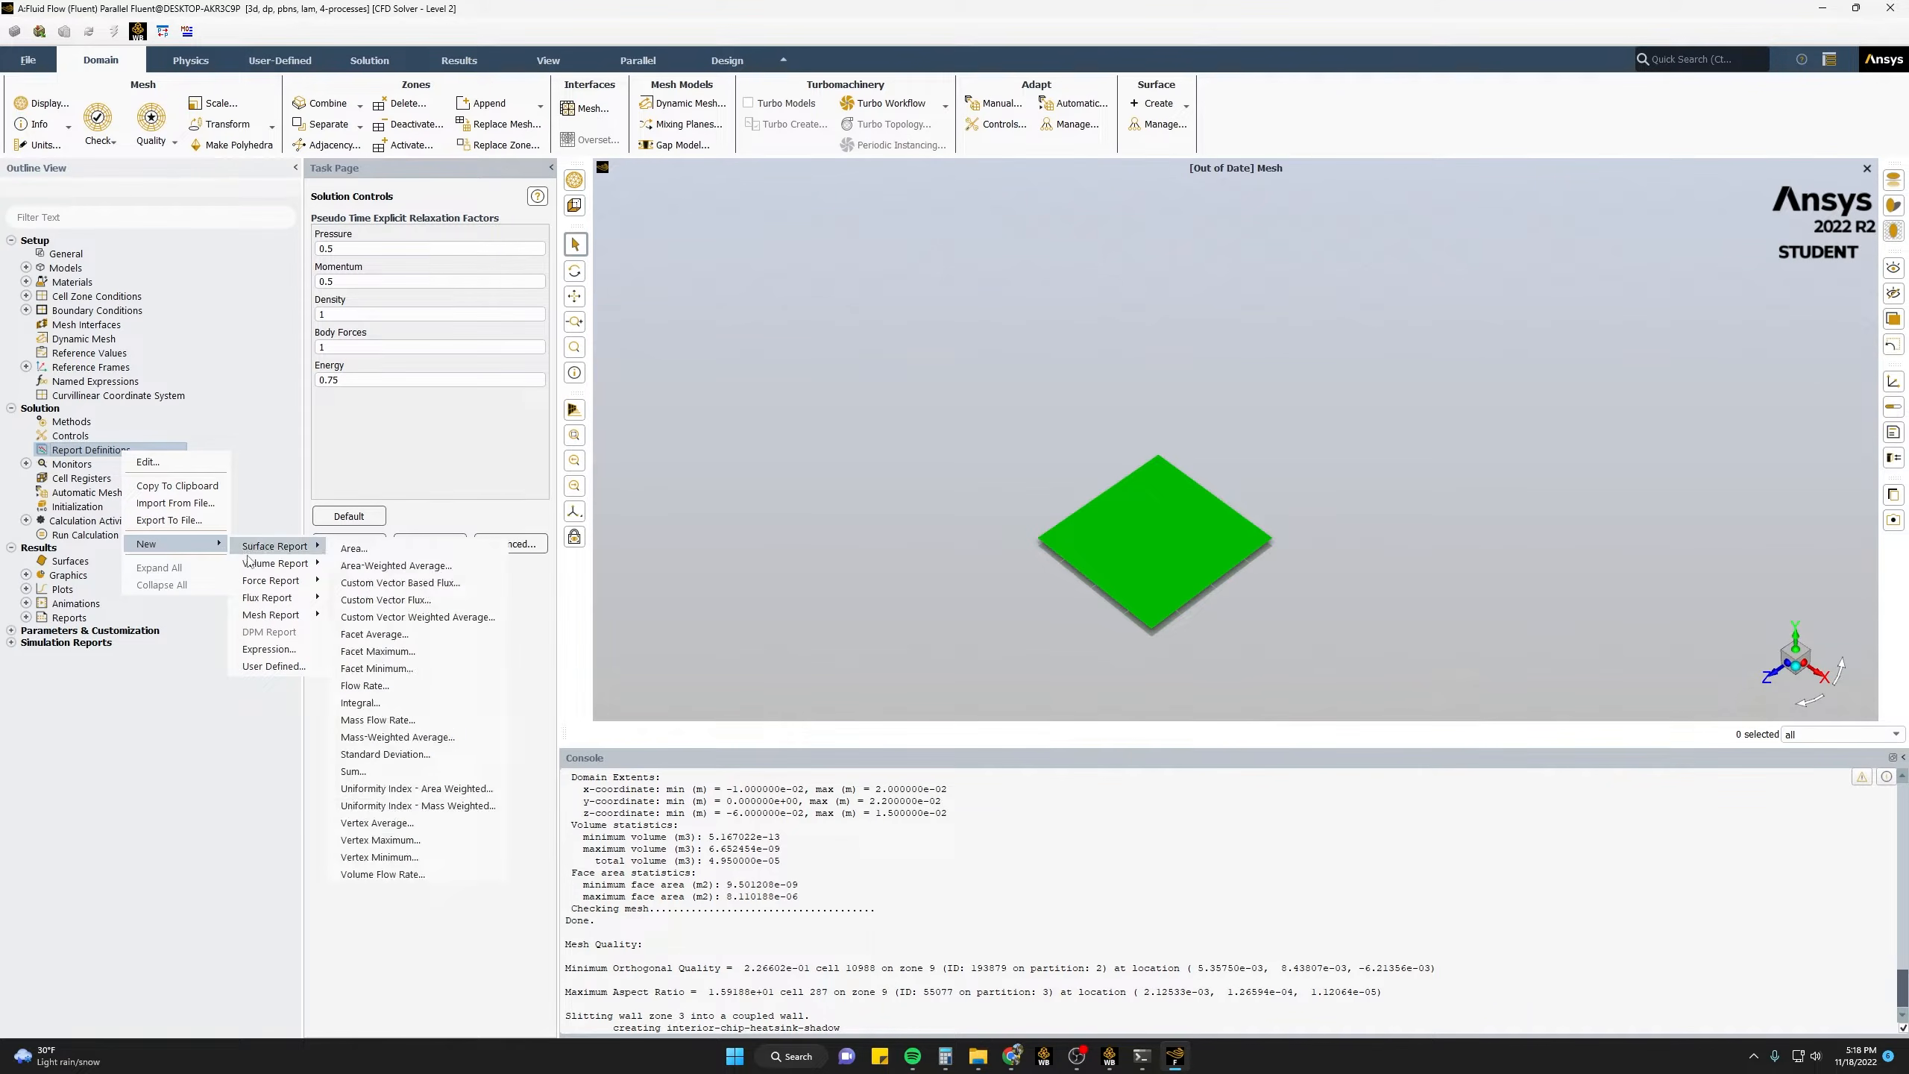
{"action": "mouse_move", "coordinate": [258, 565]}
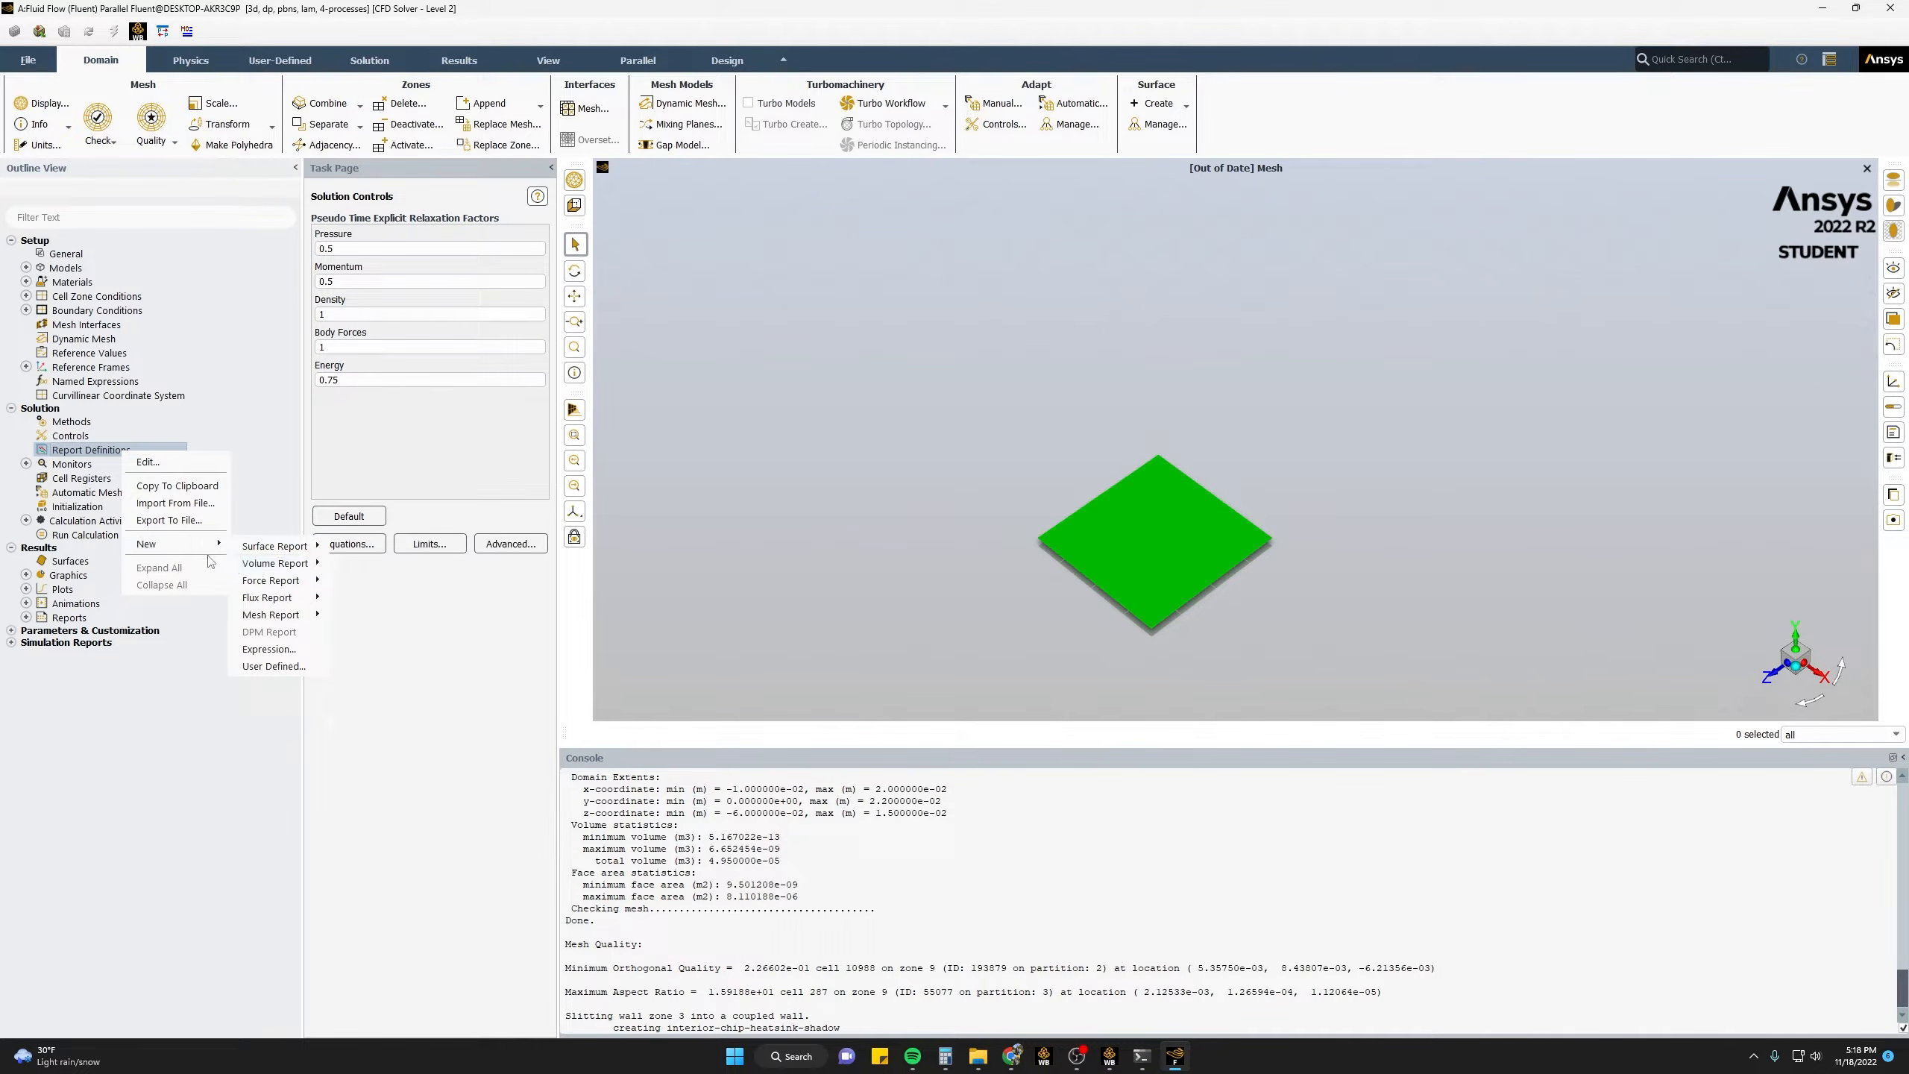
{"action": "left_click", "coordinate": [83, 451]}
- Start a new Volume-Average volume report definition and name it chip_temp
{"action": "right_click", "coordinate": [83, 451]}
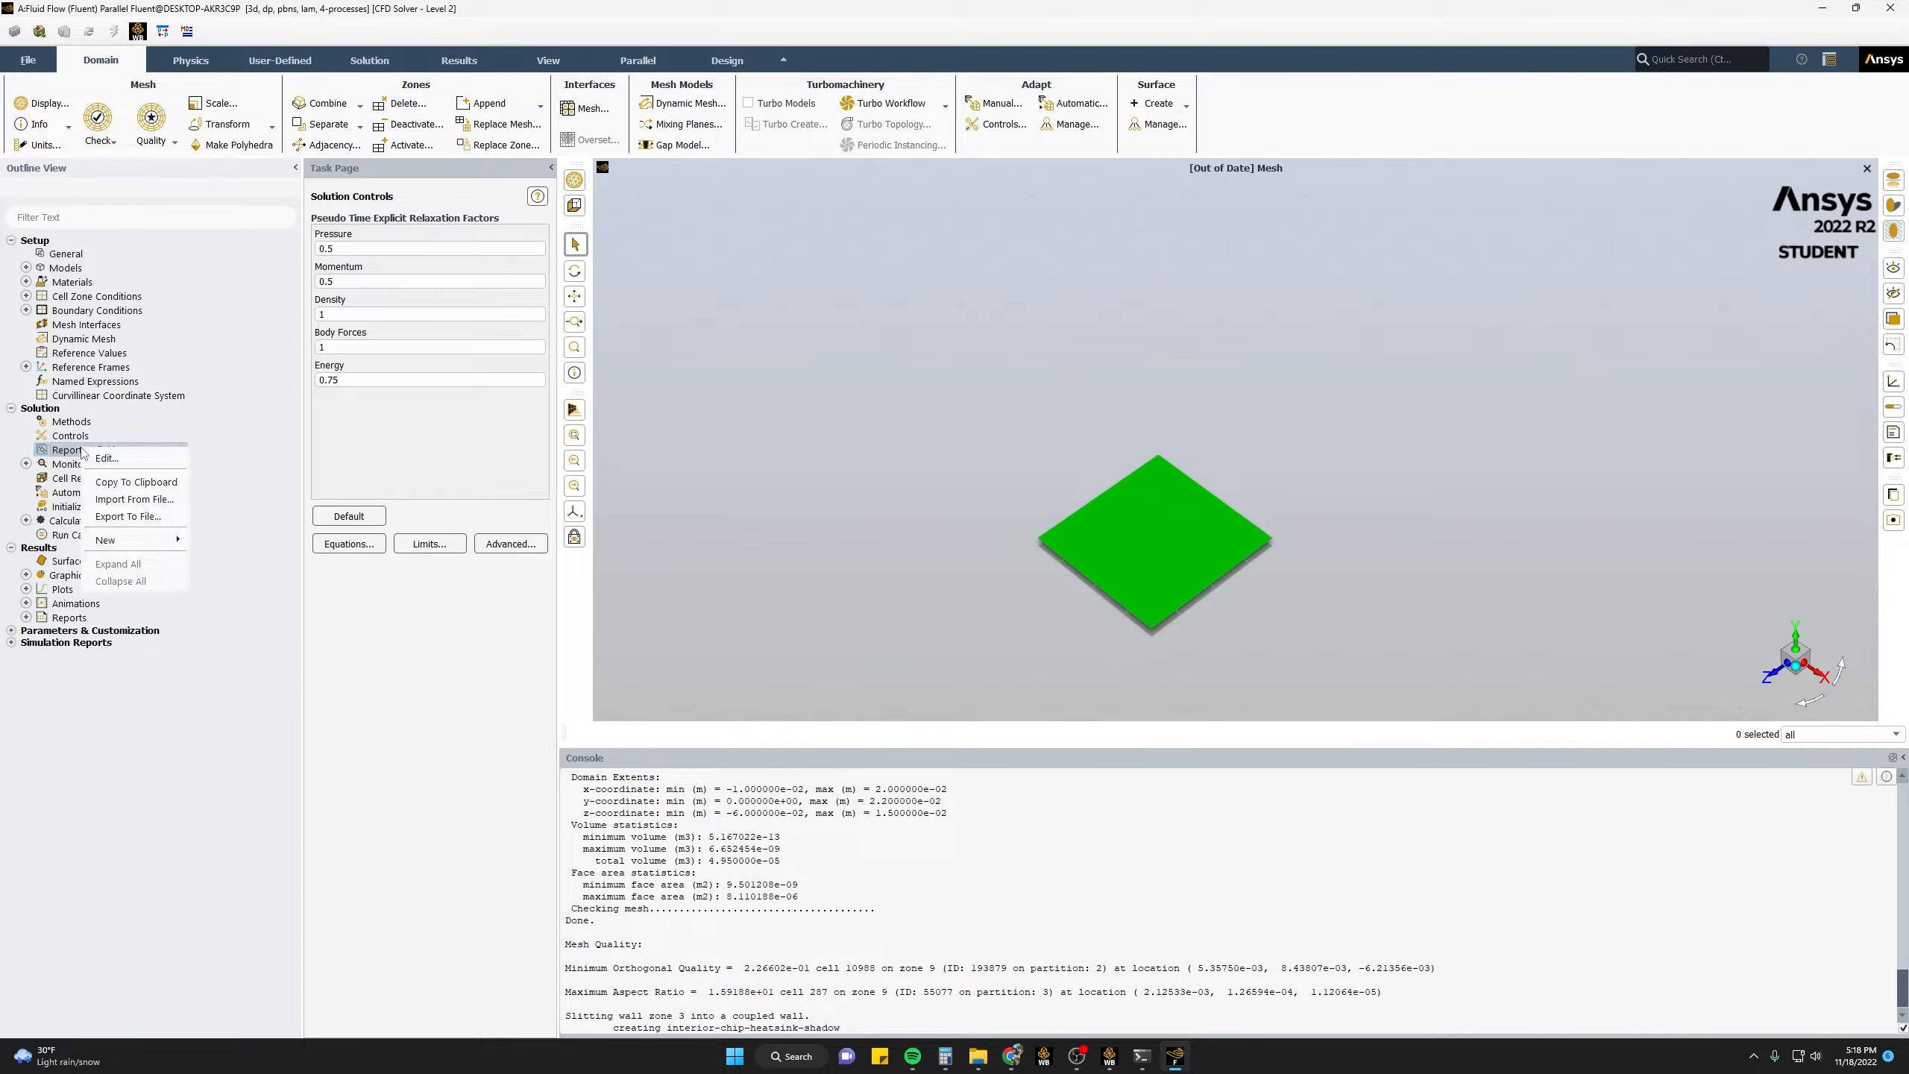
{"action": "mouse_move", "coordinate": [146, 544]}
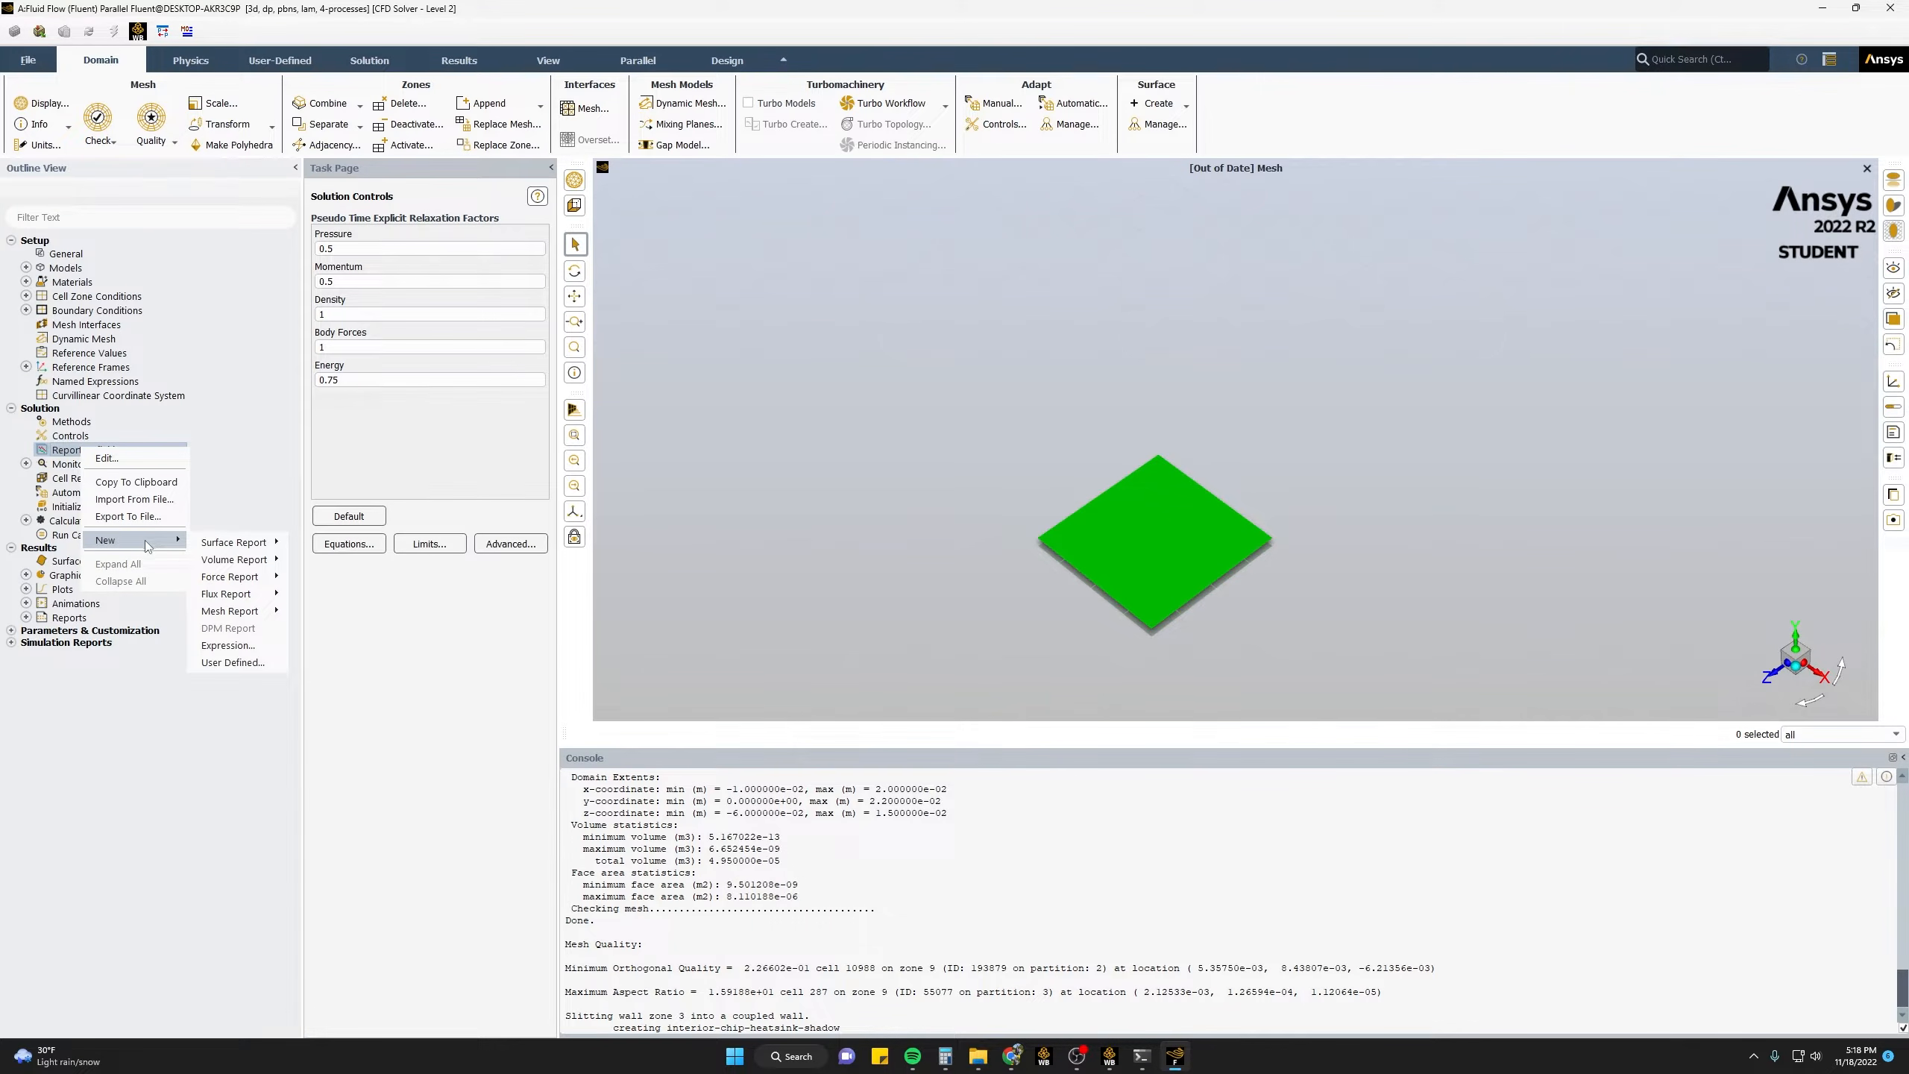
{"action": "mouse_move", "coordinate": [220, 564]}
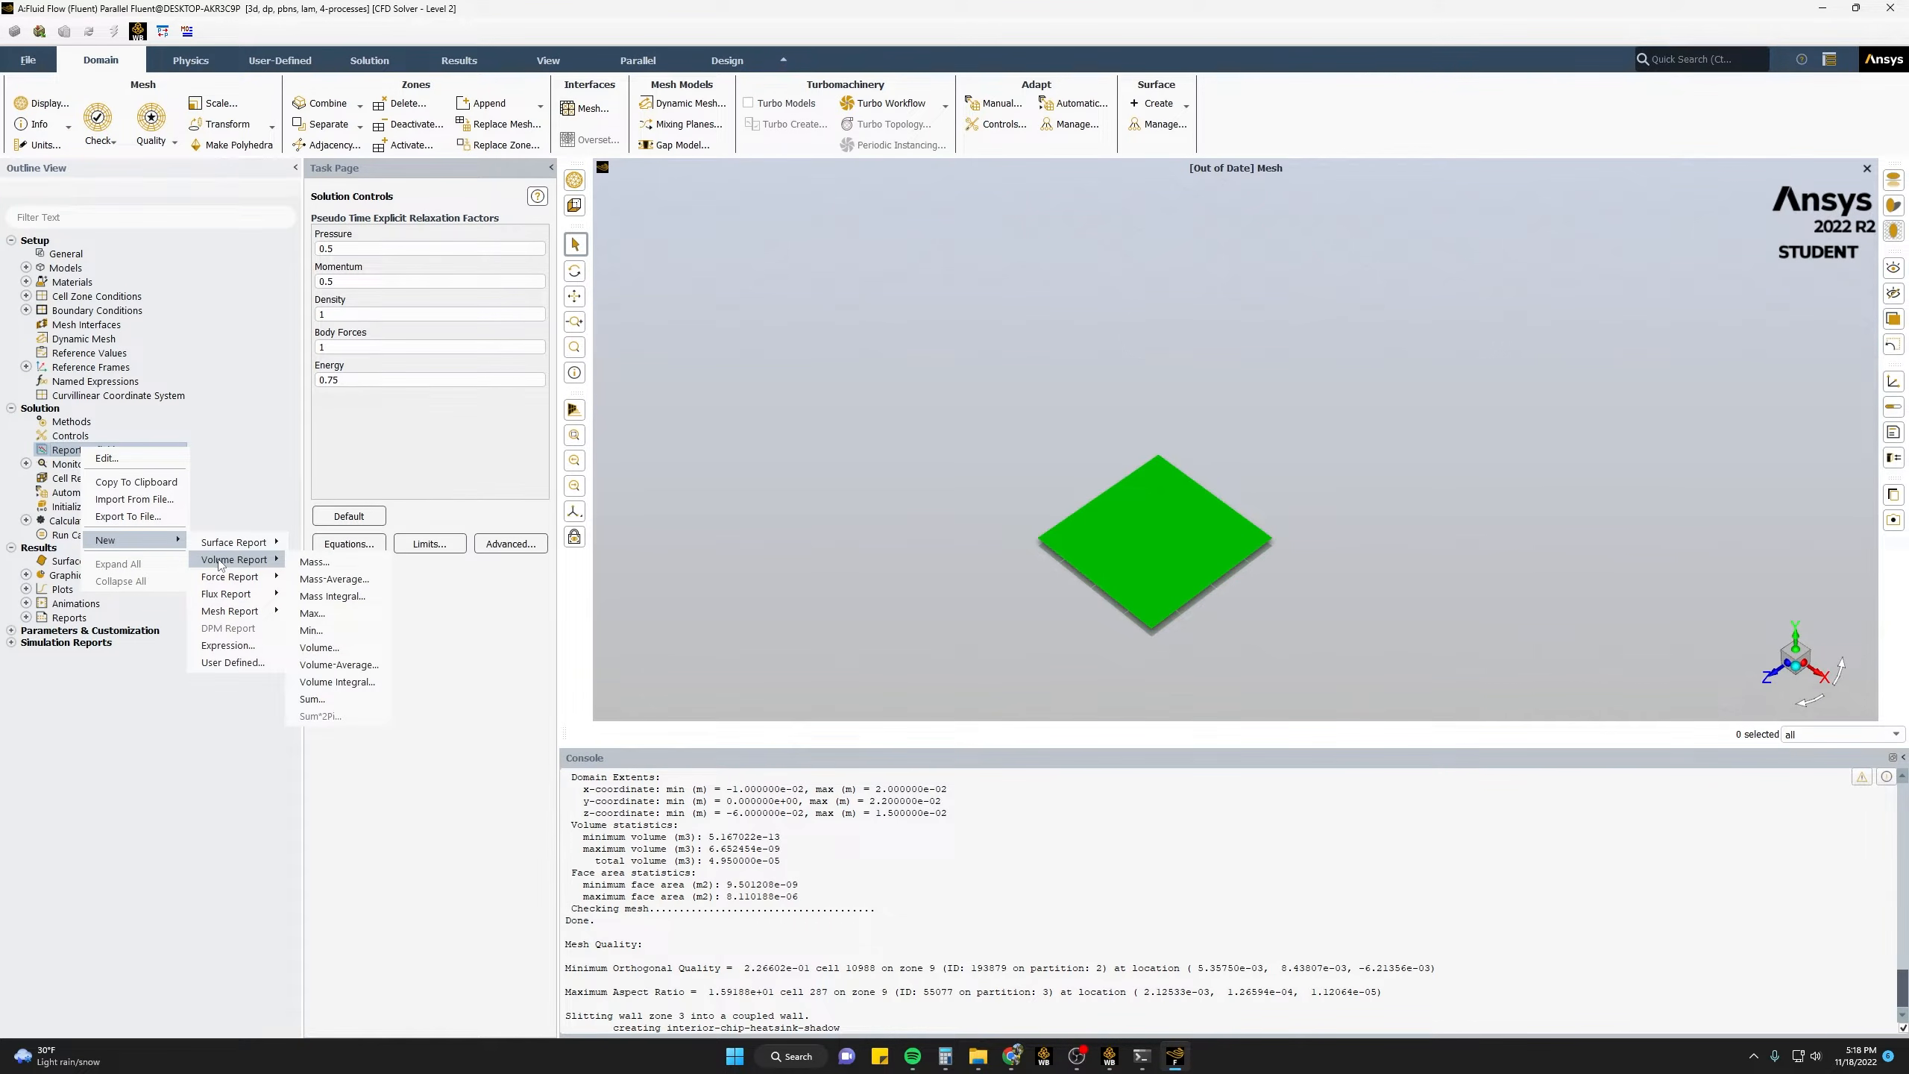
{"action": "left_click", "coordinate": [349, 665]}
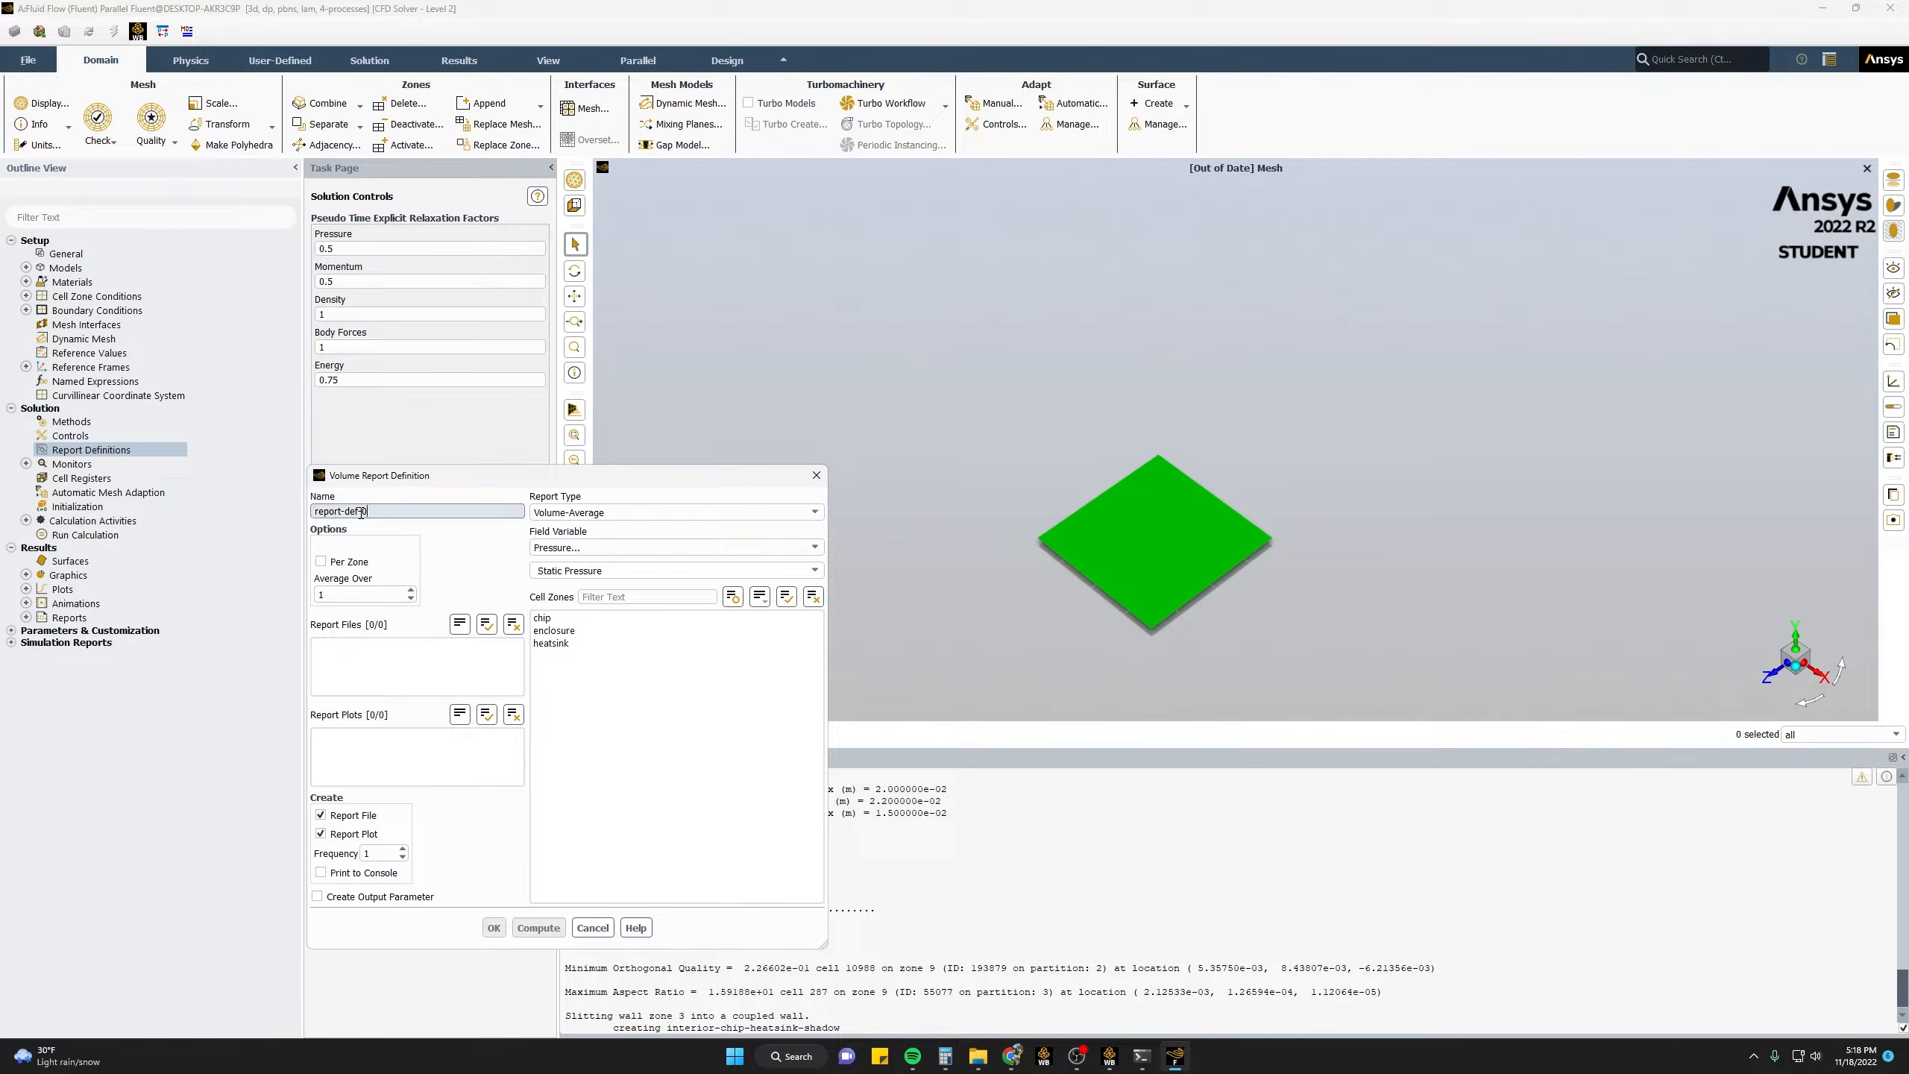
{"action": "left_click_drag", "start_coordinate": [361, 513], "coordinate": [288, 516]}
{"action": "type", "text": "chi"}
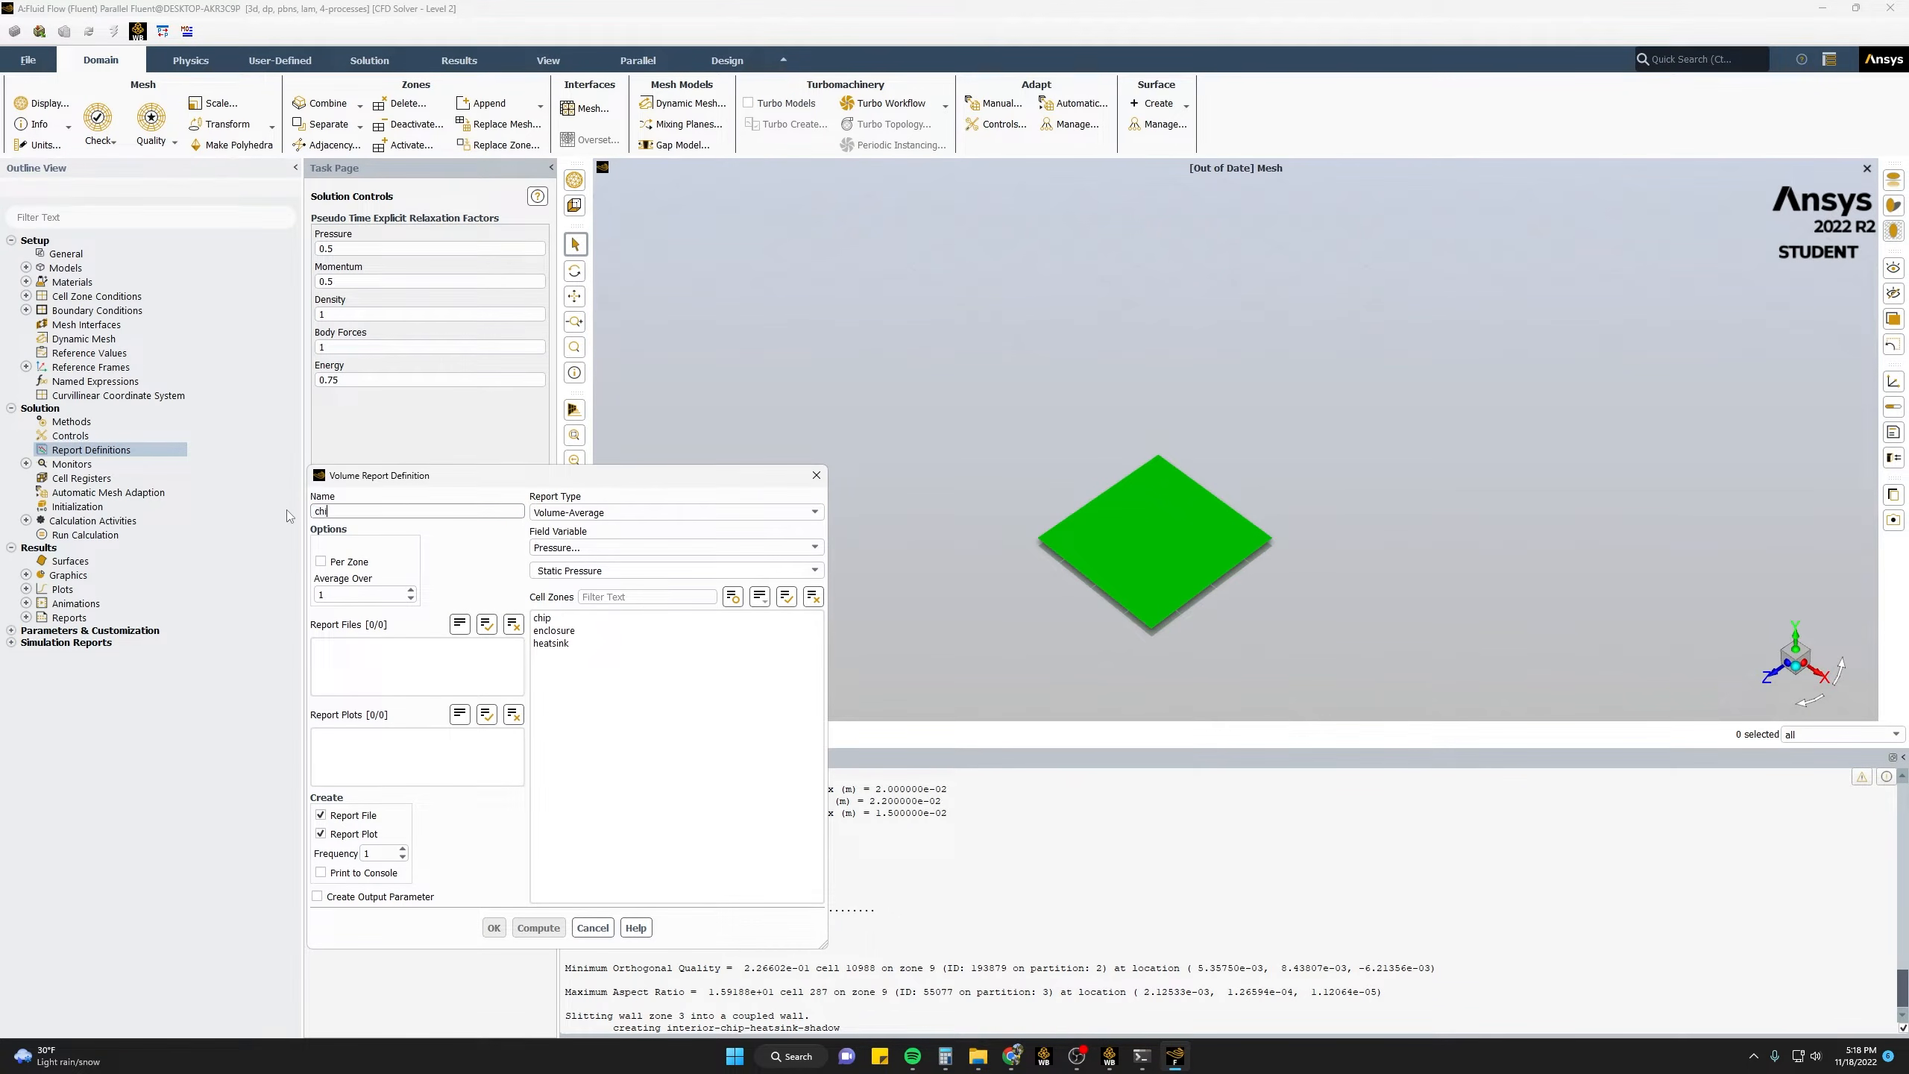
{"action": "type", "text": "p_temperture"}
{"action": "key", "text": "BackSpace"}
{"action": "key", "text": "BackSpace"}
{"action": "key", "text": "BackSpace"}
{"action": "key", "text": "BackSpace"}
{"action": "key", "text": "BackSpace"}
{"action": "key", "text": "BackSpace"}
{"action": "left_click", "coordinate": [447, 549]}
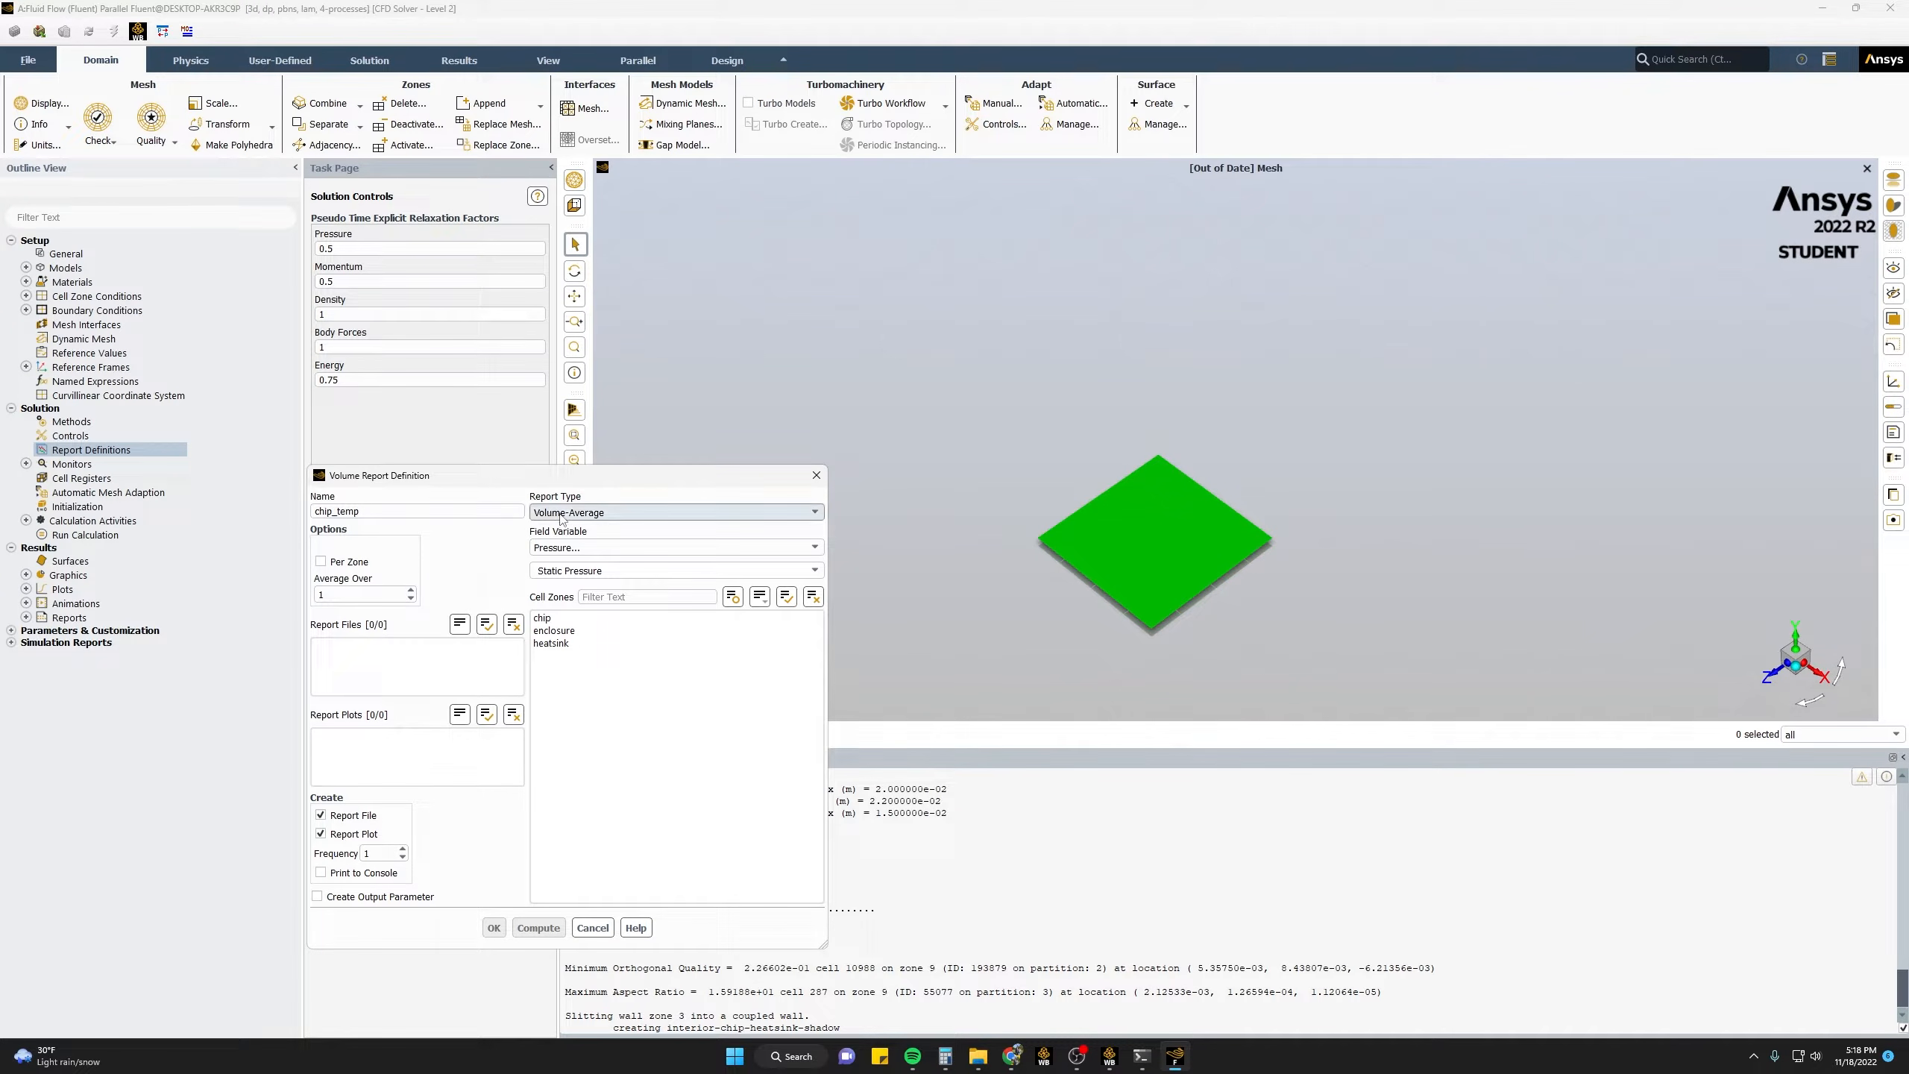
- Report Static Temperature over the chip cell zone, turn off the report file, and create the volume report
{"action": "left_click", "coordinate": [593, 553]}
{"action": "left_click", "coordinate": [577, 599]}
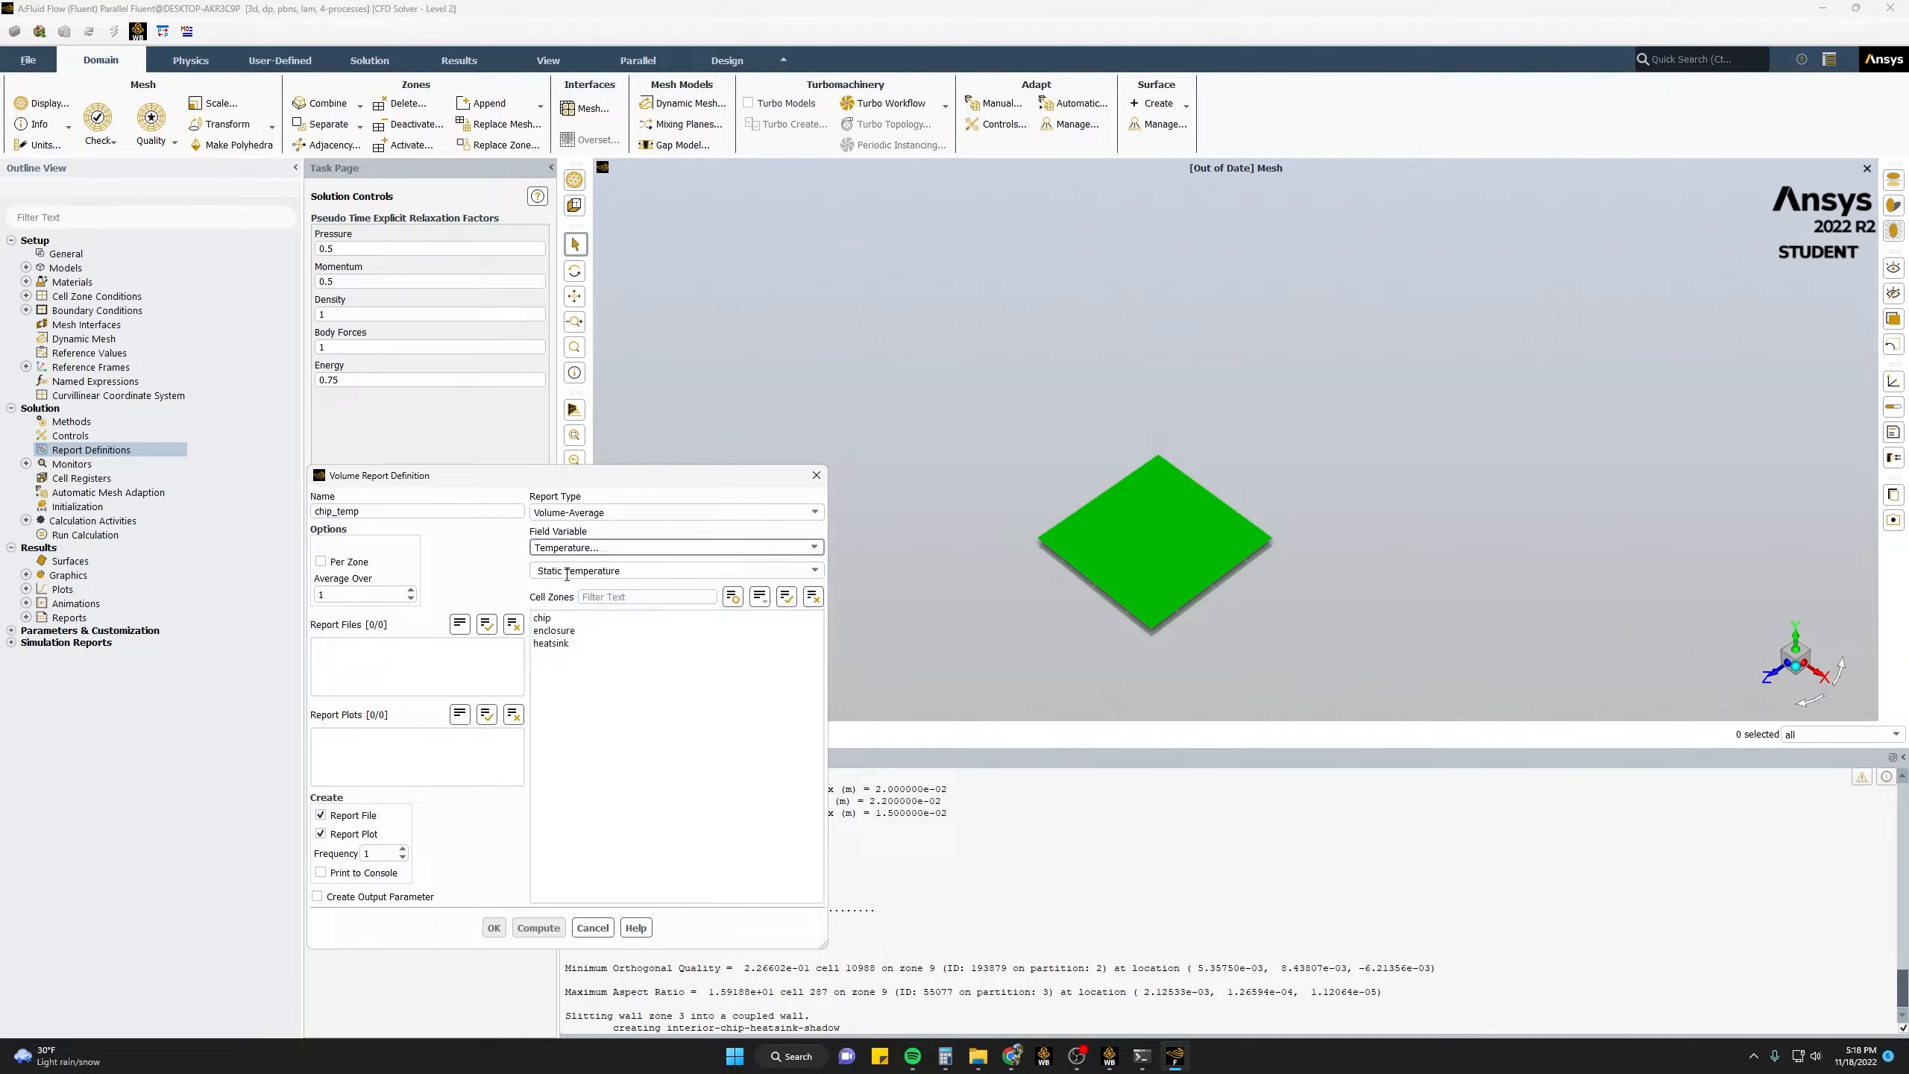
{"action": "left_click", "coordinate": [544, 620]}
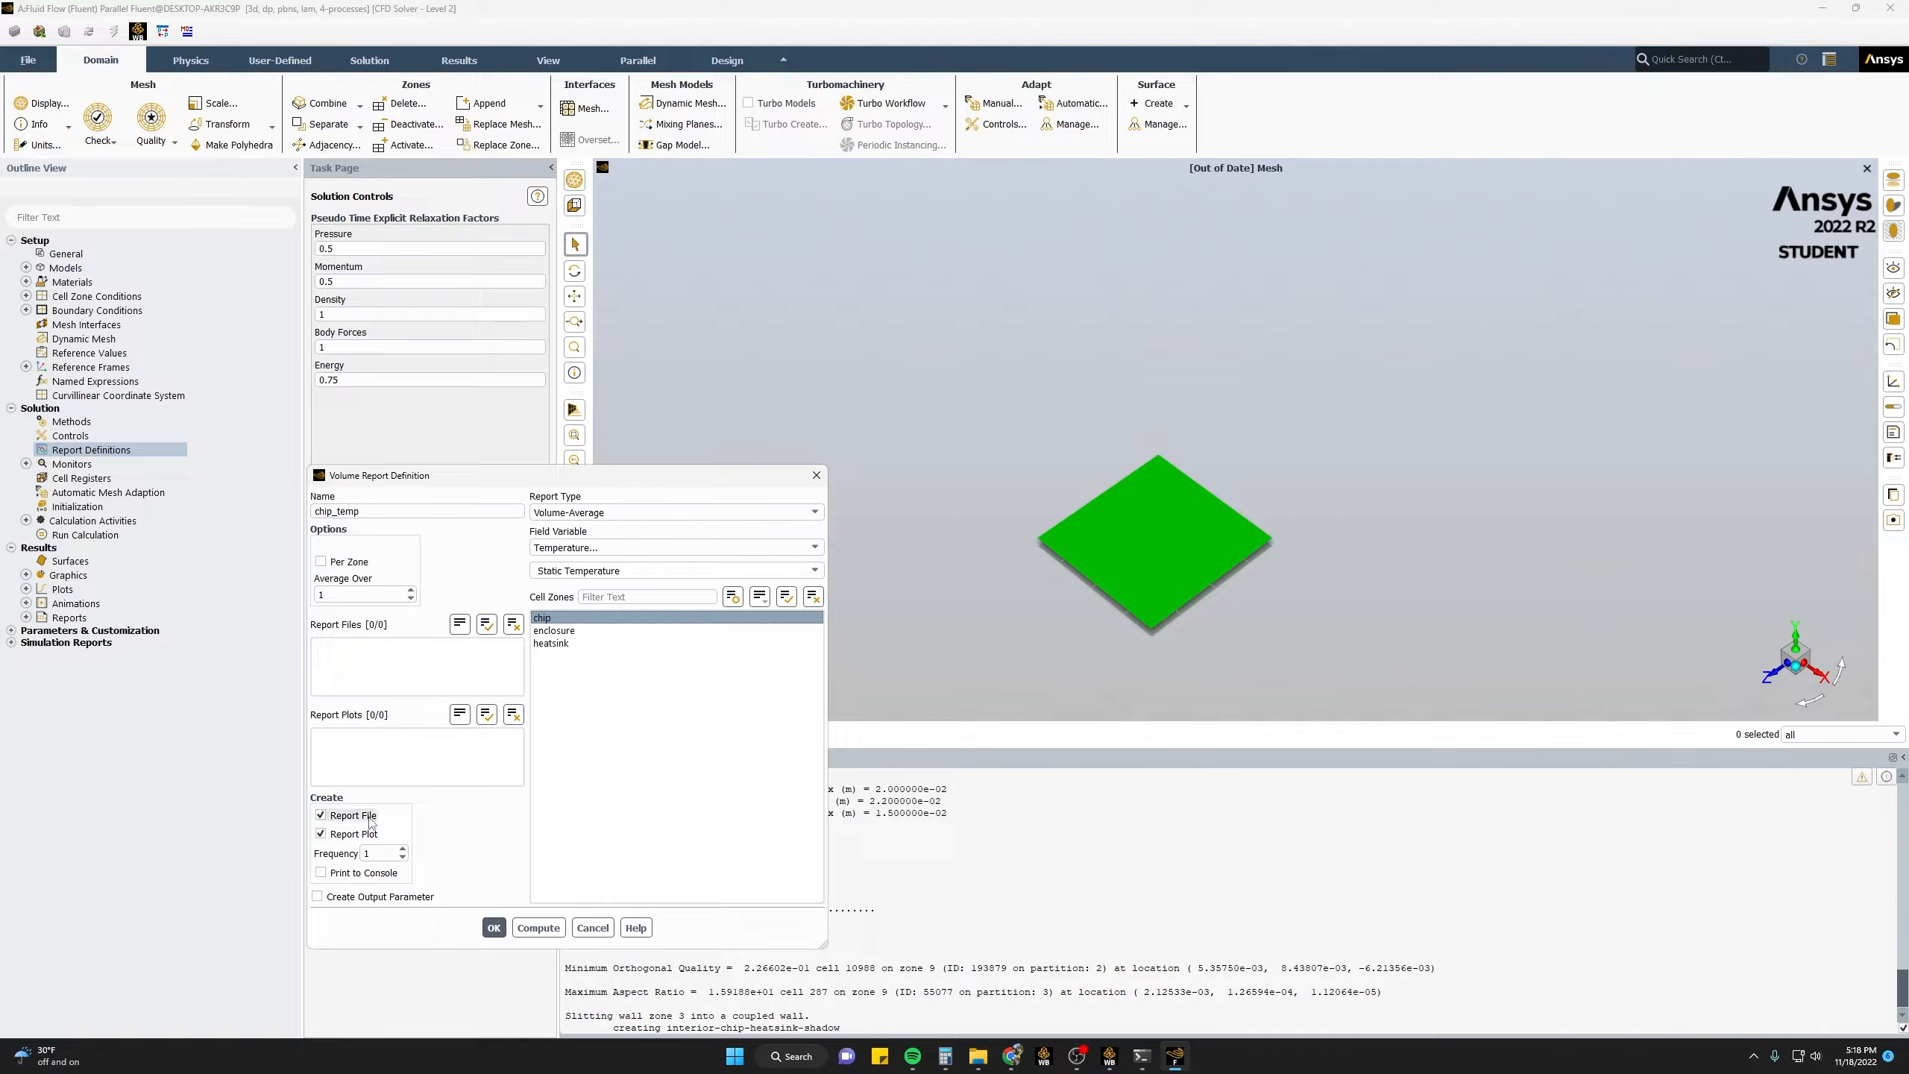
{"action": "left_click", "coordinate": [323, 817]}
{"action": "left_click", "coordinate": [493, 929]}
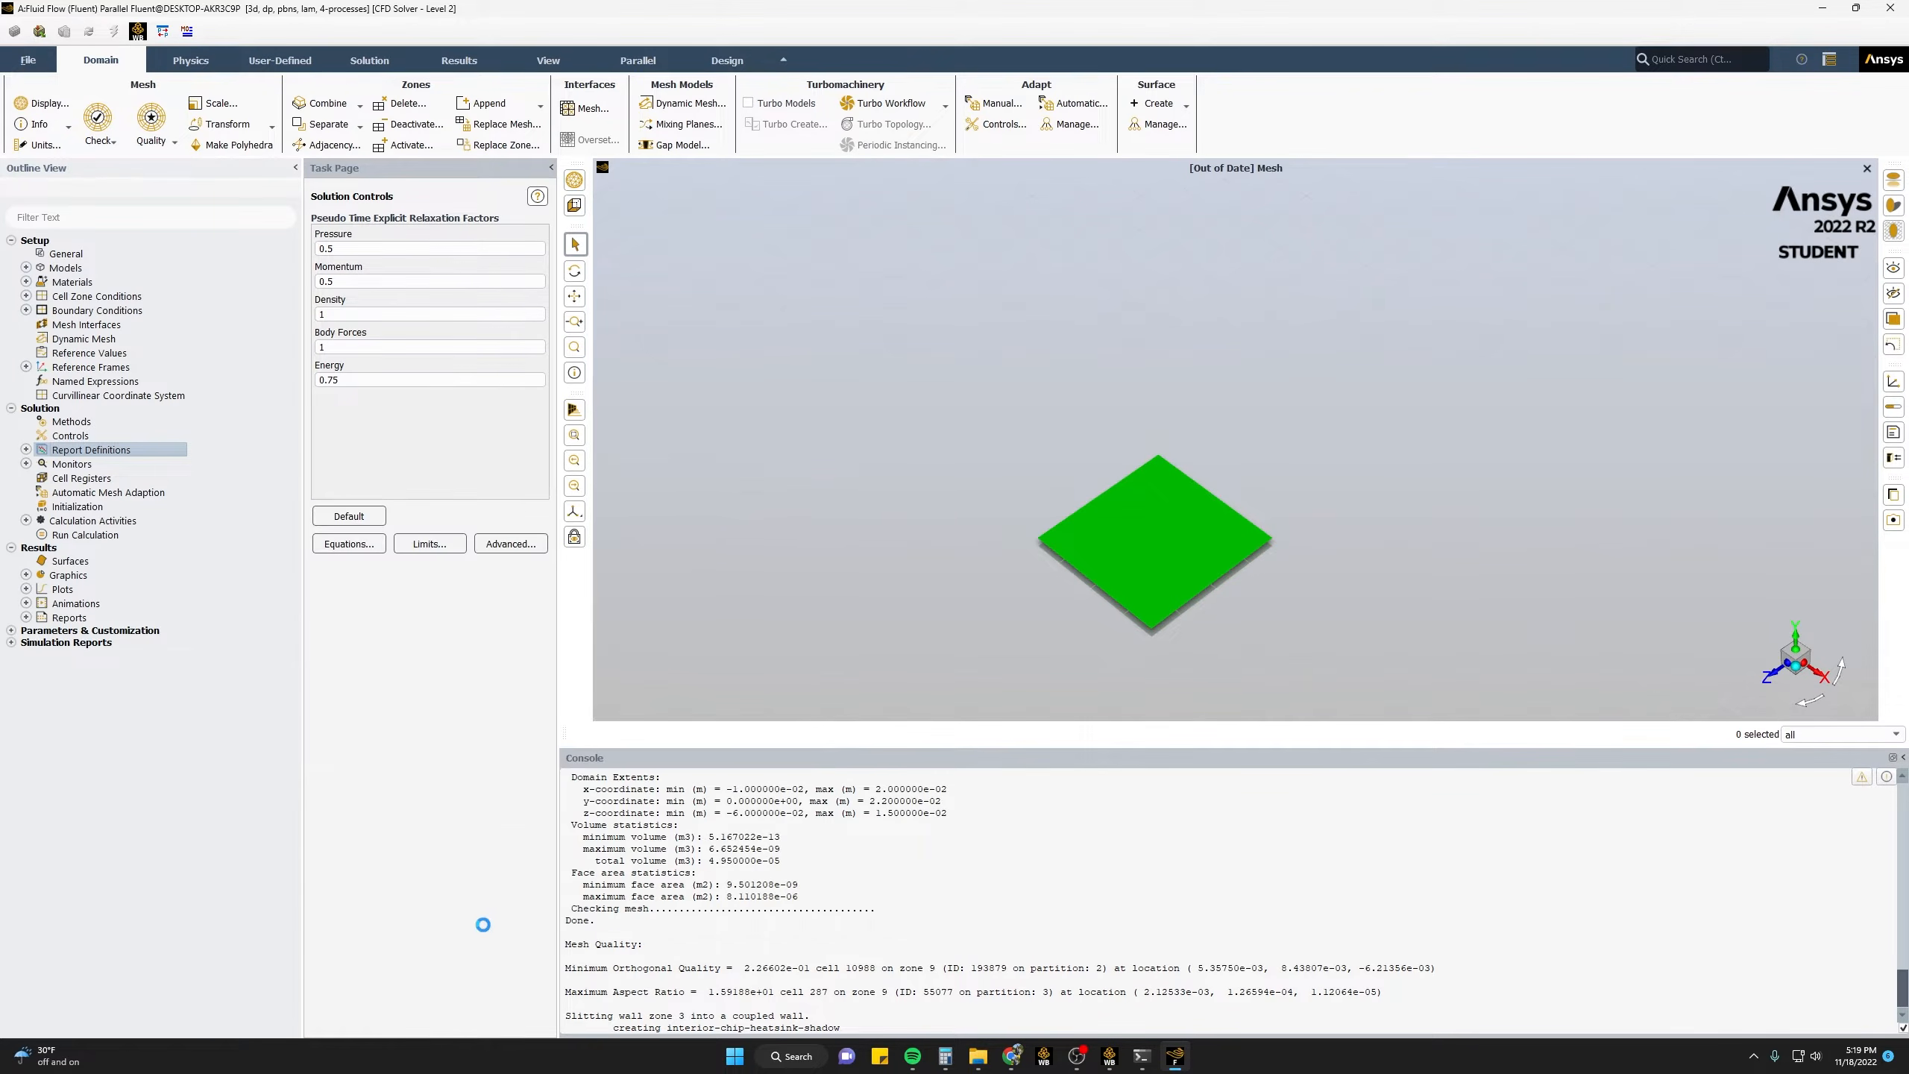
- Start a new Area-Weighted Average surface report definition and name it outflow_temp
{"action": "right_click", "coordinate": [114, 457]}
{"action": "mouse_move", "coordinate": [173, 546]}
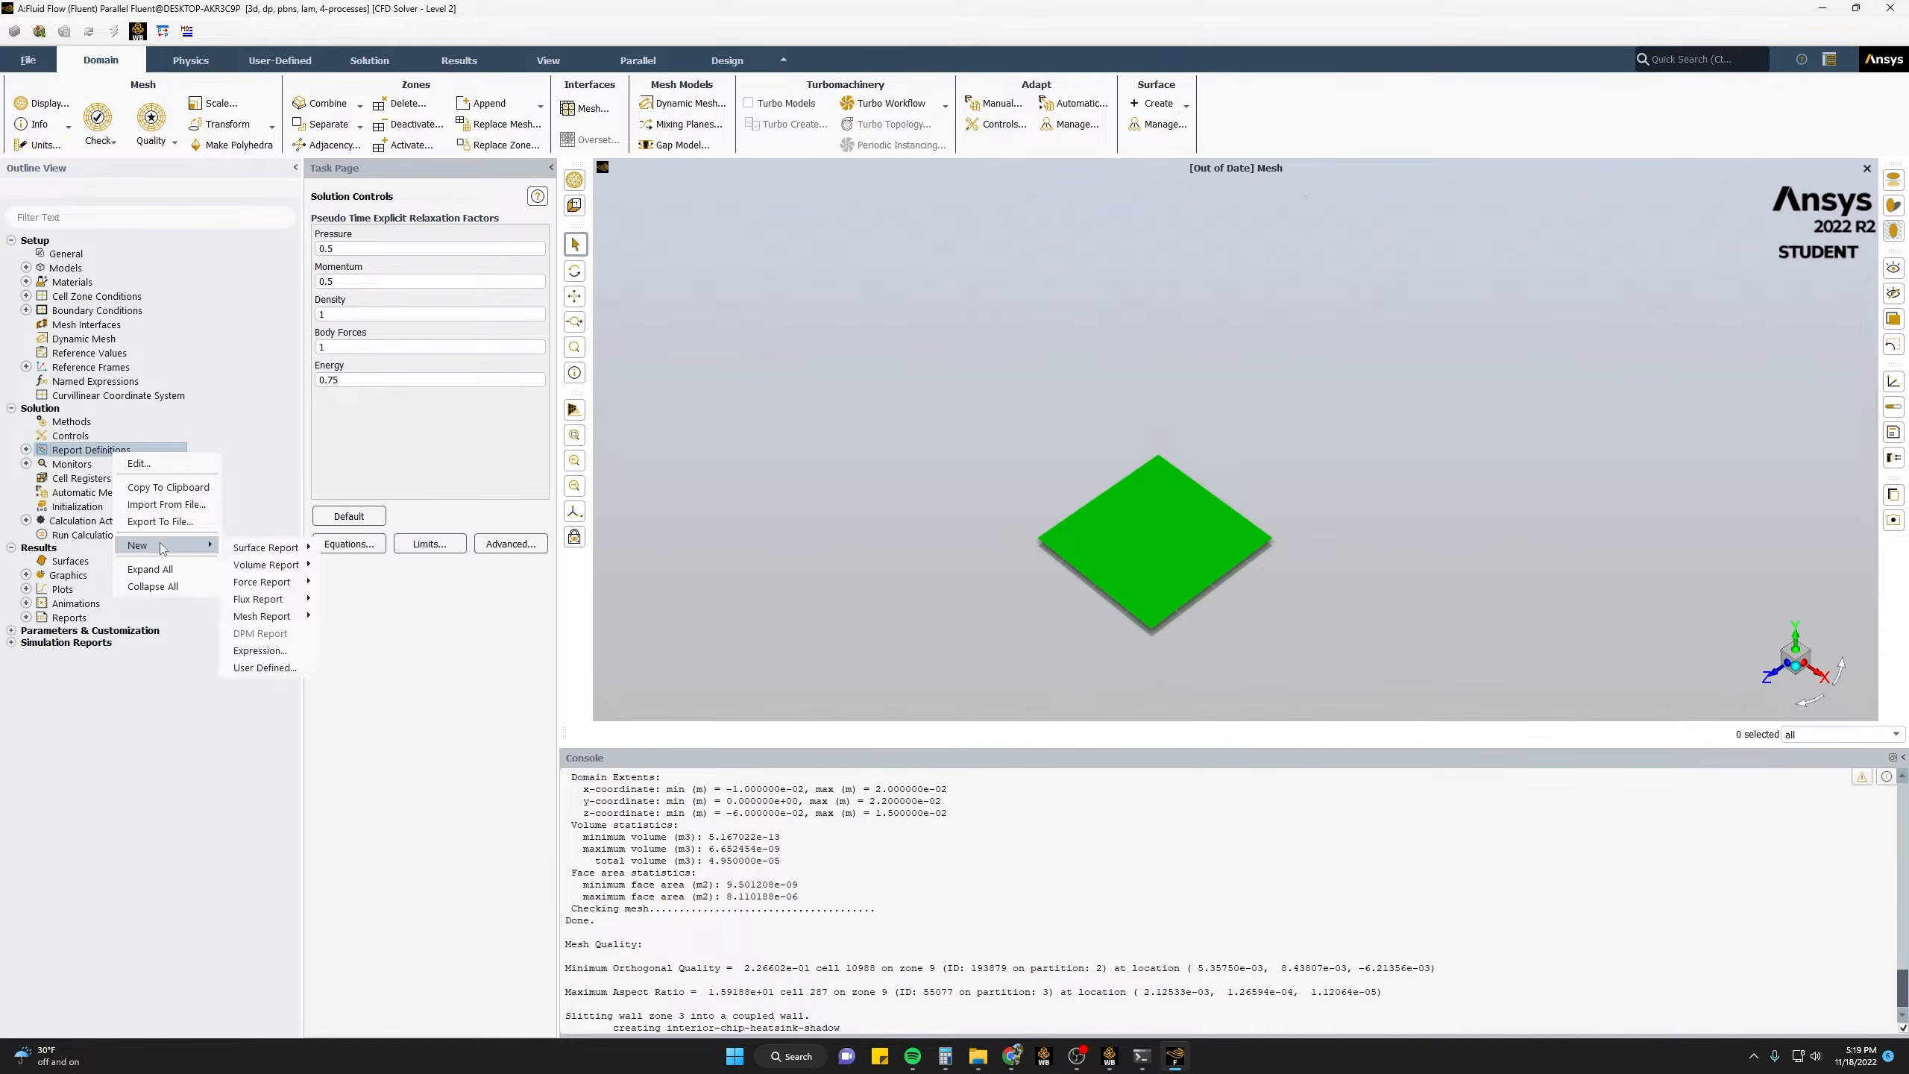
{"action": "mouse_move", "coordinate": [268, 554]}
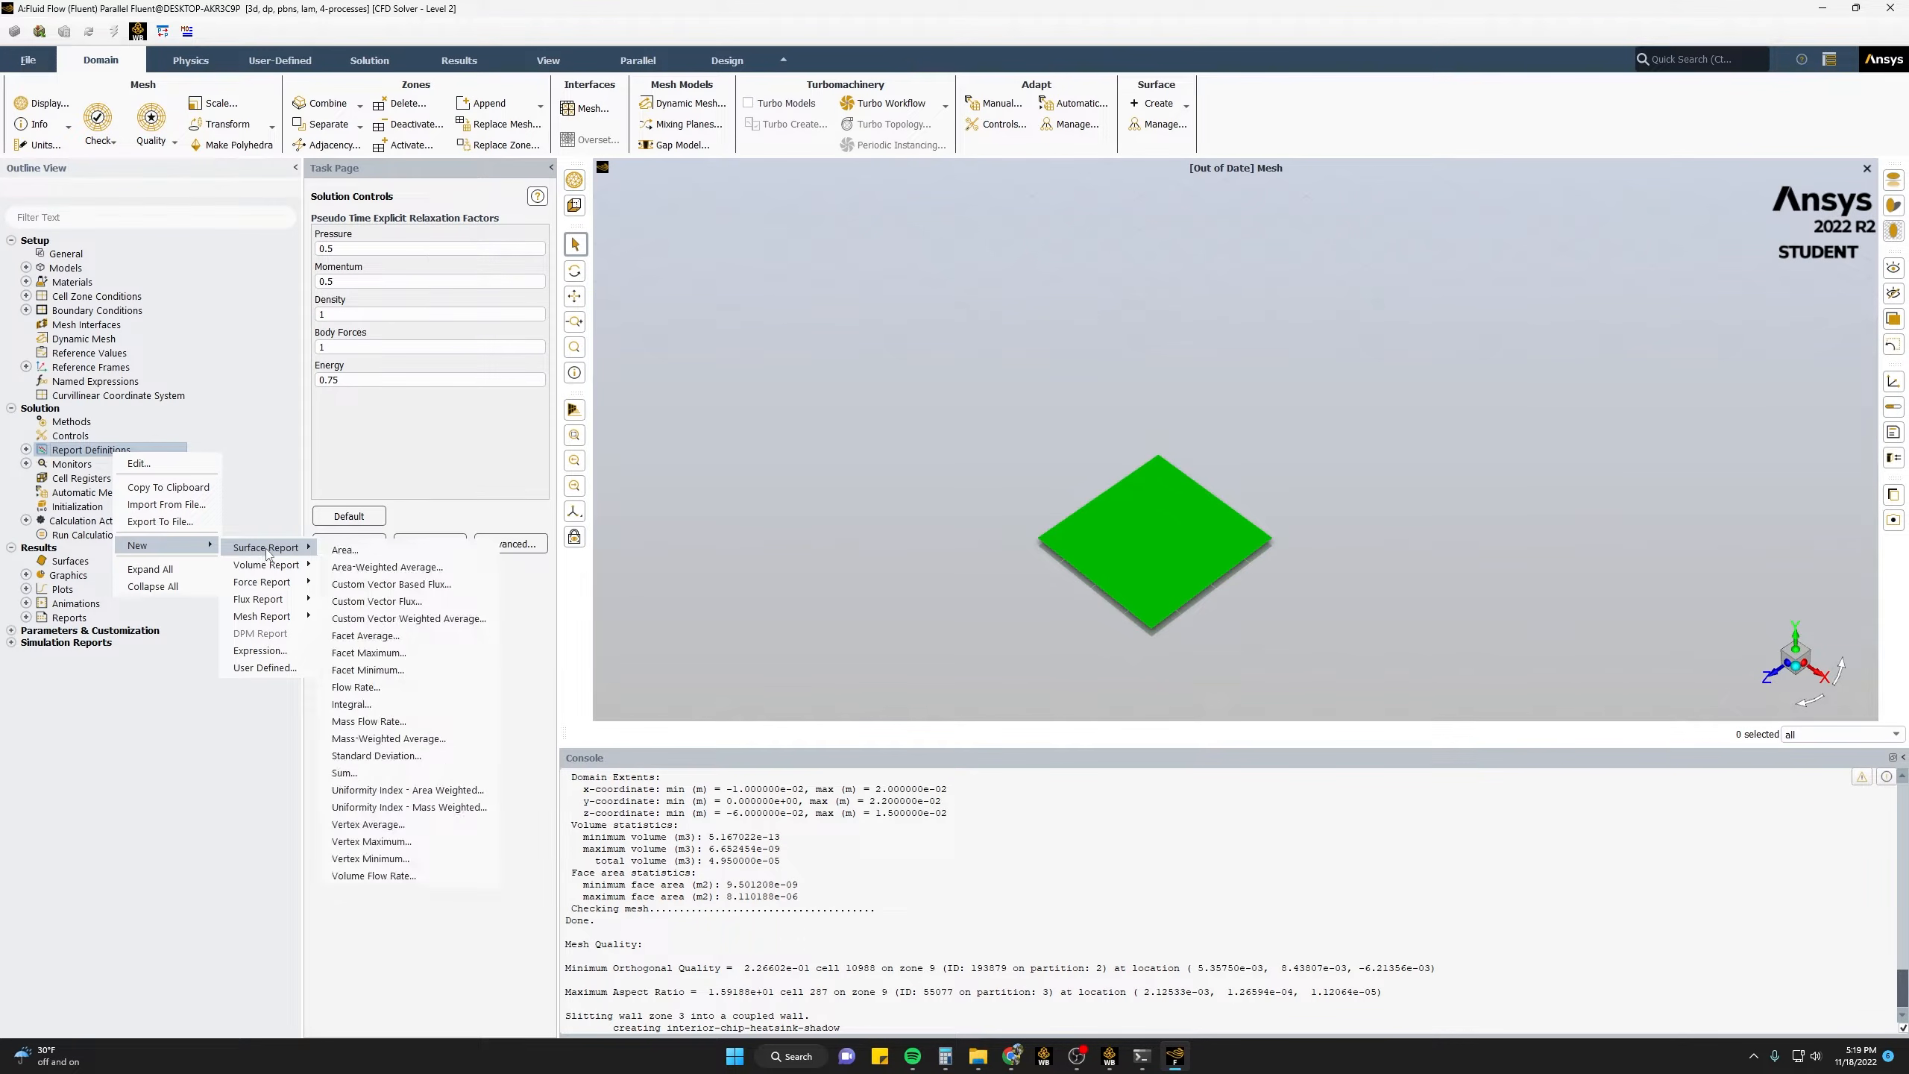
{"action": "left_click", "coordinate": [364, 569]}
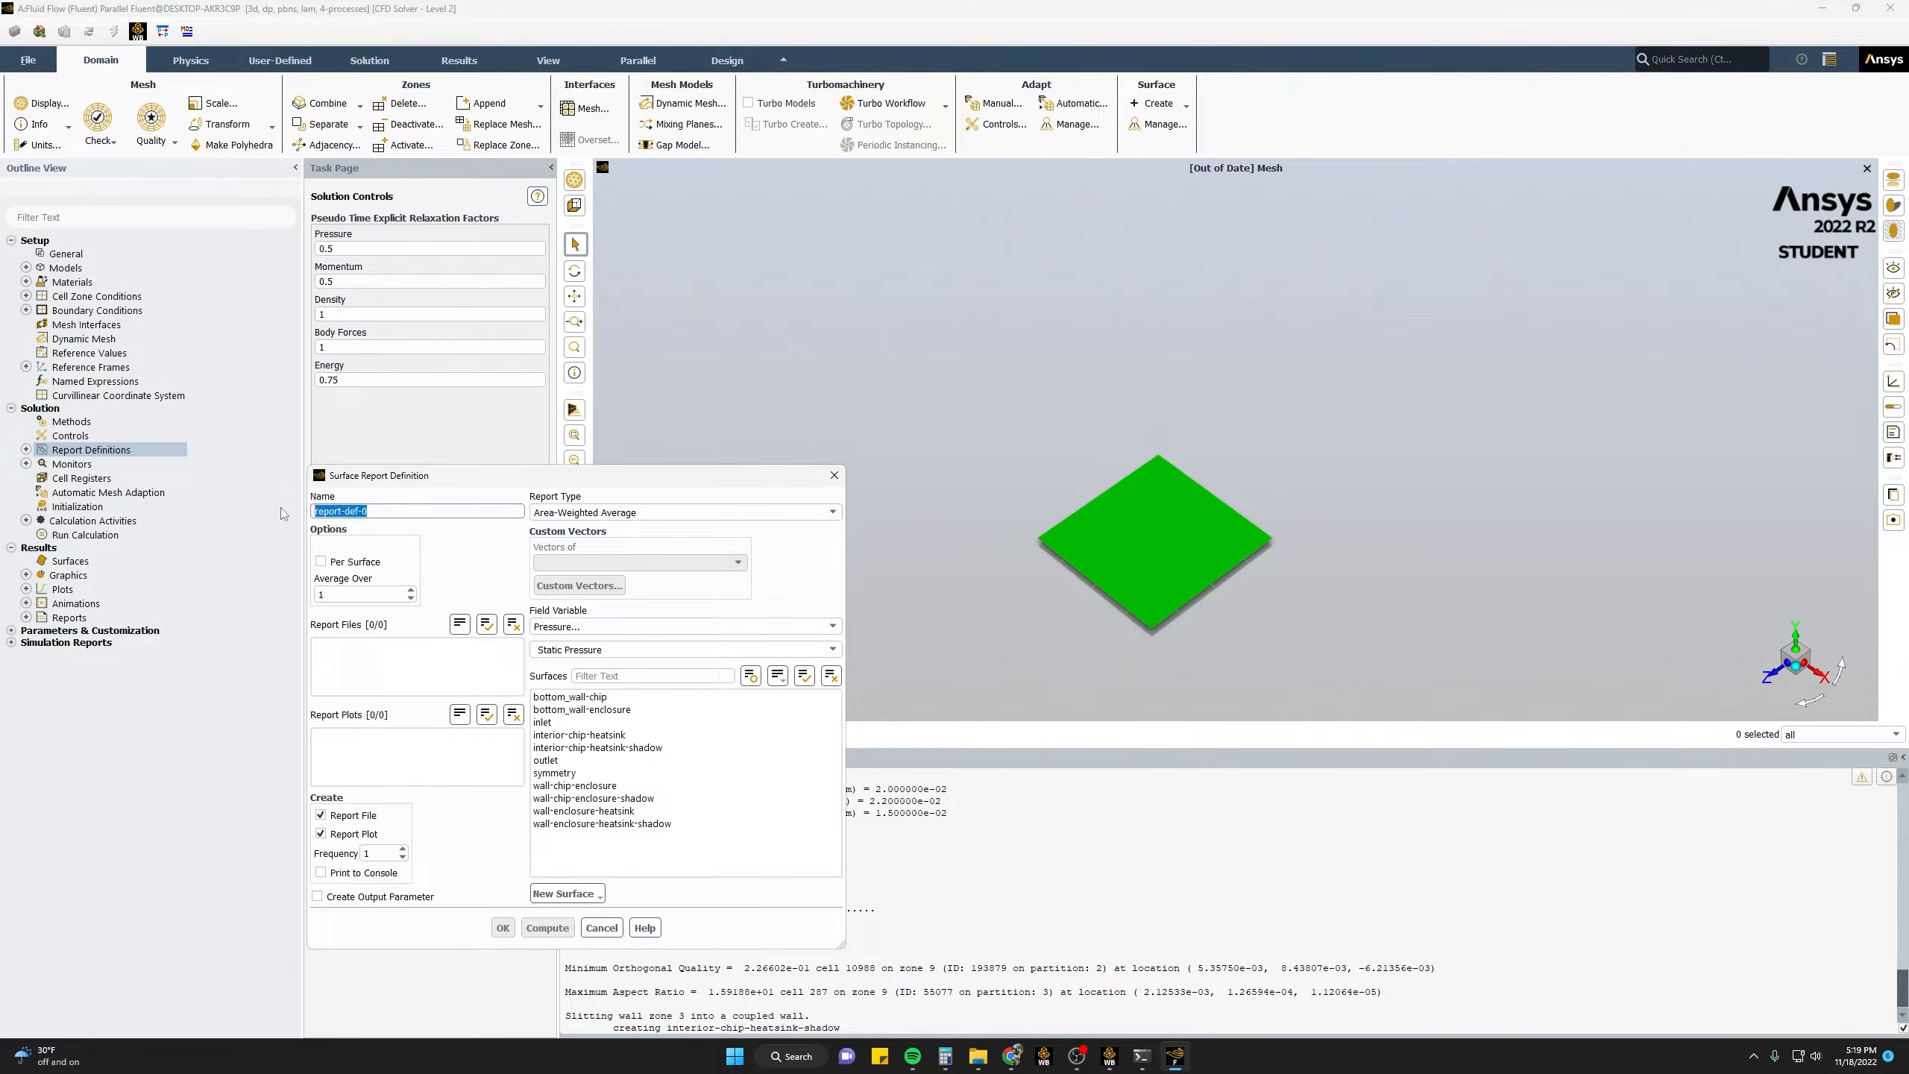
{"action": "type", "text": "outflow_temp"}
- Report Static Temperature on the outlet surface, turn off the report file, and create the surface report
{"action": "left_click", "coordinate": [605, 628]}
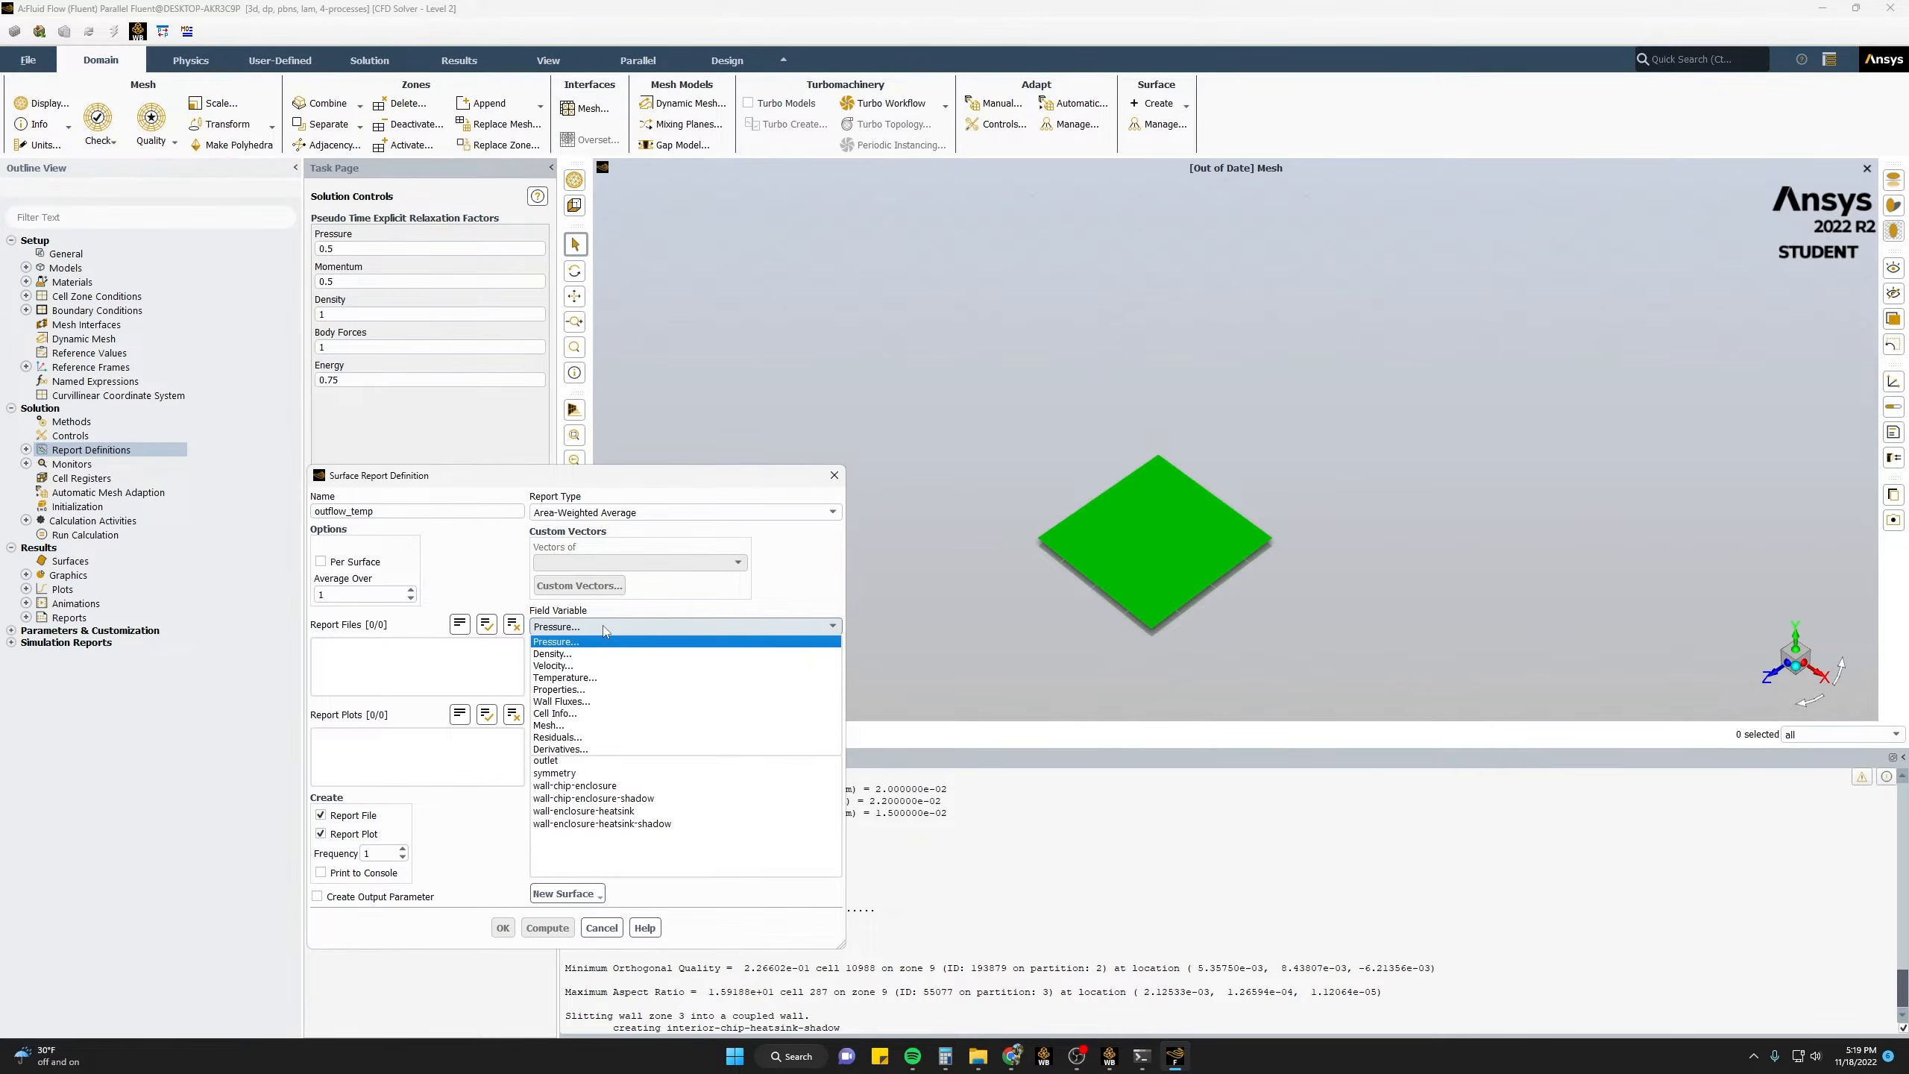
{"action": "left_click", "coordinate": [589, 677]}
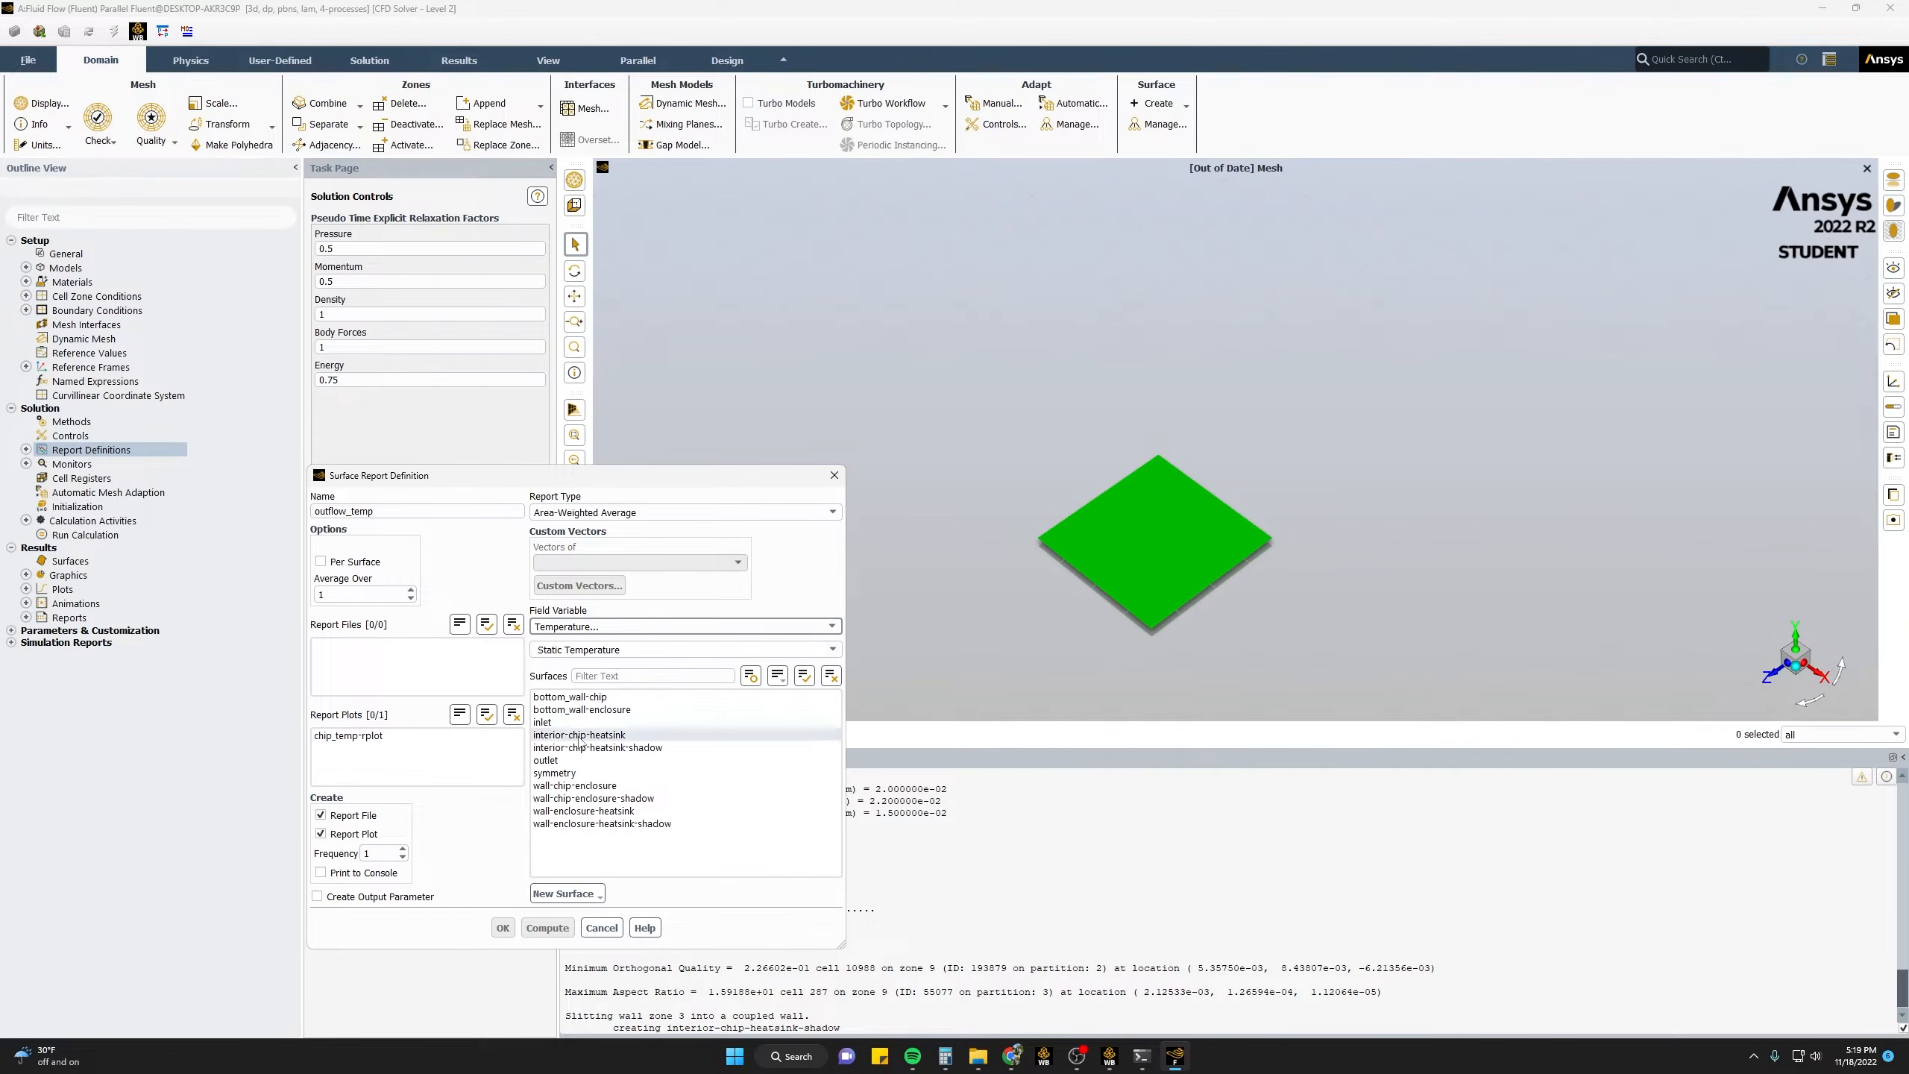
{"action": "left_click", "coordinate": [556, 760]}
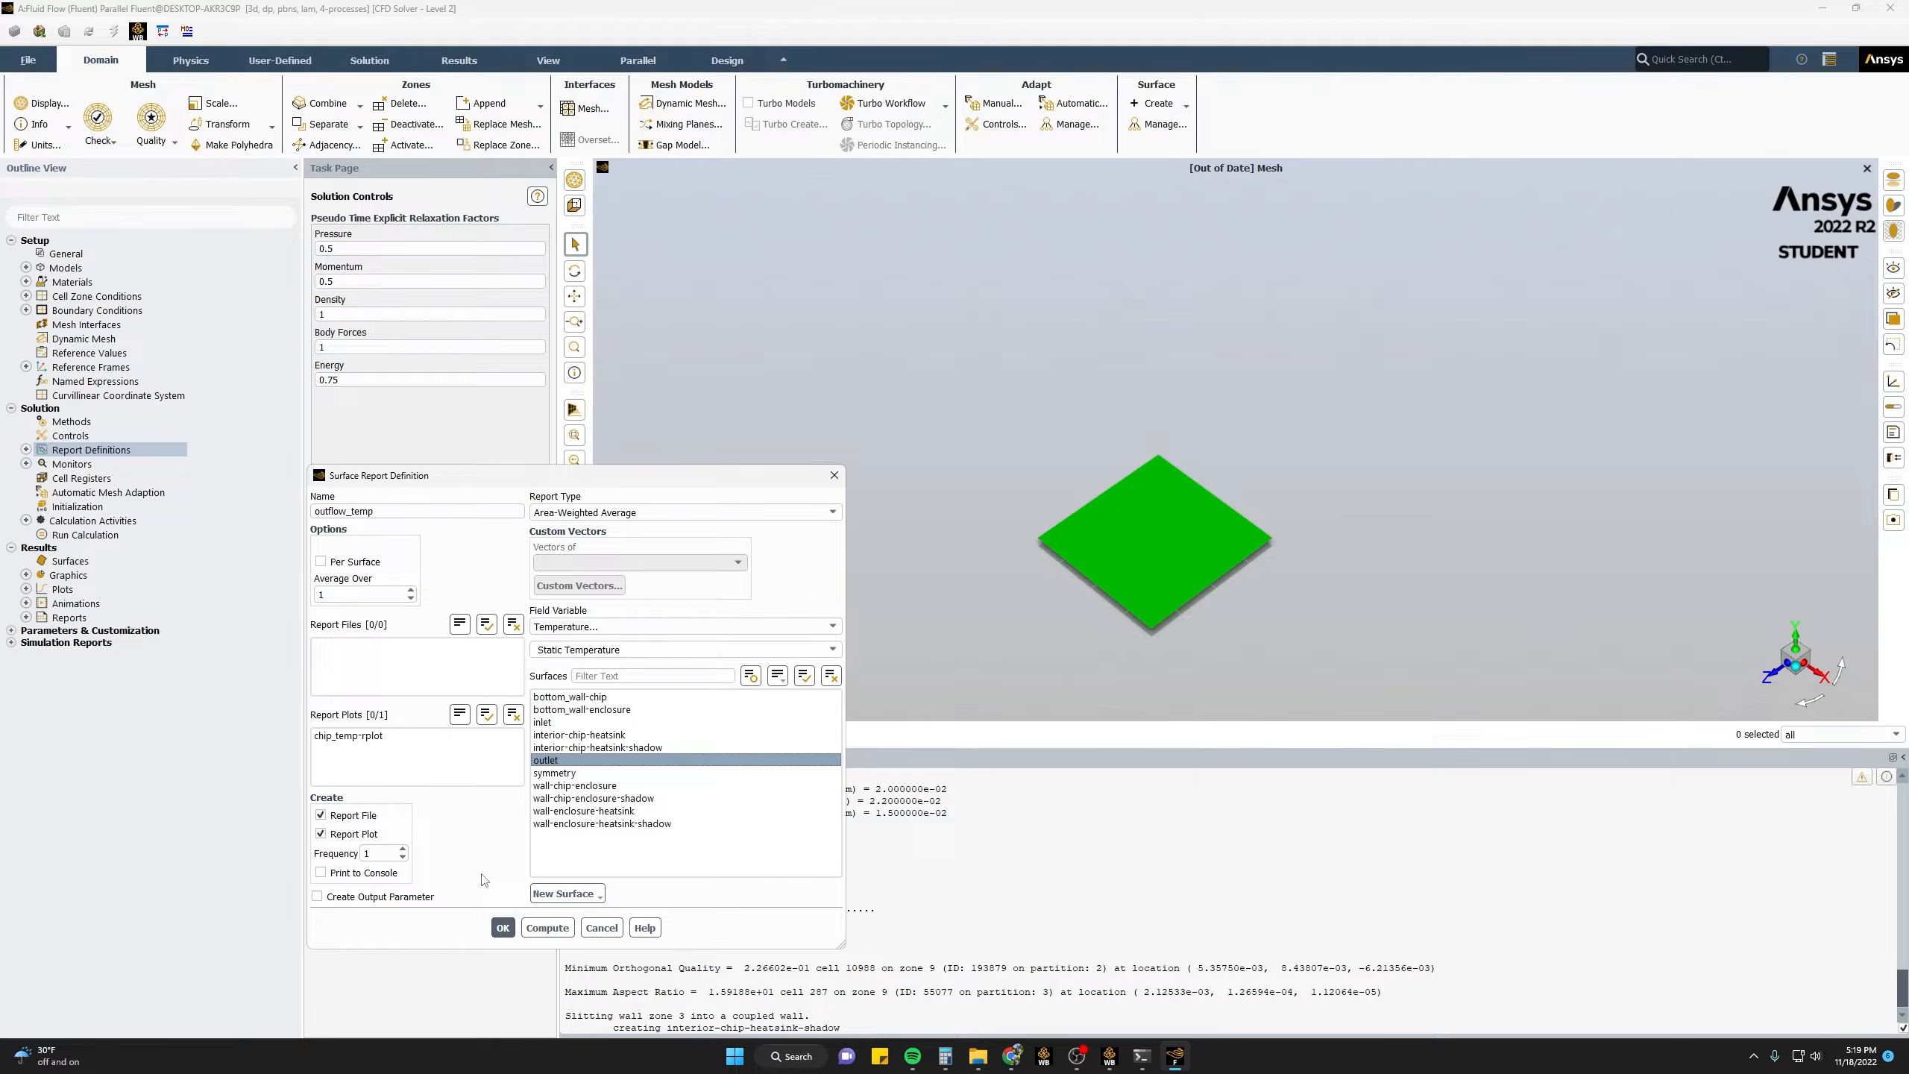
{"action": "left_click", "coordinate": [355, 820]}
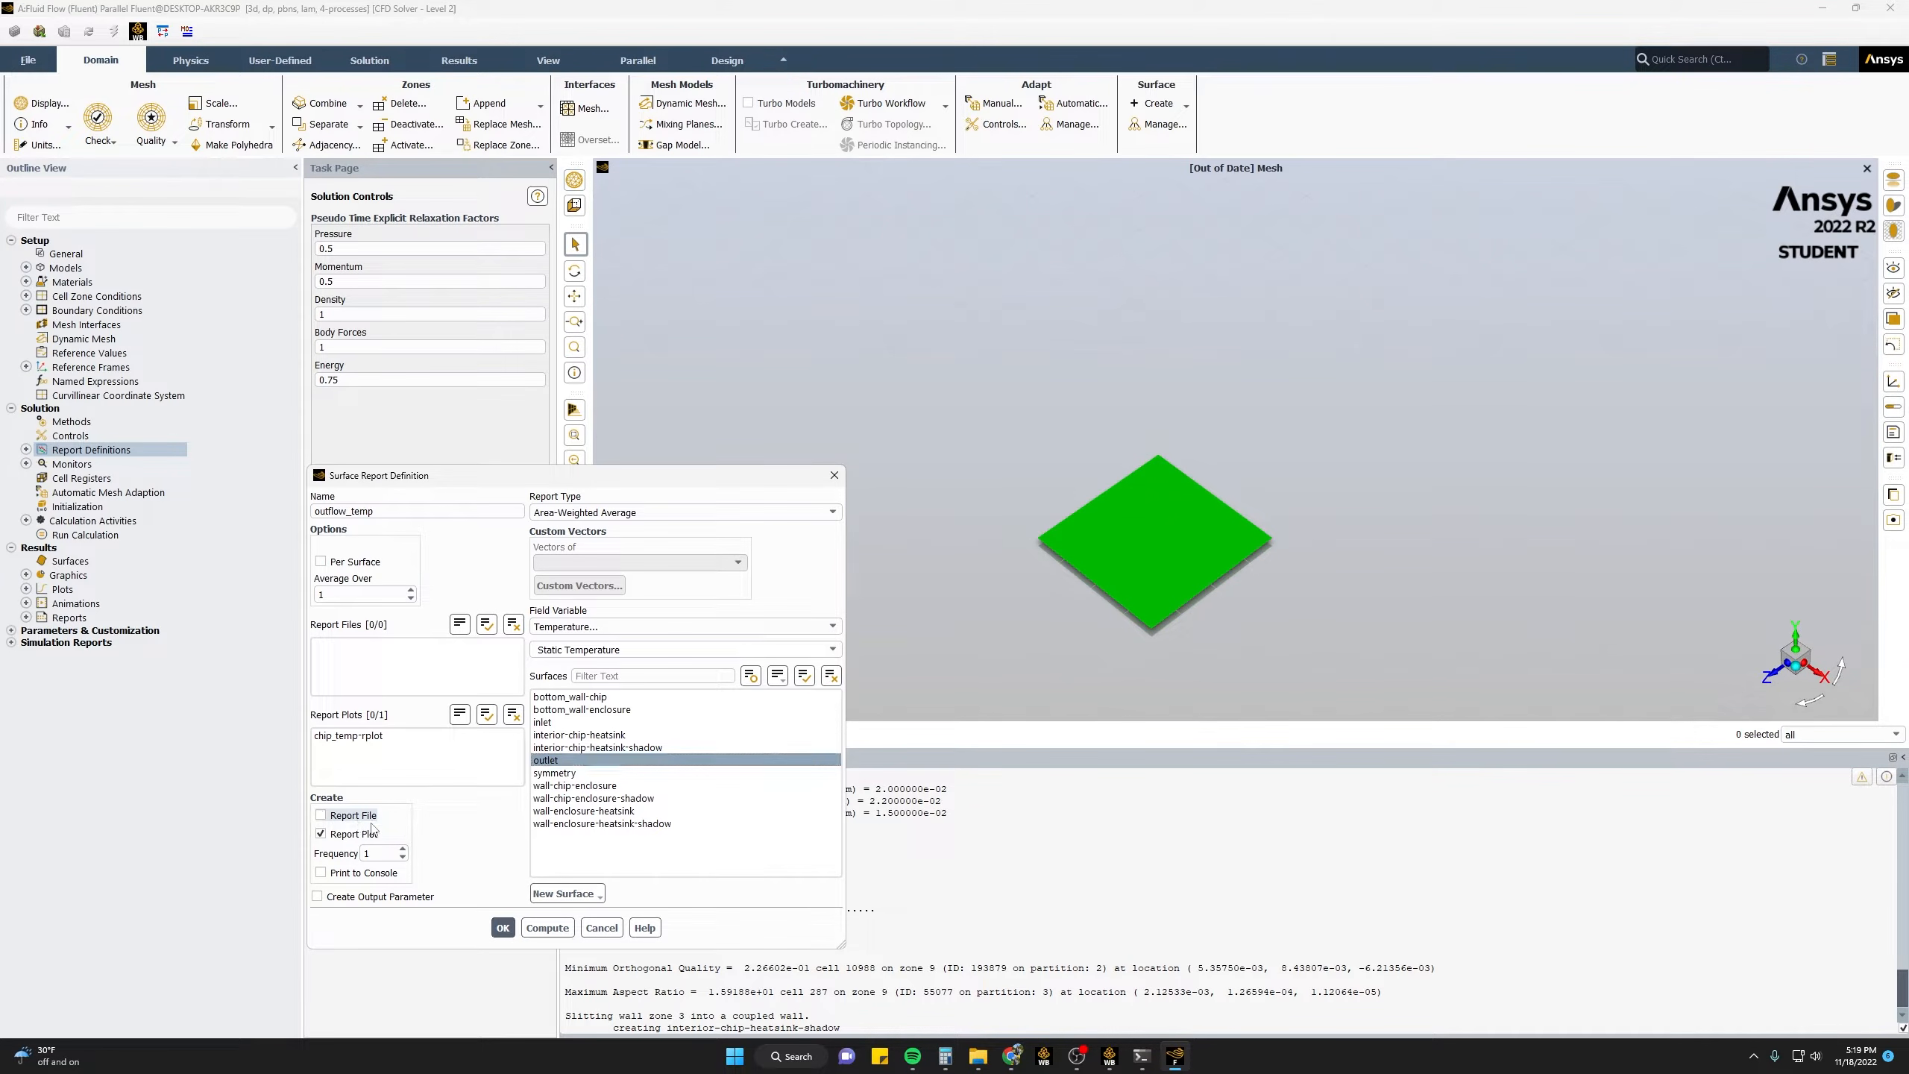
{"action": "left_click", "coordinate": [503, 927]}
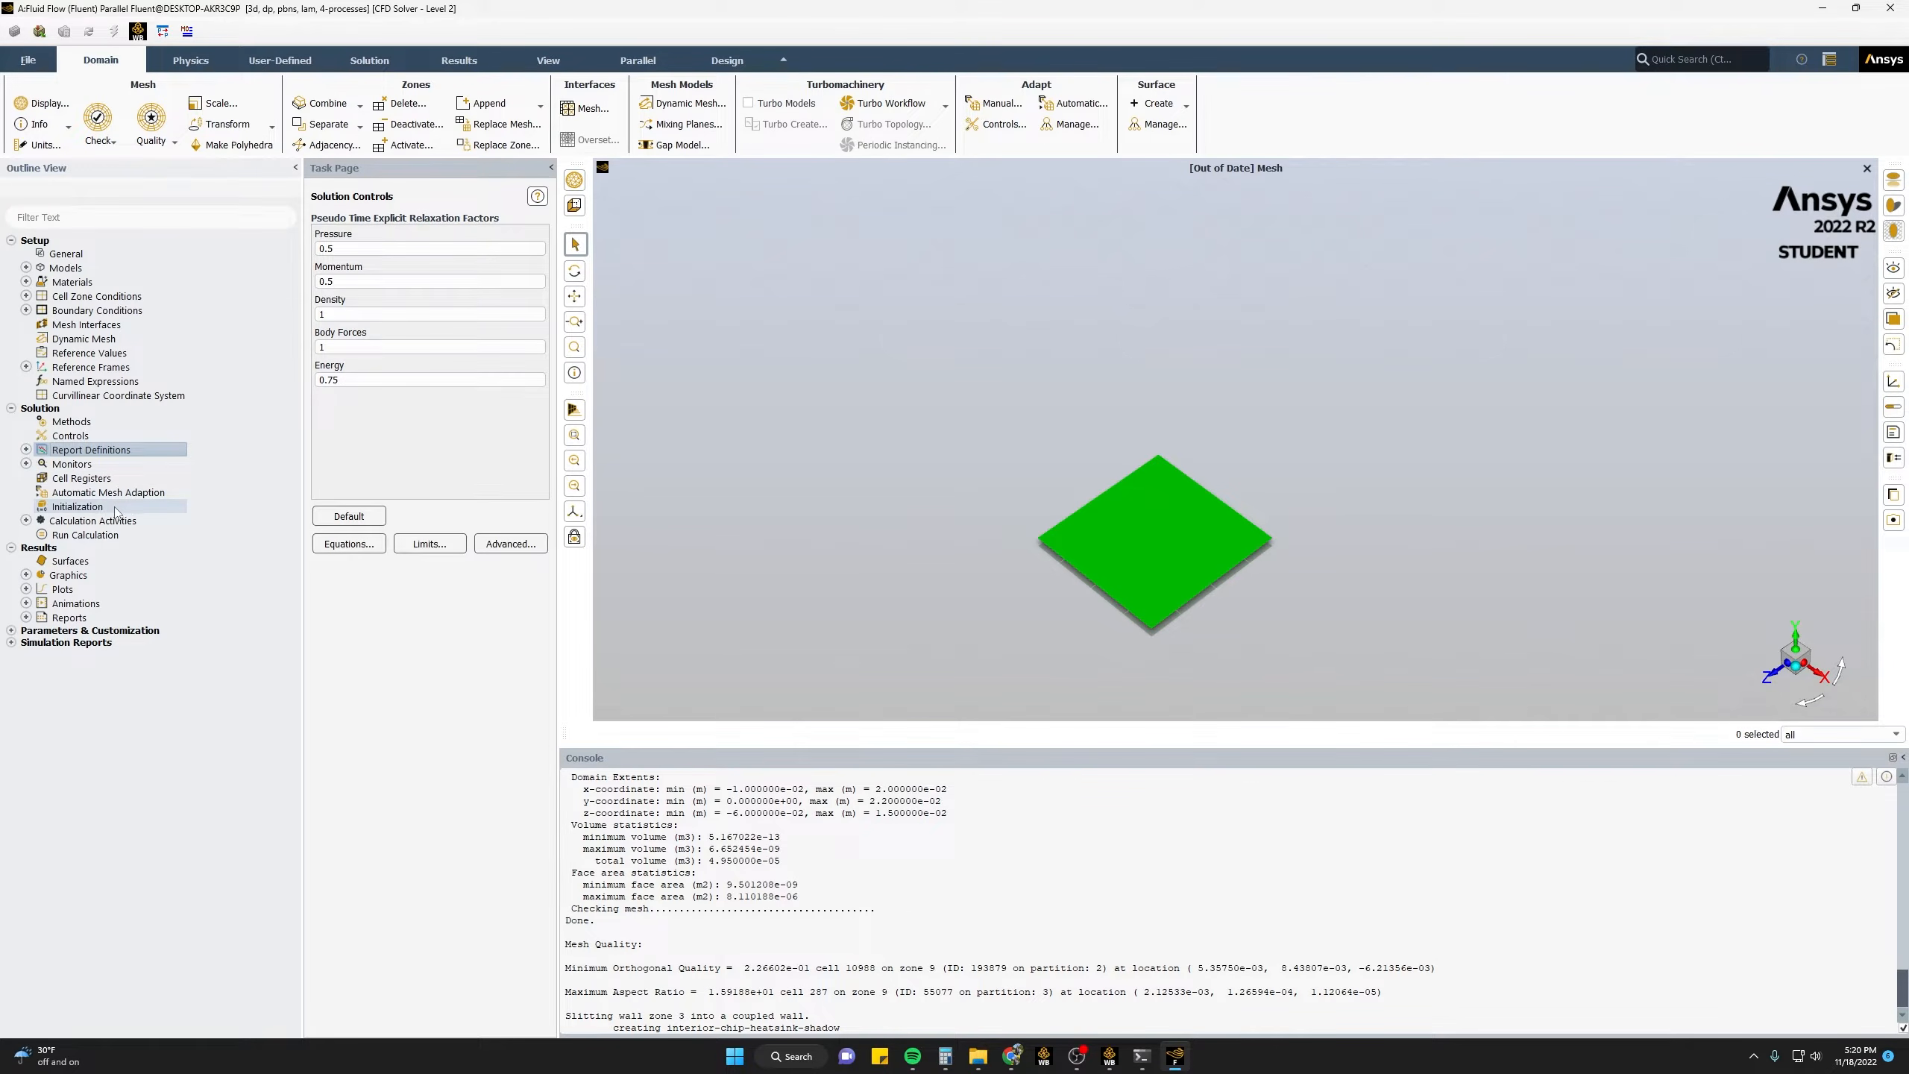
- Initialize the solution with Hybrid Initialization and review its iterations and messages in the console
{"action": "left_click", "coordinate": [116, 508]}
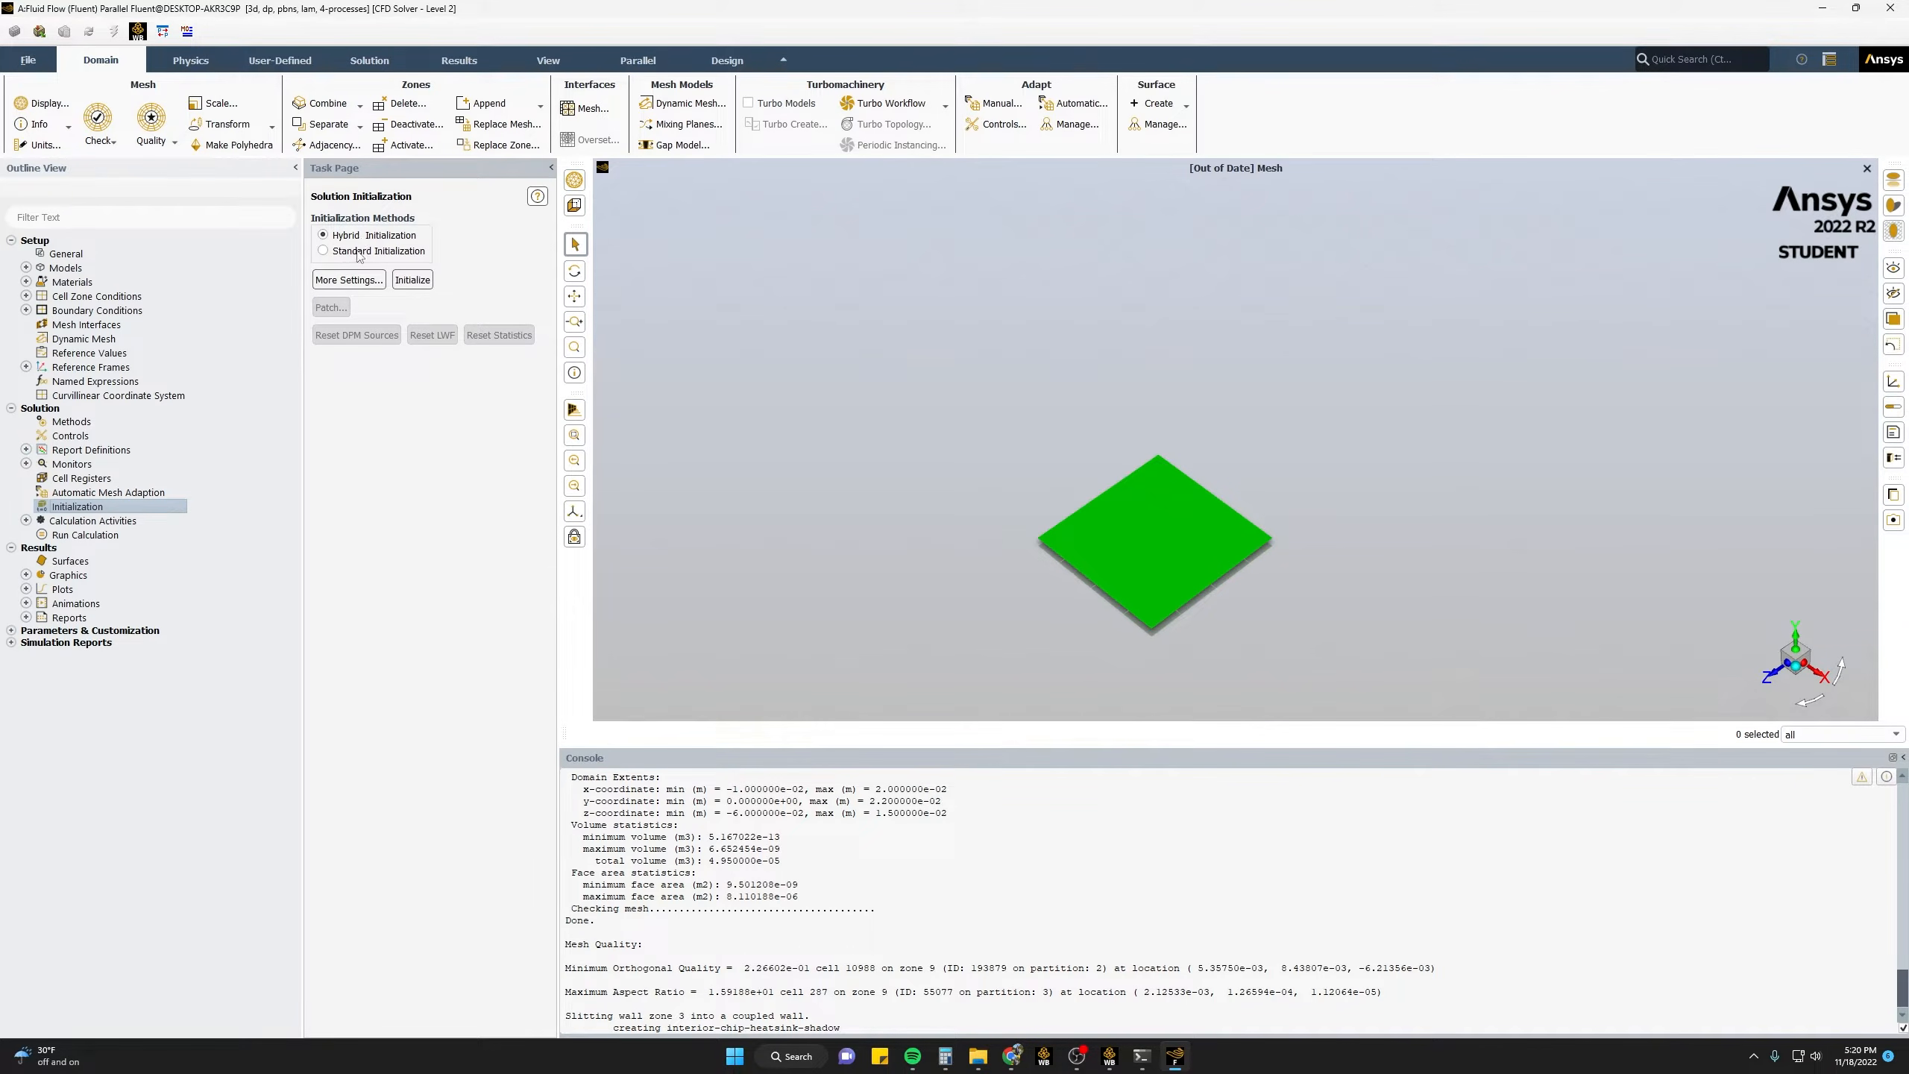
{"action": "left_click", "coordinate": [408, 282]}
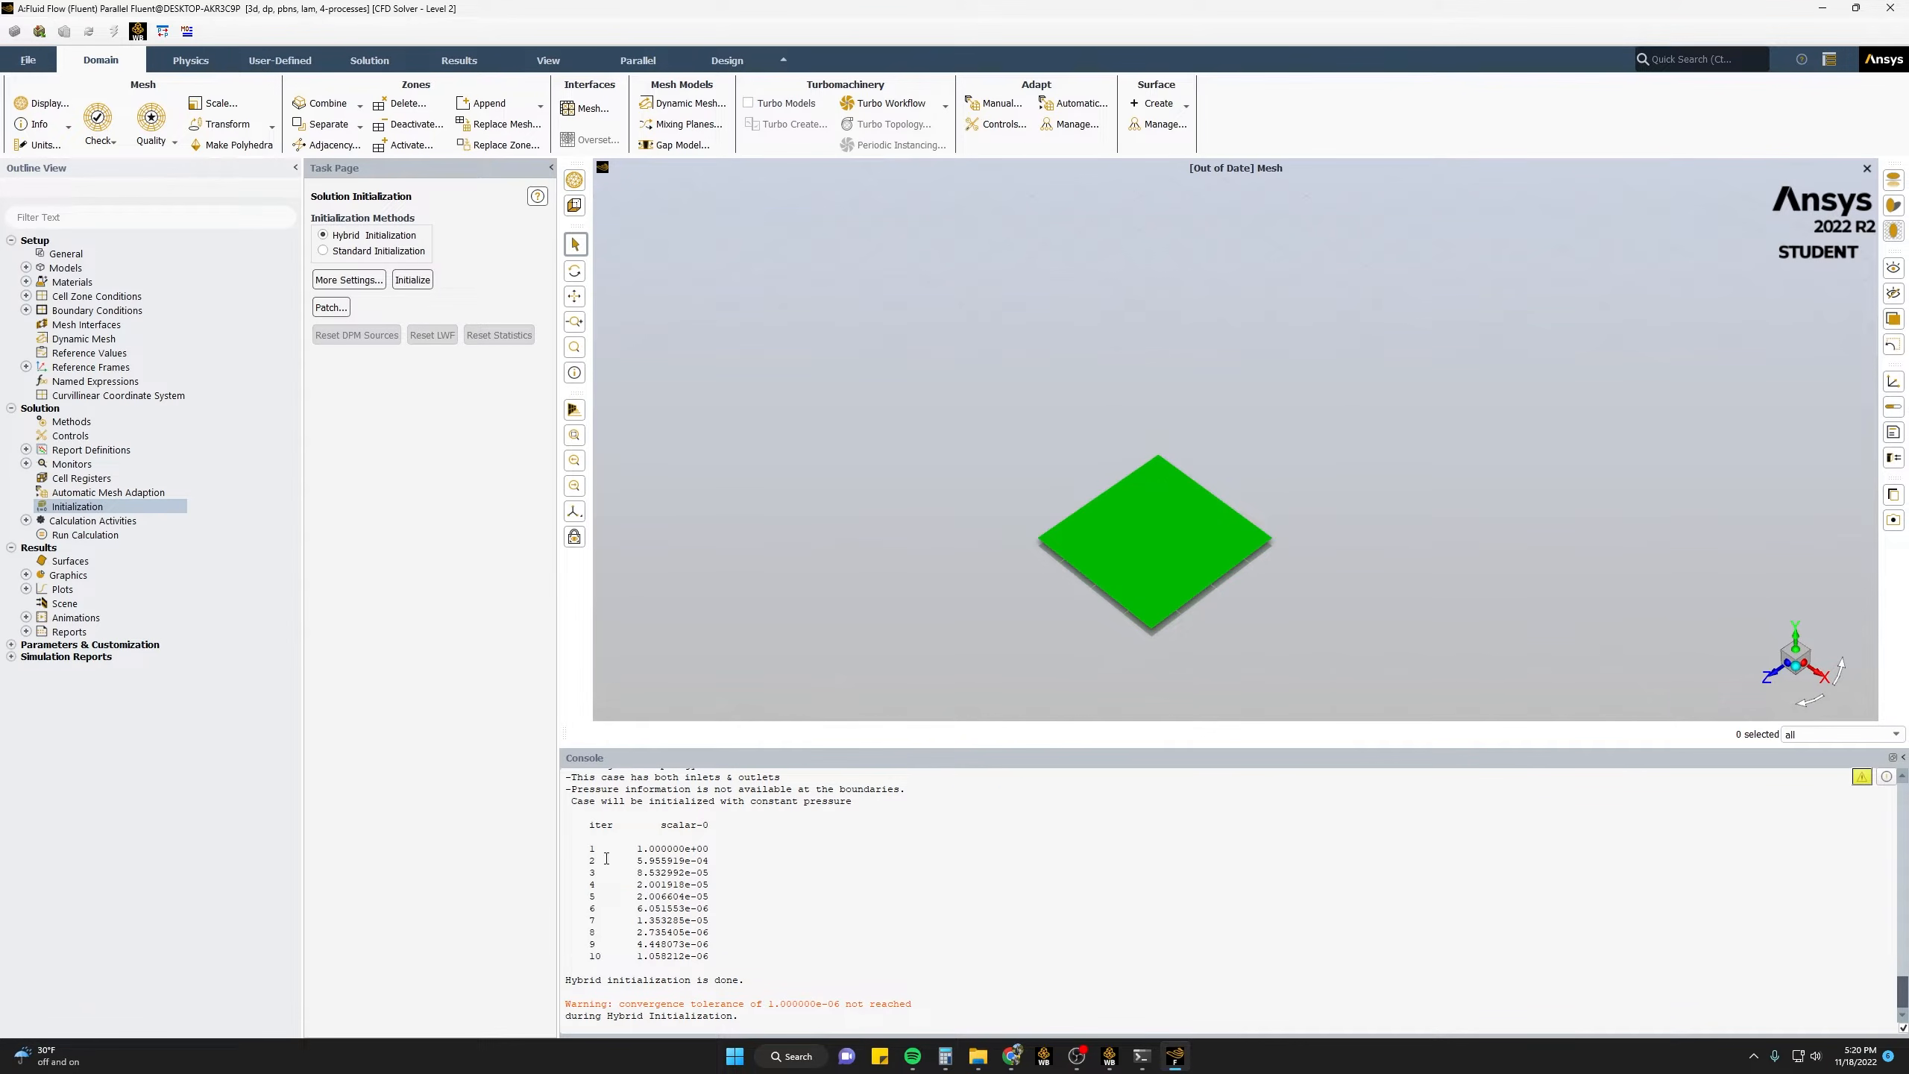
{"action": "left_click_drag", "start_coordinate": [568, 824], "coordinate": [724, 960]}
{"action": "left_click", "coordinate": [698, 962]}
{"action": "left_click_drag", "start_coordinate": [761, 1006], "coordinate": [908, 1005]}
{"action": "left_click", "coordinate": [947, 999]}
- Bring up the Run Calculation settings, check the case set-up, and dismiss the resulting information message
{"action": "double_click", "coordinate": [85, 535]}
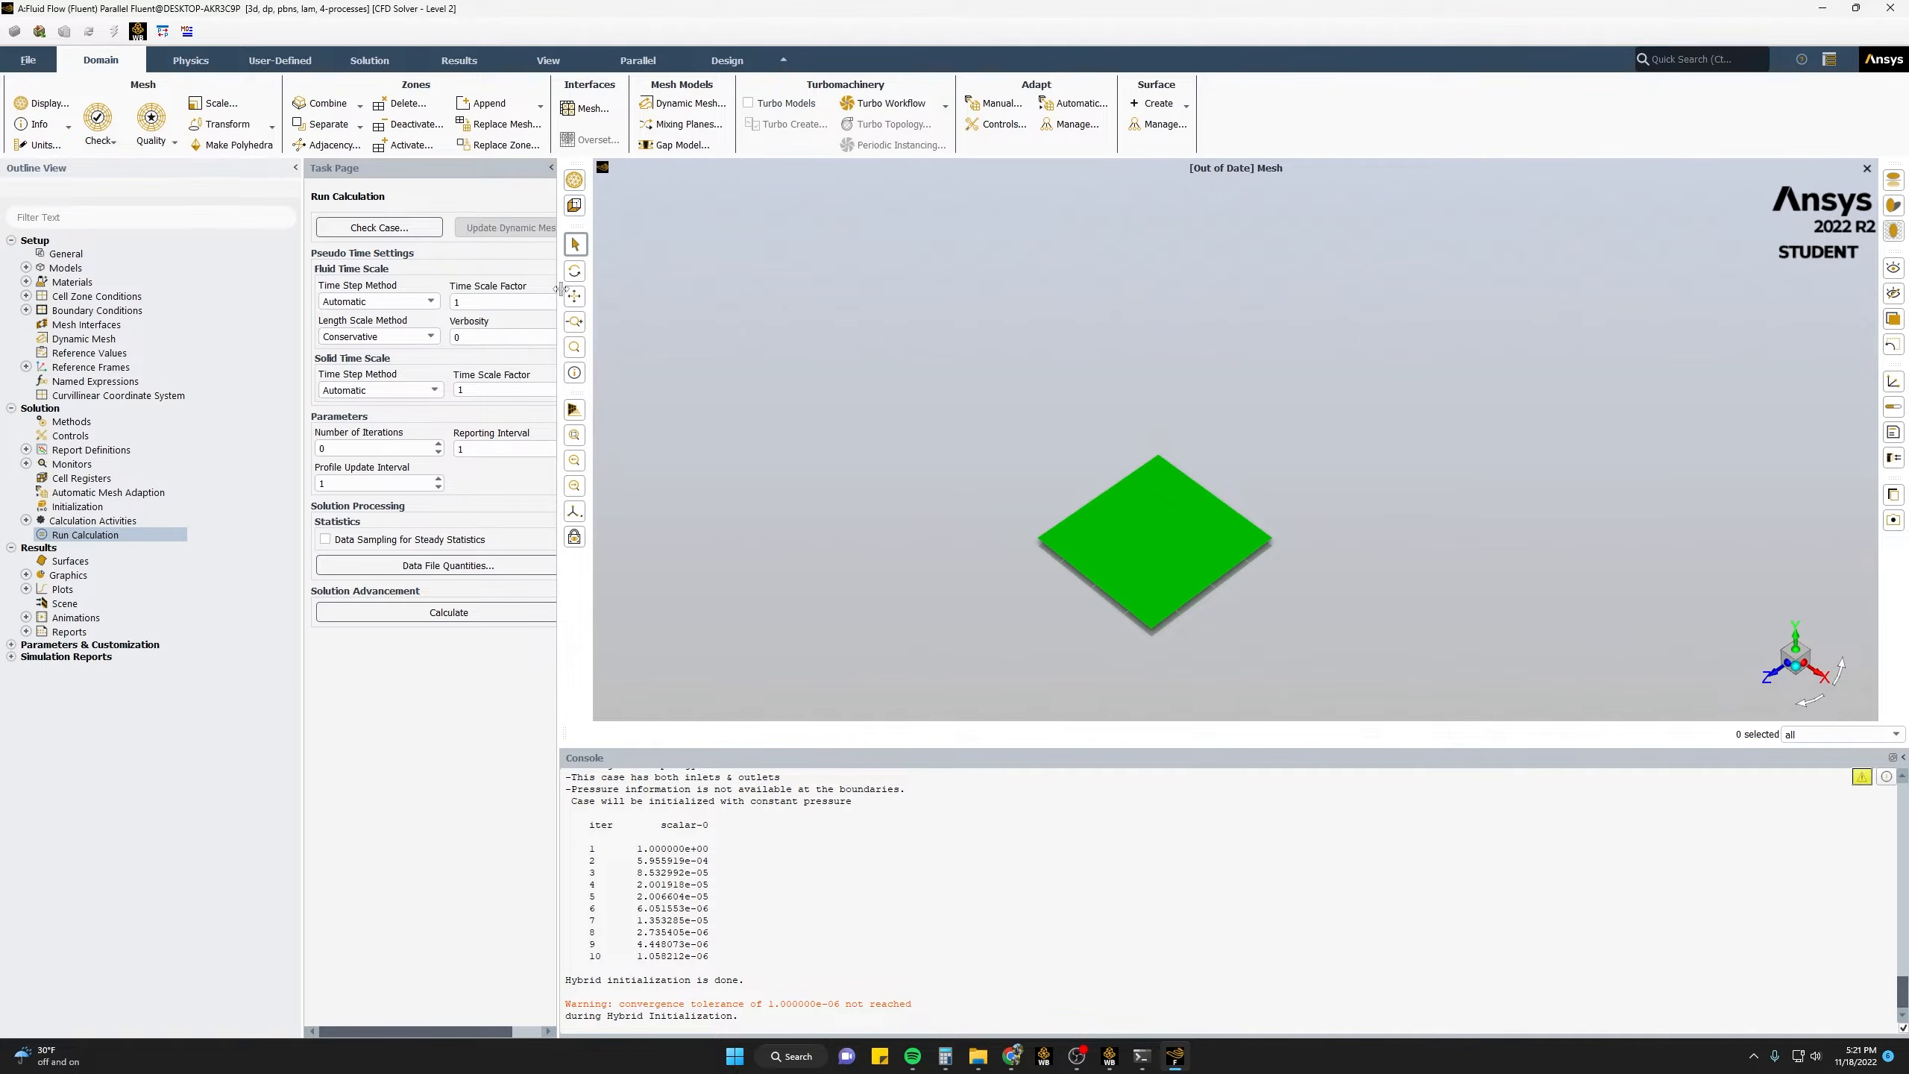
{"action": "left_click_drag", "start_coordinate": [563, 298], "coordinate": [606, 294]}
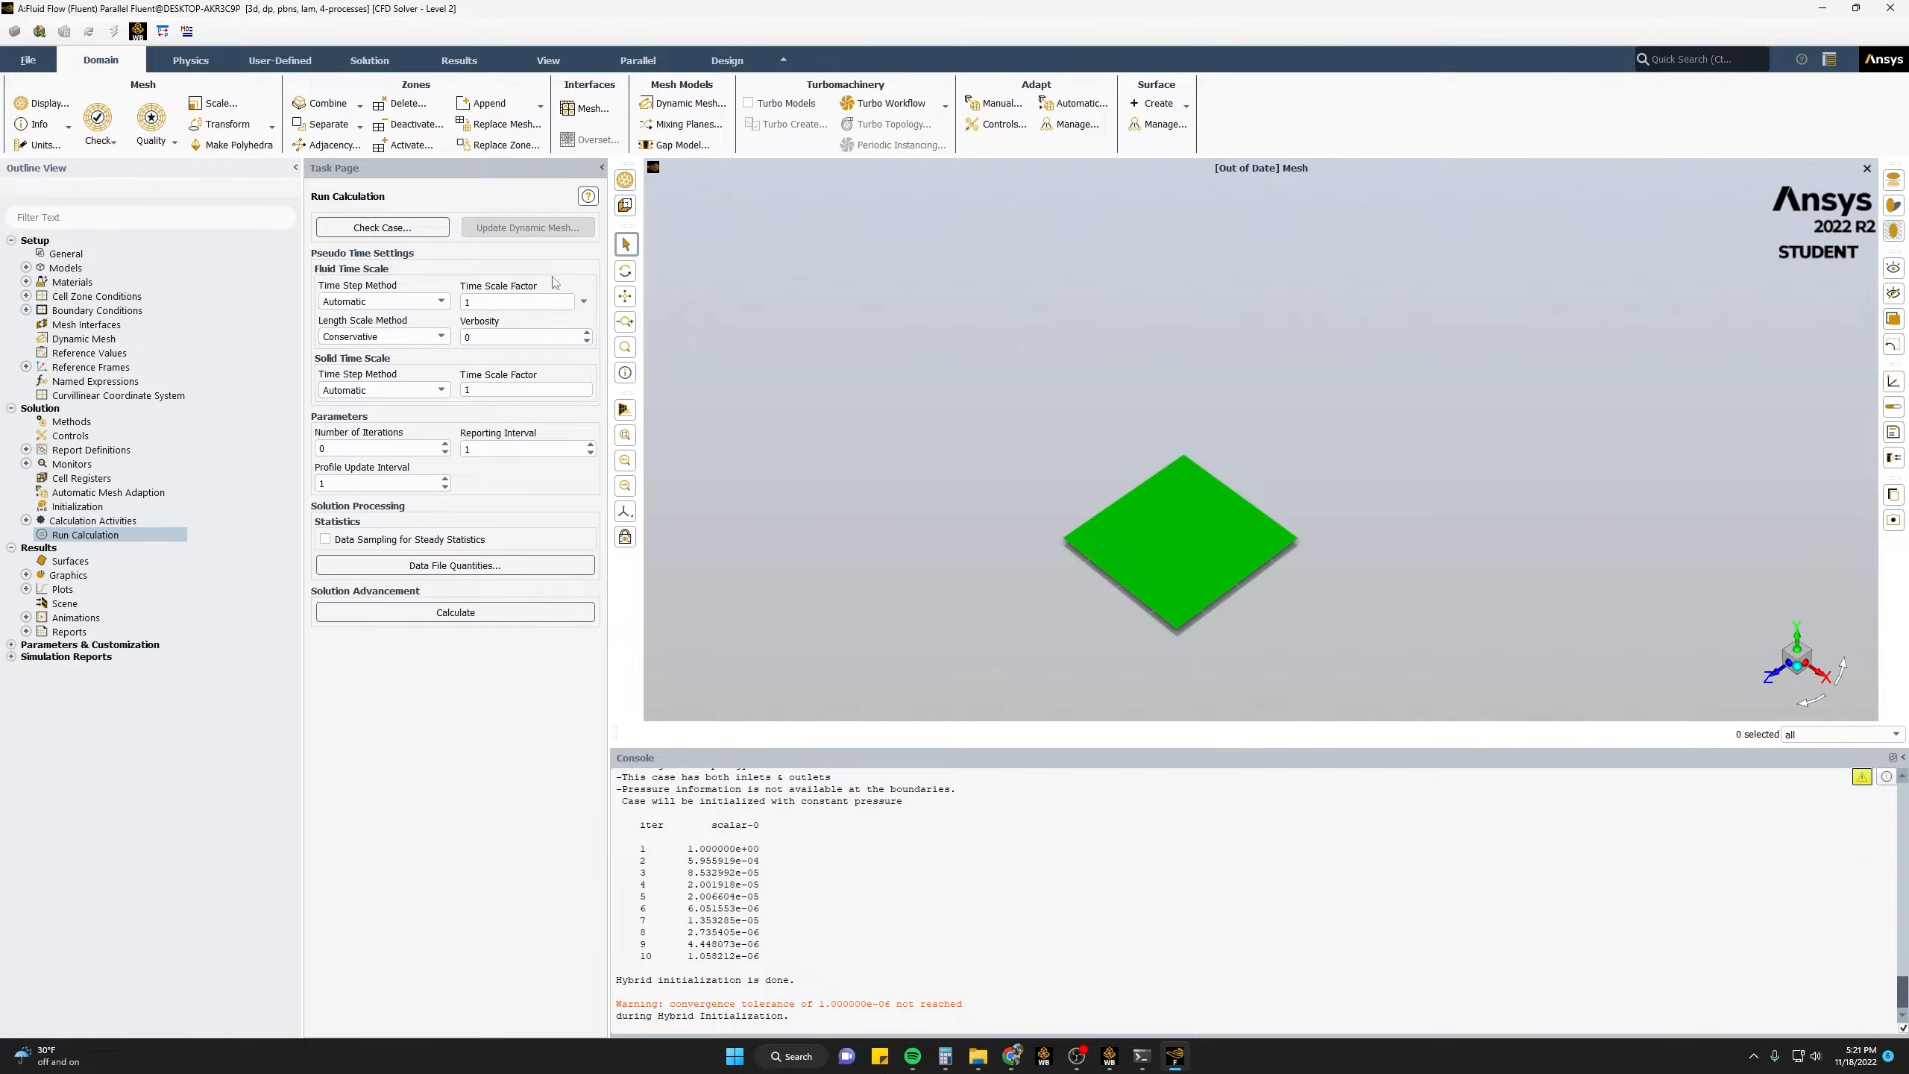
{"action": "left_click", "coordinate": [397, 231]}
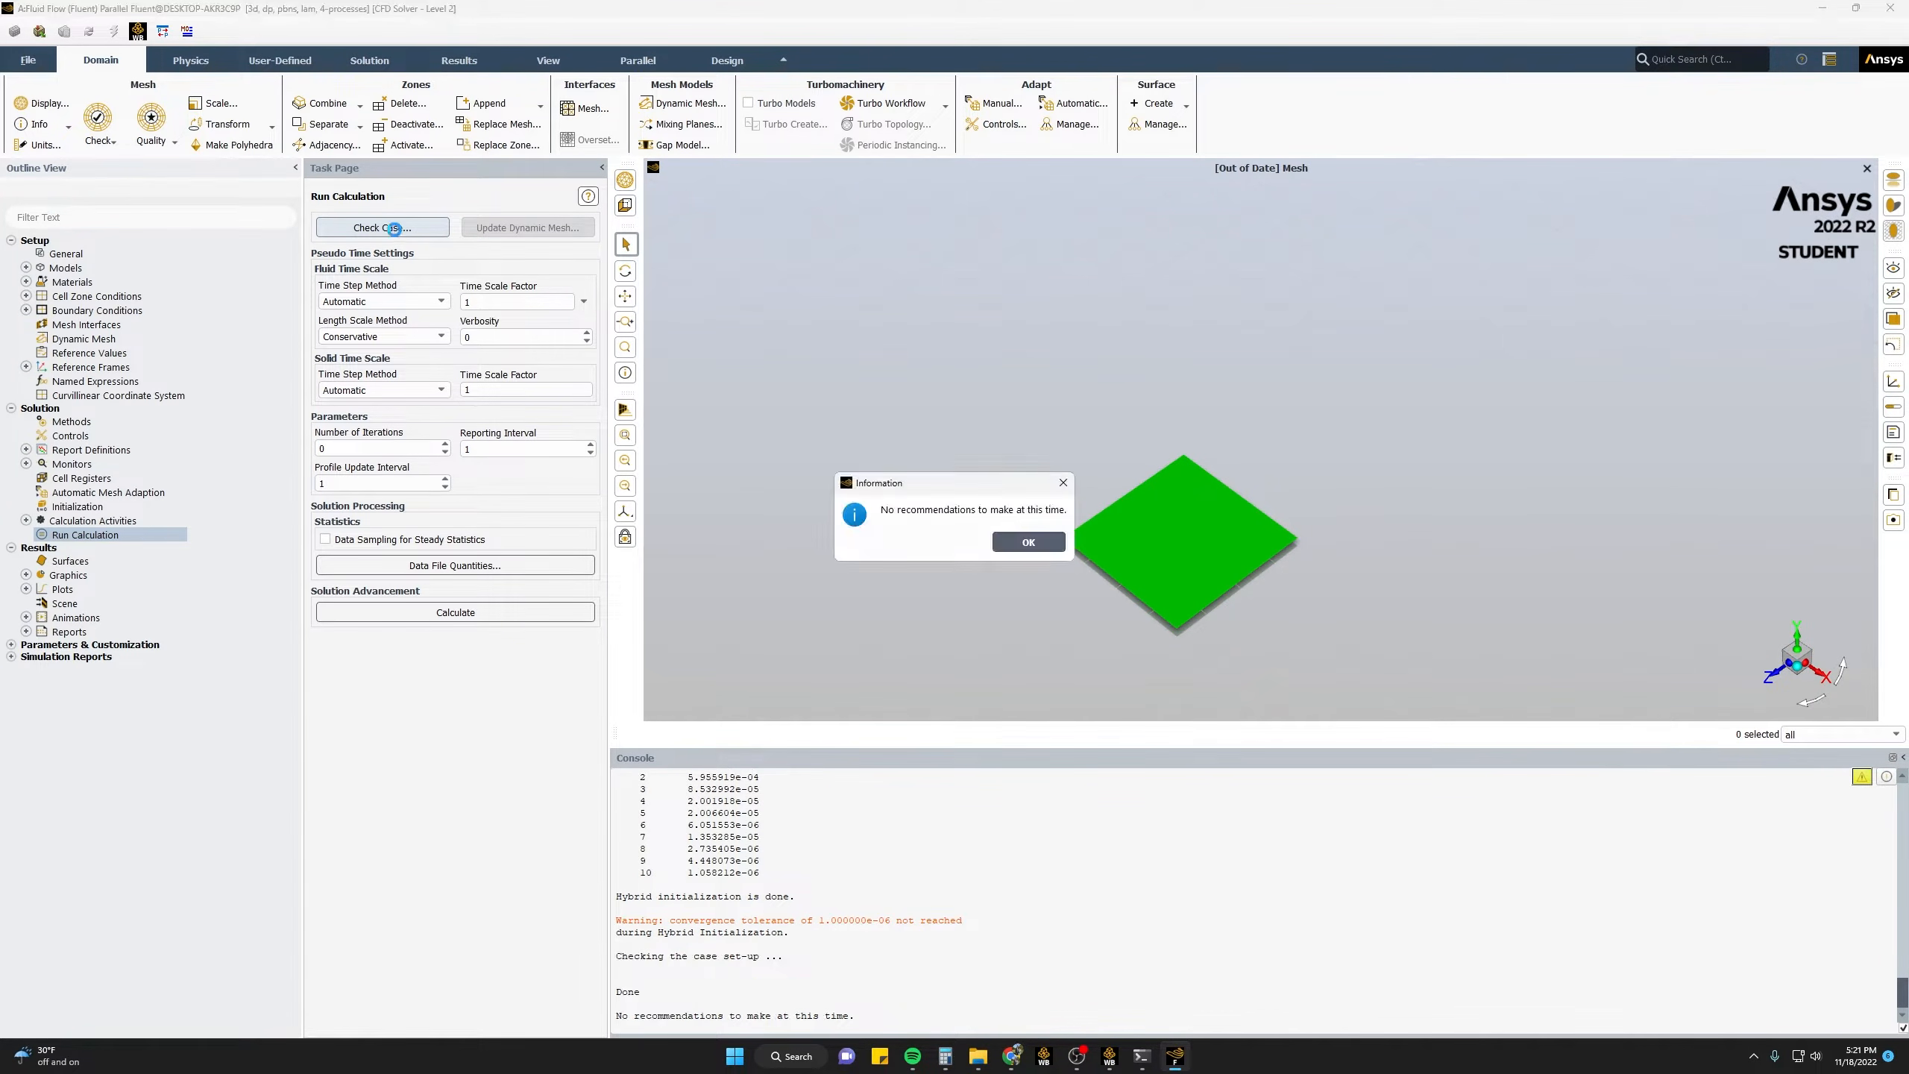
{"action": "left_click_drag", "start_coordinate": [930, 494], "coordinate": [870, 478]}
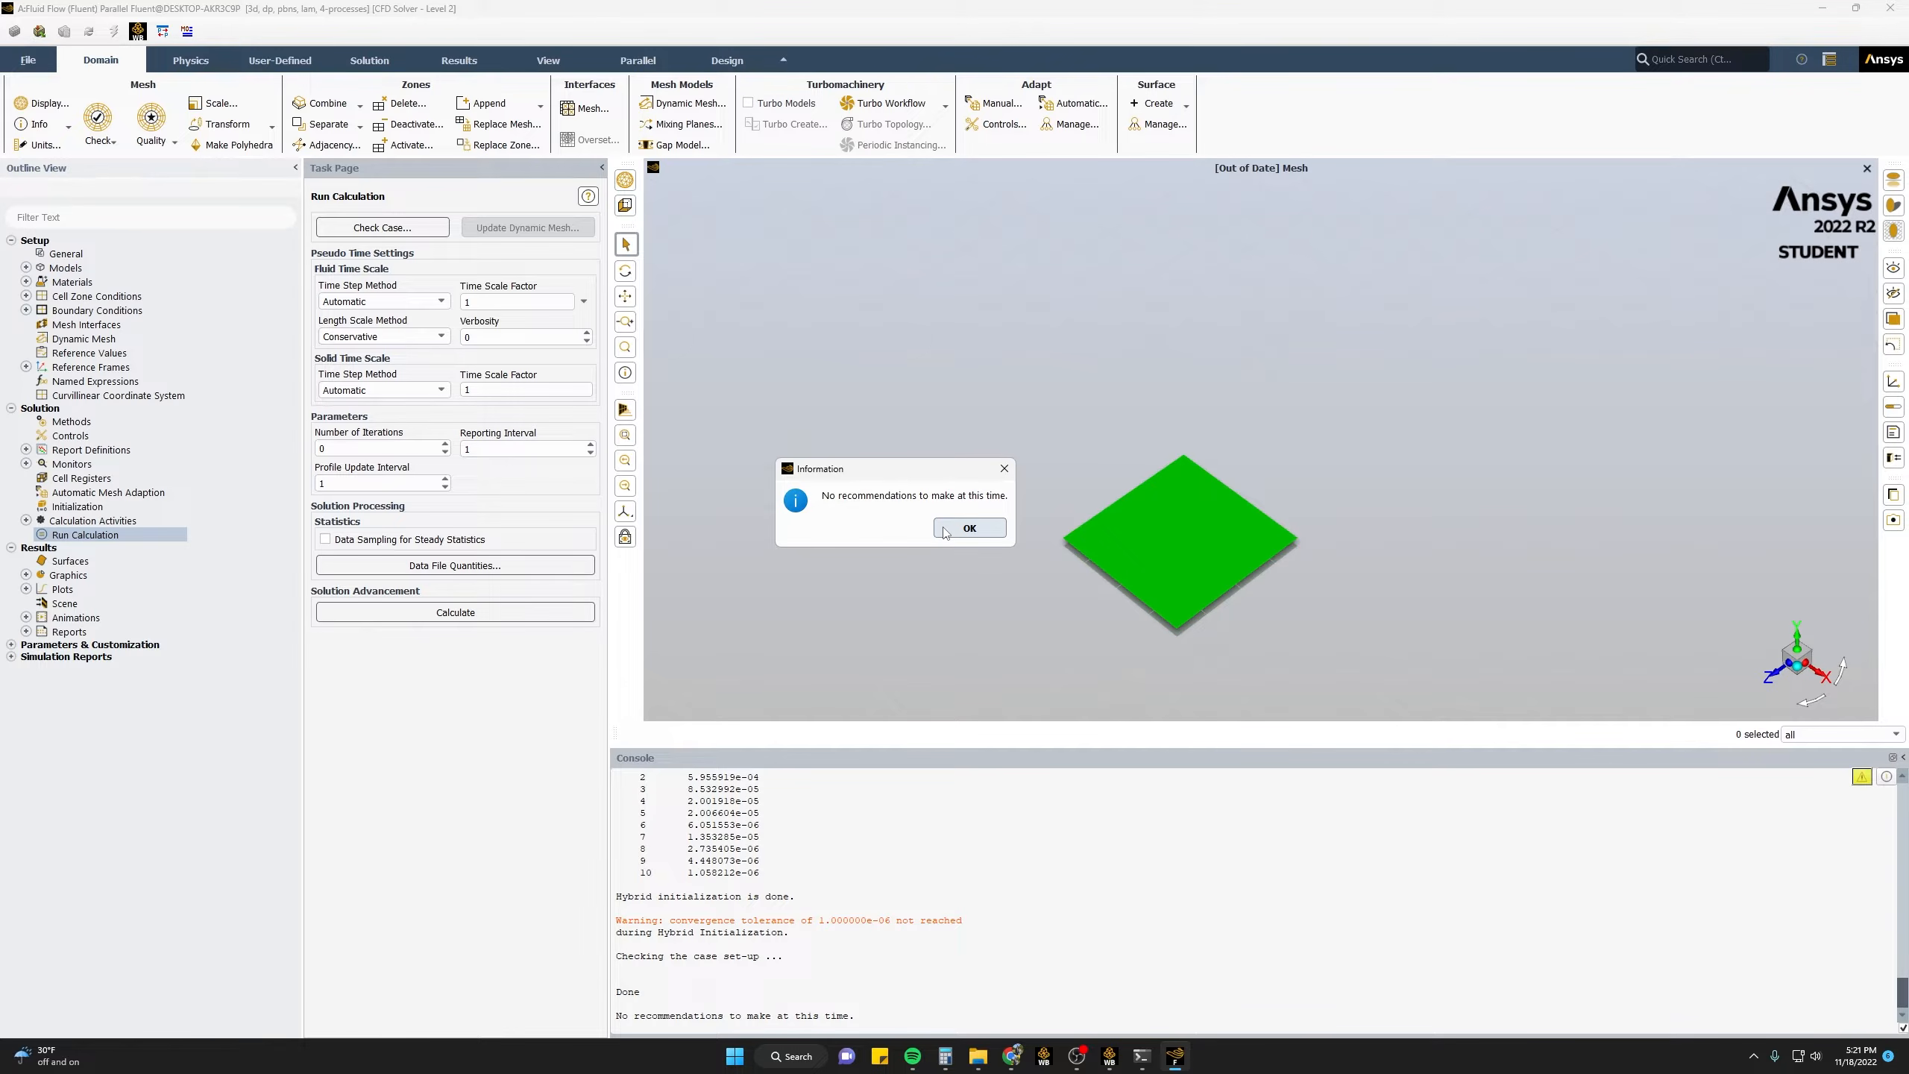
{"action": "left_click", "coordinate": [969, 528]}
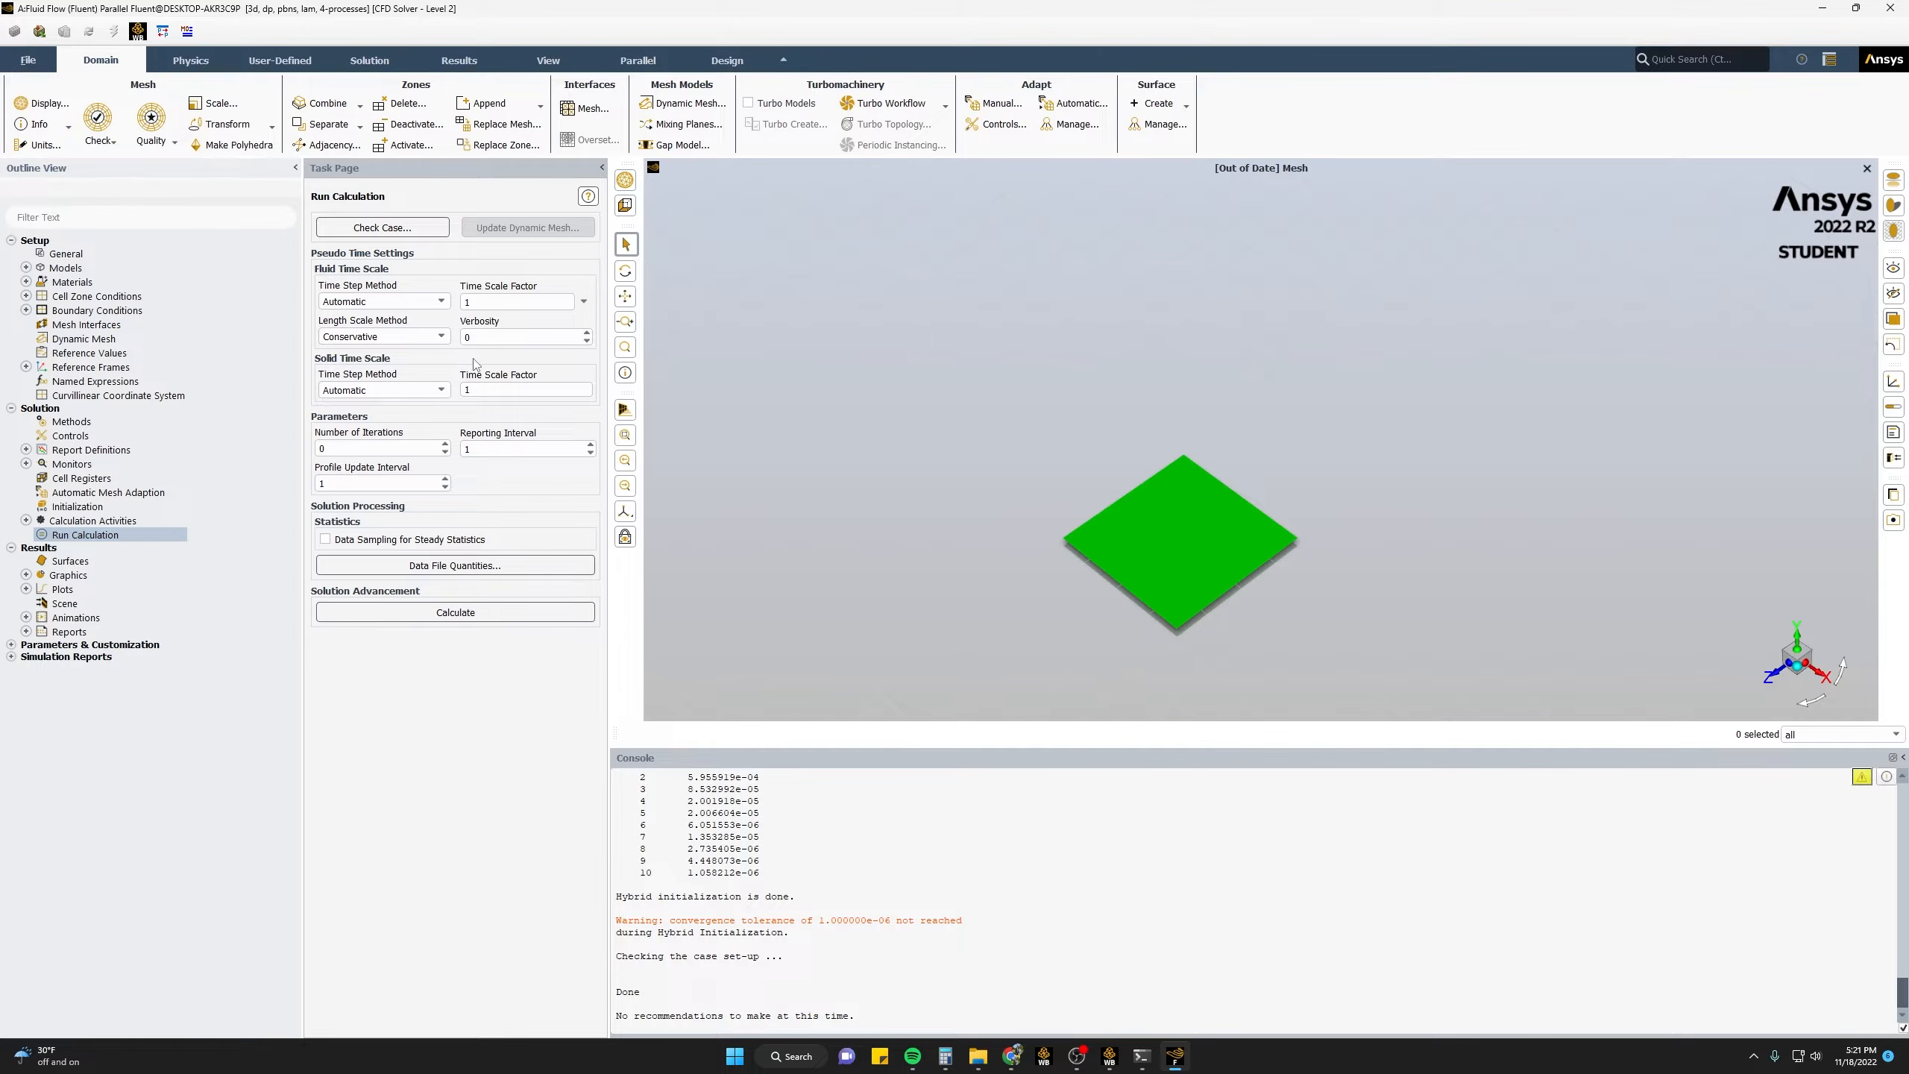
- Set the number of iterations for the calculation to 500
{"action": "double_click", "coordinate": [387, 446]}
{"action": "type", "text": "500"}
{"action": "left_click", "coordinate": [489, 482]}
- Add Static Pressure, User Volumetric Energy Source, Total Temperature and Wall Temperature to the additional data file quantities
{"action": "left_click", "coordinate": [461, 572]}
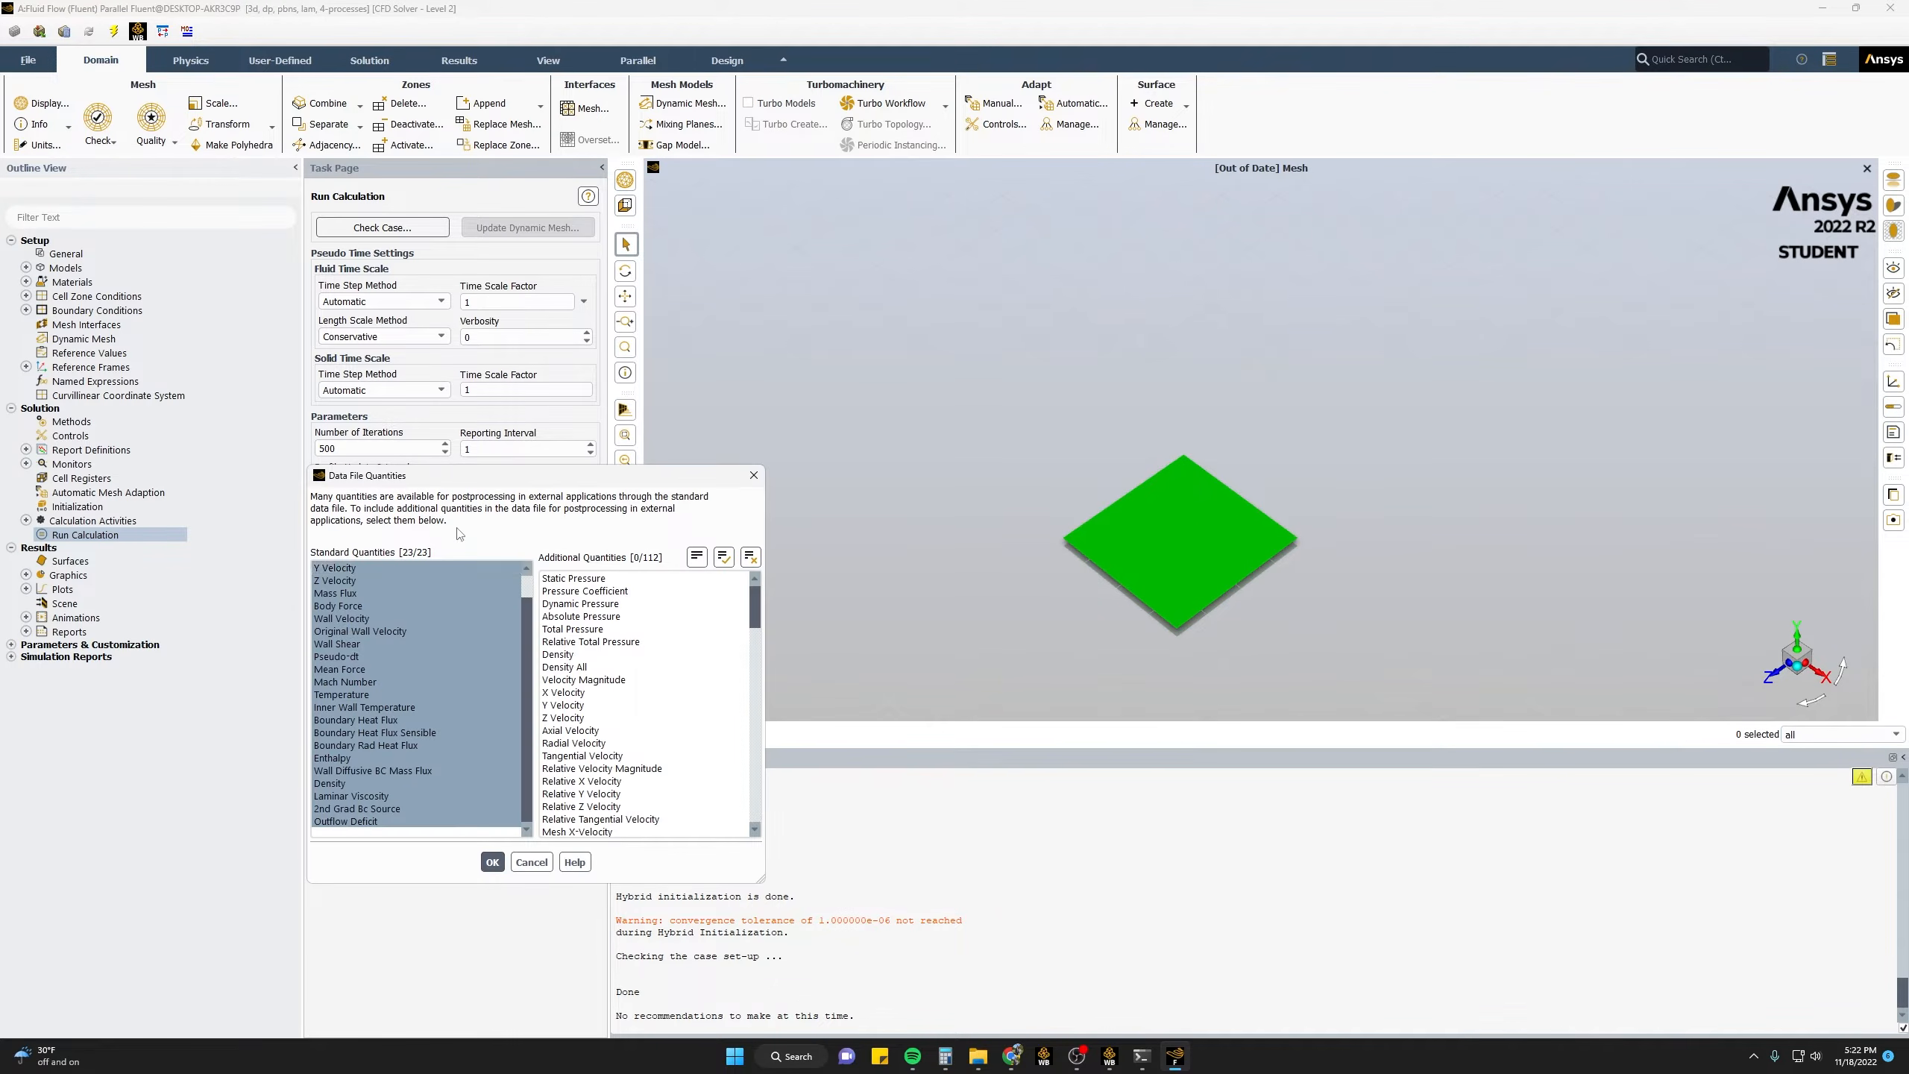
{"action": "left_click_drag", "start_coordinate": [473, 480], "coordinate": [892, 381]}
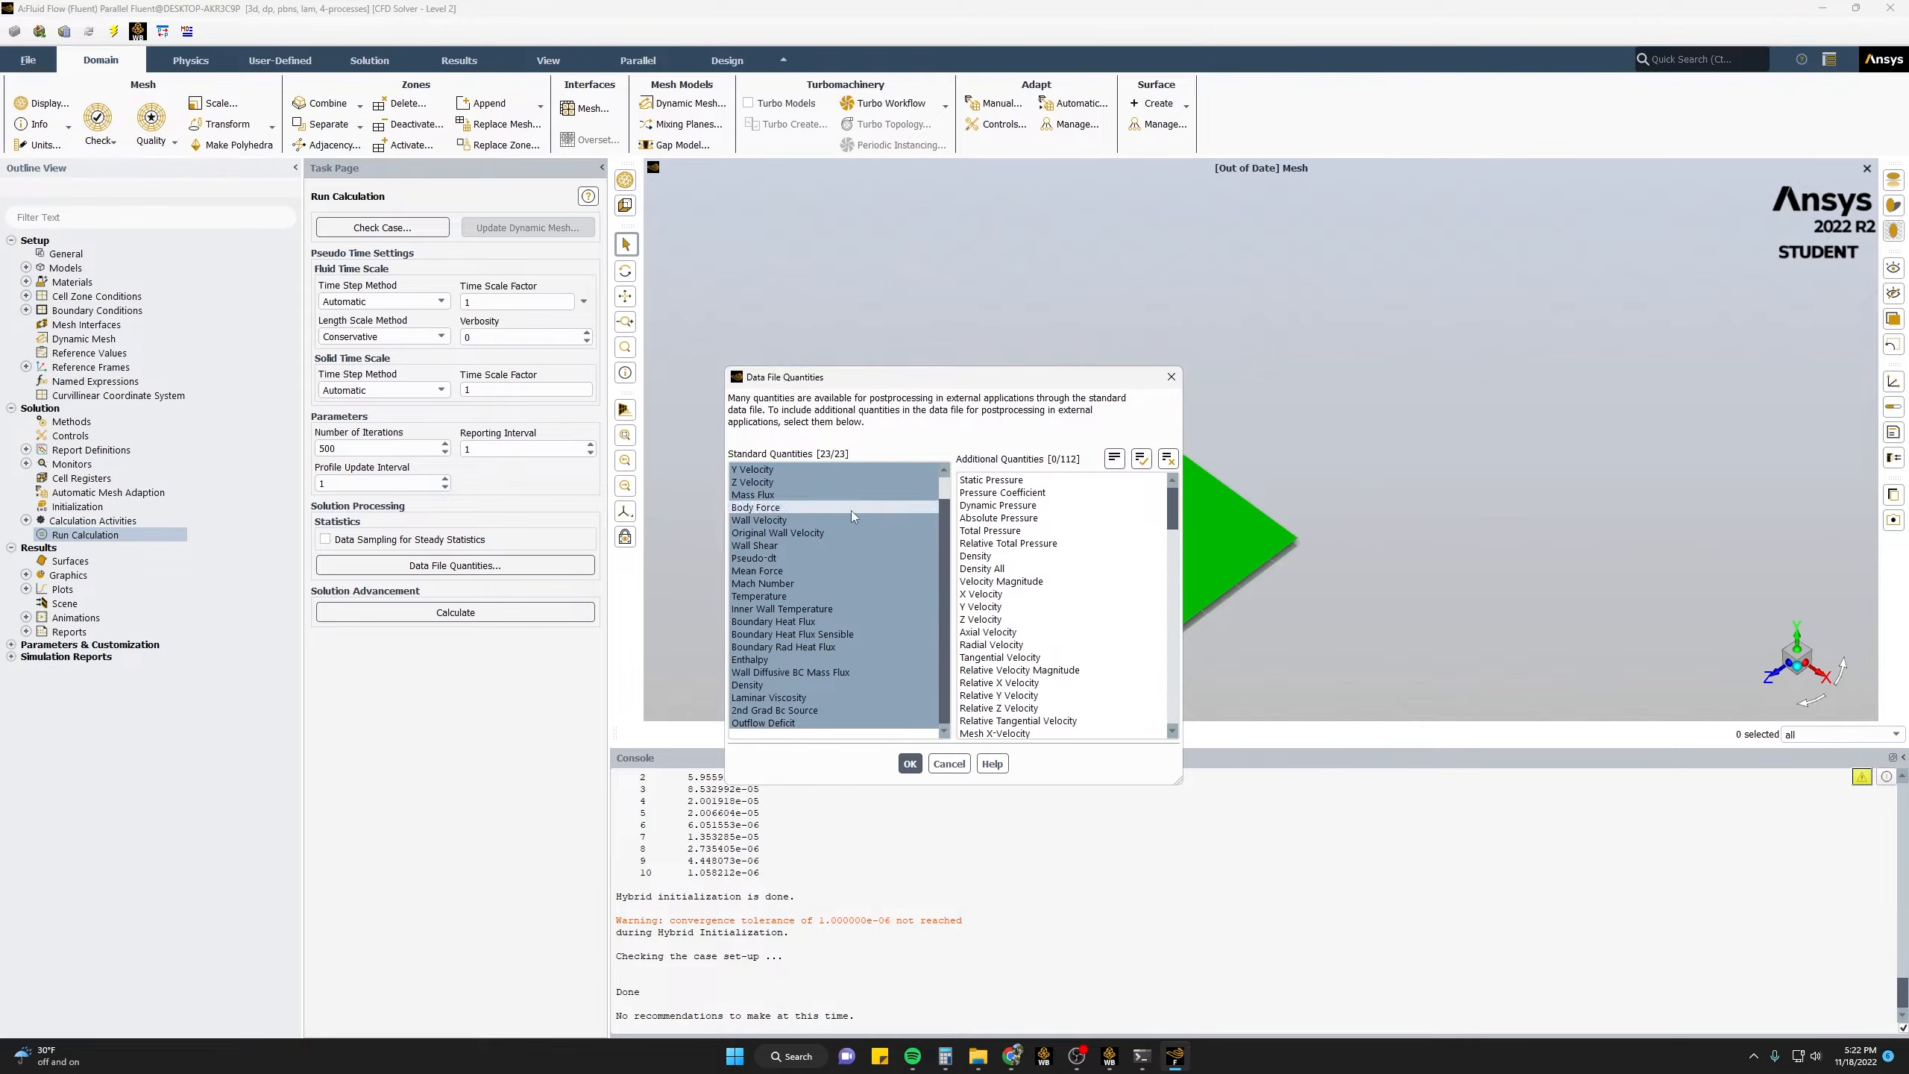
{"action": "left_click_drag", "start_coordinate": [944, 518], "coordinate": [946, 485]}
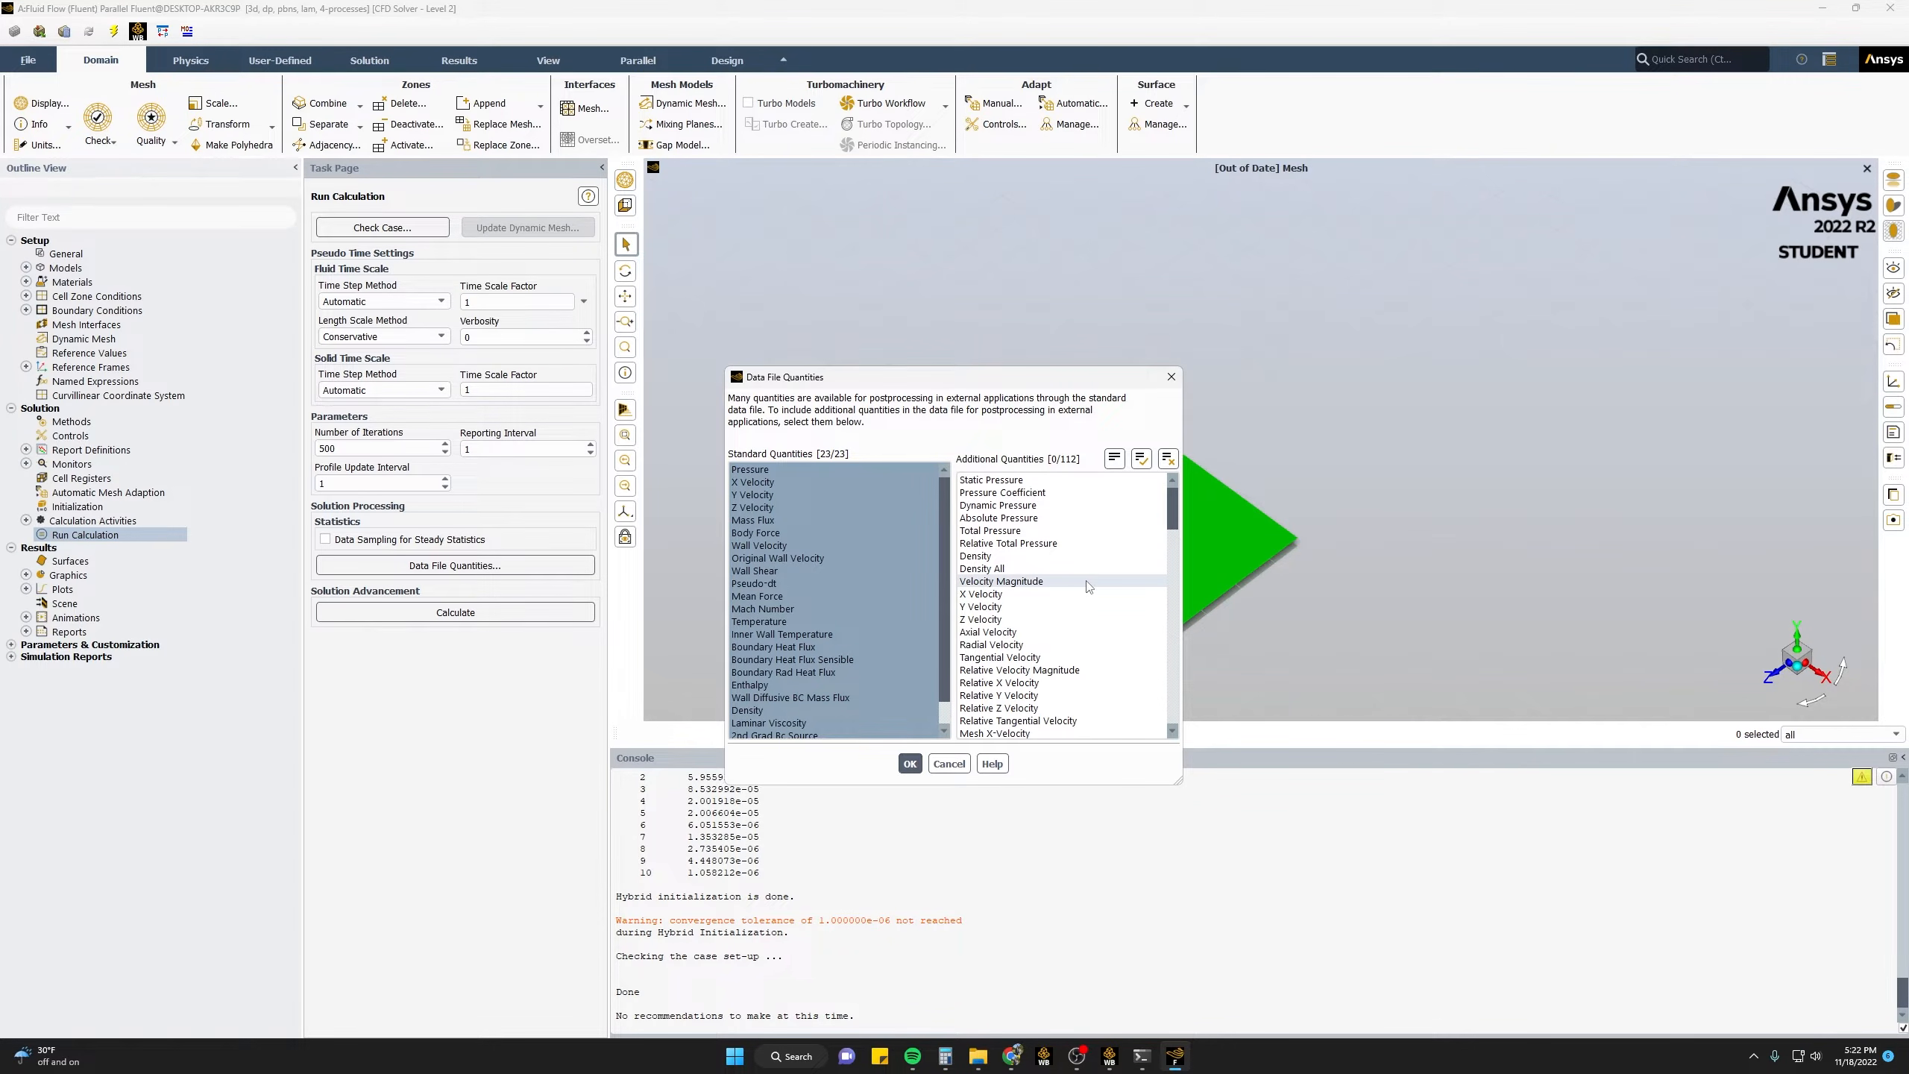
{"action": "left_click", "coordinate": [1023, 481]}
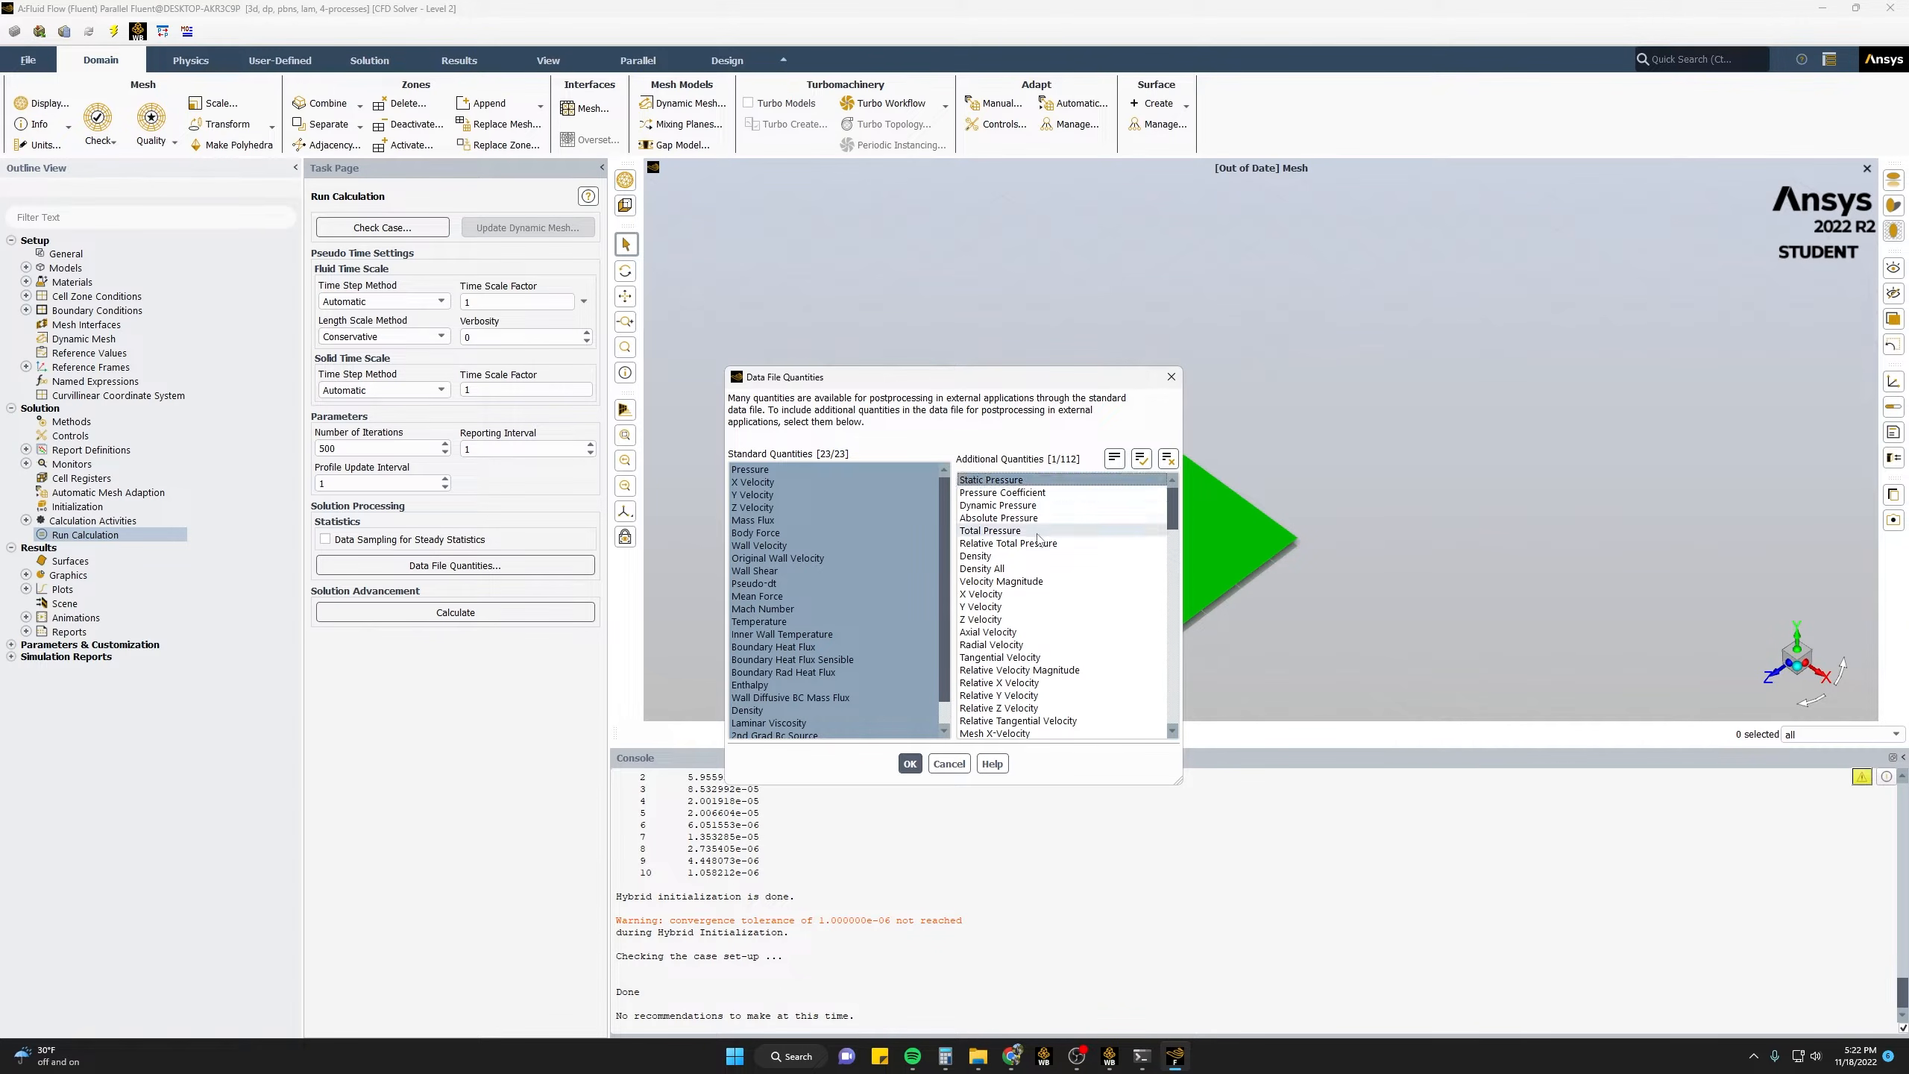
{"action": "scroll", "coordinate": [1037, 556], "scroll_direction": "down", "scroll_amount": 4}
{"action": "scroll", "coordinate": [1041, 575], "scroll_direction": "down", "scroll_amount": 5}
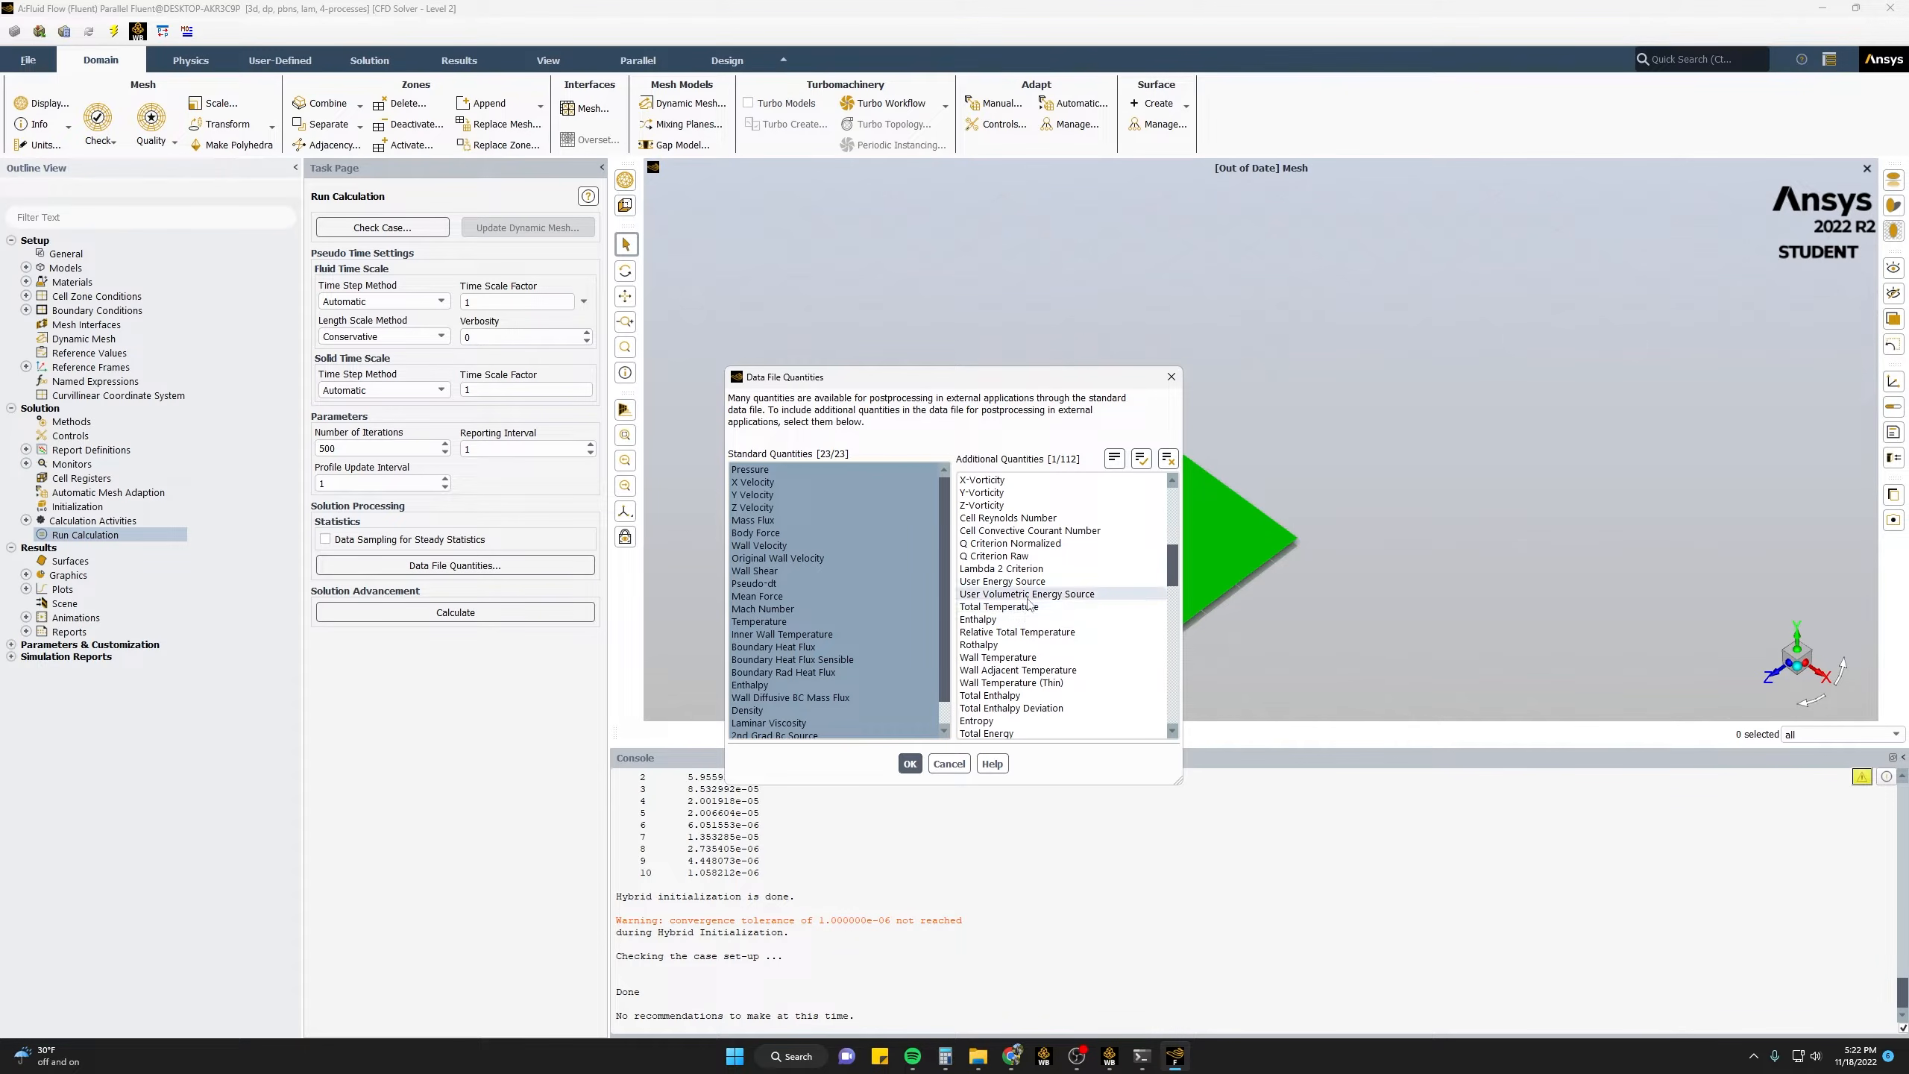
{"action": "left_click", "coordinate": [1029, 596]}
{"action": "left_click", "coordinate": [1032, 608]}
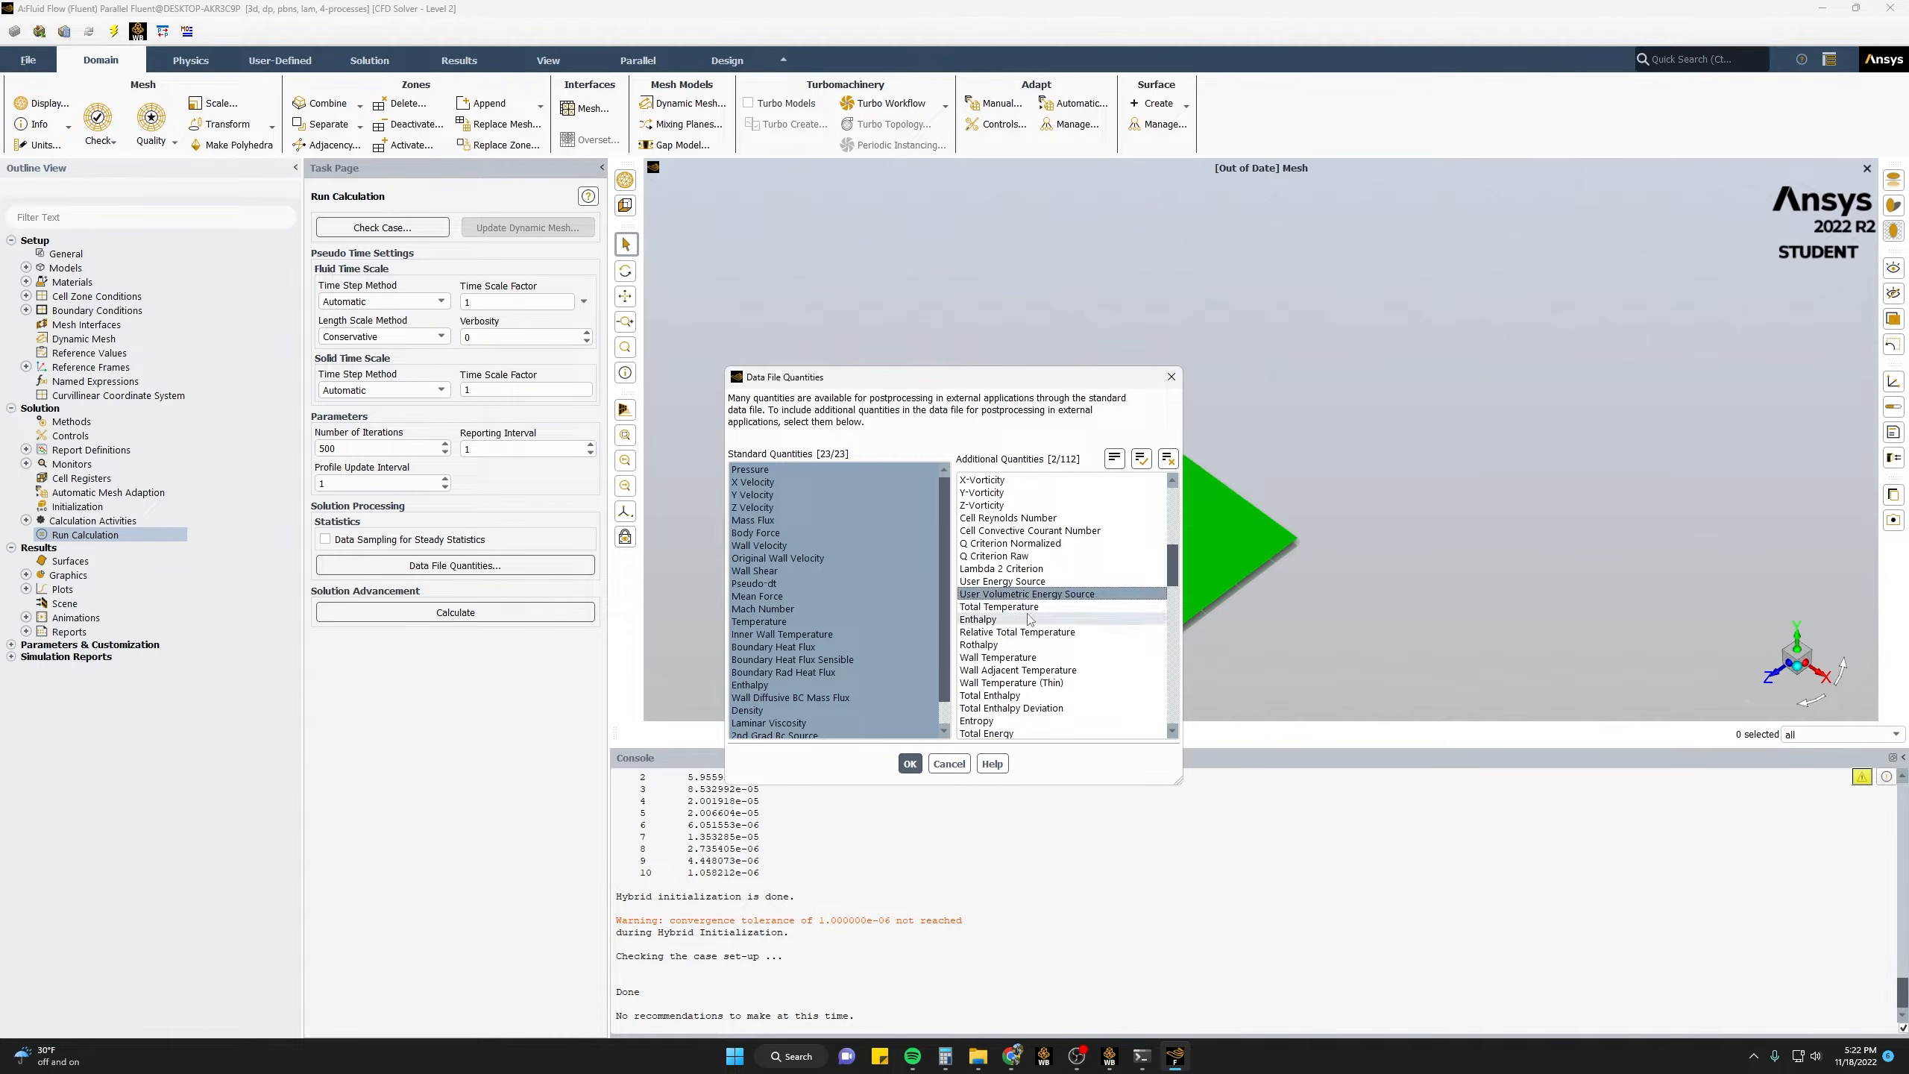
{"action": "left_click", "coordinate": [1030, 658]}
- Include Total Surface Heat Flux, Surface Heat Transfer Coef., Wall Adjacent Heat Transfer Coef. and Surface Nusselt Number among the additional quantities
{"action": "scroll", "coordinate": [1030, 660], "scroll_direction": "down", "scroll_amount": 2}
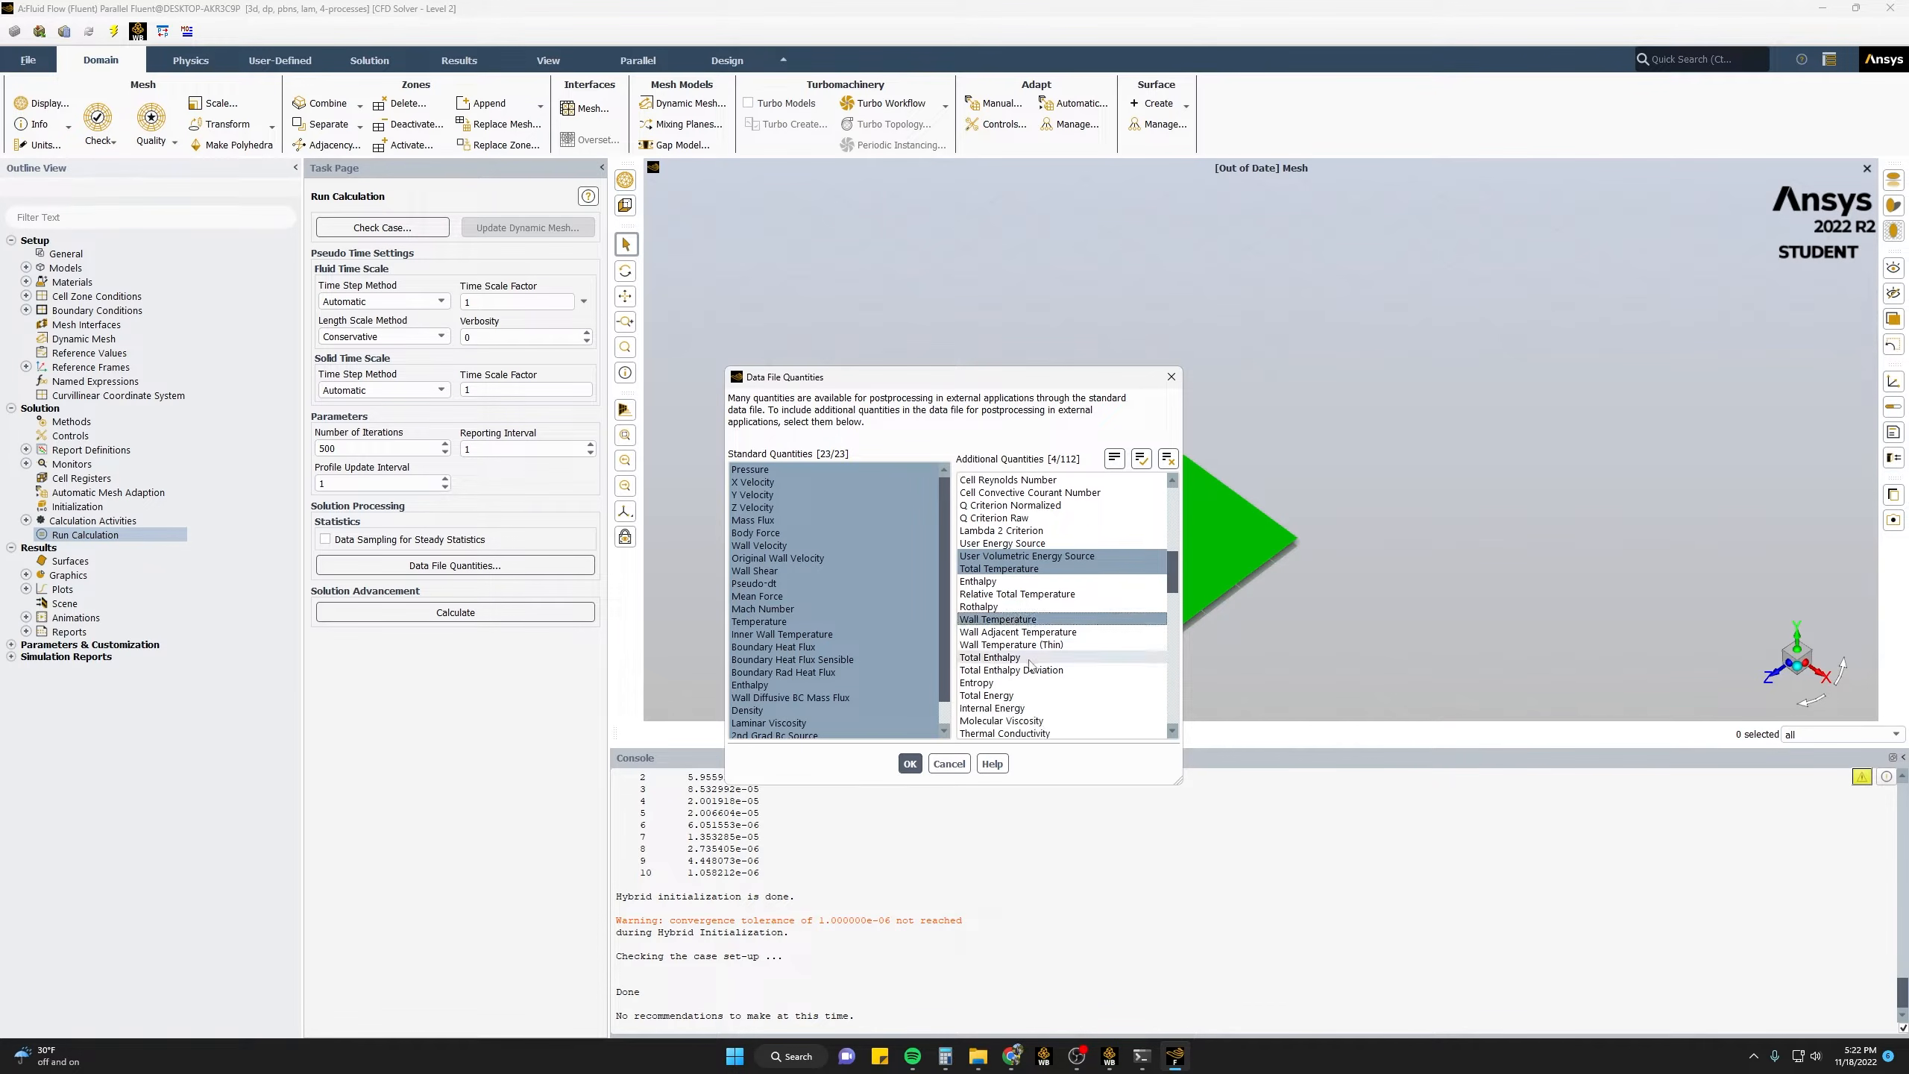
{"action": "scroll", "coordinate": [1103, 659], "scroll_direction": "down", "scroll_amount": 1}
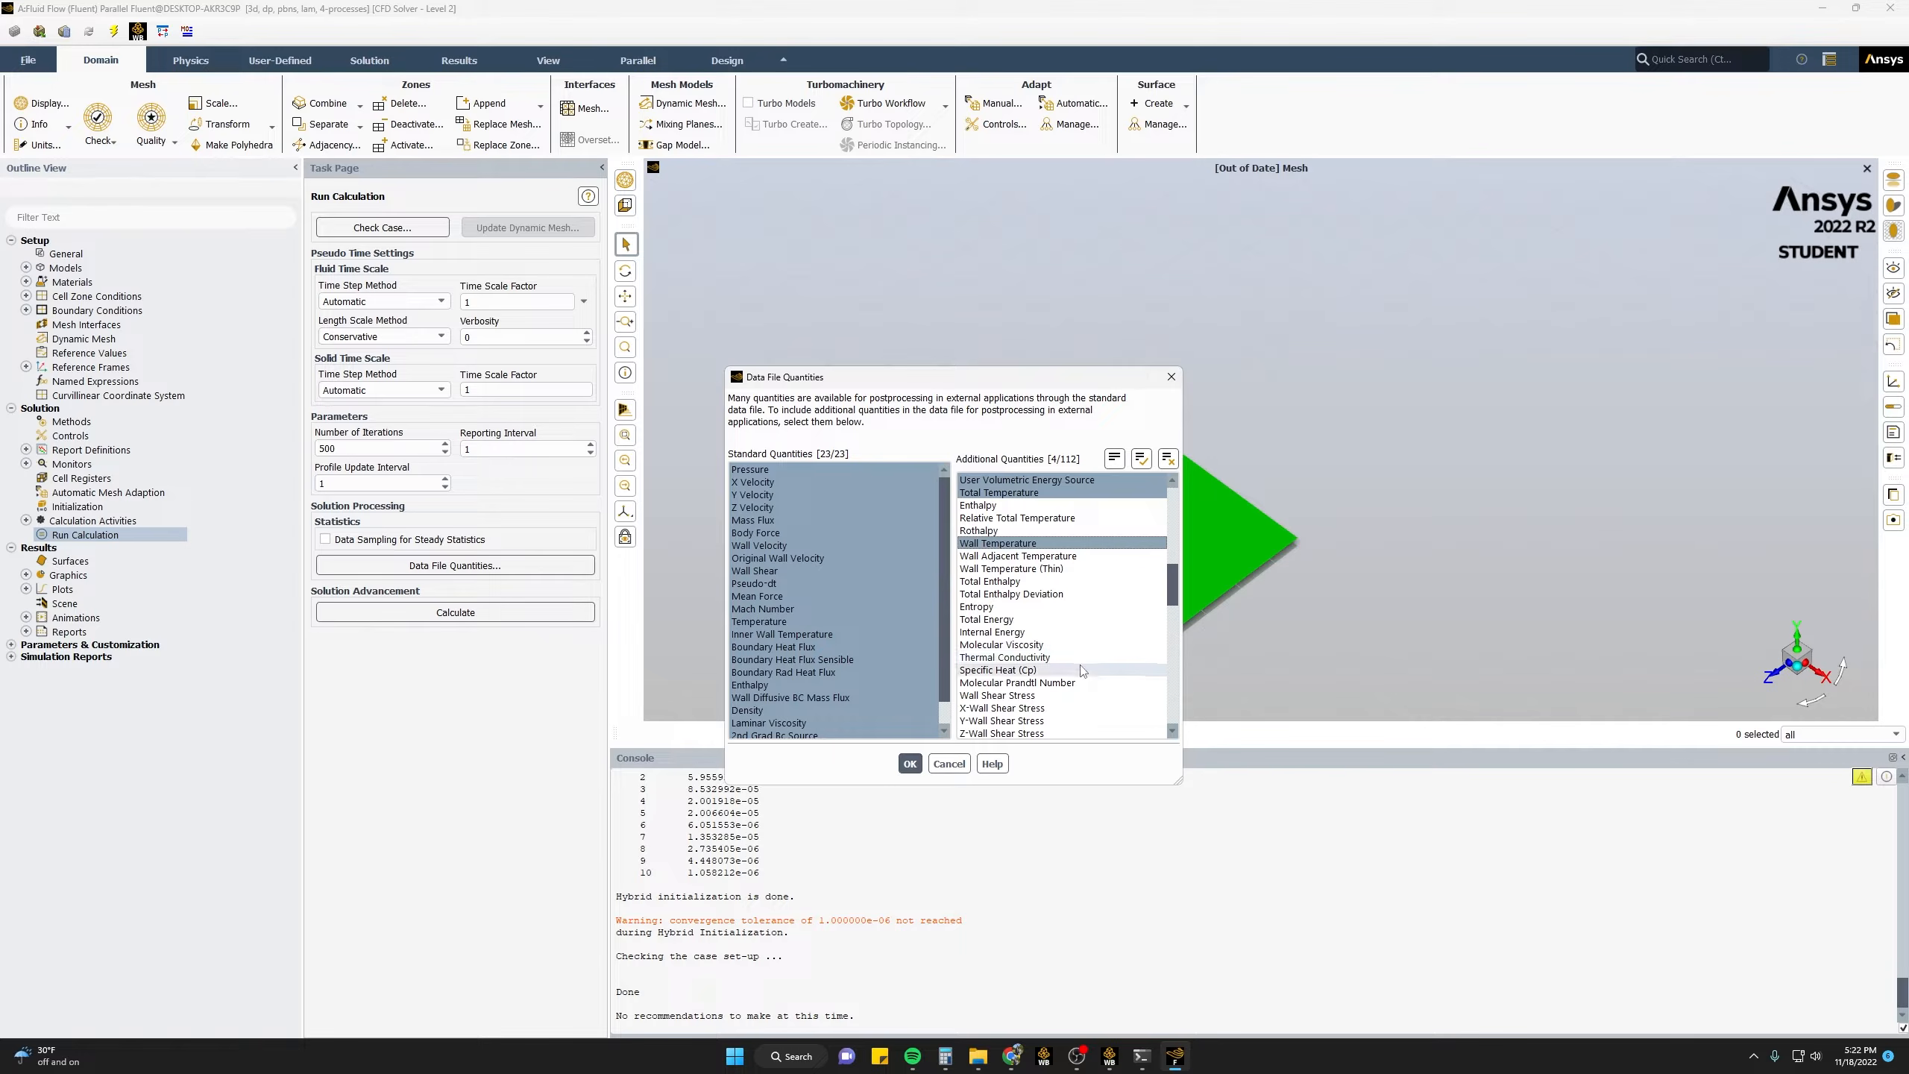
{"action": "scroll", "coordinate": [1071, 670], "scroll_direction": "down", "scroll_amount": 2}
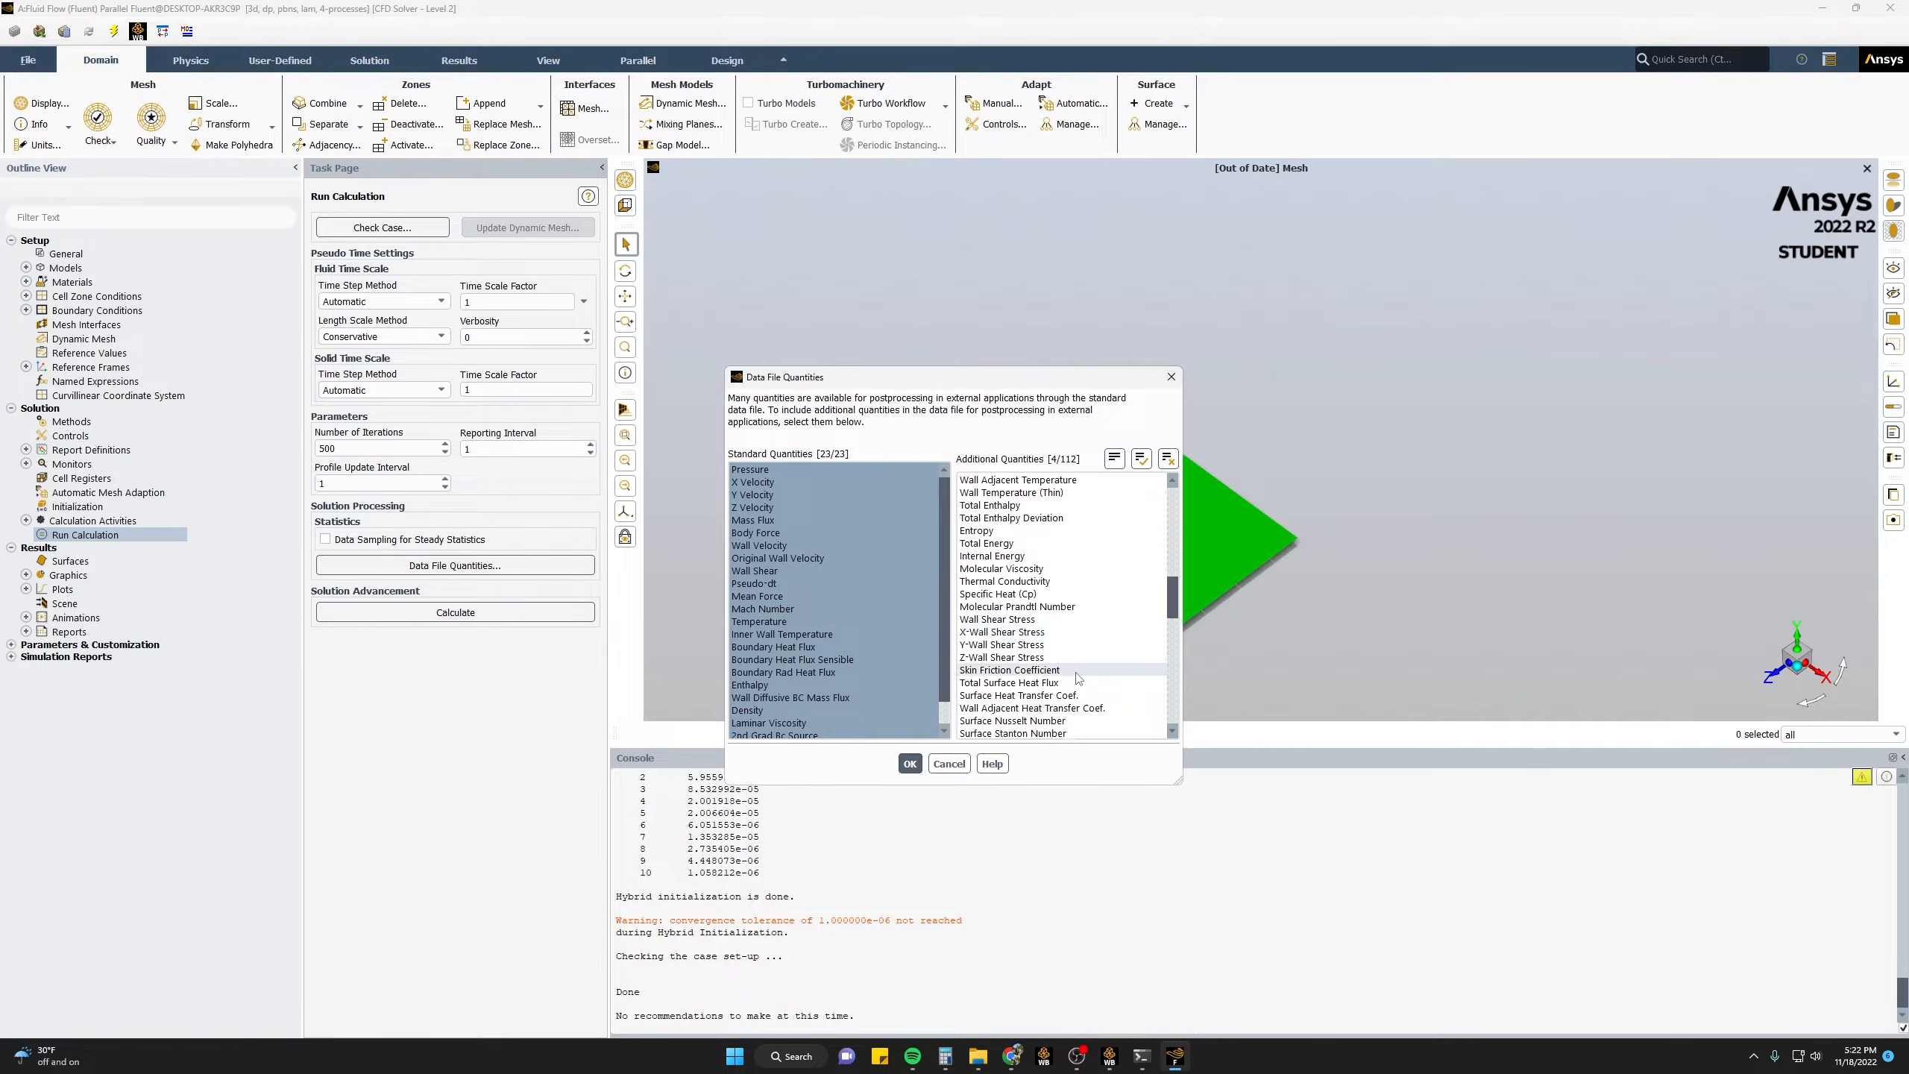
{"action": "left_click", "coordinate": [1062, 683]}
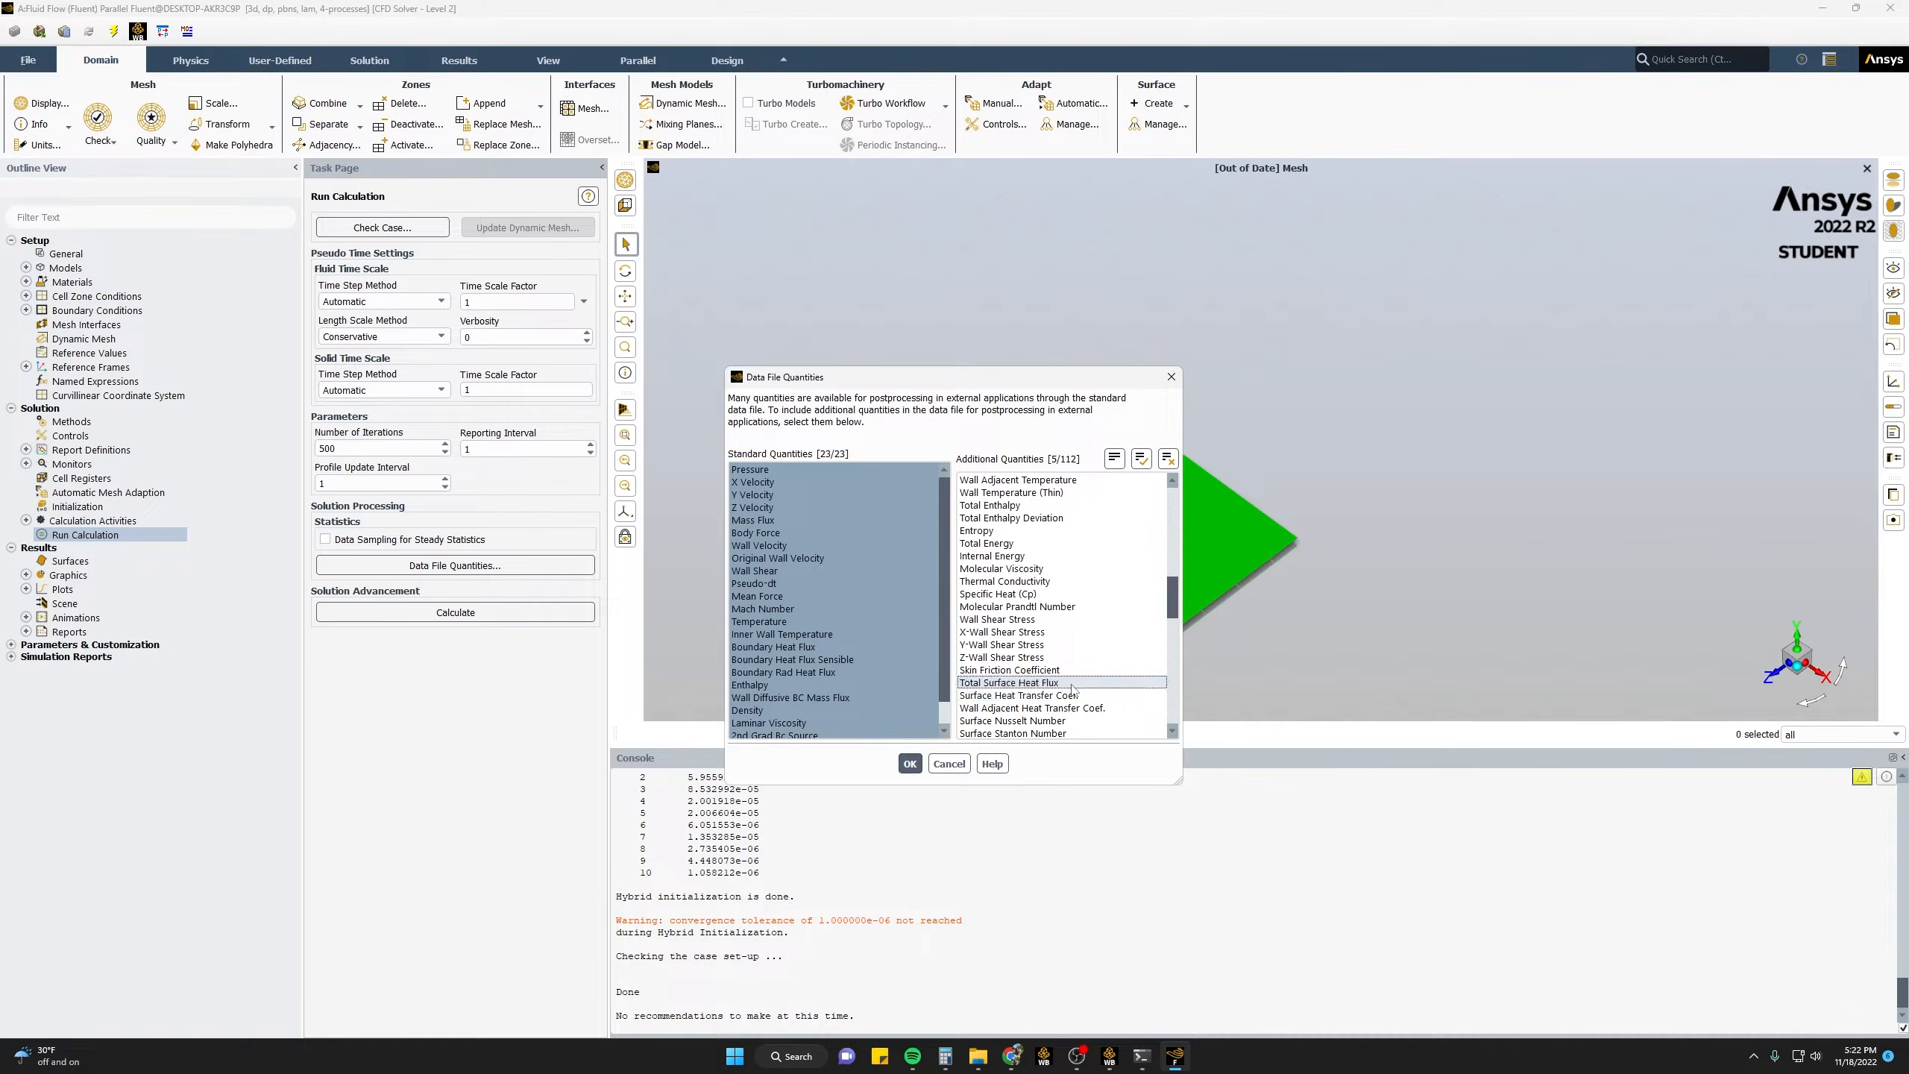
{"action": "left_click", "coordinate": [1090, 697]}
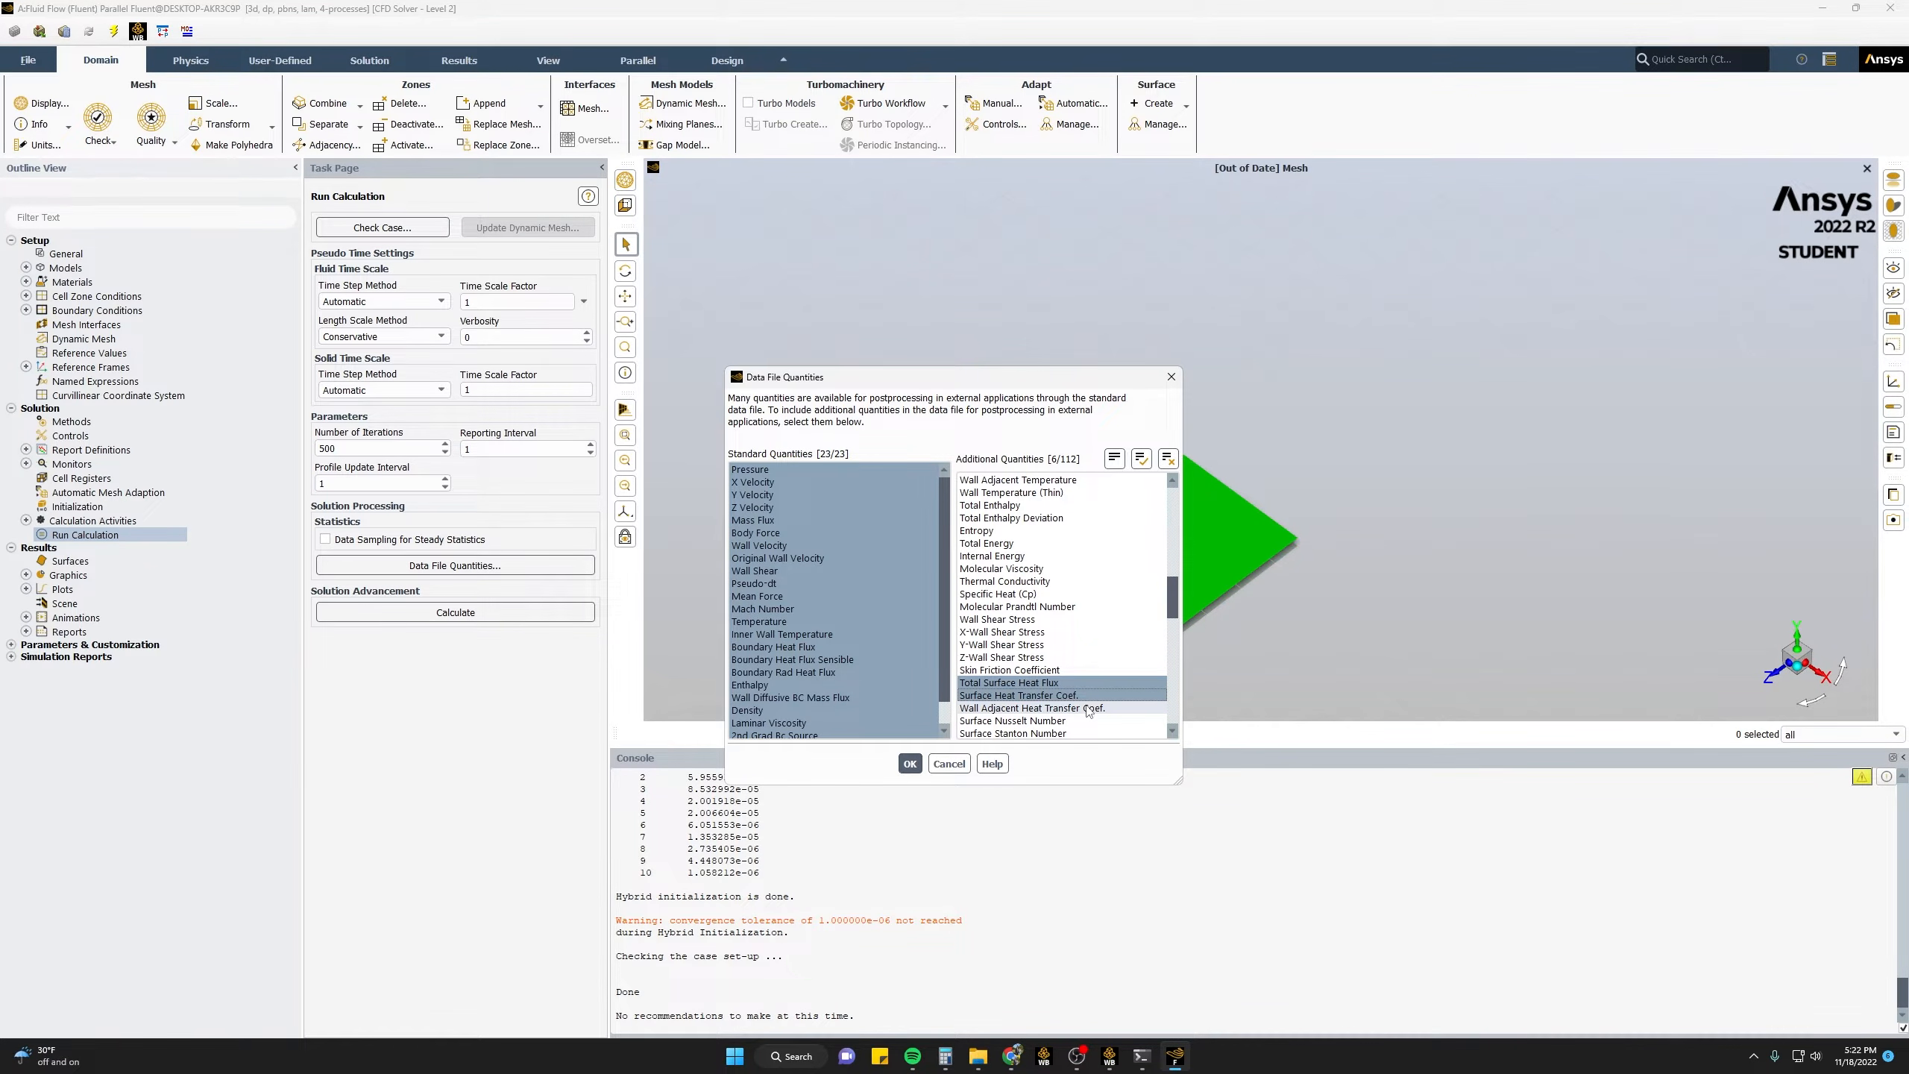
{"action": "left_click", "coordinate": [1086, 710]}
{"action": "scroll", "coordinate": [1082, 699], "scroll_direction": "down", "scroll_amount": 2}
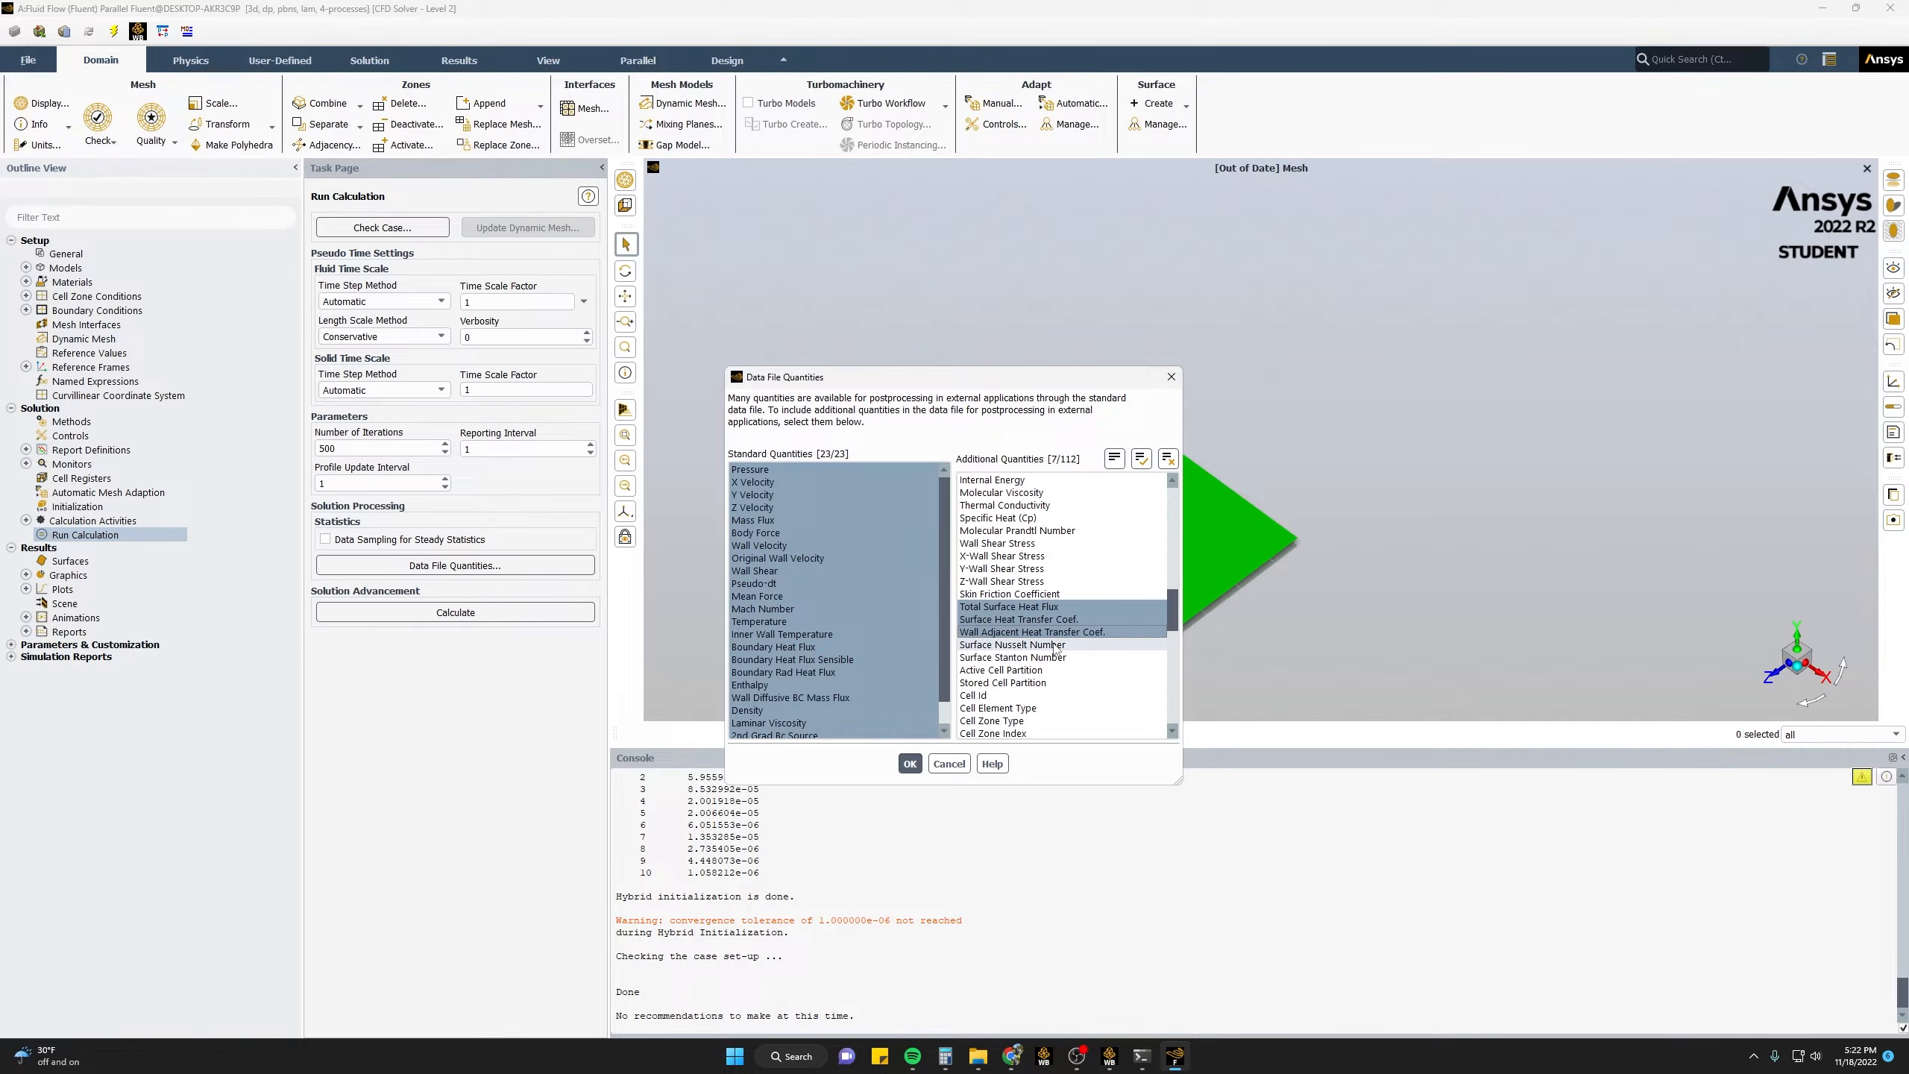
{"action": "left_click", "coordinate": [1055, 645]}
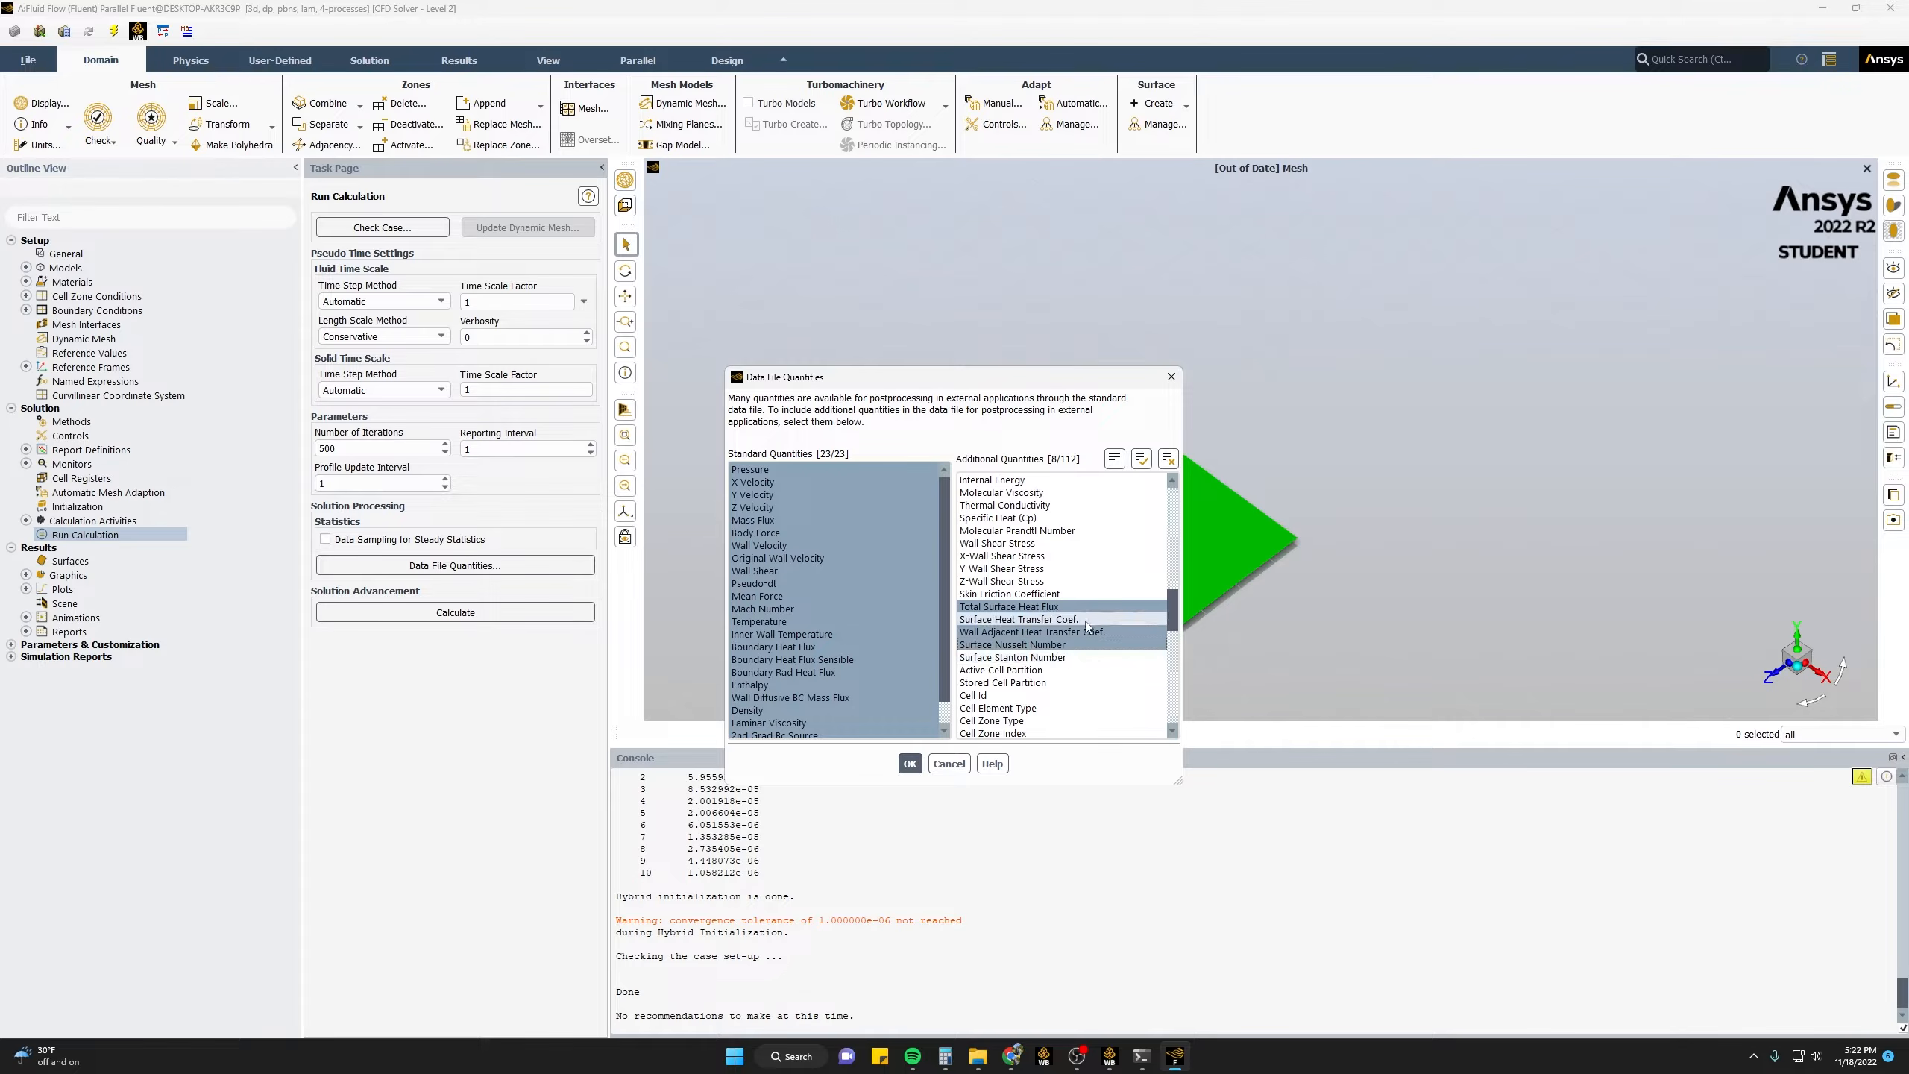
- Look through the rest of the additional quantities and accept the data file quantity selection
{"action": "scroll", "coordinate": [1085, 624], "scroll_direction": "down", "scroll_amount": 1}
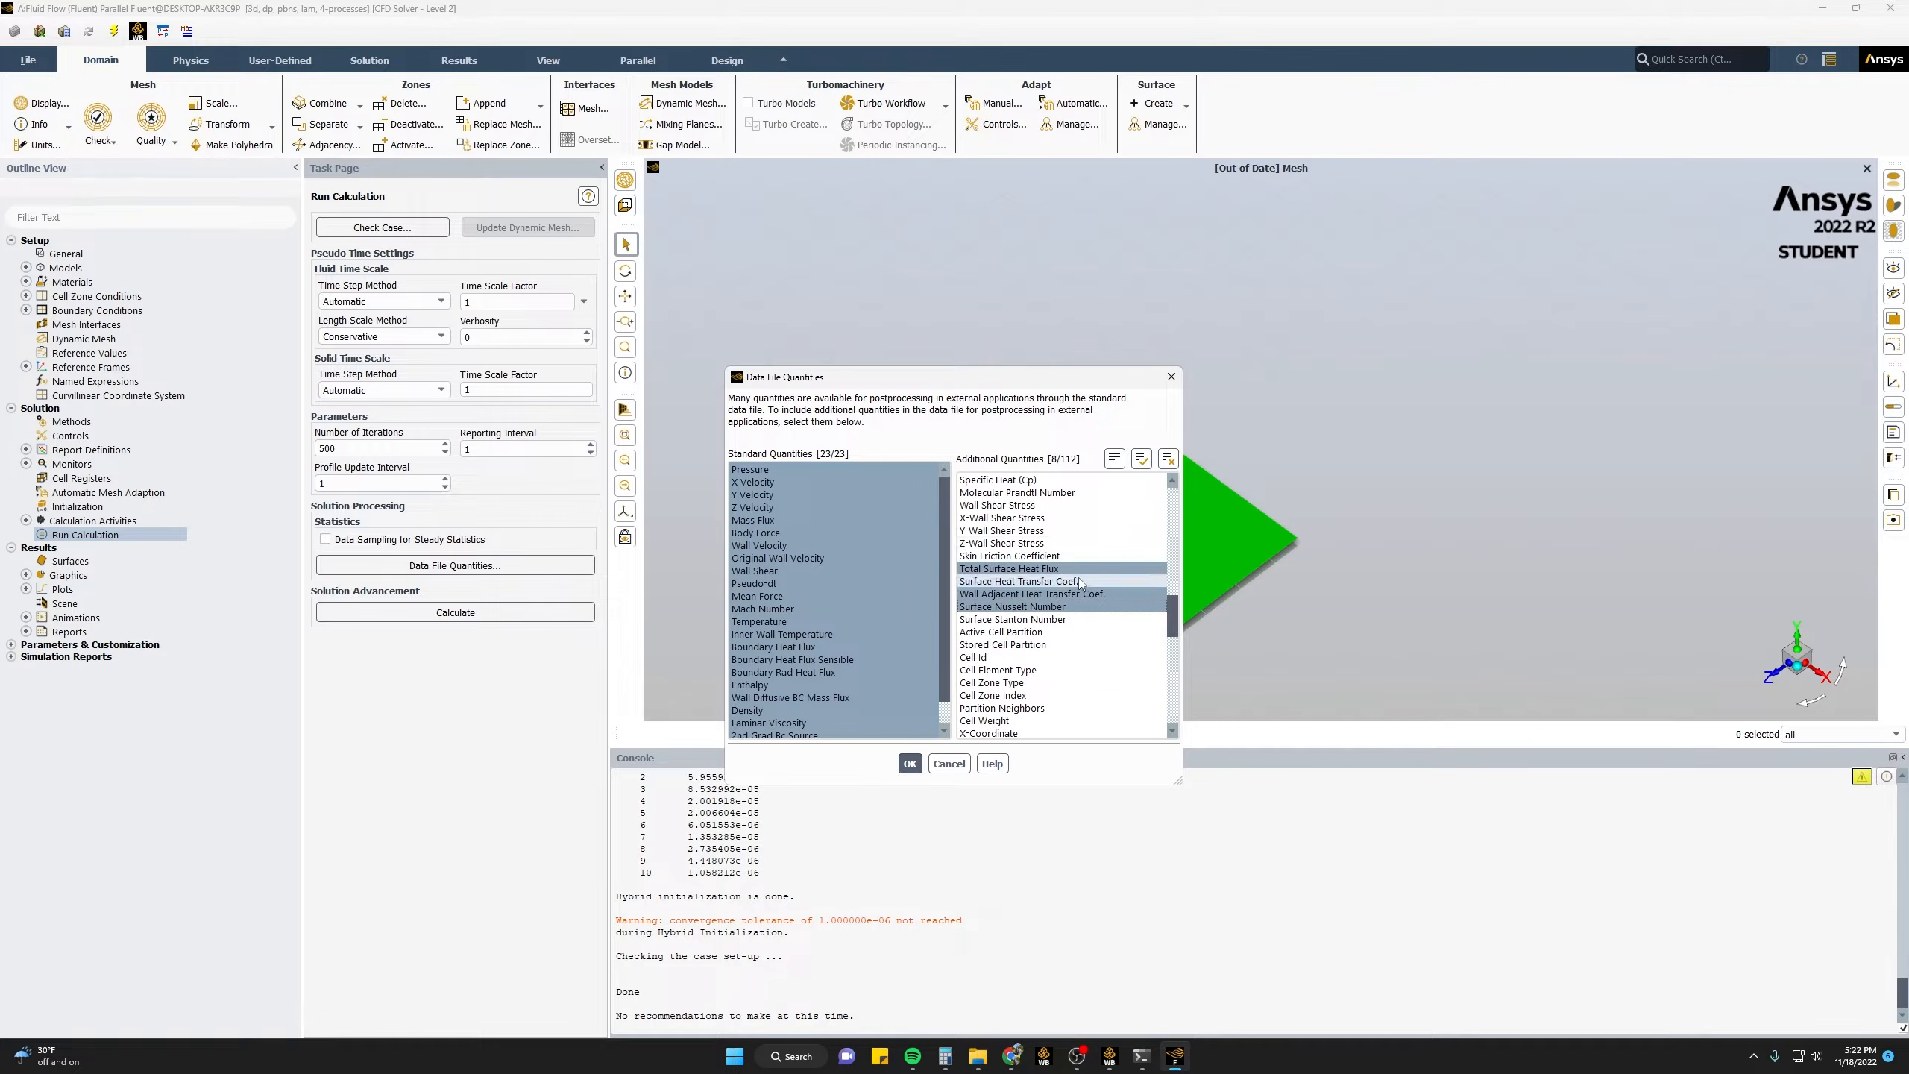
{"action": "scroll", "coordinate": [1065, 599], "scroll_direction": "down", "scroll_amount": 1}
{"action": "scroll", "coordinate": [1065, 599], "scroll_direction": "down", "scroll_amount": 3}
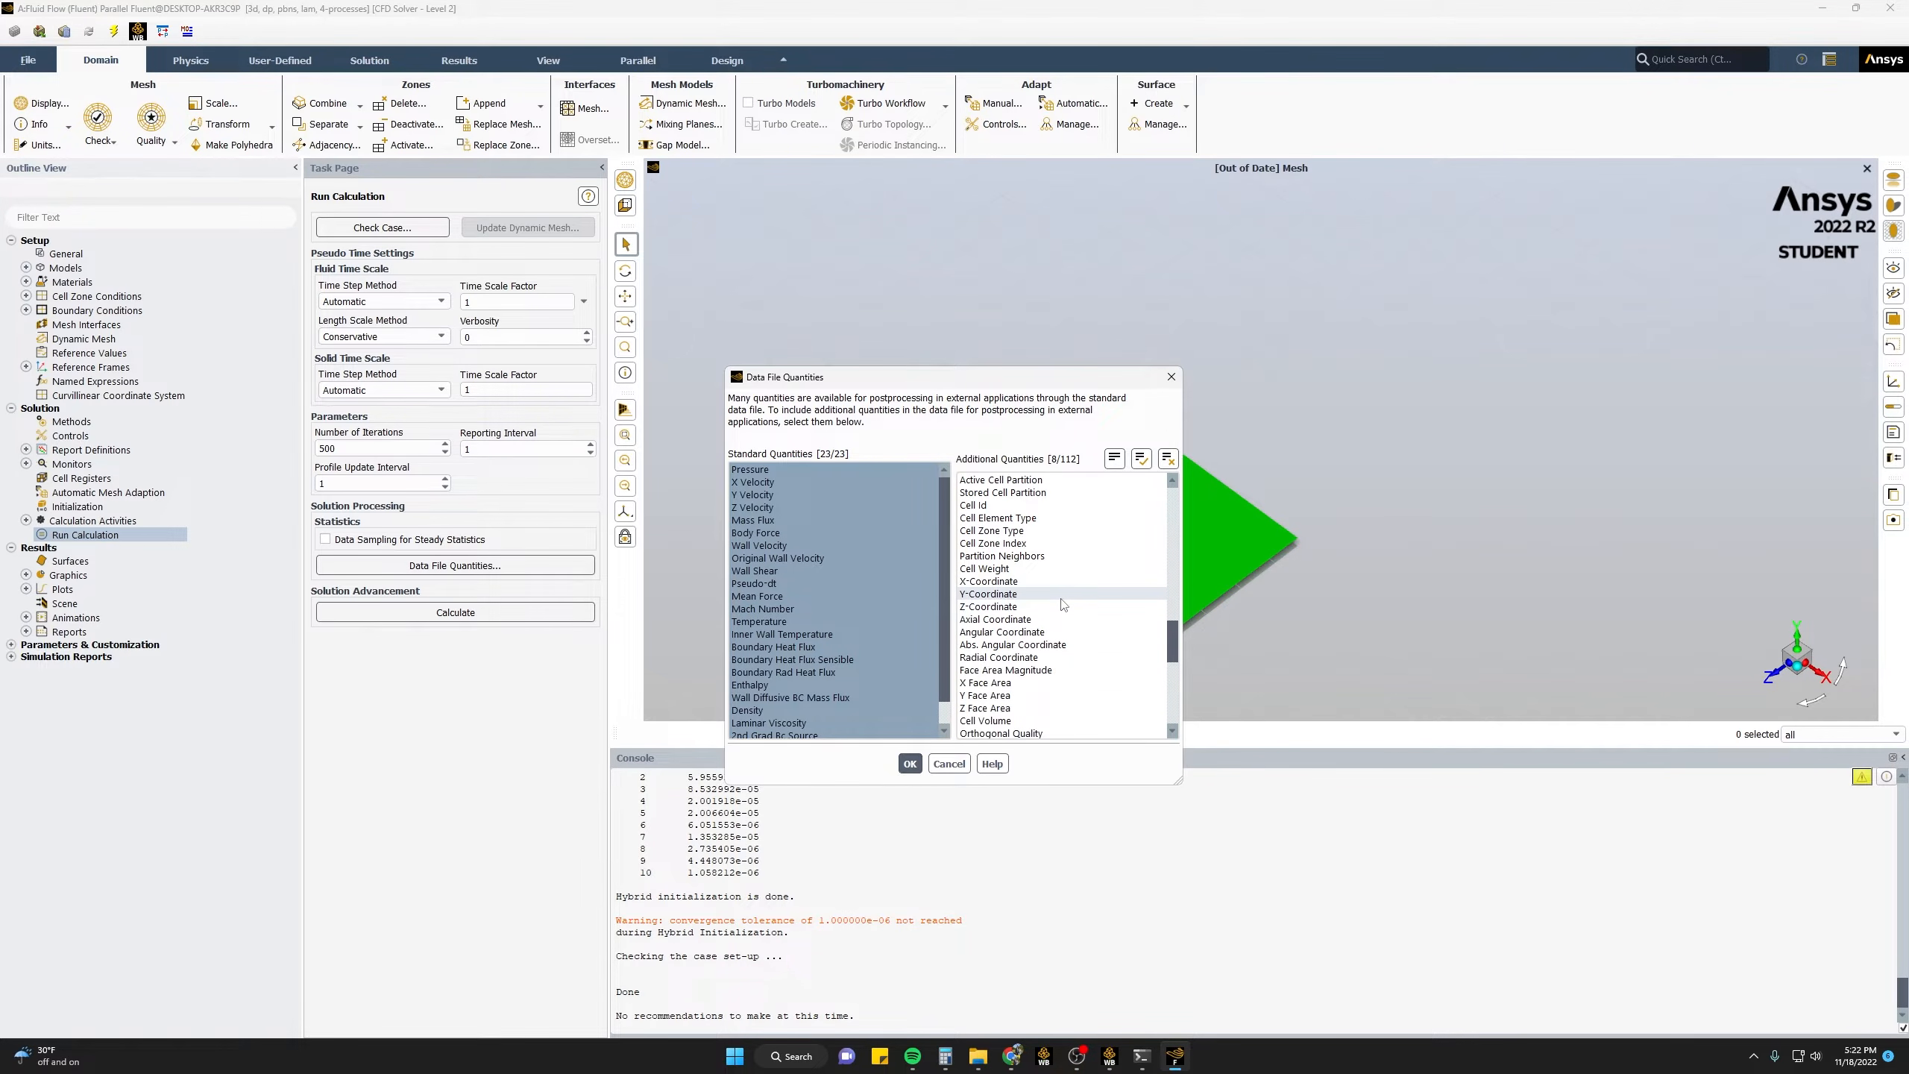
{"action": "scroll", "coordinate": [1062, 604], "scroll_direction": "down", "scroll_amount": 8}
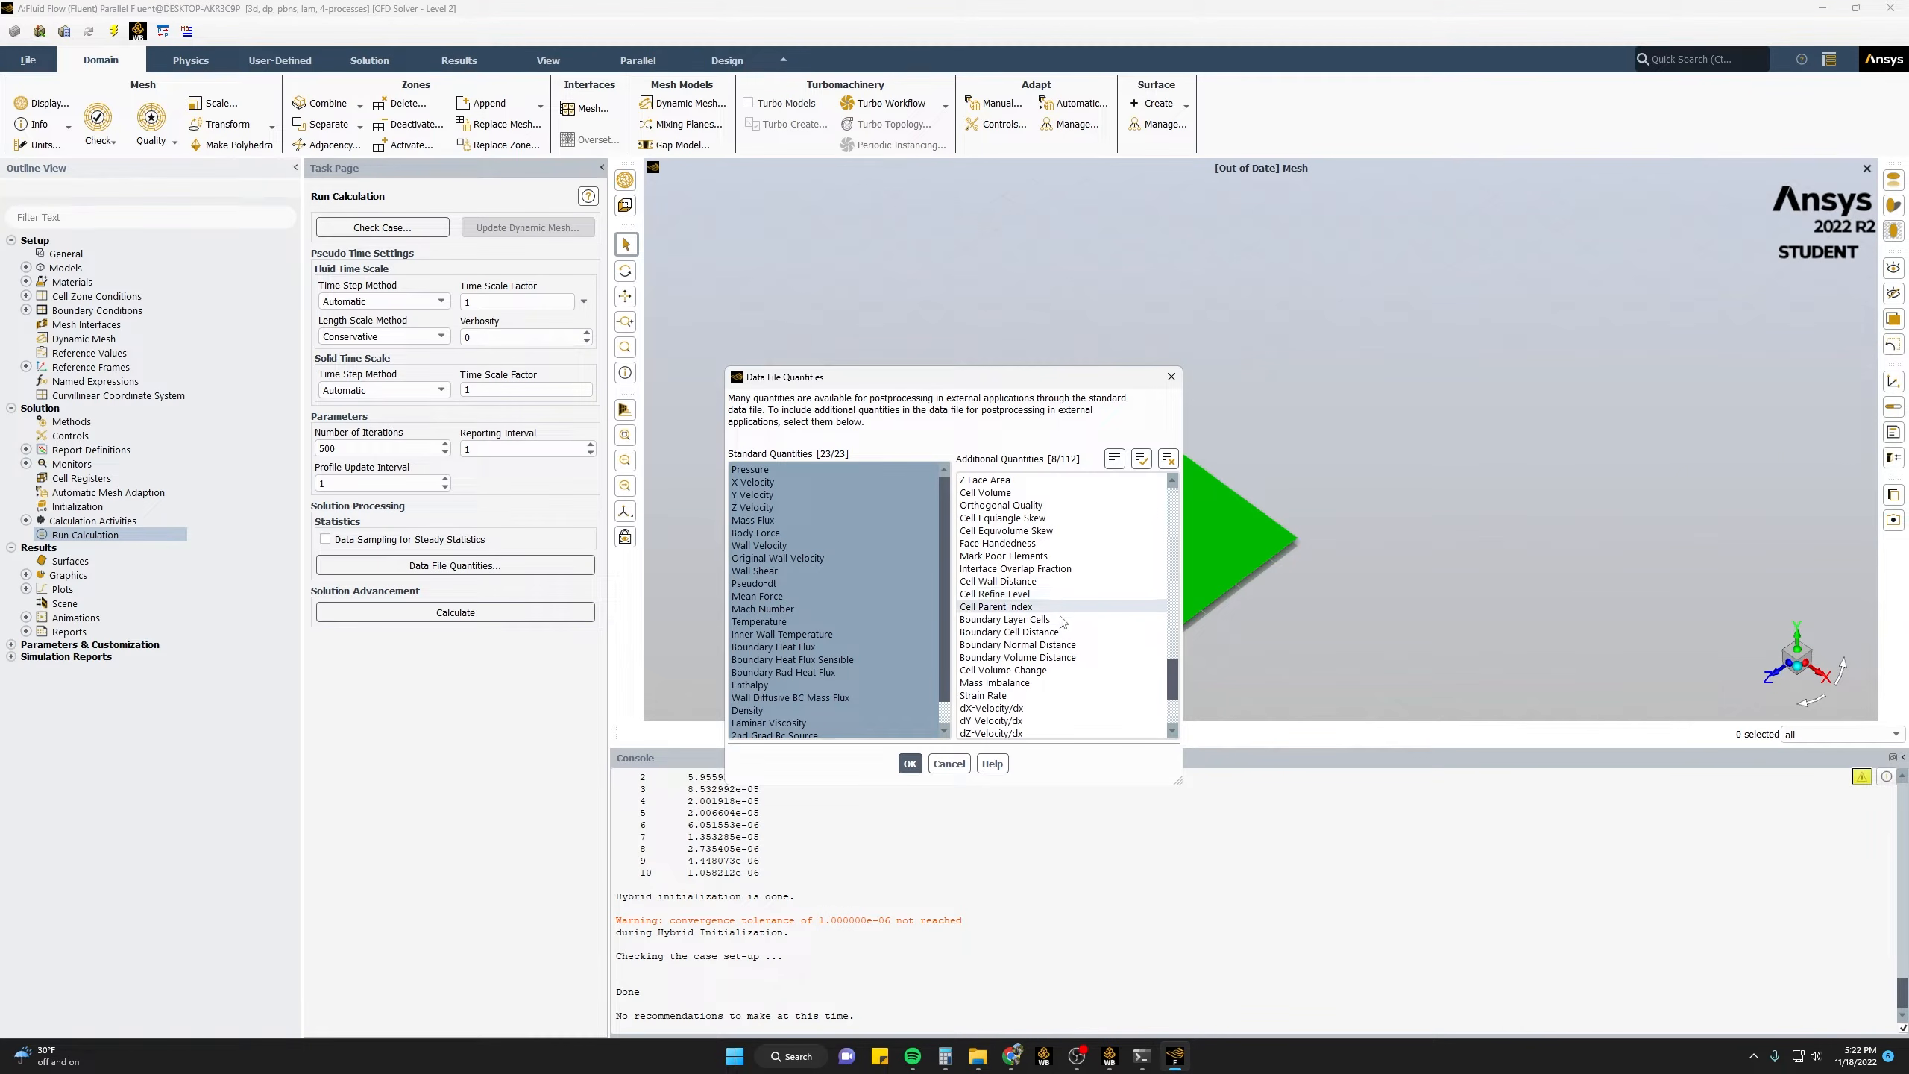
{"action": "scroll", "coordinate": [1045, 647], "scroll_direction": "up", "scroll_amount": 6}
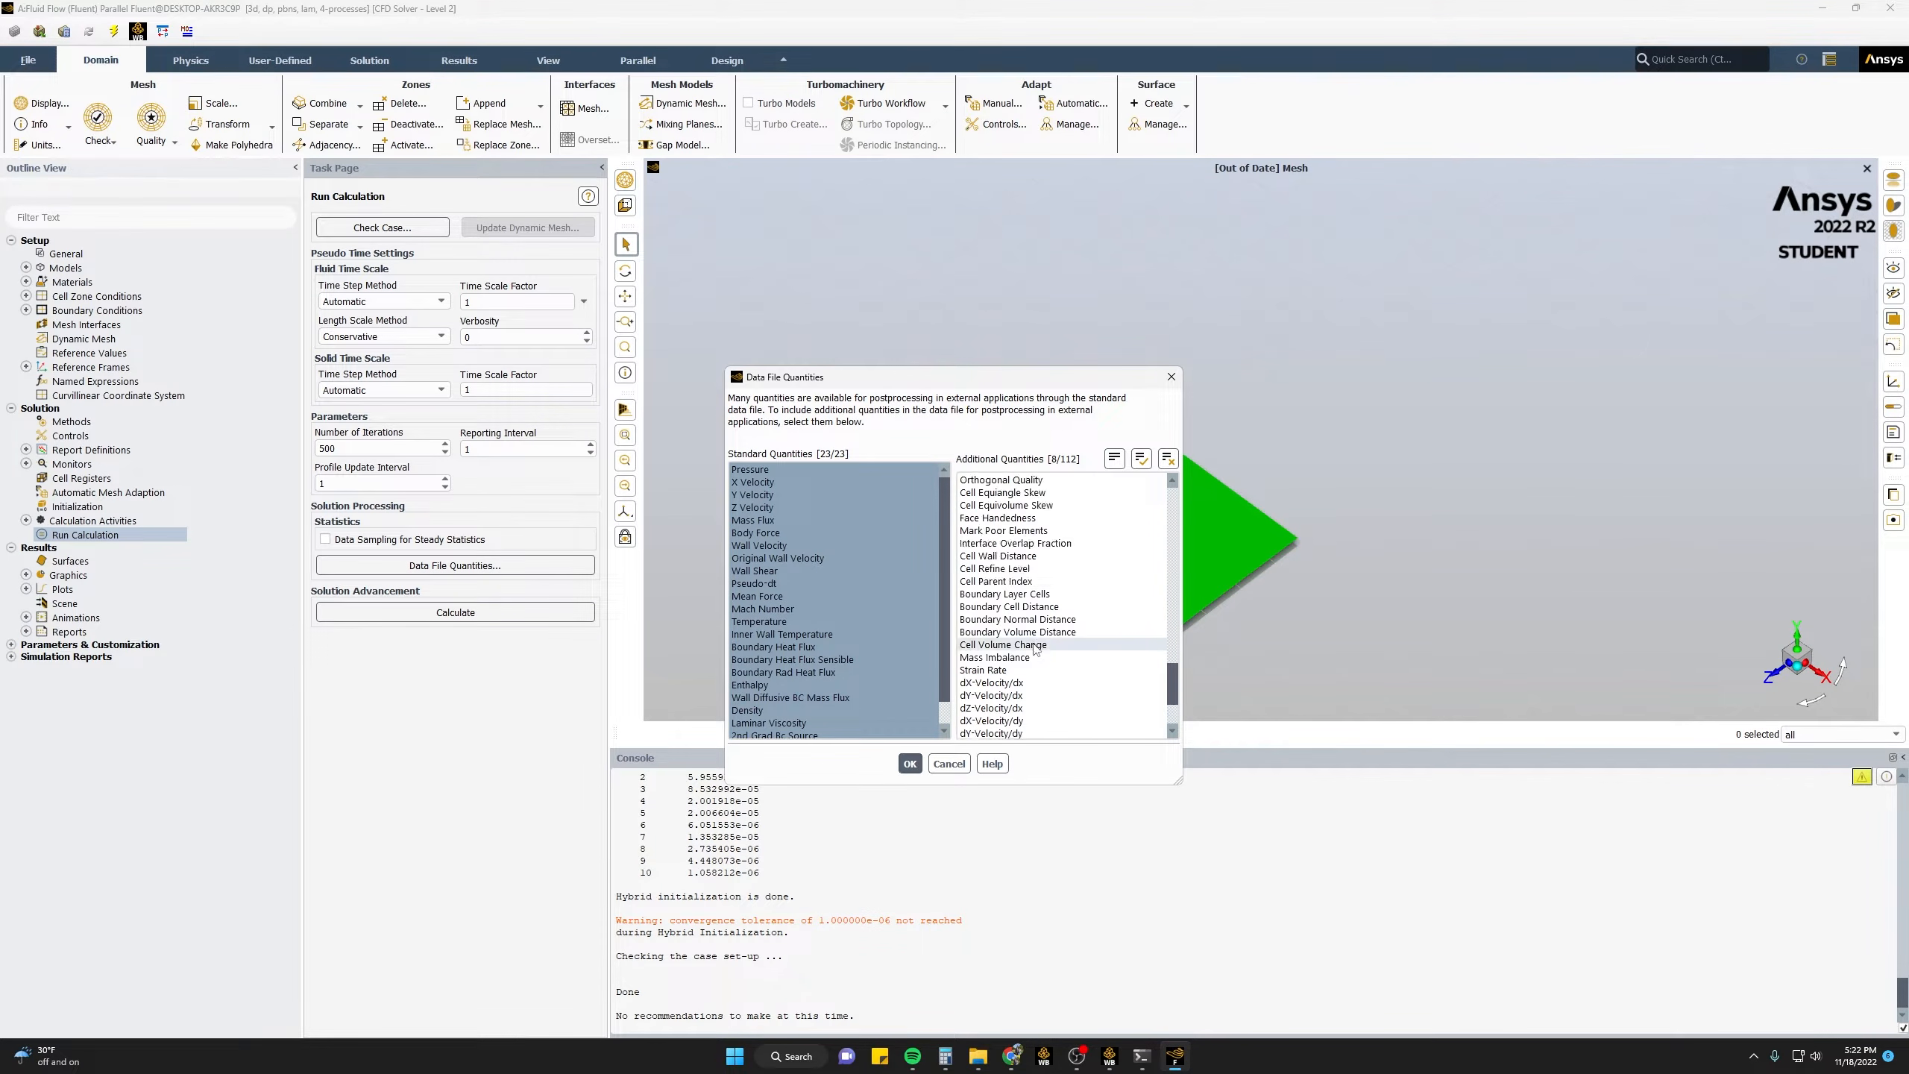
{"action": "scroll", "coordinate": [1038, 632], "scroll_direction": "up", "scroll_amount": 7}
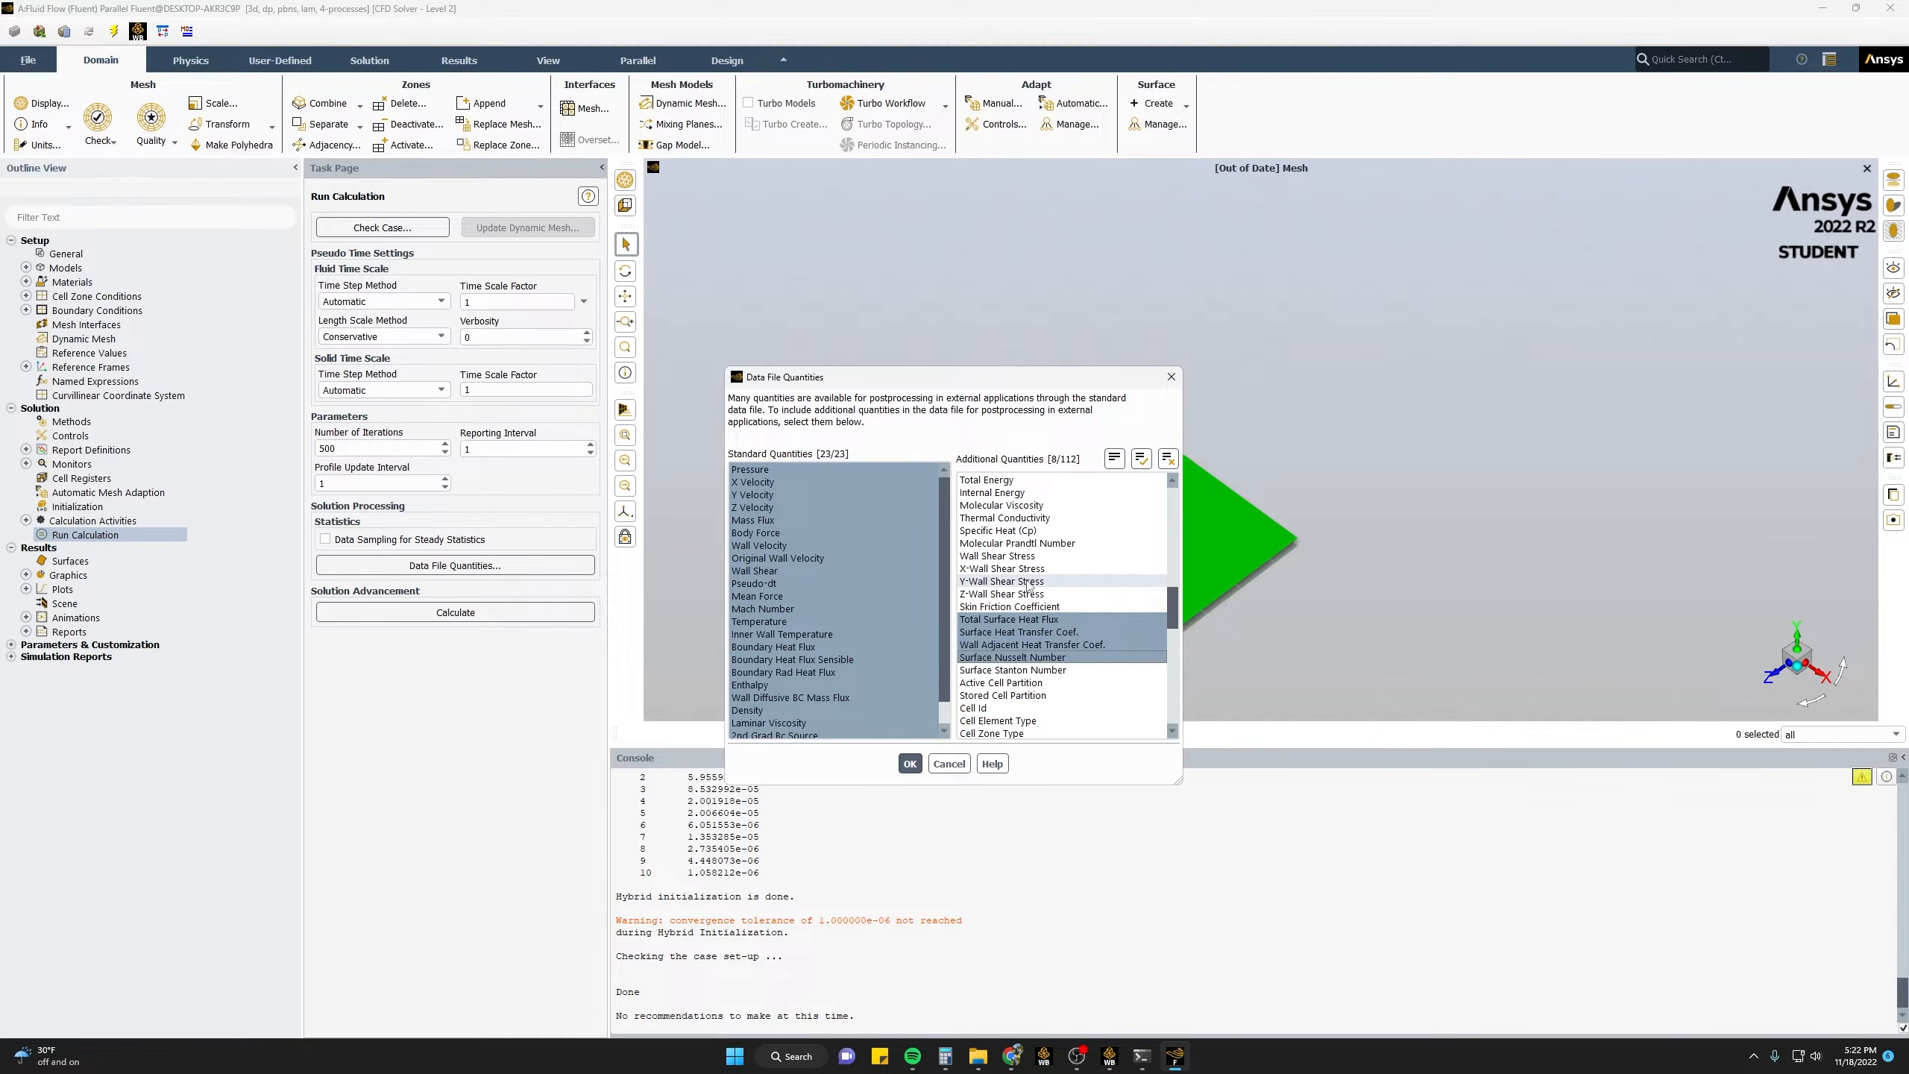
{"action": "scroll", "coordinate": [1028, 585], "scroll_direction": "up", "scroll_amount": 7}
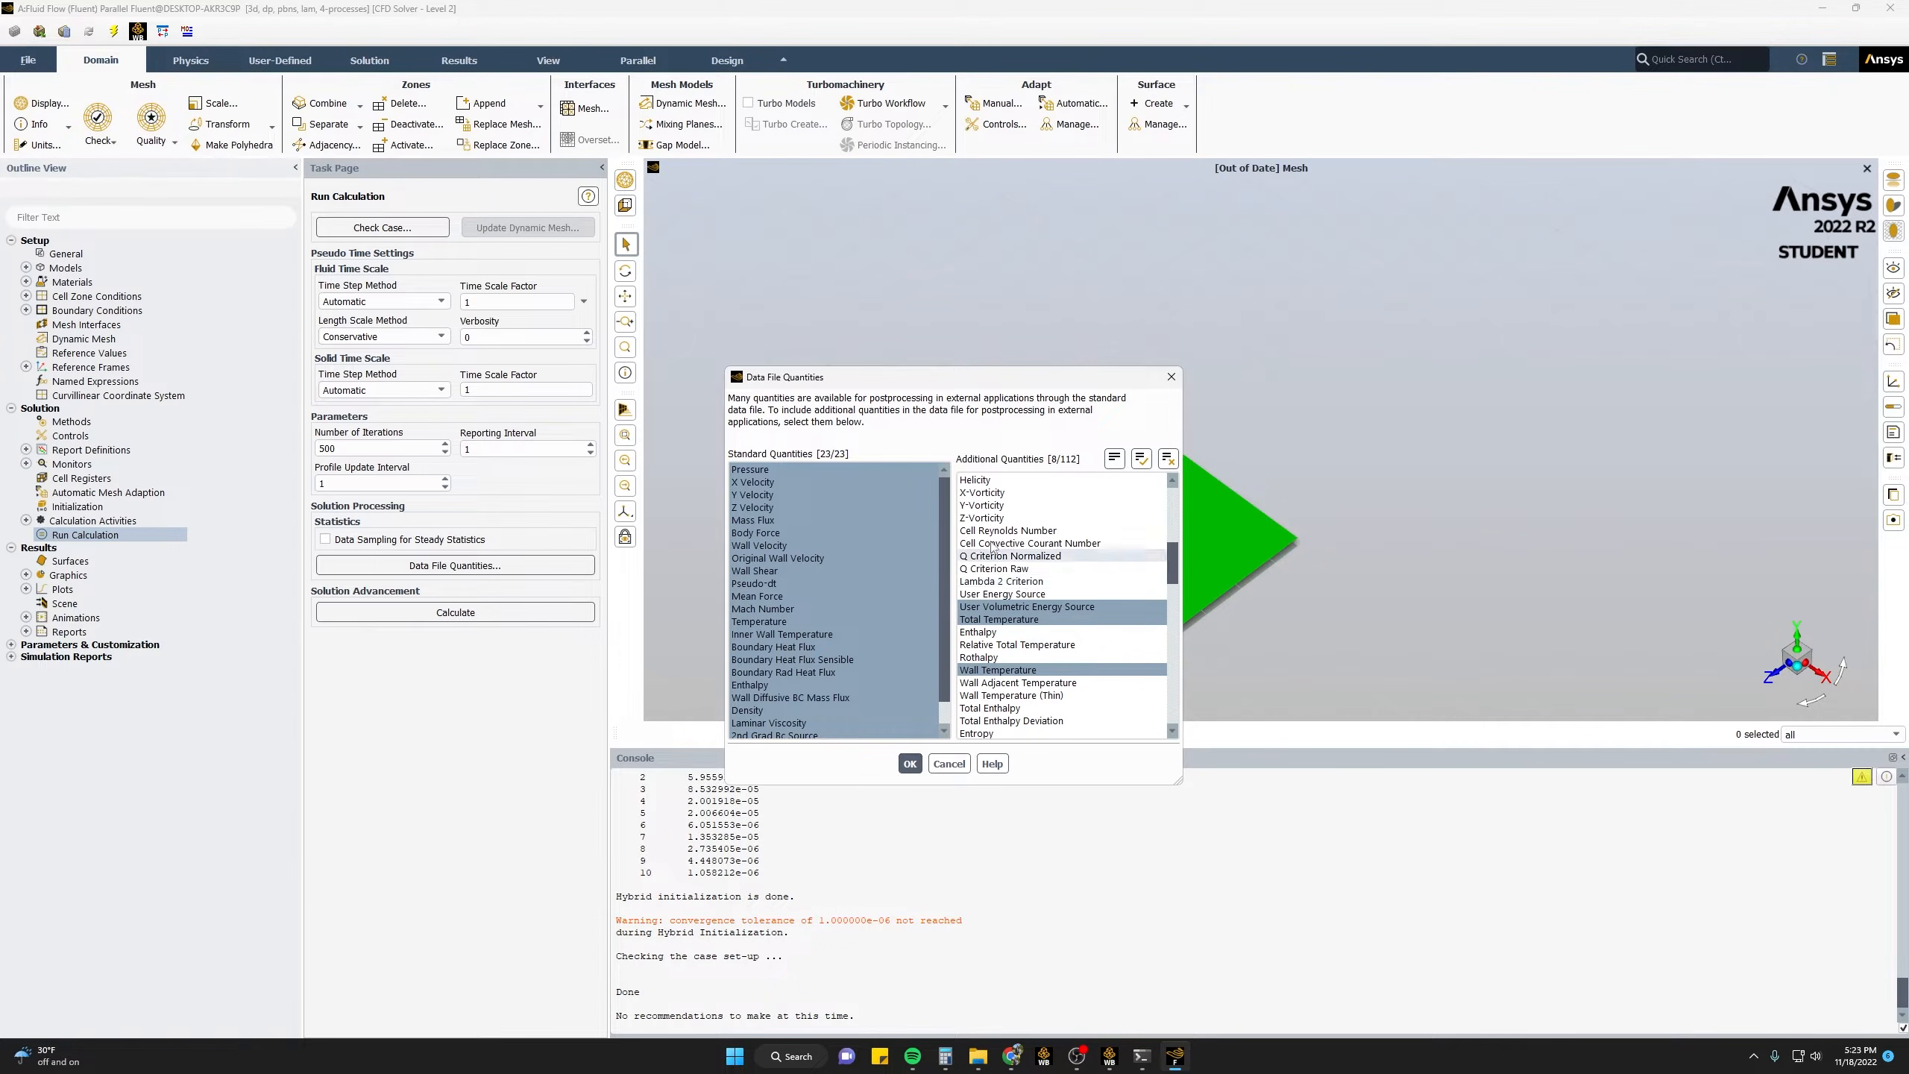
{"action": "scroll", "coordinate": [1014, 606], "scroll_direction": "up", "scroll_amount": 3}
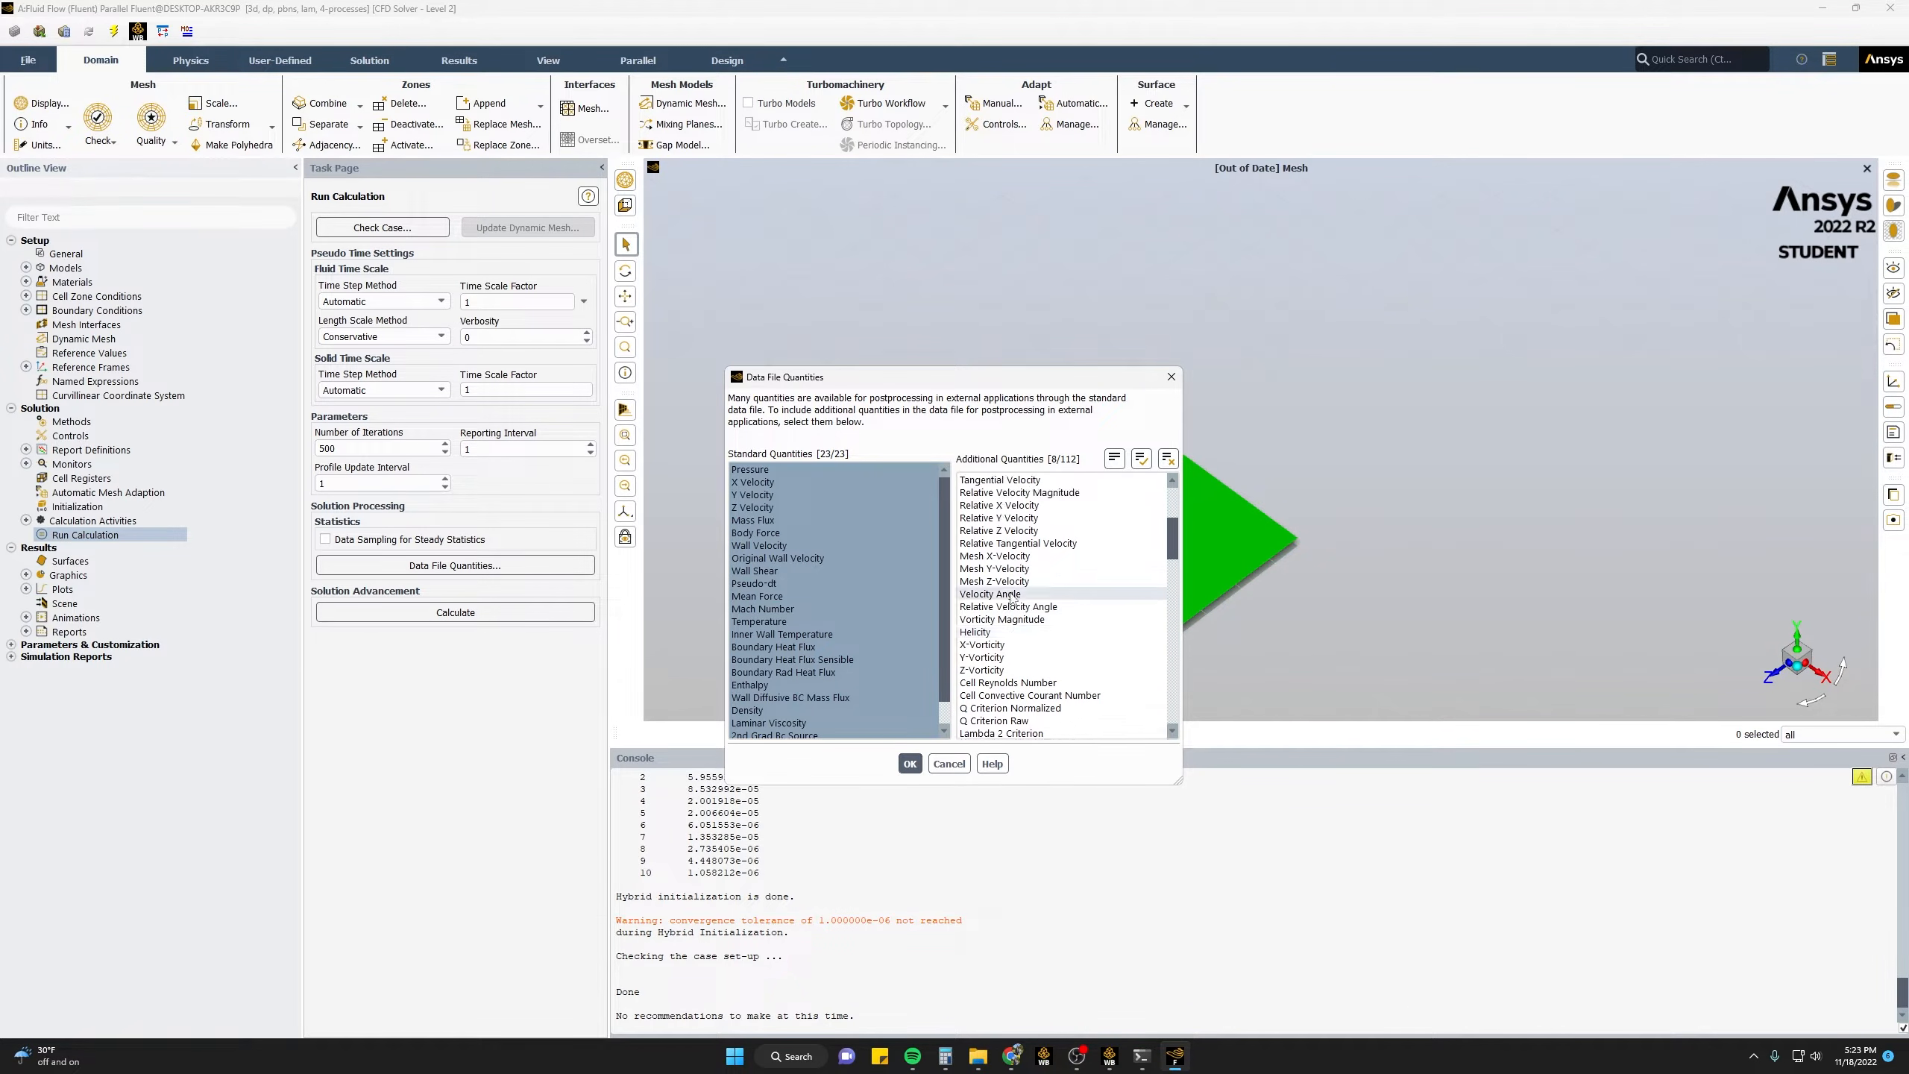
{"action": "left_click", "coordinate": [910, 763]}
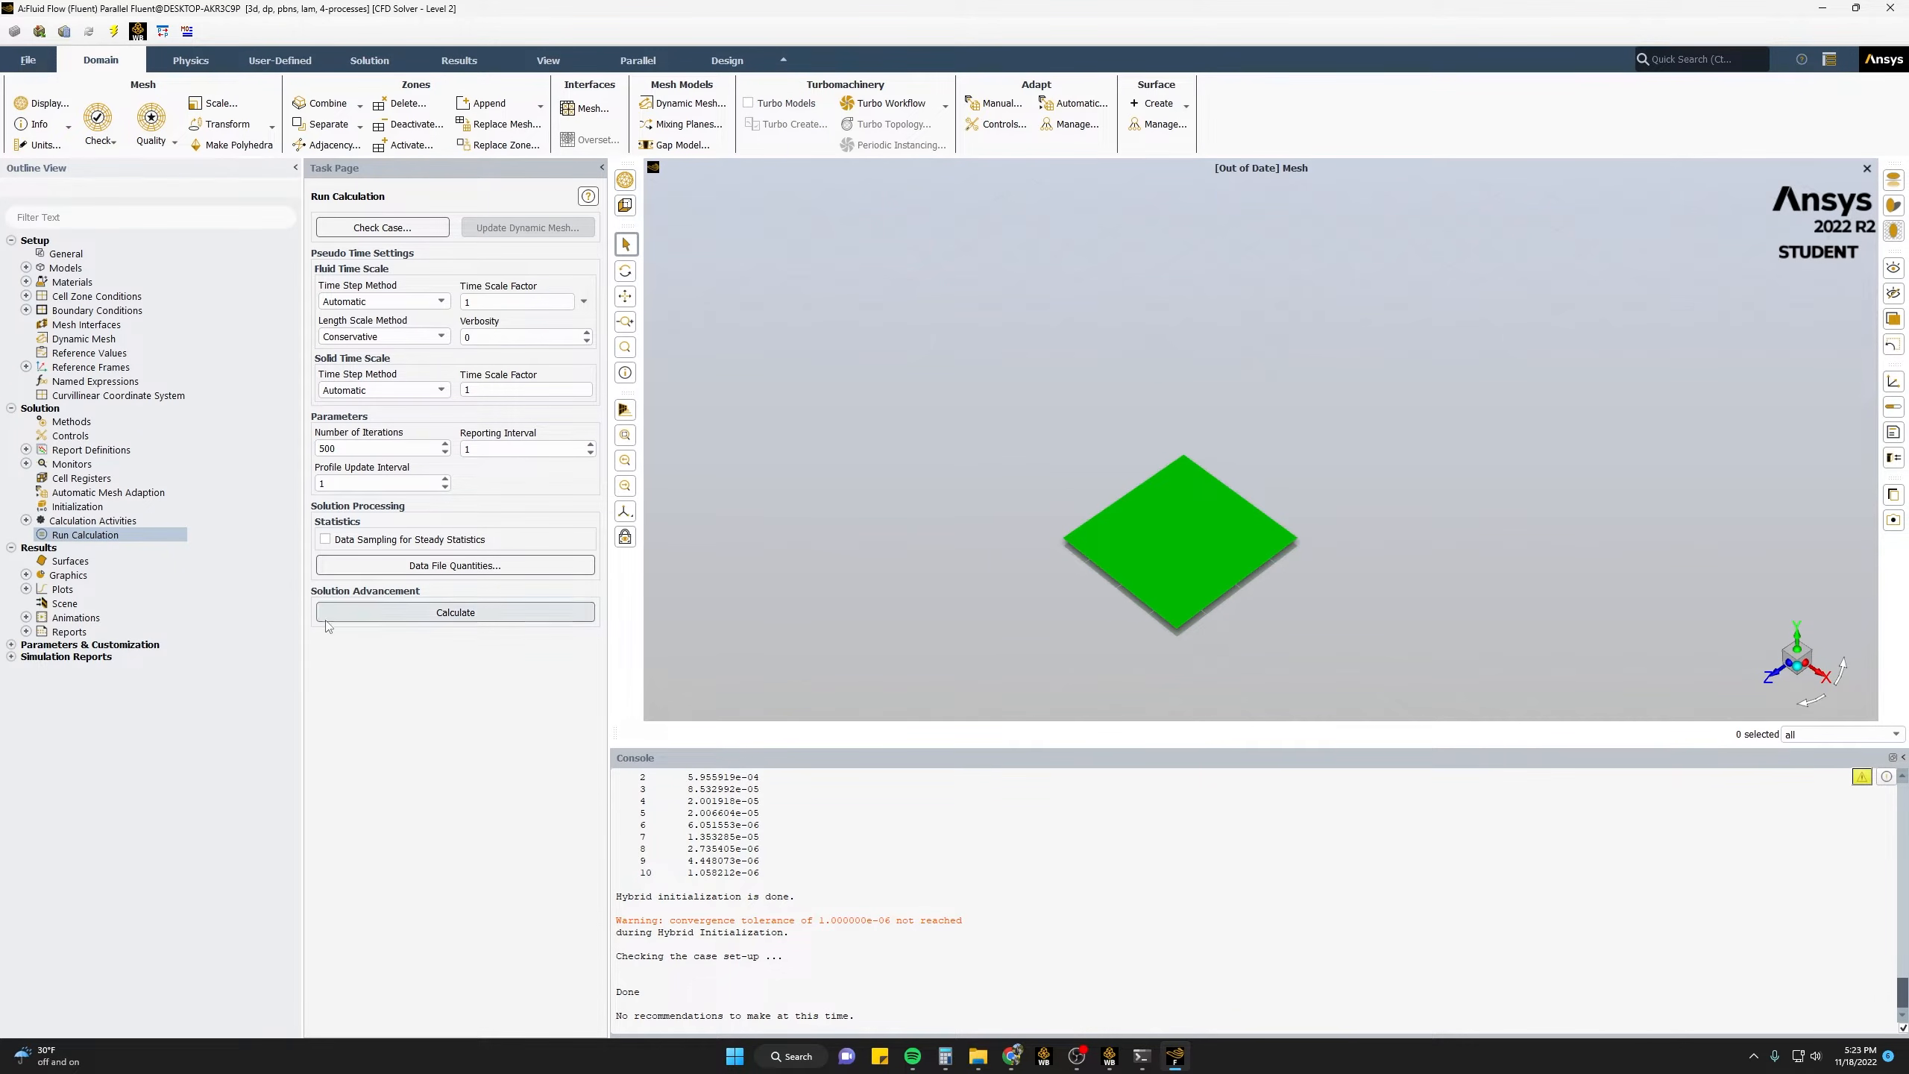
- Run the calculation and monitor the chip_temp, outflow_temp and Scaled Residuals plots while it iterates
{"action": "left_click", "coordinate": [450, 613]}
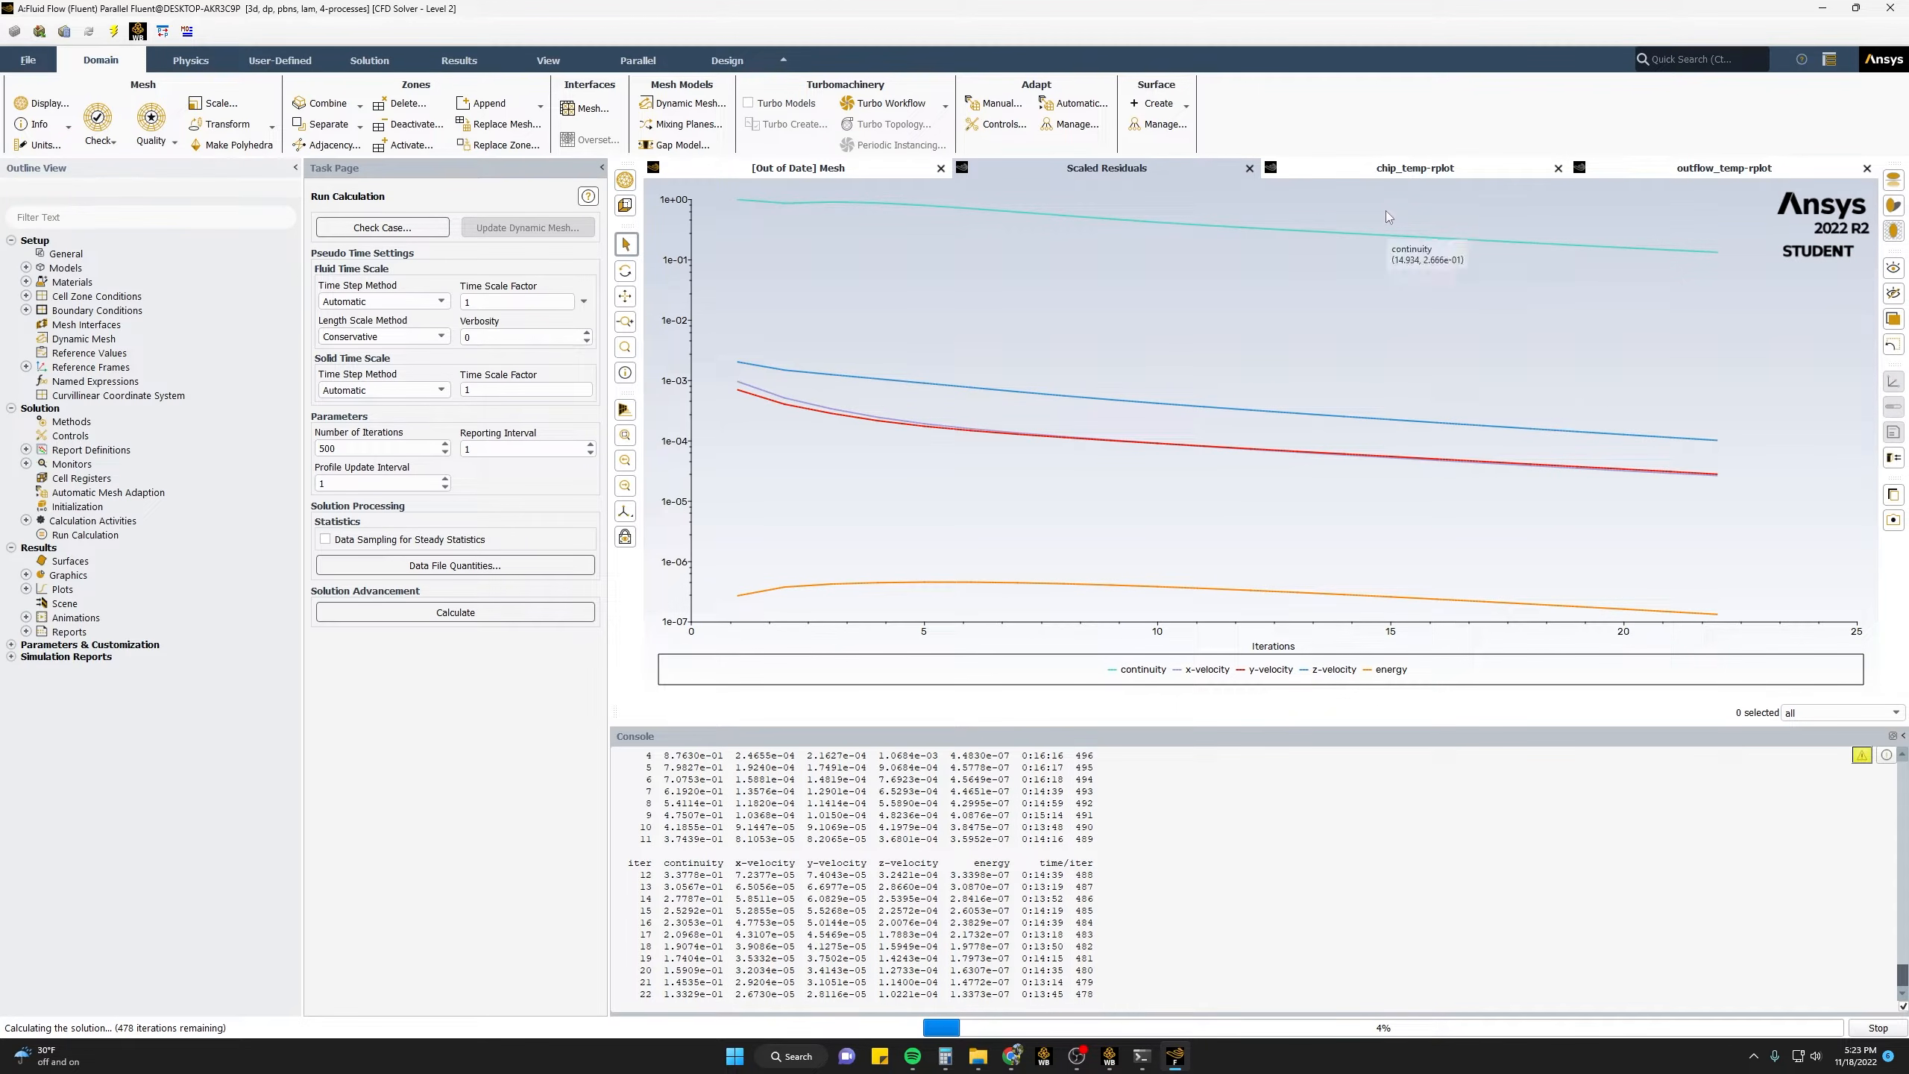
{"action": "left_click", "coordinate": [1407, 173]}
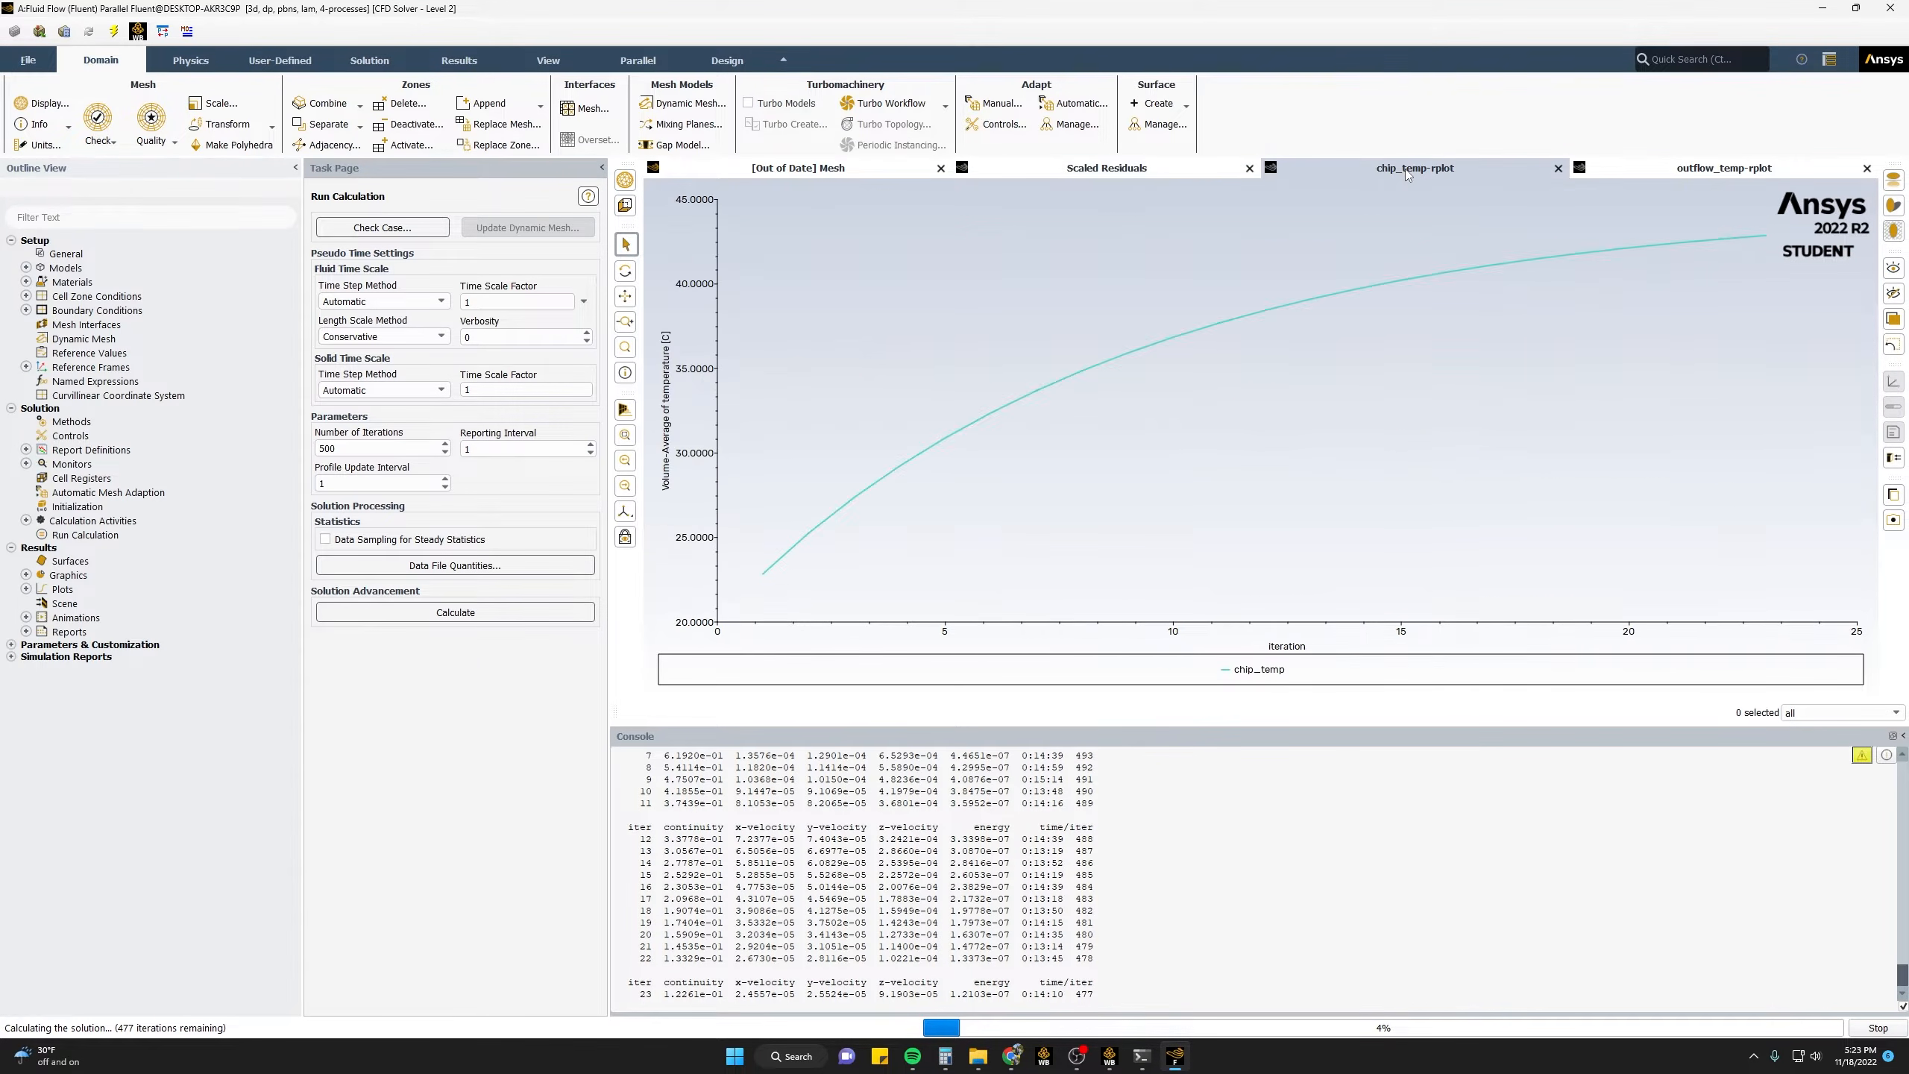
{"action": "mouse_move", "coordinate": [1553, 272]}
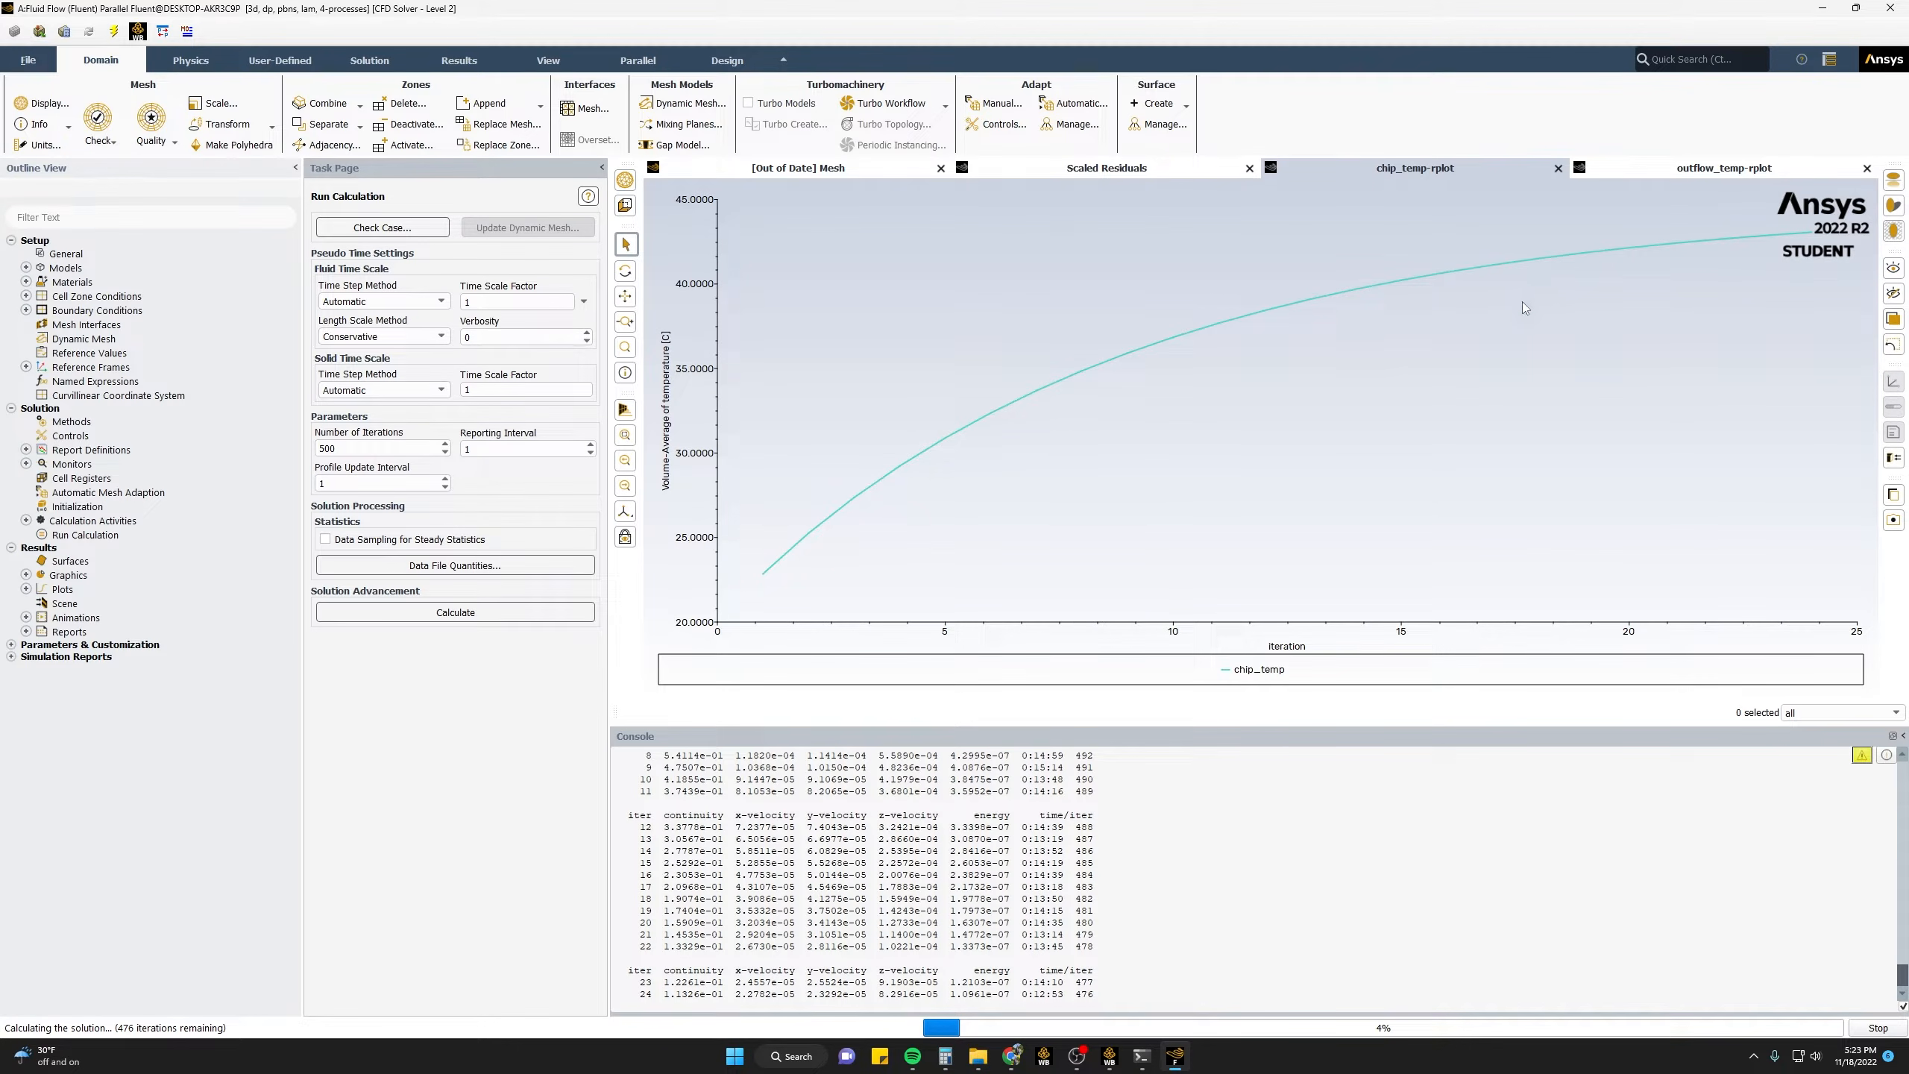
{"action": "left_click", "coordinate": [1753, 173]}
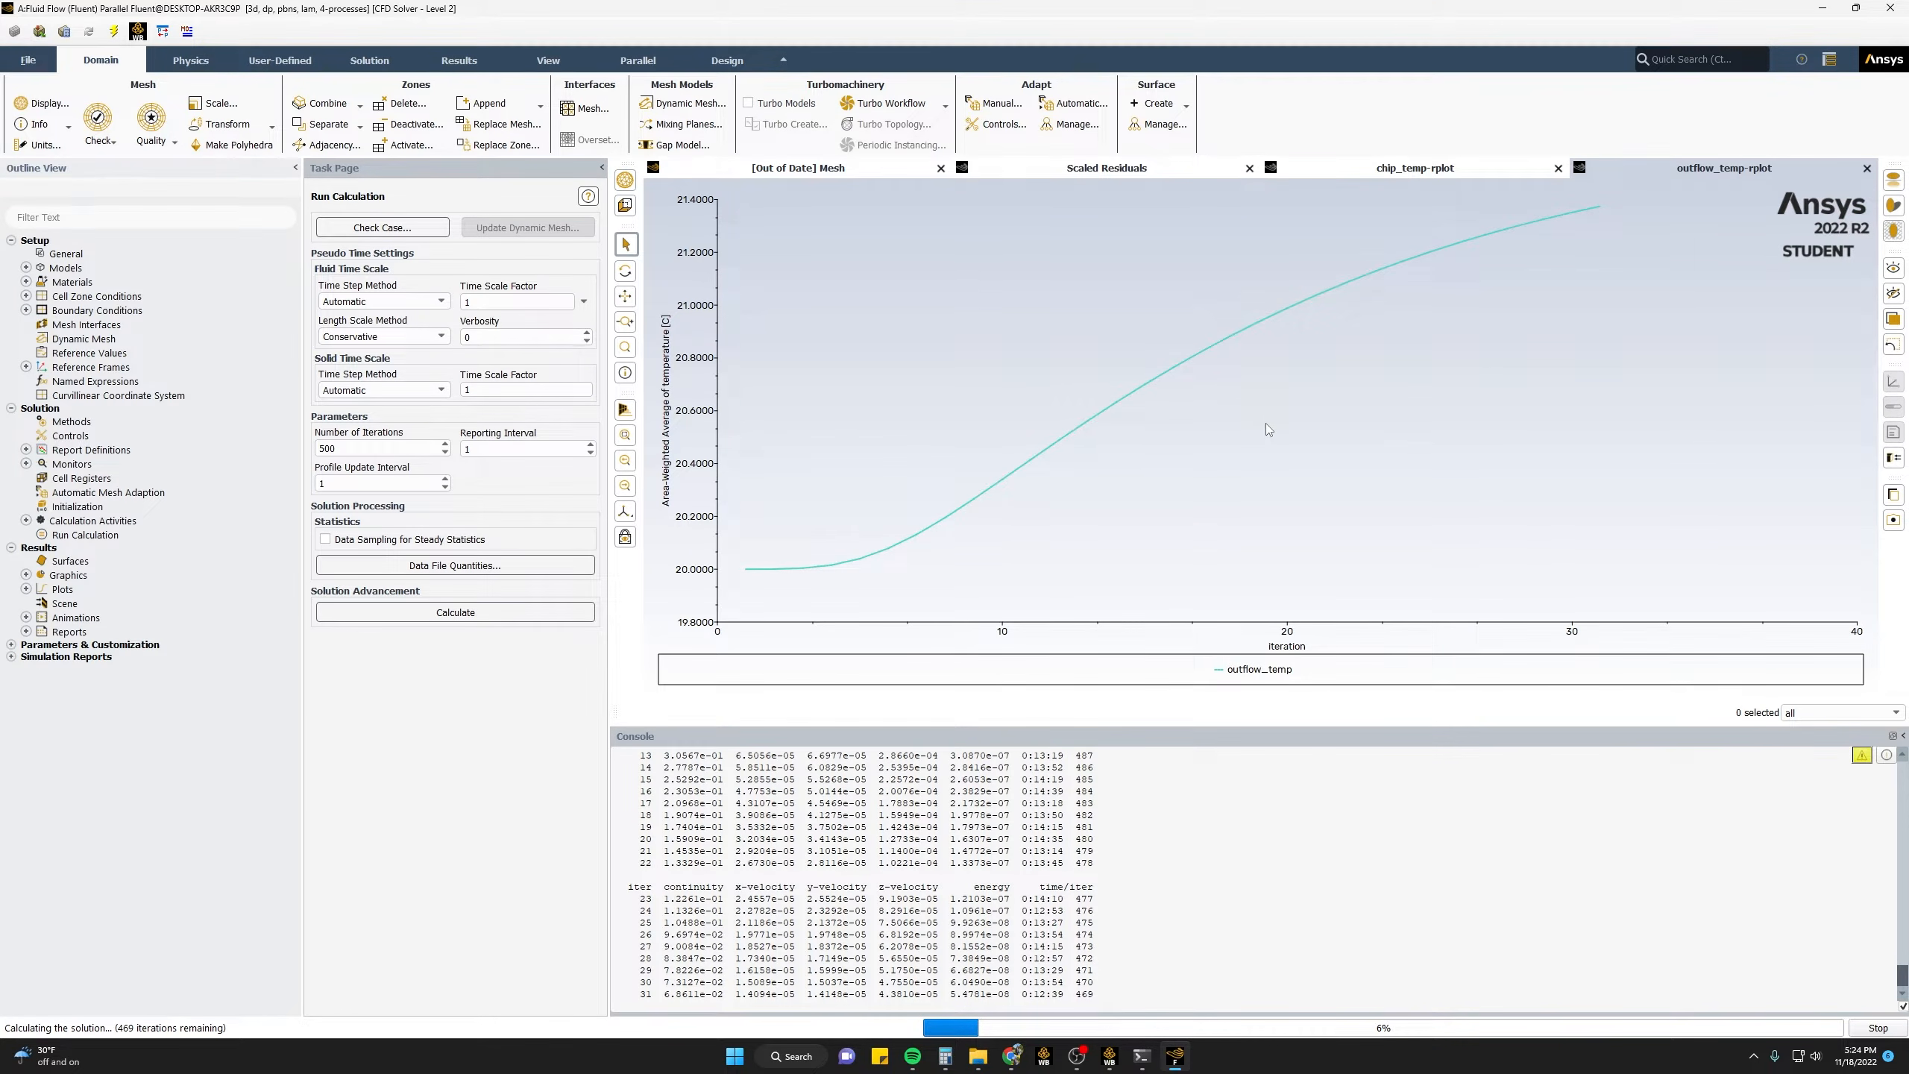
{"action": "left_click", "coordinate": [1139, 179]}
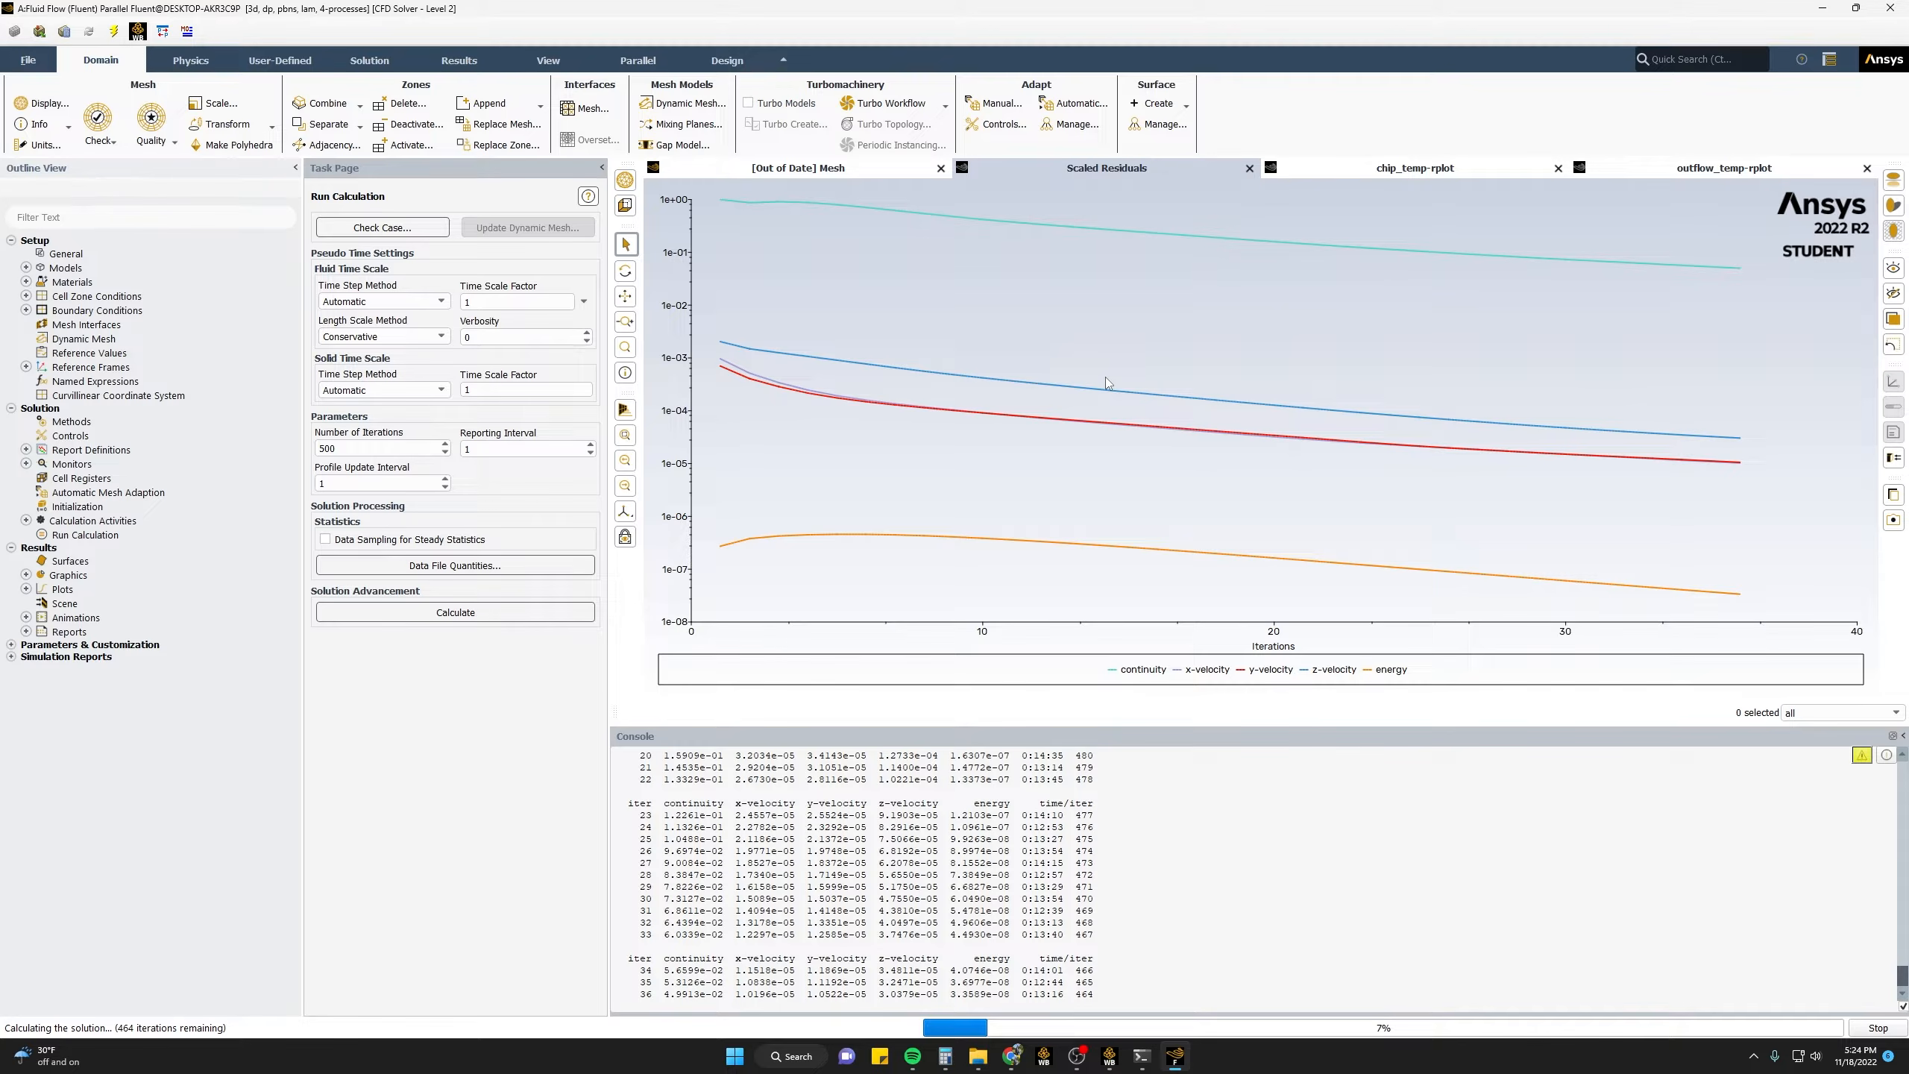
{"action": "left_click", "coordinate": [1457, 178]}
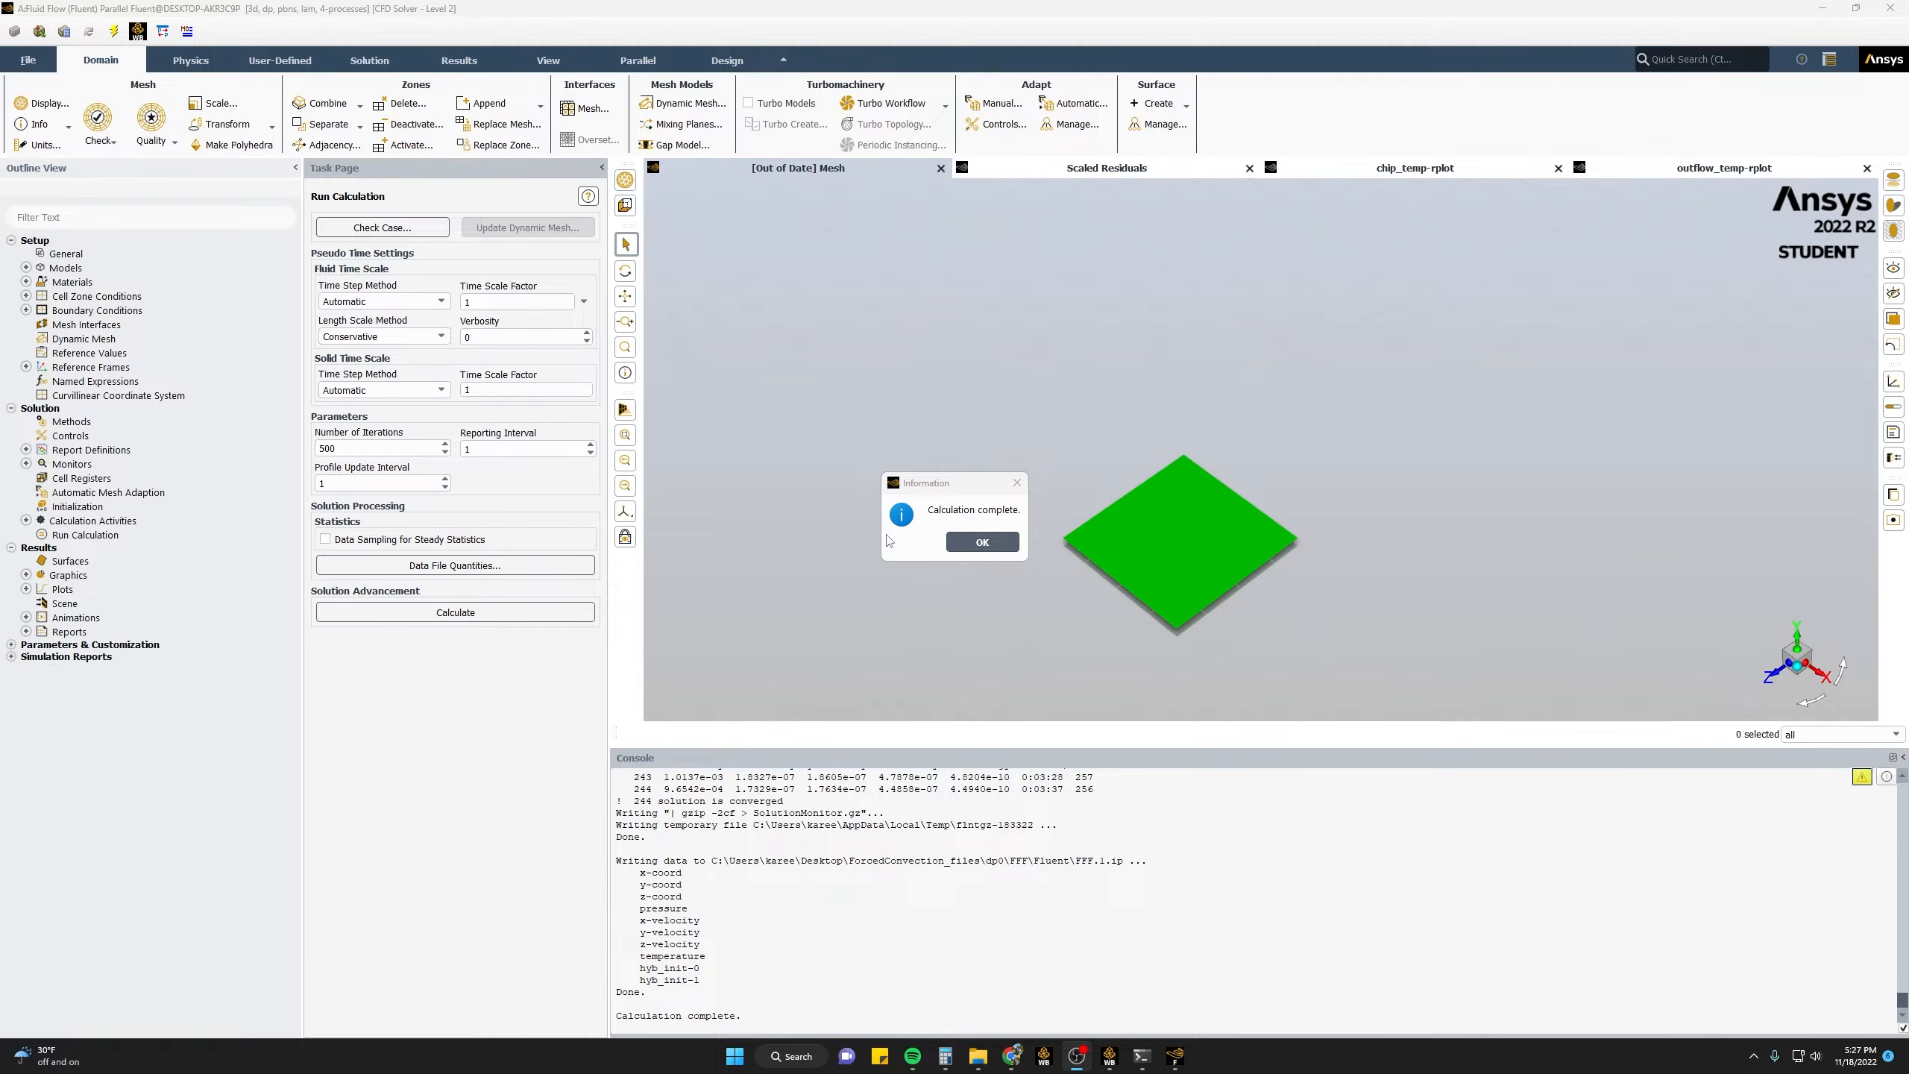
- Dismiss the calculation's completion notice and examine the convergence line in the console
{"action": "left_click", "coordinate": [982, 542]}
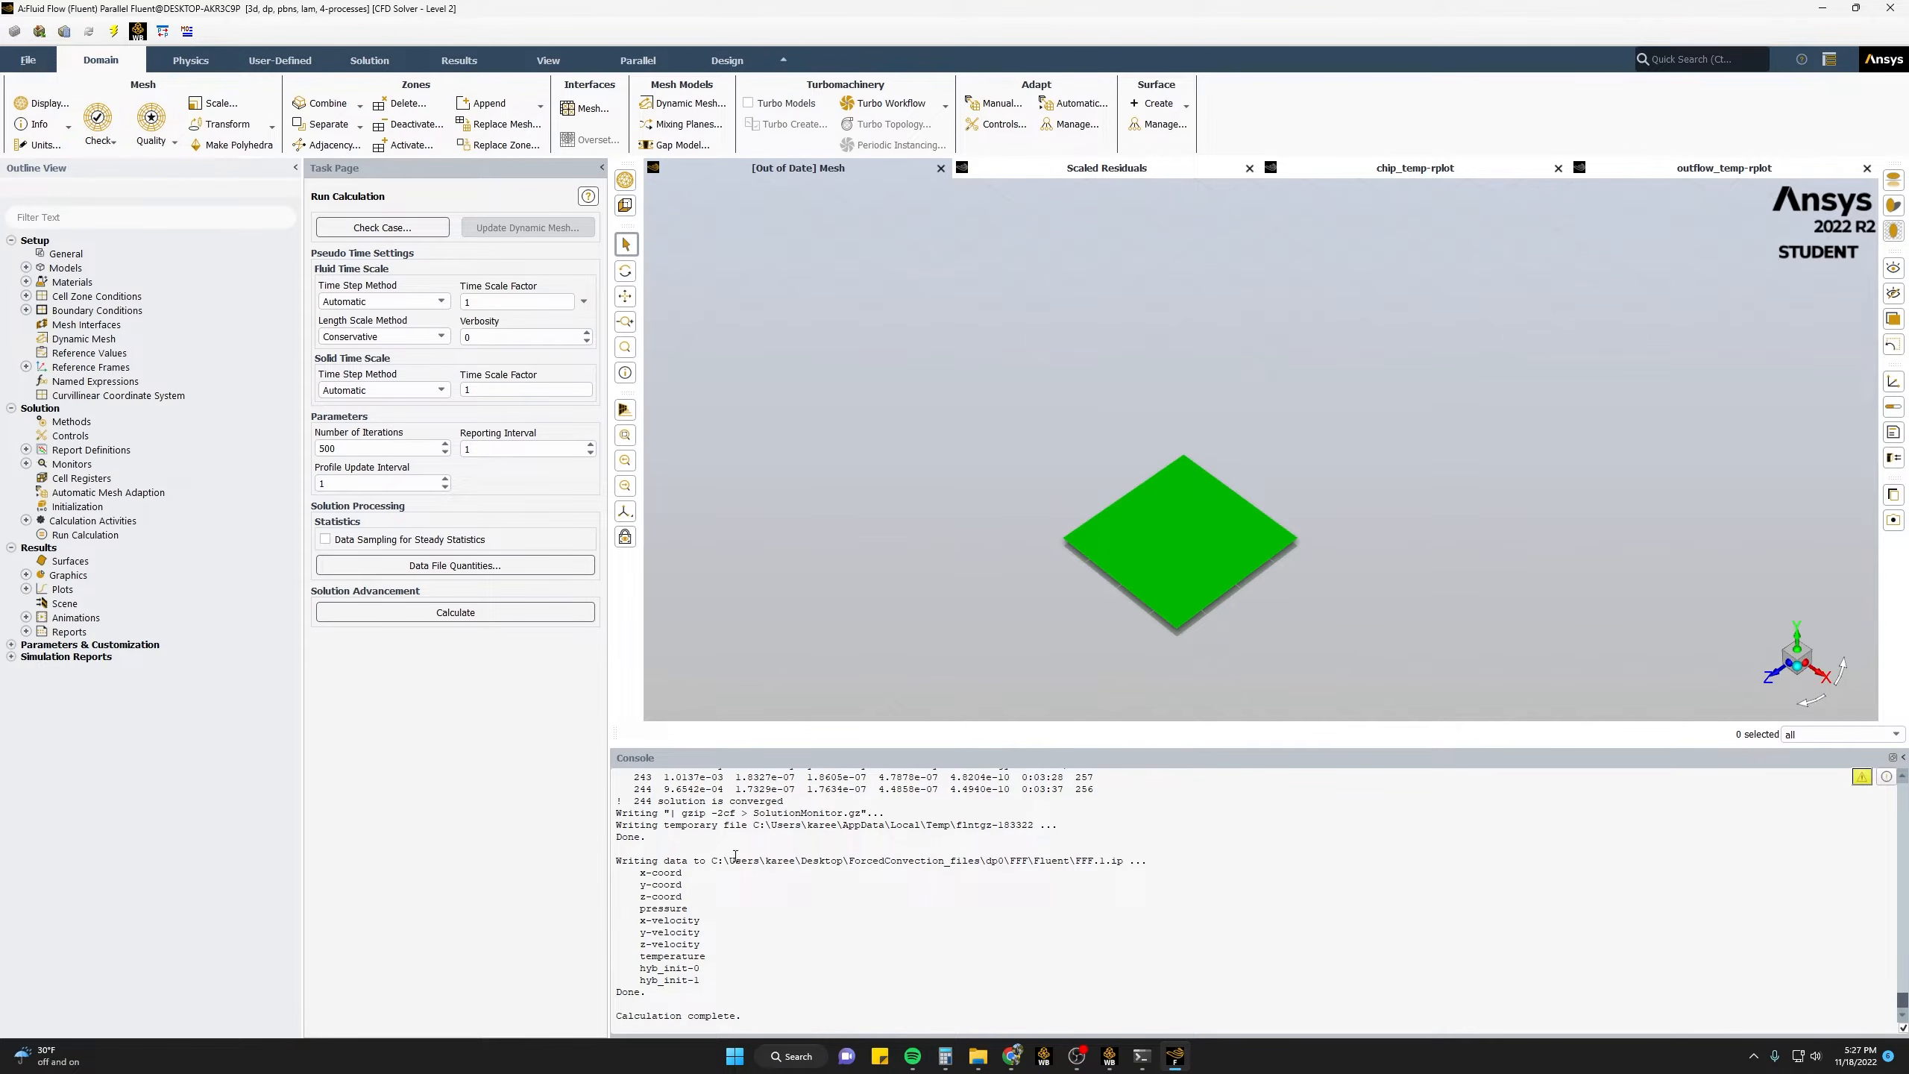
{"action": "left_click_drag", "start_coordinate": [787, 802], "coordinate": [614, 802]}
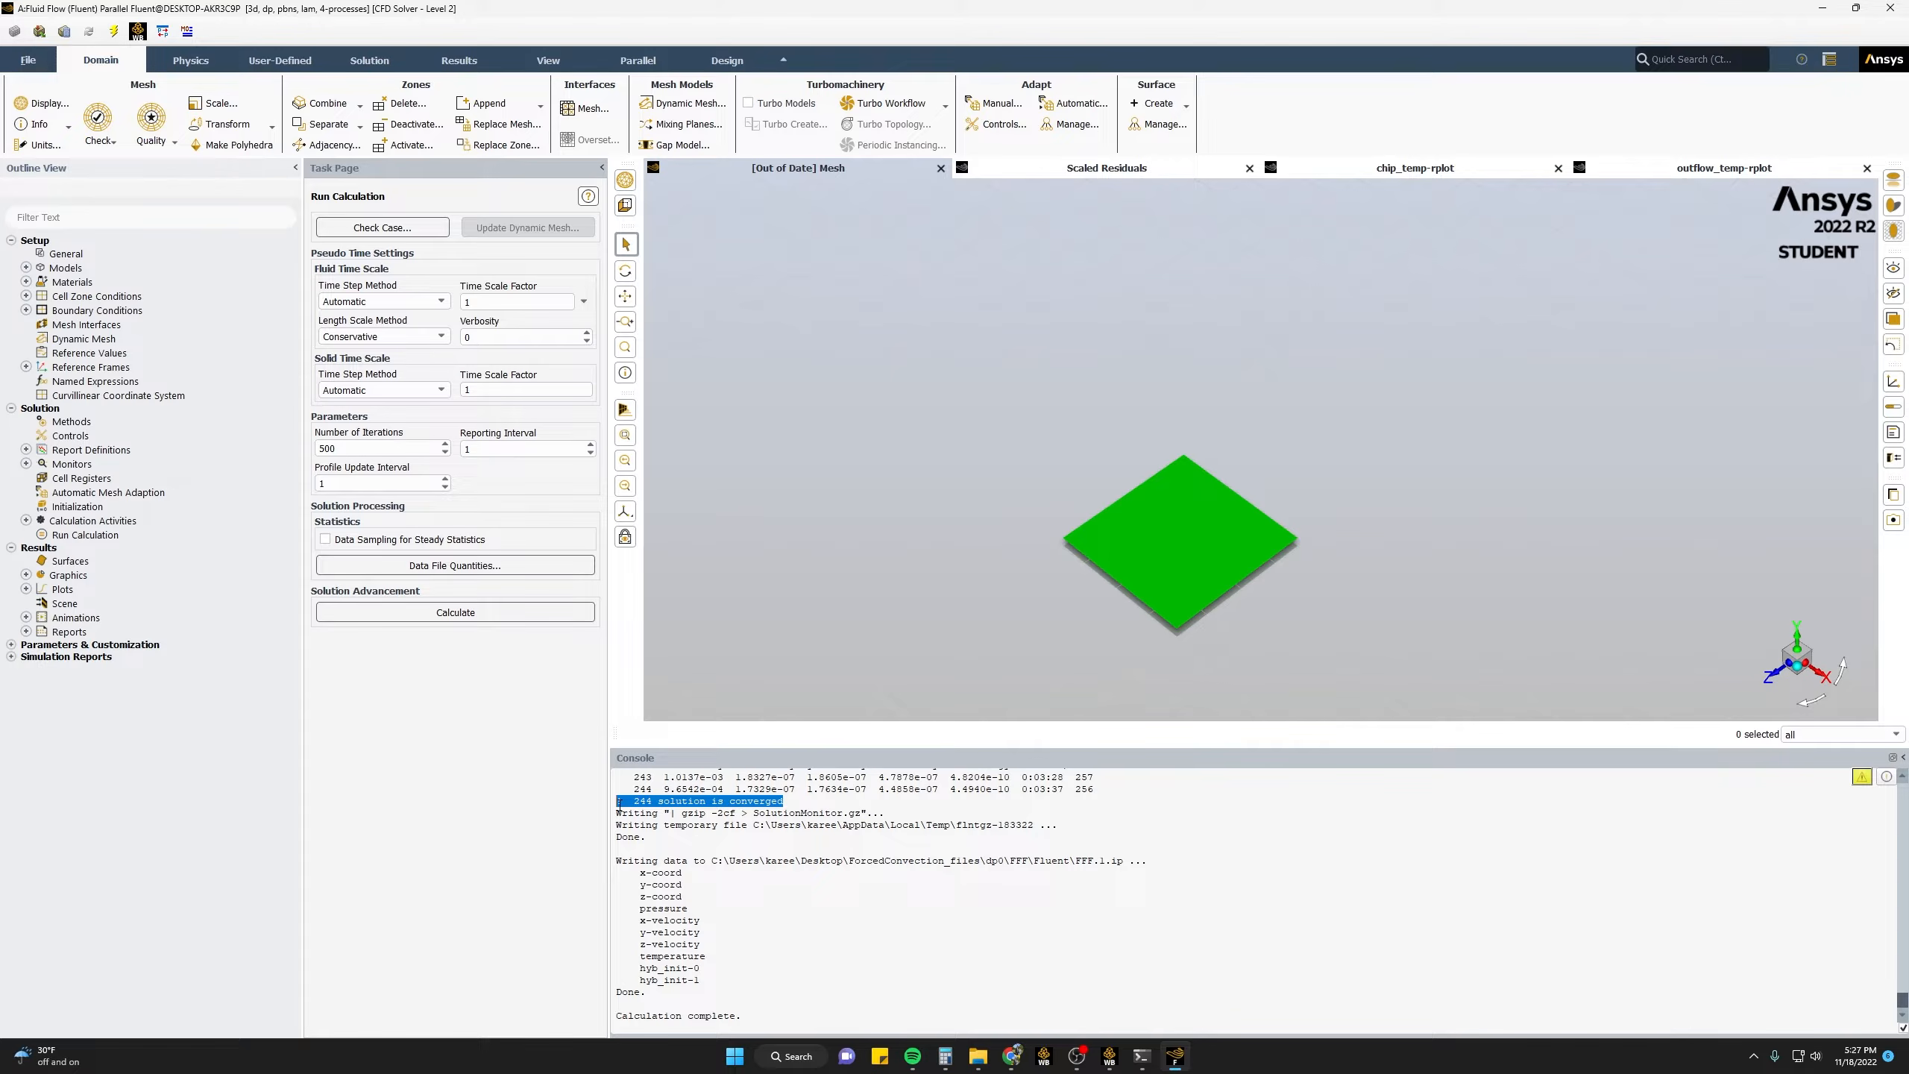
{"action": "left_click", "coordinate": [840, 856]}
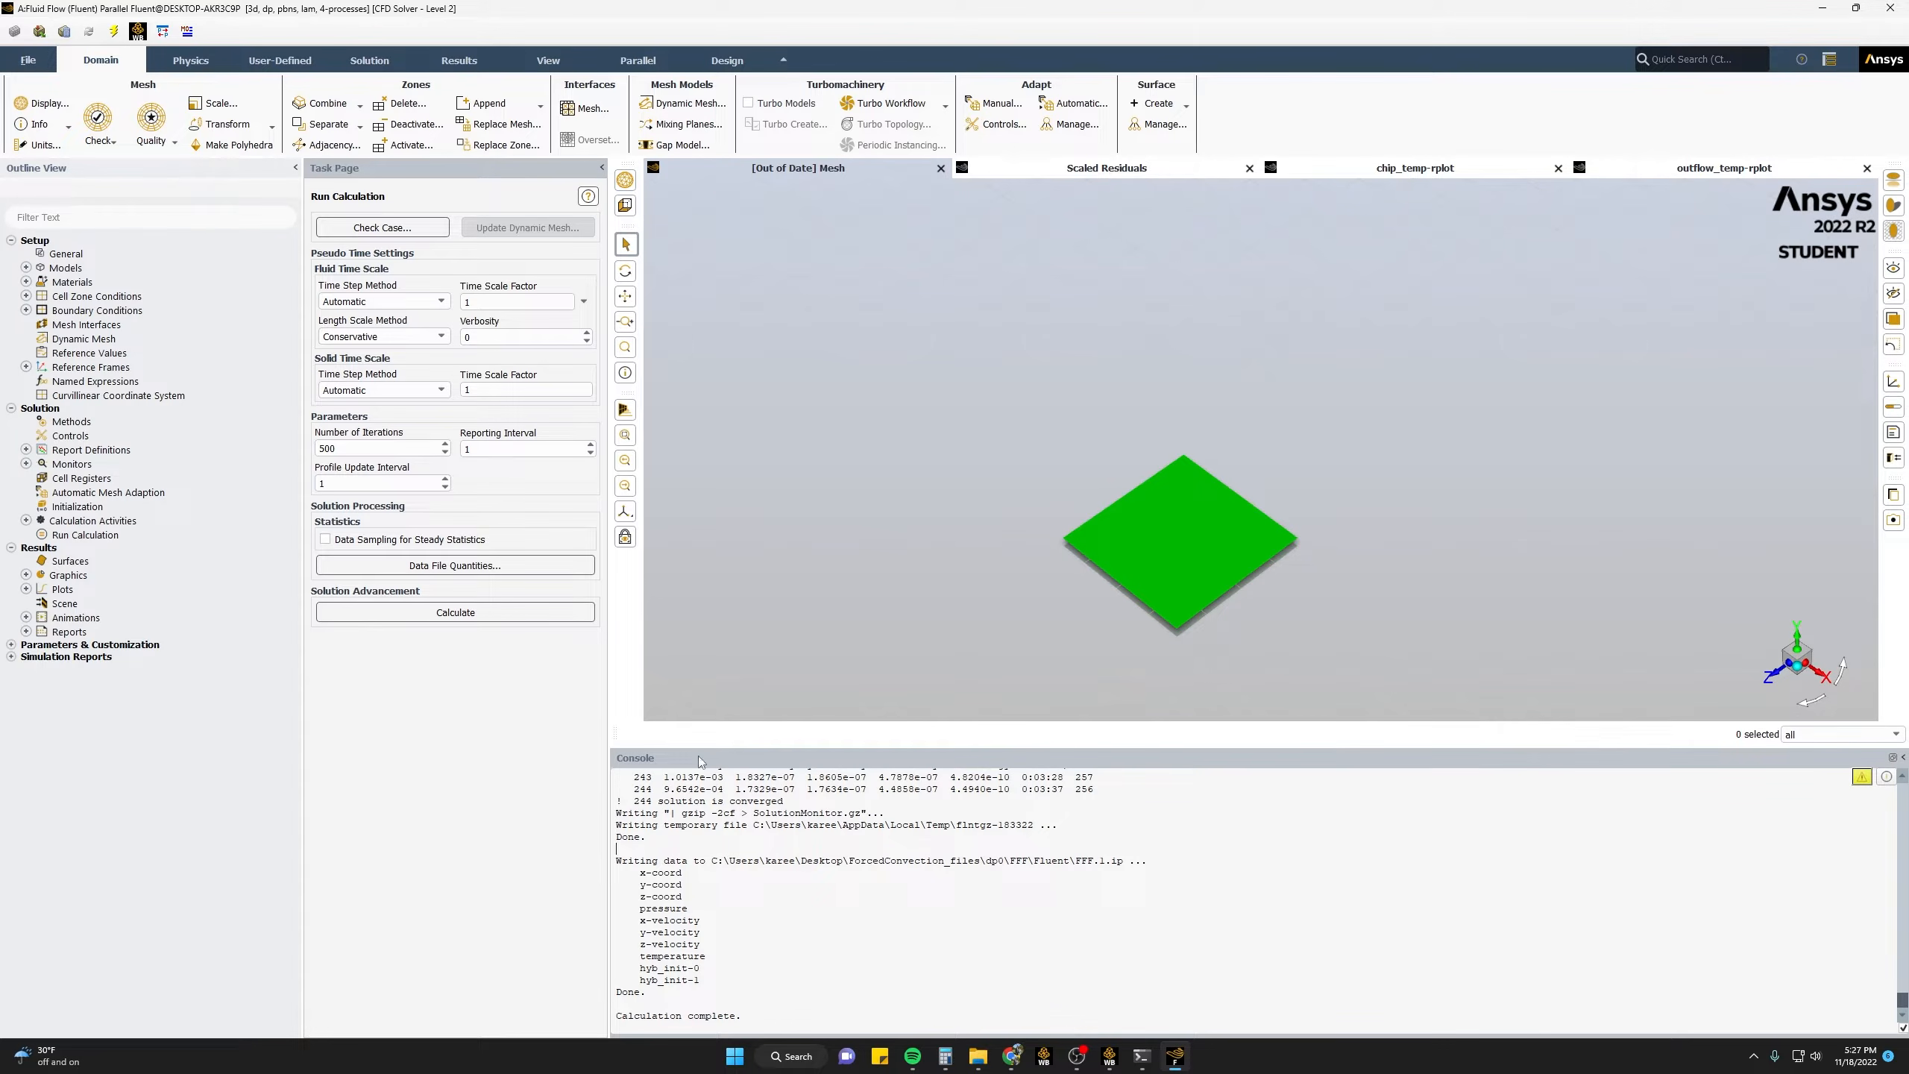
- Check the absolute convergence criteria of the equations in the residual monitor settings and close the dialog
{"action": "left_click", "coordinate": [371, 65]}
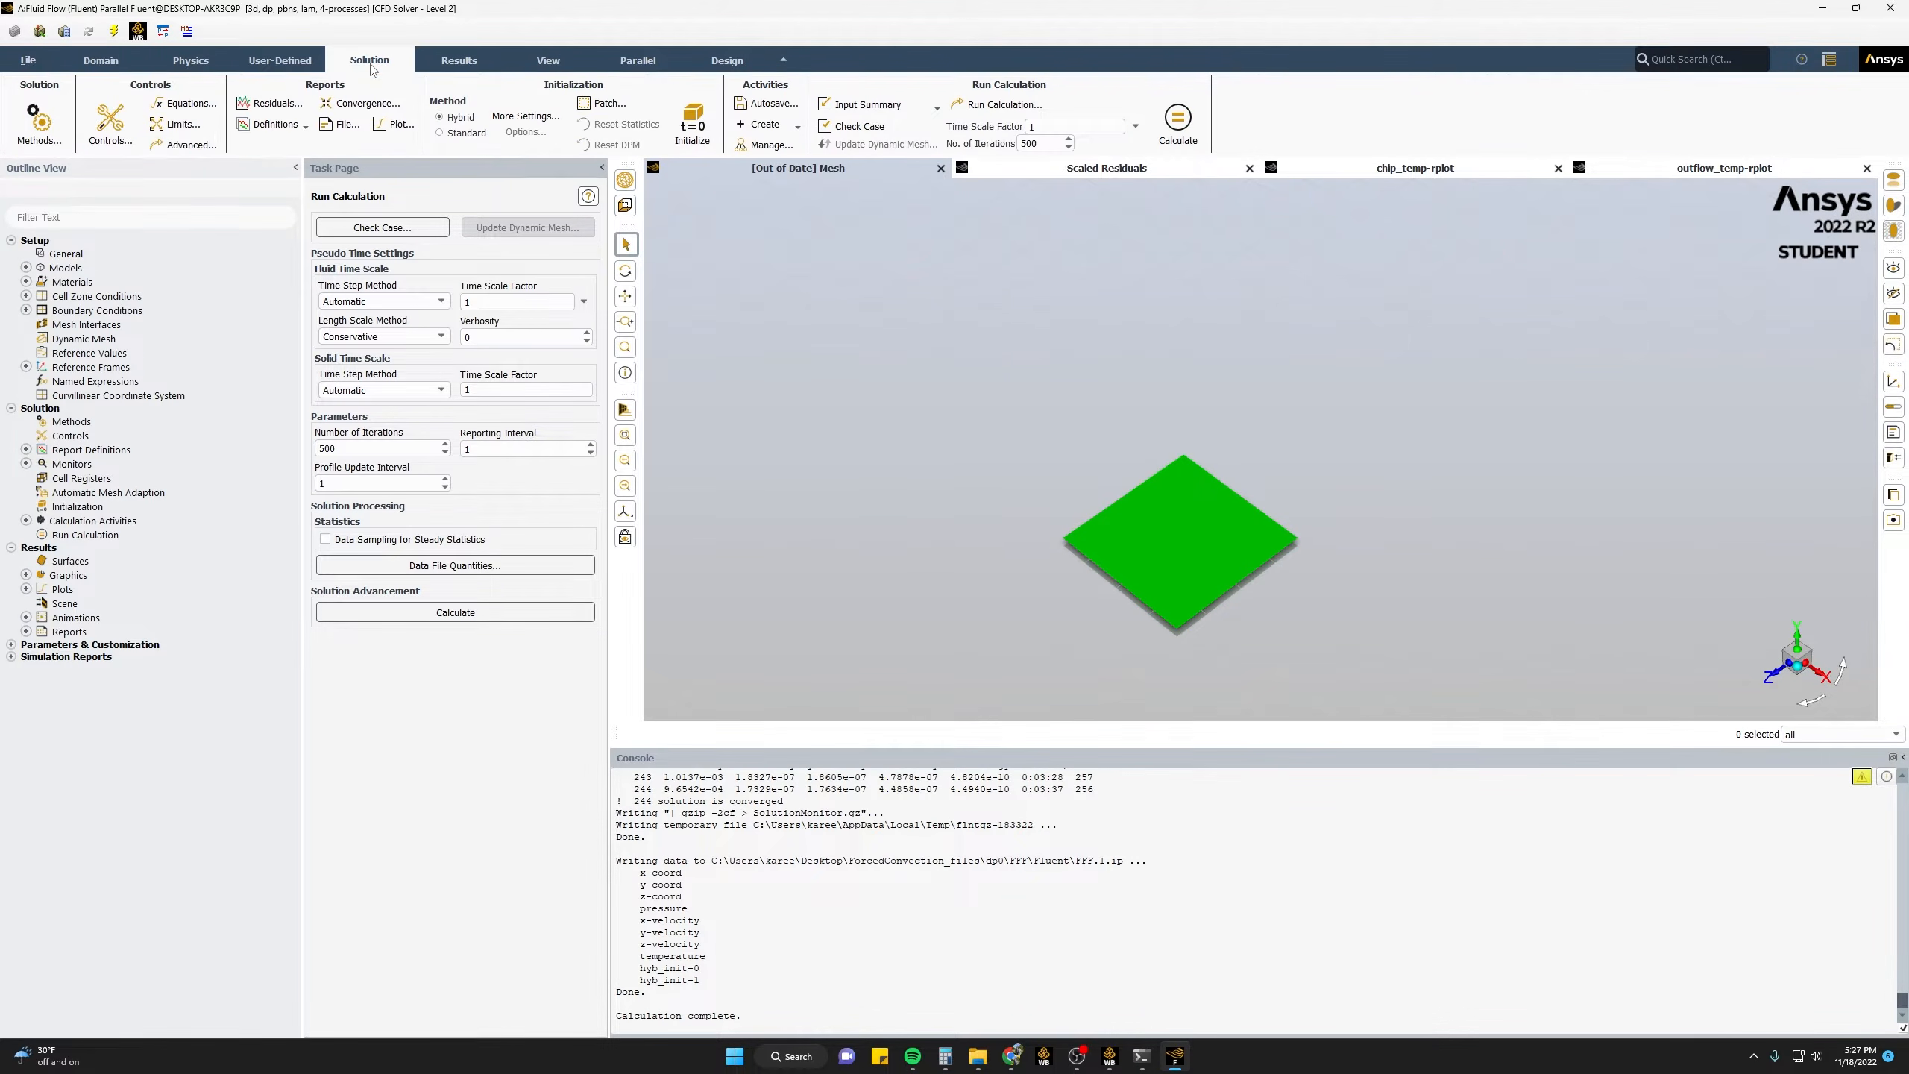
{"action": "left_click", "coordinate": [275, 105]}
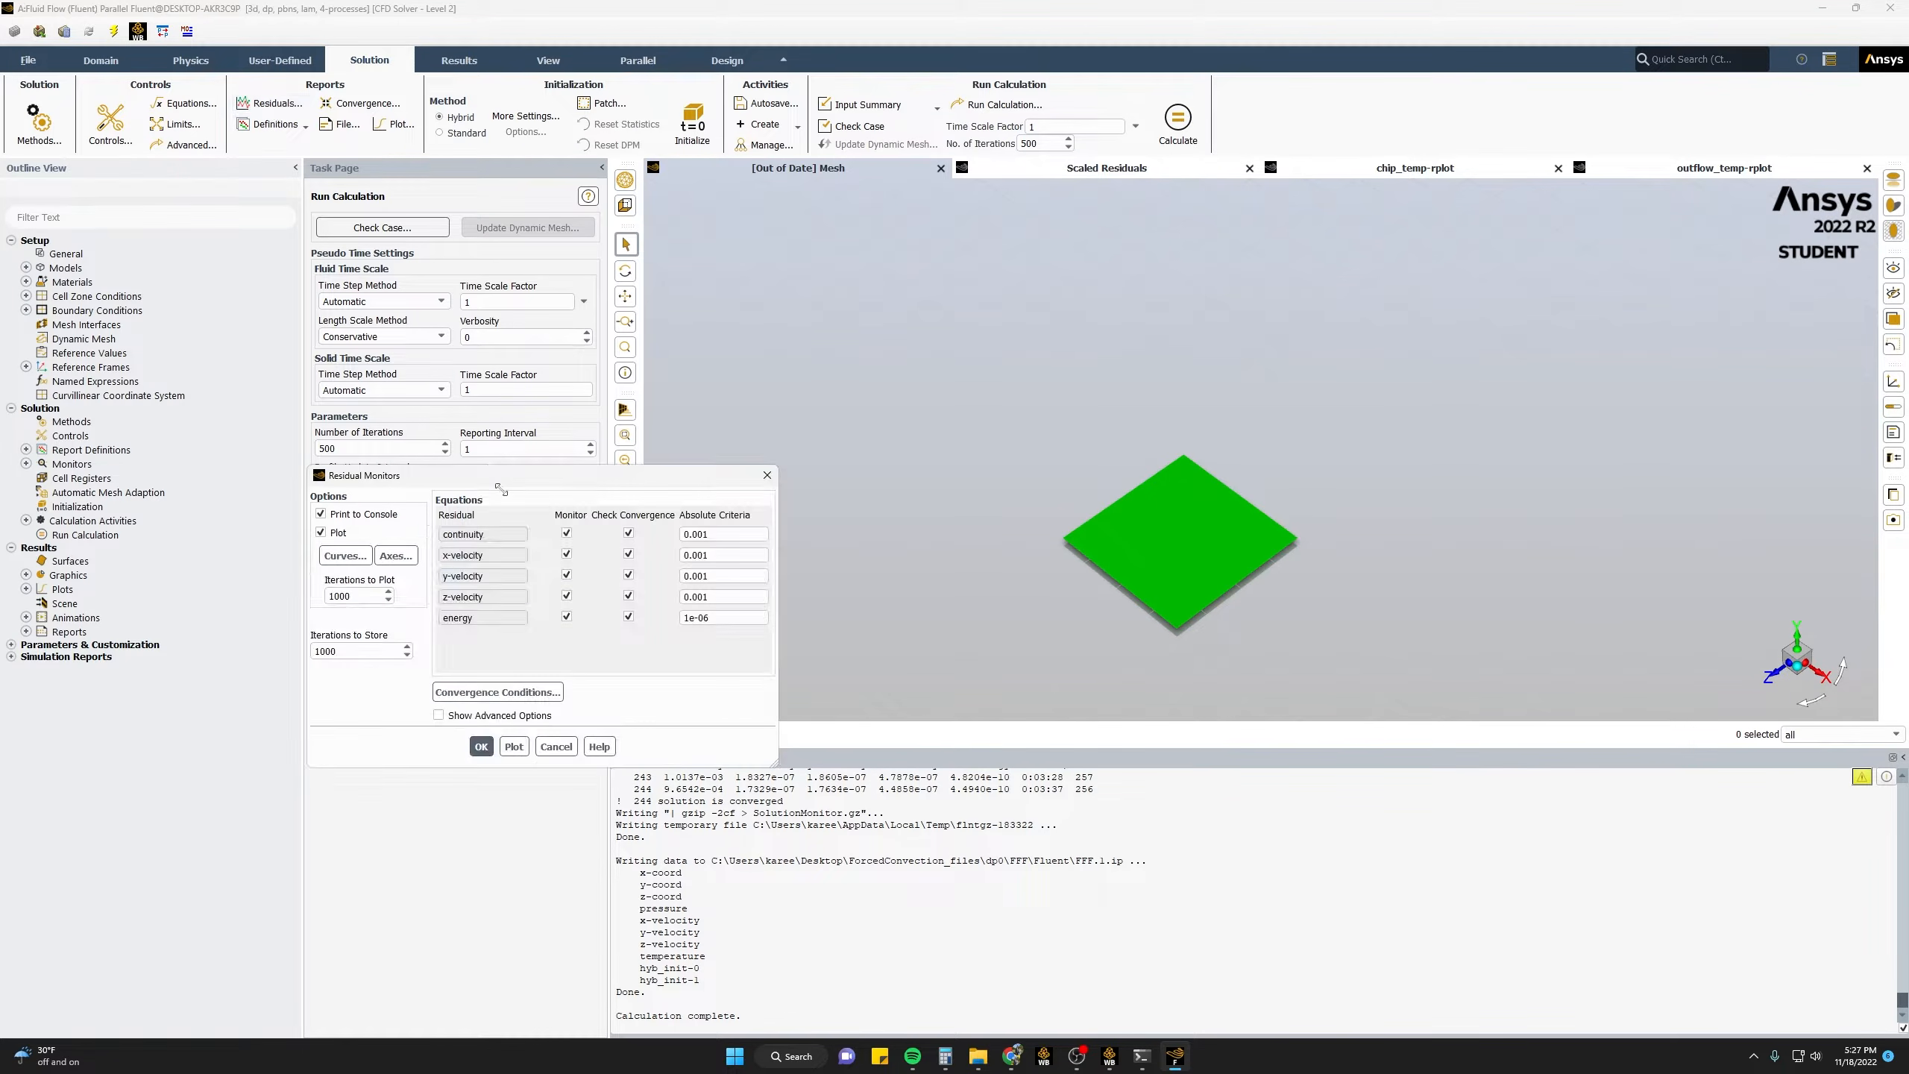
{"action": "left_click_drag", "start_coordinate": [571, 483], "coordinate": [939, 356]}
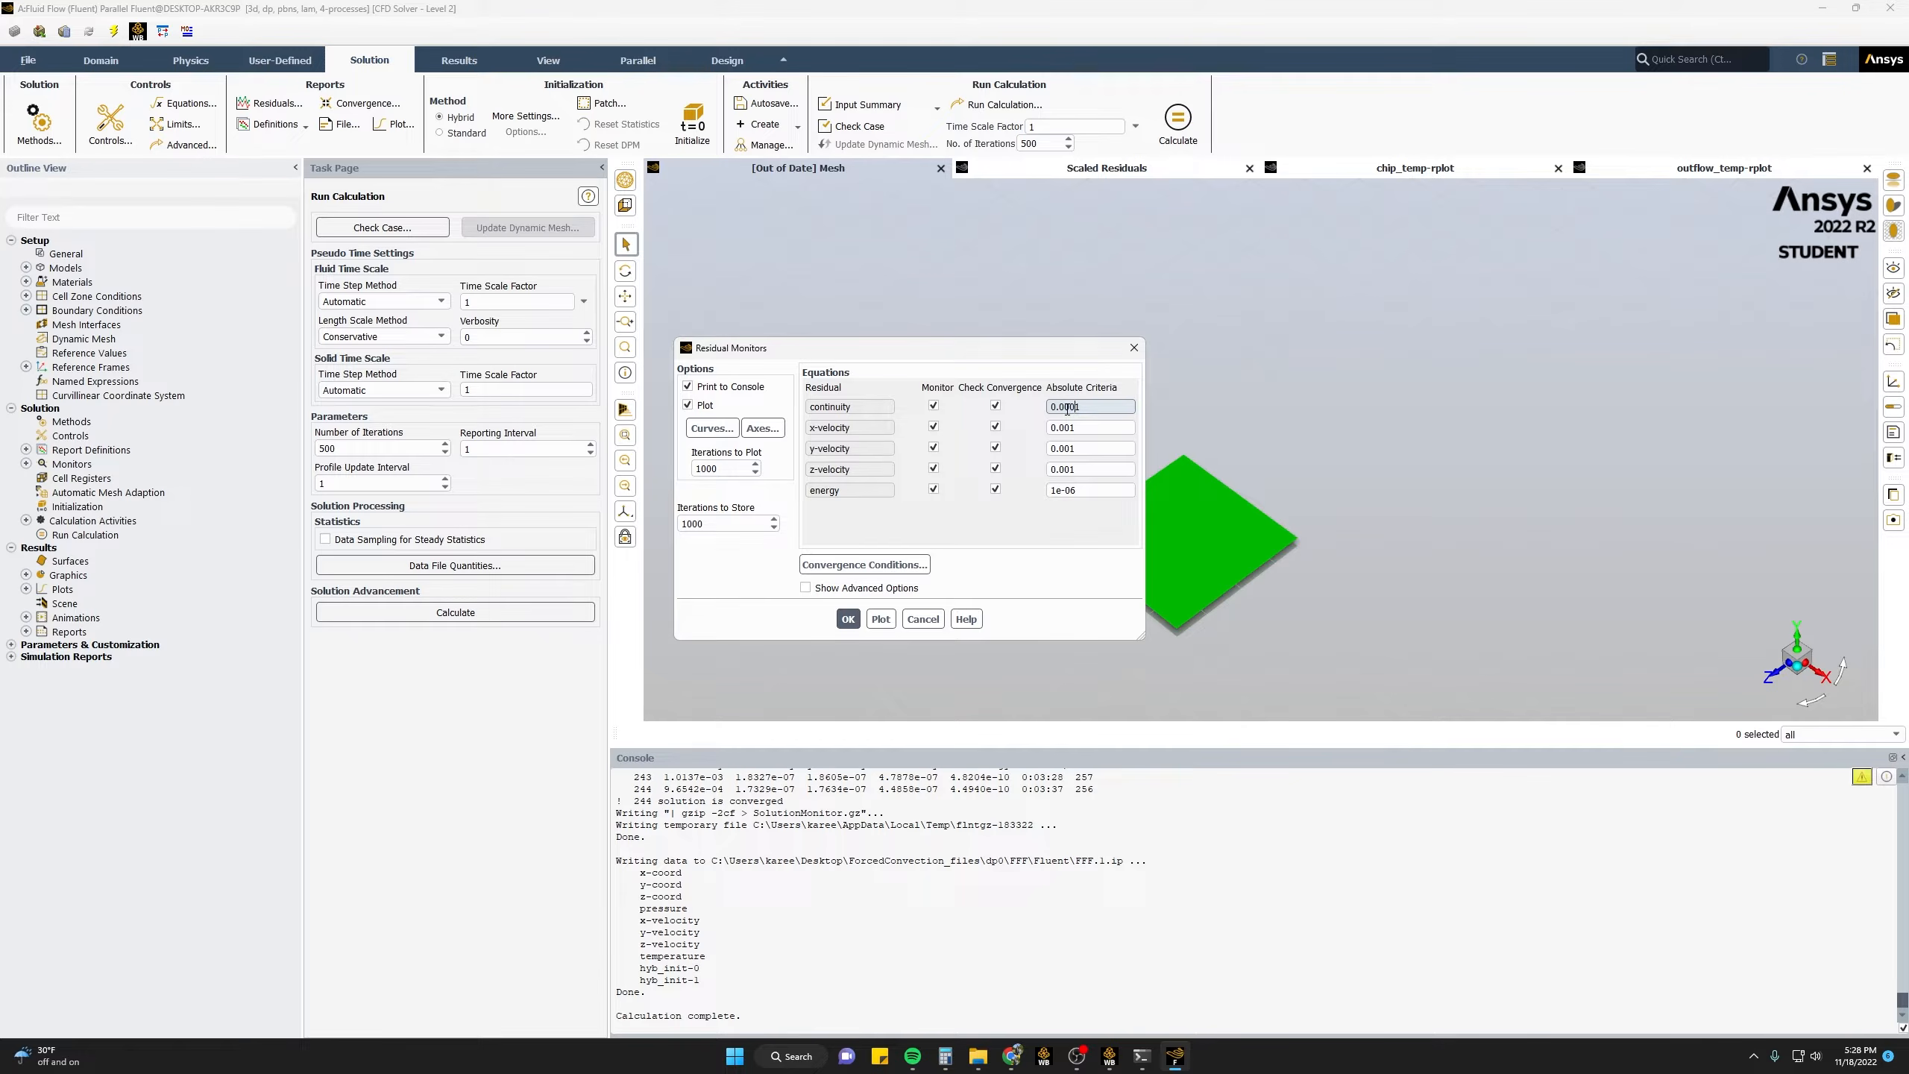
{"action": "left_click", "coordinate": [849, 621]}
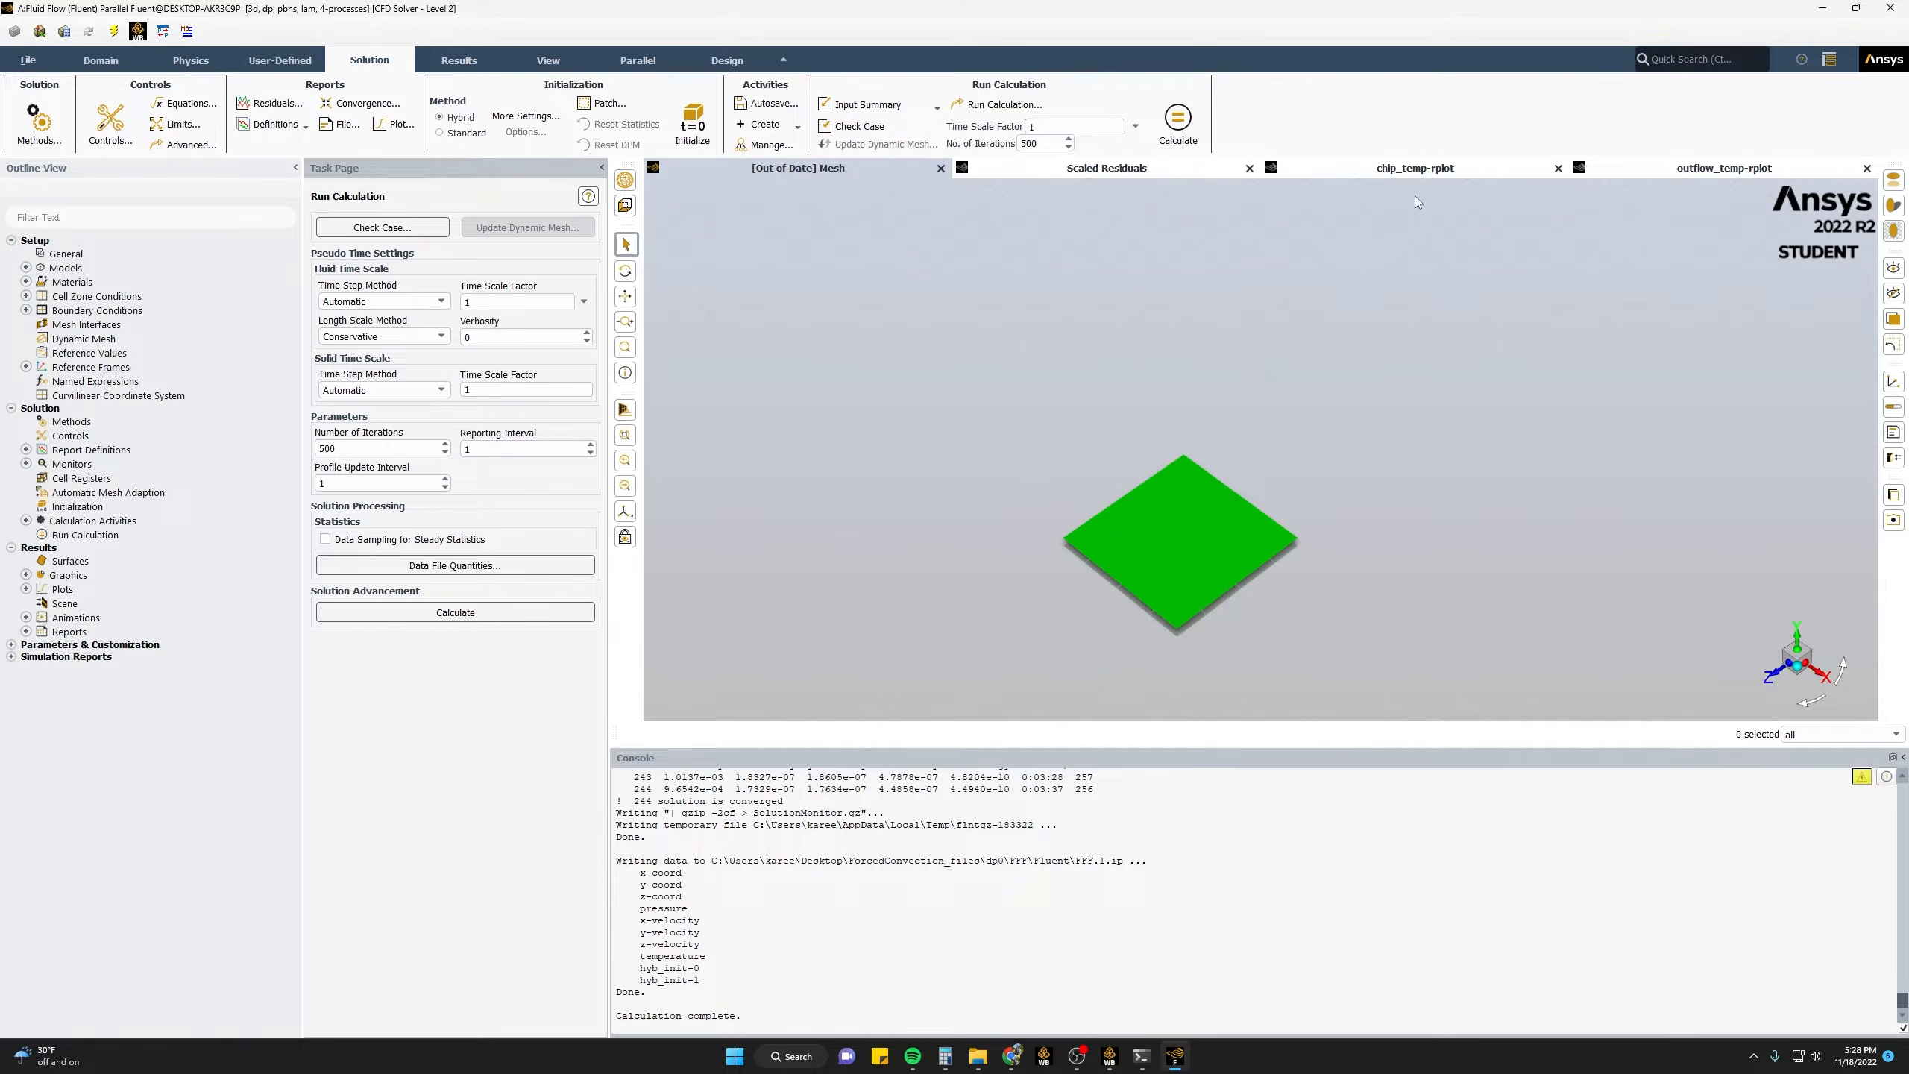
- Review the chip_temp and outflow_temp plots and the Scaled Residuals plot for the completed run
{"action": "left_click", "coordinate": [1425, 172]}
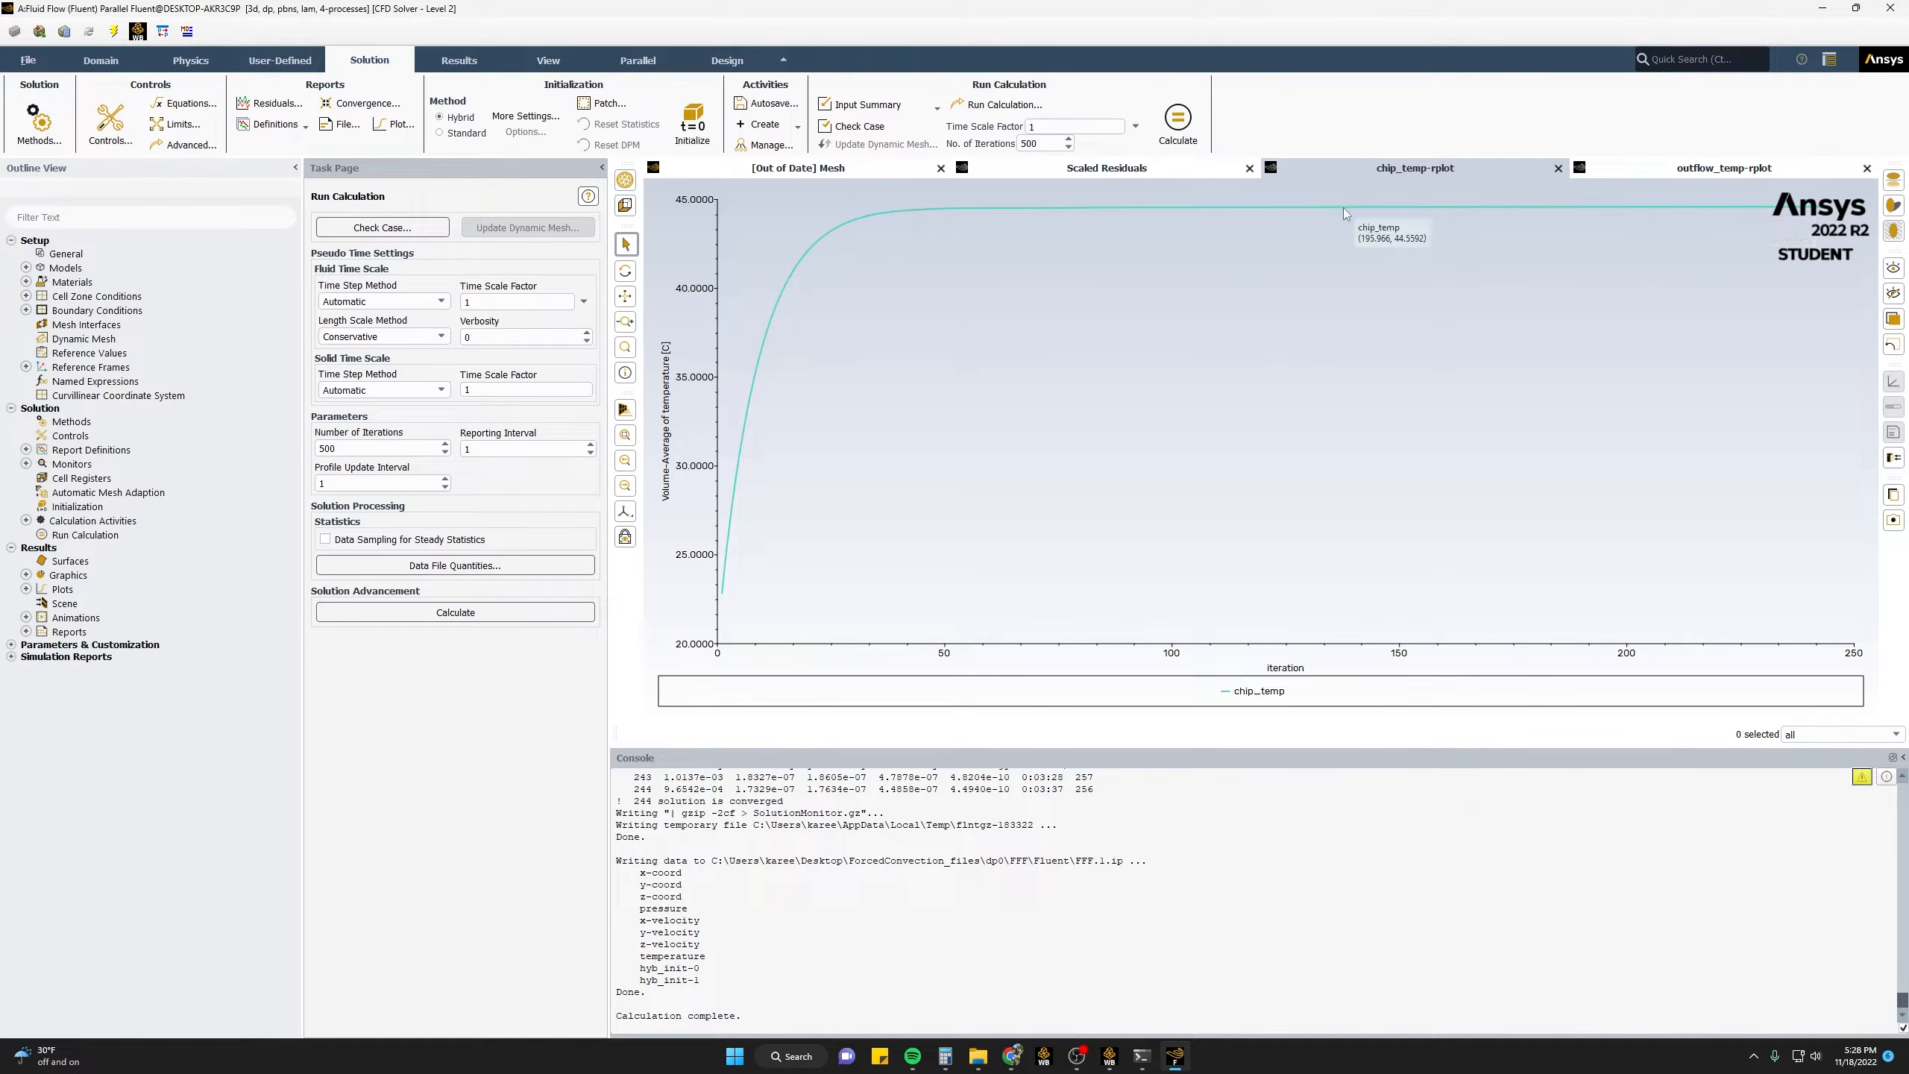
{"action": "left_click", "coordinate": [1725, 170]}
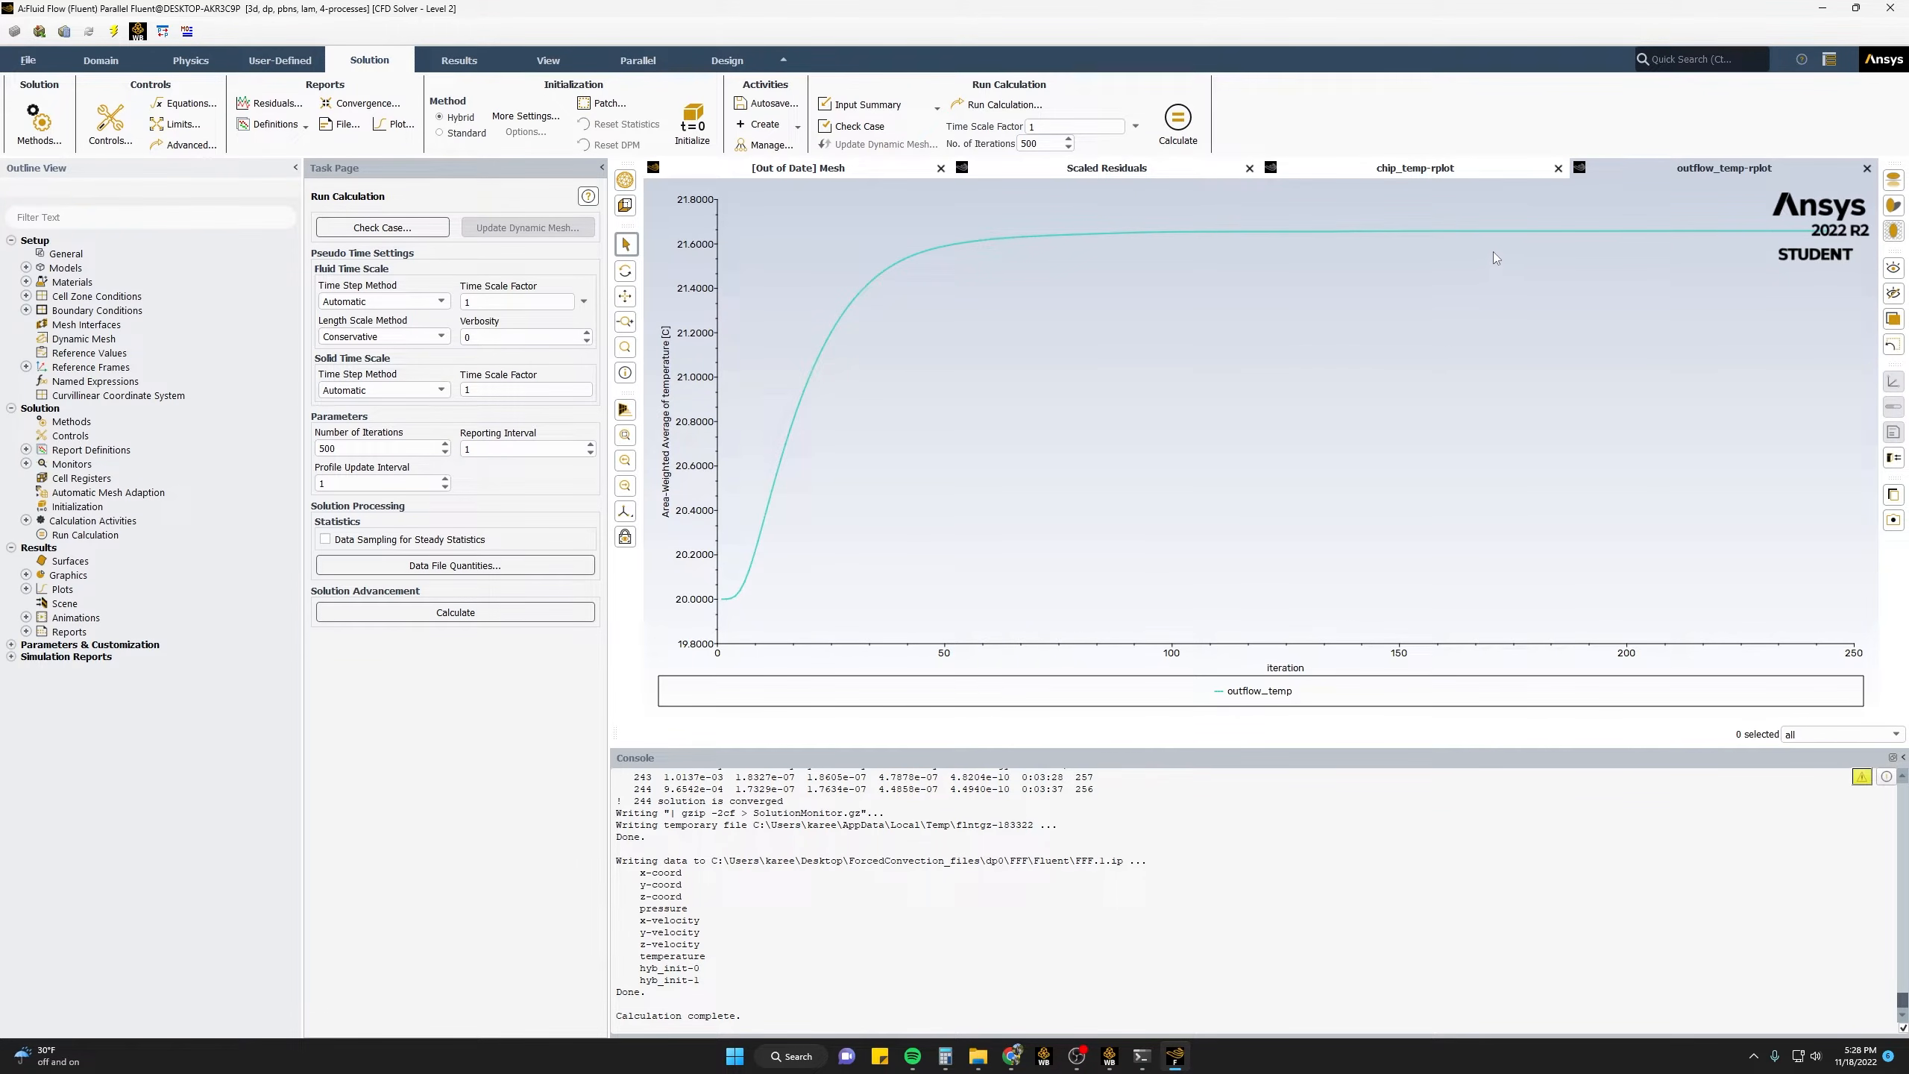
{"action": "left_click", "coordinate": [1108, 169]}
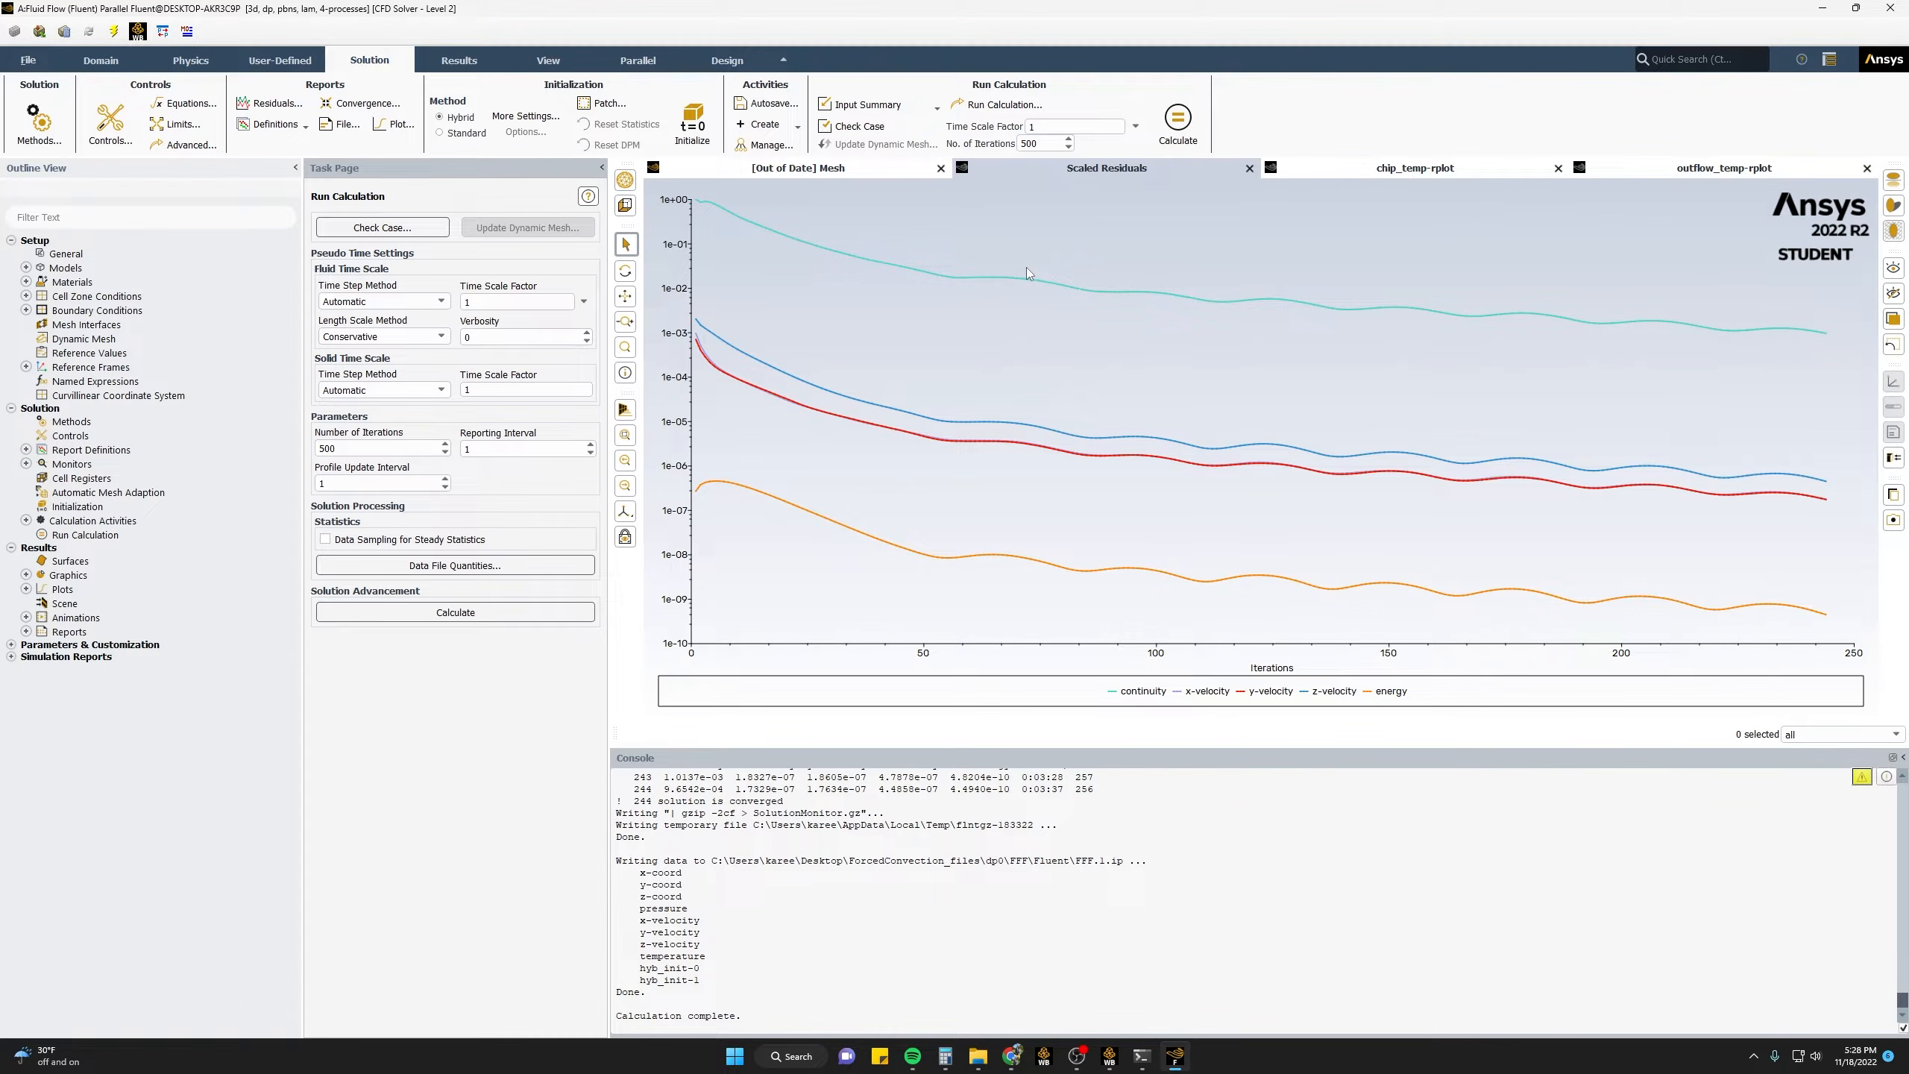
- Compute a Mass Flow Rate flux report over all boundaries to check the mass balance
{"action": "left_click", "coordinate": [461, 62]}
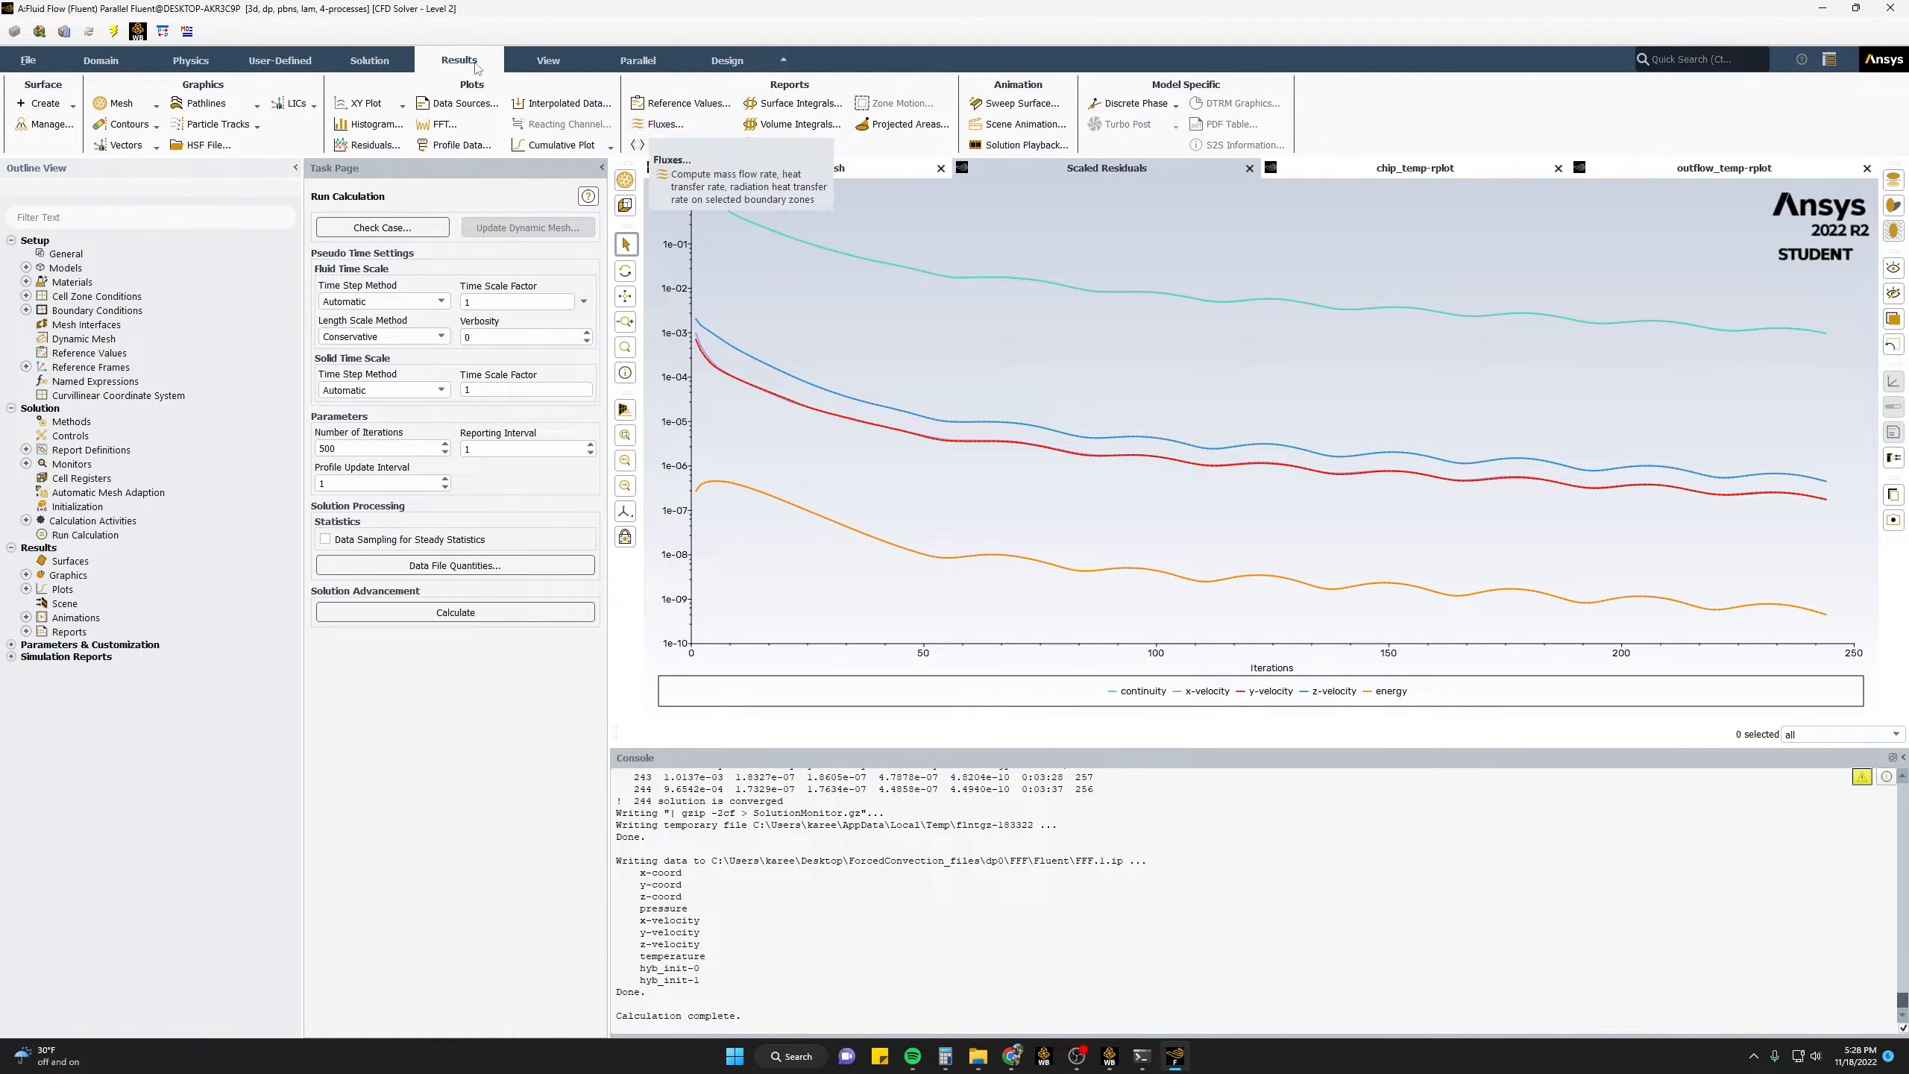
{"action": "left_click", "coordinate": [654, 124]}
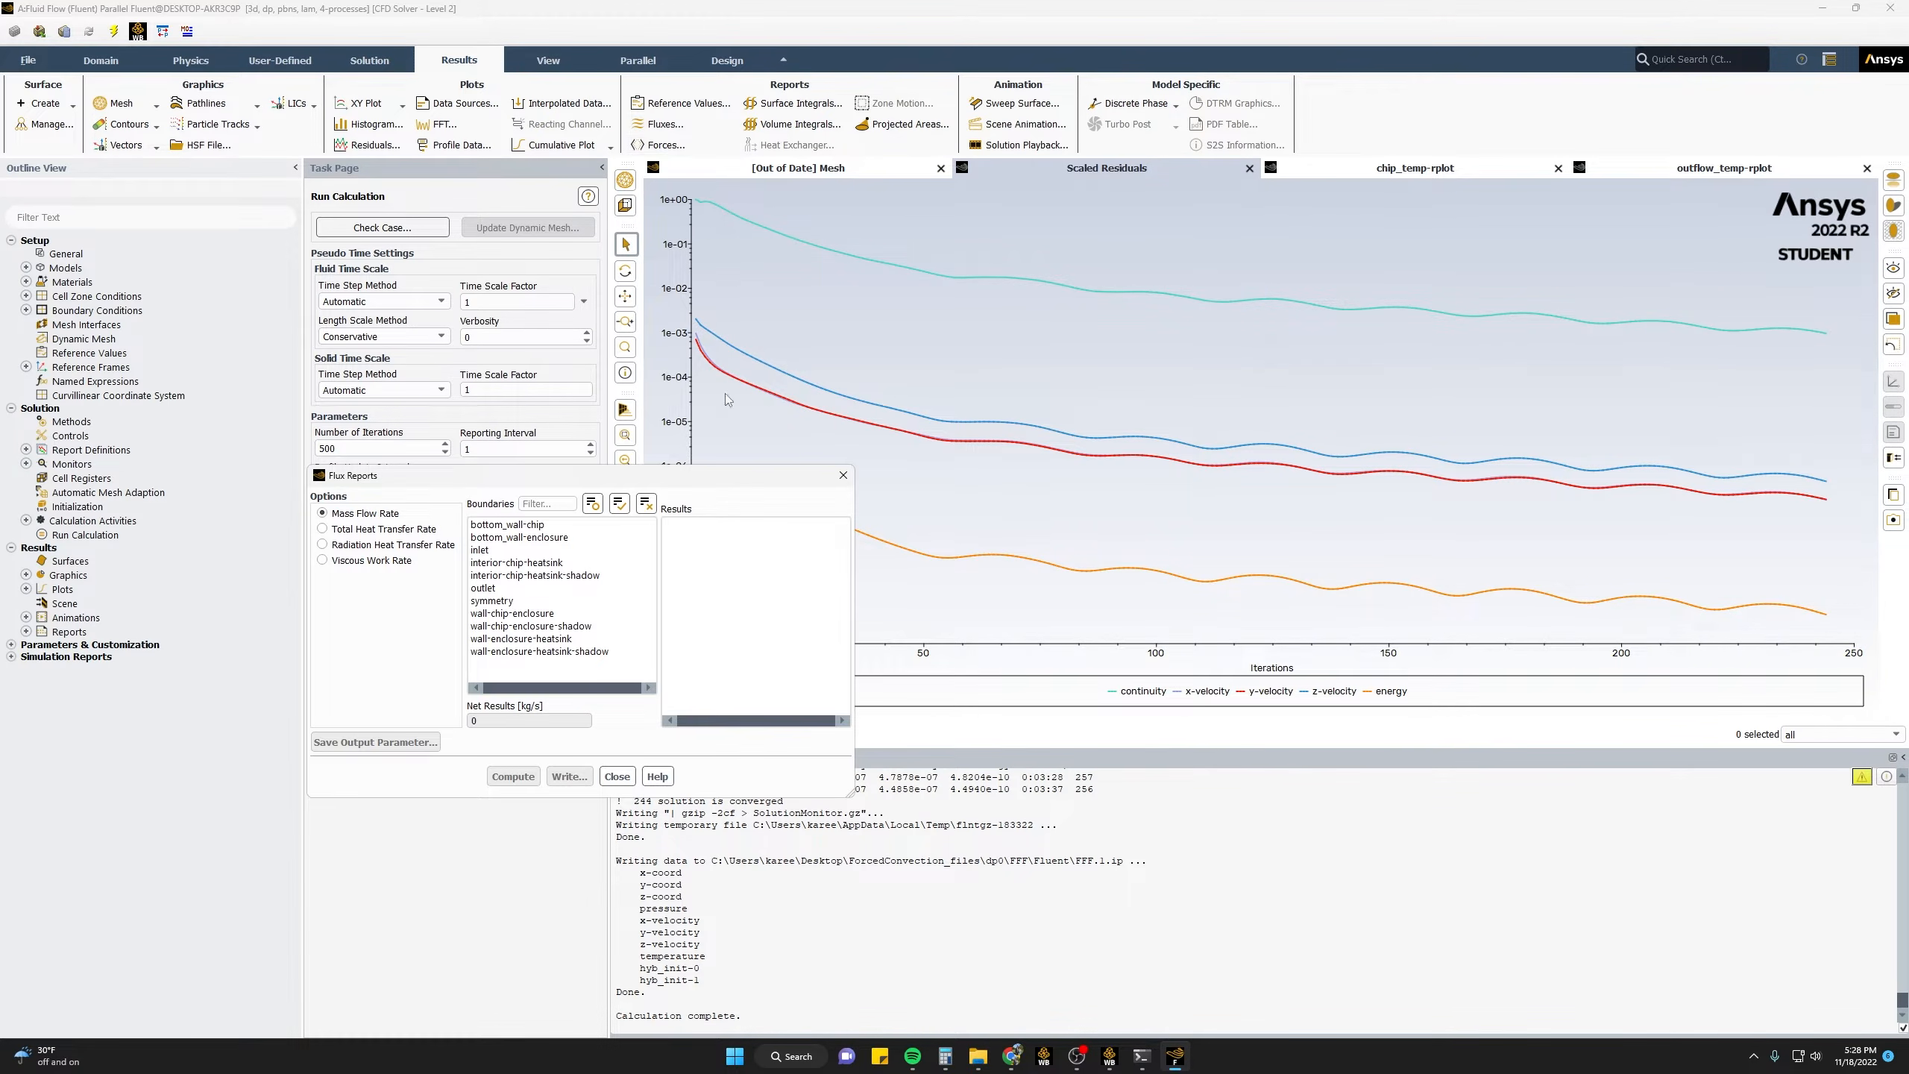
{"action": "left_click_drag", "start_coordinate": [674, 481], "coordinate": [1030, 348]}
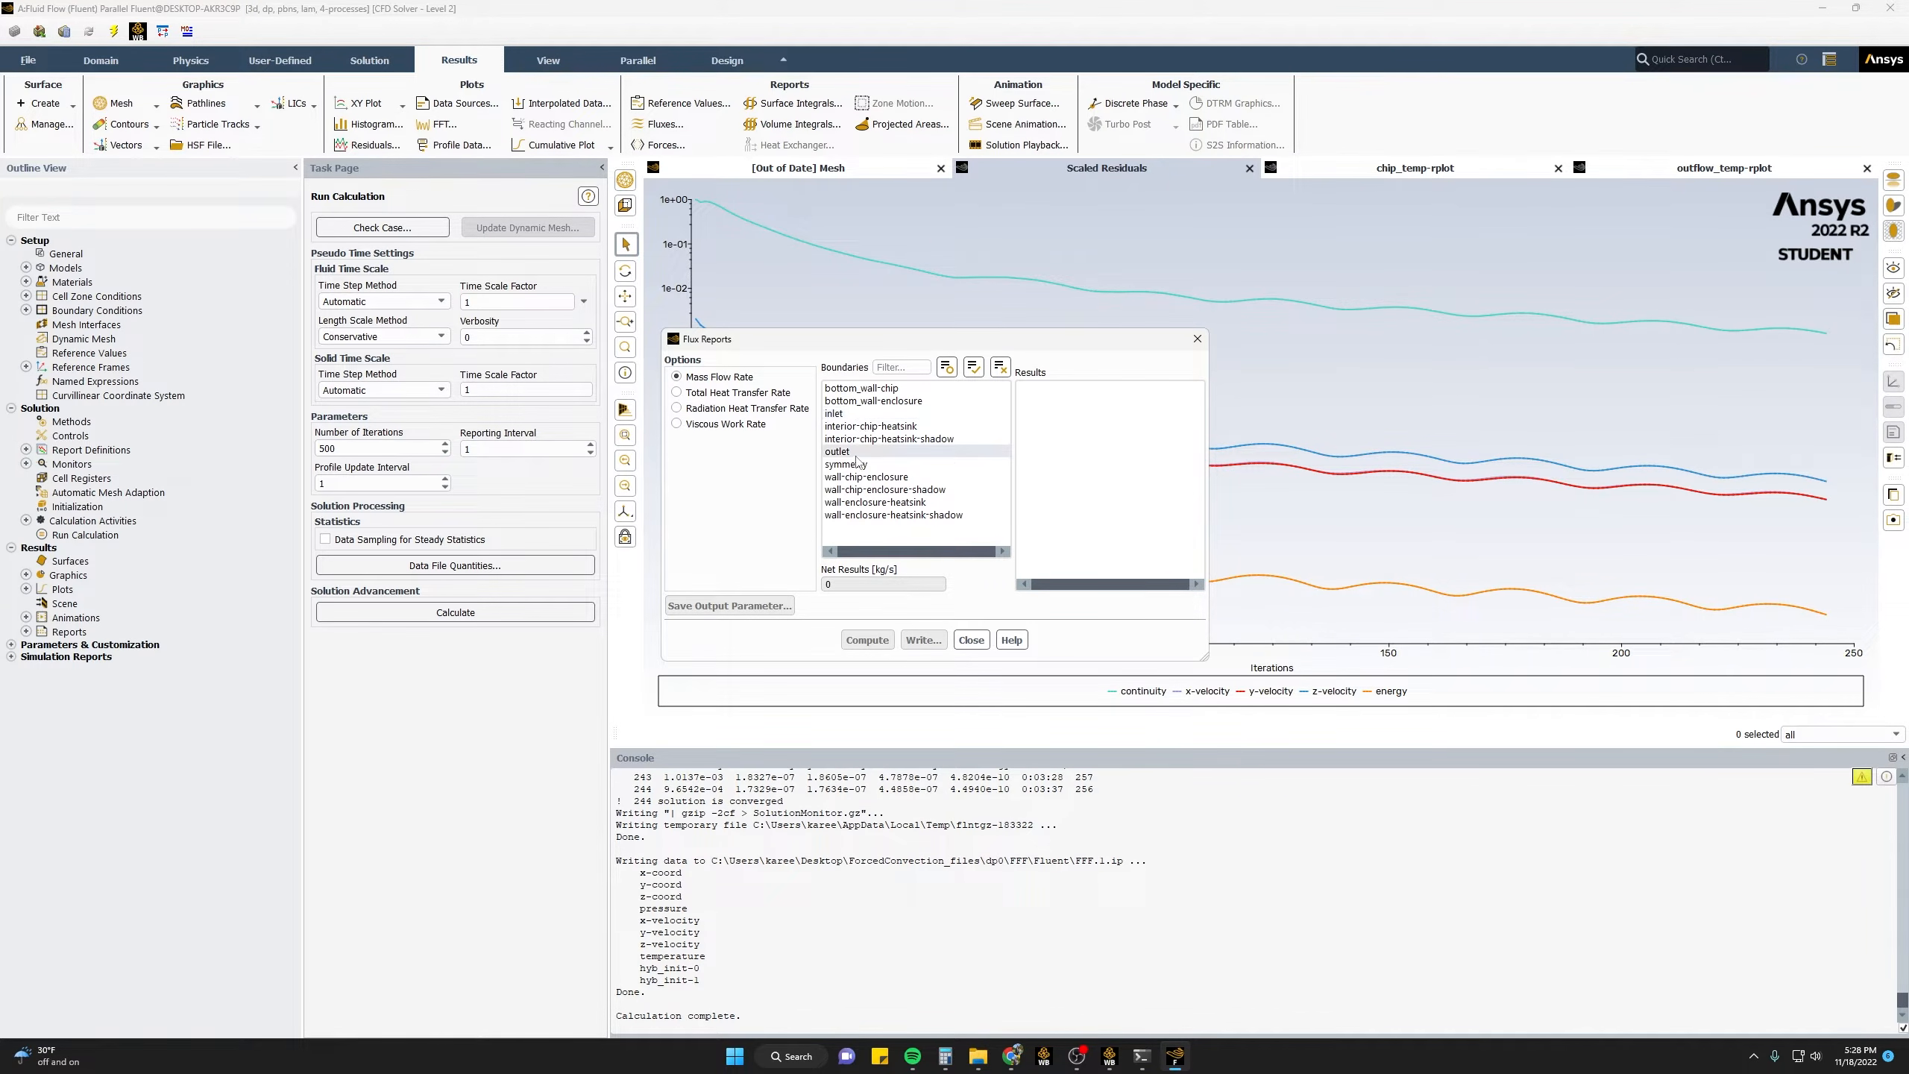
{"action": "left_click", "coordinate": [972, 368]}
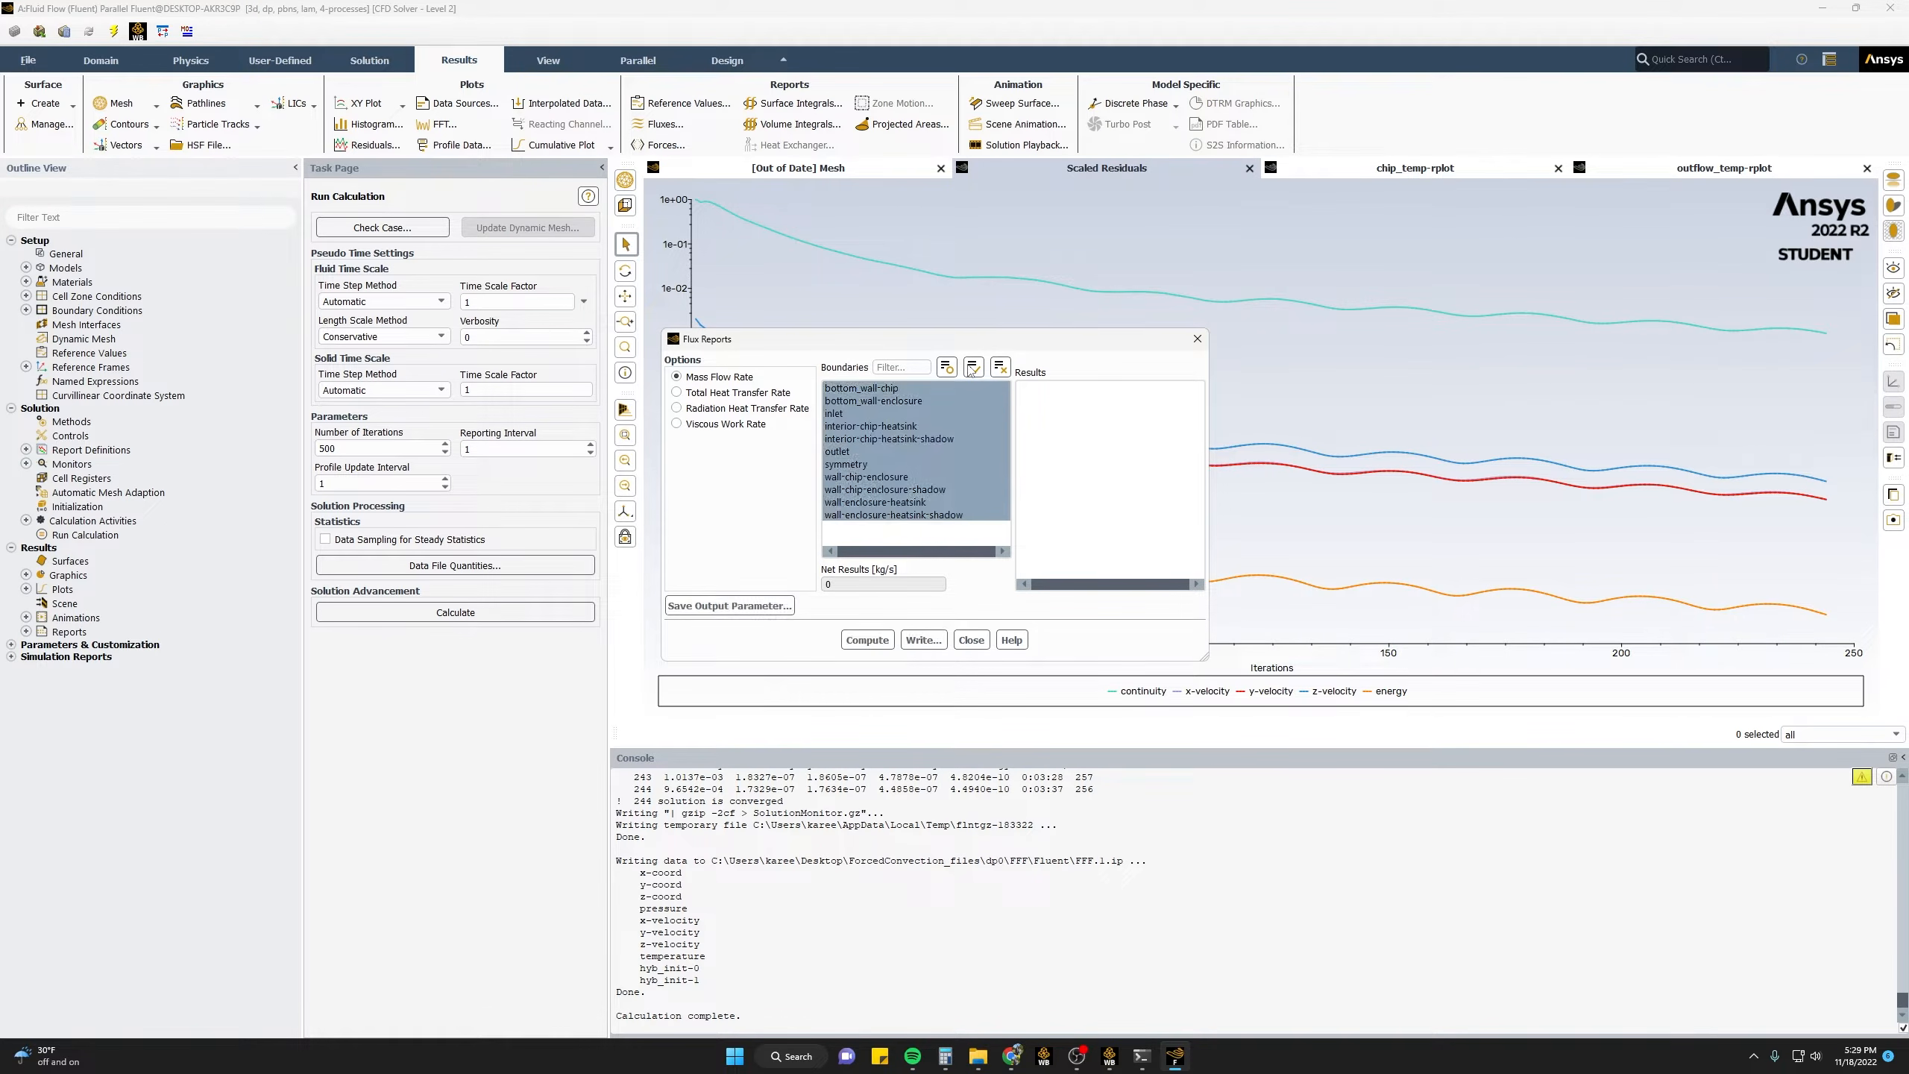
{"action": "left_click", "coordinate": [869, 641]}
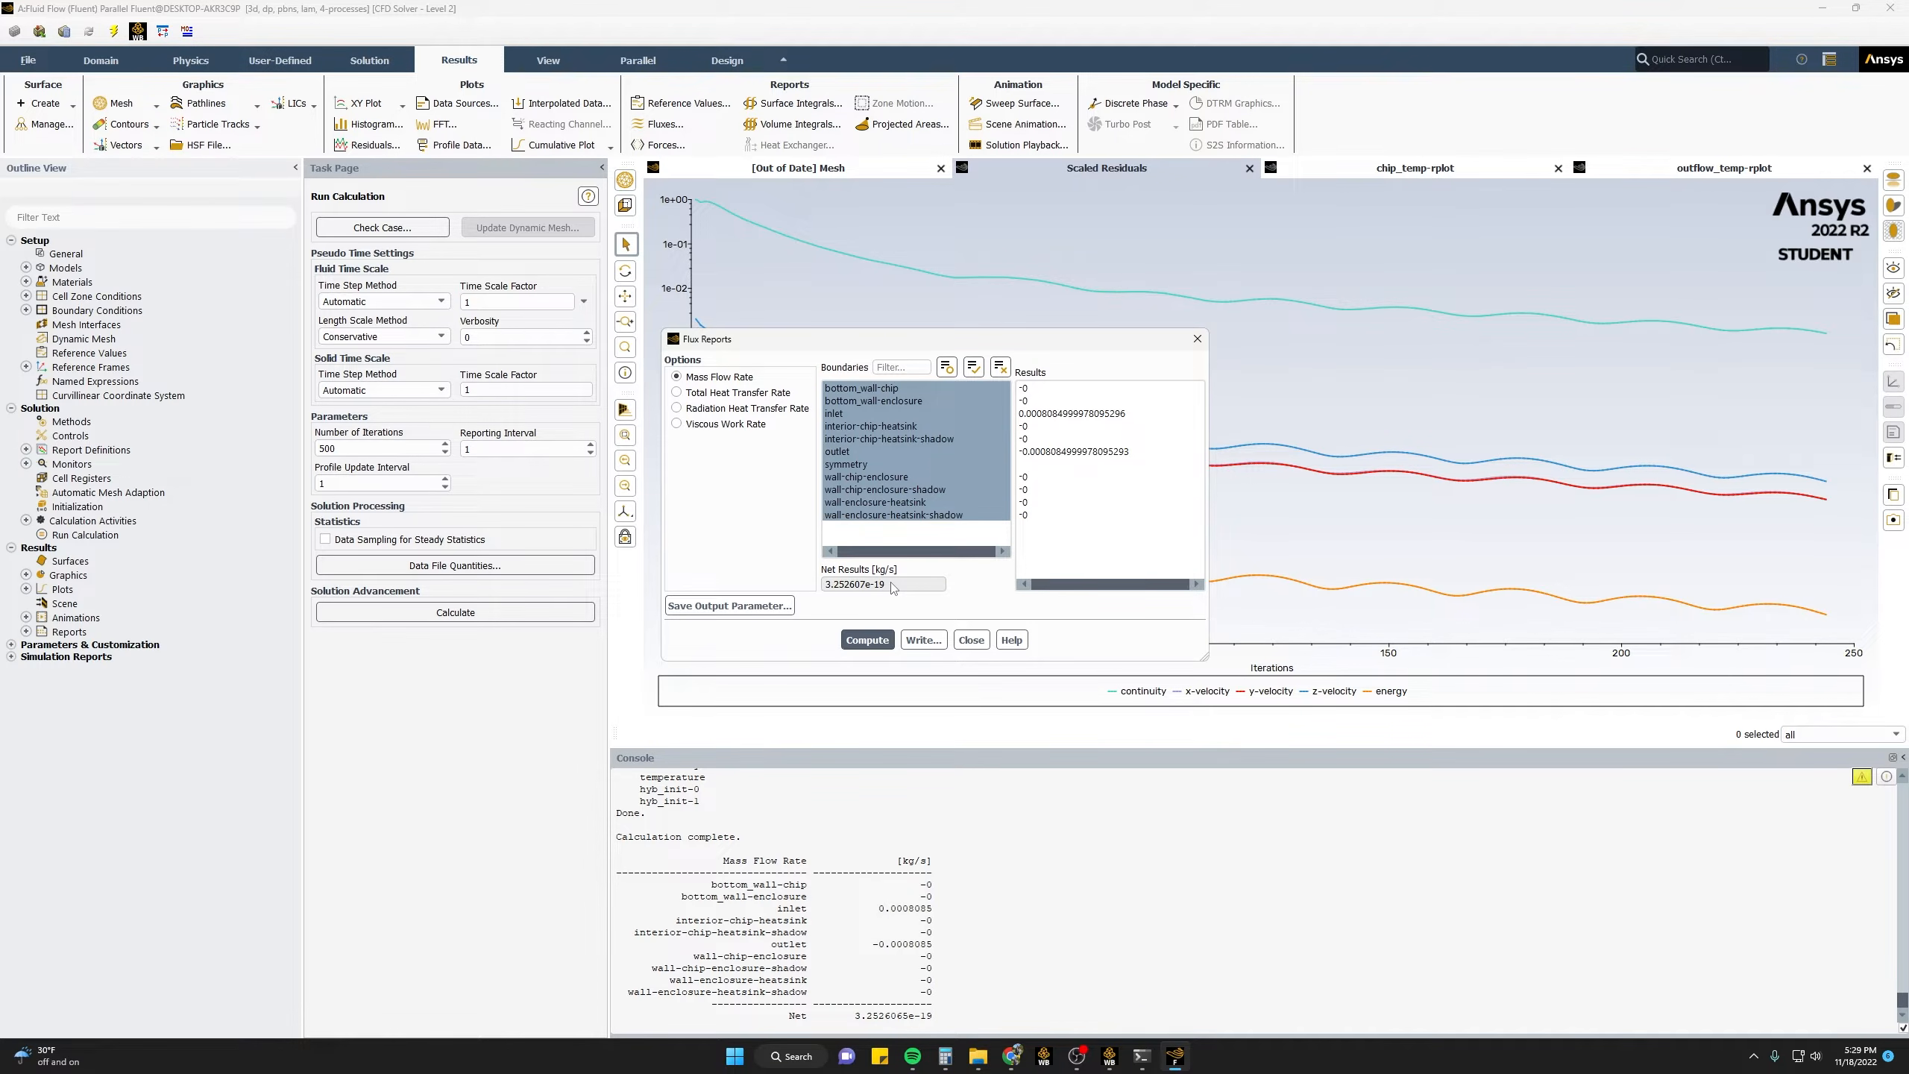
- Compute the Total Heat Transfer Rate over all boundaries, examine the net result and finish with the flux report
{"action": "left_click", "coordinate": [677, 393]}
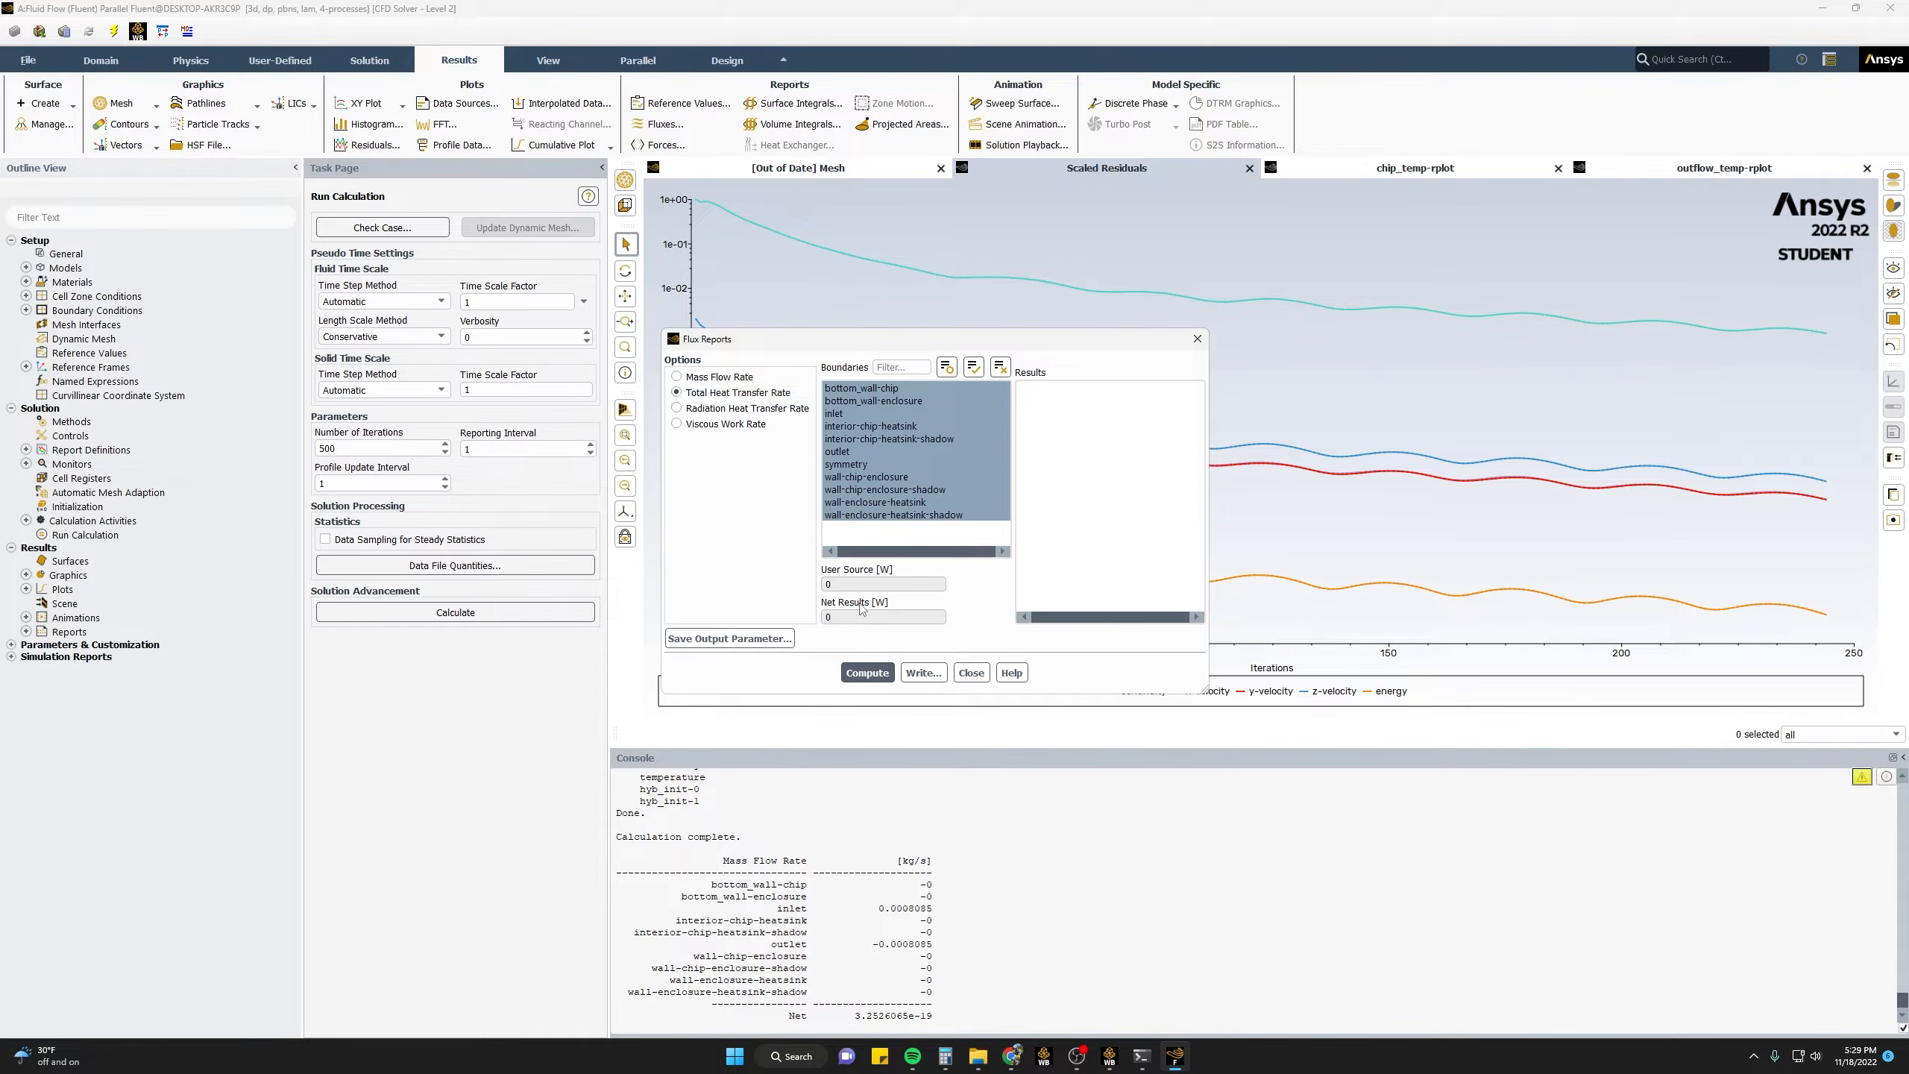
{"action": "left_click", "coordinate": [862, 669]}
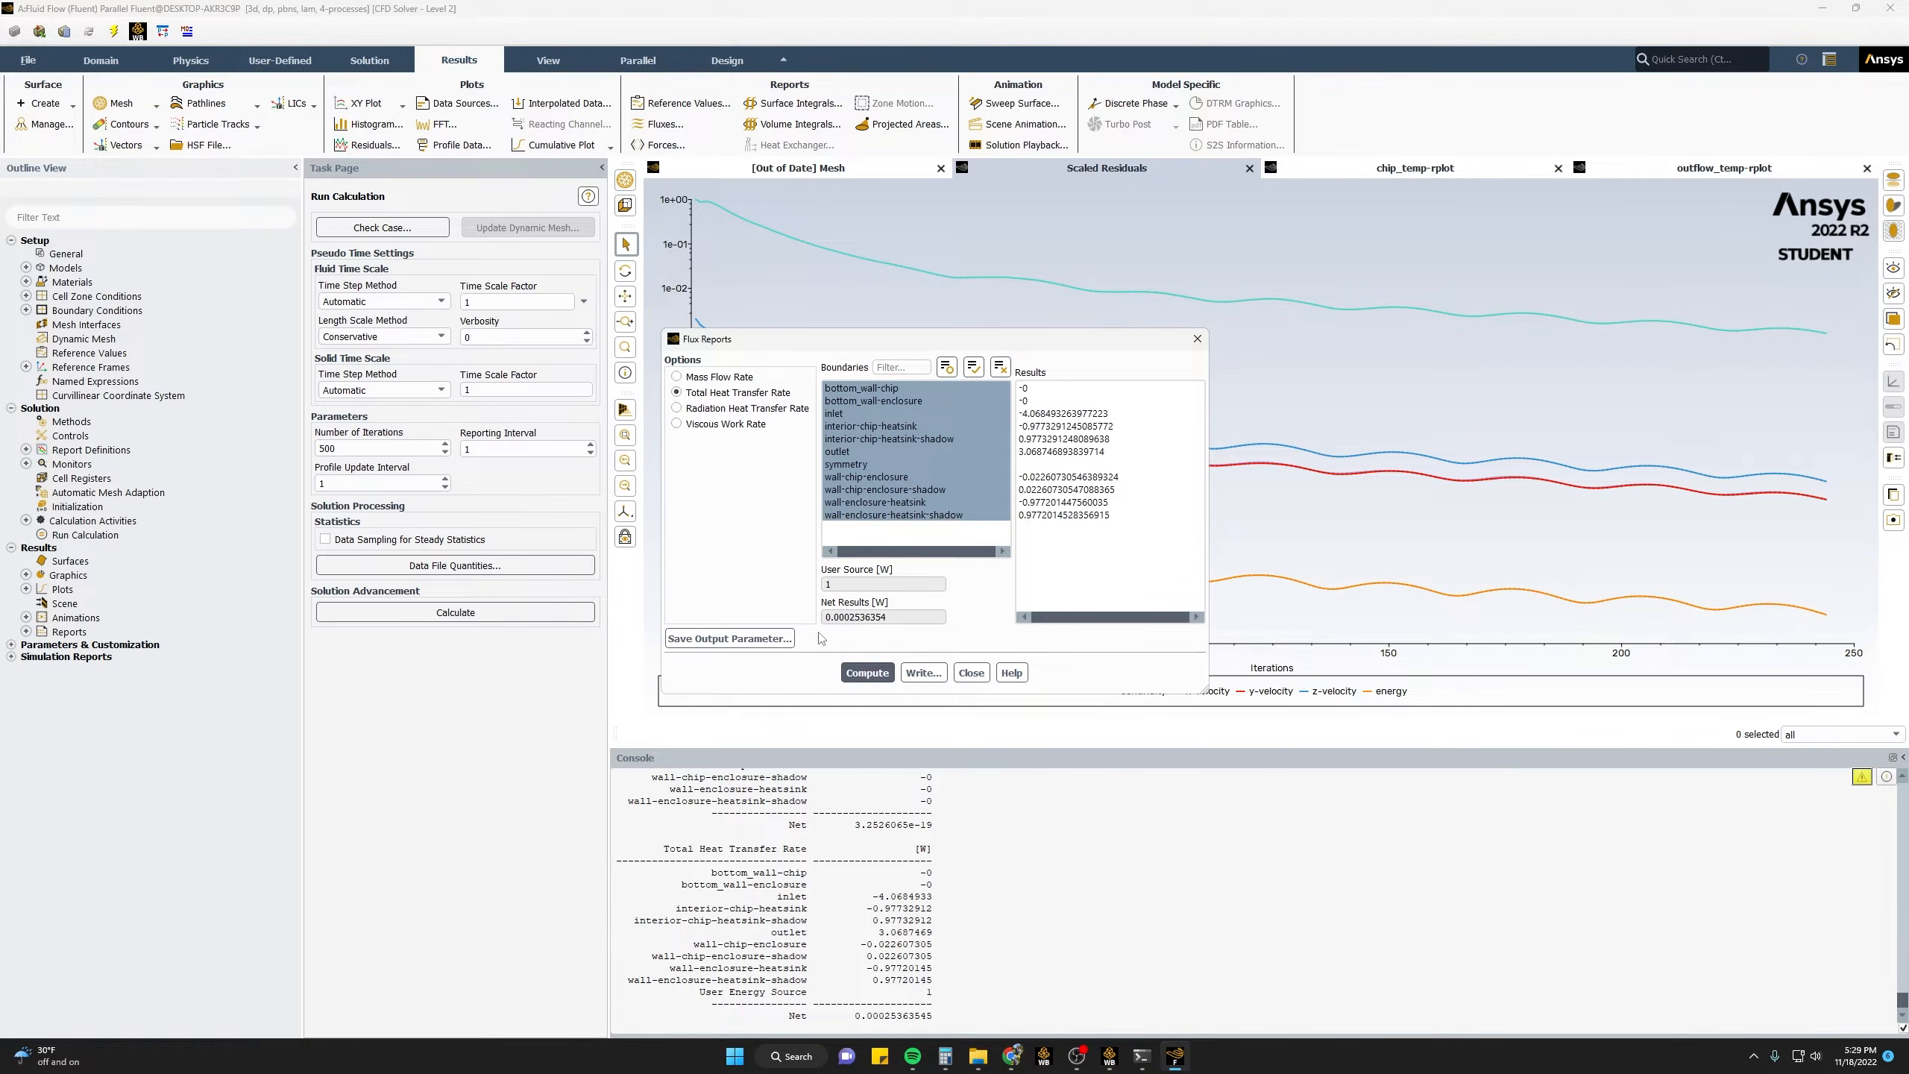
{"action": "left_click_drag", "start_coordinate": [917, 623], "coordinate": [825, 628]}
{"action": "left_click", "coordinate": [835, 502]}
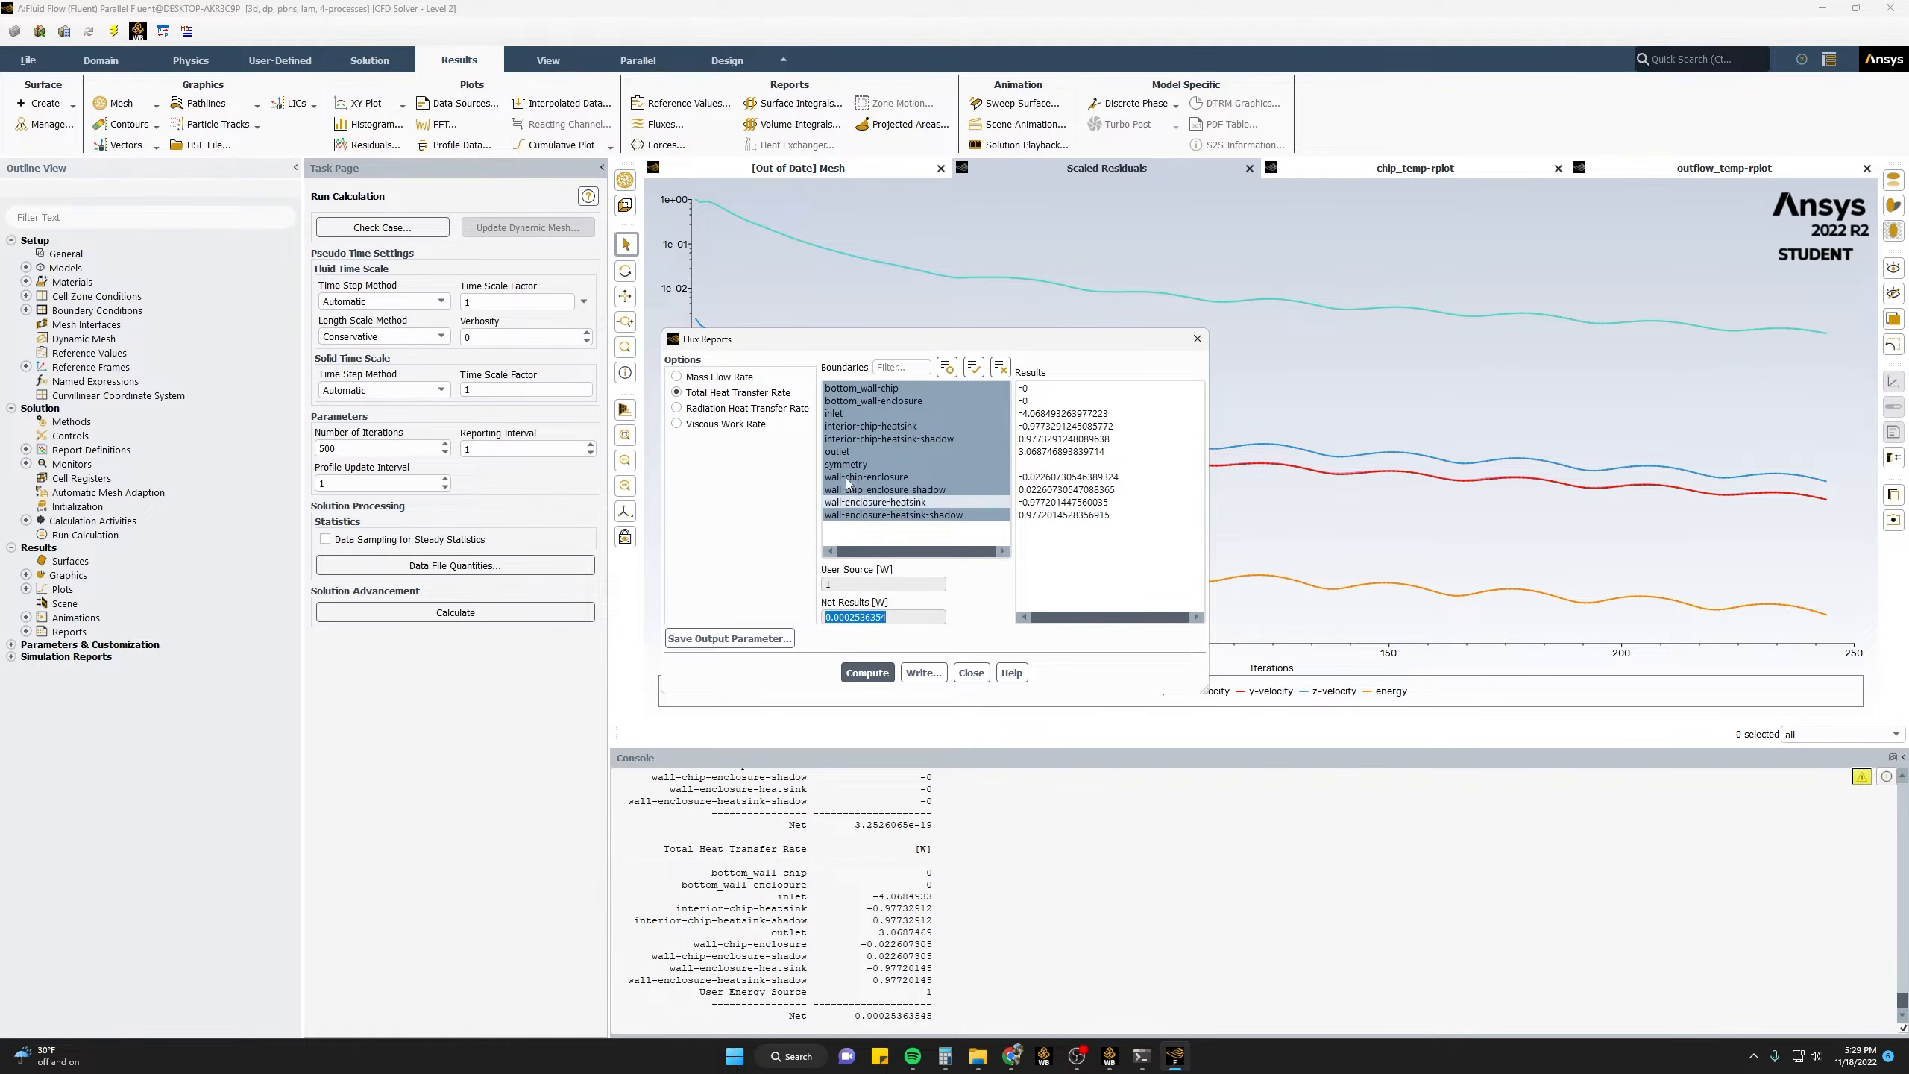
{"action": "left_click", "coordinate": [970, 624]}
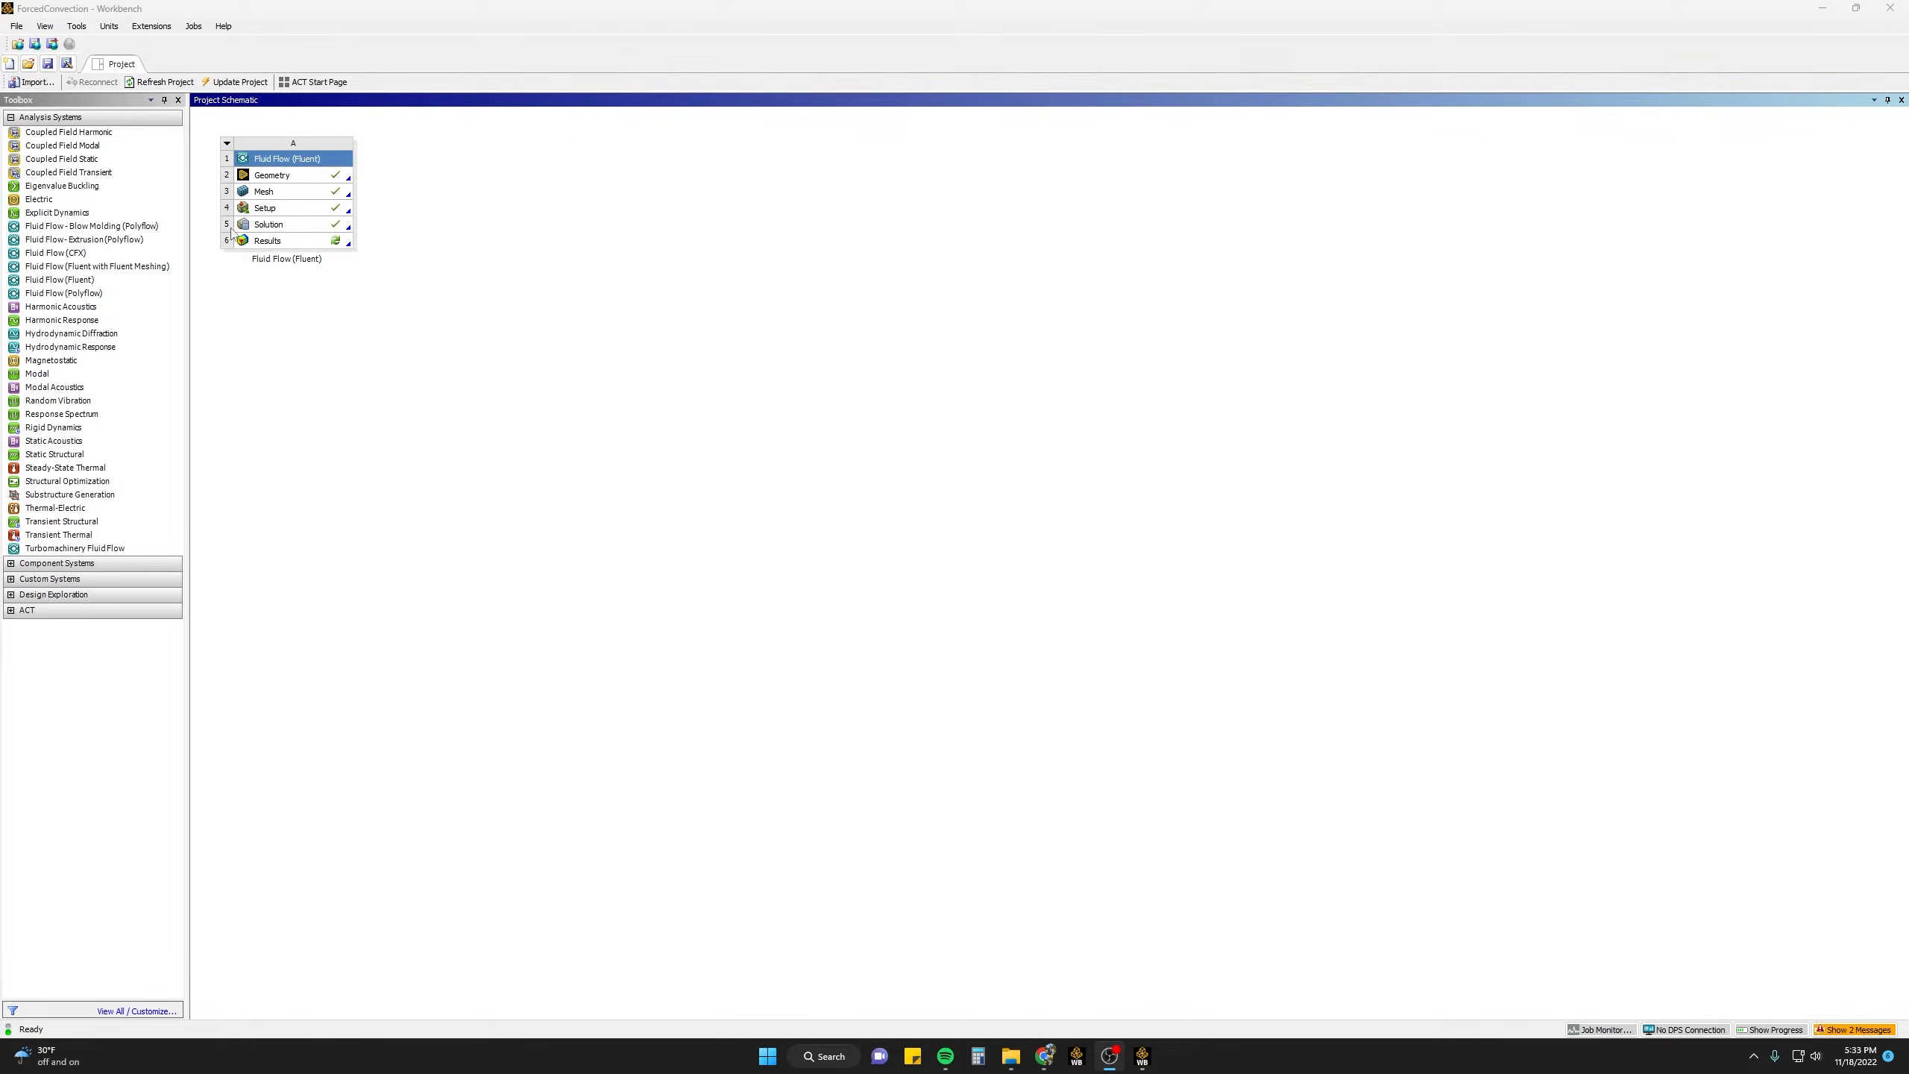
- Open the Fluid Flow system's Results from Workbench in CFD-Post and allow postengine through the firewall
{"action": "left_click", "coordinate": [309, 242]}
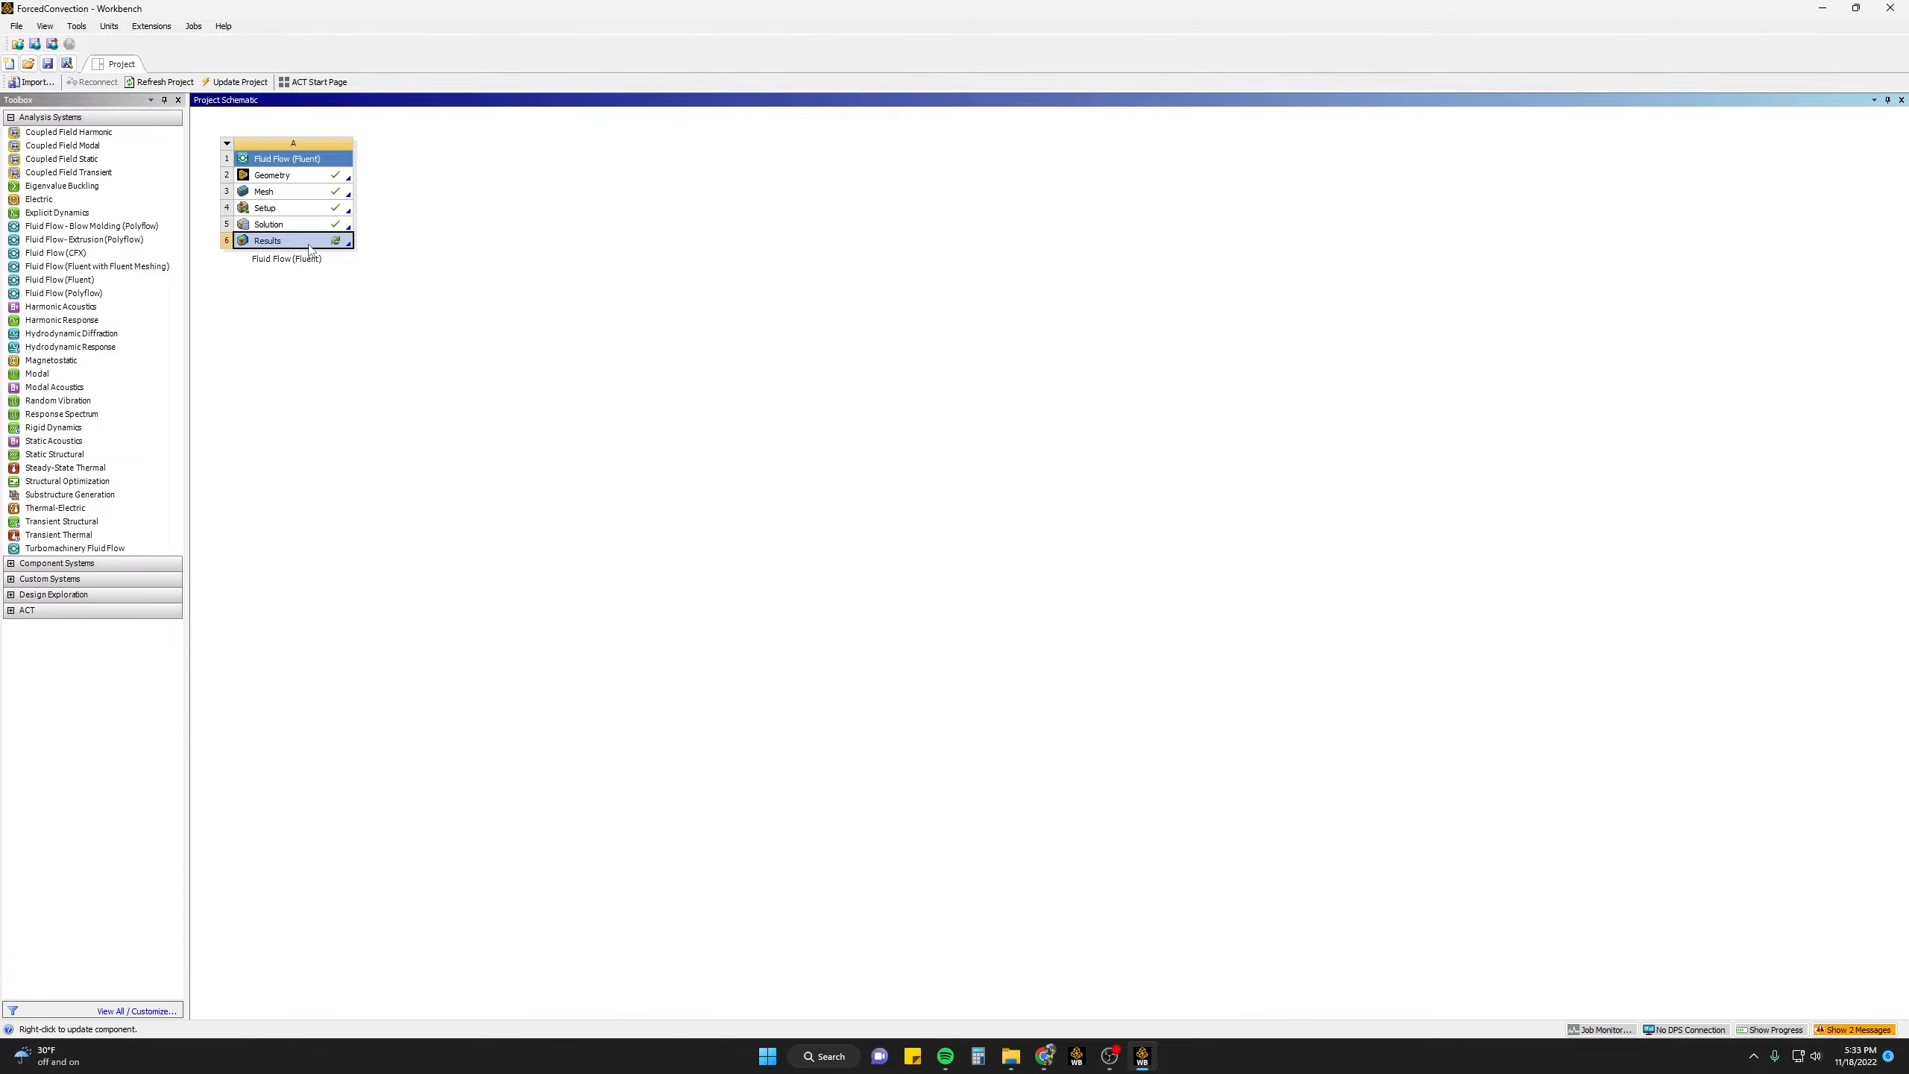
{"action": "double_click", "coordinate": [308, 242]}
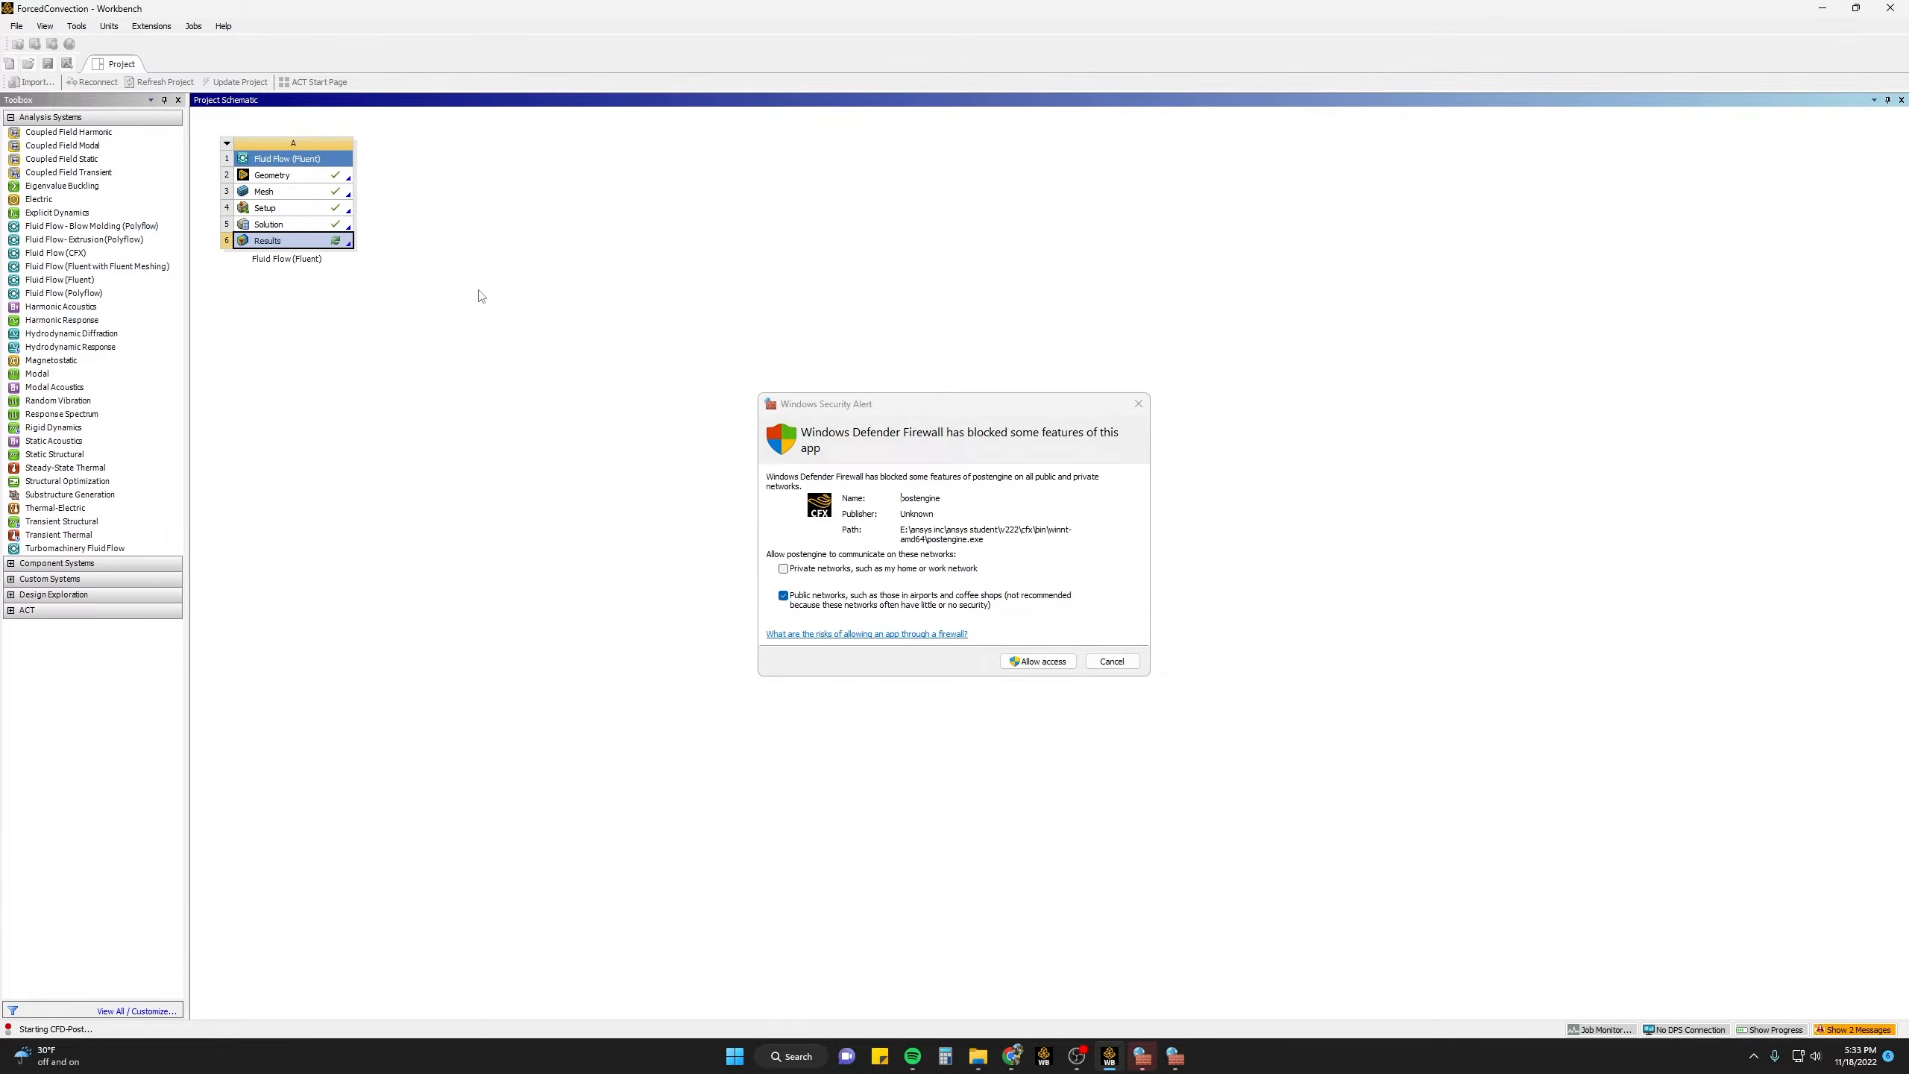
{"action": "left_click", "coordinate": [1038, 661]}
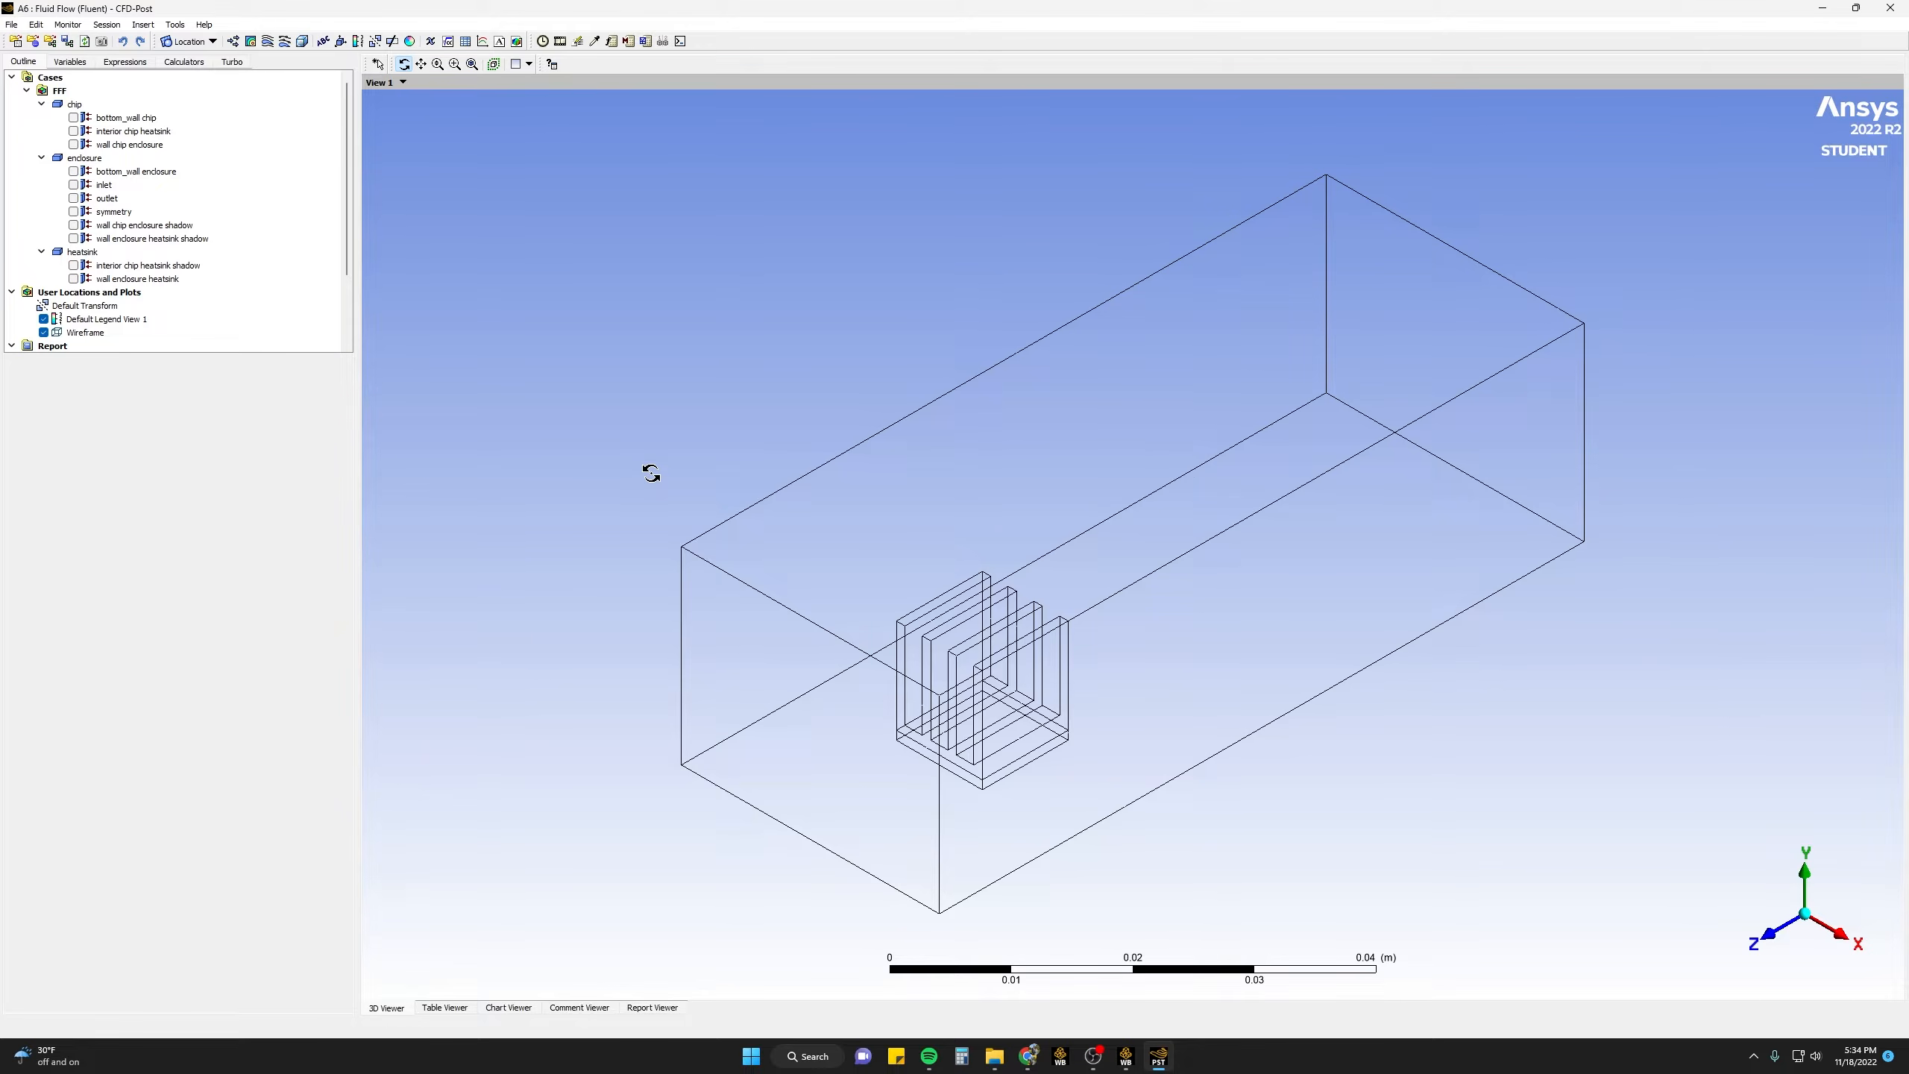
- Insert a new contour named HeatSinkTemp
{"action": "left_click_drag", "start_coordinate": [652, 456], "coordinate": [647, 509]}
{"action": "scroll", "coordinate": [656, 460], "scroll_direction": "up", "scroll_amount": 2}
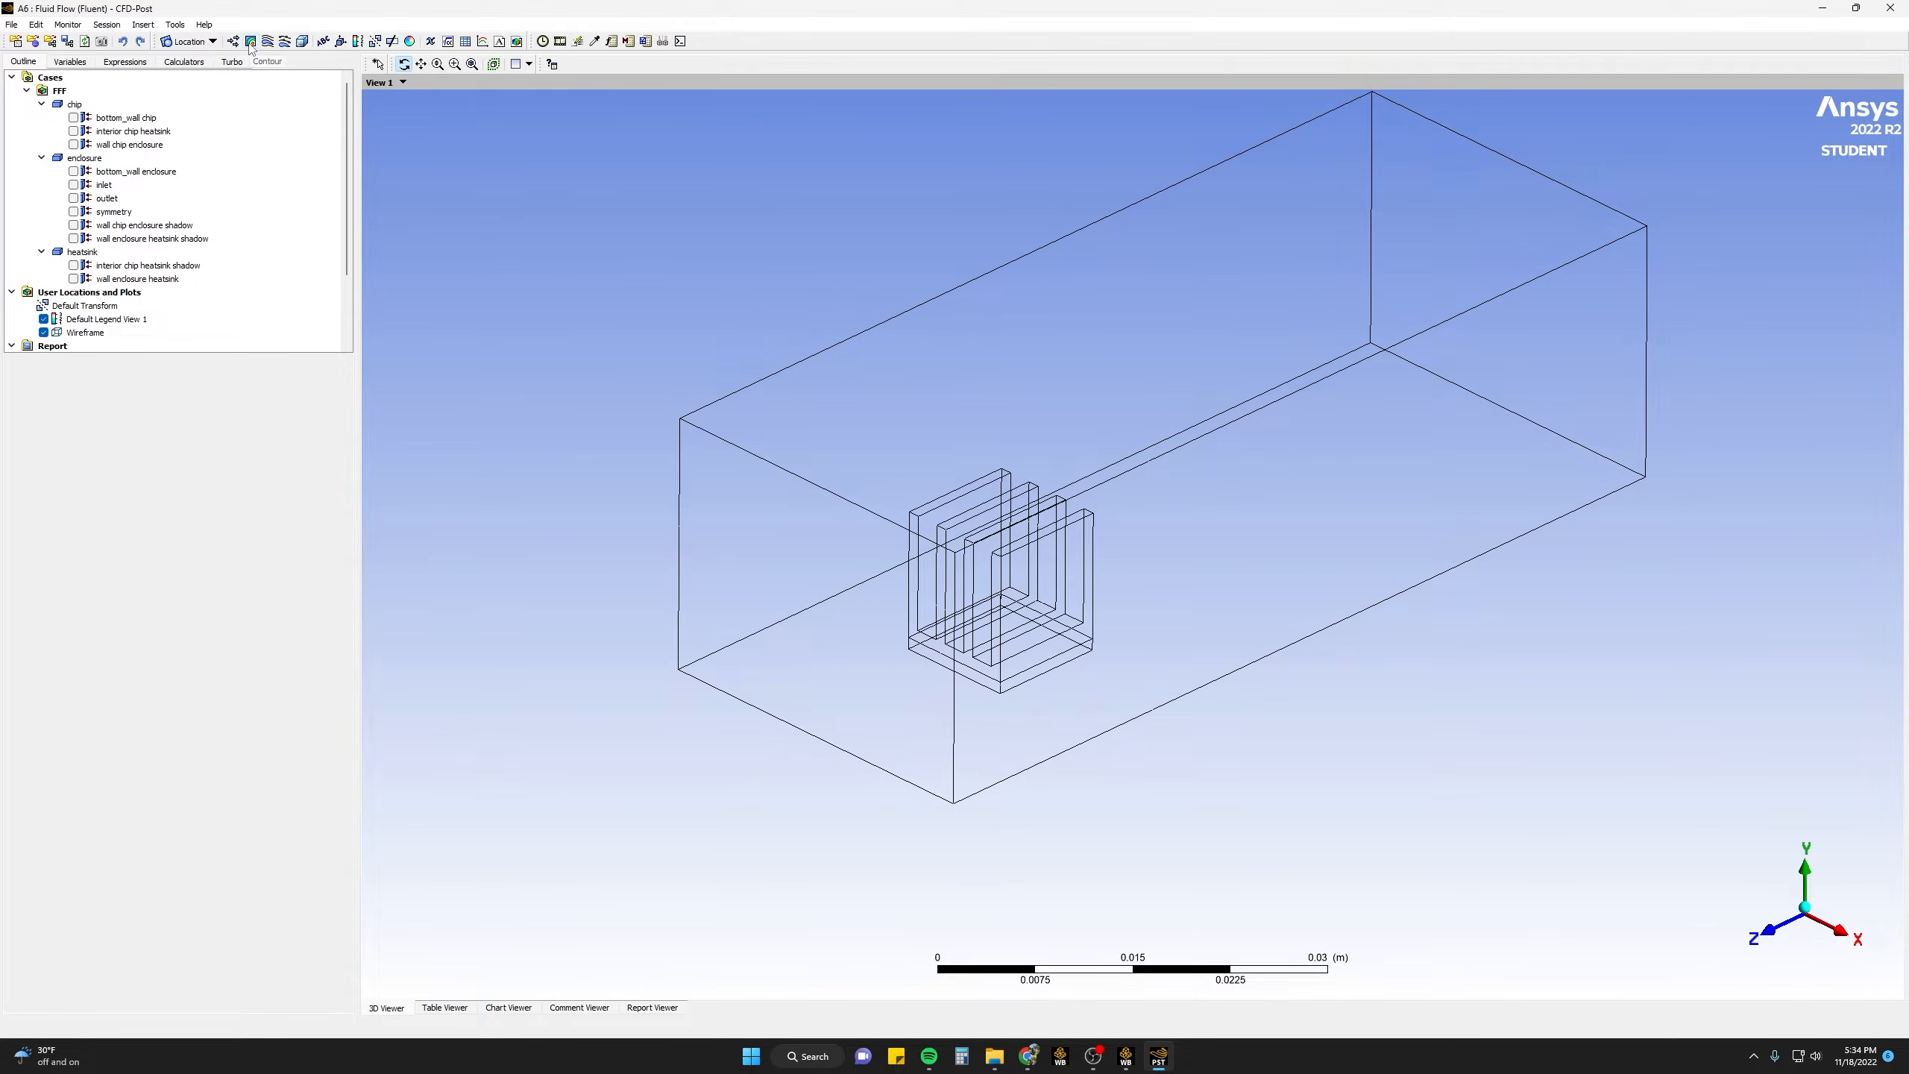
{"action": "left_click", "coordinate": [255, 43]}
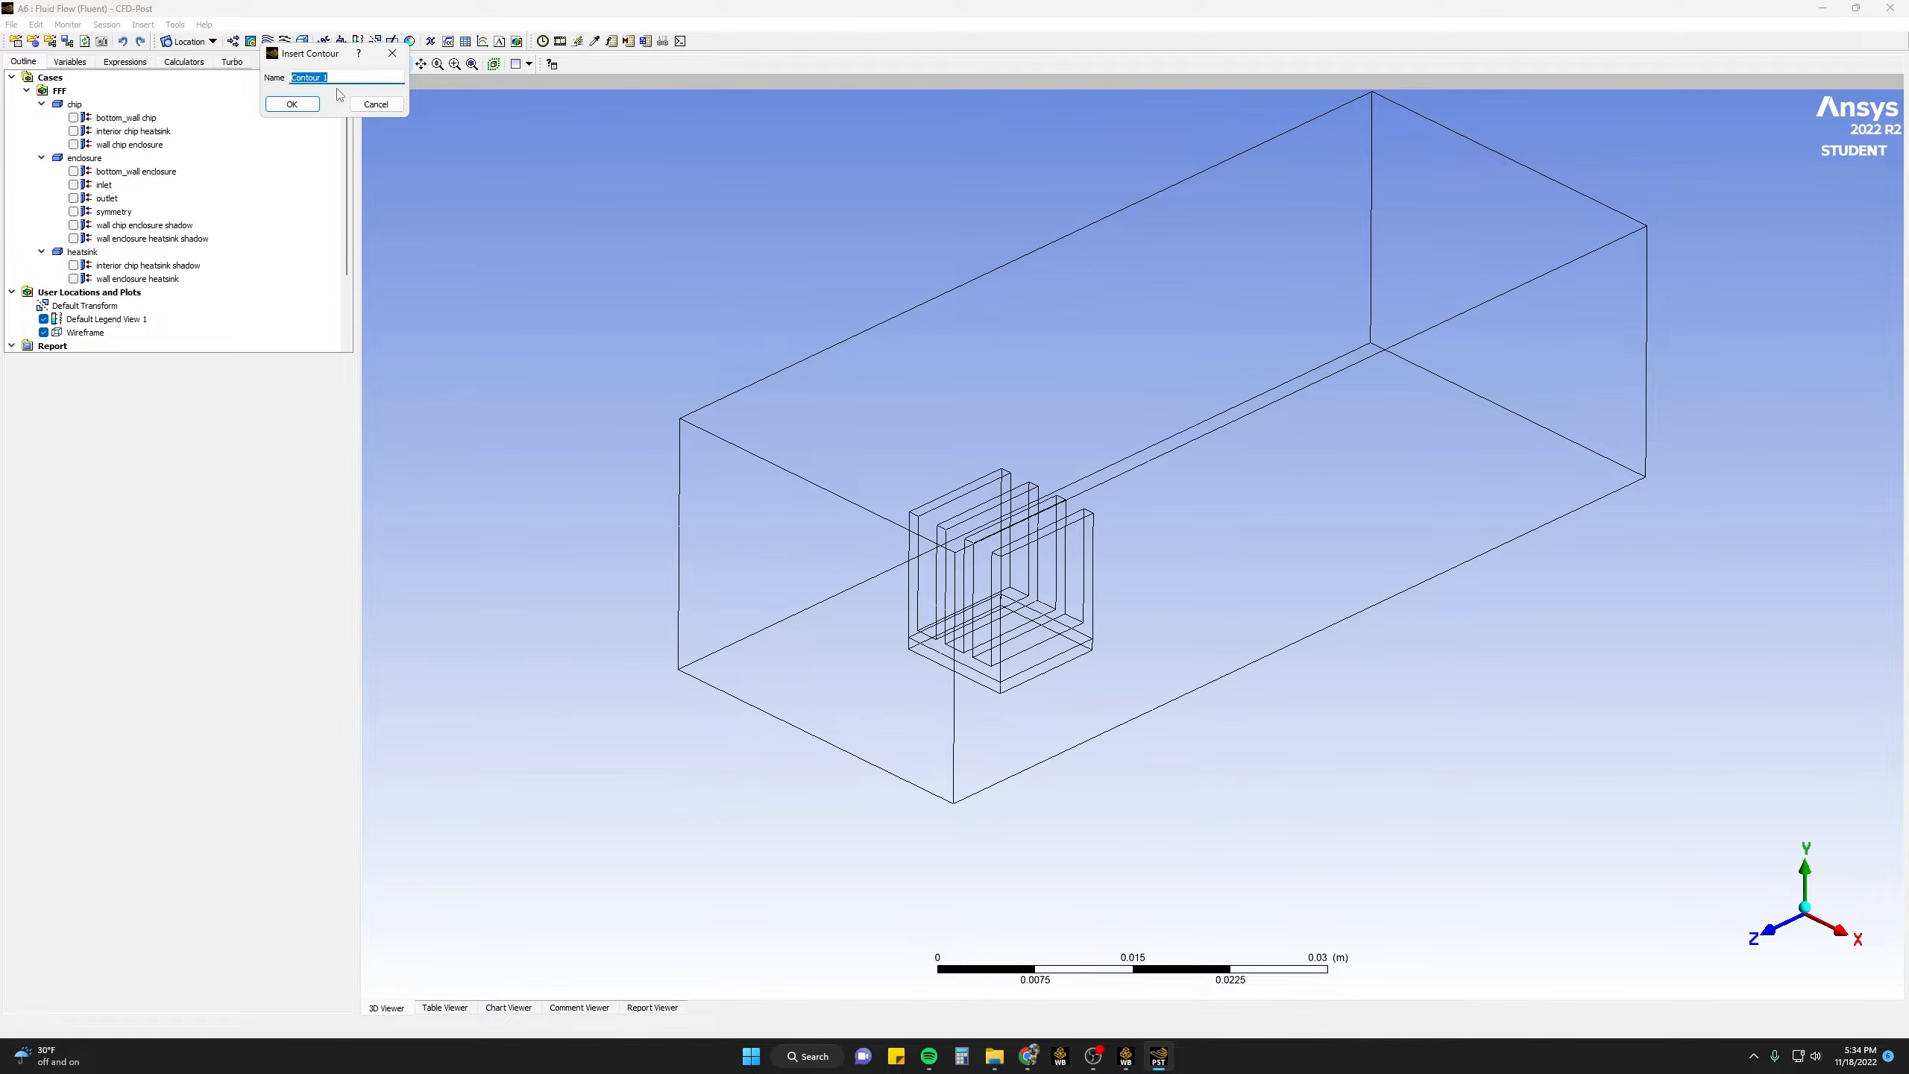
{"action": "type", "text": "HeatSinkTemp"}
{"action": "left_click", "coordinate": [297, 106]}
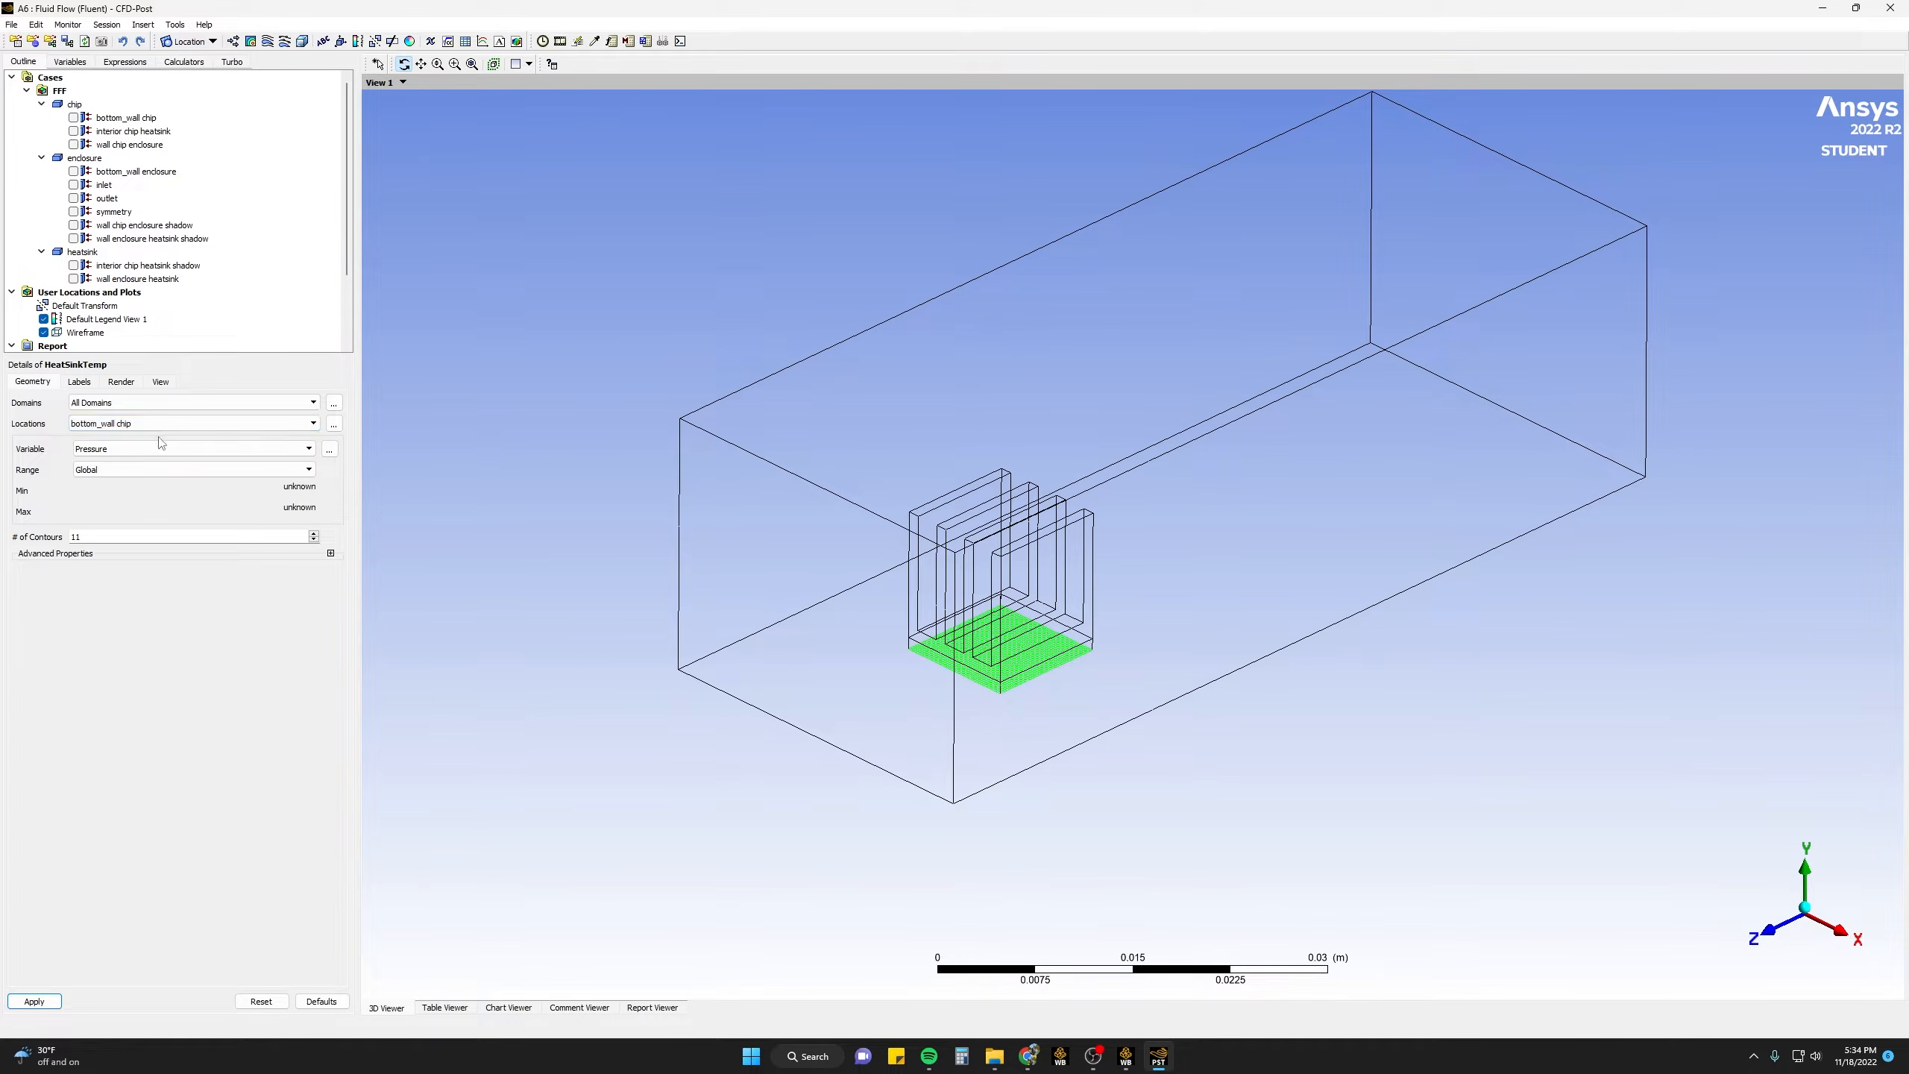
- Assign the HeatSinkTemp contour to the wall enclosure heatsink location with Temperature as its variable
{"action": "left_click", "coordinate": [335, 425]}
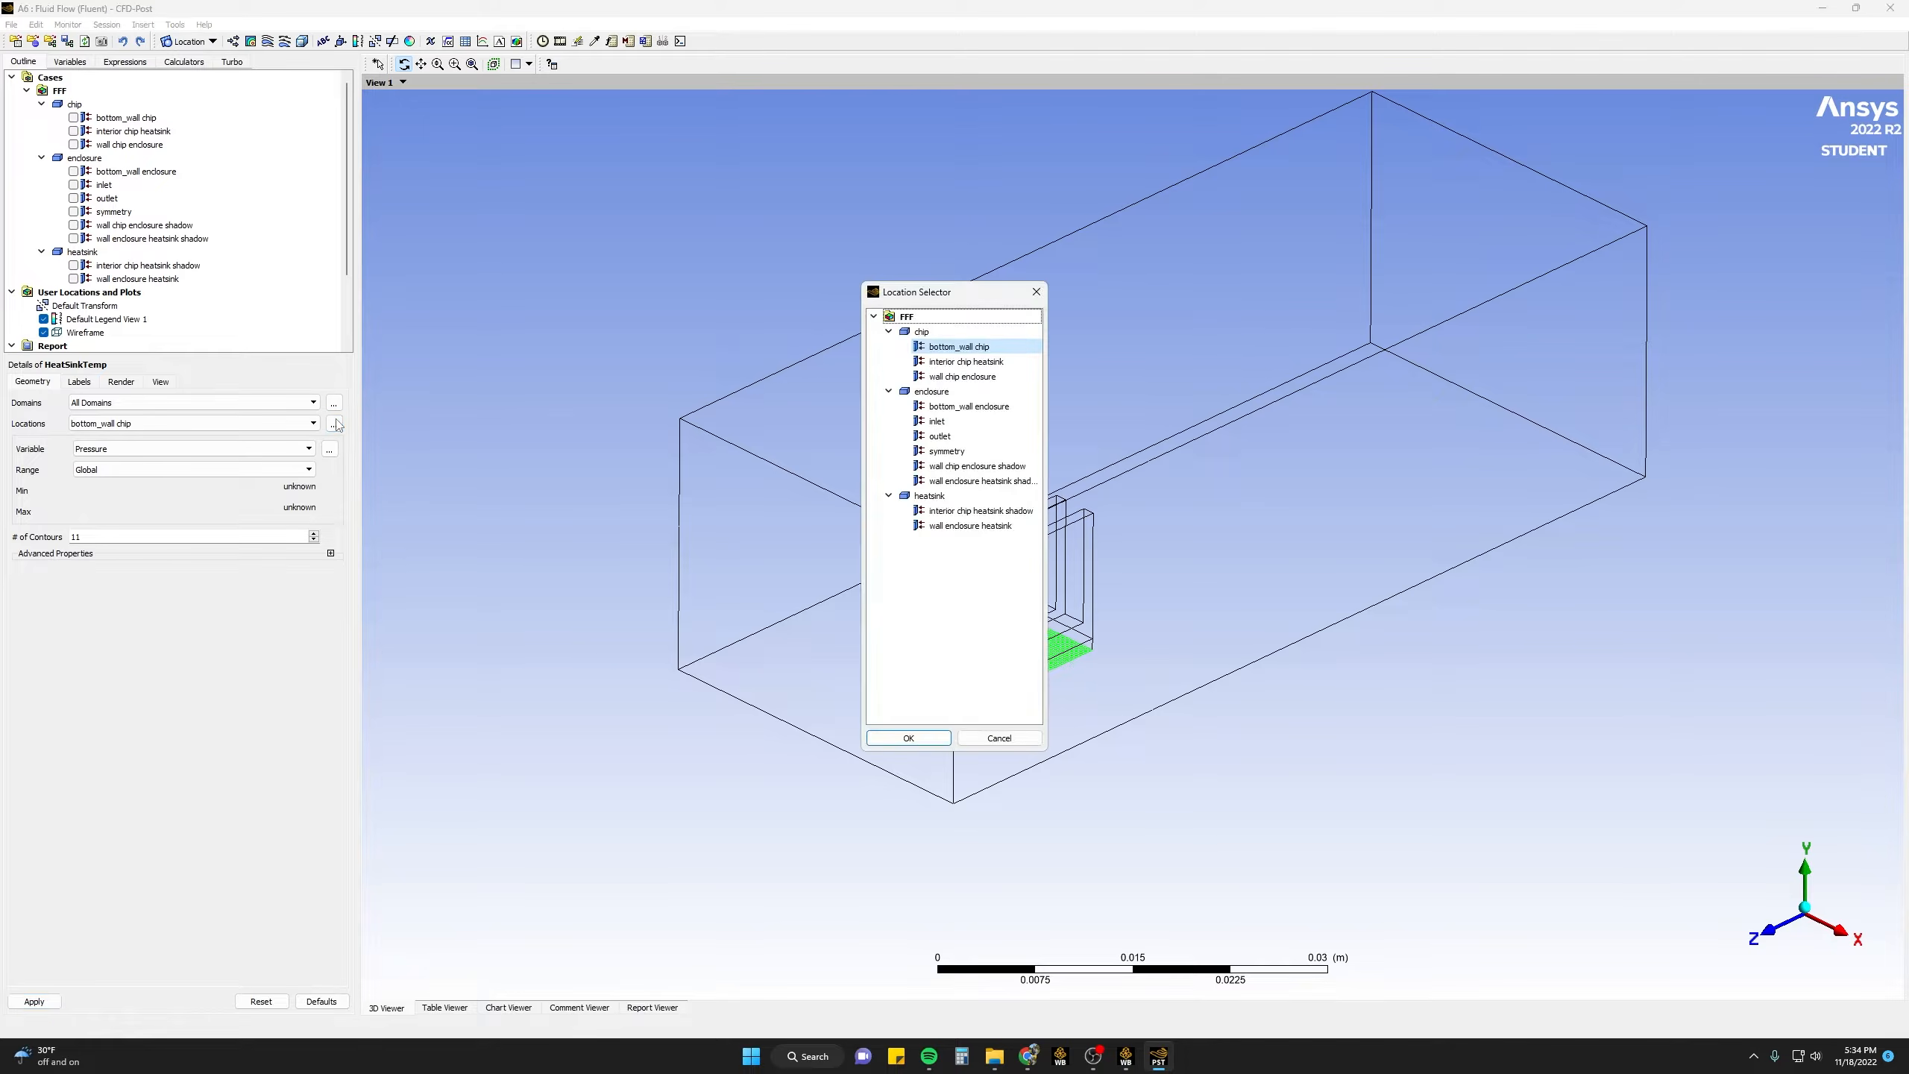
{"action": "left_click", "coordinate": [989, 527]}
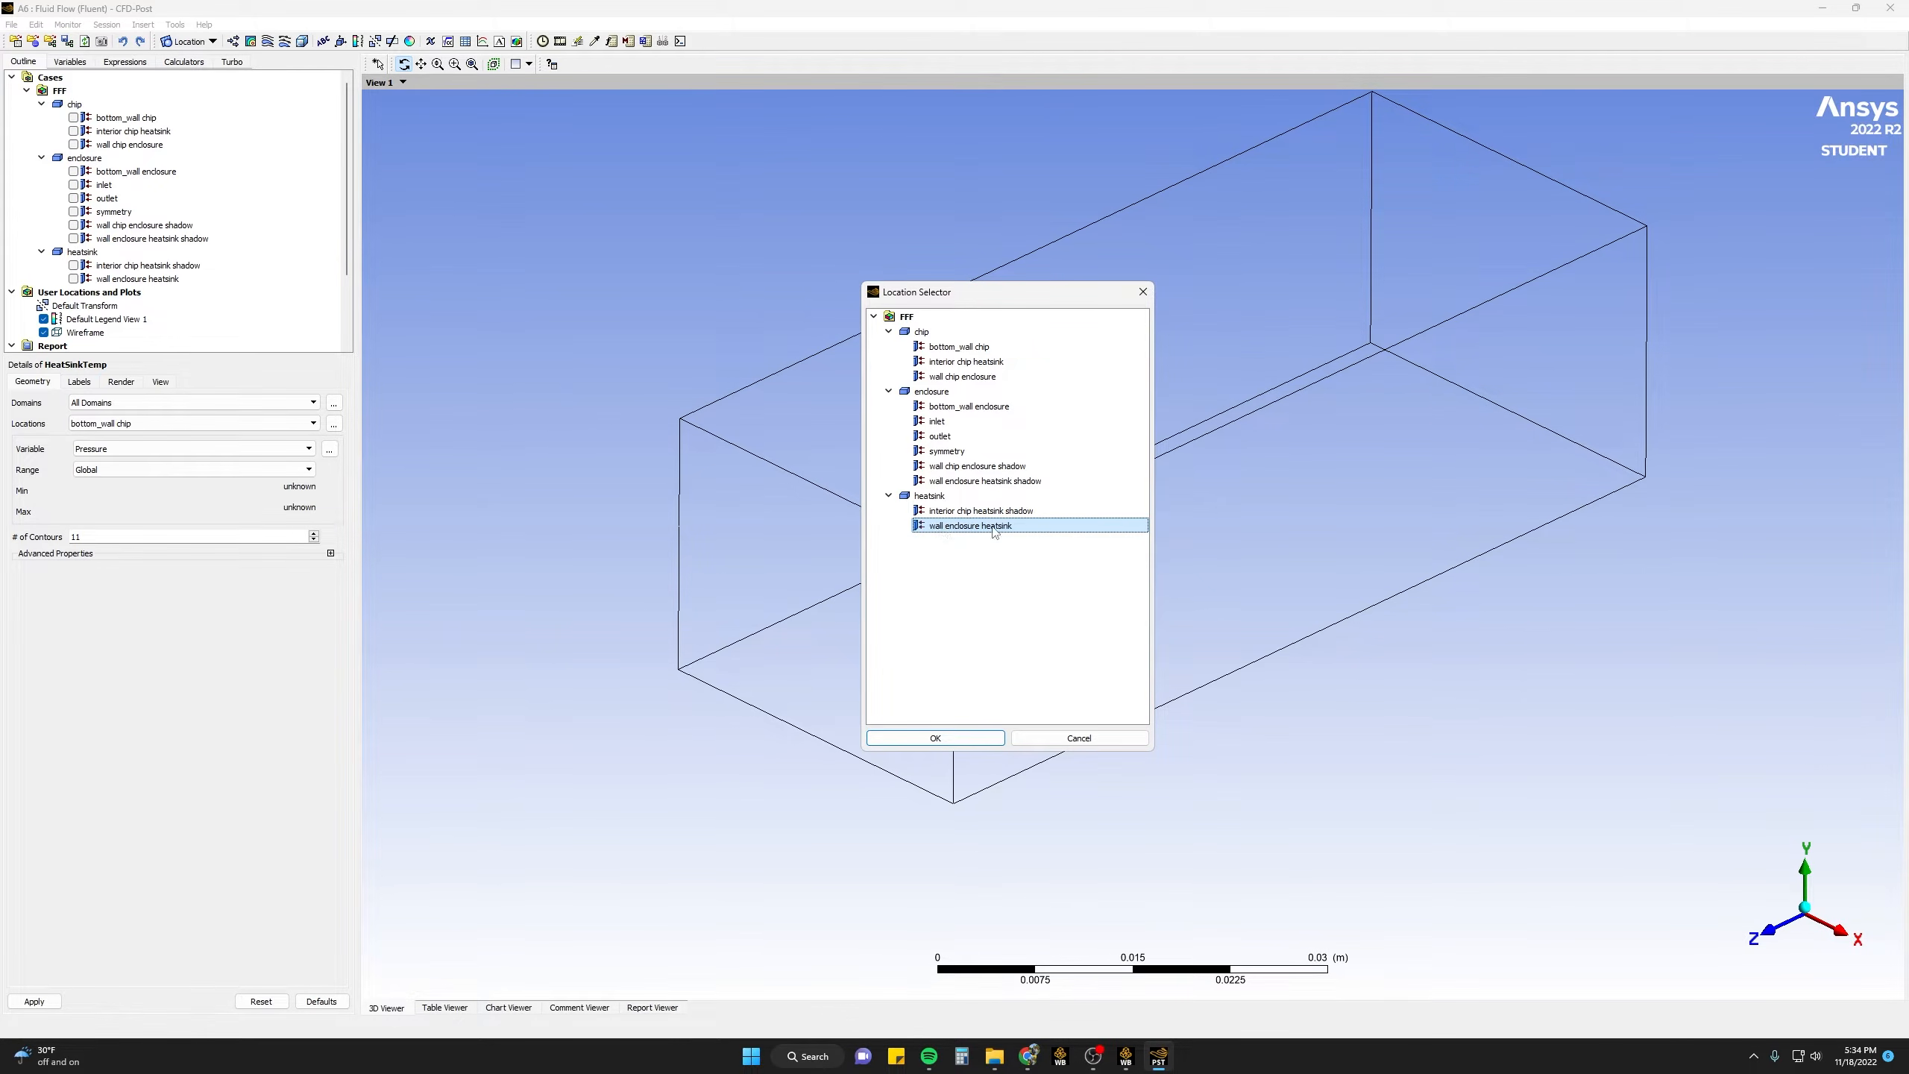
{"action": "key", "text": "Return"}
{"action": "left_click", "coordinate": [150, 449]}
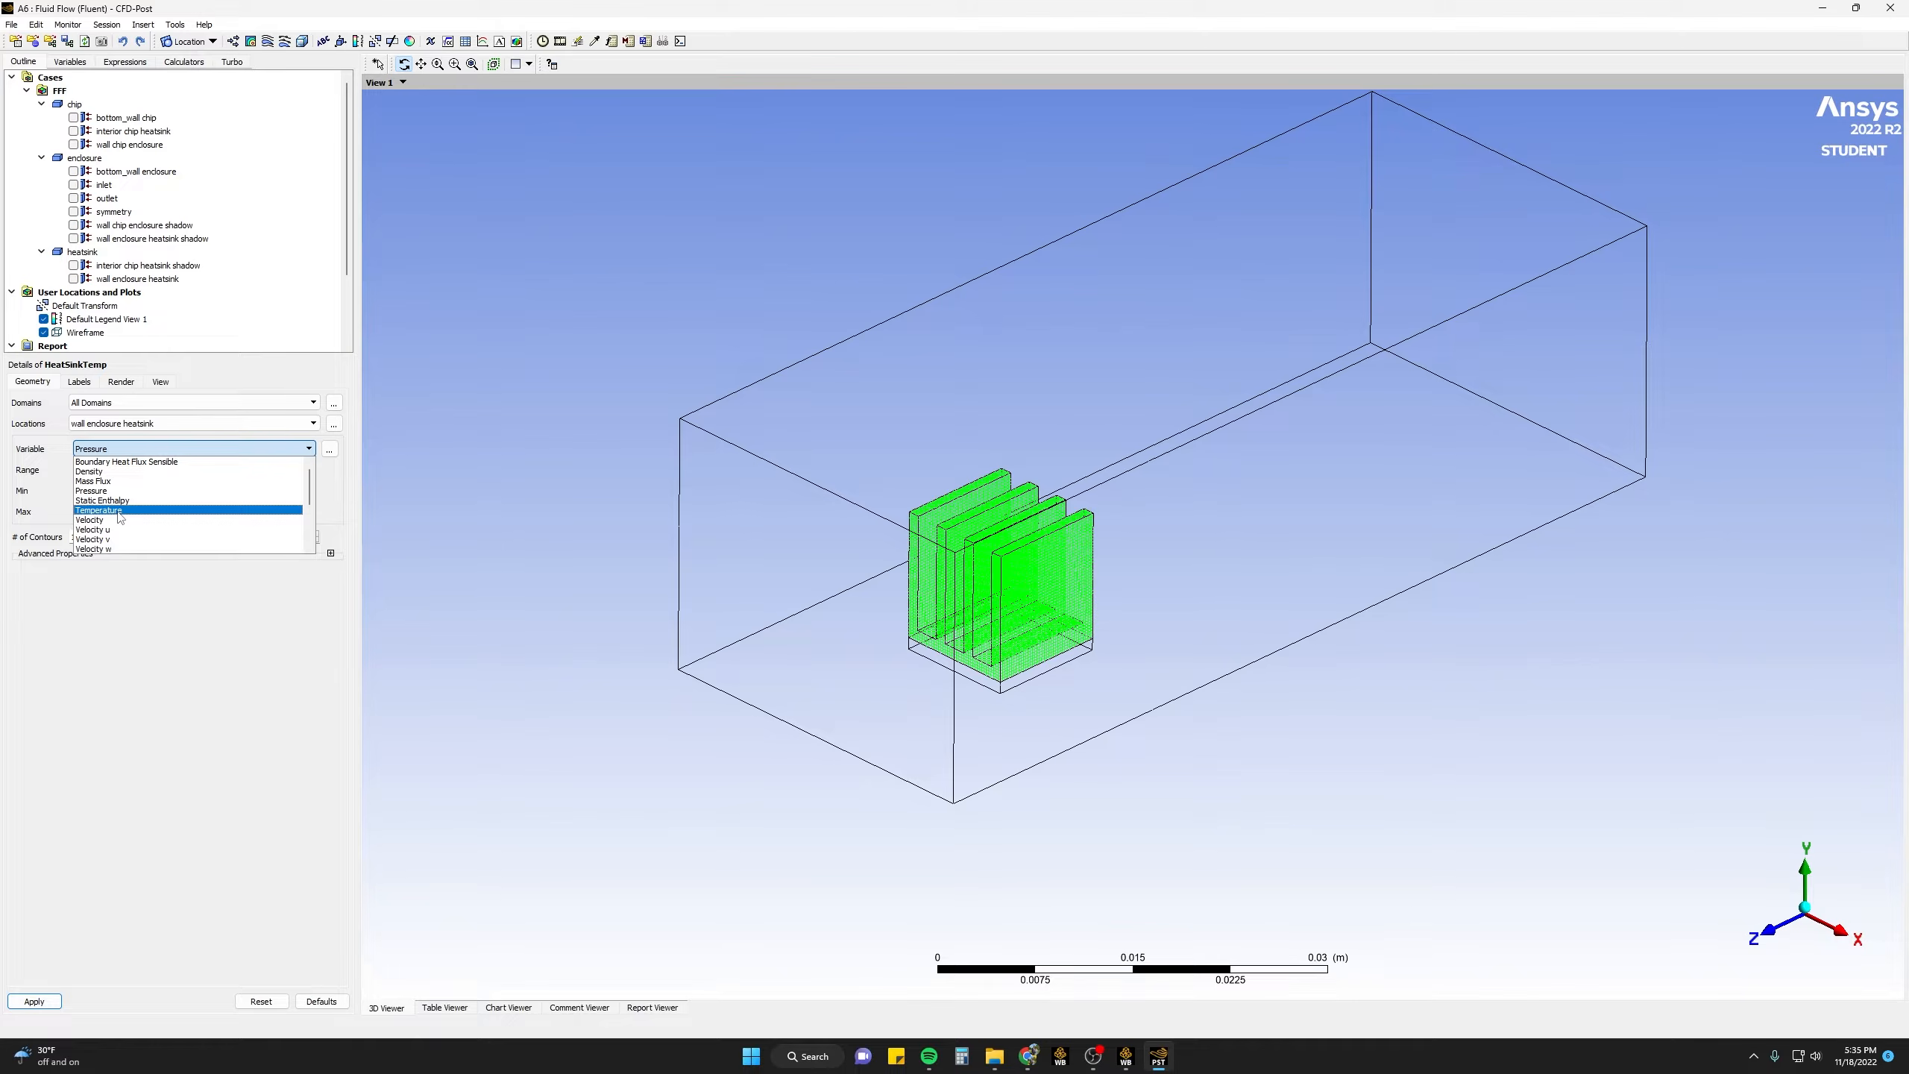
{"action": "left_click", "coordinate": [119, 511]}
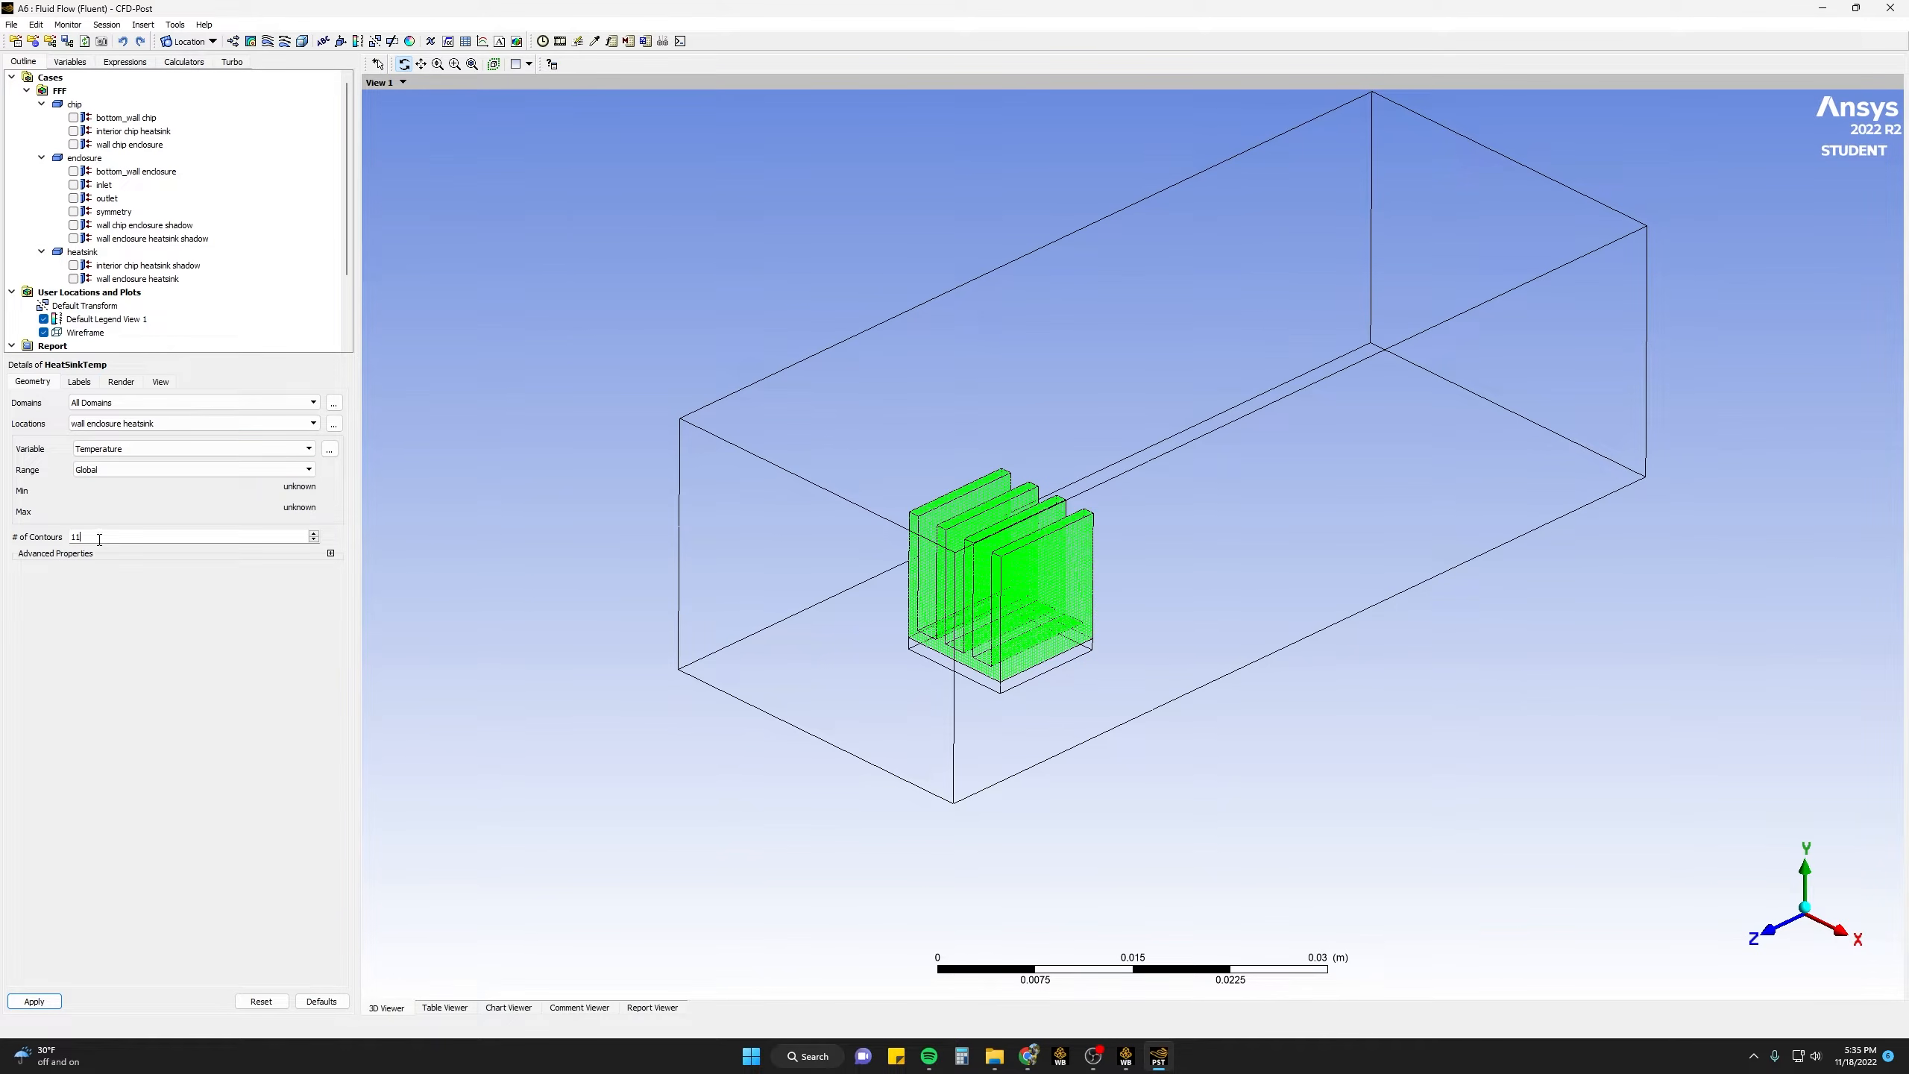
- Set the number of contours to 50 and apply the HeatSinkTemp contour
{"action": "key", "text": "BackSpace"}
{"action": "key", "text": "BackSpace"}
{"action": "type", "text": "5"}
{"action": "key", "text": "Return"}
{"action": "left_click", "coordinate": [32, 1002]}
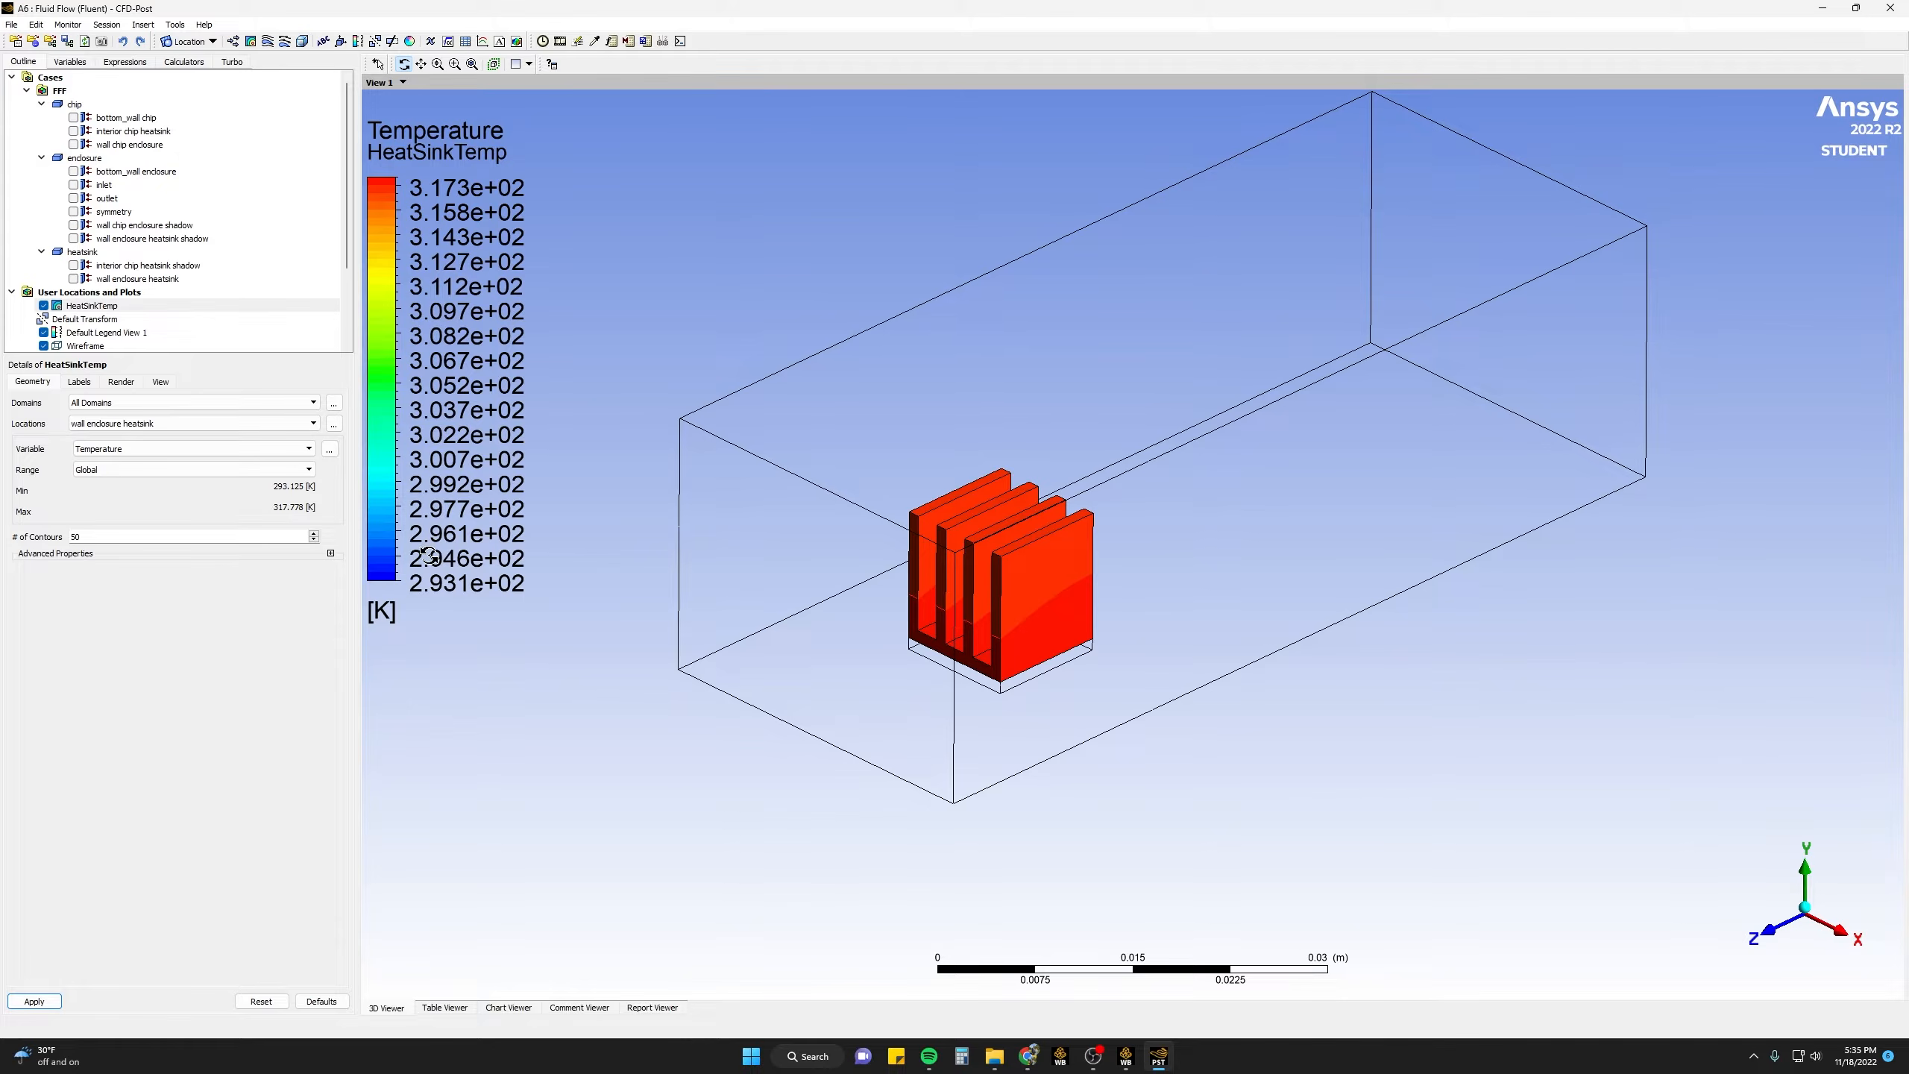
- Change the HeatSinkTemp contour range to Local, apply it and inspect the temperature distribution on the heatsink fins
{"action": "left_click", "coordinate": [225, 469]}
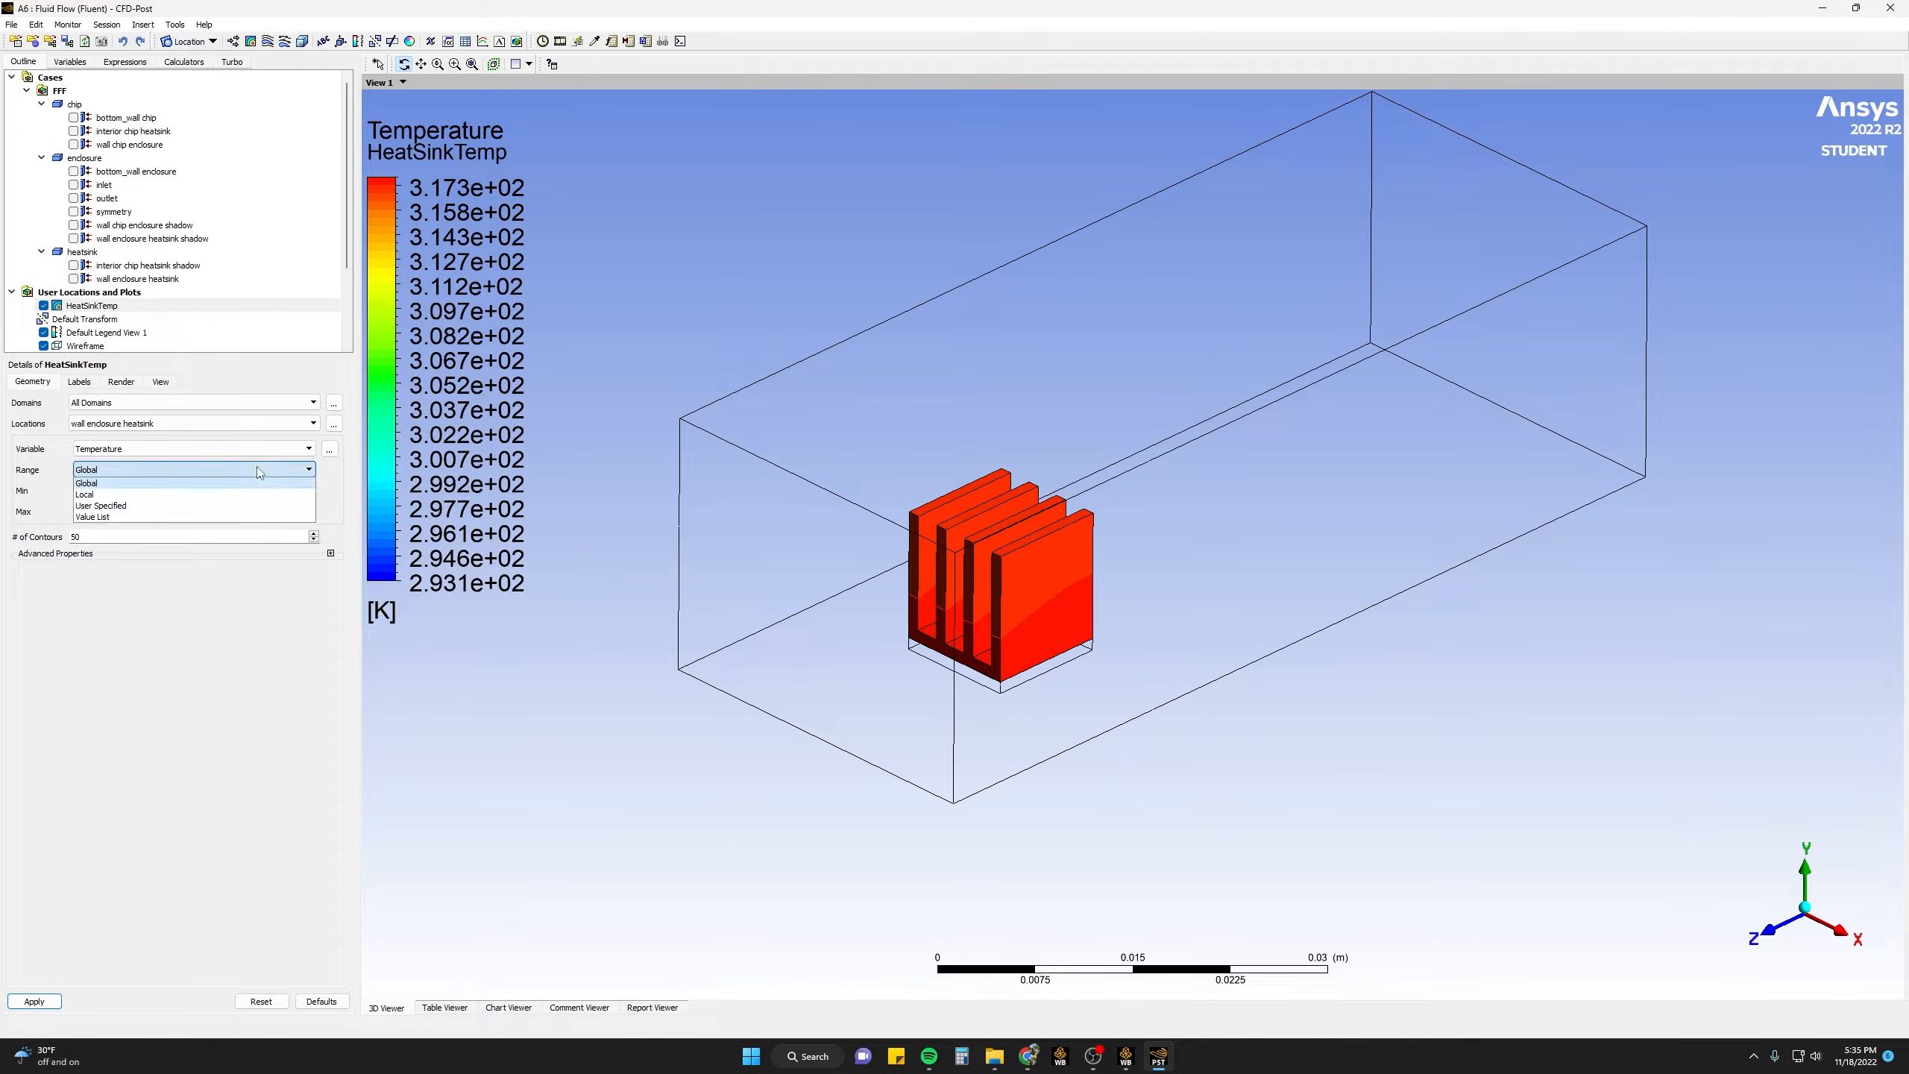
{"action": "left_click", "coordinate": [167, 496]}
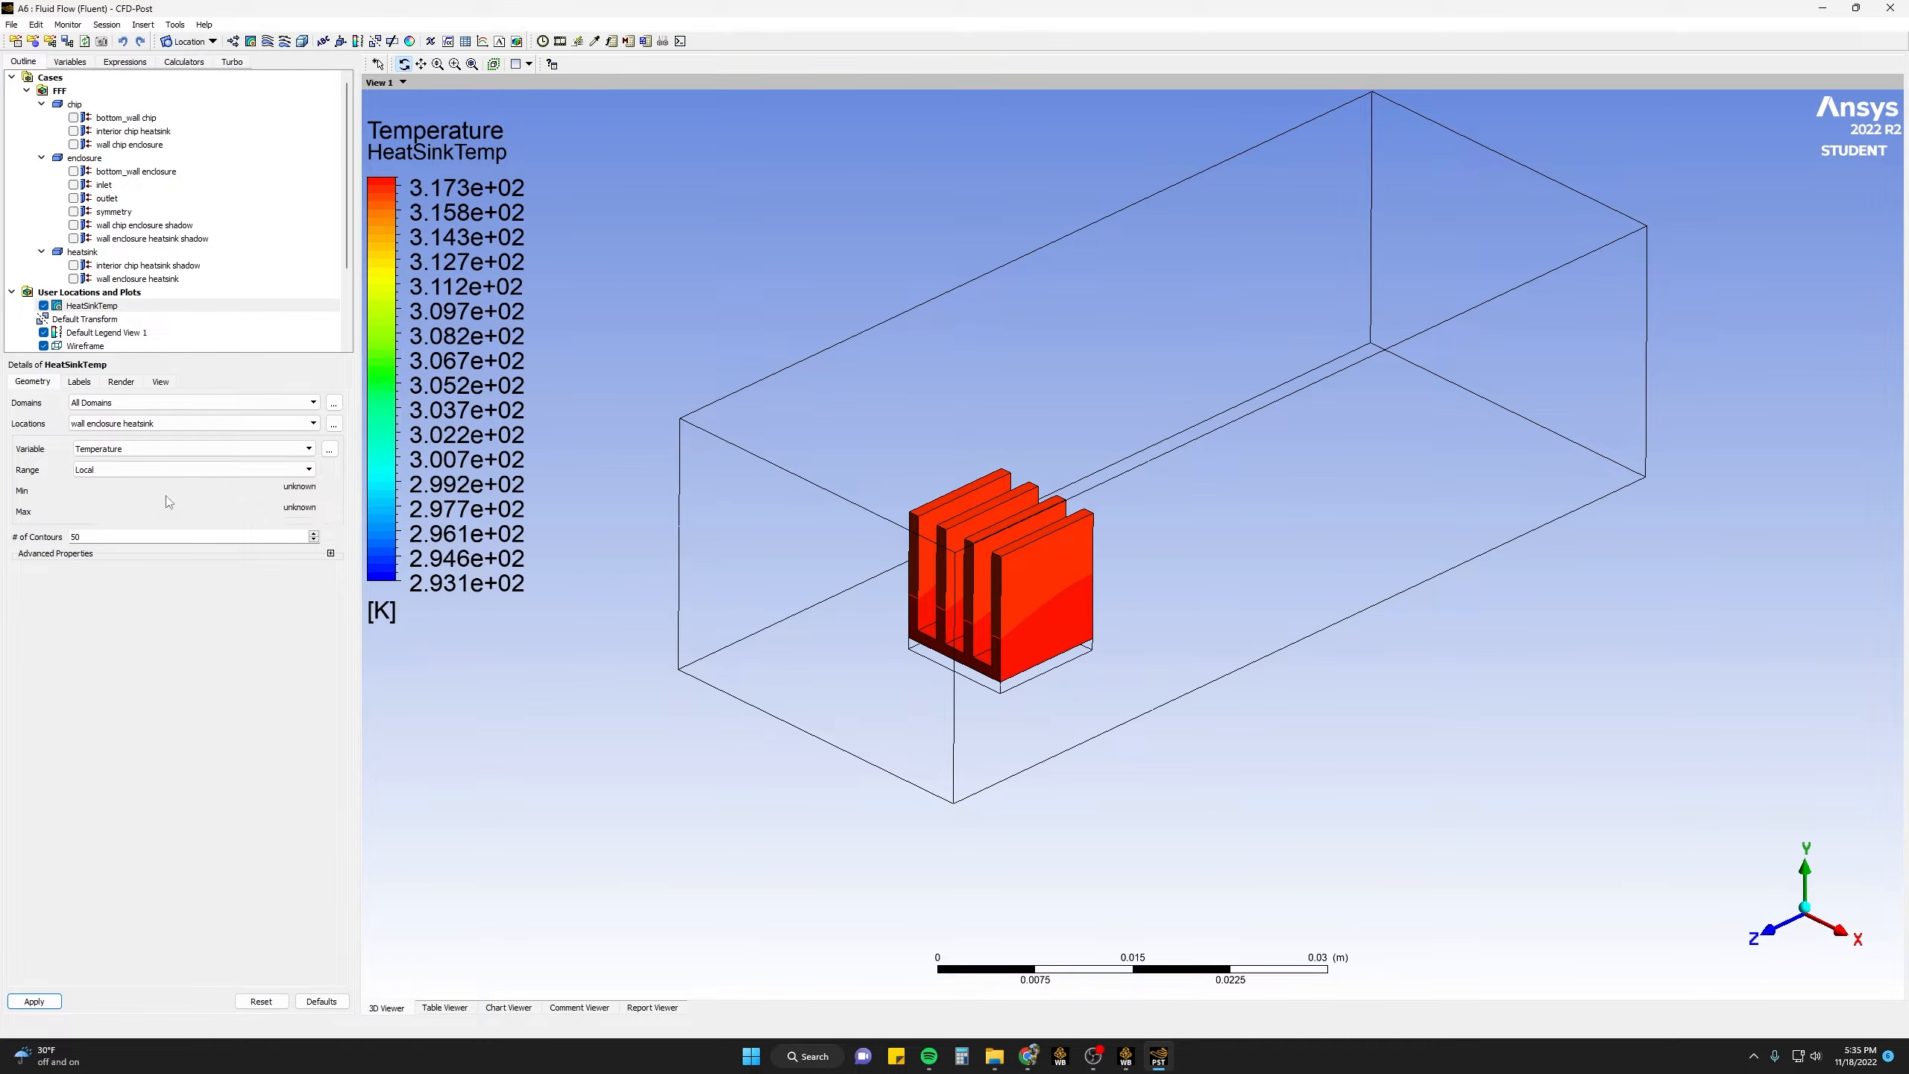
{"action": "left_click", "coordinate": [35, 1002]}
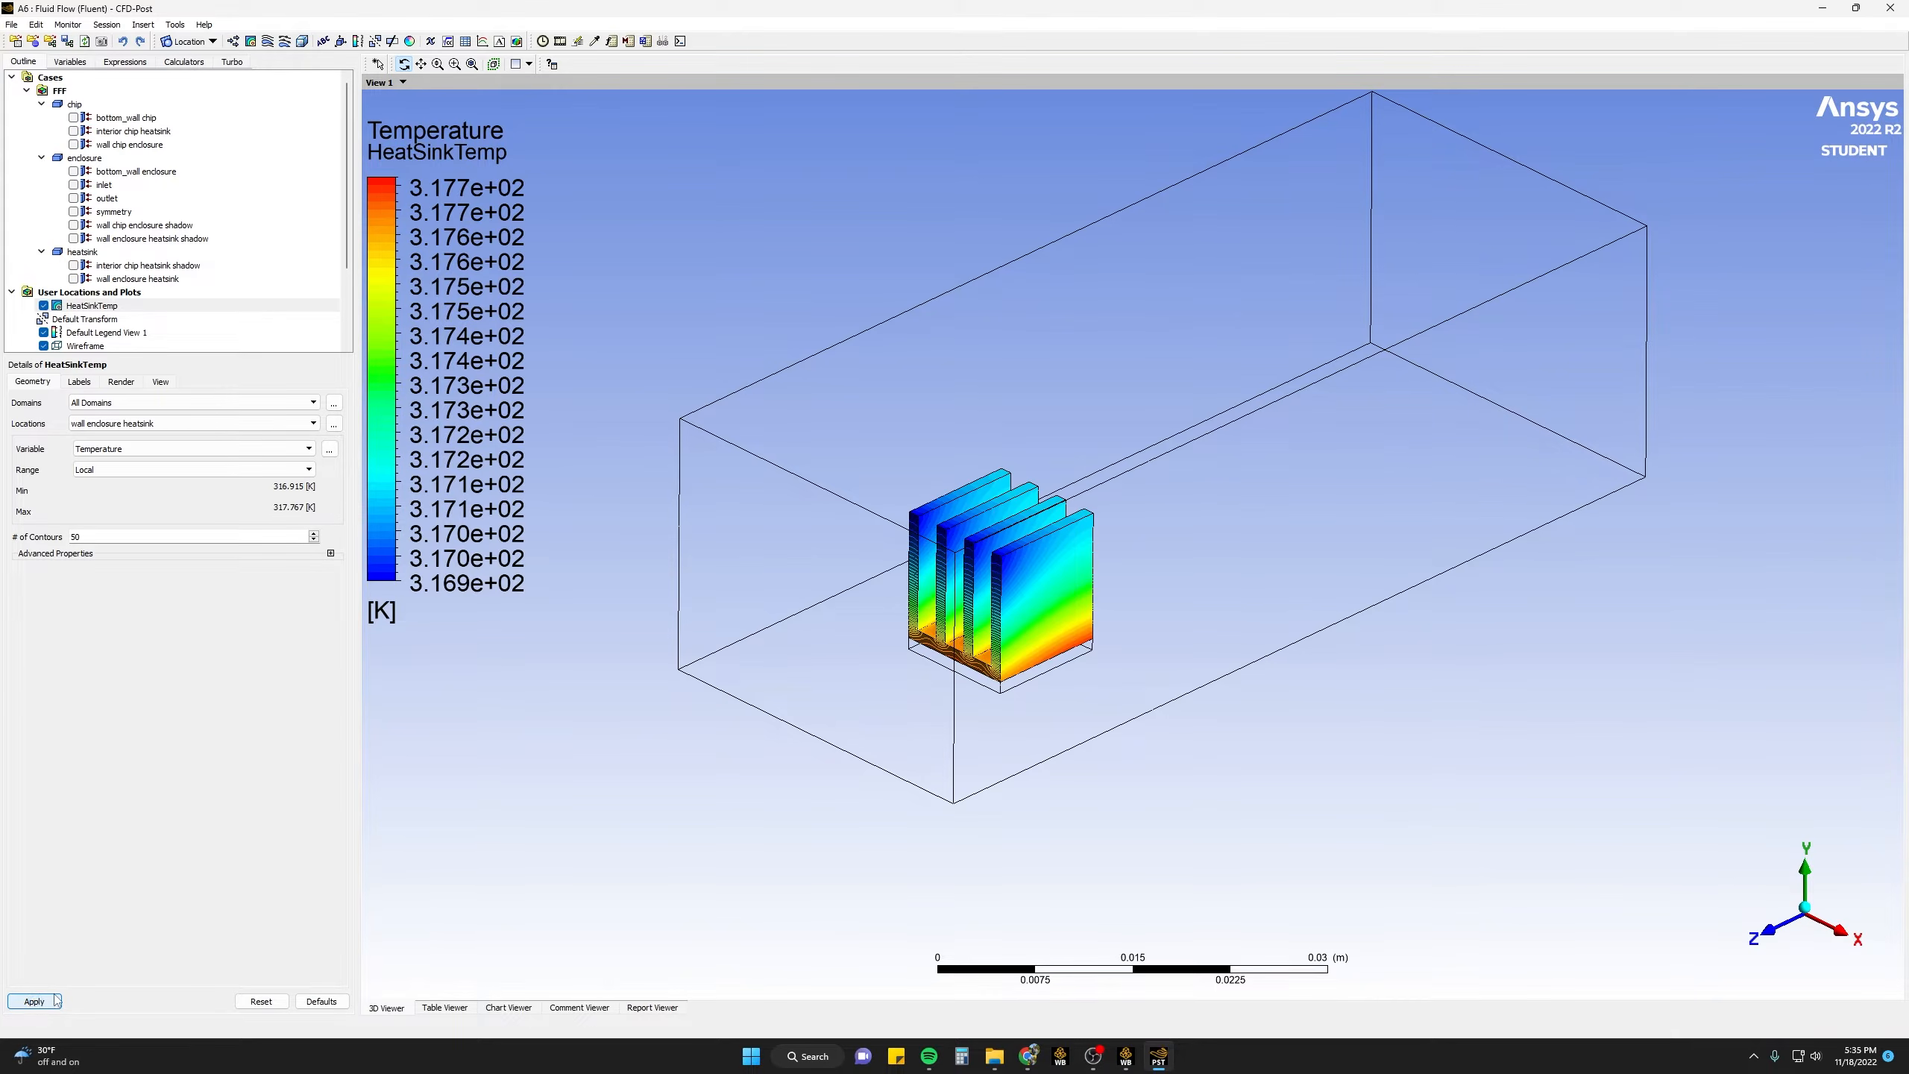
{"action": "scroll", "coordinate": [1082, 633], "scroll_direction": "up", "scroll_amount": 5}
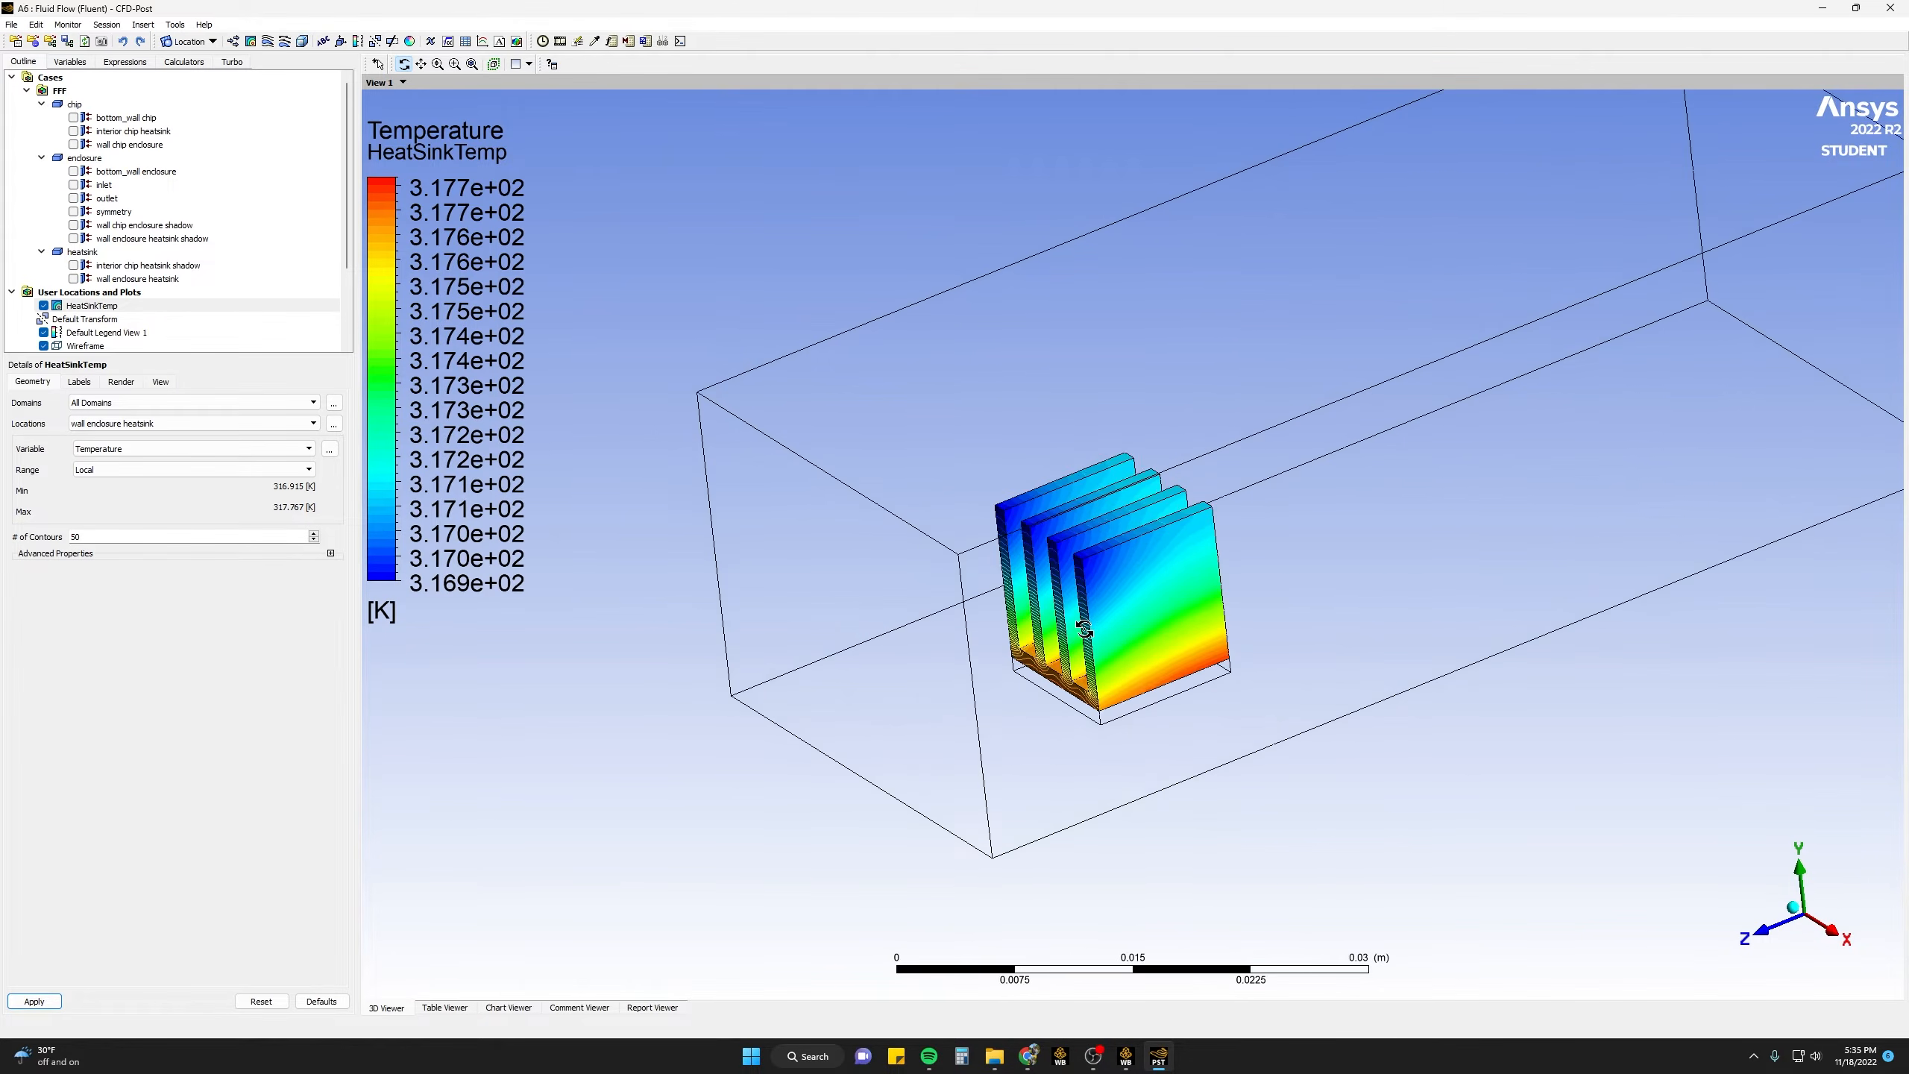
{"action": "scroll", "coordinate": [1084, 629], "scroll_direction": "up", "scroll_amount": 5}
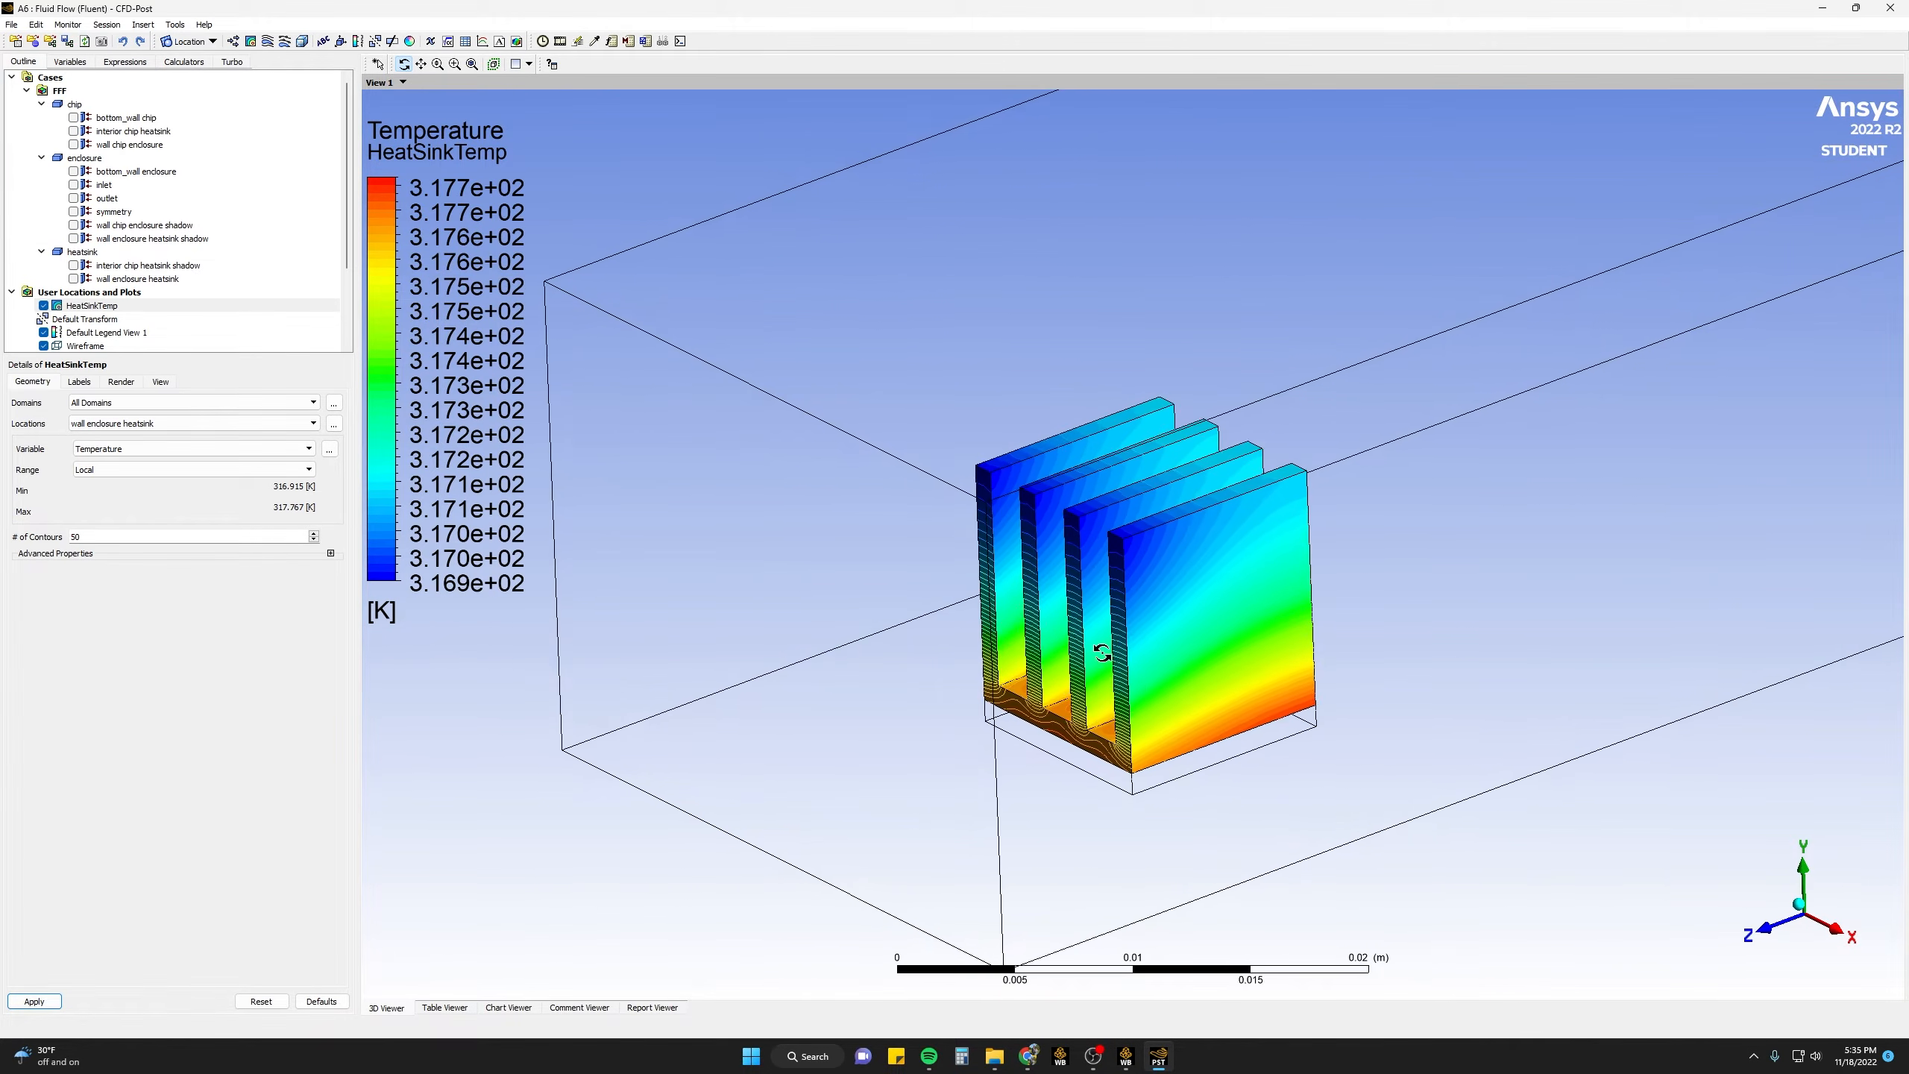
{"action": "scroll", "coordinate": [1166, 718], "scroll_direction": "up", "scroll_amount": 1}
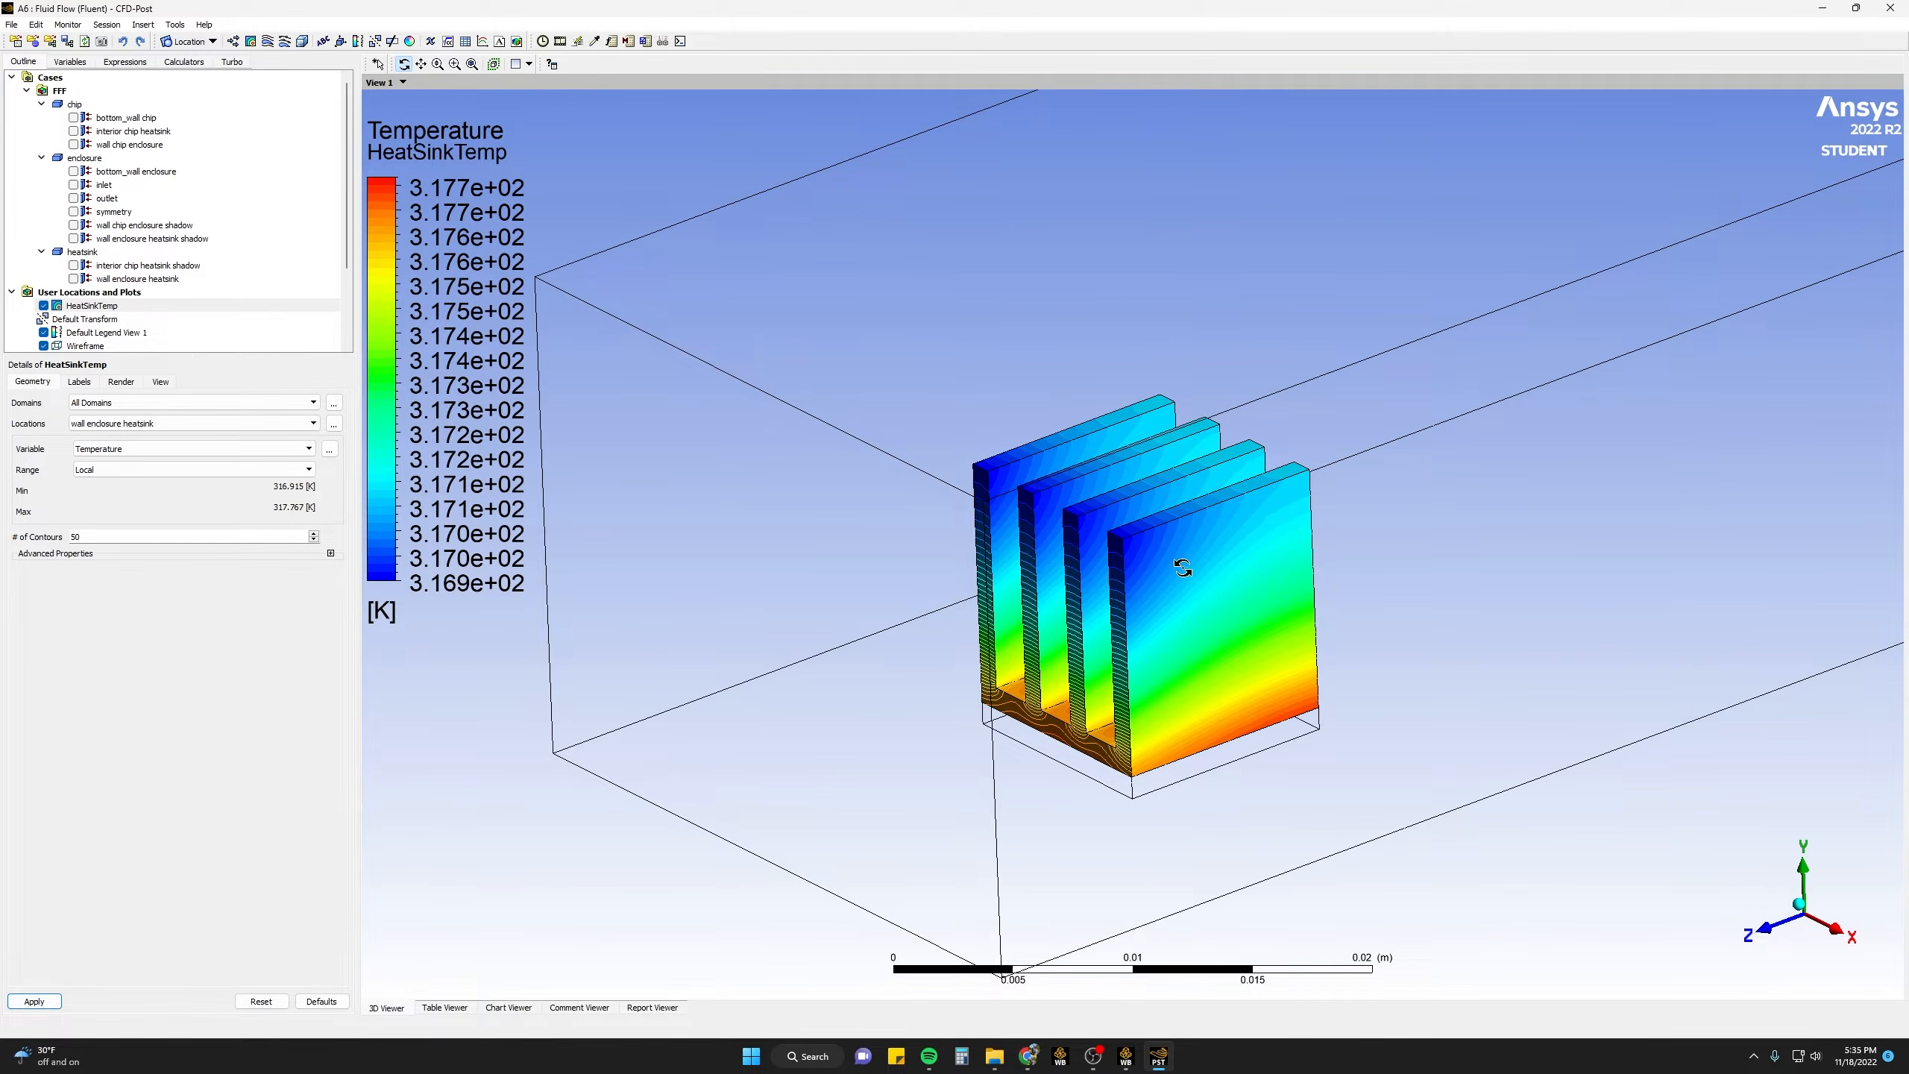
{"action": "left_click_drag", "start_coordinate": [1100, 540], "coordinate": [1045, 528]}
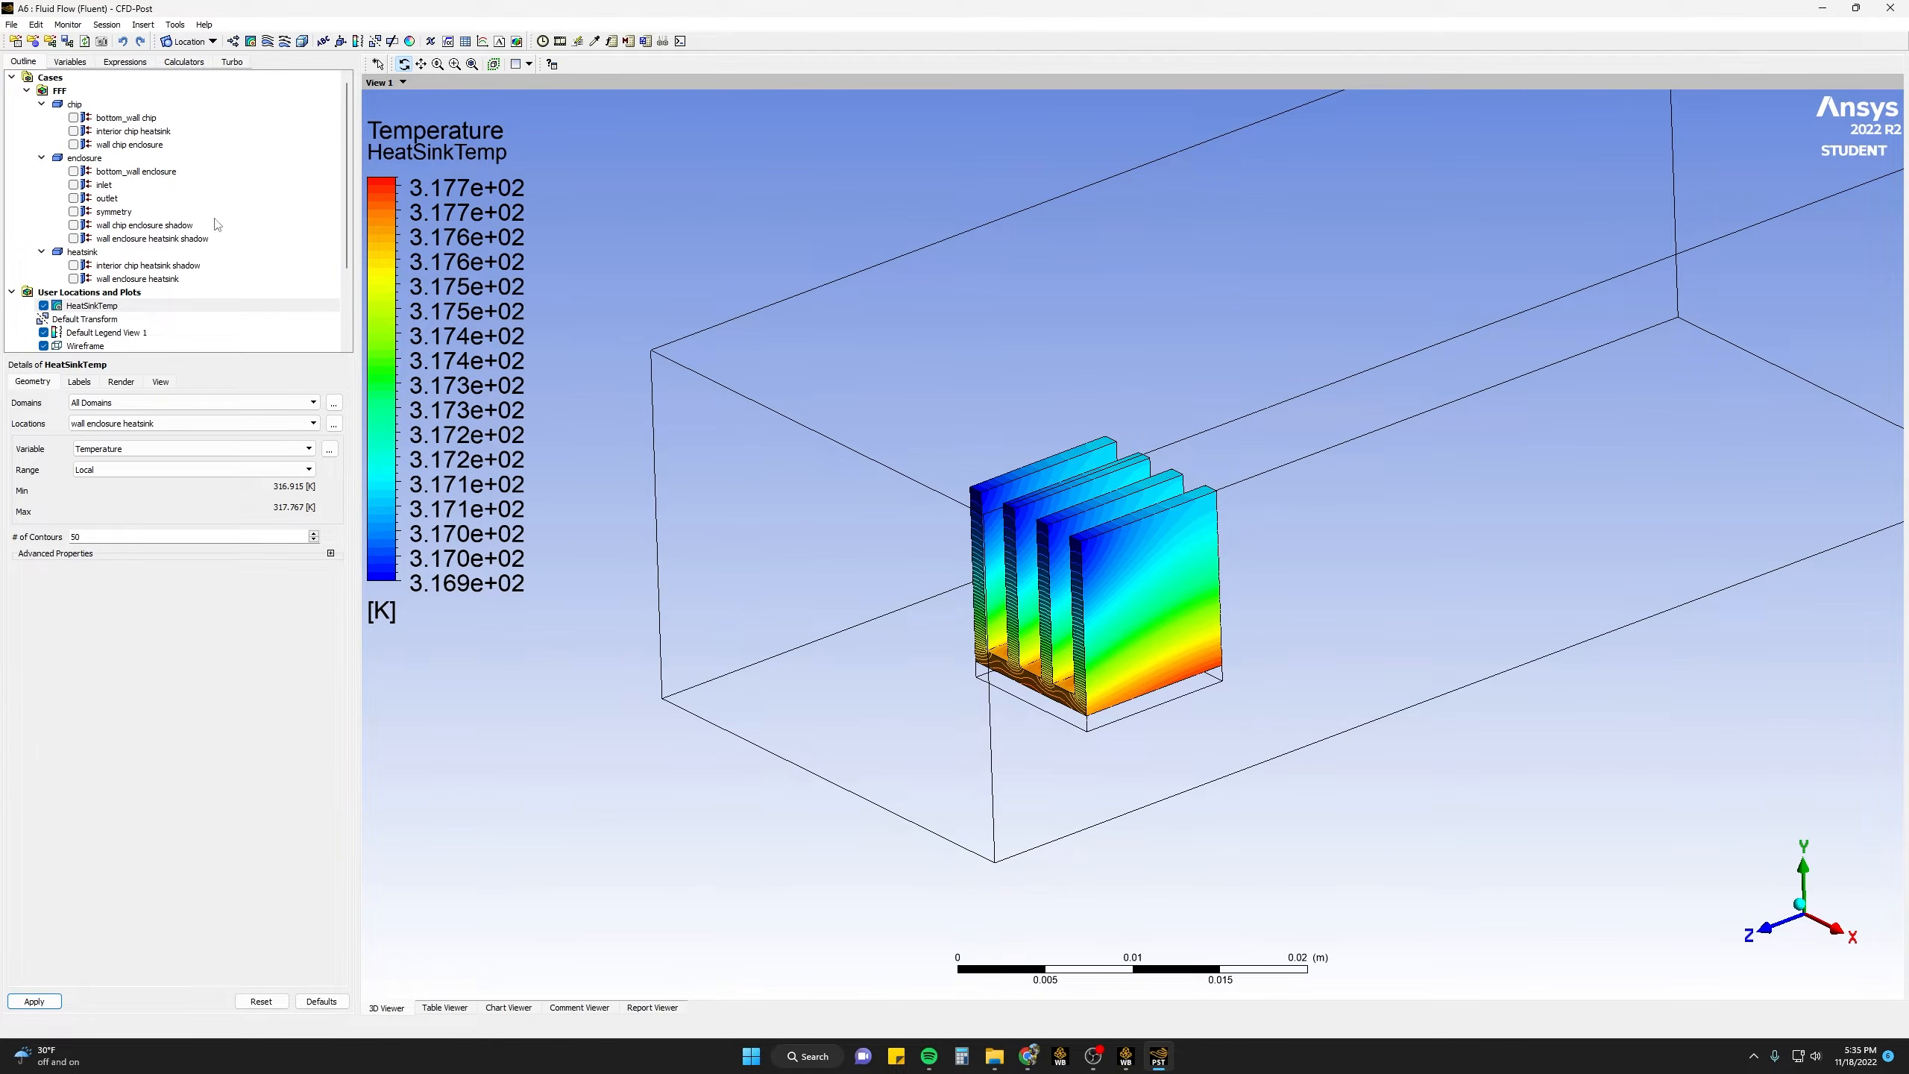
- Change the units of the Temperature variable to C and apply the change
{"action": "left_click", "coordinate": [70, 62]}
{"action": "left_click", "coordinate": [73, 226]}
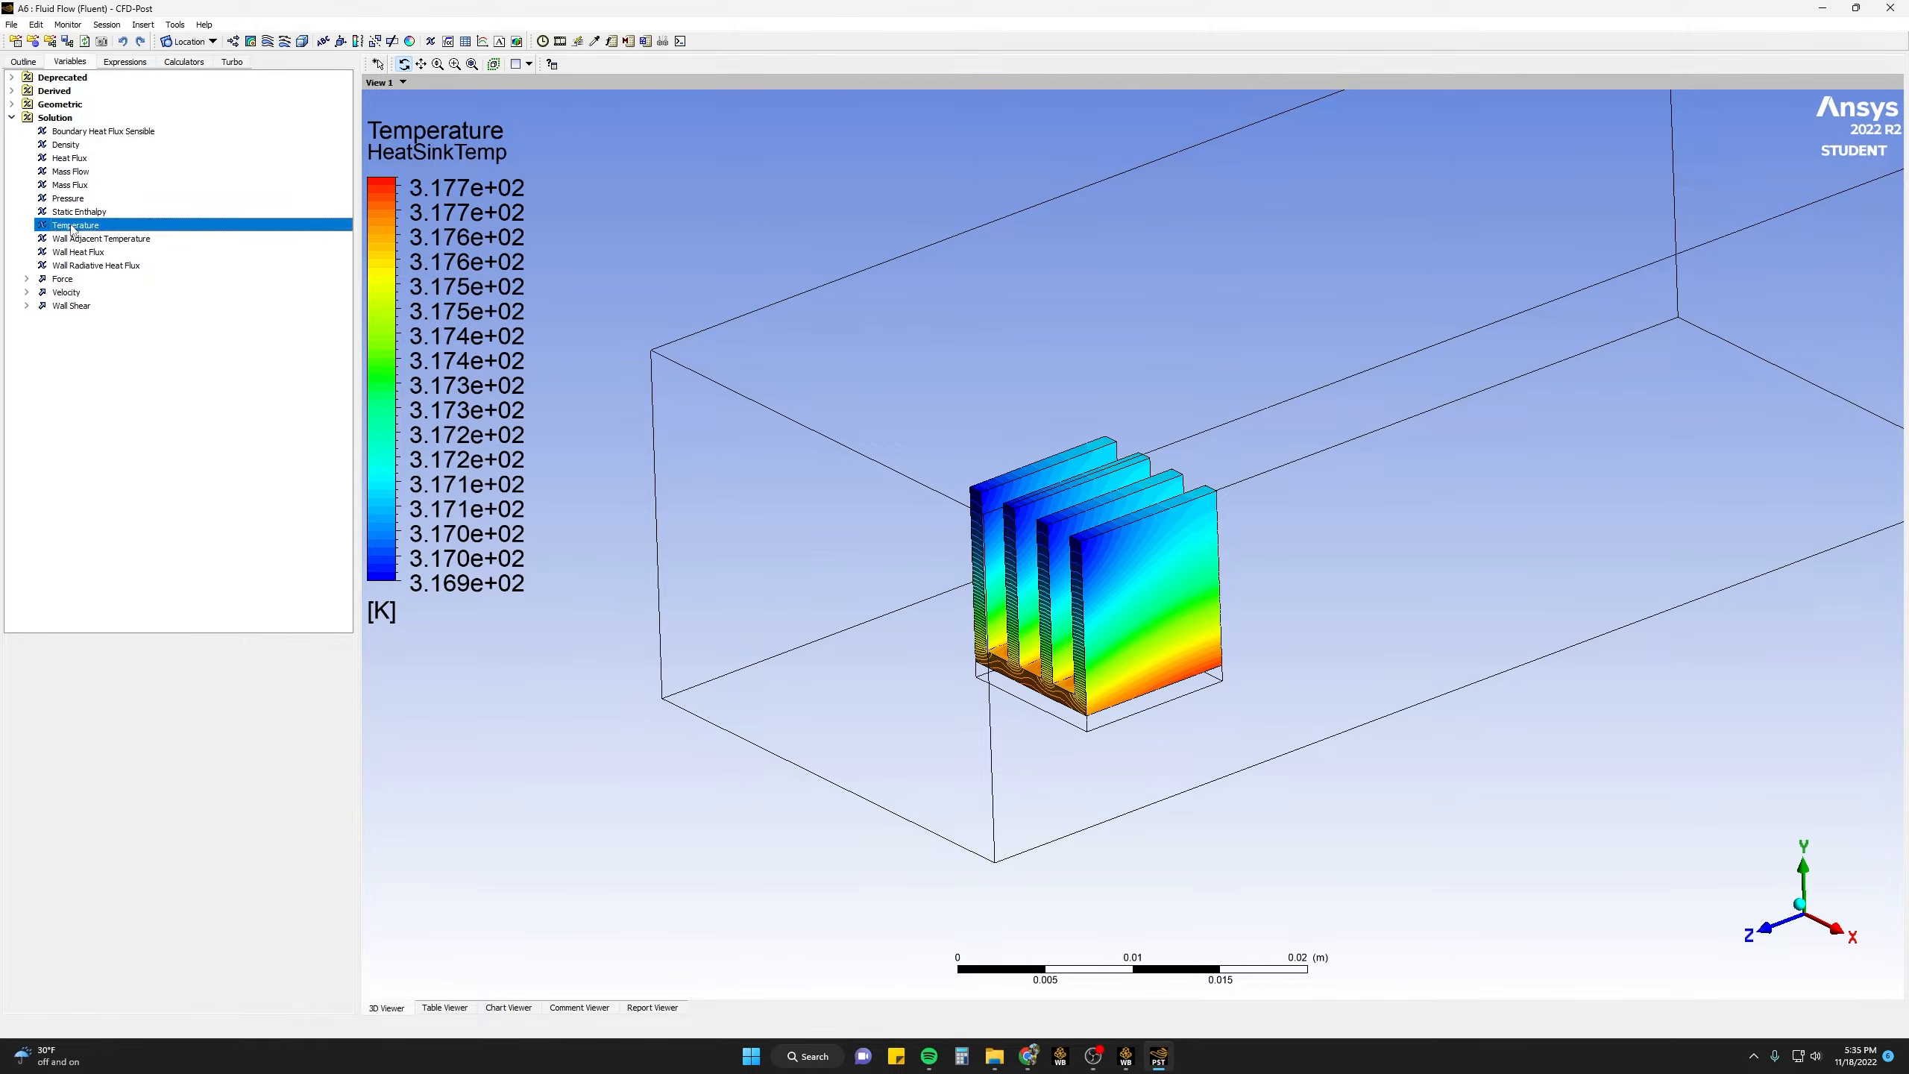
{"action": "double_click", "coordinate": [74, 226]}
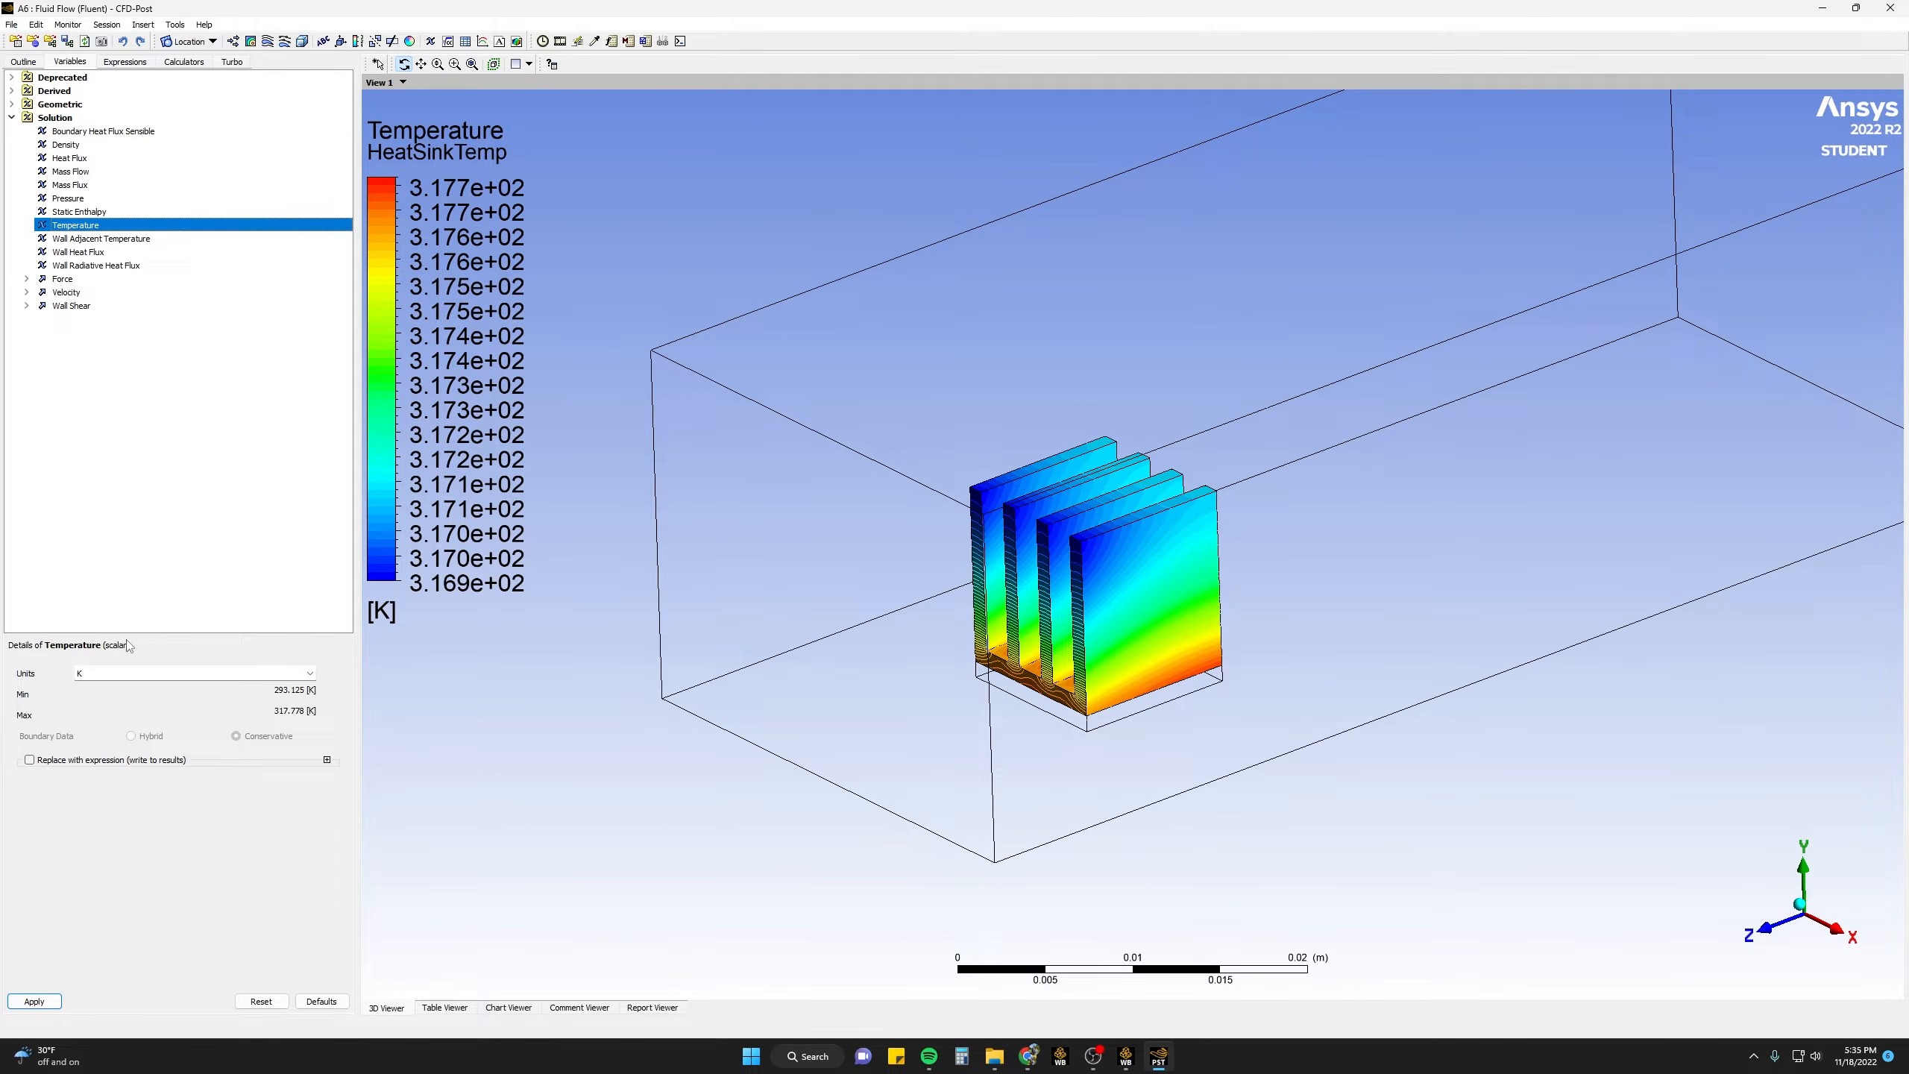
{"action": "left_click", "coordinate": [310, 674]}
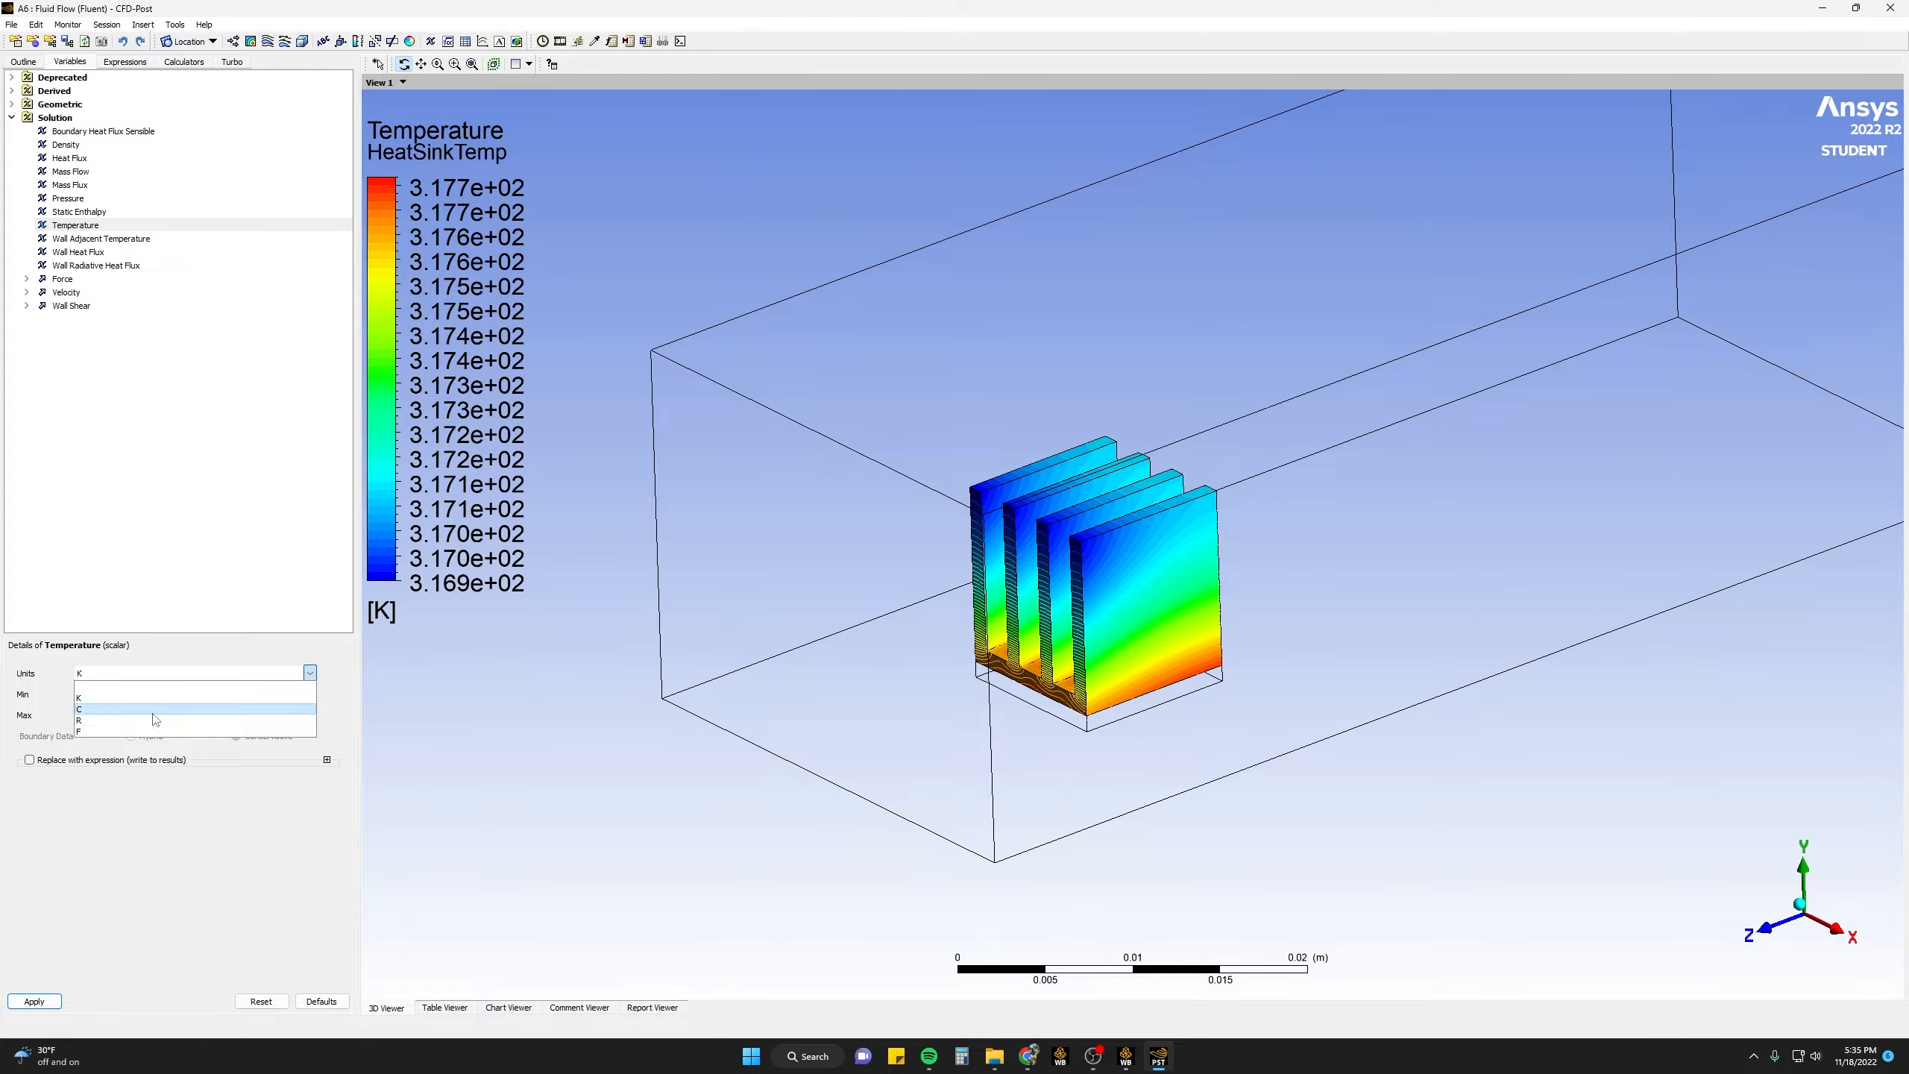
{"action": "left_click", "coordinate": [155, 712]}
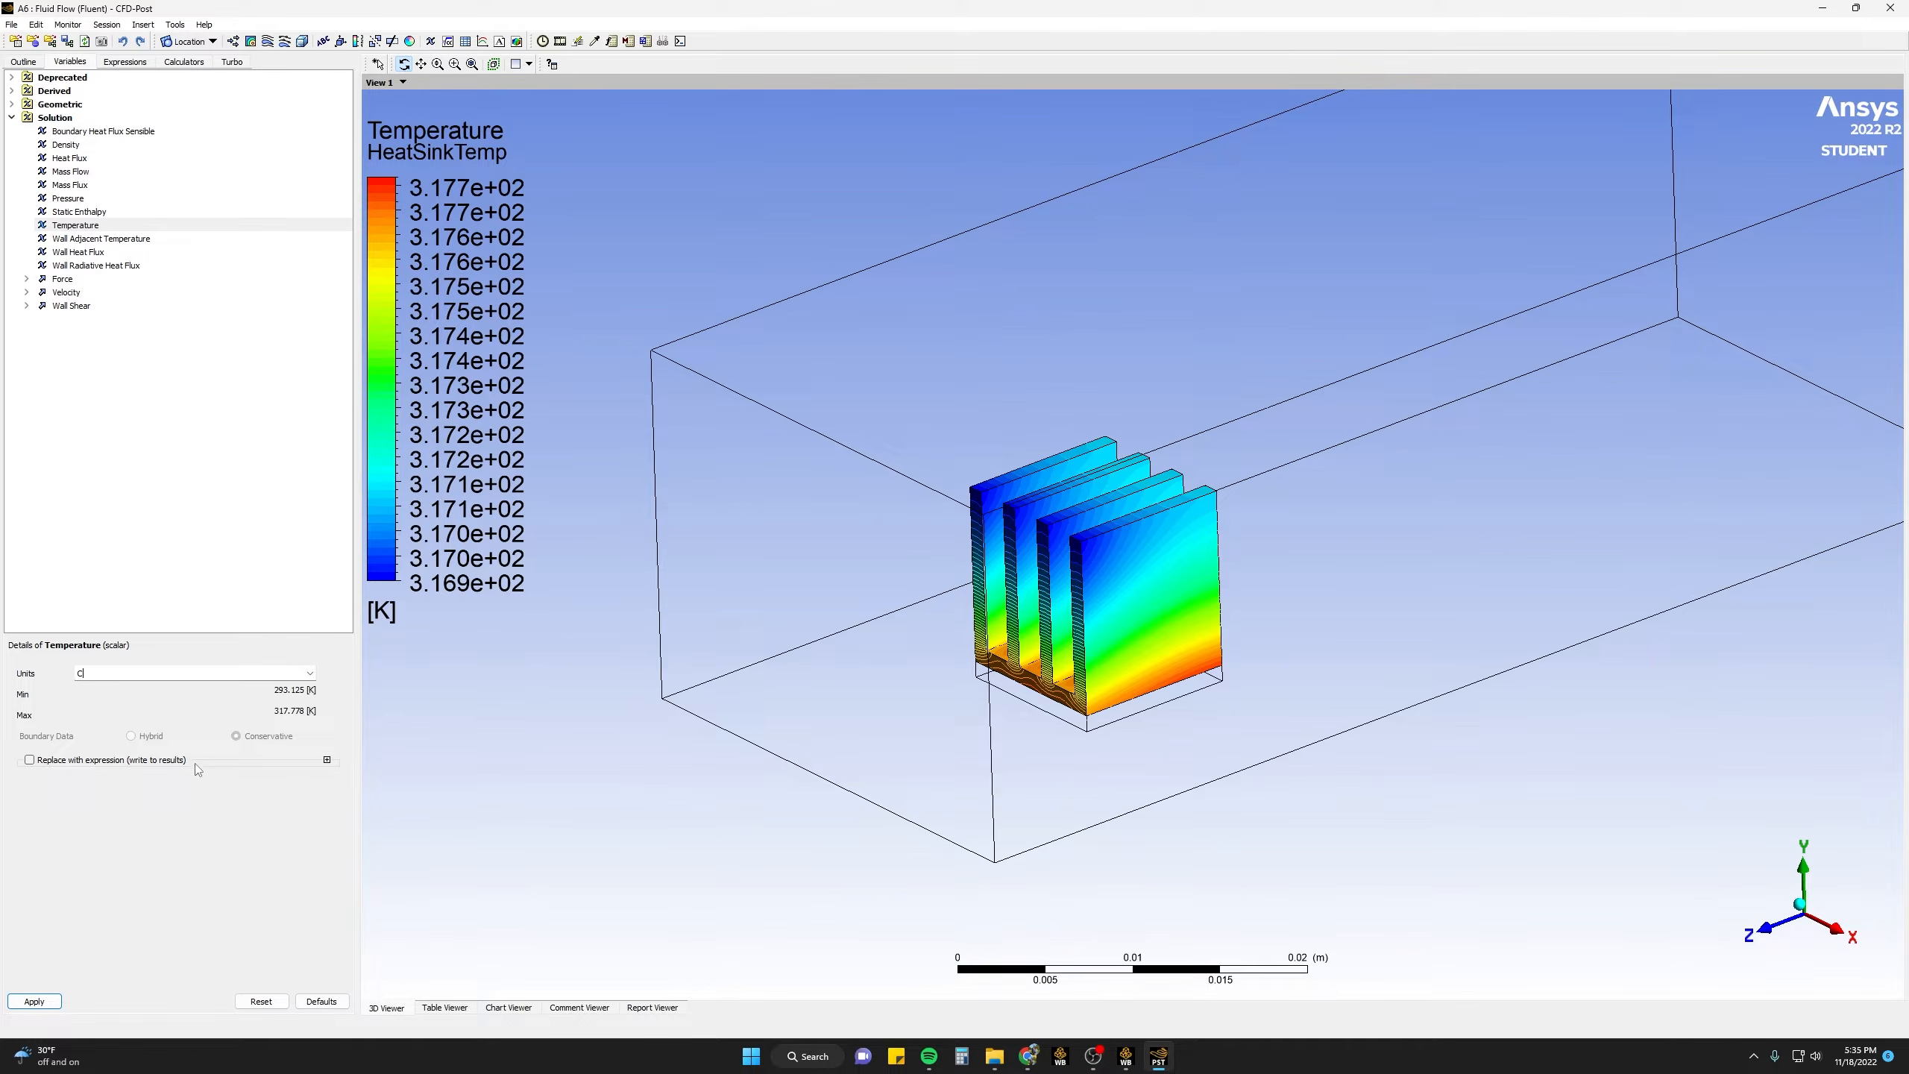
{"action": "left_click", "coordinate": [56, 1003]}
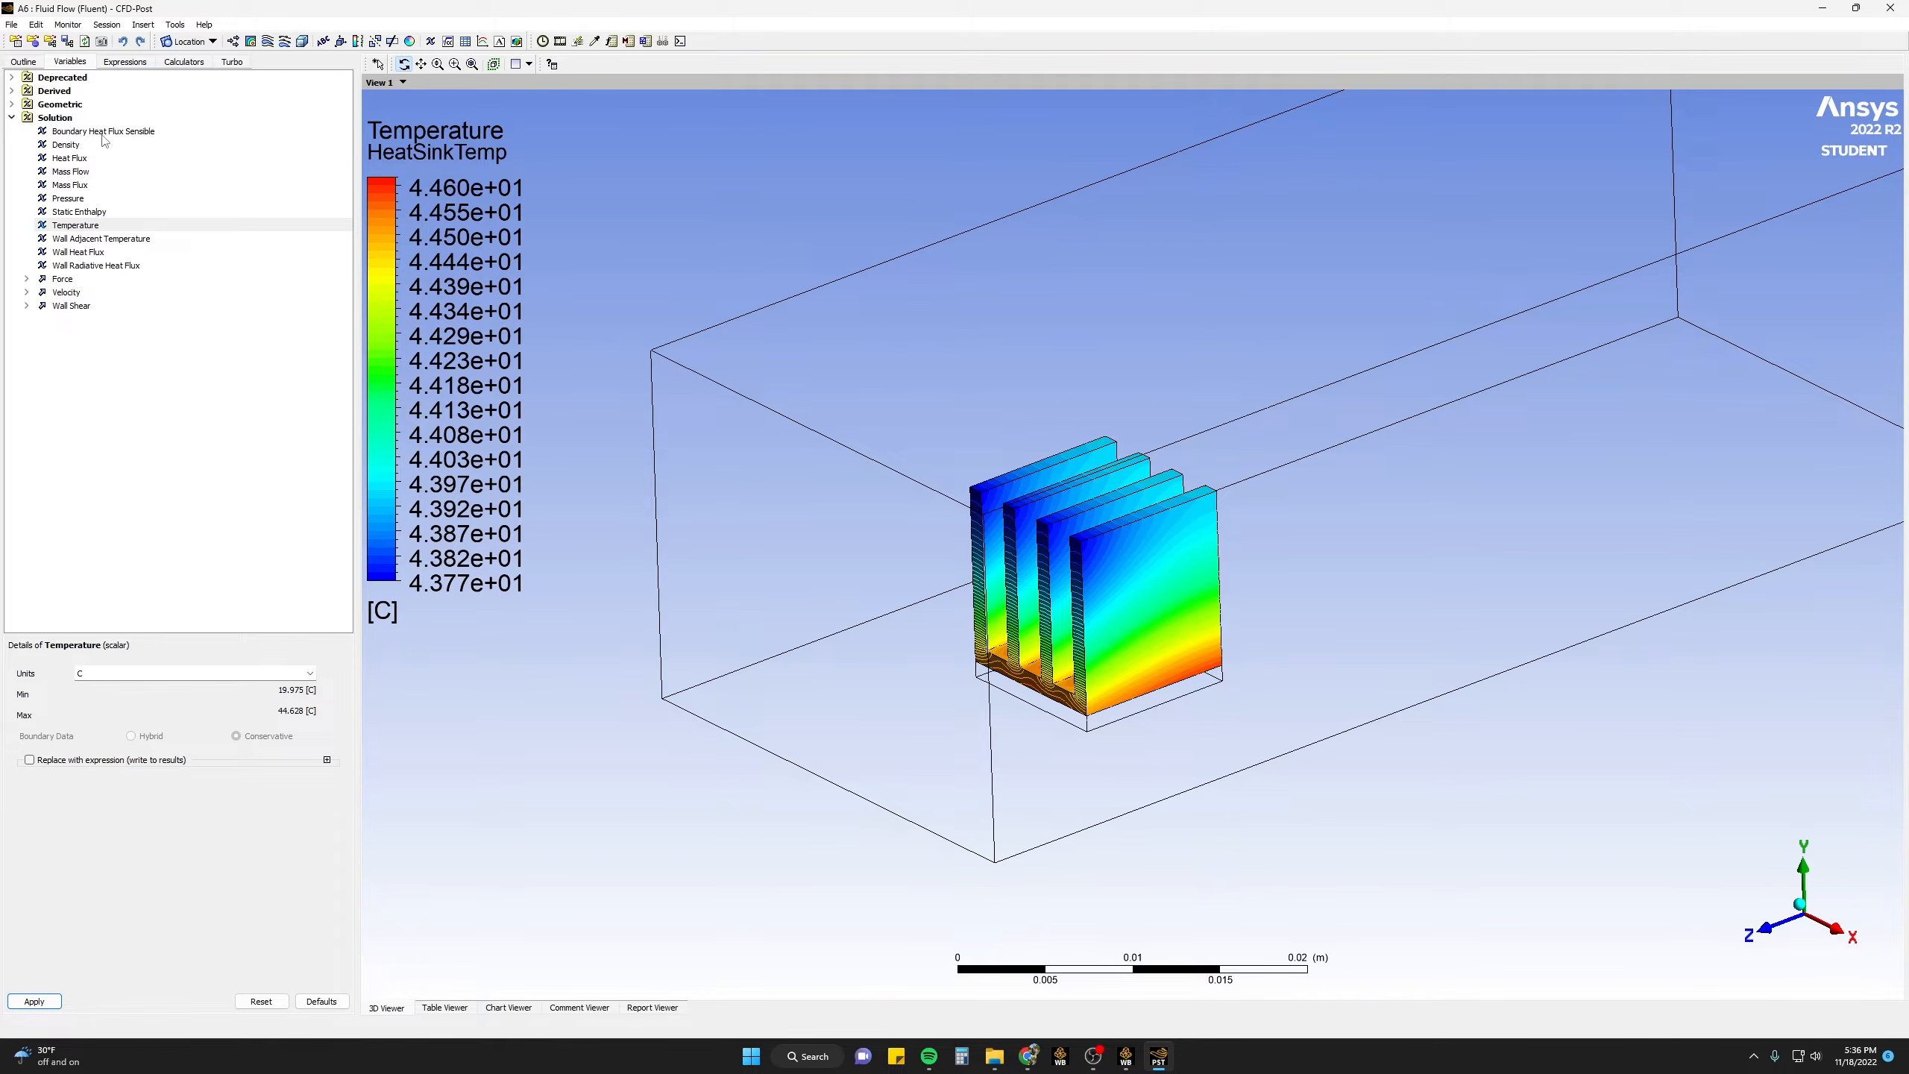
- Set the number format of Default Legend View 1 to Fixed and apply it
{"action": "left_click", "coordinate": [20, 63]}
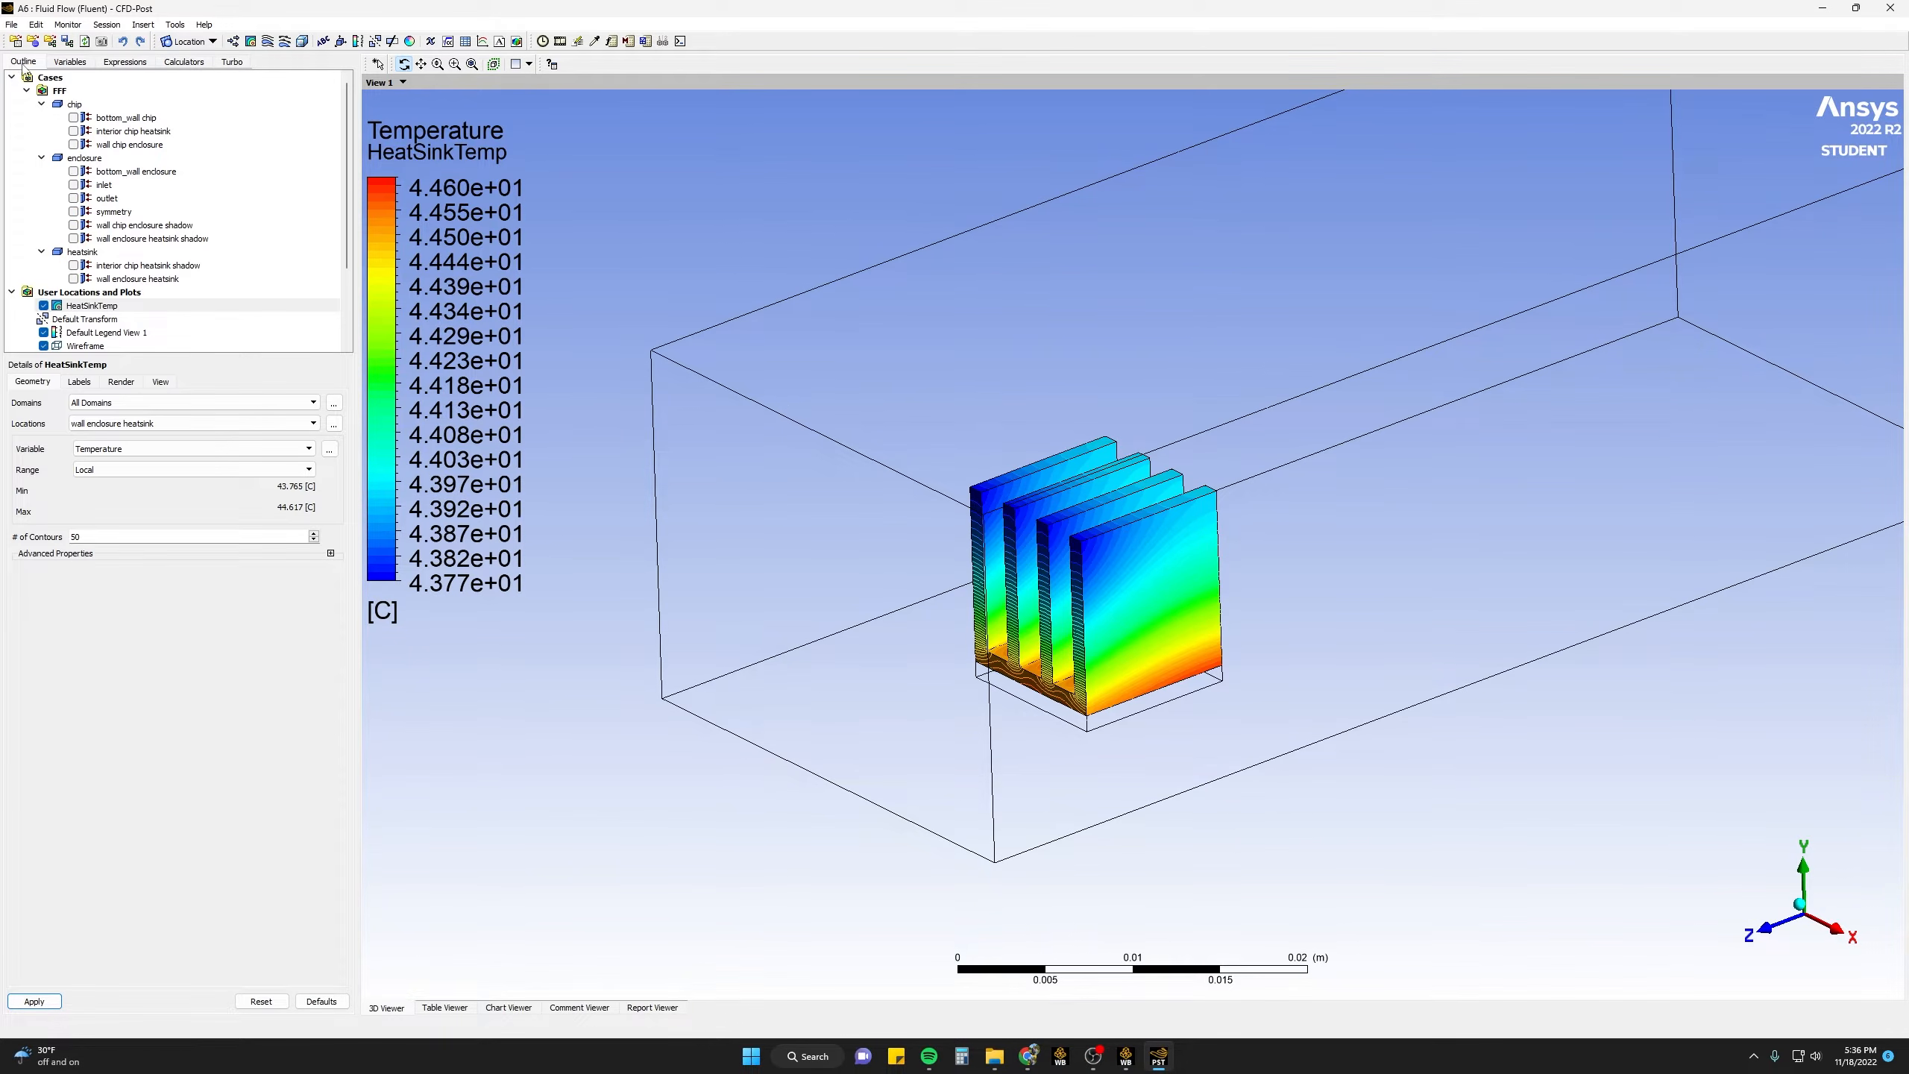
{"action": "left_click_drag", "start_coordinate": [348, 207], "coordinate": [336, 290]}
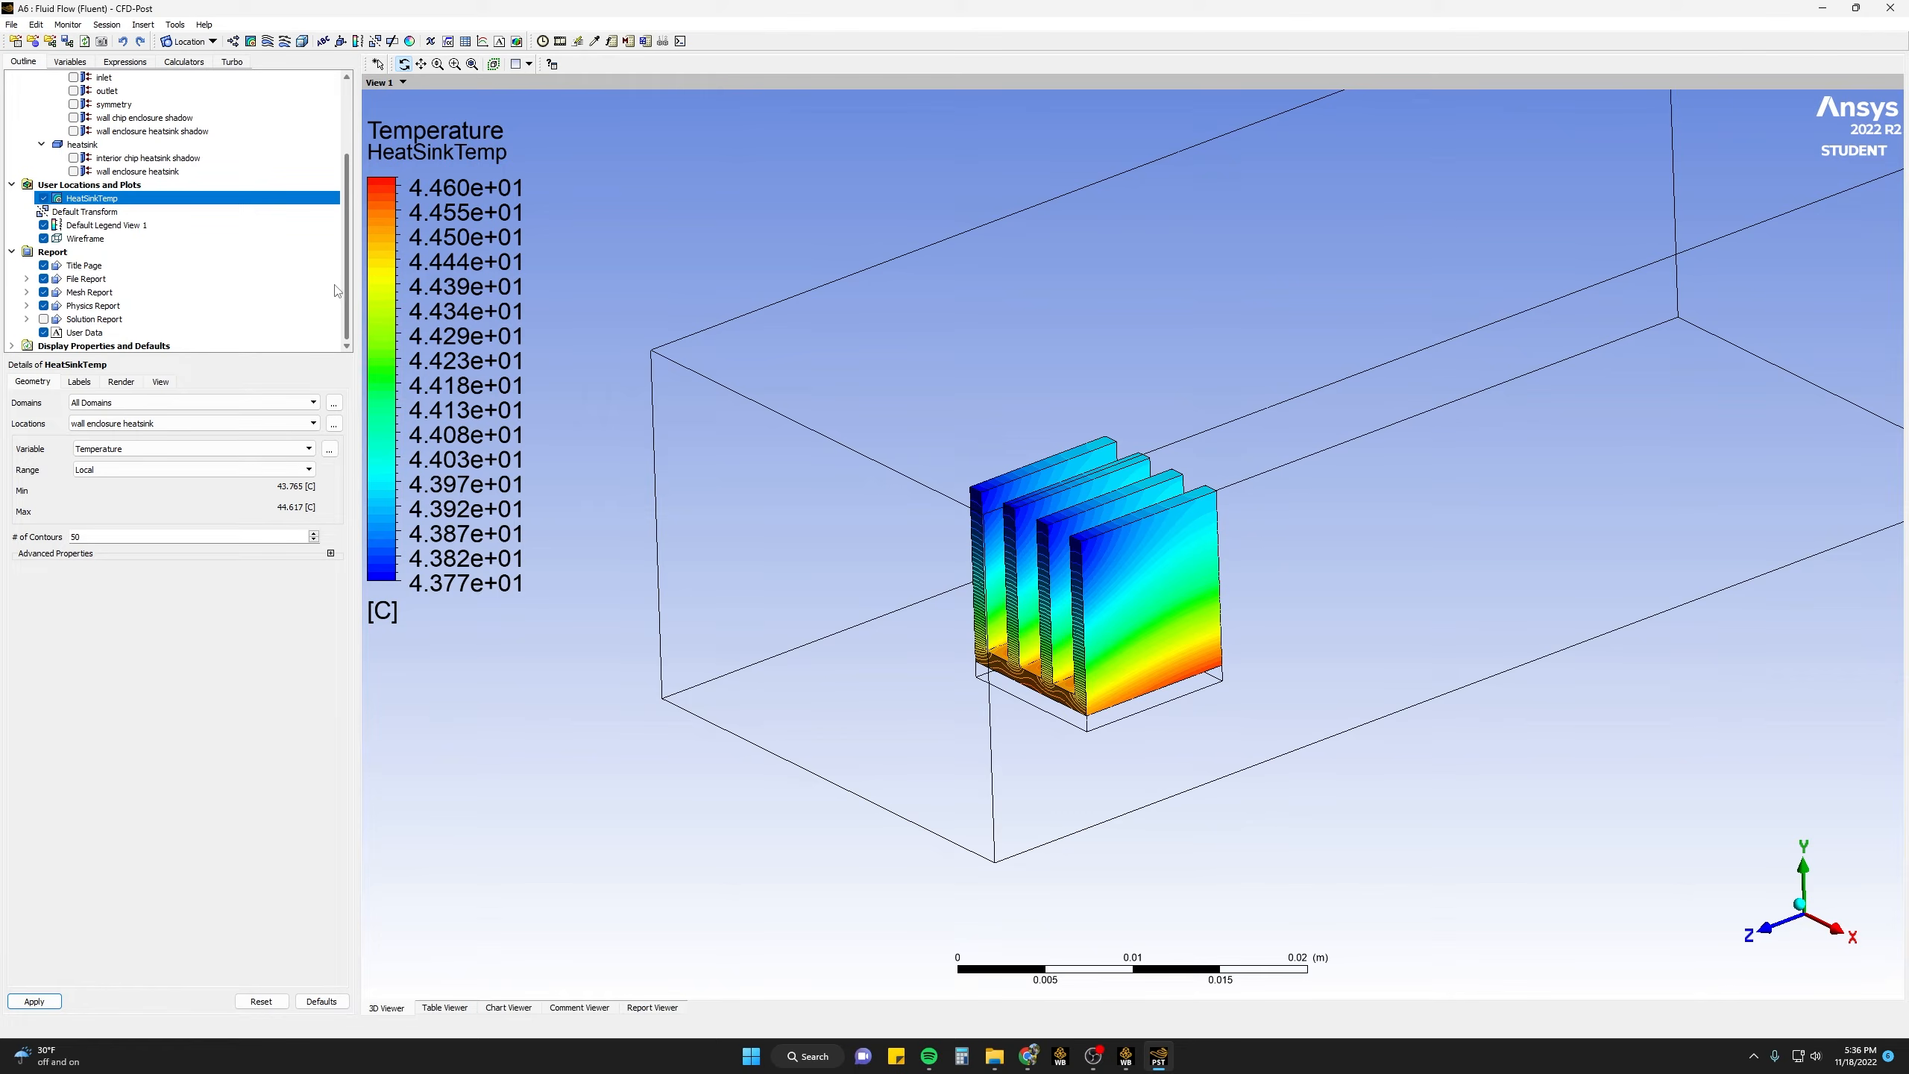
{"action": "left_click", "coordinate": [116, 226]}
{"action": "left_click", "coordinate": [88, 382]}
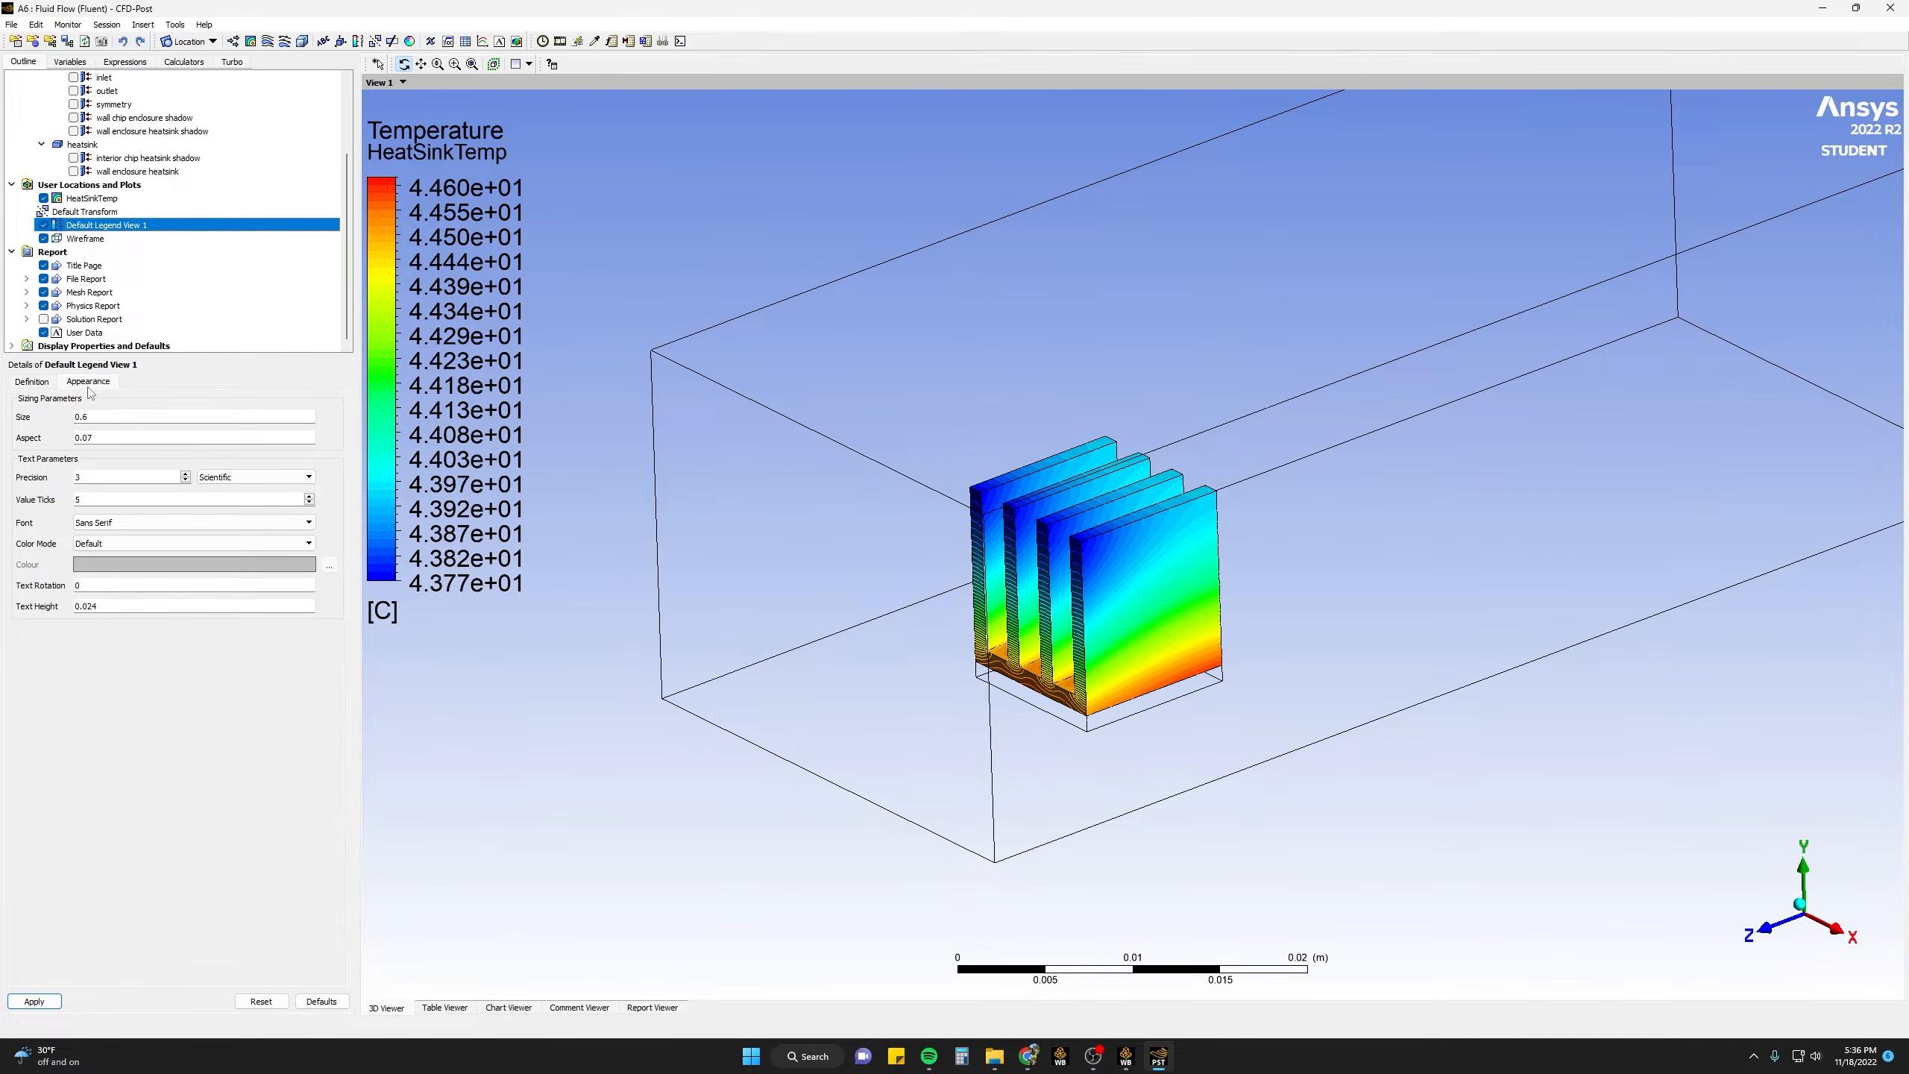
{"action": "left_click", "coordinate": [253, 478]}
{"action": "left_click", "coordinate": [248, 490]}
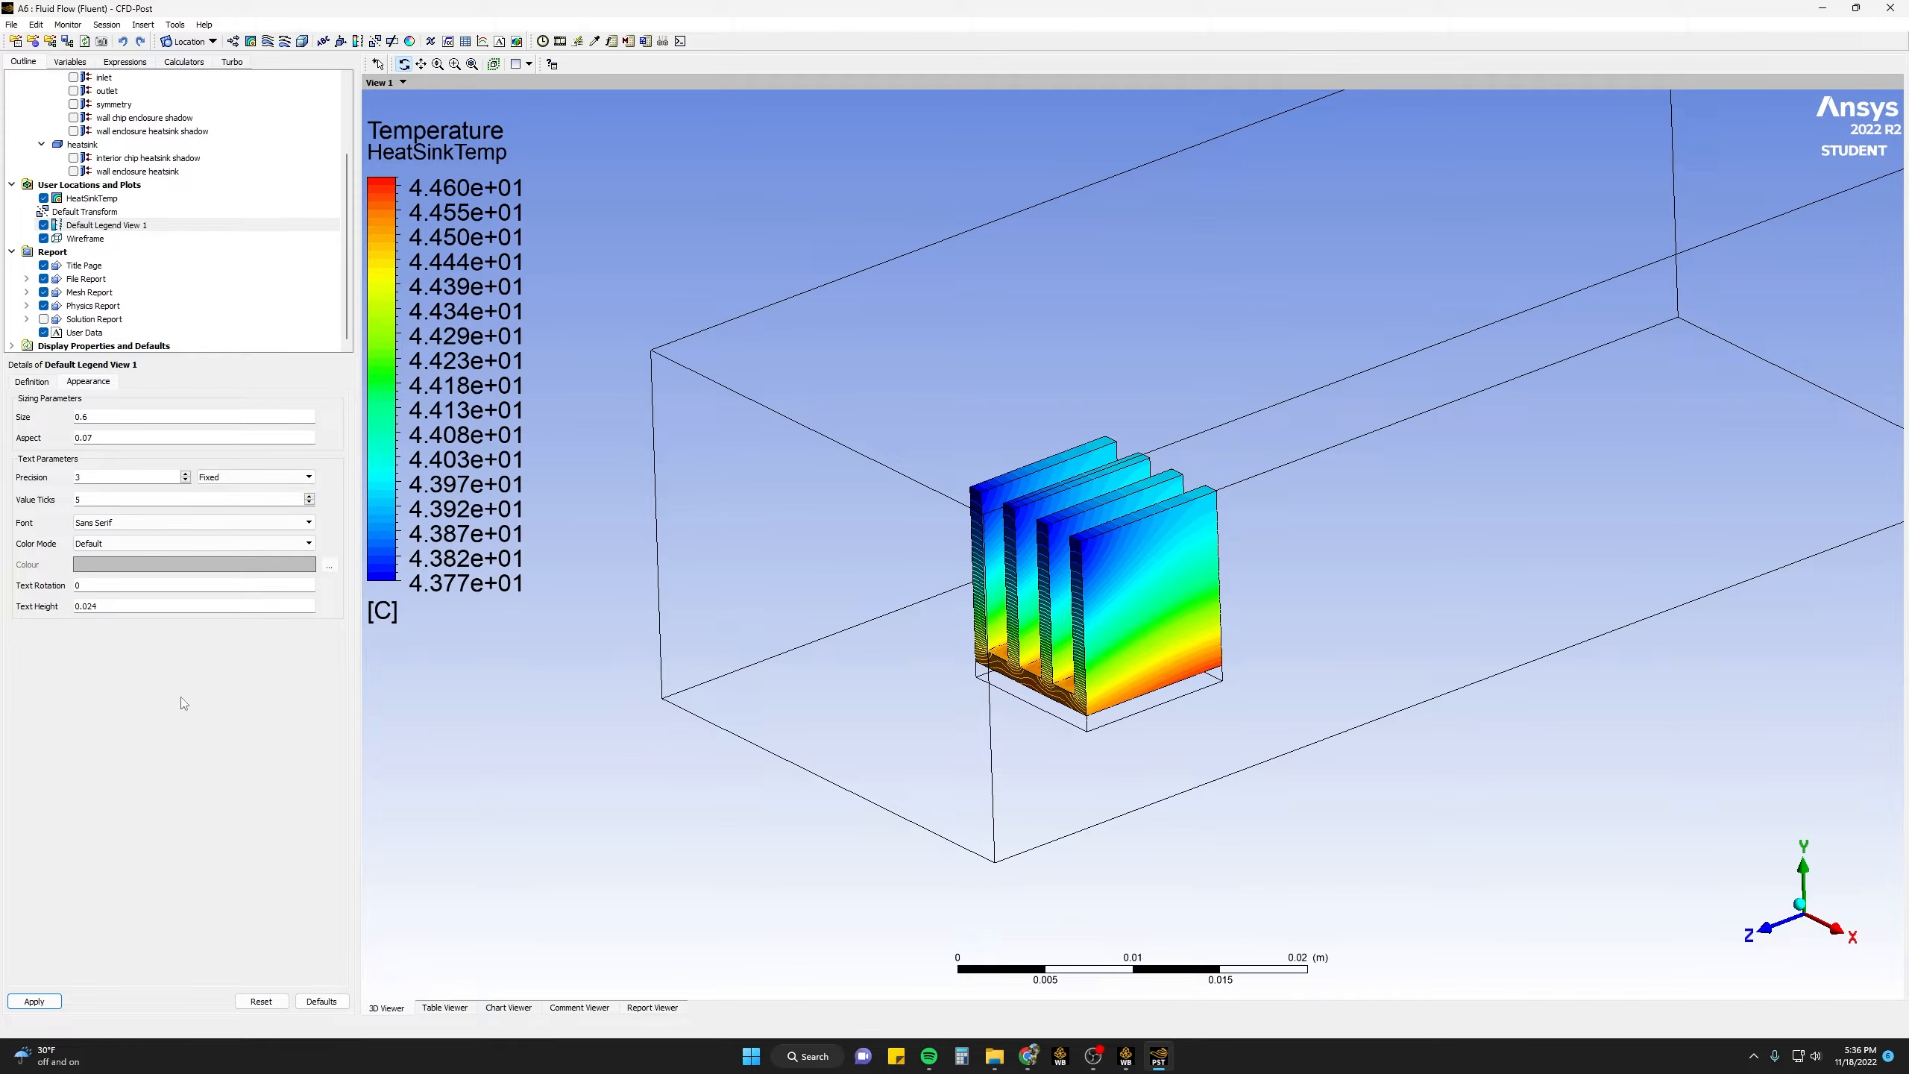
{"action": "left_click", "coordinate": [34, 1001]}
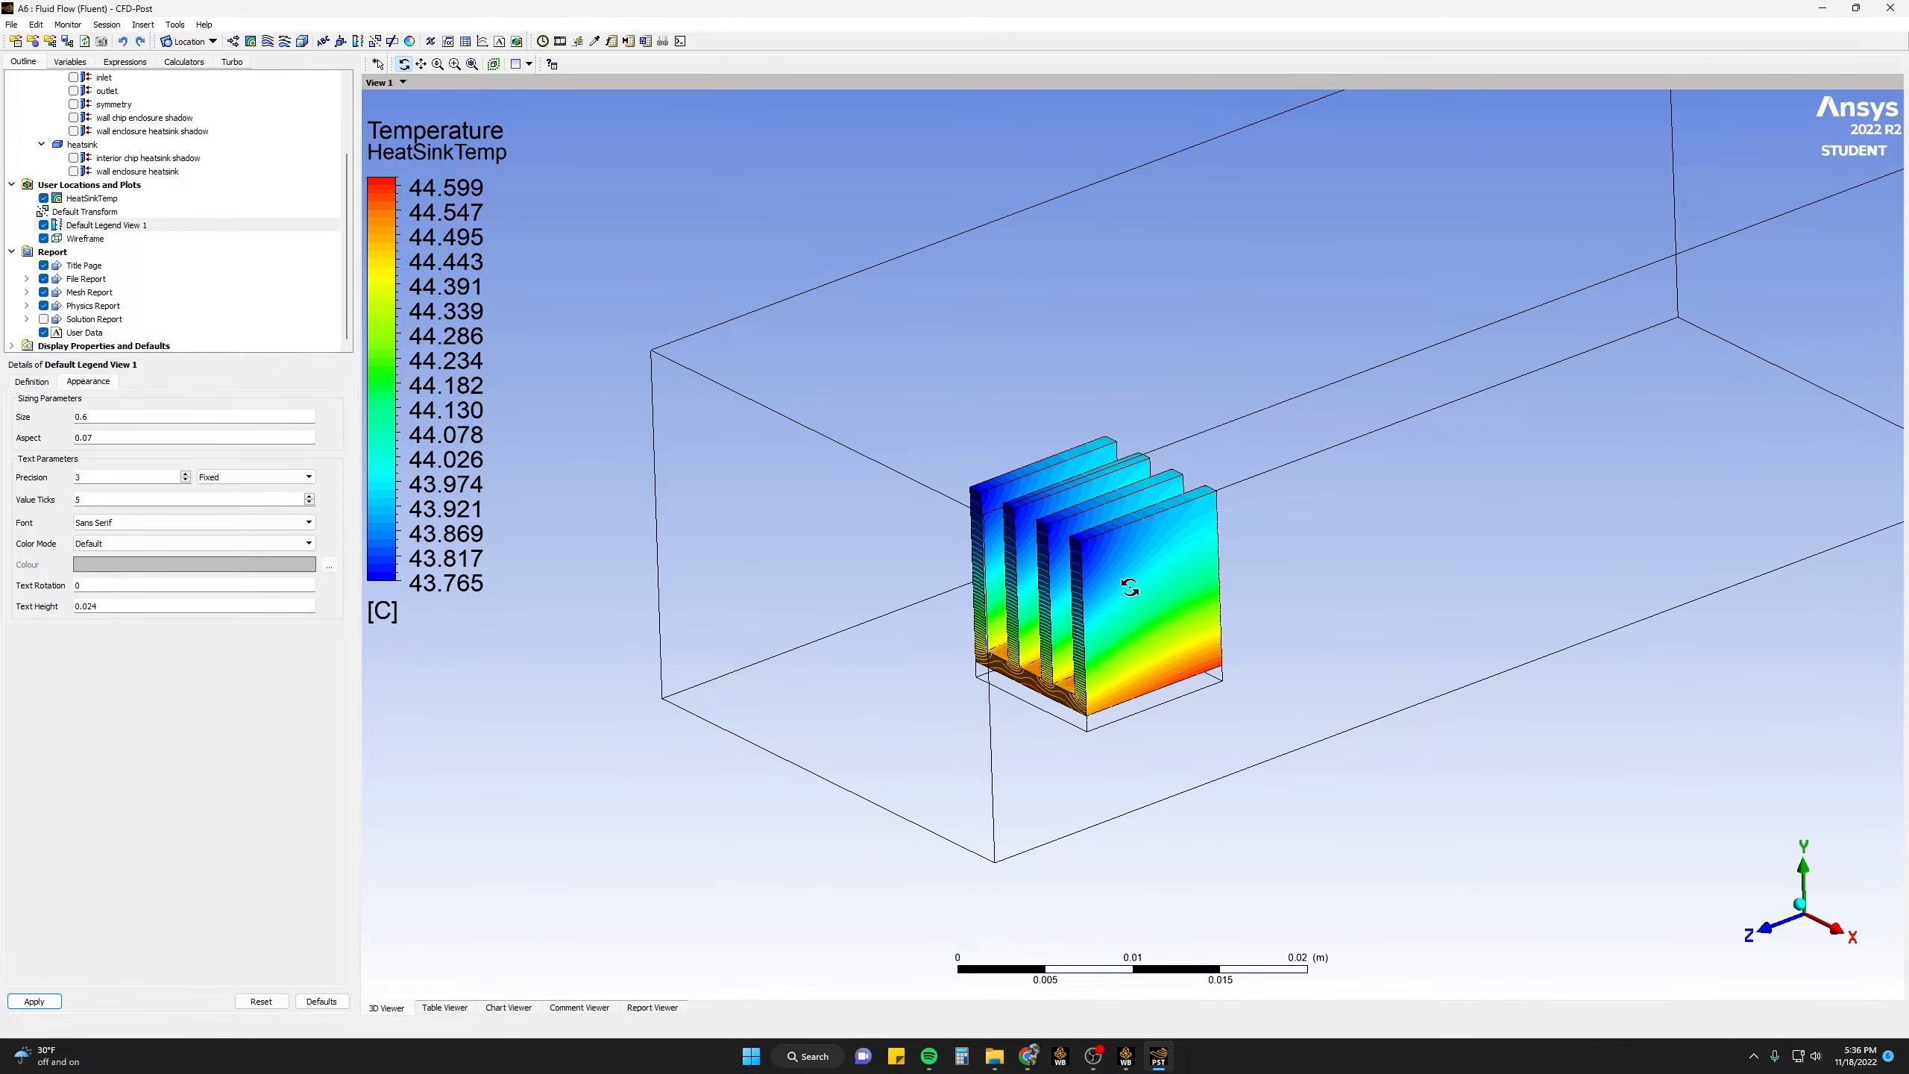
- Insert a new plane location named YZPlane
{"action": "left_click_drag", "start_coordinate": [1148, 519], "coordinate": [1146, 526]}
{"action": "scroll", "coordinate": [1144, 522], "scroll_direction": "down", "scroll_amount": 3}
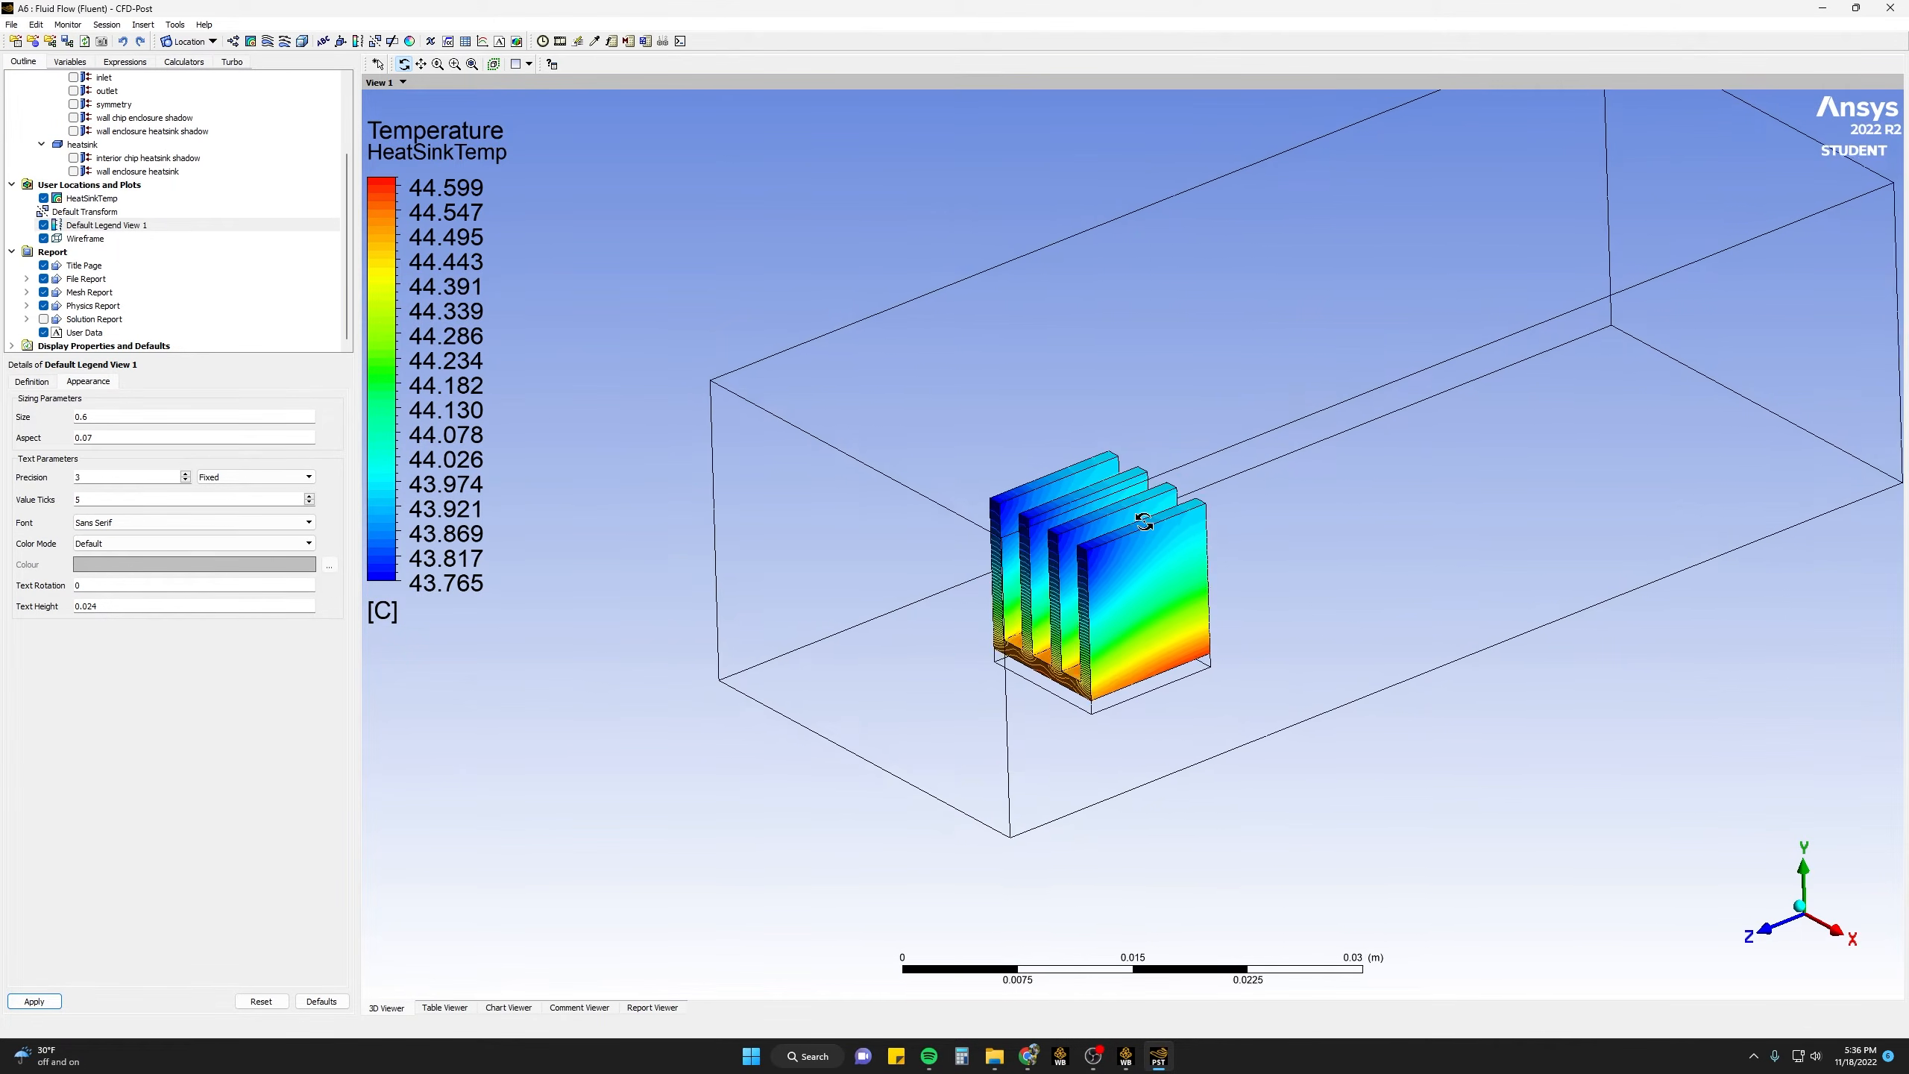
{"action": "left_click", "coordinate": [212, 42]}
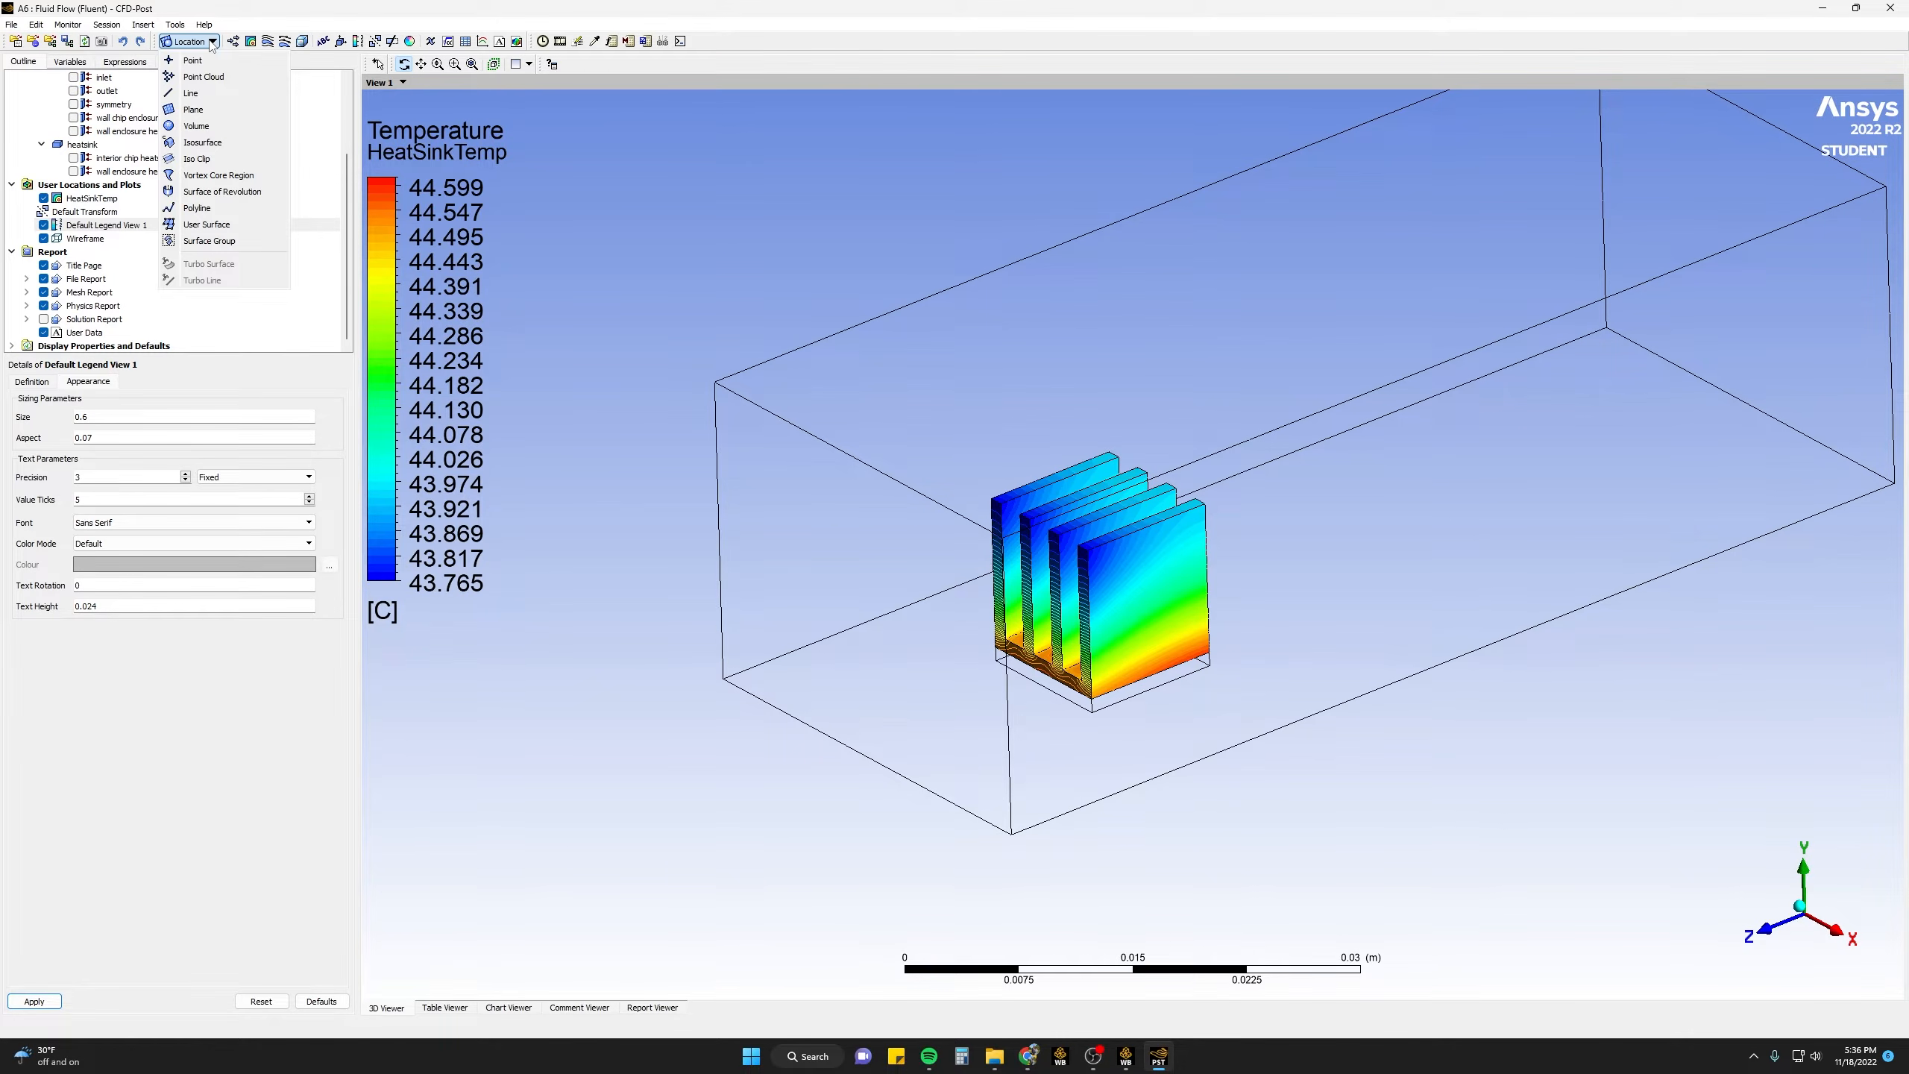
{"action": "left_click", "coordinate": [232, 109]}
{"action": "type", "text": "YZPlane"}
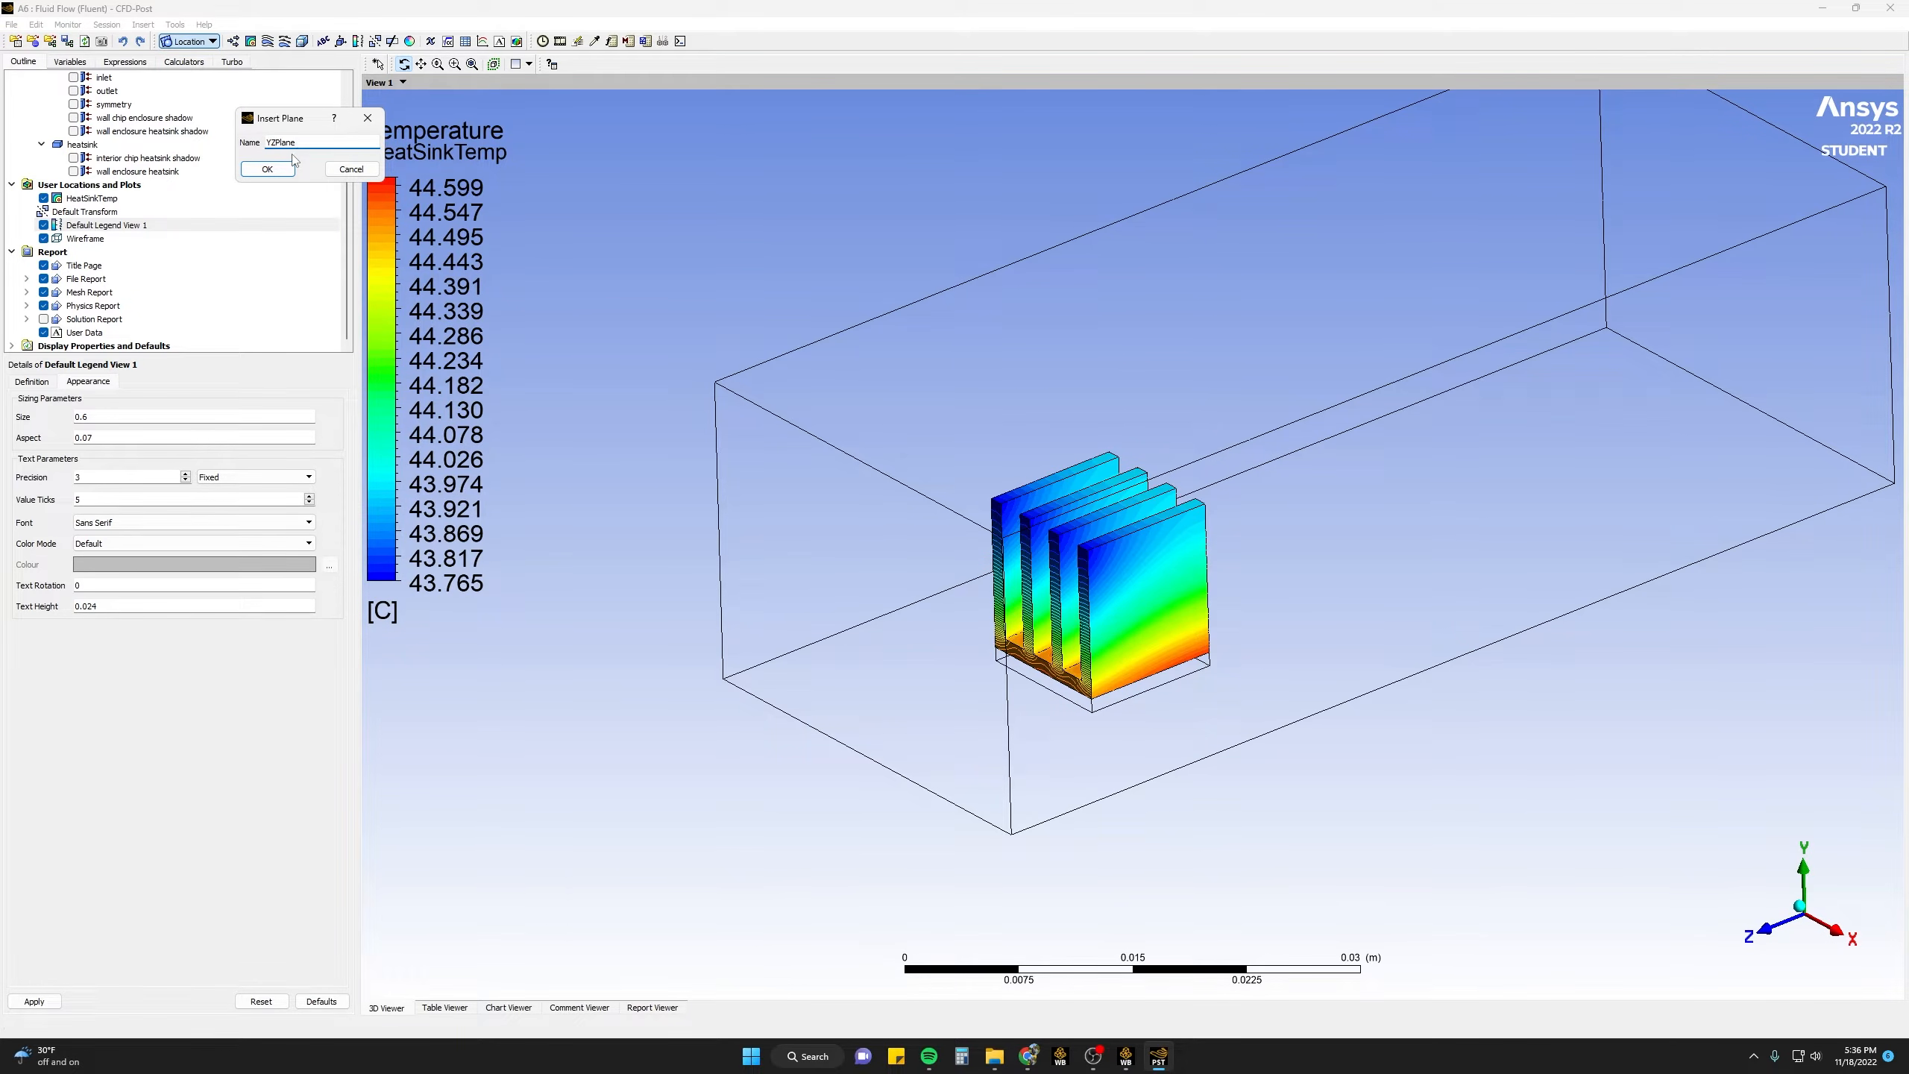
{"action": "left_click", "coordinate": [284, 168]}
- Define YZPlane with the YZ Plane method at X = 0.005 m and apply it
{"action": "left_click", "coordinate": [96, 440]}
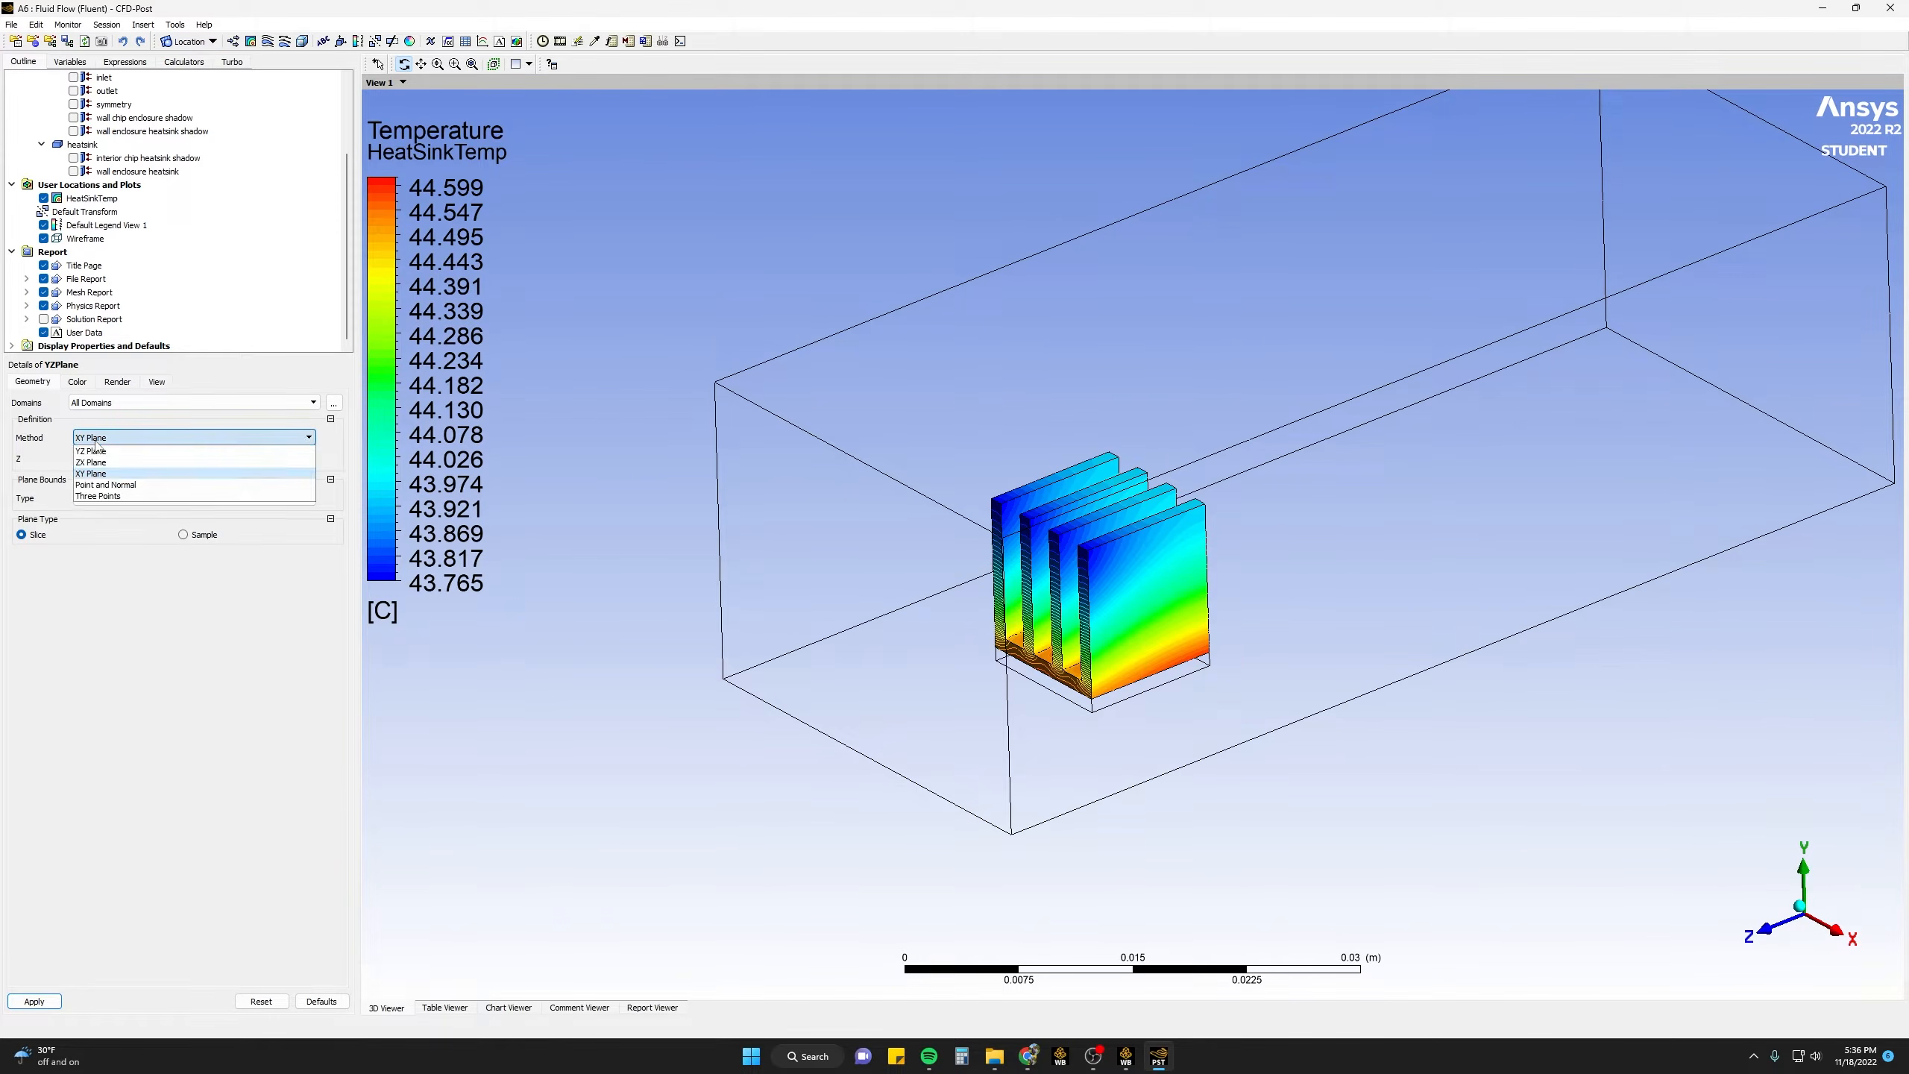
{"action": "left_click", "coordinate": [105, 451]}
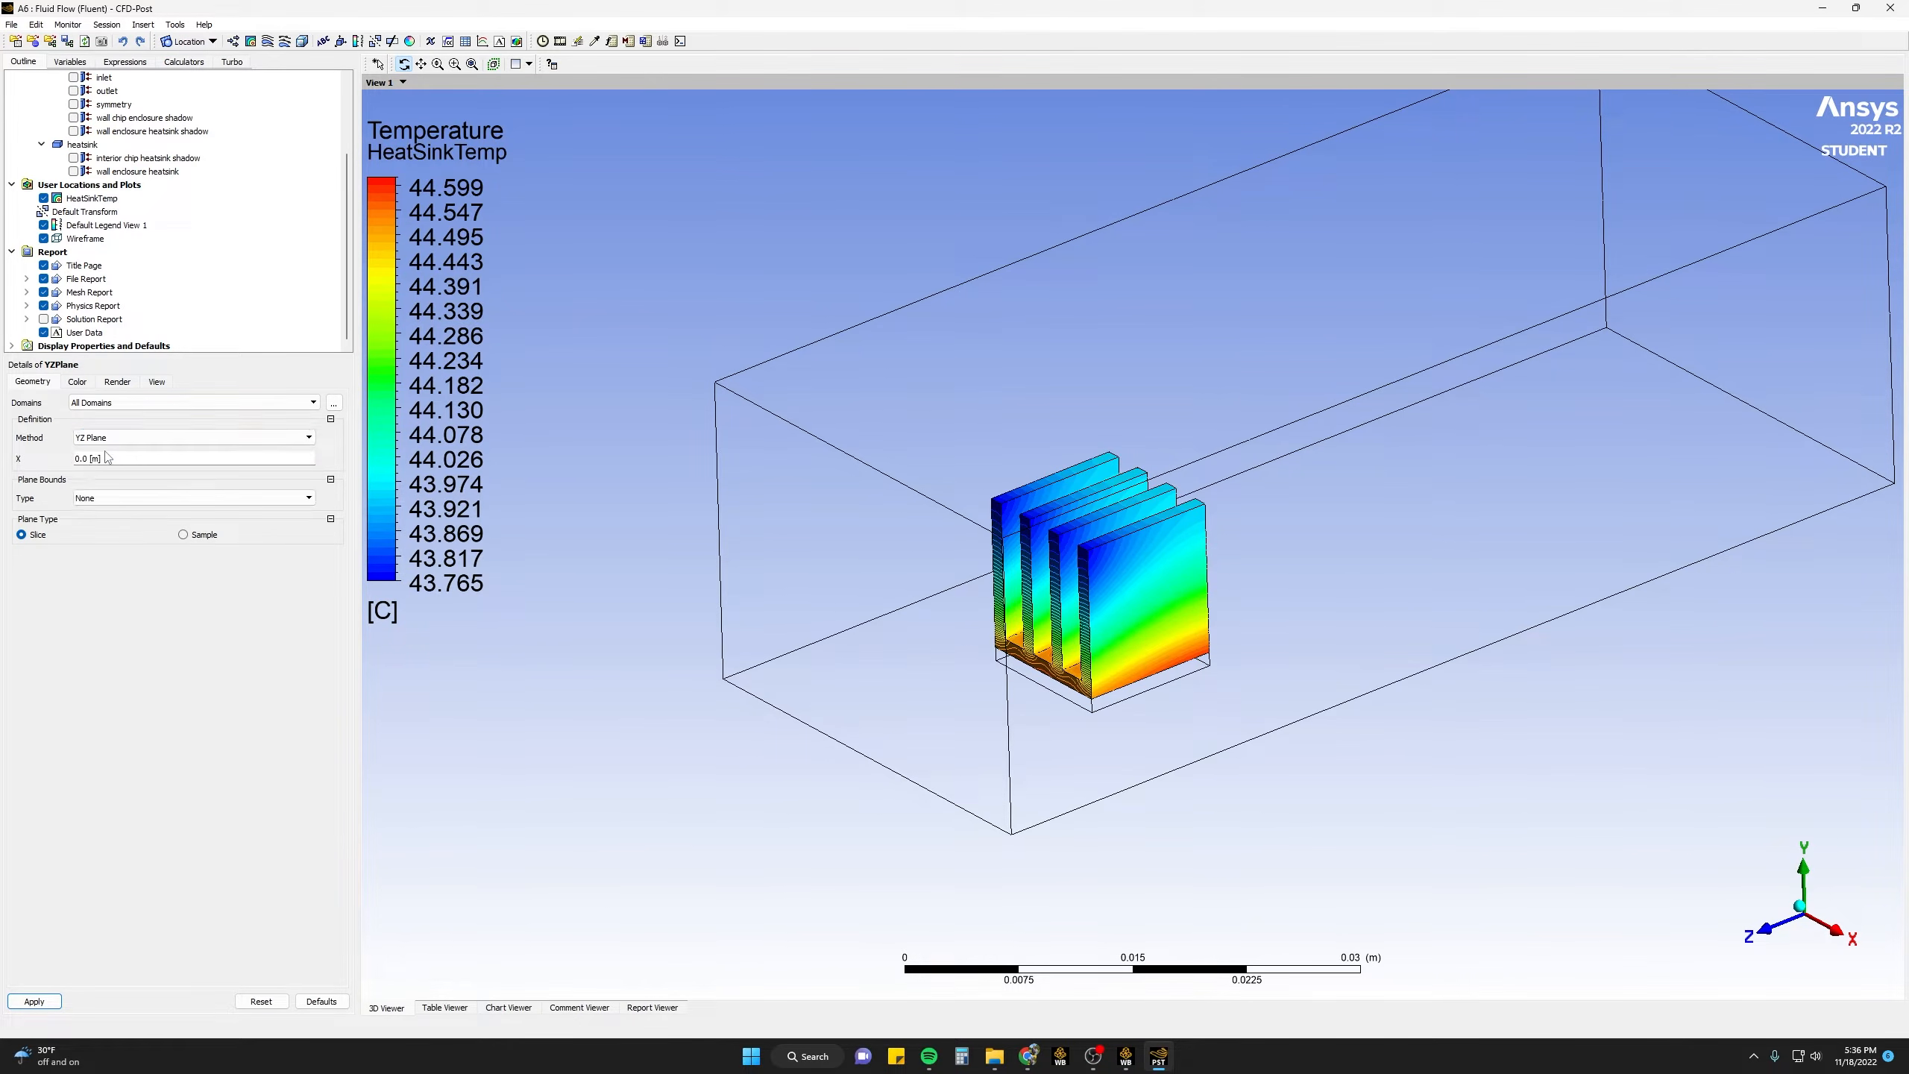
{"action": "left_click", "coordinate": [102, 465]}
{"action": "type", "text": "05"}
{"action": "left_click", "coordinate": [35, 1002]}
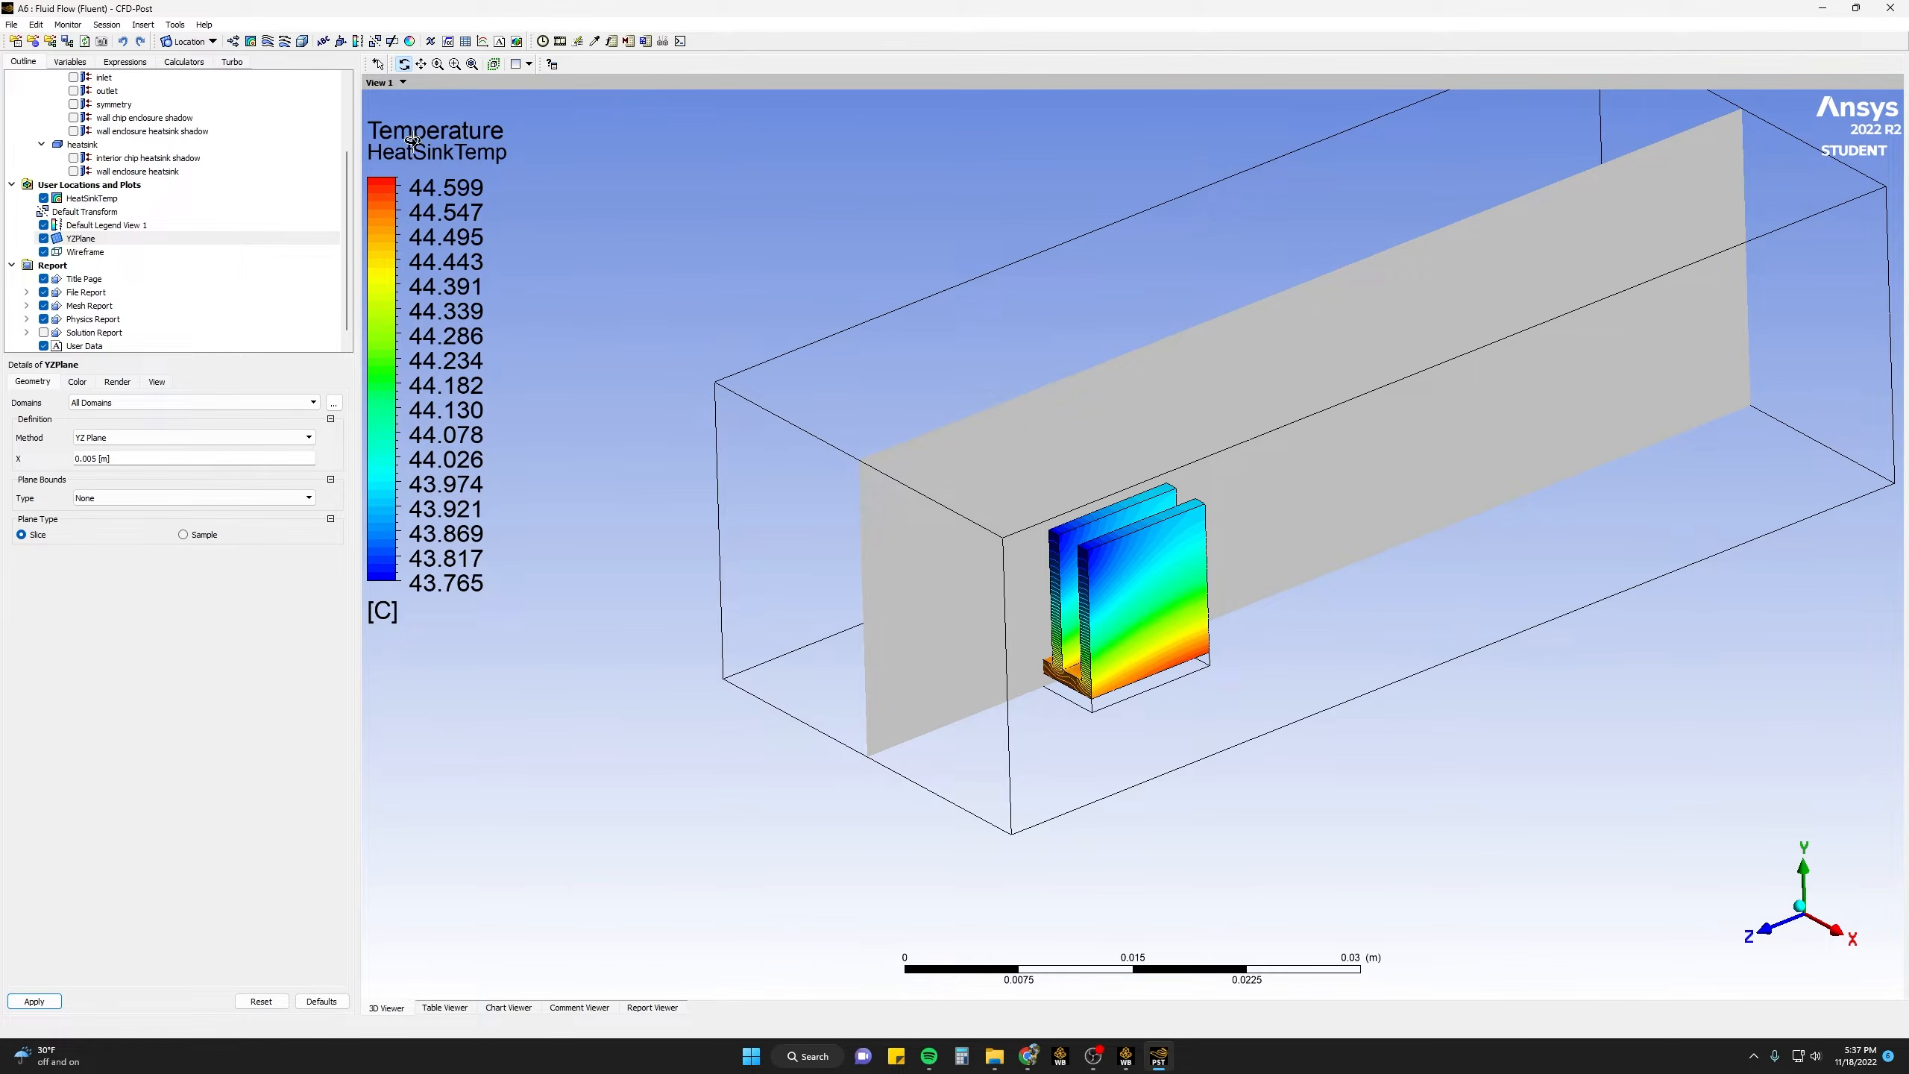
- Insert a contour named YZTemp that plots Temperature on the YZPlane location
{"action": "left_click", "coordinate": [253, 43]}
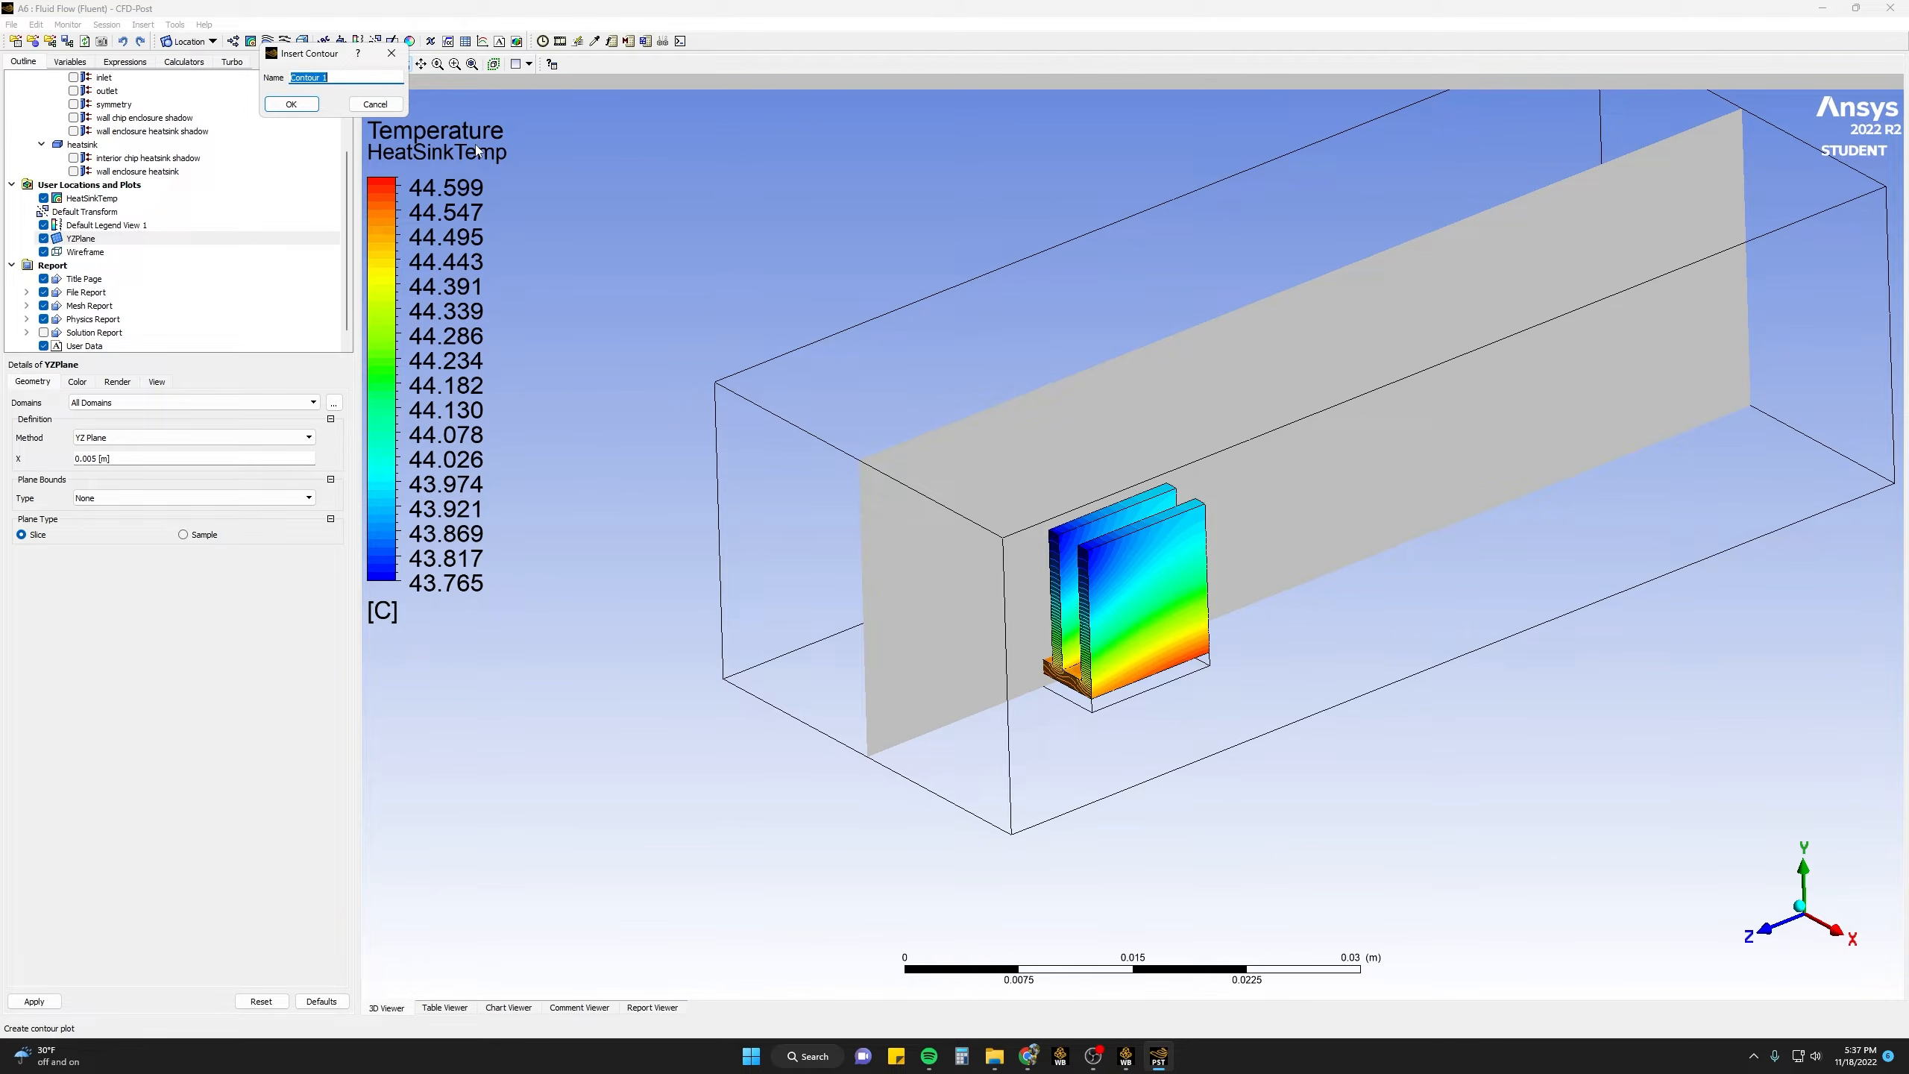
{"action": "type", "text": "YZTemp"}
{"action": "left_click", "coordinate": [291, 104]}
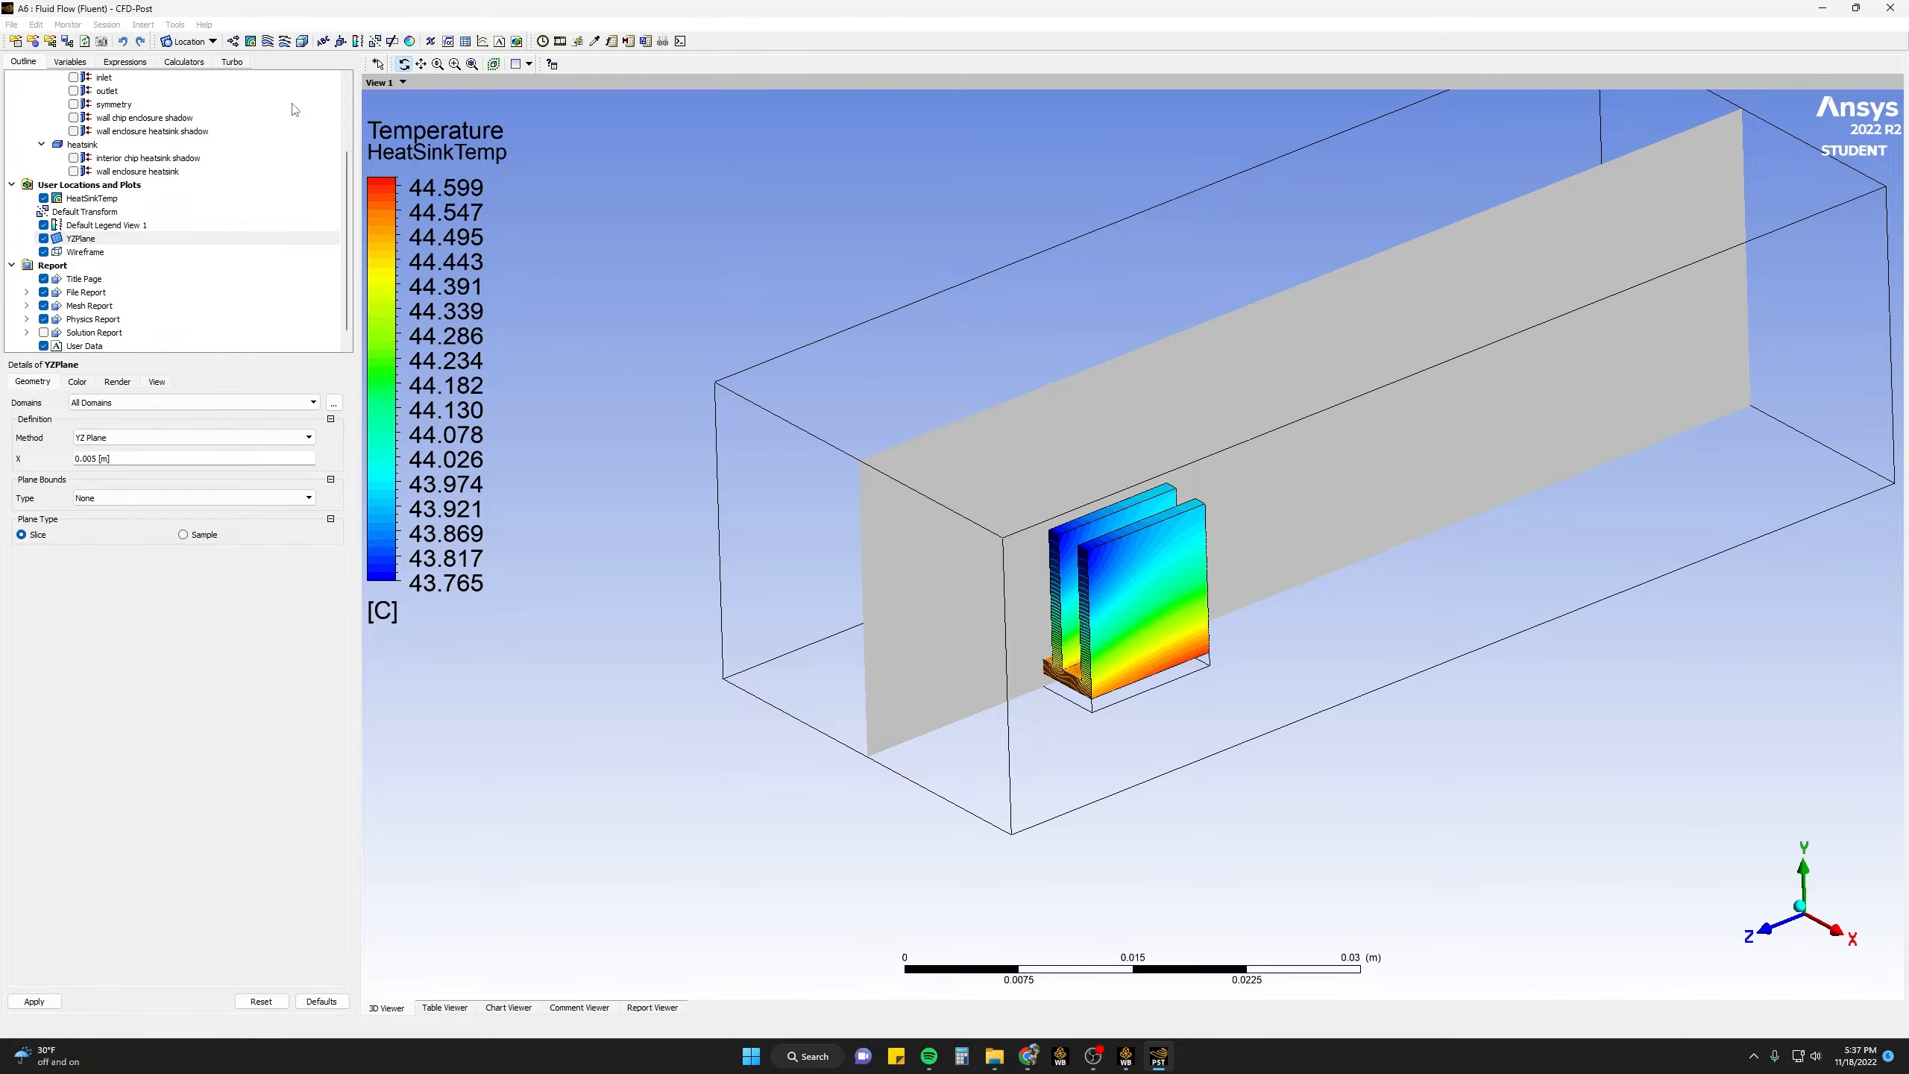
{"action": "left_click", "coordinate": [109, 450]}
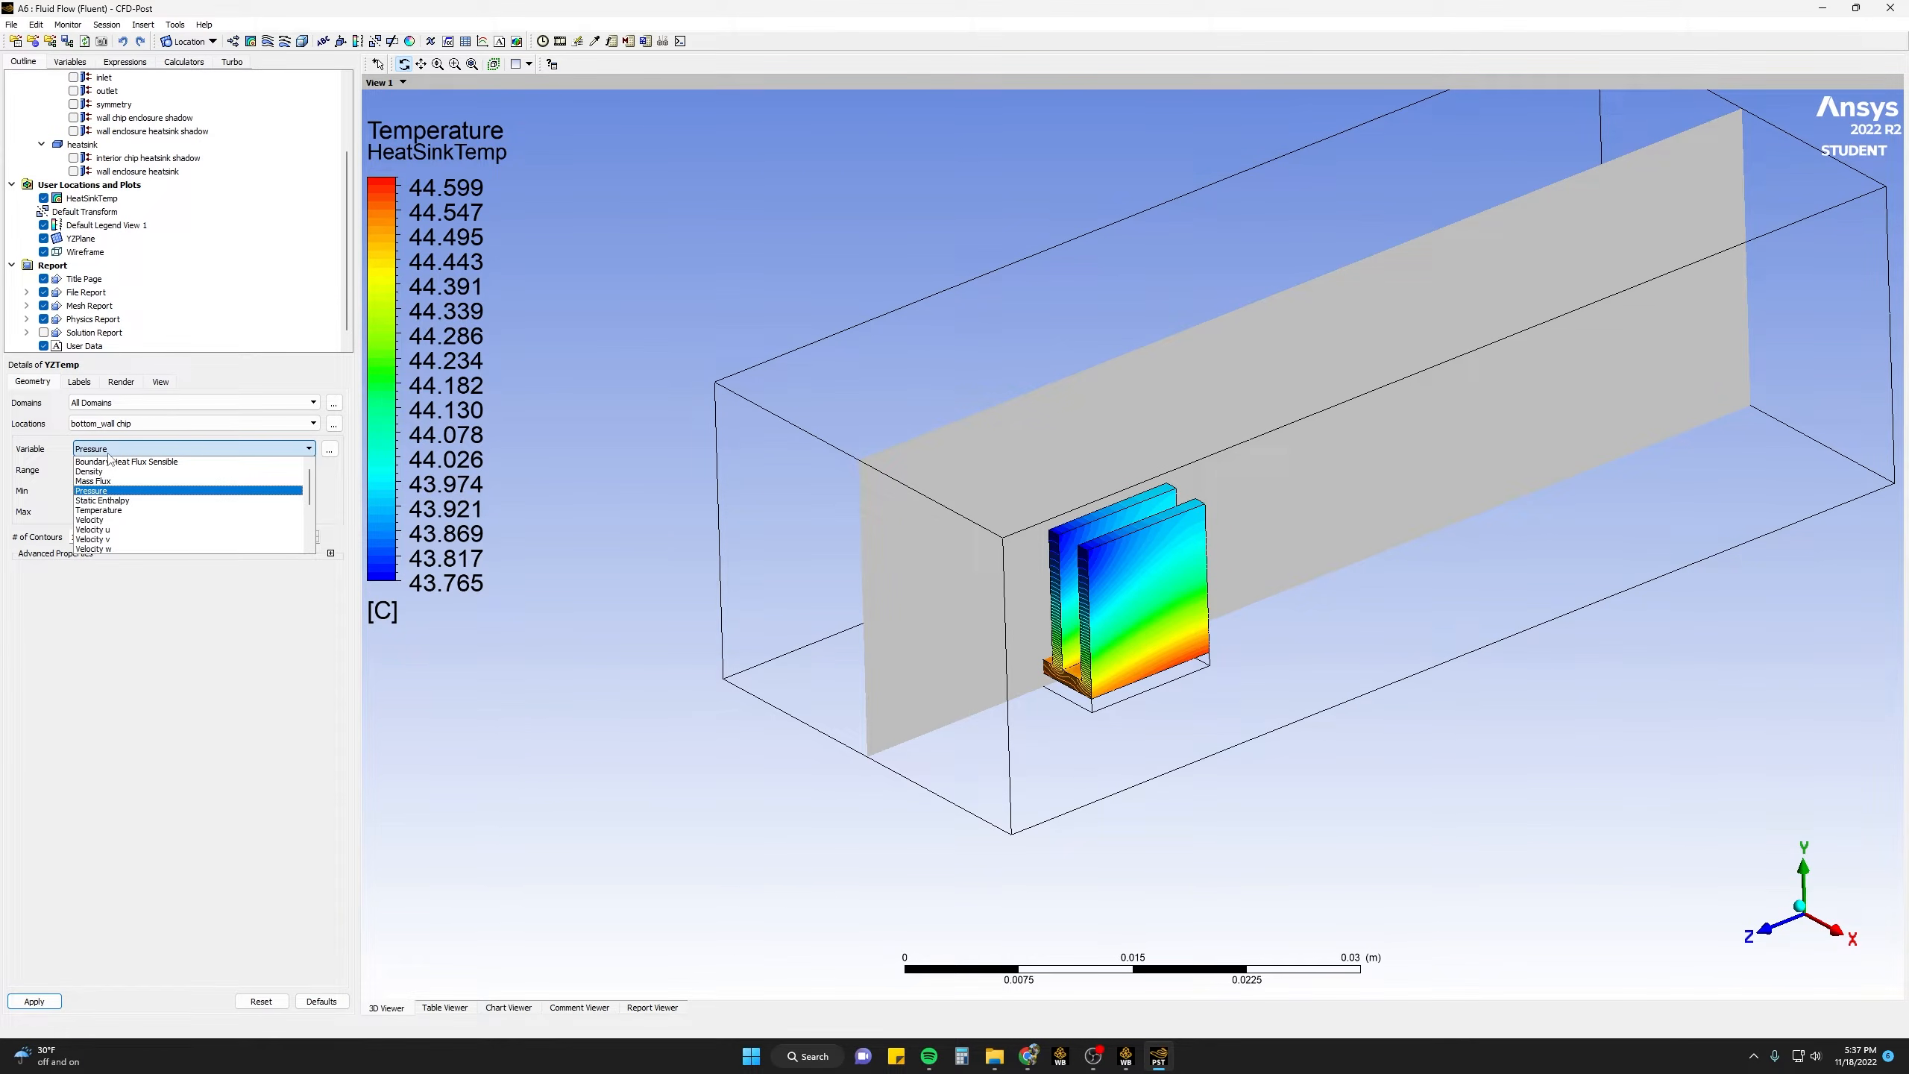
{"action": "left_click", "coordinate": [101, 510]}
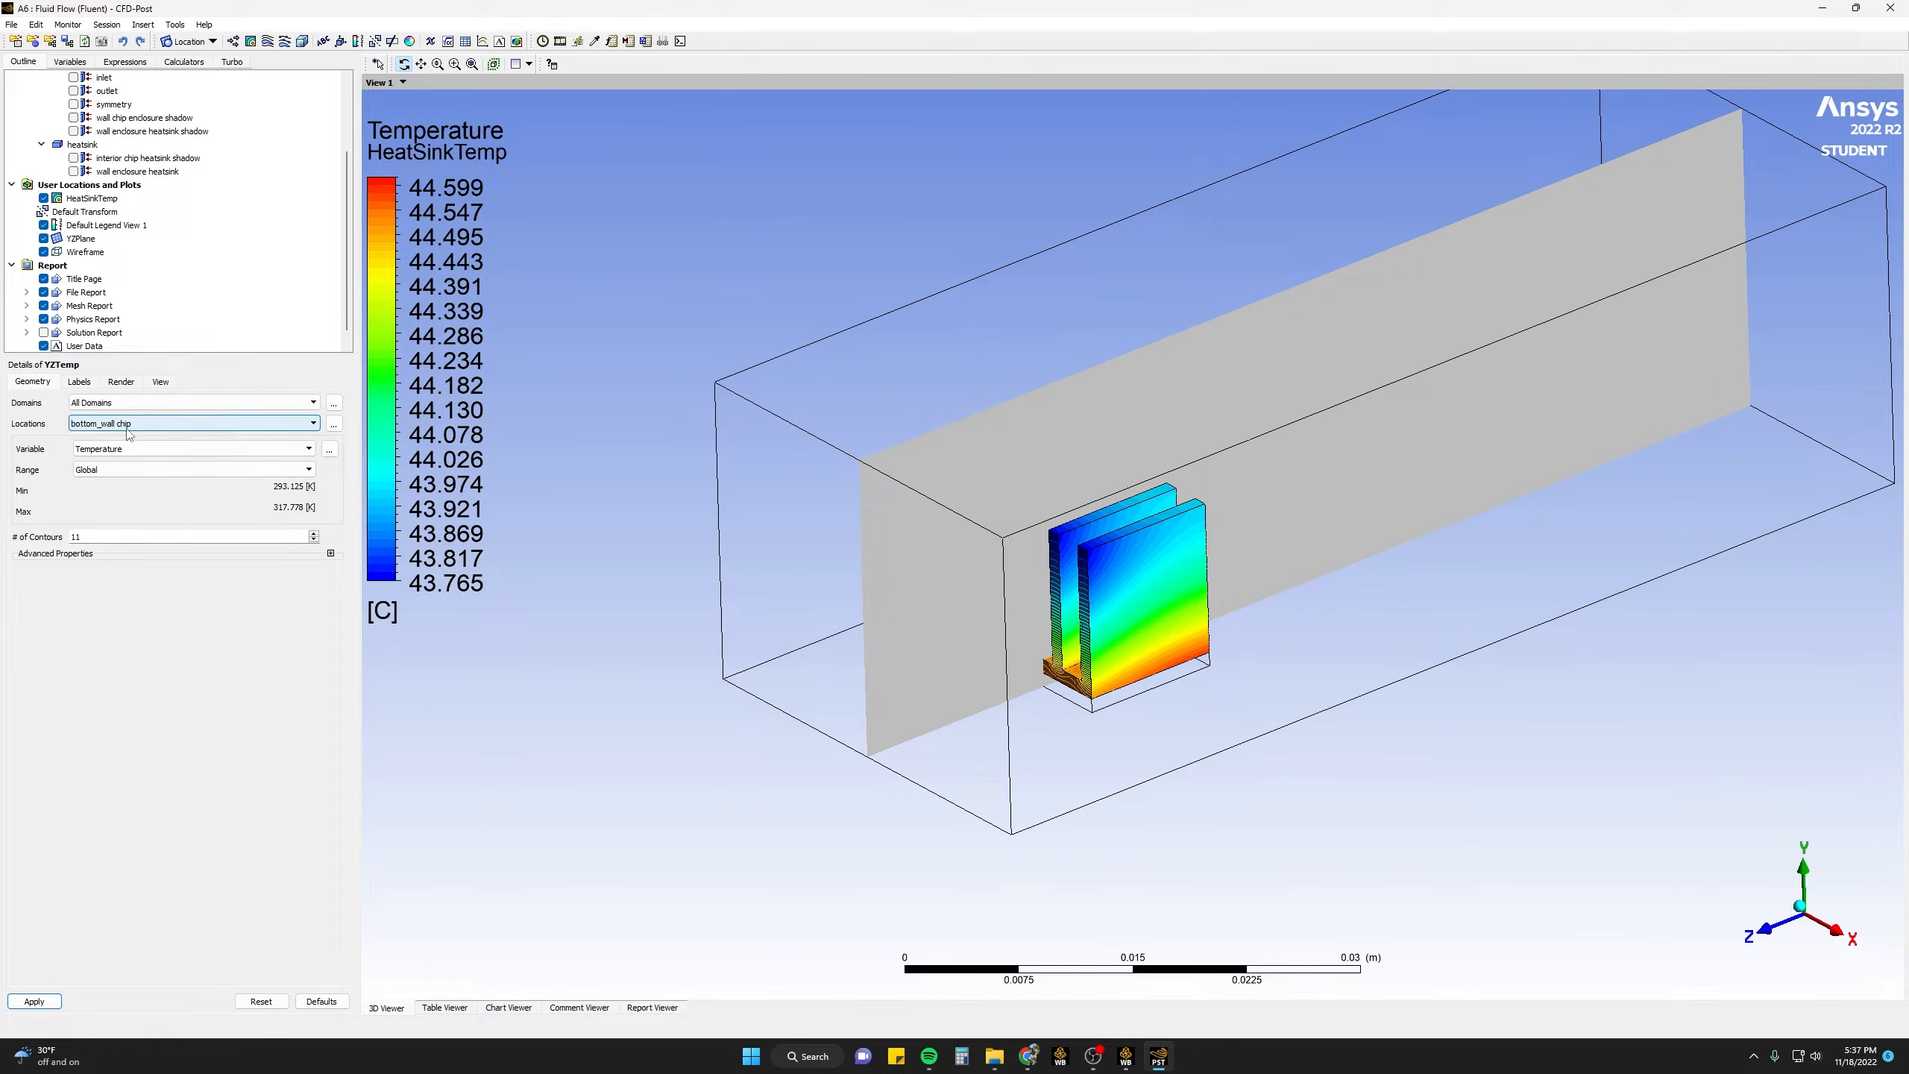
{"action": "left_click", "coordinate": [333, 424]}
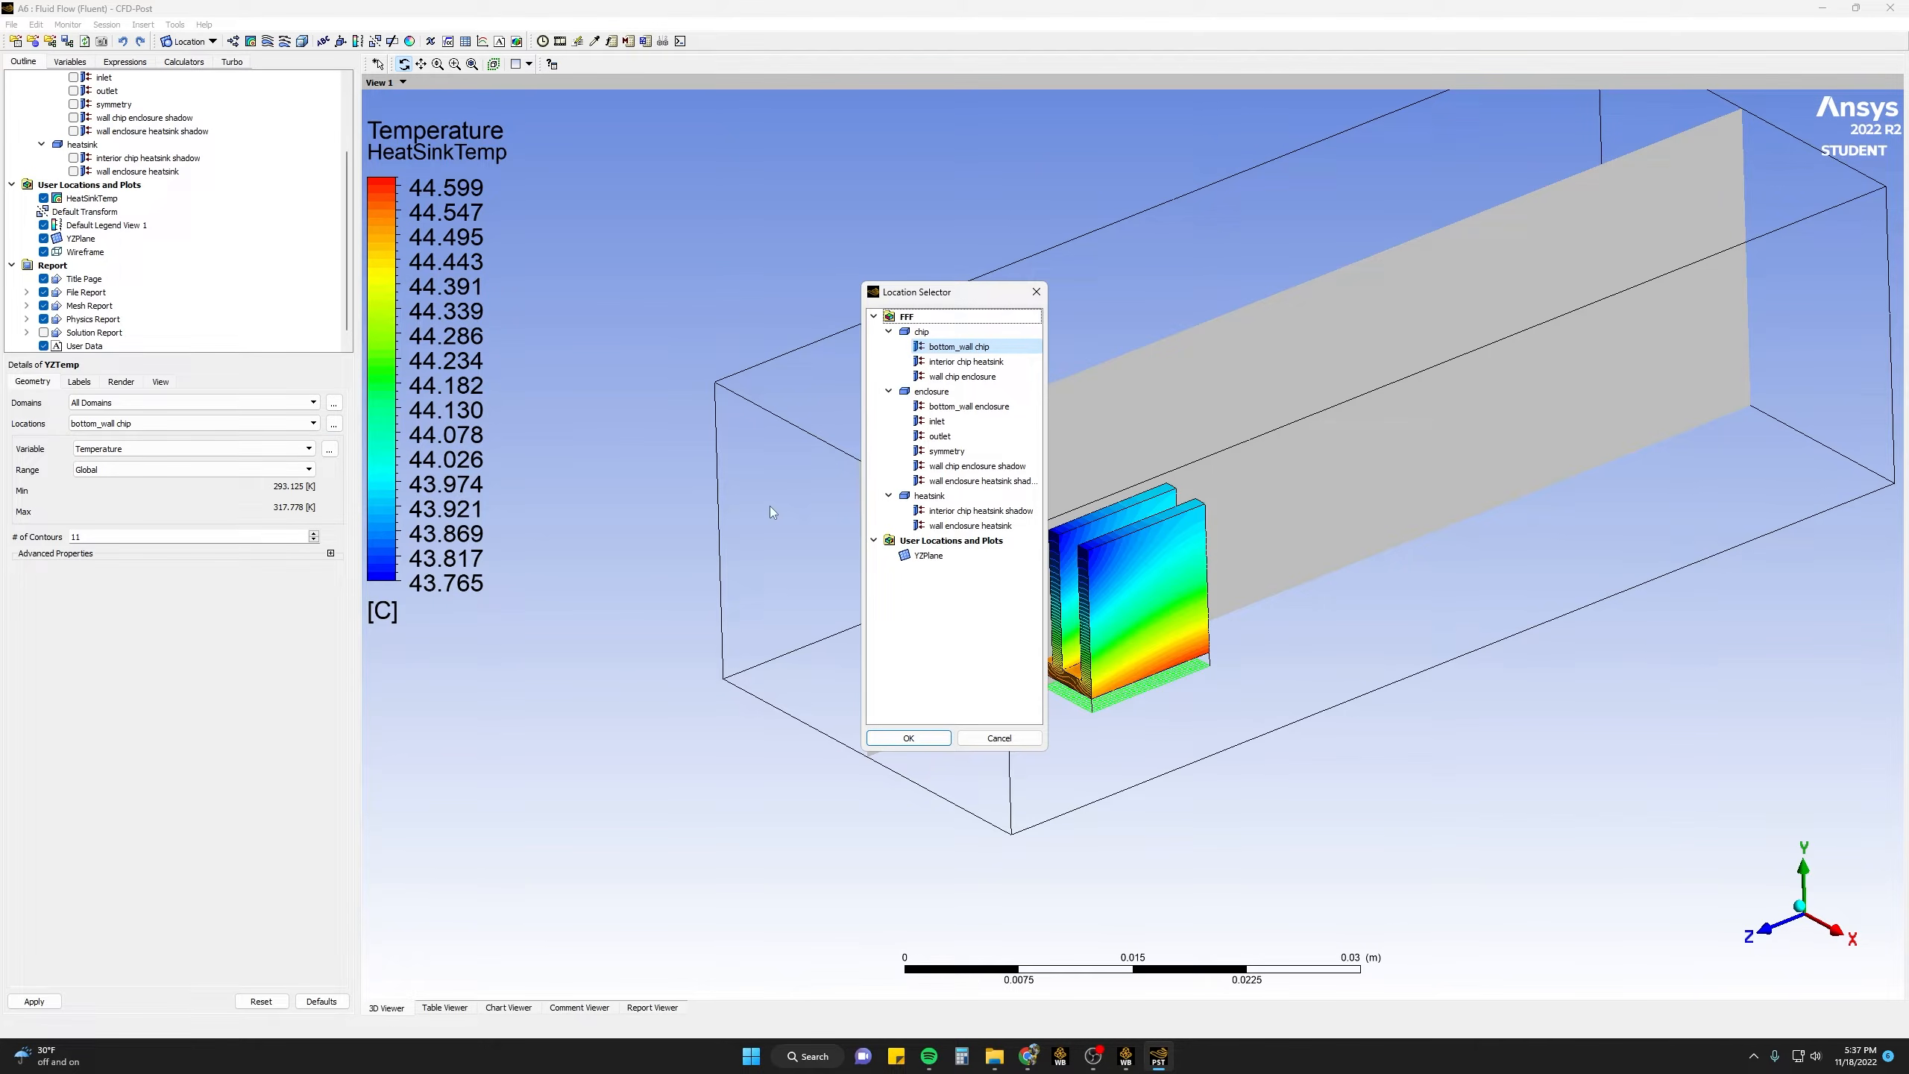
{"action": "left_click", "coordinate": [918, 557]}
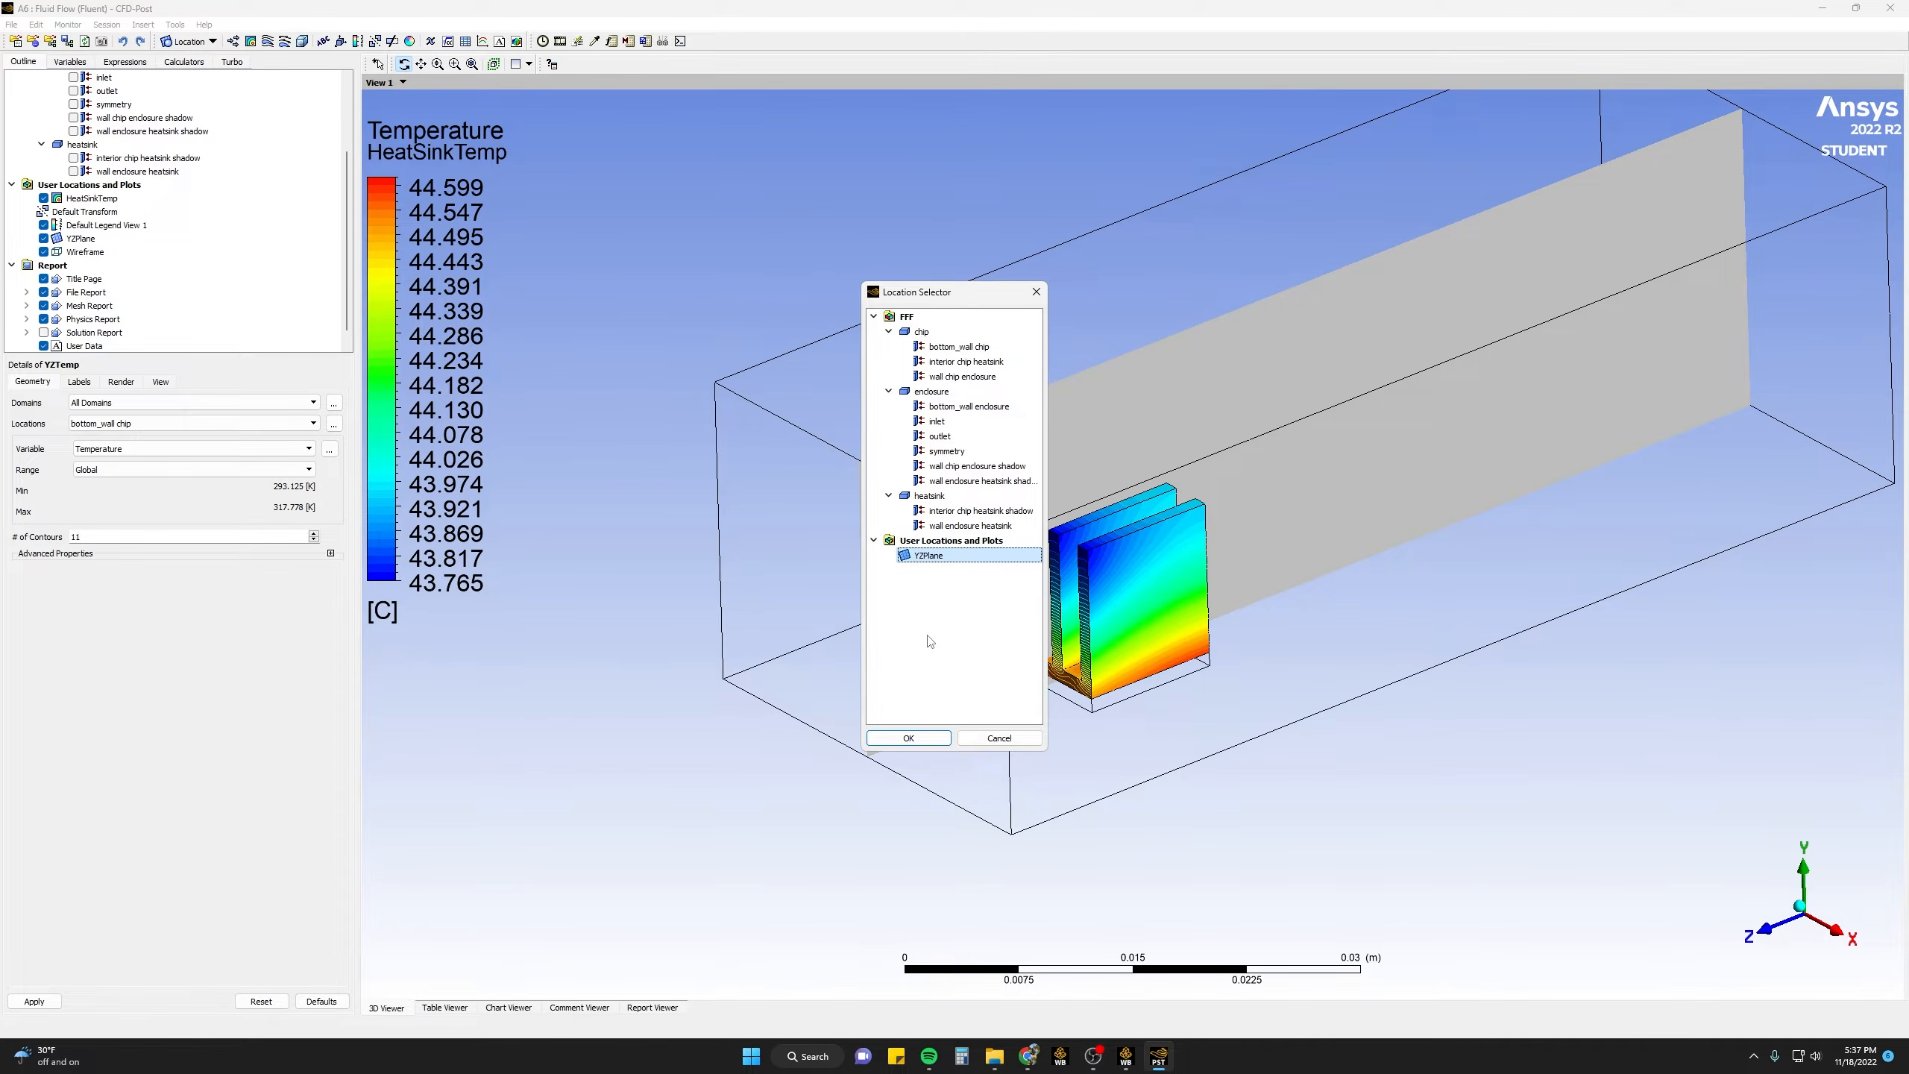
{"action": "left_click", "coordinate": [909, 738]}
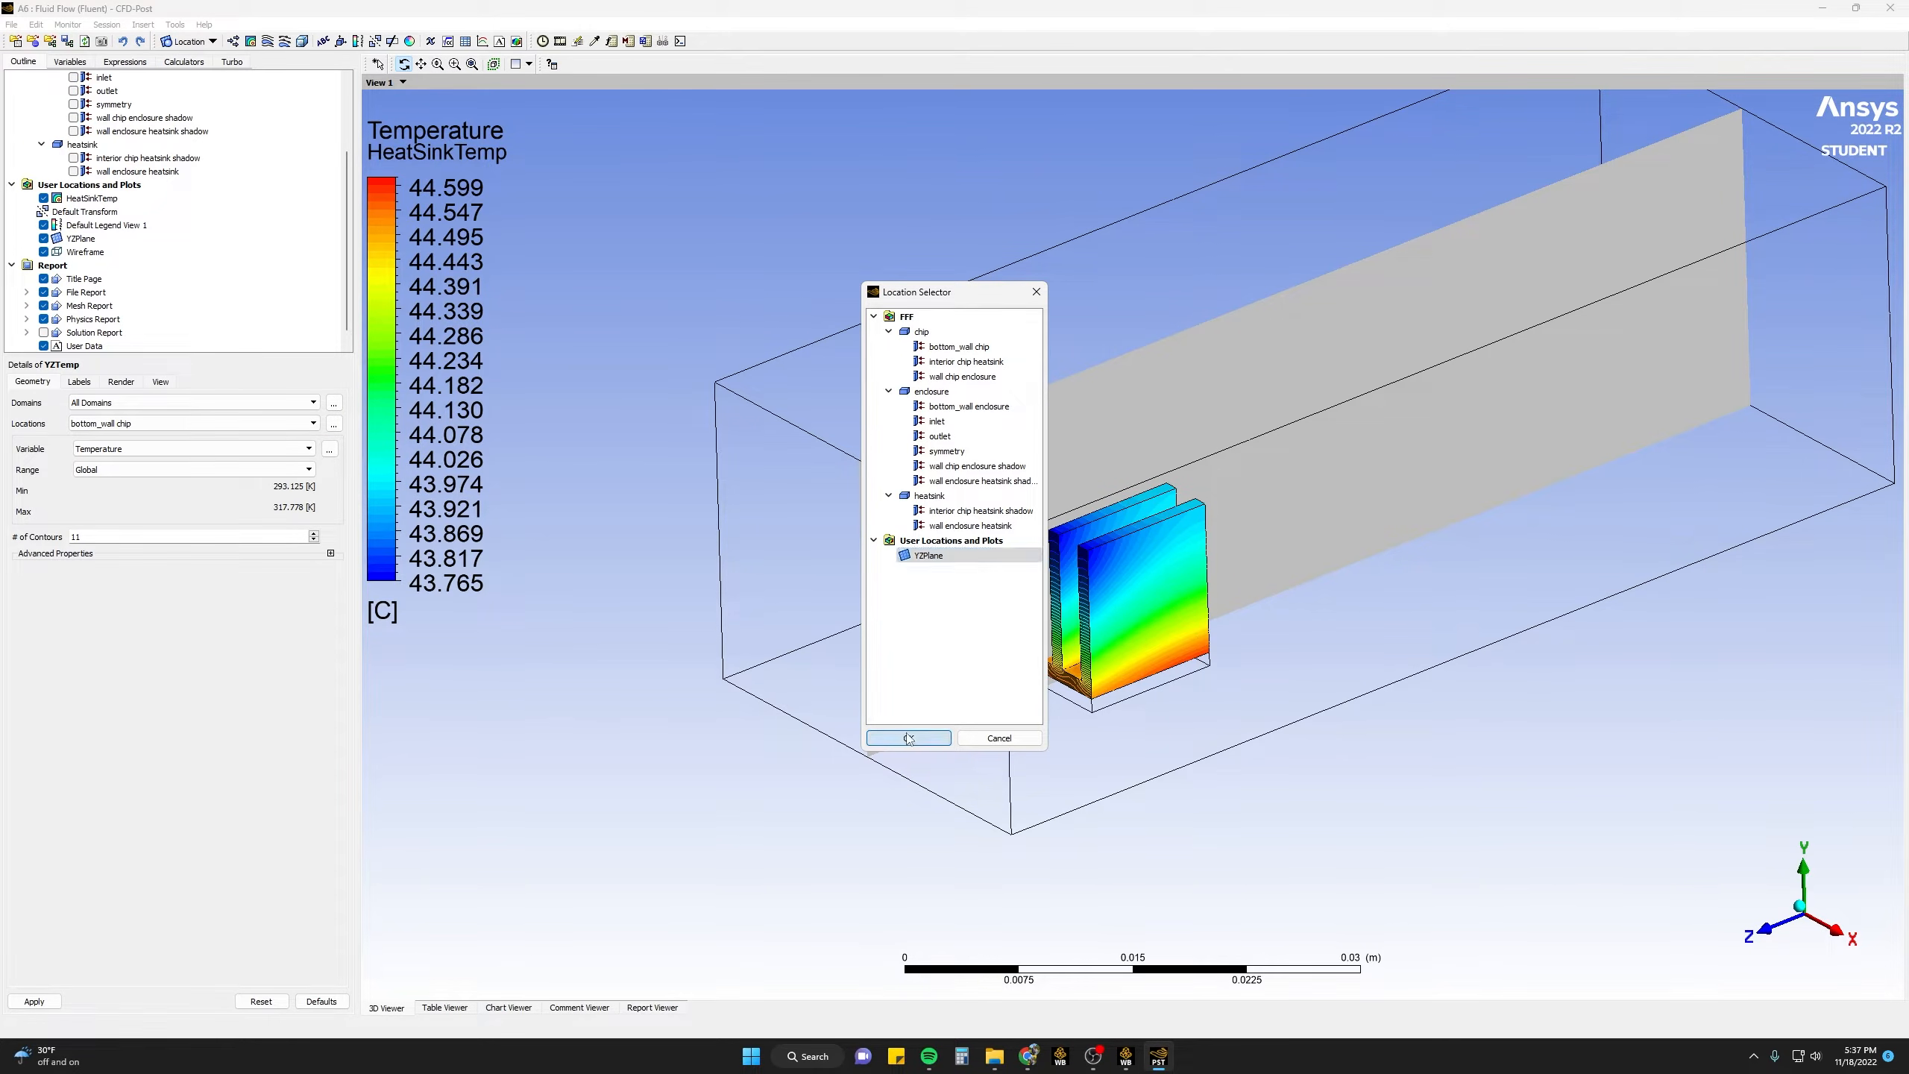
- Keep the YZTemp range Global, set its number of contours to 50 and apply the contour
{"action": "left_click", "coordinate": [128, 471]}
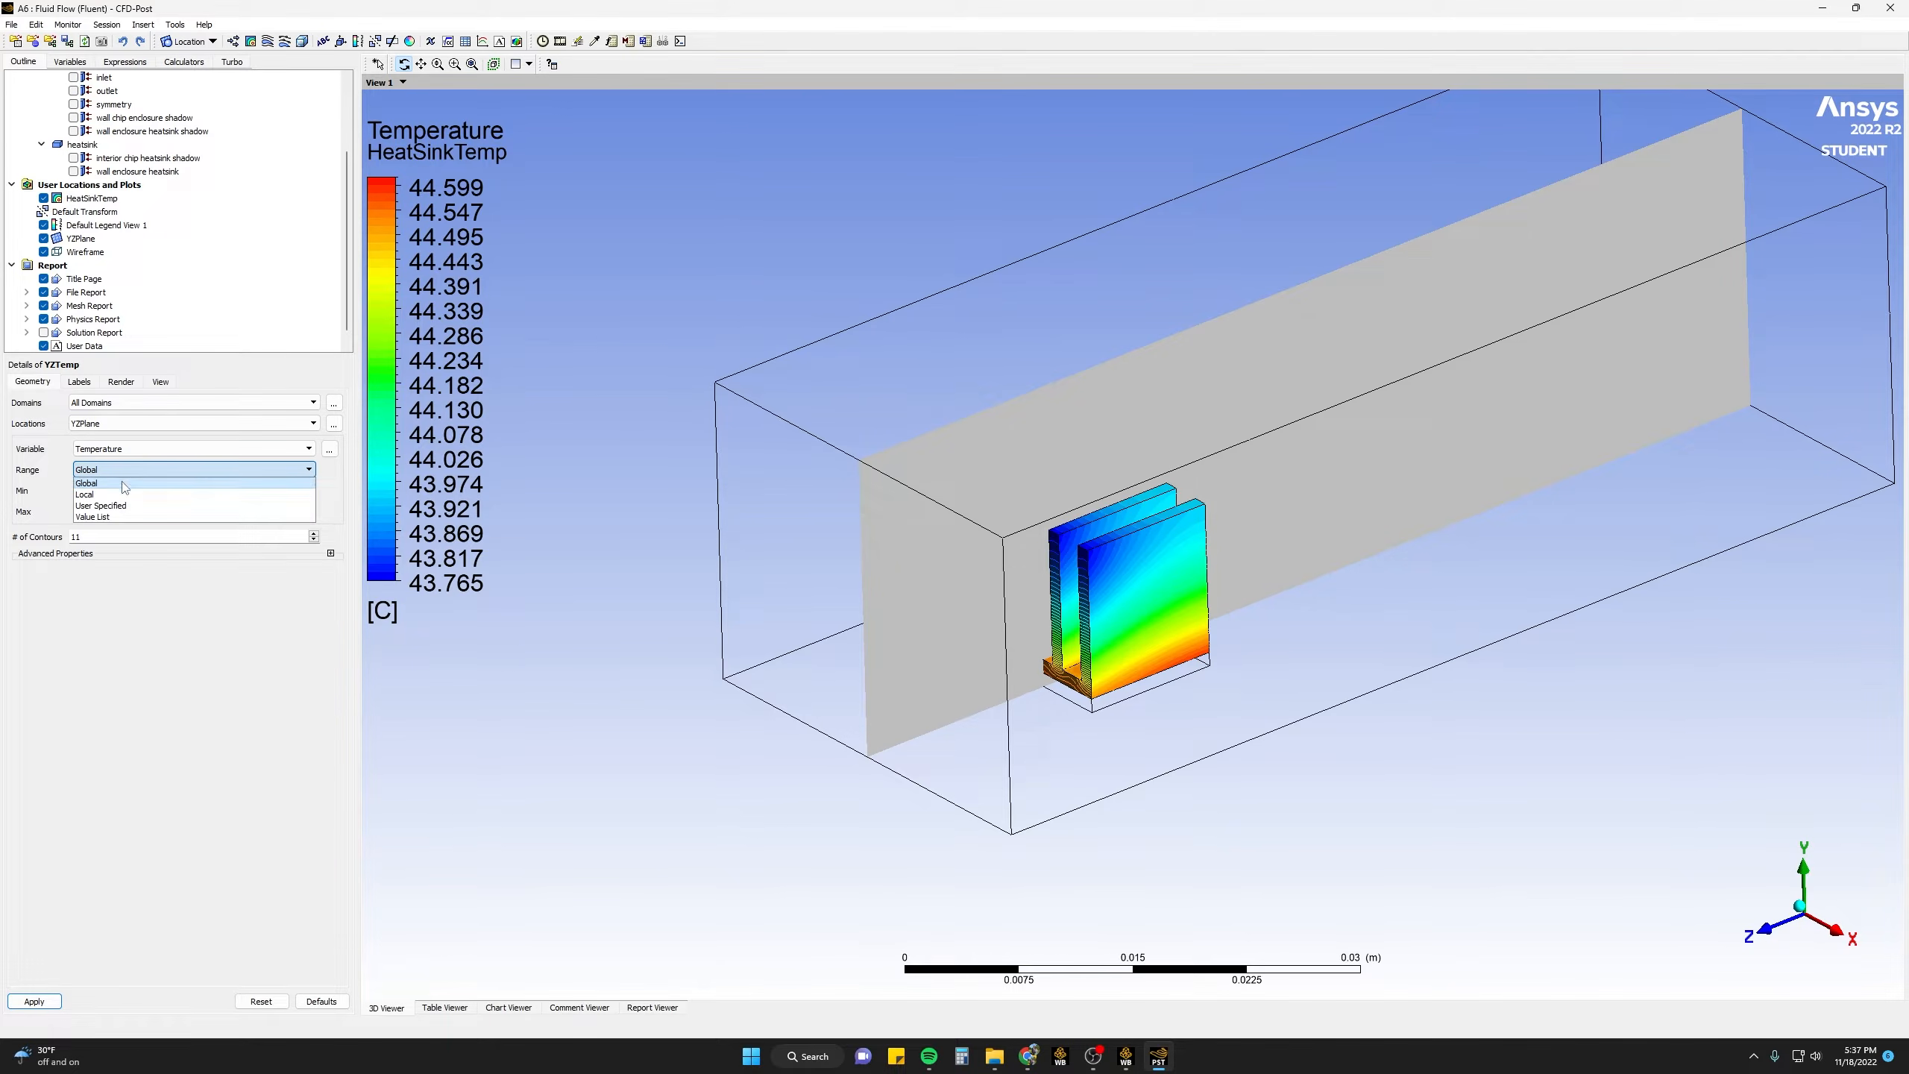
{"action": "left_click", "coordinate": [126, 482]}
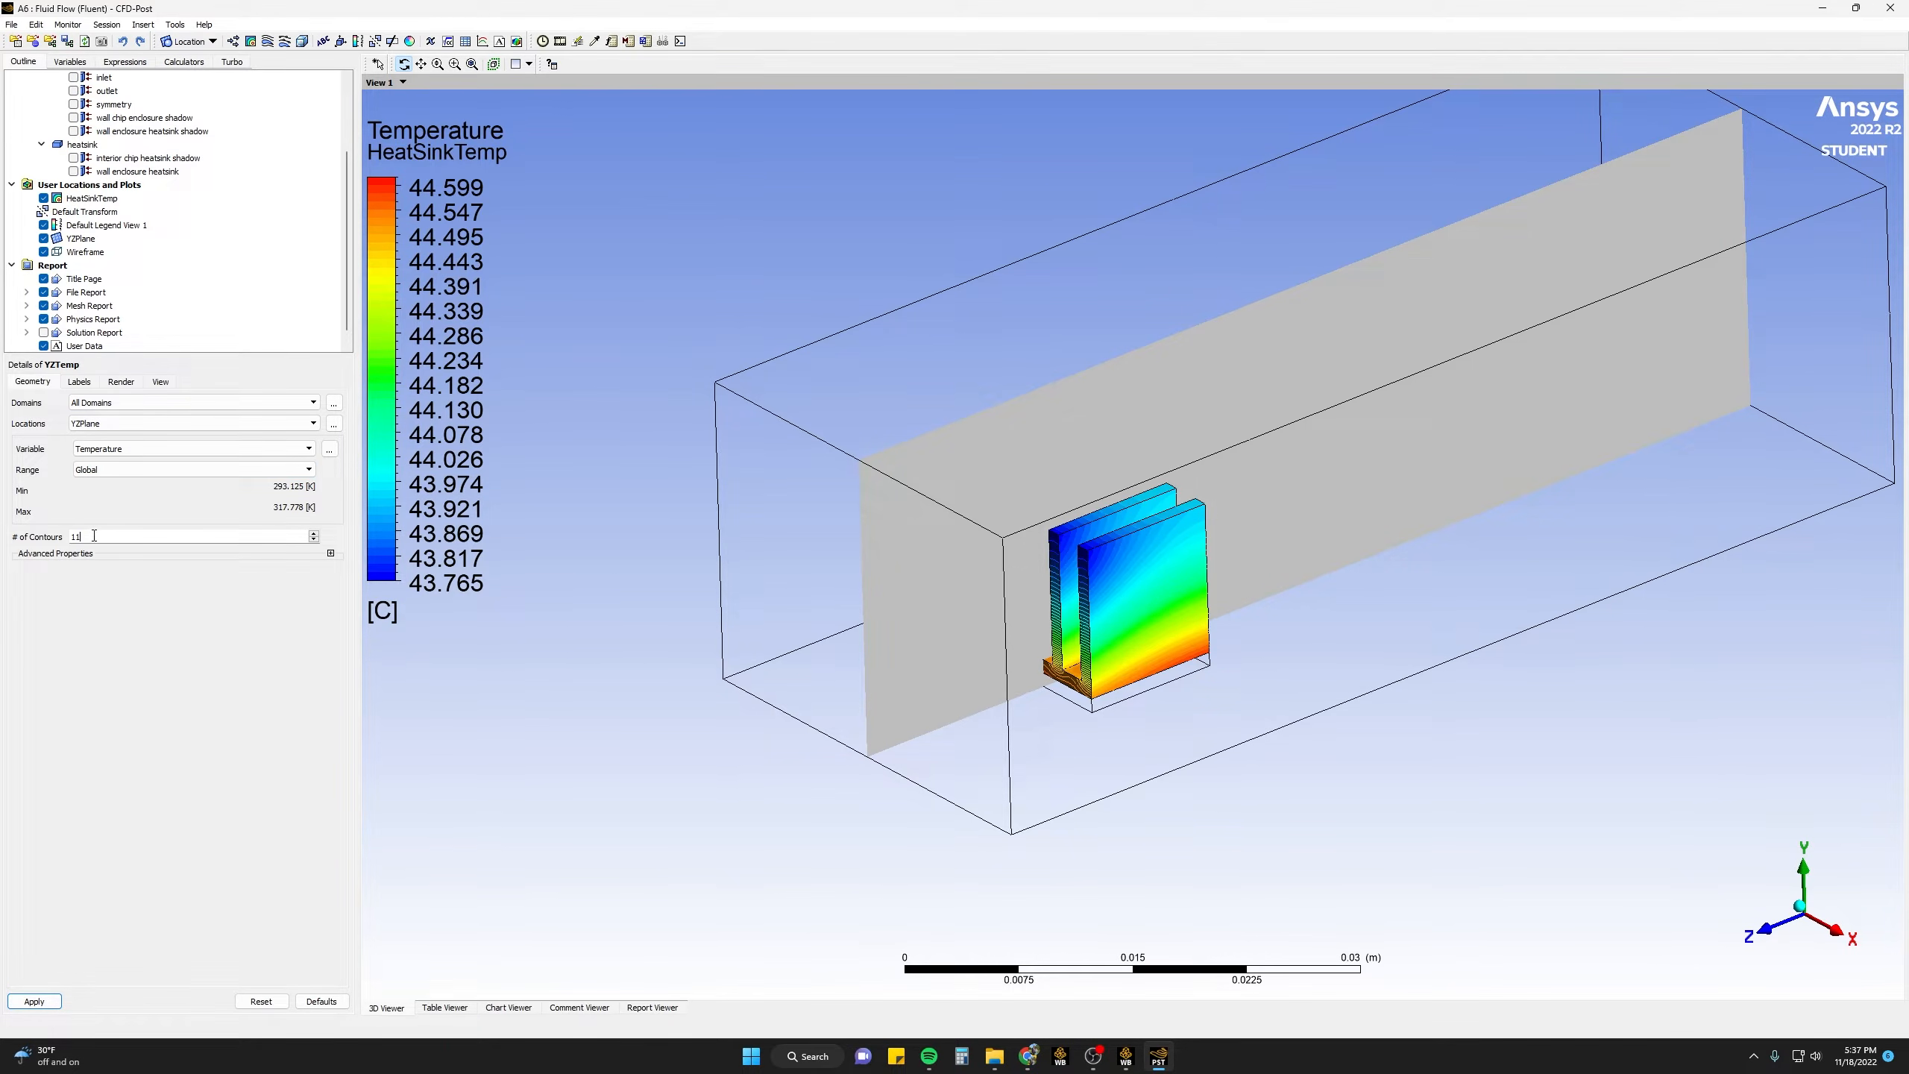
{"action": "left_click_drag", "start_coordinate": [94, 536], "coordinate": [72, 531]}
{"action": "left_click", "coordinate": [59, 1001]}
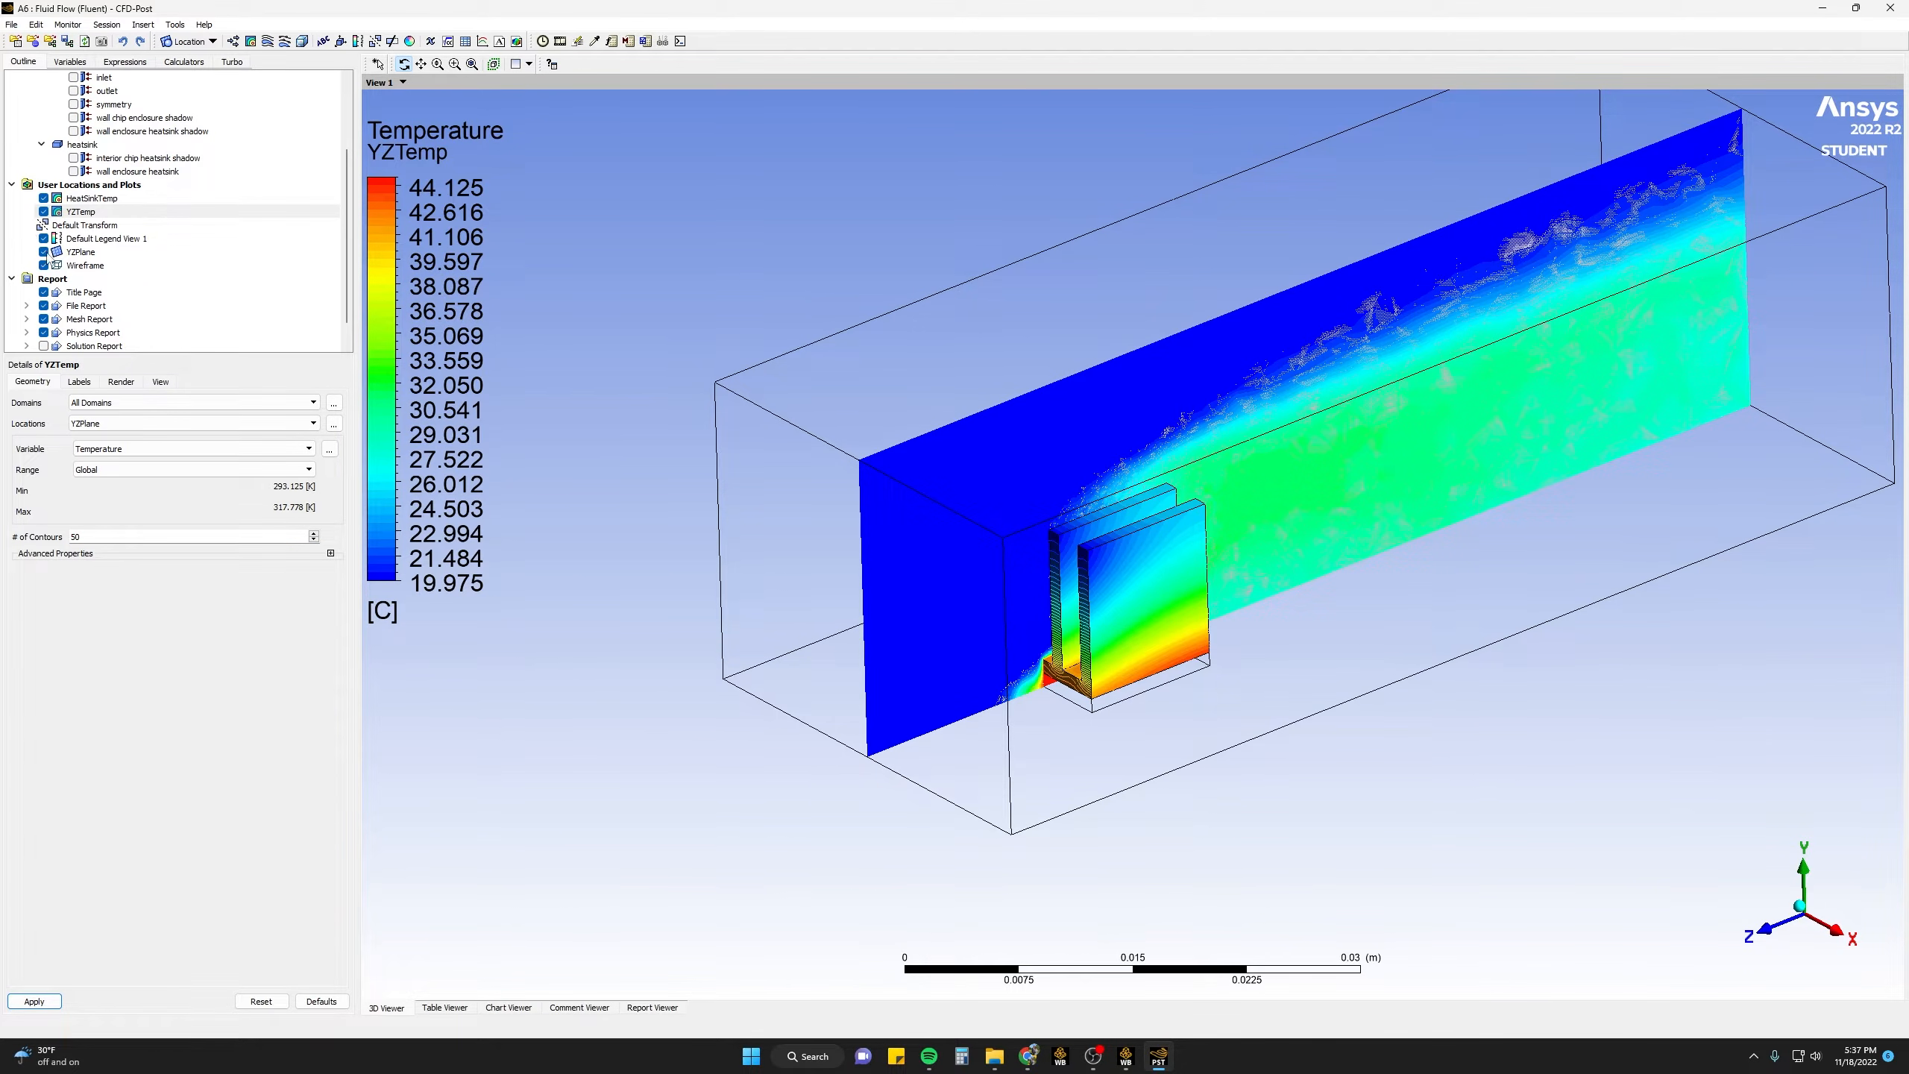
- Hide YZPlane and the HeatSinkTemp contour, and inspect the temperature distribution on the YZTemp slice around the heatsink
{"action": "left_click", "coordinate": [43, 252]}
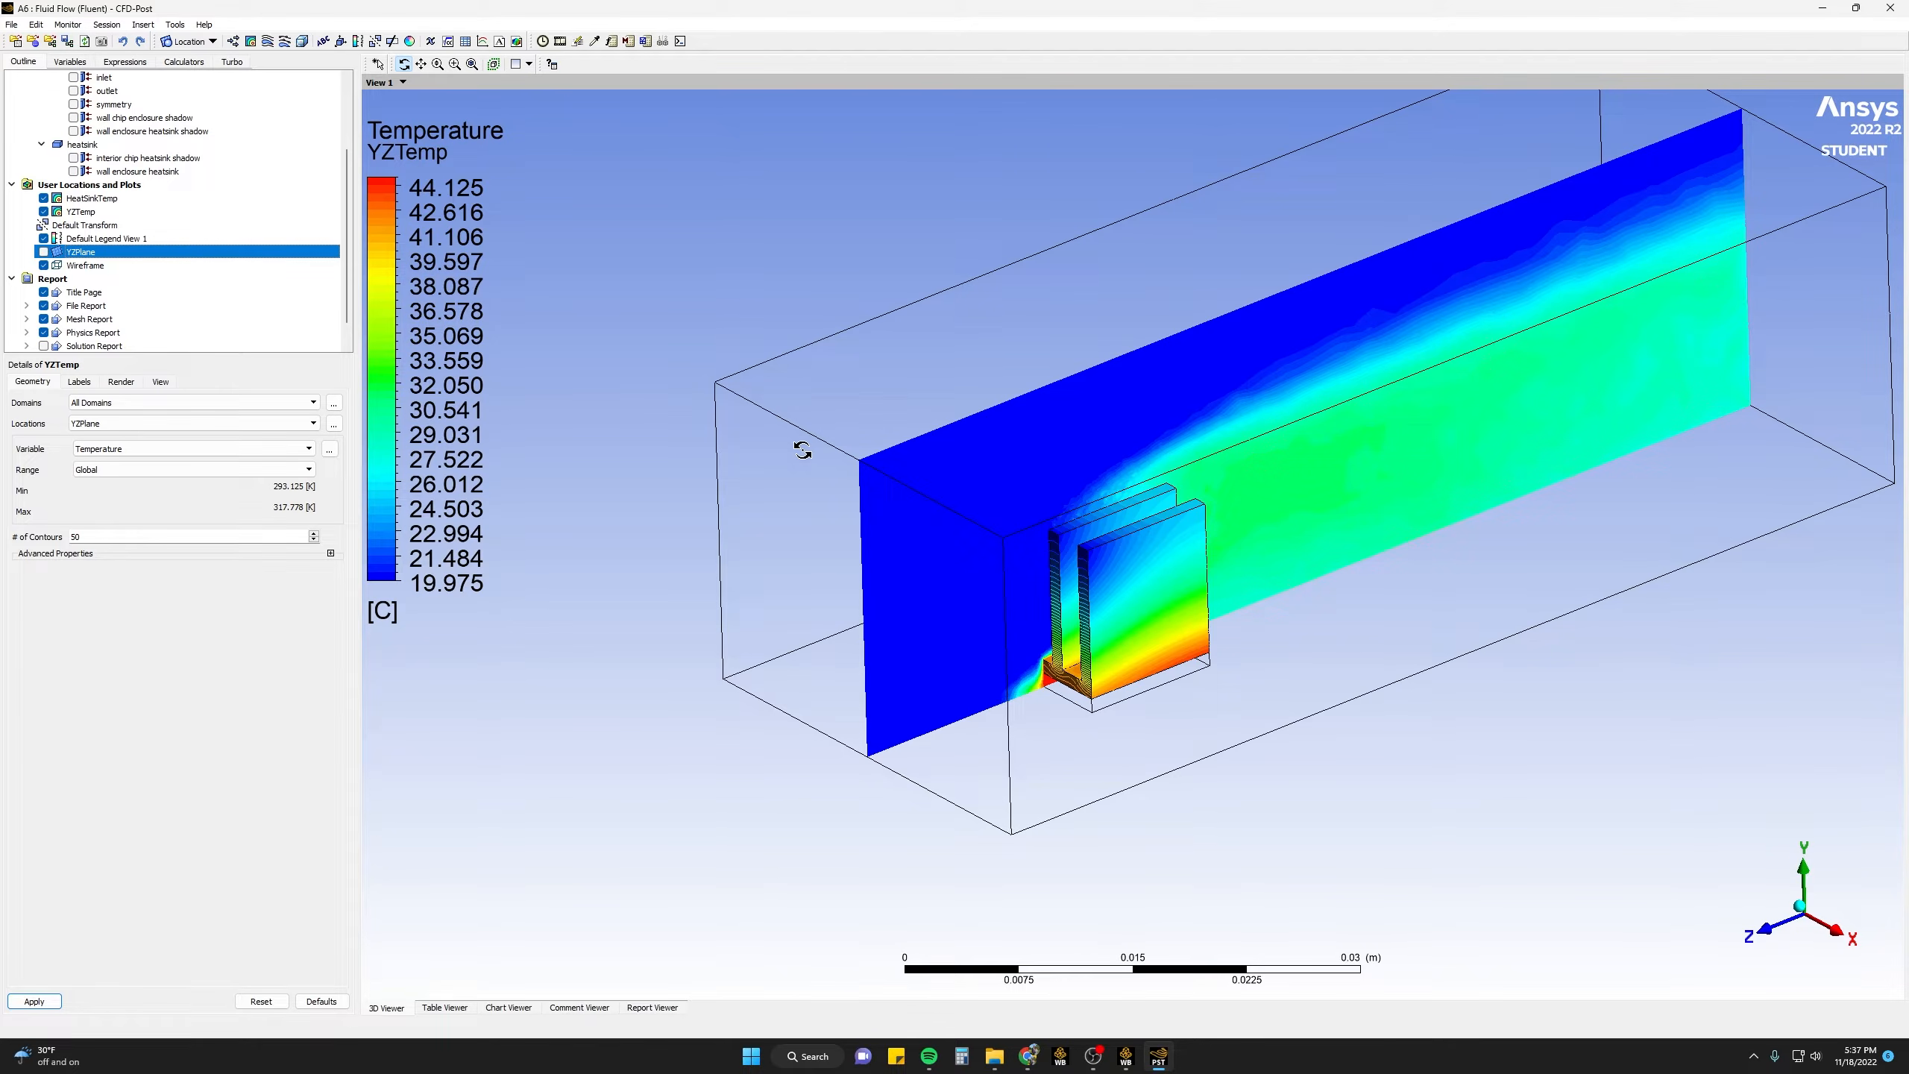
{"action": "left_click", "coordinate": [43, 198]}
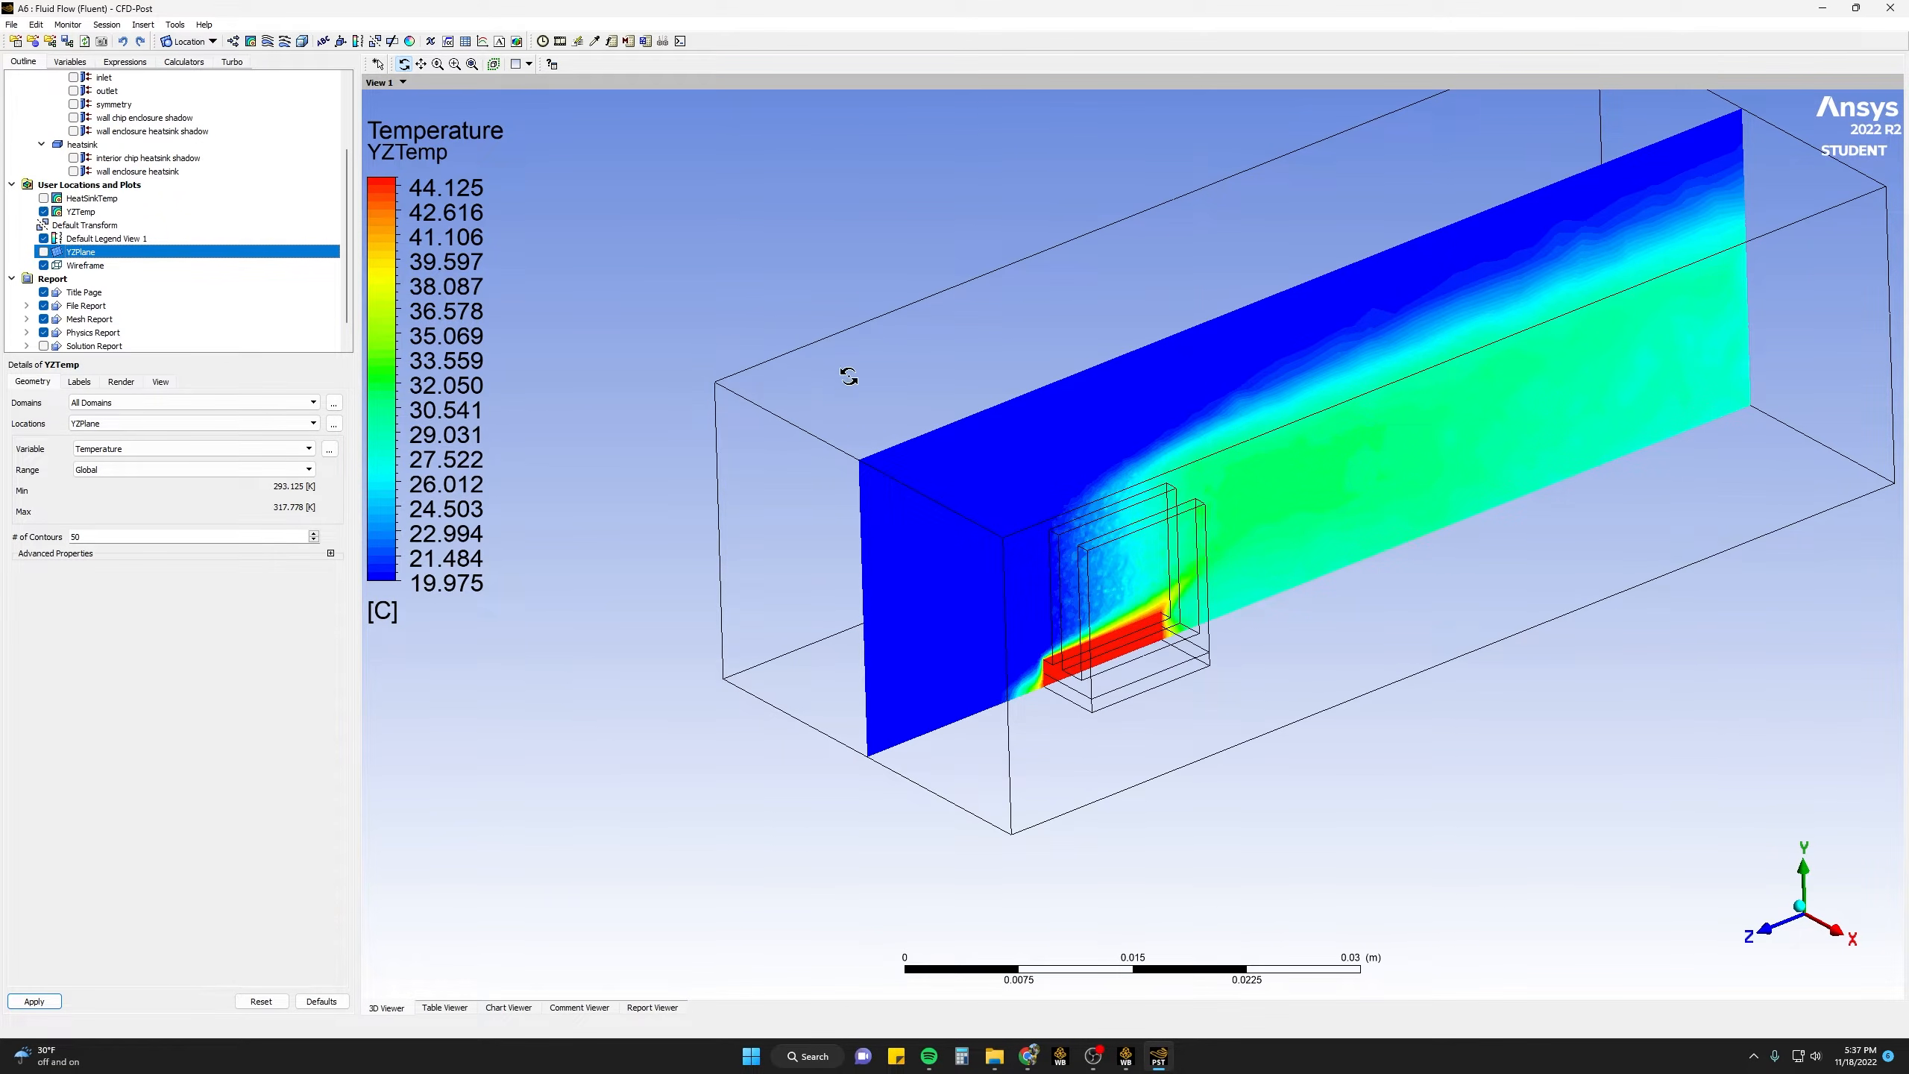
{"action": "scroll", "coordinate": [1277, 514], "scroll_direction": "up", "scroll_amount": 5}
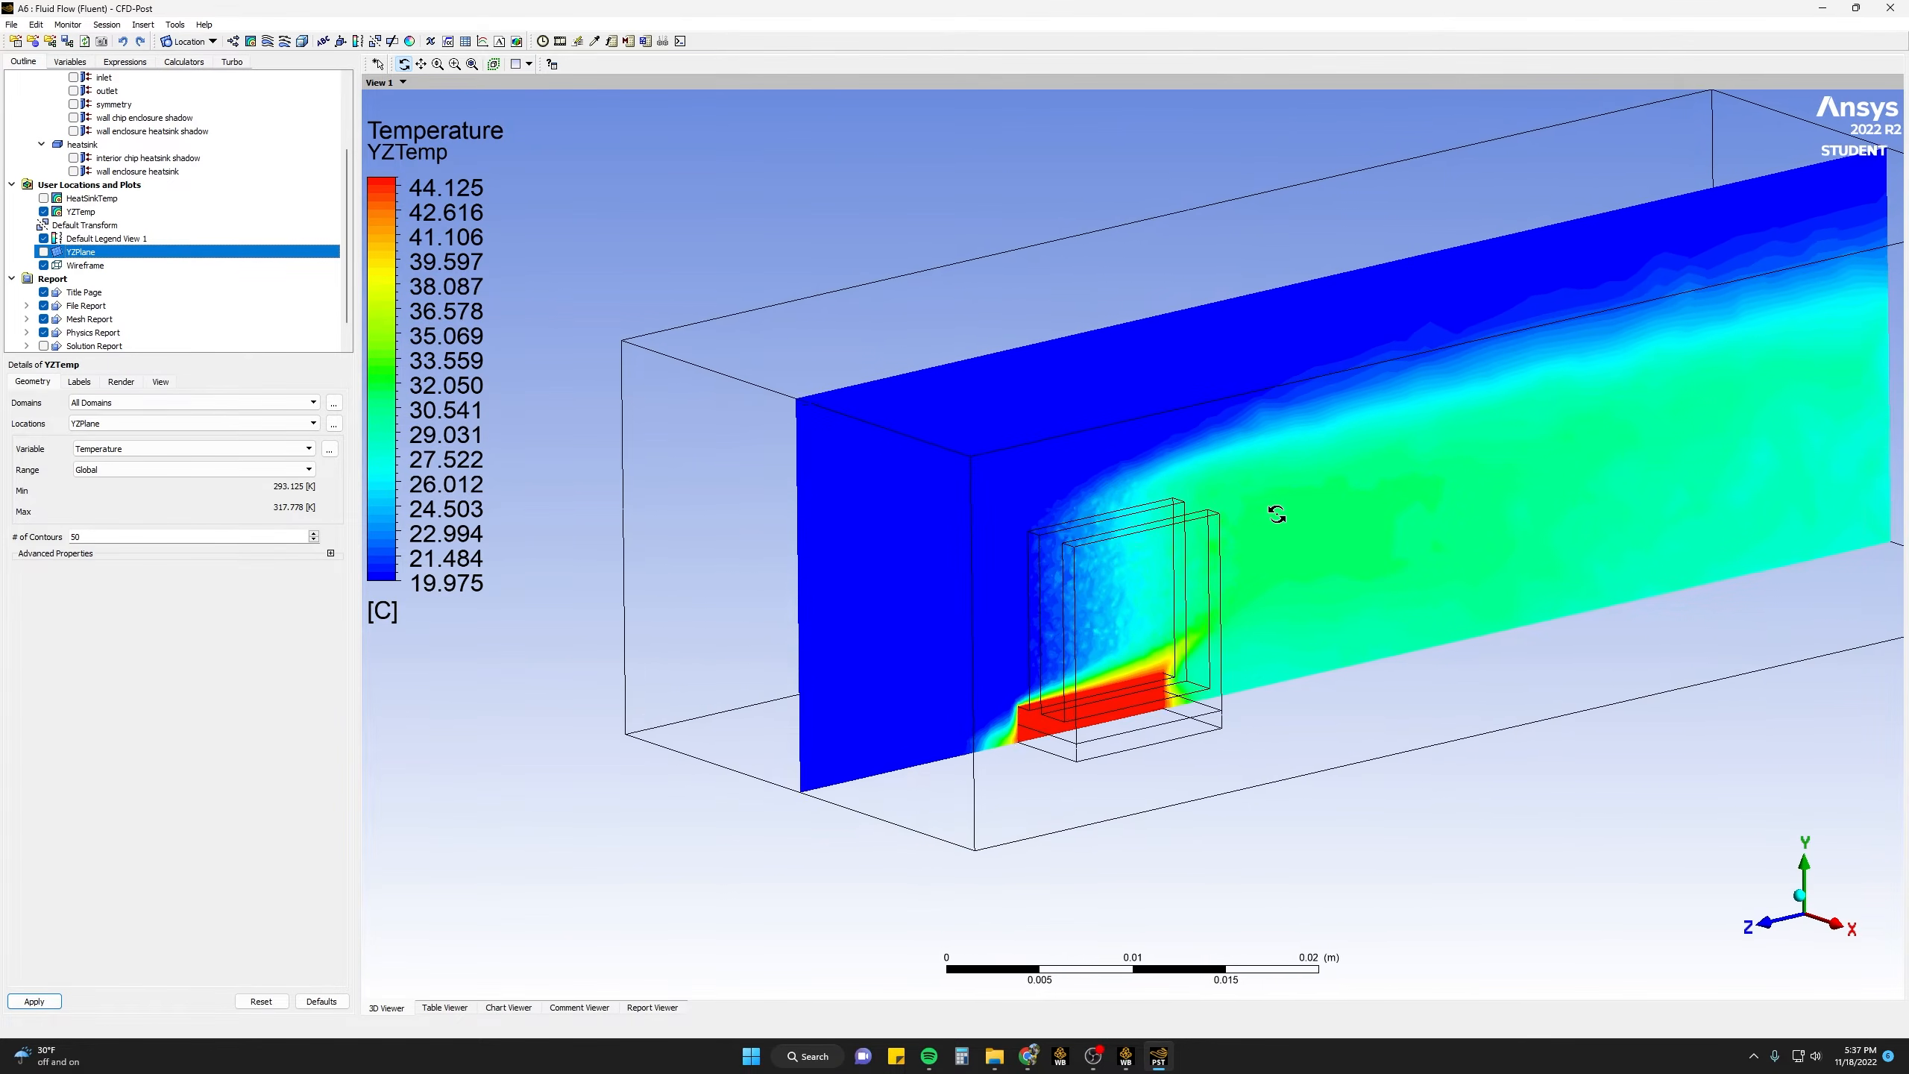
{"action": "scroll", "coordinate": [1132, 580], "scroll_direction": "down", "scroll_amount": 5}
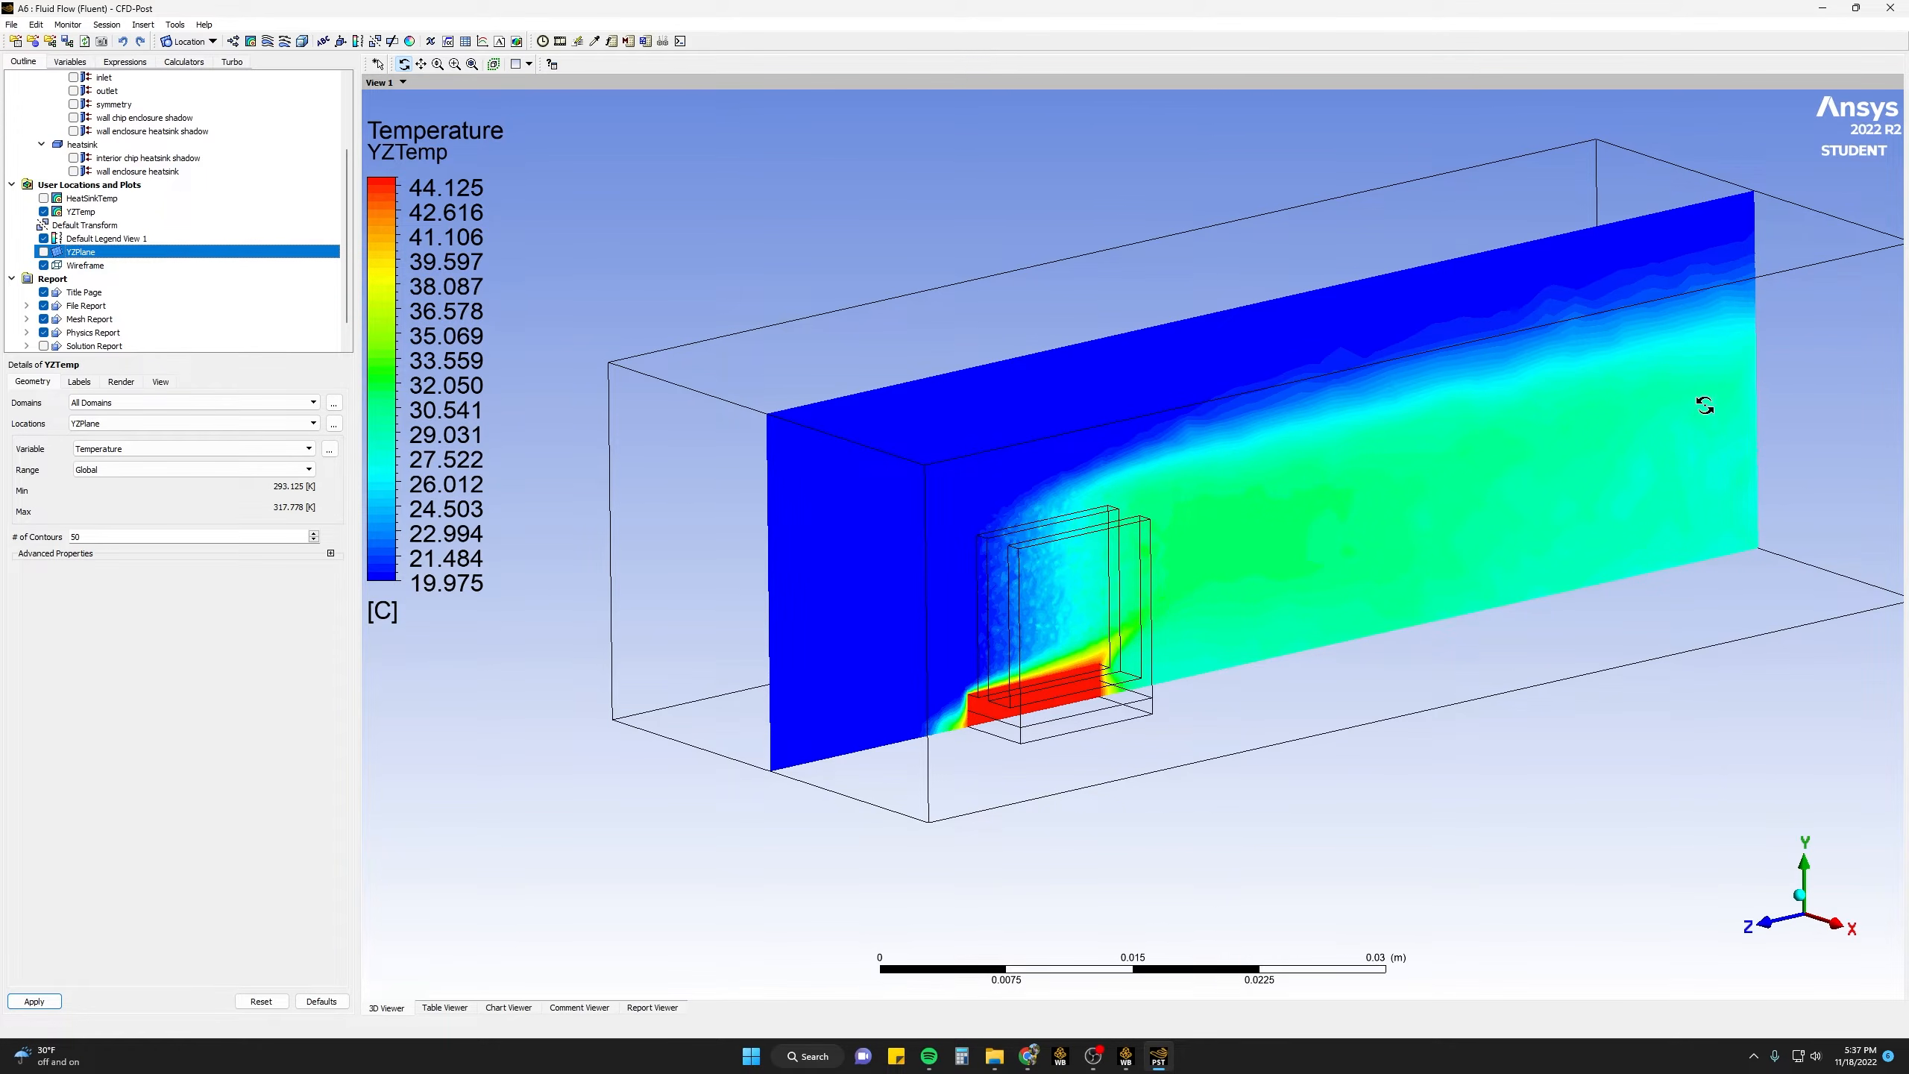
{"action": "left_click_drag", "start_coordinate": [1235, 546], "coordinate": [1215, 552]}
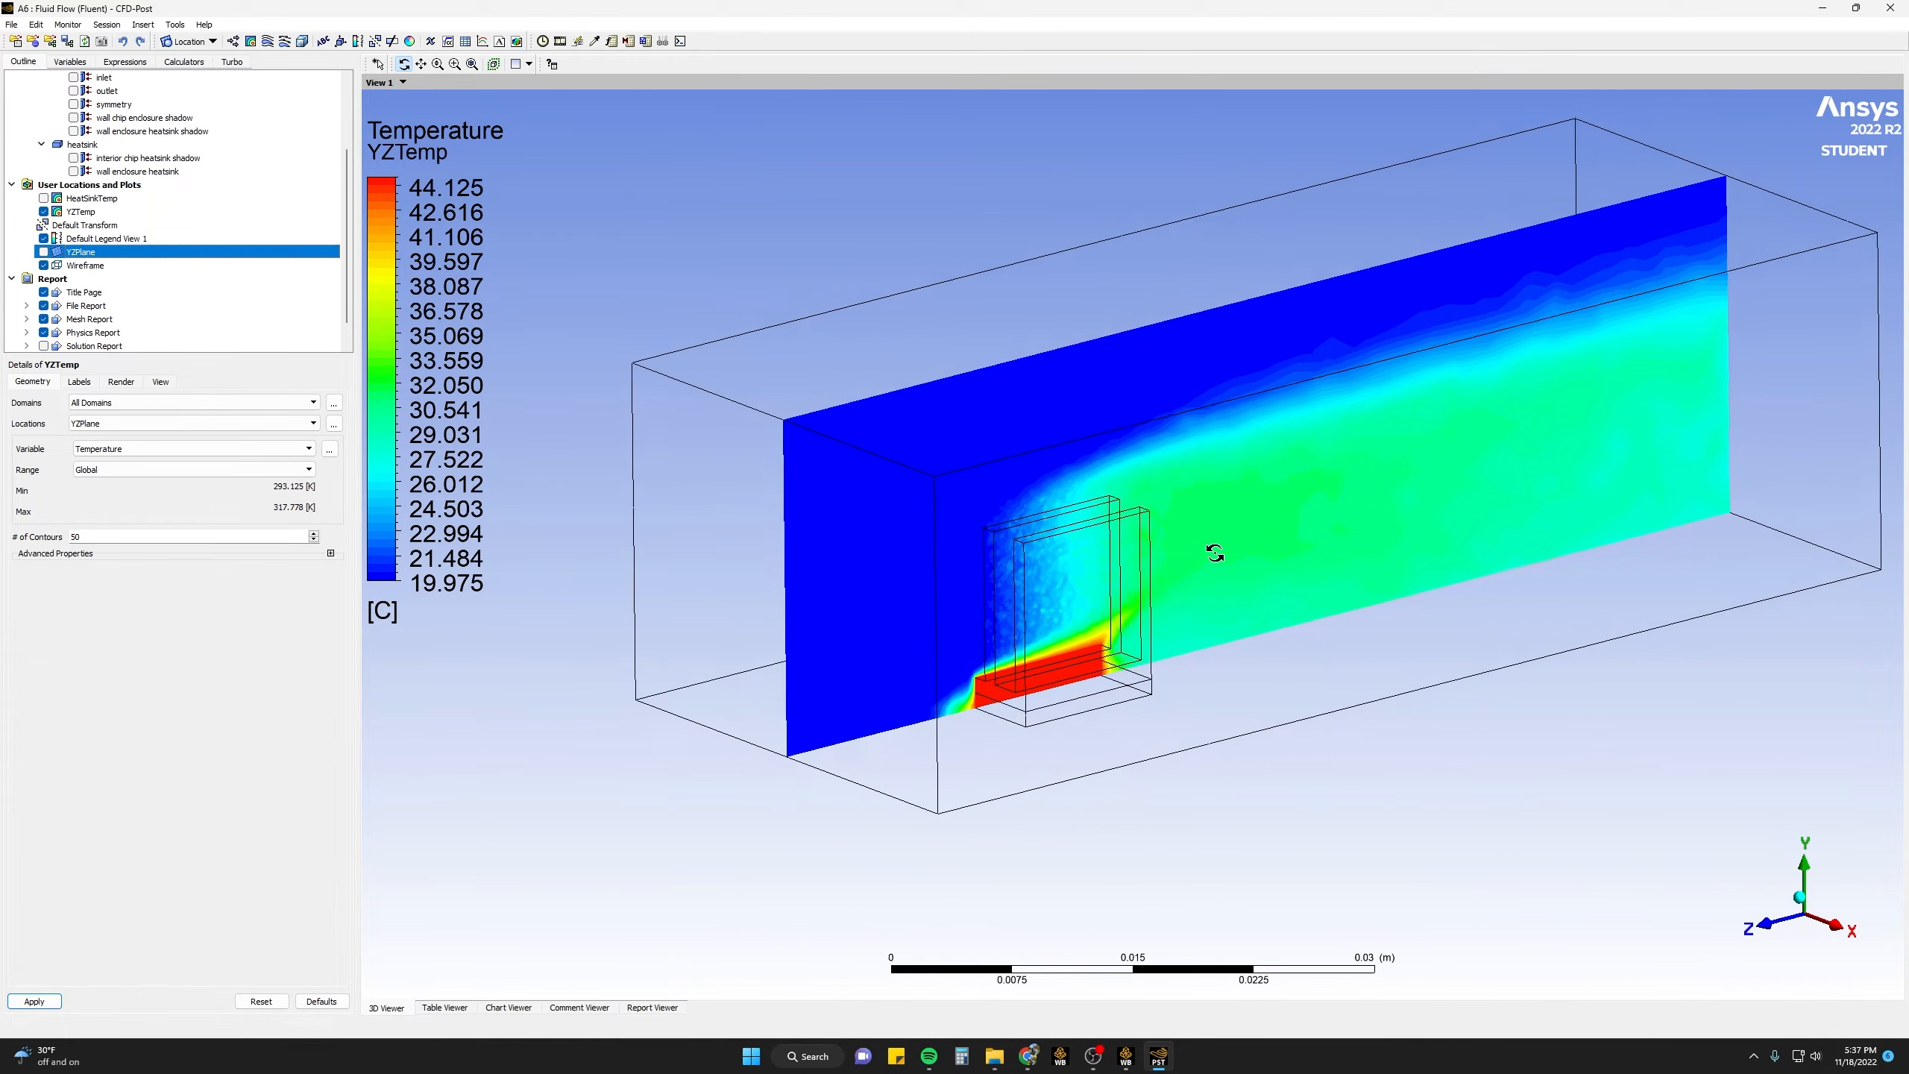
{"action": "scroll", "coordinate": [1214, 553], "scroll_direction": "down", "scroll_amount": 5}
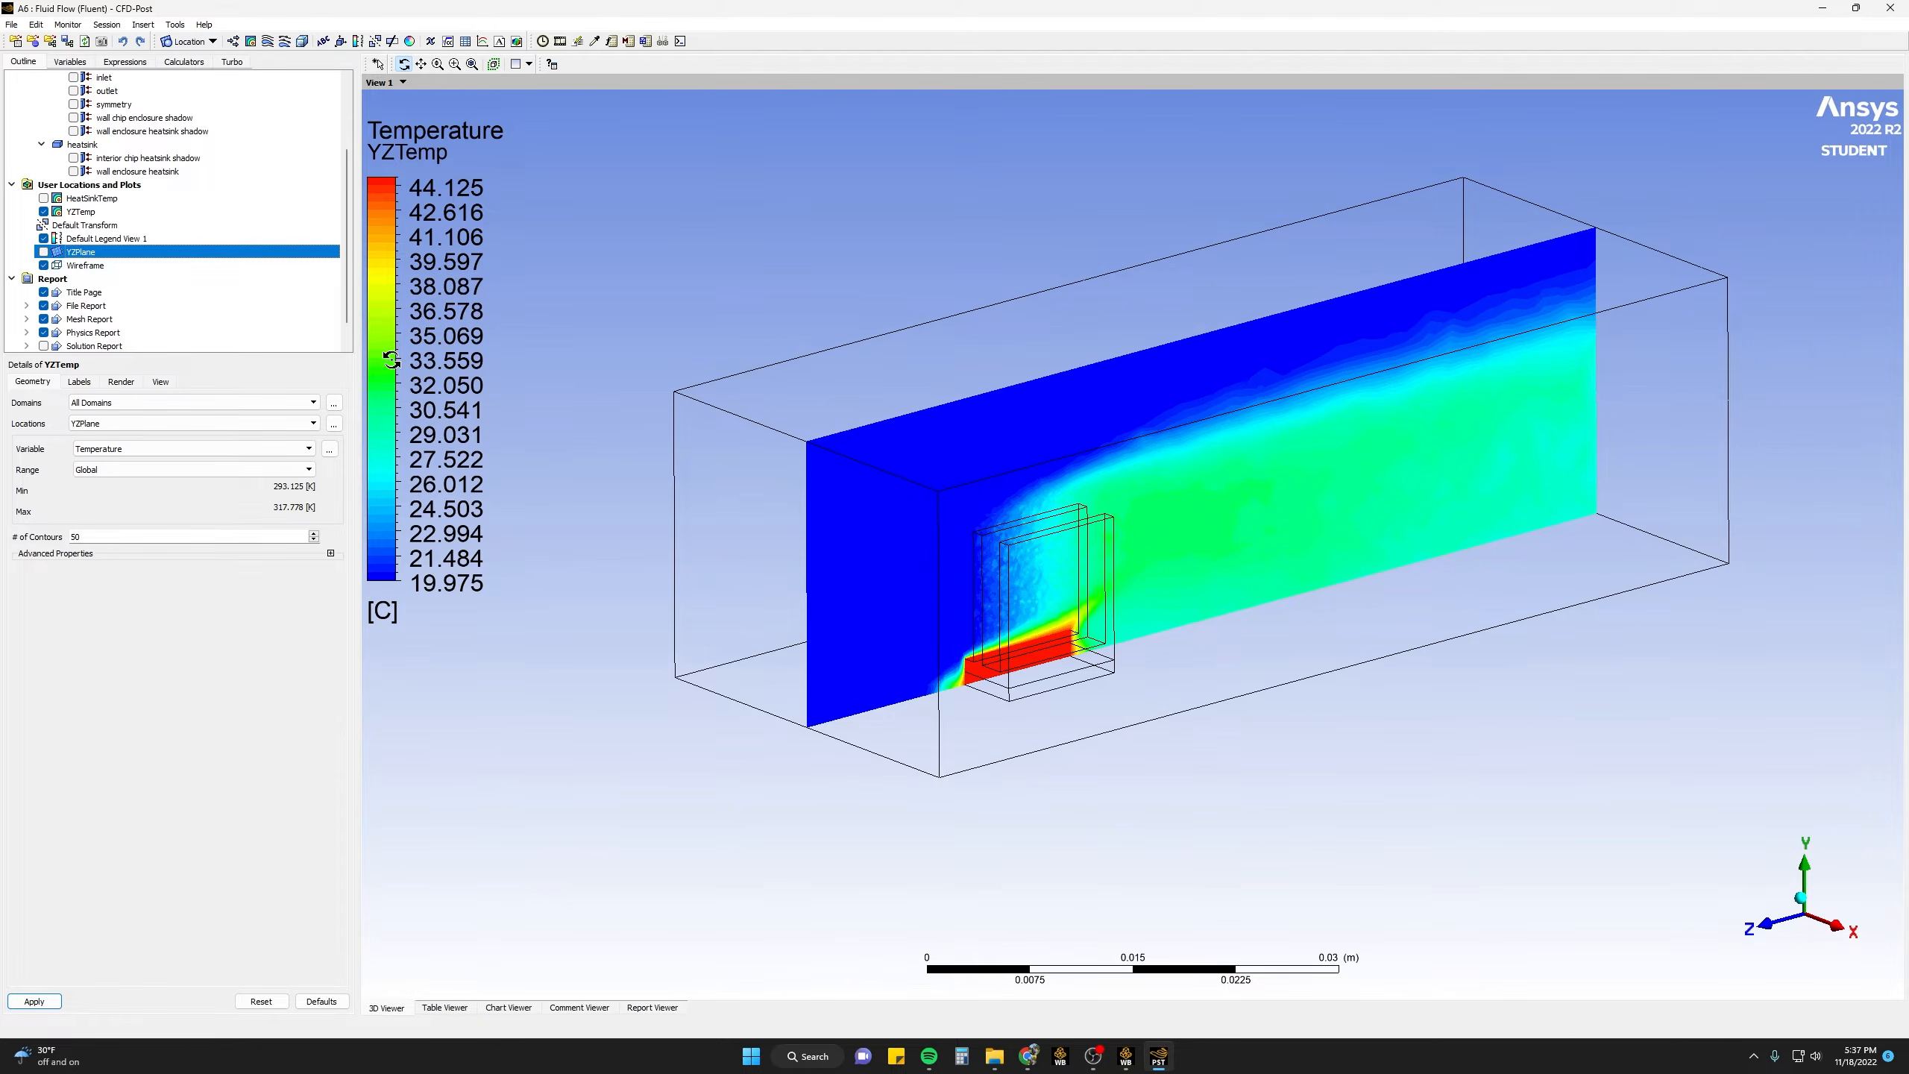
{"action": "left_click_drag", "start_coordinate": [1004, 501], "coordinate": [1001, 607]}
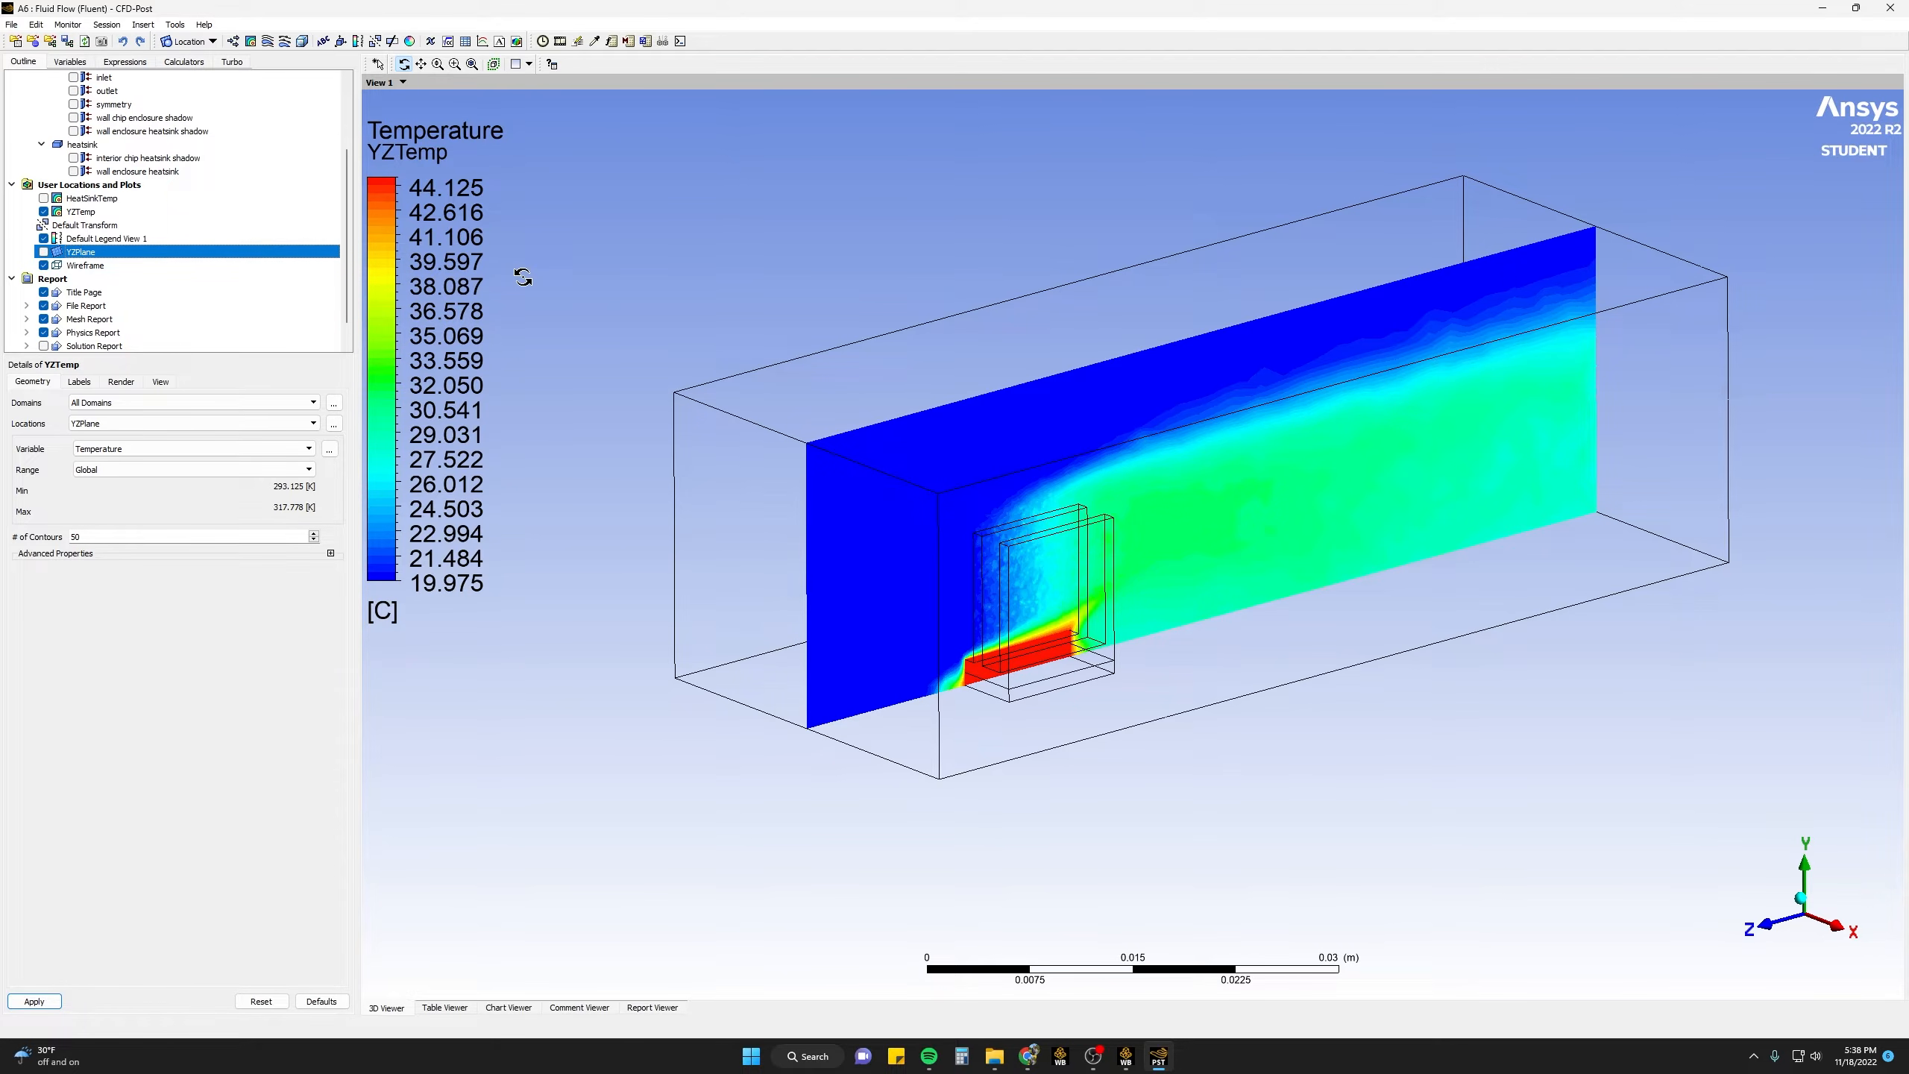
- Open the Function Calculator and choose volumeAve as its function
{"action": "left_click", "coordinate": [135, 63]}
{"action": "left_click", "coordinate": [167, 66]}
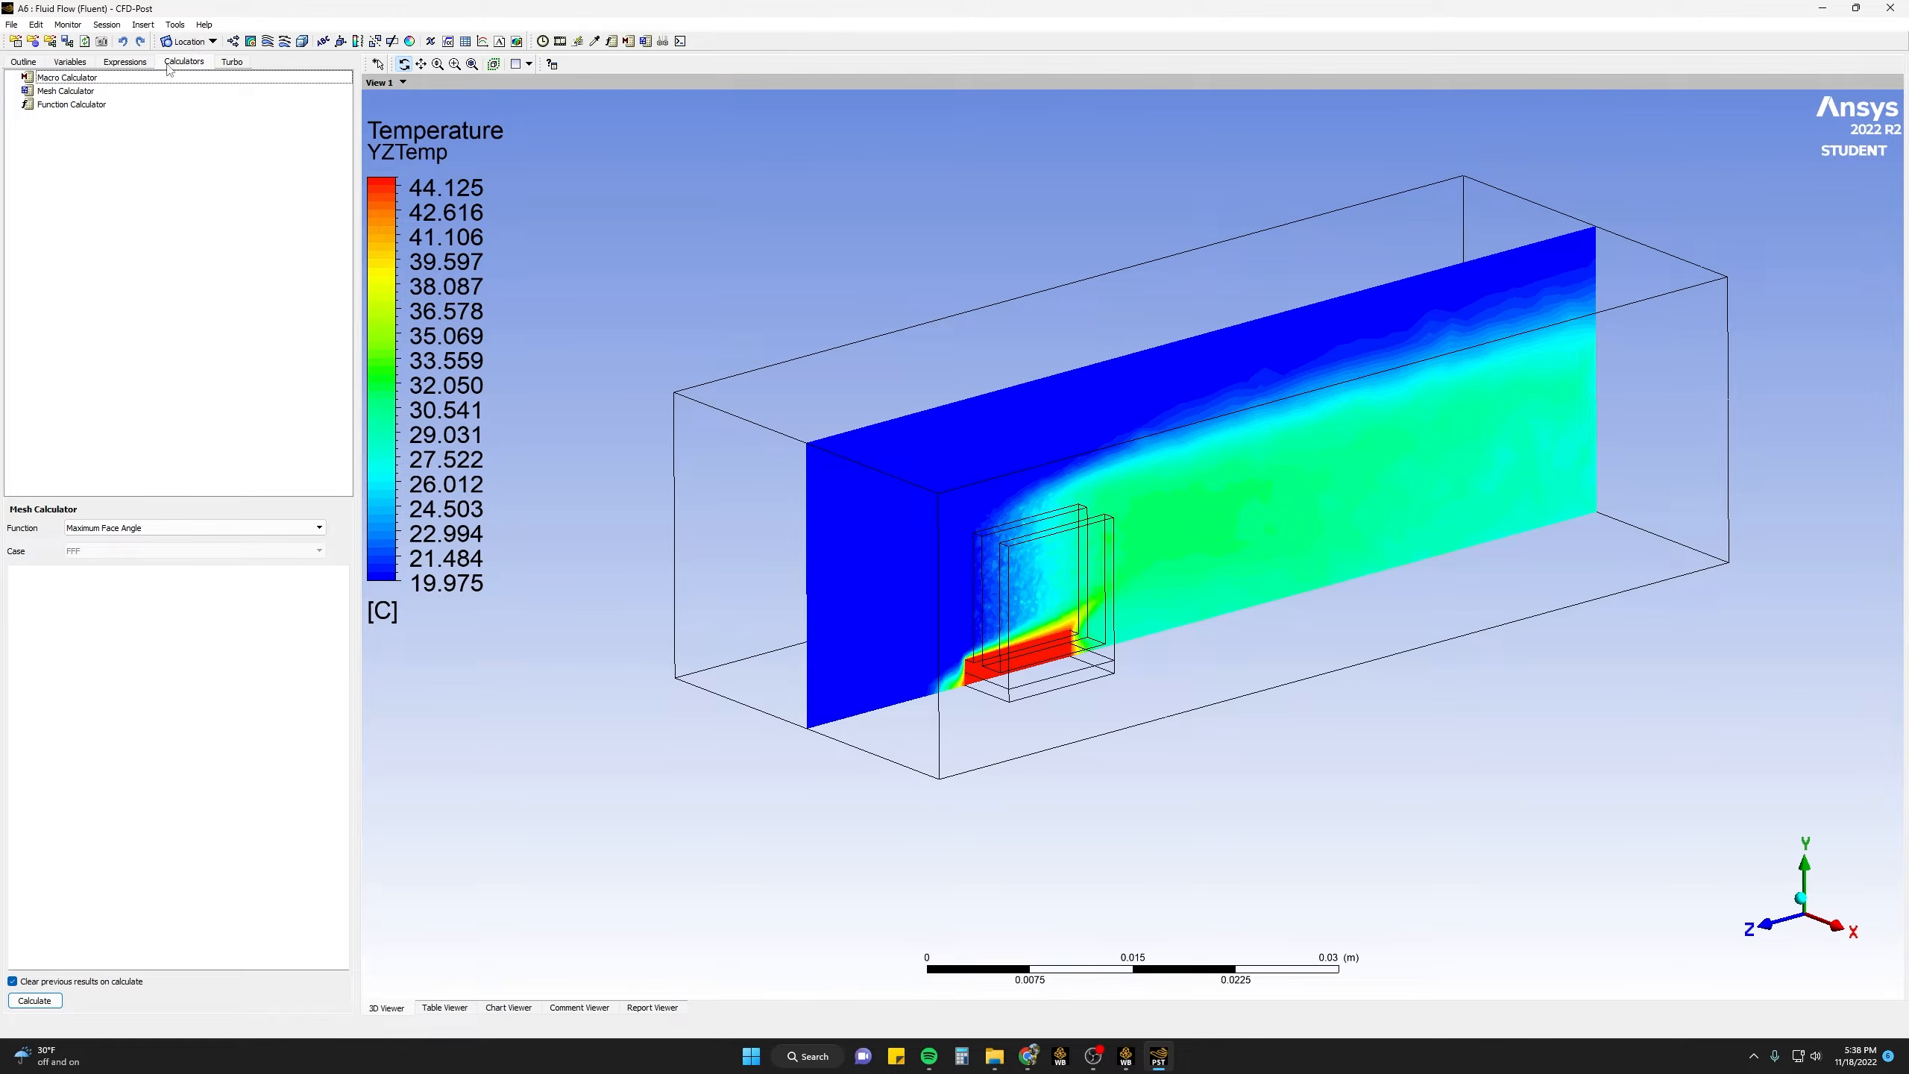
{"action": "left_click", "coordinate": [83, 105]}
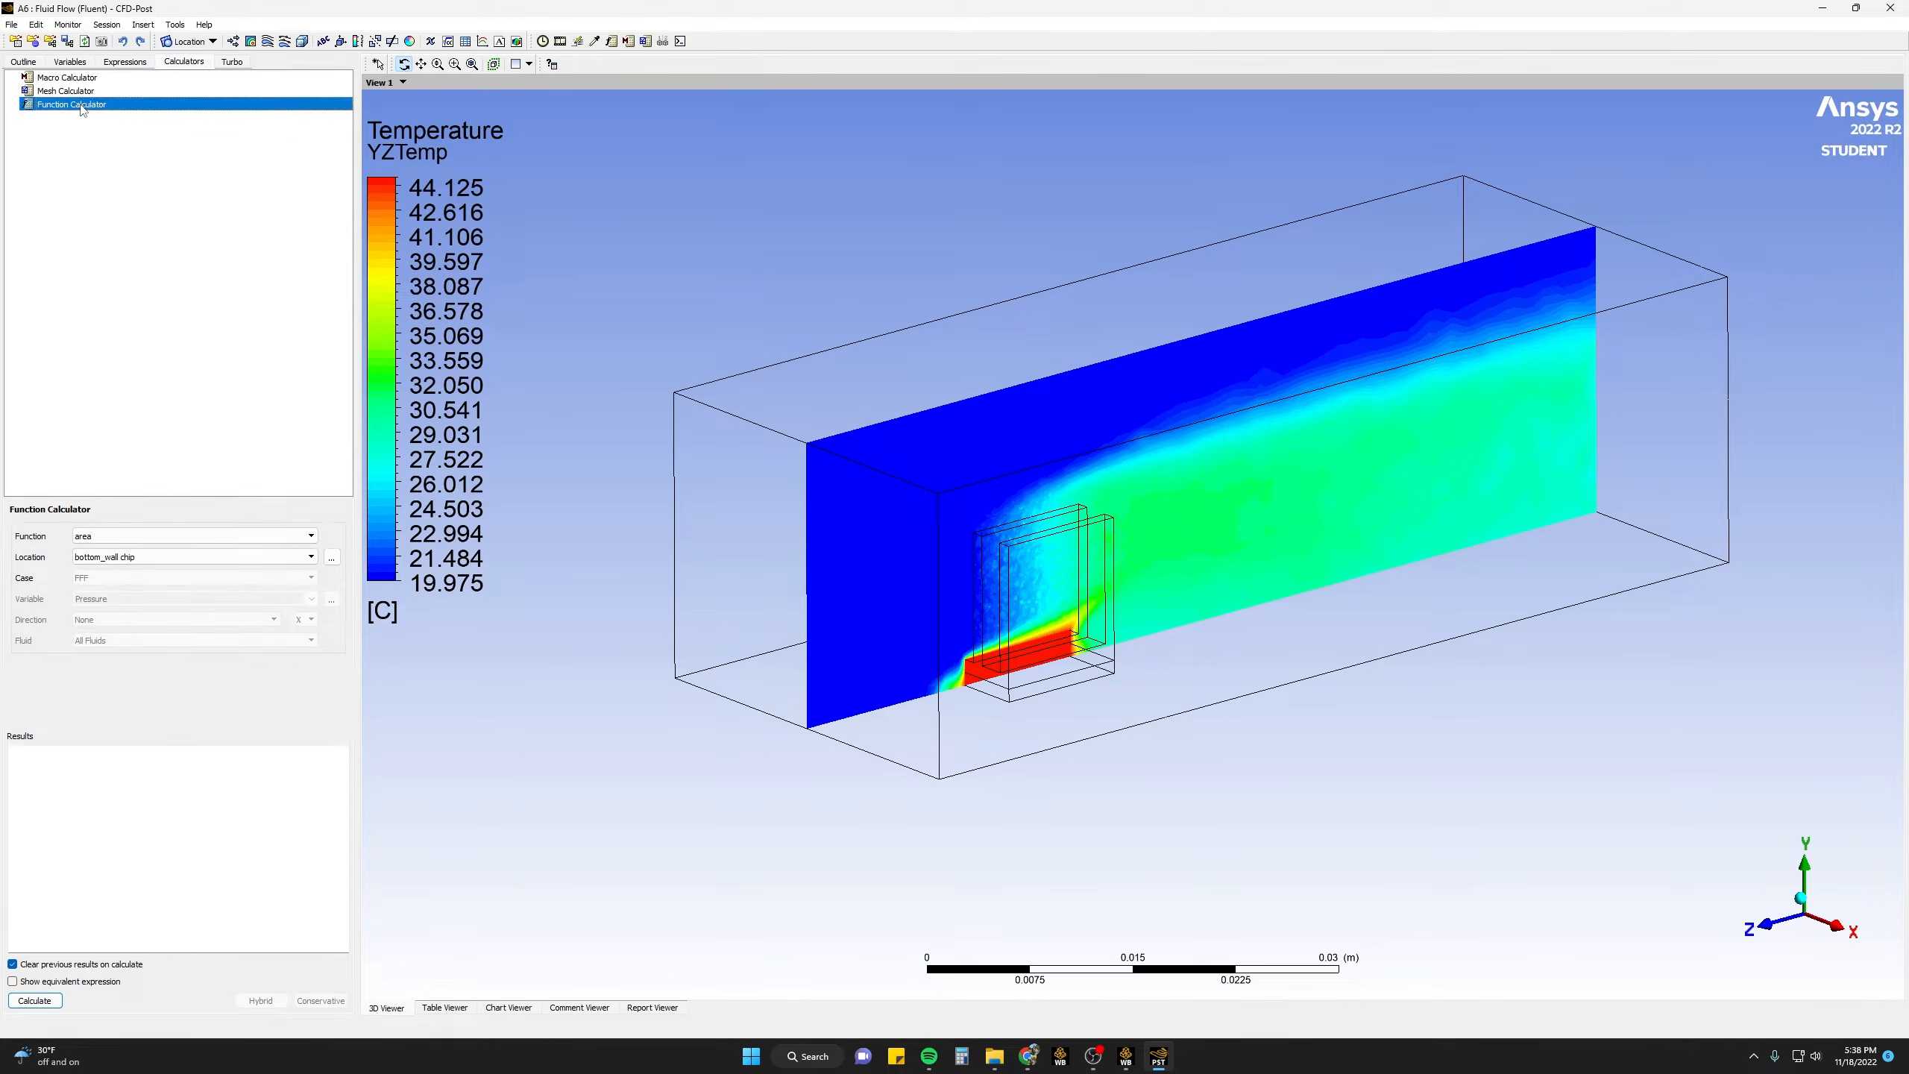
{"action": "left_click", "coordinate": [262, 535]}
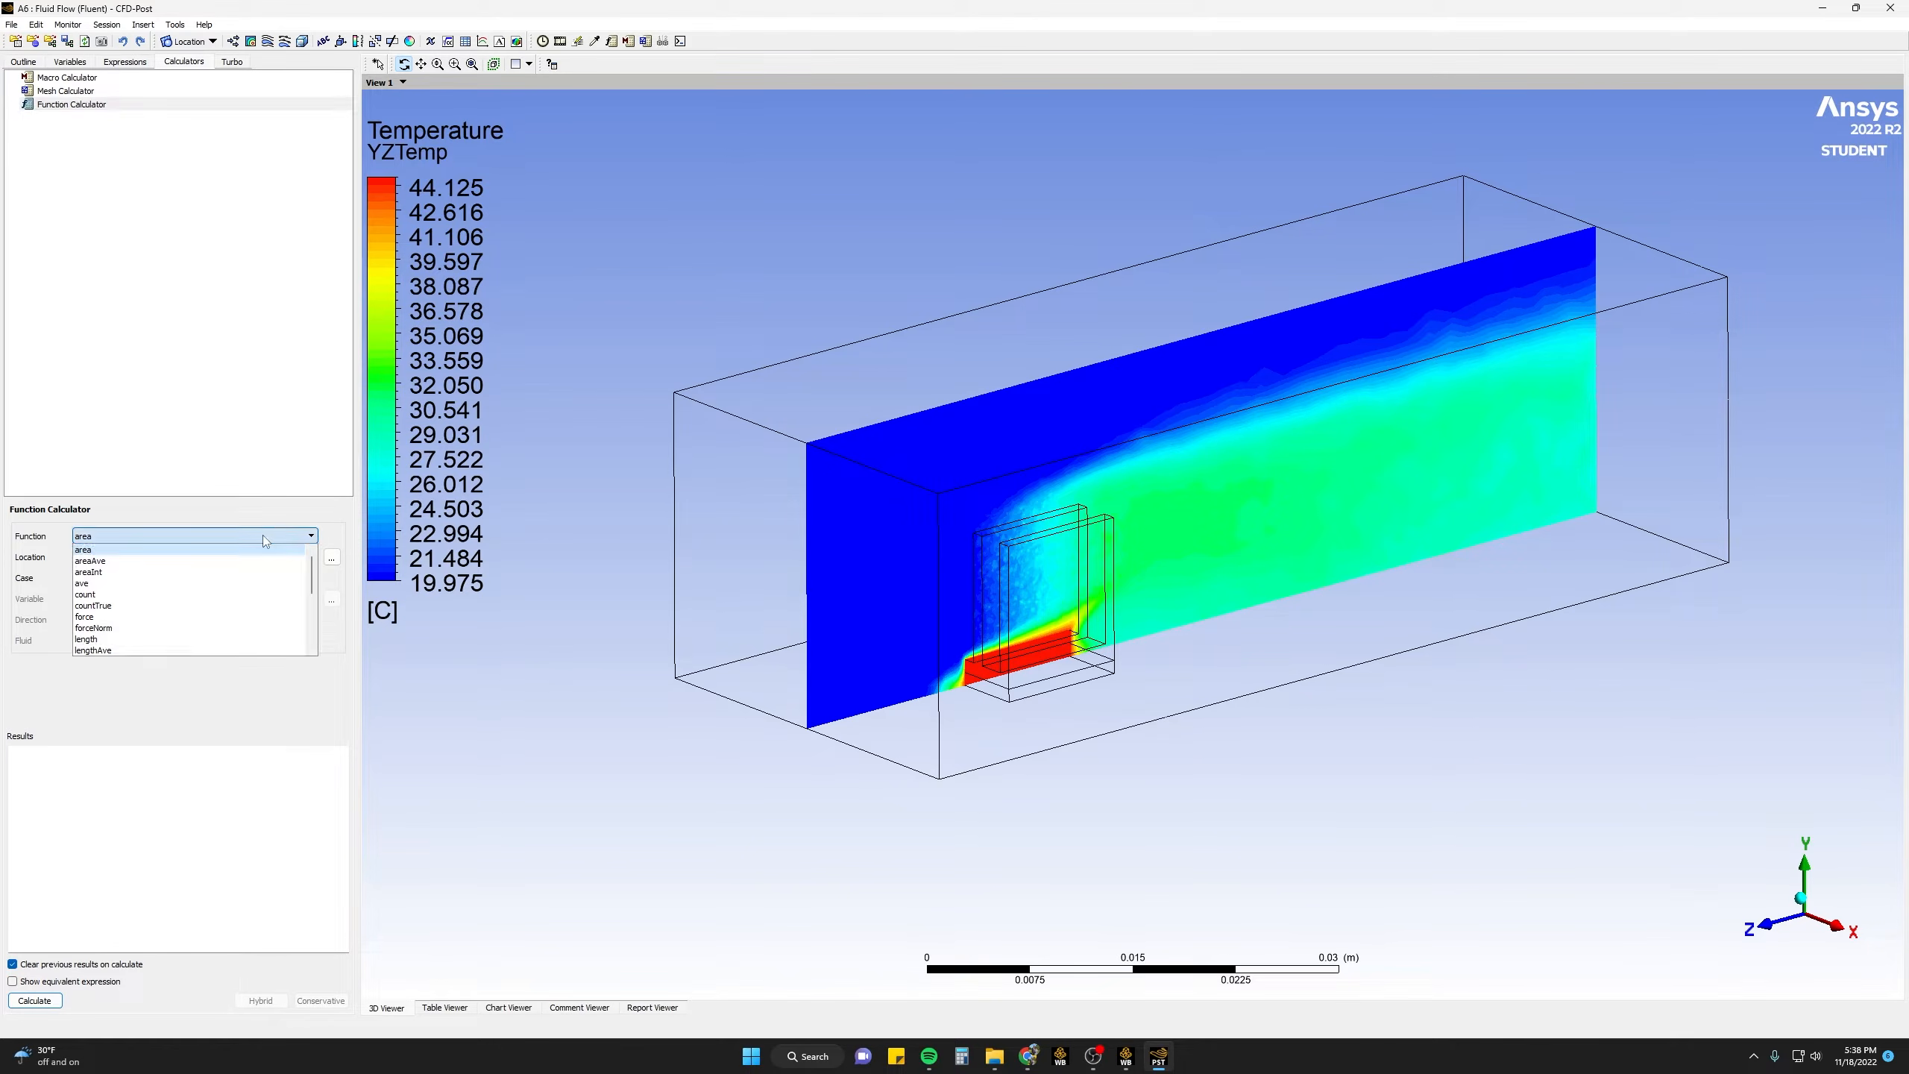
{"action": "scroll", "coordinate": [212, 599], "scroll_direction": "down", "scroll_amount": 3}
{"action": "scroll", "coordinate": [211, 598], "scroll_direction": "down", "scroll_amount": 2}
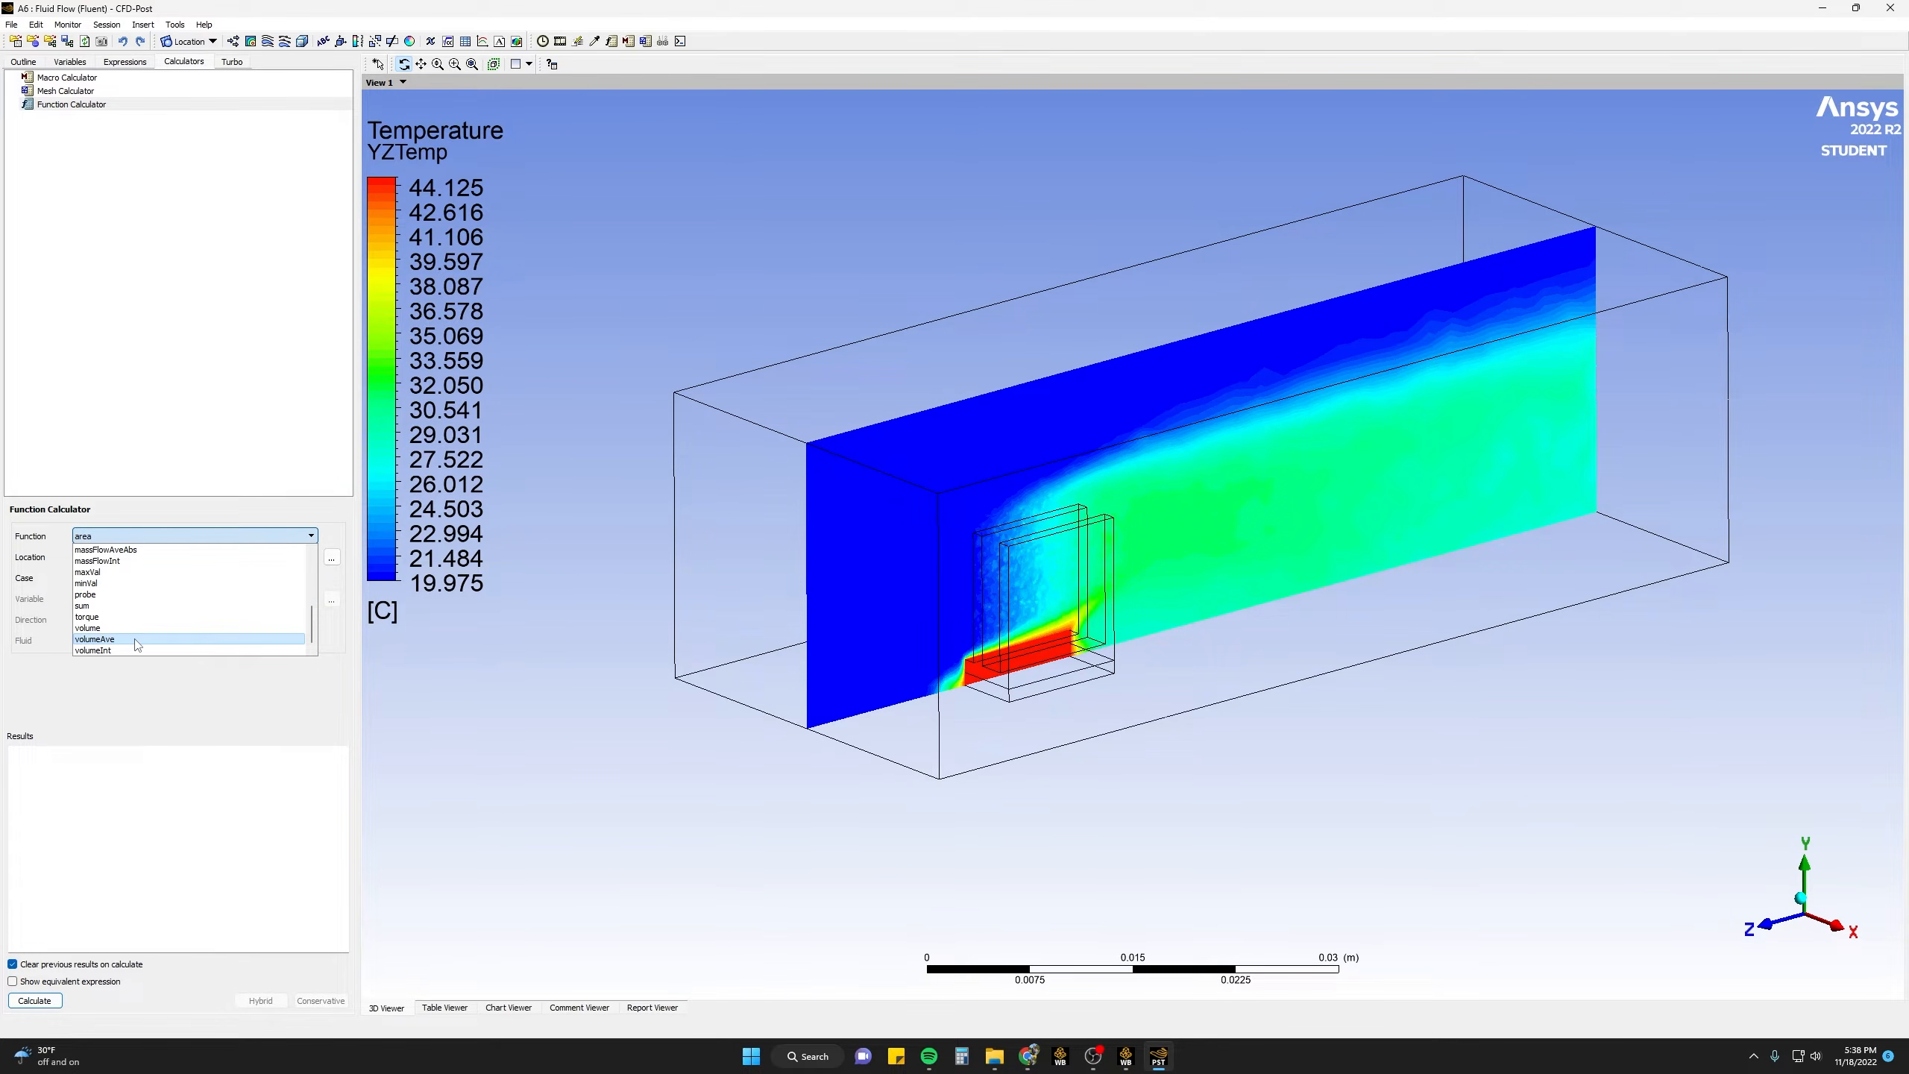
{"action": "left_click", "coordinate": [137, 639]}
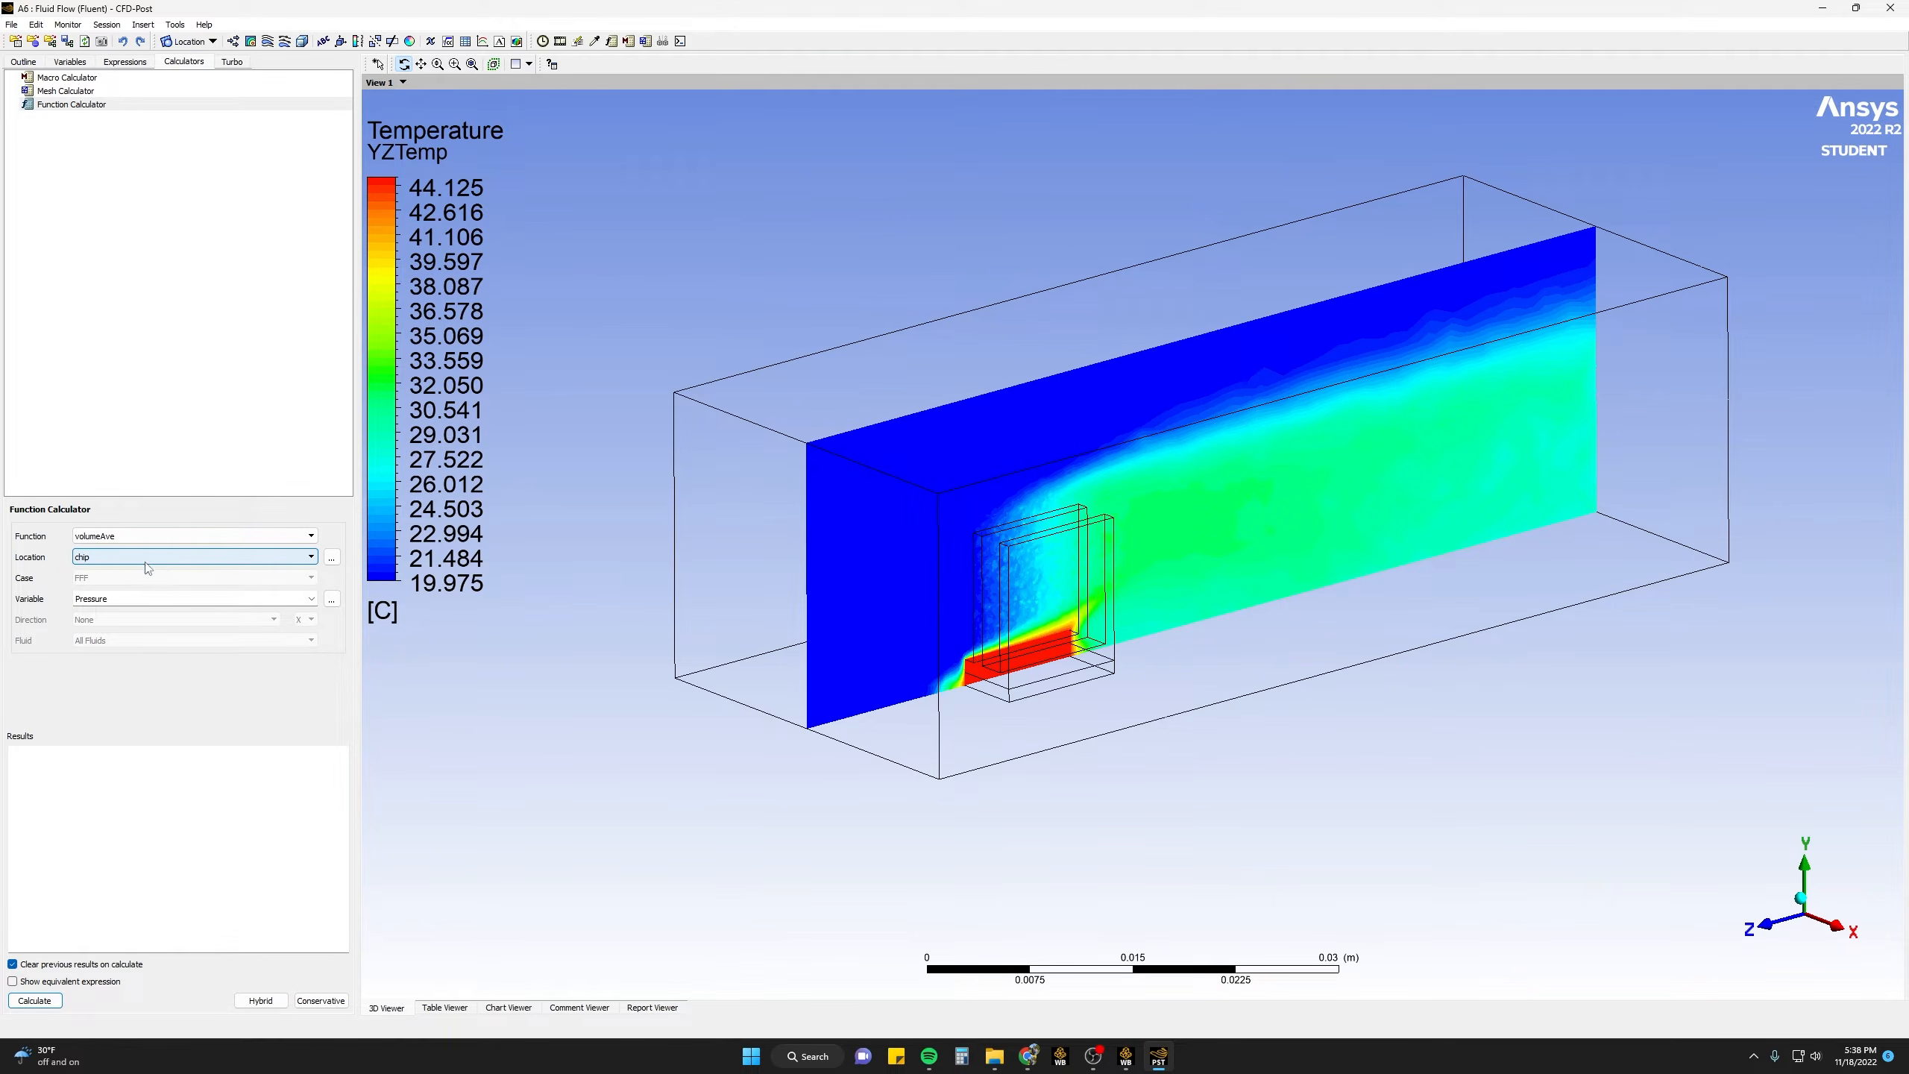
- Calculate the volume average of Temperature at the chip location
{"action": "left_click", "coordinate": [331, 557]}
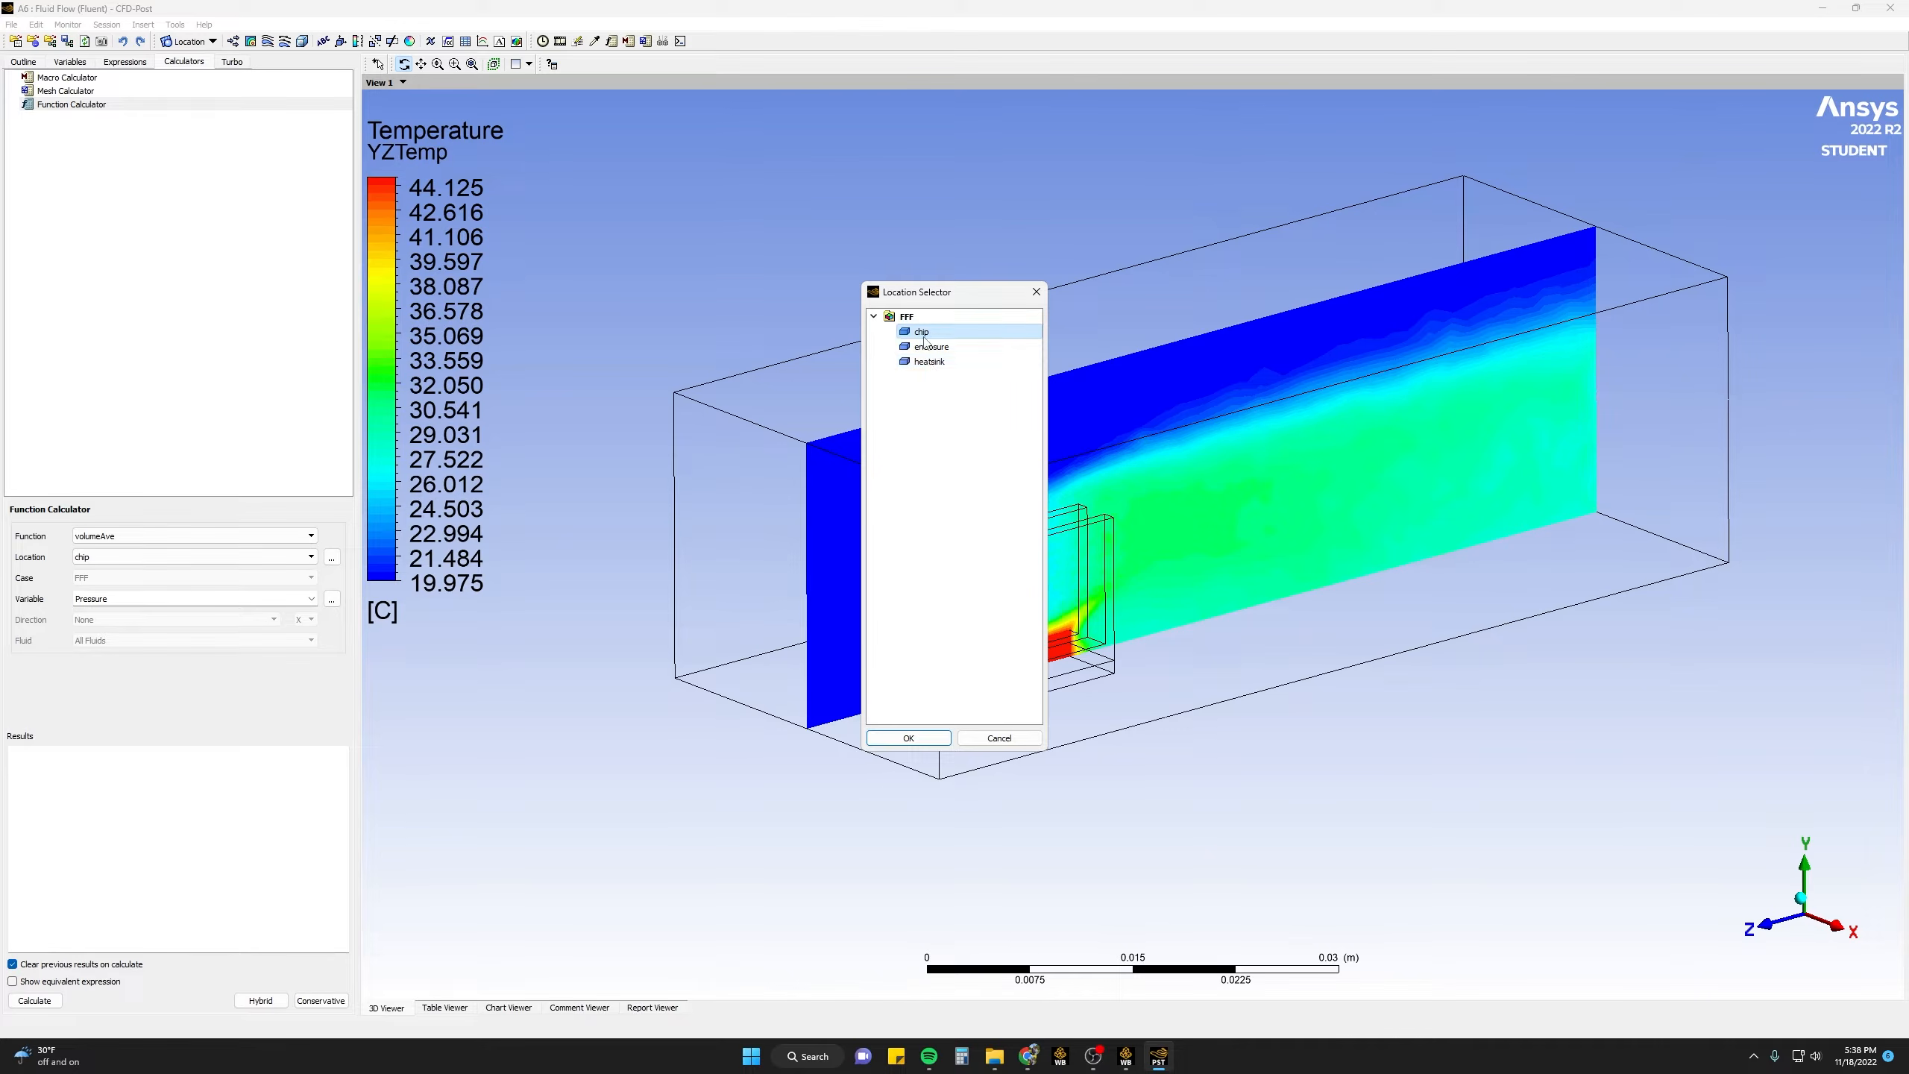
{"action": "left_click", "coordinate": [909, 737]}
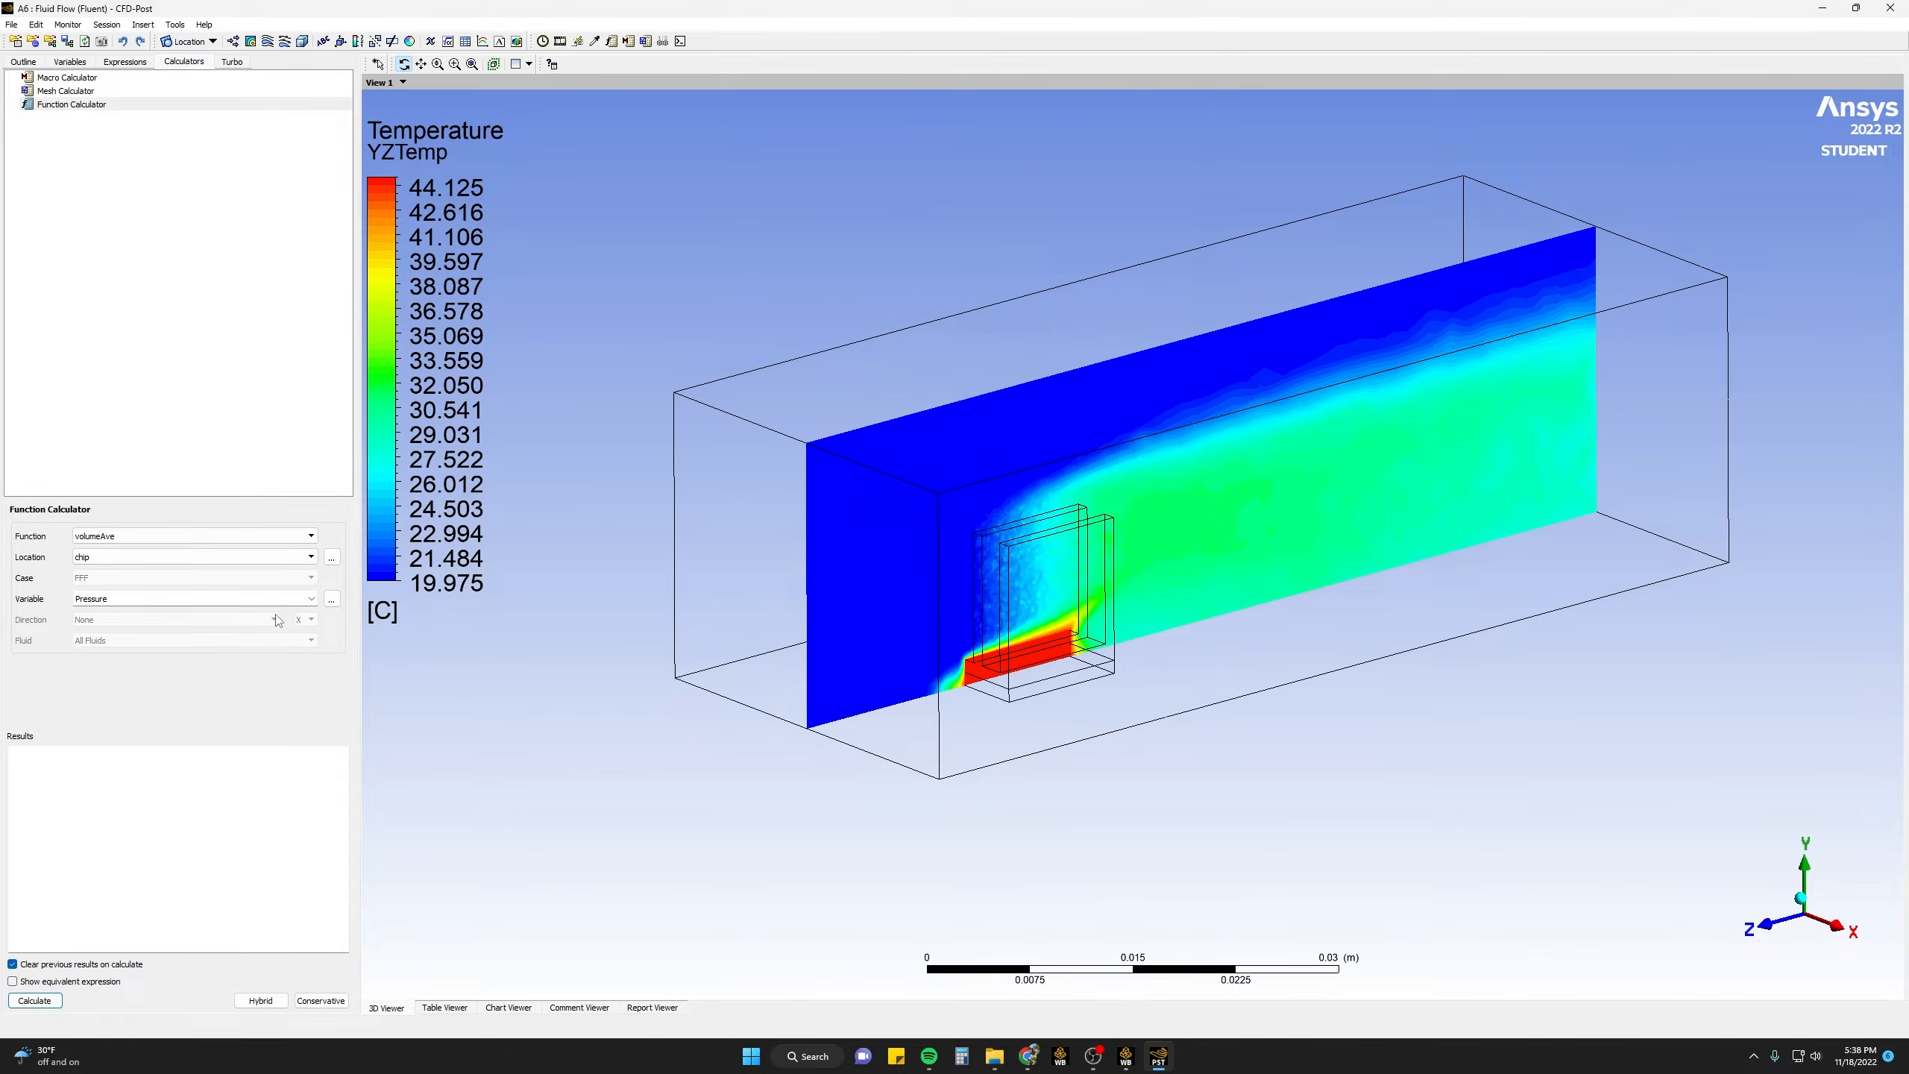
{"action": "left_click", "coordinate": [311, 599]}
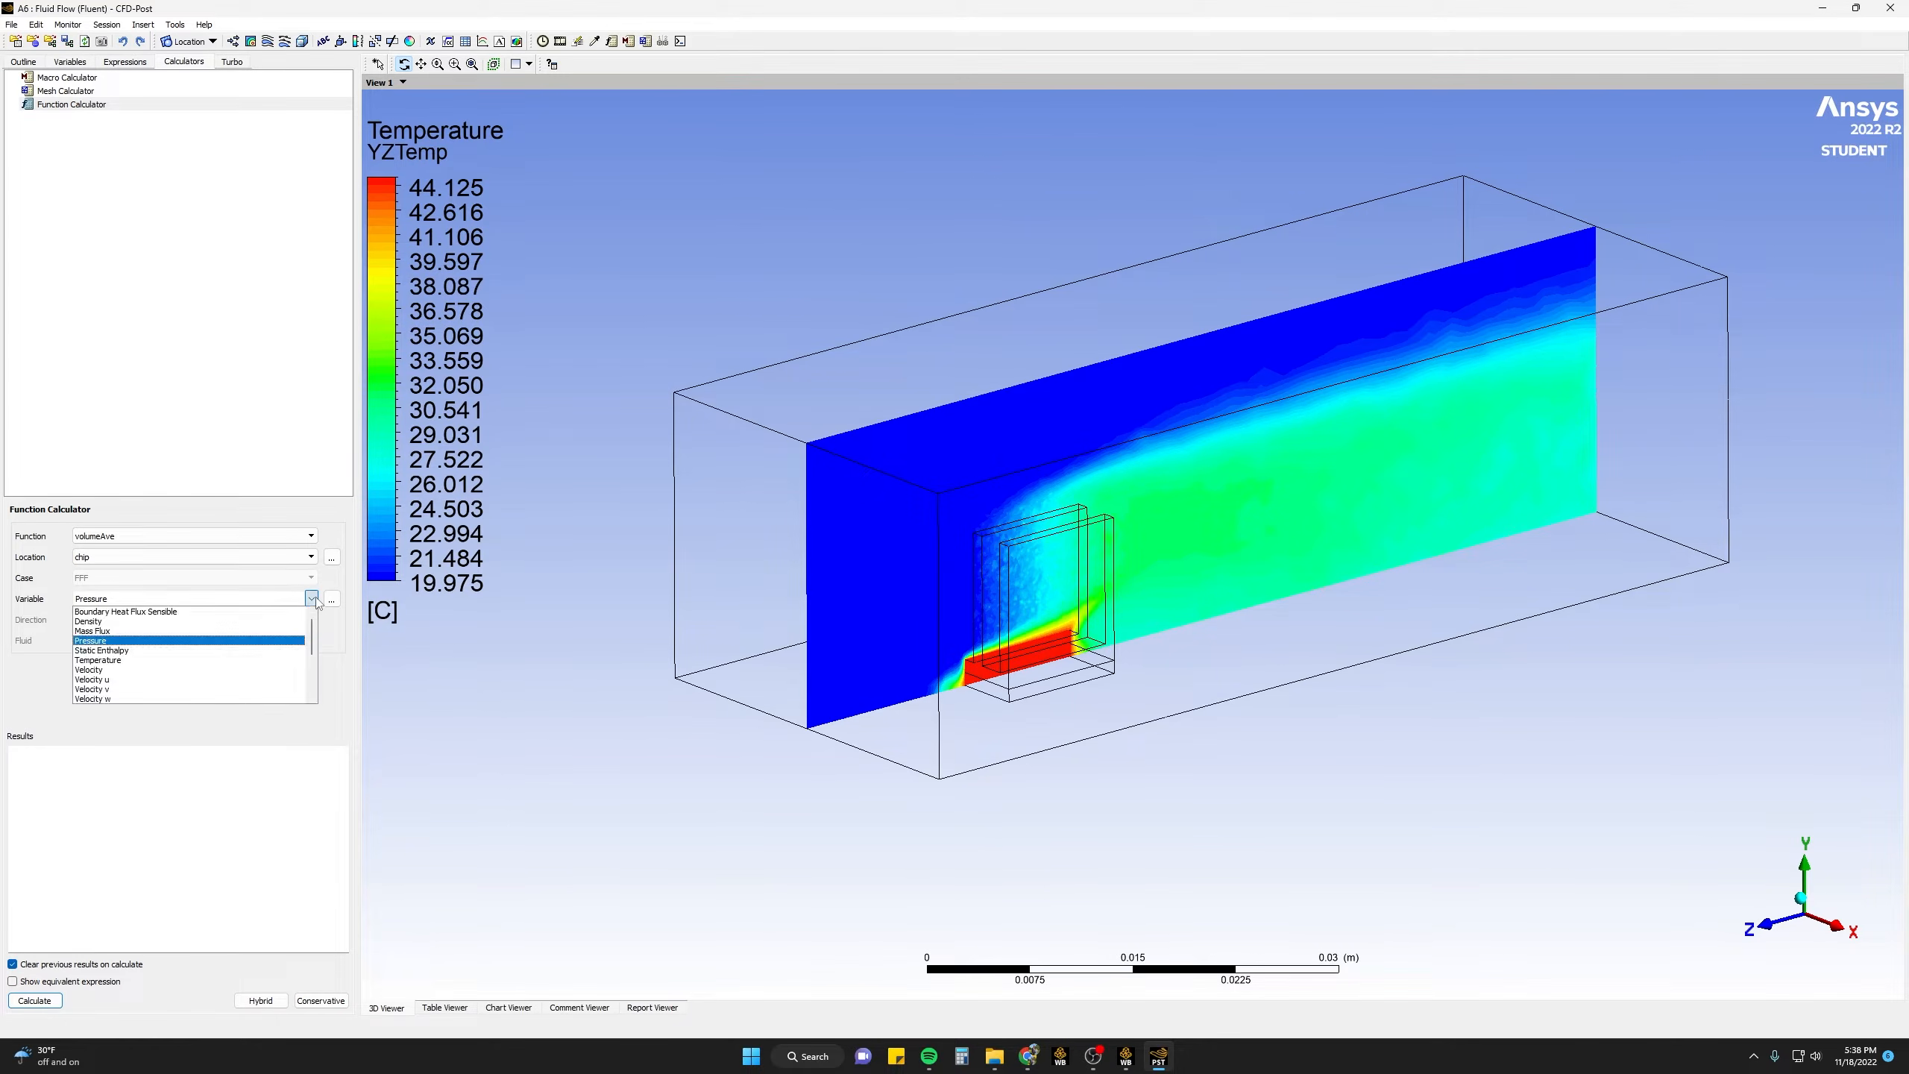
{"action": "left_click", "coordinate": [174, 660]}
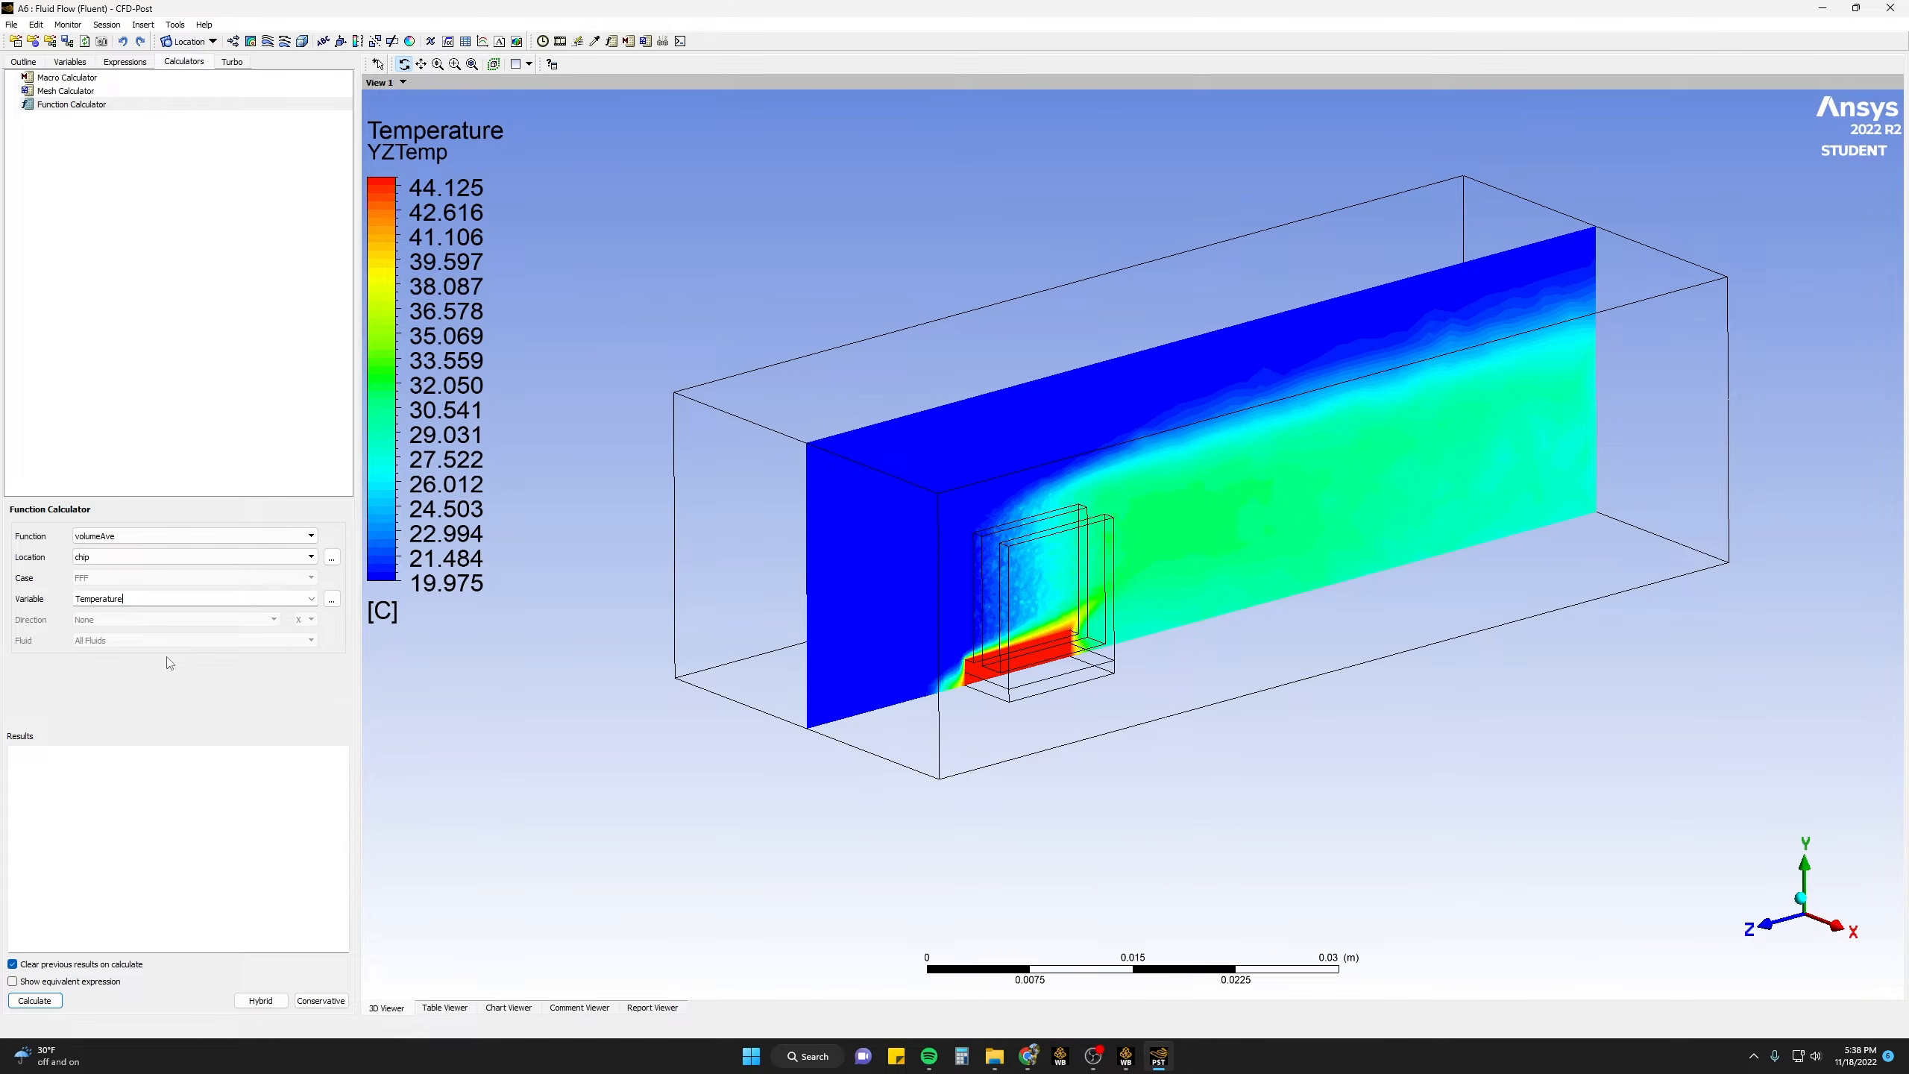
{"action": "left_click", "coordinate": [35, 1000]}
{"action": "left_click_drag", "start_coordinate": [15, 773], "coordinate": [38, 773]}
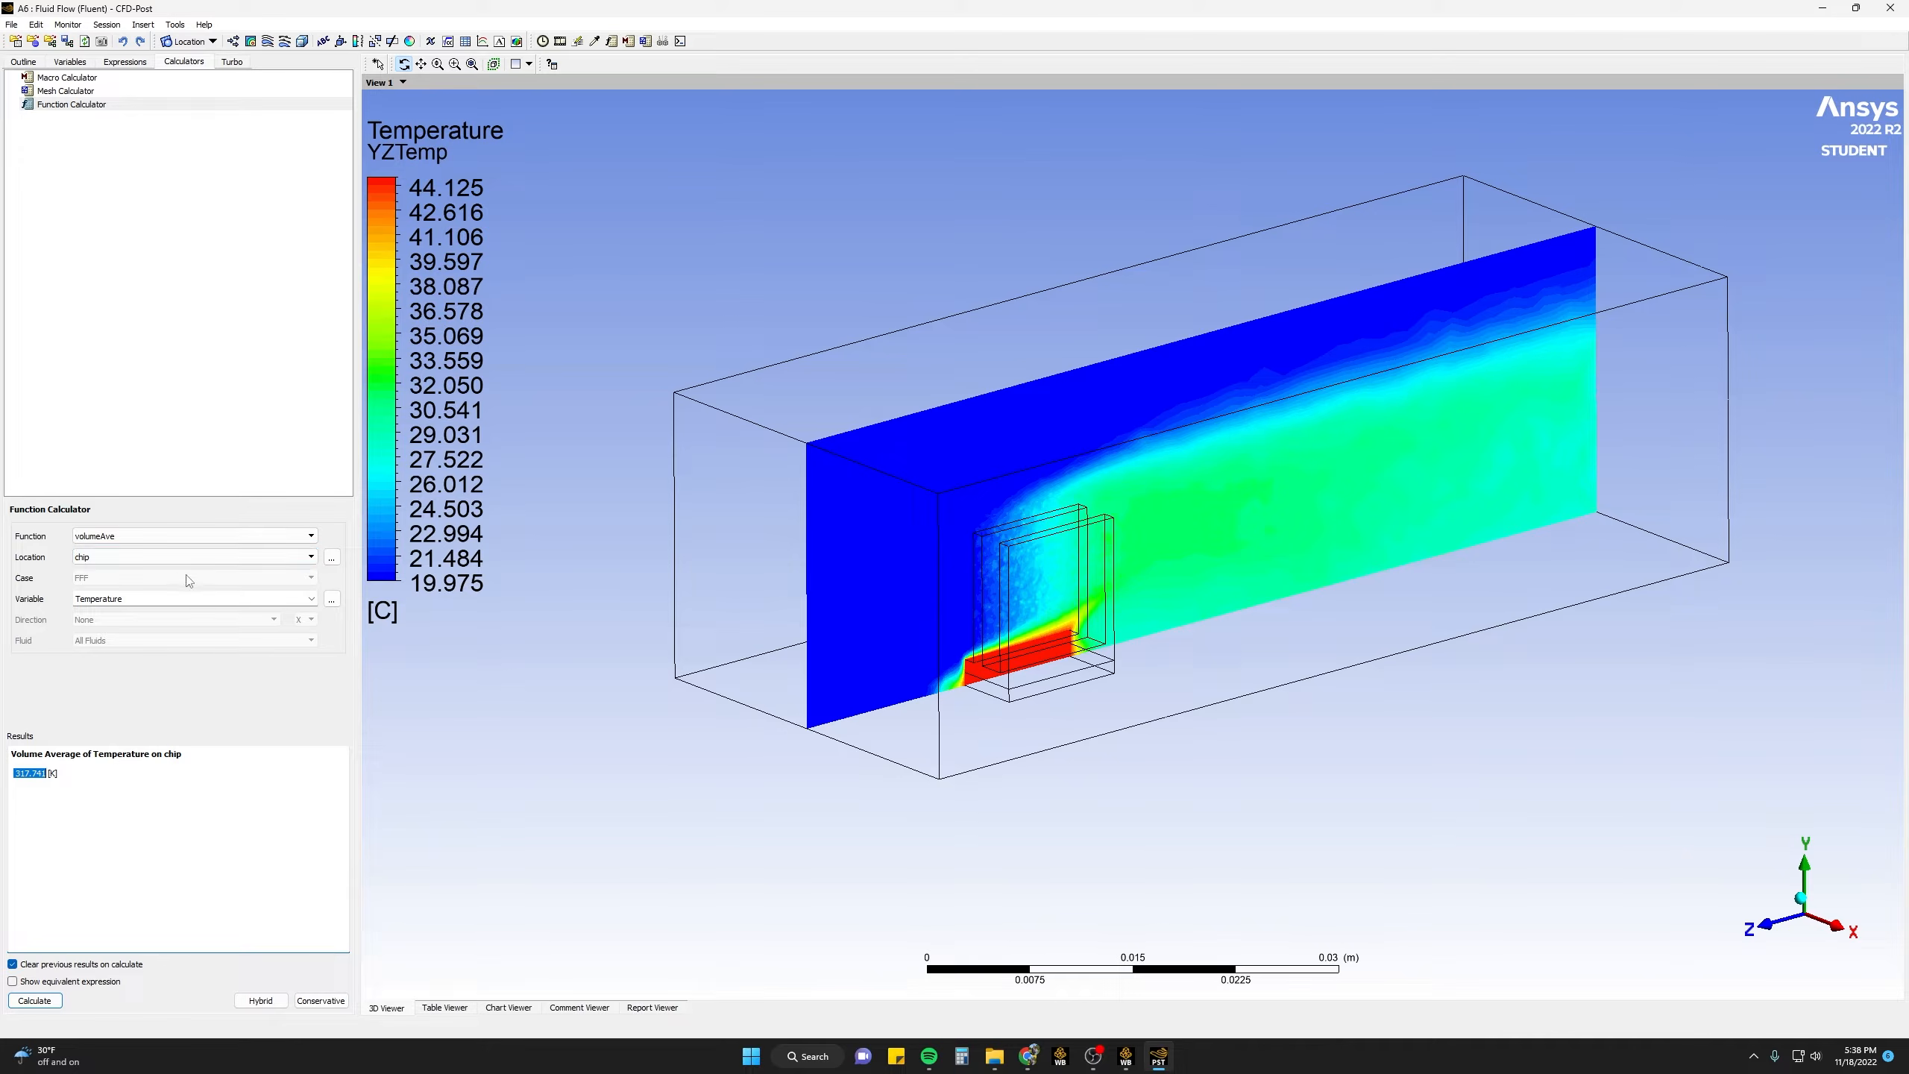
- Calculate the maximum Temperature on the chip with the maxVal function
{"action": "left_click", "coordinate": [155, 536]}
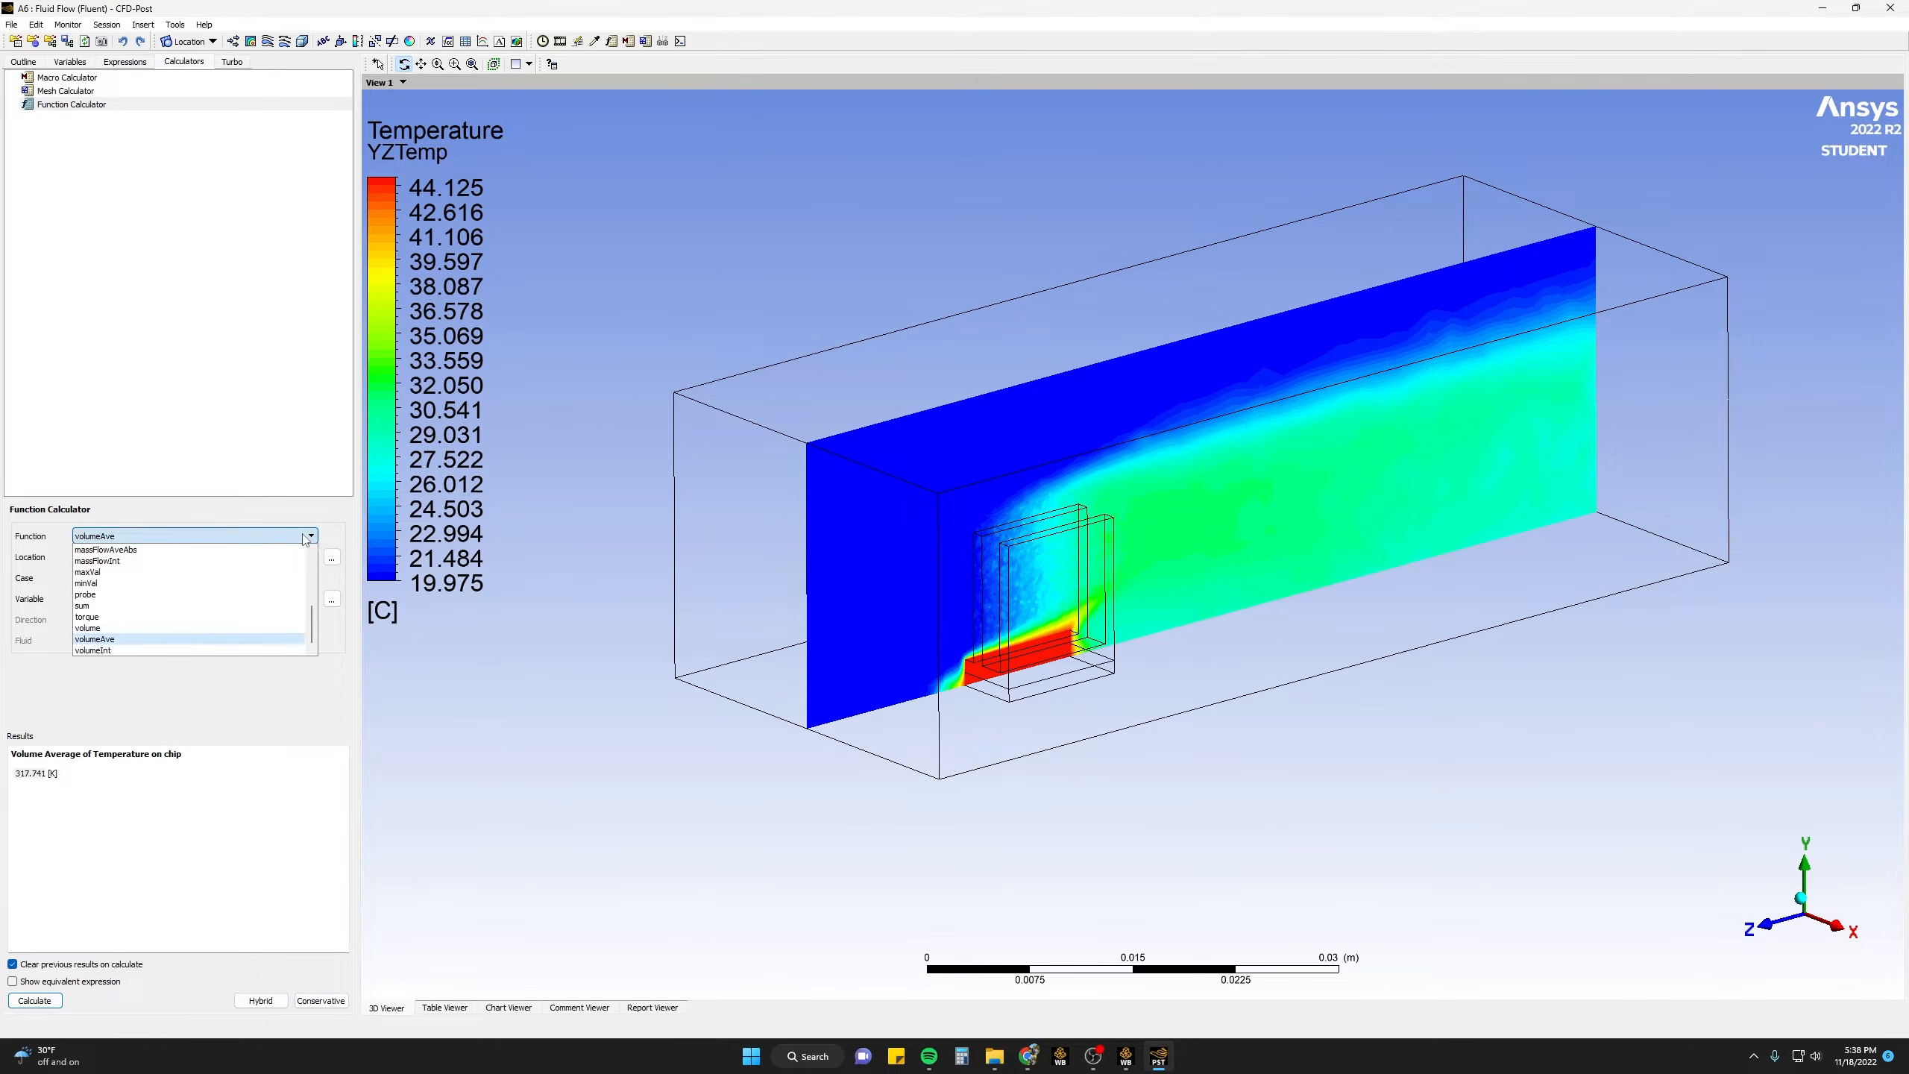
{"action": "left_click", "coordinate": [167, 576]}
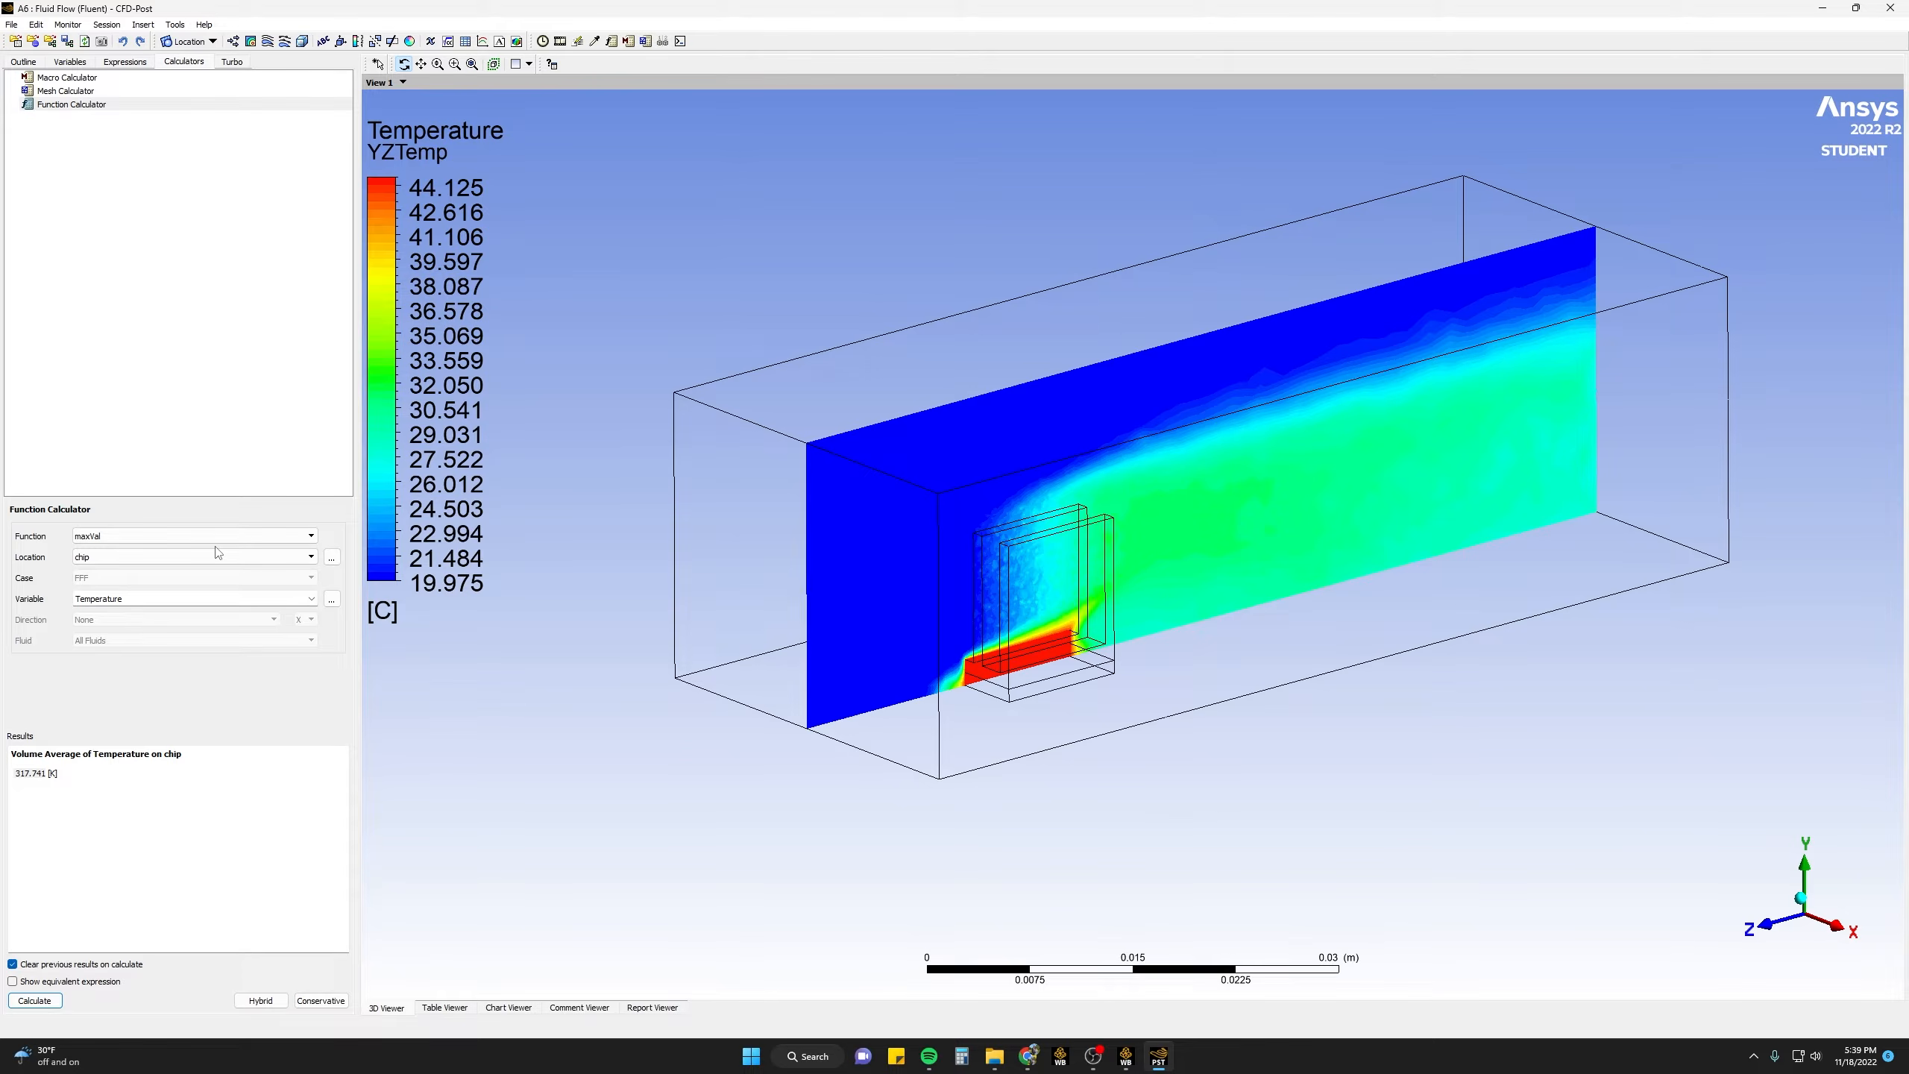
{"action": "left_click", "coordinate": [35, 1001]}
- Return to the model outline and insert a line location named MidPlaneLine
{"action": "left_click", "coordinate": [32, 63]}
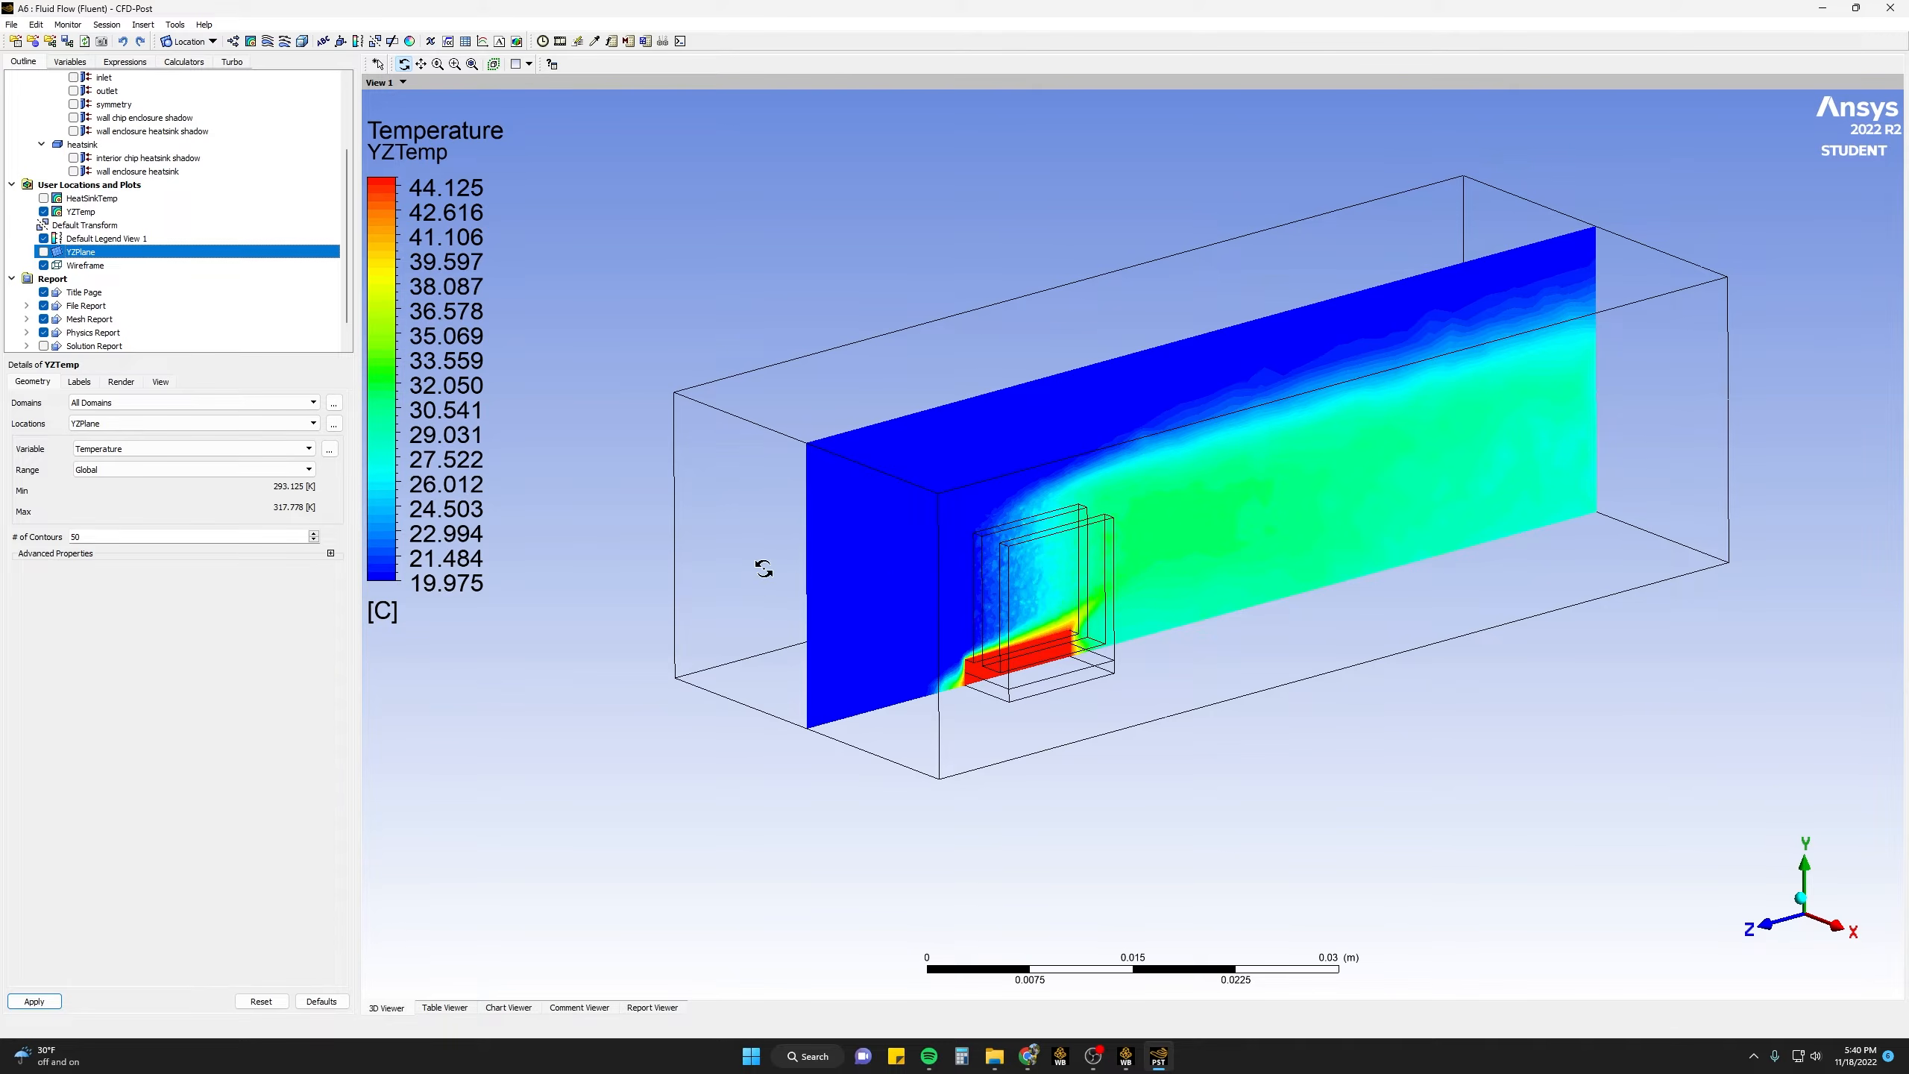
{"action": "left_click", "coordinate": [214, 42]}
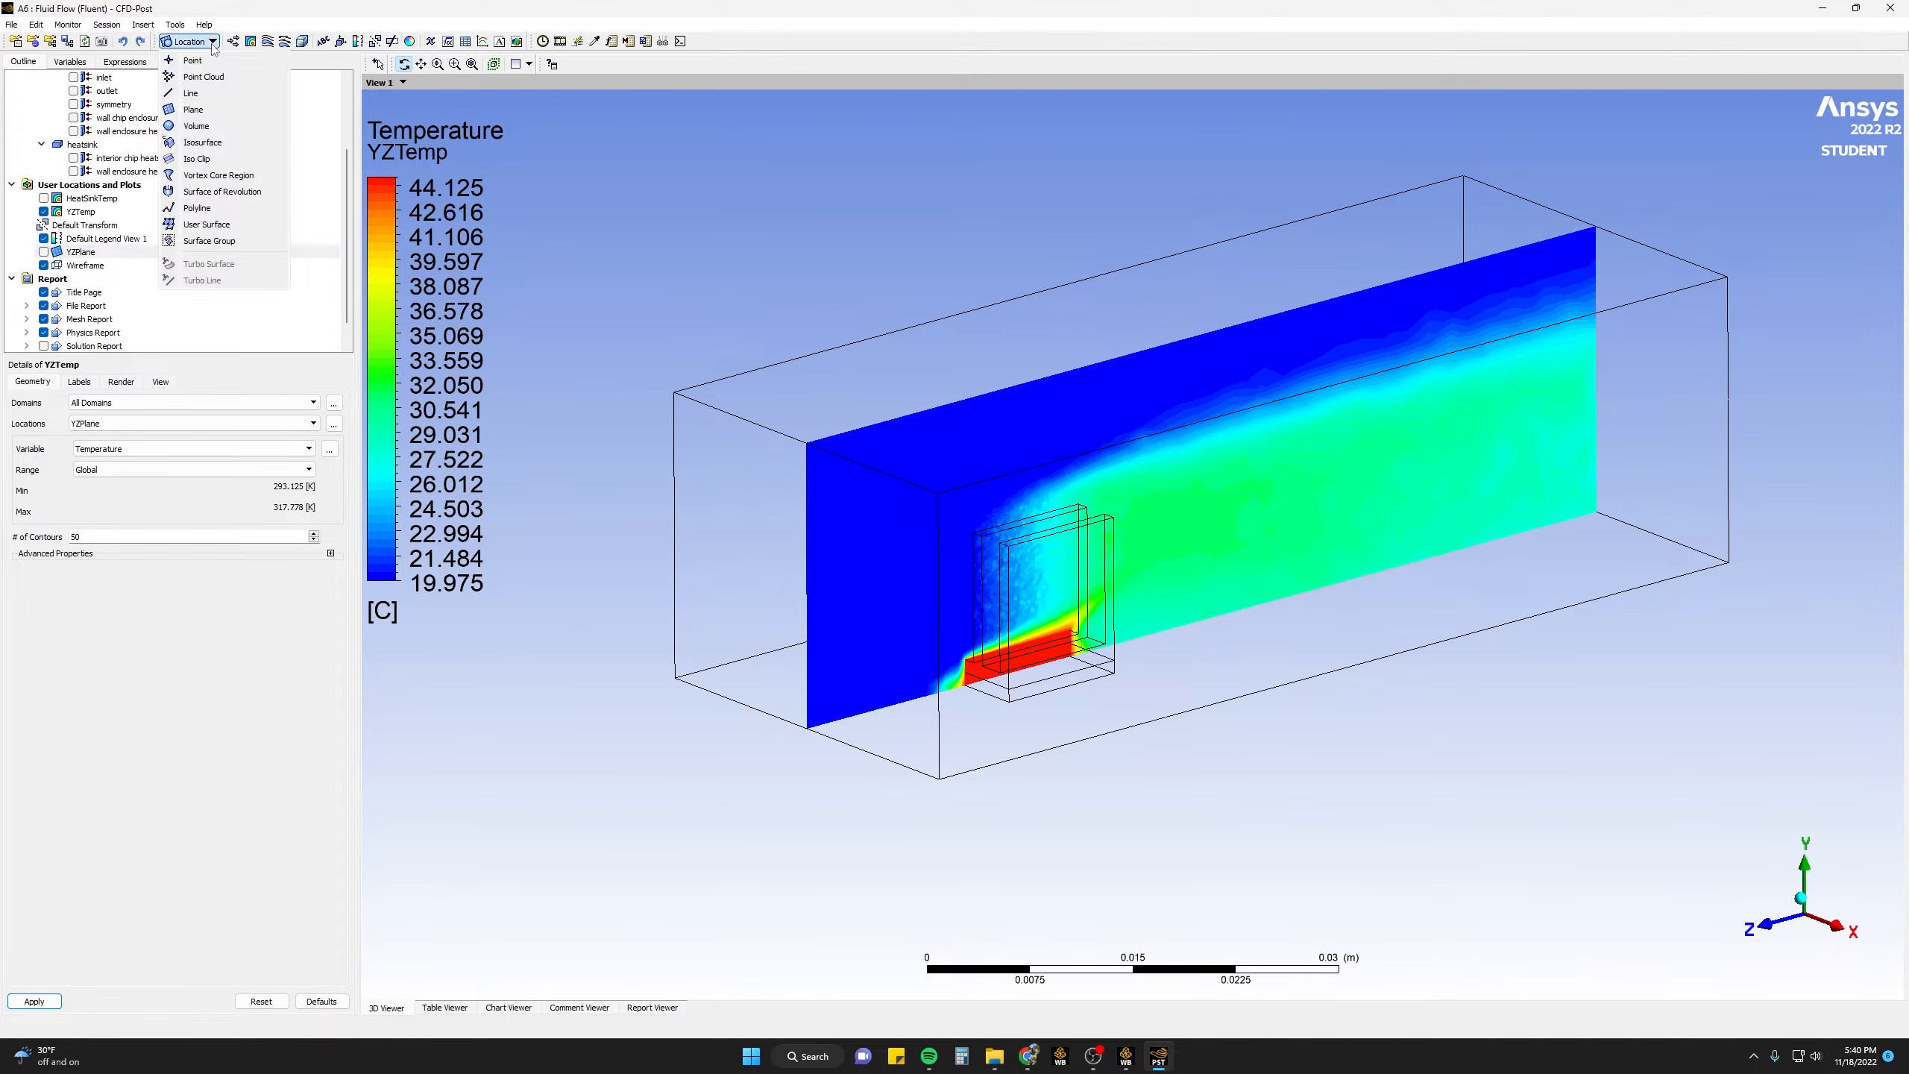
{"action": "left_click", "coordinate": [193, 93]}
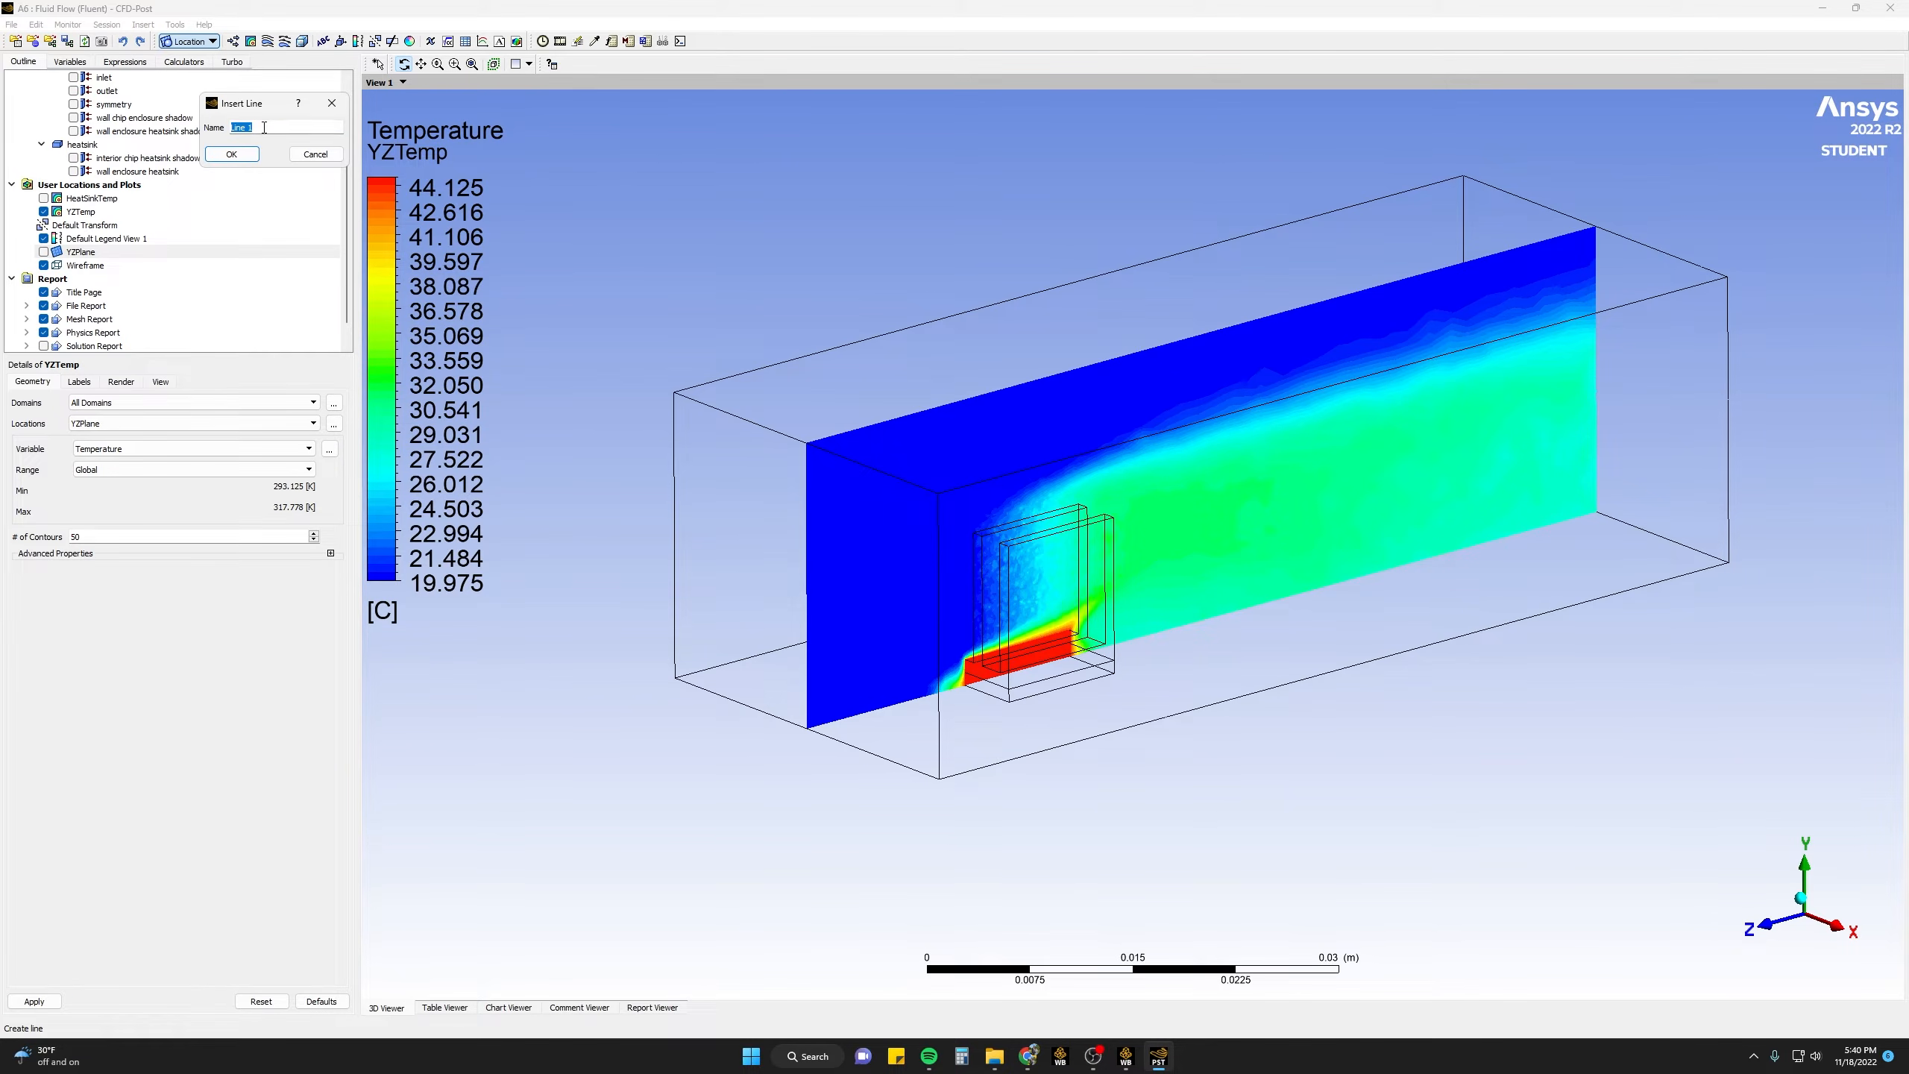
{"action": "type", "text": "MidPlane"}
{"action": "left_click", "coordinate": [231, 154]}
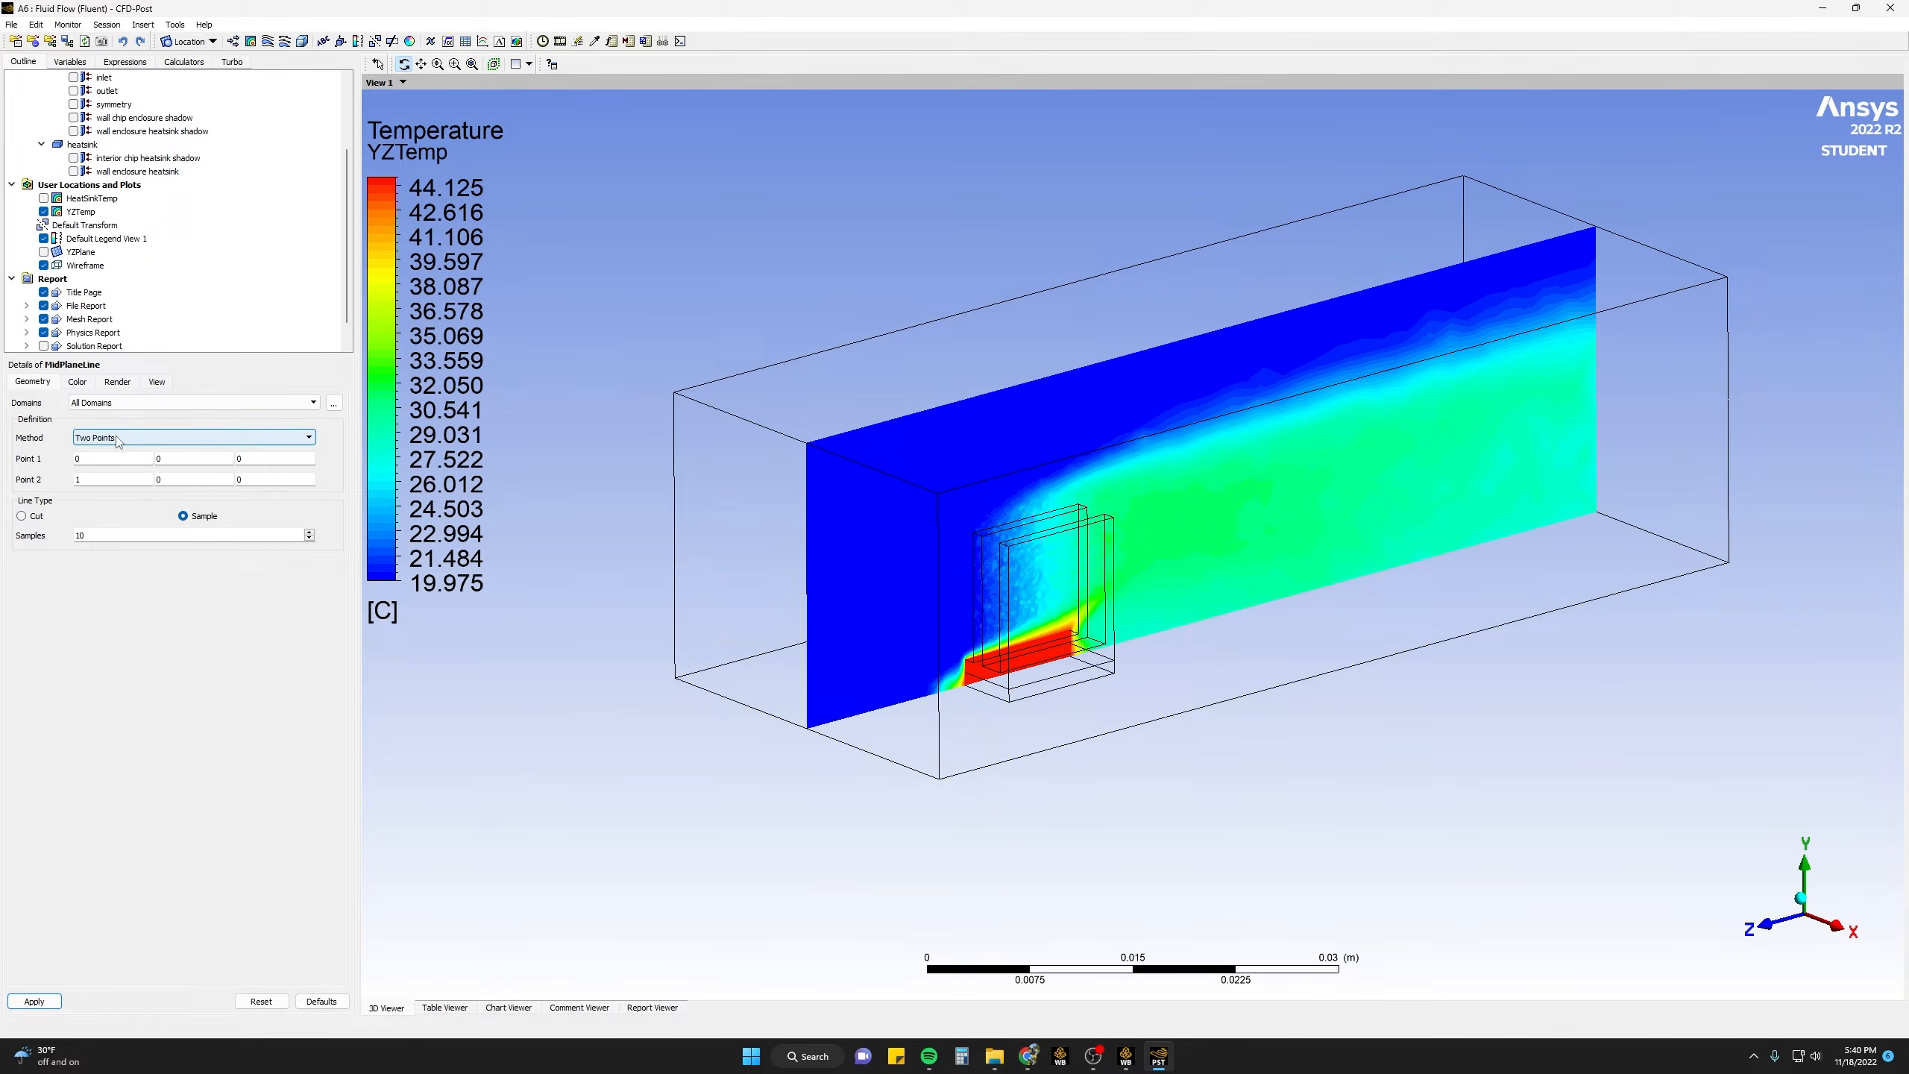
- Define MidPlaneLine with the Two Points method from (0, 0, 0.015) to (0, 0, -0.06) and apply it
{"action": "left_click", "coordinate": [105, 439]}
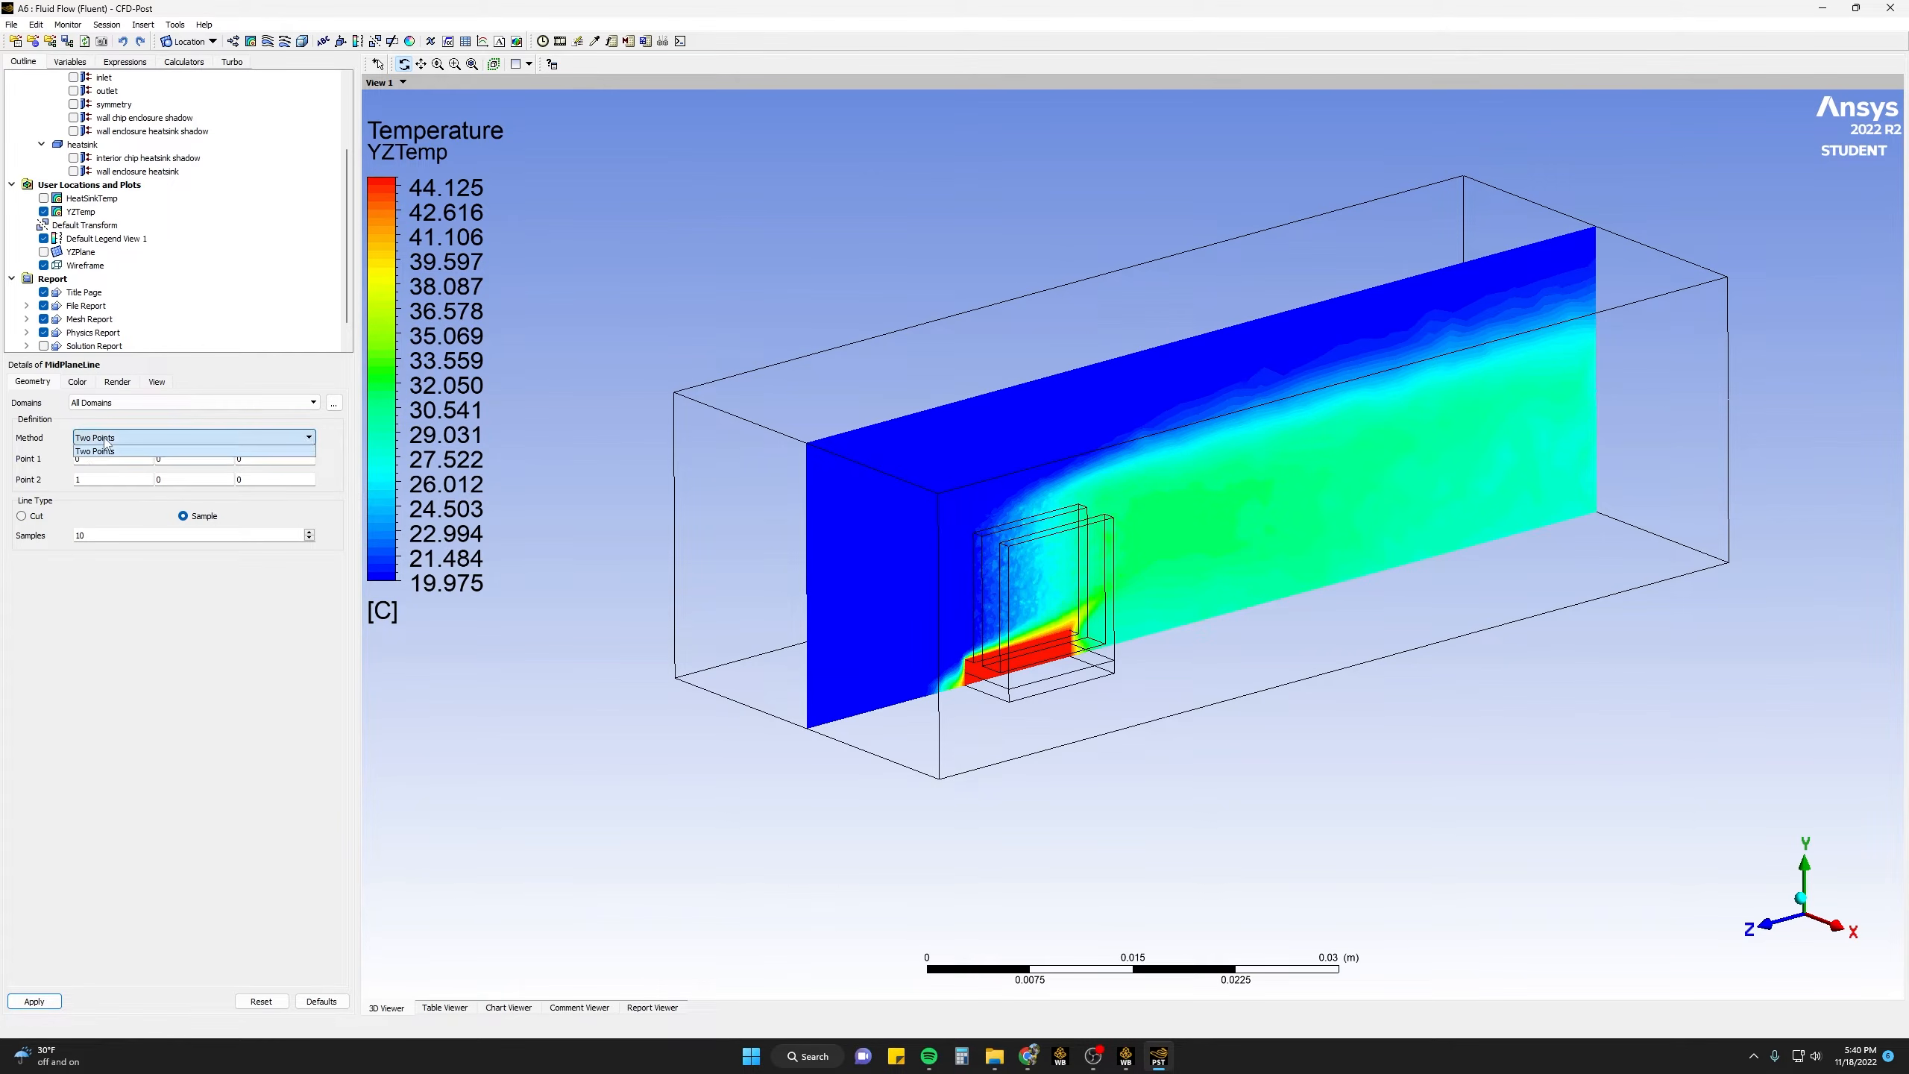
{"action": "left_click", "coordinate": [105, 450]}
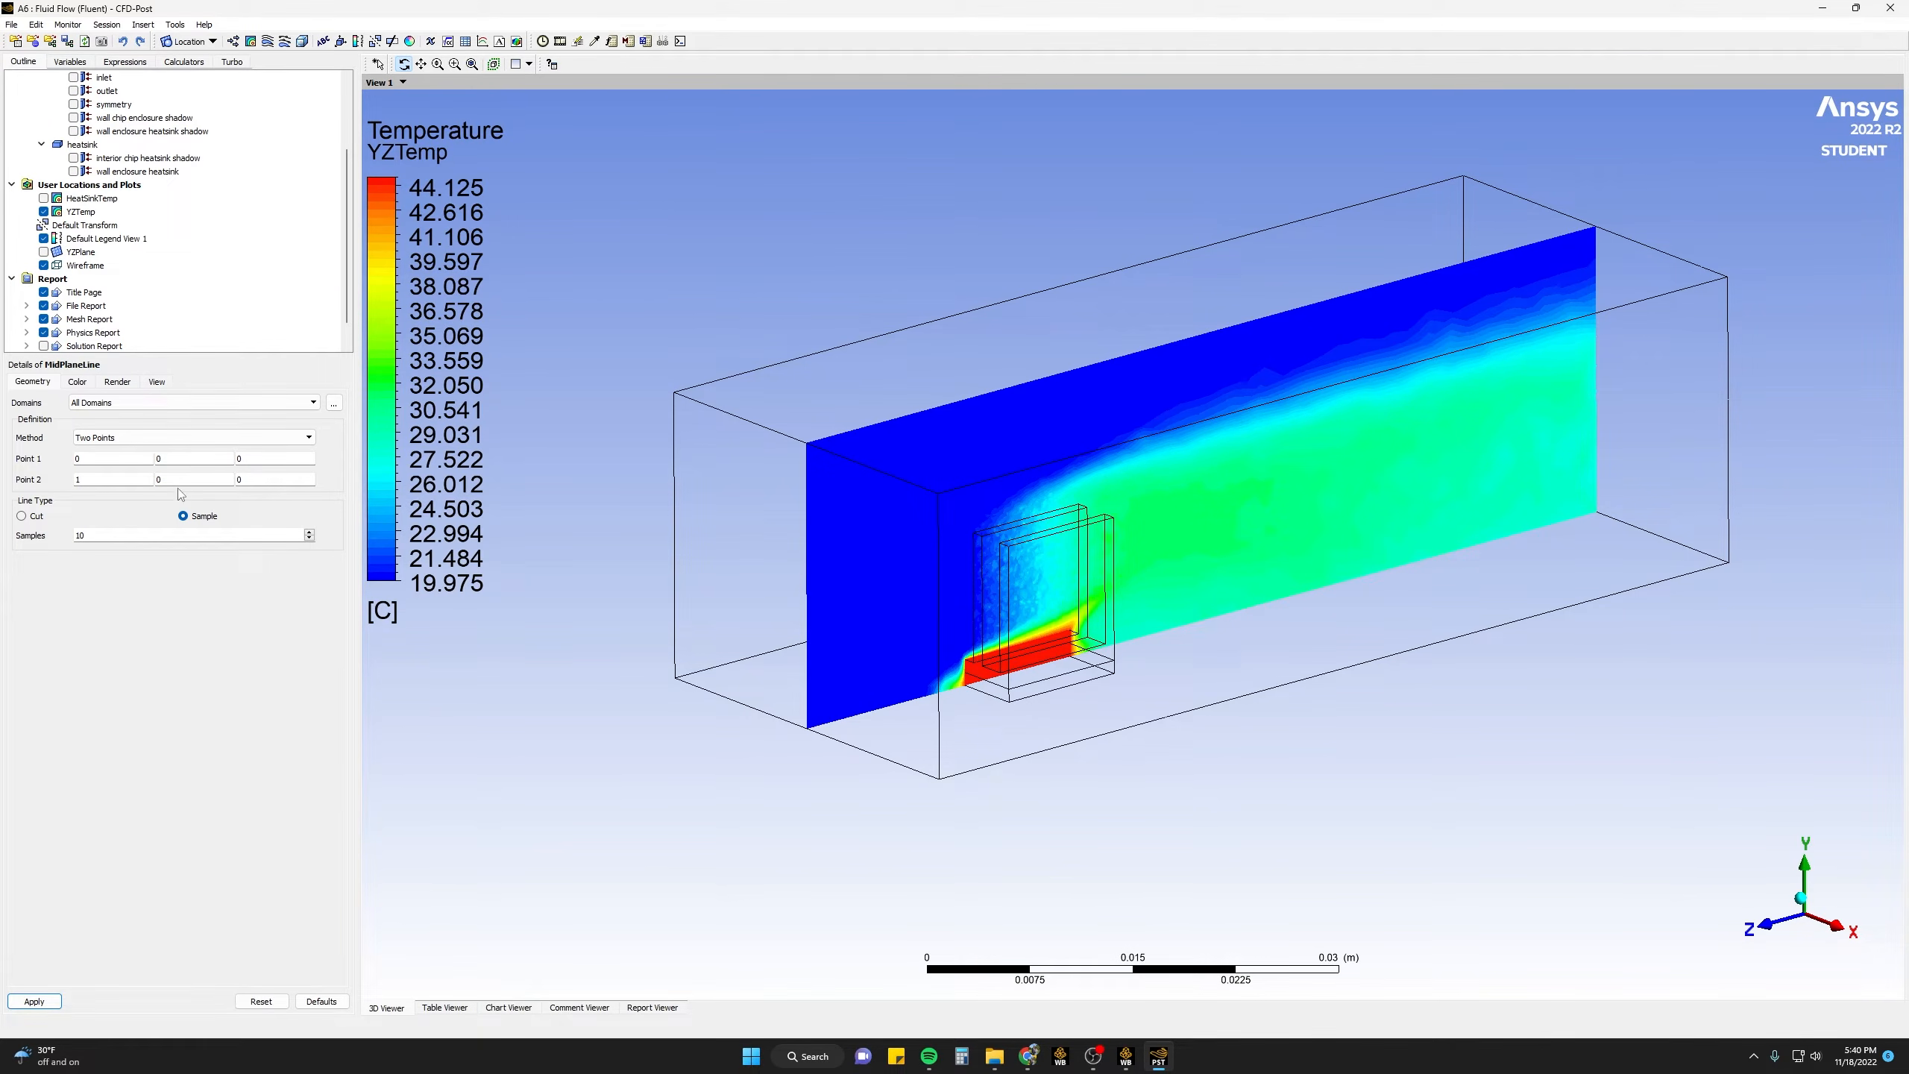
{"action": "left_click", "coordinate": [85, 464]}
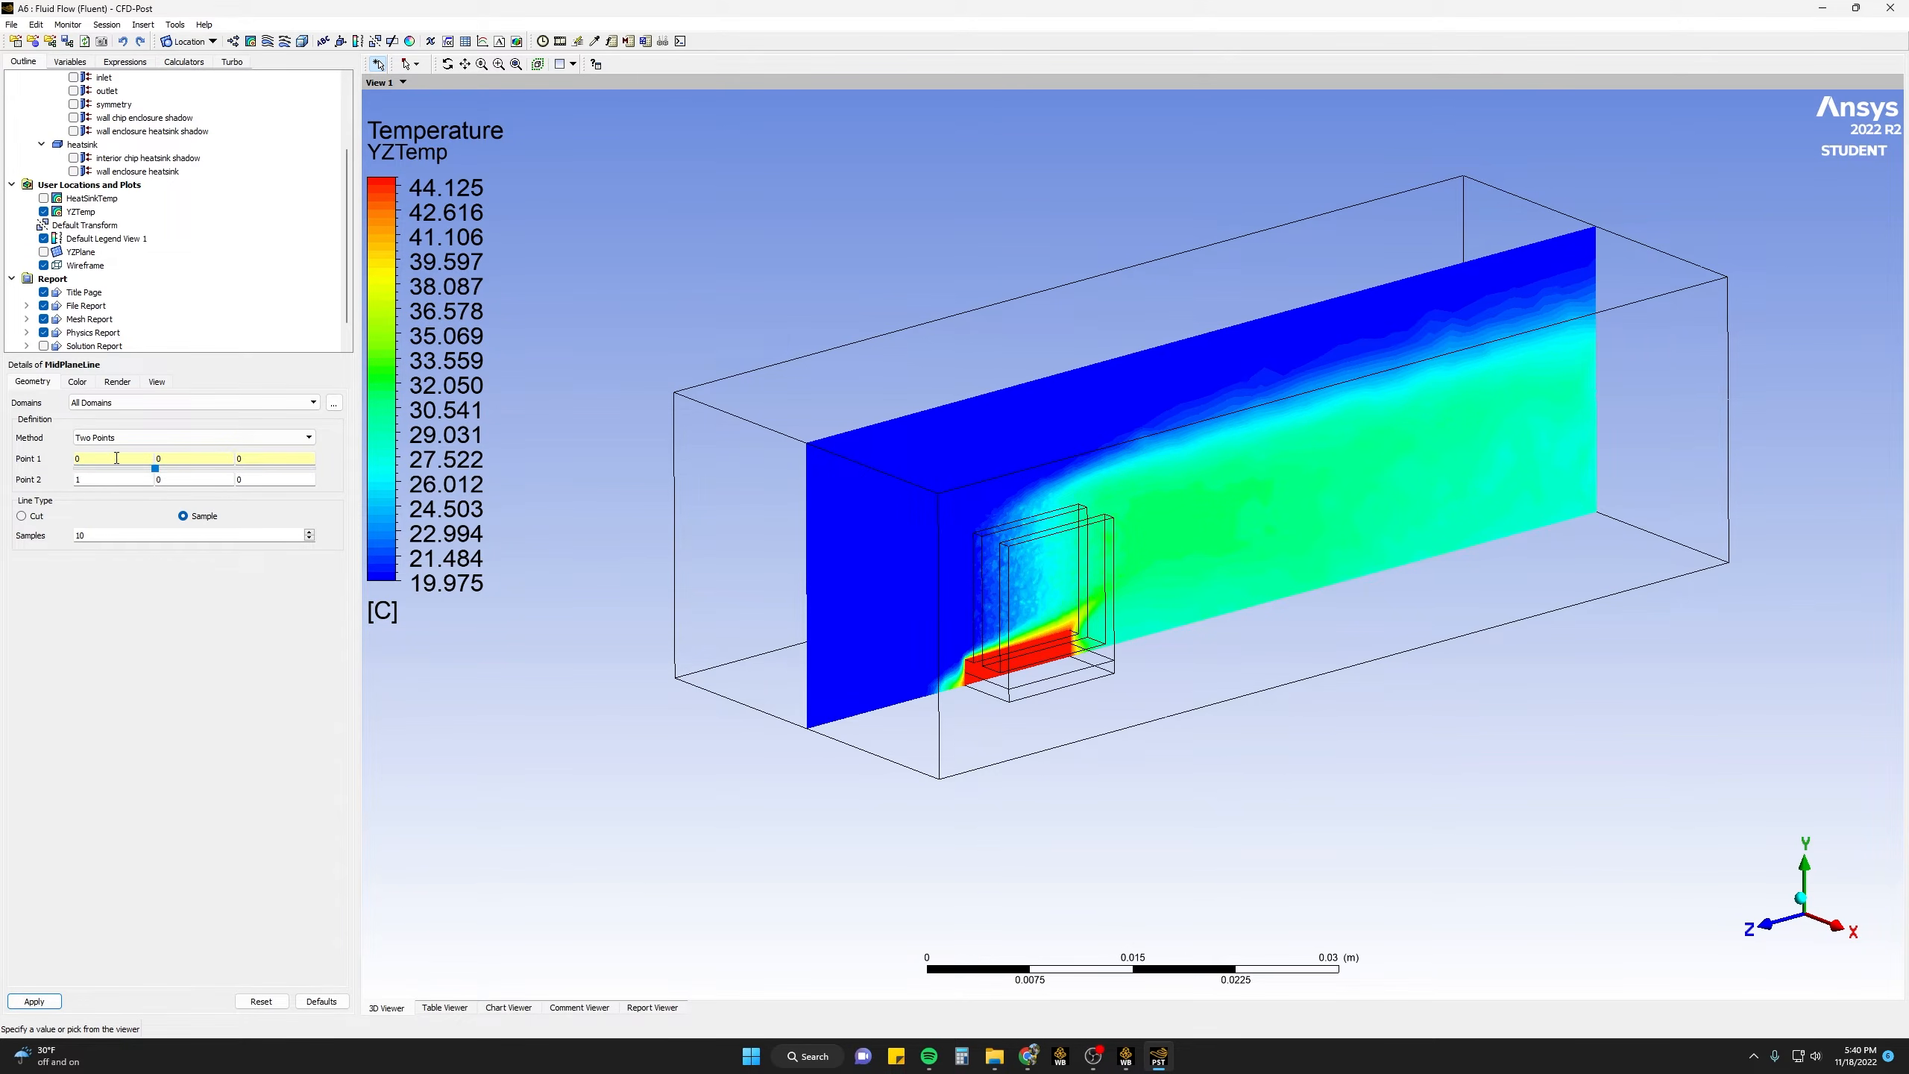
{"action": "left_click", "coordinate": [256, 458]}
{"action": "type", "text": ".015"}
{"action": "left_click", "coordinate": [242, 479]}
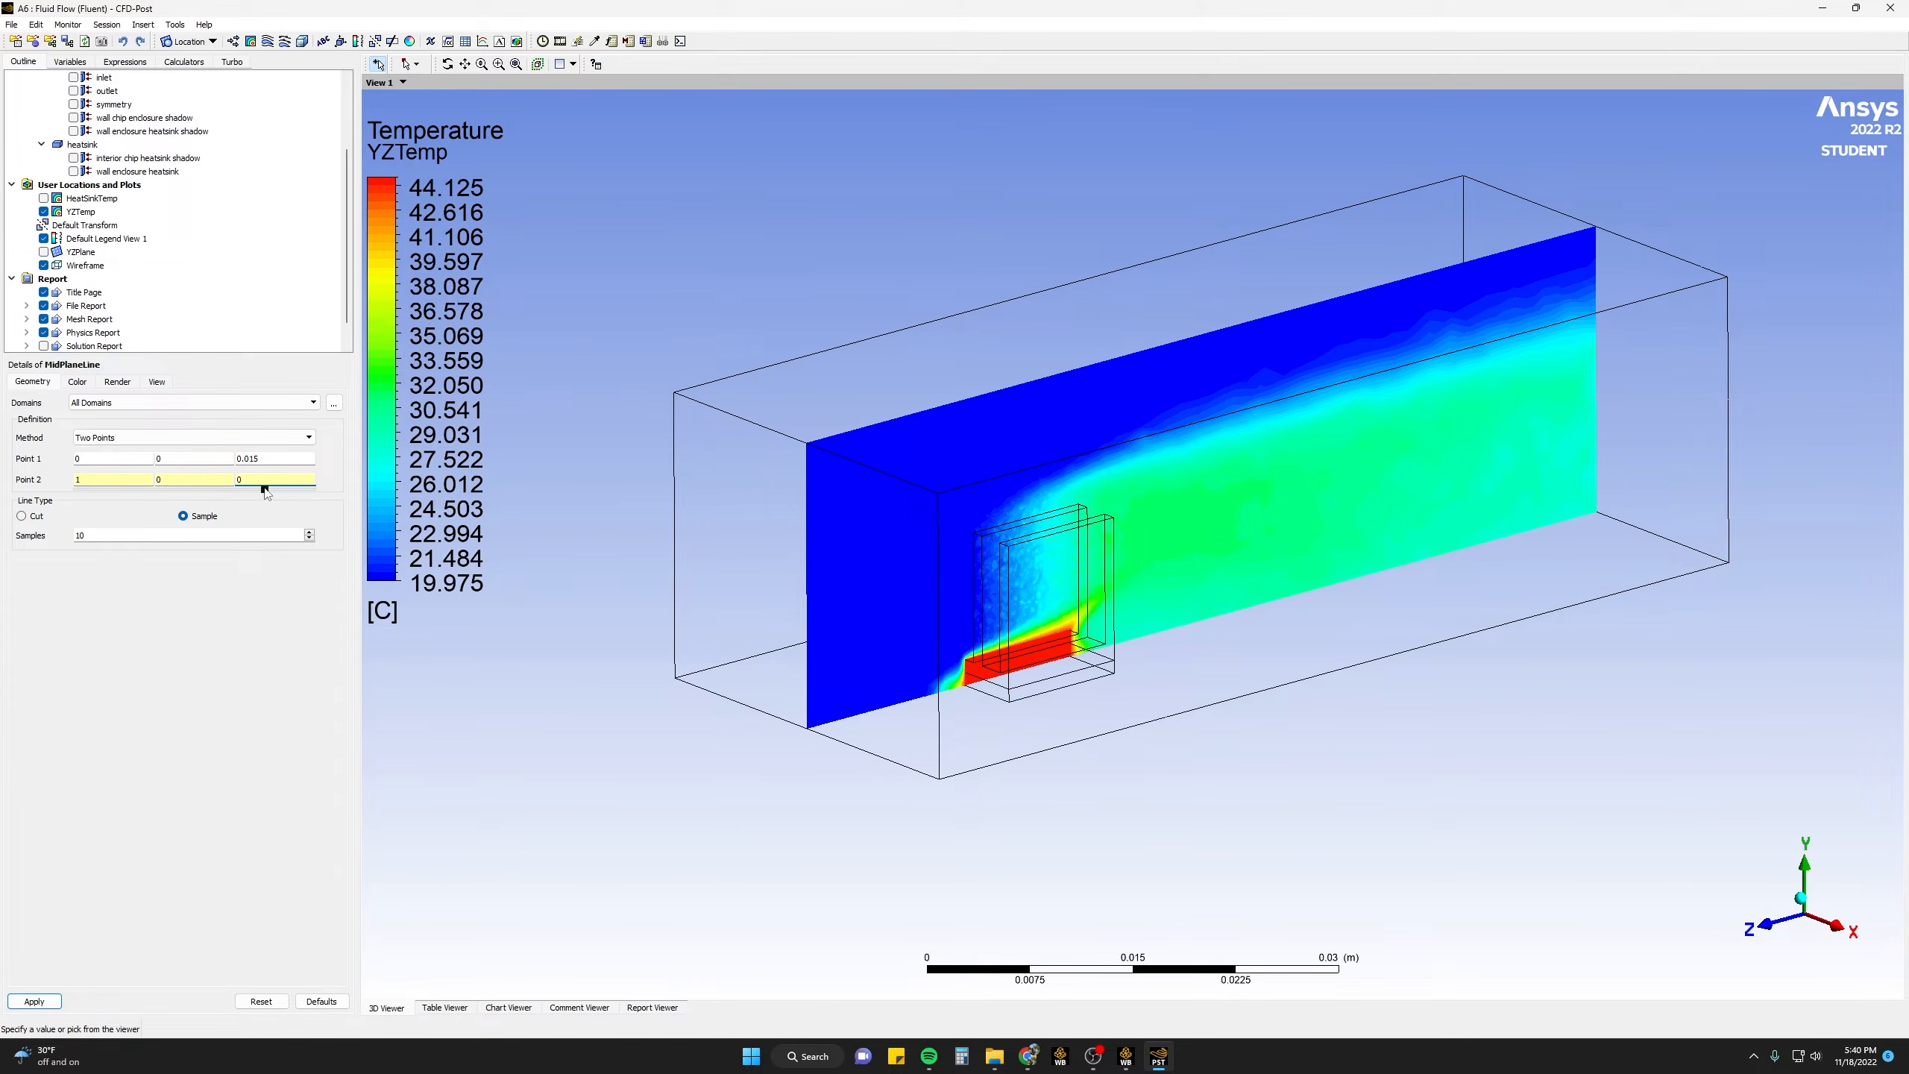
{"action": "left_click_drag", "start_coordinate": [164, 490], "coordinate": [59, 494]}
{"action": "left_click", "coordinate": [141, 483]}
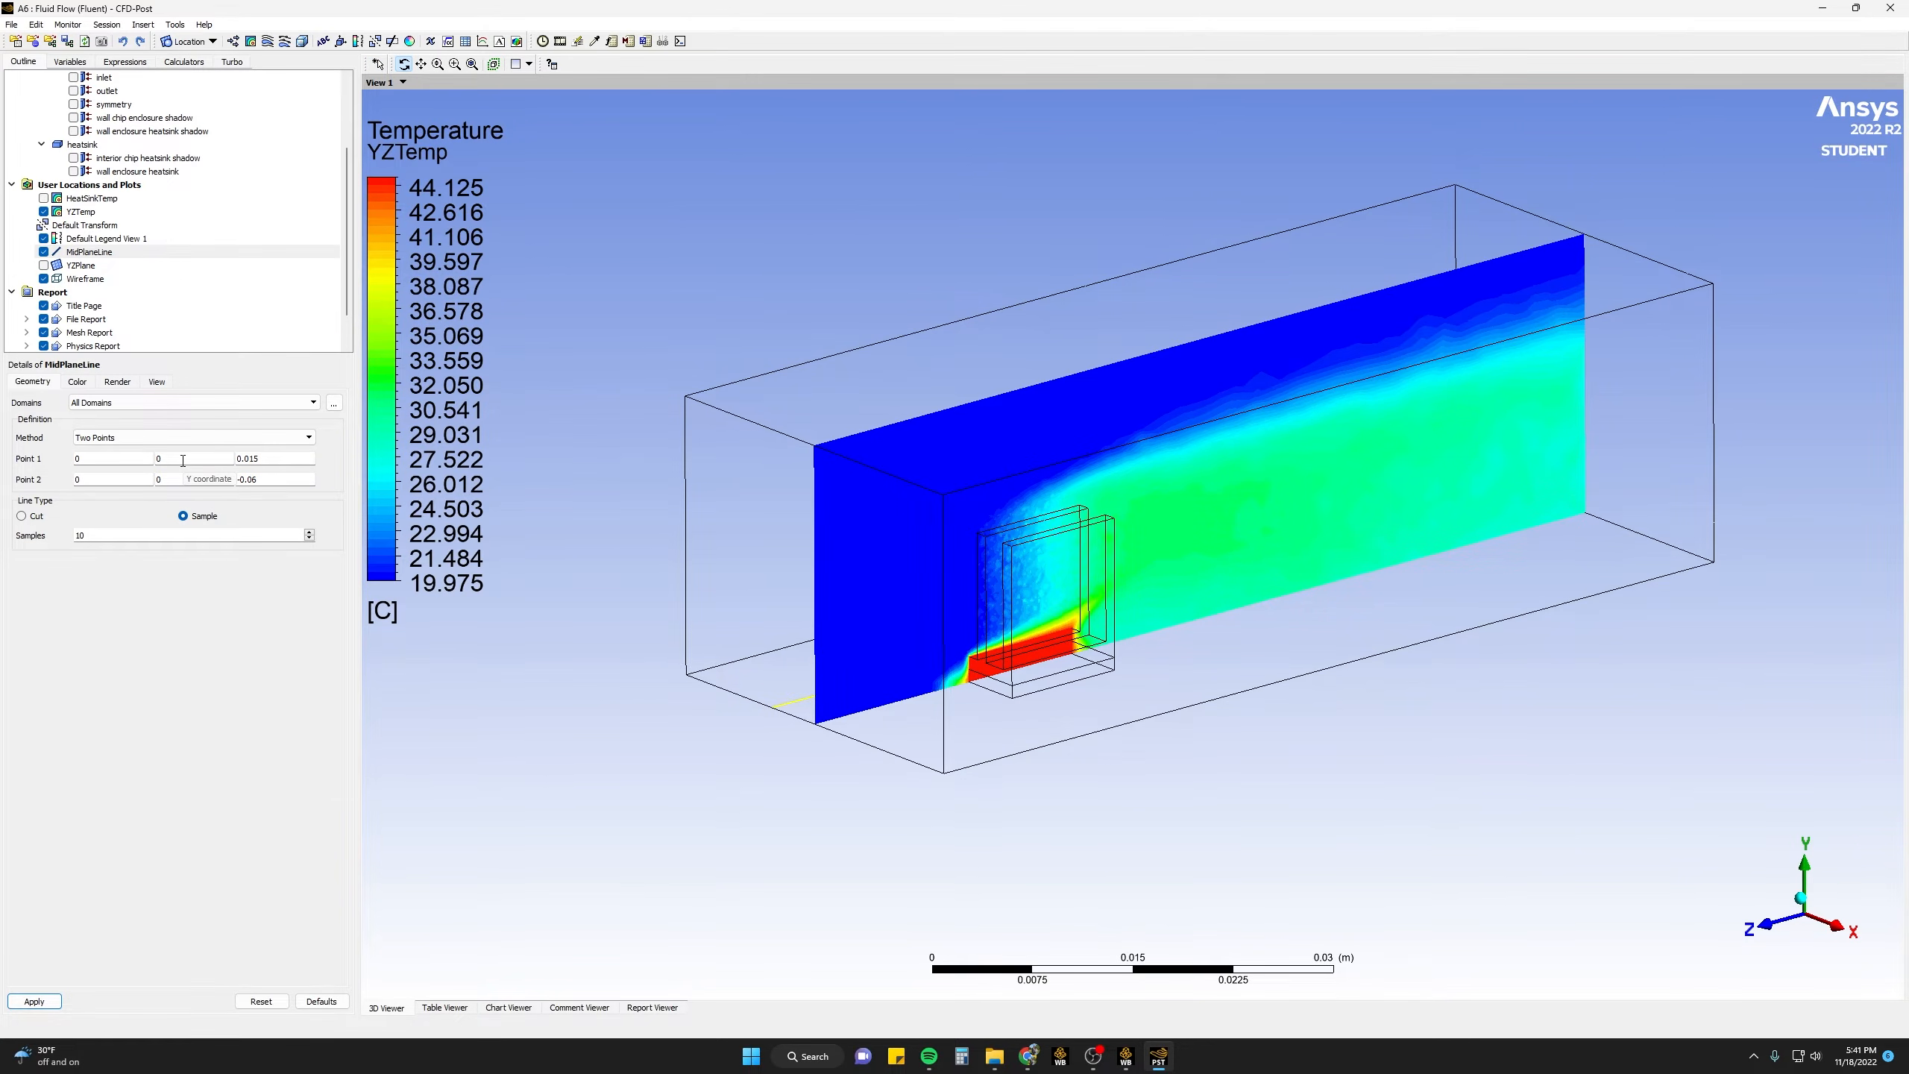
- Set the X and Y coordinates of both MidPlaneLine points to 0.005 and apply the line
{"action": "left_click", "coordinate": [180, 460]}
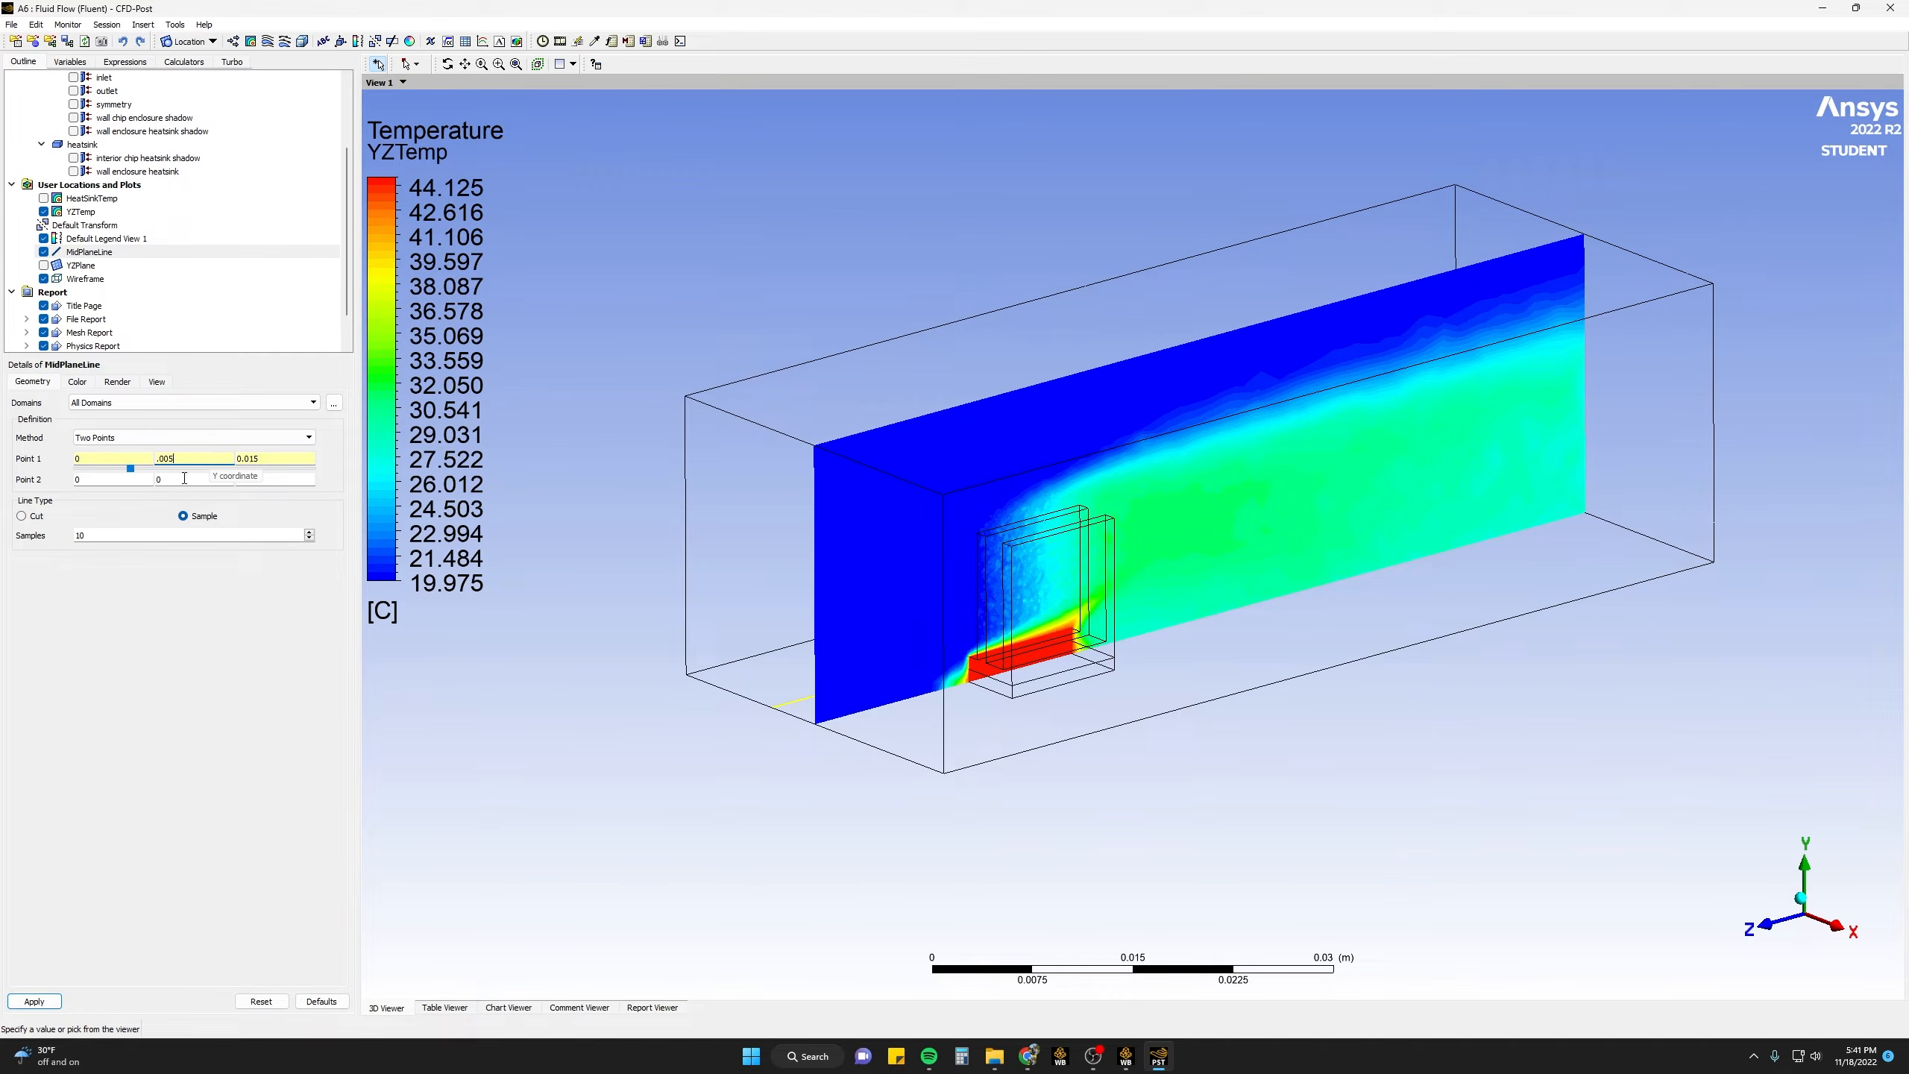
{"action": "double_click", "coordinate": [159, 479]}
{"action": "type", "text": ".0"}
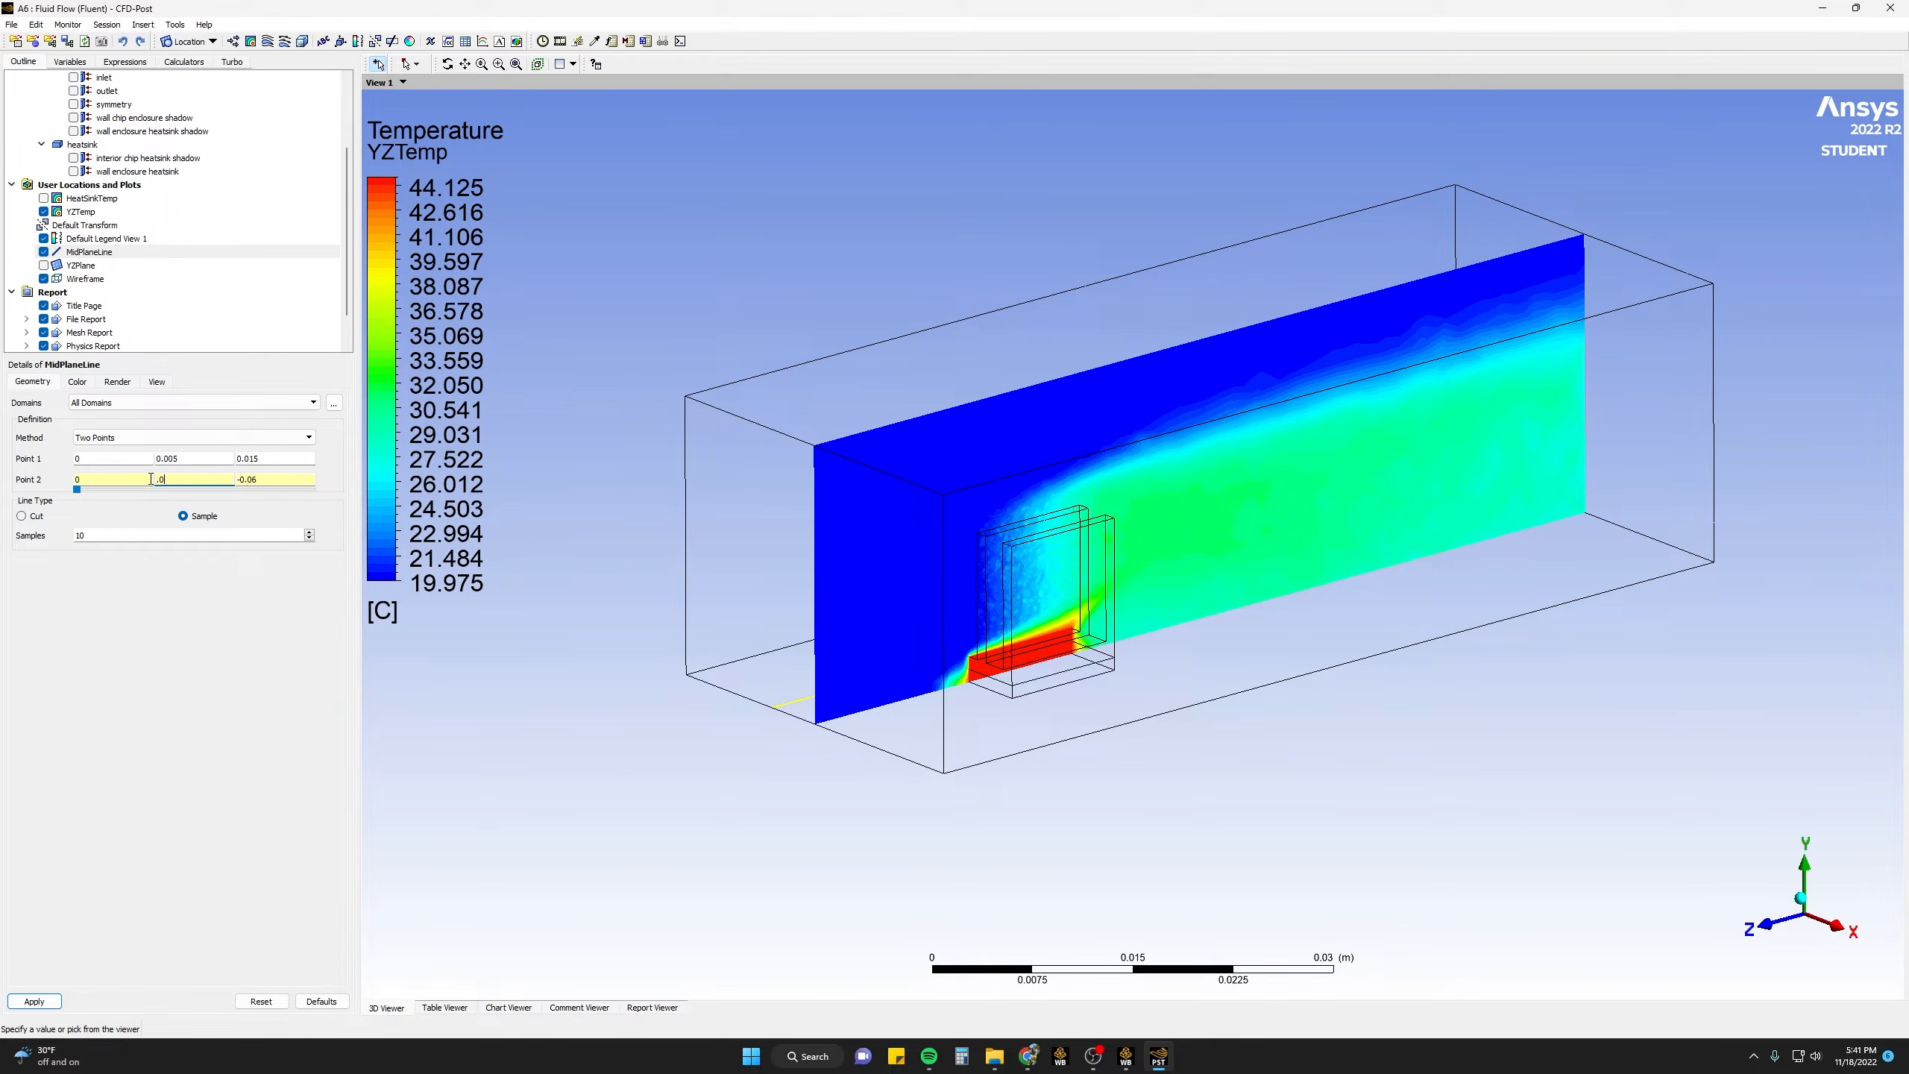
{"action": "type", "text": "05"}
{"action": "double_click", "coordinate": [91, 483]}
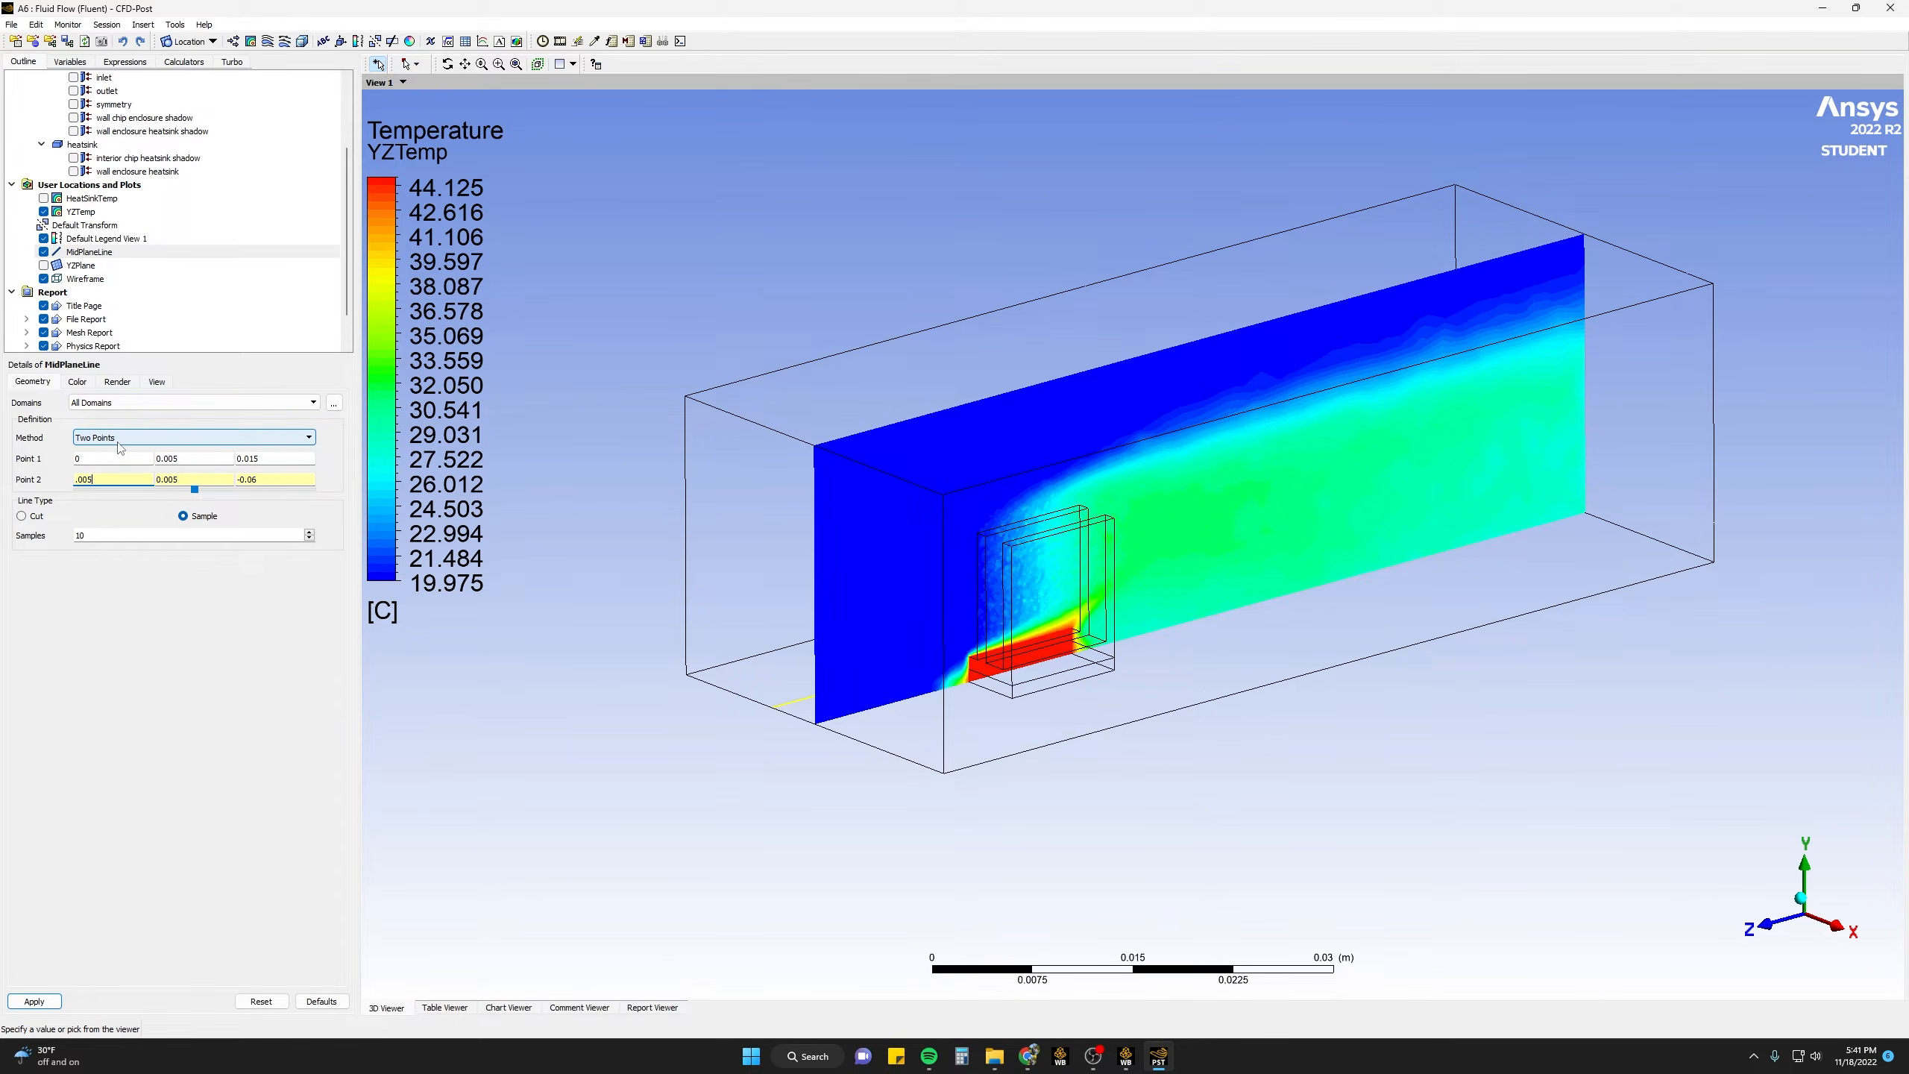
{"action": "left_click_drag", "start_coordinate": [107, 459], "coordinate": [20, 456]}
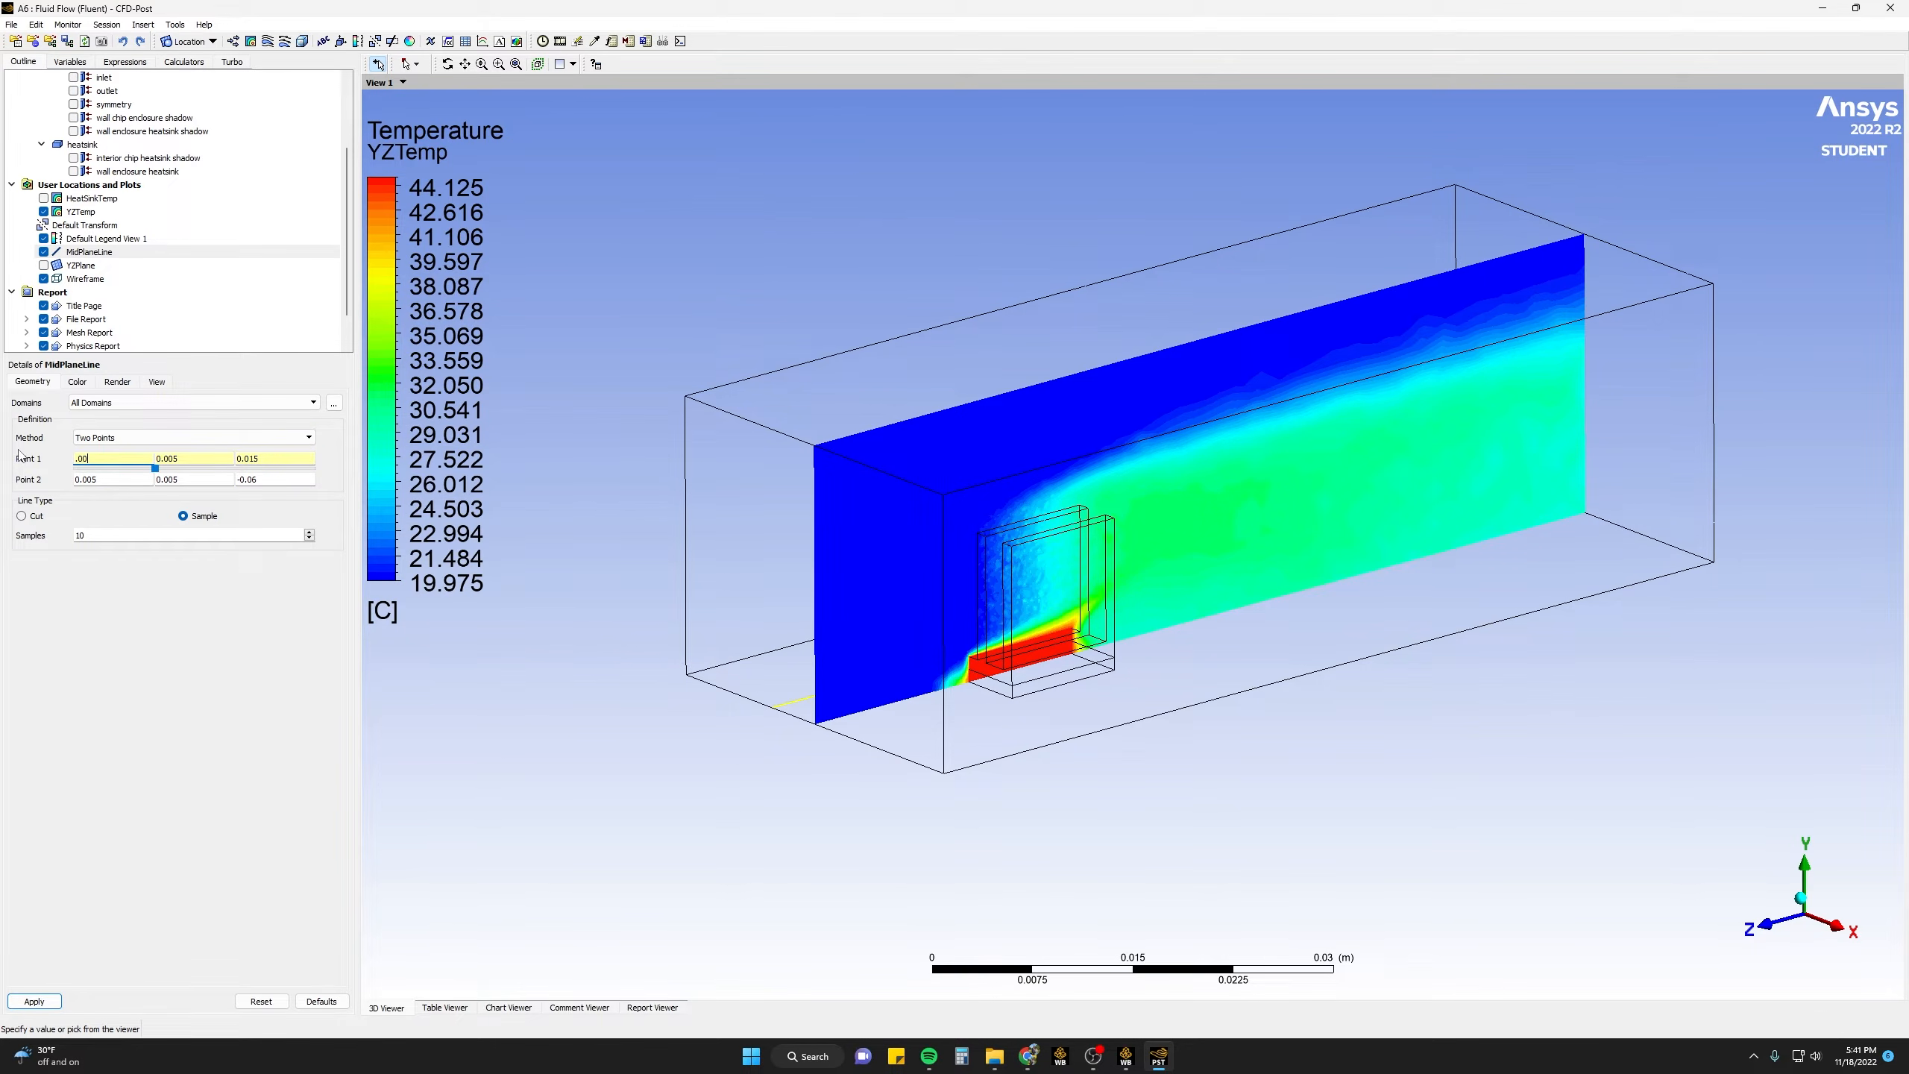
{"action": "type", "text": ".005"}
{"action": "left_click", "coordinate": [33, 1001]}
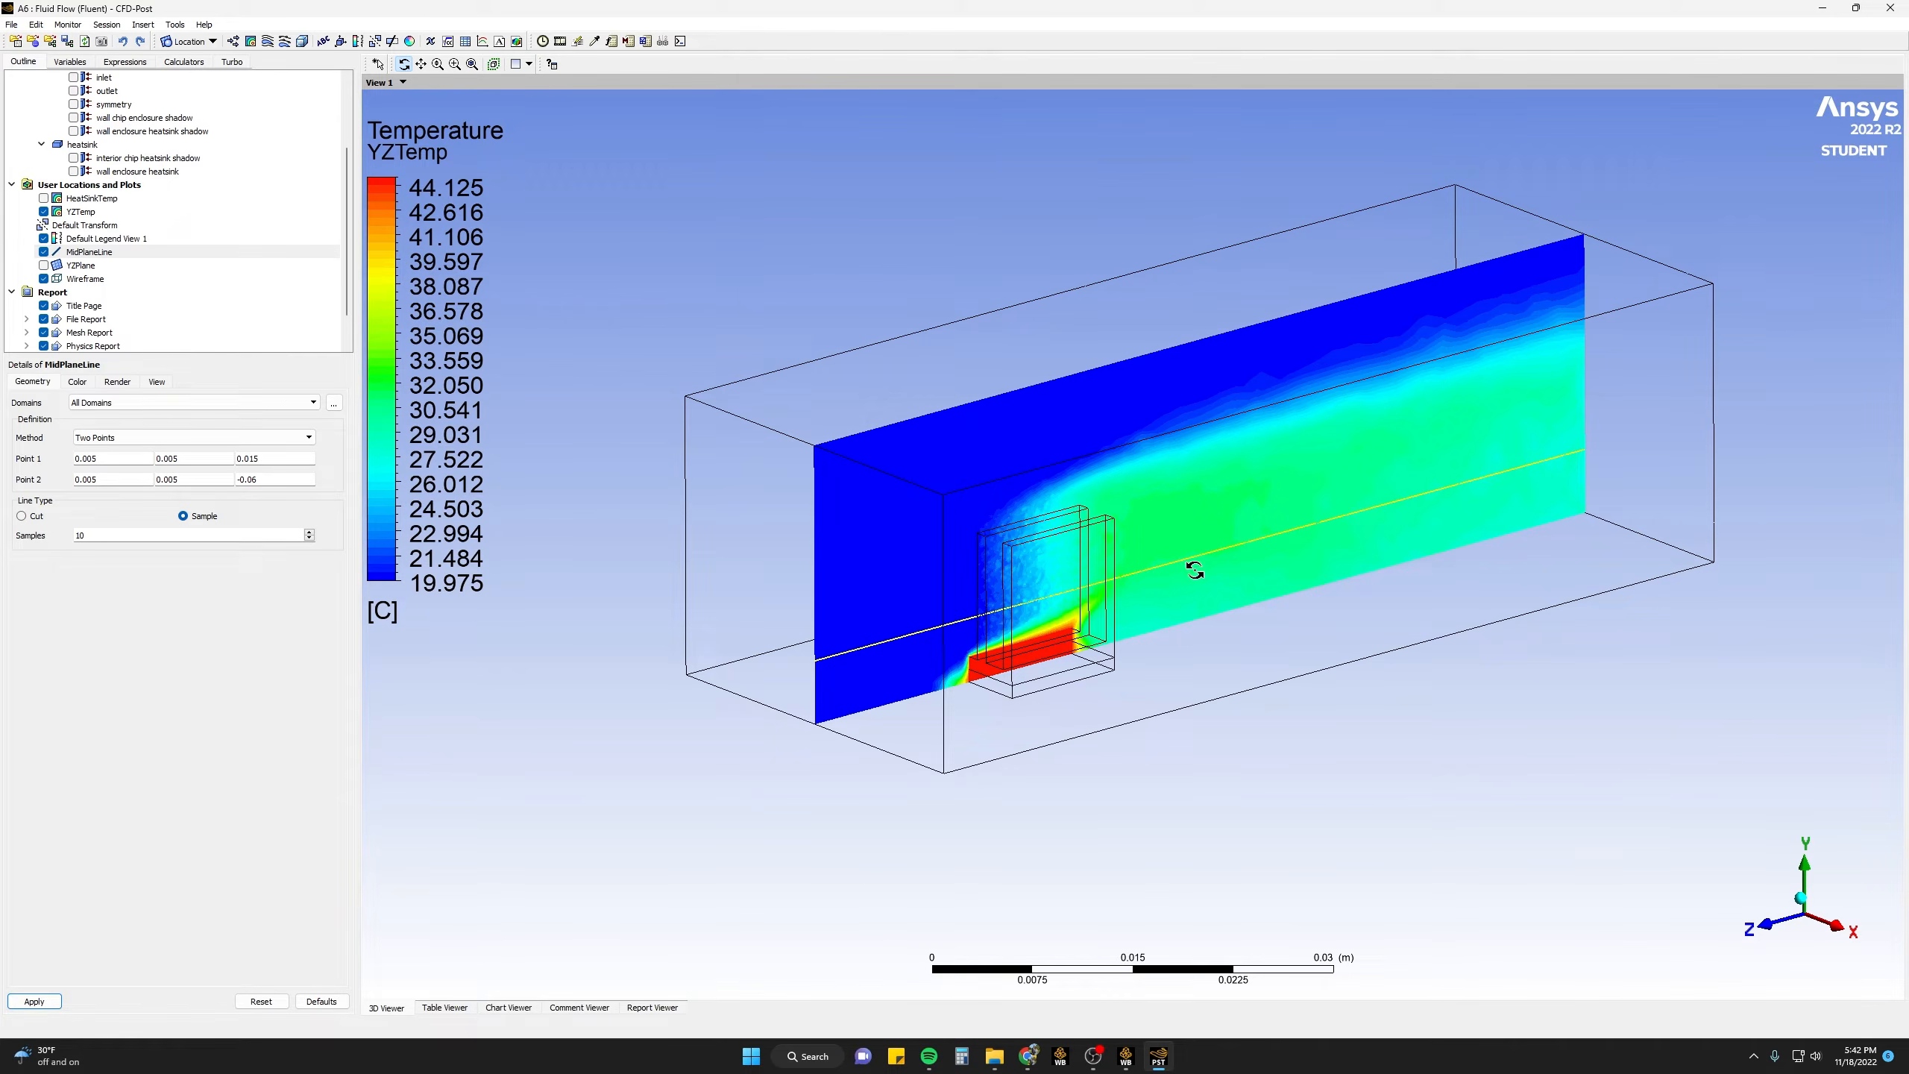
- Set the number of samples on MidPlaneLine to 100 and apply the change
{"action": "double_click", "coordinate": [109, 534]}
{"action": "type", "text": "100"}
{"action": "left_click", "coordinate": [34, 1001]}
- Insert a chart named MidLineTemp and replace its placeholder title with a midplane title
{"action": "left_click", "coordinate": [483, 41]}
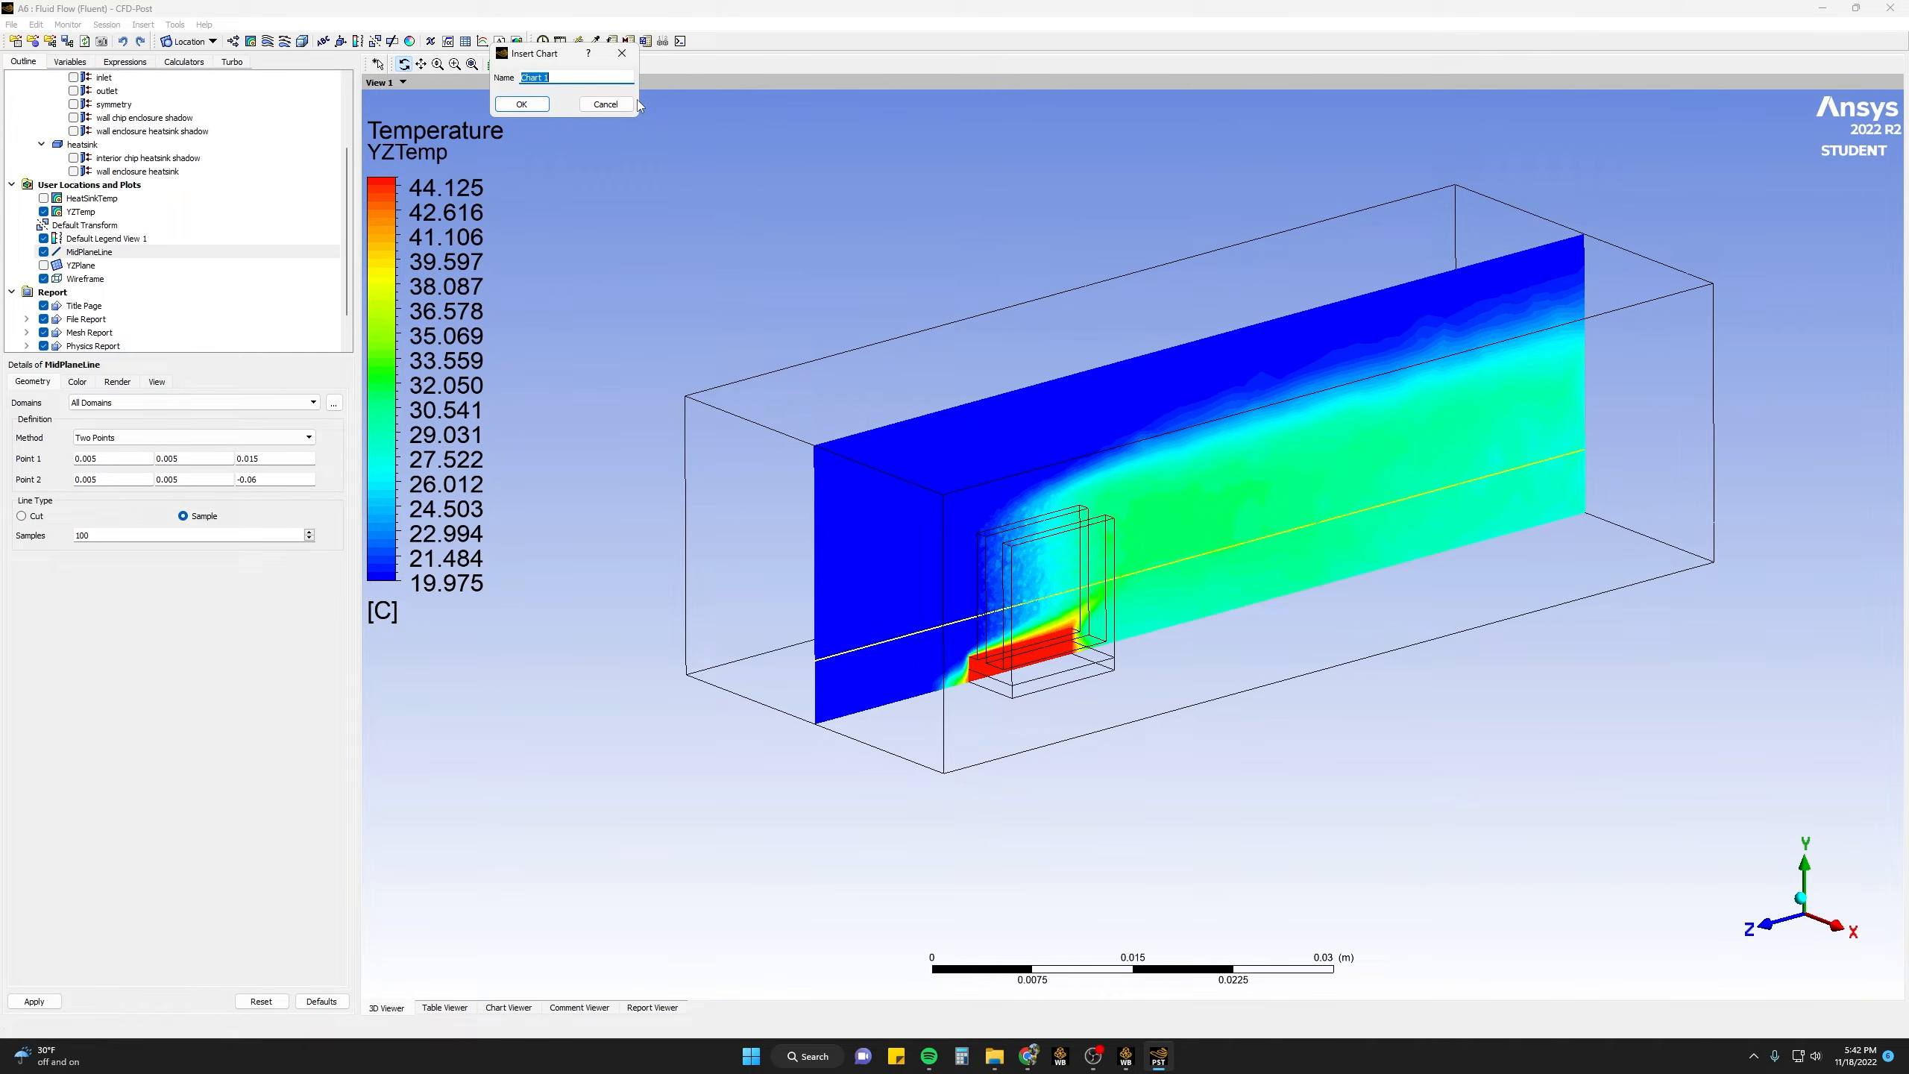
{"action": "type", "text": "MidLineTemp"}
{"action": "left_click", "coordinate": [523, 105]}
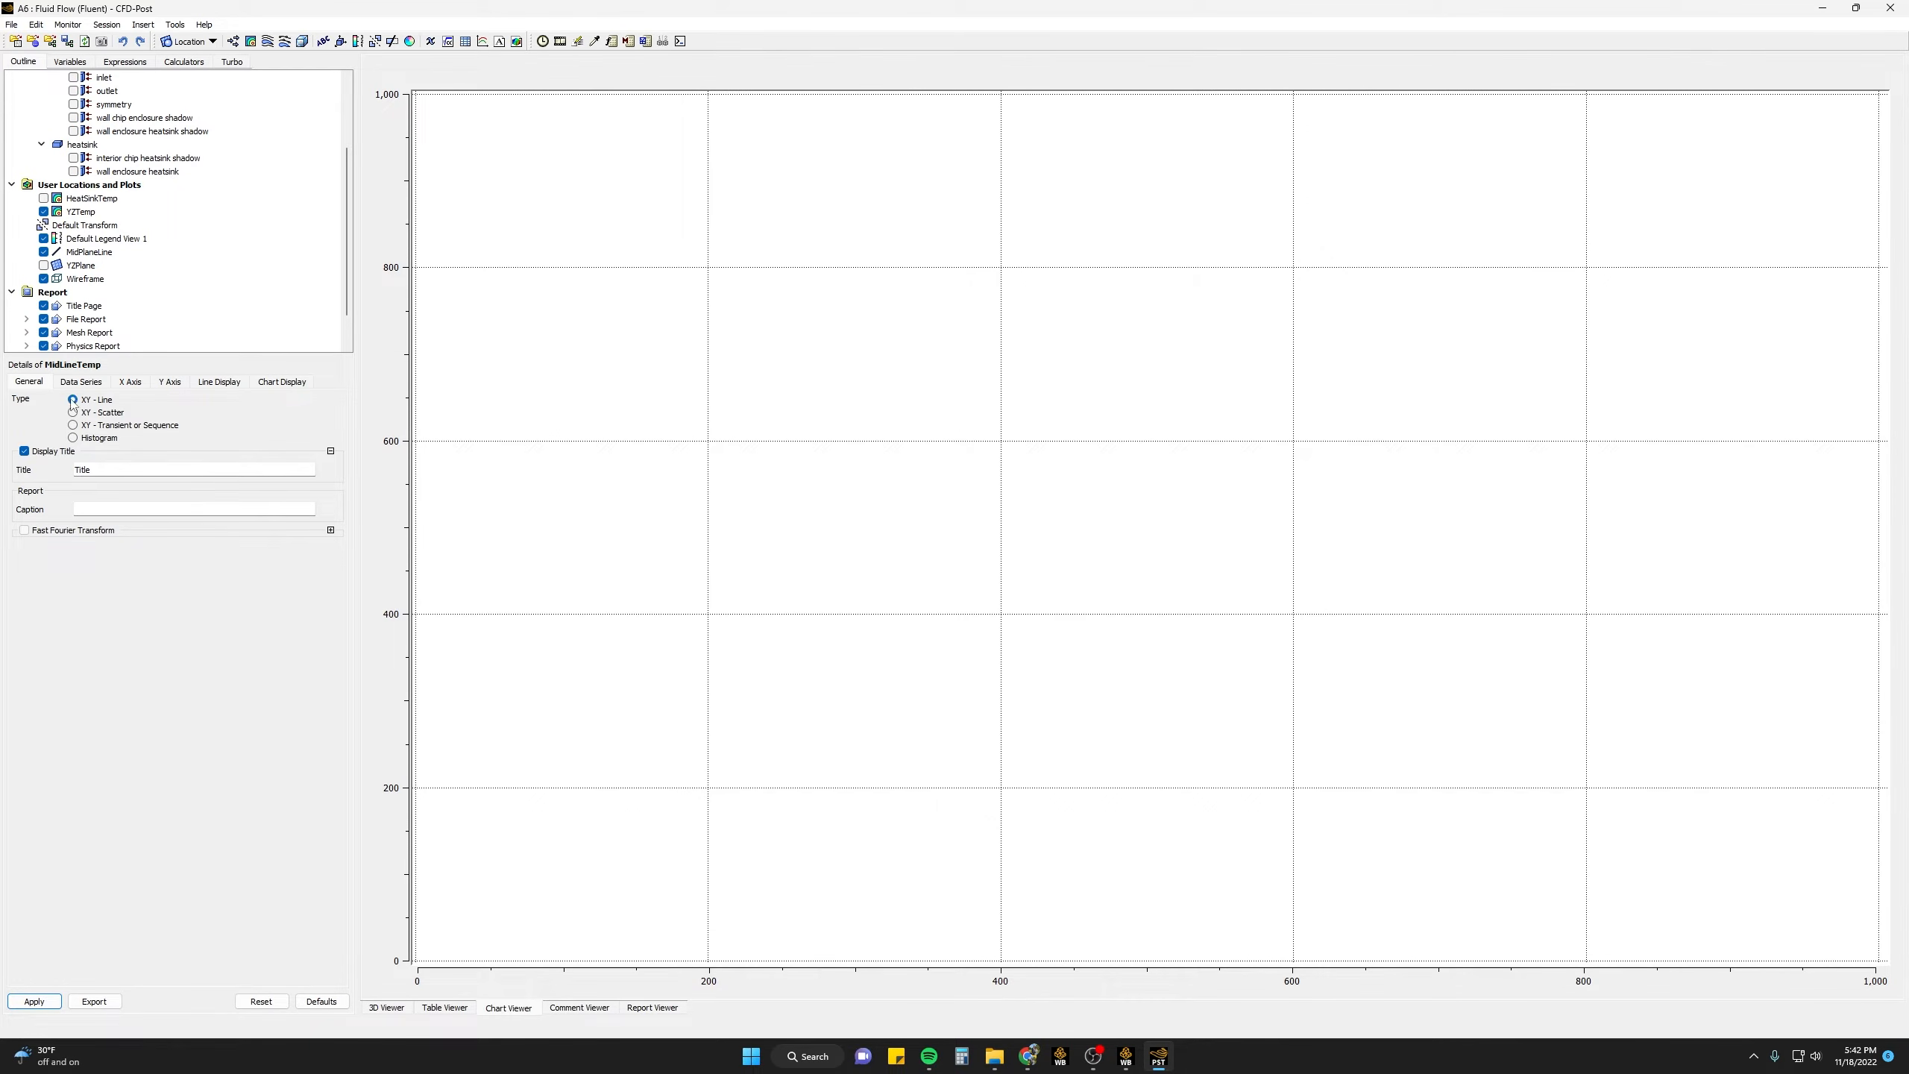
{"action": "double_click", "coordinate": [107, 468]}
{"action": "type", "text": "Midplan"}
{"action": "left_click", "coordinate": [194, 442]}
- Use MidPlaneLine as the location for Series 1 of the MidLineTemp chart and set the X axis variable to Z
{"action": "left_click", "coordinate": [80, 381]}
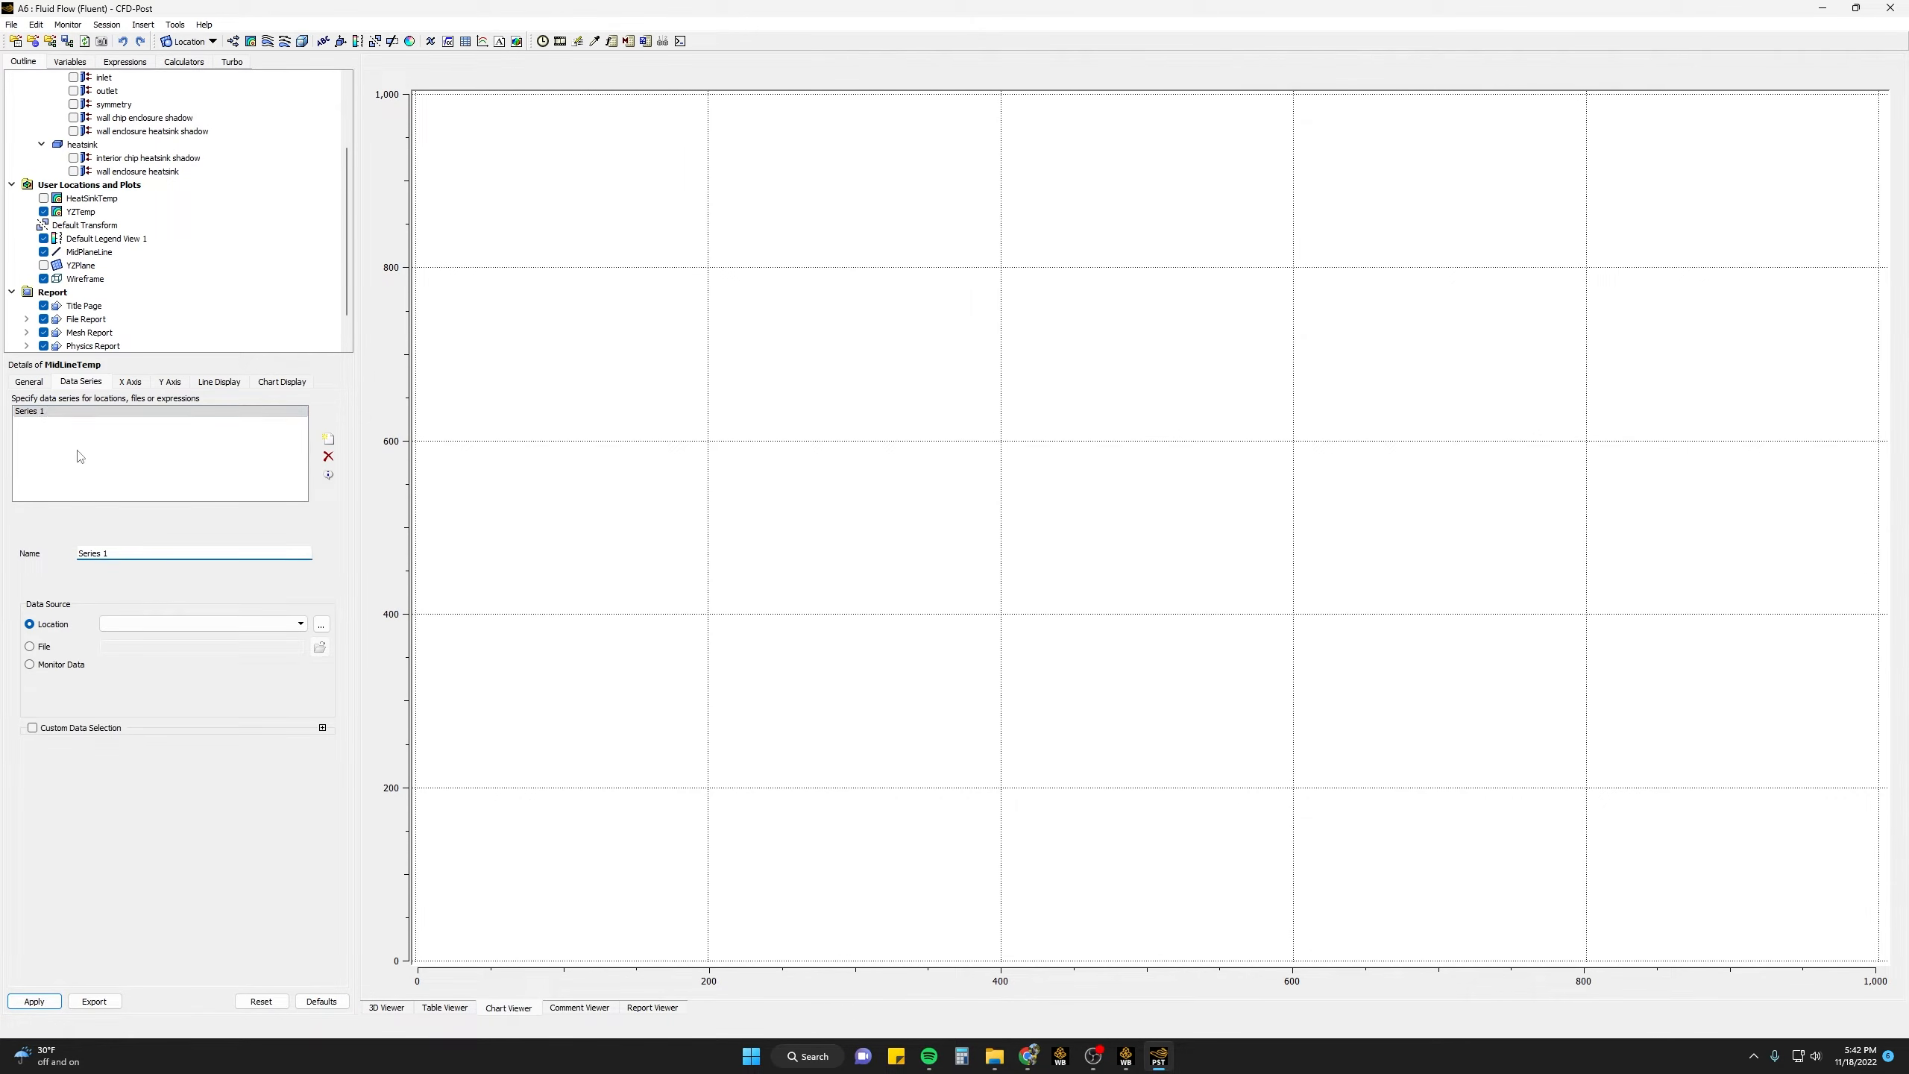
{"action": "left_click", "coordinate": [299, 624]}
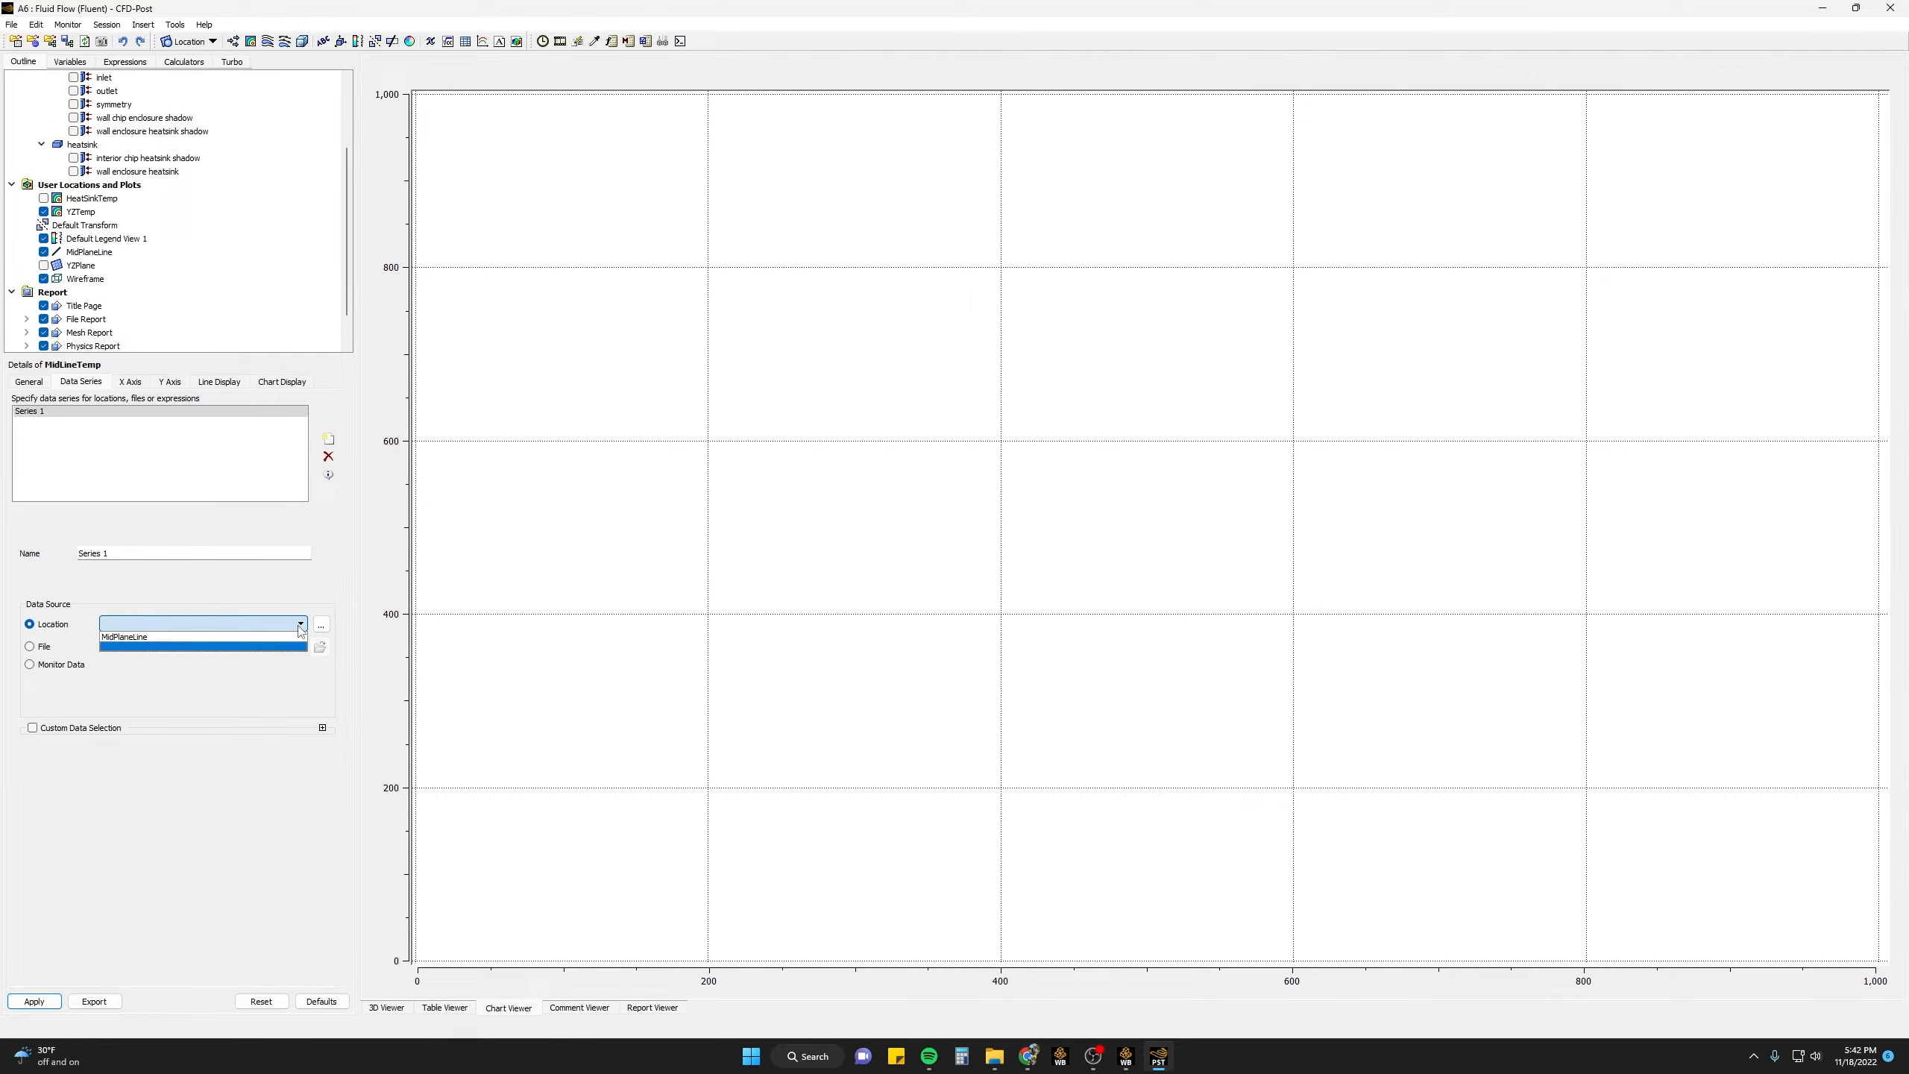
{"action": "left_click", "coordinate": [218, 637]}
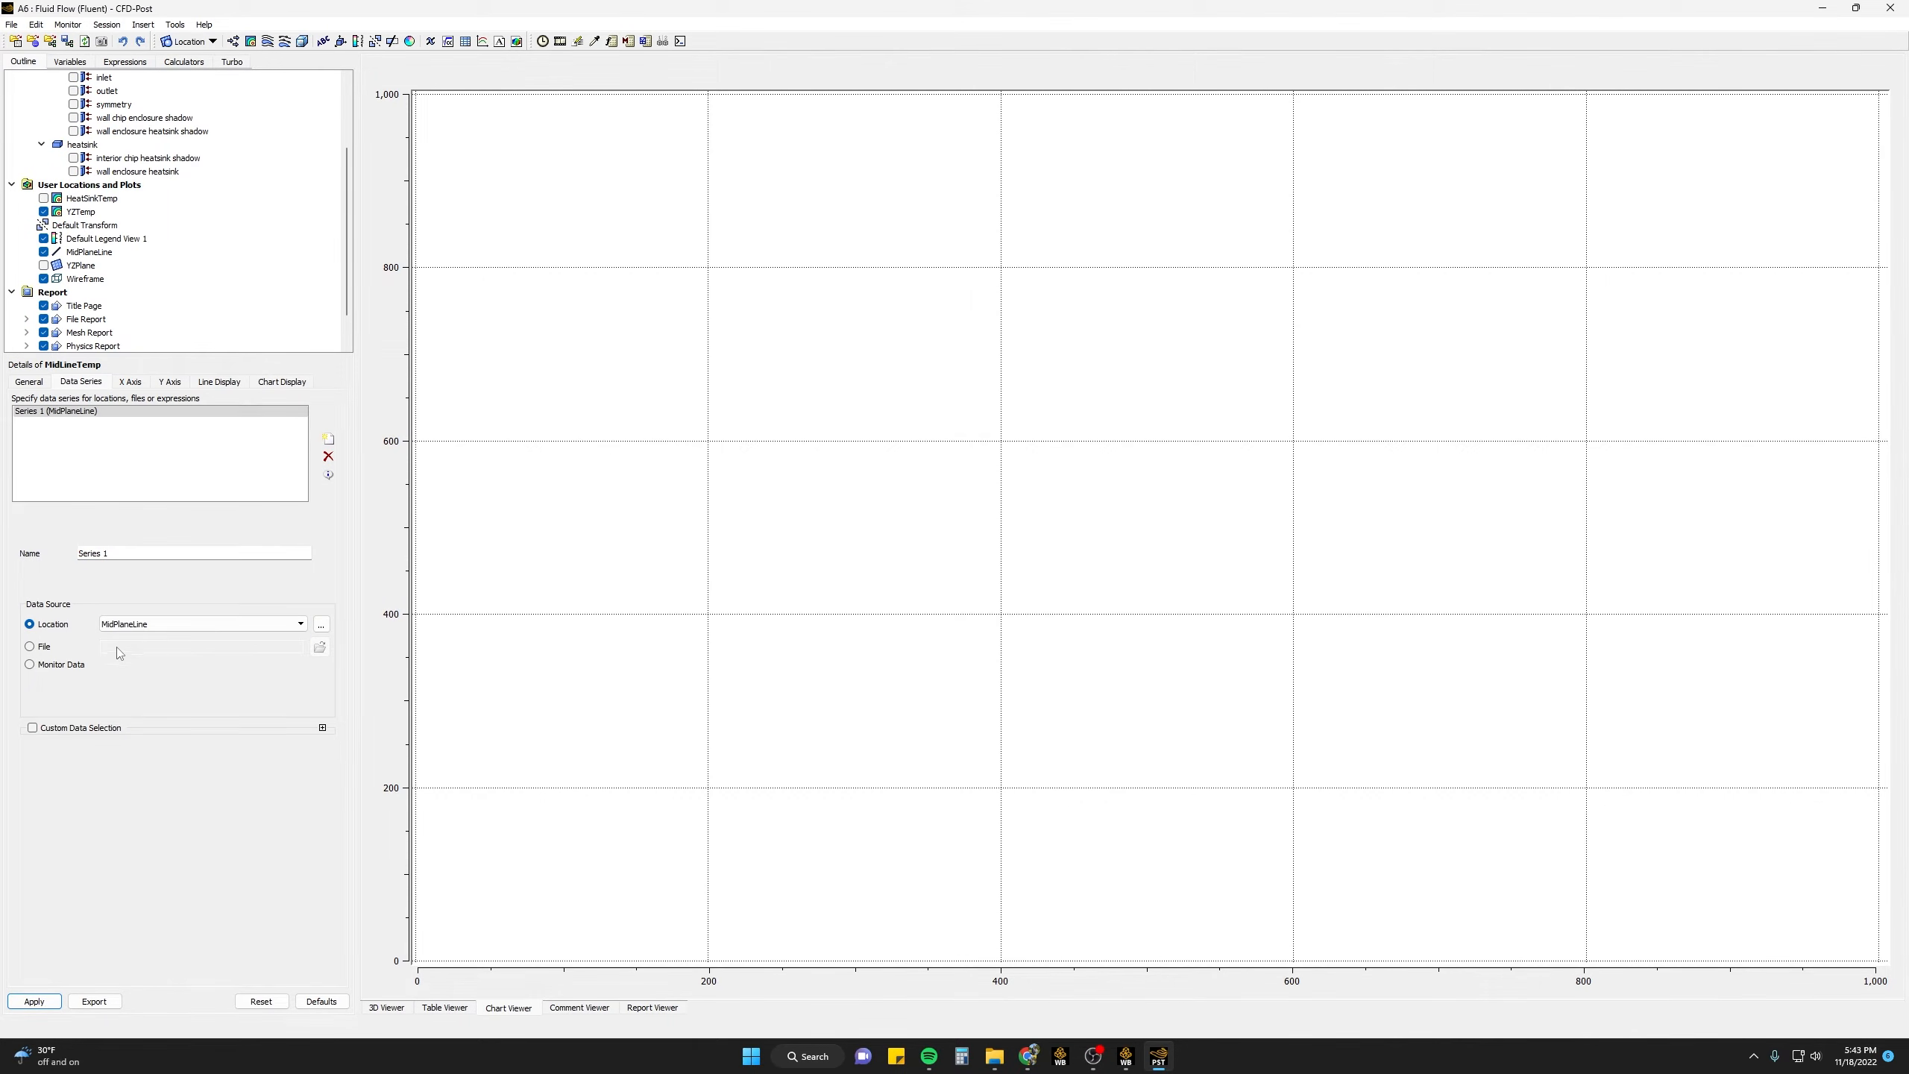
{"action": "left_click", "coordinate": [130, 383]}
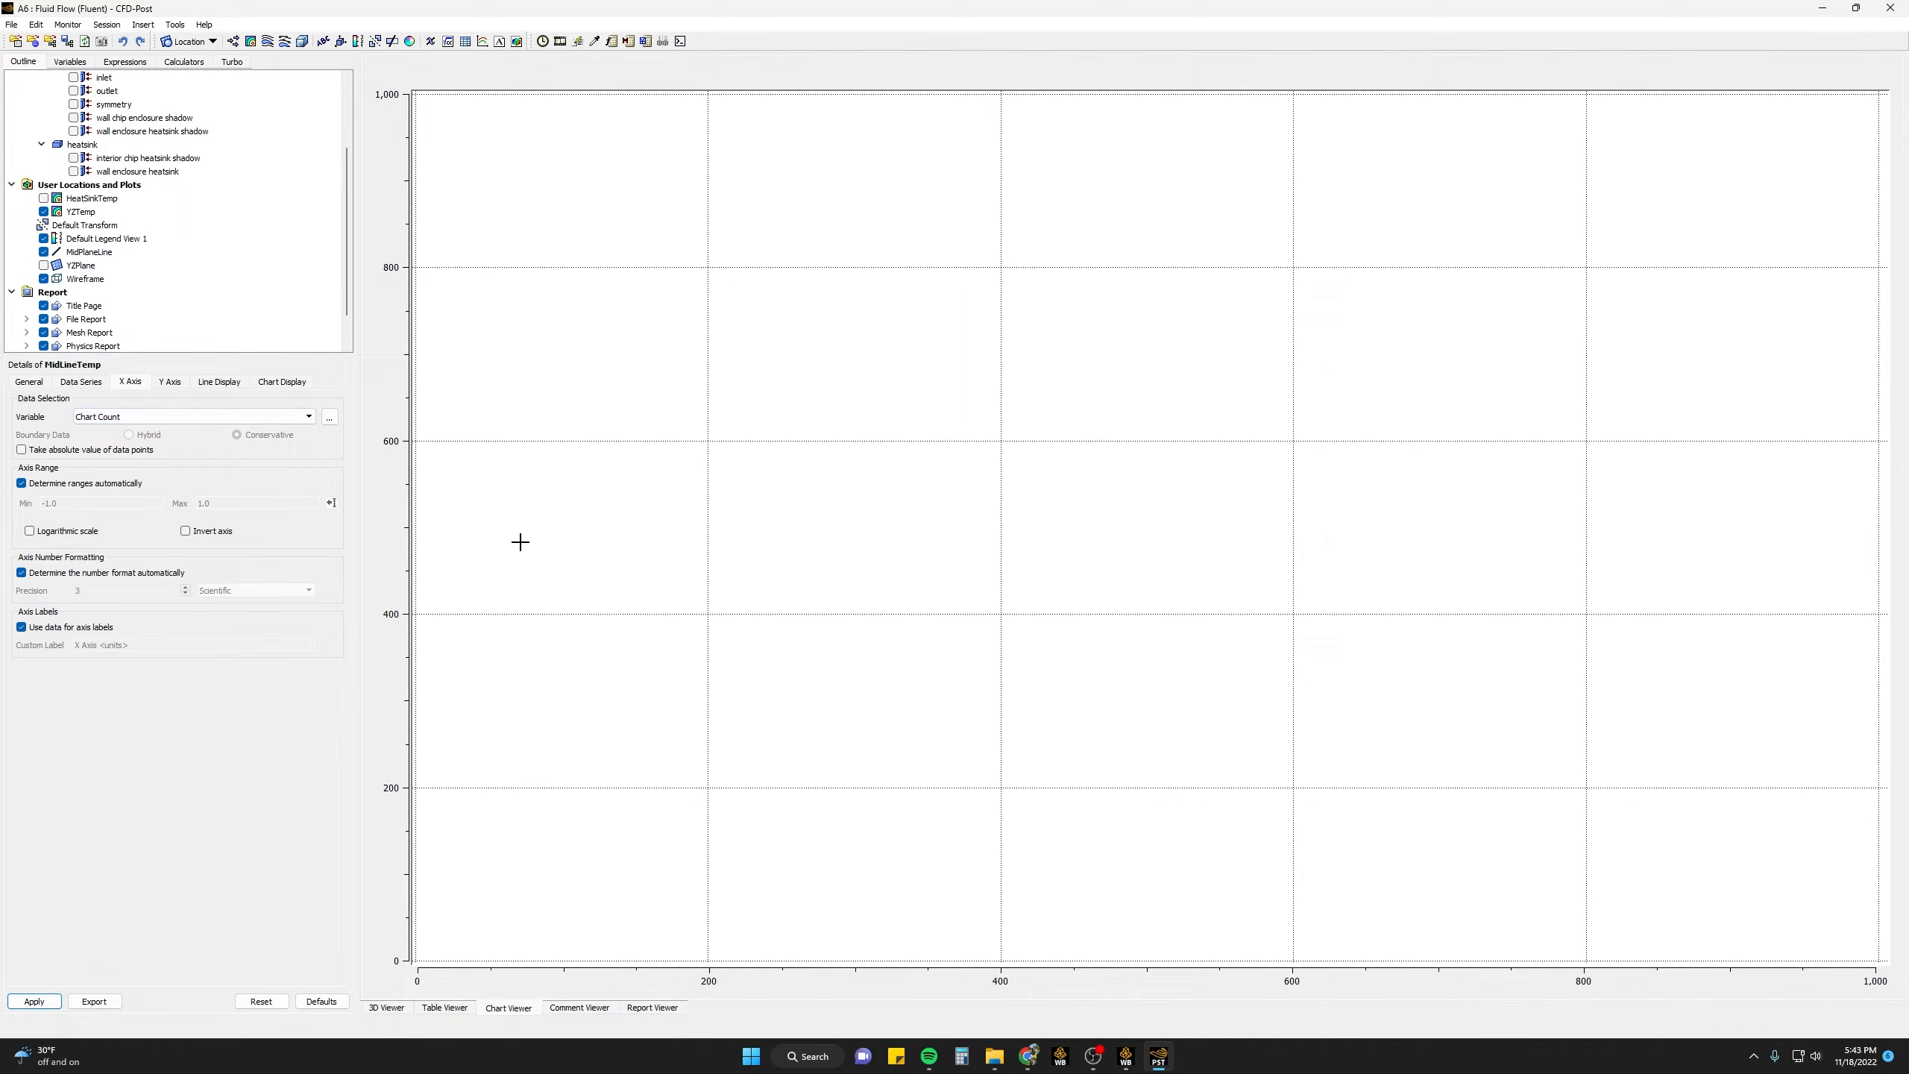
{"action": "left_click", "coordinate": [151, 417]}
{"action": "scroll", "coordinate": [142, 481], "scroll_direction": "down", "scroll_amount": 10}
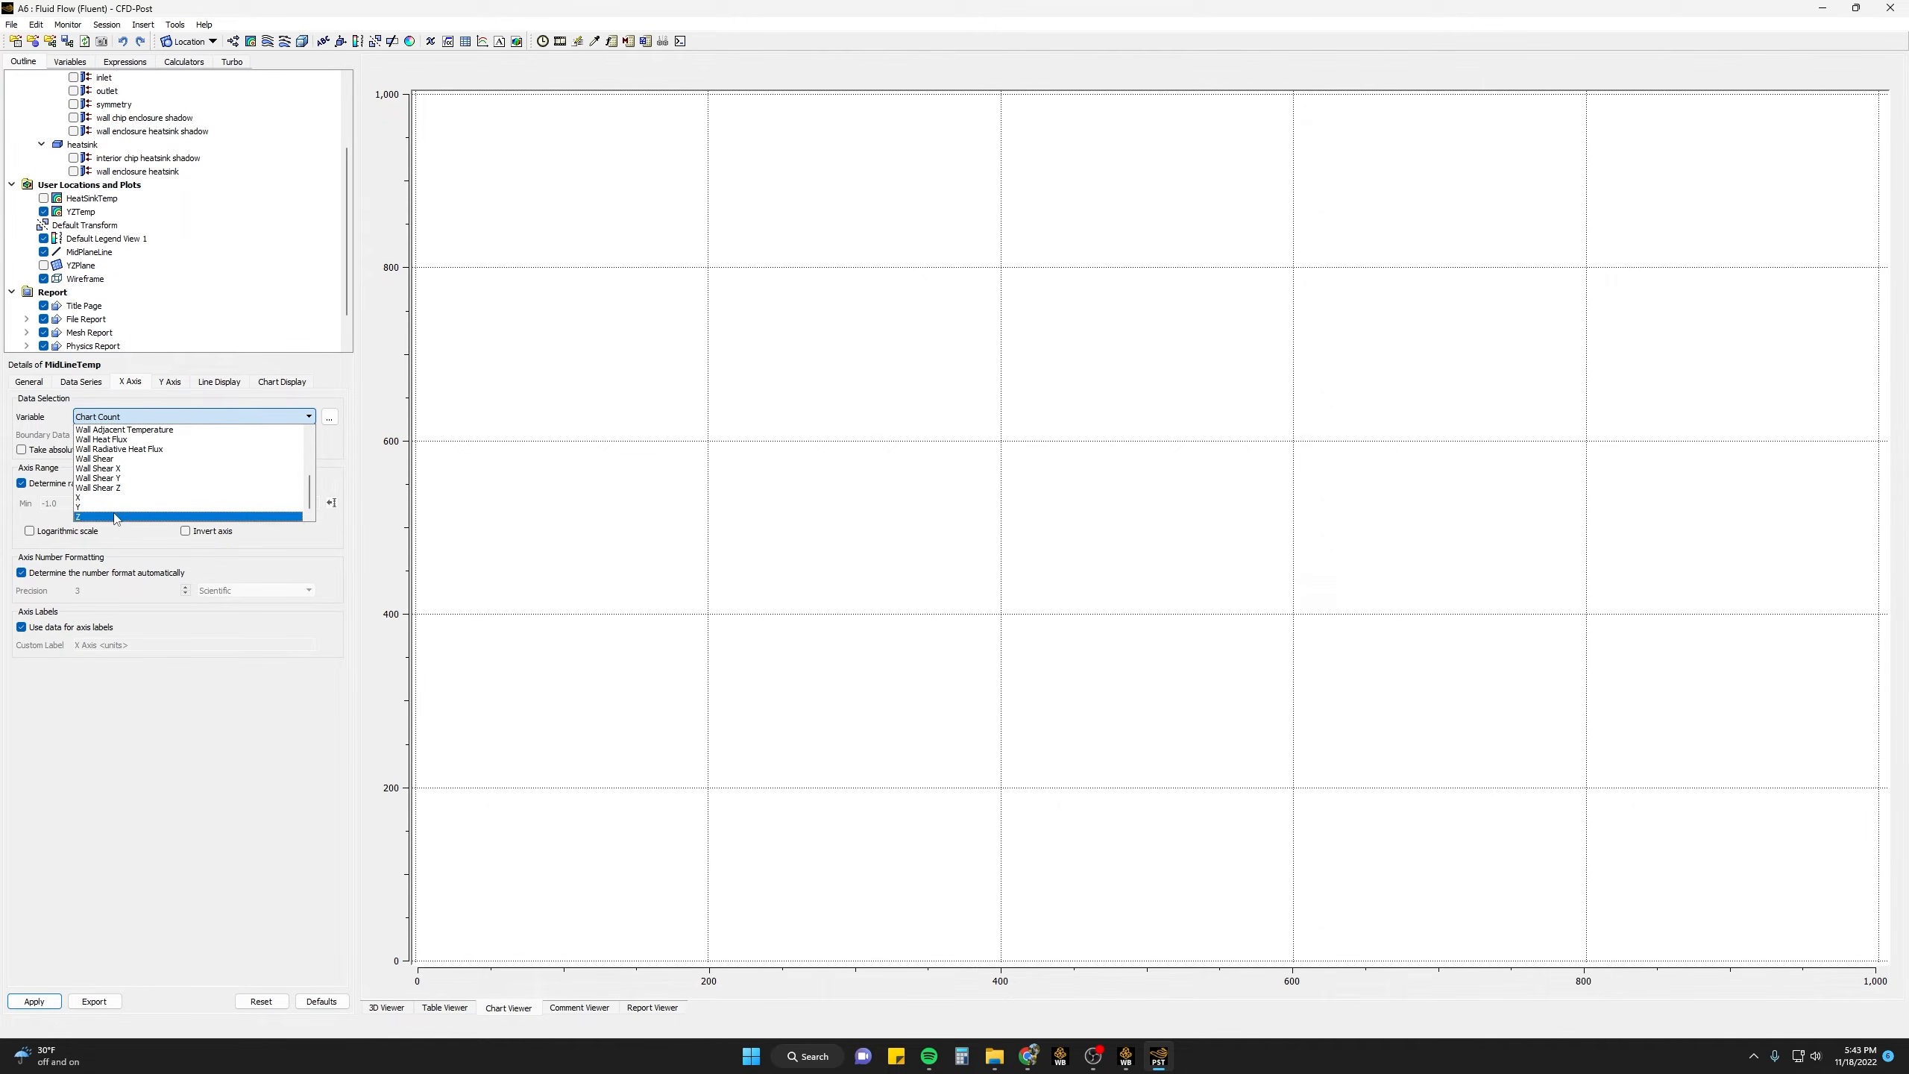
{"action": "left_click", "coordinate": [116, 517]}
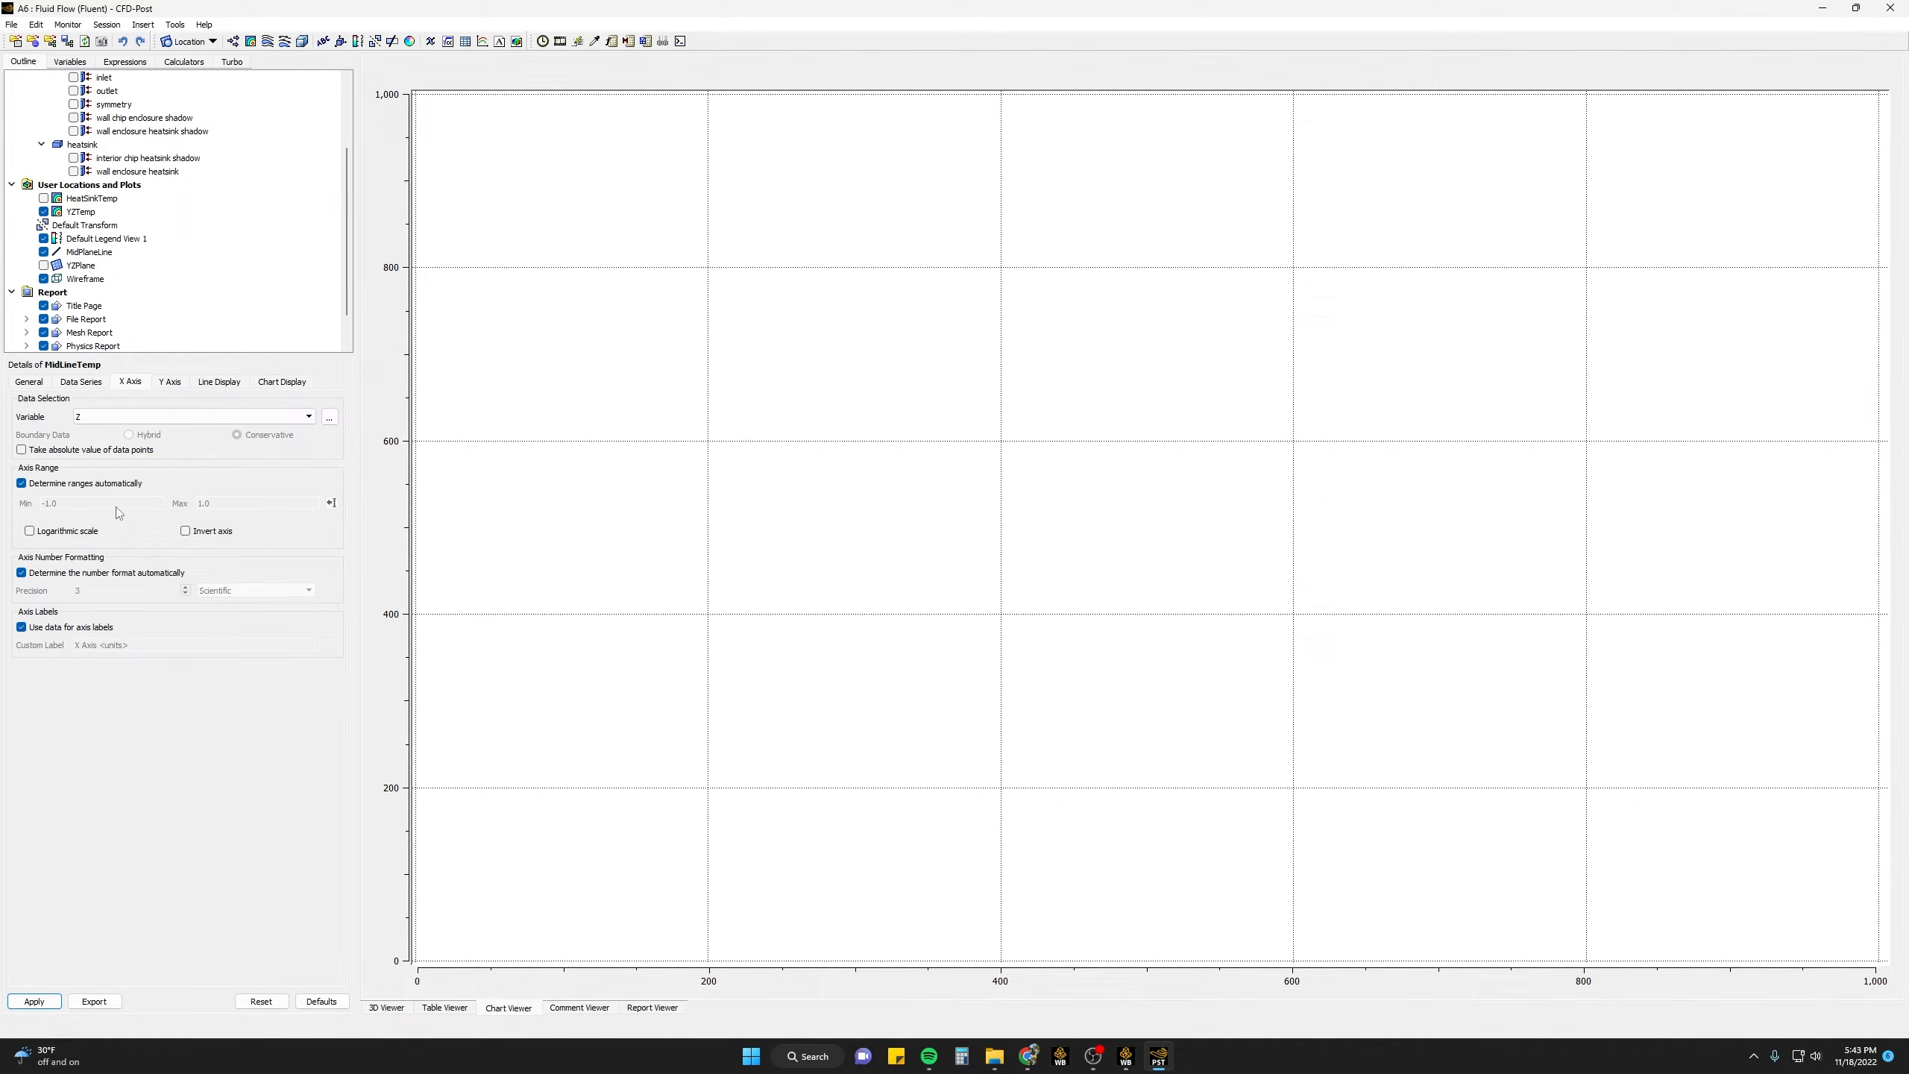
- Set the Y axis variable of the MidLineTemp chart to Temperature, apply it, and compare the plot with the line in the 3D view
{"action": "left_click", "coordinate": [168, 383]}
{"action": "left_click", "coordinate": [150, 416]}
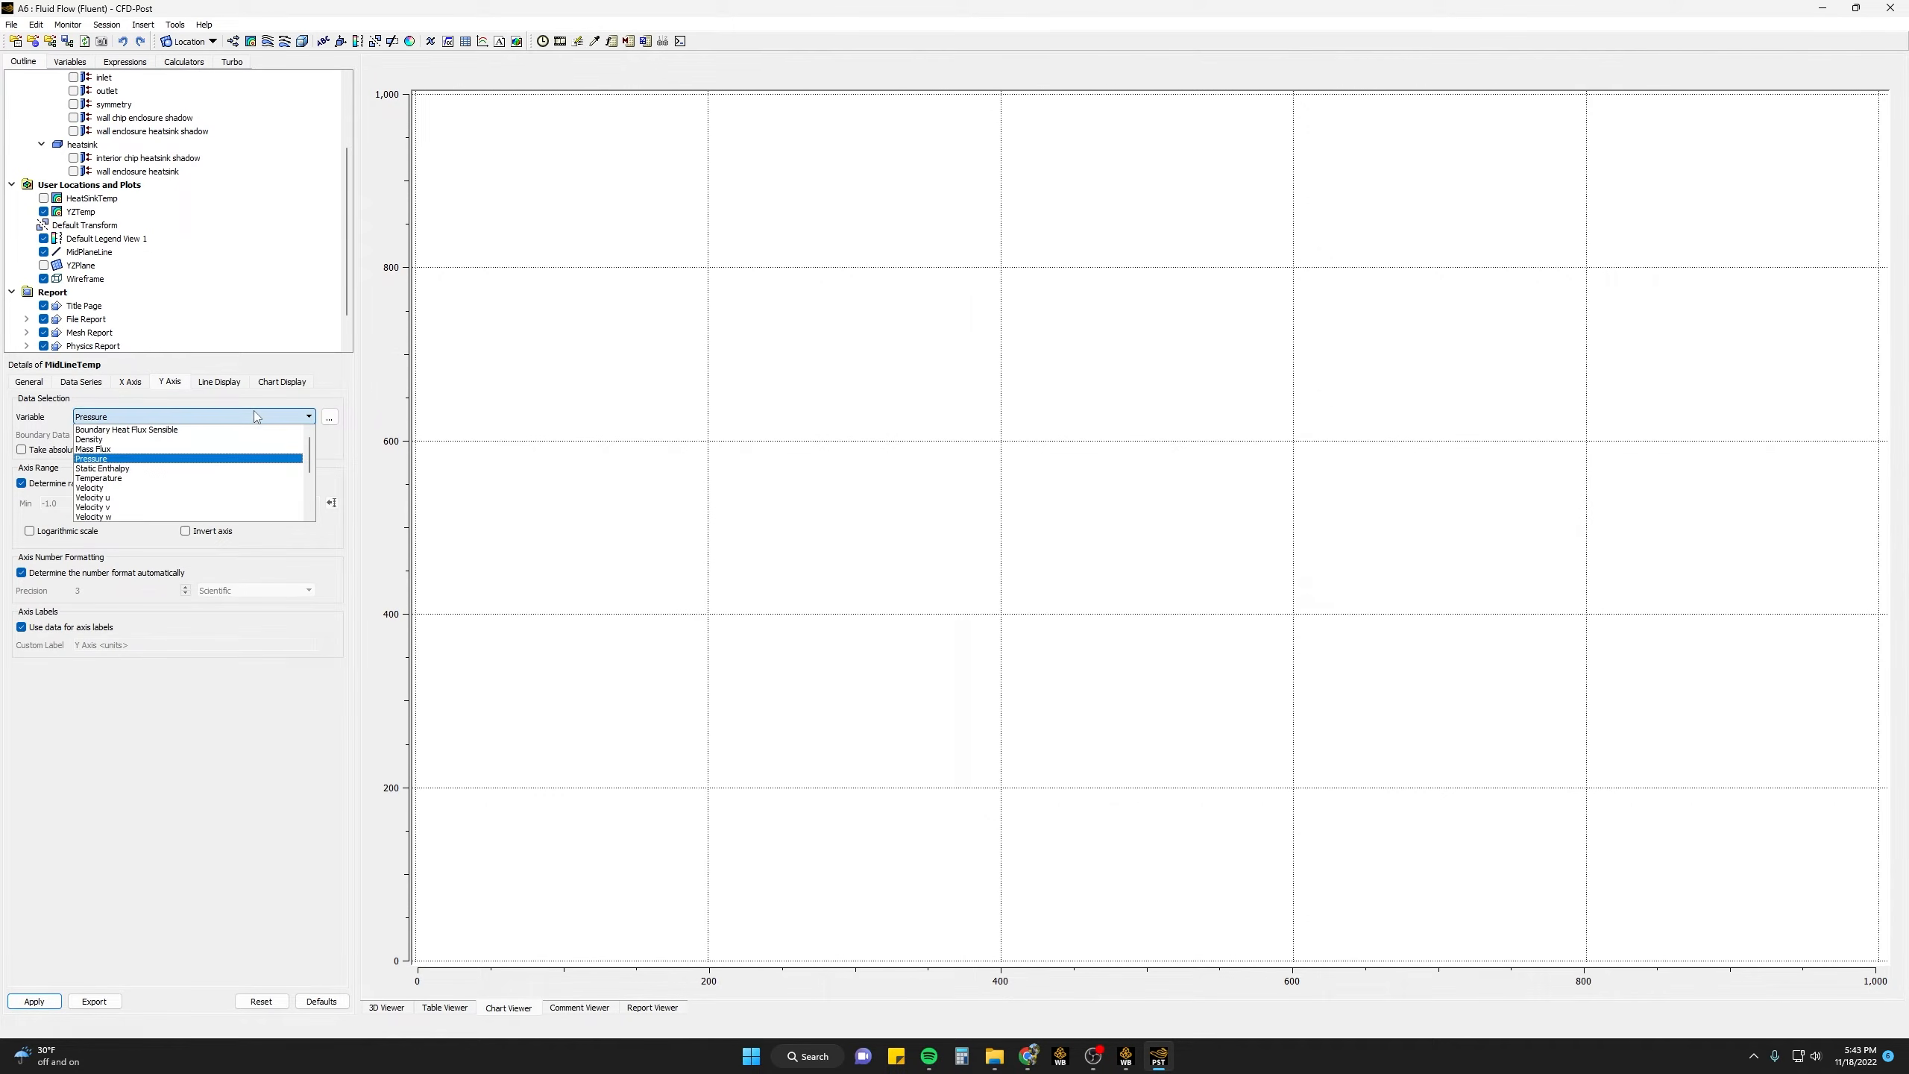
{"action": "left_click", "coordinate": [162, 481]}
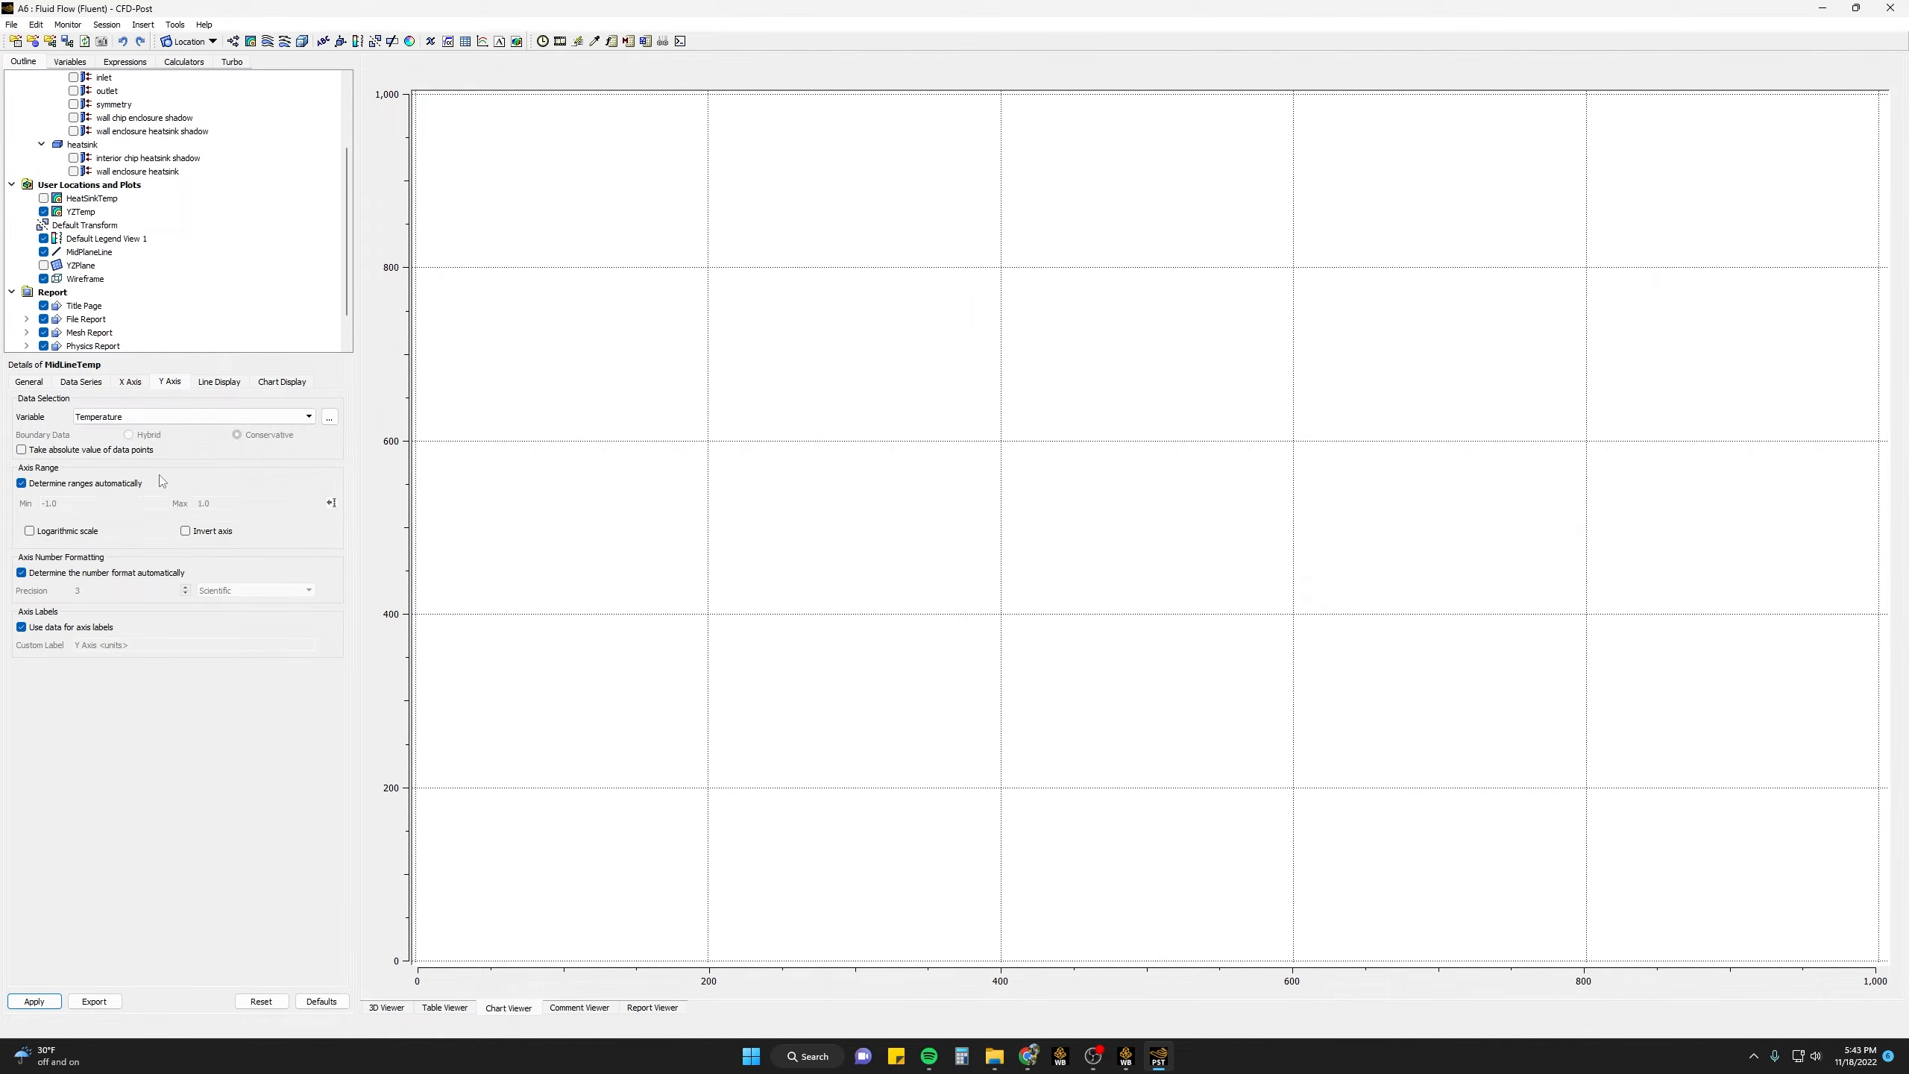
{"action": "left_click", "coordinate": [221, 383]}
{"action": "left_click", "coordinate": [266, 381]}
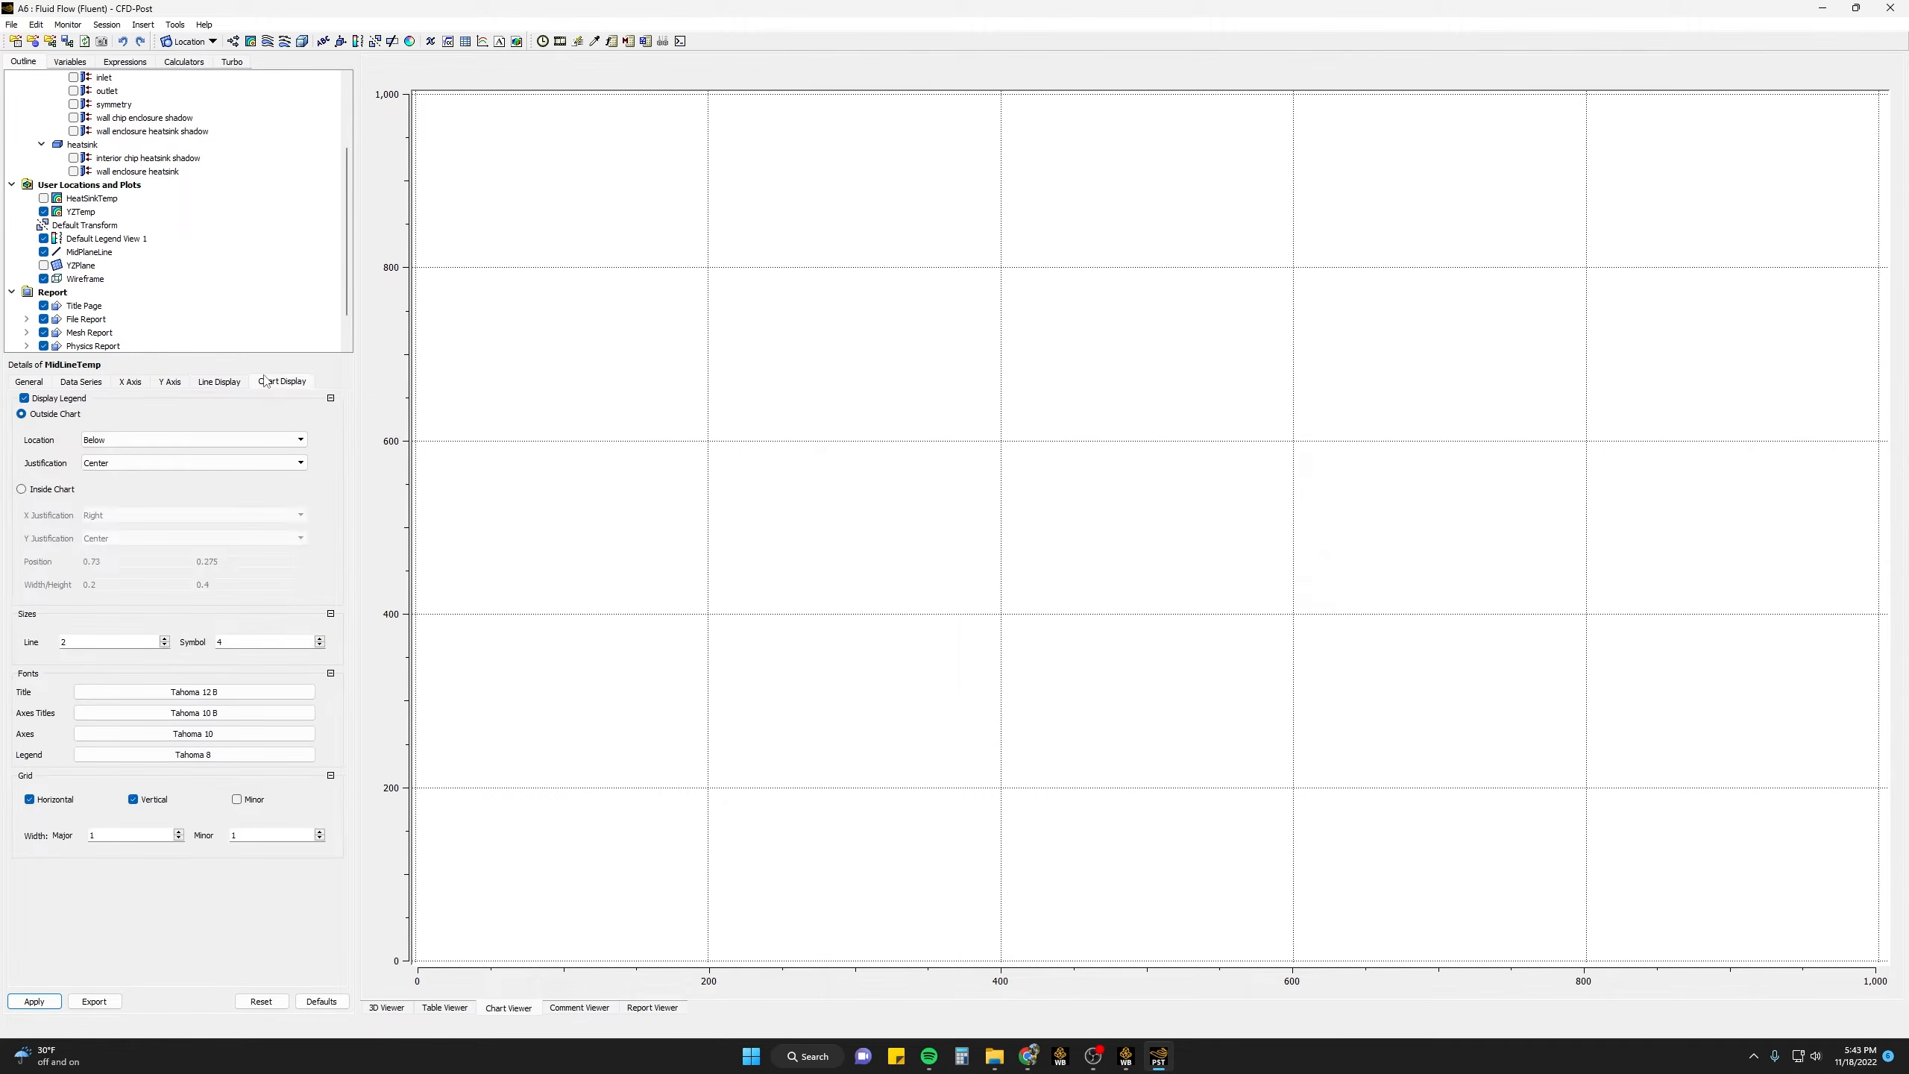
{"action": "left_click", "coordinate": [34, 1001]}
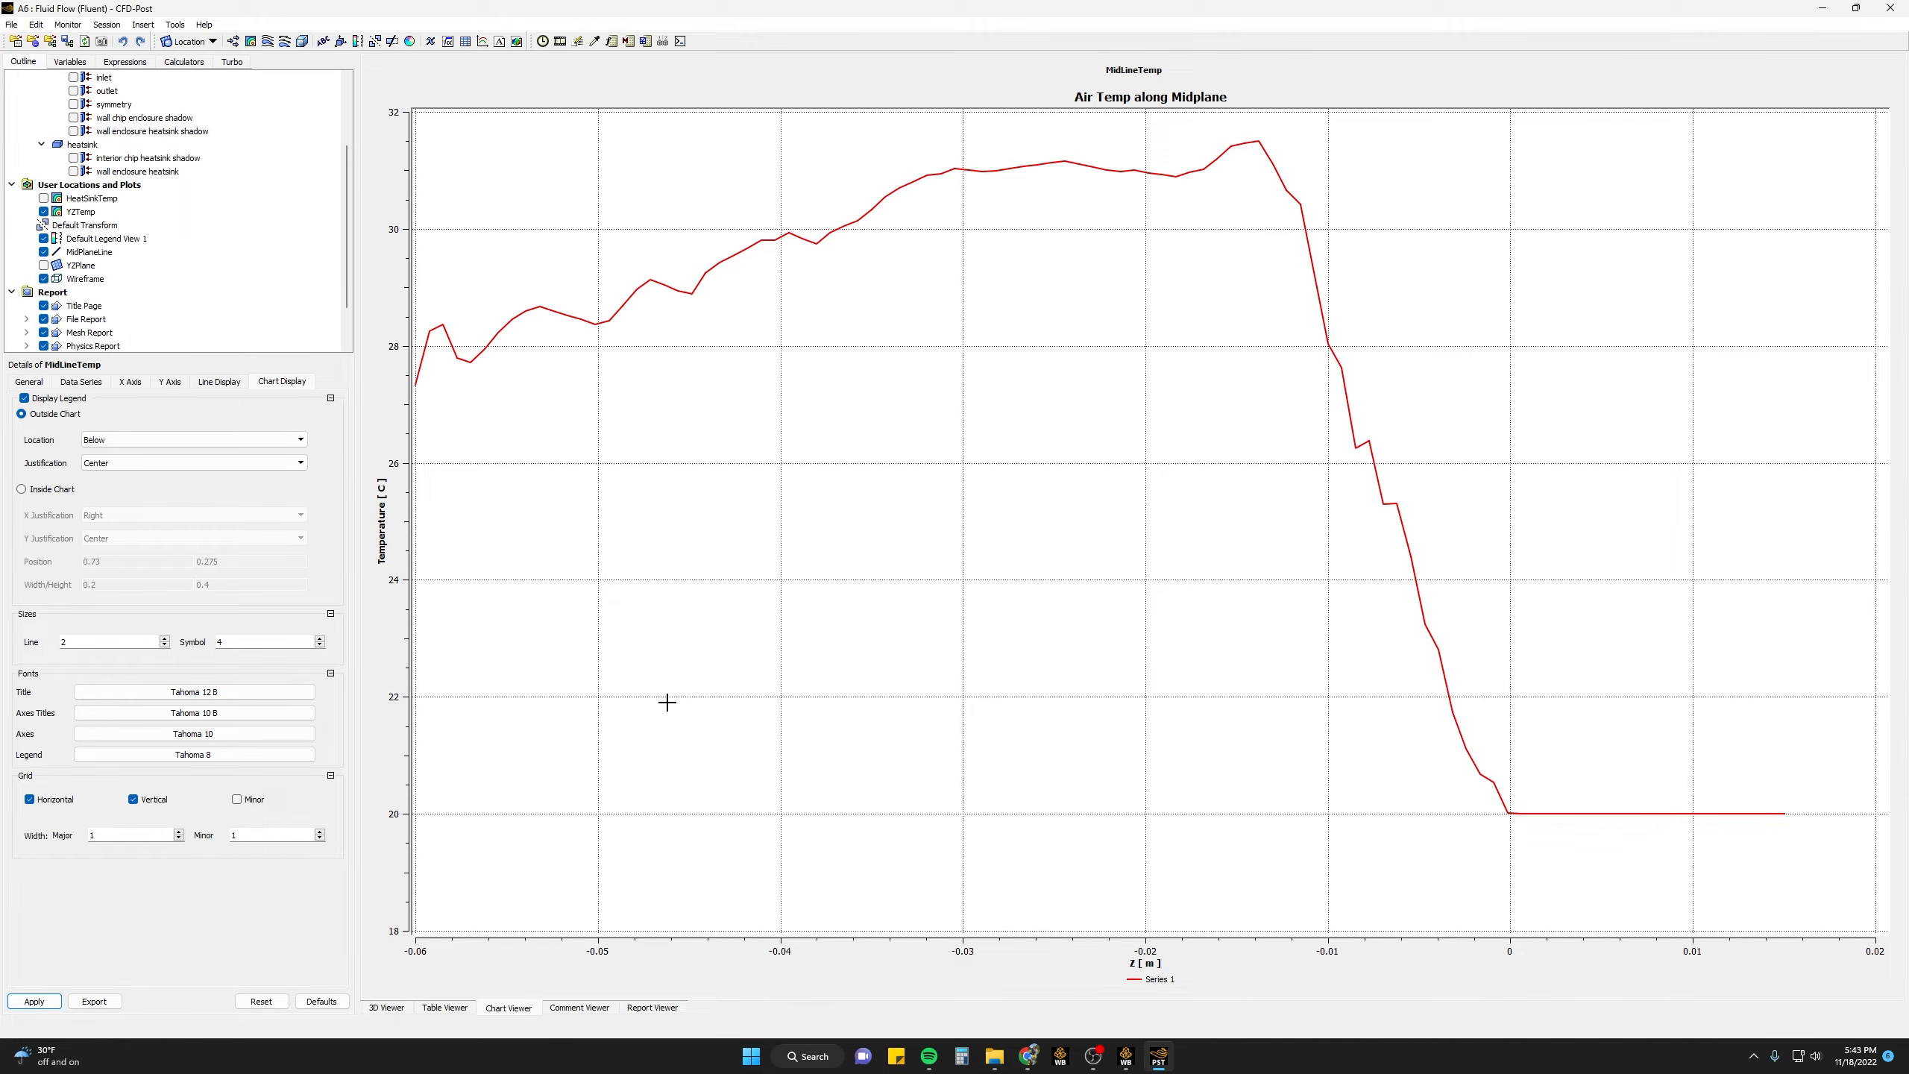
{"action": "left_click", "coordinate": [386, 1008]}
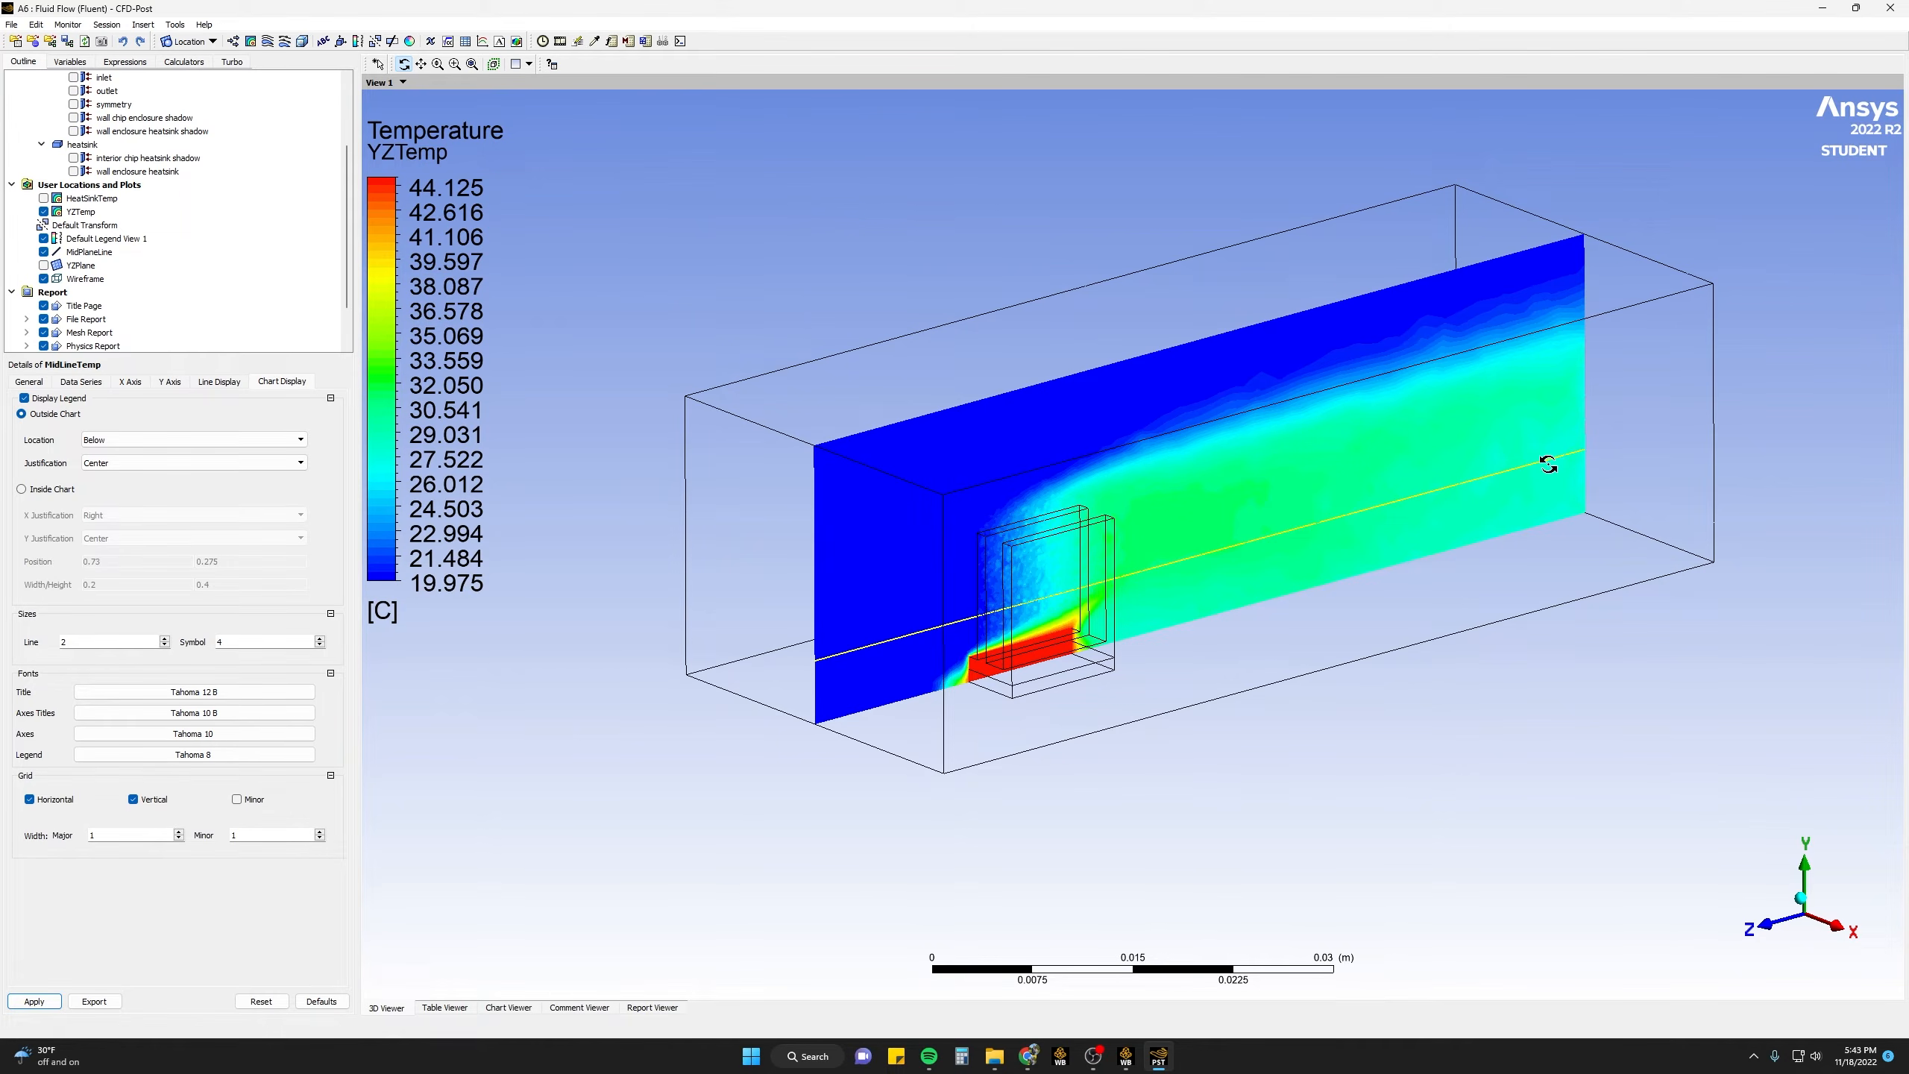
{"action": "left_click", "coordinate": [509, 1008]}
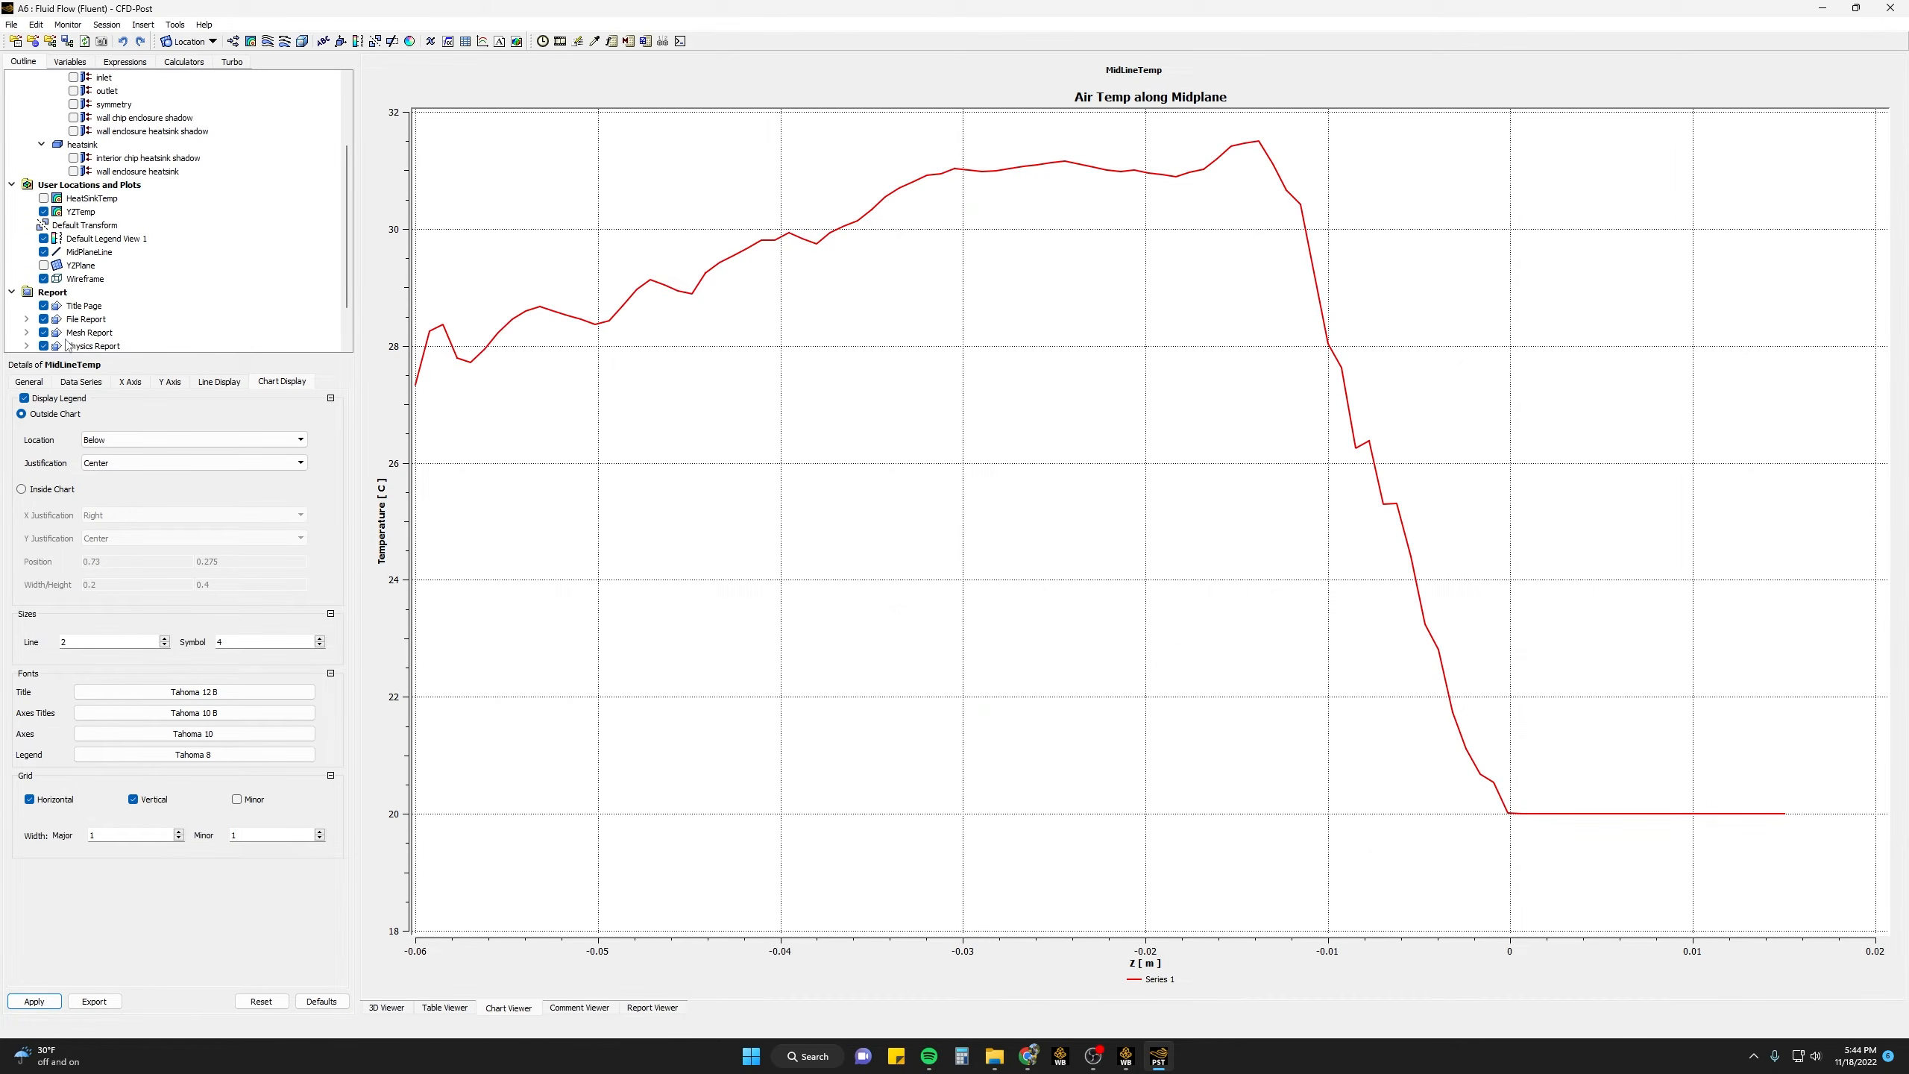
- Duplicate MidPlaneLine under the name MidPlaneLine 2
{"action": "left_click", "coordinate": [188, 43]}
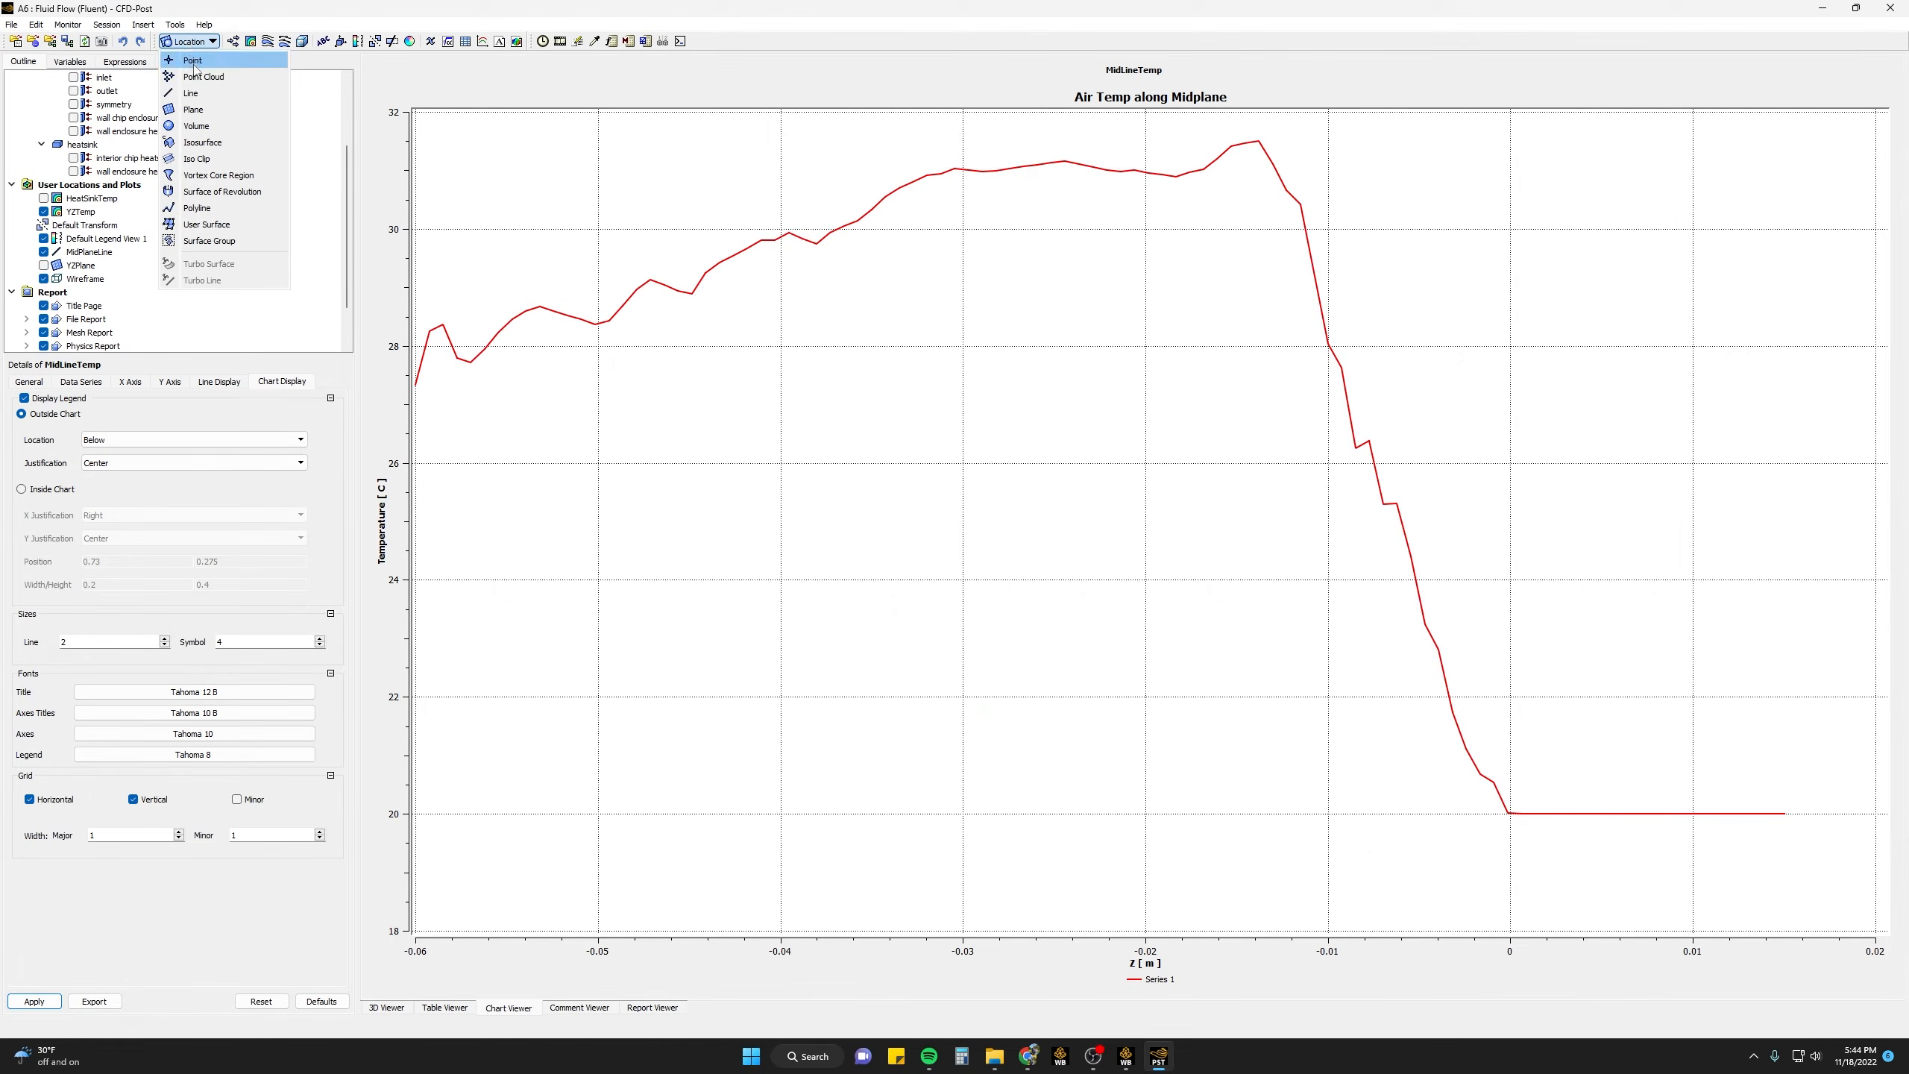
{"action": "left_click", "coordinate": [89, 253]}
{"action": "right_click", "coordinate": [90, 256]}
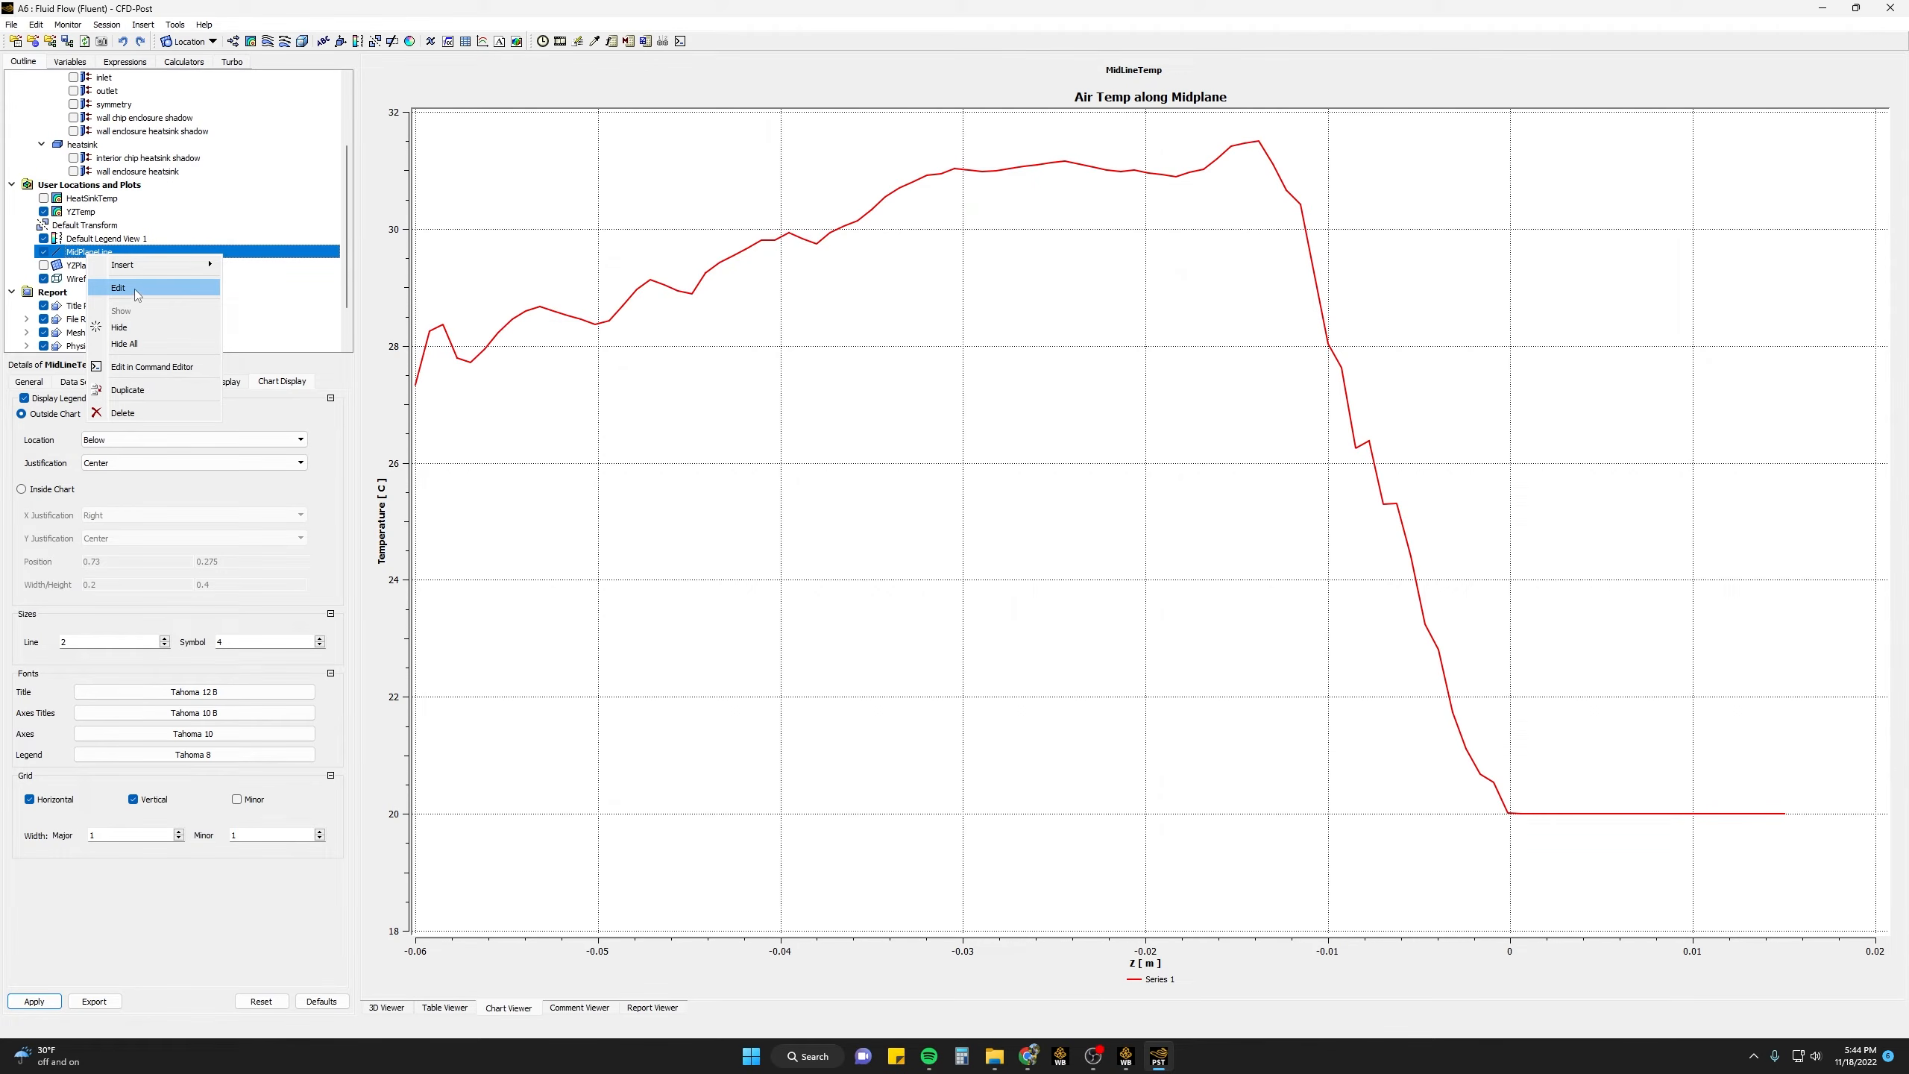
{"action": "left_click", "coordinate": [128, 389]}
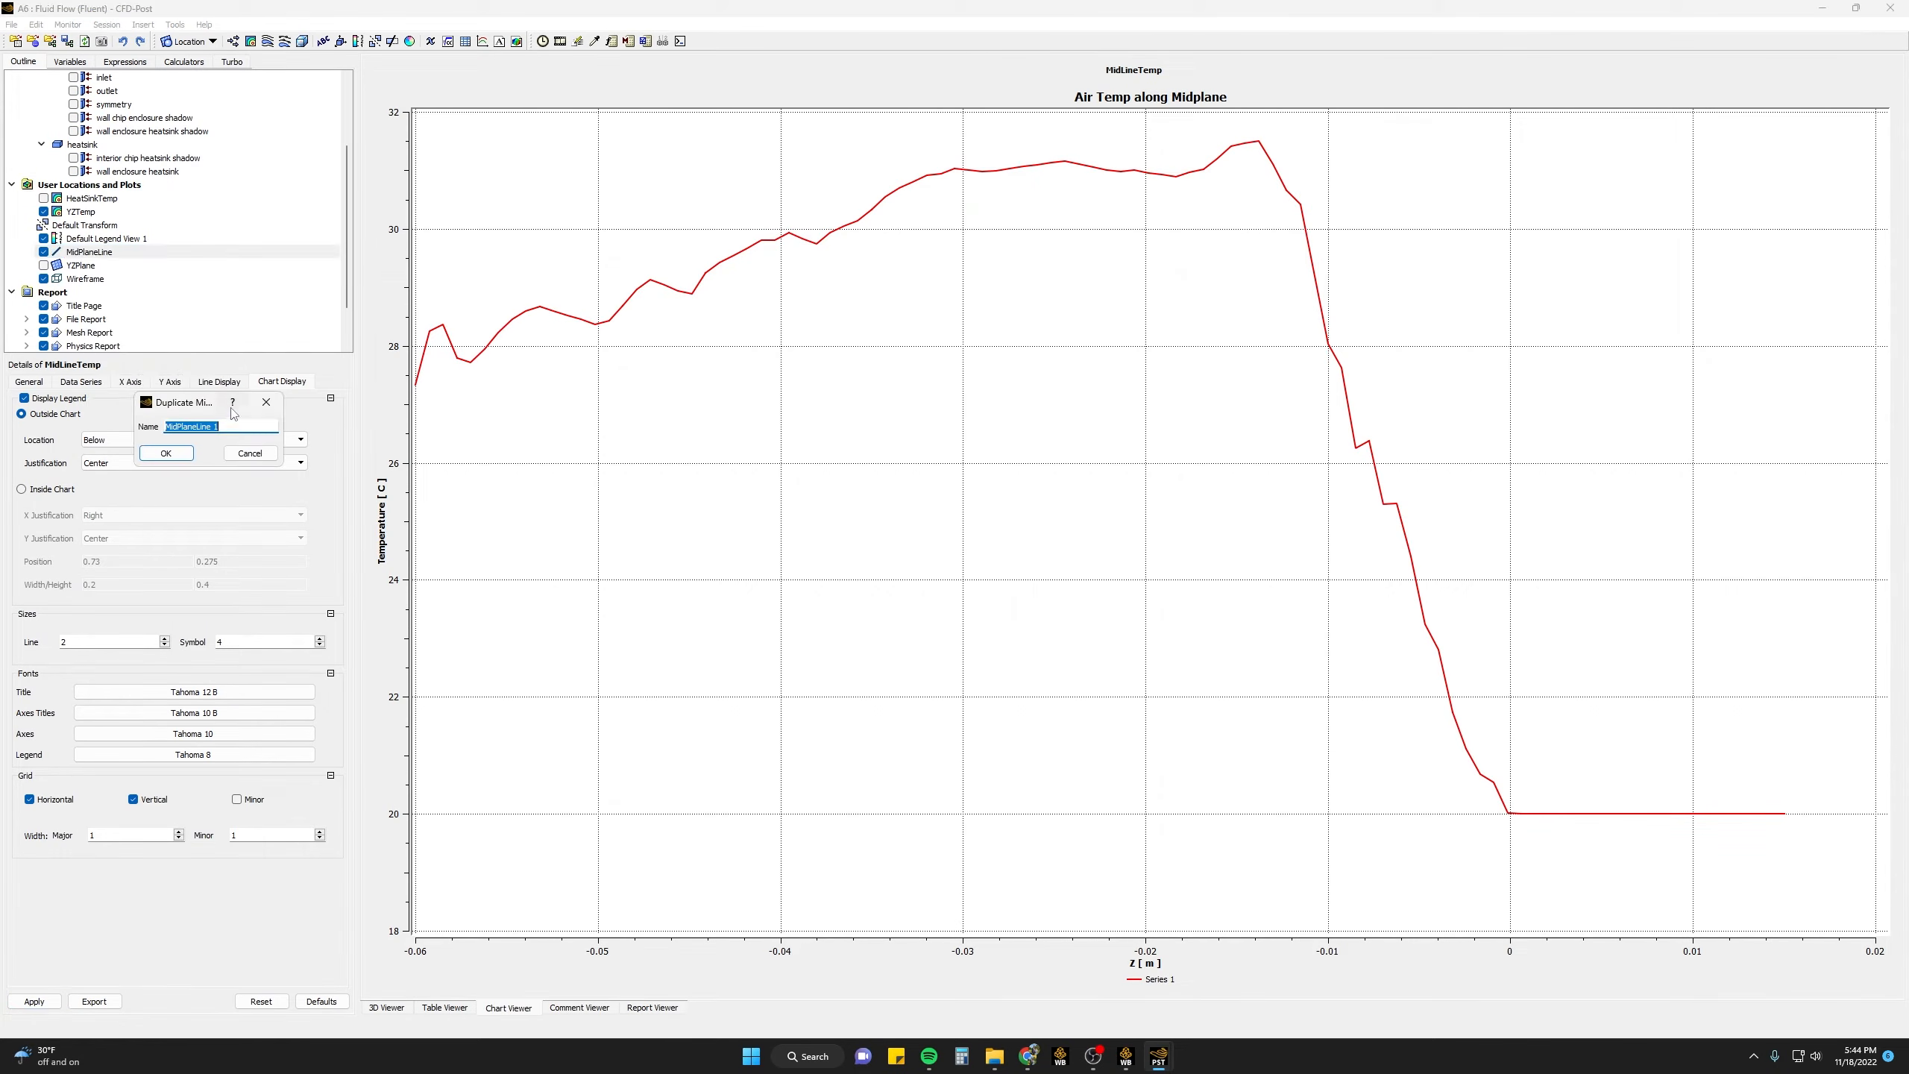
{"action": "left_click", "coordinate": [224, 424]}
{"action": "key", "text": "BackSpace"}
{"action": "left_click", "coordinate": [152, 453]}
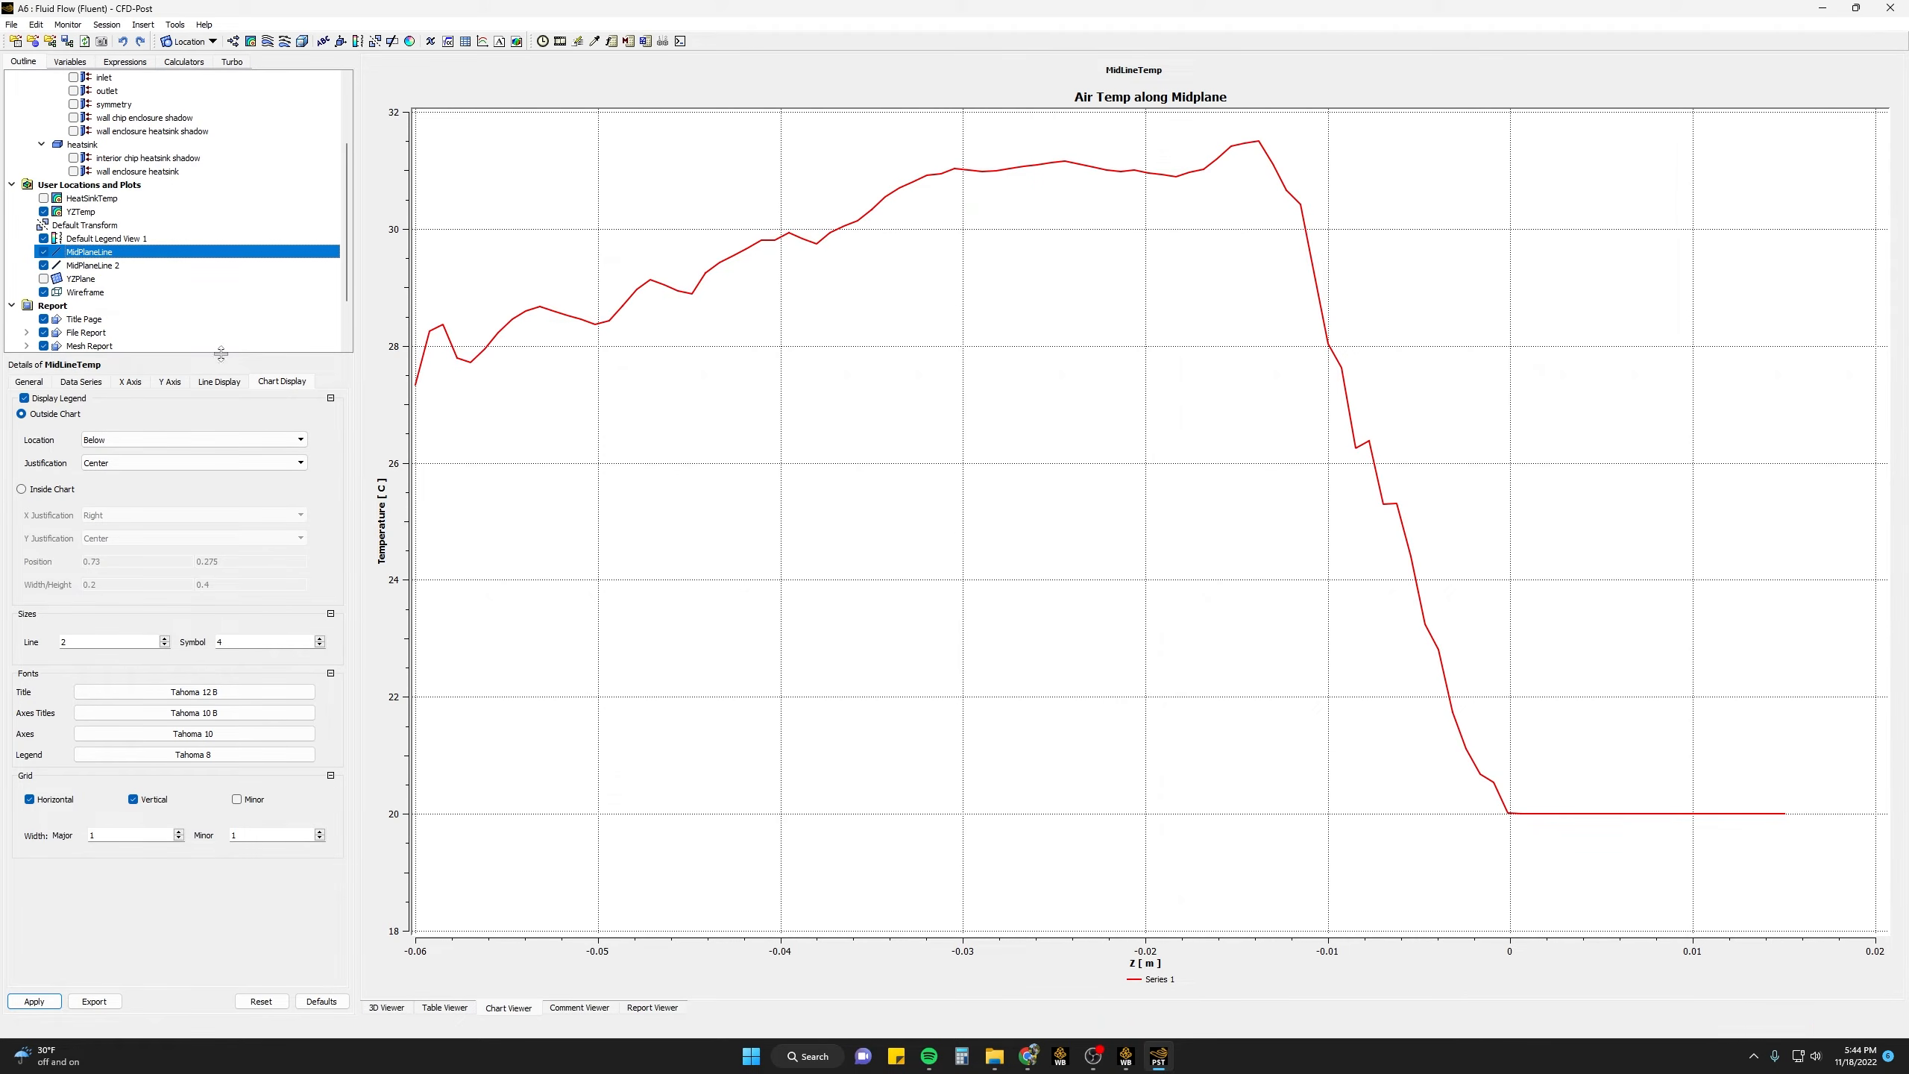
- Set the Y coordinates of both MidPlaneLine 2 points to 0.008 and apply the line
{"action": "left_click", "coordinate": [78, 264]}
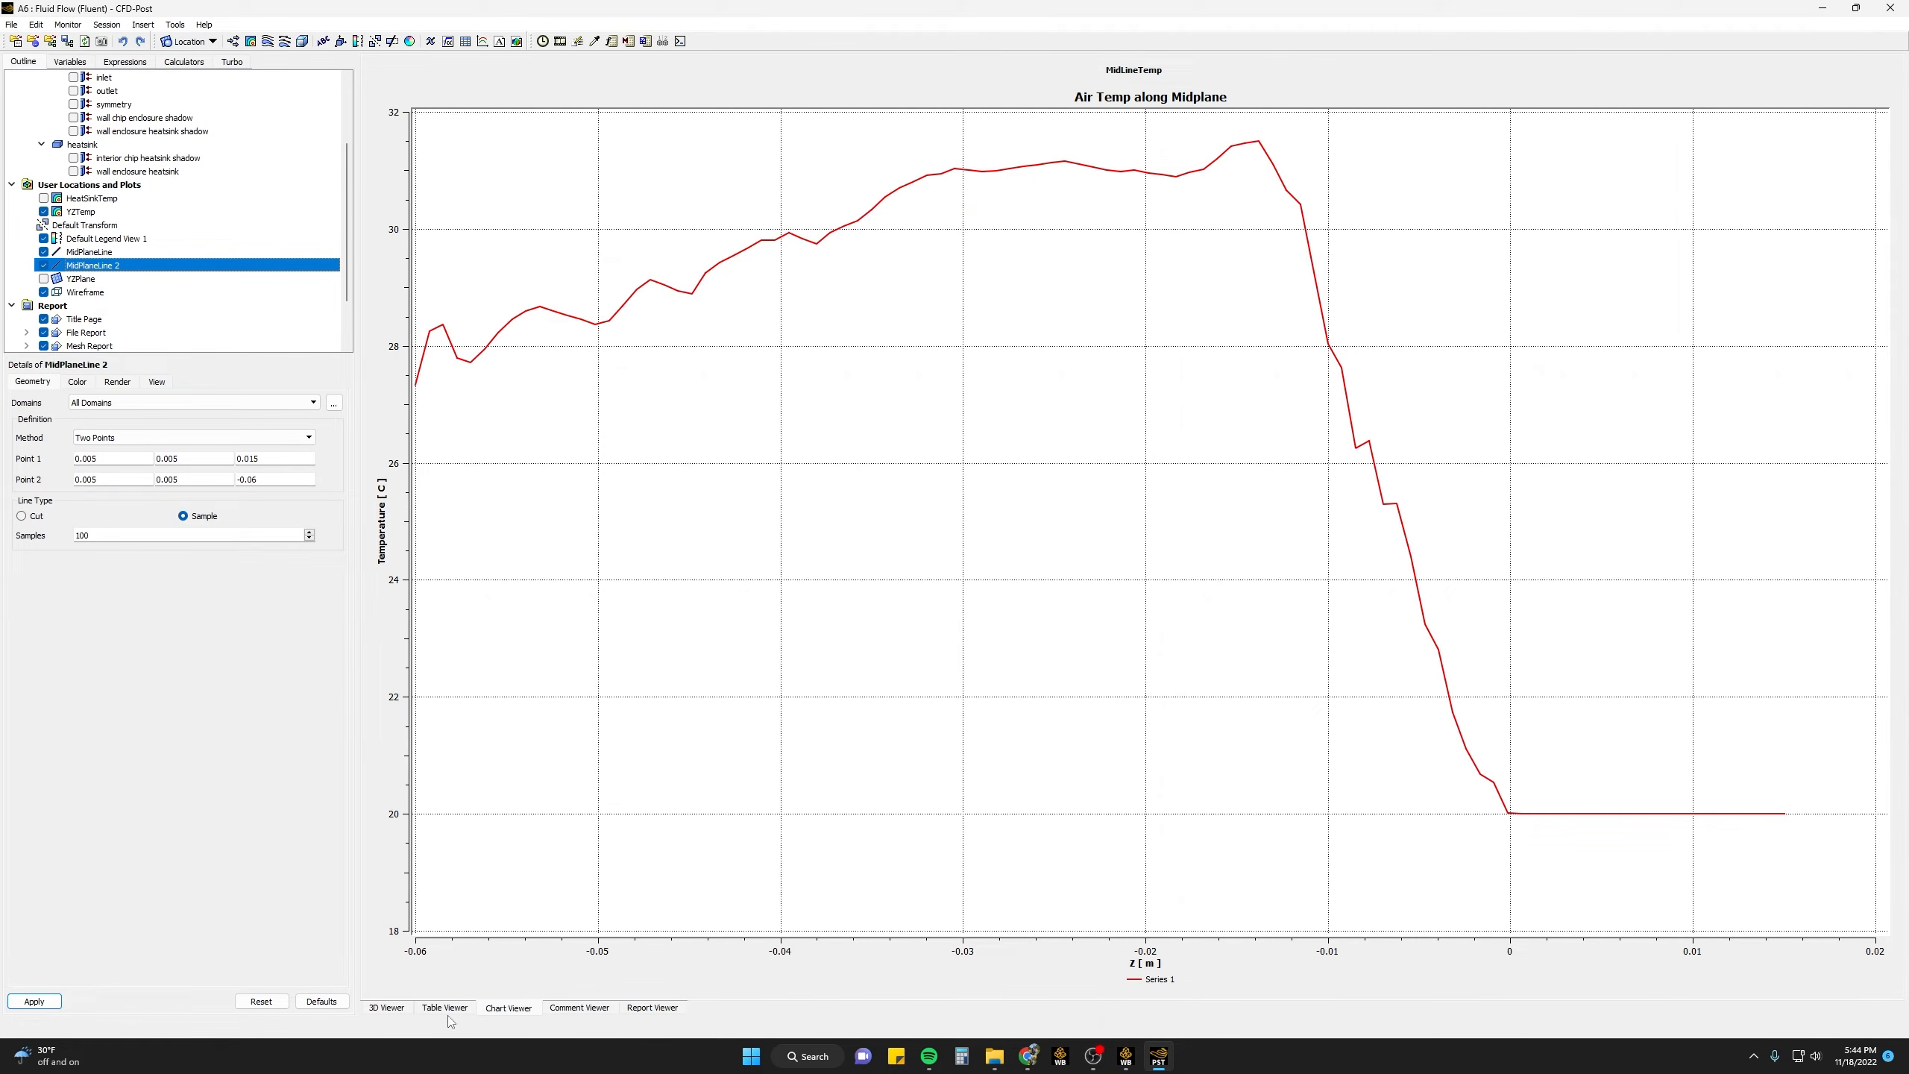
{"action": "left_click", "coordinate": [390, 1007]}
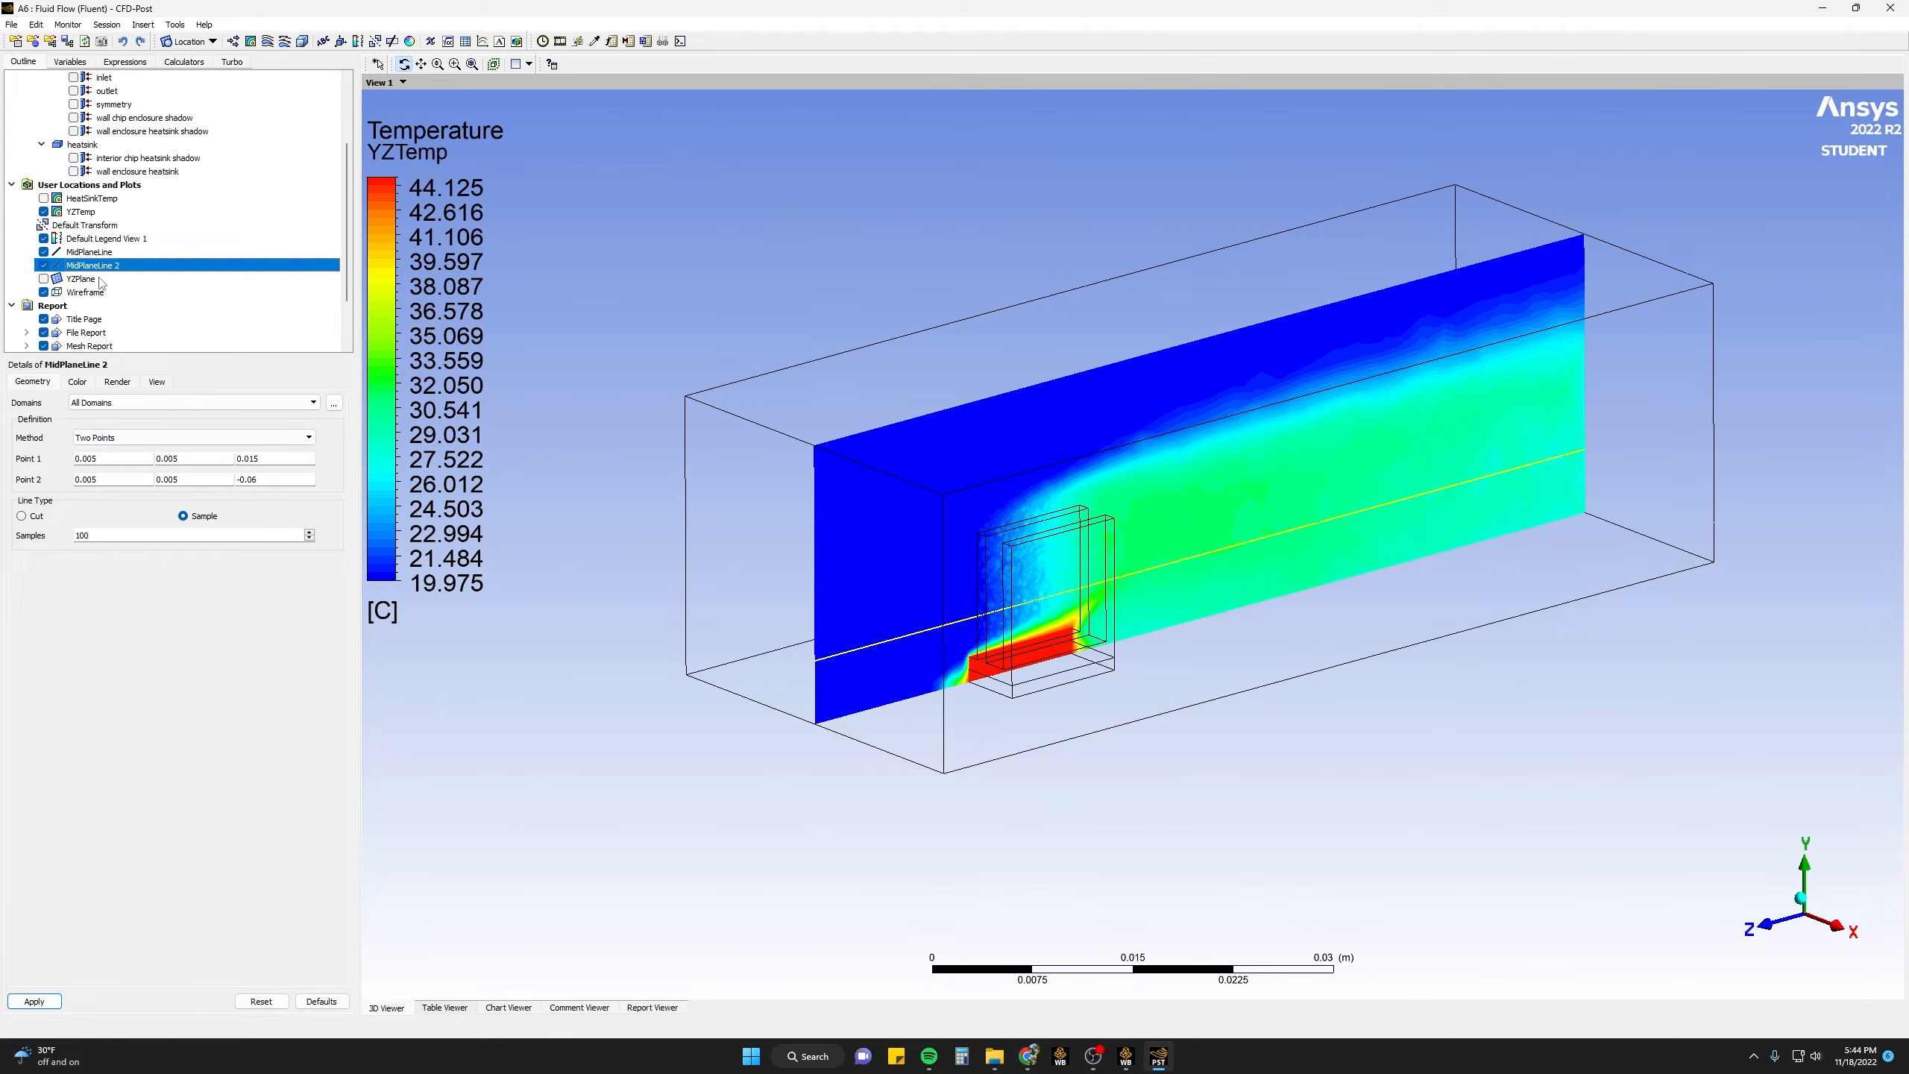
{"action": "left_click", "coordinate": [178, 458]}
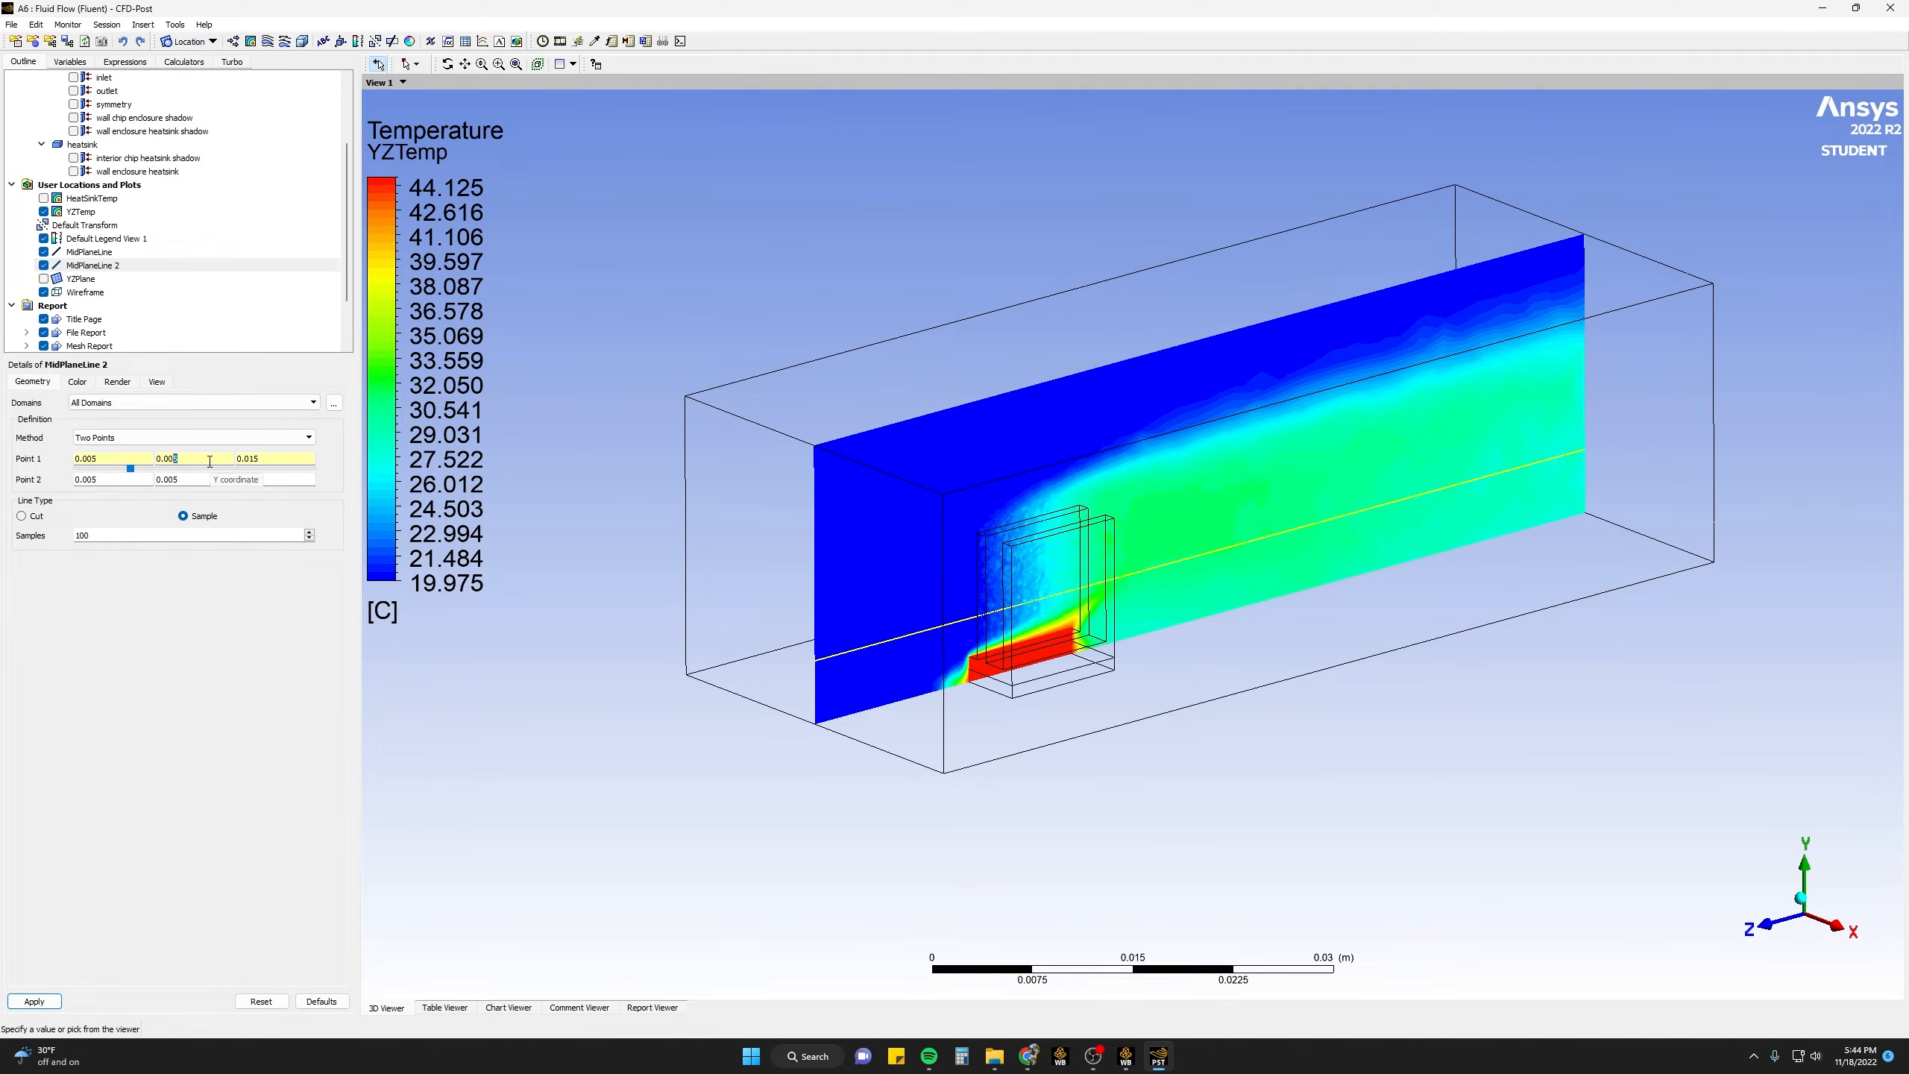
{"action": "type", "text": "8"}
{"action": "left_click", "coordinate": [191, 479]}
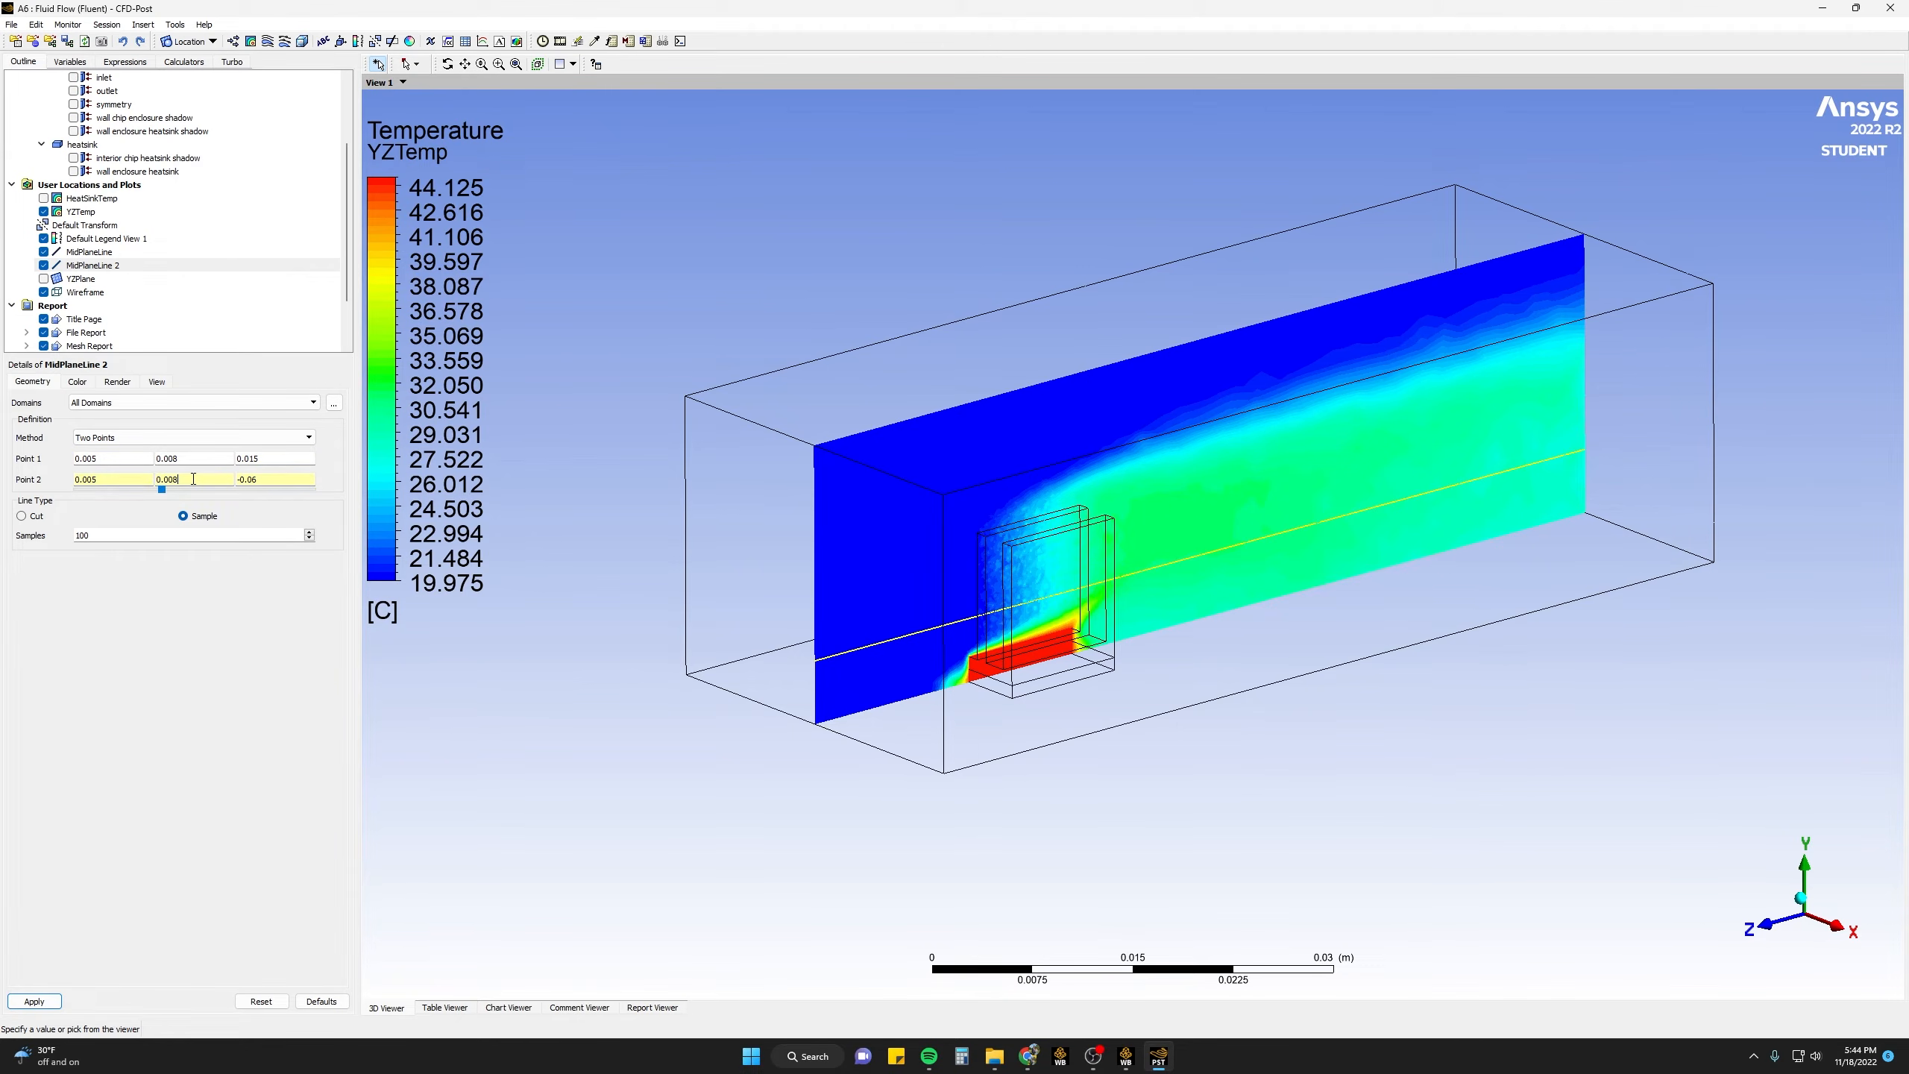
{"action": "left_click", "coordinate": [33, 1001]}
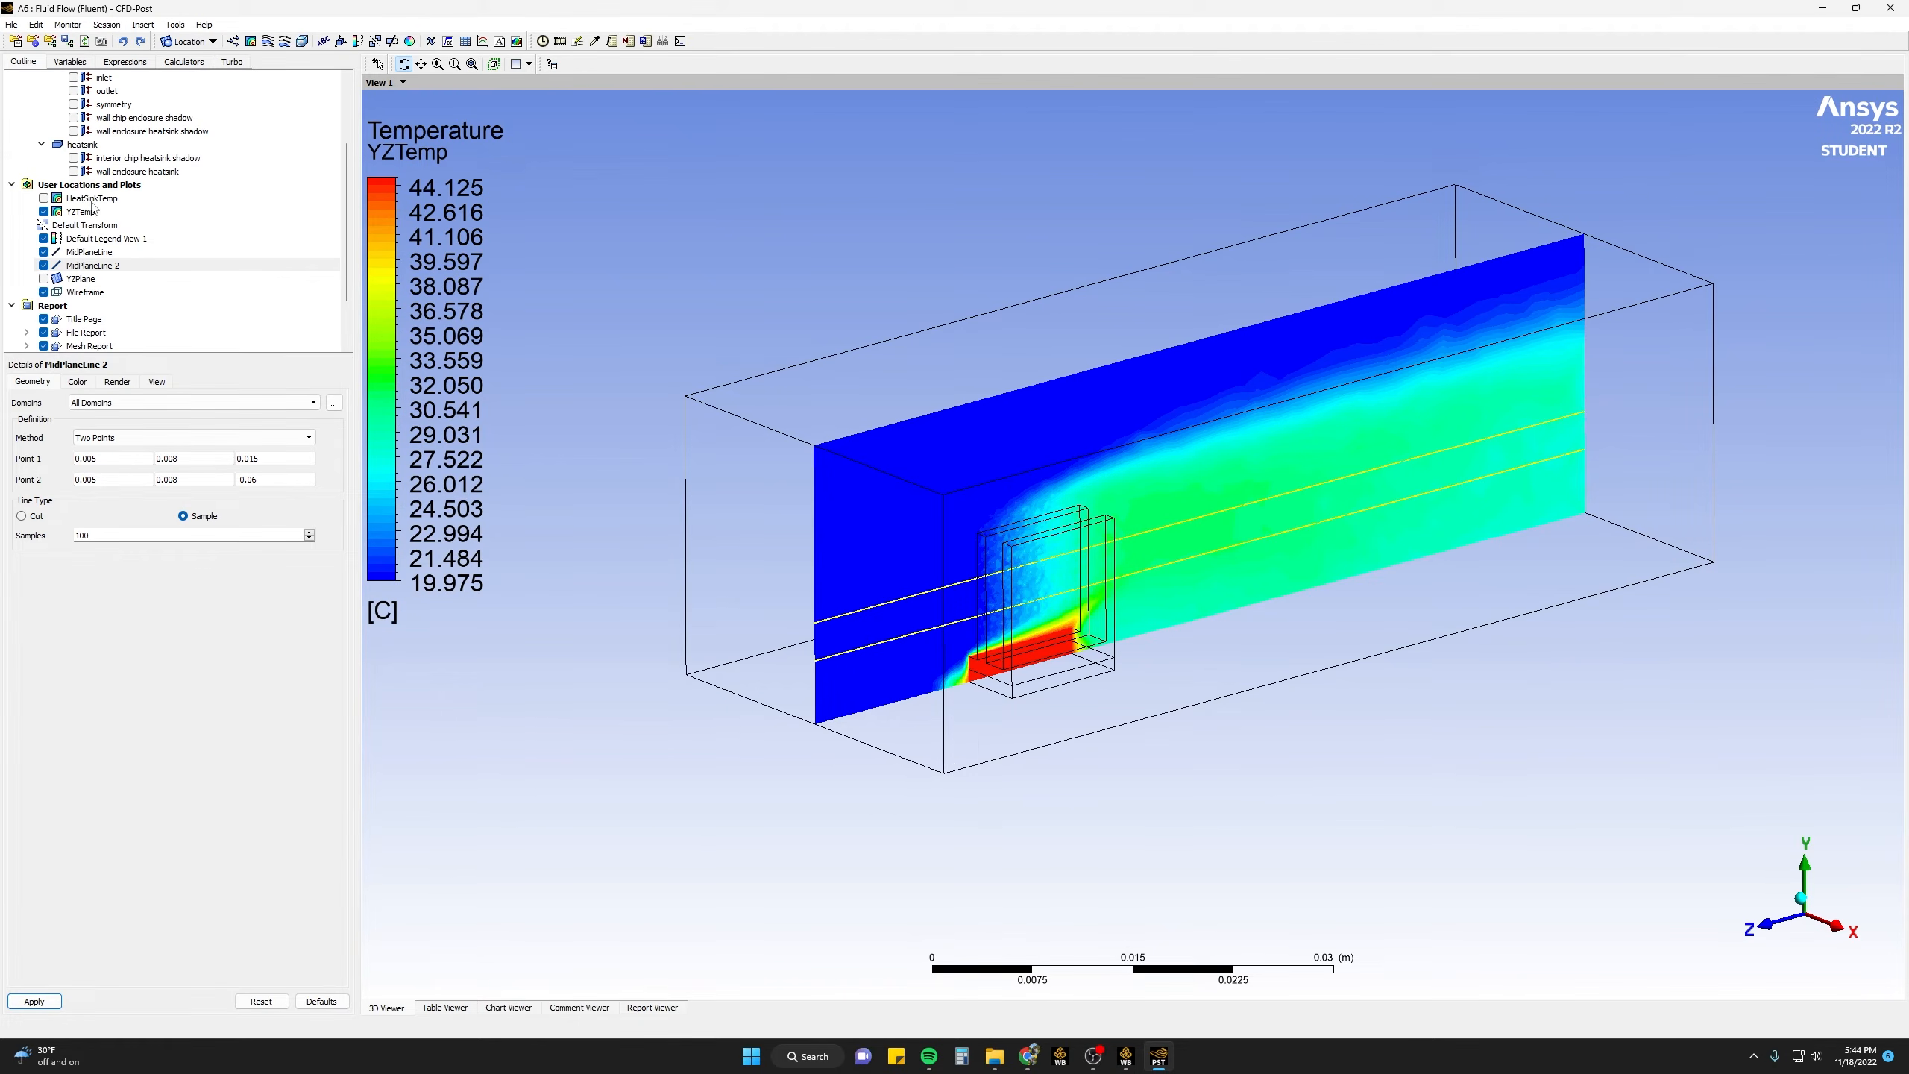
- Add a second data series to the MidLineTemp chart with MidPlaneLine 2 as its location and apply it
{"action": "scroll", "coordinate": [114, 258], "scroll_direction": "down", "scroll_amount": 2}
{"action": "double_click", "coordinate": [89, 333]}
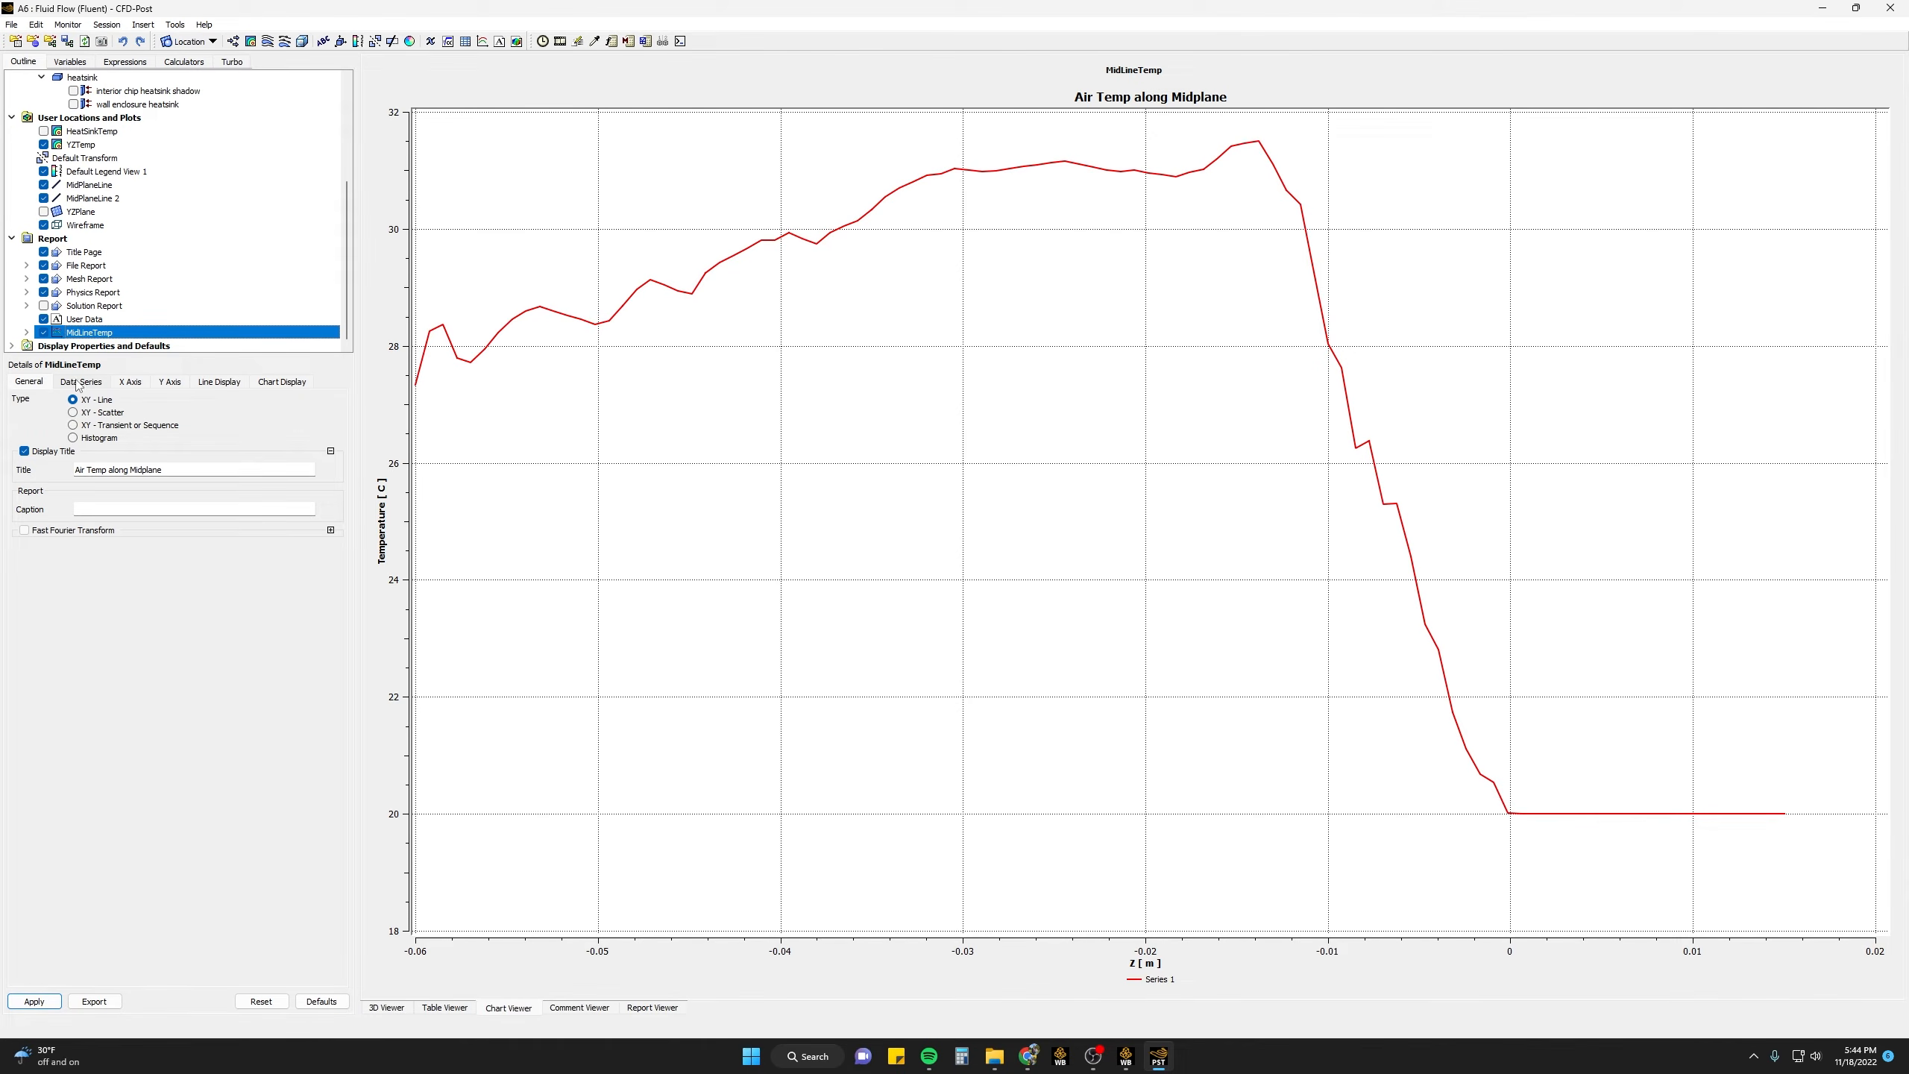
{"action": "left_click", "coordinate": [79, 381]}
{"action": "left_click", "coordinate": [328, 441]}
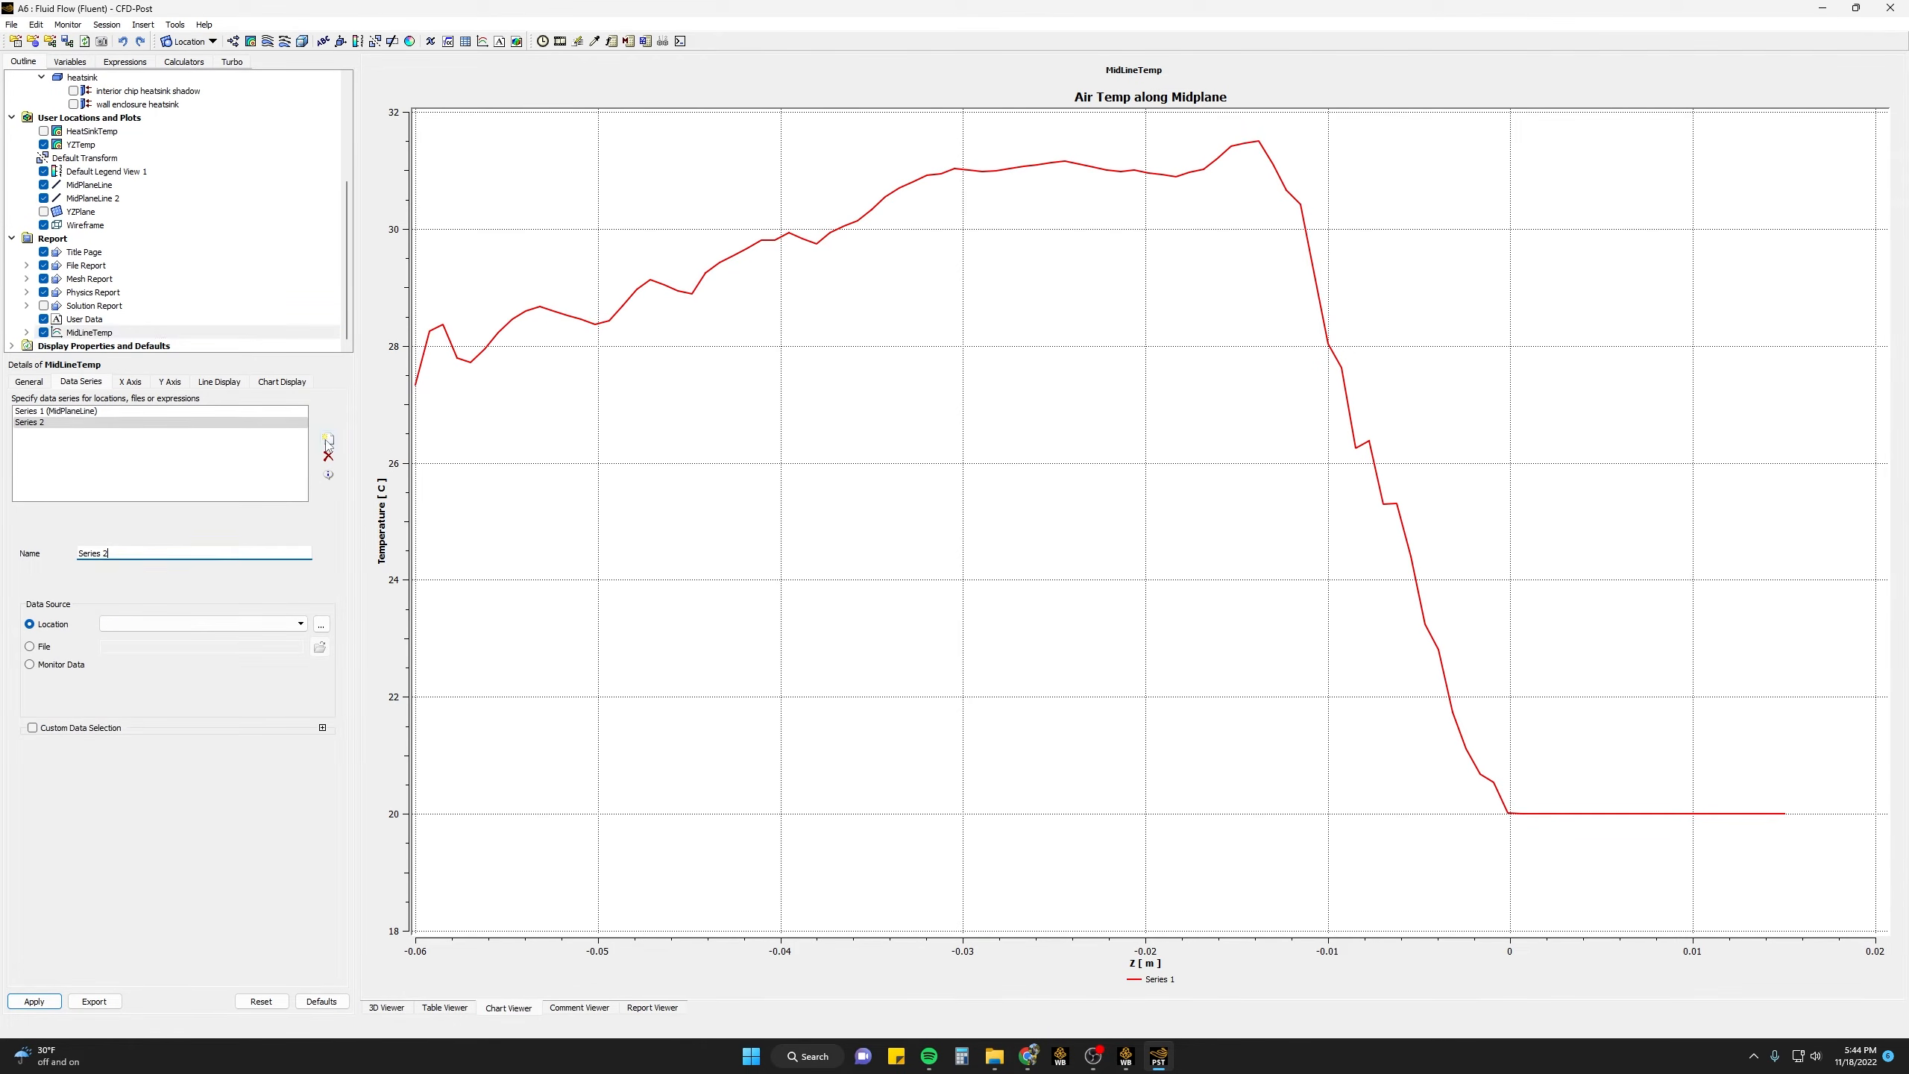
{"action": "left_click_drag", "start_coordinate": [118, 555], "coordinate": [79, 559]}
{"action": "left_click", "coordinate": [279, 625]}
{"action": "left_click", "coordinate": [235, 648]}
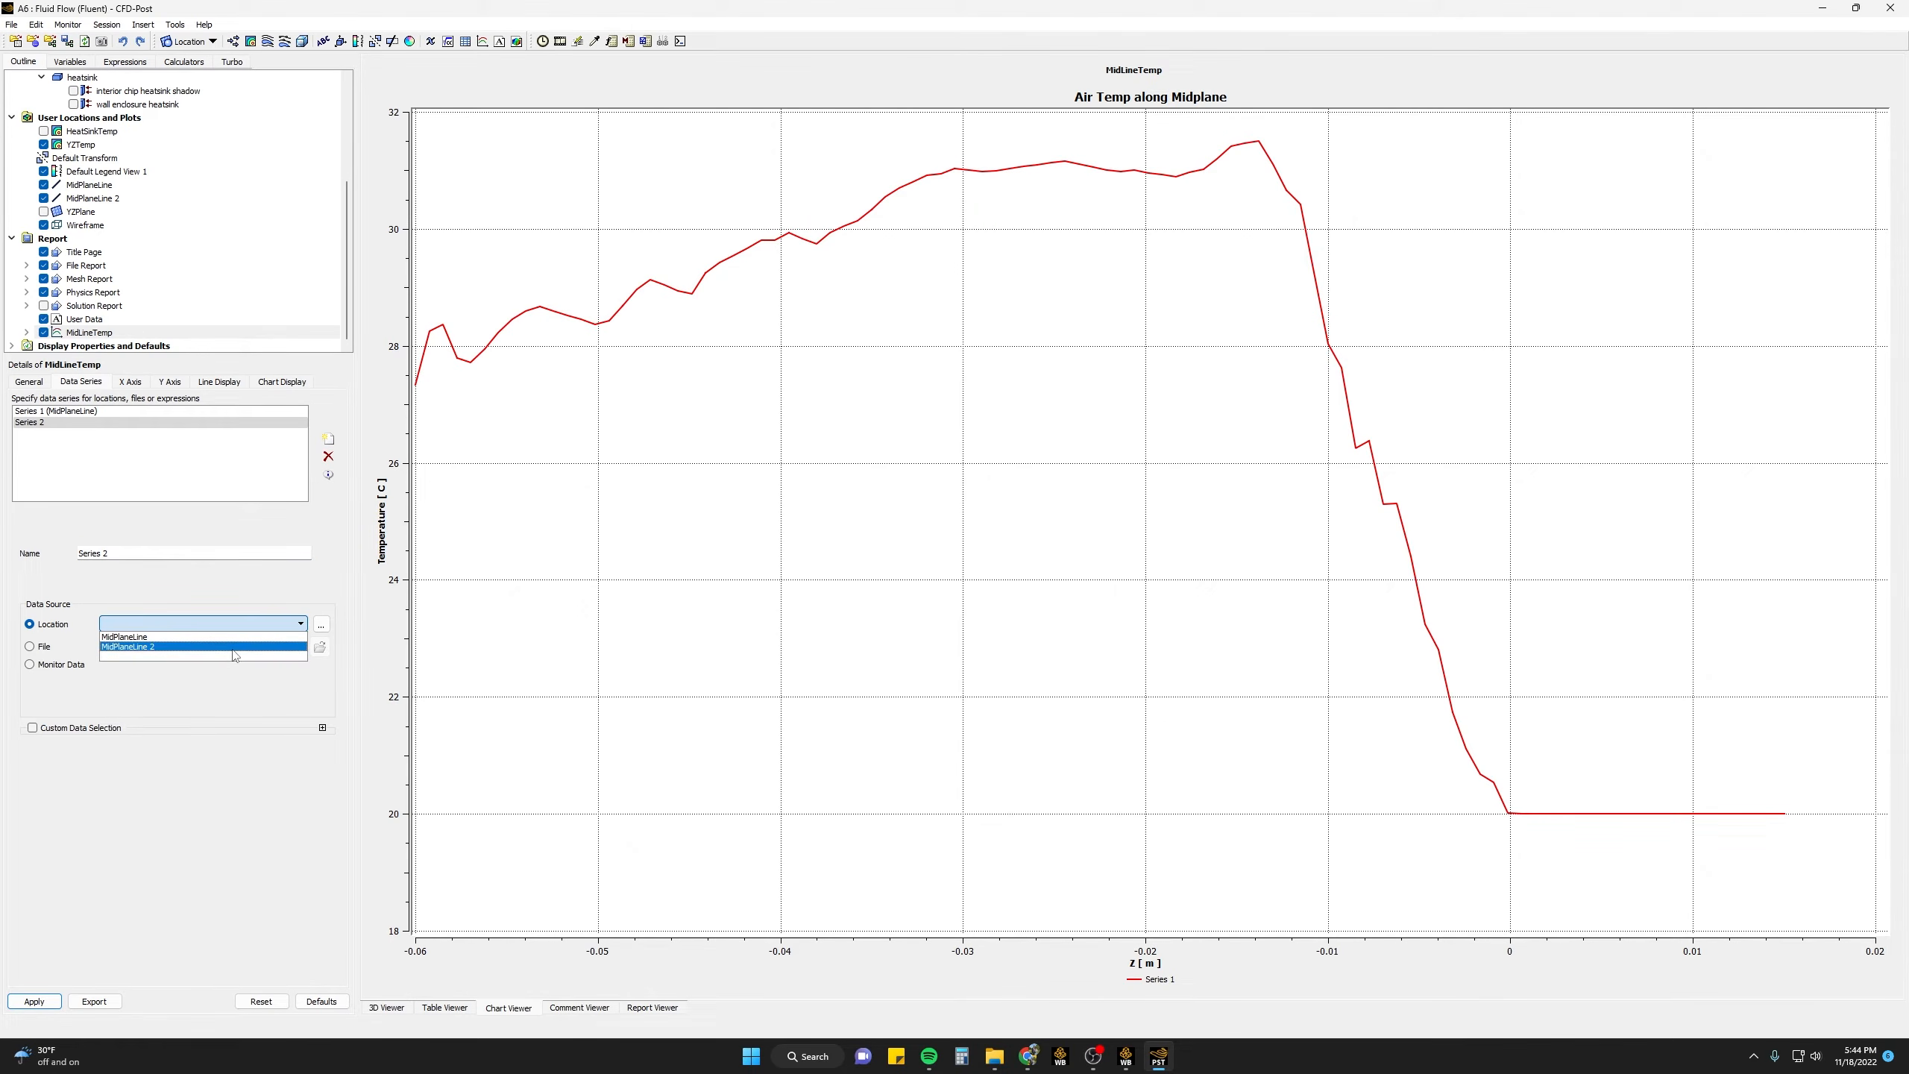
{"action": "left_click", "coordinate": [33, 1001]}
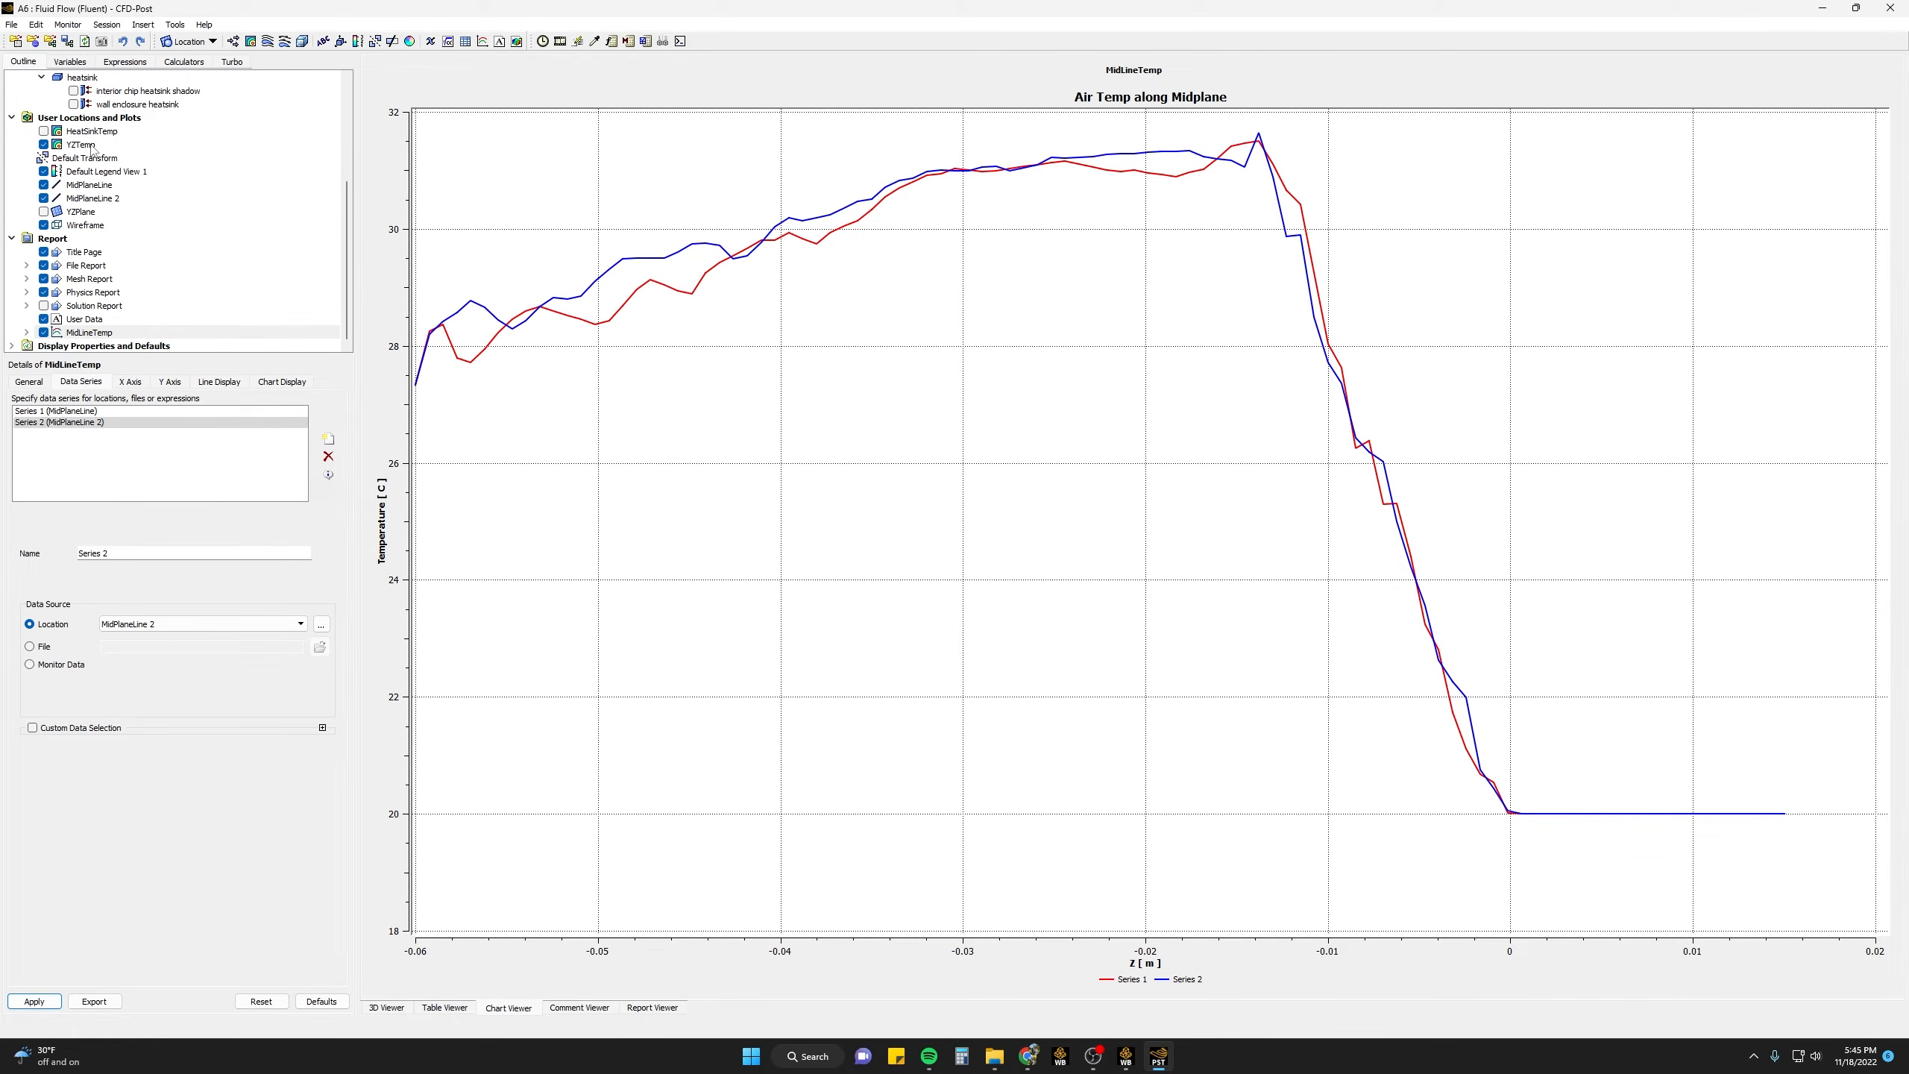
- Calculate the maximum temperature on the outlet with the Function Calculator, using the maxVal function
{"action": "left_click", "coordinate": [386, 1007]}
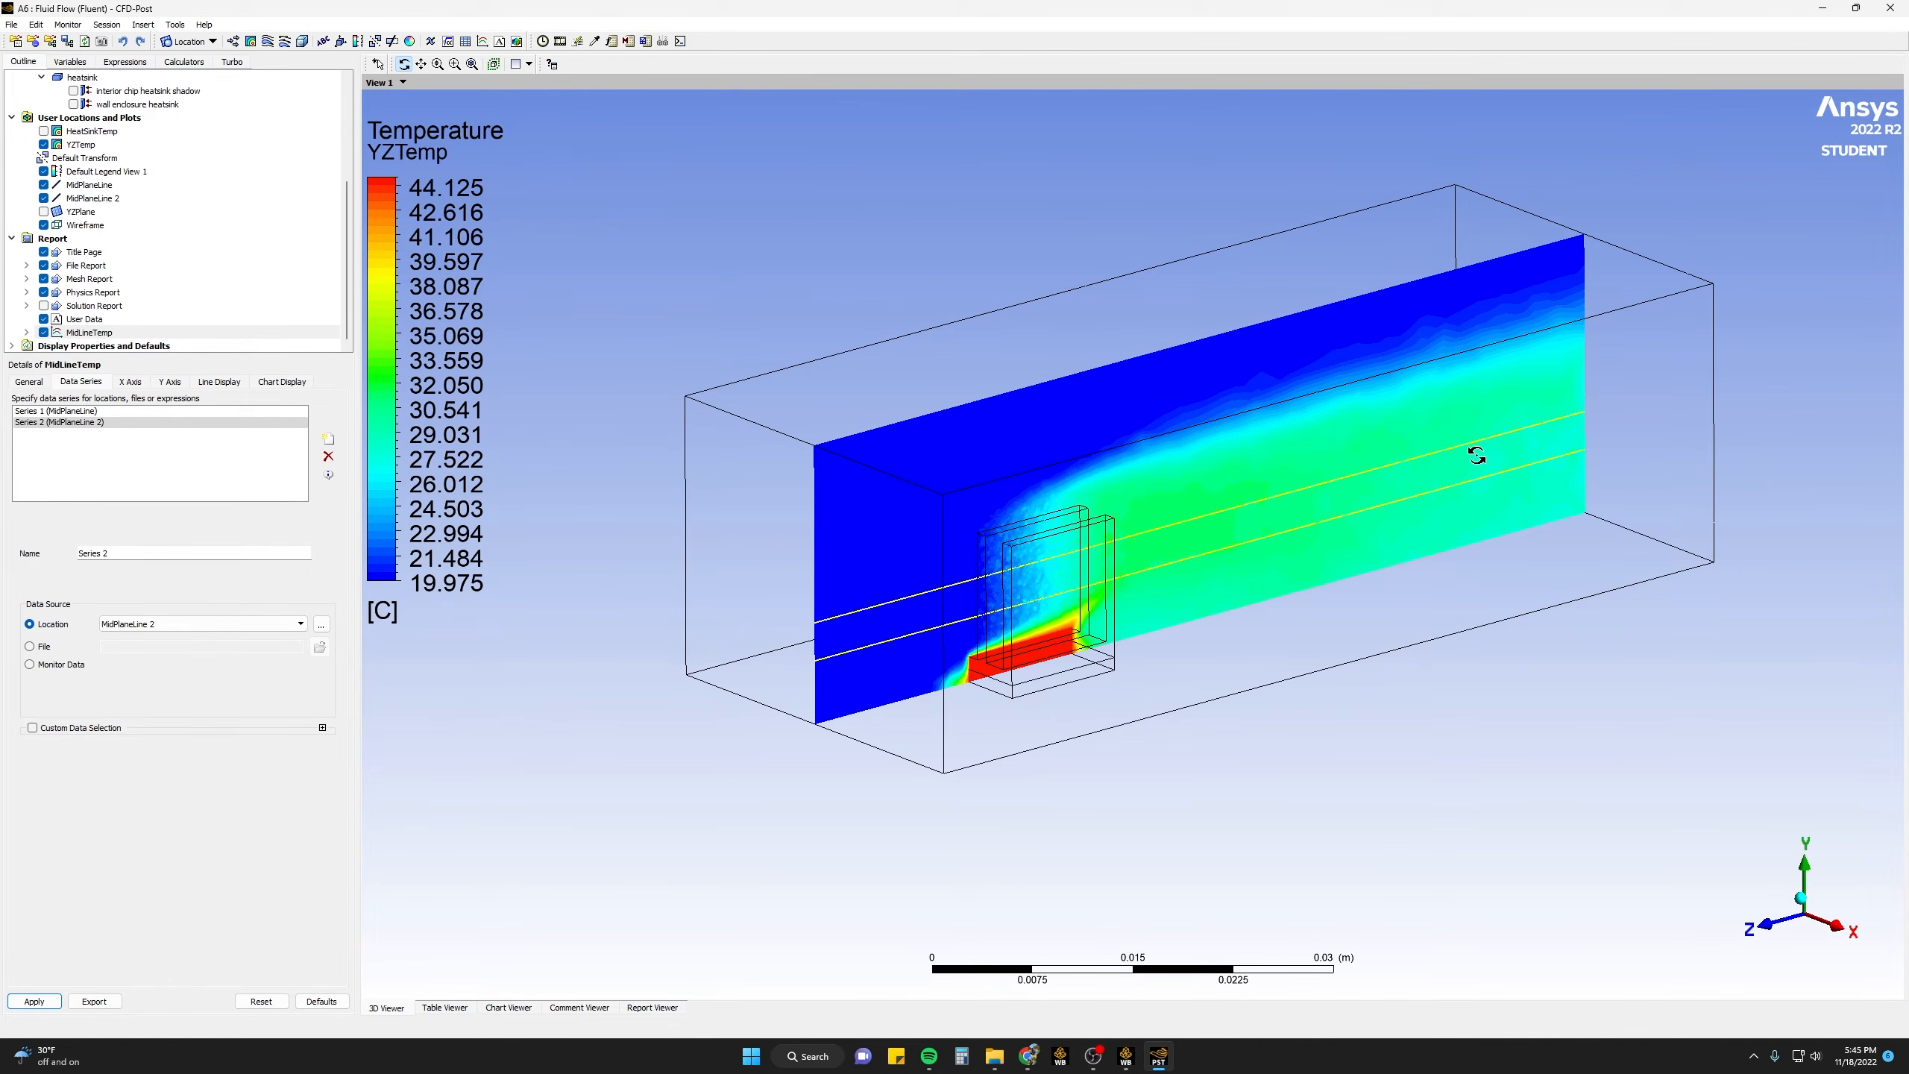
{"action": "left_click", "coordinate": [185, 62]}
{"action": "left_click", "coordinate": [91, 107]}
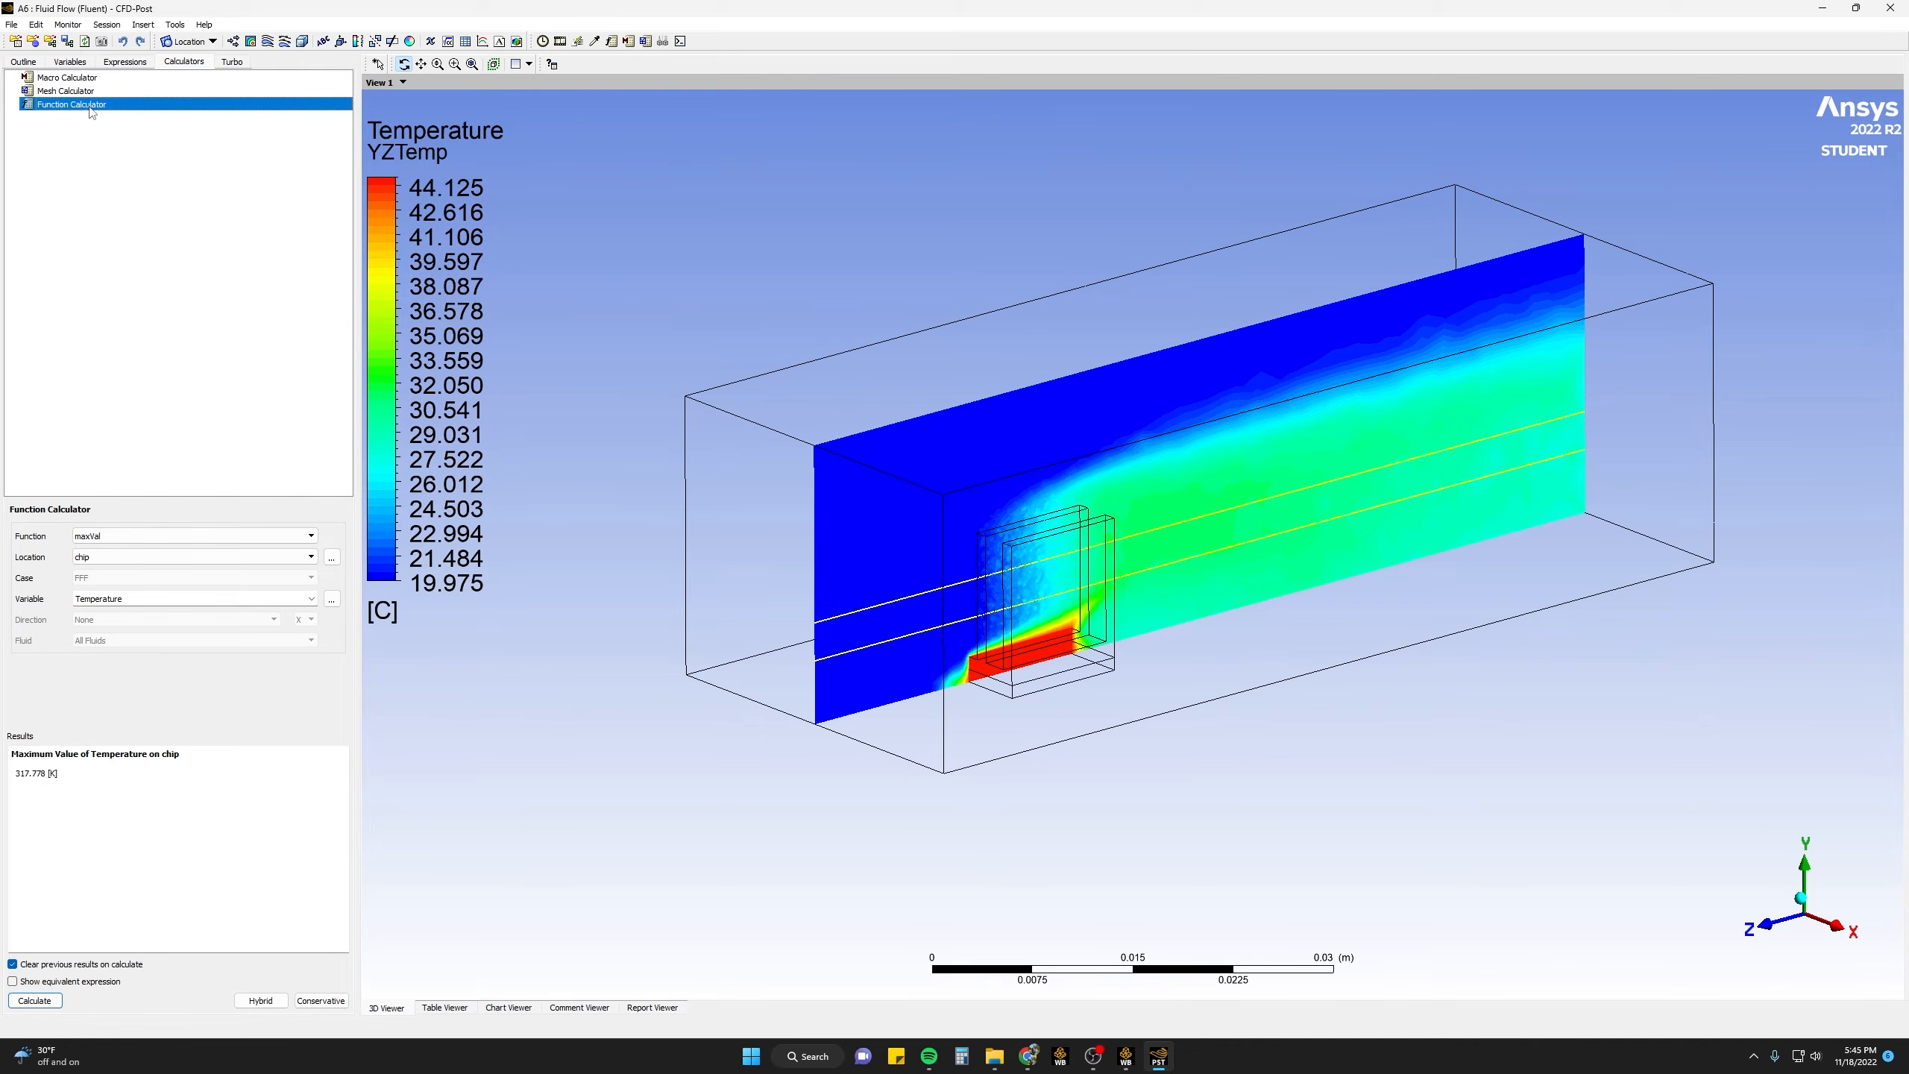
{"action": "left_click", "coordinate": [149, 535]}
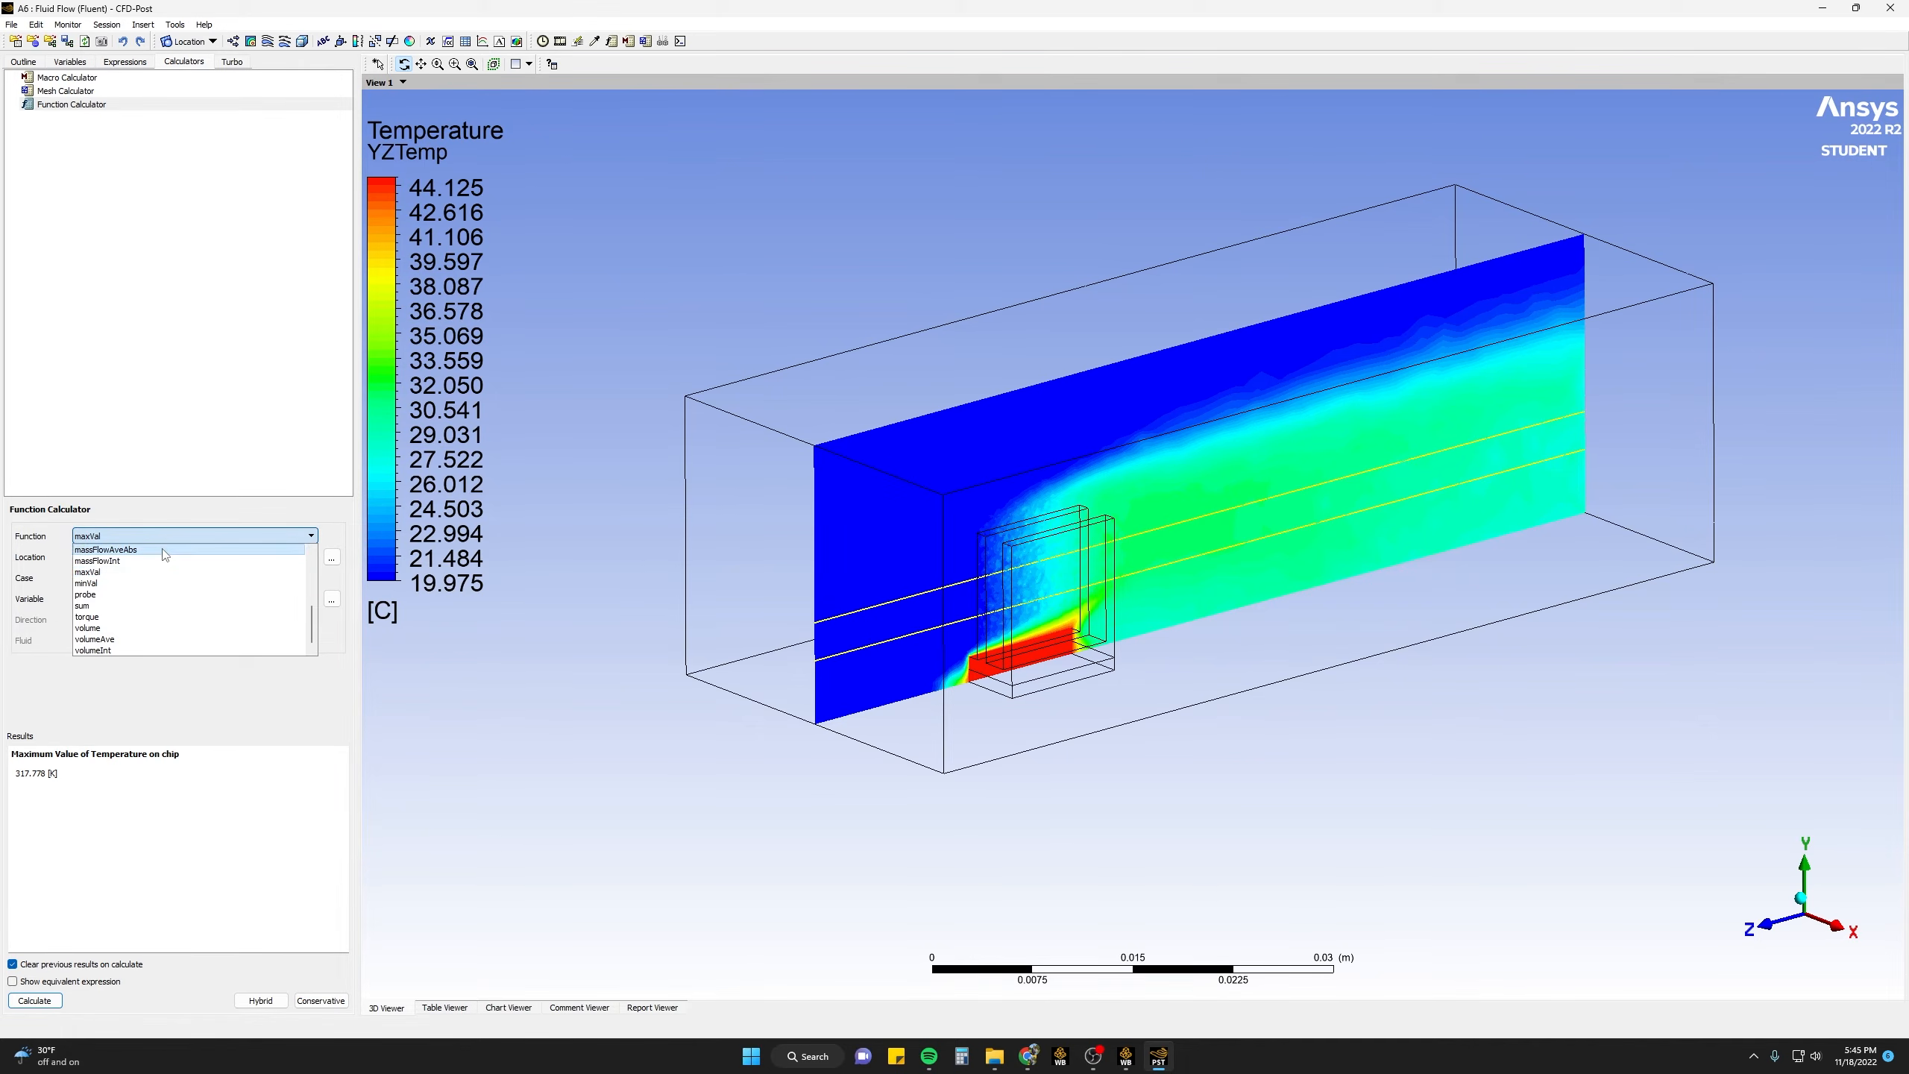
{"action": "scroll", "coordinate": [143, 591], "scroll_direction": "up", "scroll_amount": 3}
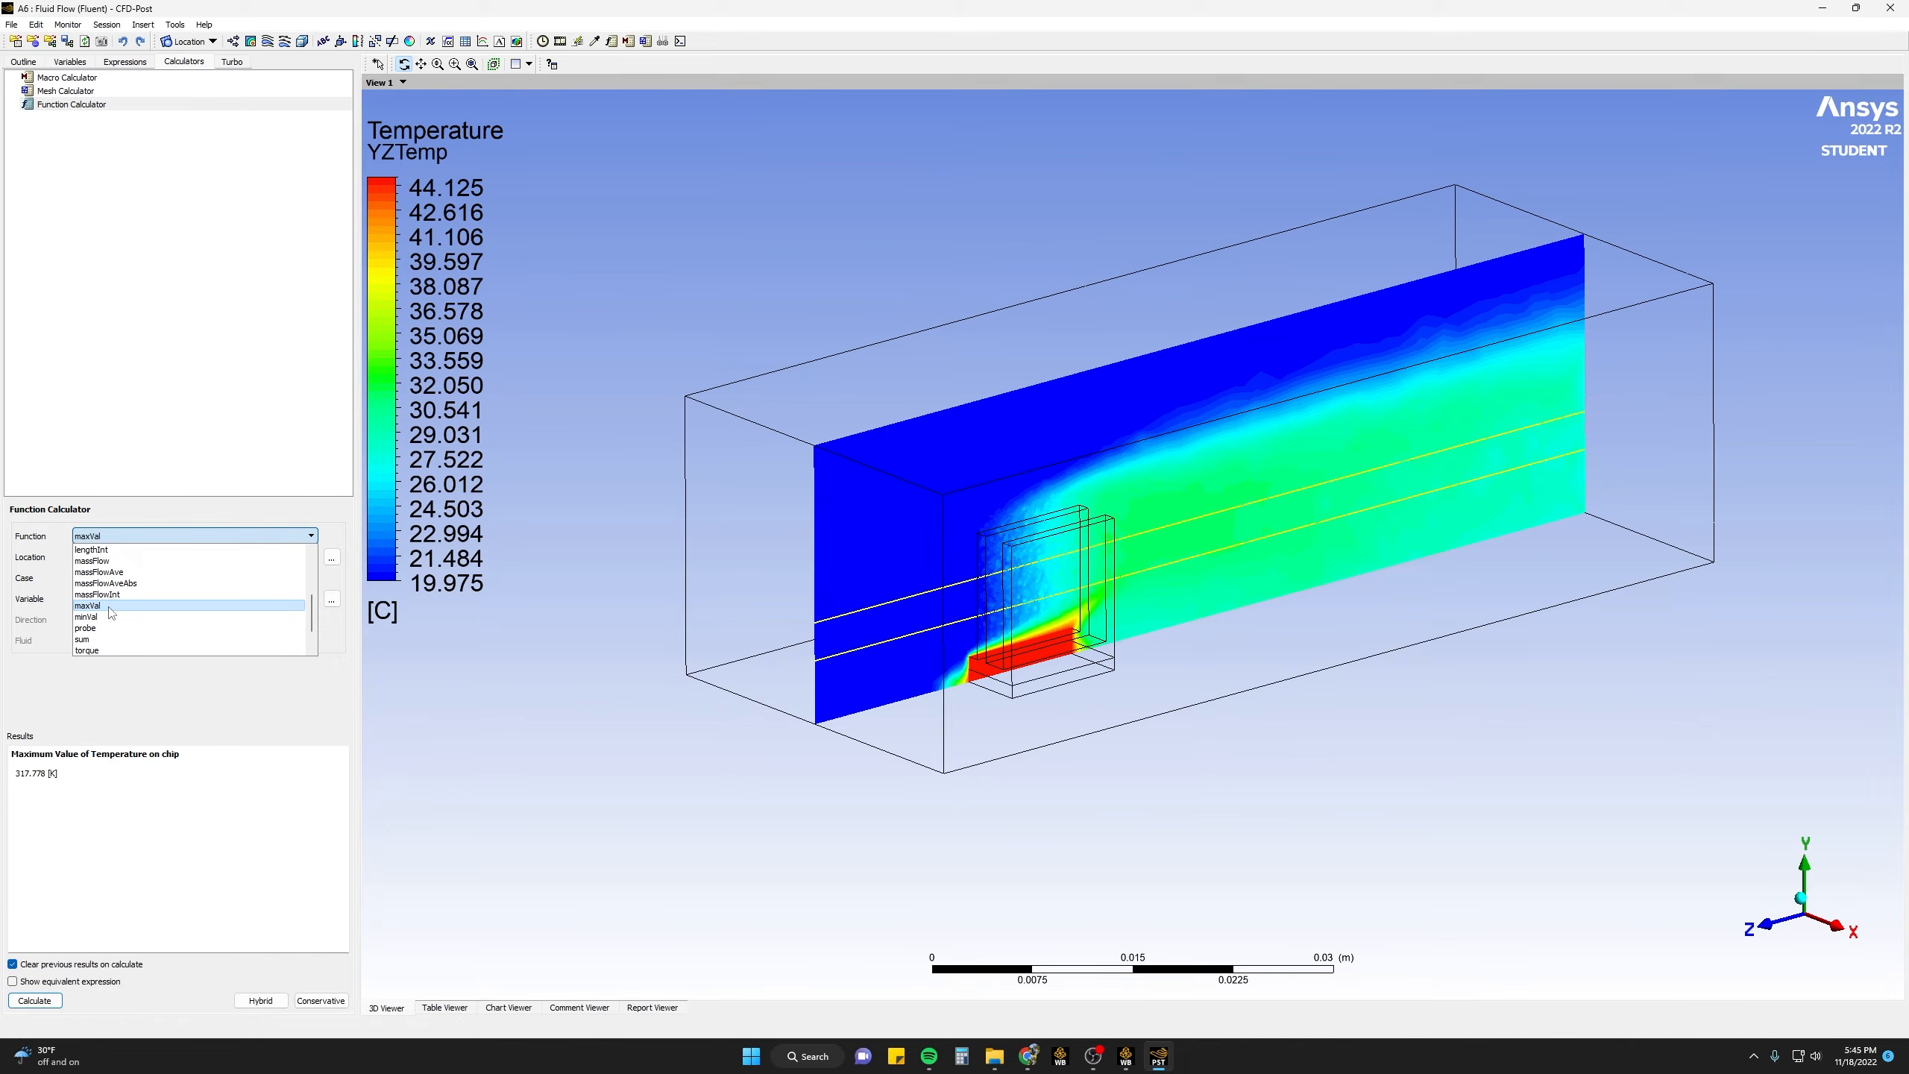
{"action": "left_click", "coordinate": [112, 613]}
{"action": "left_click", "coordinate": [299, 559]}
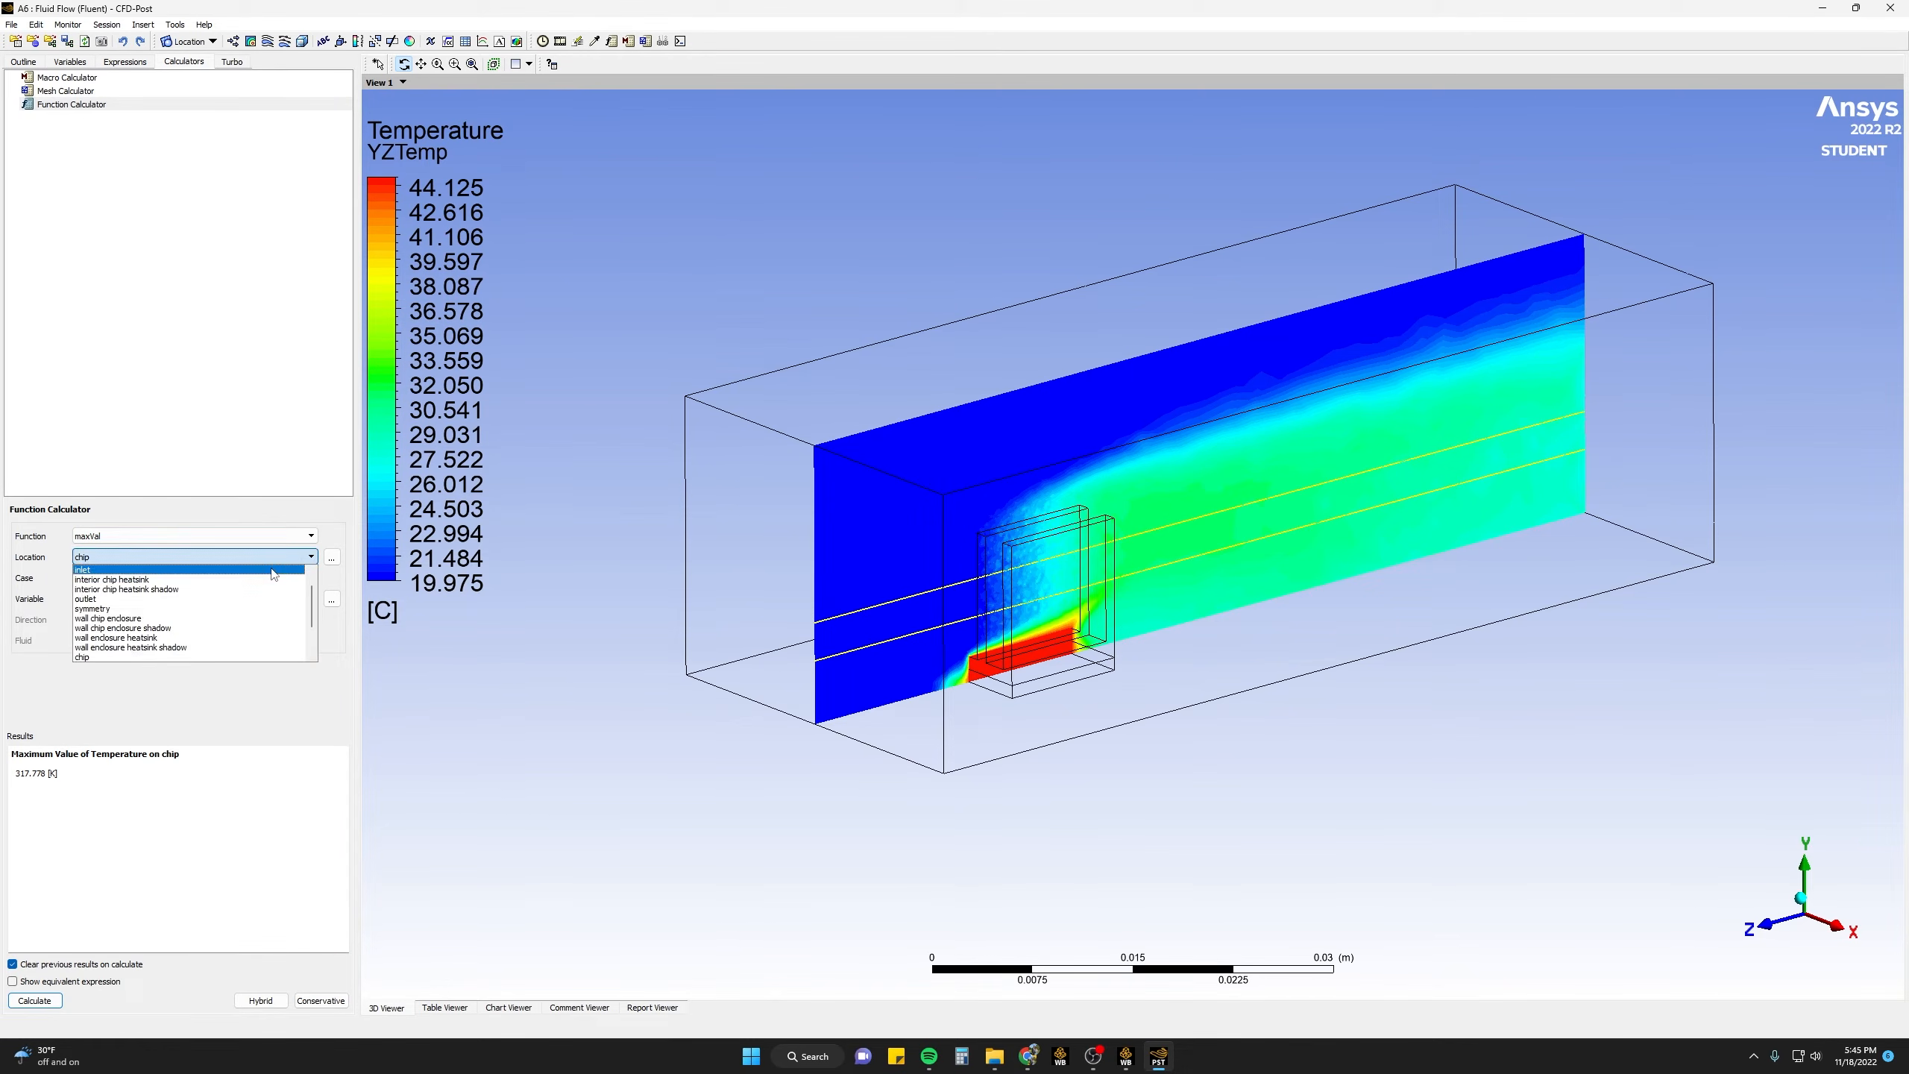
{"action": "left_click", "coordinate": [120, 598]}
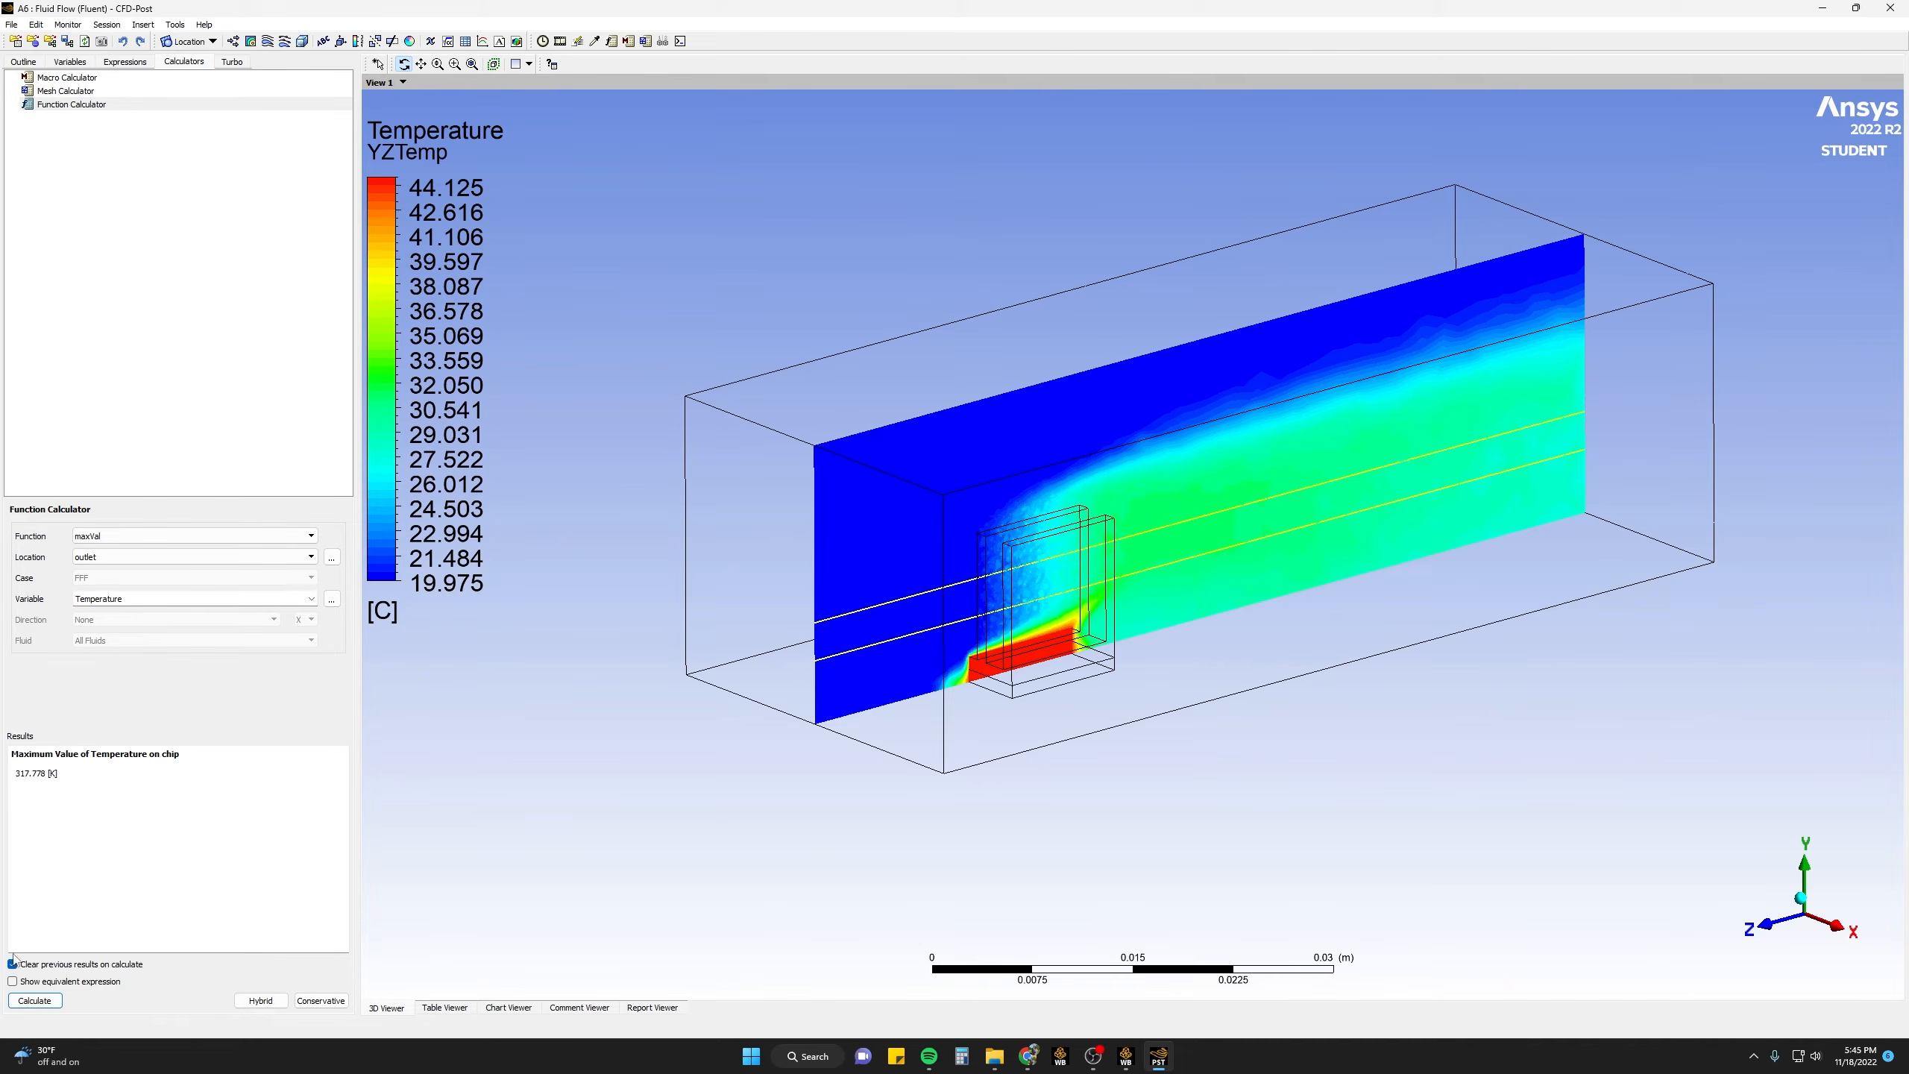
{"action": "left_click", "coordinate": [33, 1001]}
- Calculate the area-averaged temperature on the outlet, using the areaAve function
{"action": "left_click", "coordinate": [133, 536]}
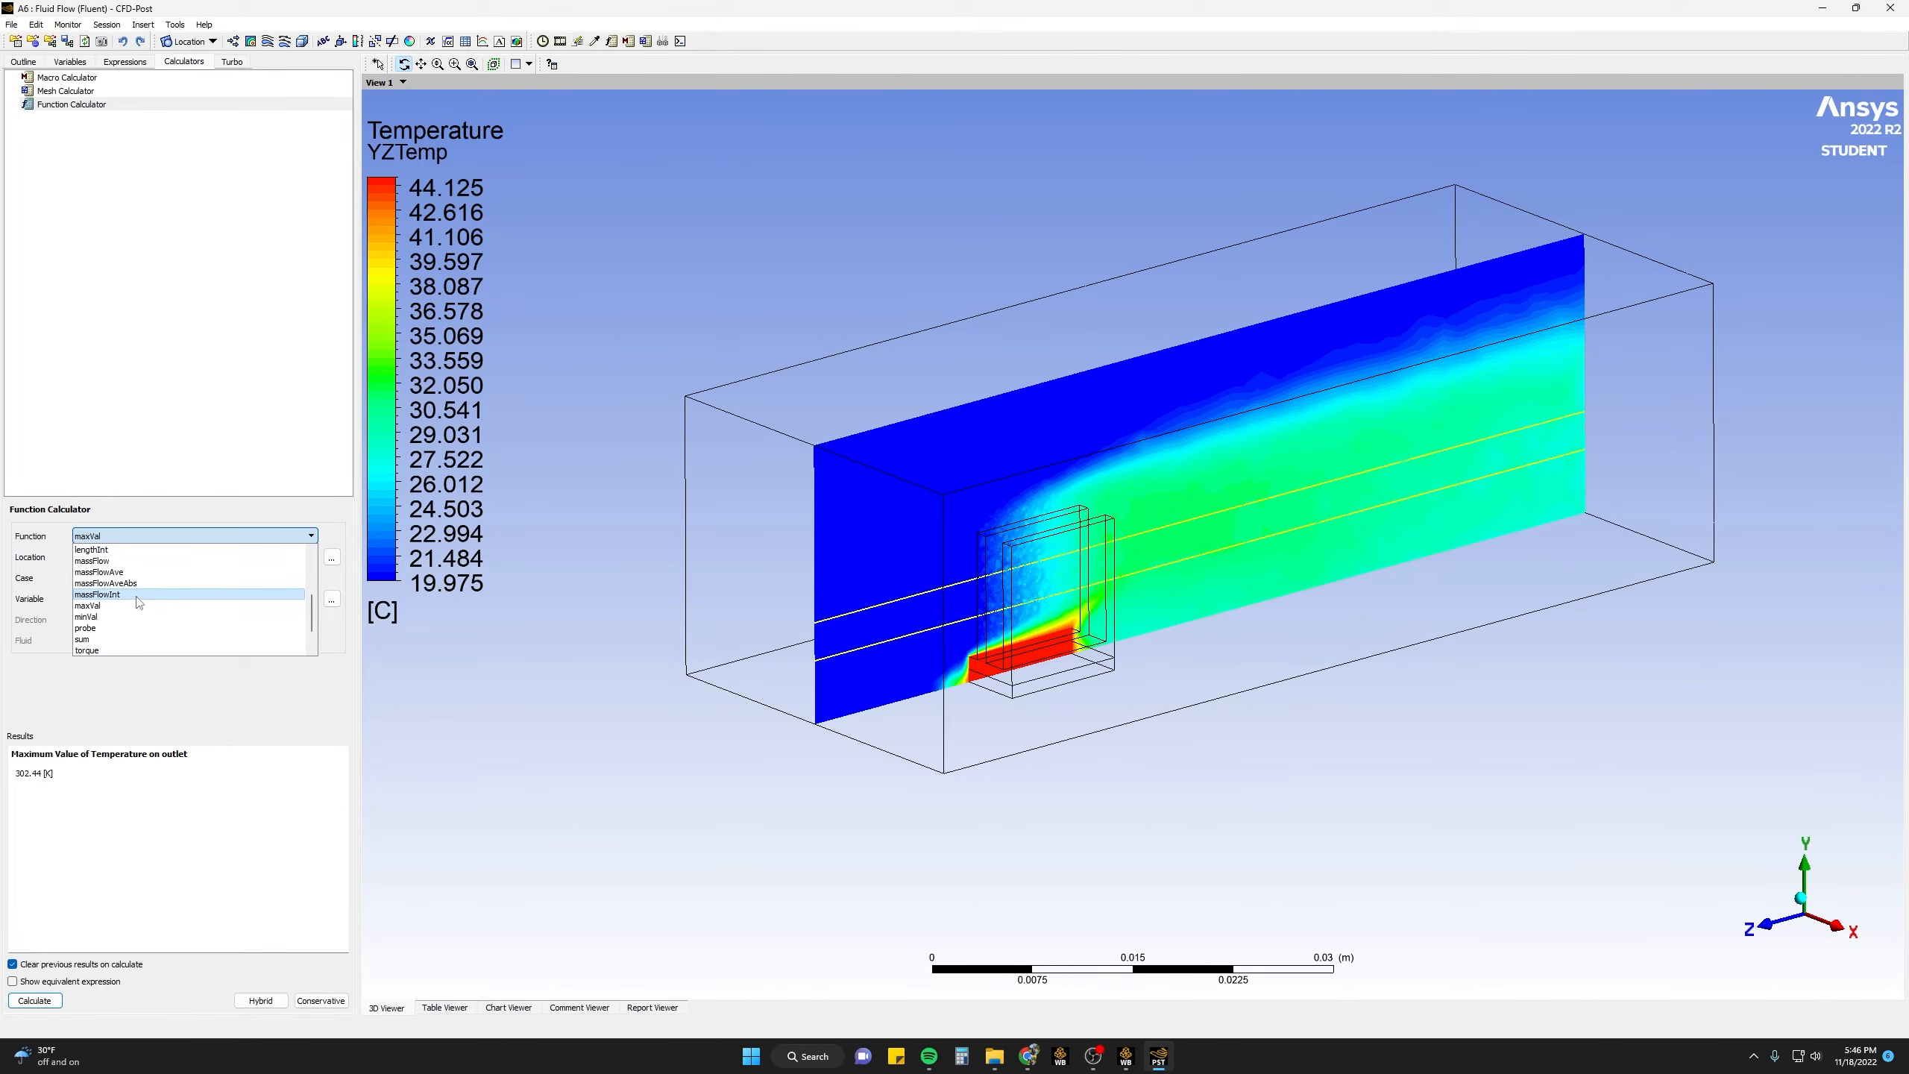
{"action": "scroll", "coordinate": [132, 591], "scroll_direction": "up", "scroll_amount": 3}
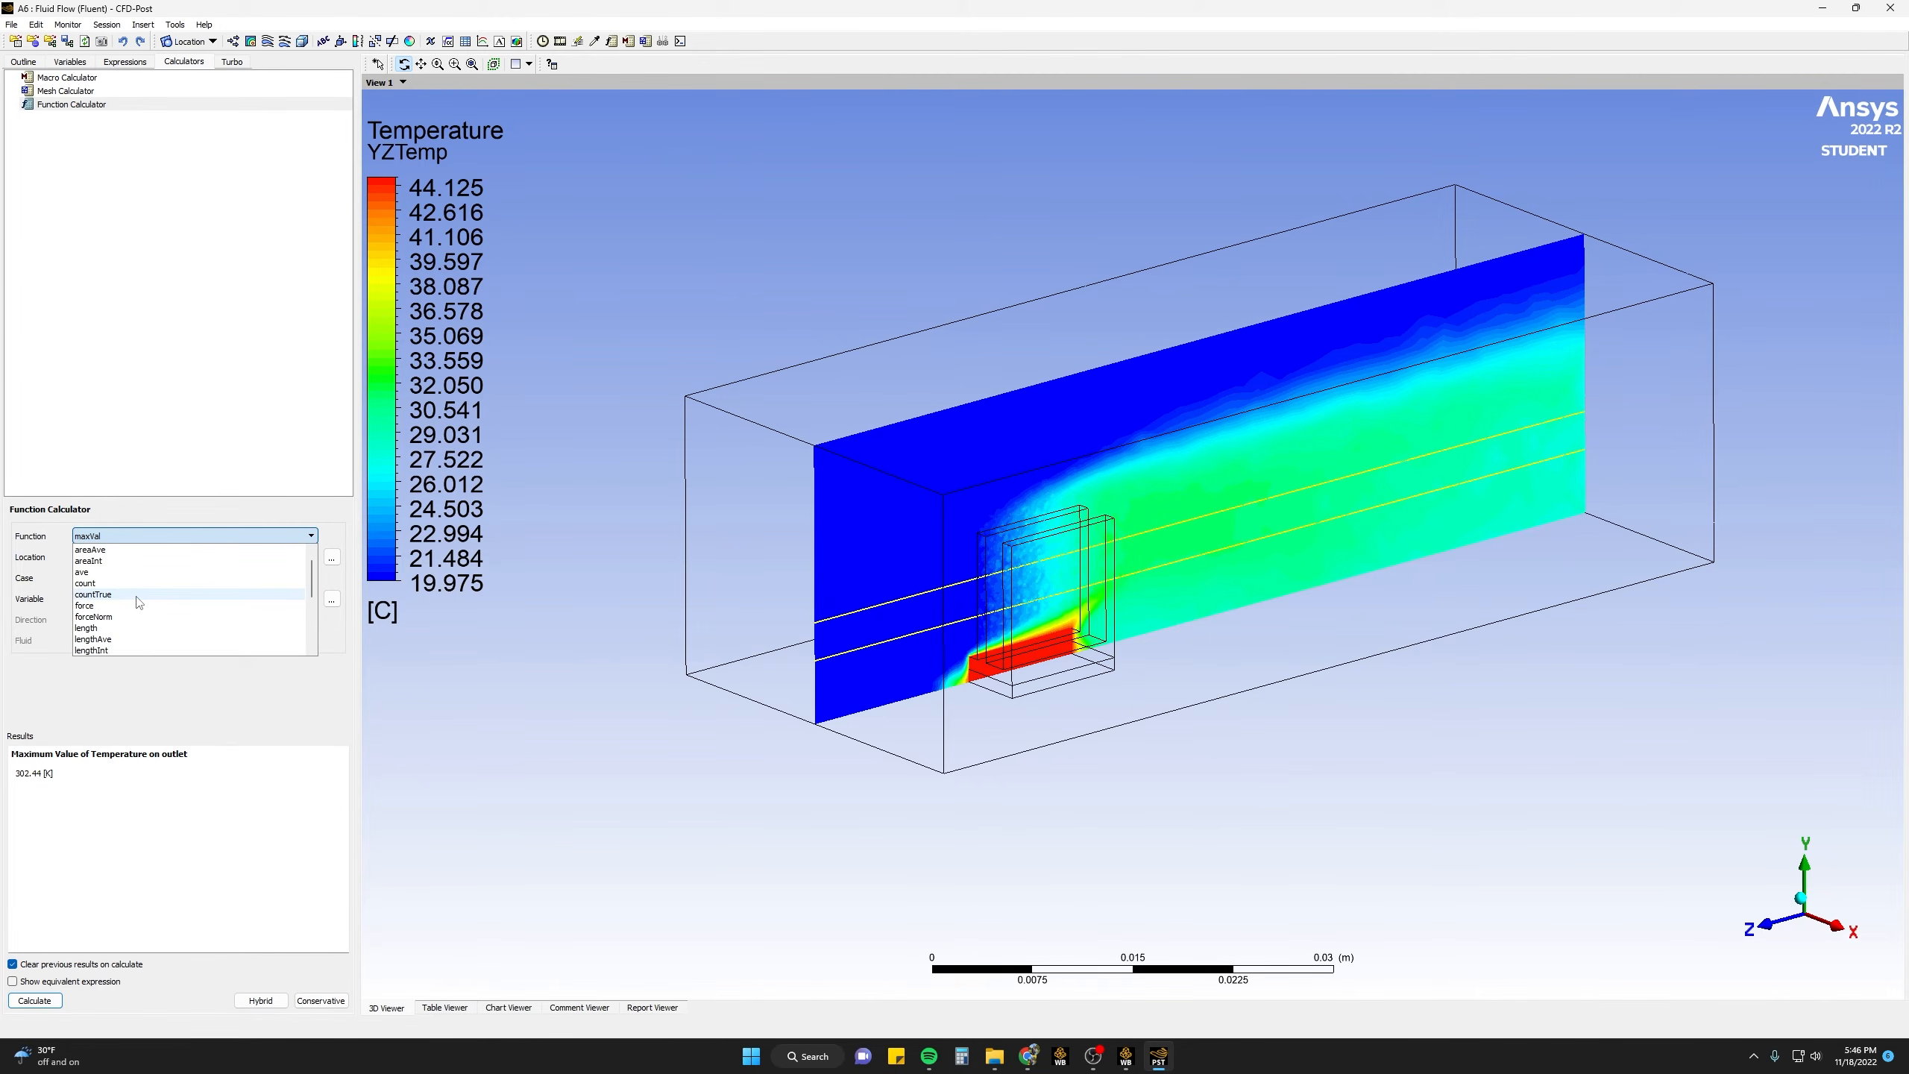
{"action": "left_click", "coordinate": [122, 549]}
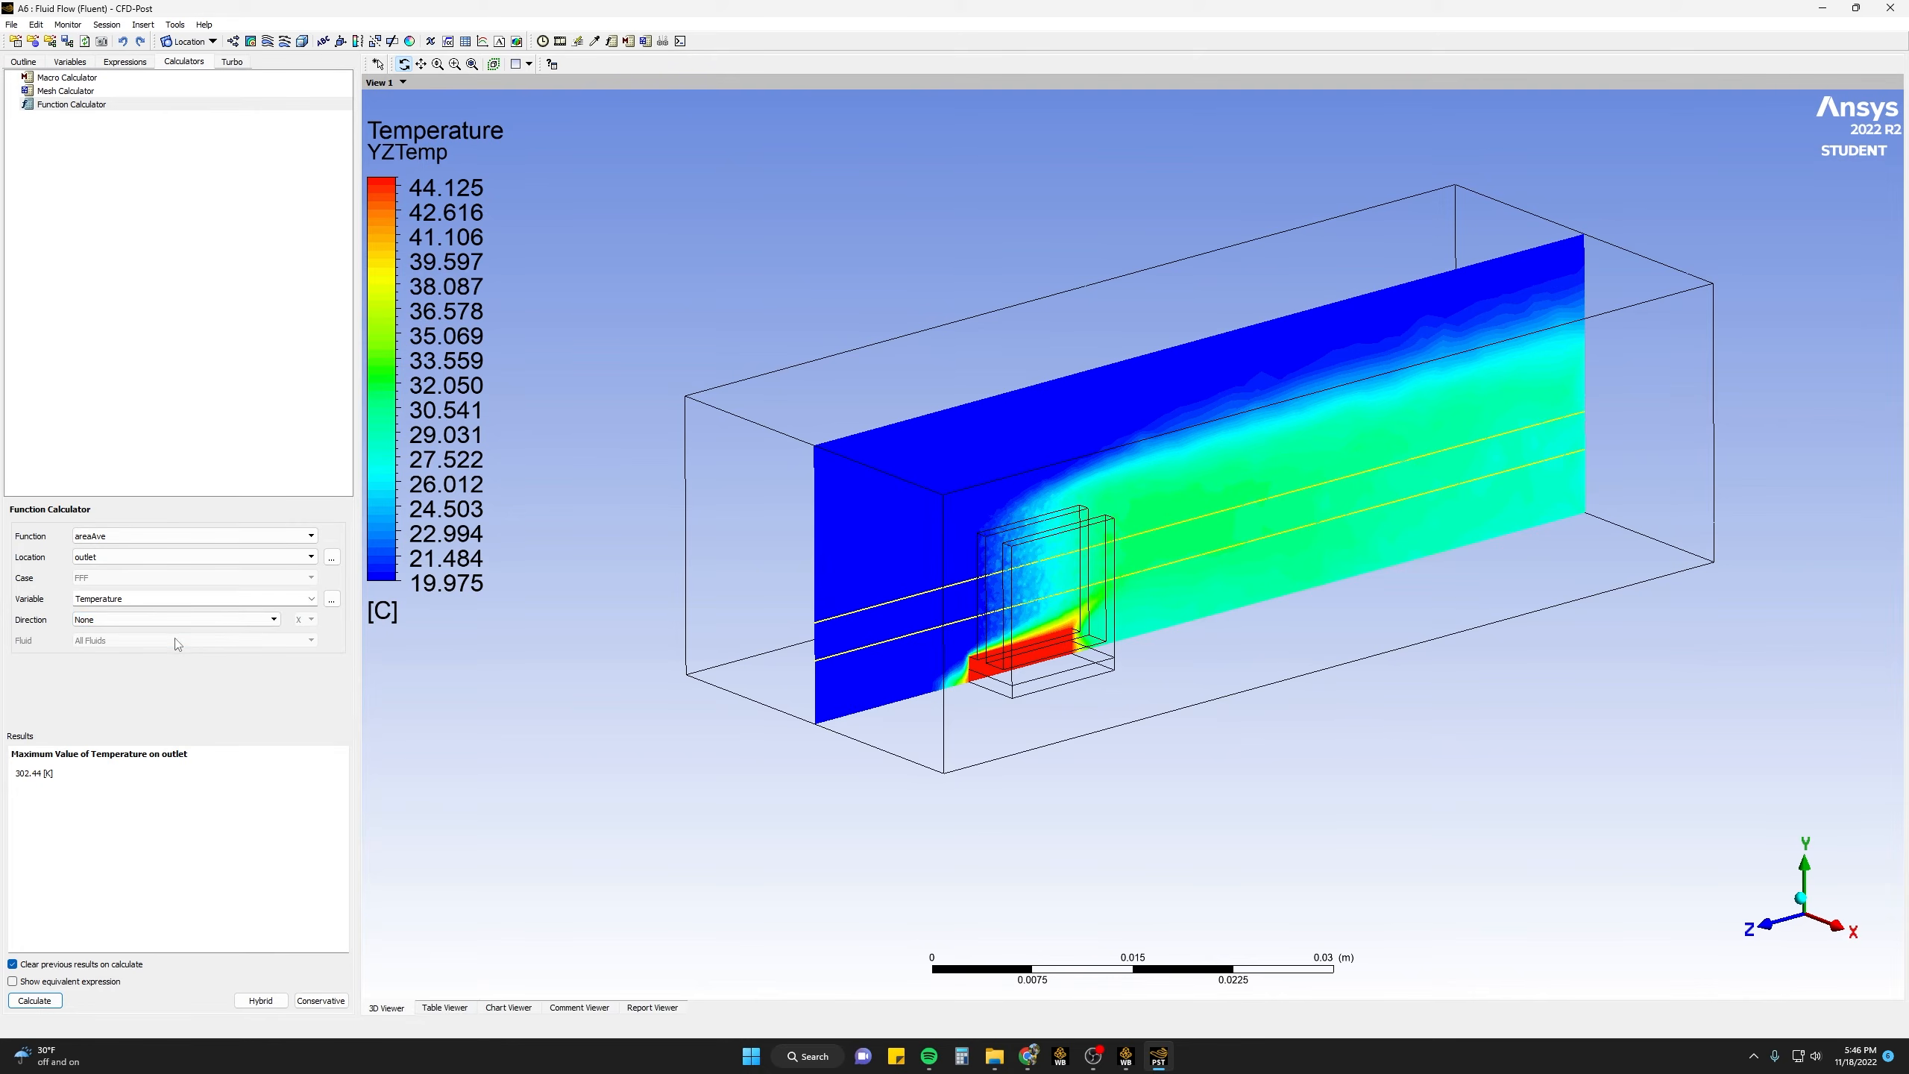
{"action": "left_click", "coordinate": [26, 997]}
- Insert an isosurface across all domains with Temperature as its variable and a value of 300 K, and apply it
{"action": "left_click", "coordinate": [23, 62]}
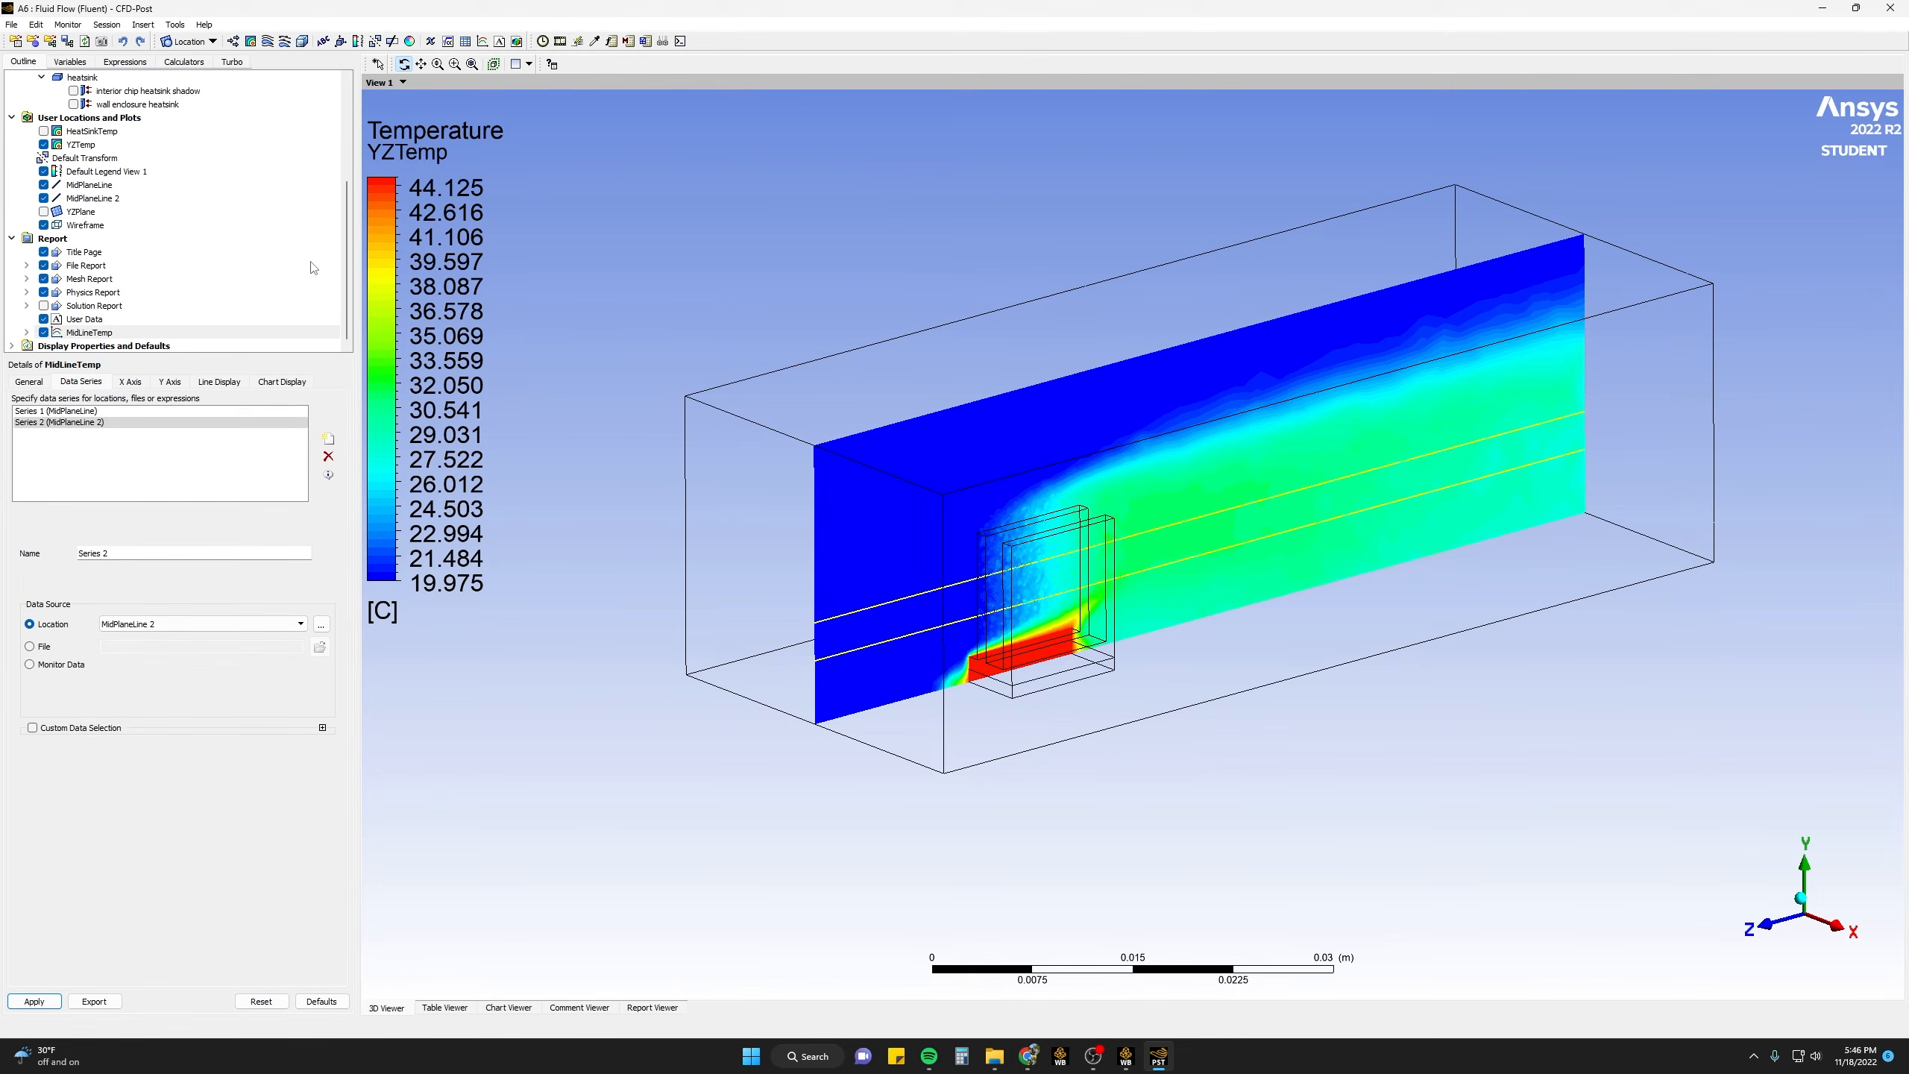
{"action": "left_click", "coordinate": [34, 383]}
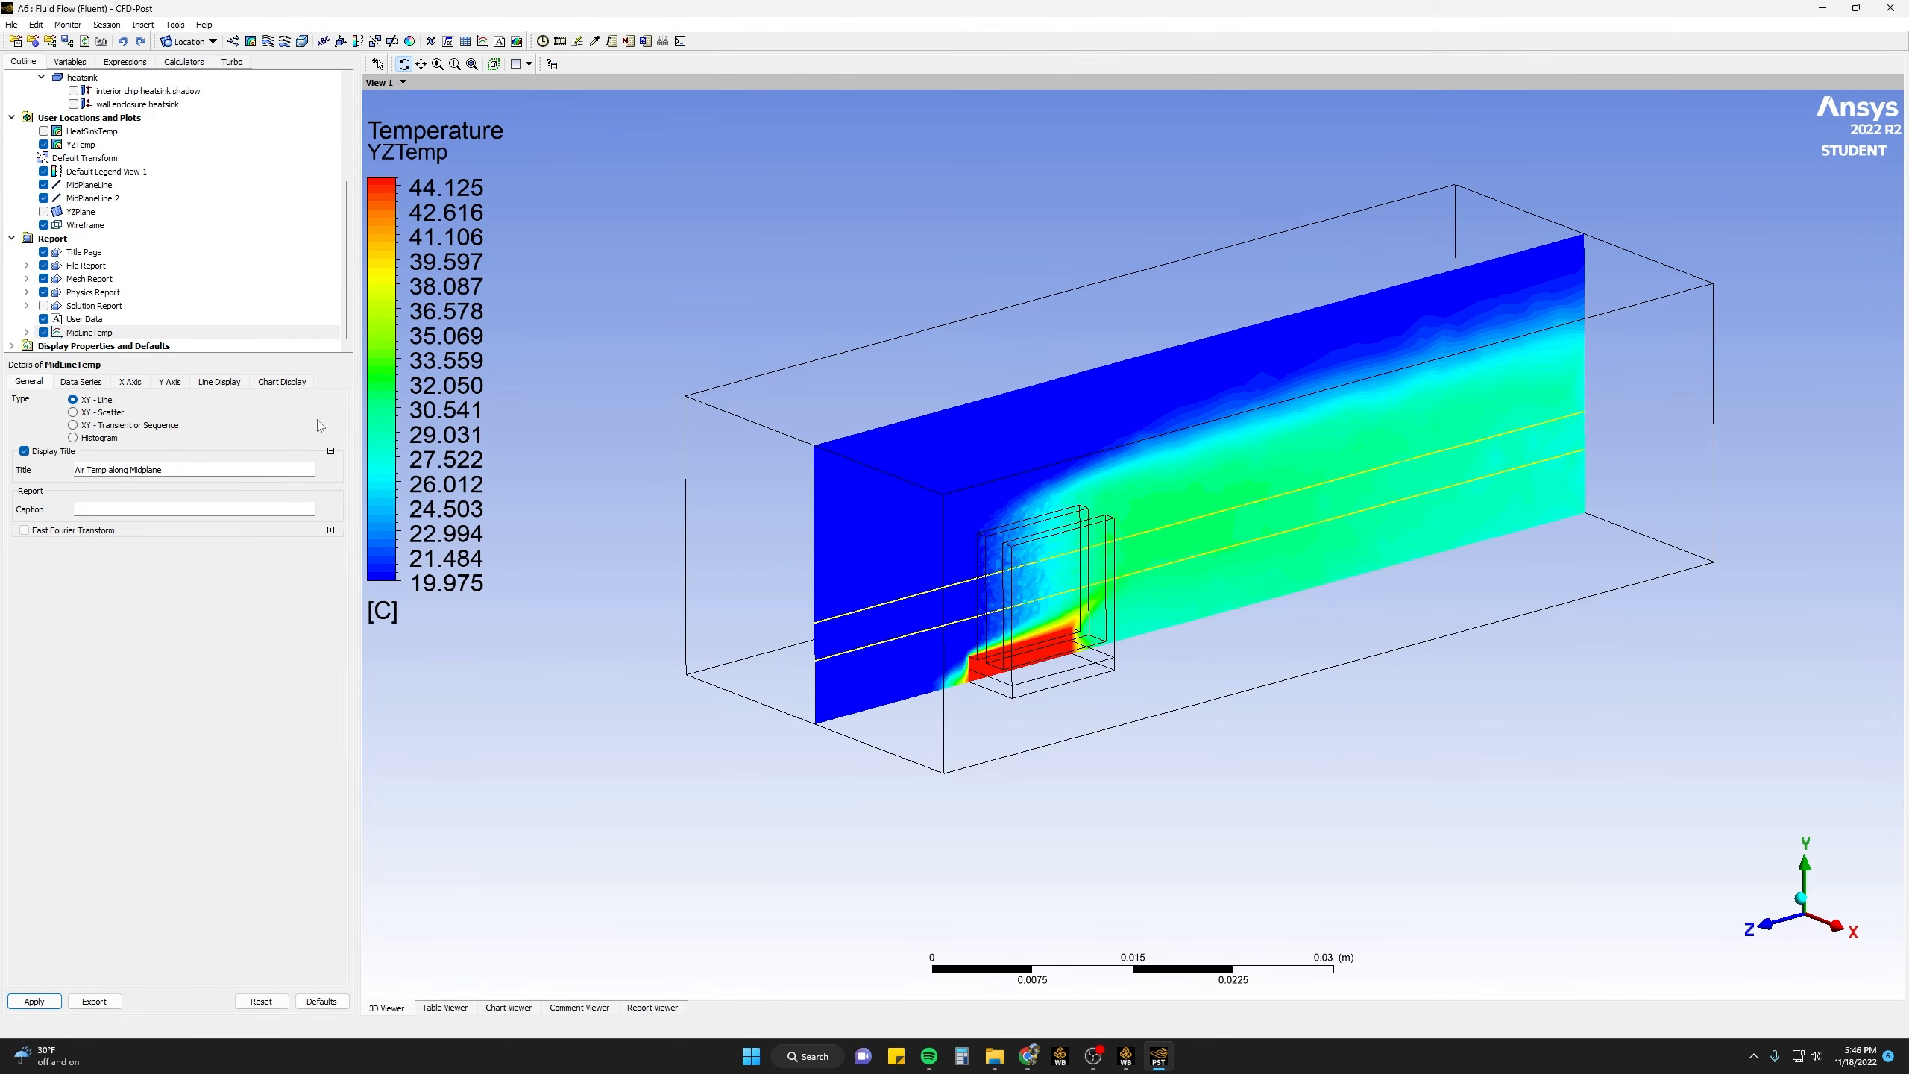
{"action": "left_click", "coordinate": [216, 42]}
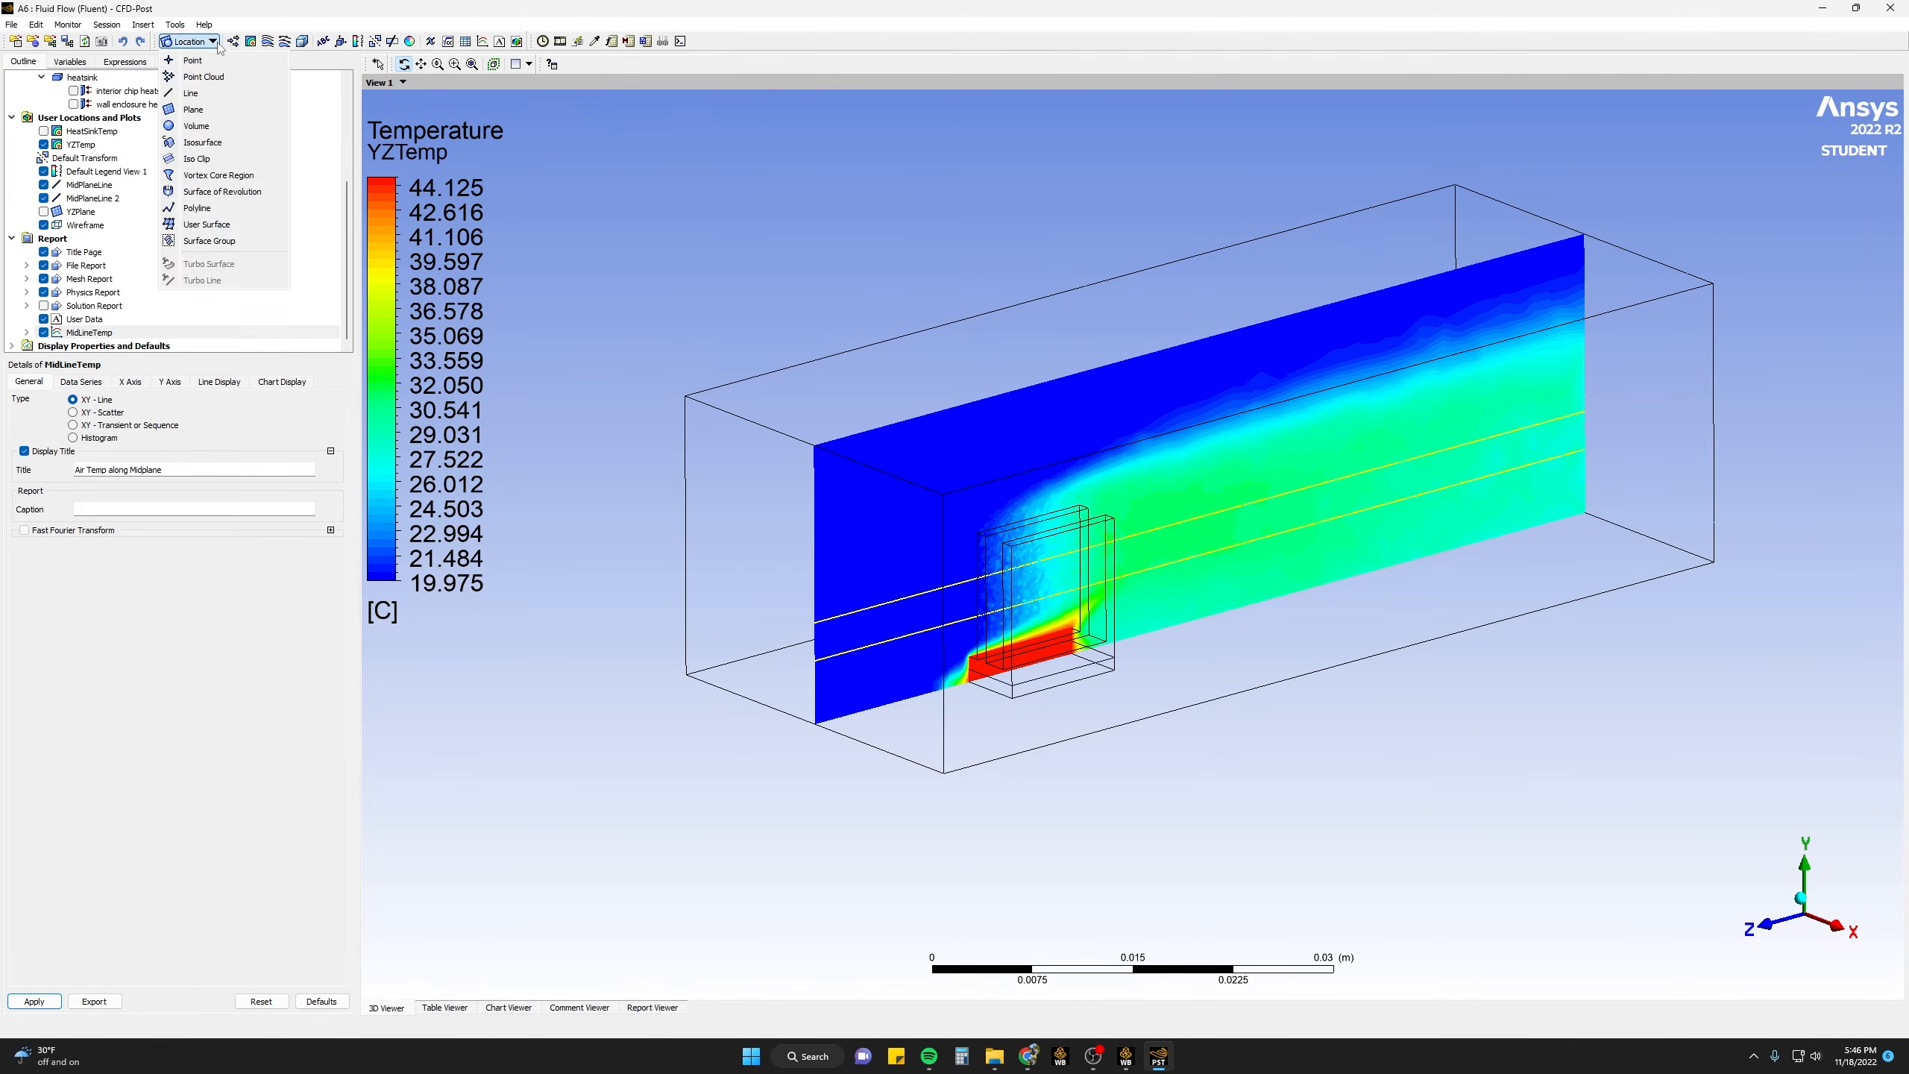
{"action": "left_click", "coordinate": [202, 143]}
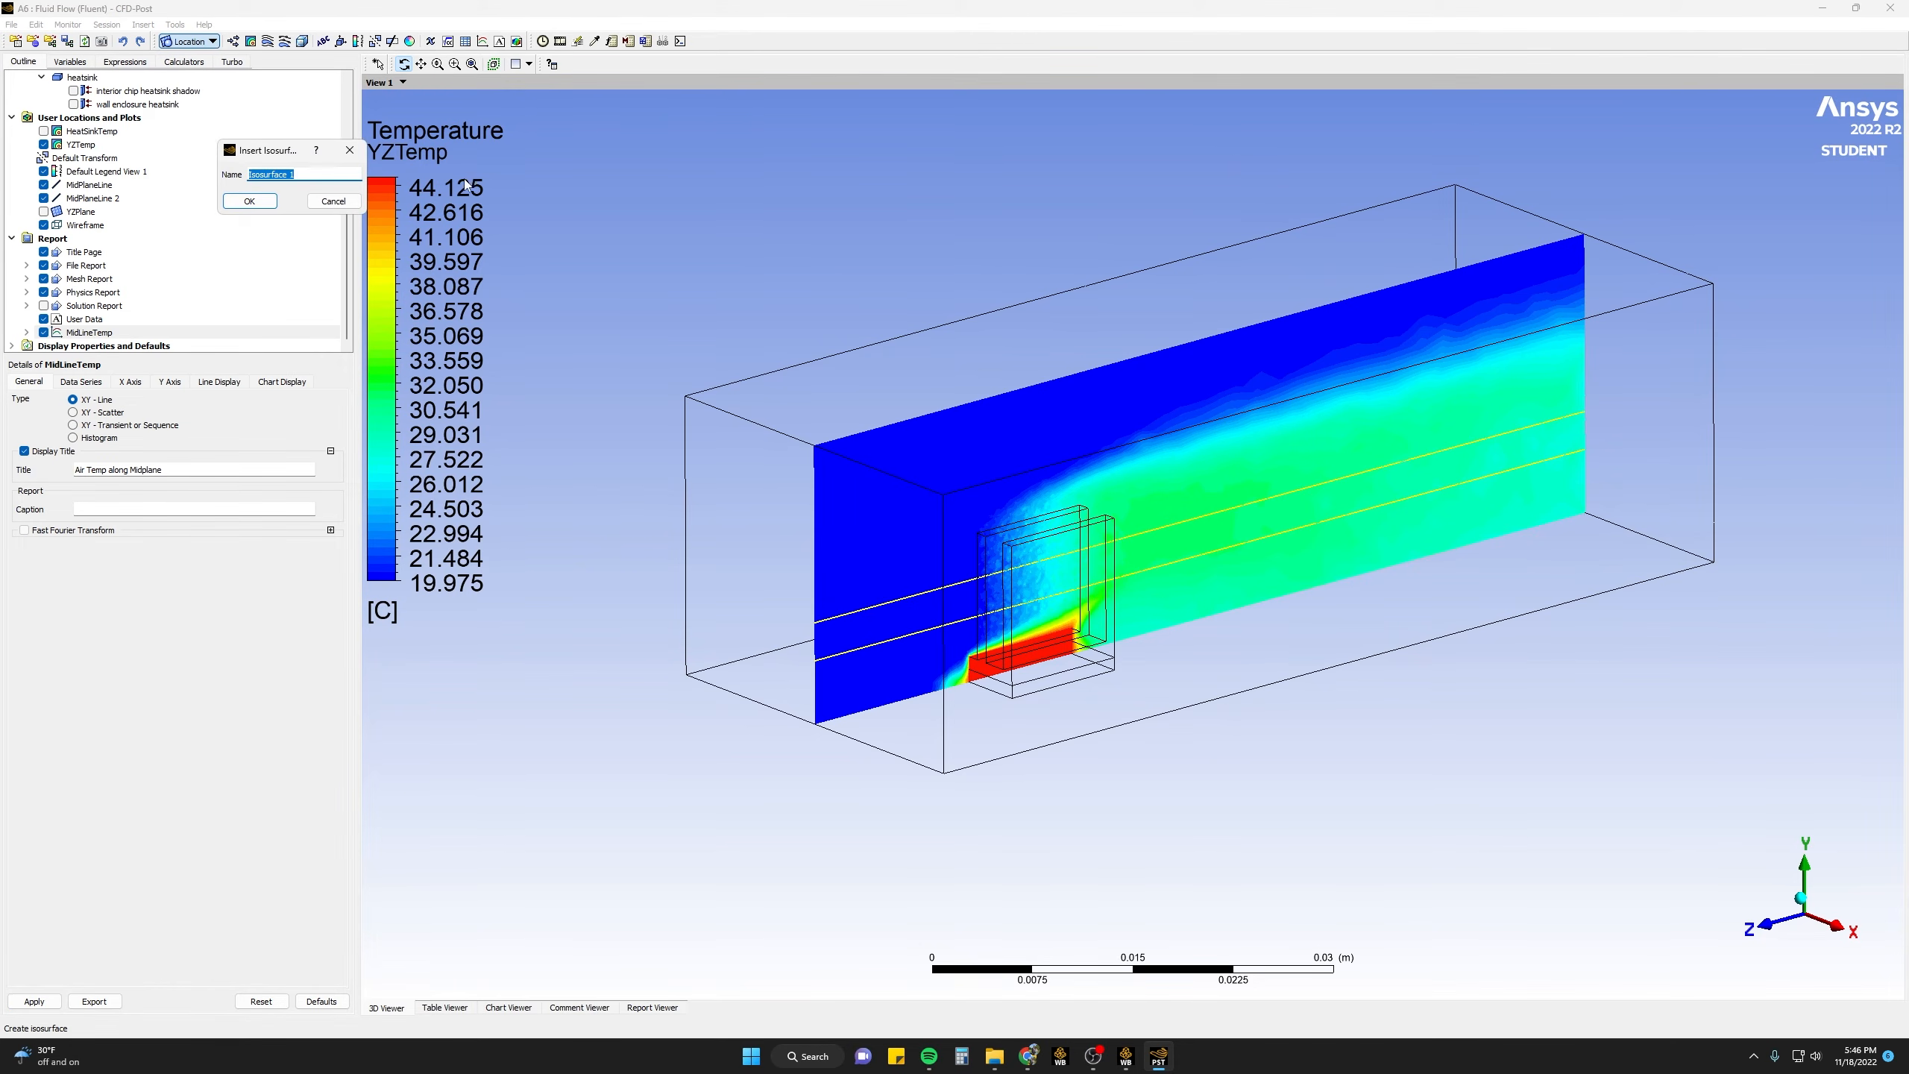
{"action": "left_click", "coordinate": [251, 201]}
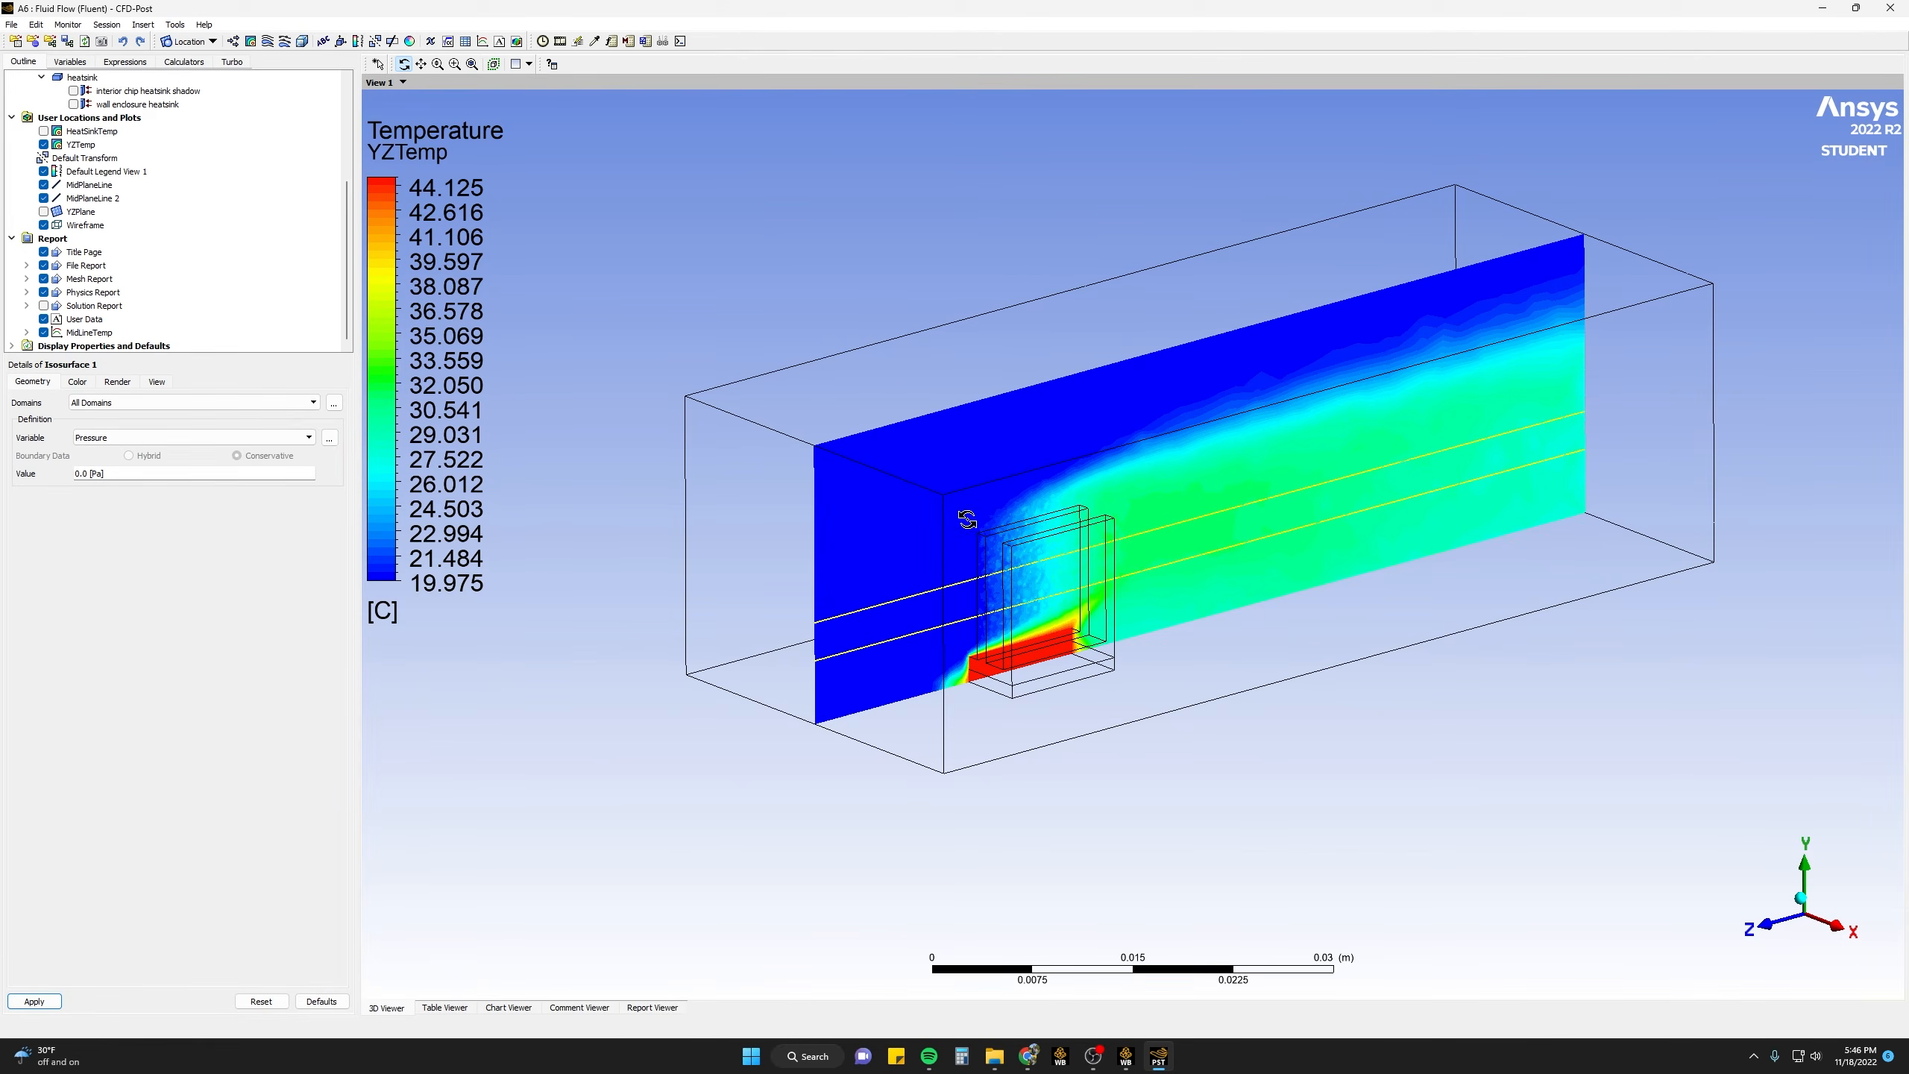
{"action": "left_click", "coordinate": [150, 442]}
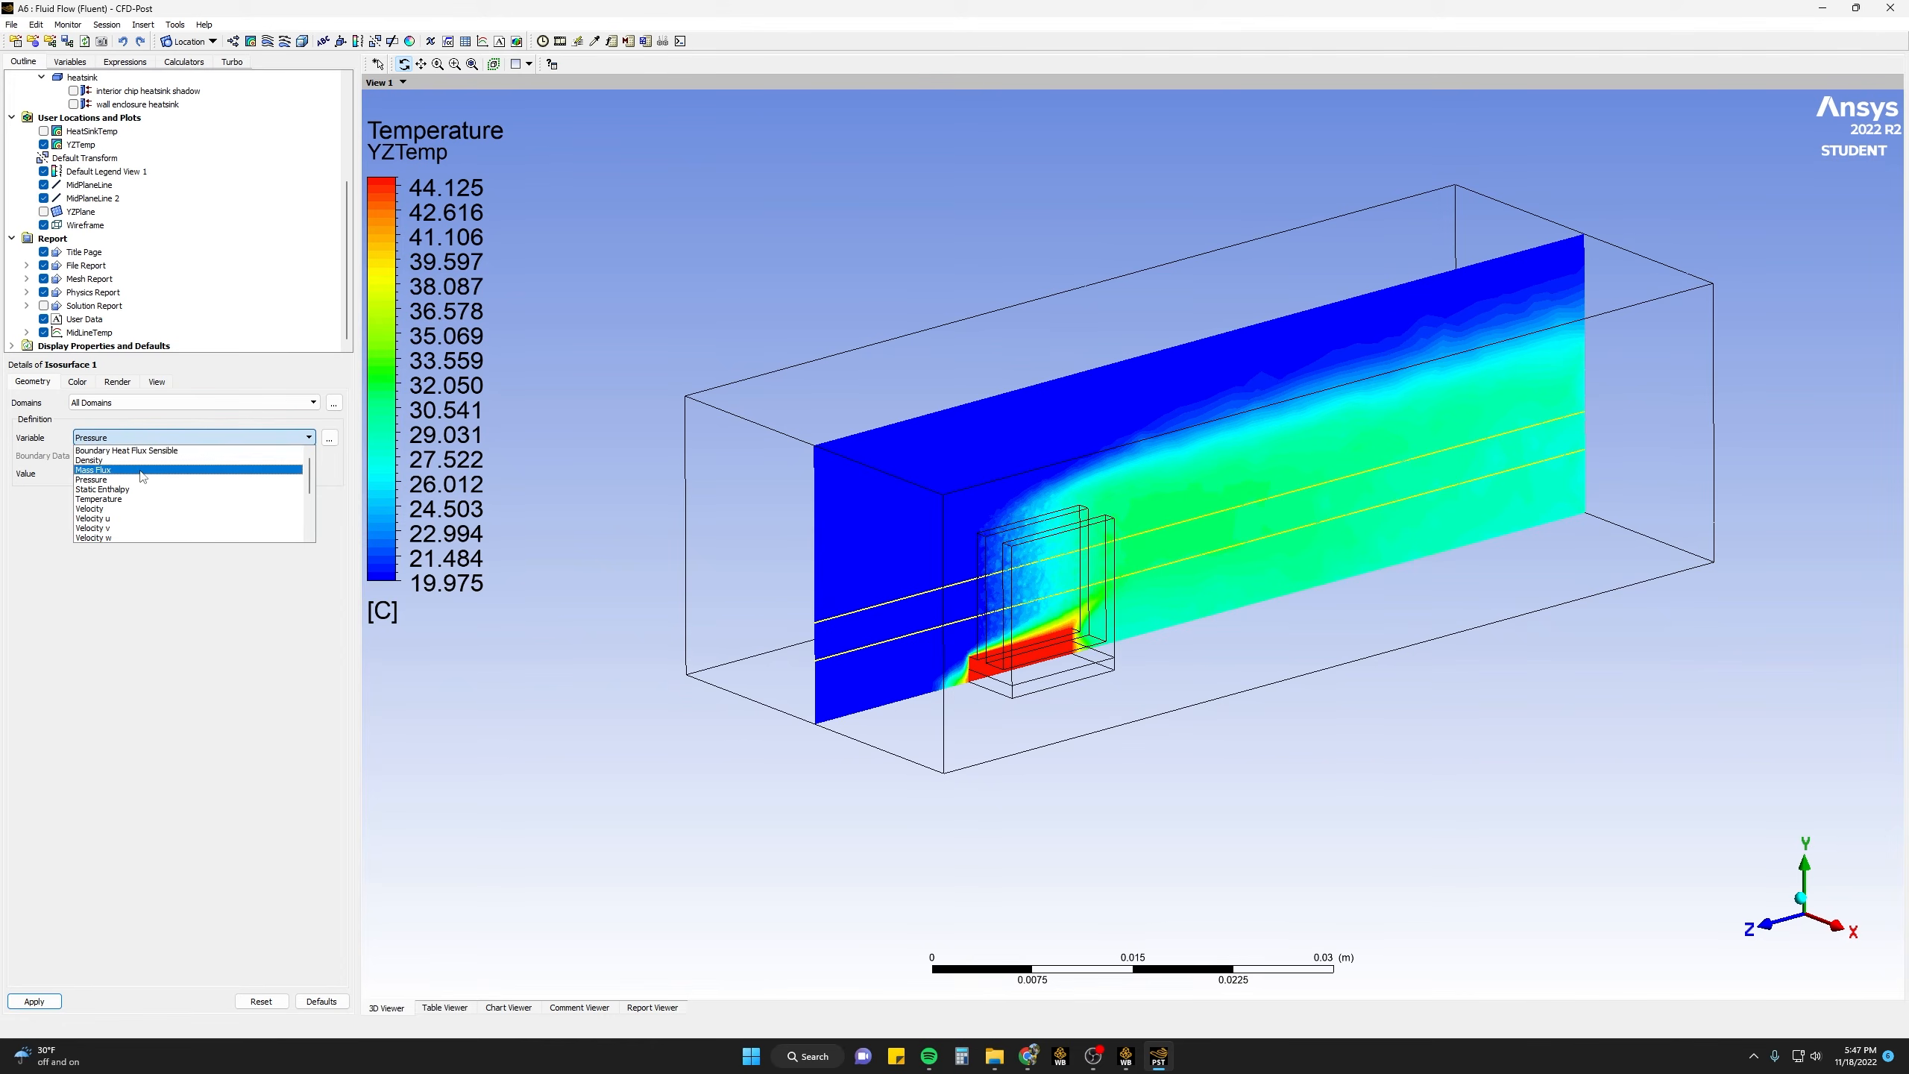
{"action": "left_click", "coordinate": [131, 500]}
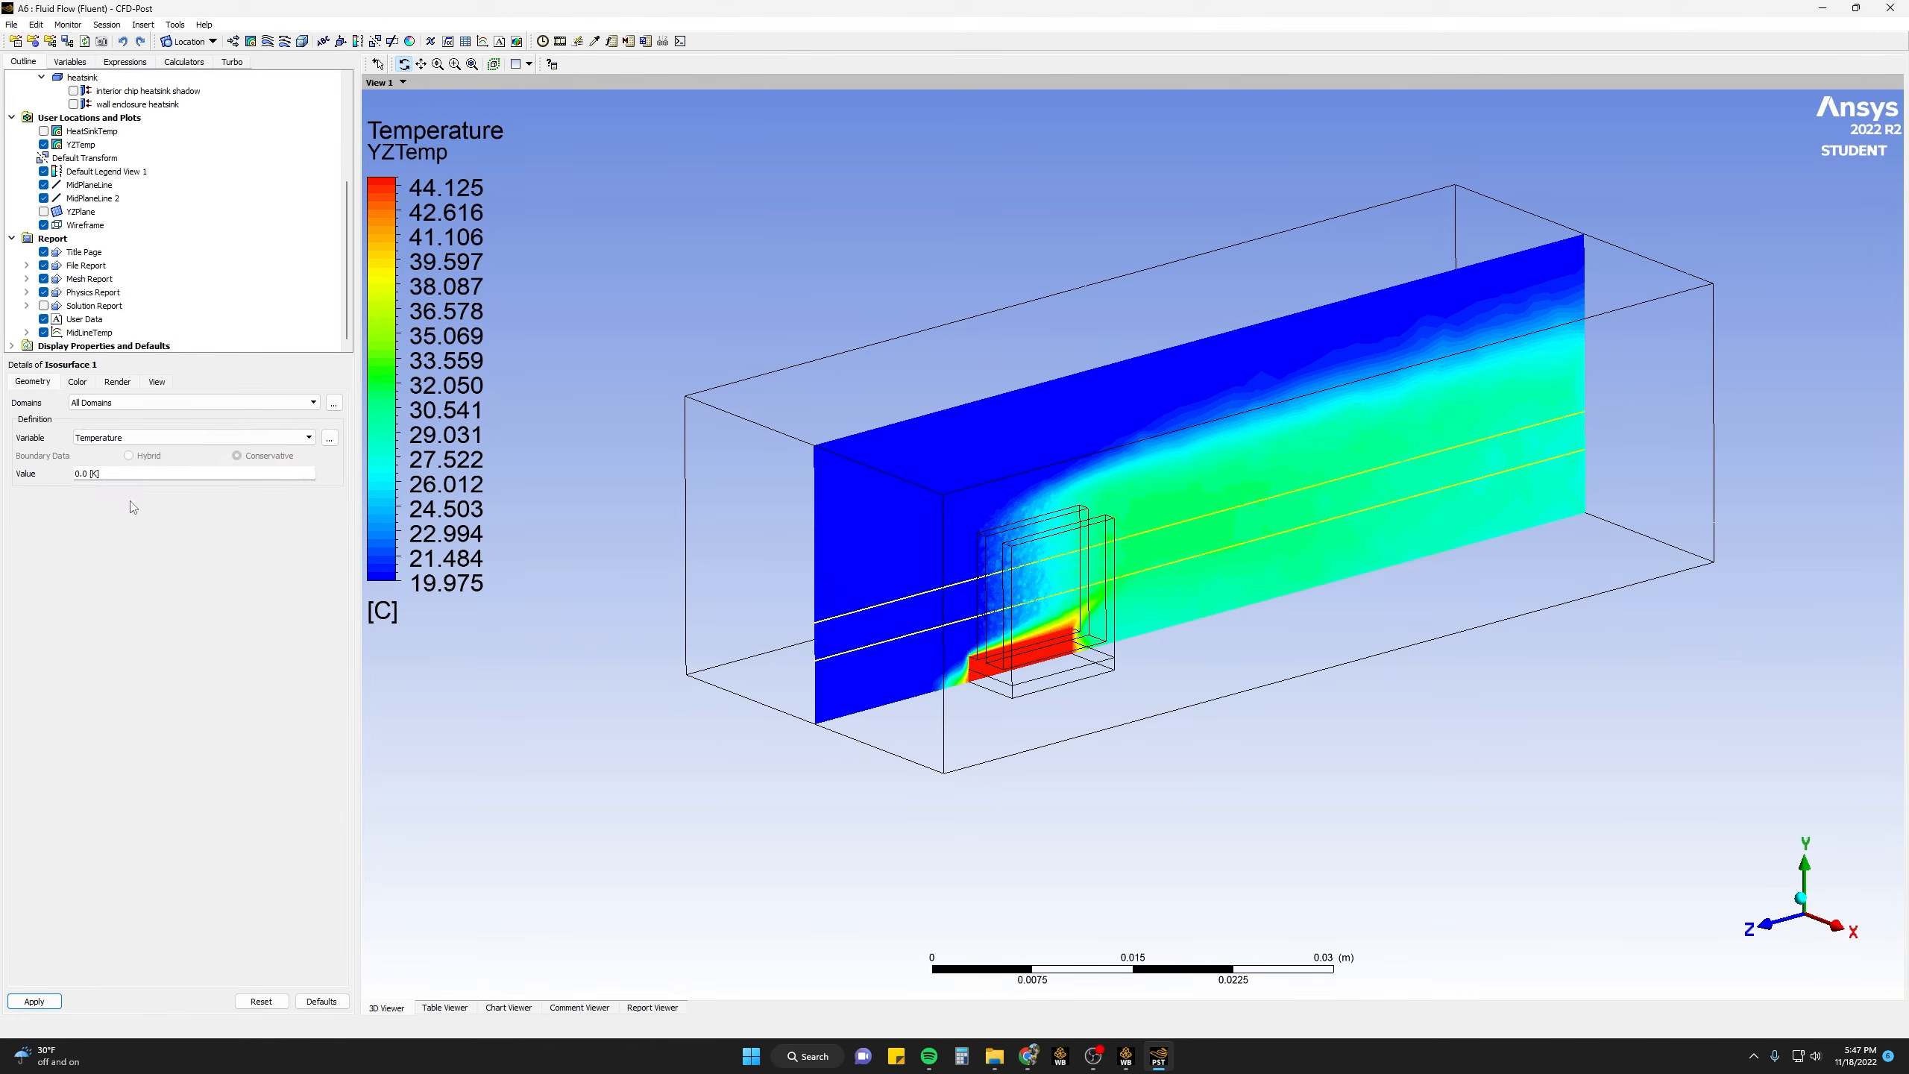
{"action": "left_click", "coordinate": [105, 473]}
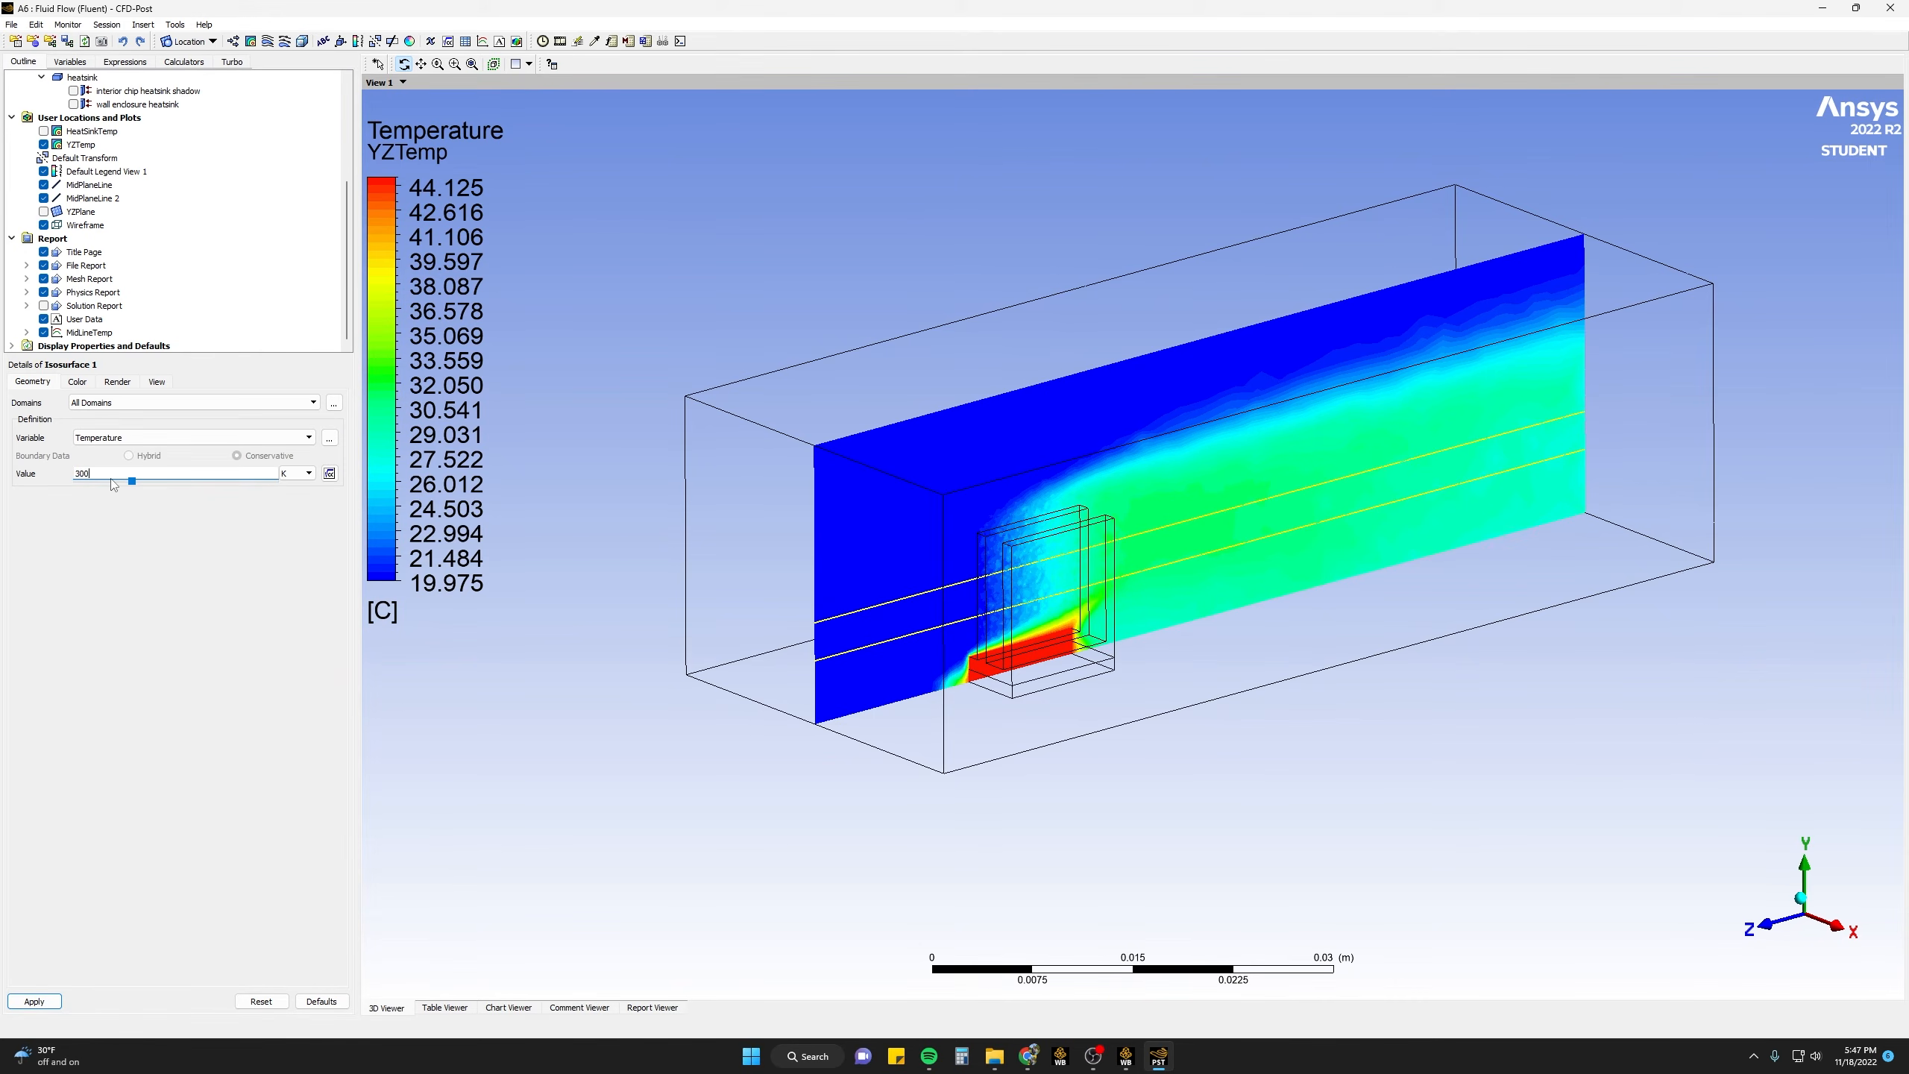
{"action": "left_click", "coordinate": [34, 1001]}
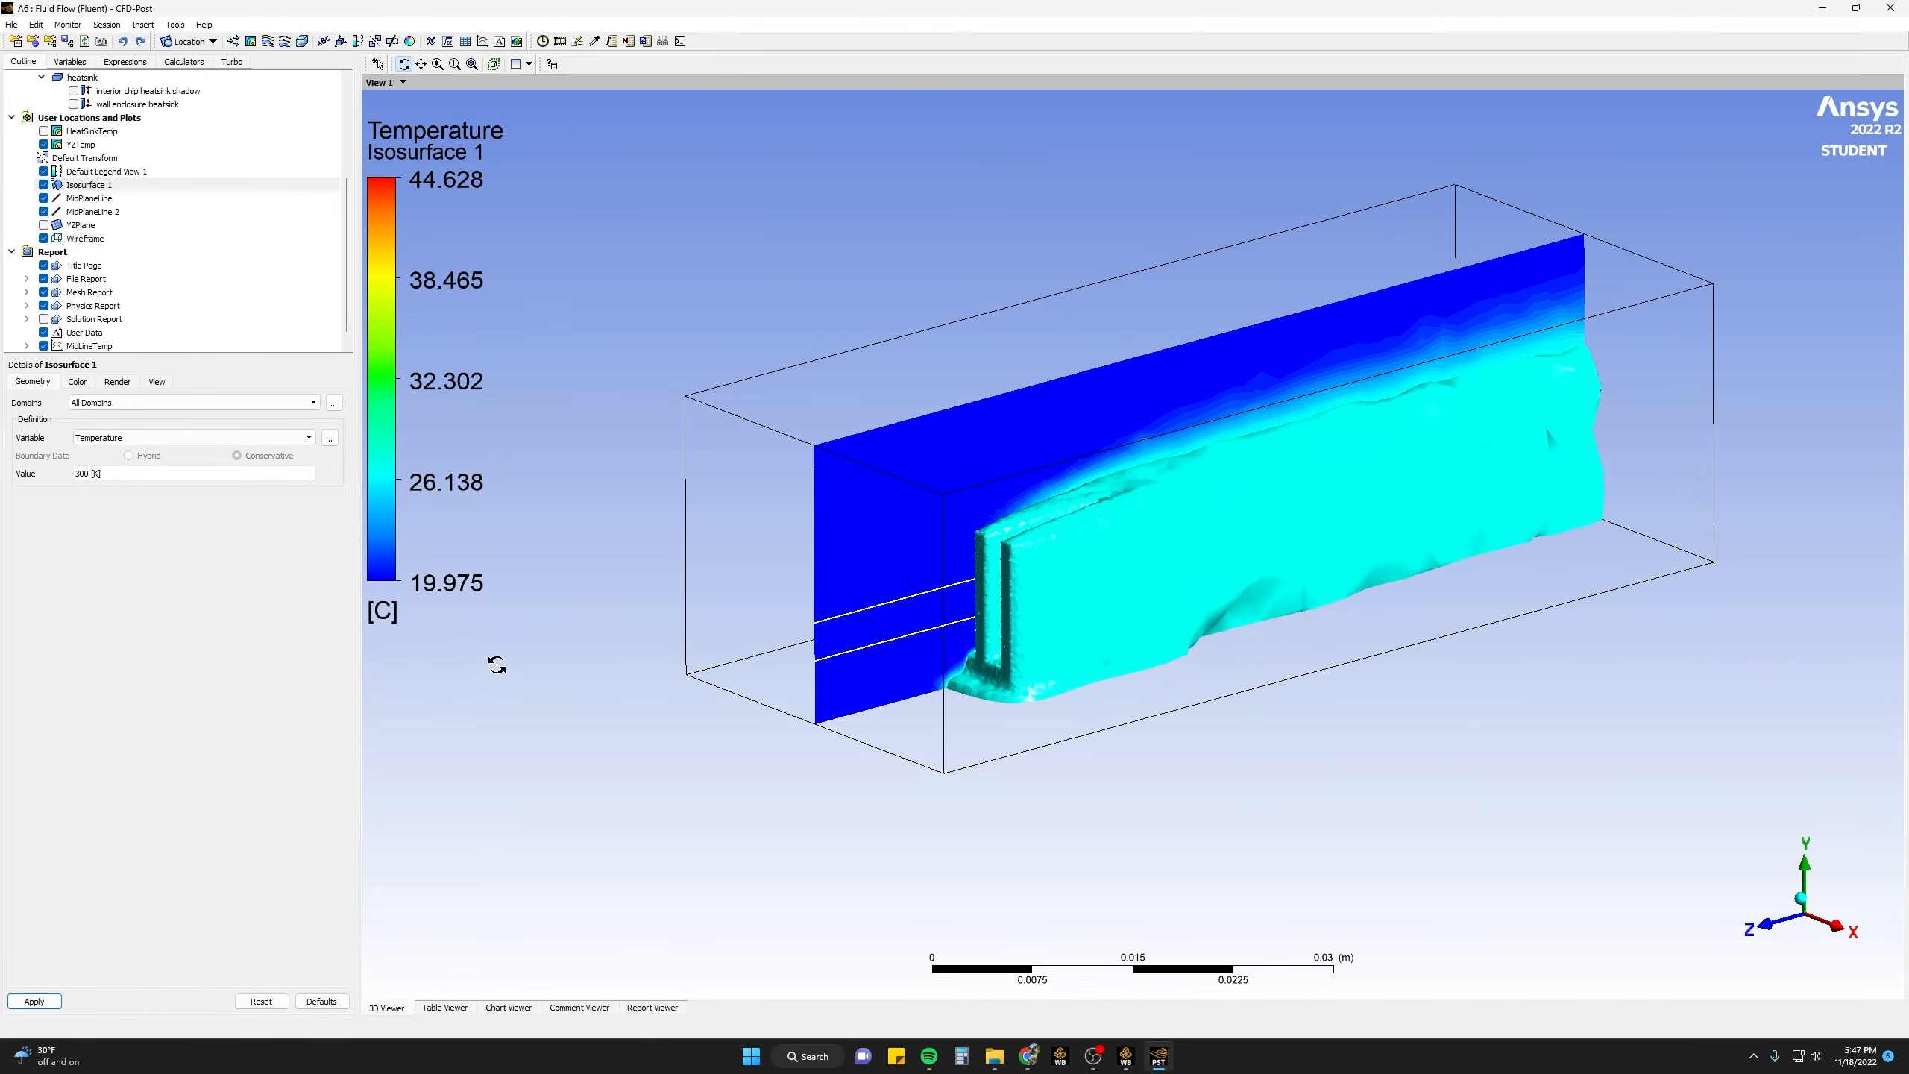
- Hide MidPlaneLine, MidPlaneLine 2 and the YZTemp contour, and examine the isosurface around the heatsink and downstream of it
{"action": "left_click_drag", "start_coordinate": [652, 529], "coordinate": [1150, 515]}
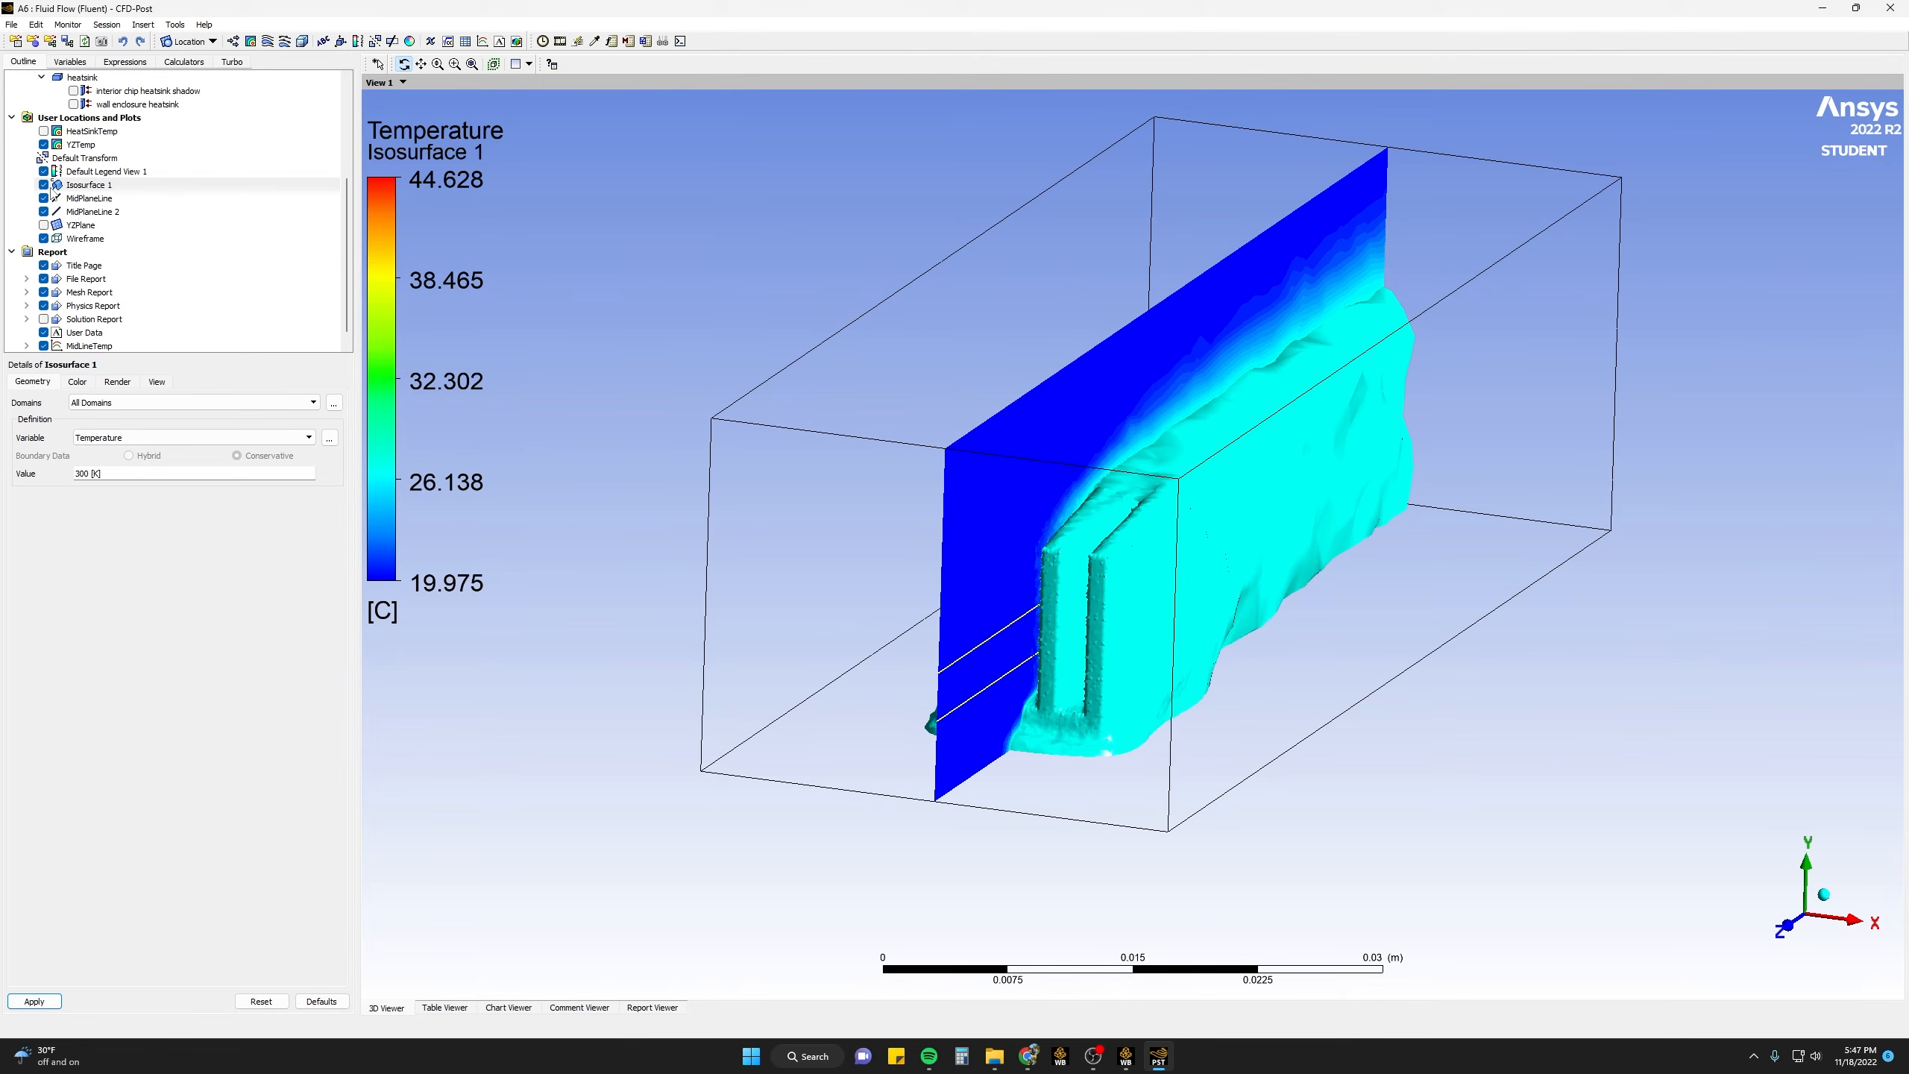
{"action": "left_click", "coordinate": [43, 198]}
{"action": "left_click", "coordinate": [44, 211]}
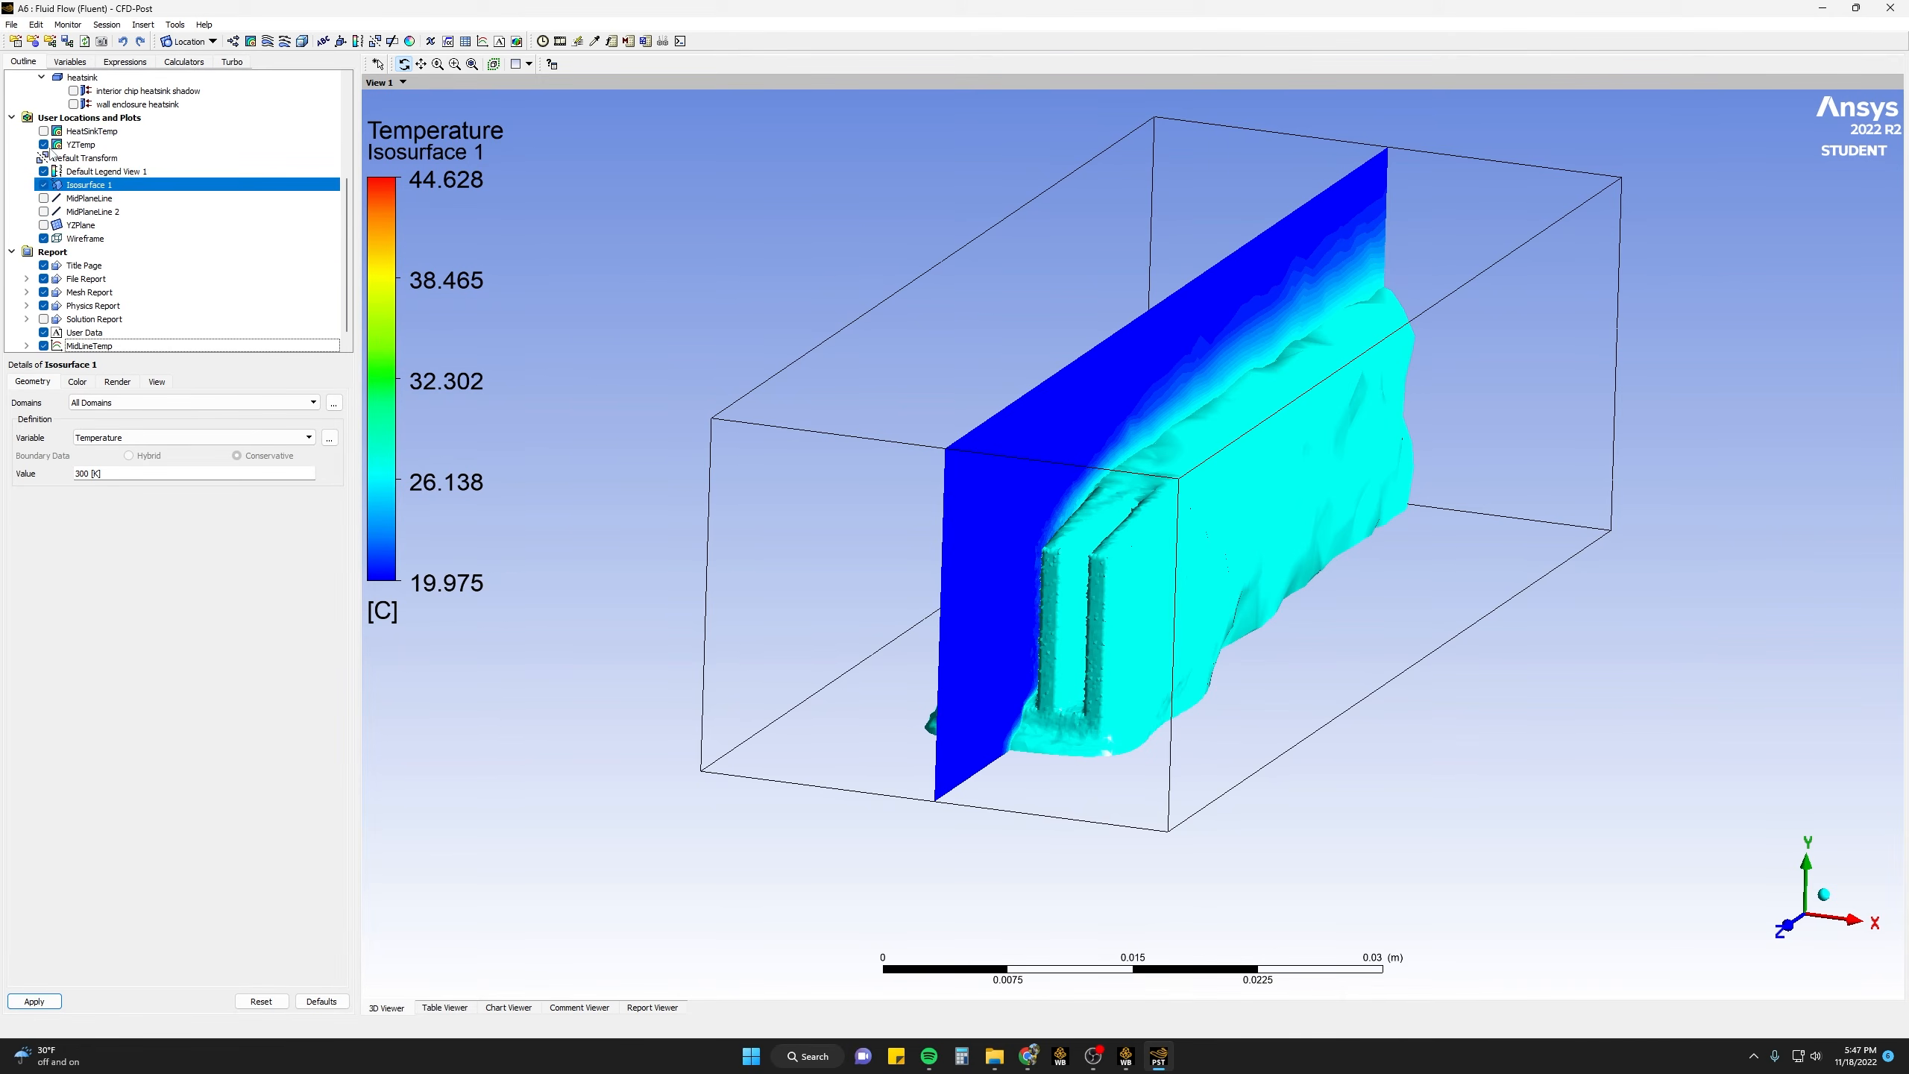
{"action": "left_click", "coordinate": [43, 144]}
{"action": "left_click_drag", "start_coordinate": [640, 282], "coordinate": [905, 359]}
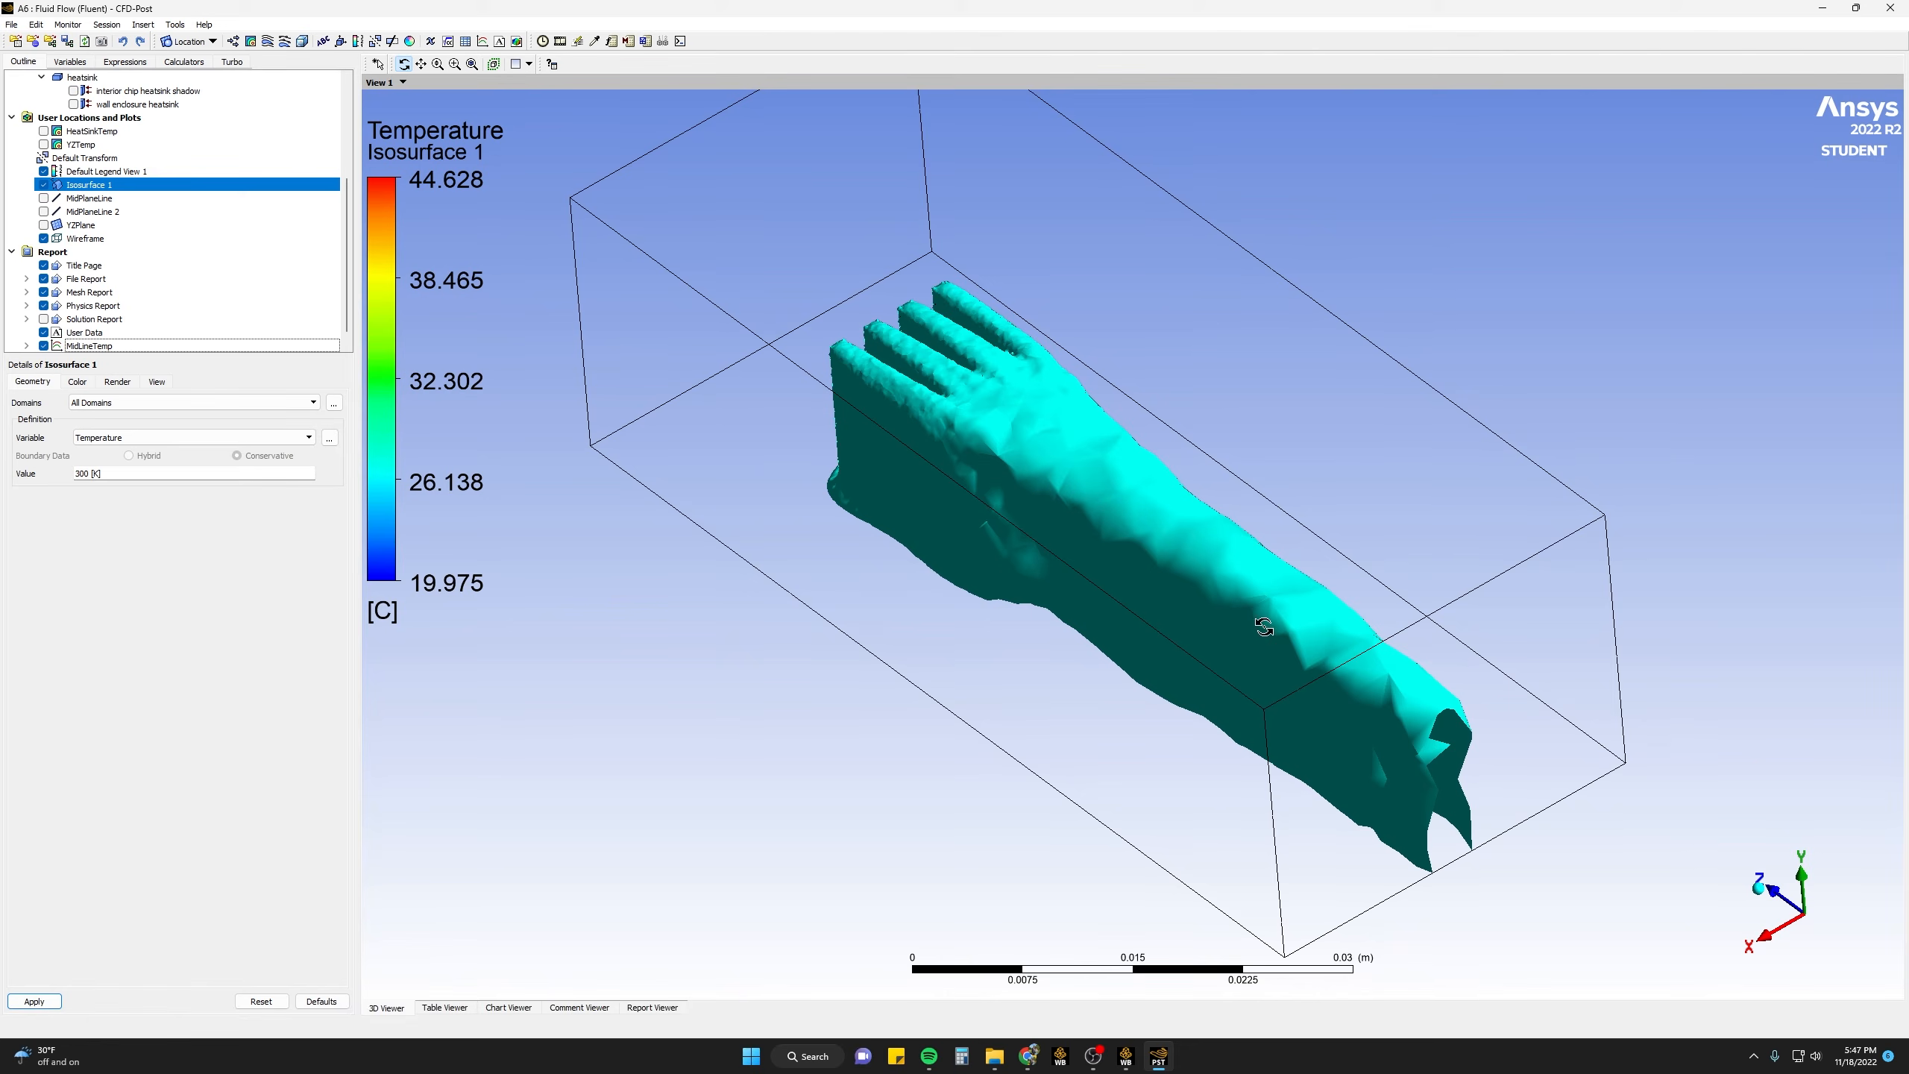
{"action": "left_click_drag", "start_coordinate": [1470, 779], "coordinate": [993, 466]}
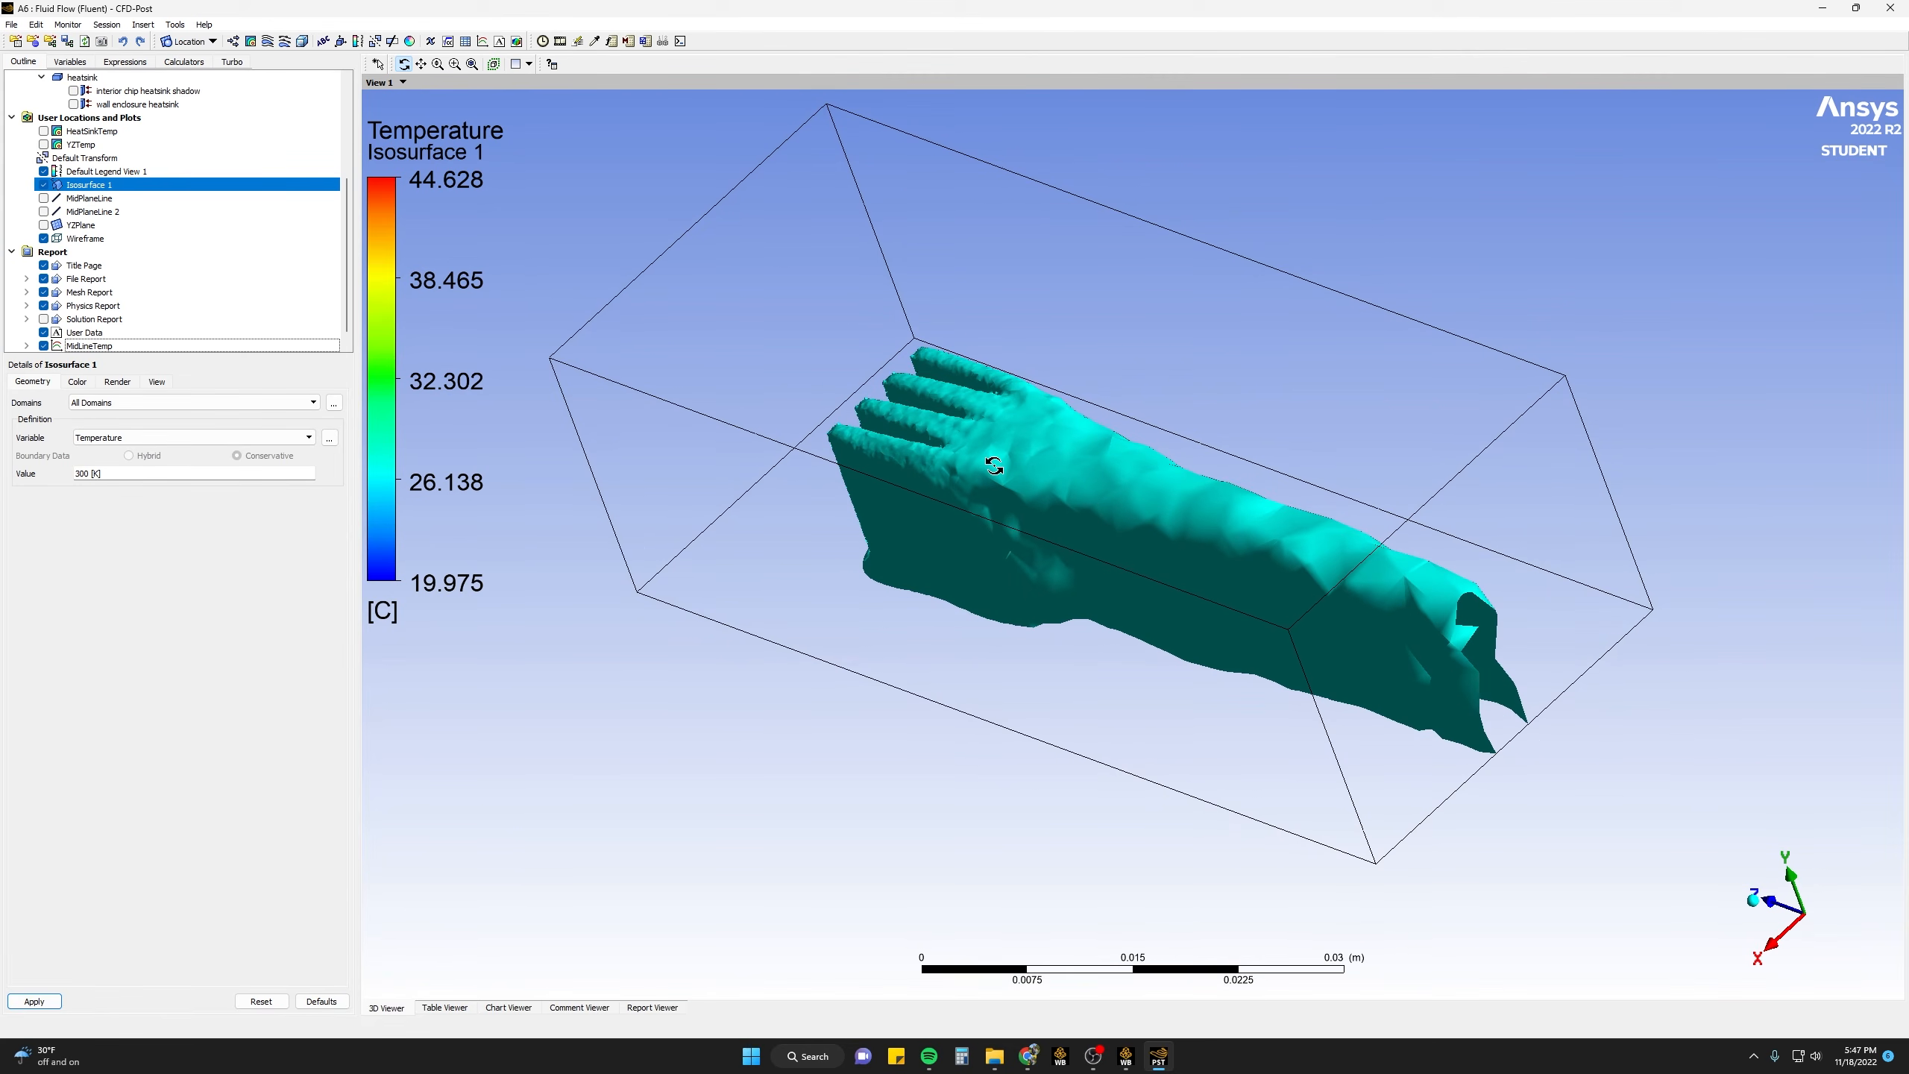
{"action": "left_click_drag", "start_coordinate": [1161, 551], "coordinate": [1236, 539]}
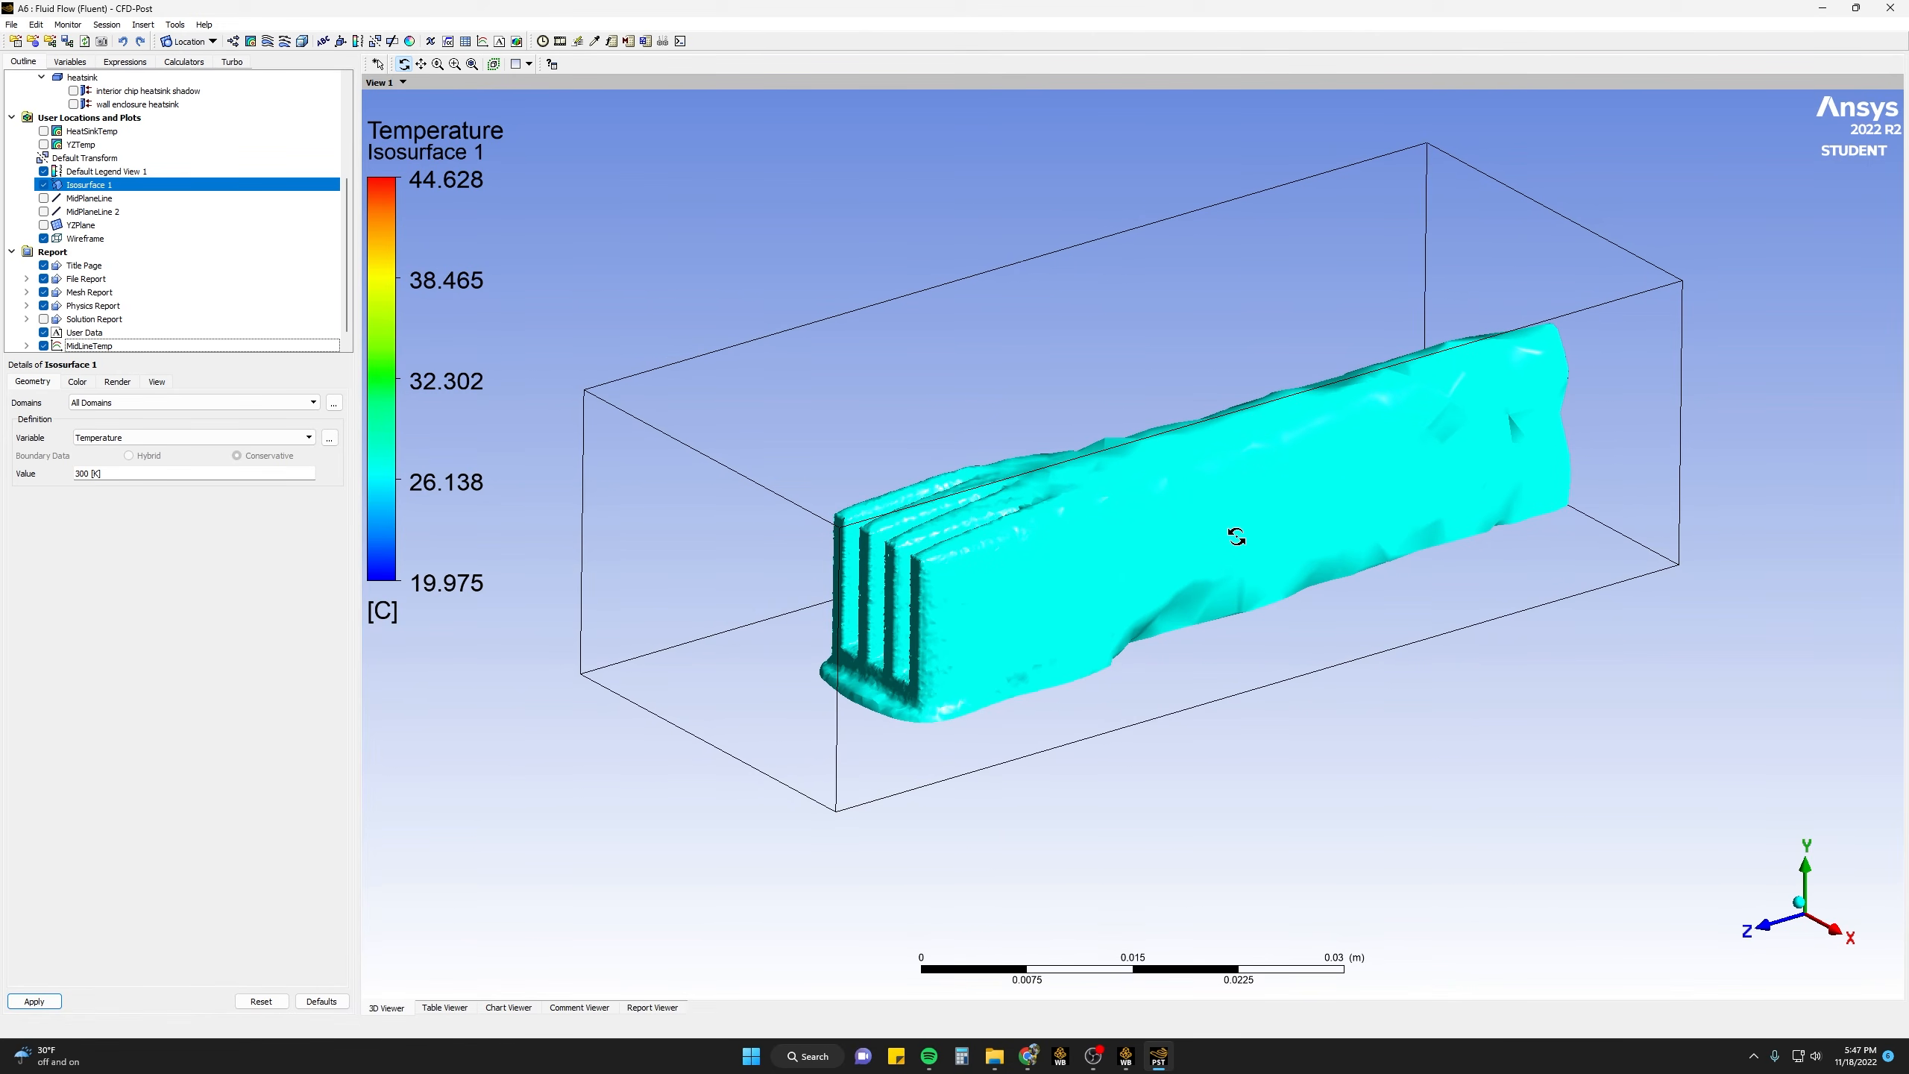
{"action": "left_click_drag", "start_coordinate": [647, 386], "coordinate": [673, 314]}
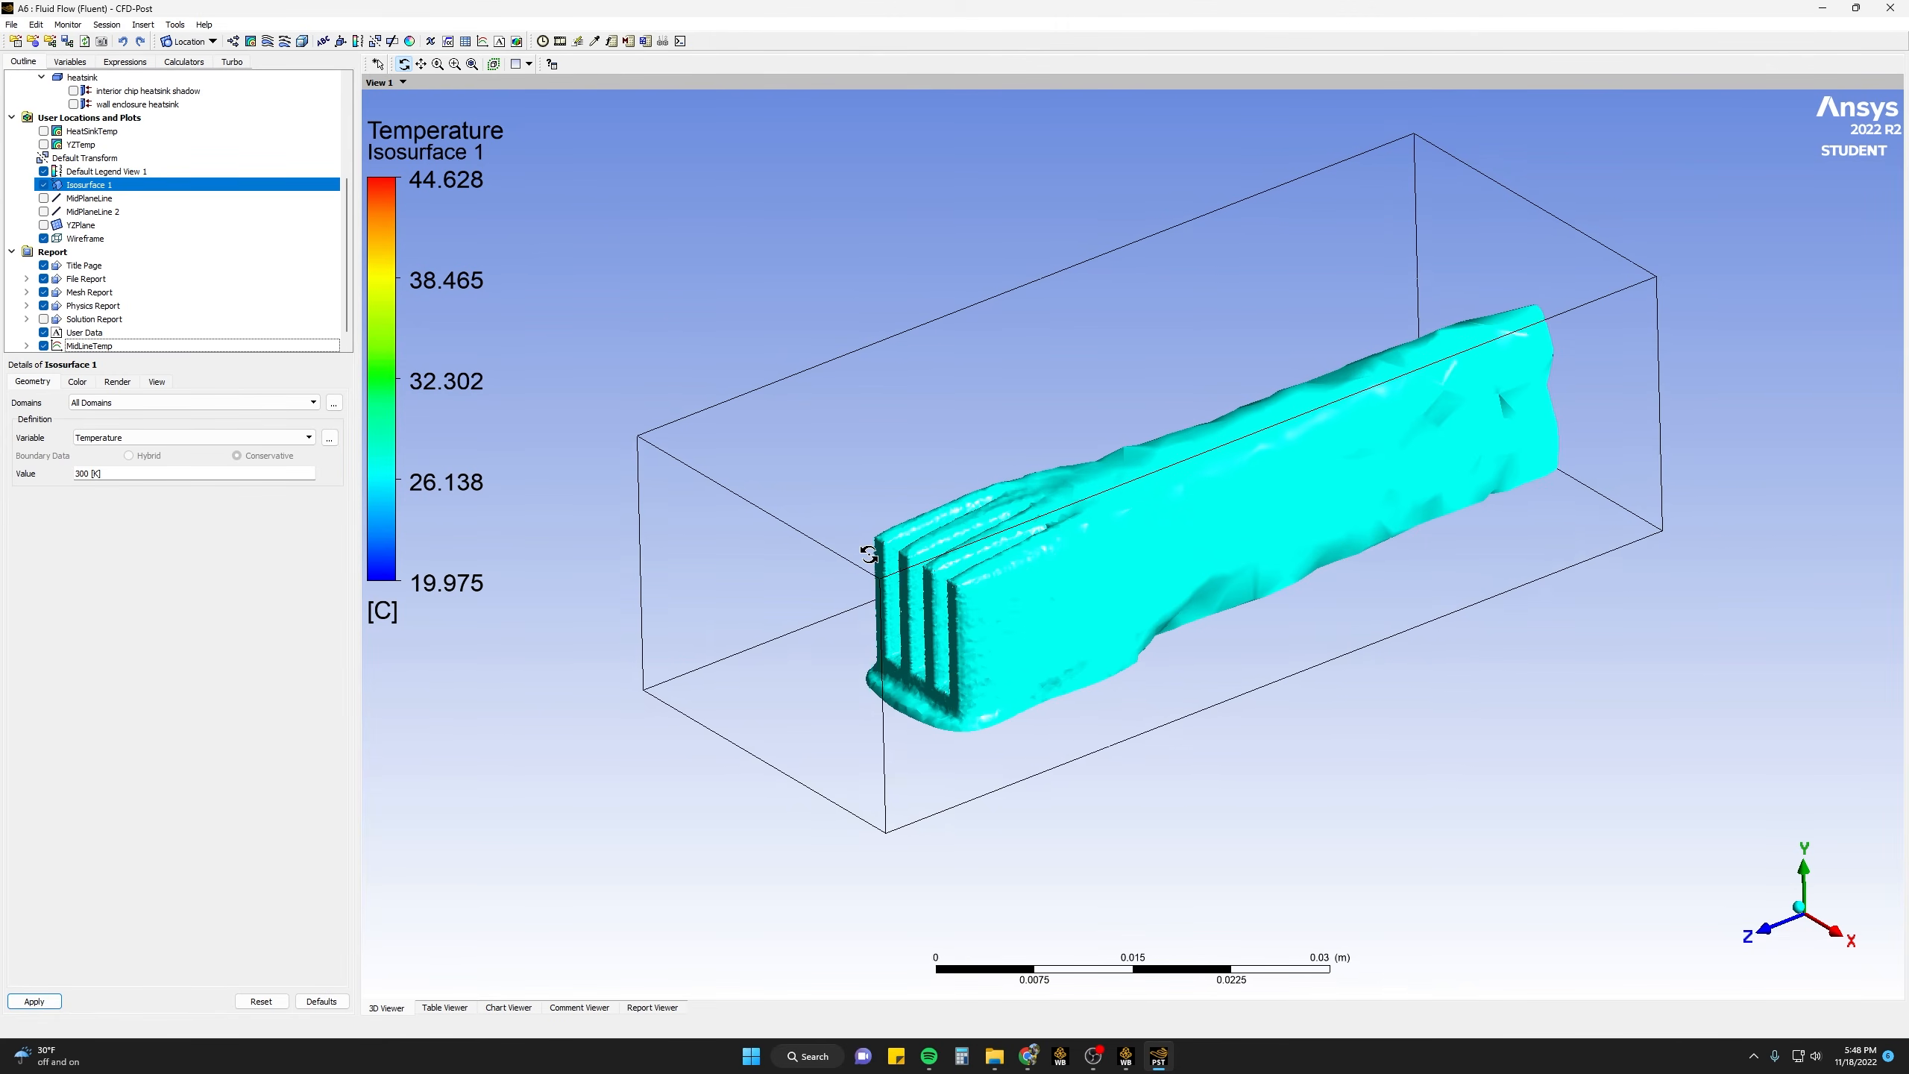
{"action": "left_click_drag", "start_coordinate": [872, 563], "coordinate": [868, 554]}
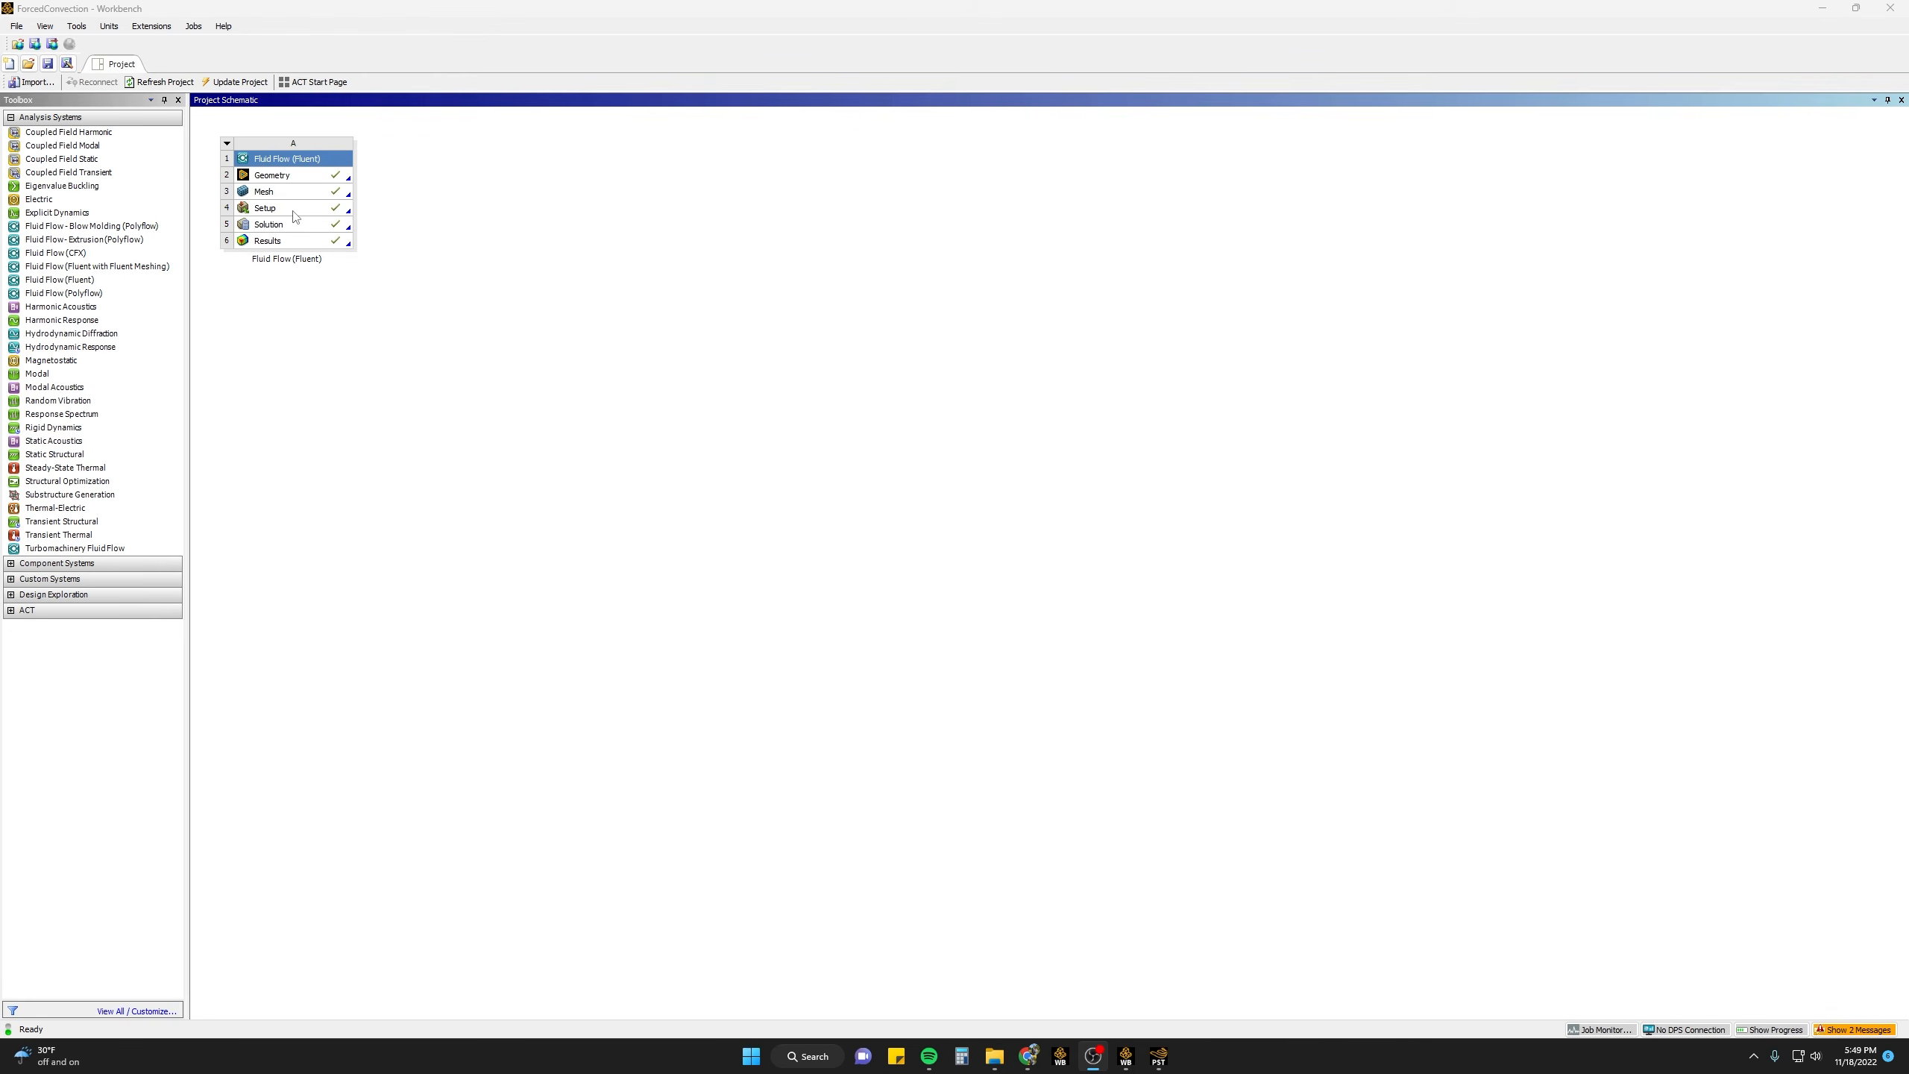
- Switch to Workbench and duplicate the existing Fluid Flow (Fluent) system A in the project schematic
{"action": "right_click", "coordinate": [296, 163]}
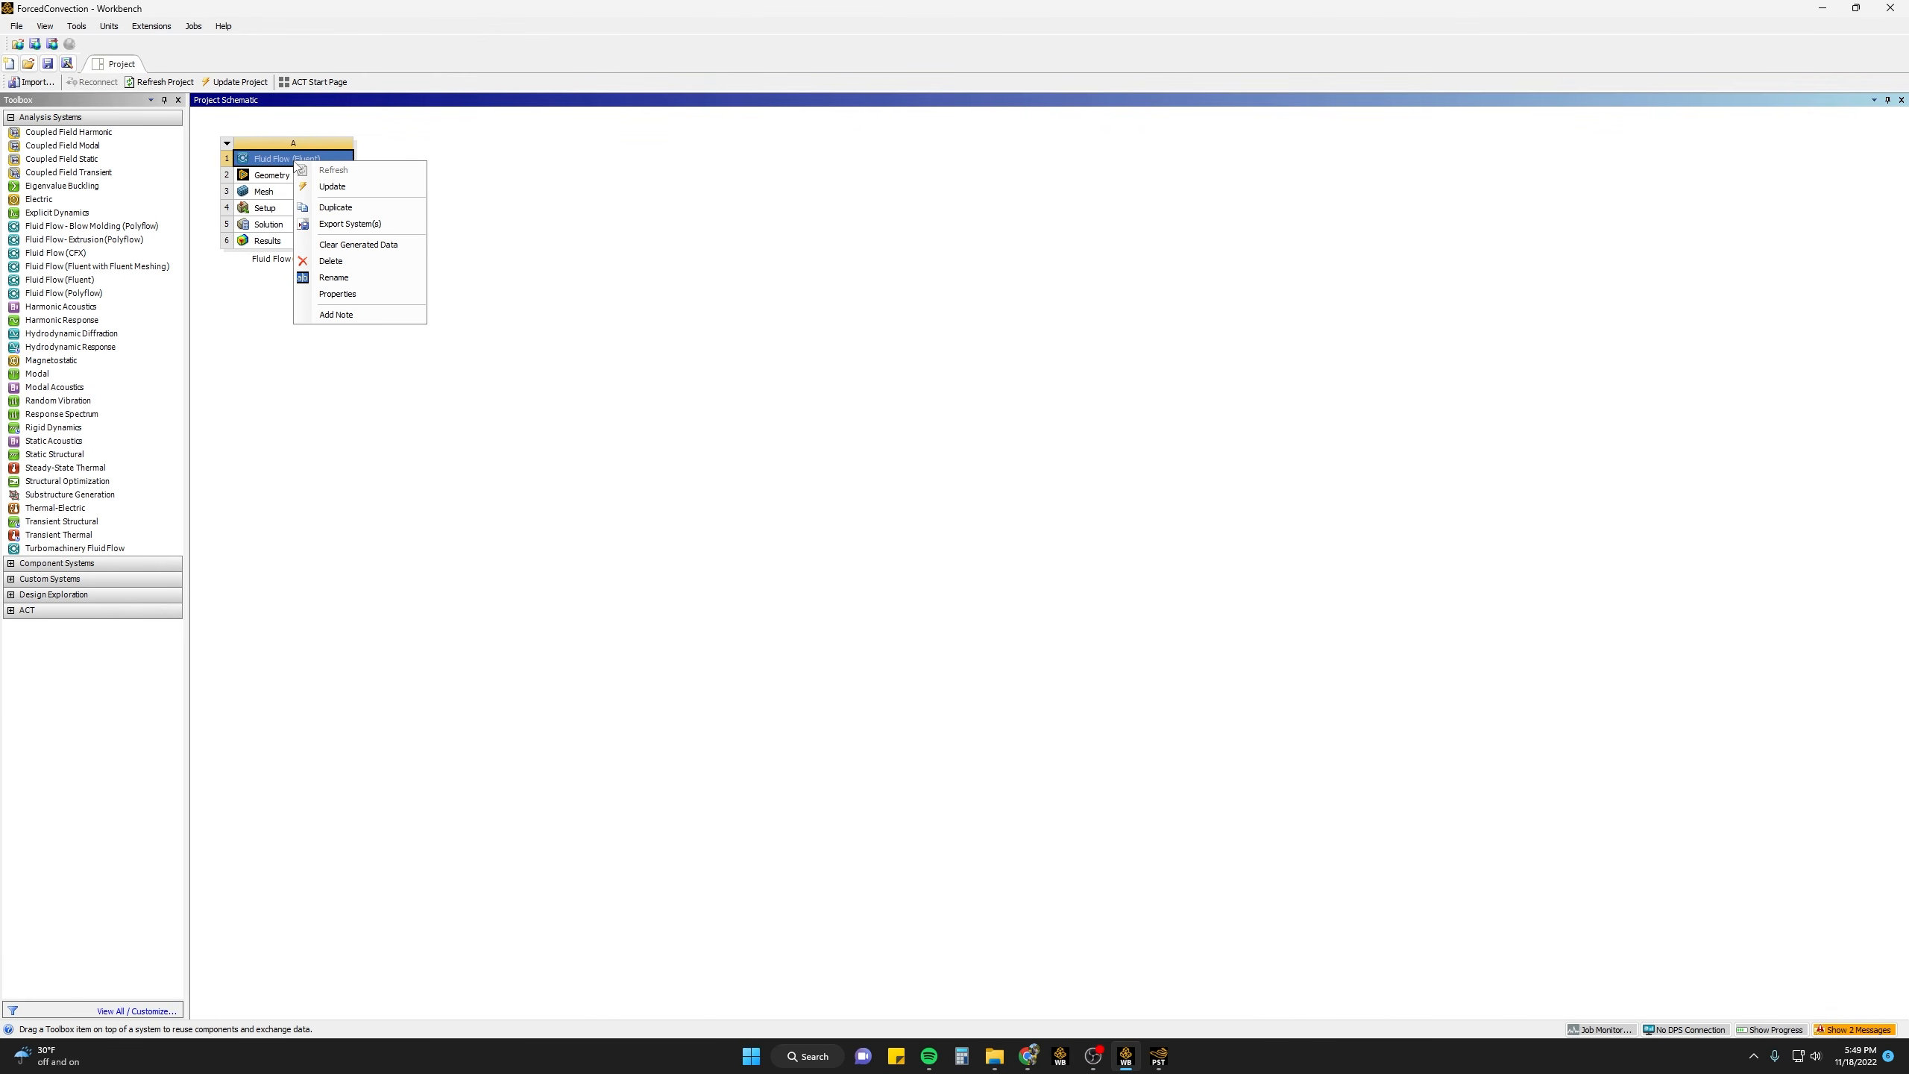
{"action": "left_click", "coordinate": [335, 207]}
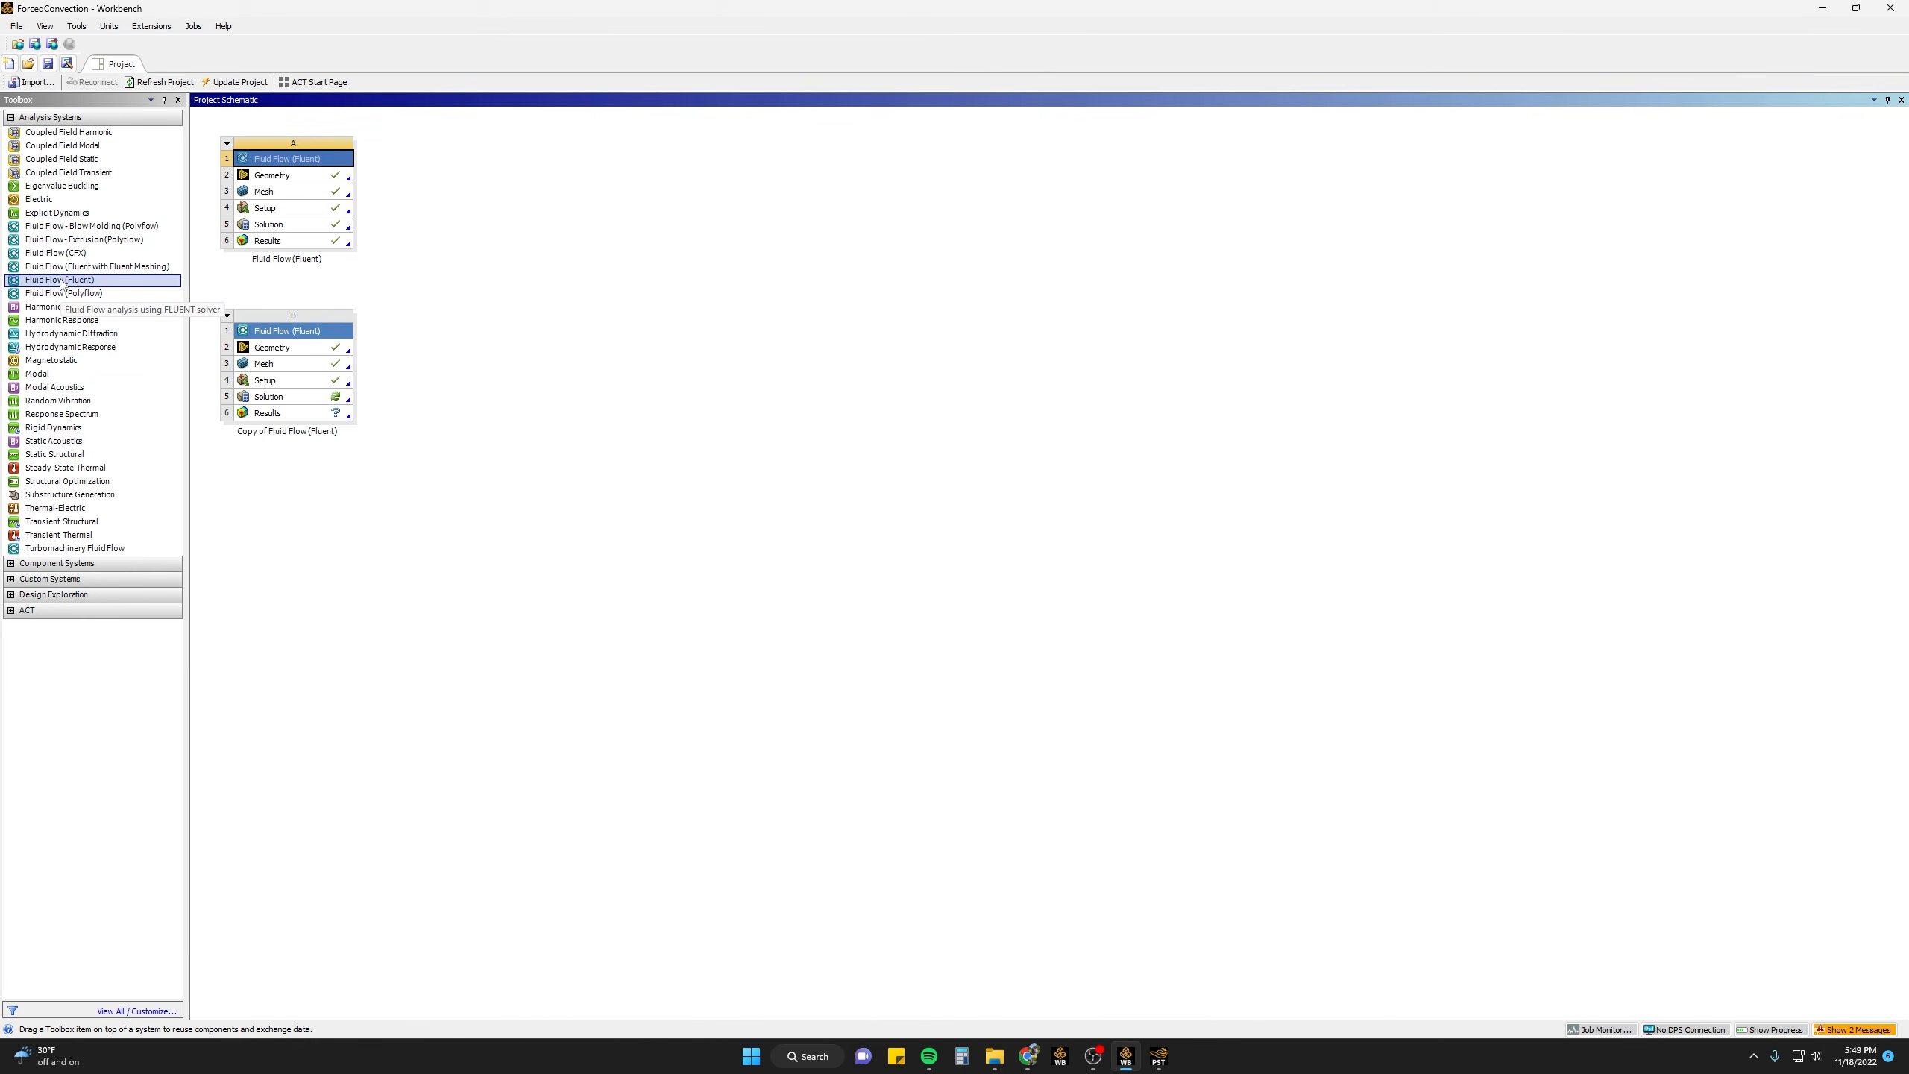
- Add a new Fluid Flow (Fluent) system beside system A and share system A's geometry with it
{"action": "left_click_drag", "start_coordinate": [41, 281], "coordinate": [456, 197]}
{"action": "left_click", "coordinate": [601, 226]}
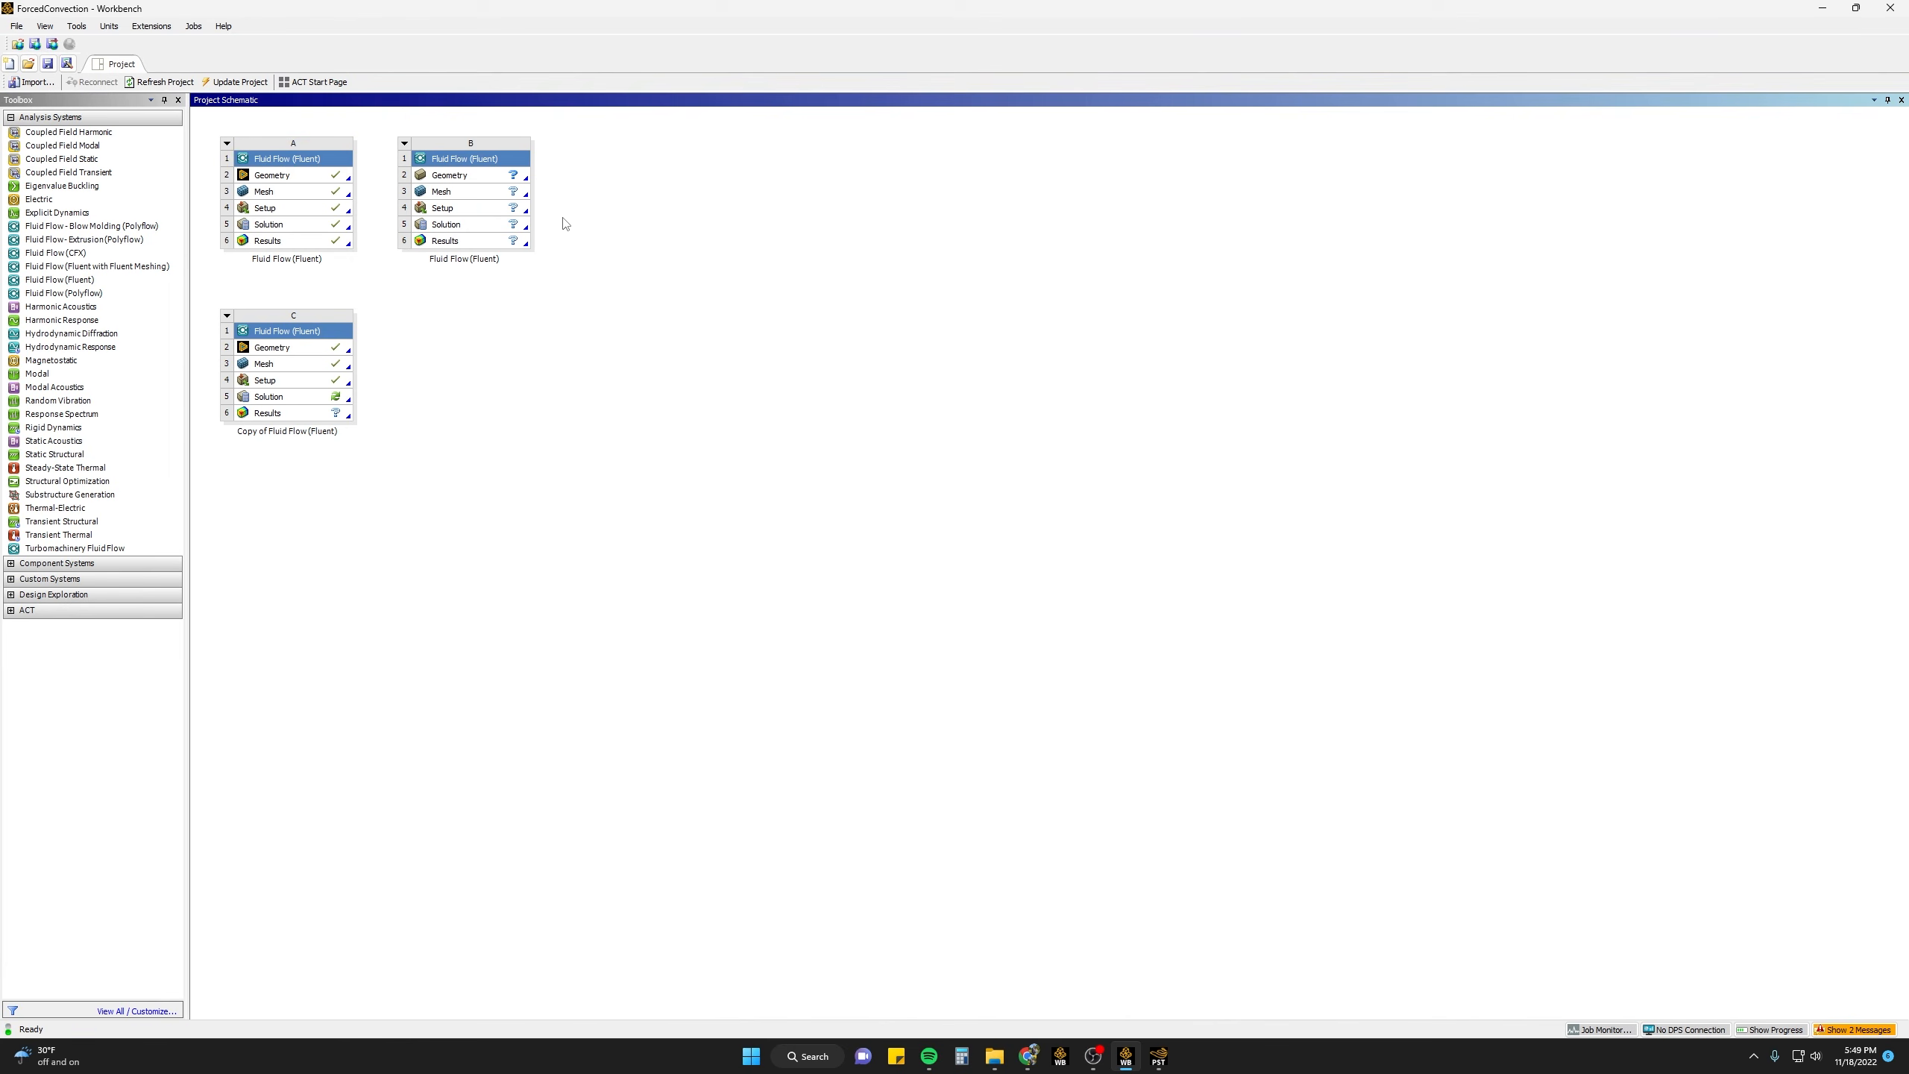
{"action": "left_click", "coordinate": [339, 178]}
{"action": "left_click_drag", "start_coordinate": [338, 177], "coordinate": [430, 180]}
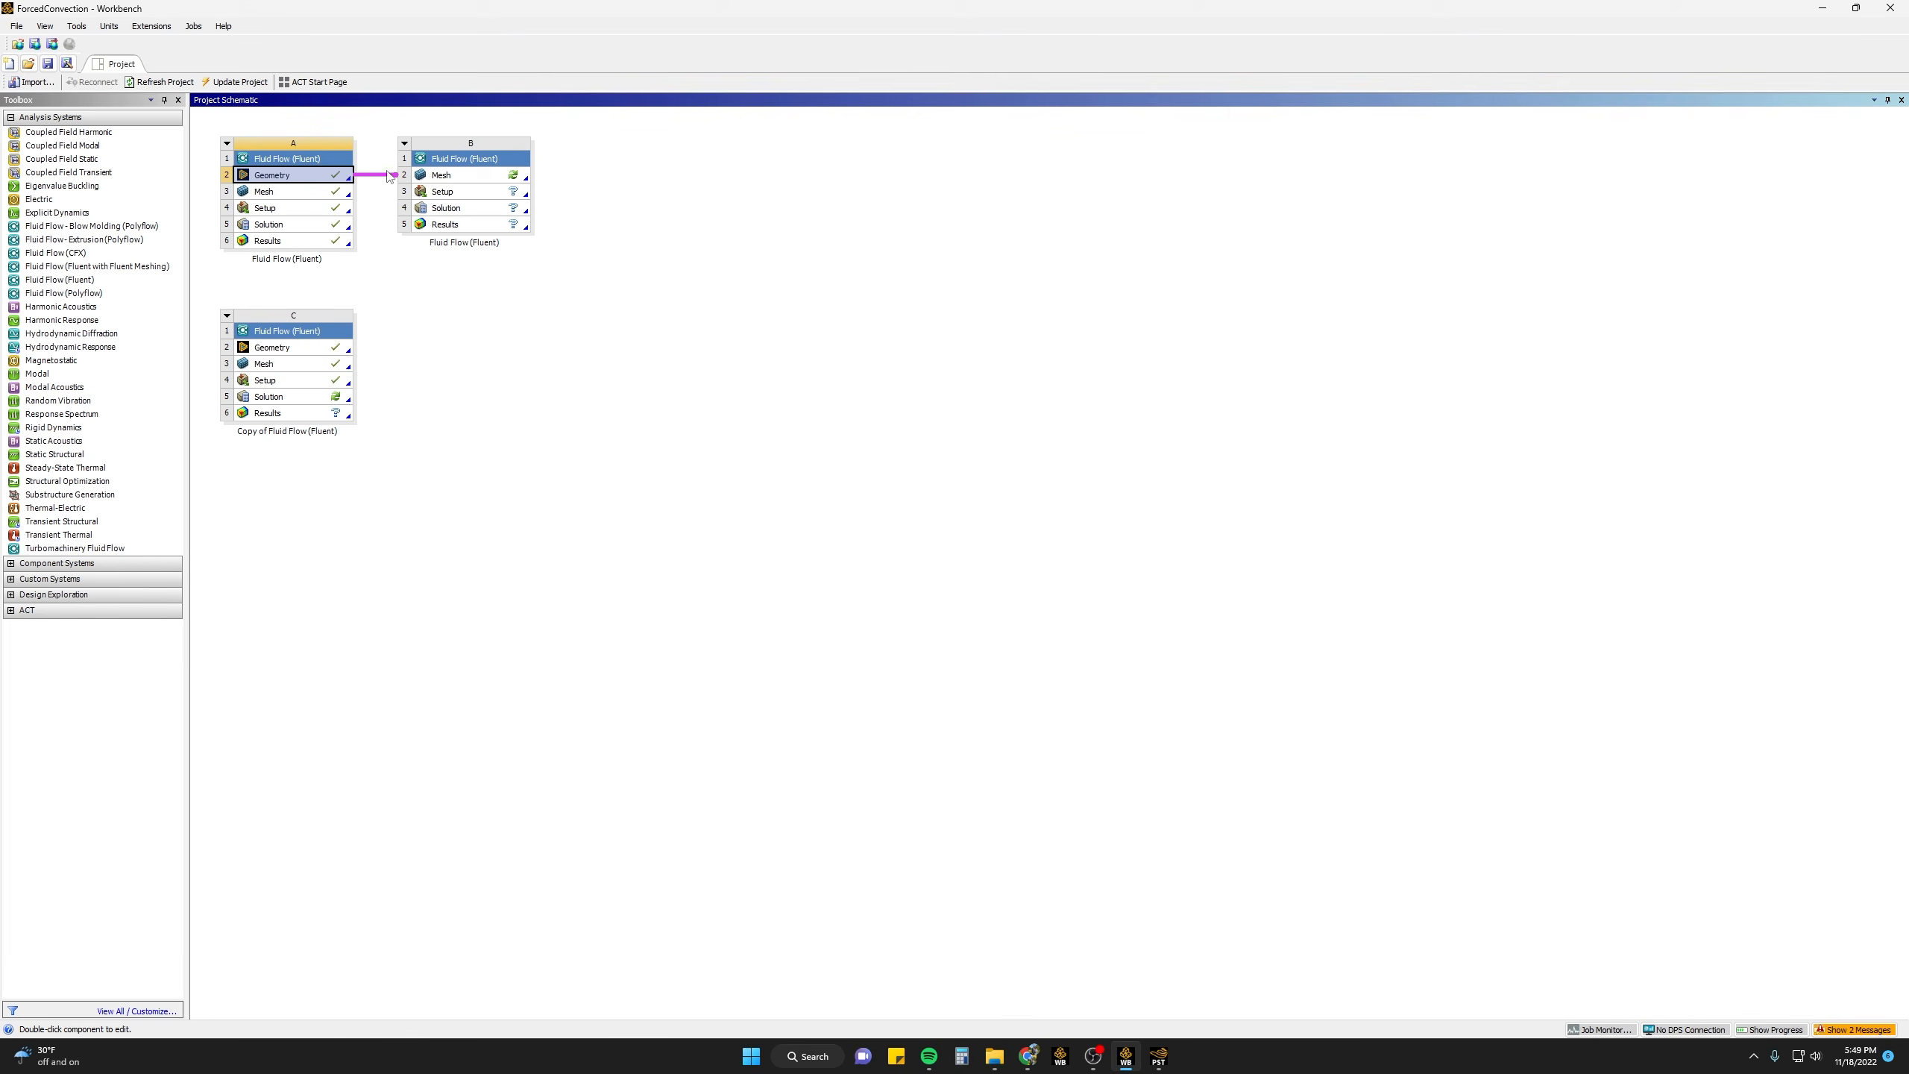
{"action": "left_click_drag", "start_coordinate": [328, 178], "coordinate": [314, 352]}
{"action": "left_click_drag", "start_coordinate": [309, 218], "coordinate": [309, 178]}
{"action": "left_click", "coordinate": [395, 297]}
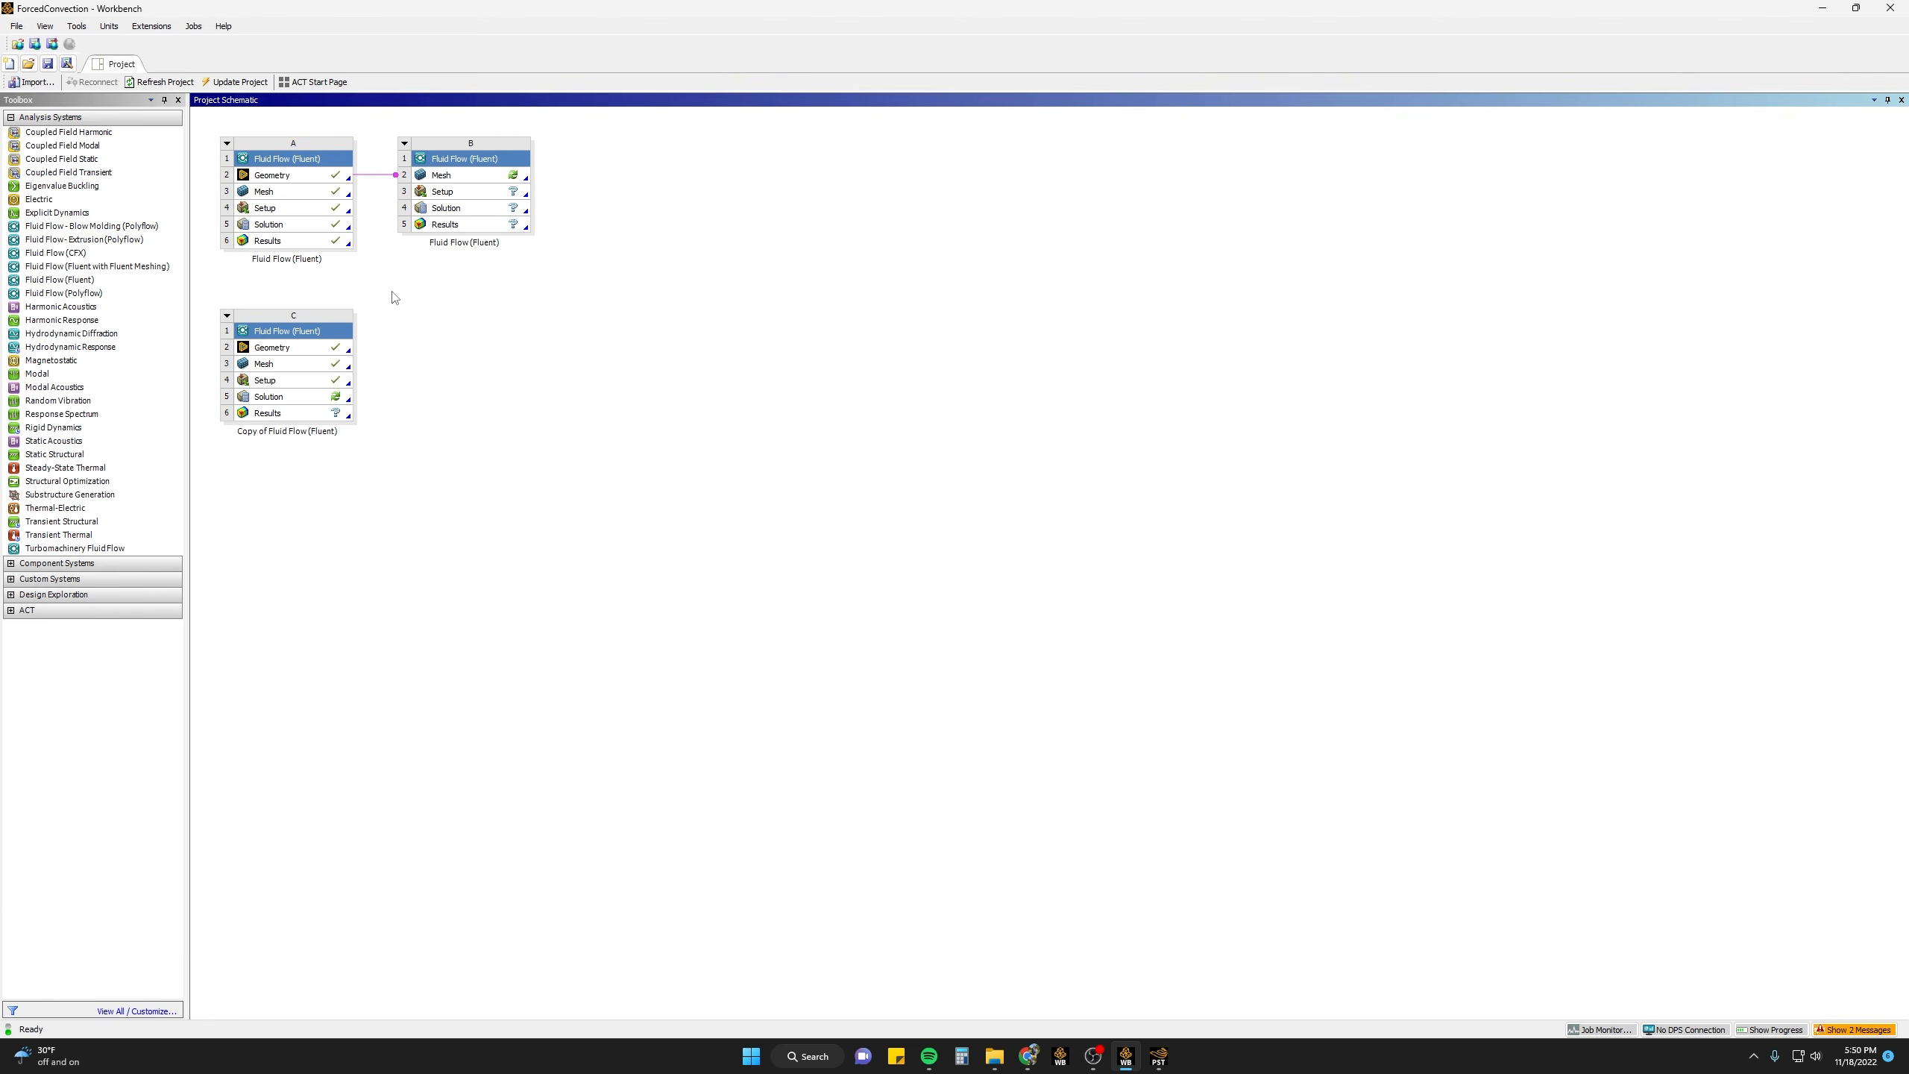